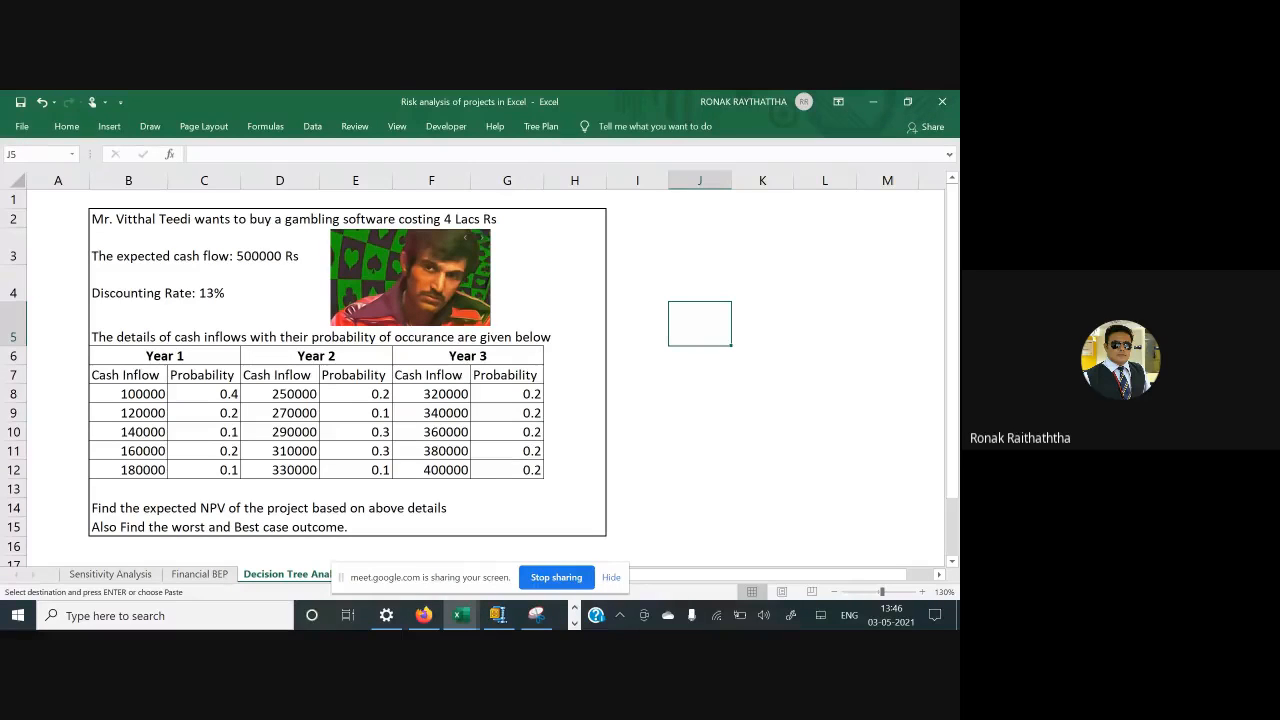
left_click(311, 335)
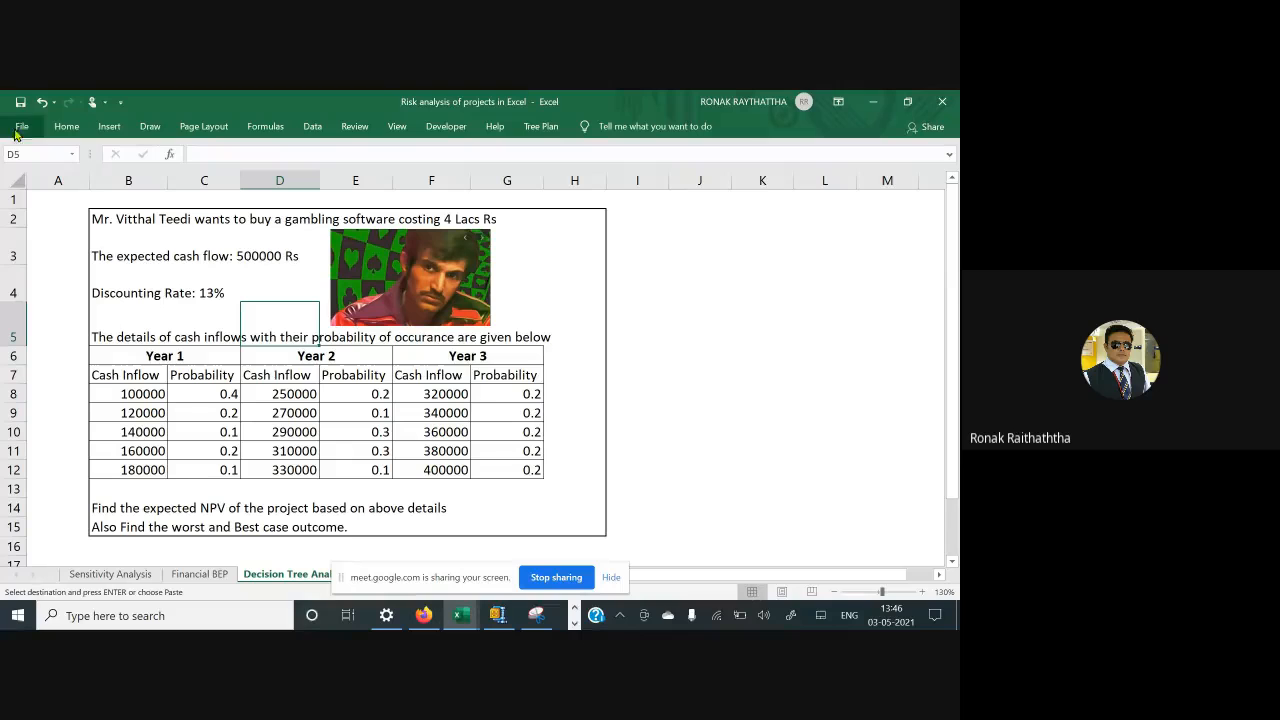
left_click(688, 376)
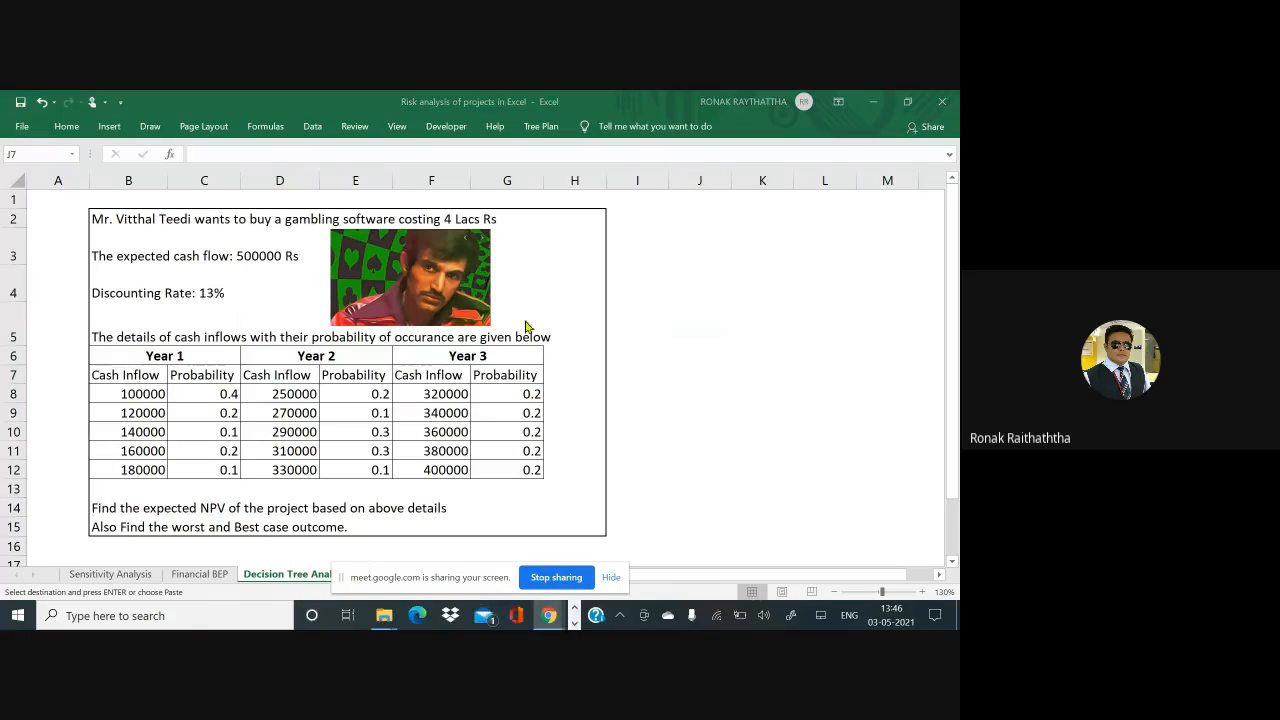
key("alt+Tab")
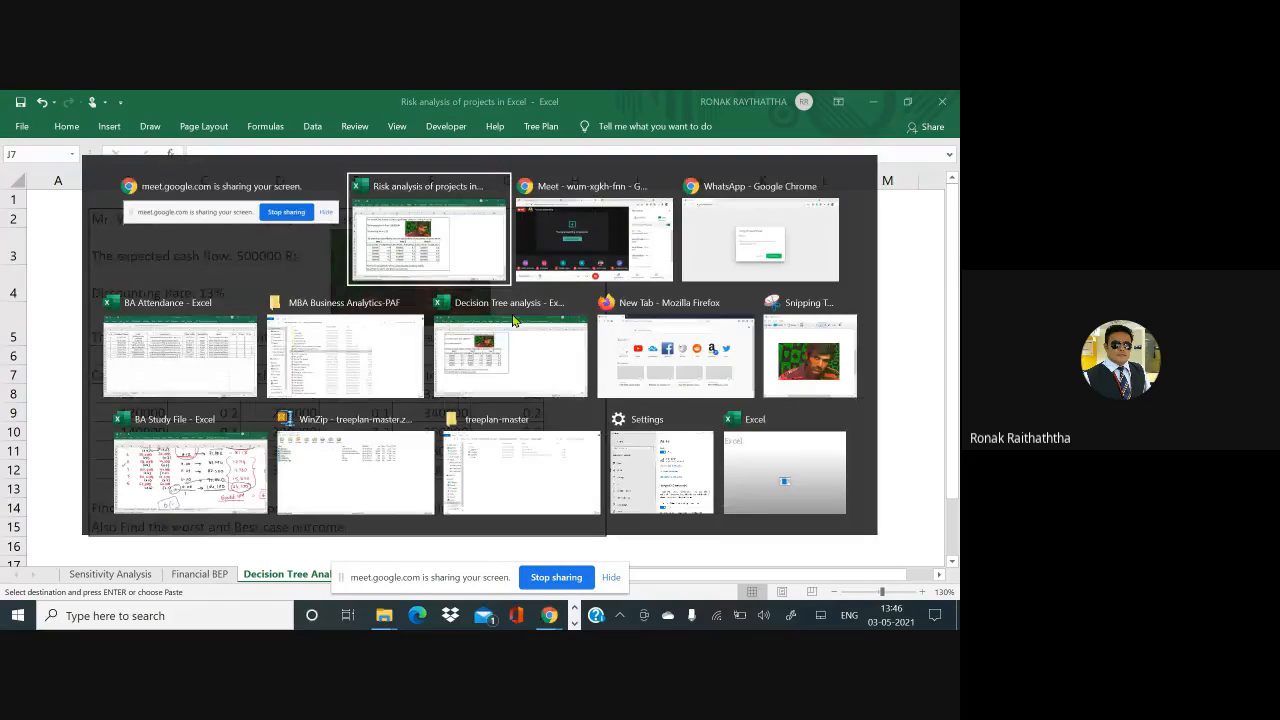
key("alt+Tab")
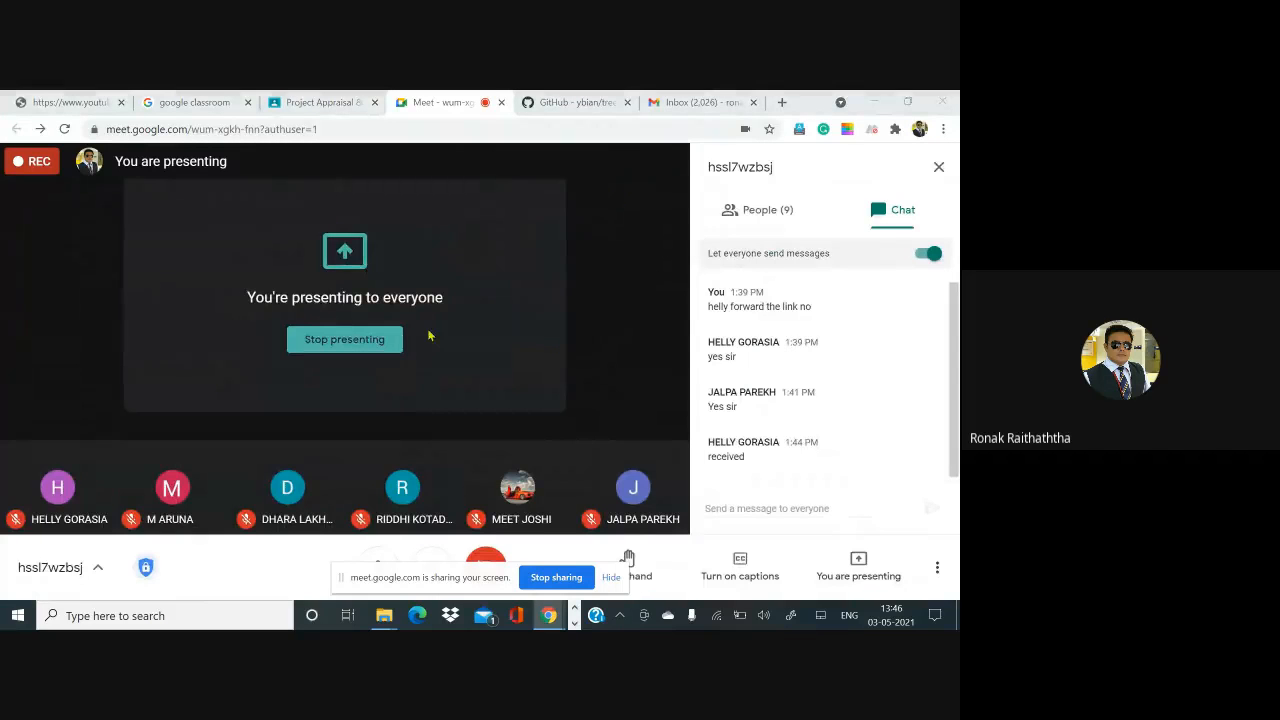
key("alt+Tab")
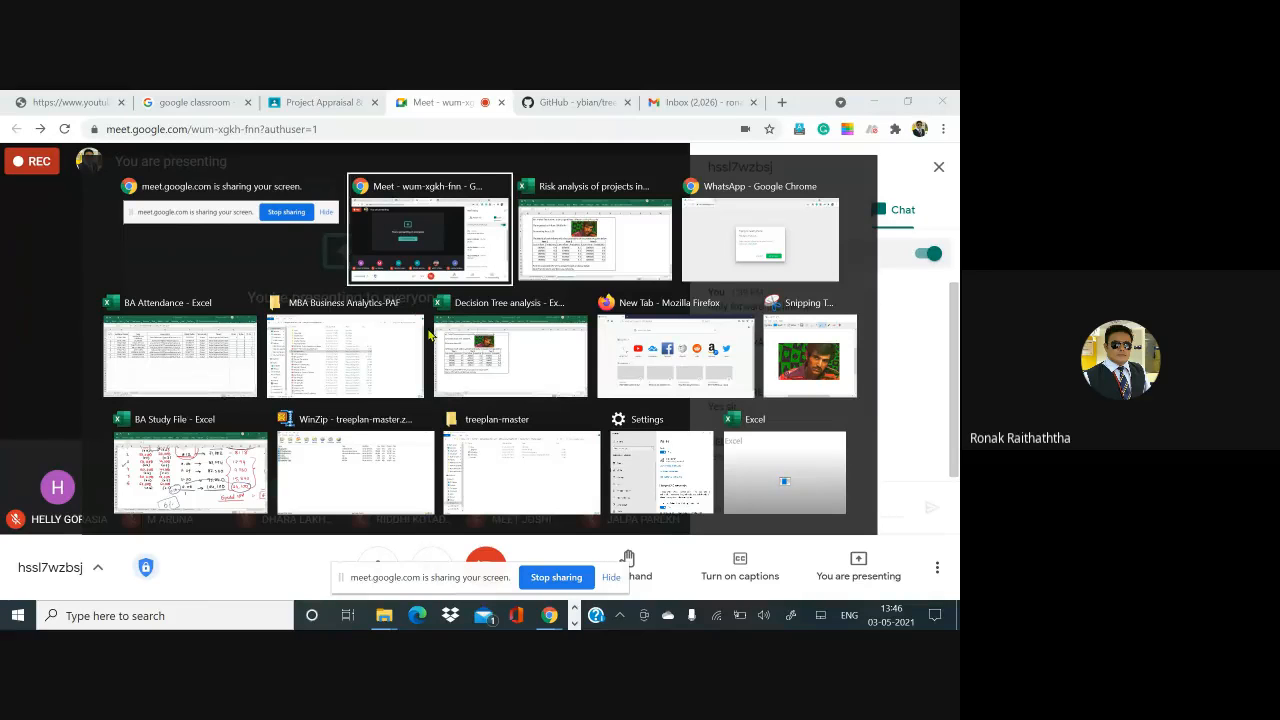
key("alt+Tab")
key("alt+Tab")
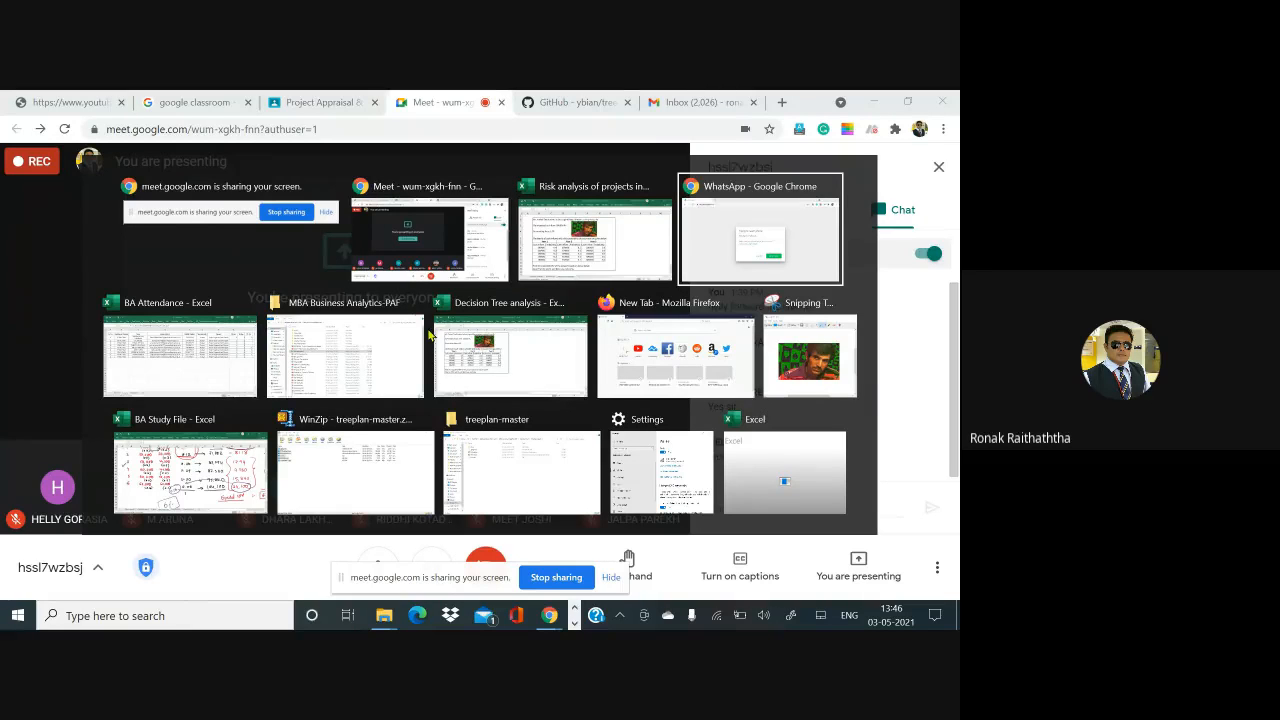
key("alt+Tab")
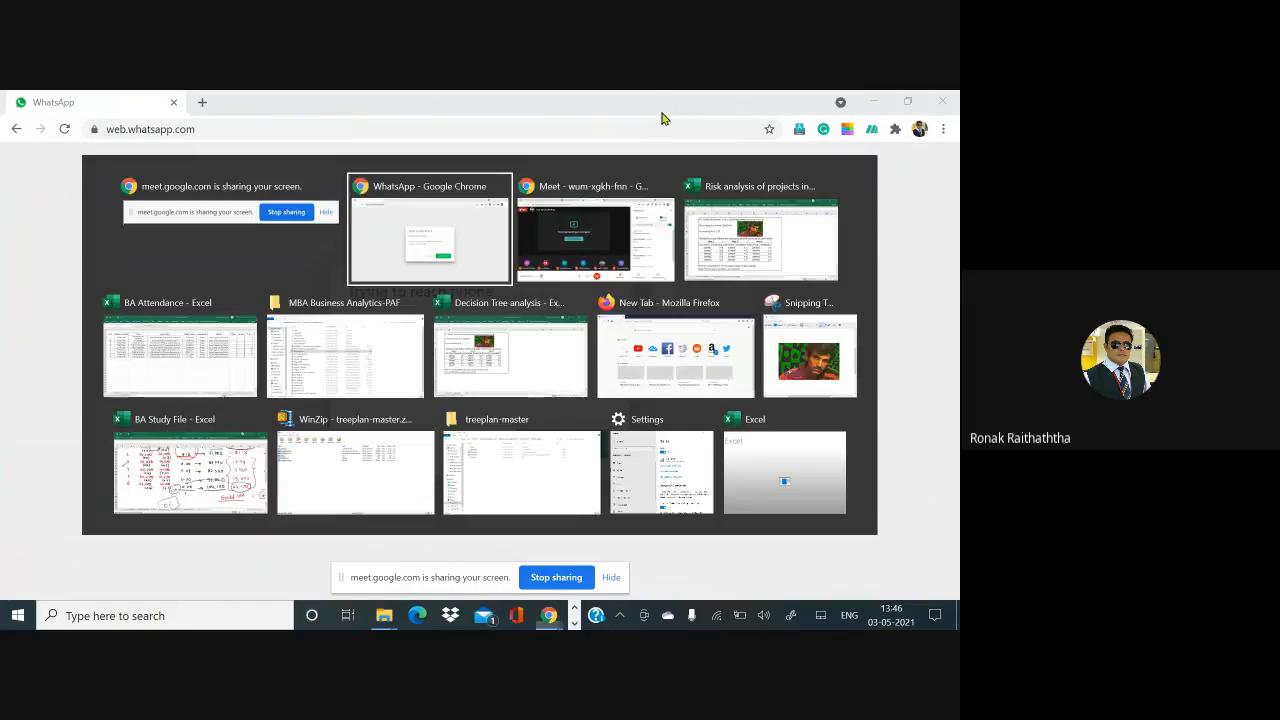
Switch to the Chrome window with the Google Meet call and open a new browser tab
key("alt+Tab")
key("alt+Tab")
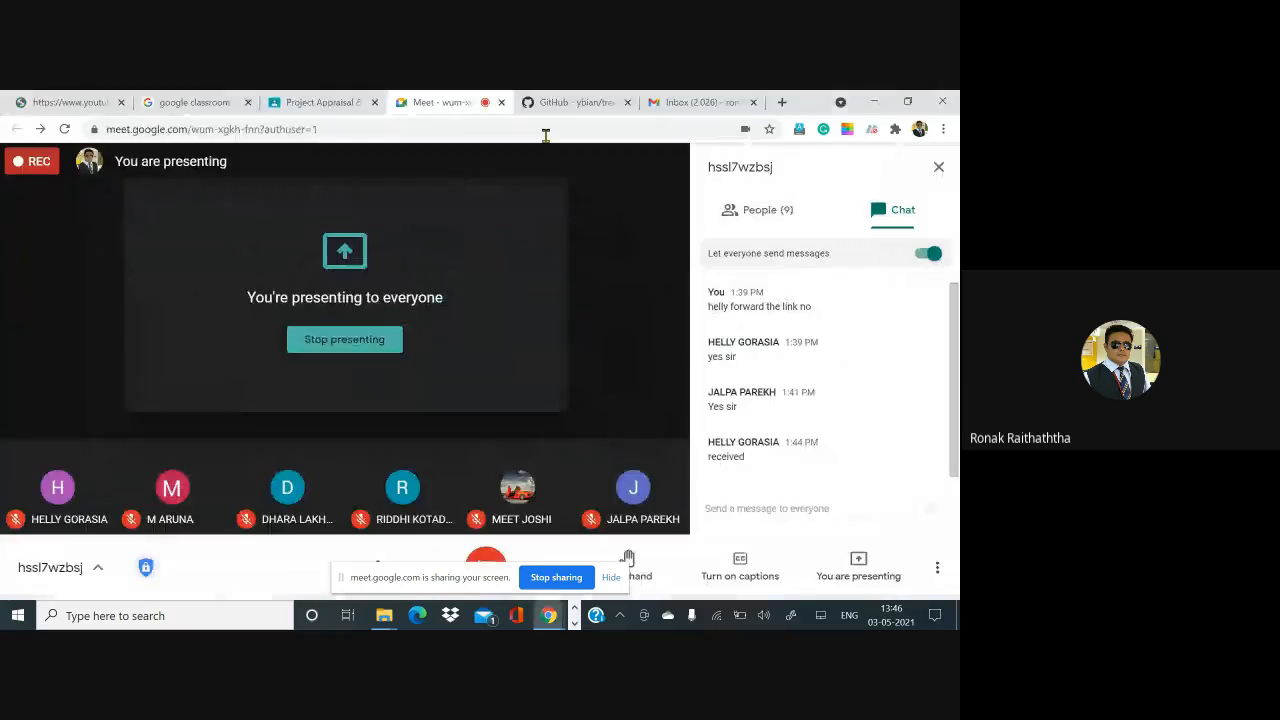
left_click(780, 103)
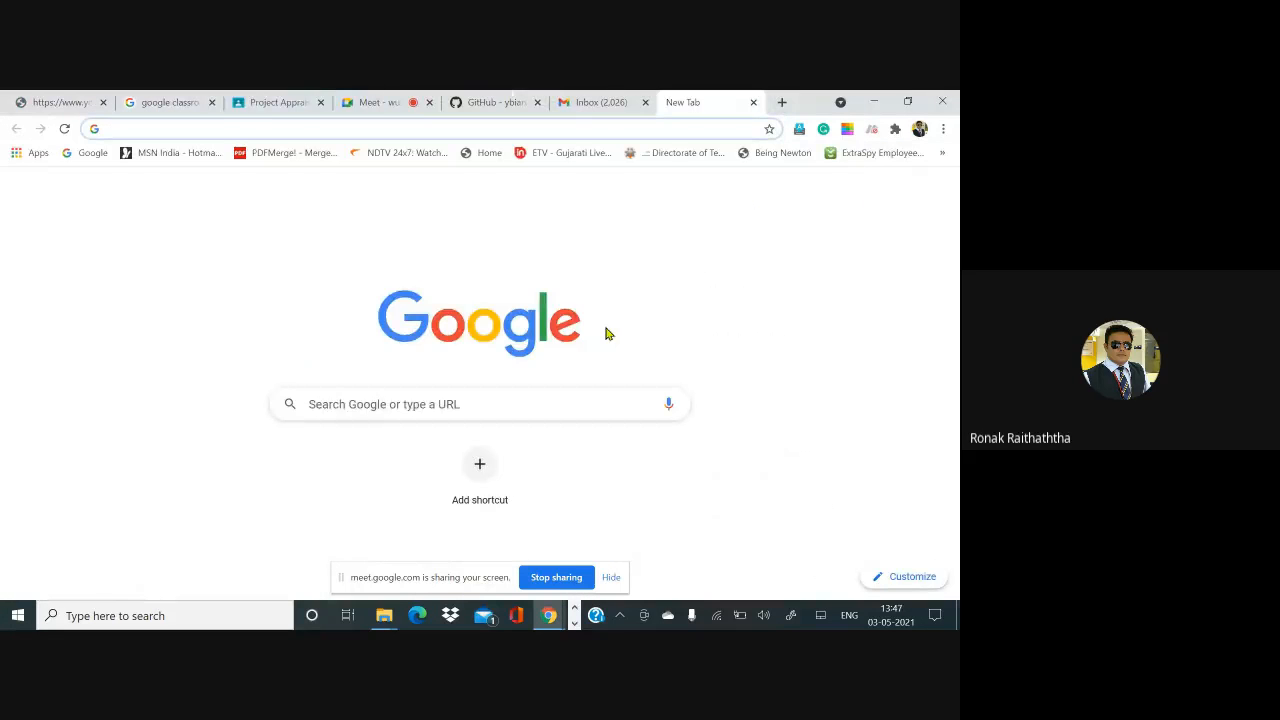
left_click(472, 411)
type("tree")
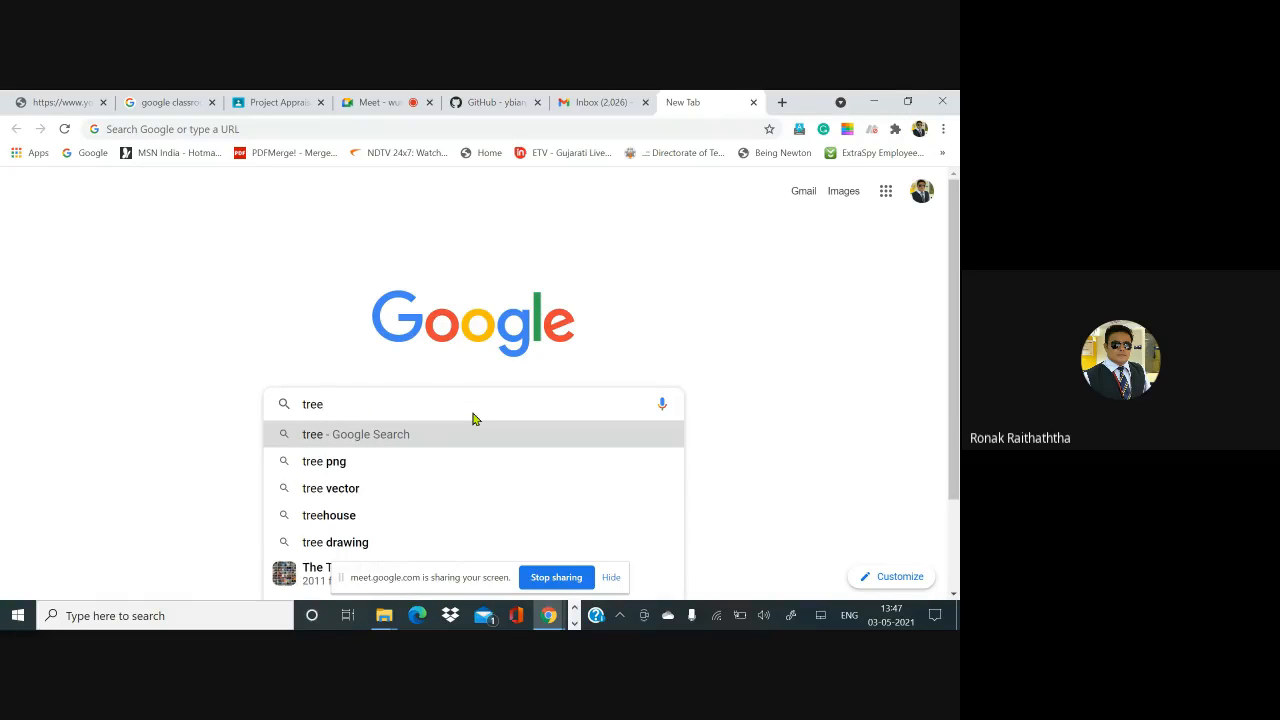
key("BackSpace")
key("BackSpace")
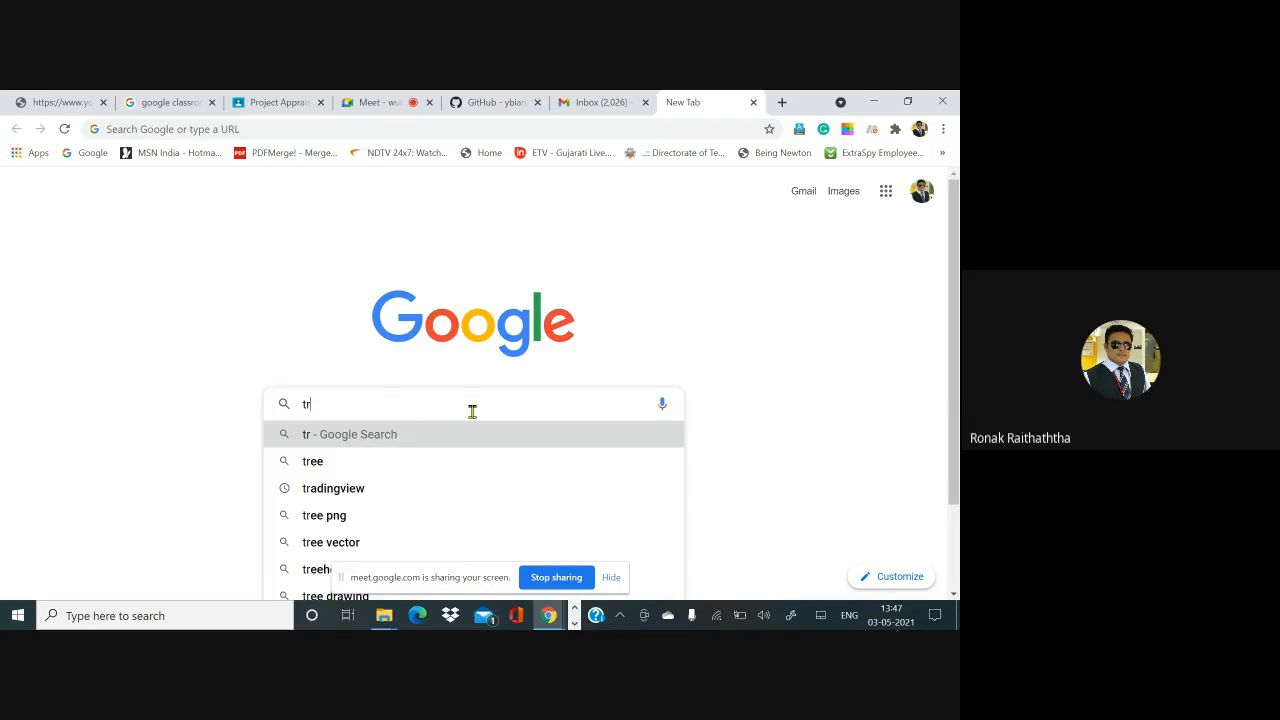
key("BackSpace")
key("BackSpace")
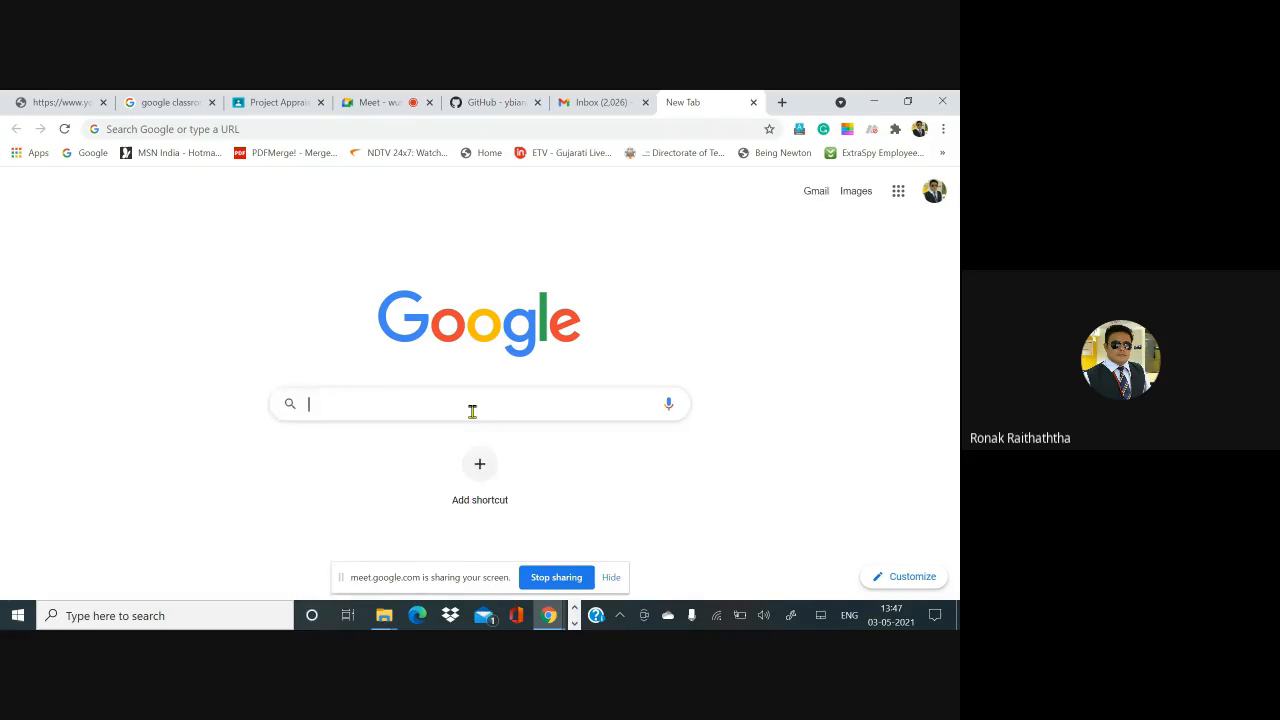
Search Google for "ybian treeplan" with the page enlarged
type("y")
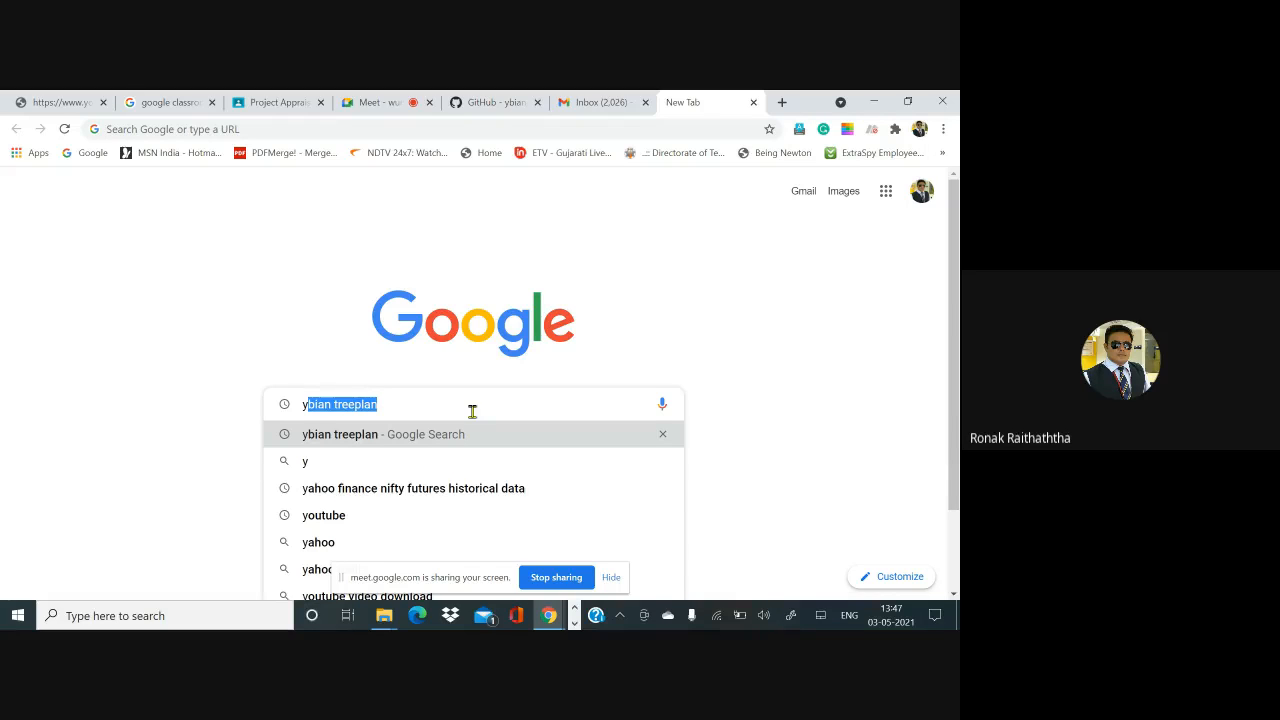
key("ctrl+plus")
key("ctrl+plus")
key("ctrl+plus")
key("ctrl+plus")
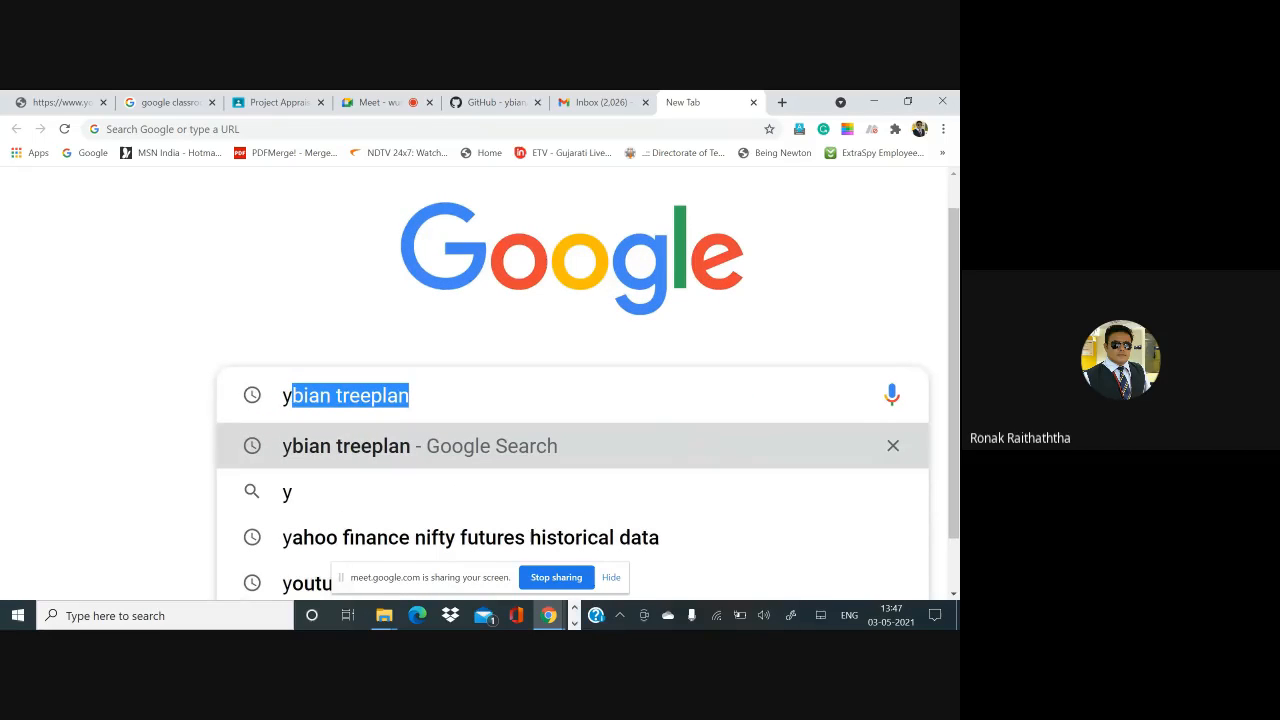
key("Return")
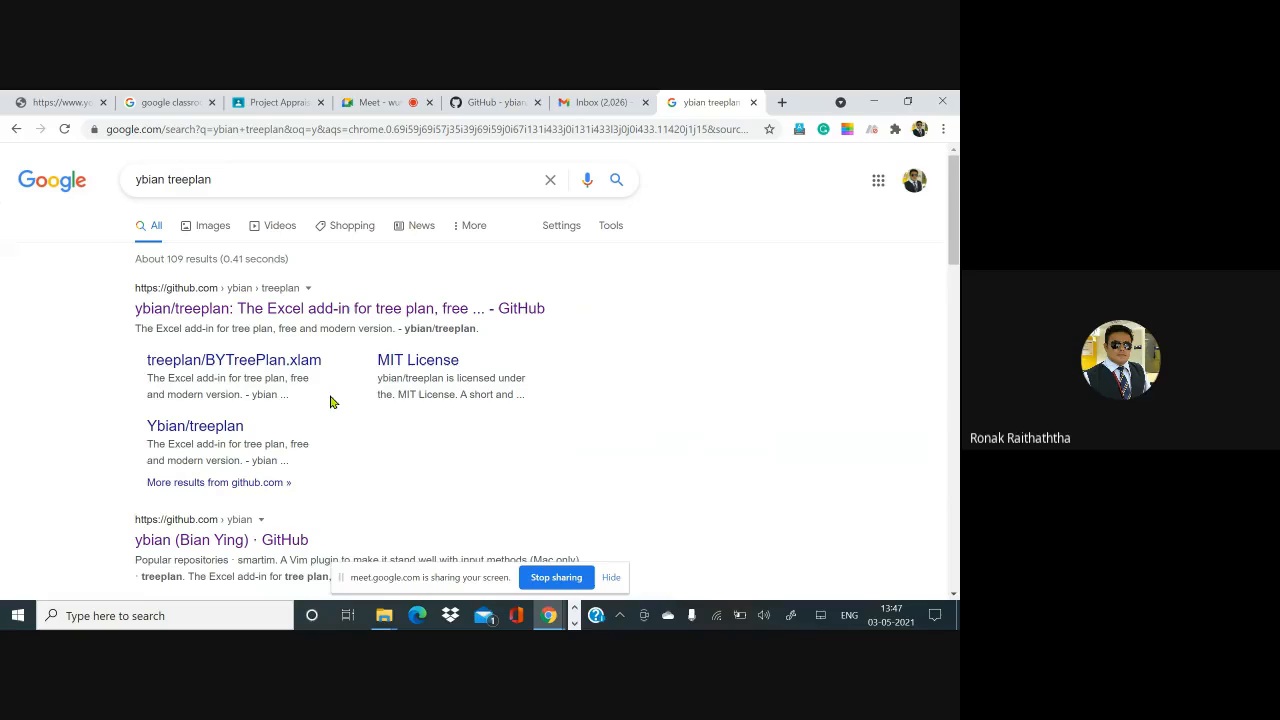
Open the ybian/treeplan repository on GitHub and show its code download options, including Download ZIP
left_click(232, 316)
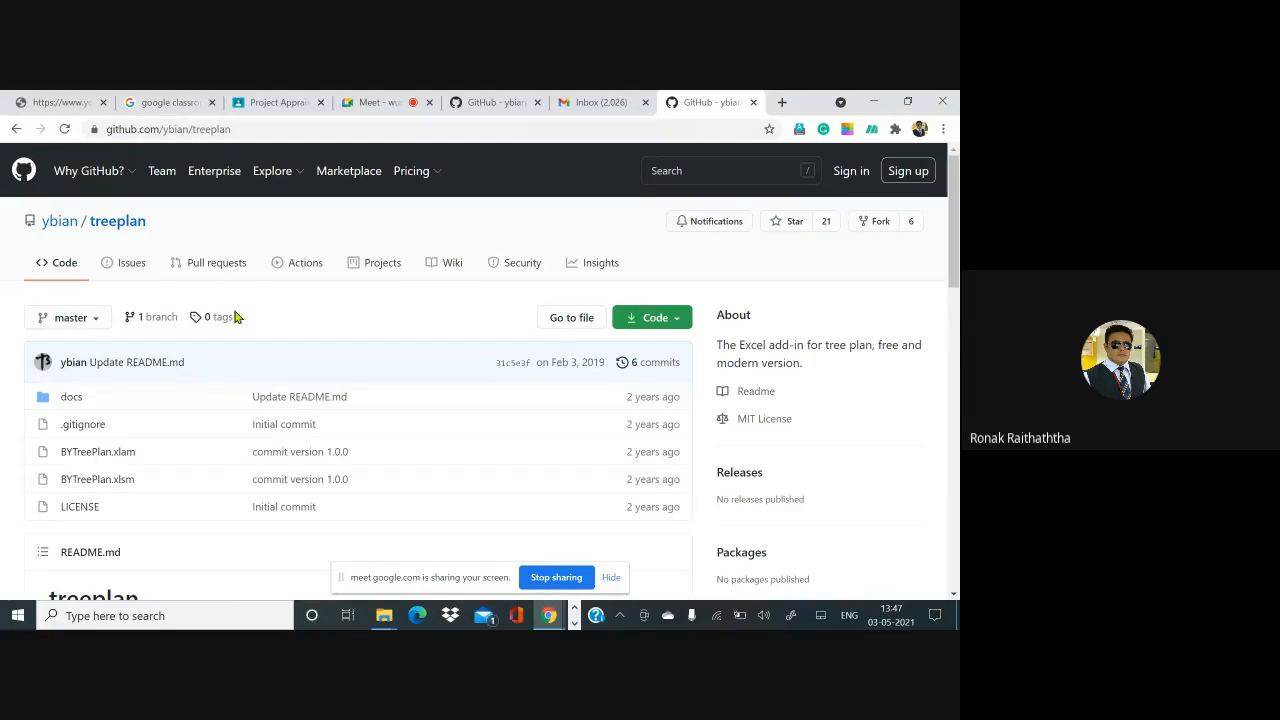
left_click(684, 321)
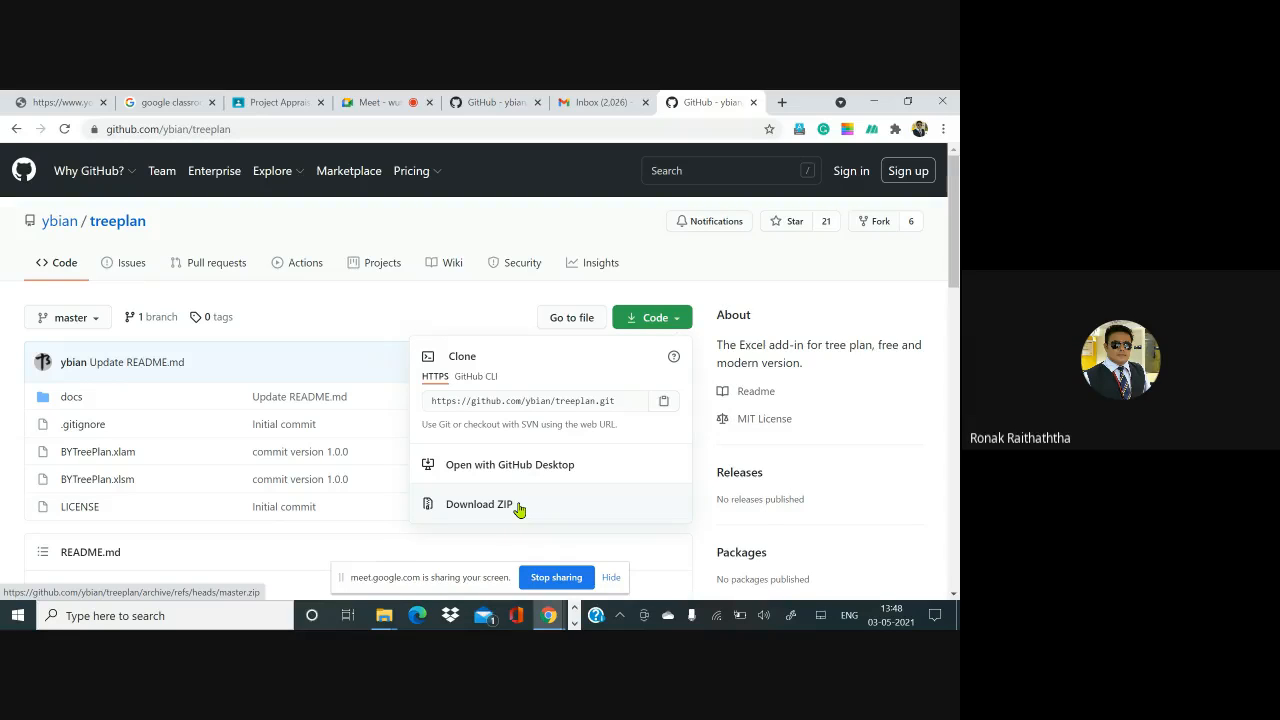
Close the WhatsApp browser window and return to the treeplan GitHub page
key("alt+Tab")
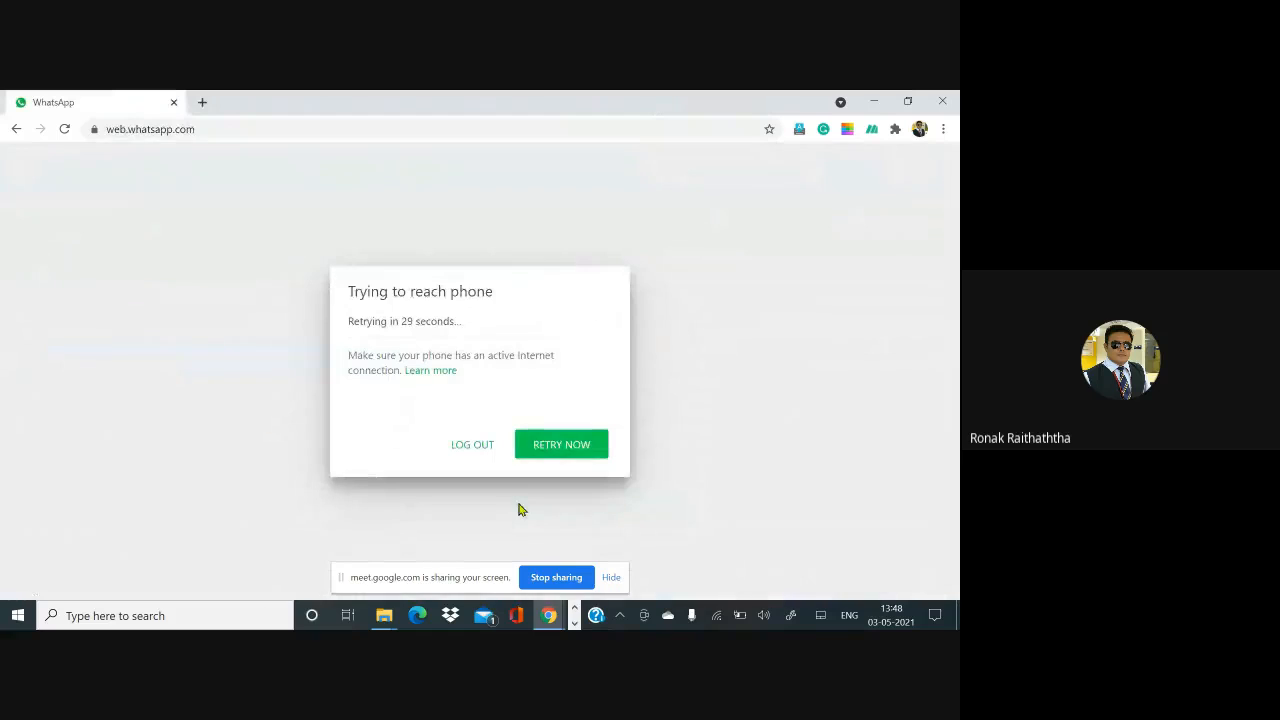
key("alt+Tab")
left_click(429, 269)
key("alt+Tab")
left_click(173, 103)
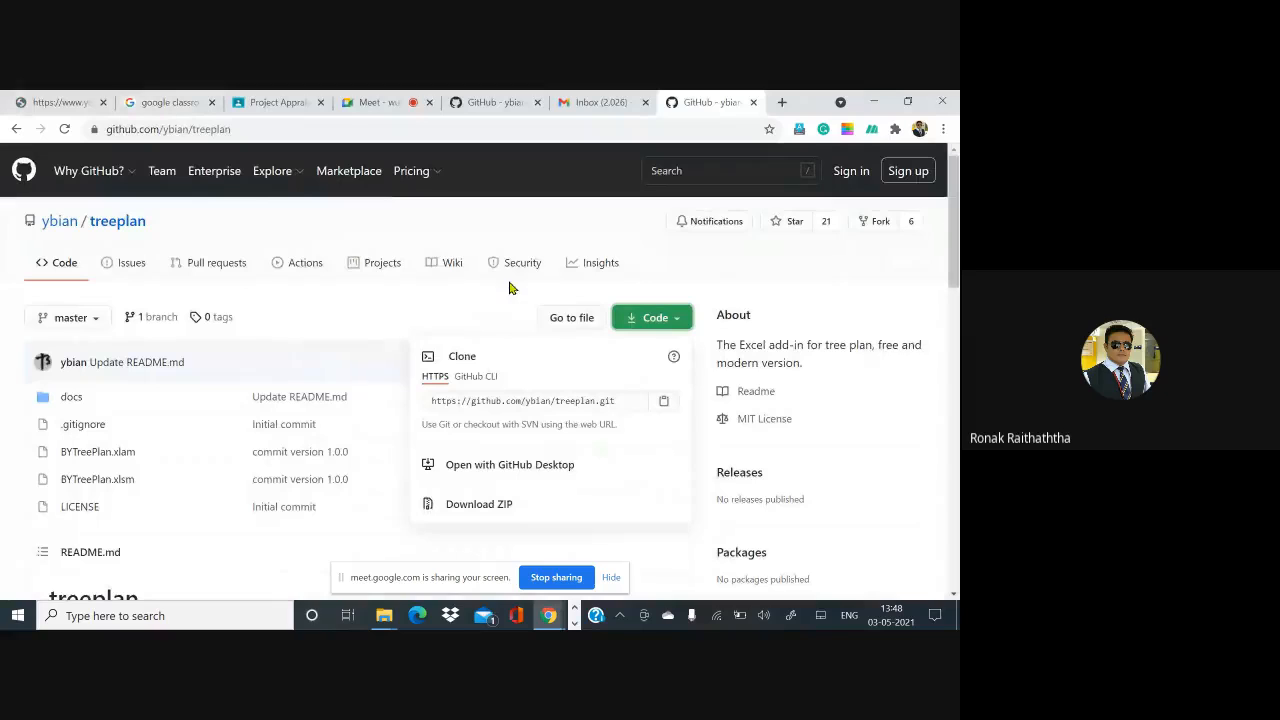
Check the Google Meet chat and participant list for the attendees' replies
left_click(385, 103)
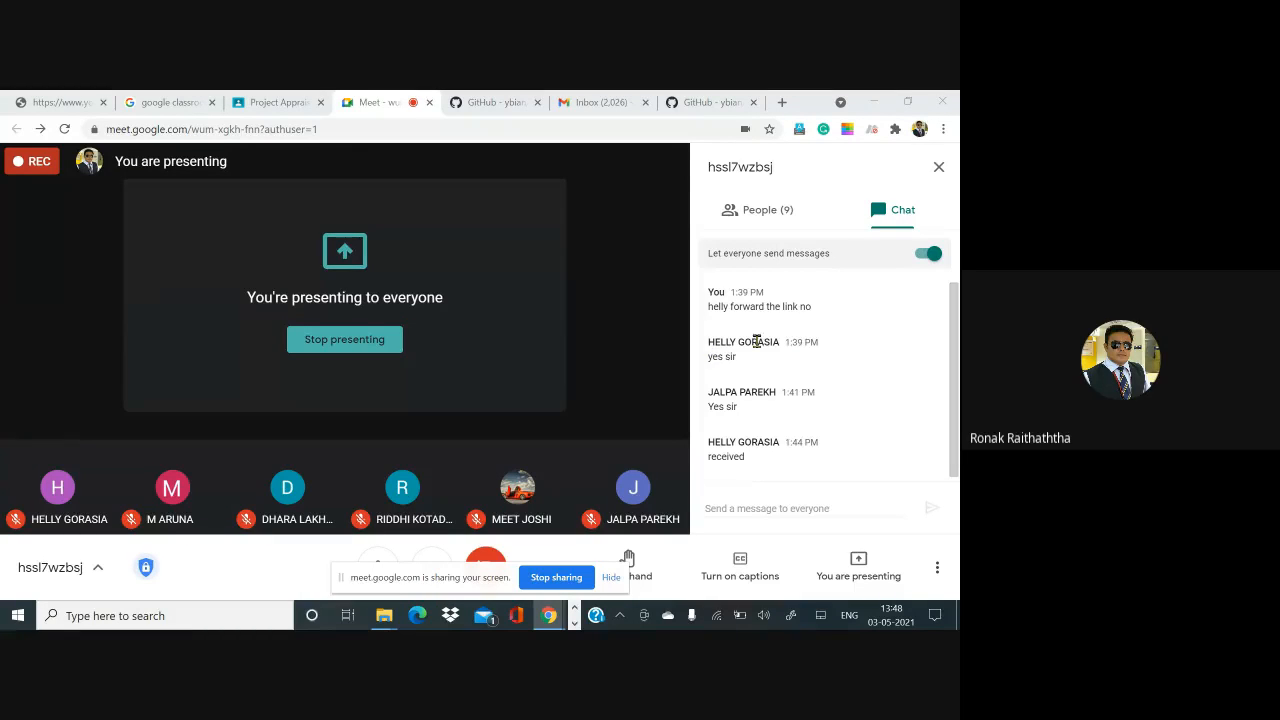
left_click(461, 379)
key("alt+Tab")
key("alt+Tab")
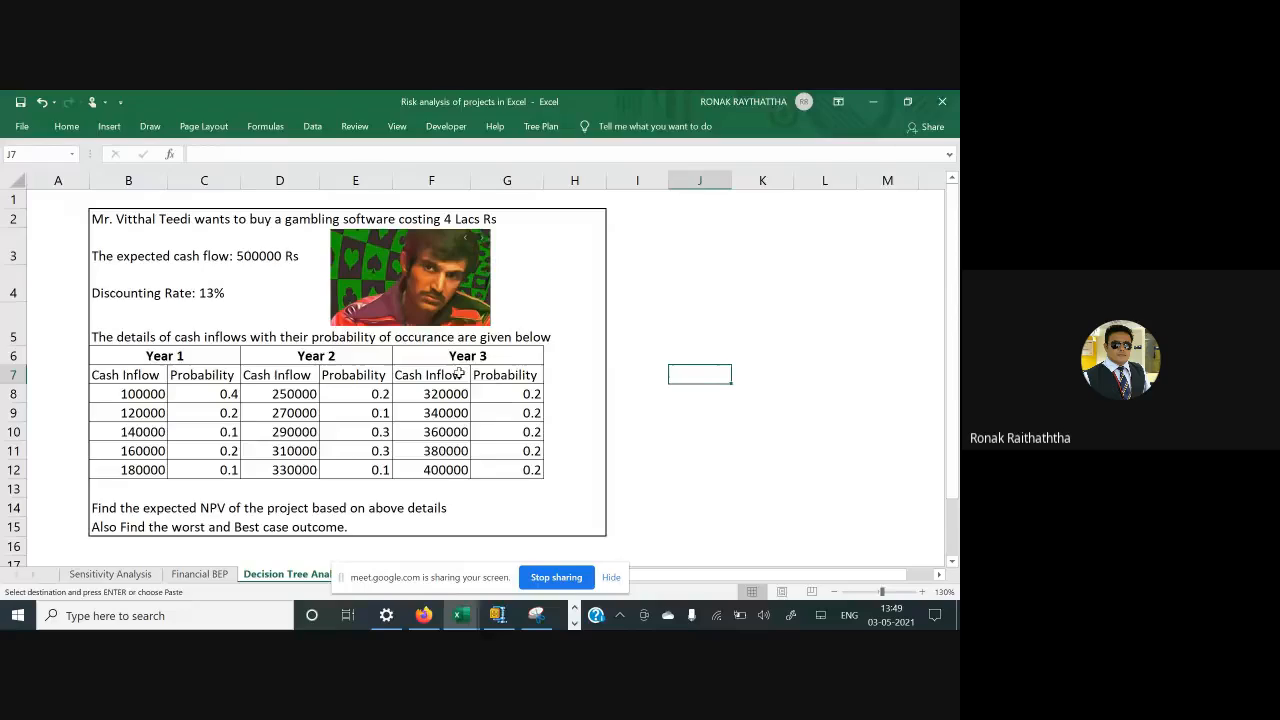
key("alt+Tab")
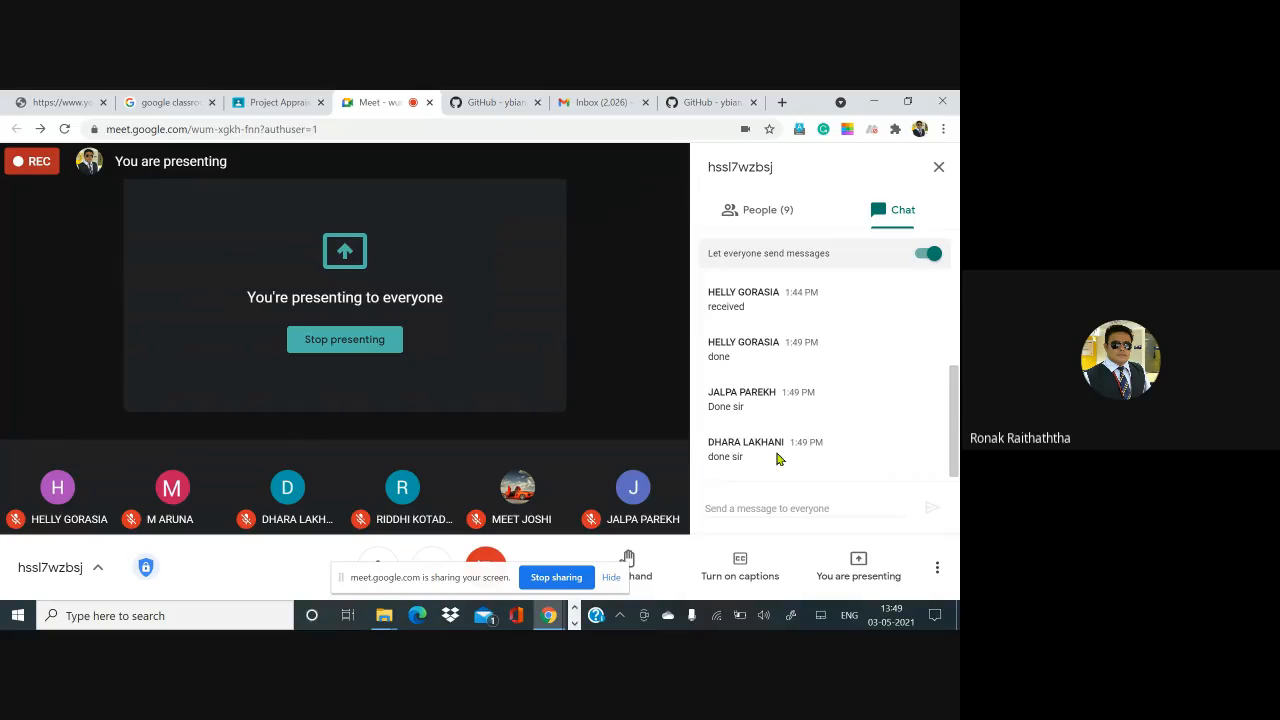
left_click(746, 212)
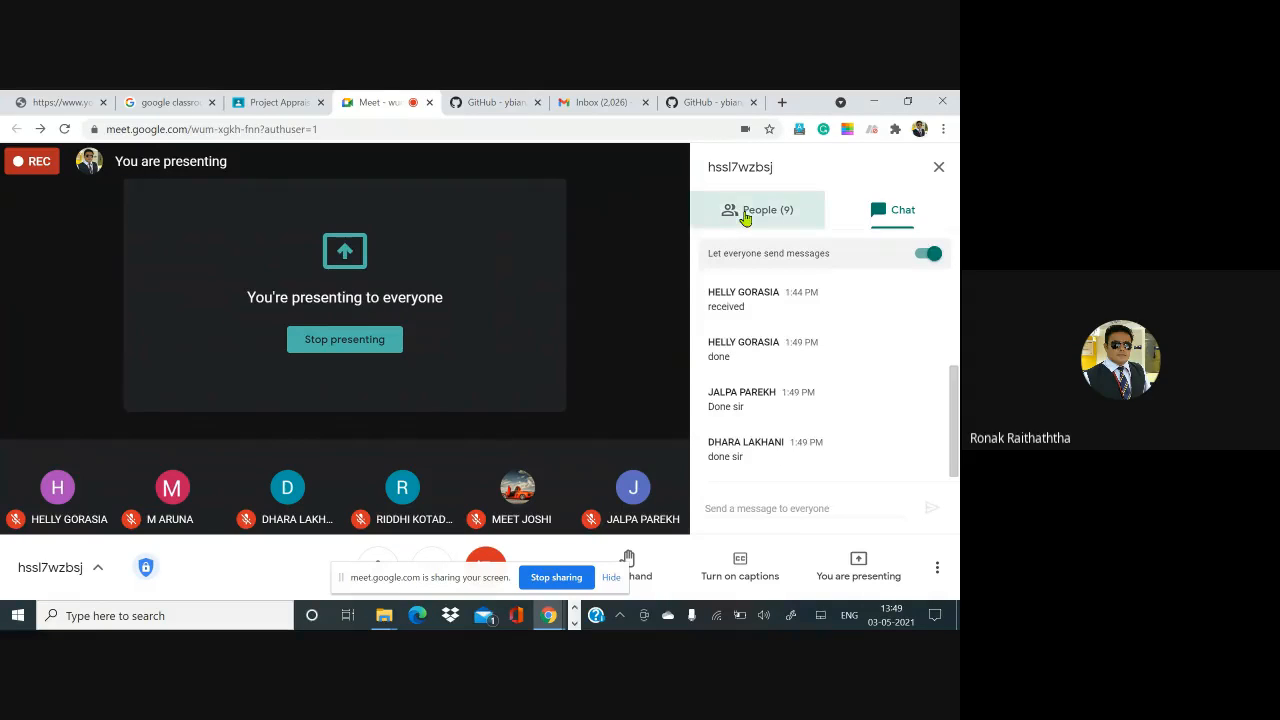
scroll(770, 432, "down", 2)
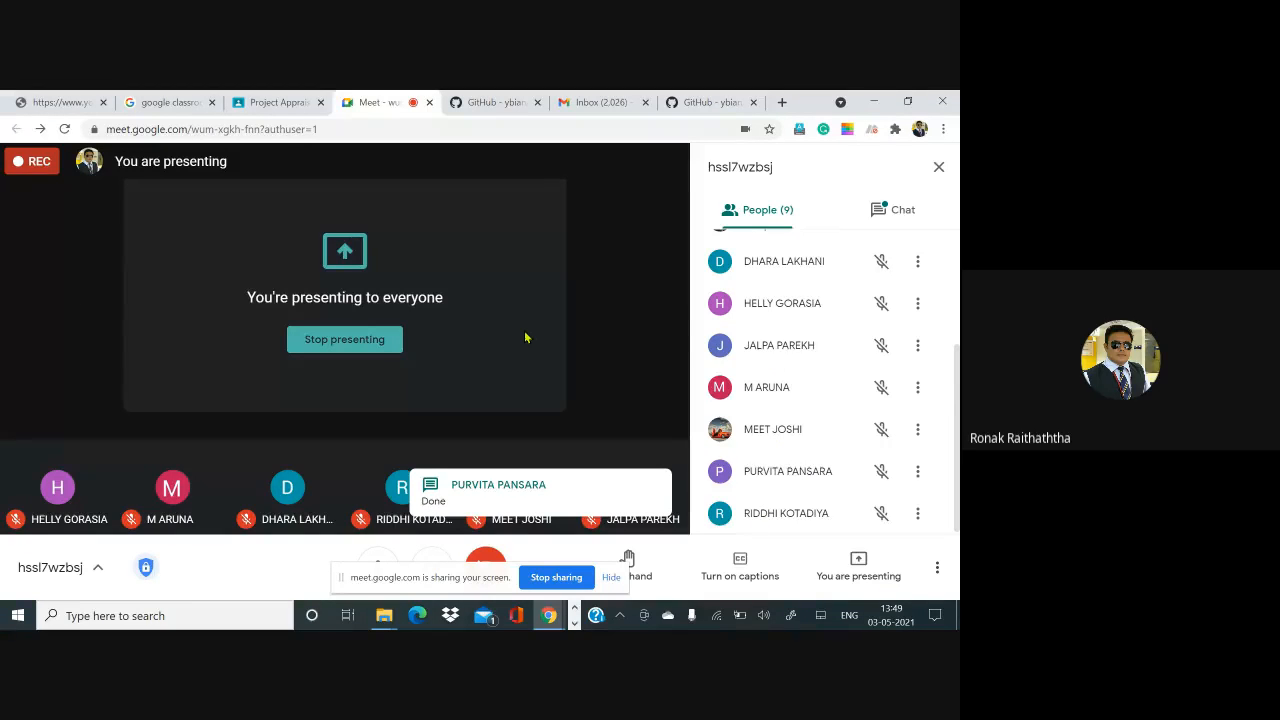
Return to the Risk analysis of projects in Excel workbook and launch Magnifier at 150%
key("alt+Tab")
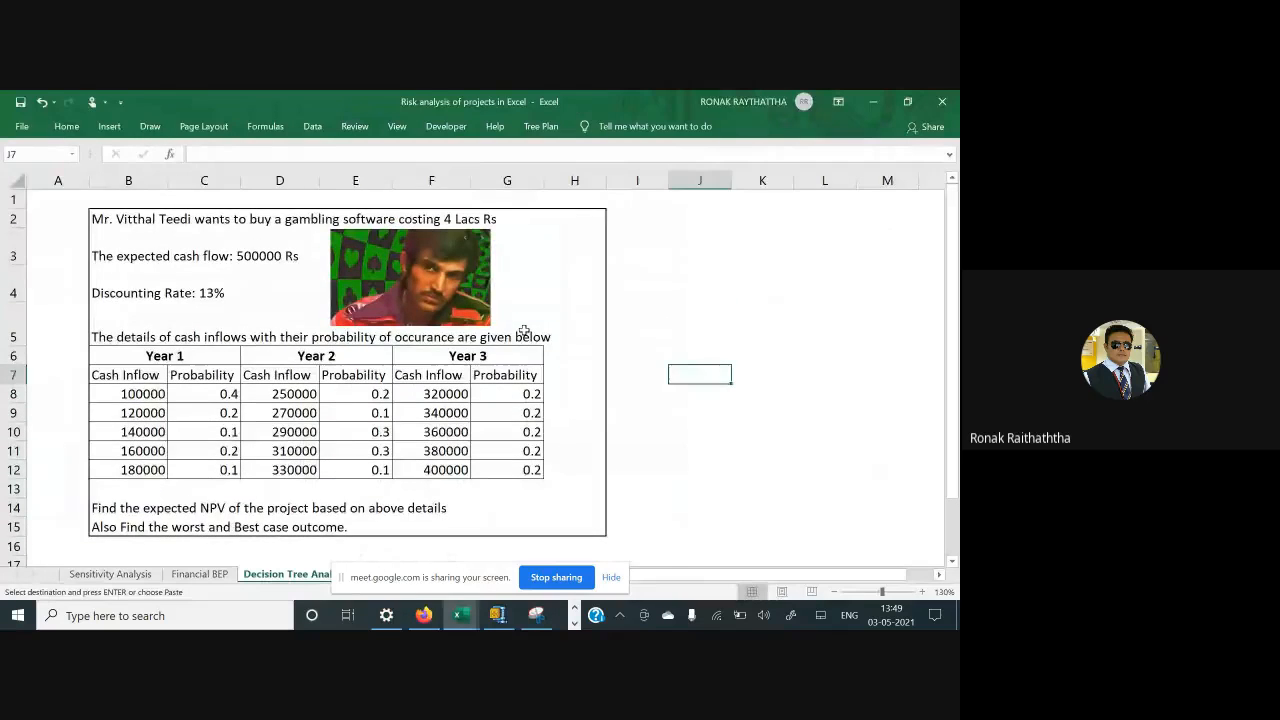
key("alt+Tab")
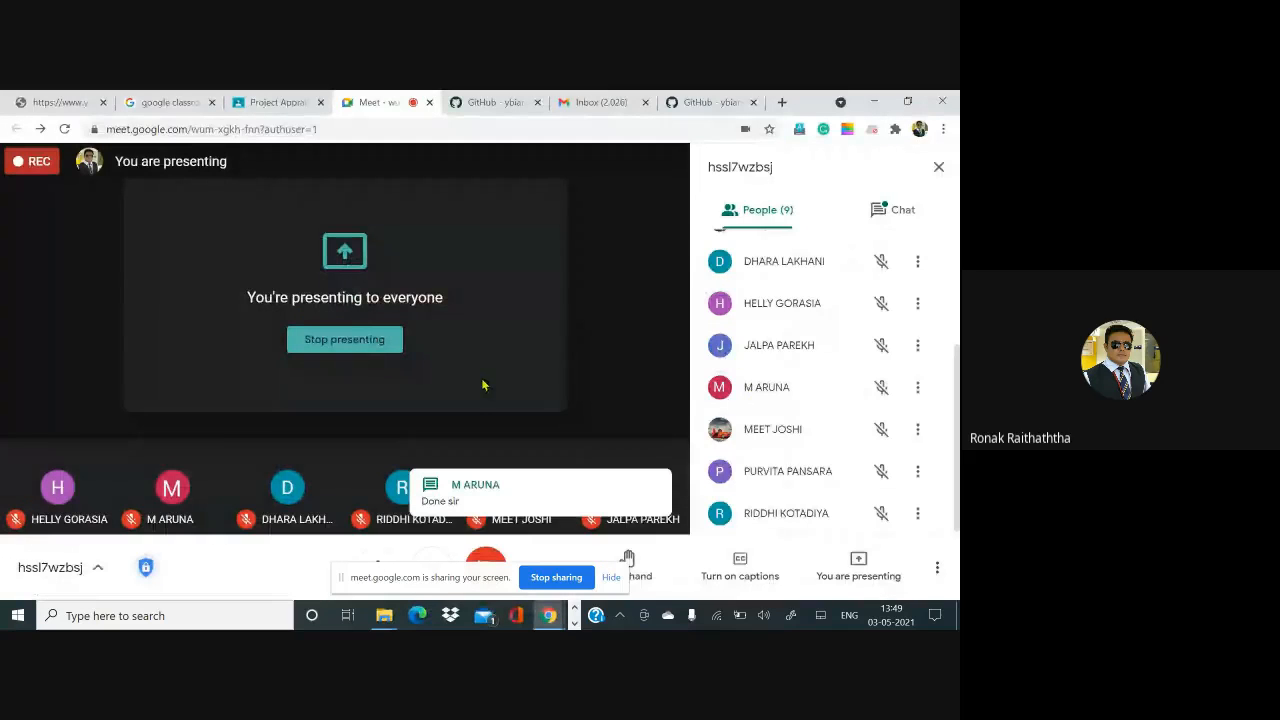
key("alt+Tab")
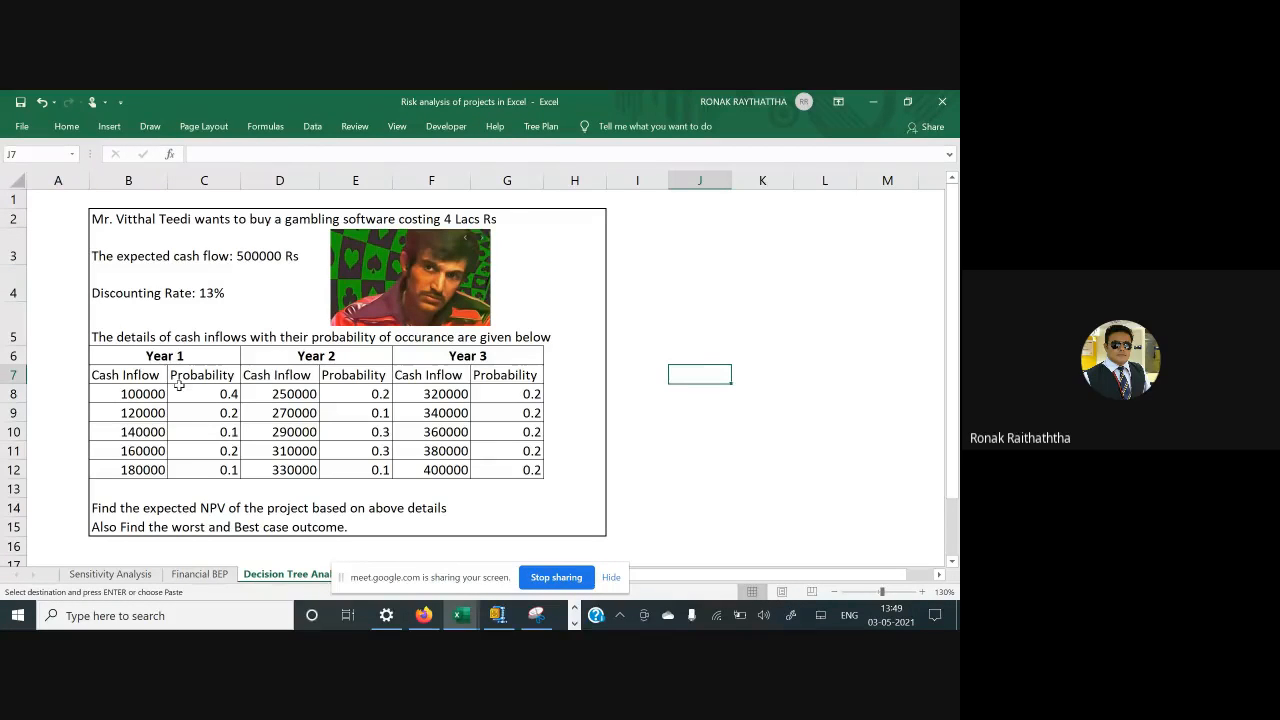
left_click(167, 612)
type("magni")
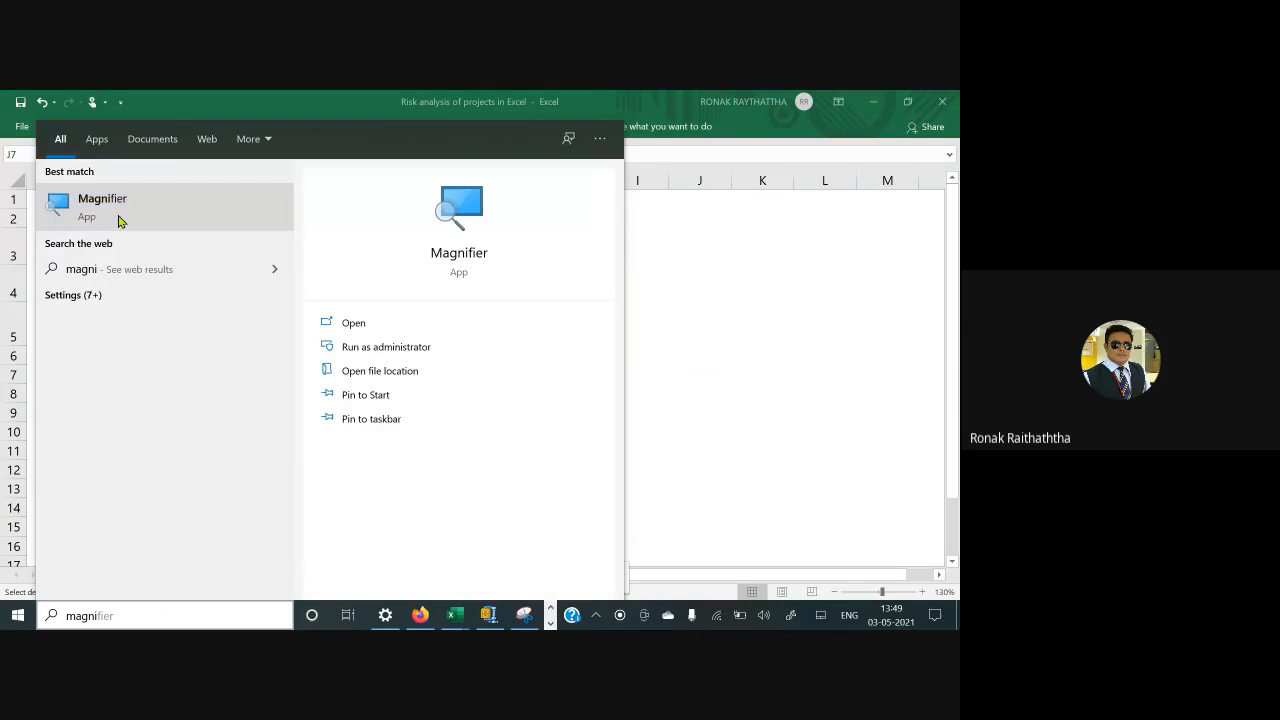
left_click(118, 220)
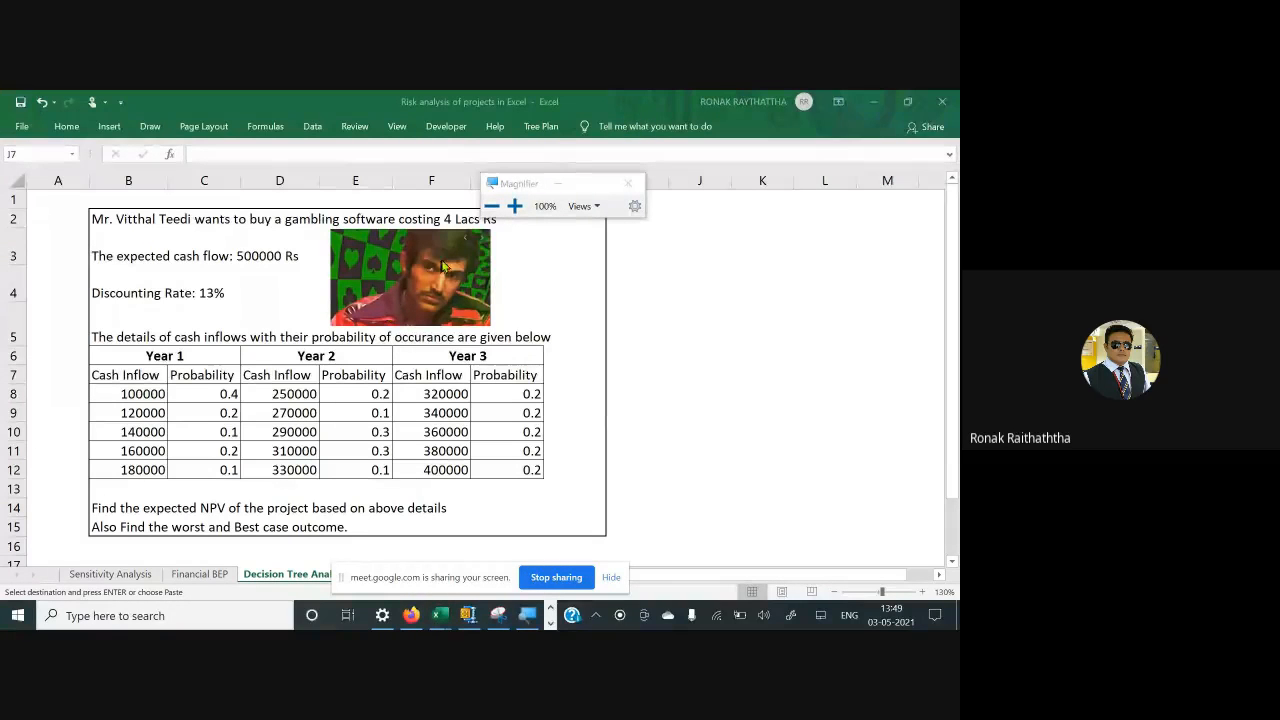
left_click(514, 206)
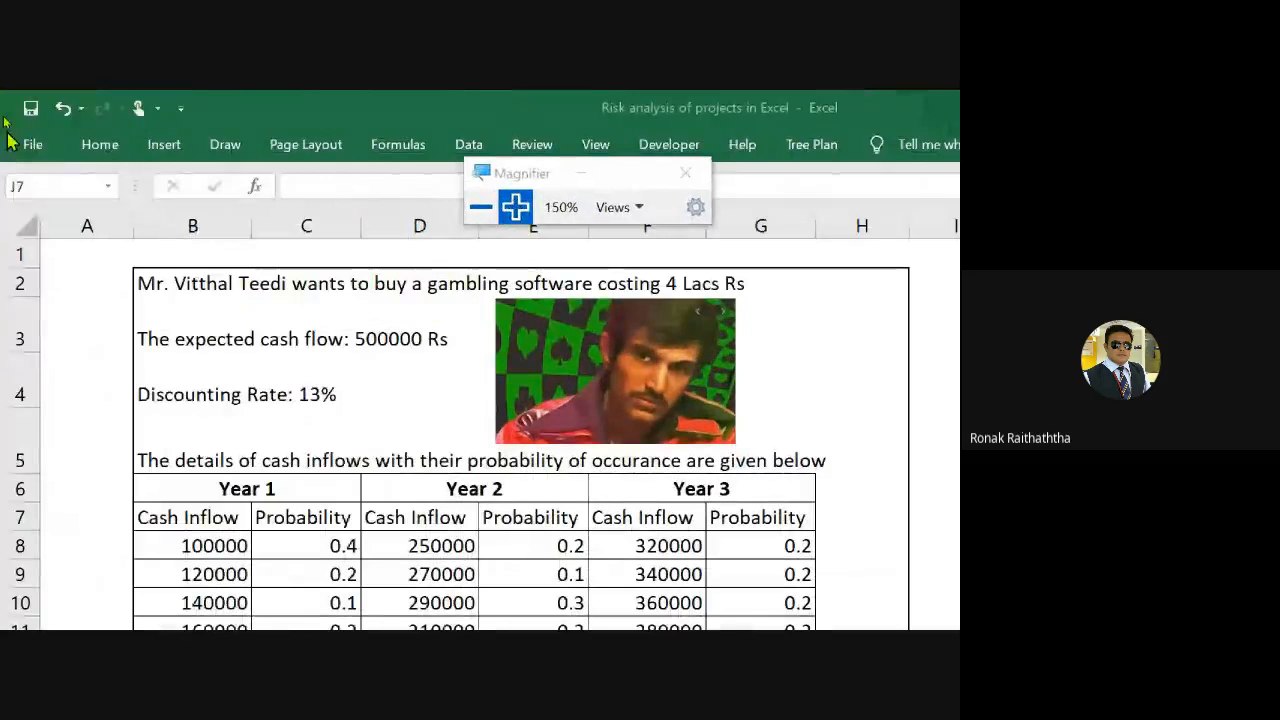
Open the Add-ins dialog for managing Excel Add-ins from the Excel options
left_click(33, 145)
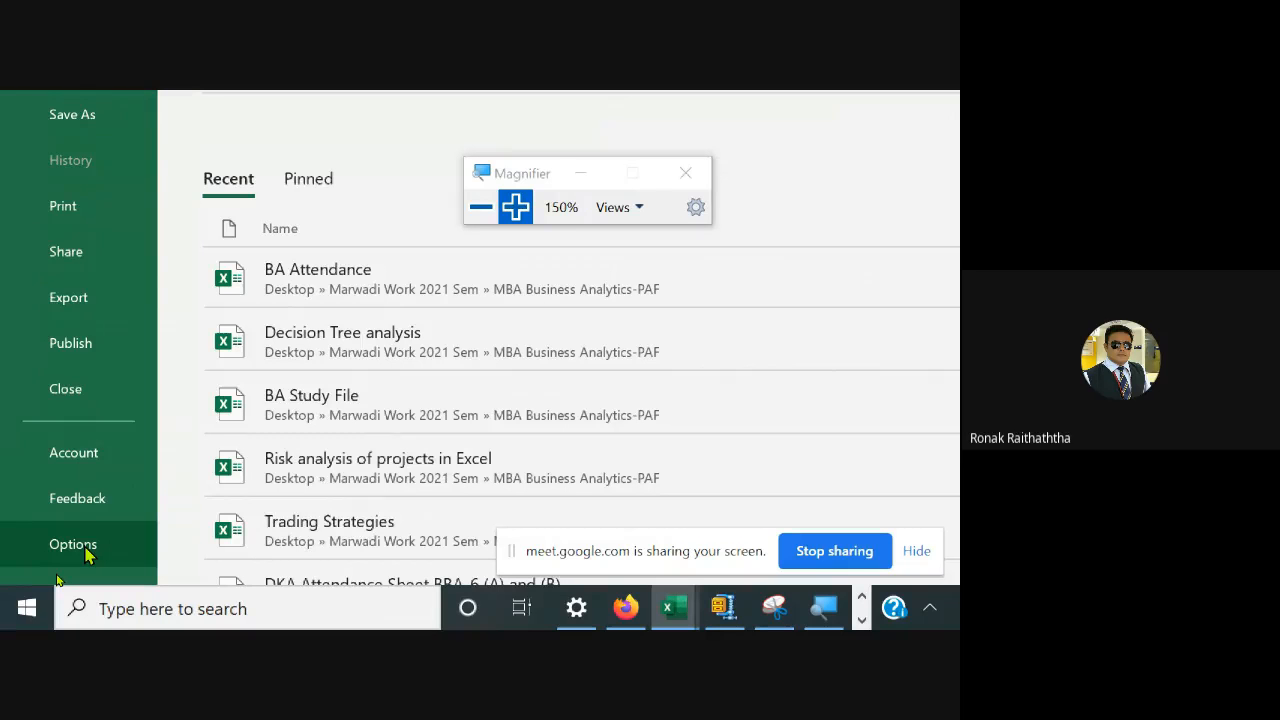
left_click(85, 550)
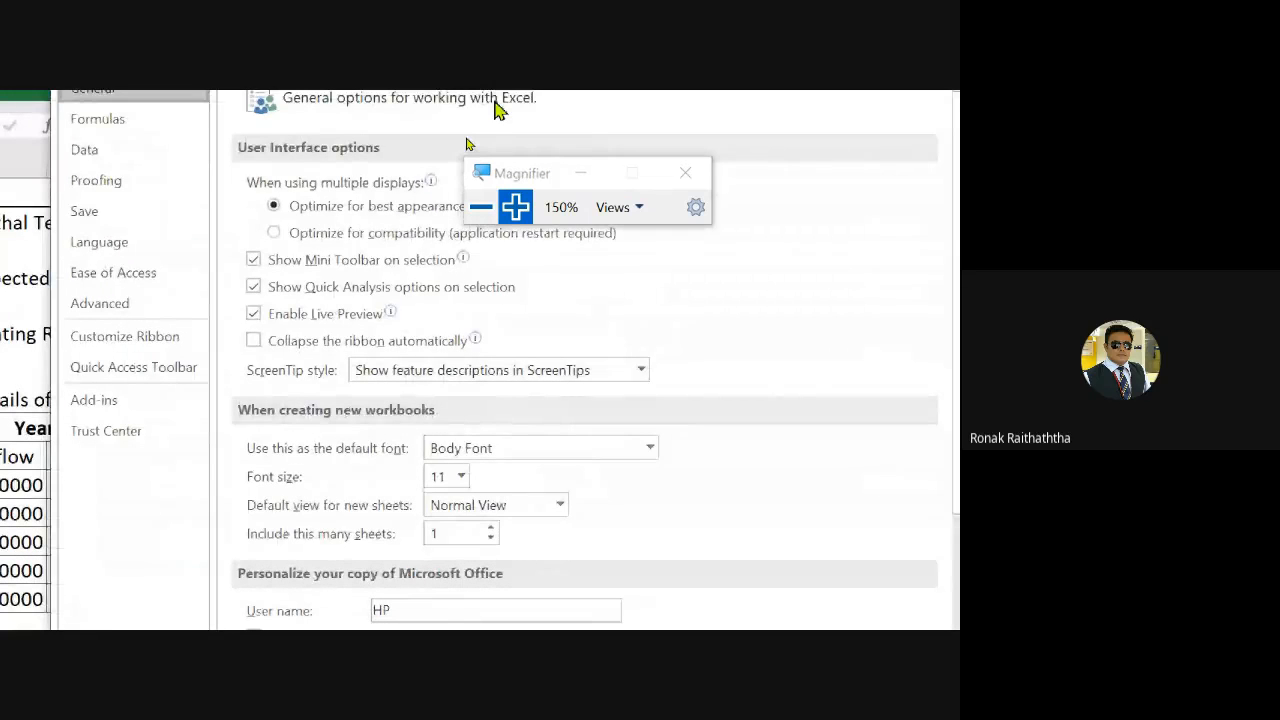
left_click(88, 402)
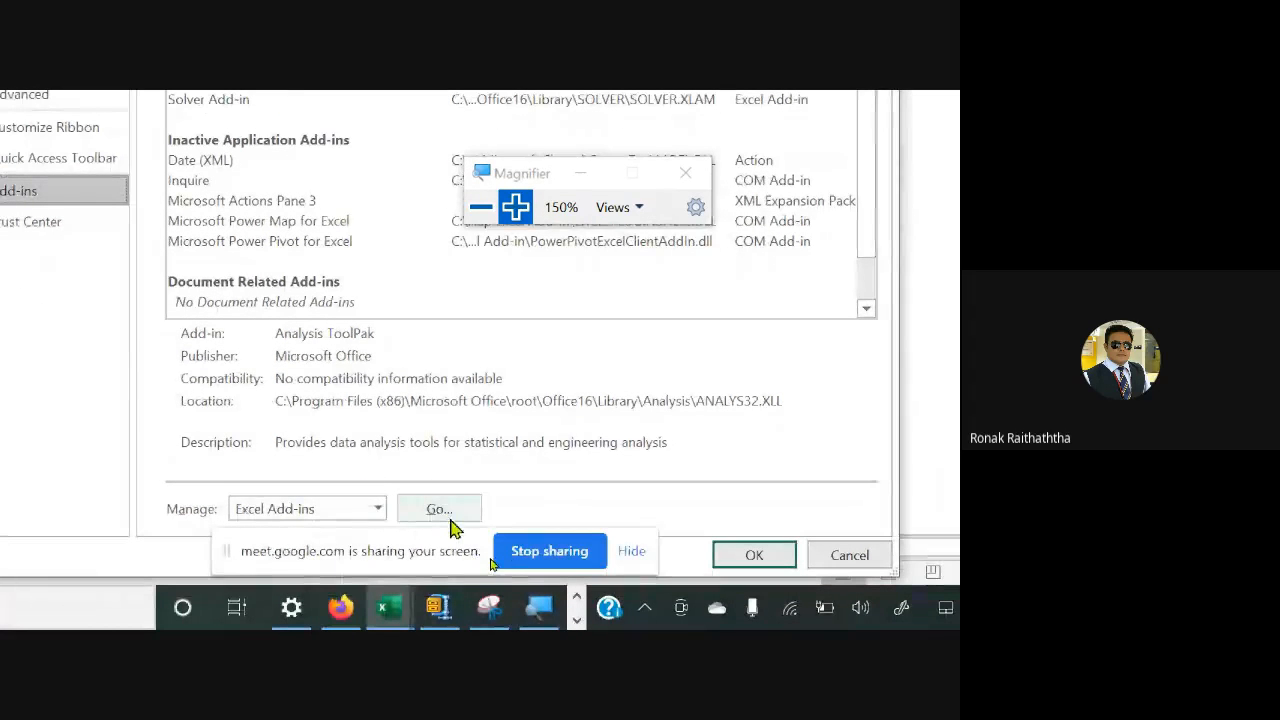
left_click_drag(455, 548, 491, 315)
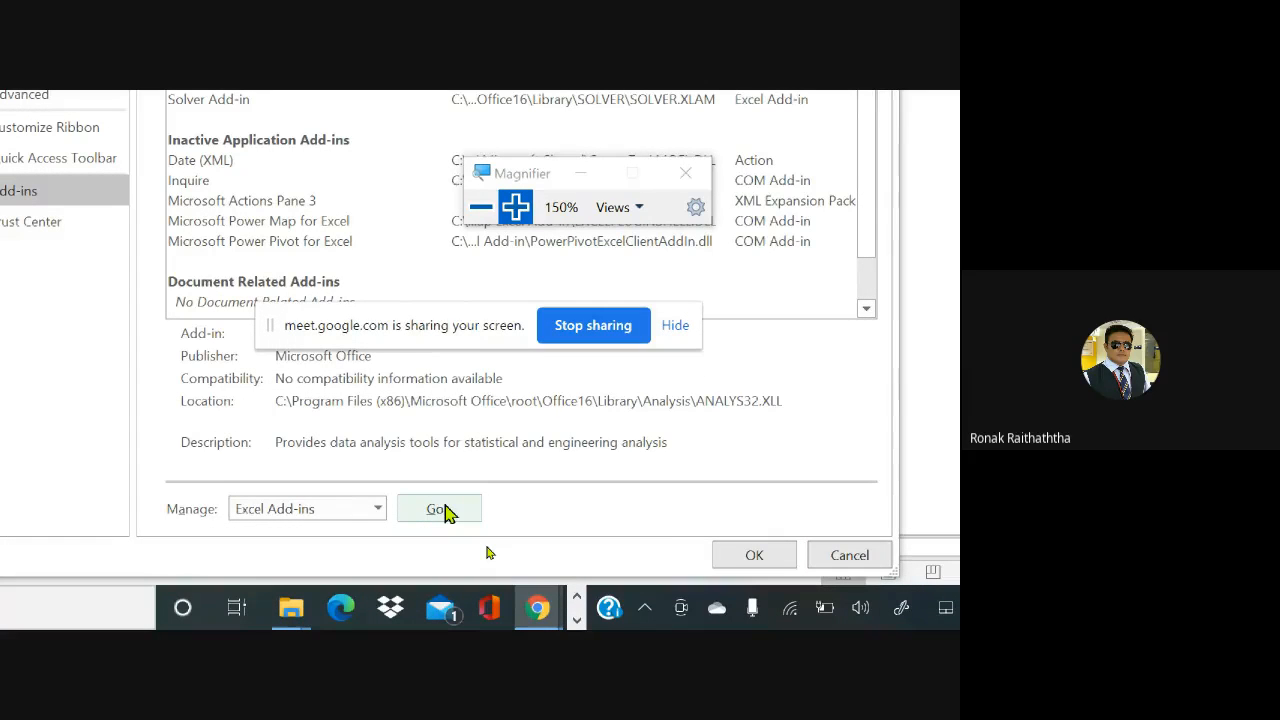
left_click(445, 510)
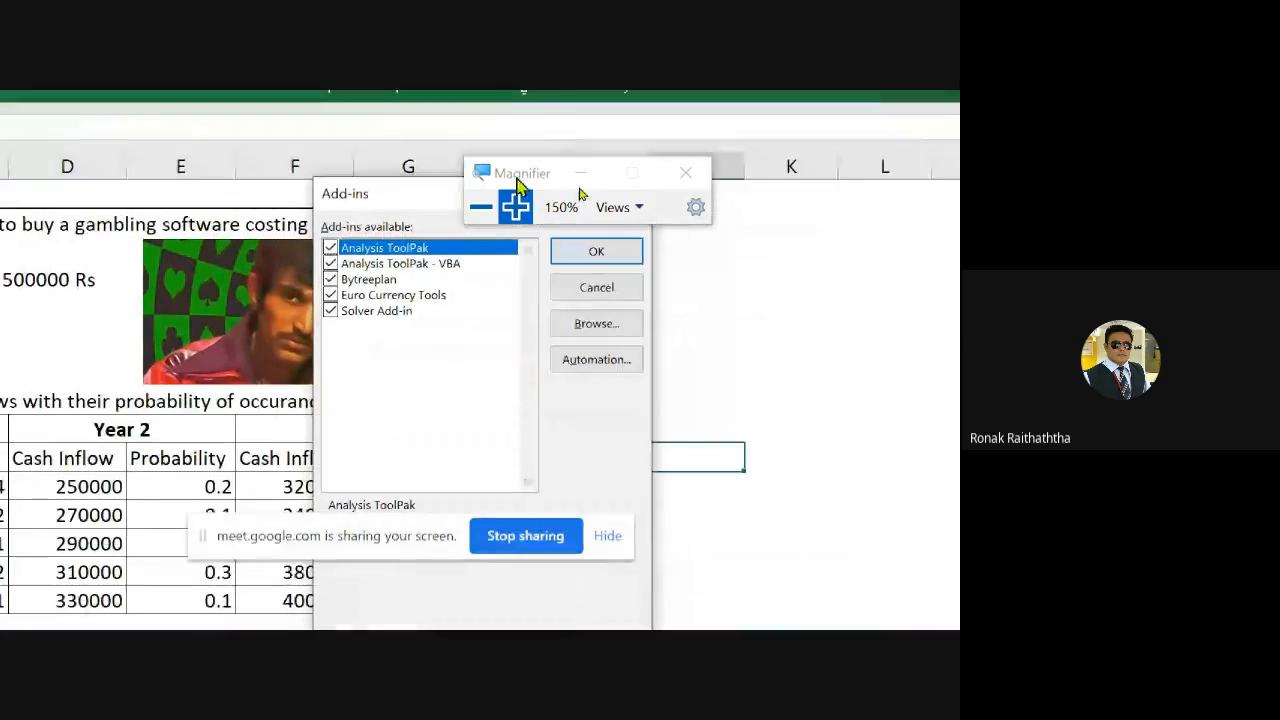
Move the Magnifier window clear of the Add-ins dialog and look at the browse window for add-in files
left_click_drag(518, 186, 800, 540)
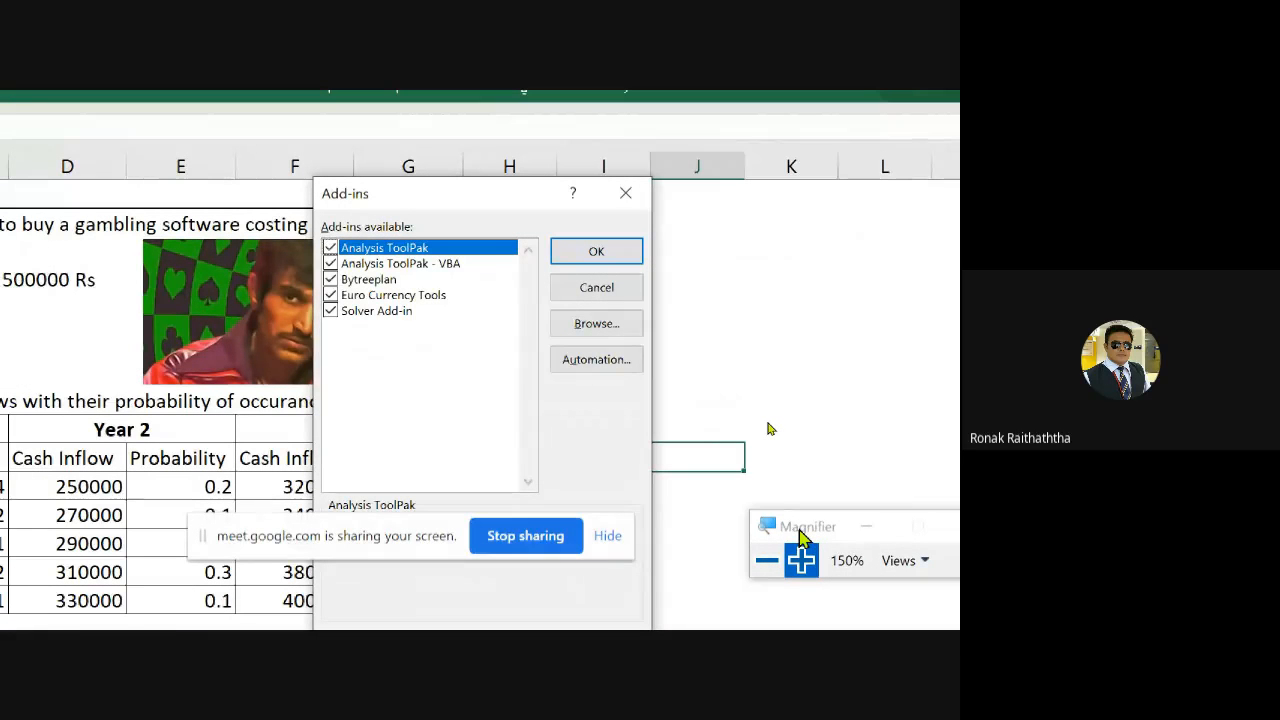
left_click(594, 334)
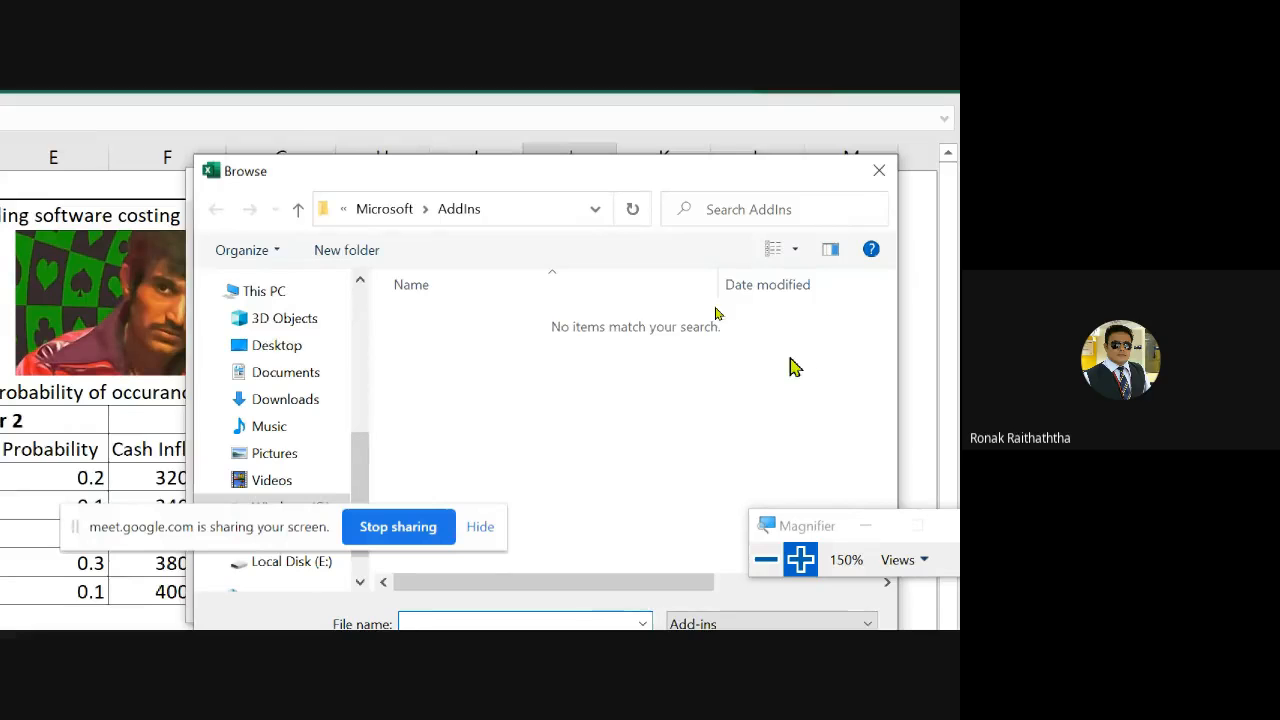
key("Escape")
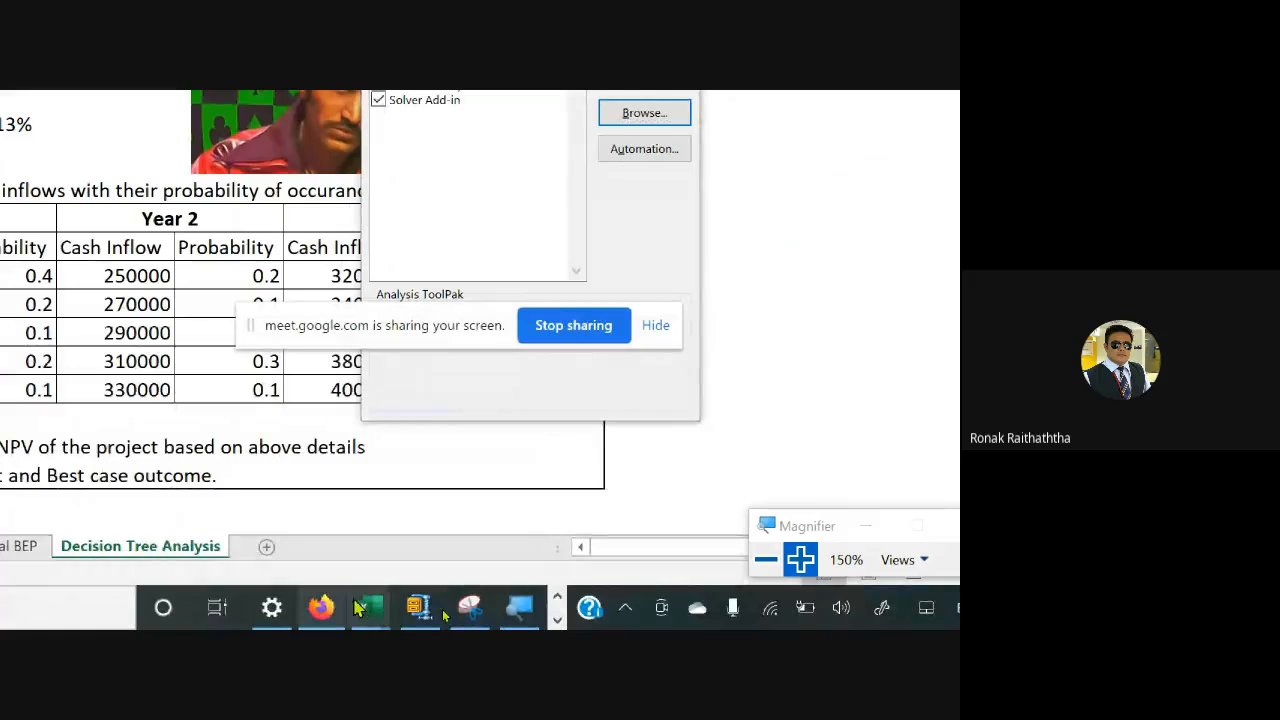
Switch to File Explorer and go up from treeplan-master to the Decision Tree folder
left_click(557, 597)
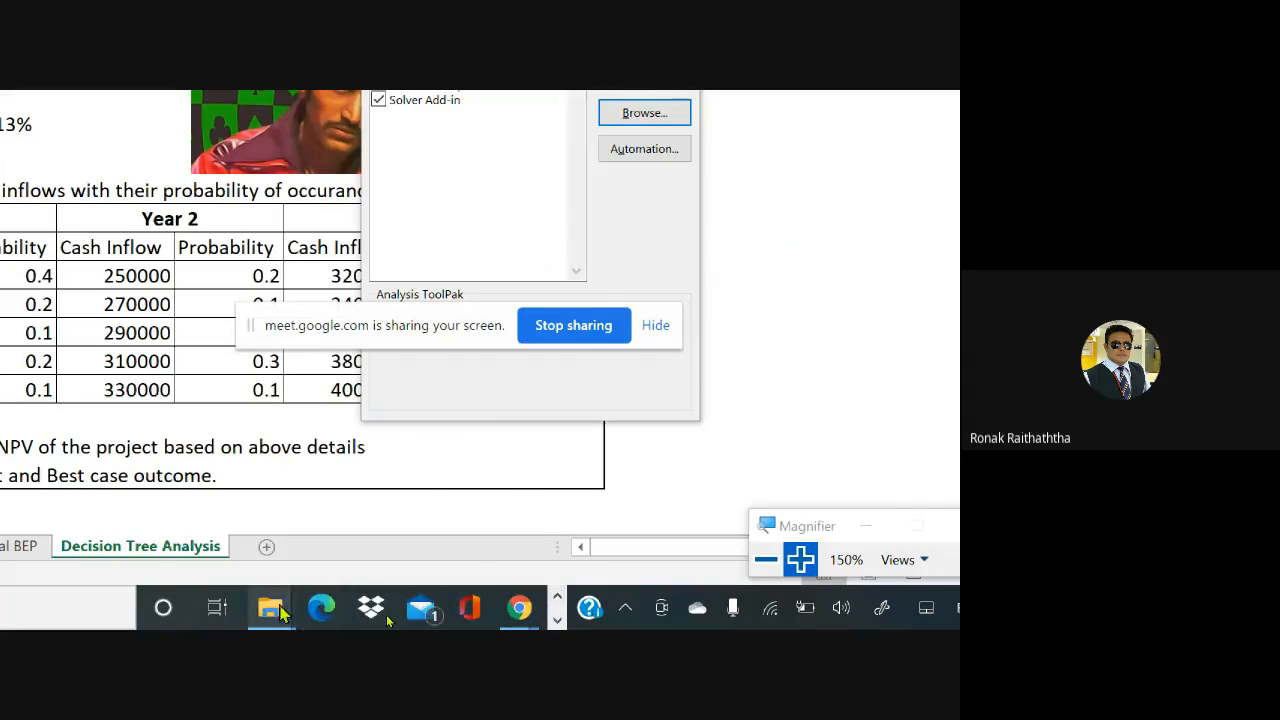
left_click(345, 524)
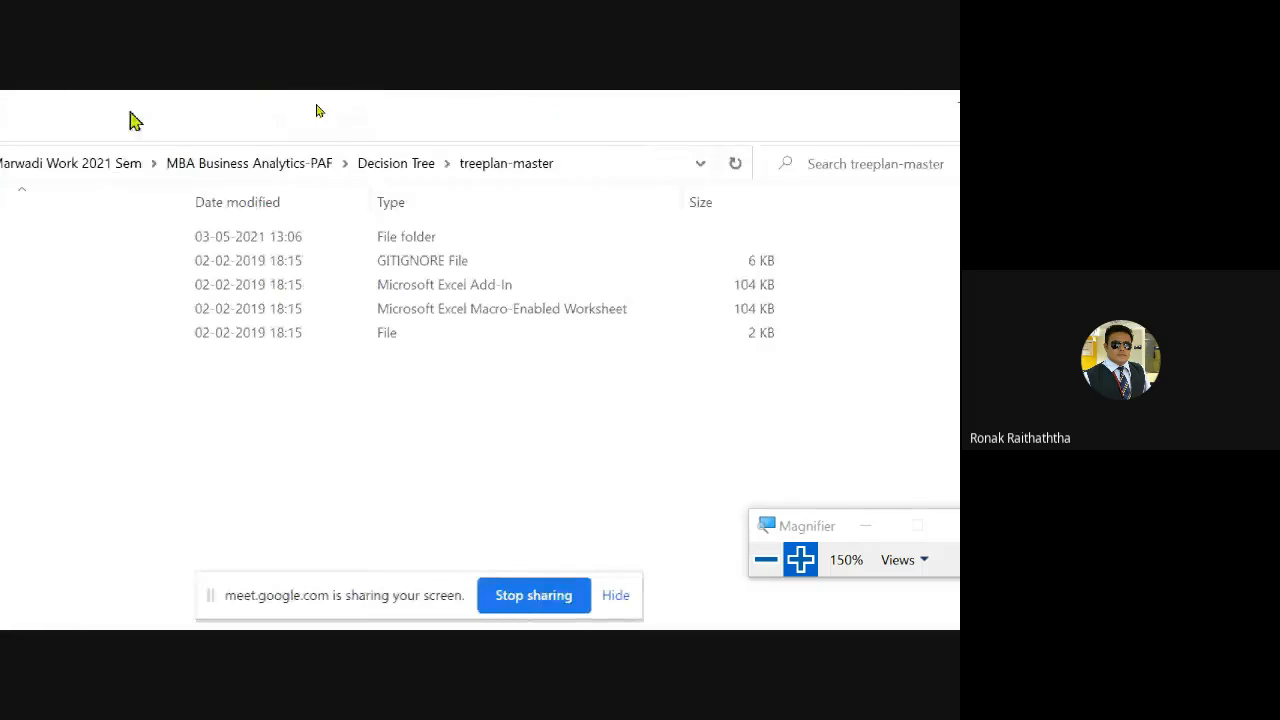
left_click(360, 170)
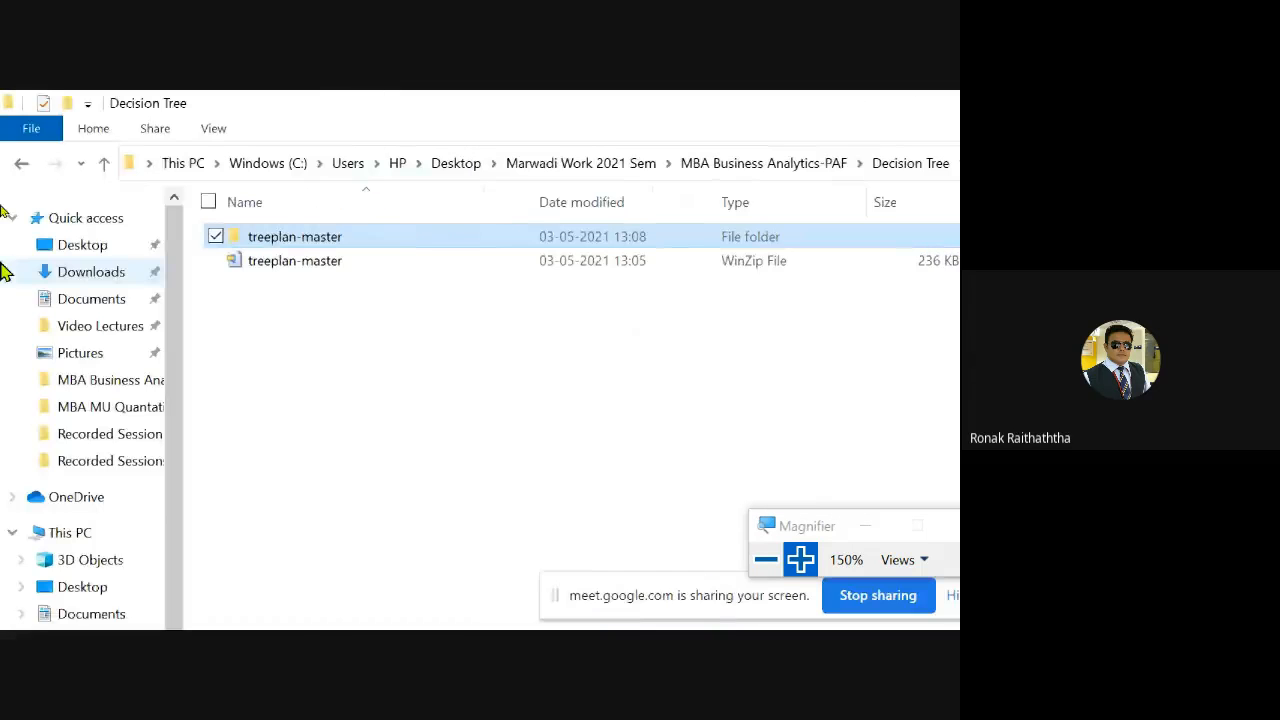
Open the treeplan-master zip archive in WinZip and dismiss its comment window
left_click(300, 261)
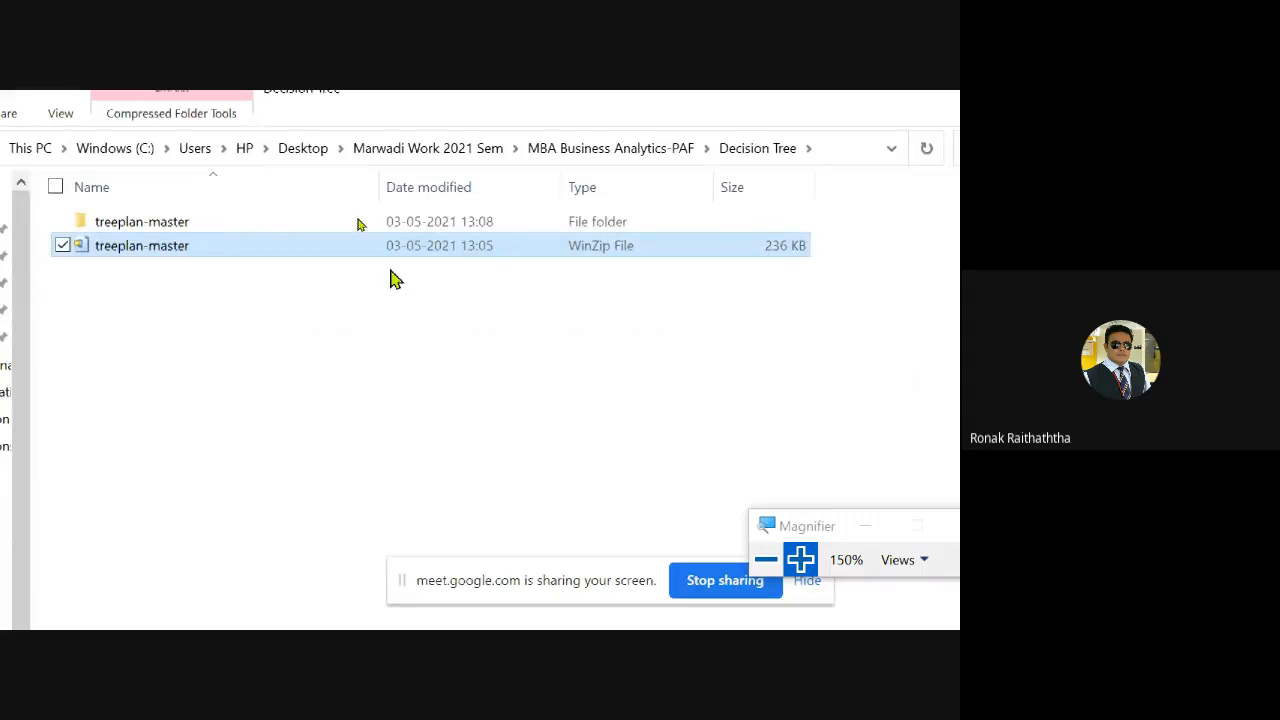
right_click(257, 247)
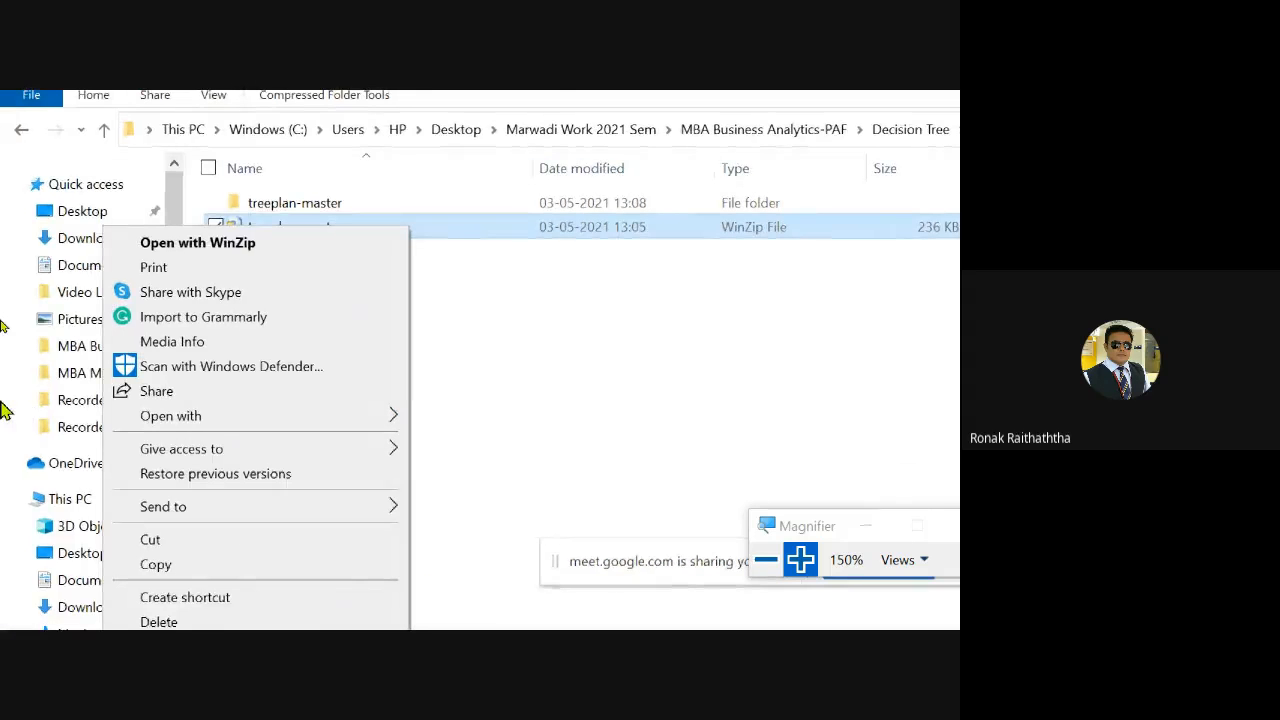
left_click(537, 231)
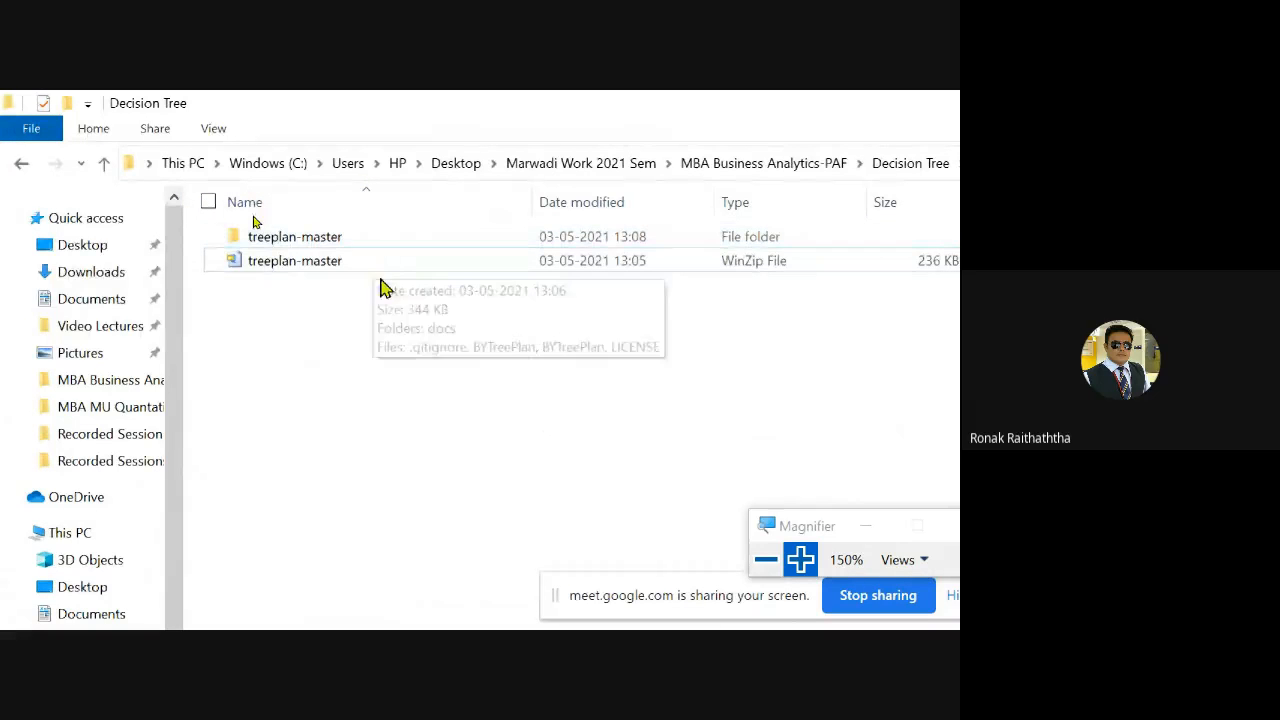
double_click(352, 262)
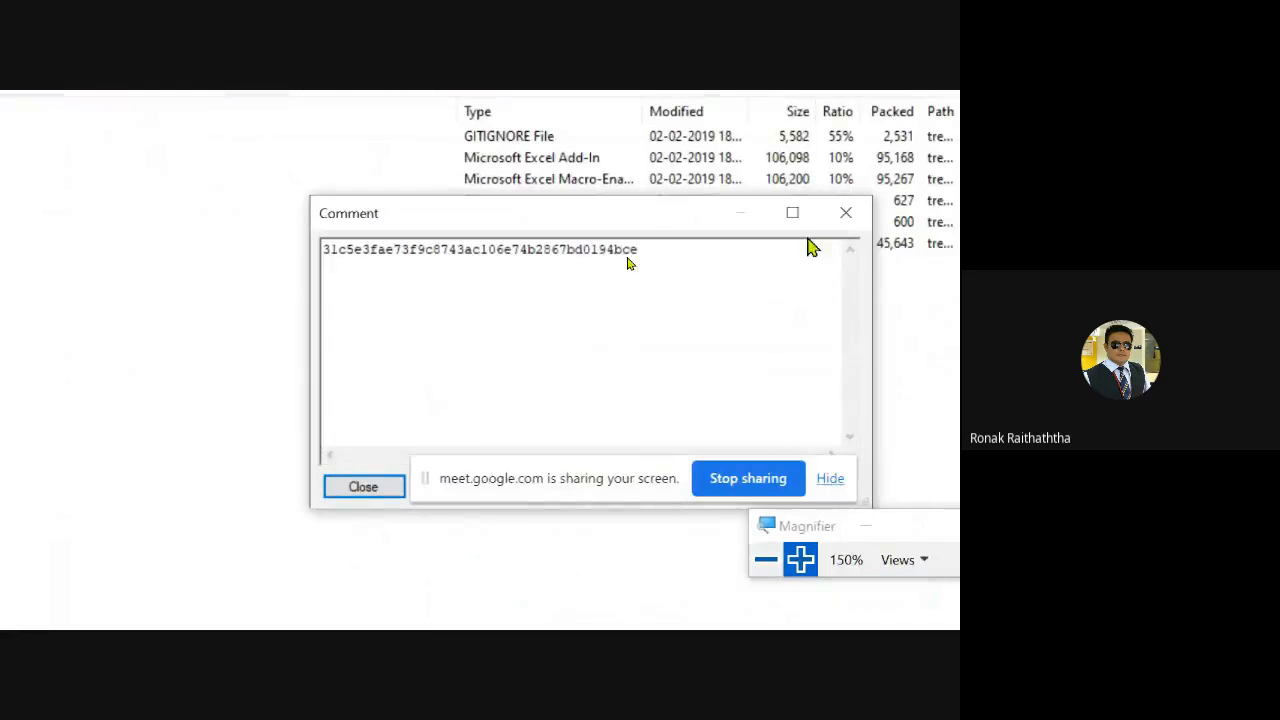
left_click(846, 212)
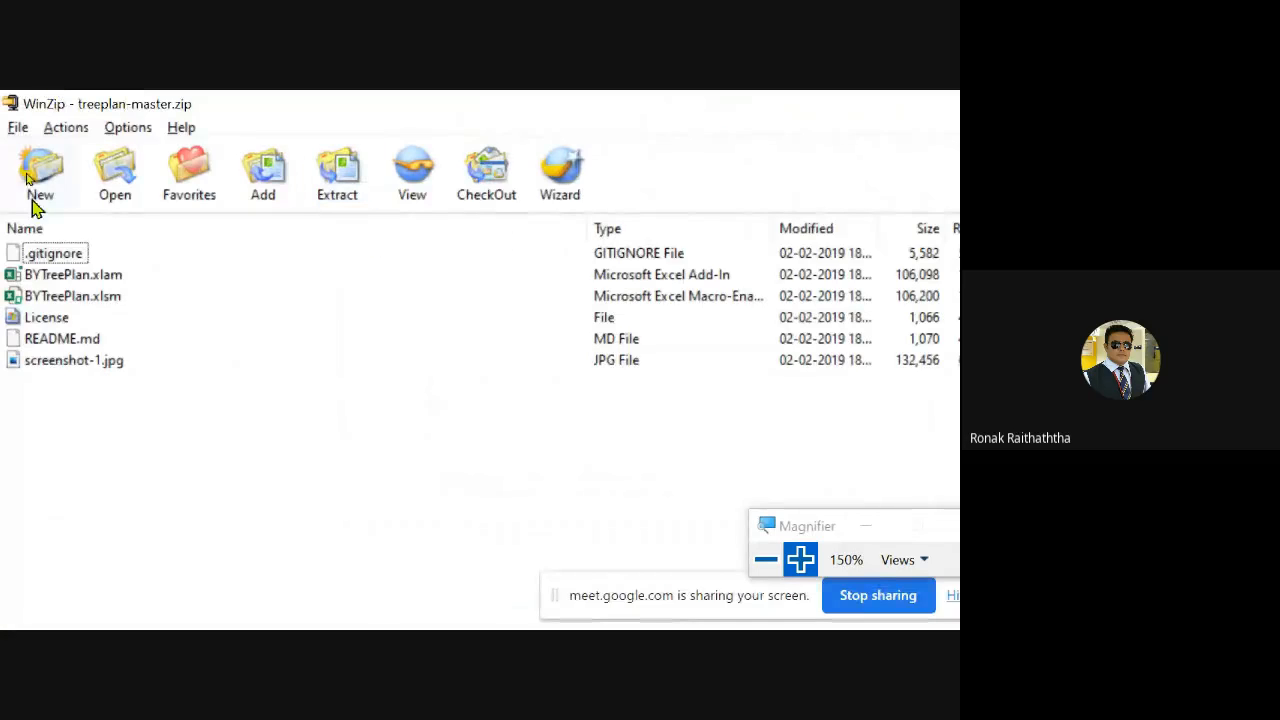
Select all the files in the treeplan-master archive and open the extraction options for them
left_click(57, 277)
key("ctrl+a")
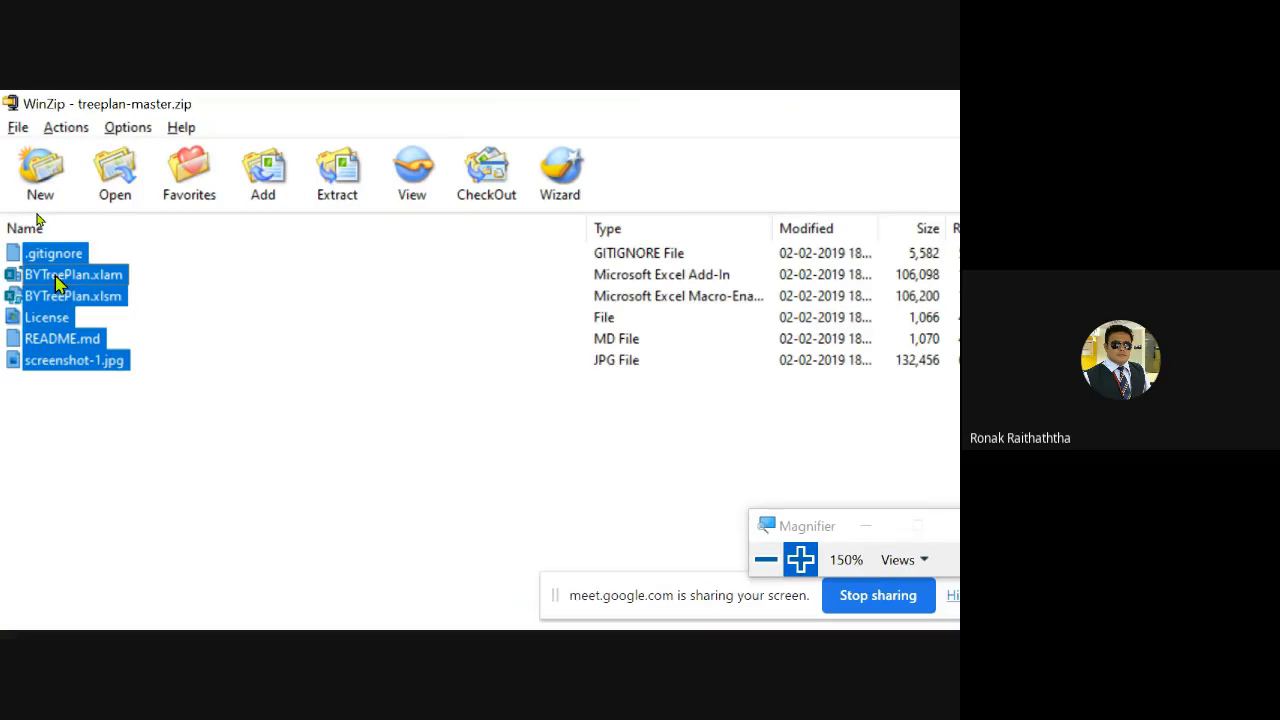
left_click(340, 180)
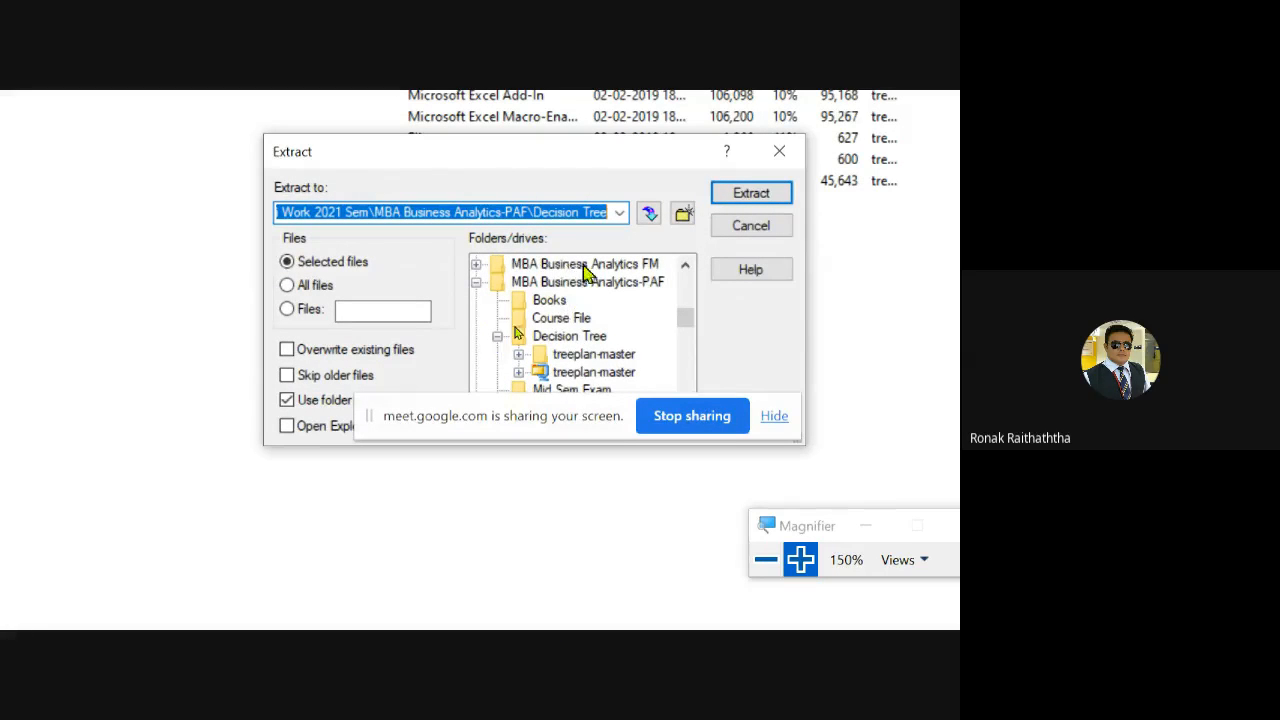
Set the extraction destination to the Desktop
left_click_drag(685, 320, 686, 280)
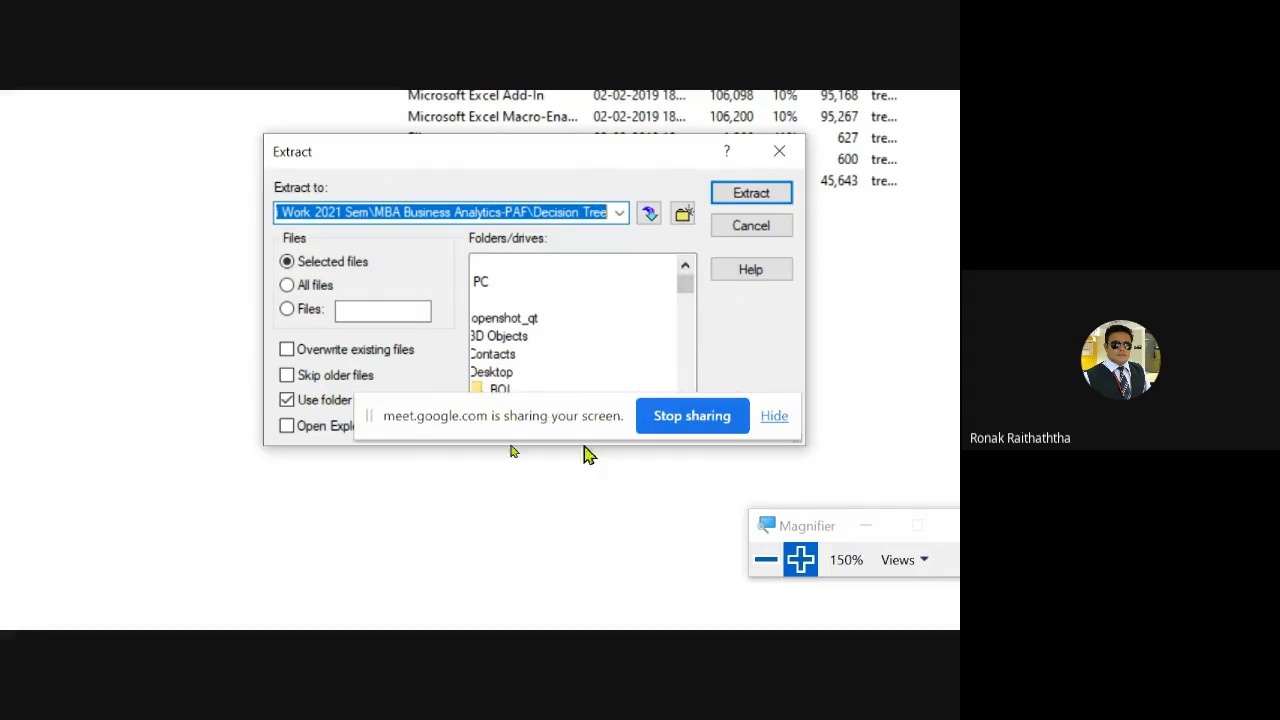
left_click_drag(549, 410, 413, 410)
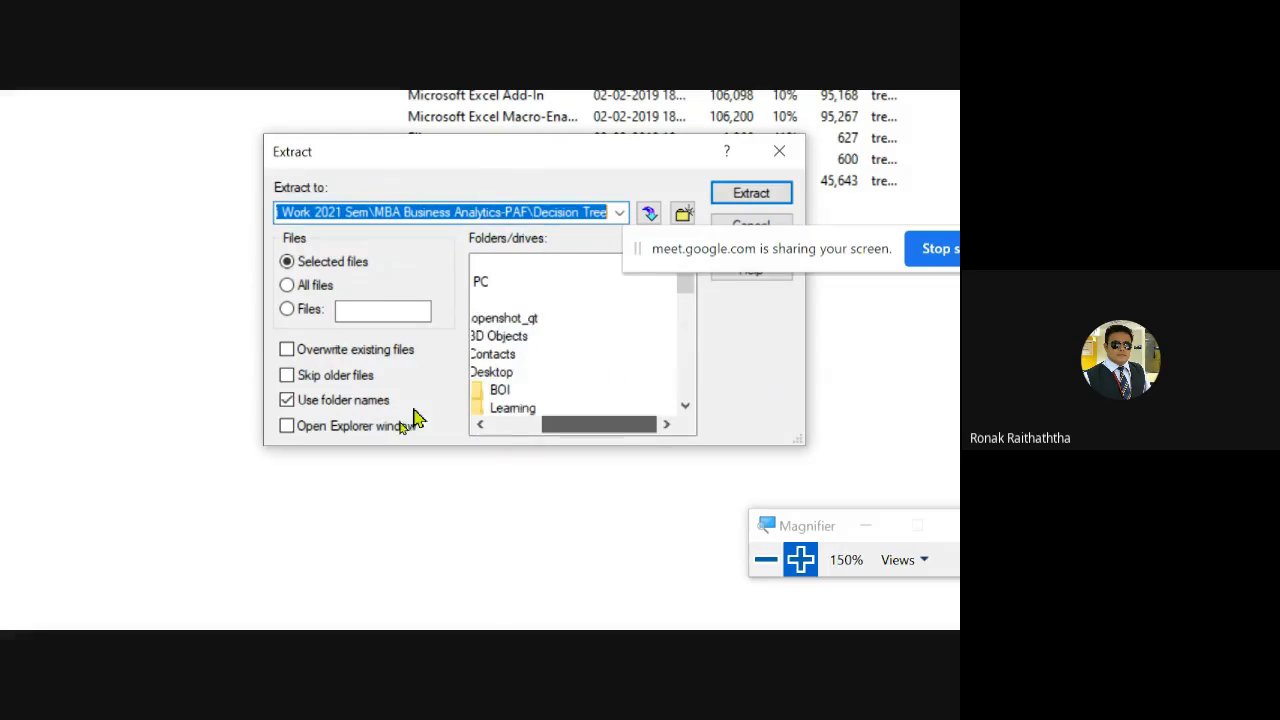
left_click_drag(555, 424, 486, 434)
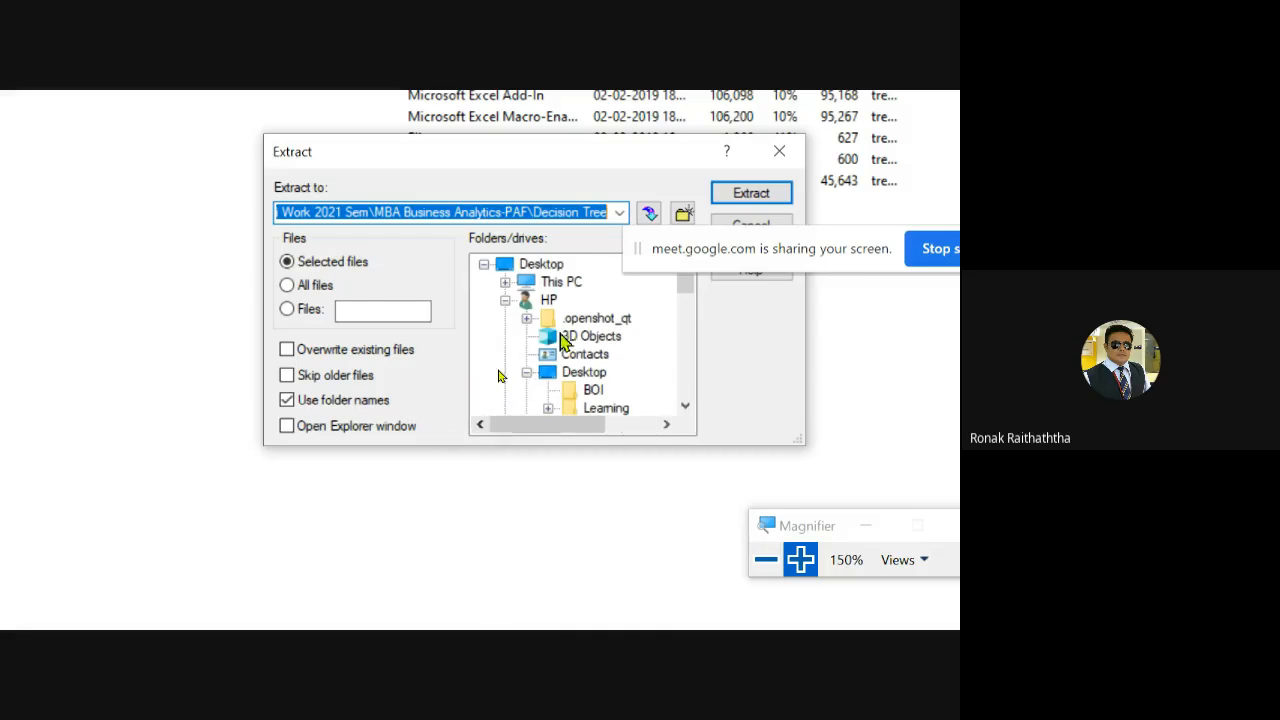
left_click(549, 270)
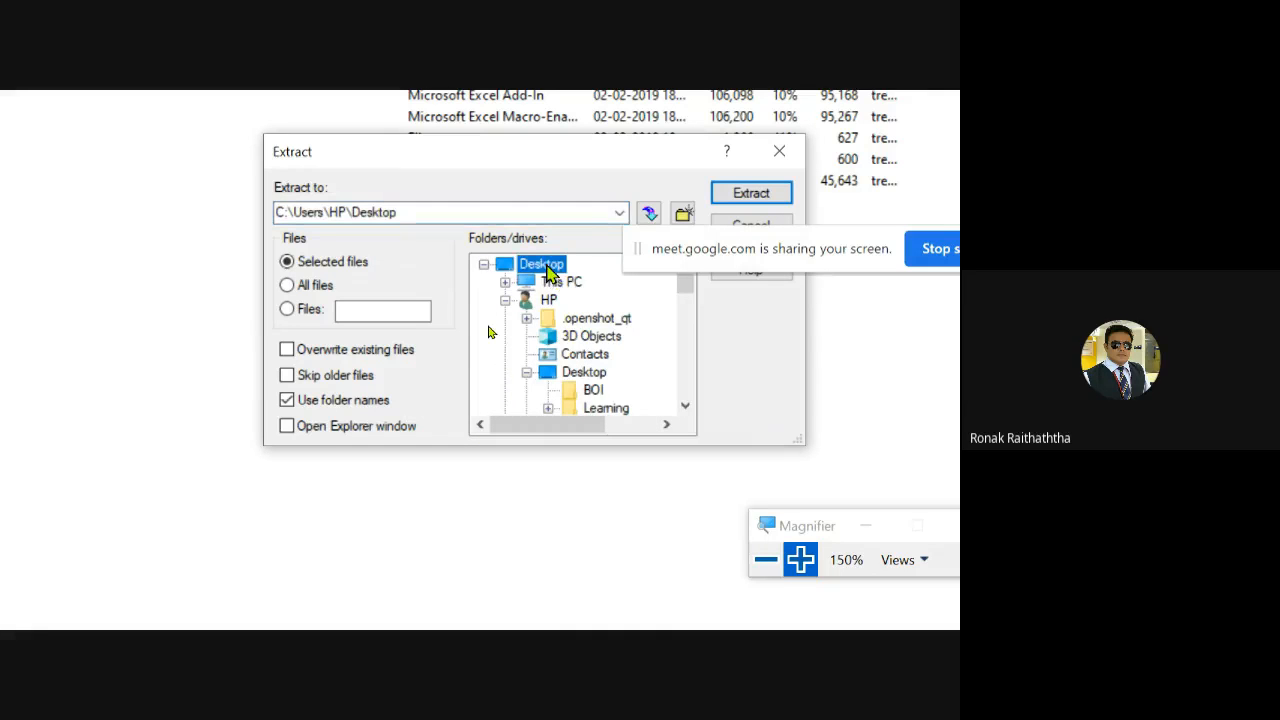
double_click(549, 268)
double_click(540, 268)
Set the extraction destination to the Decision Tree folder inside the MBA Business Analytics-PAF folder of Marwadi Work 2021 Sem
scroll(648, 378, "down", 1)
scroll(645, 378, "down", 1)
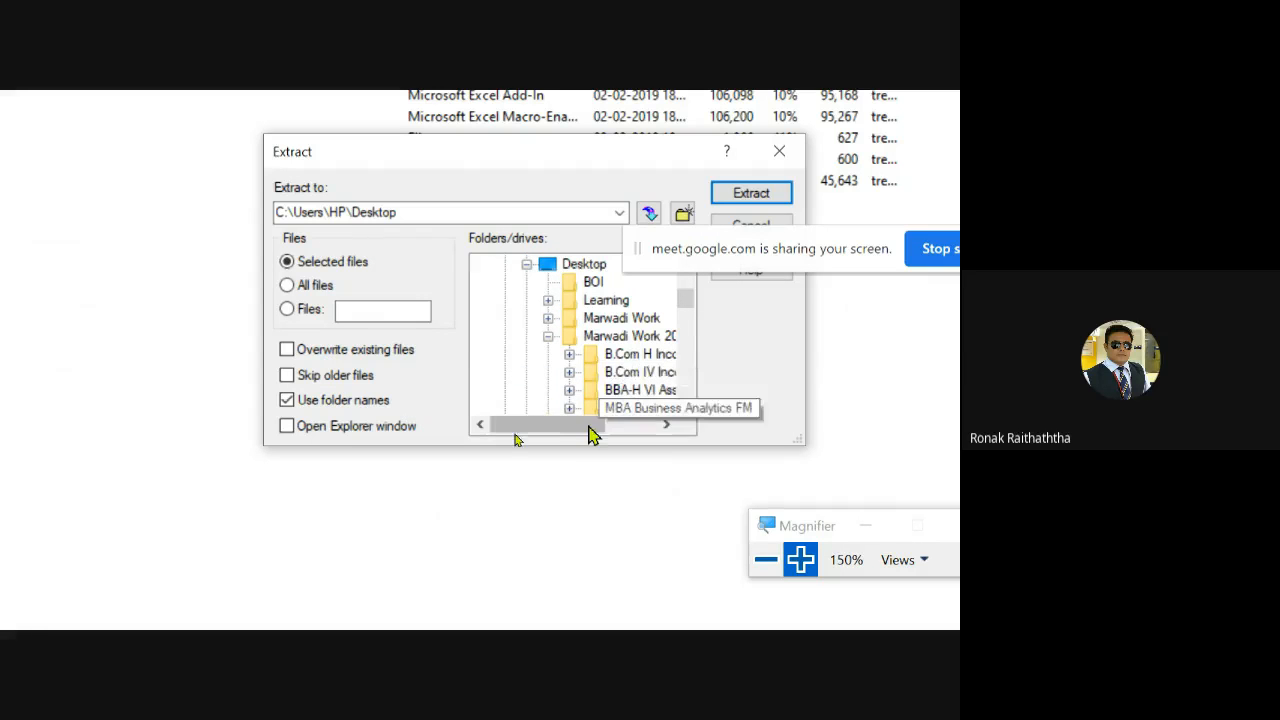
left_click_drag(587, 427, 613, 432)
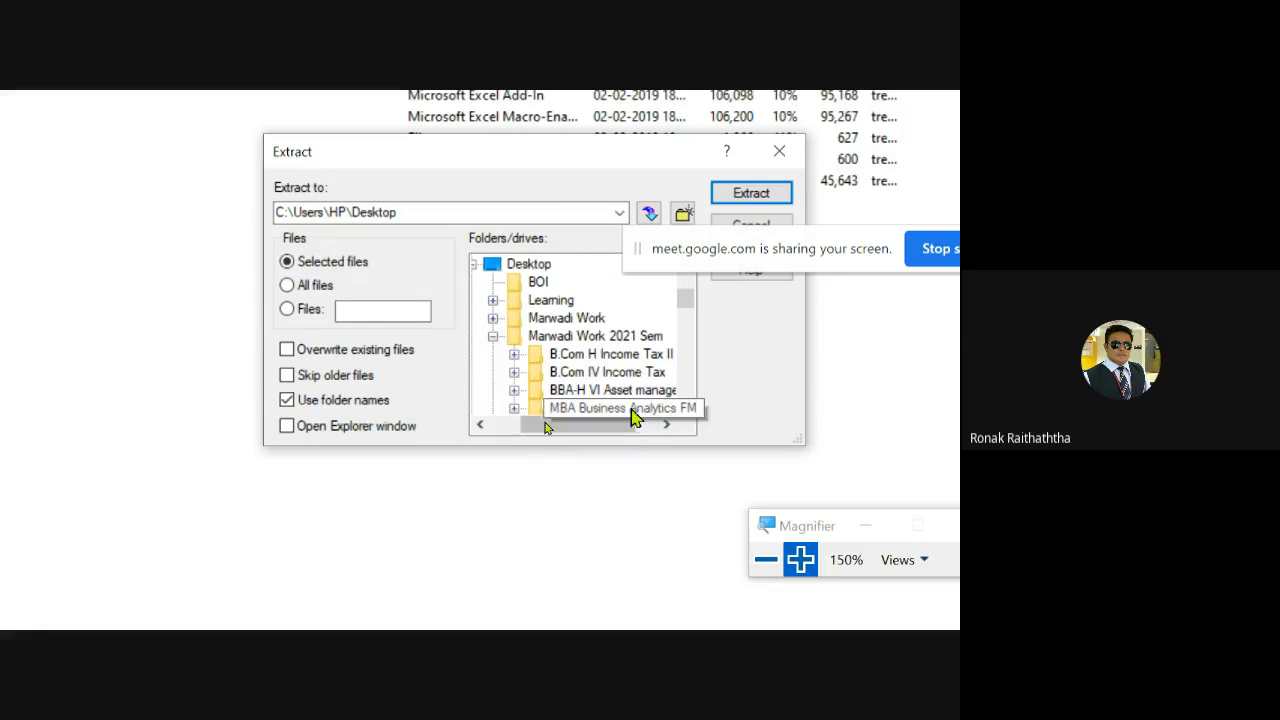
double_click(630, 412)
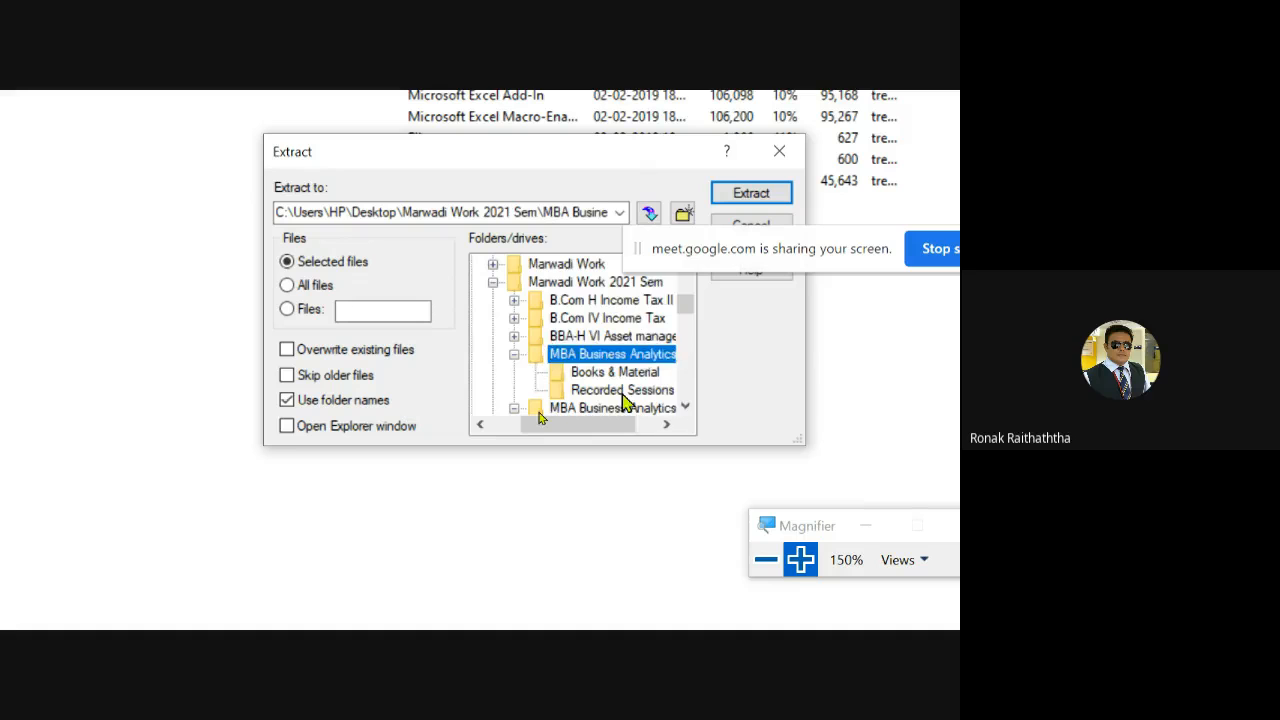
scroll(618, 377, "down", 1)
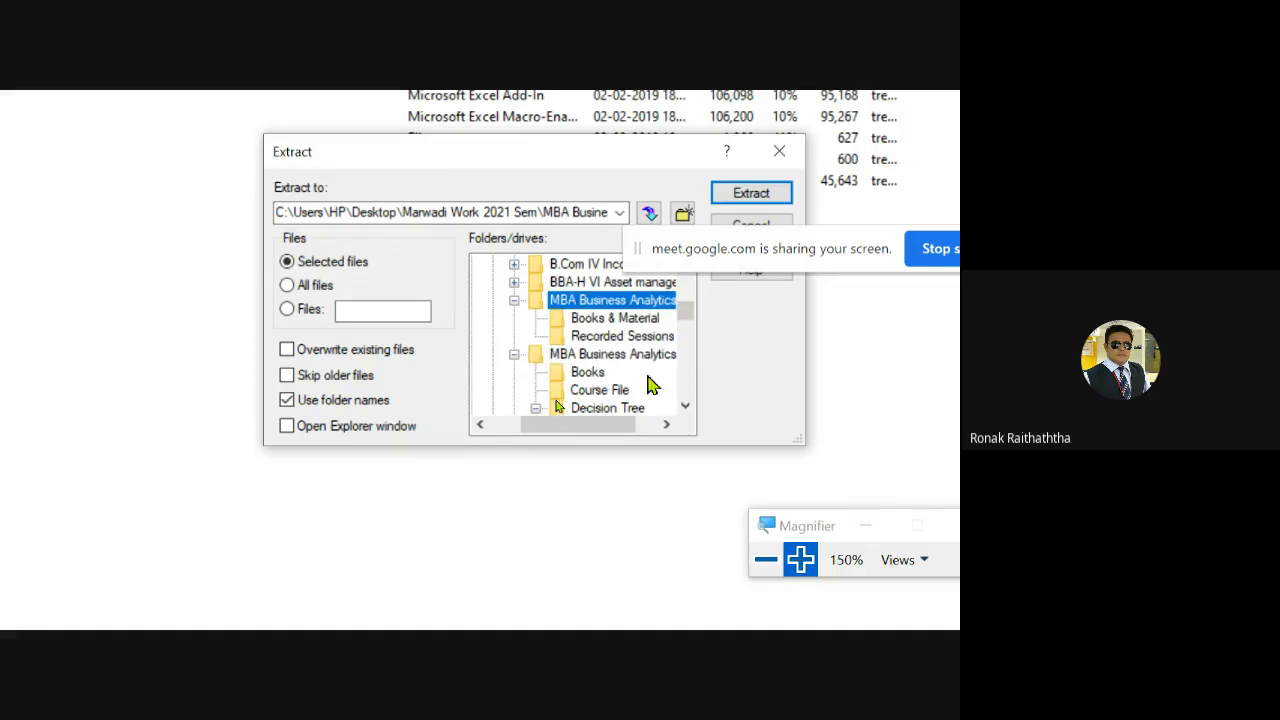
double_click(588, 301)
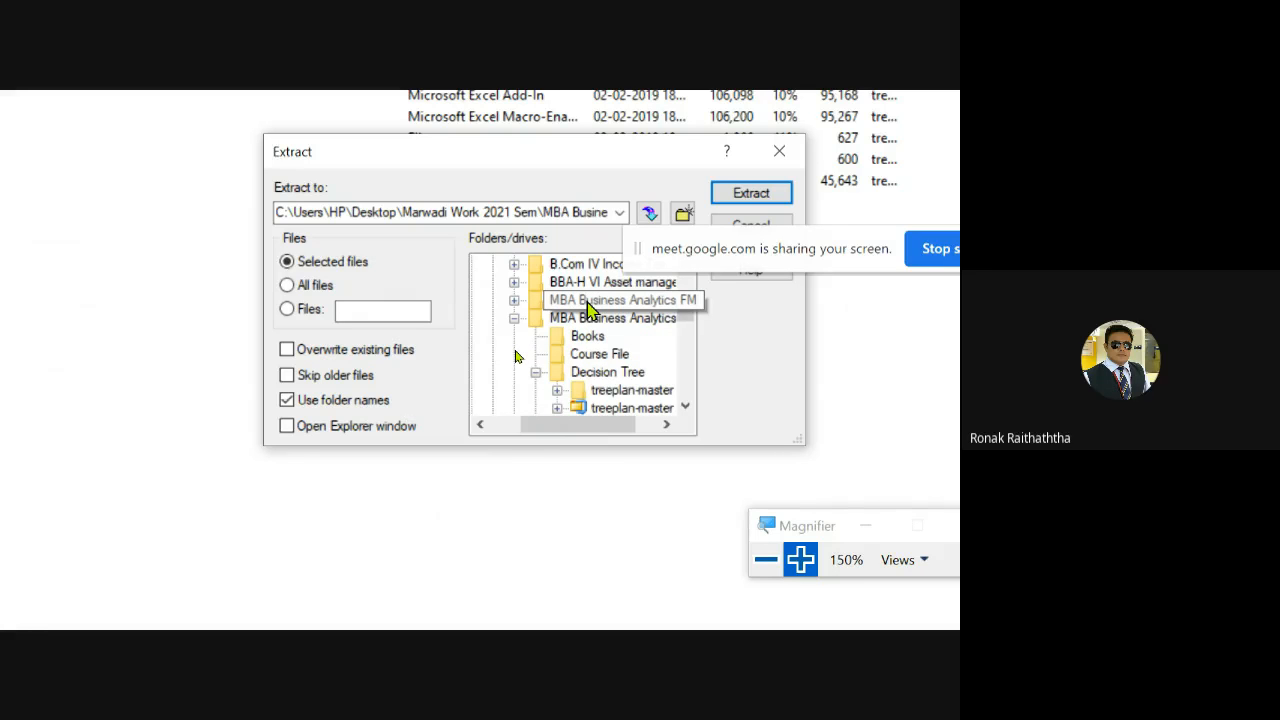
scroll(584, 392, "down", 1)
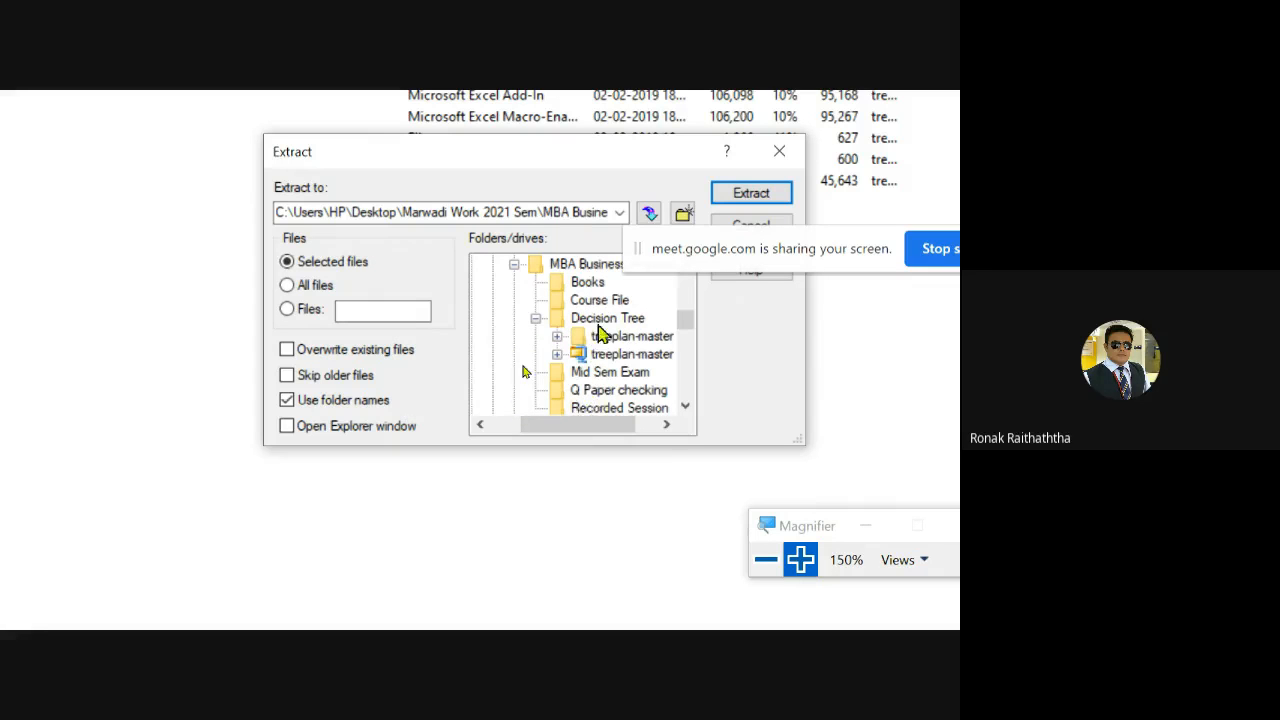
left_click(583, 318)
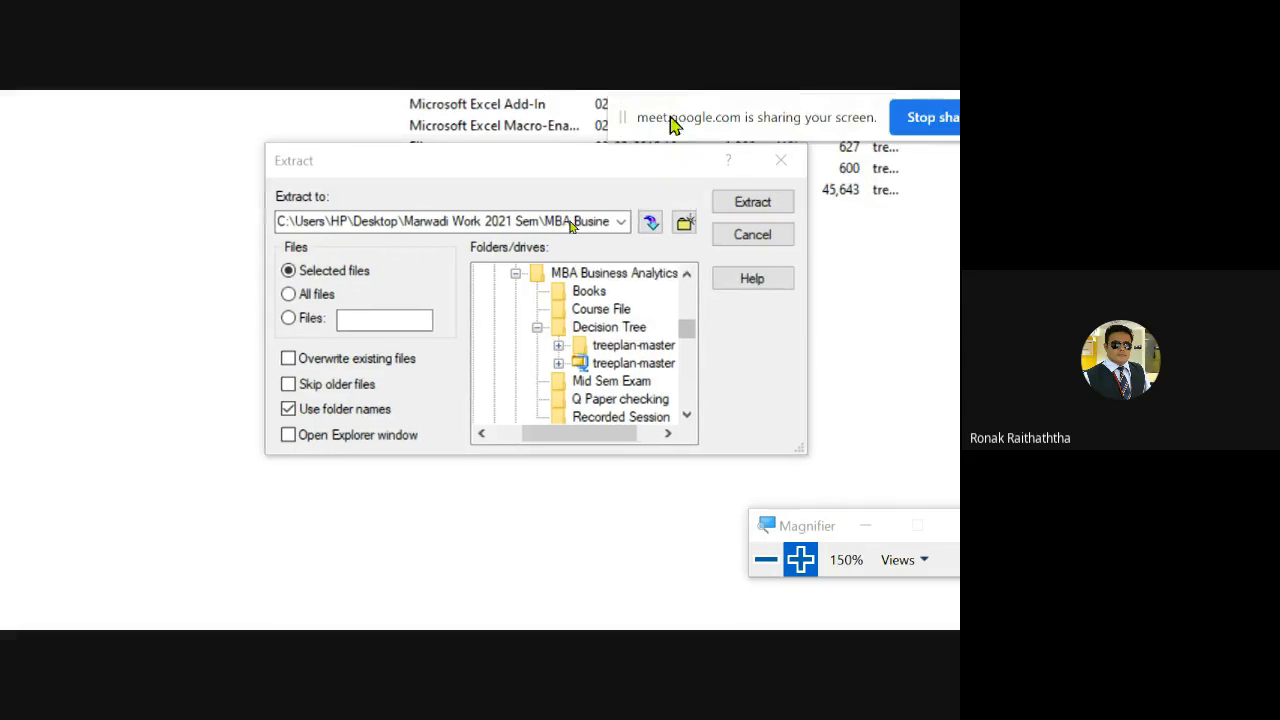
left_click(606, 327)
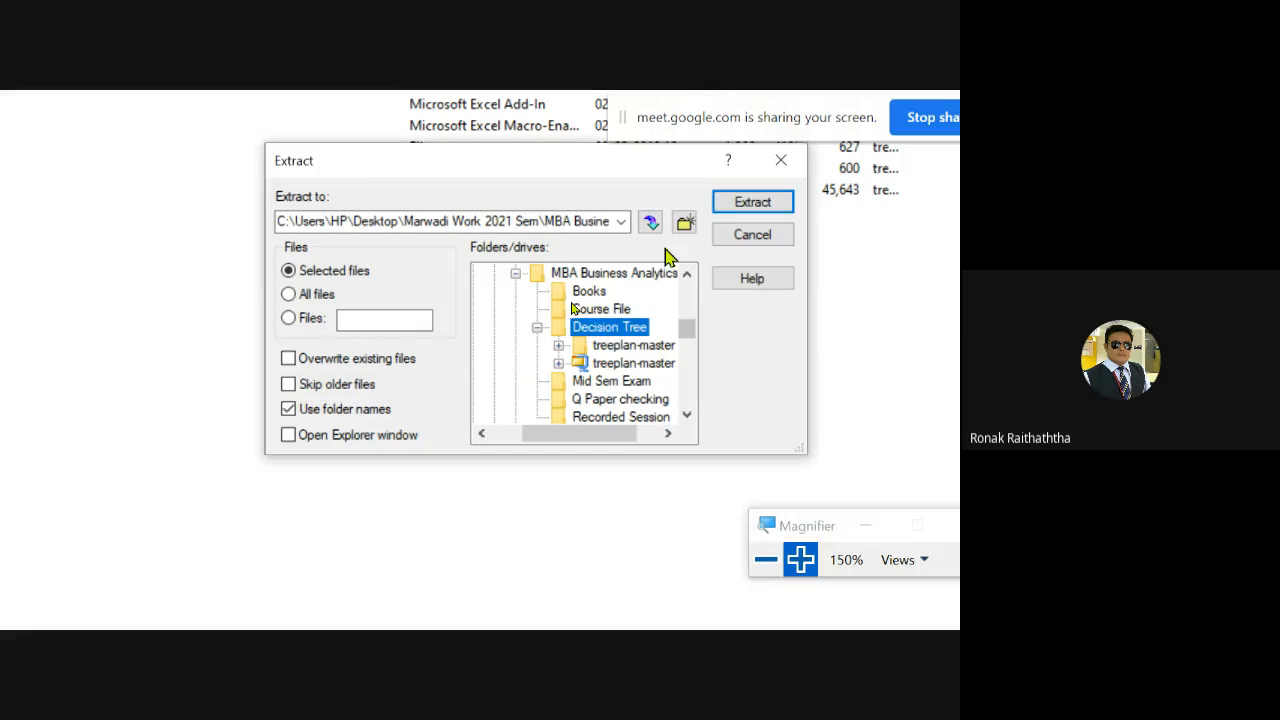
Leave WinZip without extracting and return to the Add-ins dialog in Excel with Magnifier at 100%
left_click(780, 172)
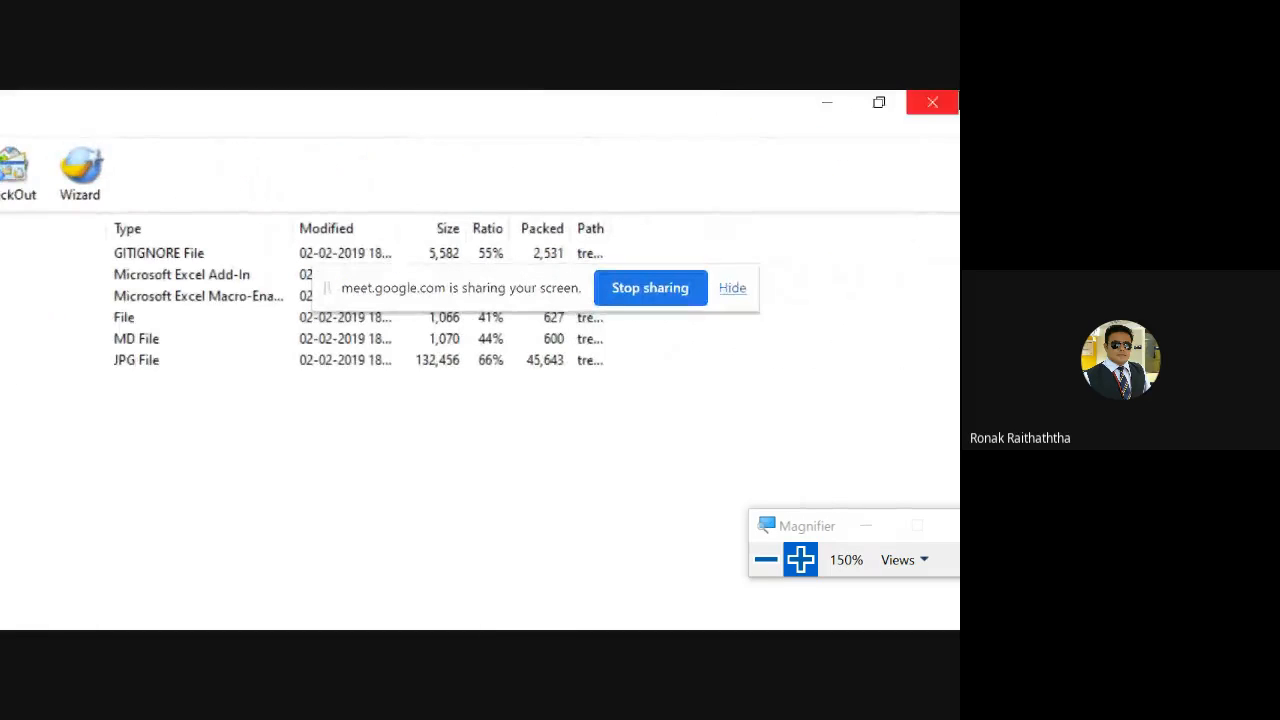
left_click(925, 104)
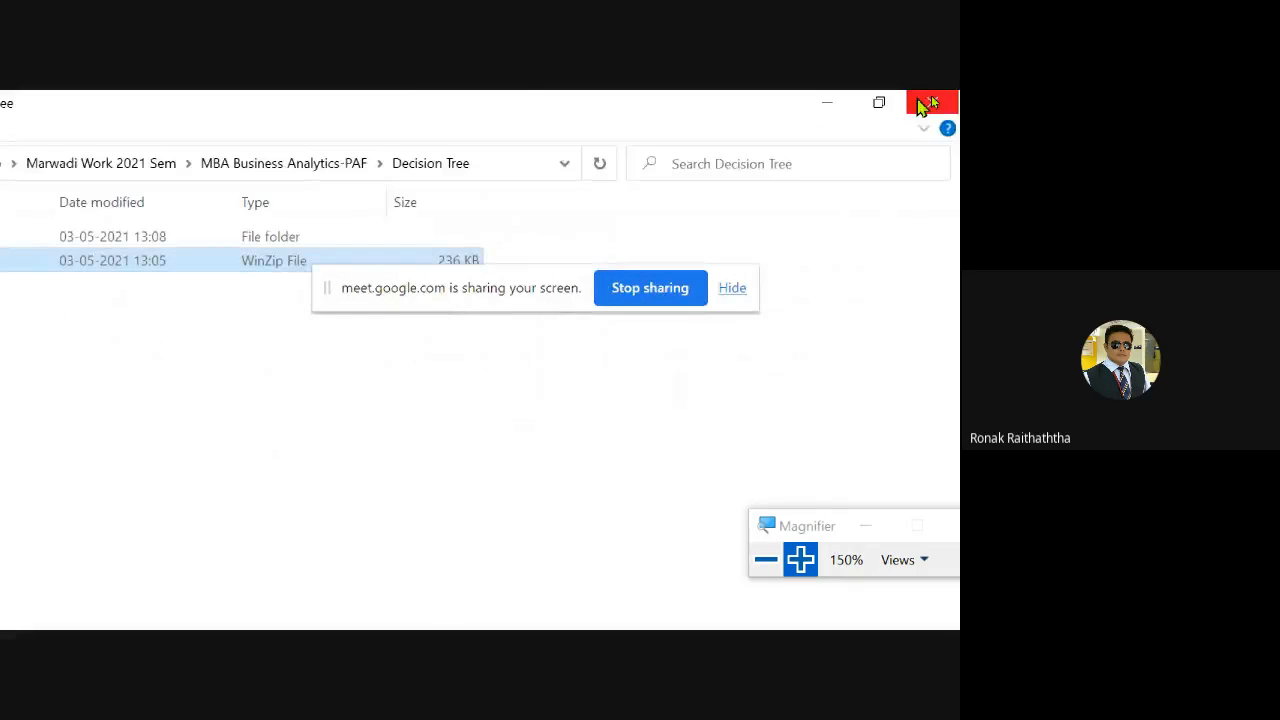
left_click(766, 561)
key("alt+Tab")
key("alt+Tab")
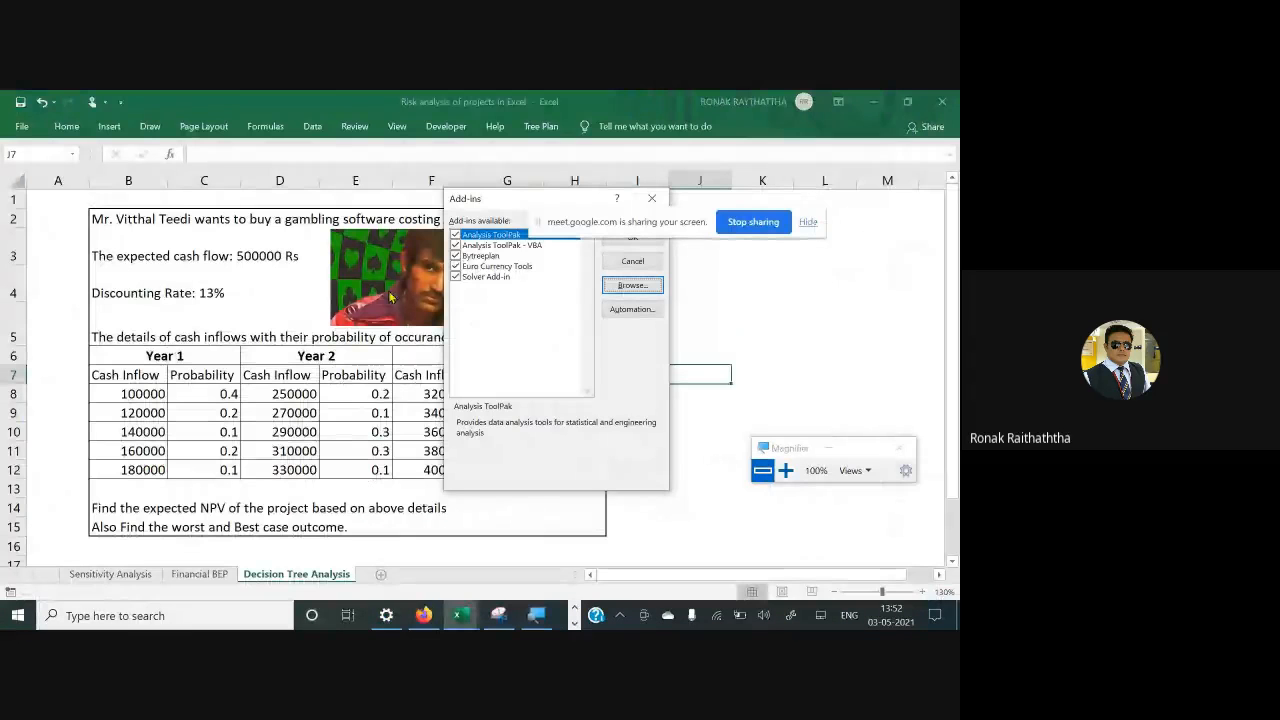
Browse to the Desktop for an add-in file and set Magnifier to 150%
left_click(620, 286)
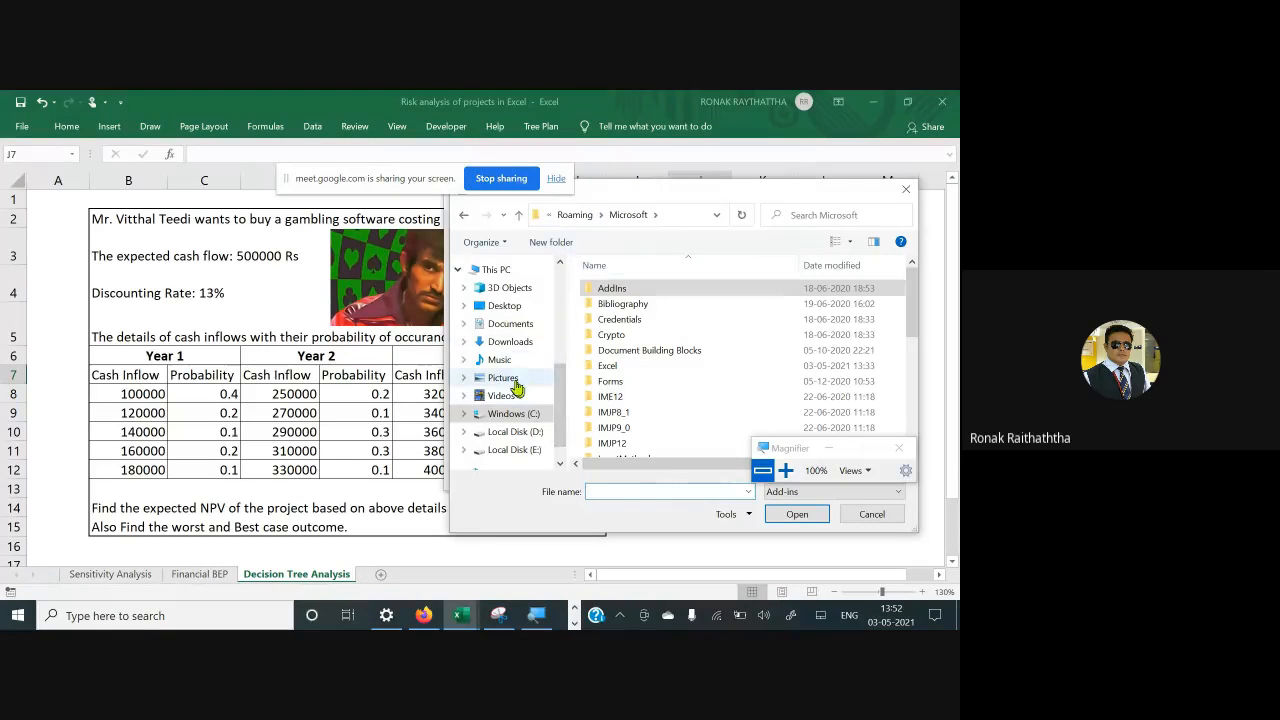
left_click(502, 305)
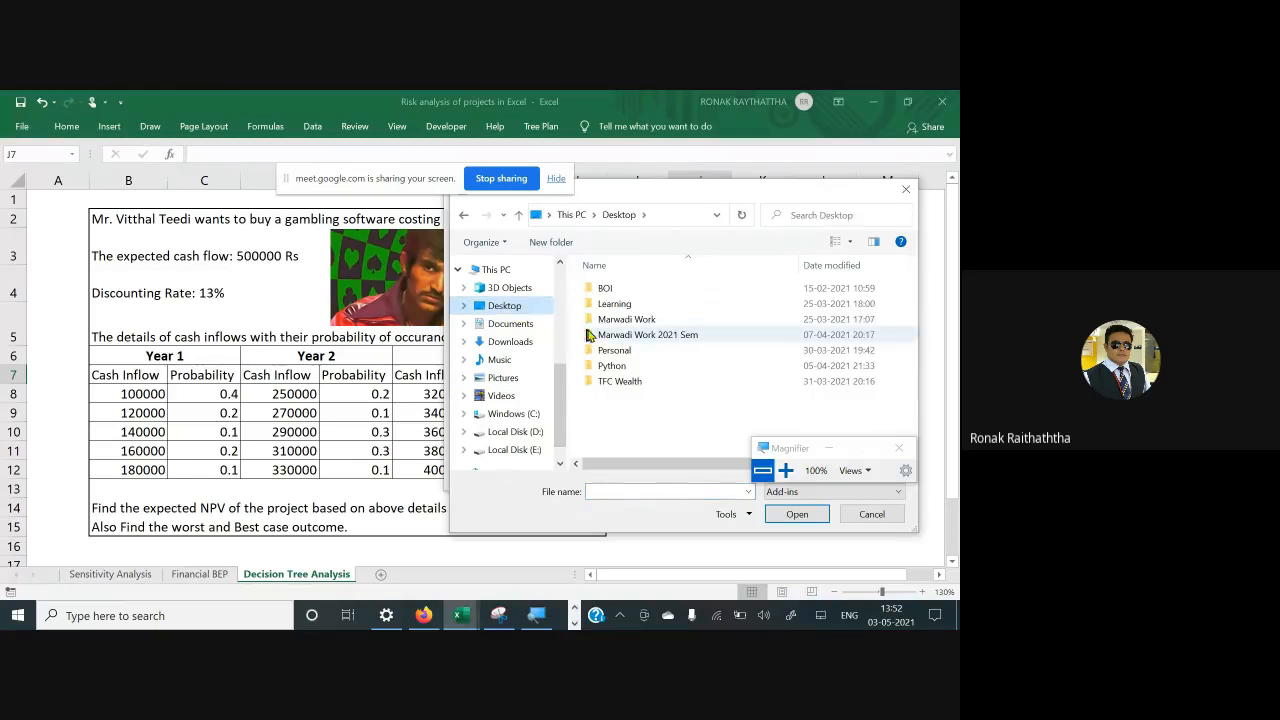
left_click(787, 470)
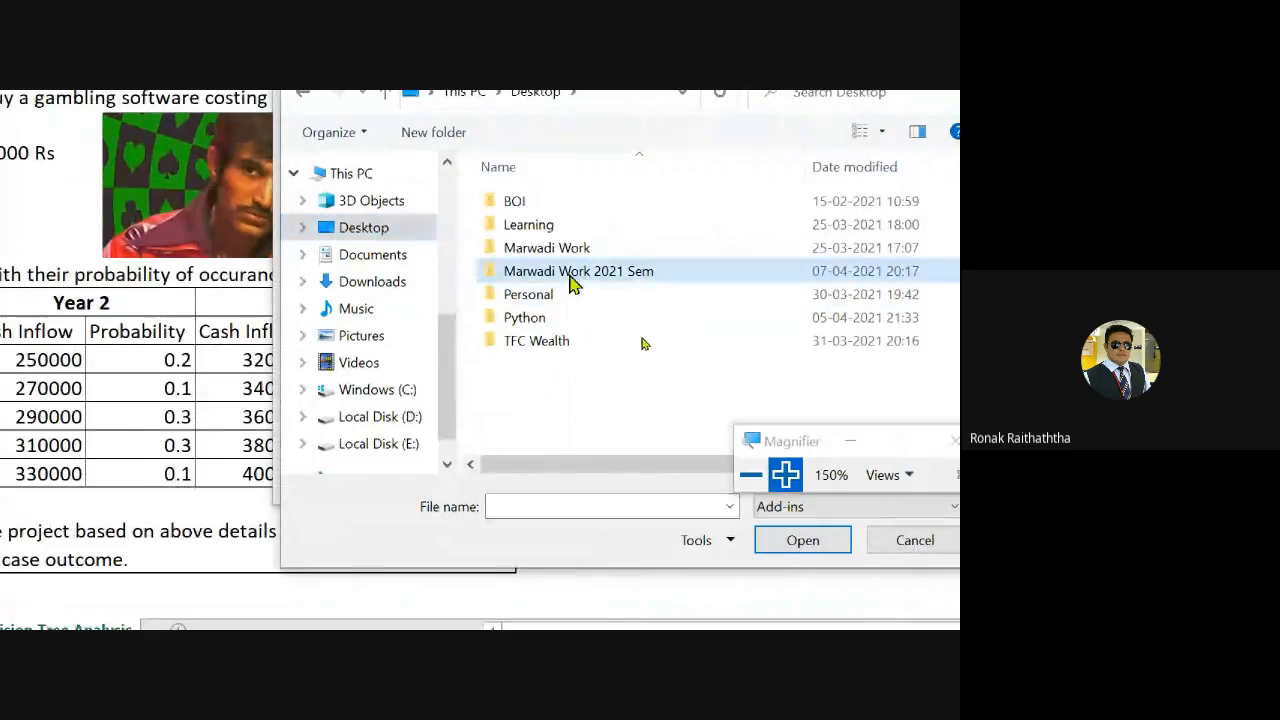
Go through Marwadi Work 2021 Sem, MBA Business Analytics-PAF and Decision Tree to the treeplan-master folder and select the BYTreePlan add-in file
double_click(572, 278)
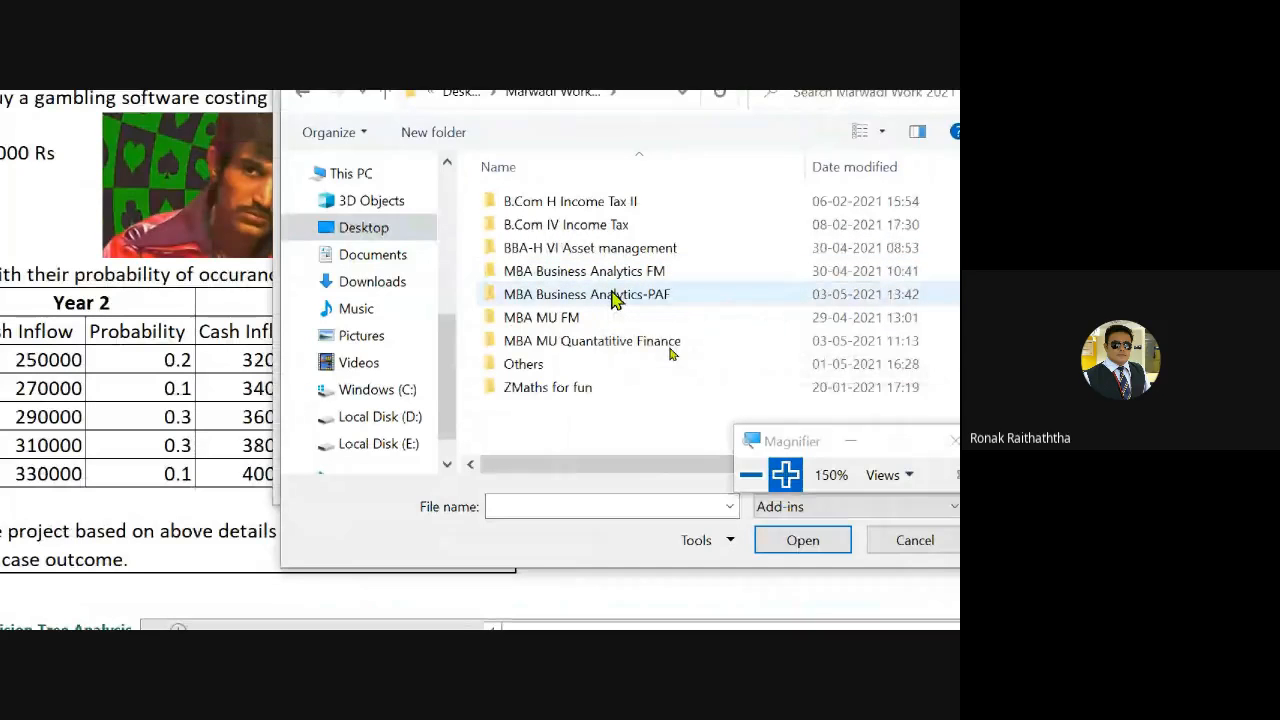
double_click(614, 297)
left_click(560, 250)
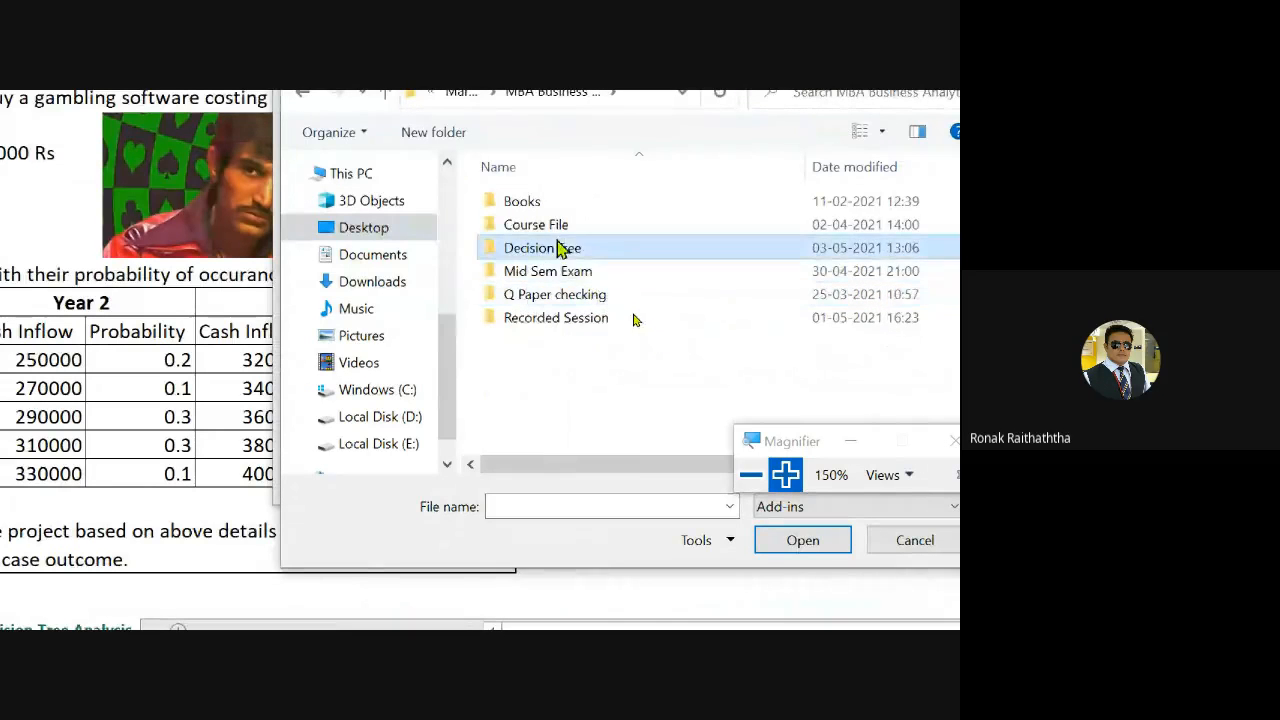
double_click(560, 248)
double_click(457, 197)
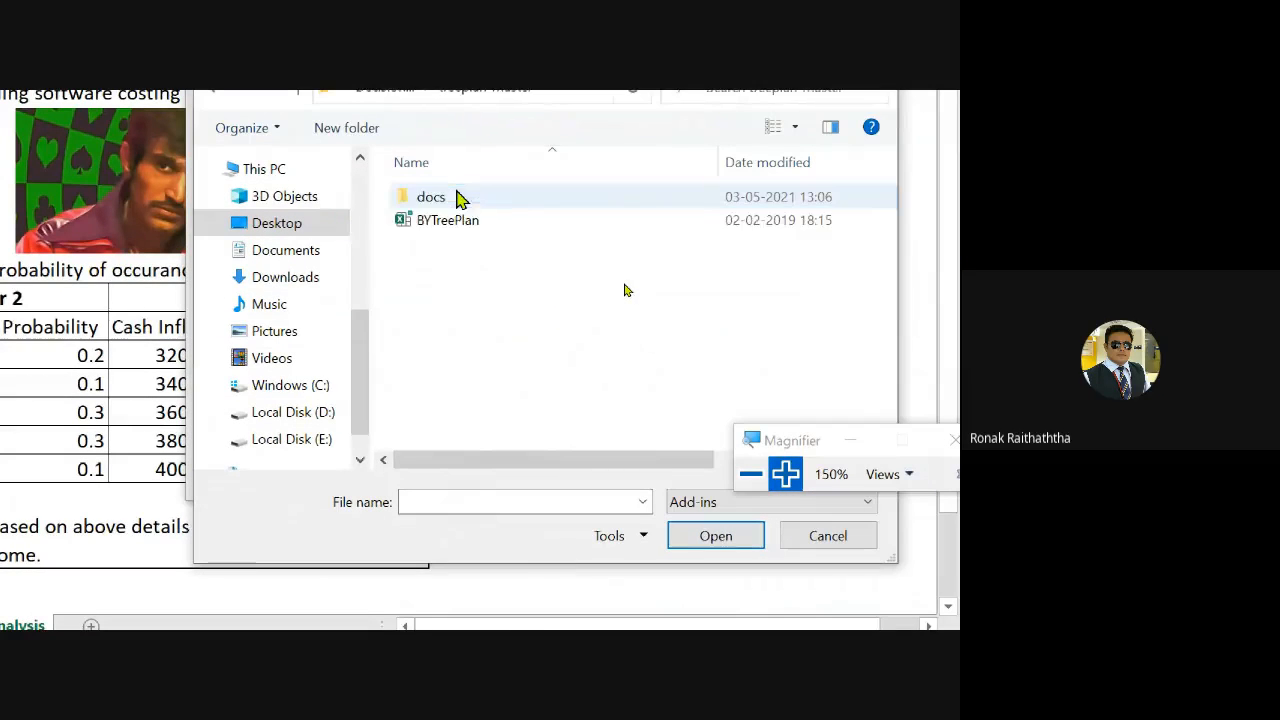
left_click(467, 222)
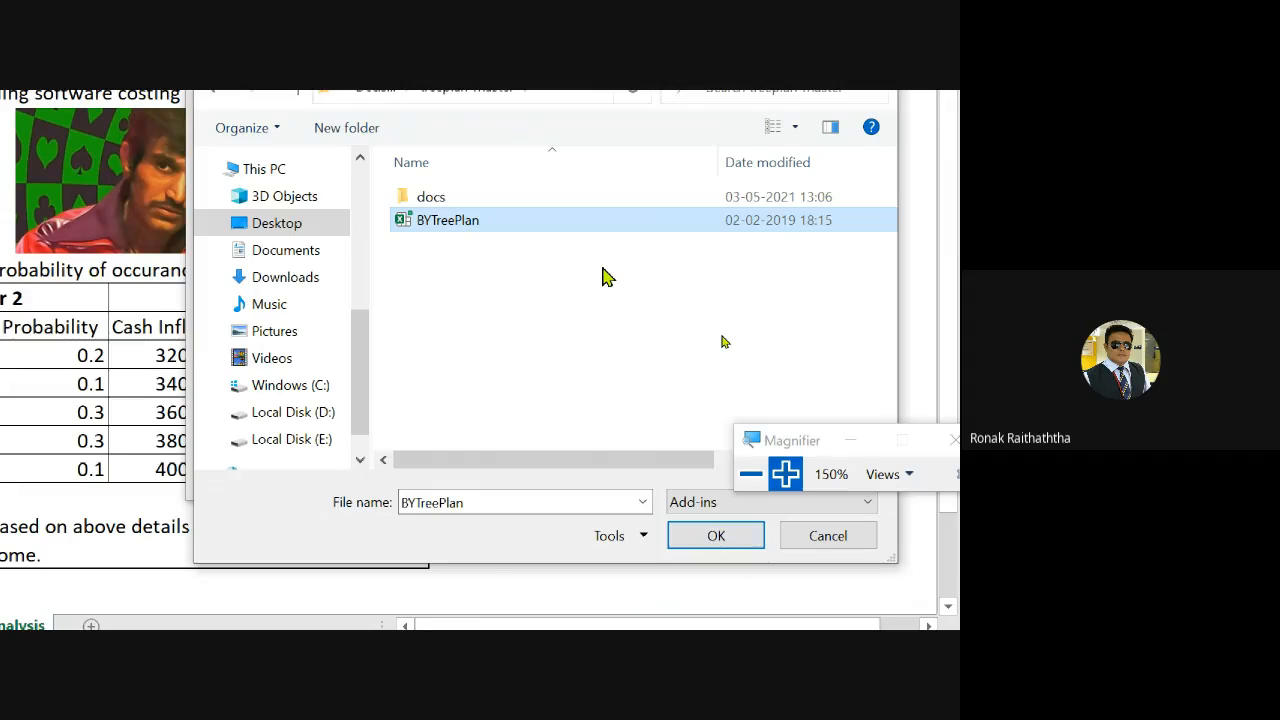
Confirm the BYTreePlan add-in file, dismiss the request to replace the existing copy and close the Add-ins dialog
left_click(723, 543)
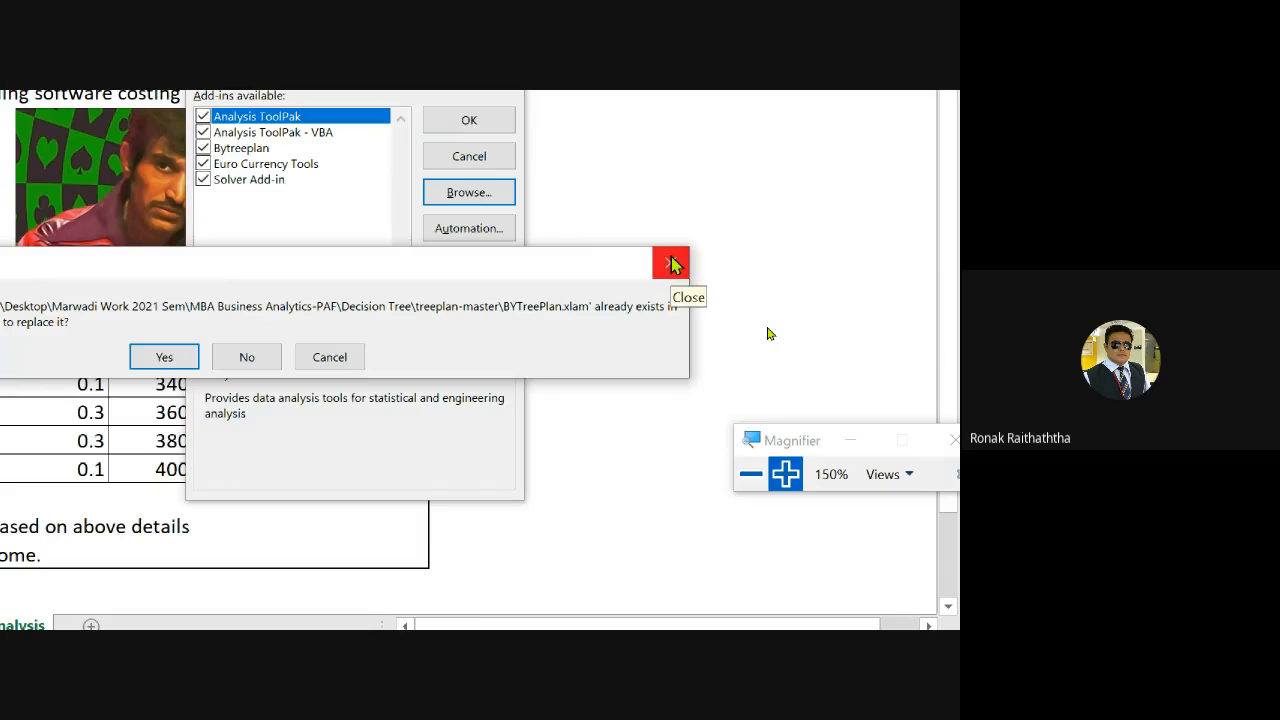
left_click(671, 262)
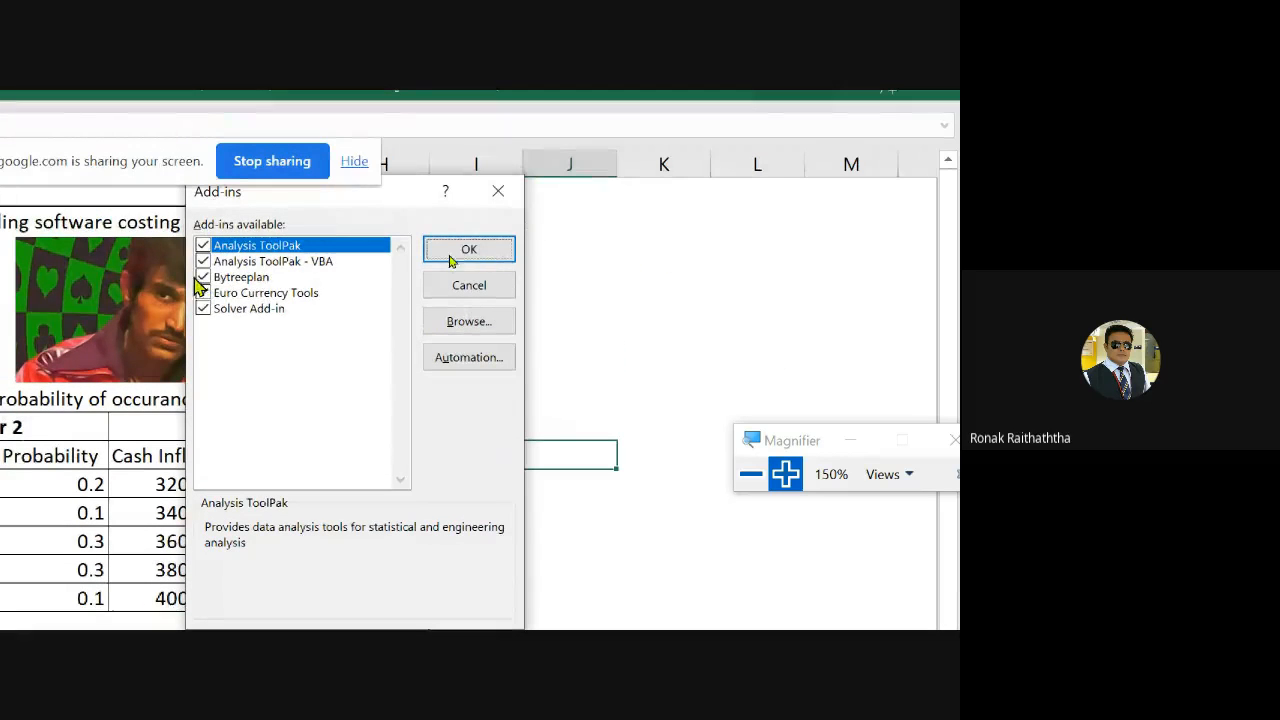
left_click(500, 205)
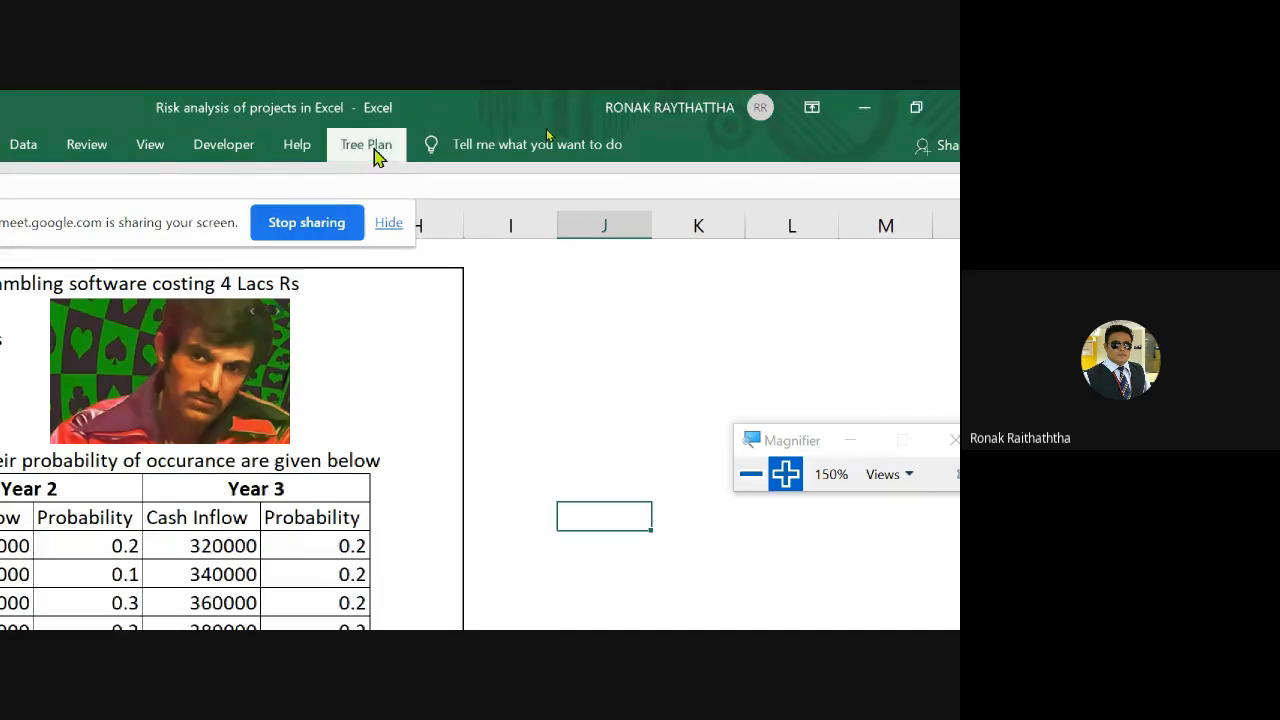
Examine the Tree Plan commands for nodes, branches and subtrees, with the screen-sharing notice moved off them
left_click(370, 150)
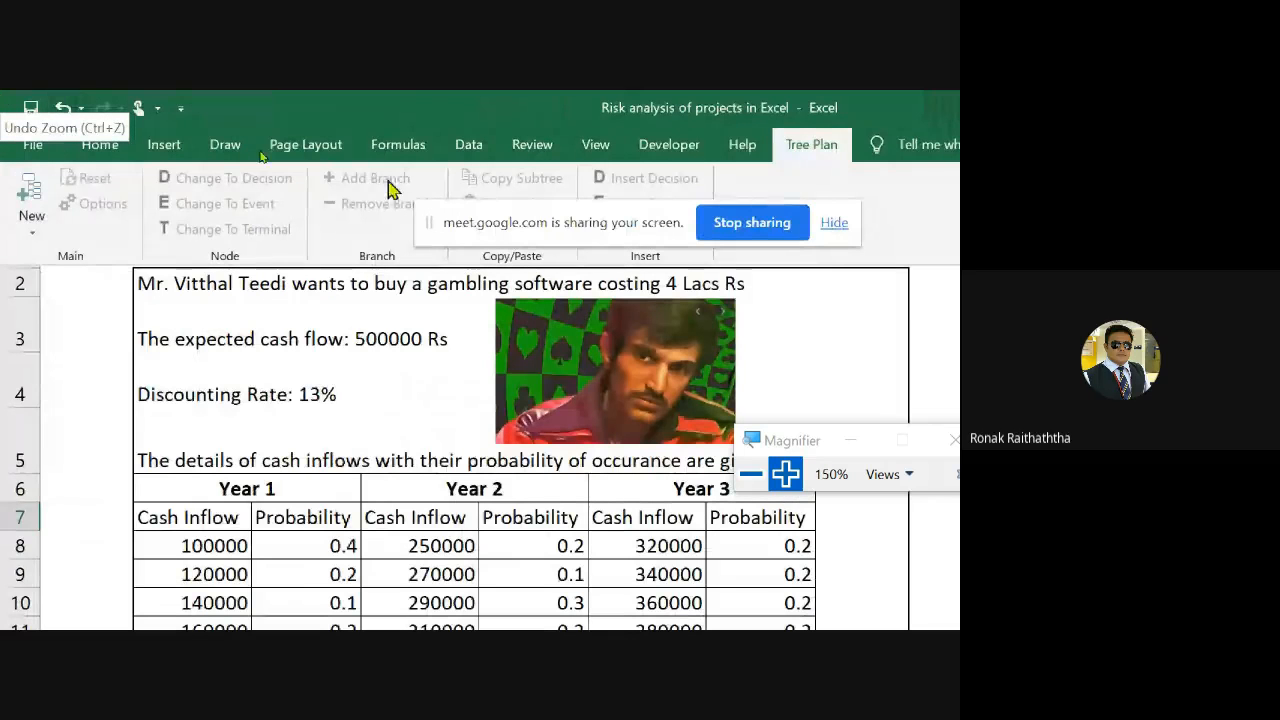
left_click_drag(563, 223, 740, 540)
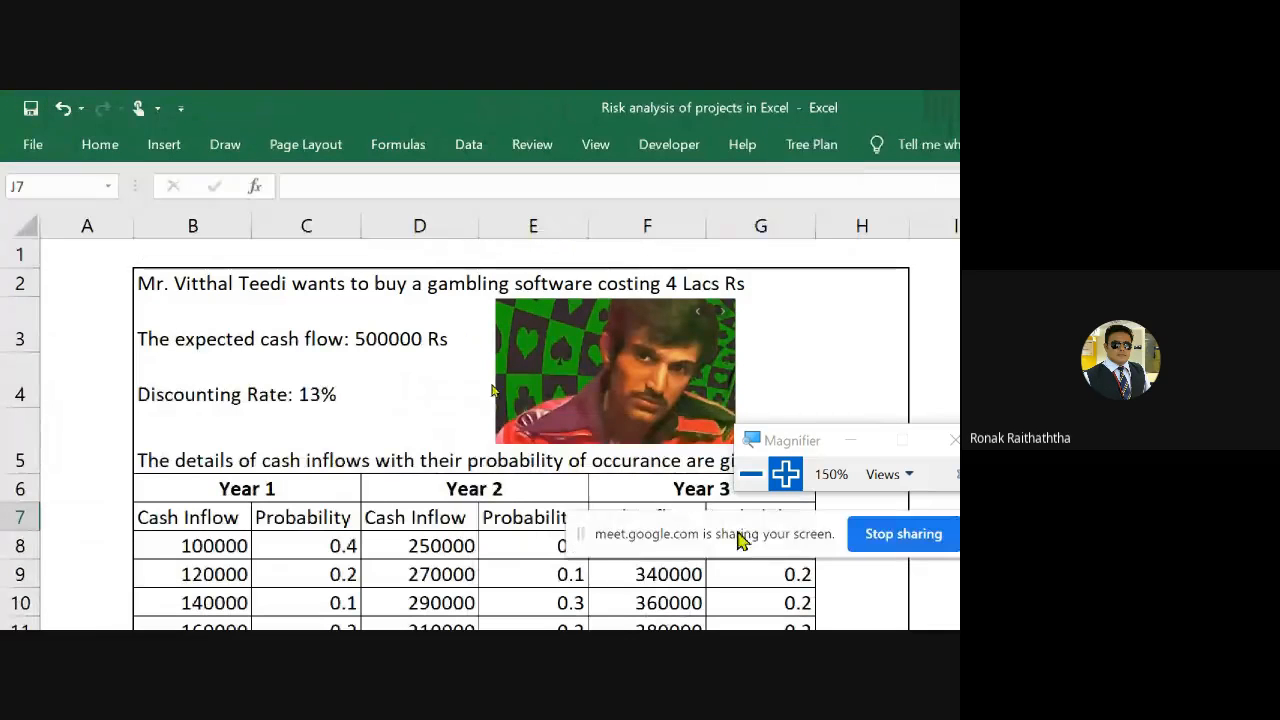
left_click(755, 156)
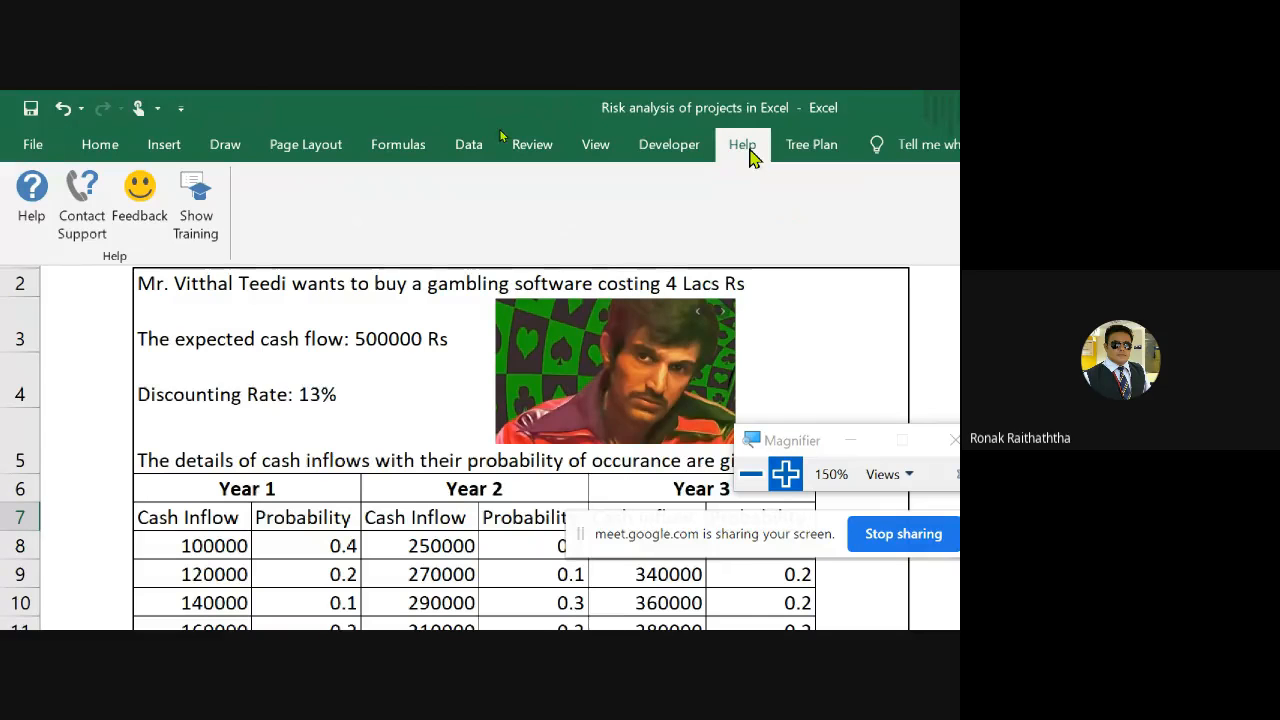
left_click(810, 152)
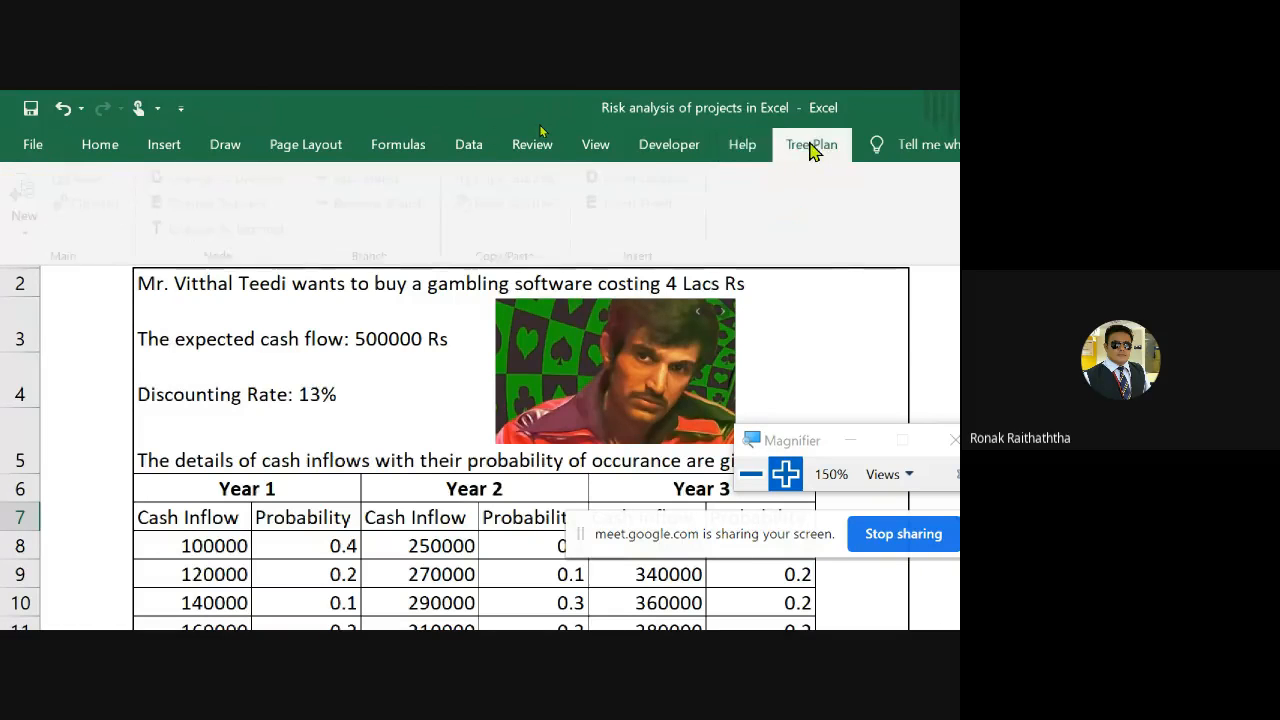
left_click(669, 146)
left_click(595, 146)
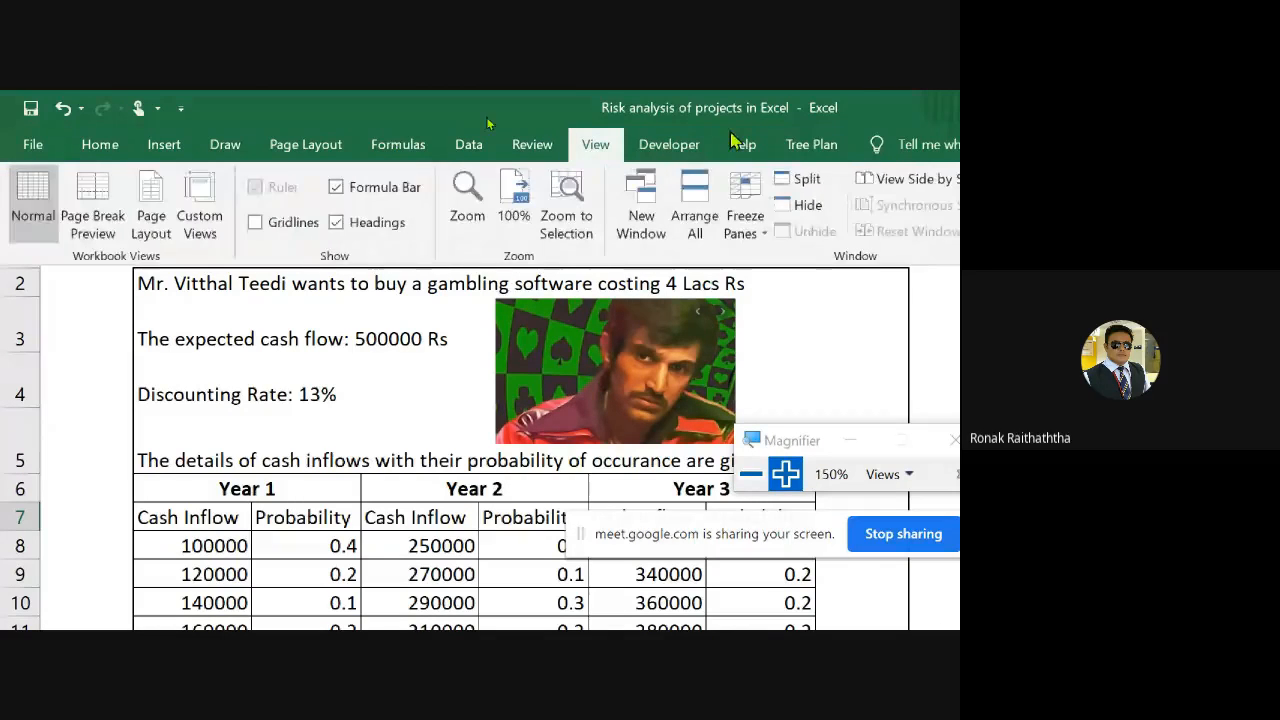
left_click(836, 148)
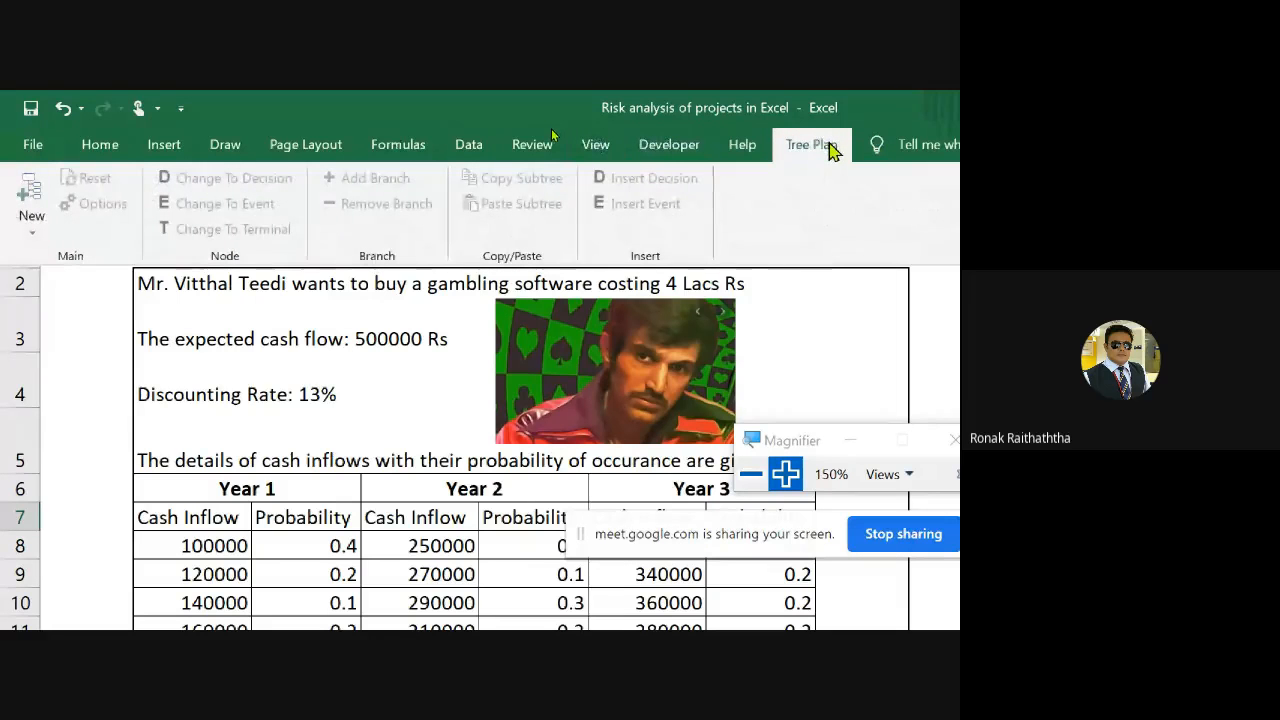
left_click(320, 400)
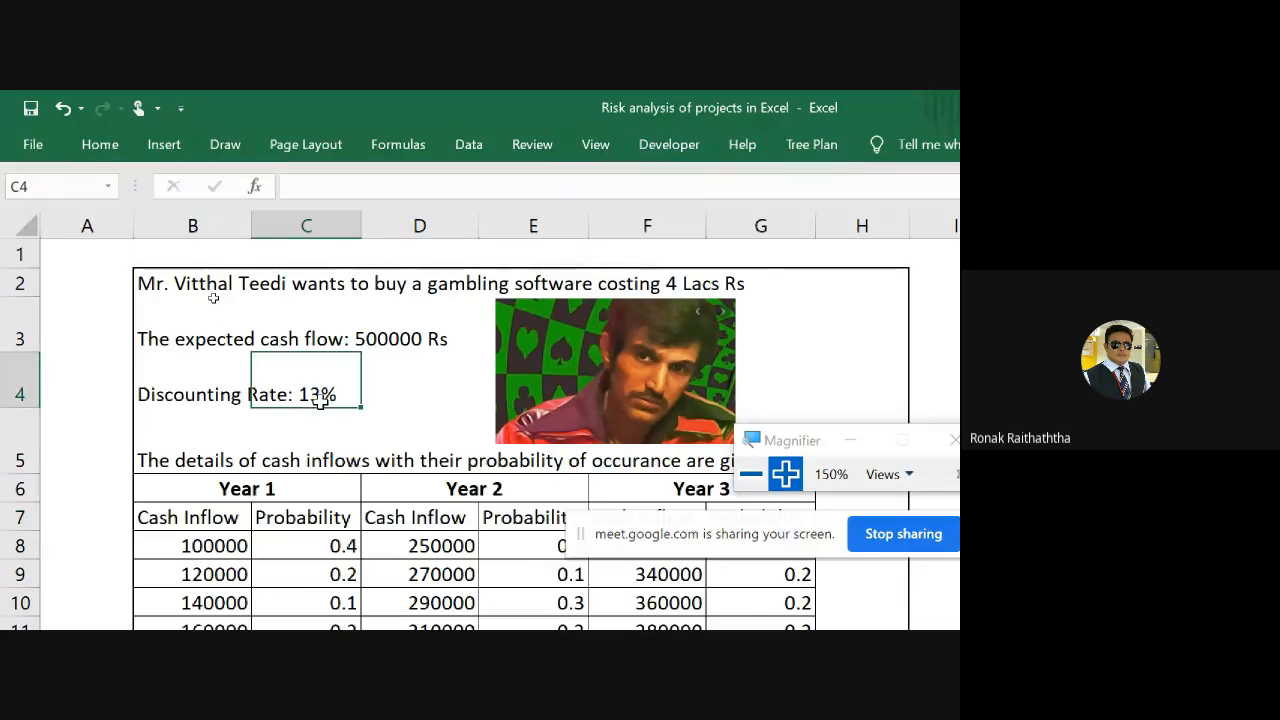
Switch to the Google Meet window, read the chat replies with Magnifier at 100% and return to the Risk analysis of projects in Excel workbook
key("alt+Tab")
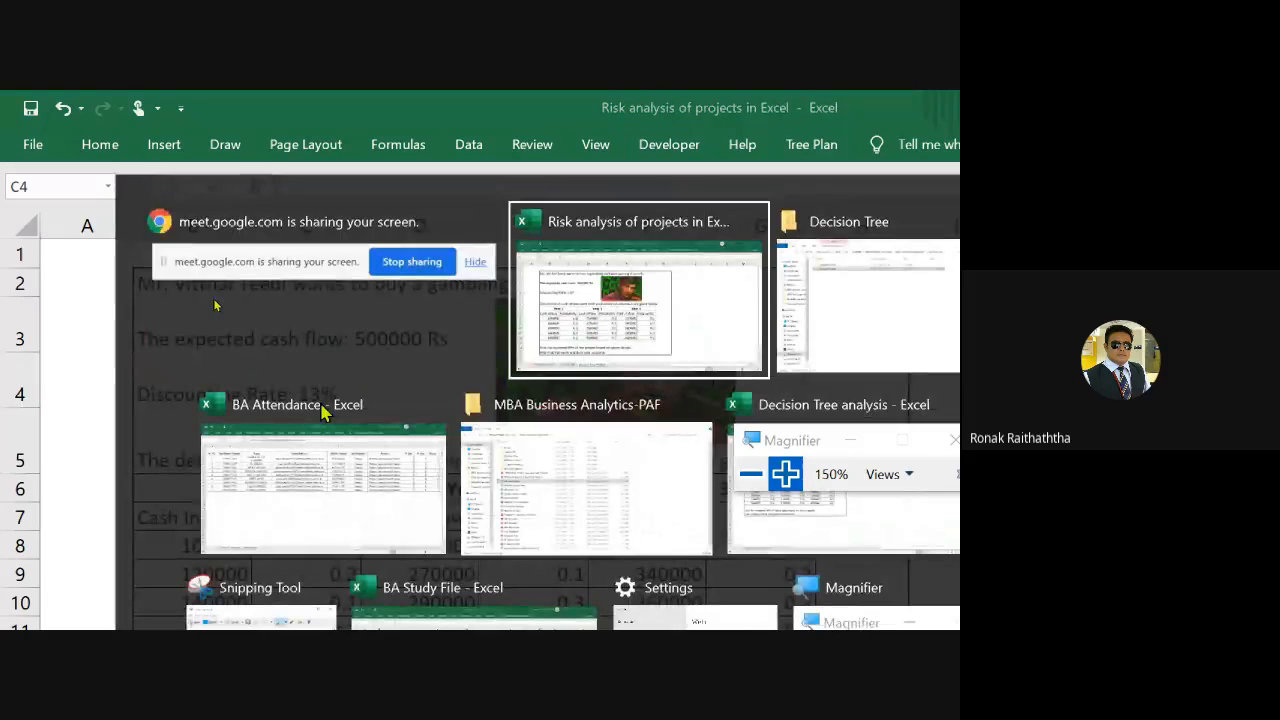
key("Tab")
key("Tab")
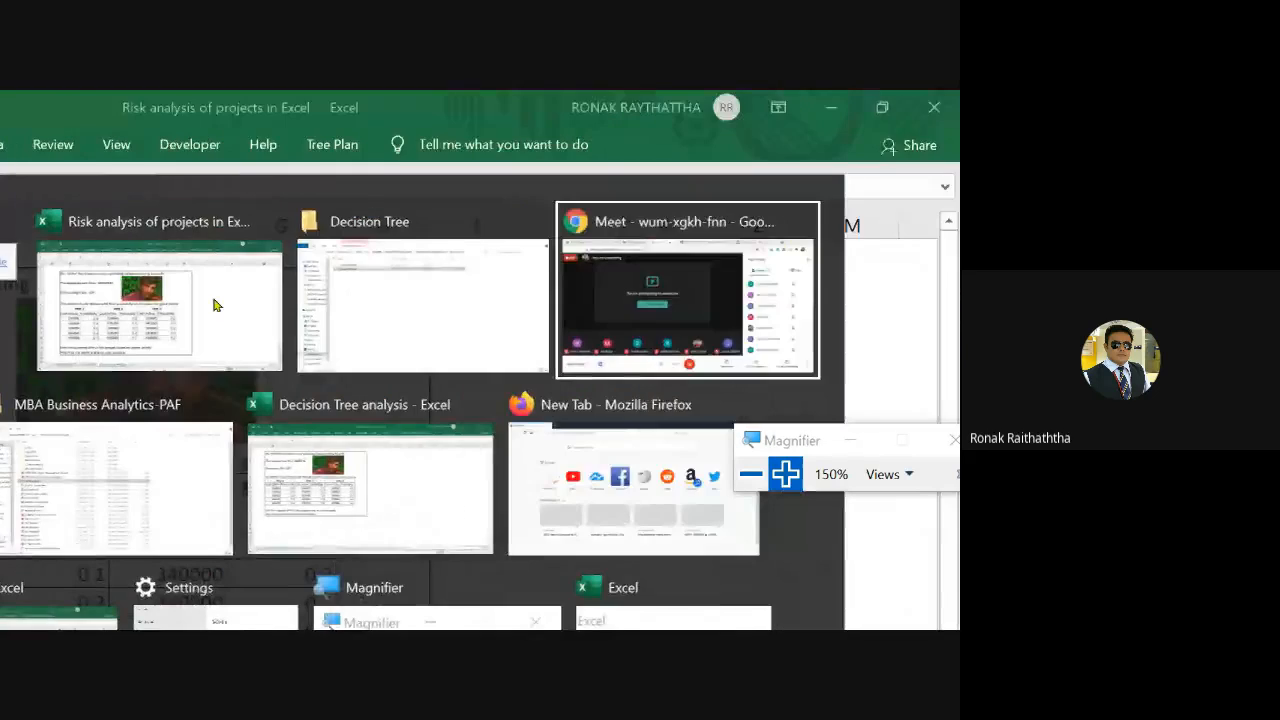
left_click(915, 262)
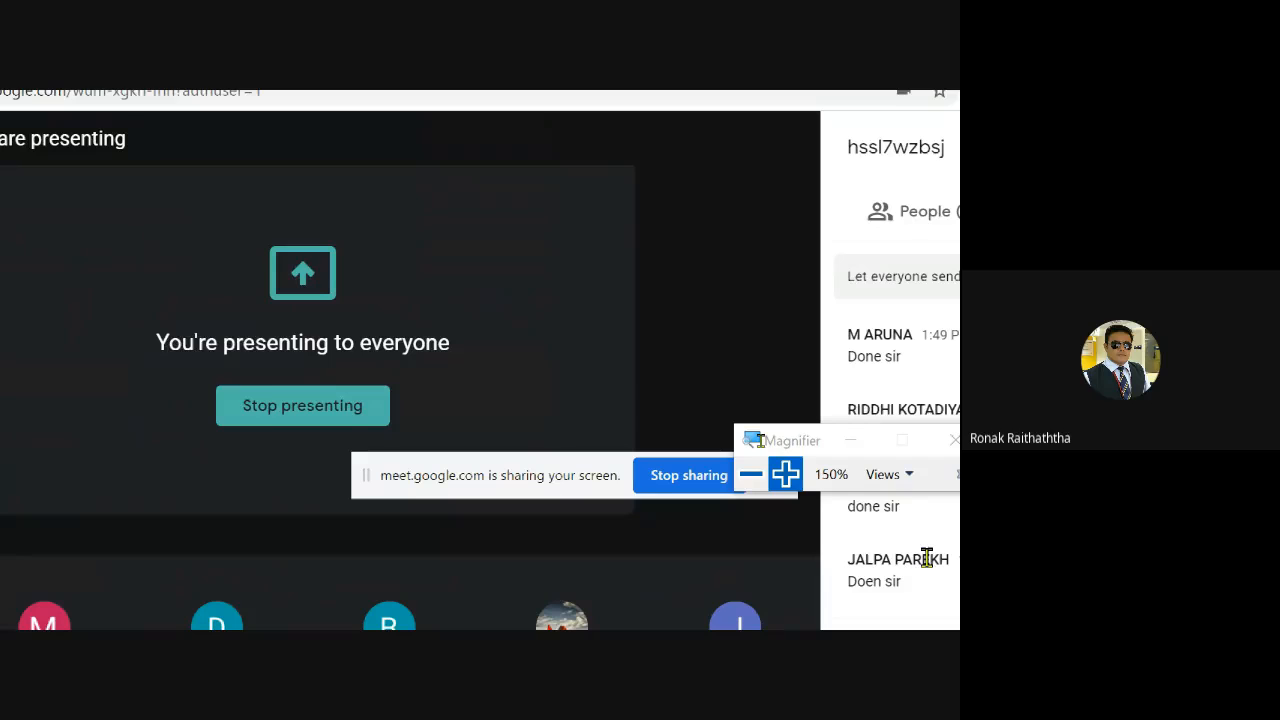
left_click(750, 474)
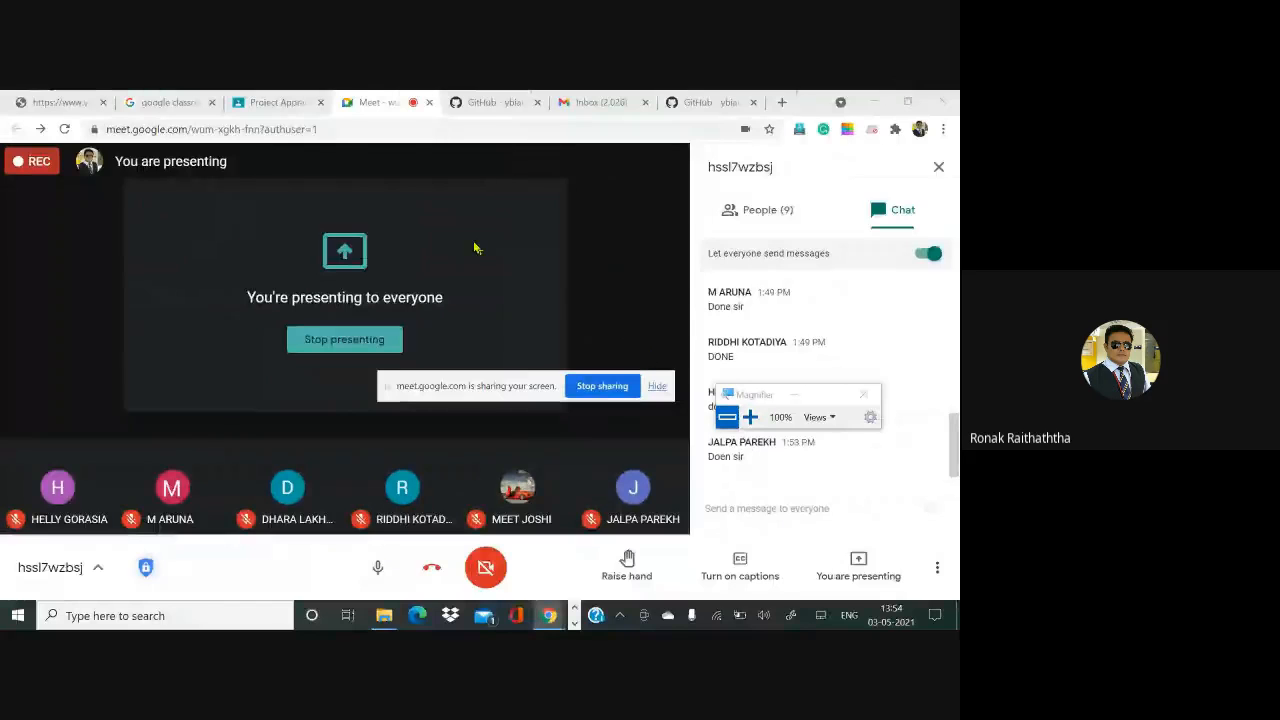
key("alt+Tab")
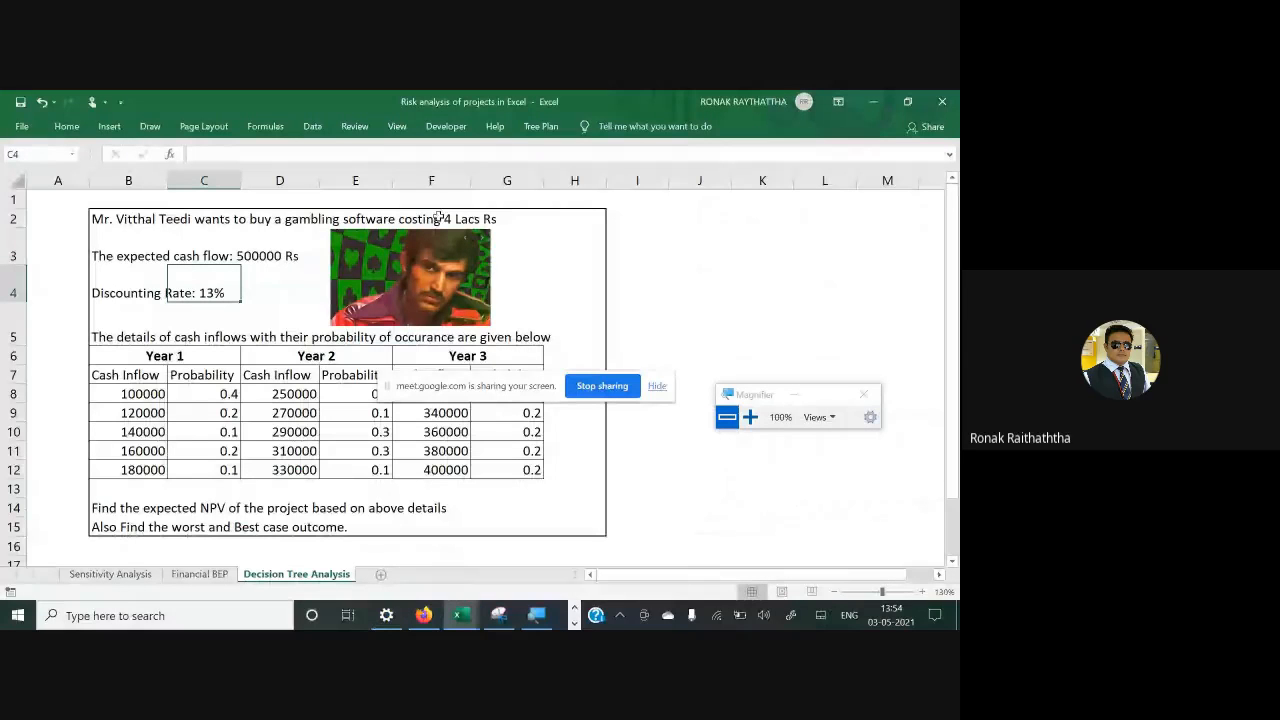
Add a blank worksheet after Decision Tree Analysis and create a Tree Plan decision tree with 2 branches from cell A1
left_click(651, 257)
scroll(654, 257, "down", 5)
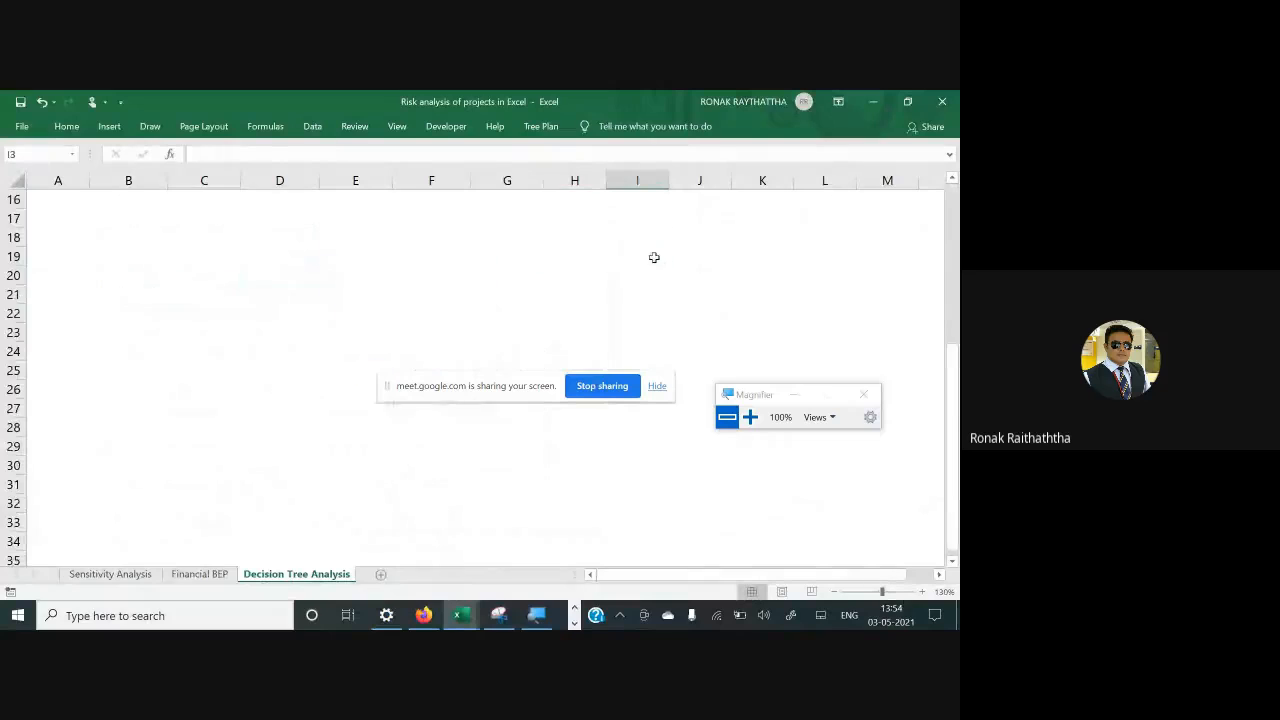
left_click(381, 571)
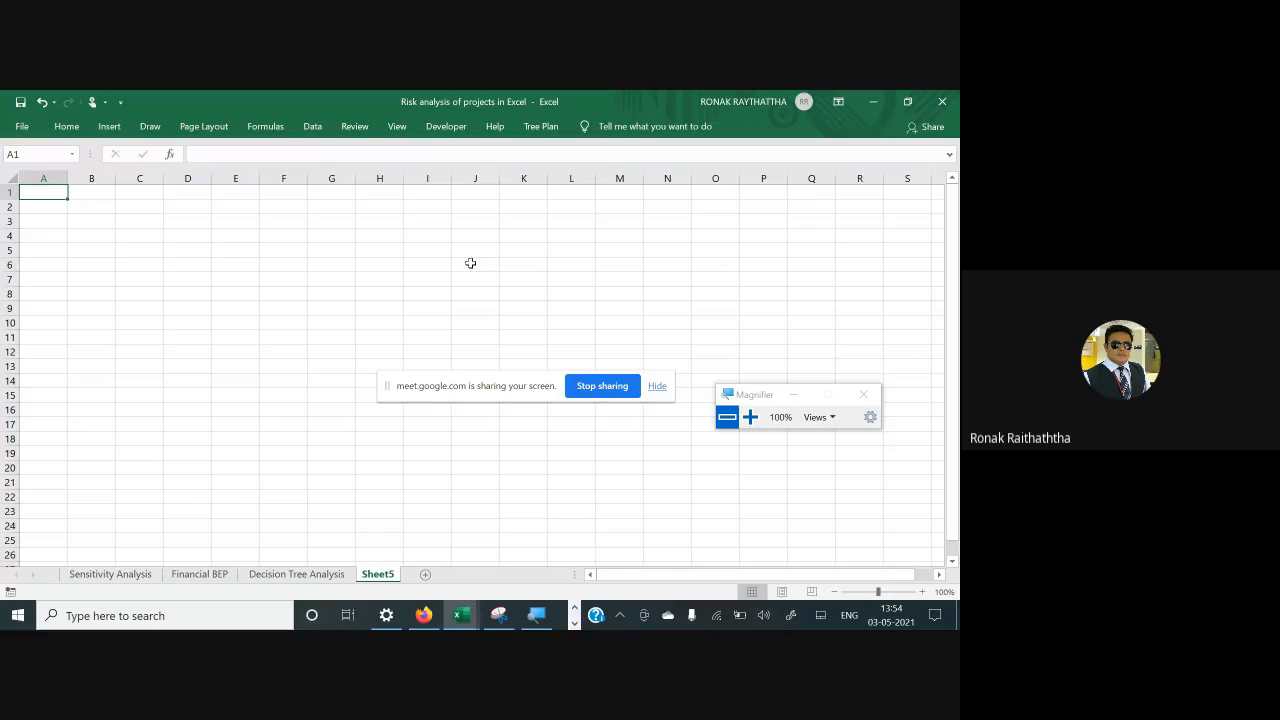
left_click(749, 418)
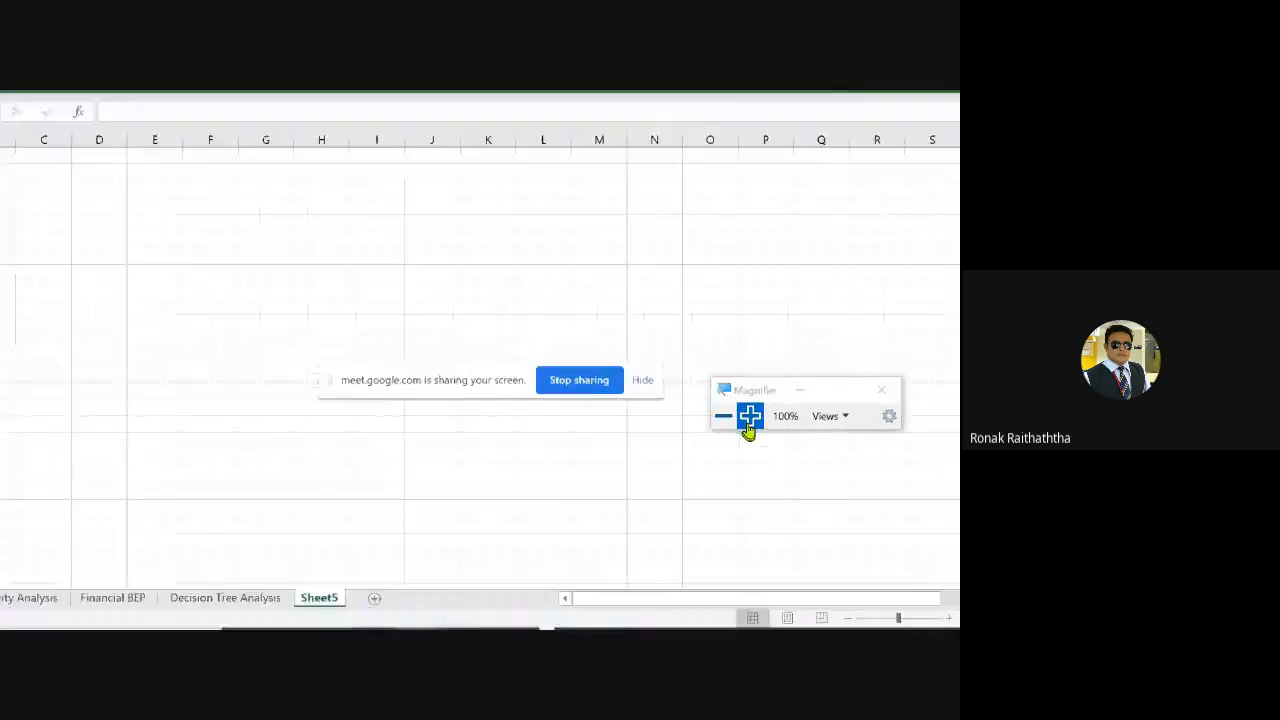
left_click(507, 150)
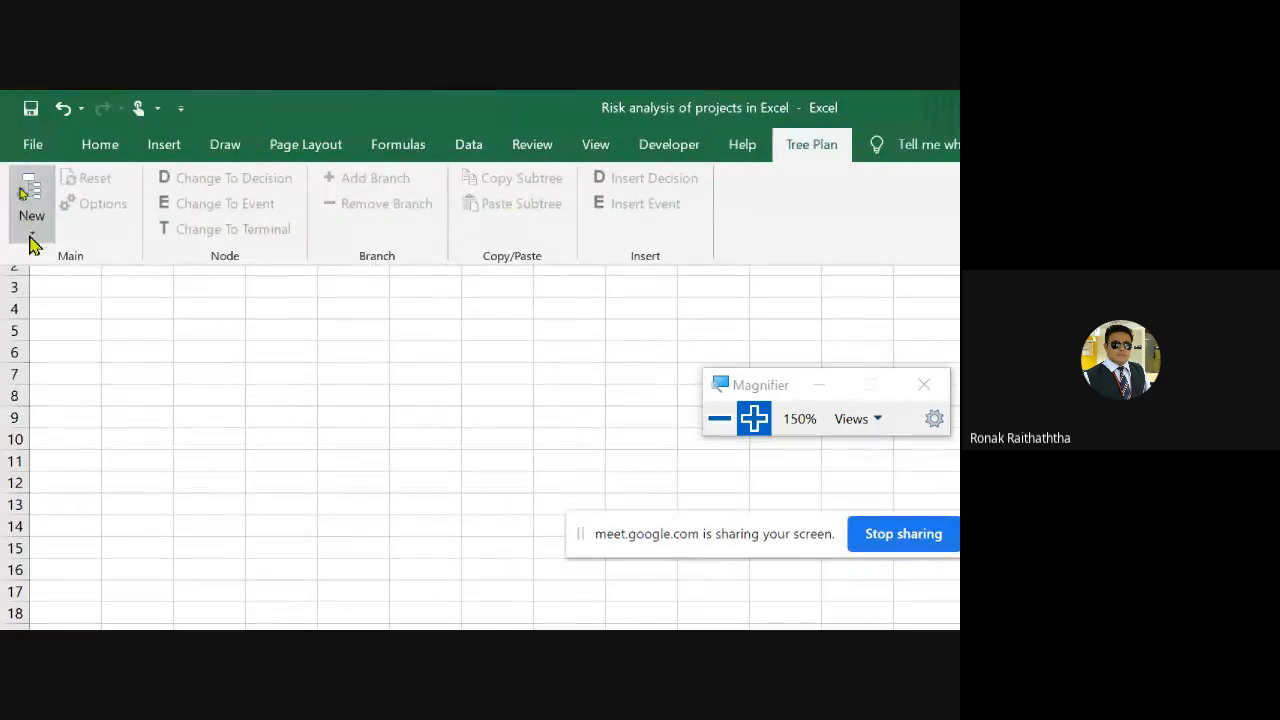
left_click(33, 236)
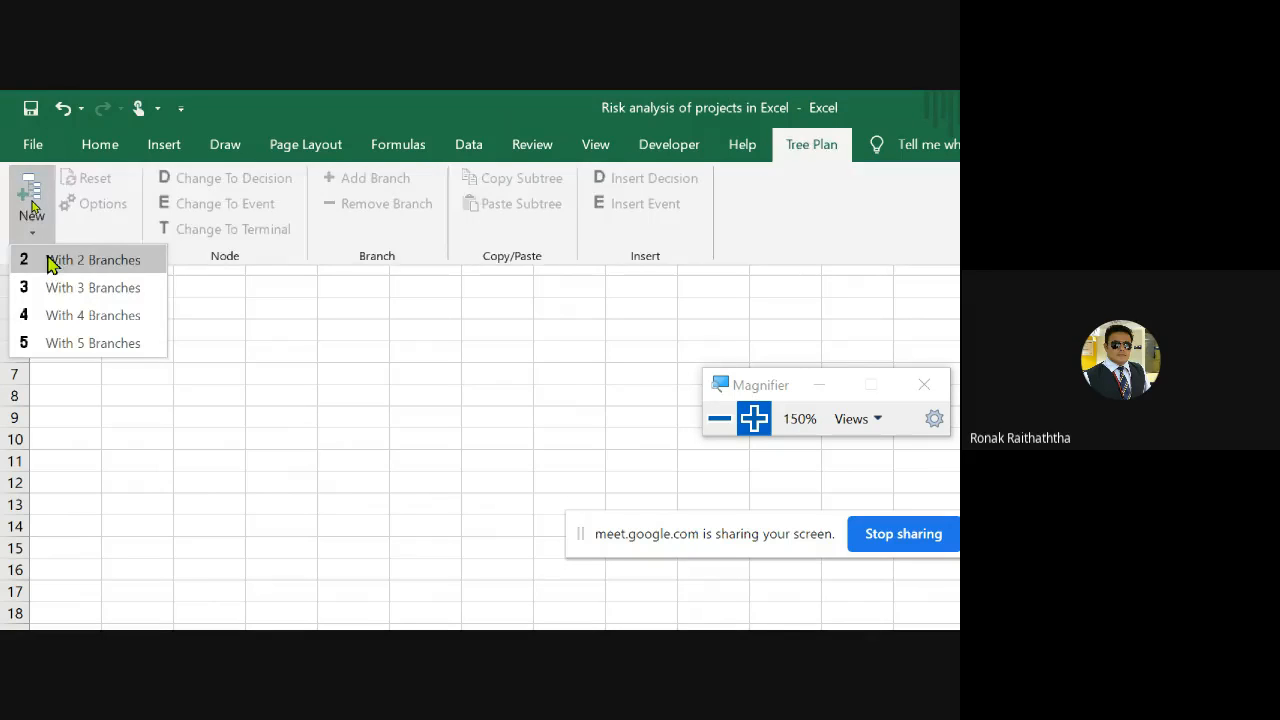
left_click(52, 263)
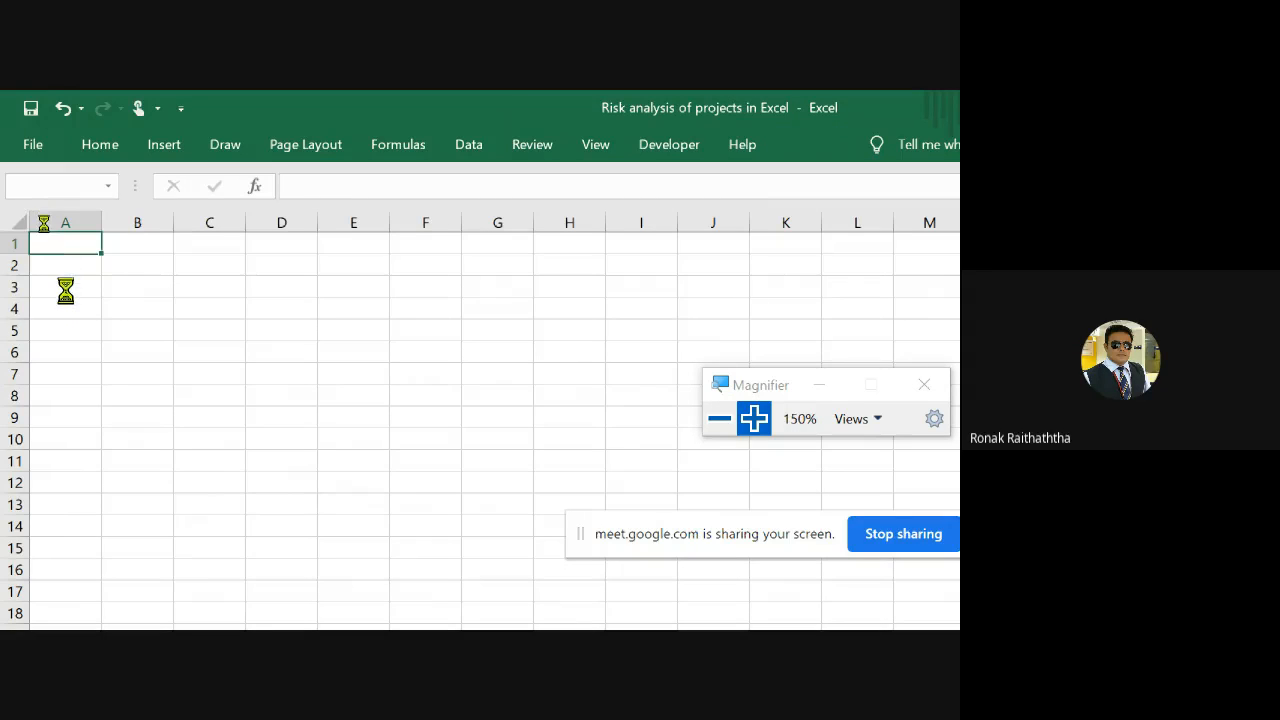
Set Magnifier to 100% and change the end node of Decision 1 in F3 to an event with 5 branches
left_click(726, 430)
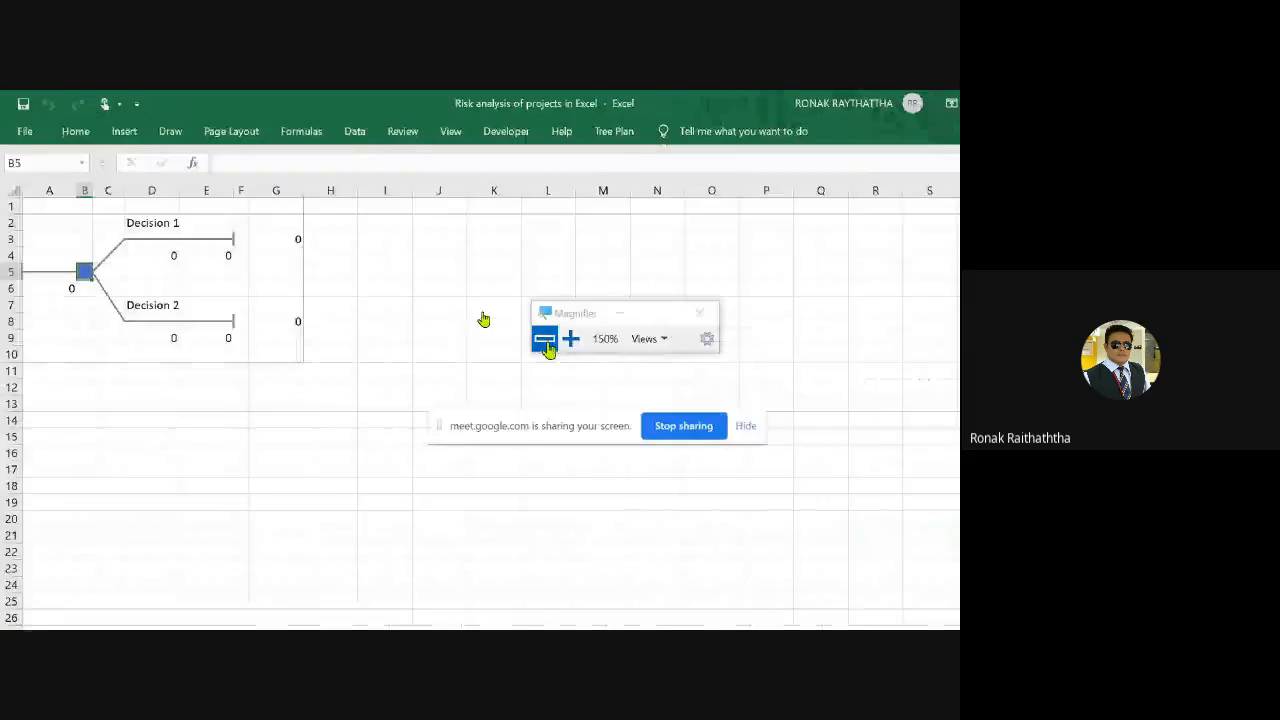
left_click(726, 430)
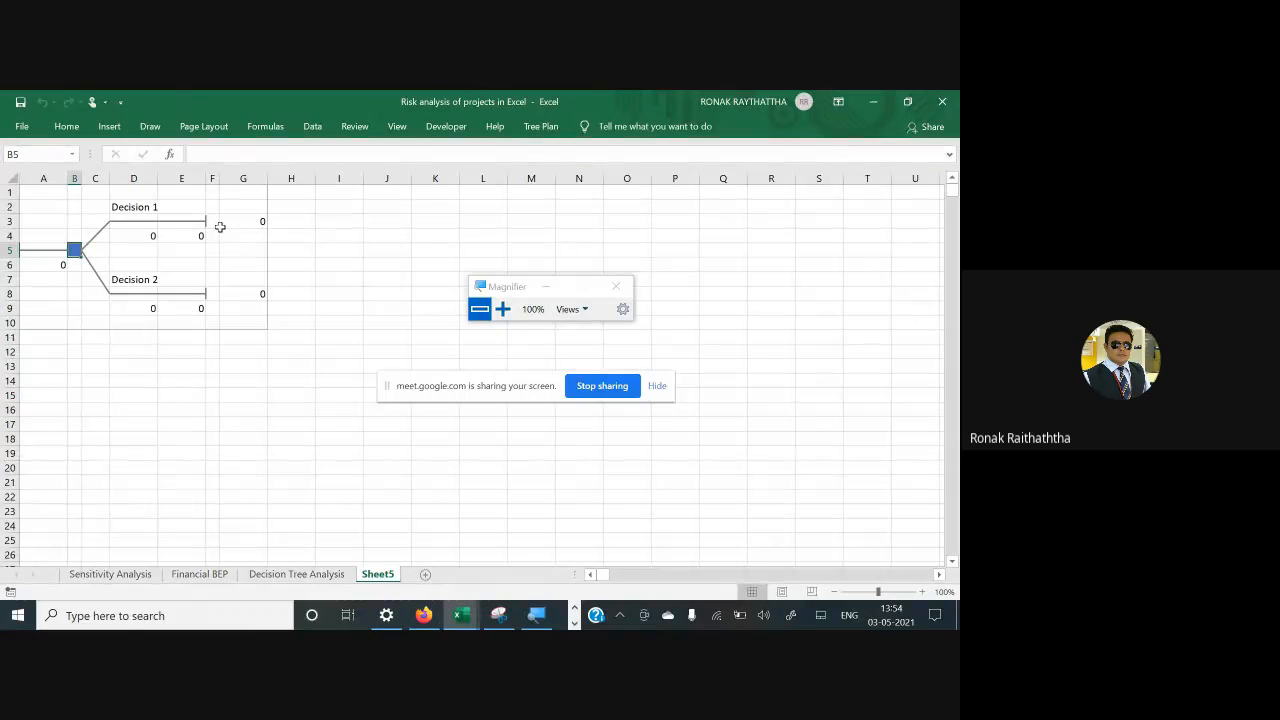
scroll(220, 227, "up", 5)
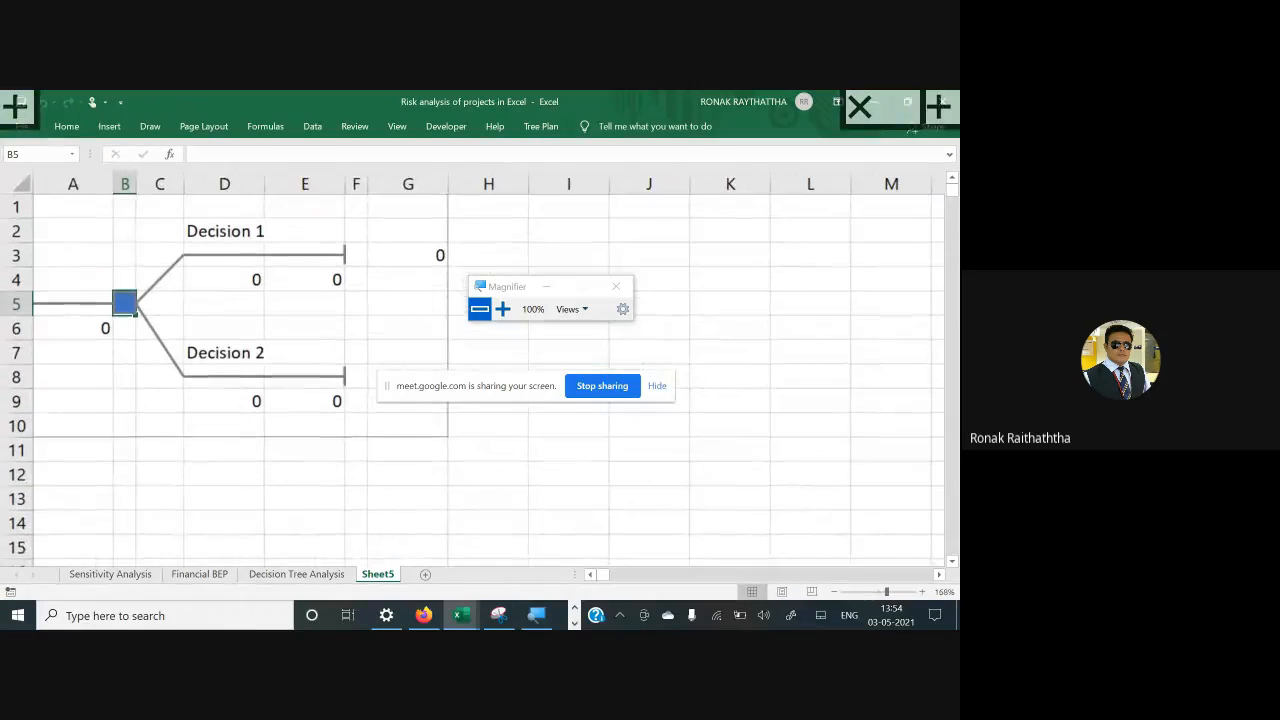
left_click(360, 251)
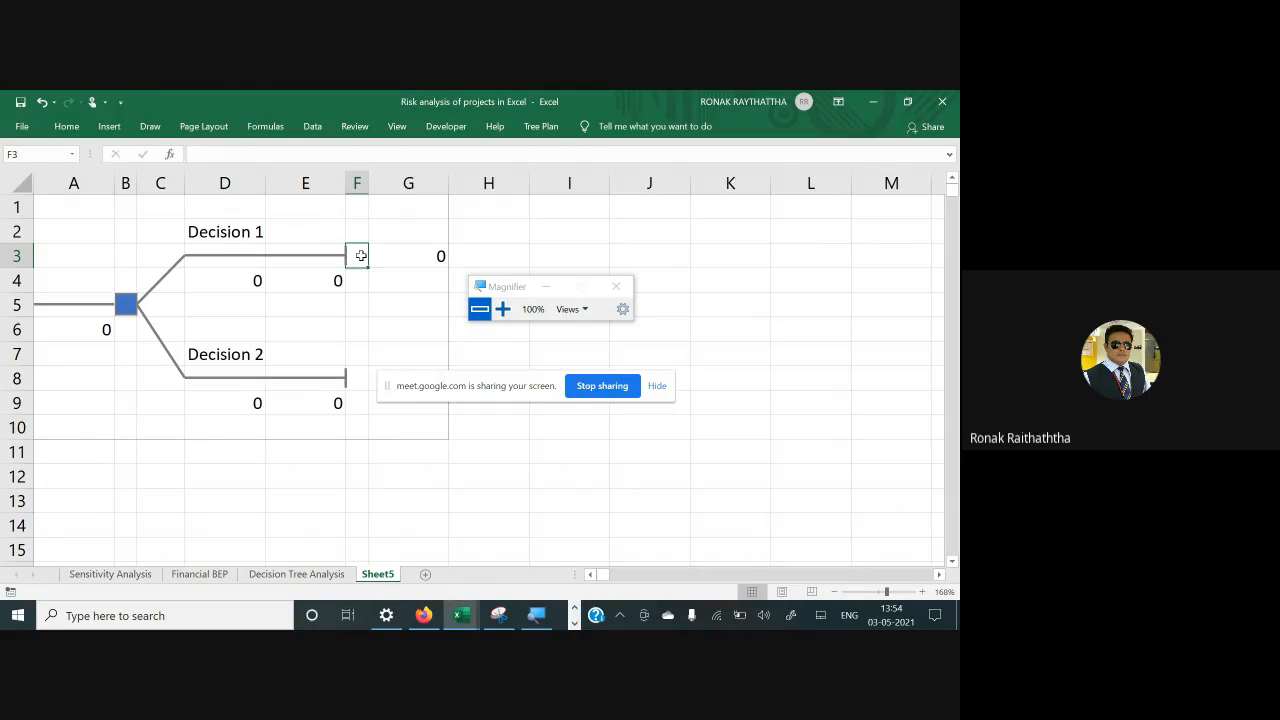
left_click(540, 126)
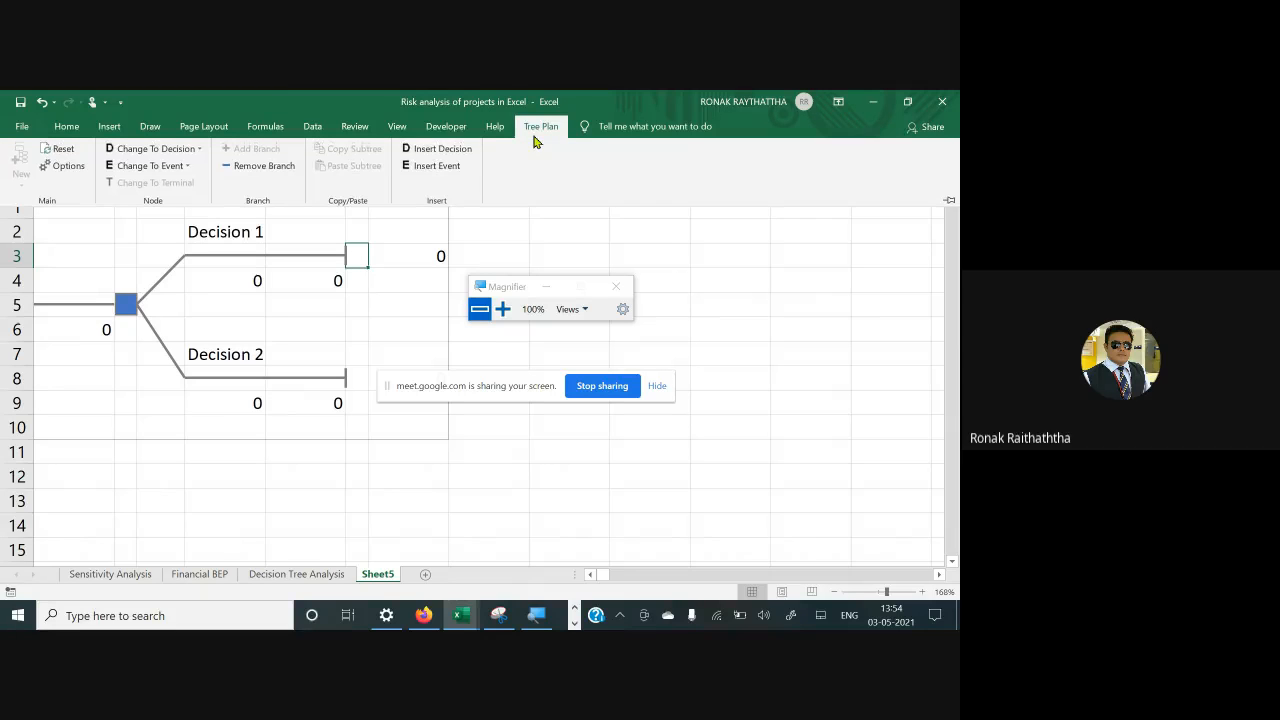
left_click(152, 166)
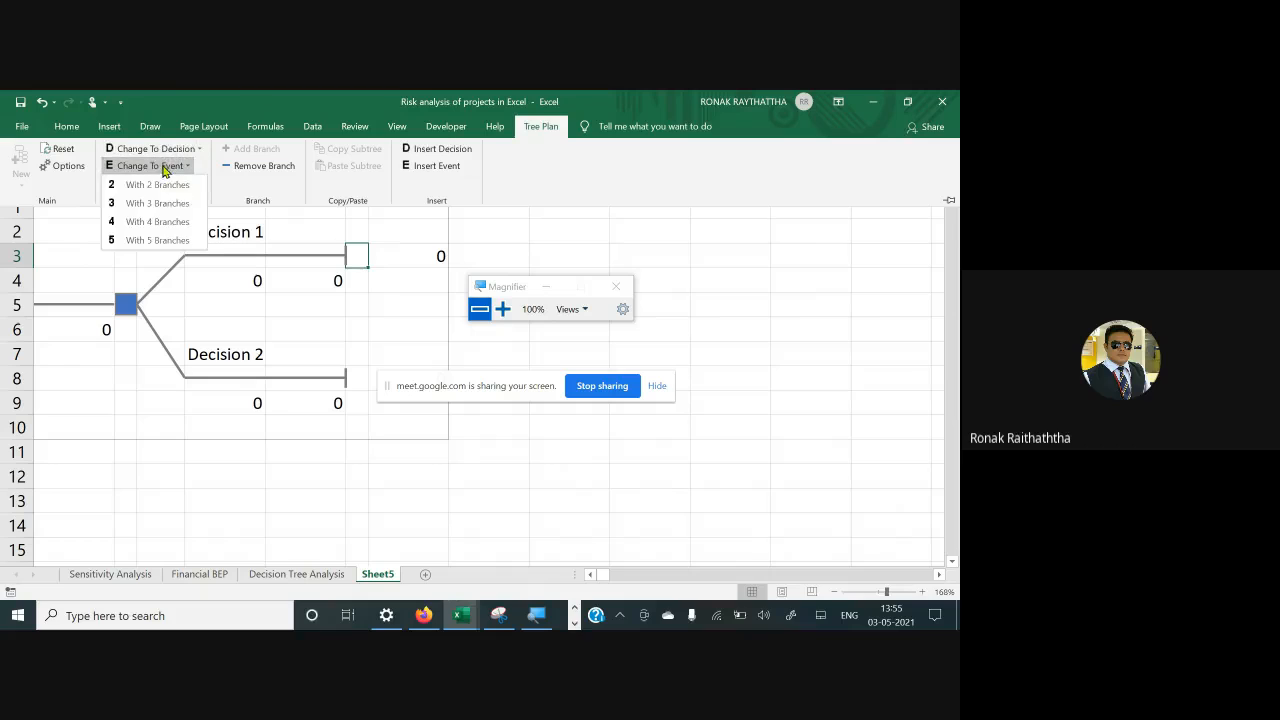
left_click(172, 236)
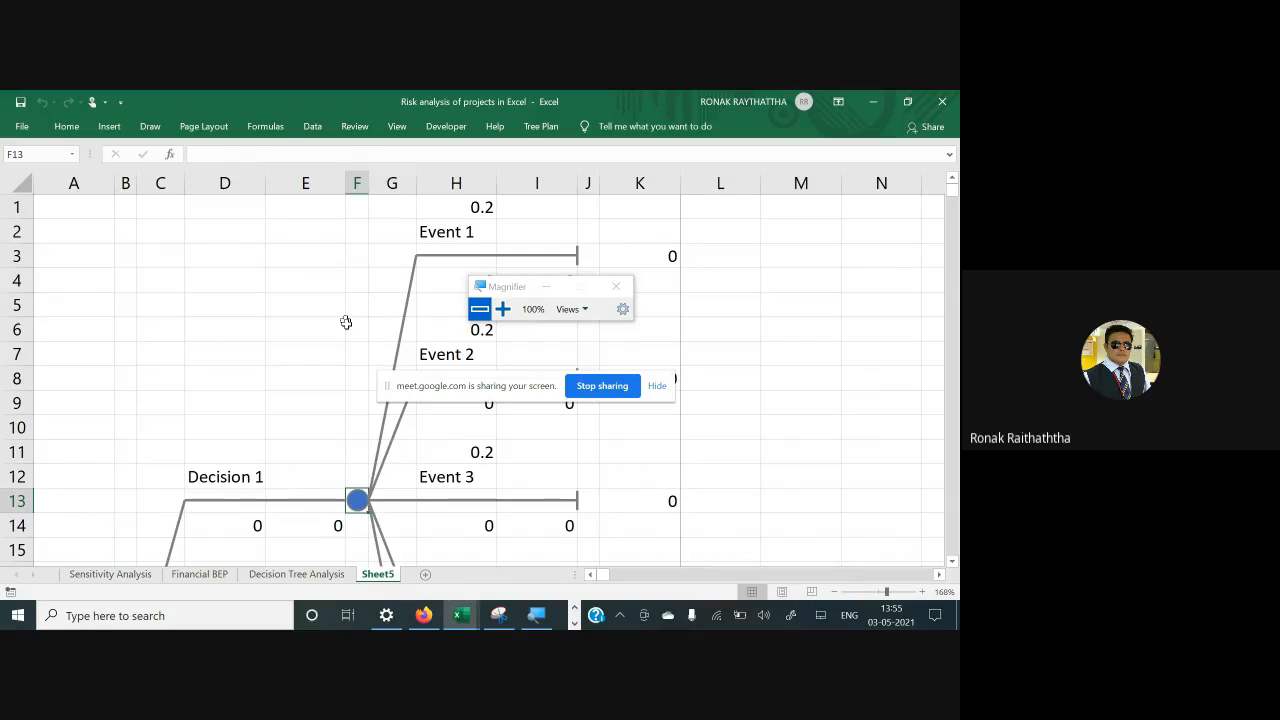
scroll(352, 330, "down", 7)
scroll(353, 330, "up", 7)
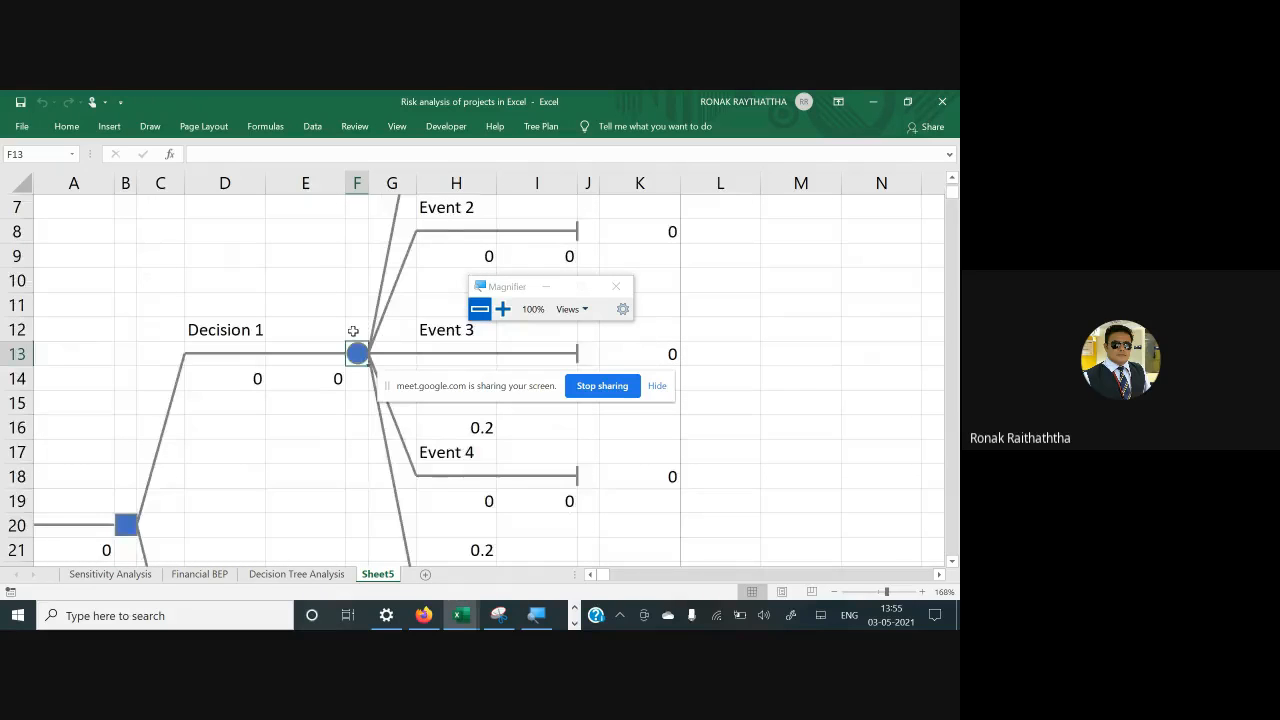
scroll(353, 331, "down", 3)
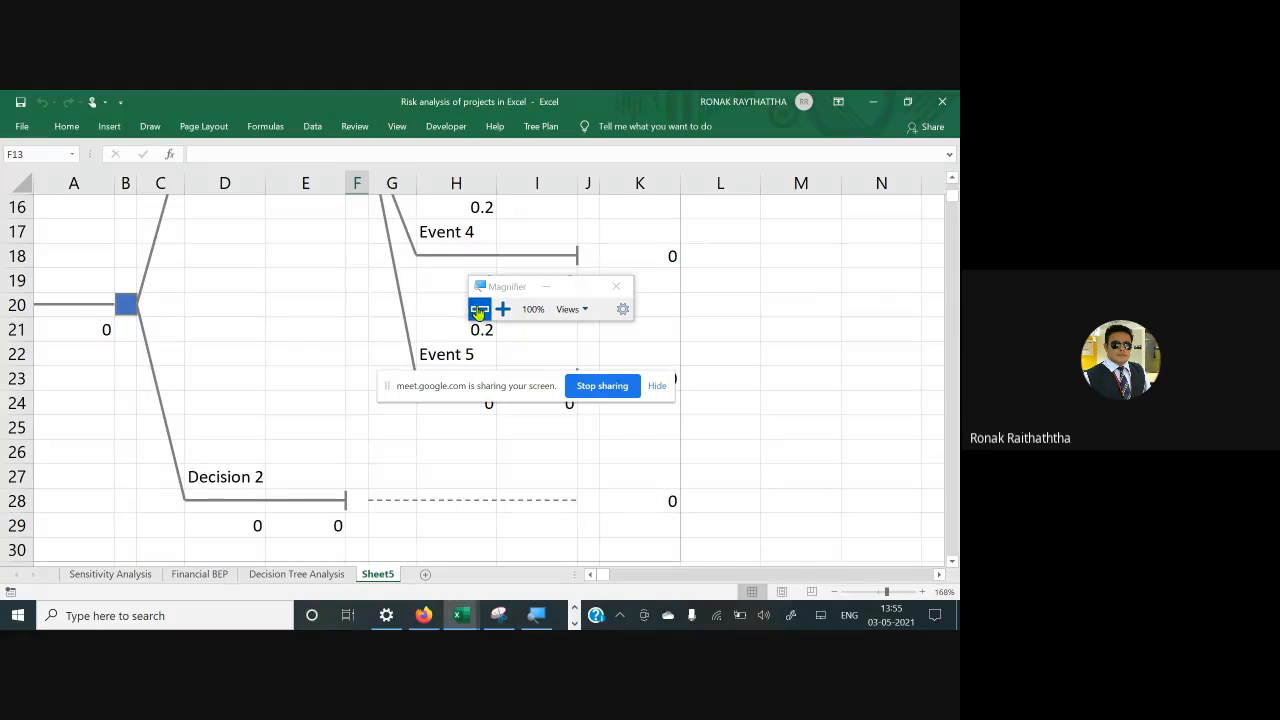
Return to the Decision Tree Analysis sheet and review the cash inflow table, with Magnifier and the screen-sharing notice moved clear of it
left_click(316, 576)
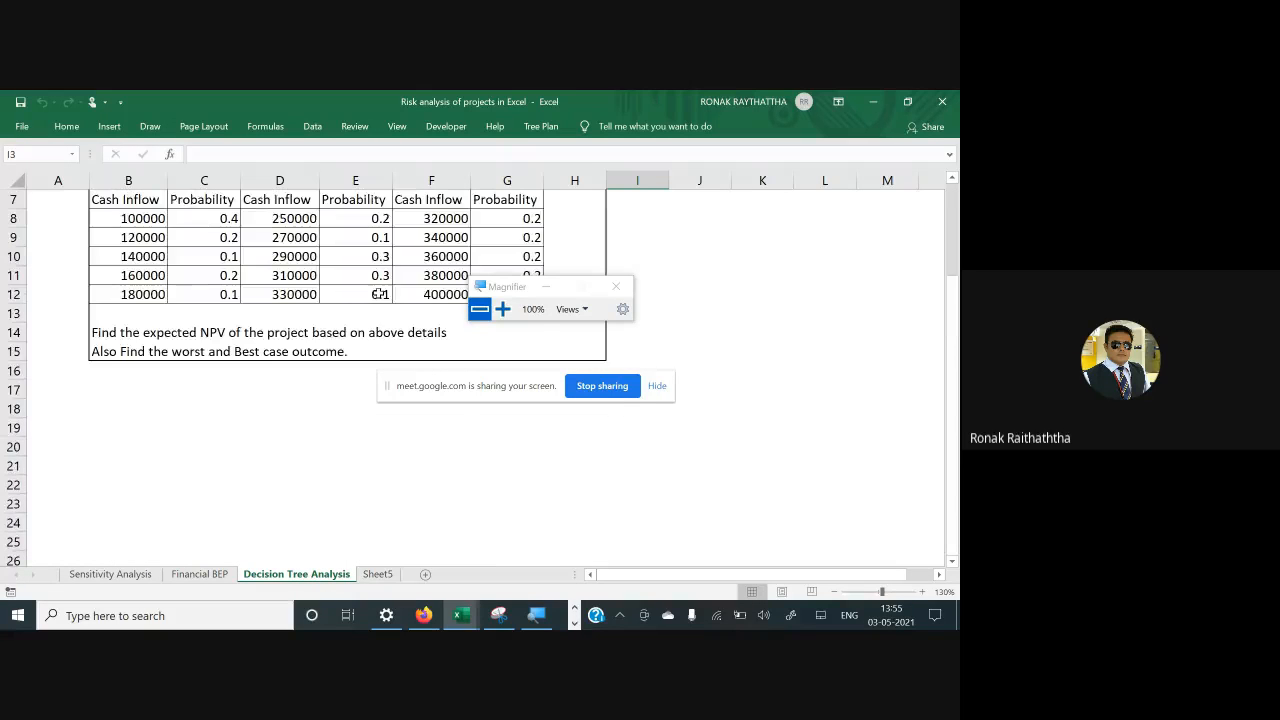
left_click_drag(509, 287, 849, 274)
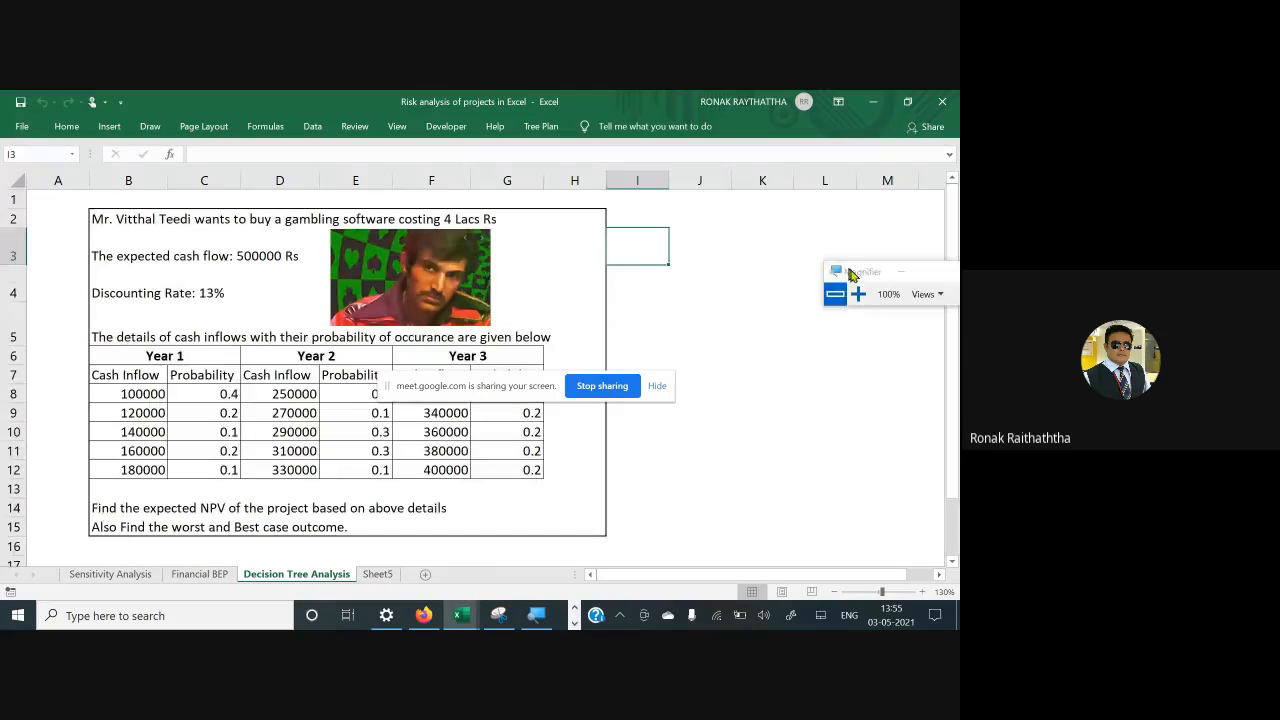
left_click(680, 261)
scroll(407, 334, "down", 1)
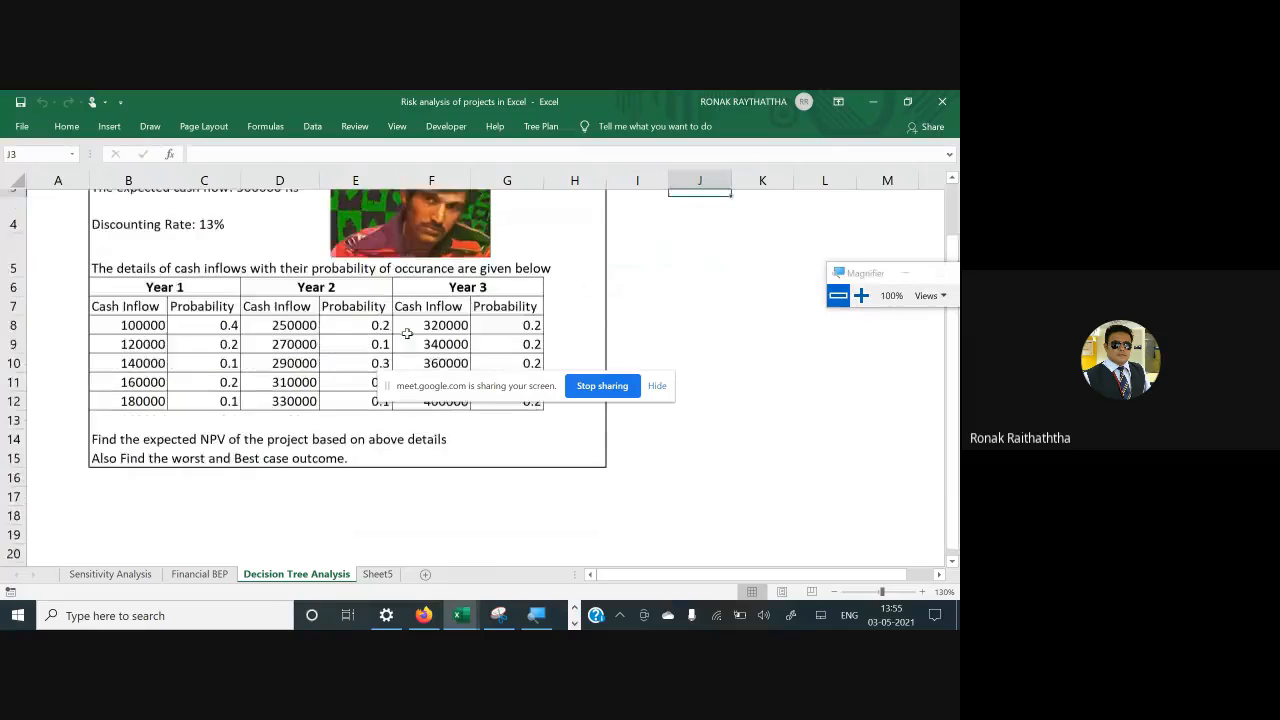
scroll(407, 334, "up", 1)
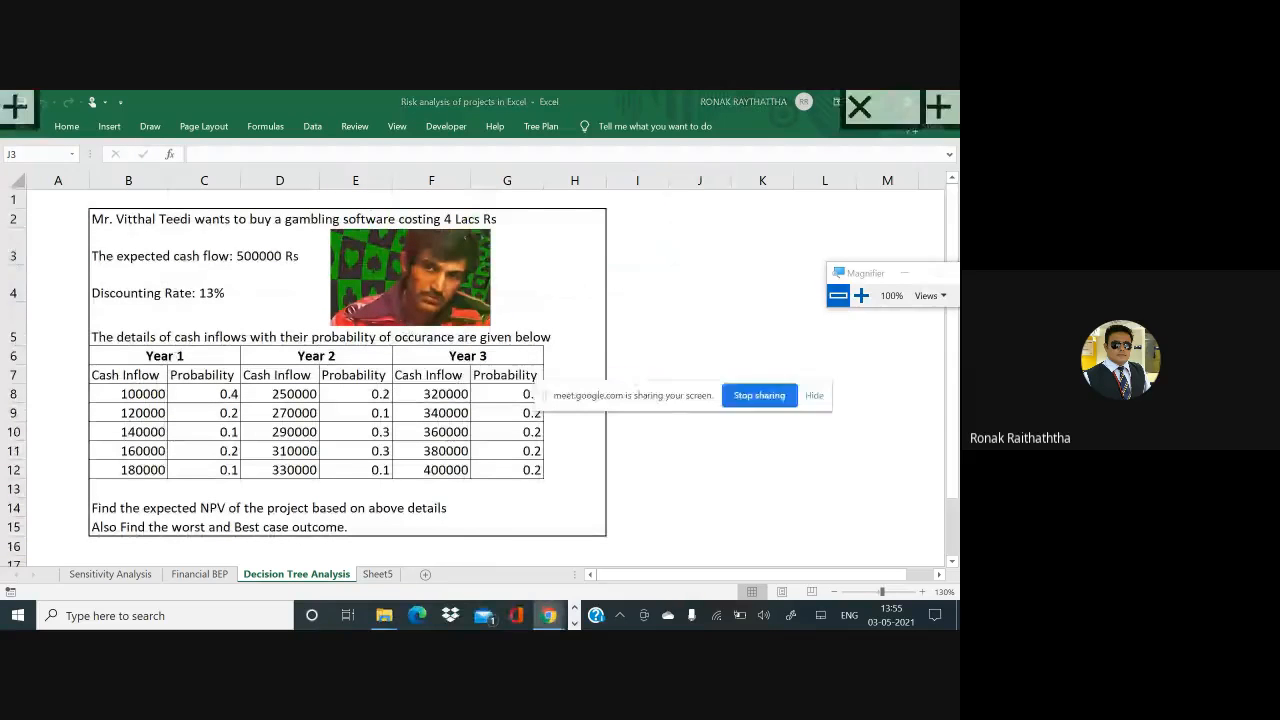
left_click_drag(750, 389, 712, 380)
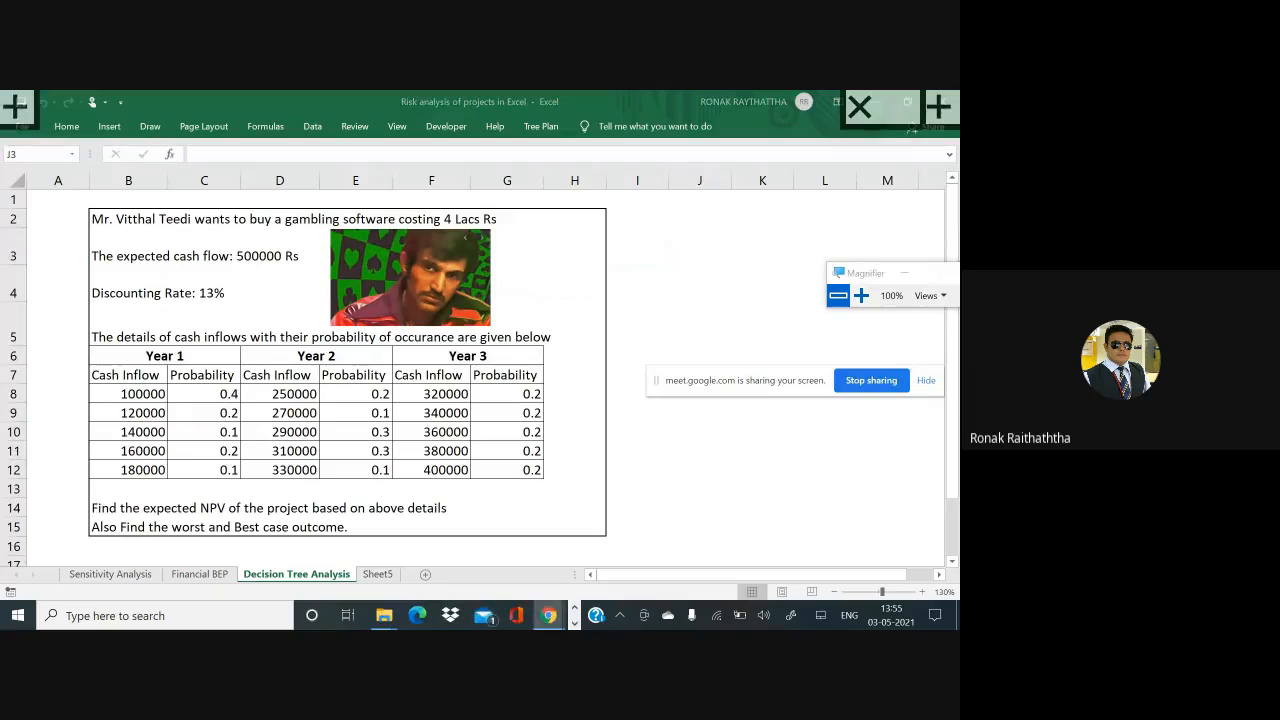
Change the gambling software cost in the problem statement in B2 to 5 Lacs Rs
left_click(700, 250)
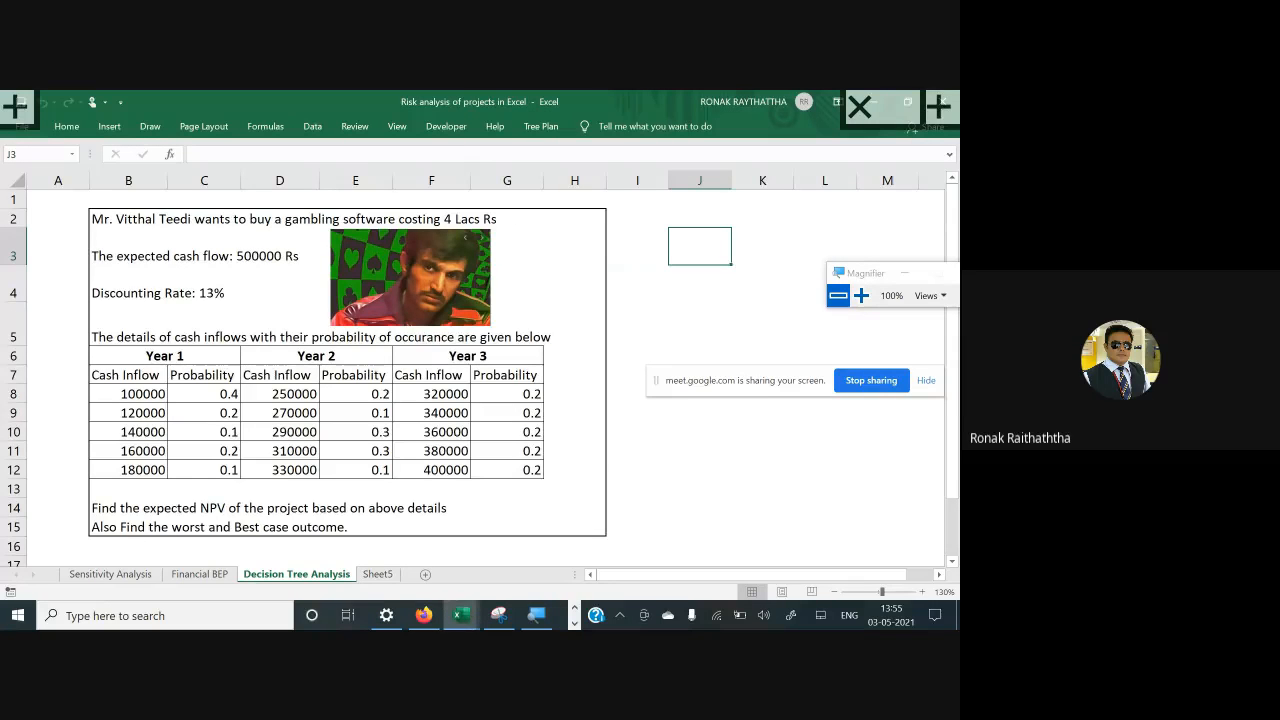
scroll(486, 376, "up", 1)
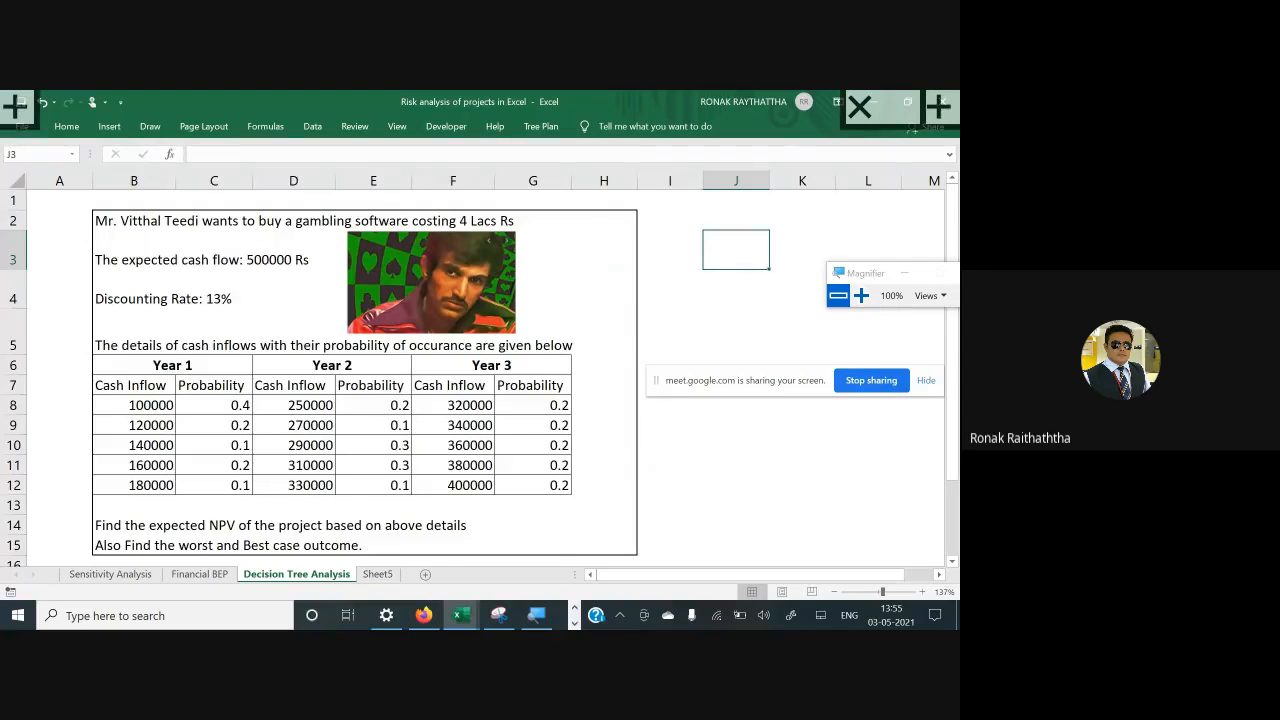
left_click(103, 216)
double_click(103, 216)
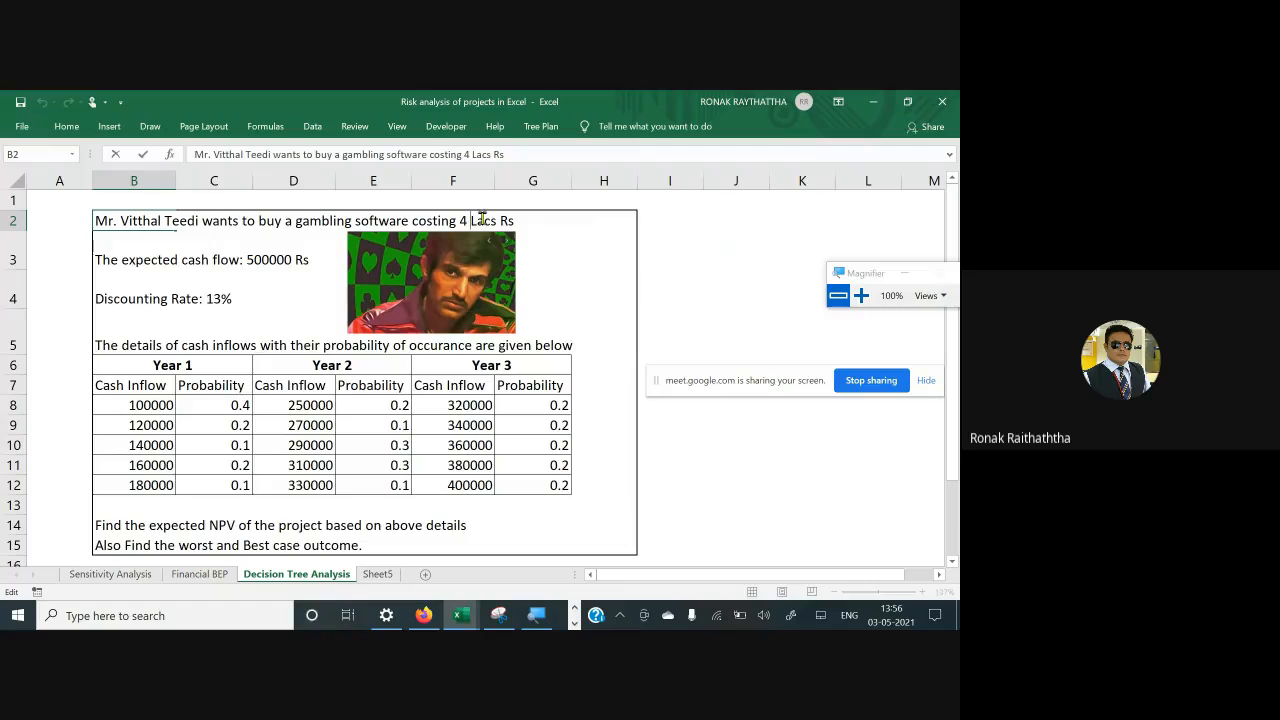
key("BackSpace")
type("5")
key("Return")
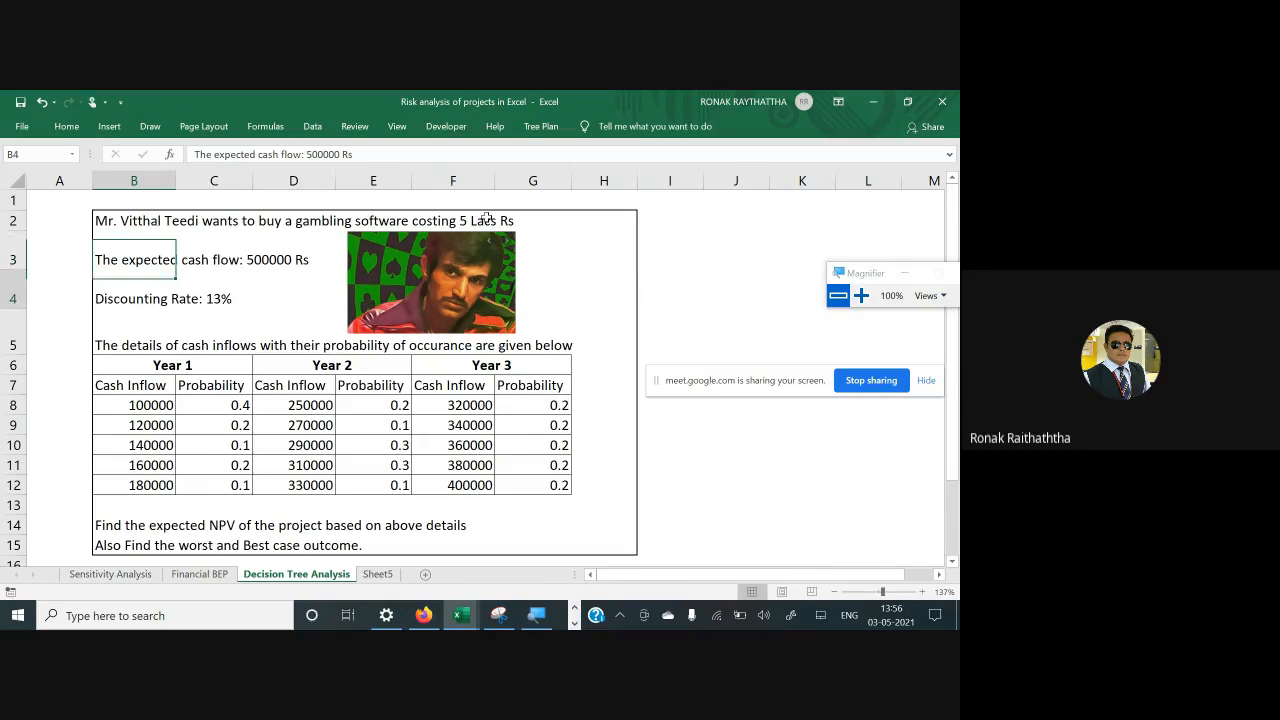
Ink a black tick beside the discounting rate and red ticks at the Year 1, Year 2 and Year 3 columns
key("Down")
key("Down")
key("Up")
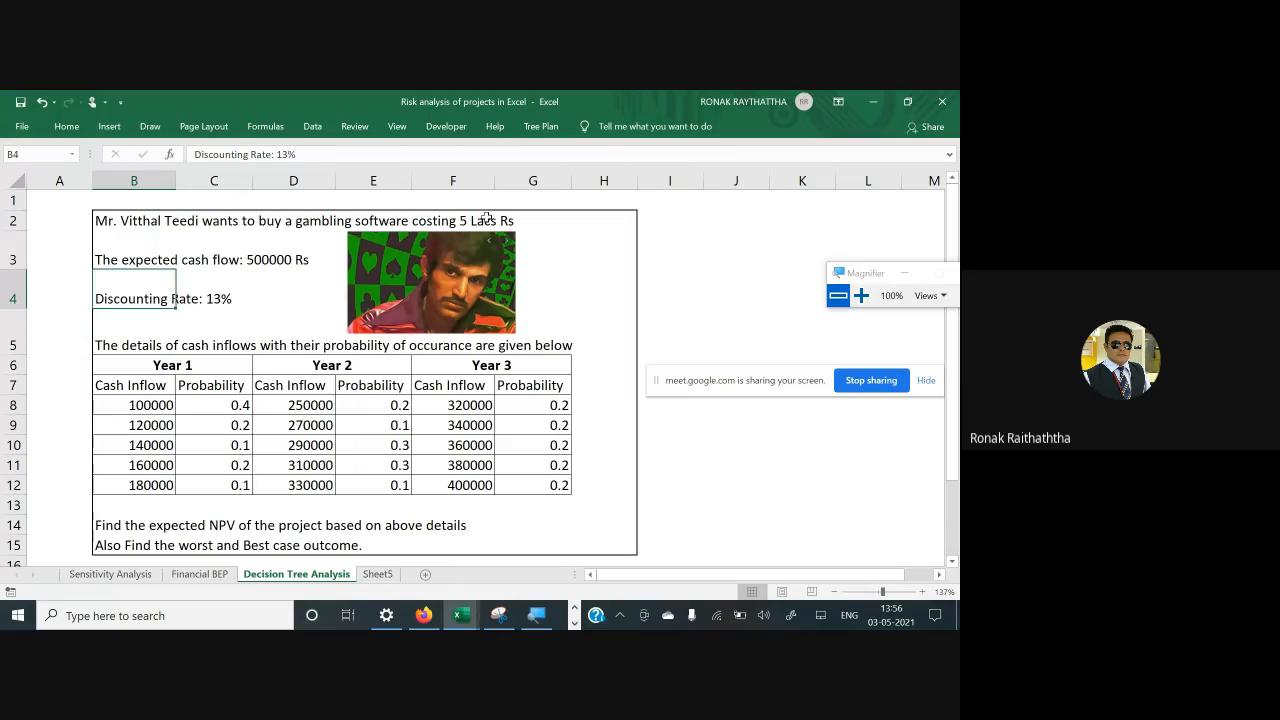
left_click_drag(263, 292, 344, 244)
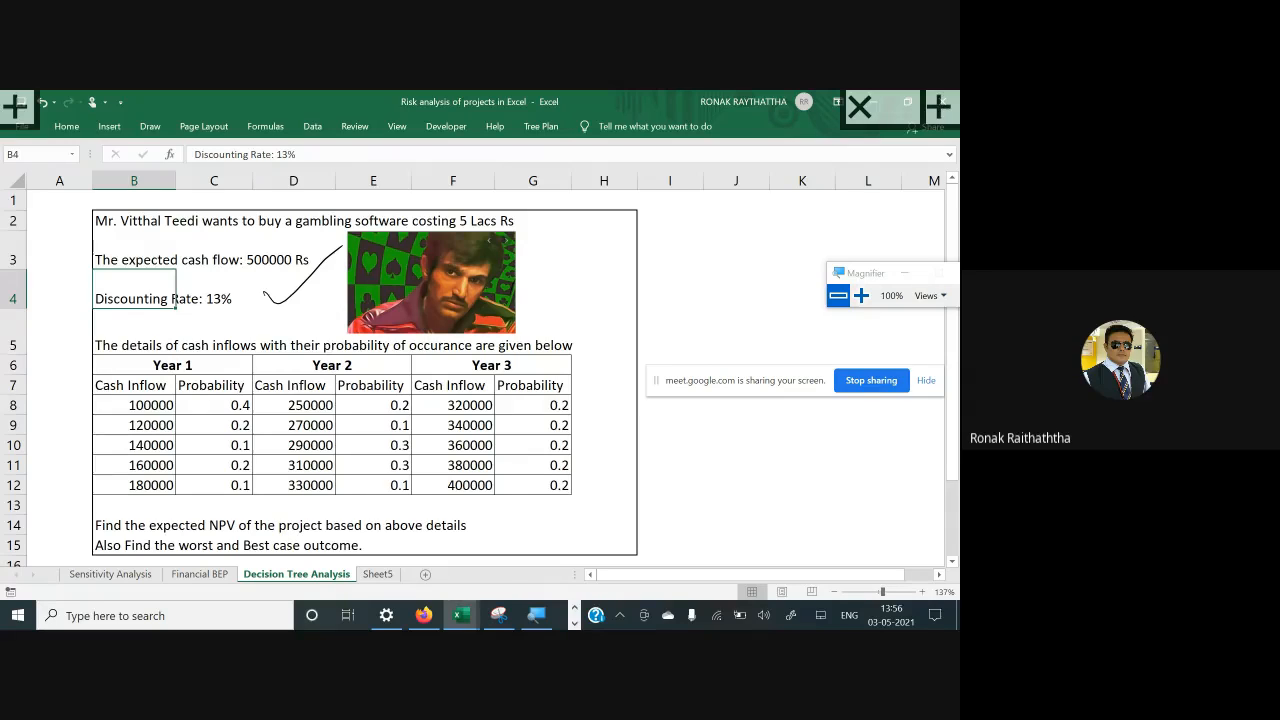
left_click_drag(48, 384, 108, 356)
mouse_move(256, 376)
left_mouse_down()
mouse_move(266, 396)
mouse_move(322, 337)
left_mouse_up()
mouse_move(447, 372)
left_mouse_down()
mouse_move(490, 364)
mouse_move(541, 322)
left_mouse_up()
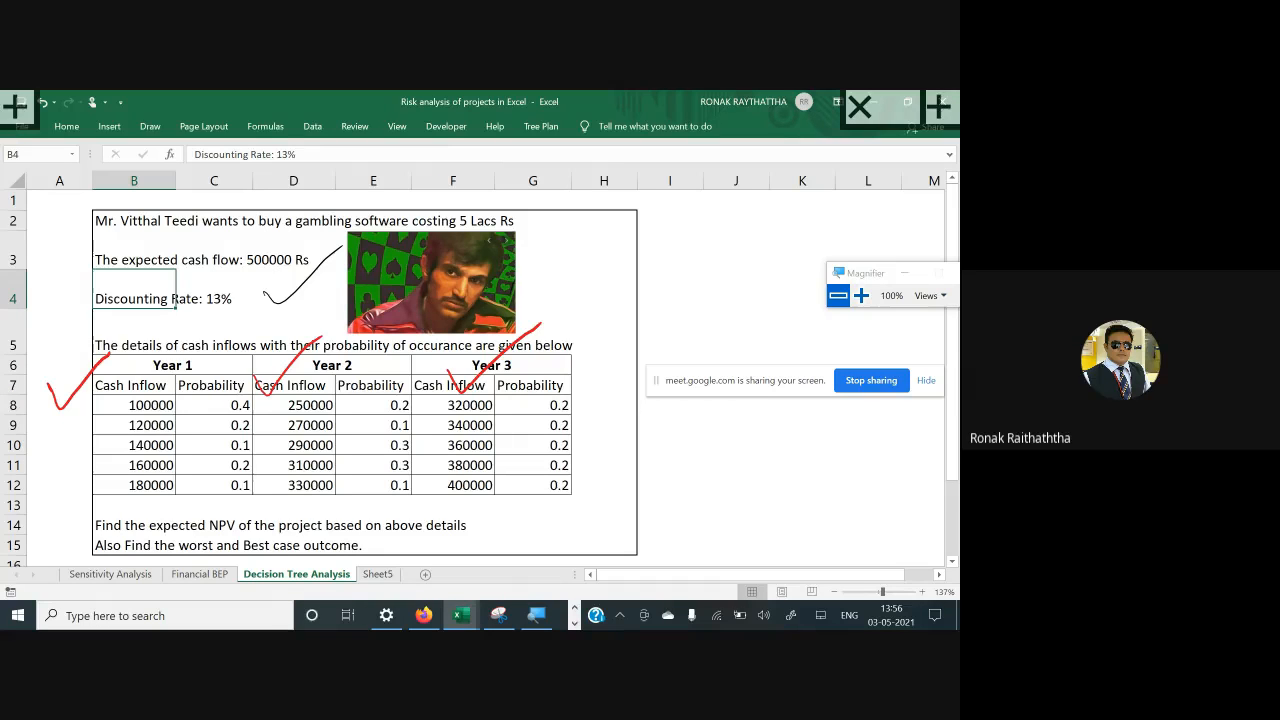
Write a circled red 5 beside the cash inflows of each of the three years
left_click_drag(56, 476, 58, 496)
left_click_drag(55, 474, 64, 452)
mouse_move(265, 474)
left_mouse_down()
mouse_move(268, 490)
mouse_move(273, 458)
left_mouse_up()
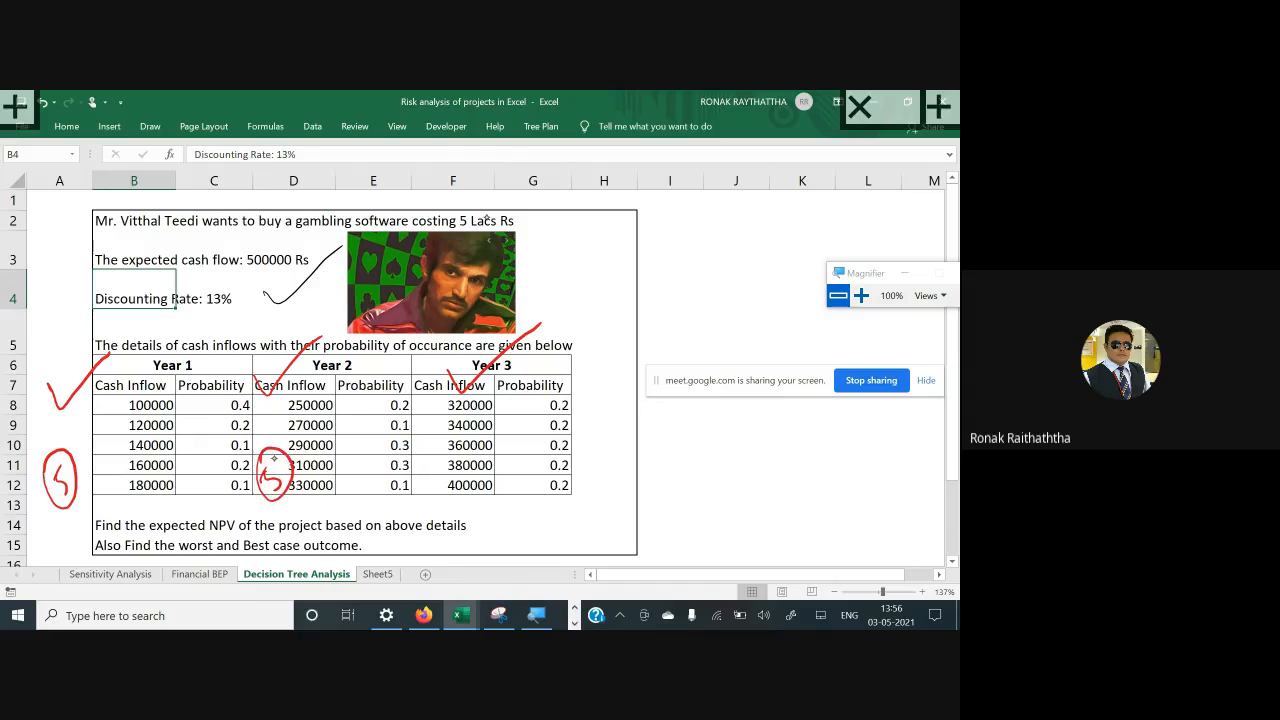
mouse_move(438, 470)
left_mouse_down()
mouse_move(430, 486)
mouse_move(425, 465)
mouse_move(448, 458)
left_mouse_up()
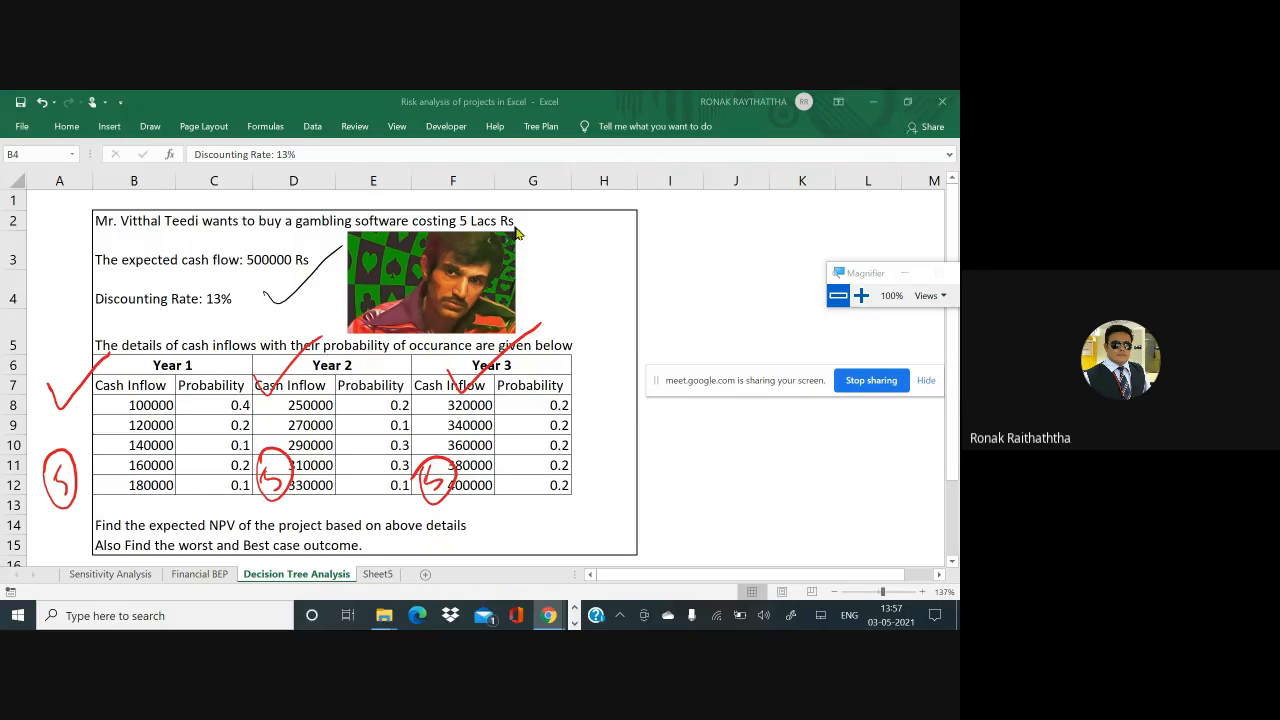
Look at the Google Meet window, return to the workbook and tick the Year 1 entries and Year 2 probabilities in red
key("alt+Tab")
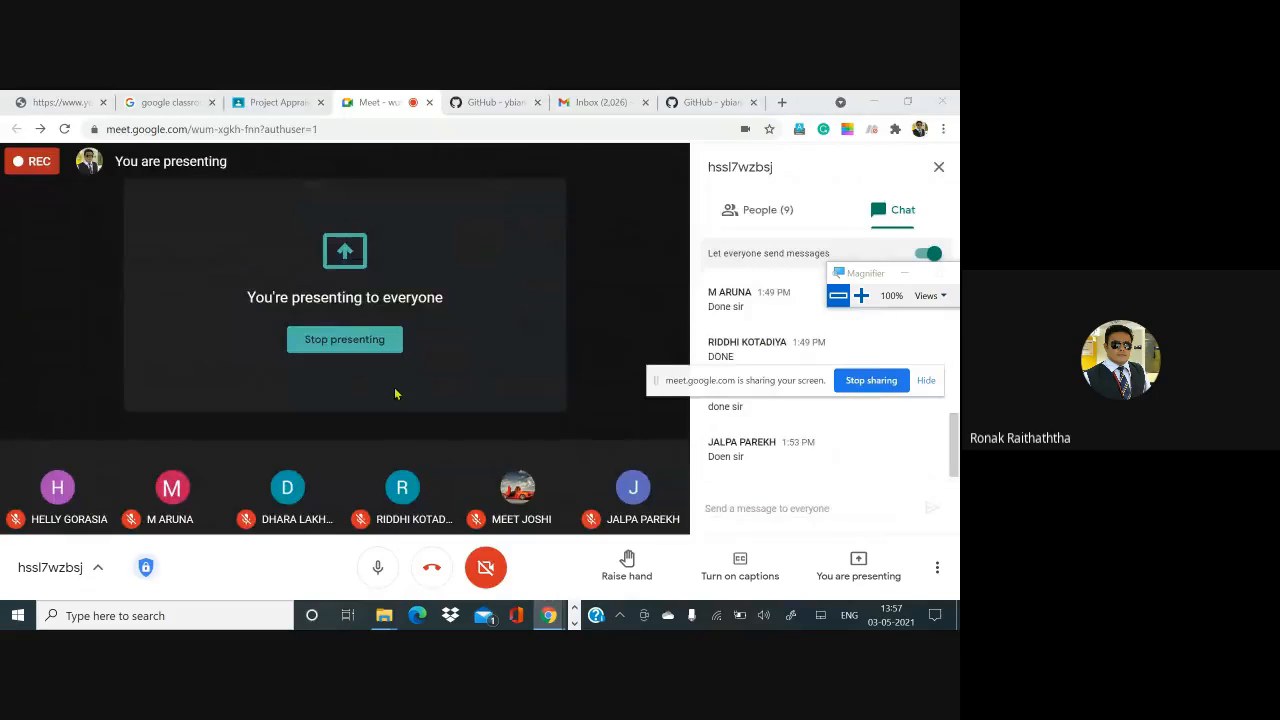
key("alt+Tab")
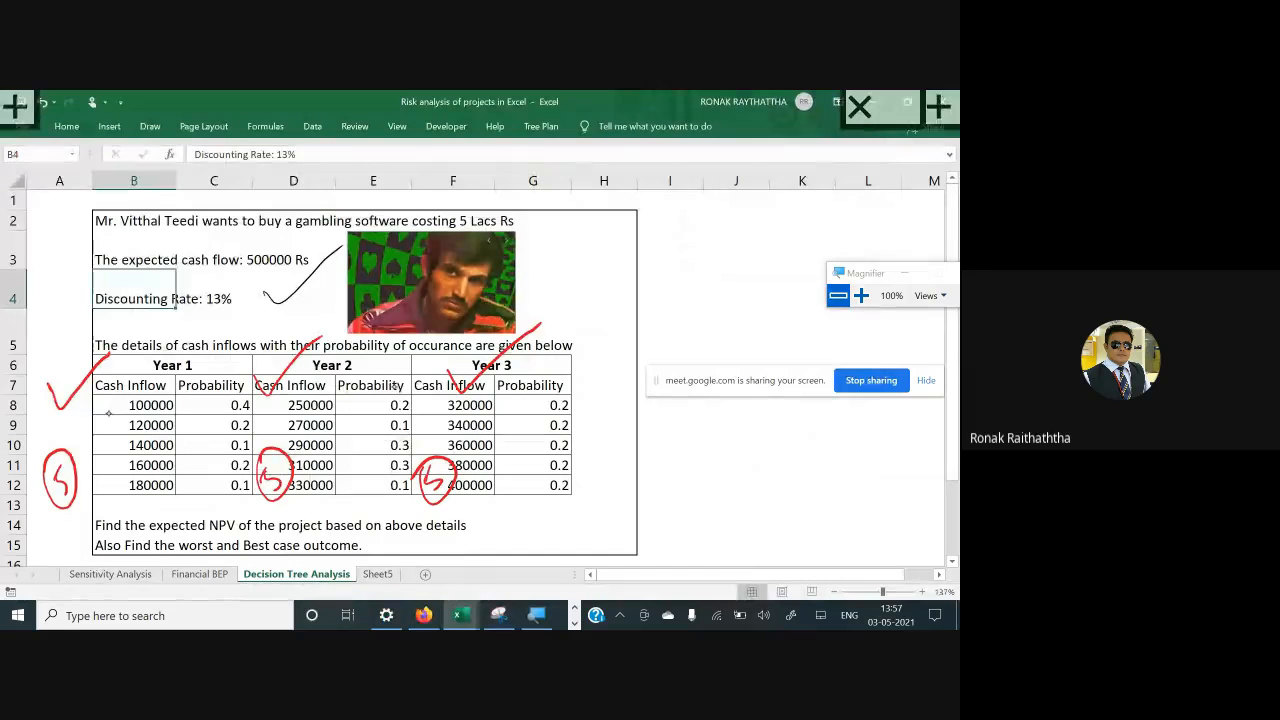
left_click_drag(104, 410, 126, 394)
mouse_move(207, 408)
left_mouse_down()
mouse_move(218, 418)
mouse_move(243, 394)
left_mouse_up()
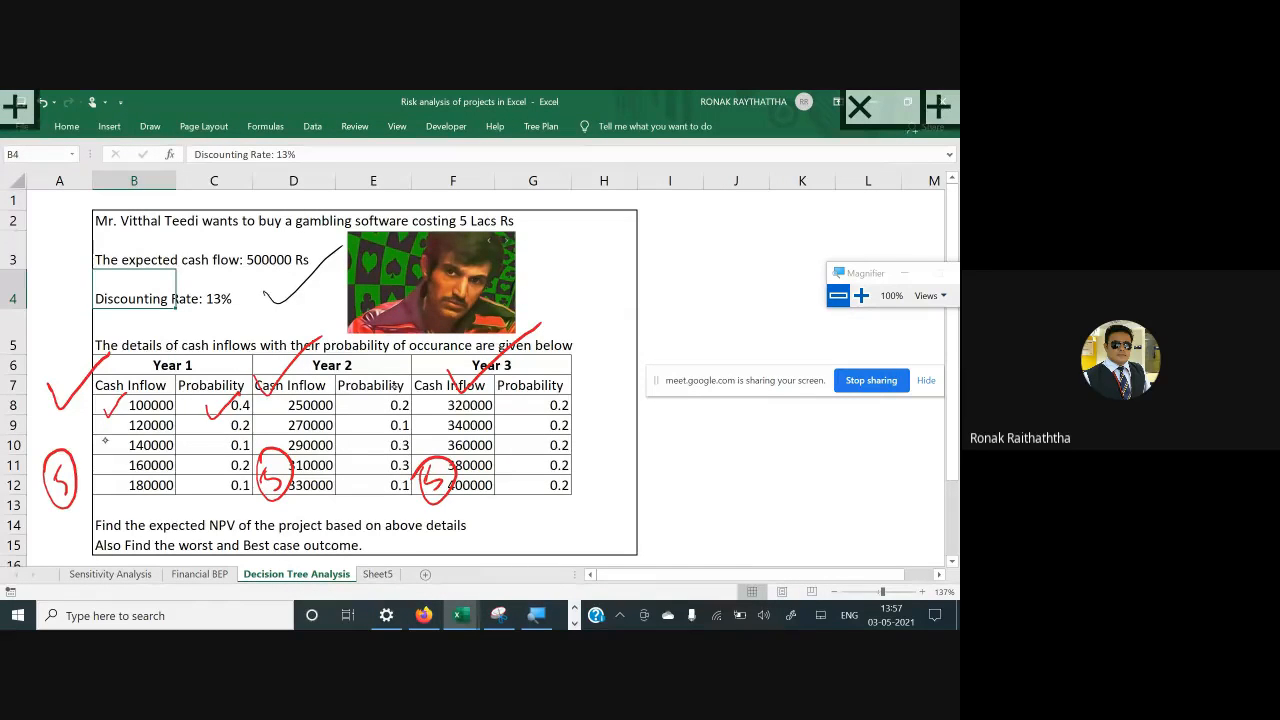
mouse_move(98, 436)
left_mouse_down()
mouse_move(130, 420)
mouse_move(212, 442)
mouse_move(233, 417)
left_mouse_up()
mouse_move(108, 452)
left_mouse_down()
mouse_move(118, 464)
mouse_move(140, 437)
mouse_move(141, 471)
left_mouse_up()
mouse_move(359, 407)
left_mouse_down()
mouse_move(379, 400)
mouse_move(363, 431)
mouse_move(376, 419)
mouse_move(385, 480)
left_mouse_up()
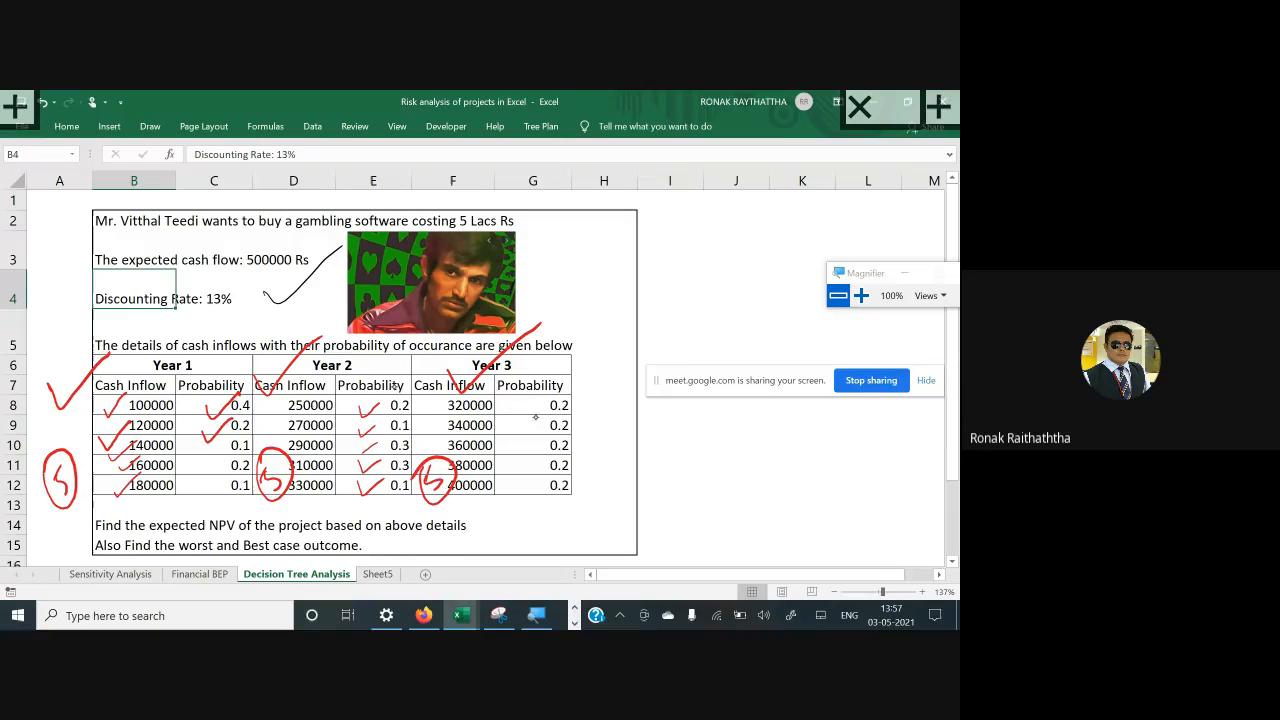
Tick the Year 3 probabilities and the two questions on expected NPV and worst and best outcome, and end inking
mouse_move(507, 405)
left_mouse_down()
mouse_move(516, 414)
mouse_move(531, 398)
mouse_move(536, 417)
left_mouse_up()
mouse_move(517, 446)
left_mouse_down()
mouse_move(517, 457)
mouse_move(536, 443)
left_mouse_up()
mouse_move(520, 468)
left_mouse_down()
mouse_move(525, 482)
mouse_move(542, 464)
mouse_move(523, 495)
left_mouse_up()
left_click_drag(523, 495, 546, 475)
mouse_move(55, 541)
left_mouse_down()
mouse_move(66, 554)
mouse_move(106, 518)
left_mouse_up()
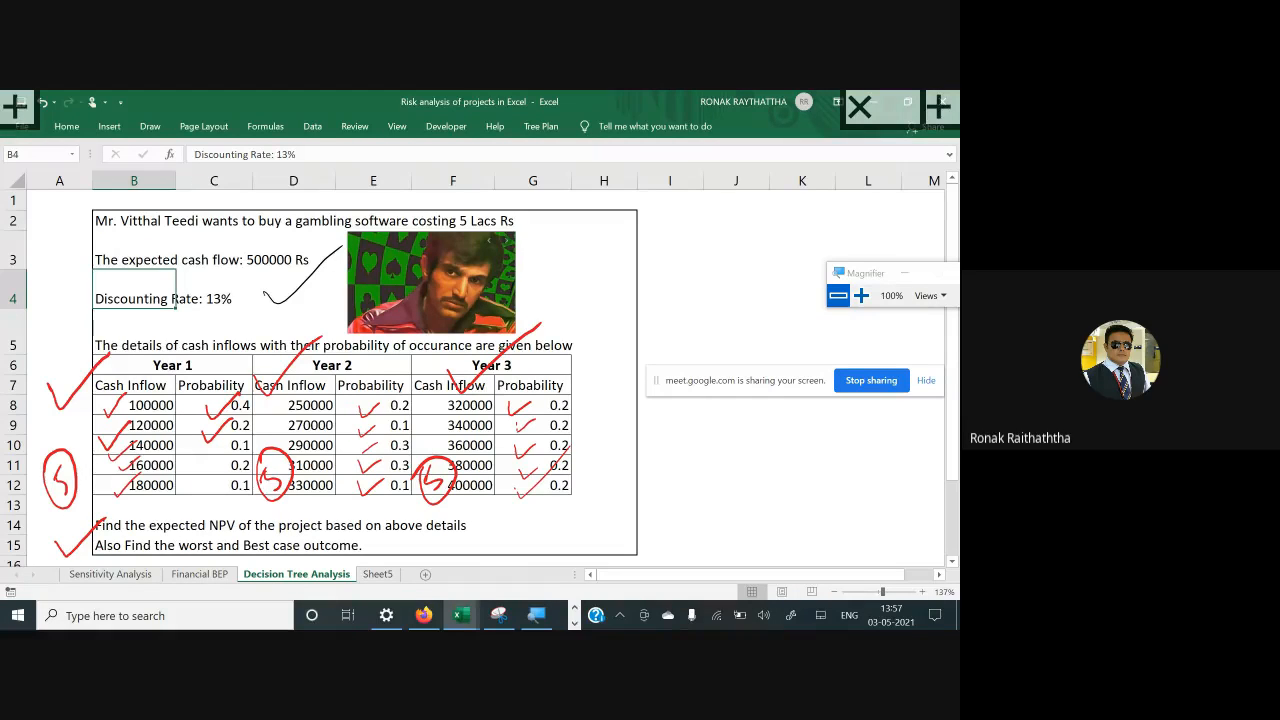
mouse_move(370, 536)
left_mouse_down()
mouse_move(380, 551)
mouse_move(424, 516)
left_mouse_up()
key("Escape")
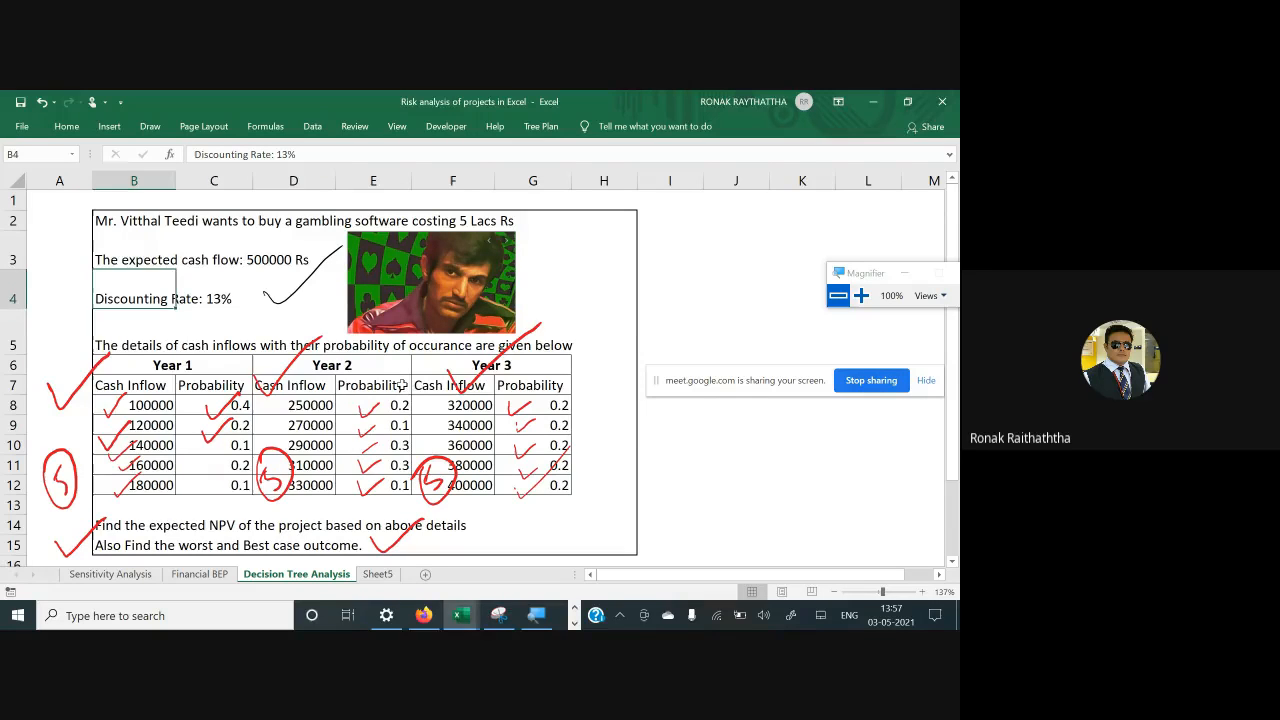
Read the latest Google Meet chat answer, with the screen-sharing notice moved clear of the messages, and return to the Excel workbook
key("alt+Tab")
key("alt+Tab")
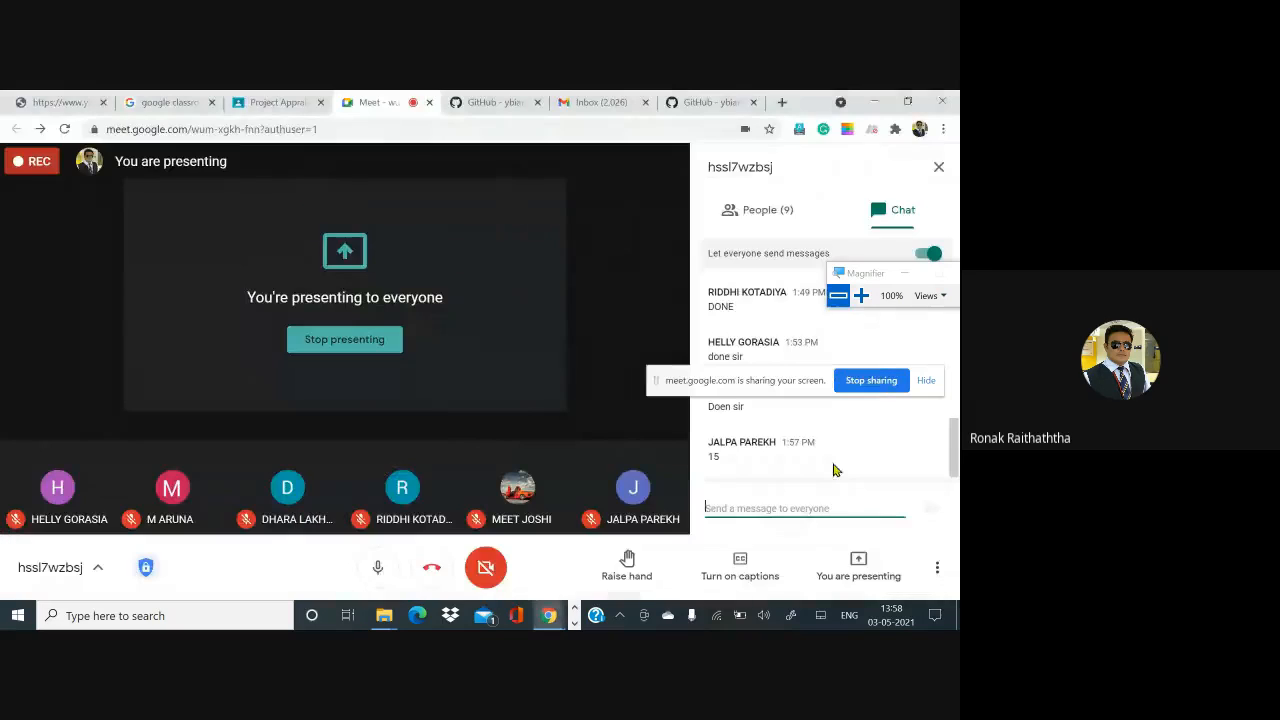
left_click_drag(757, 387, 740, 255)
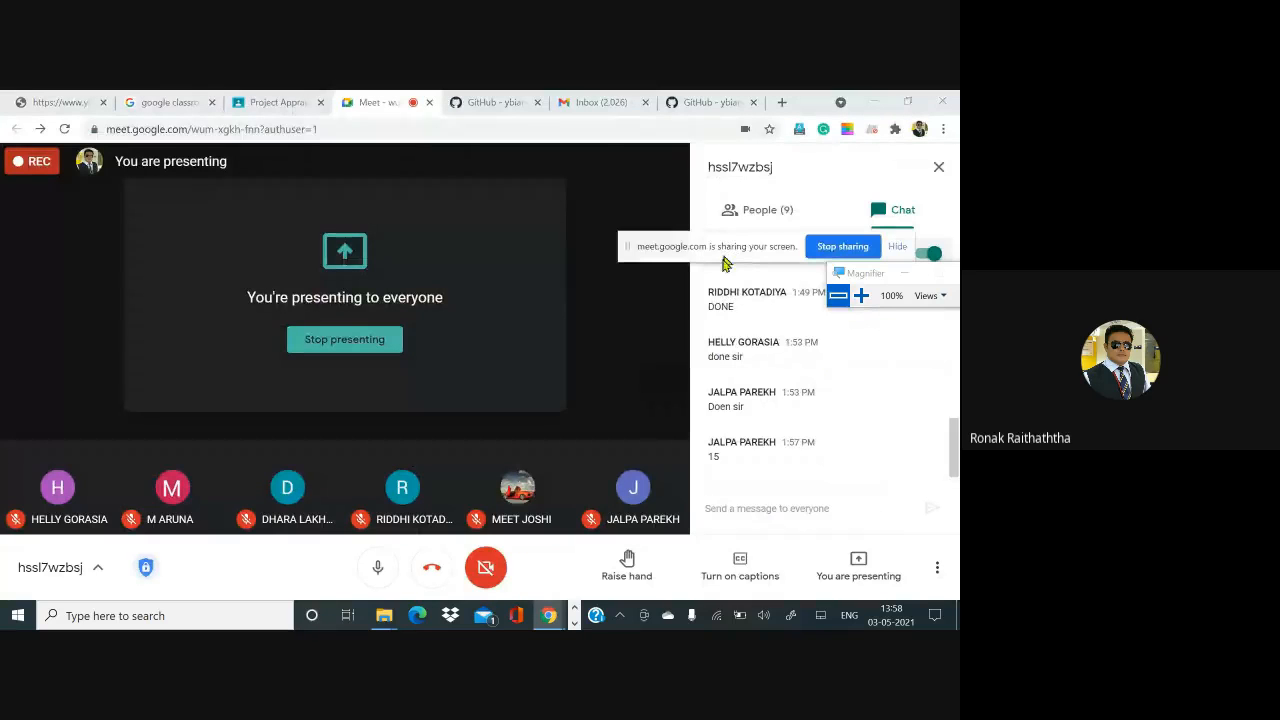
key("alt+Tab")
key("alt+Tab")
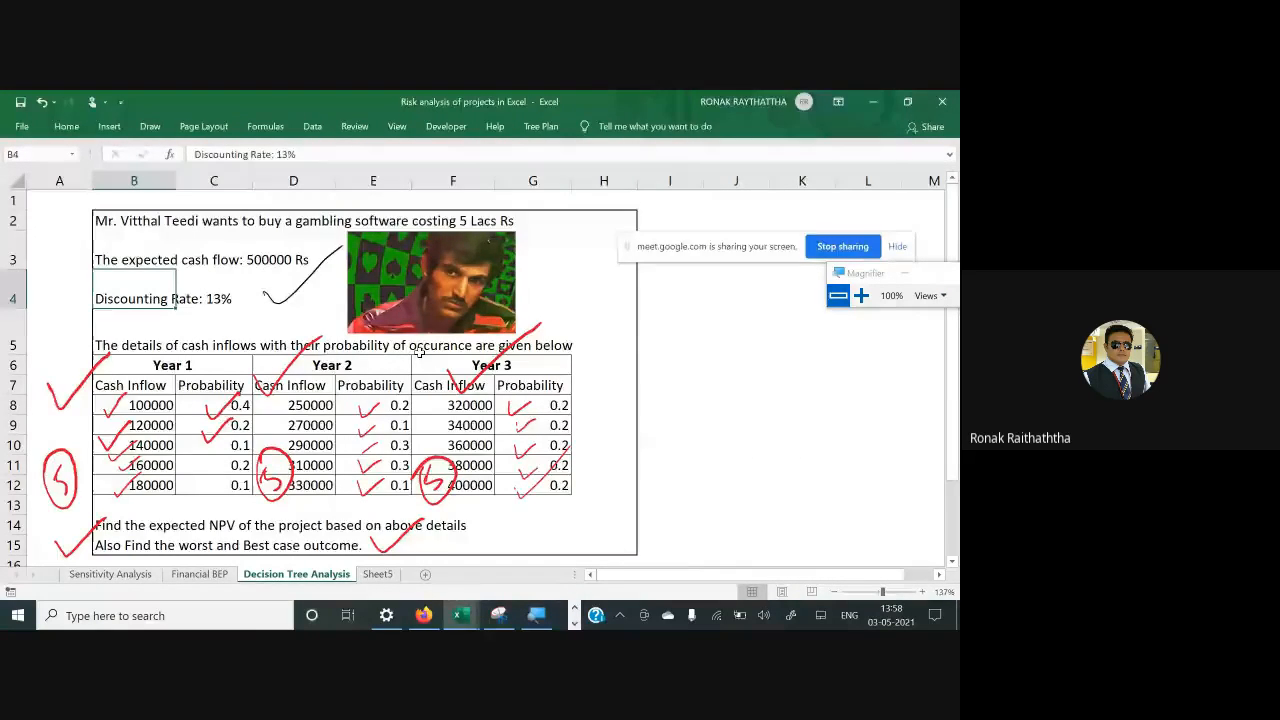
key("alt+Tab")
key("alt+Tab")
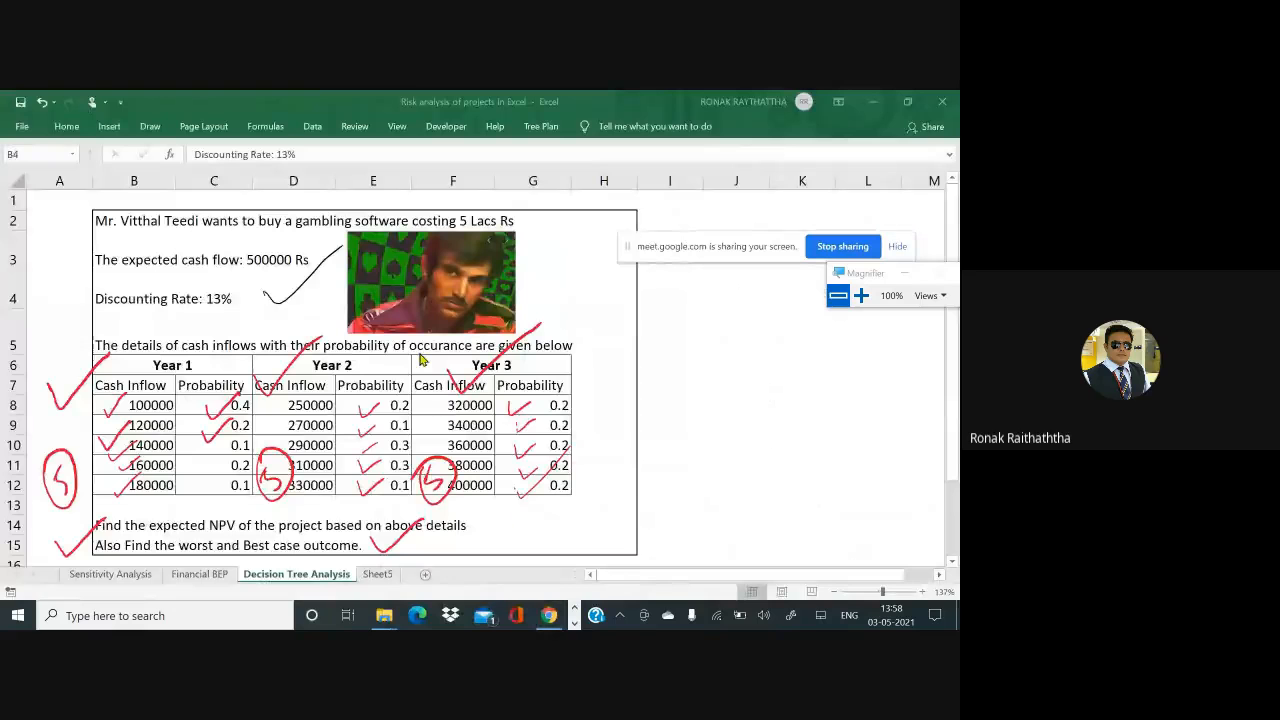
key("alt+Tab")
key("alt+Tab")
key("alt+Tab")
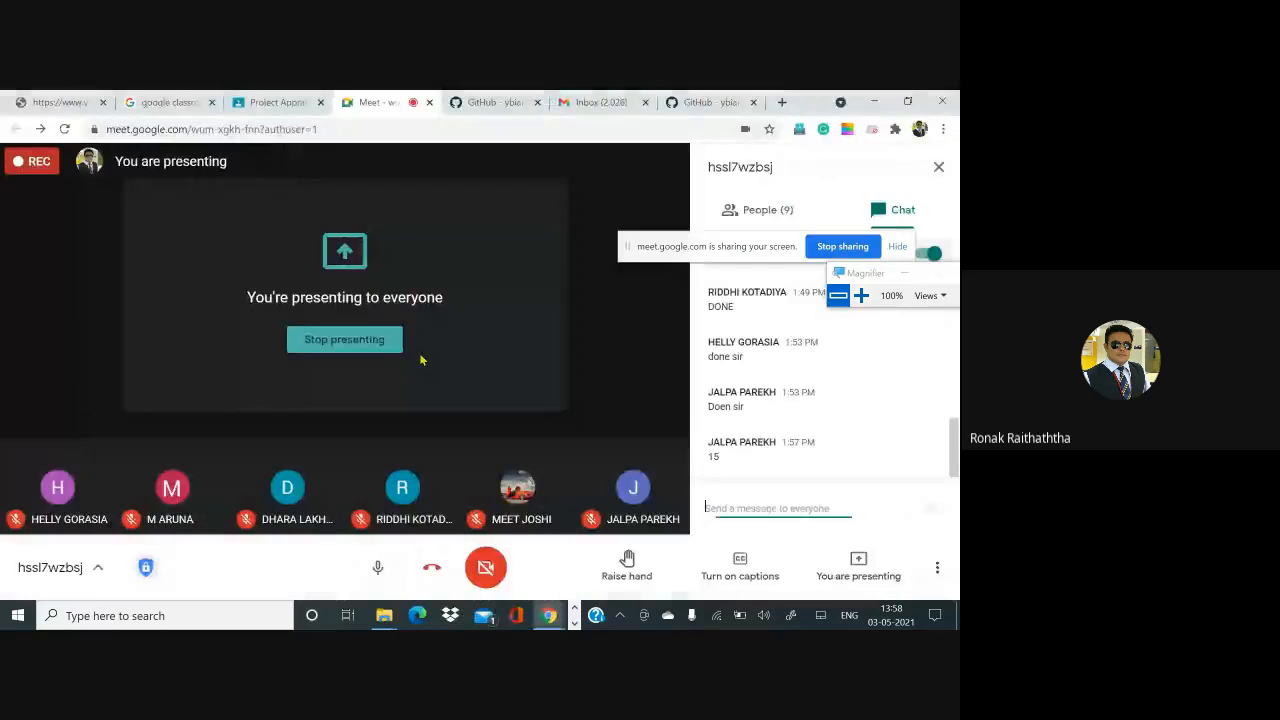
key("alt+Tab")
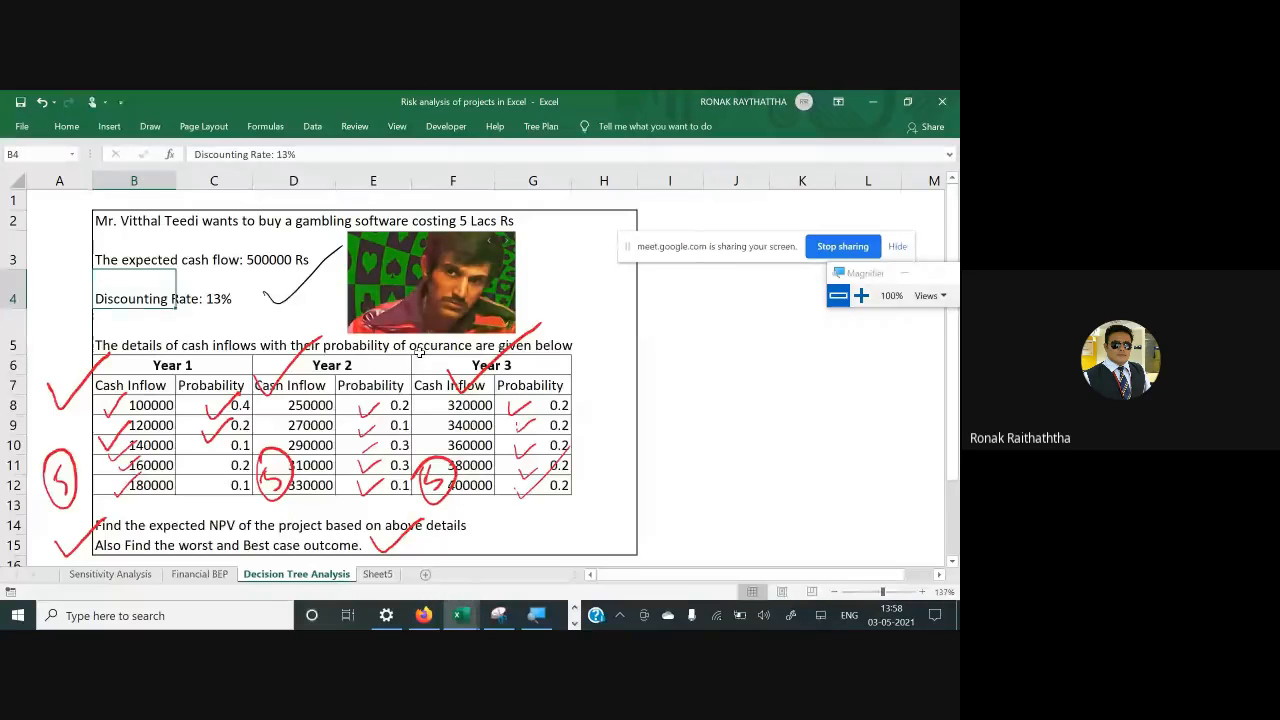
key("alt+Tab")
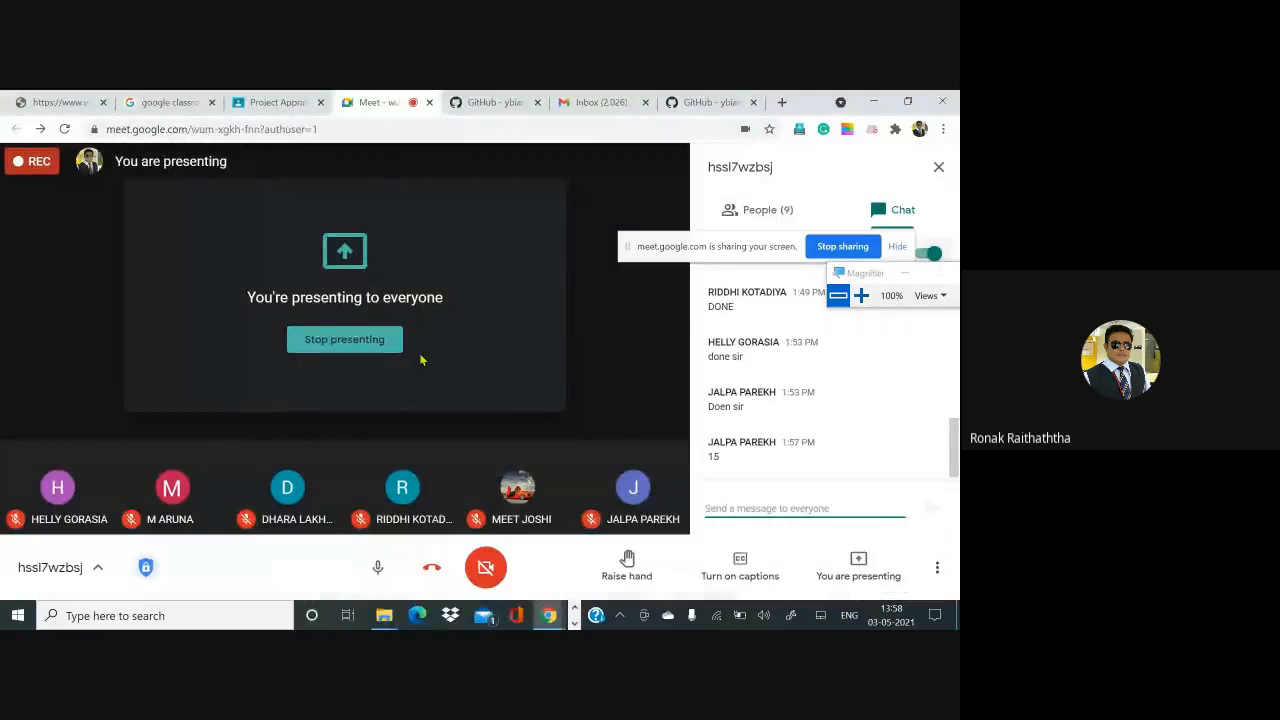
key("alt+Tab")
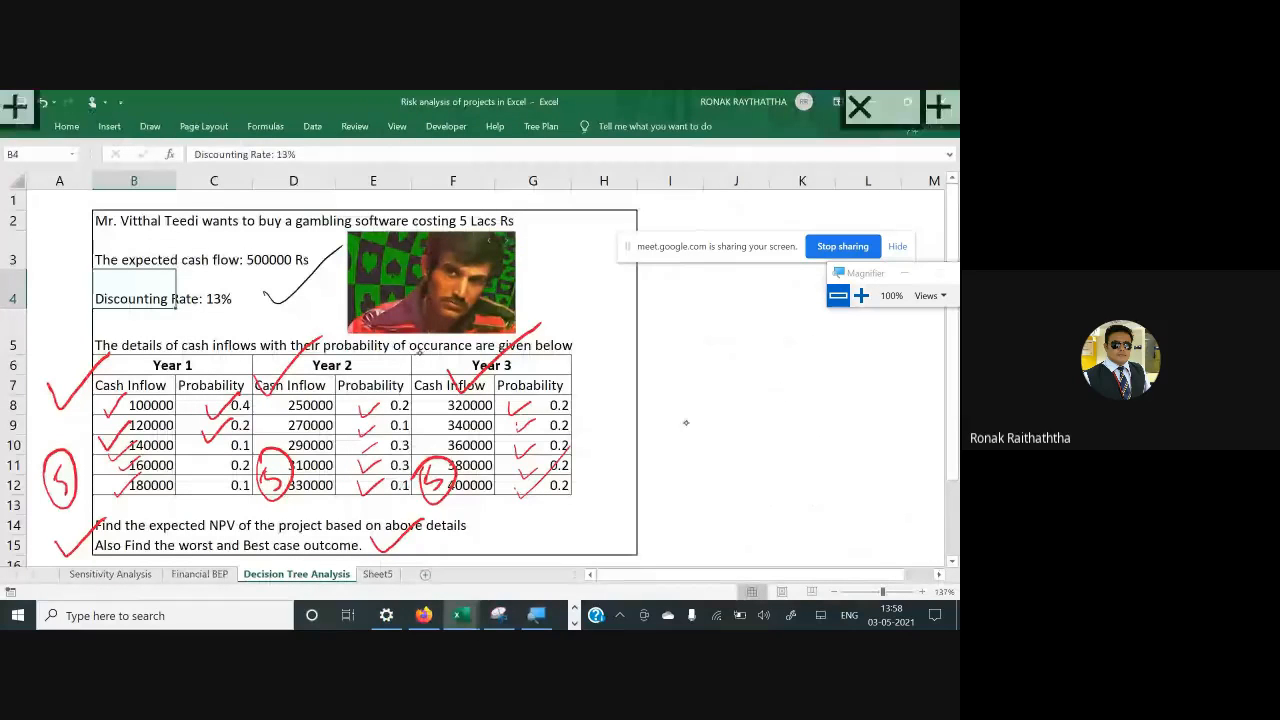
Write 5 × 5 × 5 in red ink beside the cash inflow table, frame it and underline the last 5
mouse_move(684, 442)
left_mouse_down()
mouse_move(683, 462)
mouse_move(695, 434)
left_mouse_up()
mouse_move(699, 437)
left_mouse_down()
mouse_move(720, 445)
mouse_move(709, 450)
left_mouse_up()
left_click_drag(732, 426, 736, 440)
mouse_move(734, 418)
left_mouse_down()
mouse_move(752, 411)
mouse_move(780, 428)
left_mouse_up()
mouse_move(778, 410)
left_mouse_down()
mouse_move(764, 430)
mouse_move(796, 422)
left_mouse_up()
left_click_drag(792, 408, 808, 394)
left_click_drag(666, 446, 668, 480)
mouse_move(705, 424)
left_mouse_down()
mouse_move(815, 375)
mouse_move(830, 420)
left_mouse_up()
left_click_drag(676, 484, 833, 421)
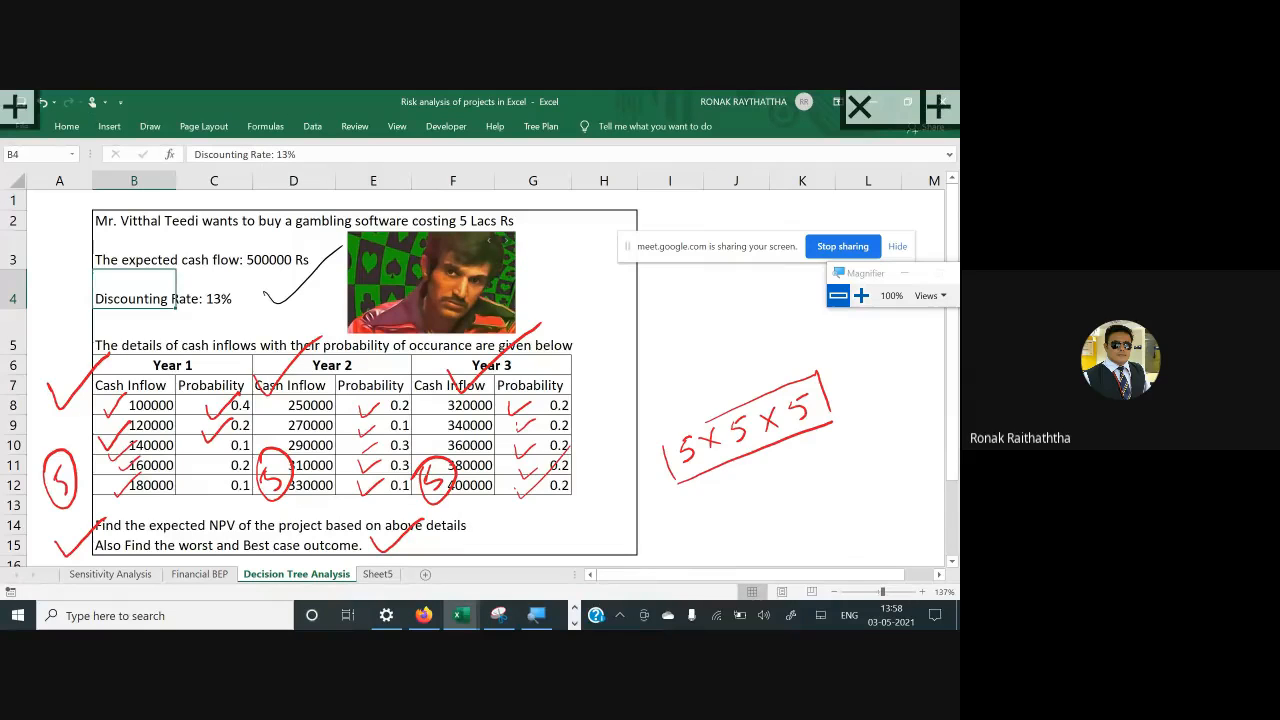
left_click_drag(660, 446, 732, 404)
left_click_drag(802, 424, 818, 422)
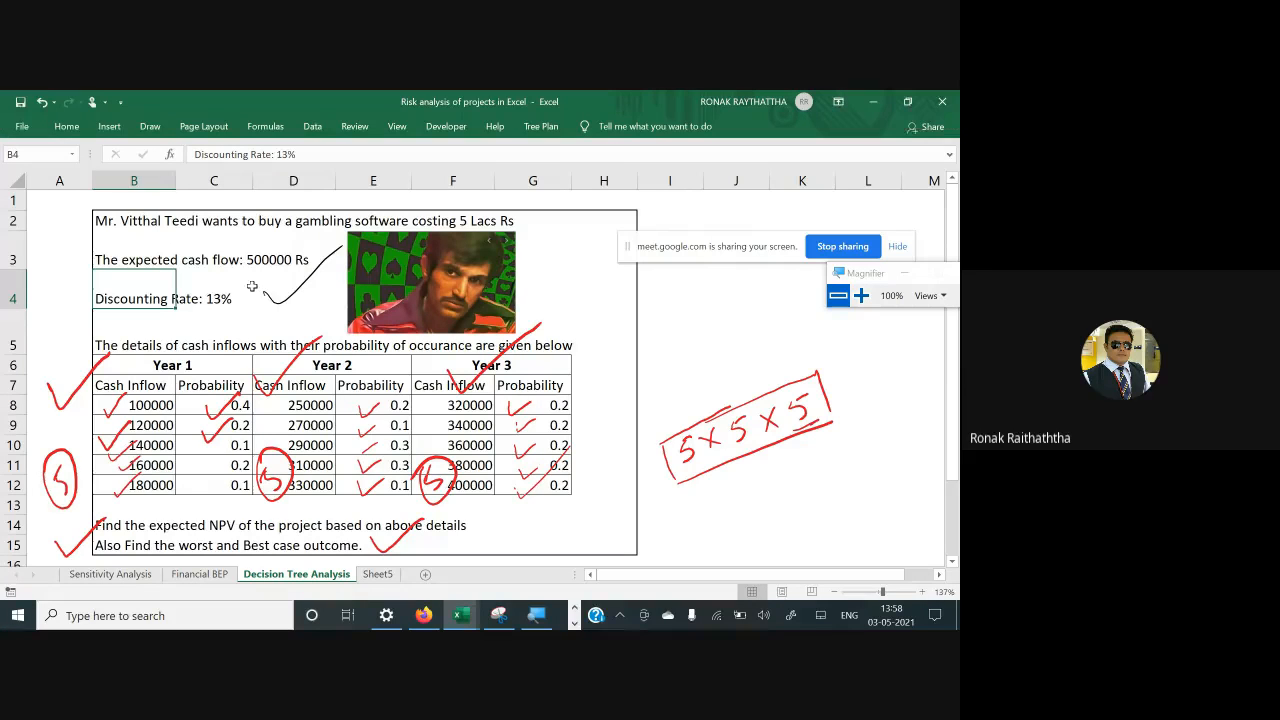
Start a number series below the problem with 1 in A18 and the formula =A18+1 in A19
scroll(252, 287, "down", 2)
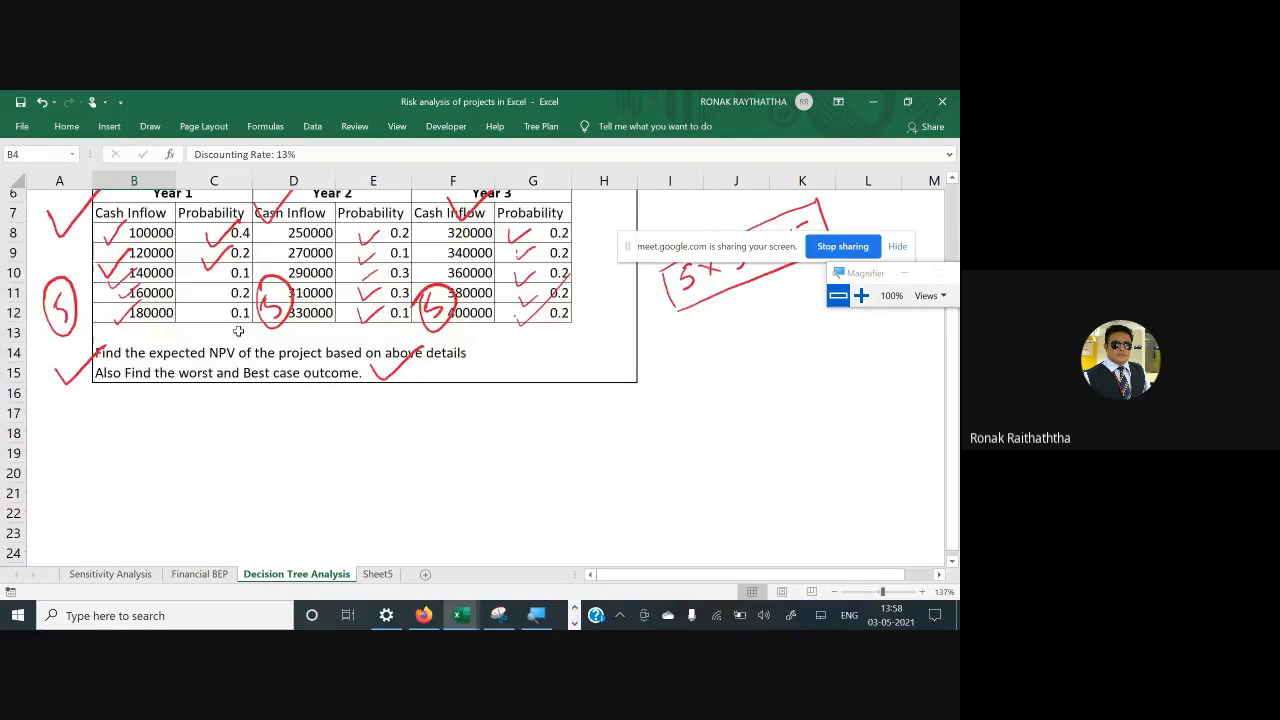
scroll(238, 331, "down", 3)
left_click(62, 291)
type("1")
key("Return")
type("=")
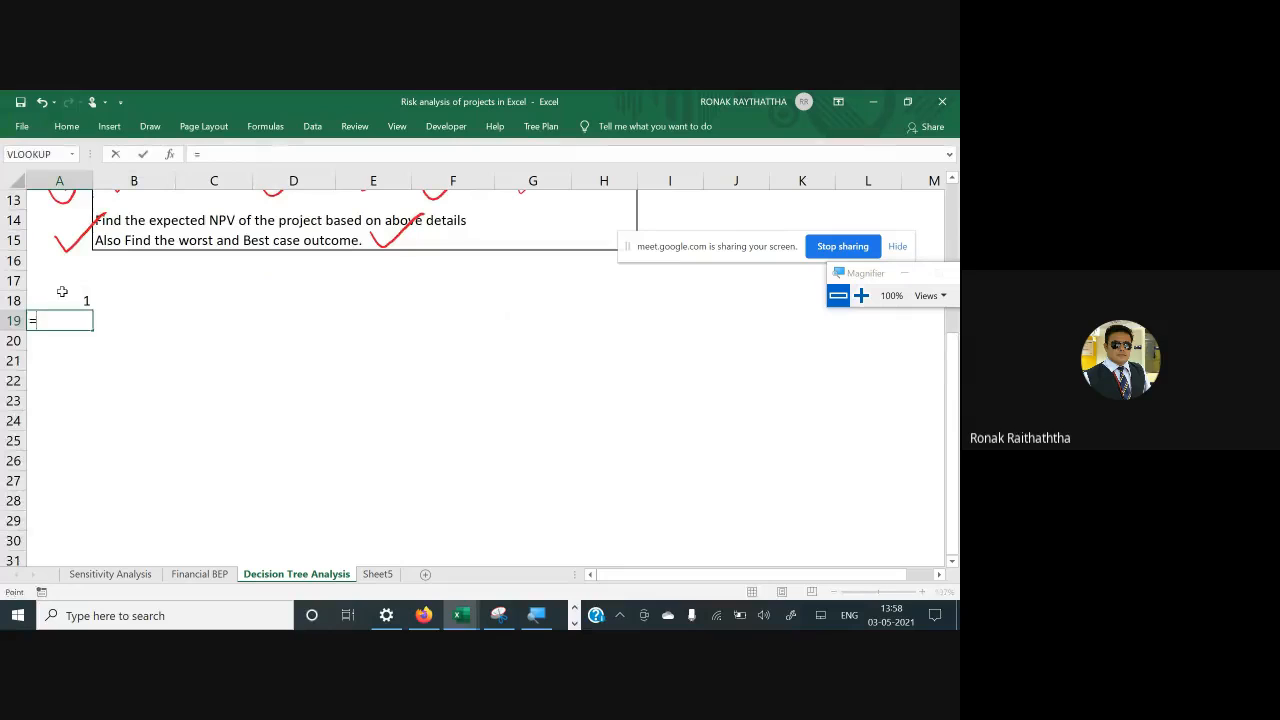
left_click(62, 291)
type("+1")
key("Return")
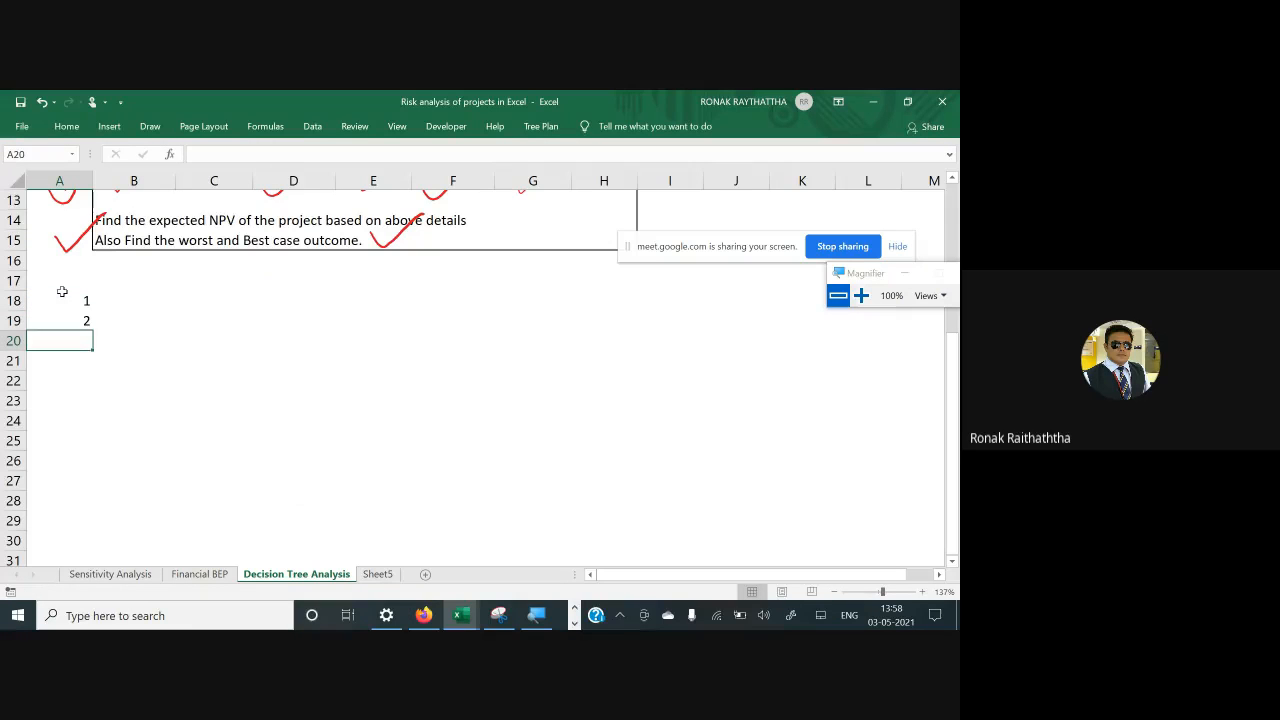
key("Up")
key("F2")
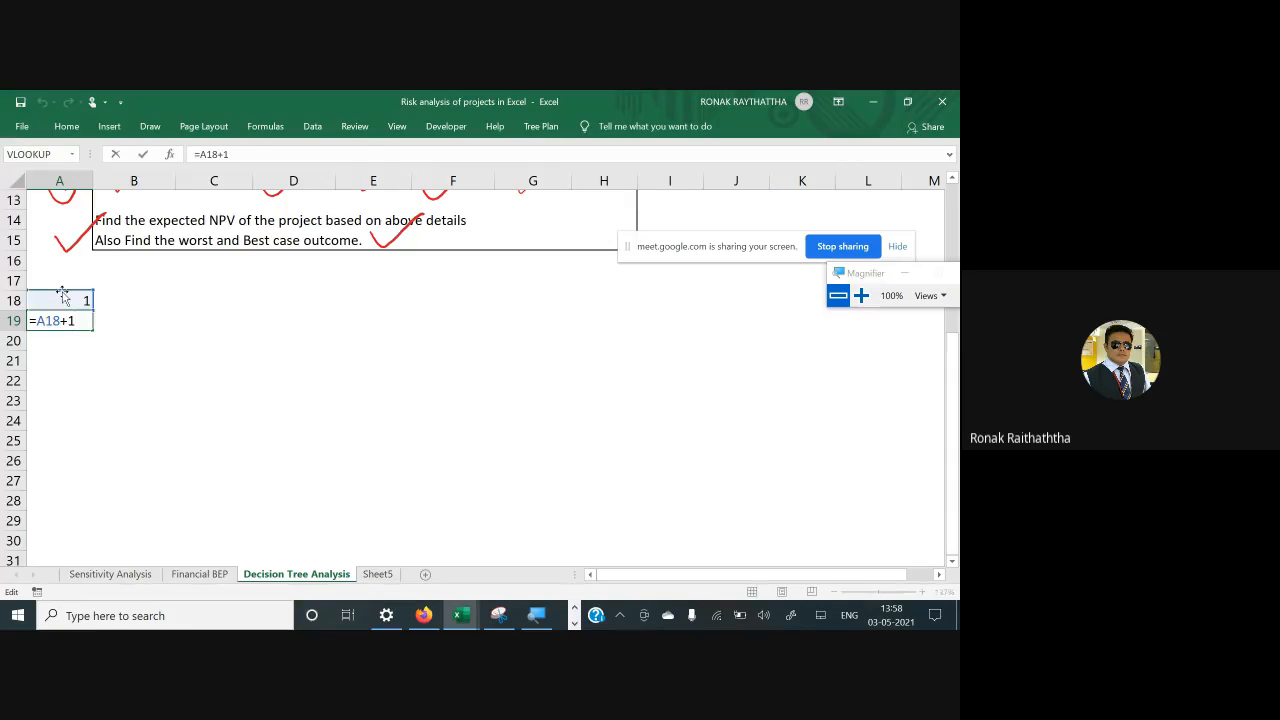
key("Escape")
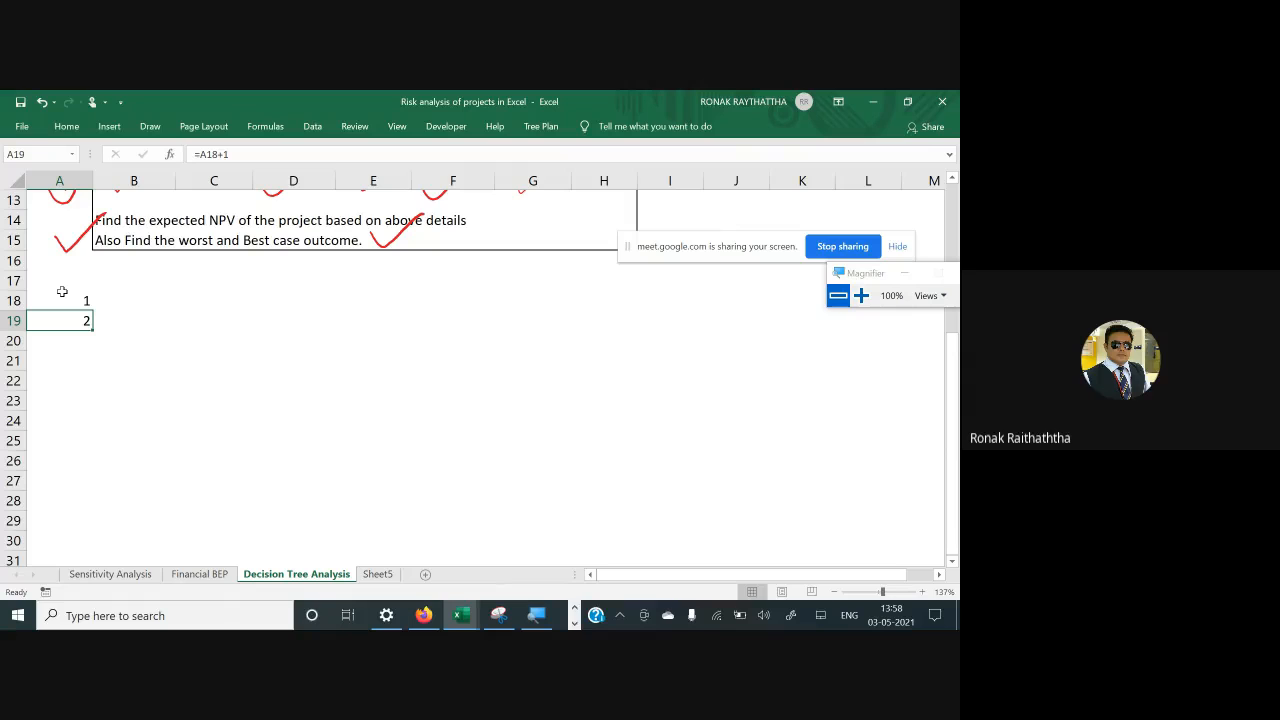
Copy the A19 formula down through A127 and go to the last number of the series
key("ctrl+c")
key("Down")
key("shift+Down")
key("shift+Down")
key("shift+Down")
key("shift+Down")
key("shift+Down")
key("shift+Down")
key("shift+Down")
key("shift+Down")
key("shift+Down")
key("shift+Down")
key("shift+Down")
key("shift+Down")
key("shift+Down")
key("shift+Down")
key("shift+Down")
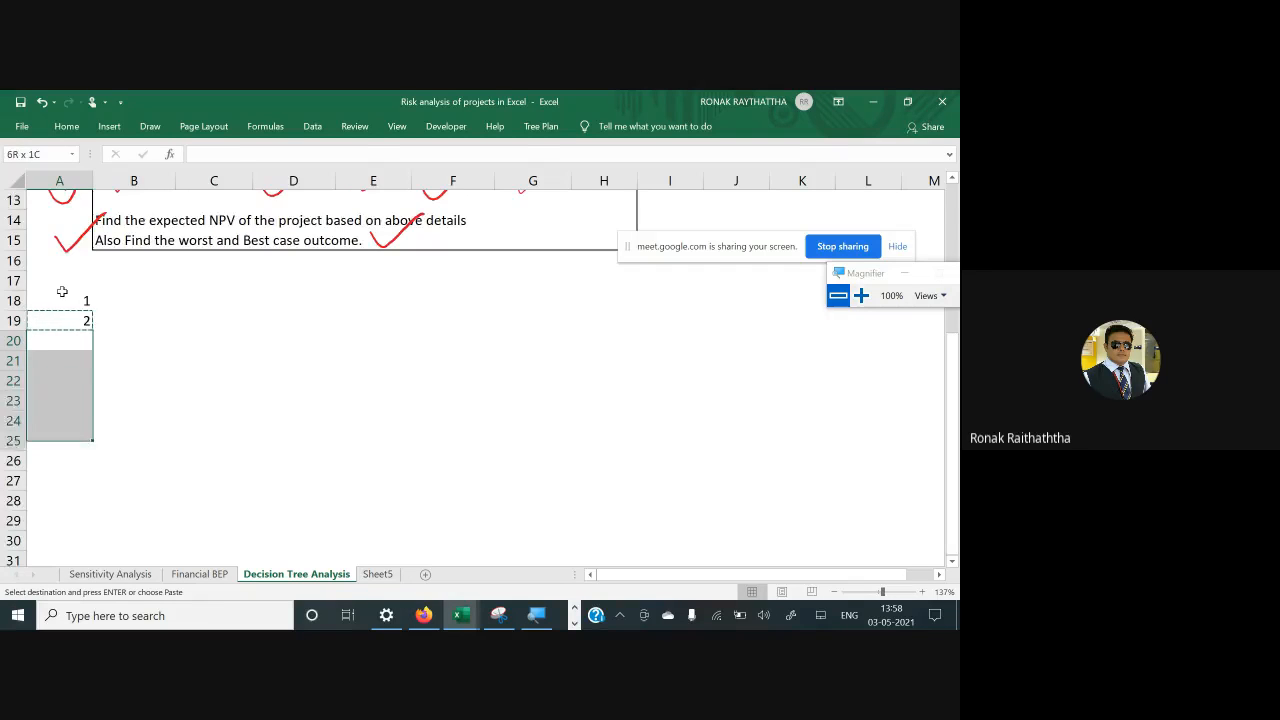
key("shift+Down")
key("shift+Down")
key("shift+Down")
key("shift+Down")
key("shift+Down")
key("shift+Down")
key("shift+Down")
key("shift+Down")
key("shift+Down")
key("shift+Down")
key("shift+Down")
key("shift+Down")
key("shift+Down")
key("shift+Down")
key("shift+Down")
key("shift+Down")
key("shift+Down")
key("shift+Down")
key("shift+Down")
key("shift+Down")
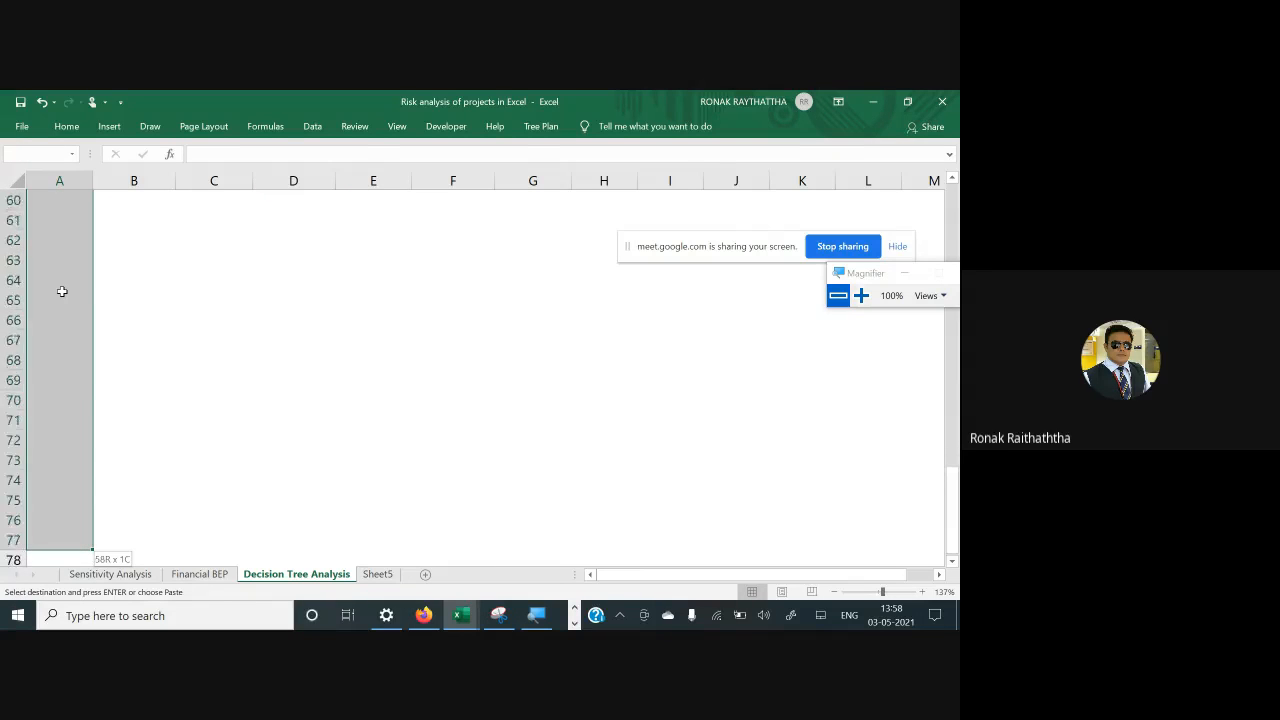
key("shift+Down")
key("shift+Down")
key("shift+Down")
key("shift+Down")
key("shift+Down")
key("shift+Down")
key("shift+Down")
key("shift+Down")
key("shift+Down")
key("shift+Down")
key("shift+Down")
key("shift+Down")
key("shift+Down")
key("shift+Down")
key("shift+Down")
key("shift+Down")
key("shift+Down")
key("shift+Down")
key("shift+Down")
key("shift+Down")
key("Return")
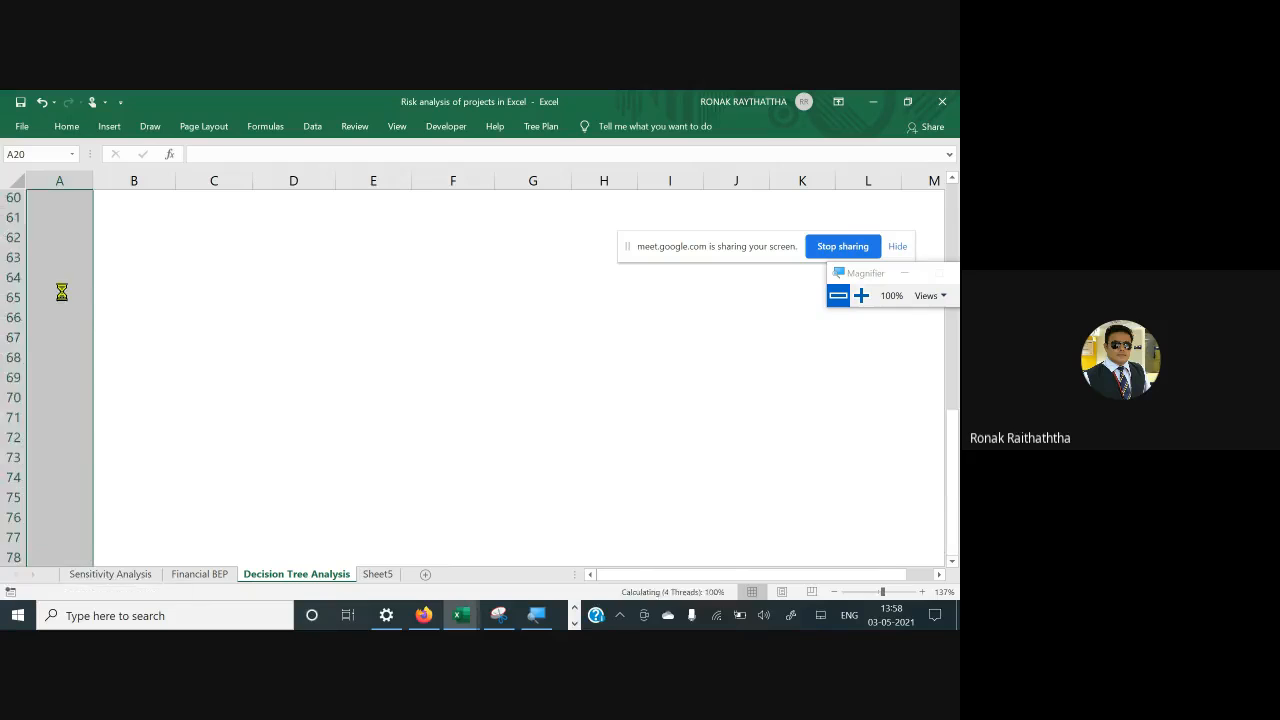
key("ctrl+Down")
key("Down")
key("Up")
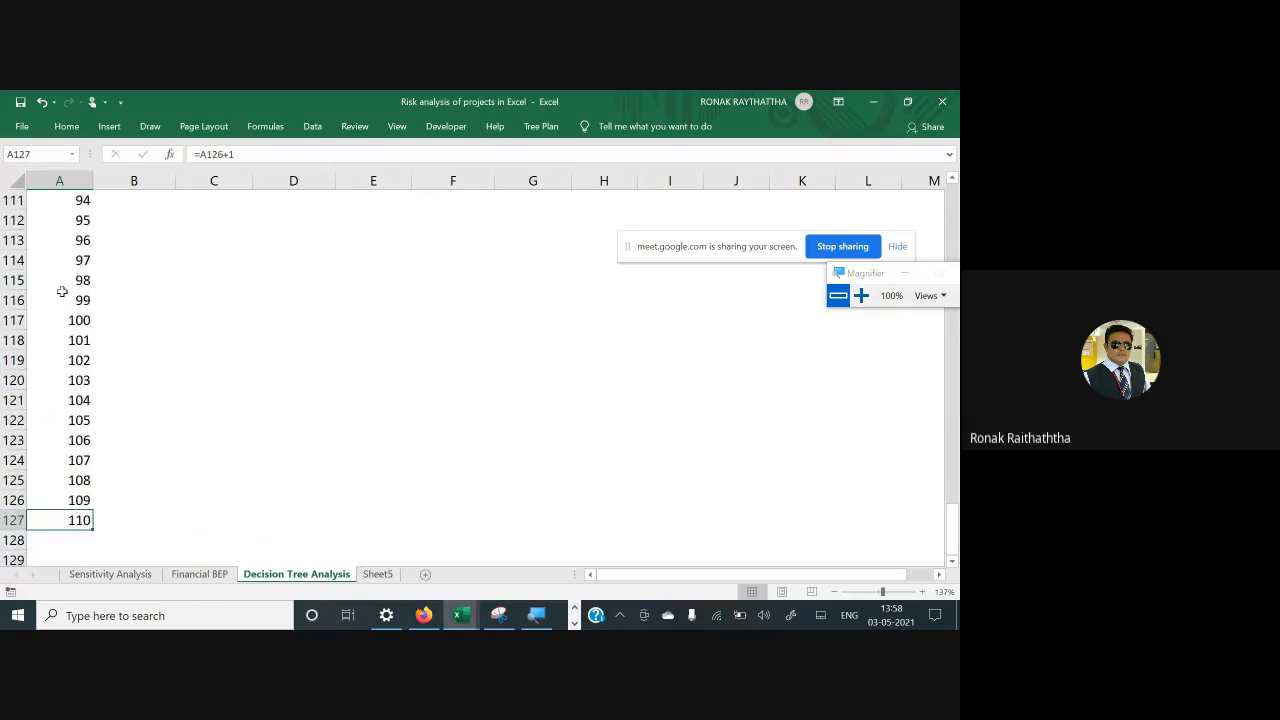
Continue the number series by copying the A127 formula into A128:A135
key("ctrl+c")
key("Down")
key("shift+Down")
key("shift+Down")
key("shift+Down")
key("shift+Down")
key("shift+Down")
key("shift+Down")
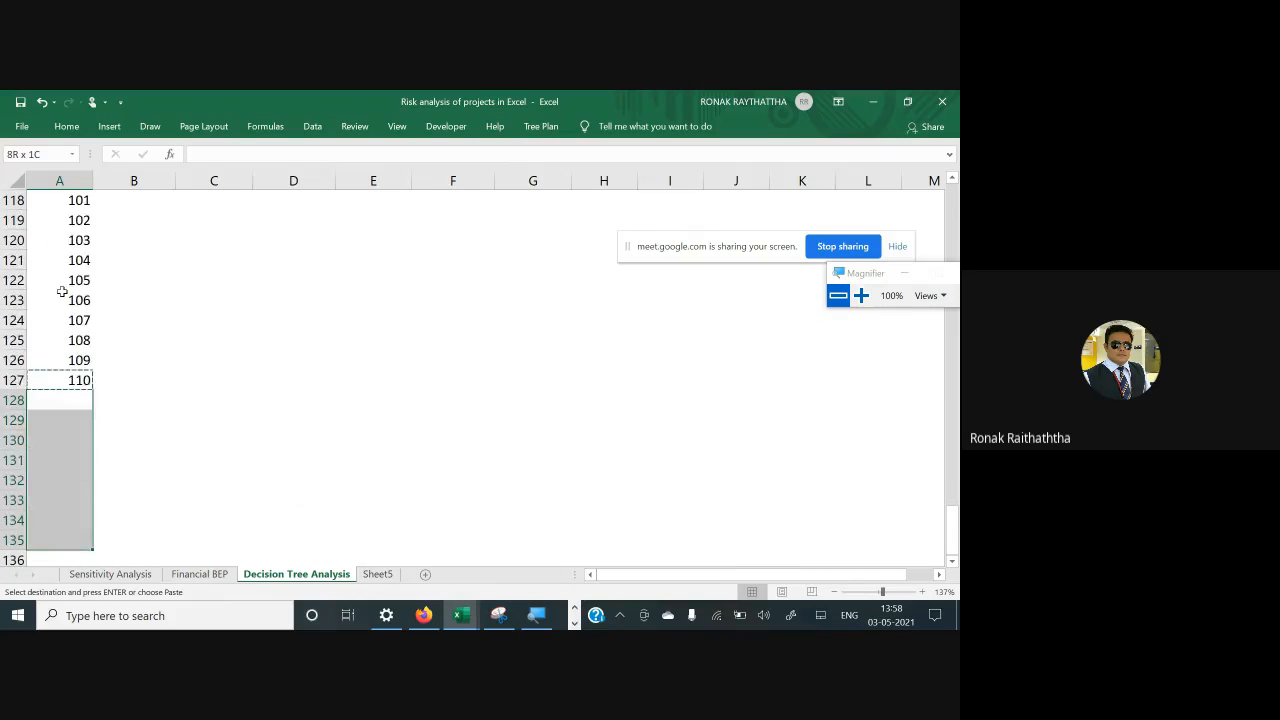
key("Return")
Copy the formula in A135, the last cell of the series, into A136:A144
key("Down")
key("Down")
key("Down")
key("Down")
key("Down")
key("Down")
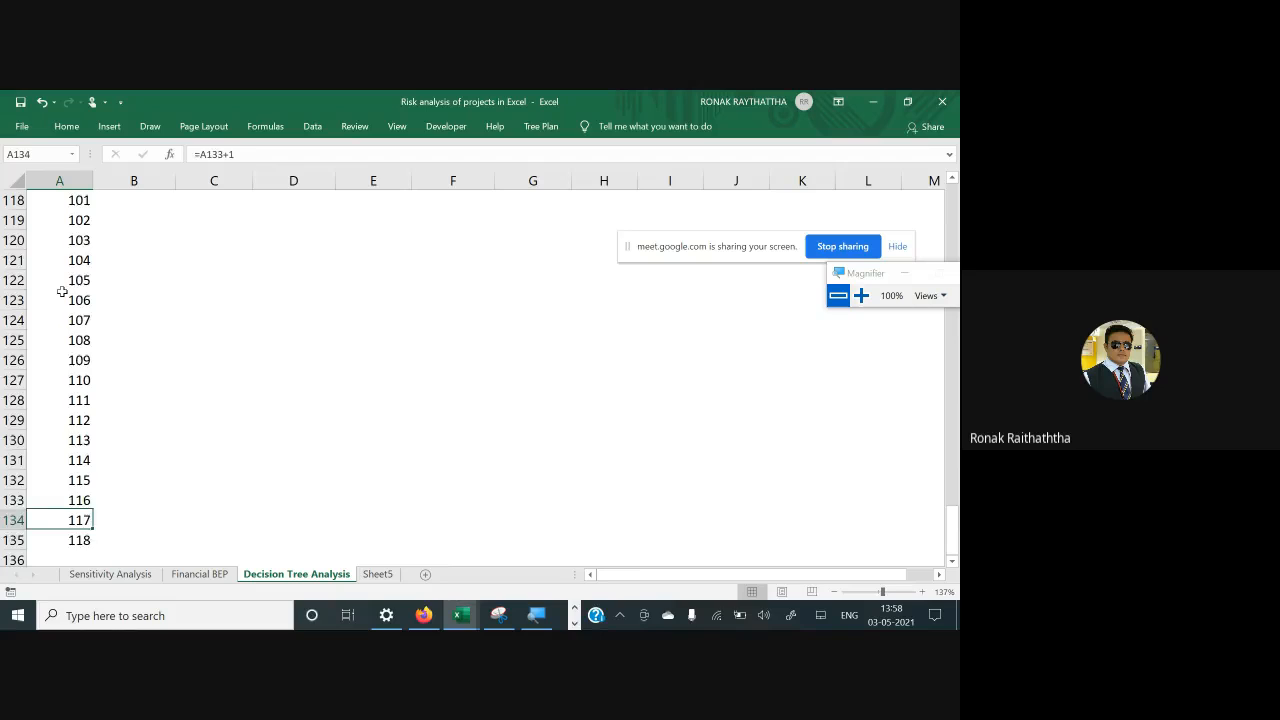
key("Down")
key("Down")
key("Up")
key("ctrl+c")
key("Down")
key("shift+Down")
key("shift+Down")
key("shift+Down")
key("shift+Down")
key("shift+Down")
key("shift+Down")
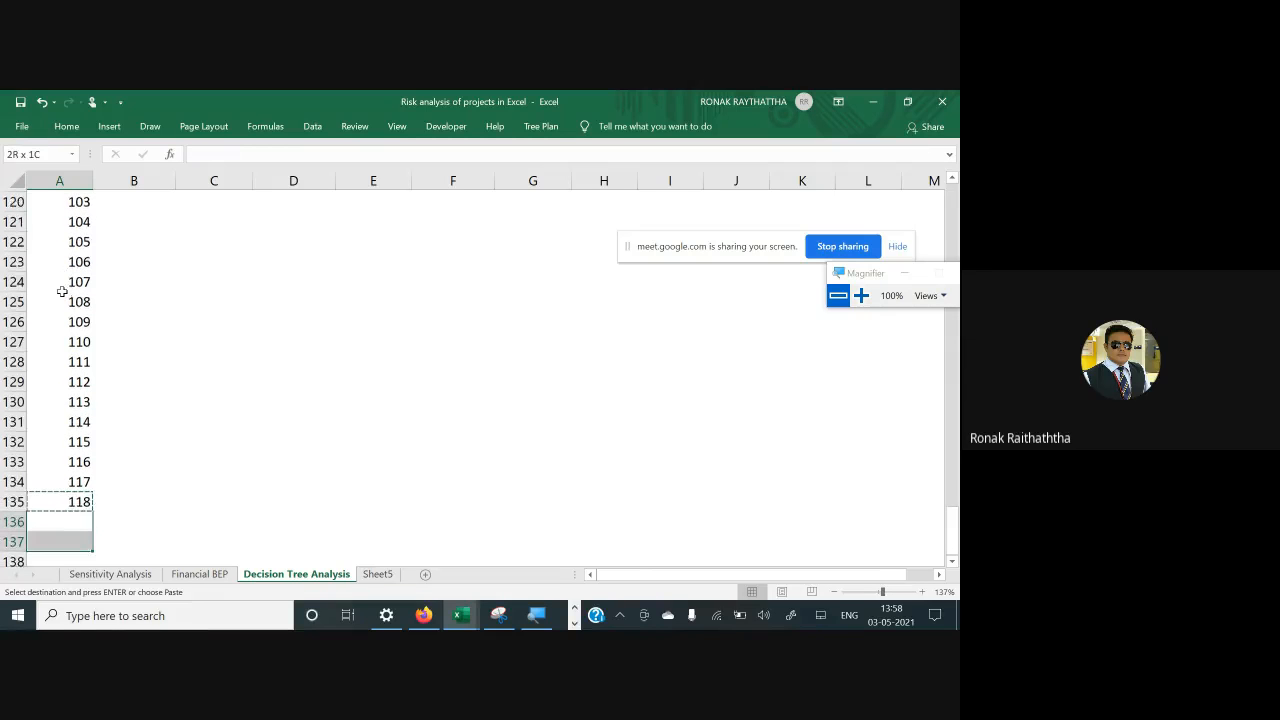
key("shift+Down")
key("shift+Down")
key("ctrl+v")
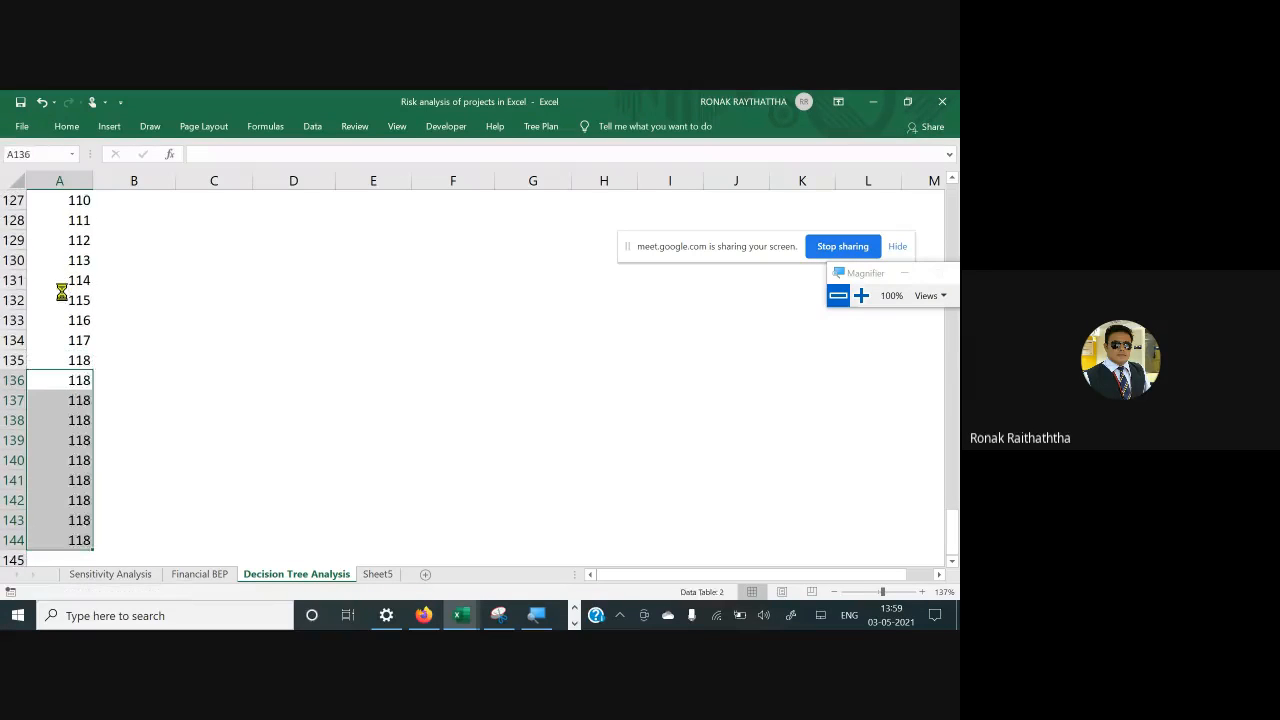
Delete the surplus numbers 126 and 127 in A143:A144 so the series ends at 125
key("Down")
key("Down")
key("Down")
key("Down")
key("Down")
key("Down")
key("Down")
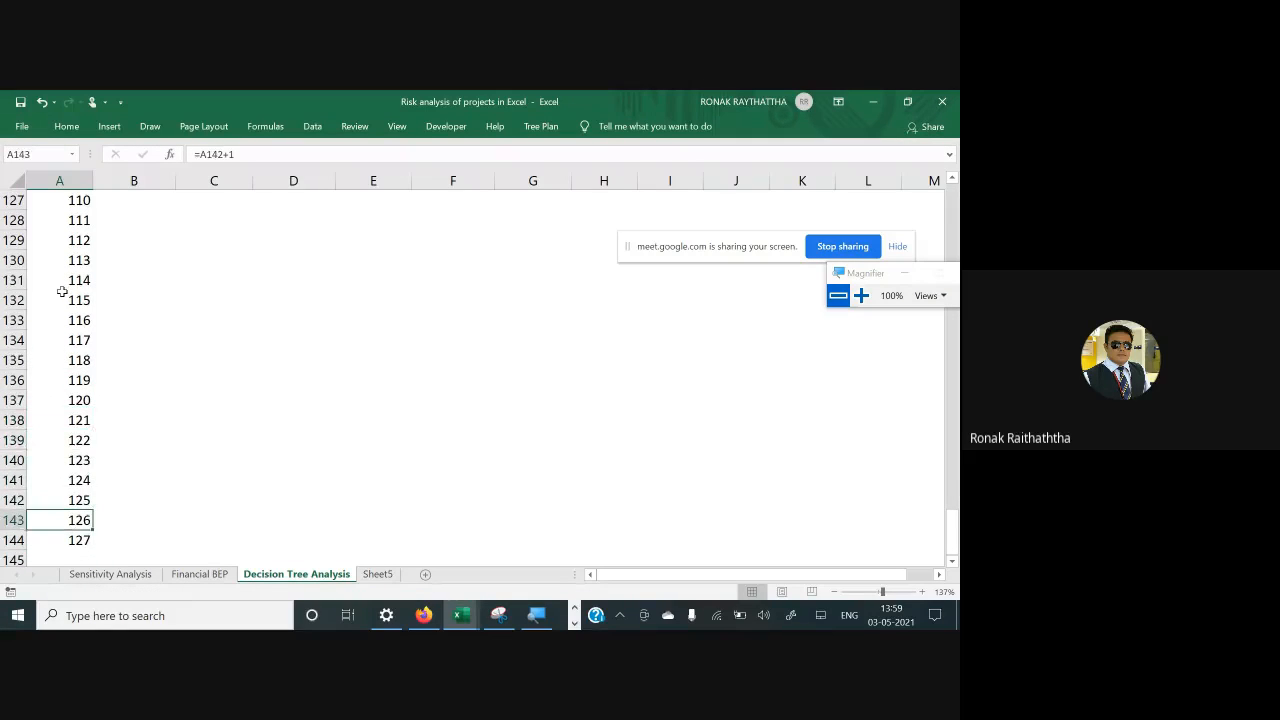
key("shift+Down")
key("Delete")
key("Up")
Return to the top of the sheet and review the problem's cash inflow table, down to the first Year 1 inflow in B8
key("ctrl+Up")
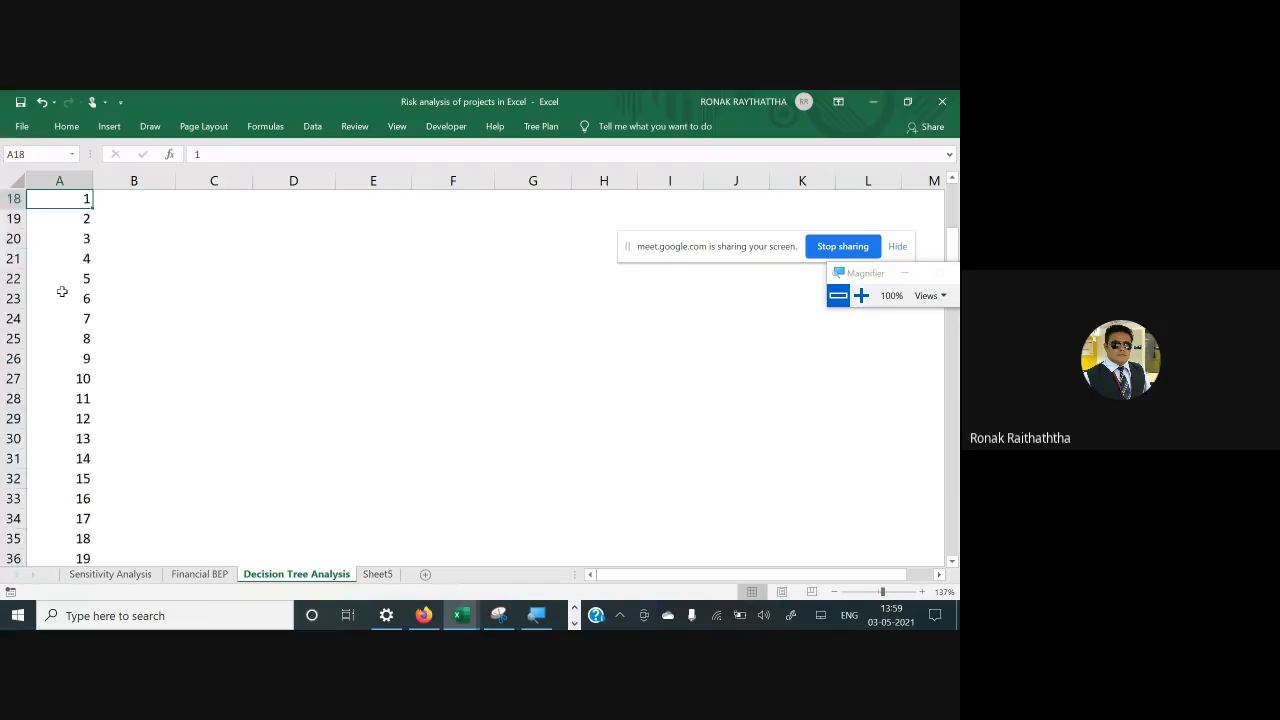
key("Up")
key("Up")
key("Up")
key("Up")
key("Up")
key("Up")
key("Up")
key("Up")
key("Up")
key("Up")
key("Up")
key("Up")
key("Up")
key("Up")
key("Up")
key("Up")
key("Up")
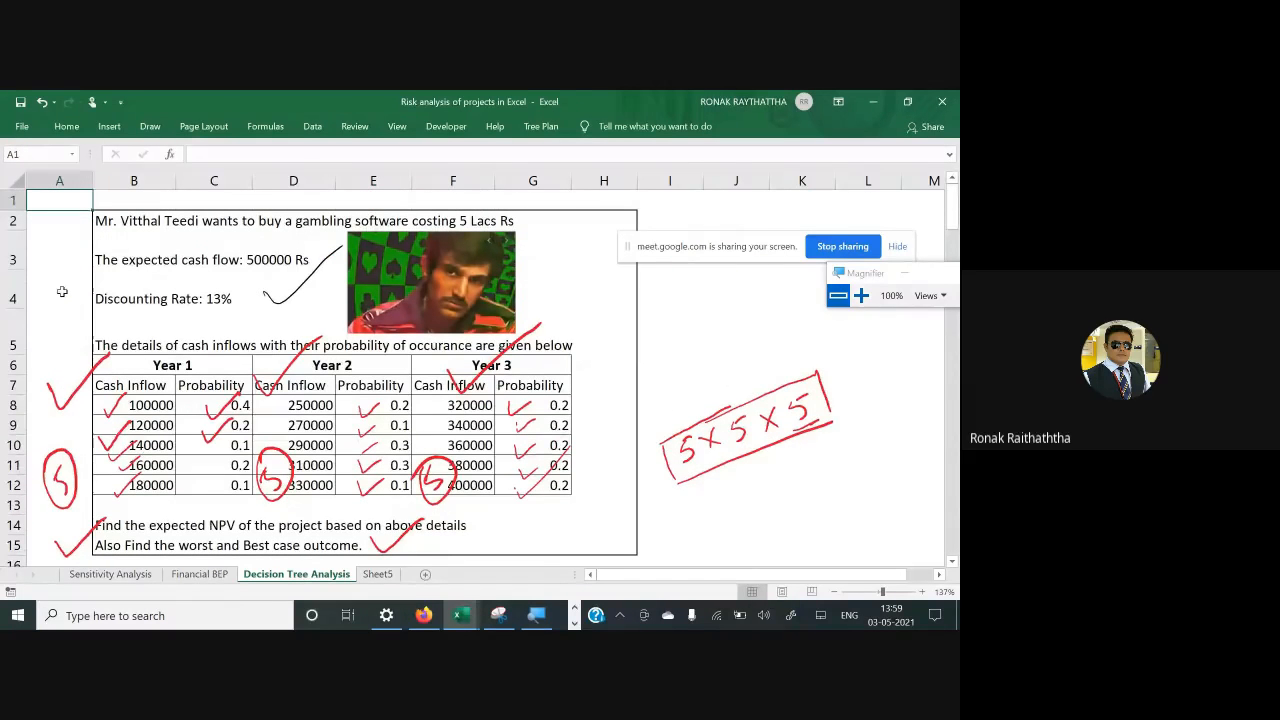
key("Down")
key("Down")
key("Down")
key("Down")
key("Down")
key("Down")
key("Down")
key("Down")
key("Down")
key("Down")
key("Down")
key("Right")
key("Up")
key("Up")
key("Up")
key("Up")
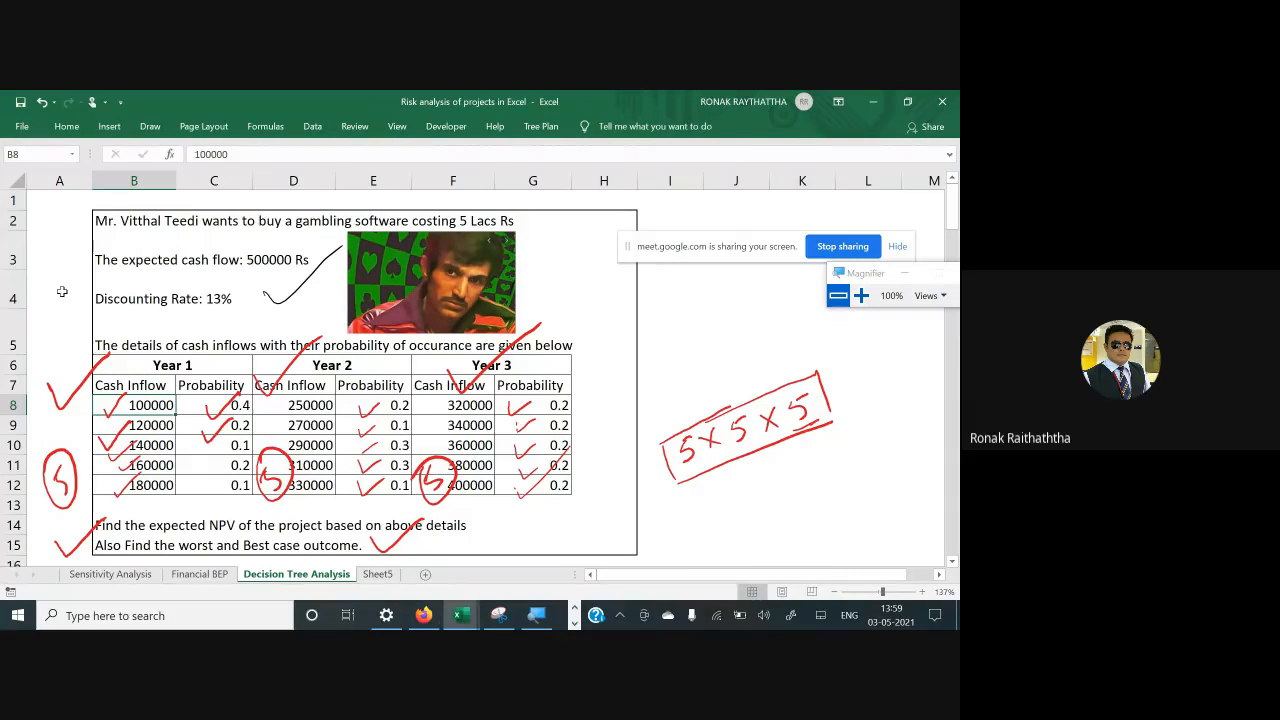
Enter the column headings Year I in B17, Year II in C17 and Year II in D17 above the number series
key("Down")
key("Down")
key("Down")
key("Down")
key("Down")
key("Down")
key("Down")
key("Down")
key("Down")
key("Down")
key("Down")
key("Down")
key("Down")
key("Down")
key("Down")
key("Down")
key("Down")
key("Down")
key("Down")
key("Down")
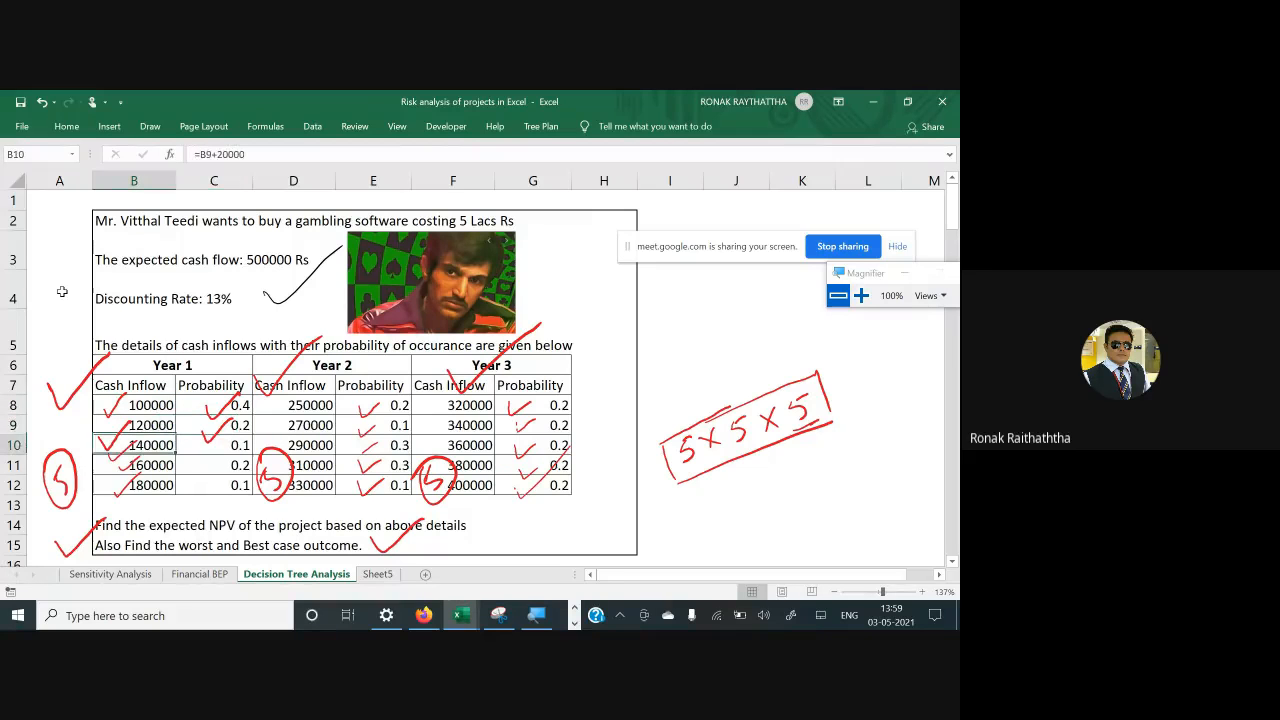
key("Up")
key("Up")
key("Up")
key("Up")
key("Up")
key("Up")
key("Up")
key("Up")
key("Up")
key("Up")
key("Up")
key("Up")
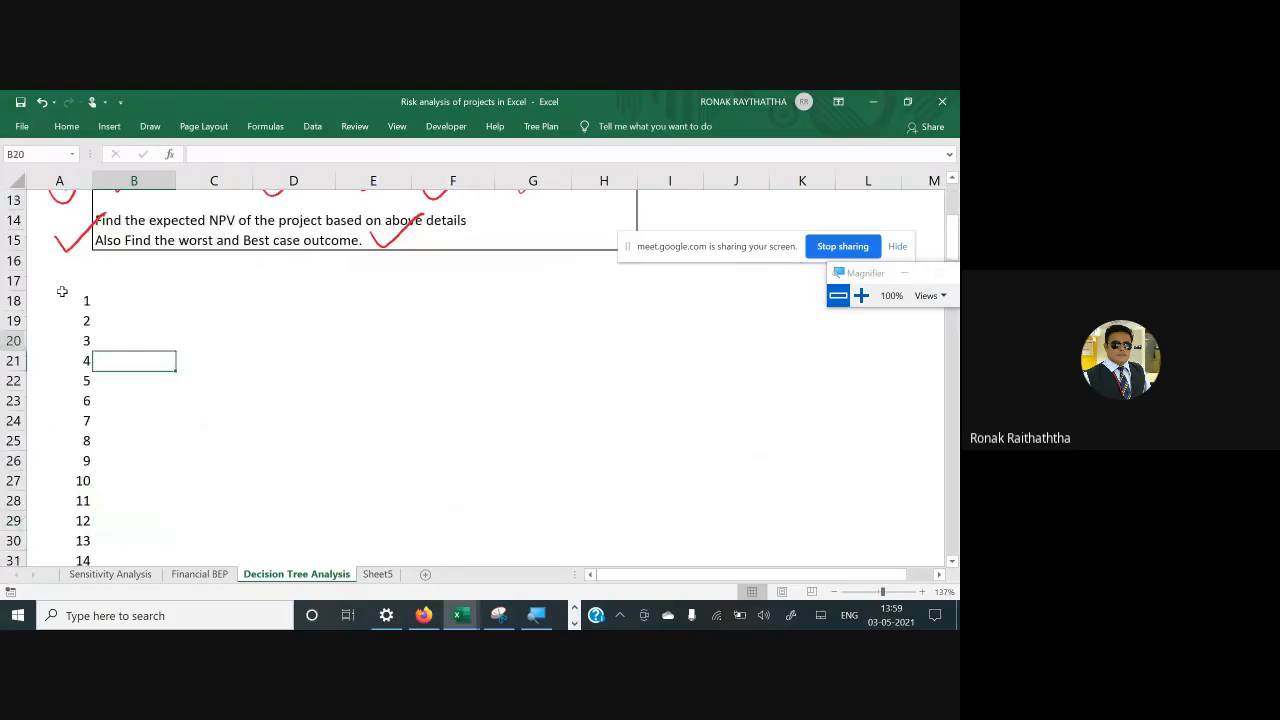
key("Down")
key("Up")
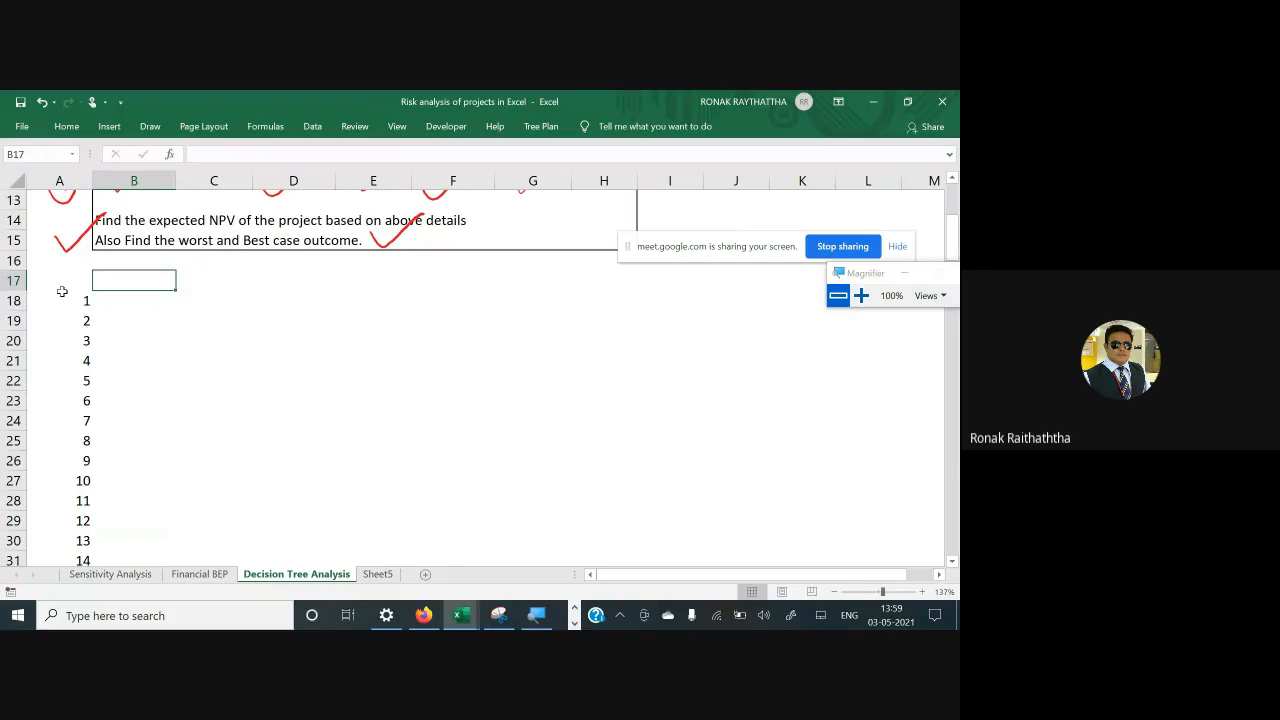
type("Yea")
key("BackSpace")
key("BackSpace")
key("BackSpace")
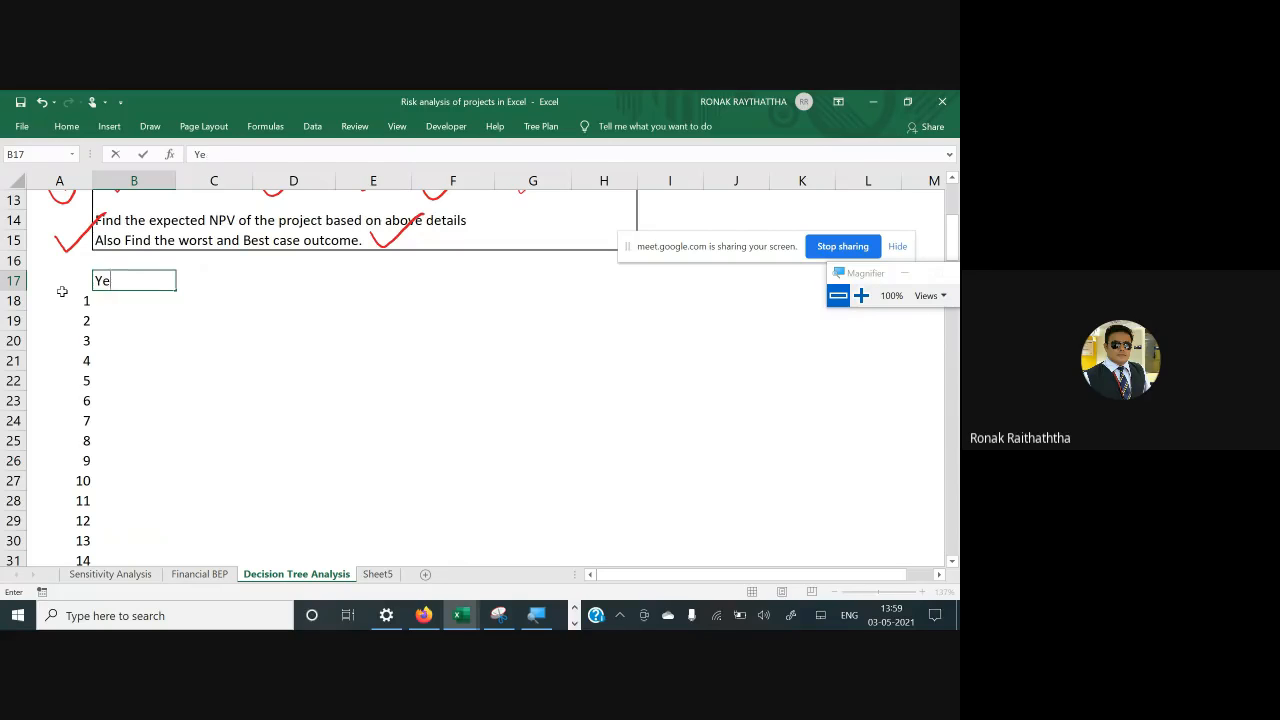
type("Year I")
key("Tab")
type("Yea")
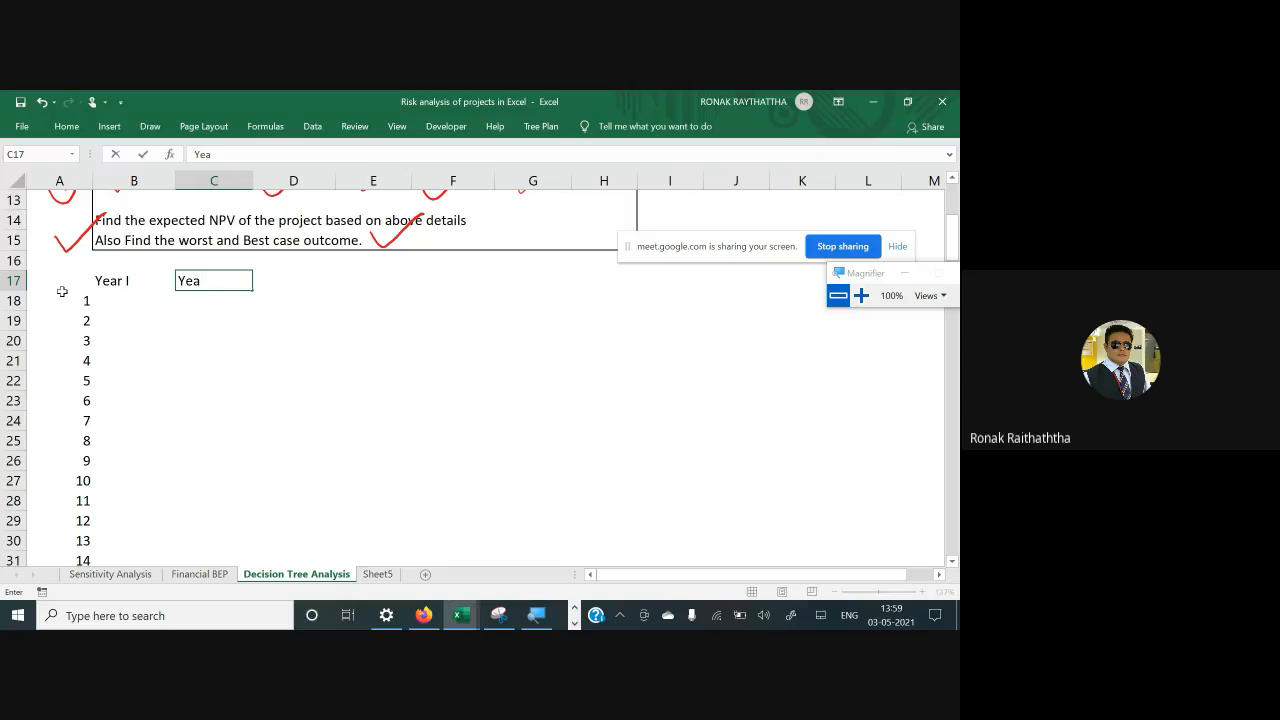
type("r II")
key("Tab")
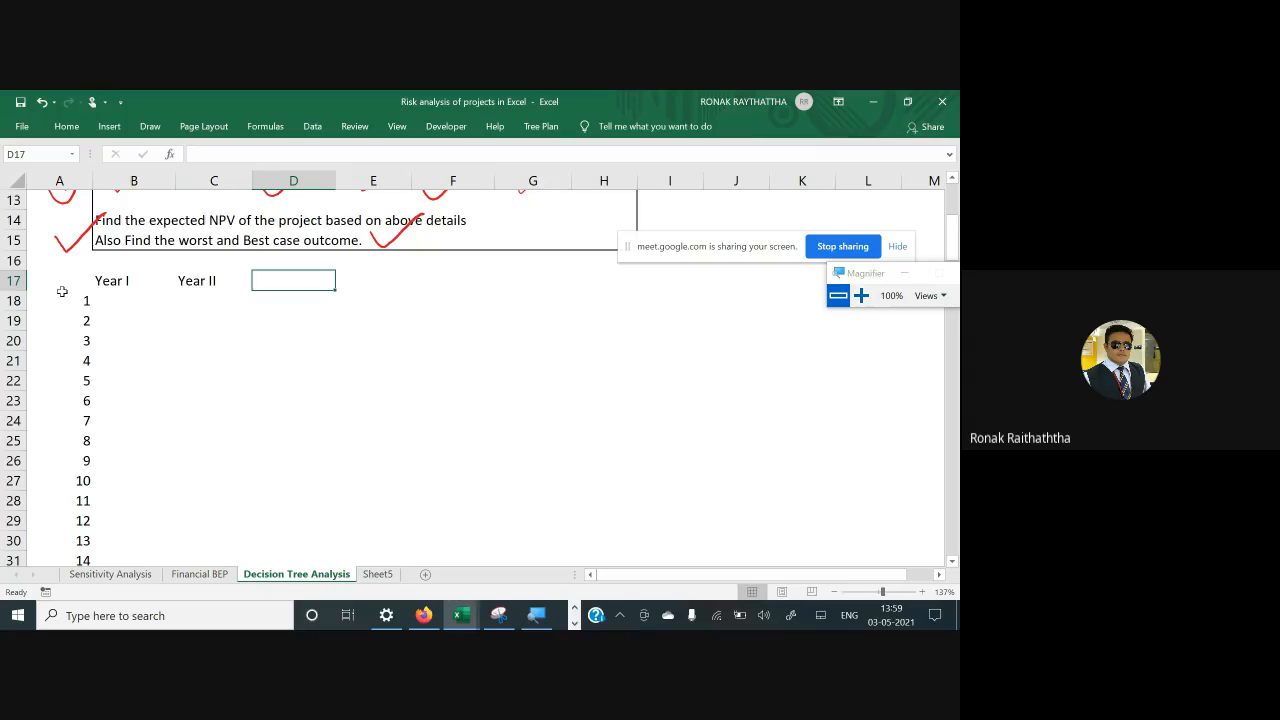
type("Ye")
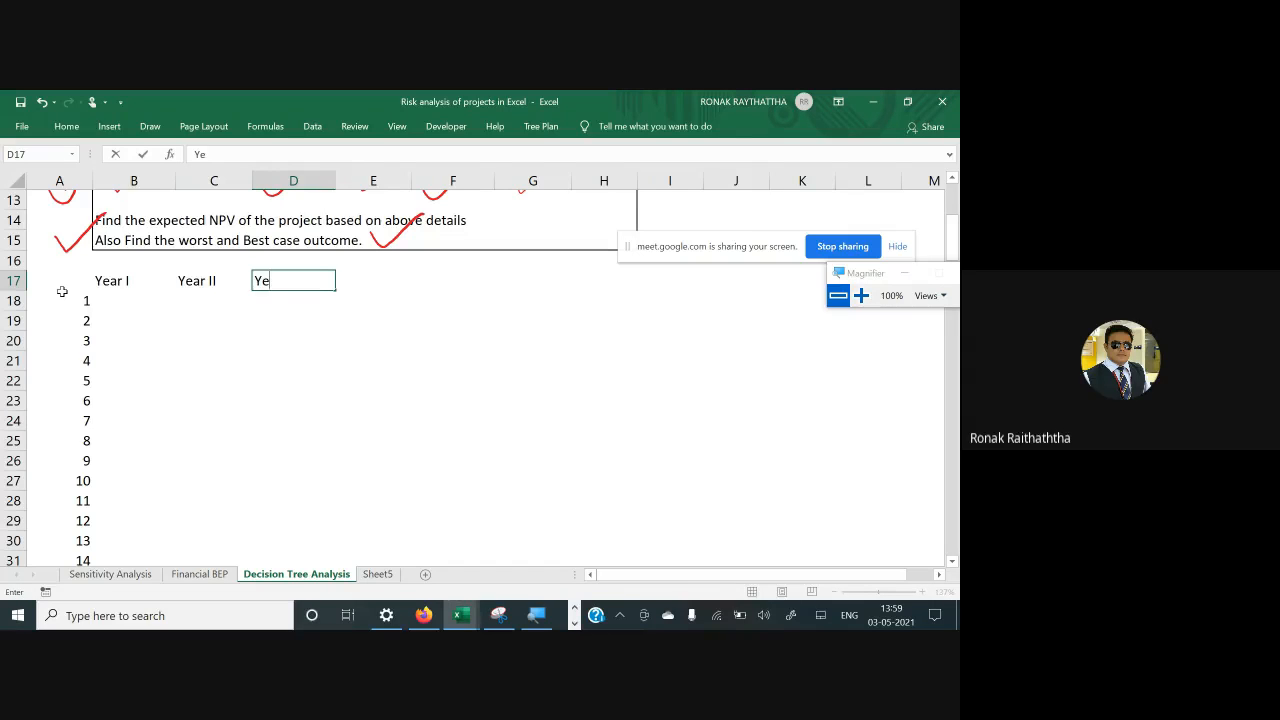
type("ar II")
Add the prefix CF to the three year headings in B17:D17
key("Left")
key("Left")
key("Left")
key("Right")
key("F2")
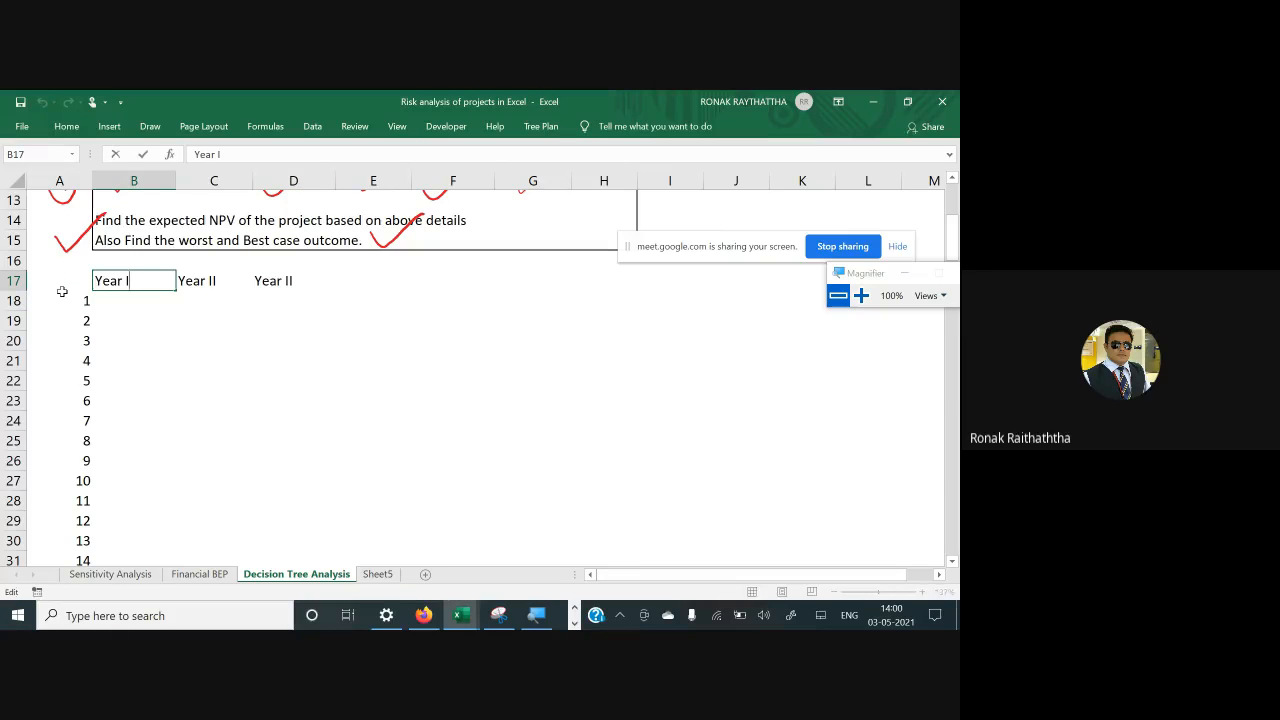
type("CF")
key("Tab")
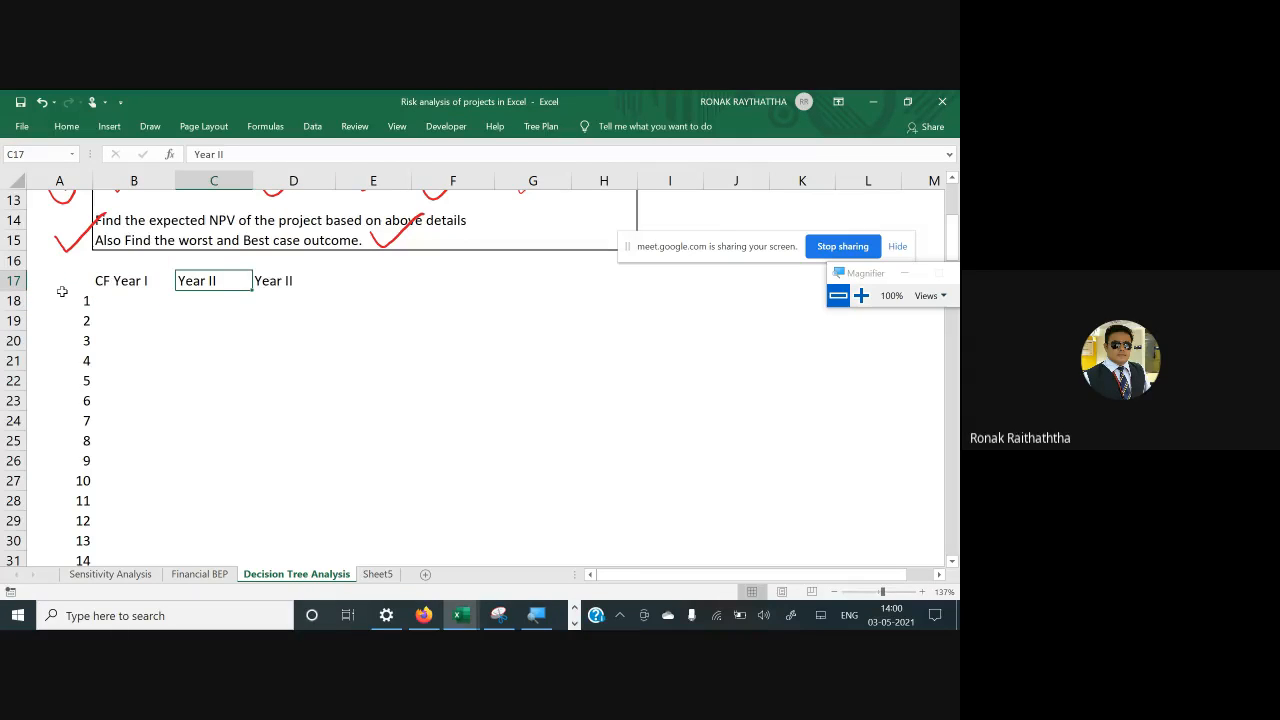
key("F2")
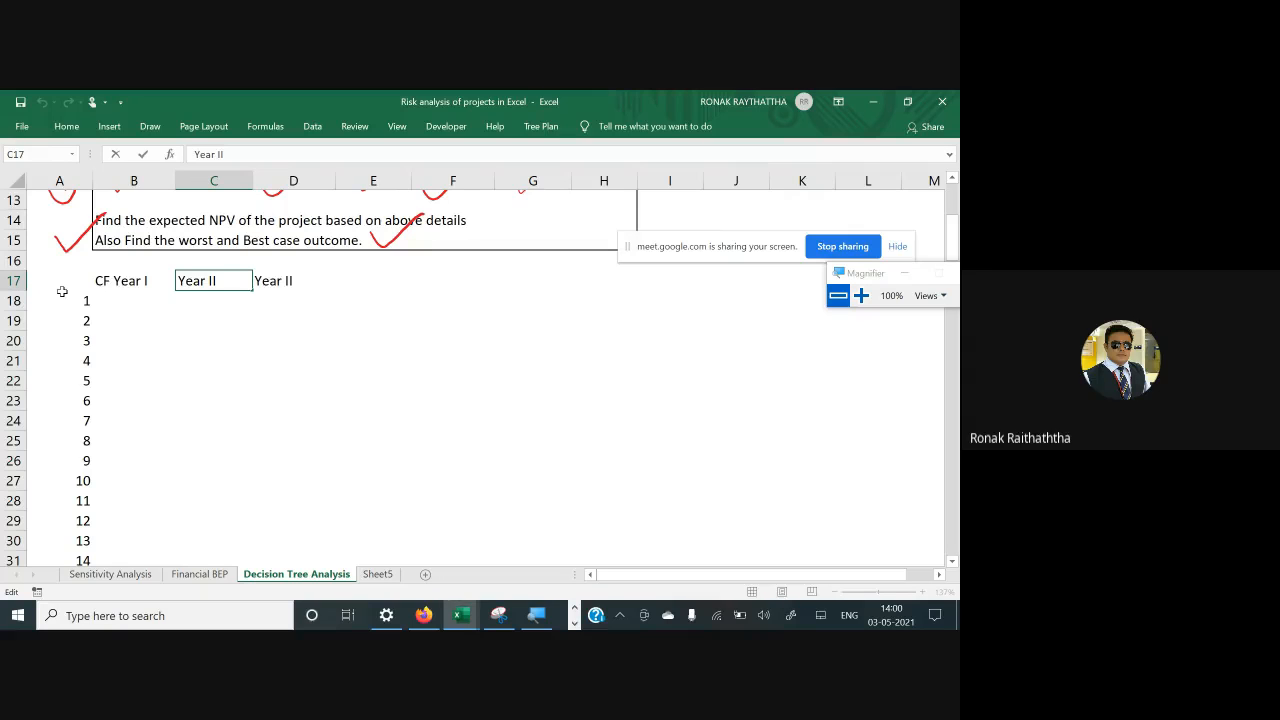
type("CF")
key("Return")
key("Up")
key("Right")
key("F2")
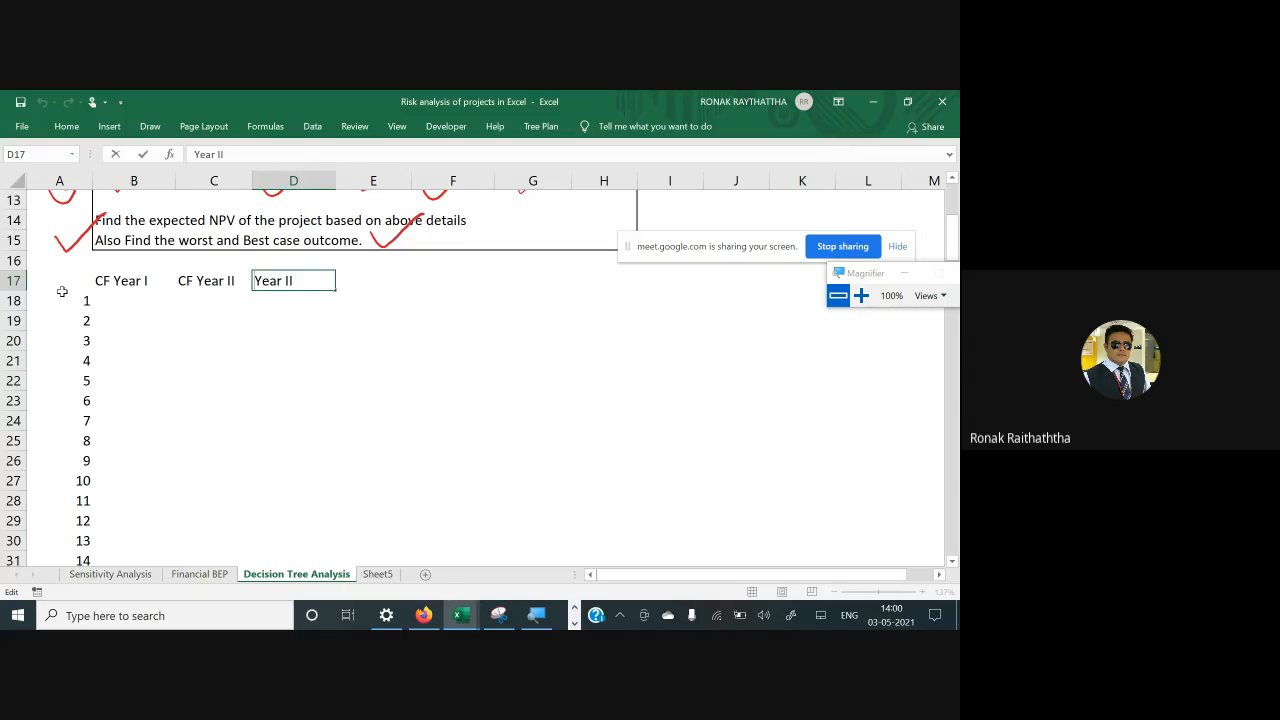
type("CF")
key("Return")
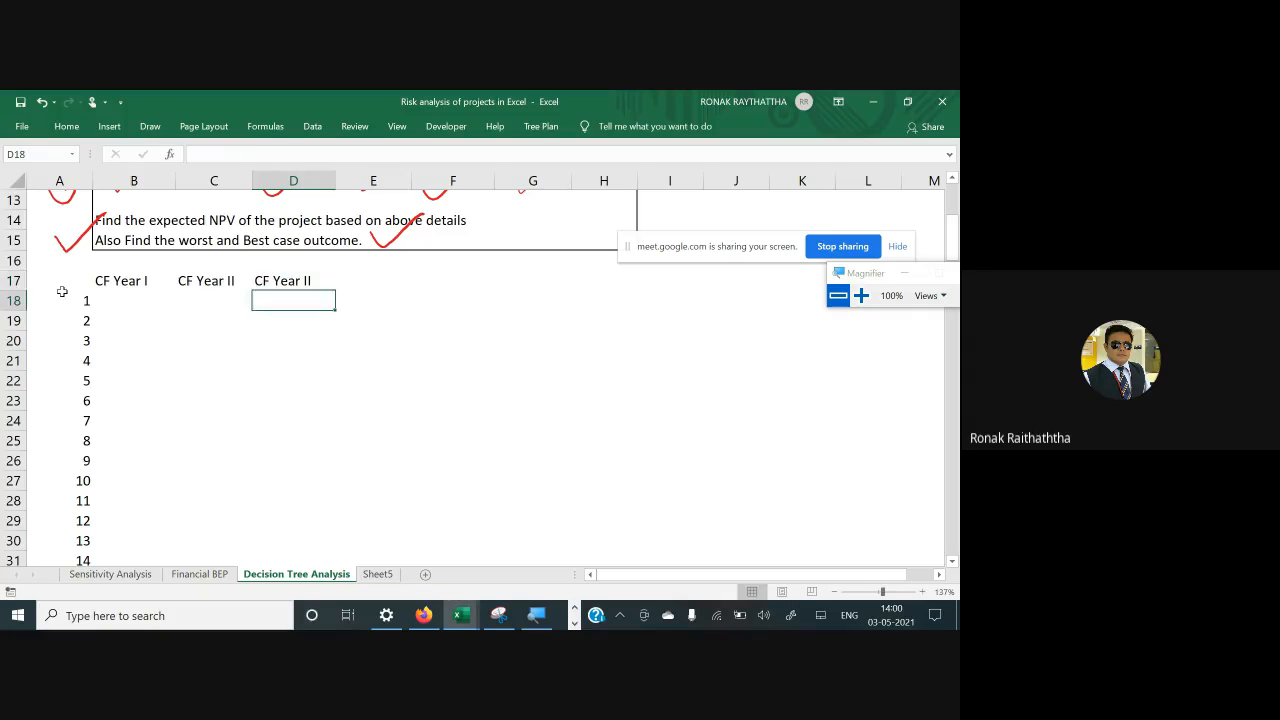
Correct the D17 heading to CF Year III and go to B18, the first cell under CF Year I
key("Up")
key("F2")
type("I")
key("Return")
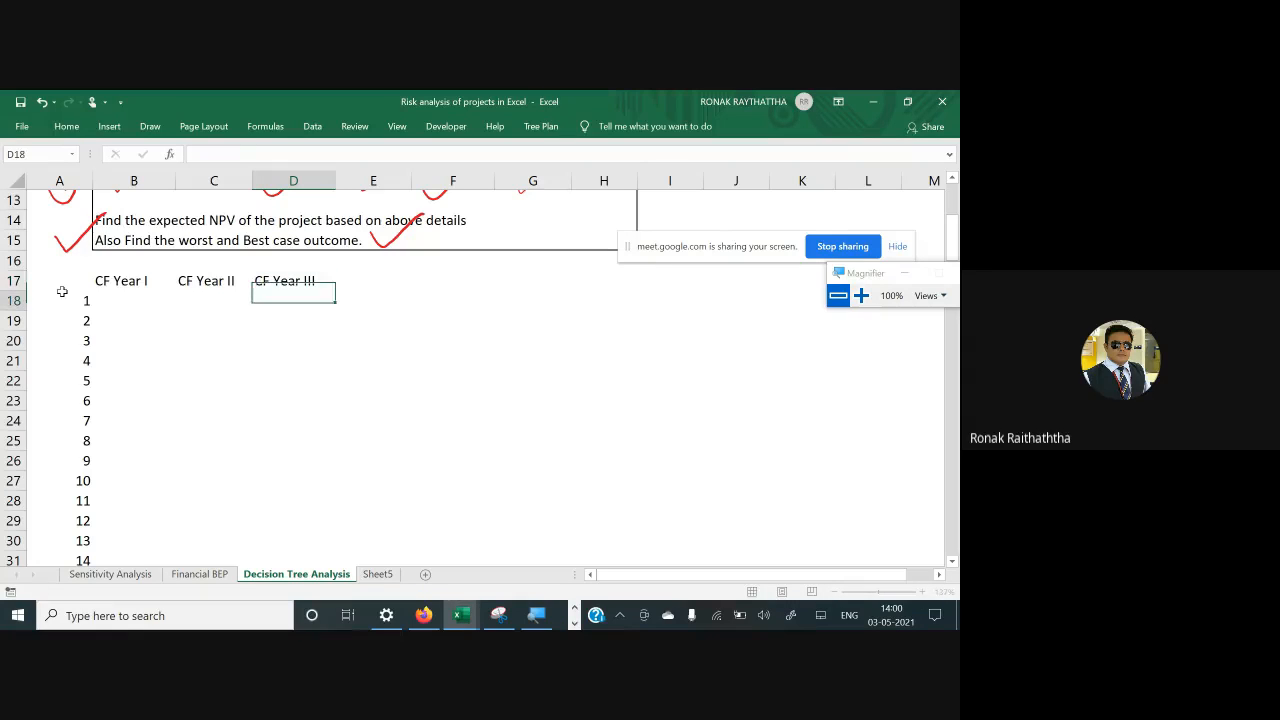
key("Left")
key("Left")
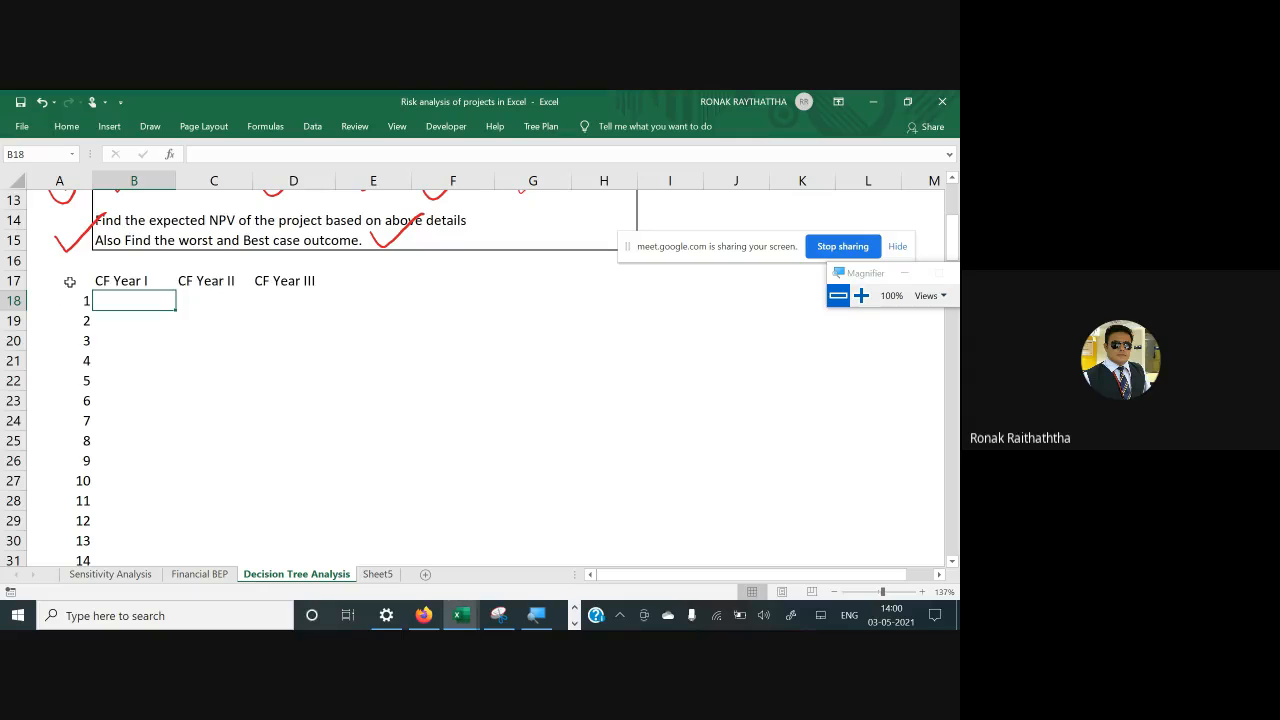
Look up the first Year 1 cash inflow in the problem table and enter 100000 in B18 under CF Year I
scroll(66, 286, "up", 3)
scroll(70, 280, "up", 1)
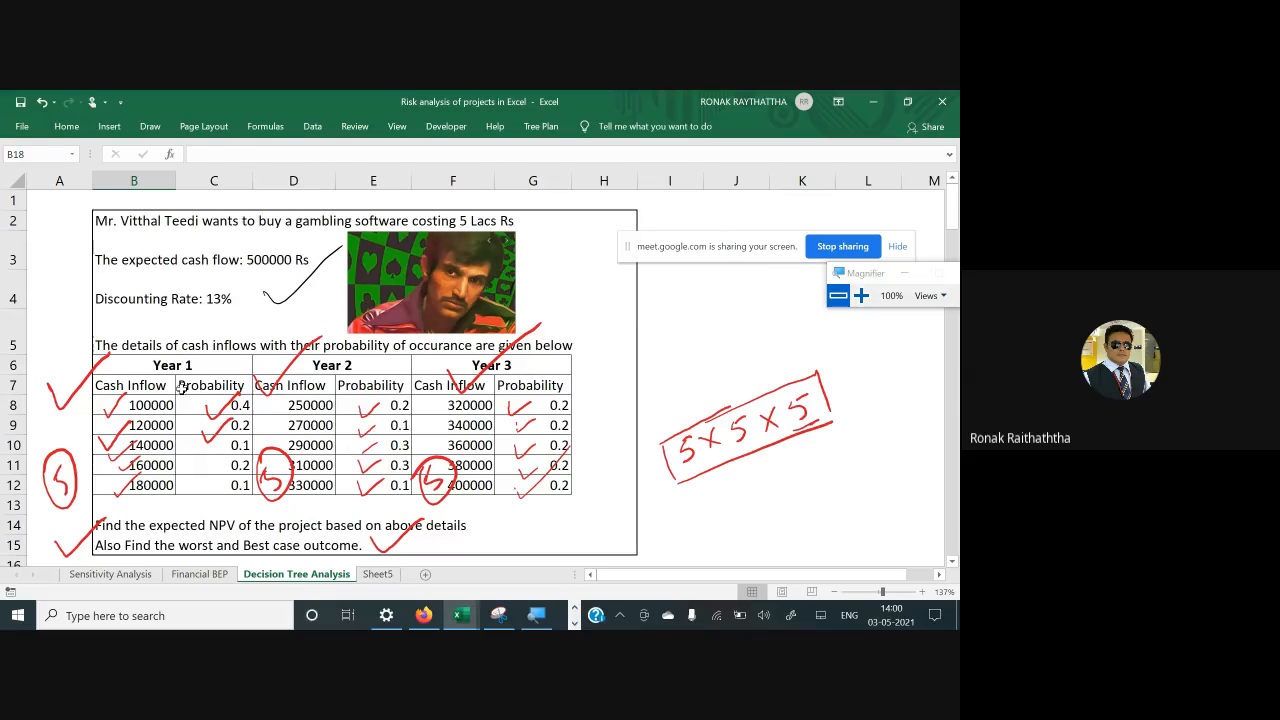
left_click(168, 402)
scroll(168, 402, "down", 2)
scroll(168, 402, "up", 1)
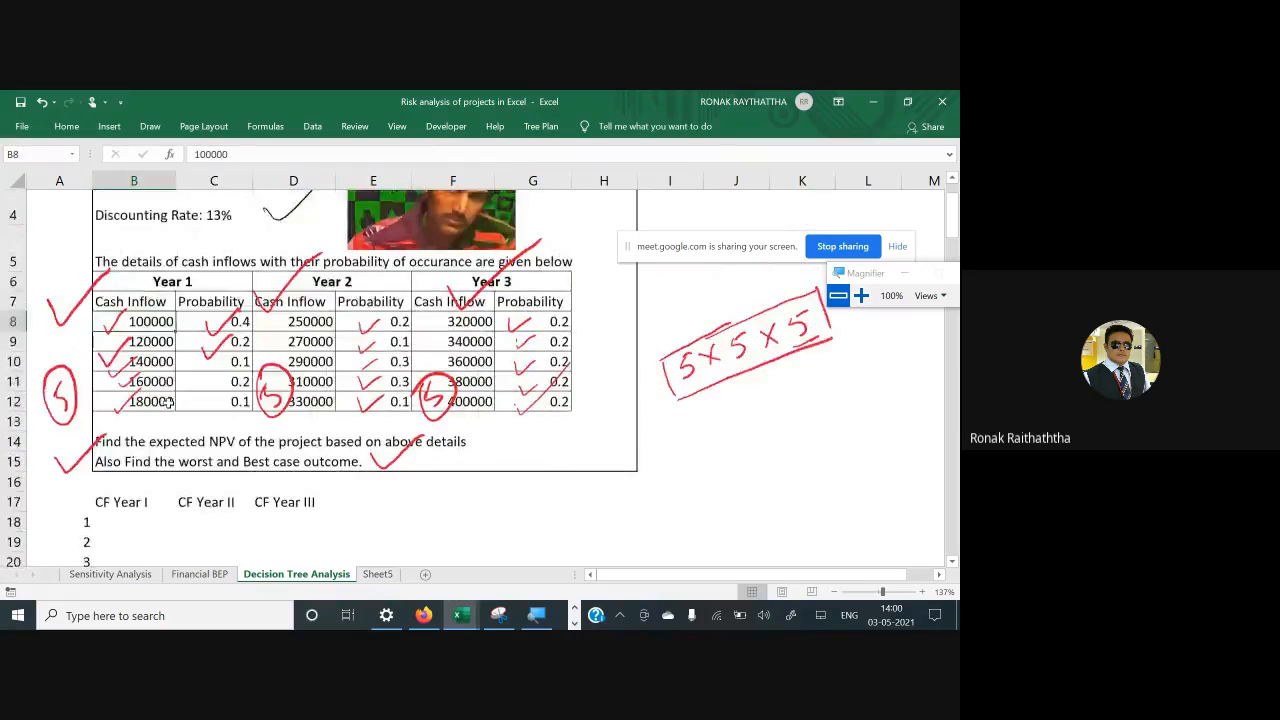
scroll(168, 400, "up", 1)
scroll(168, 398, "down", 1)
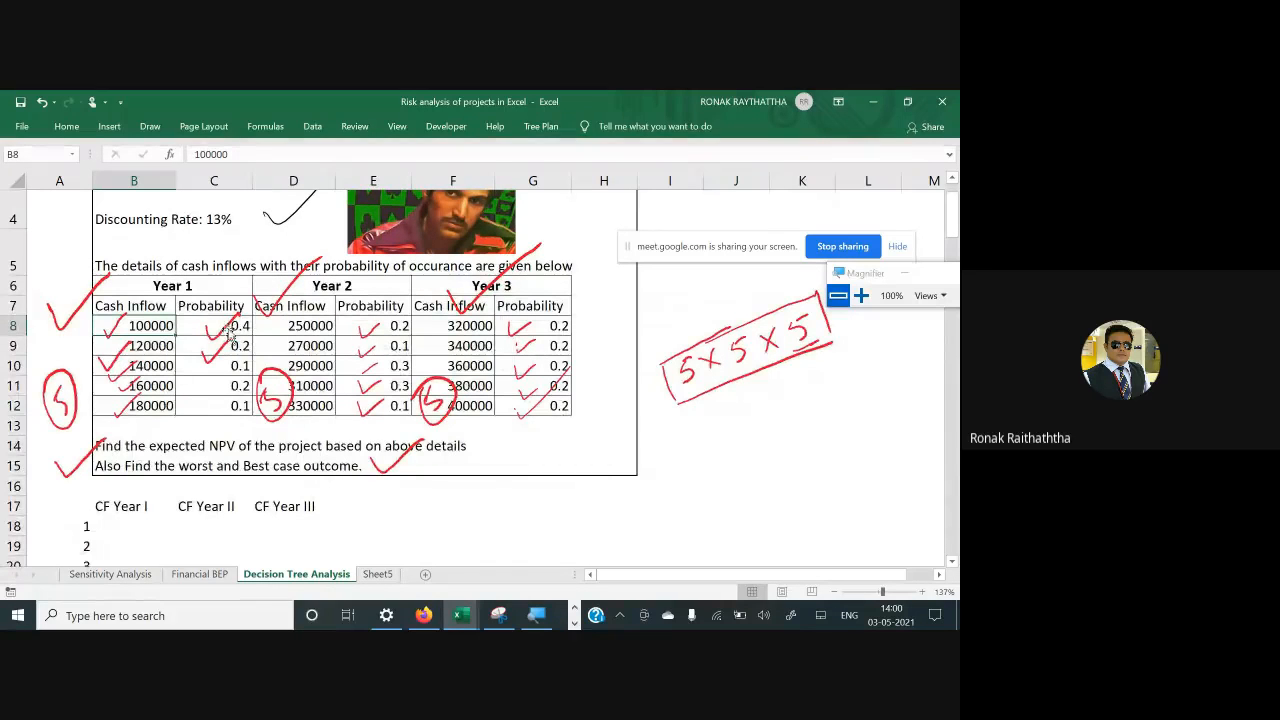
key("Up")
key("Up")
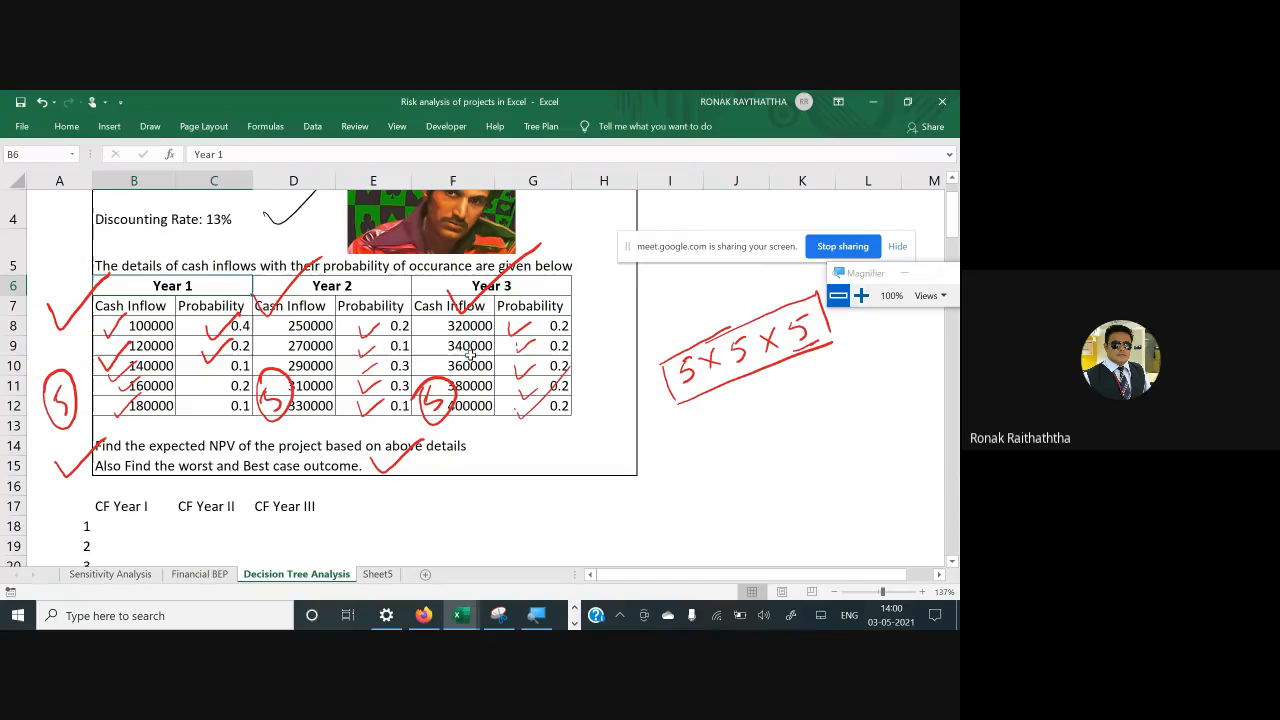
scroll(117, 376, "down", 2)
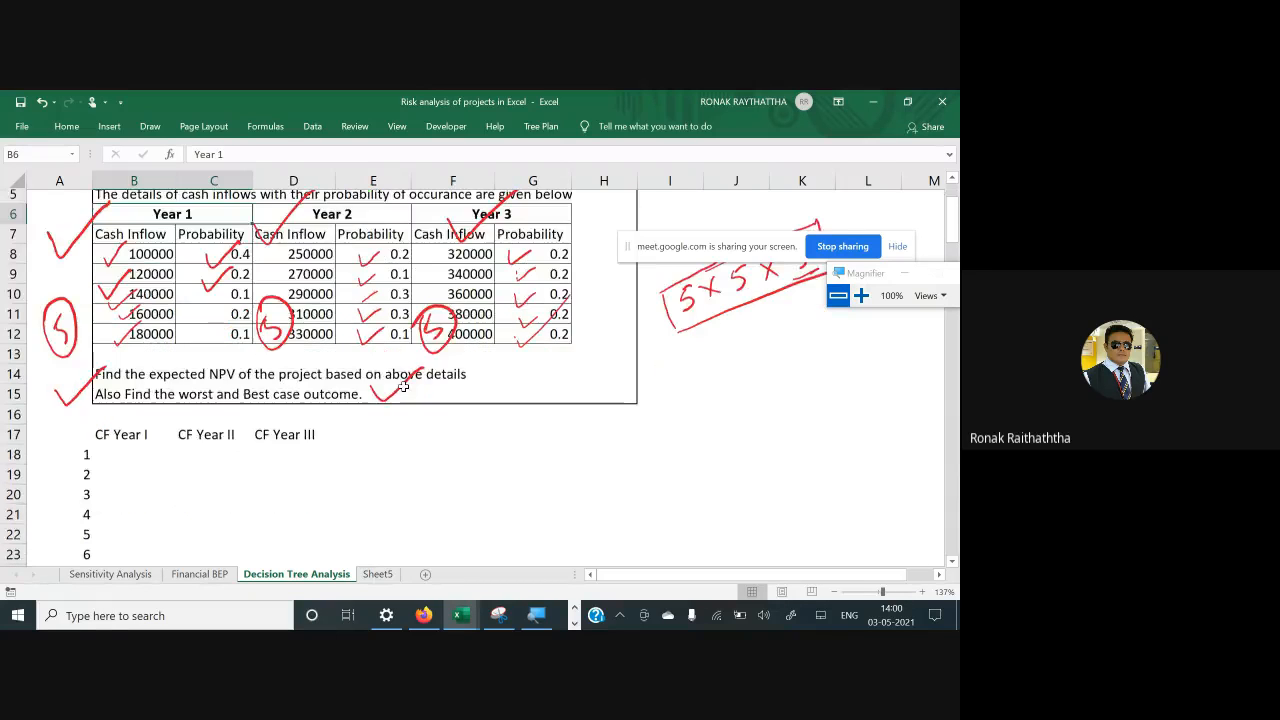
left_click(114, 366)
type("100000")
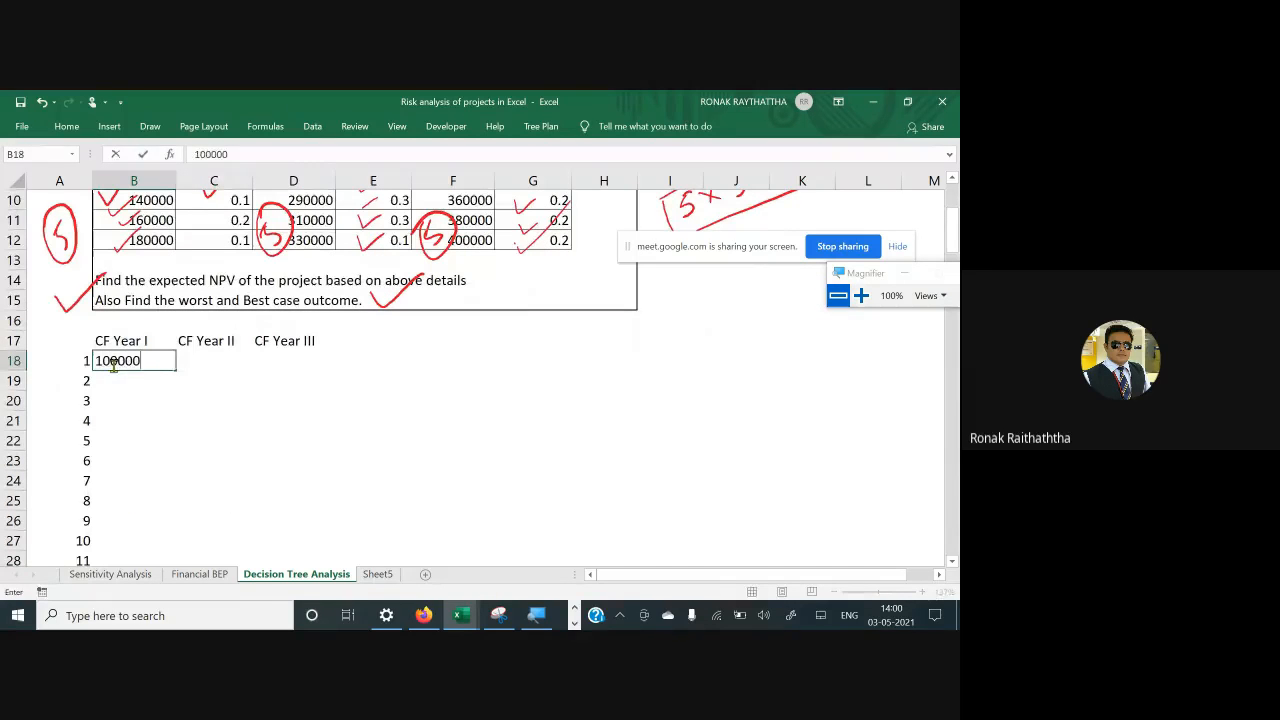
key("Return")
key("Up")
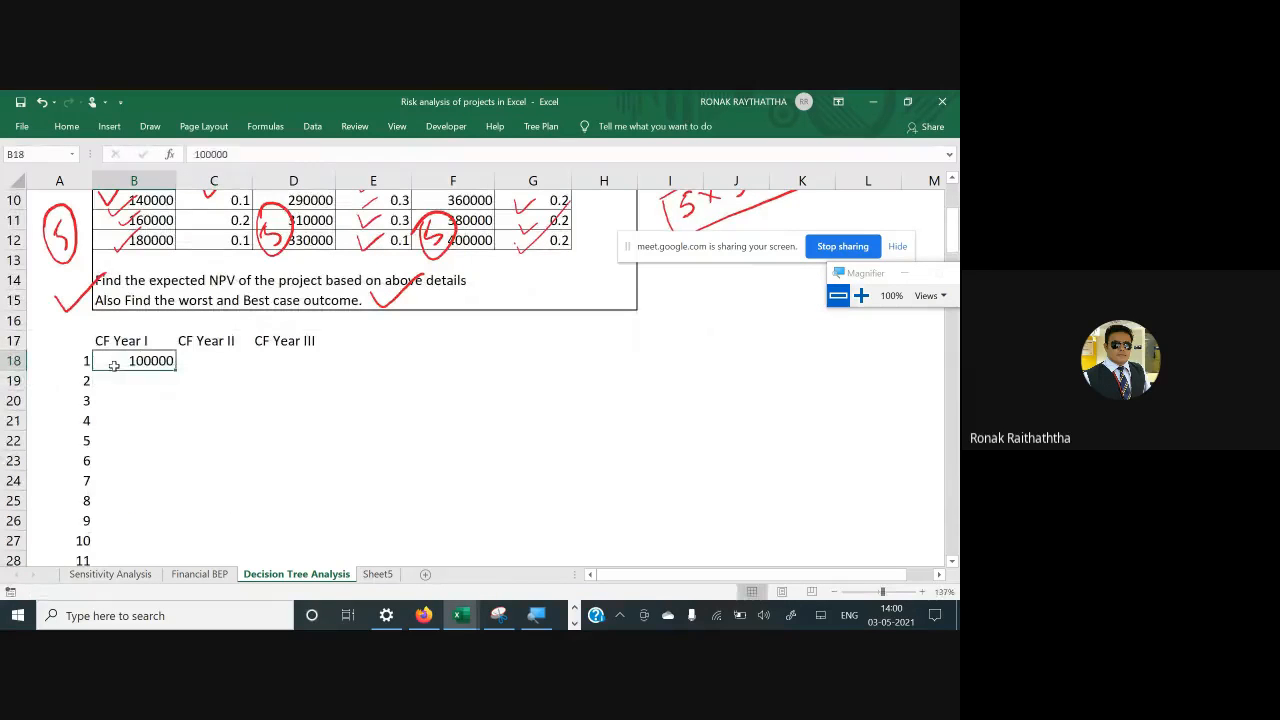
Copy the Year 2 cash inflows D8:D12 into C18:C22 under CF Year II and delete the ink drawing pasted with them
key("Right")
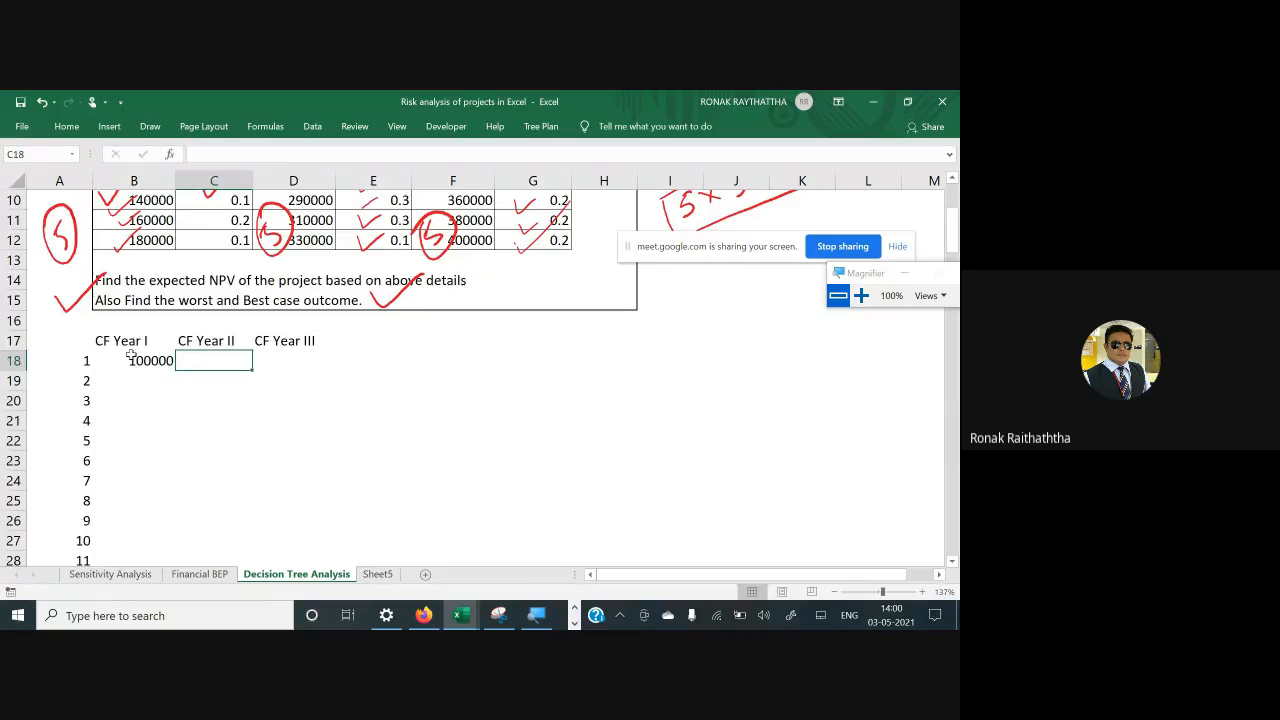
scroll(131, 352, "up", 3)
scroll(131, 352, "down", 2)
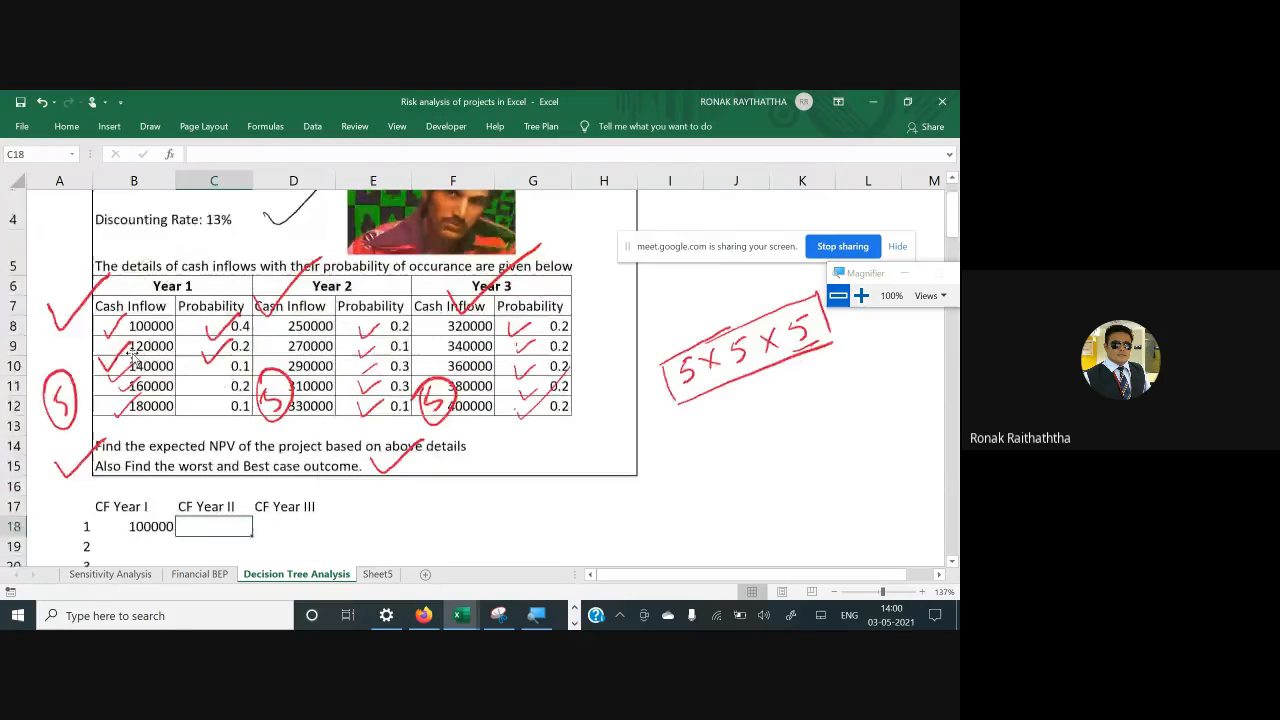
scroll(161, 341, "up", 1)
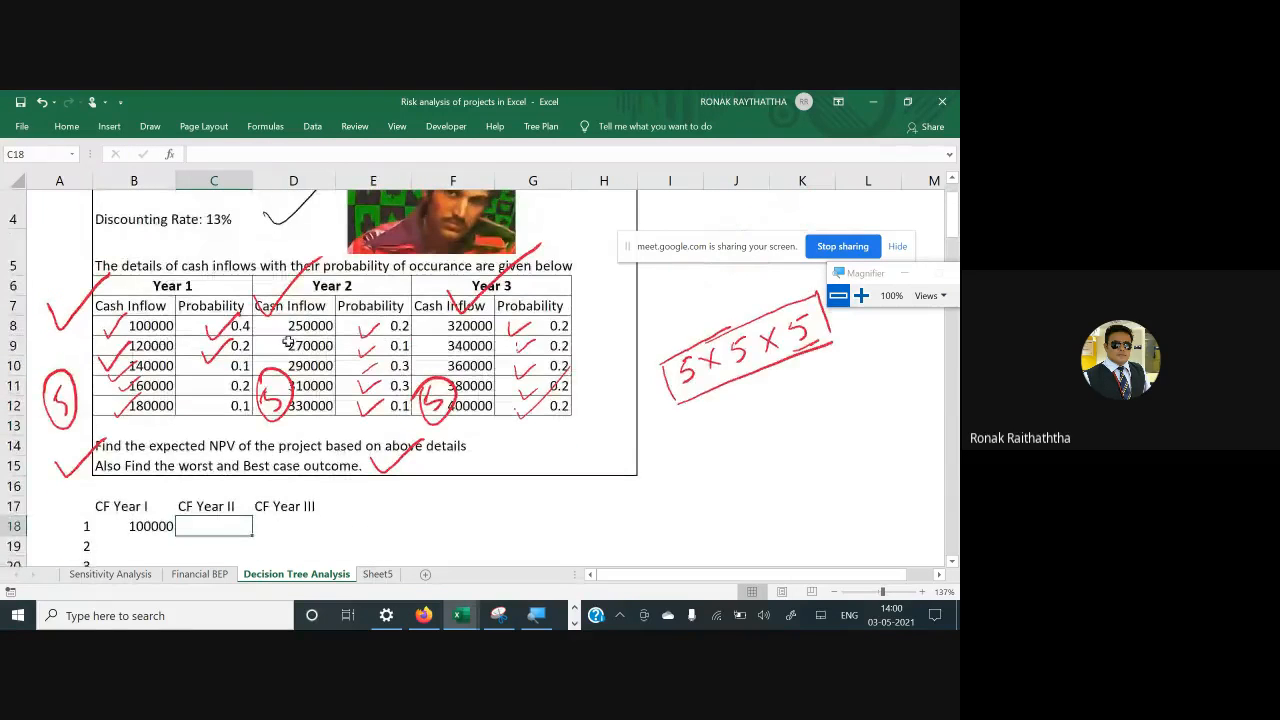
left_click_drag(312, 325, 318, 396)
key("ctrl+c")
scroll(318, 396, "down", 2)
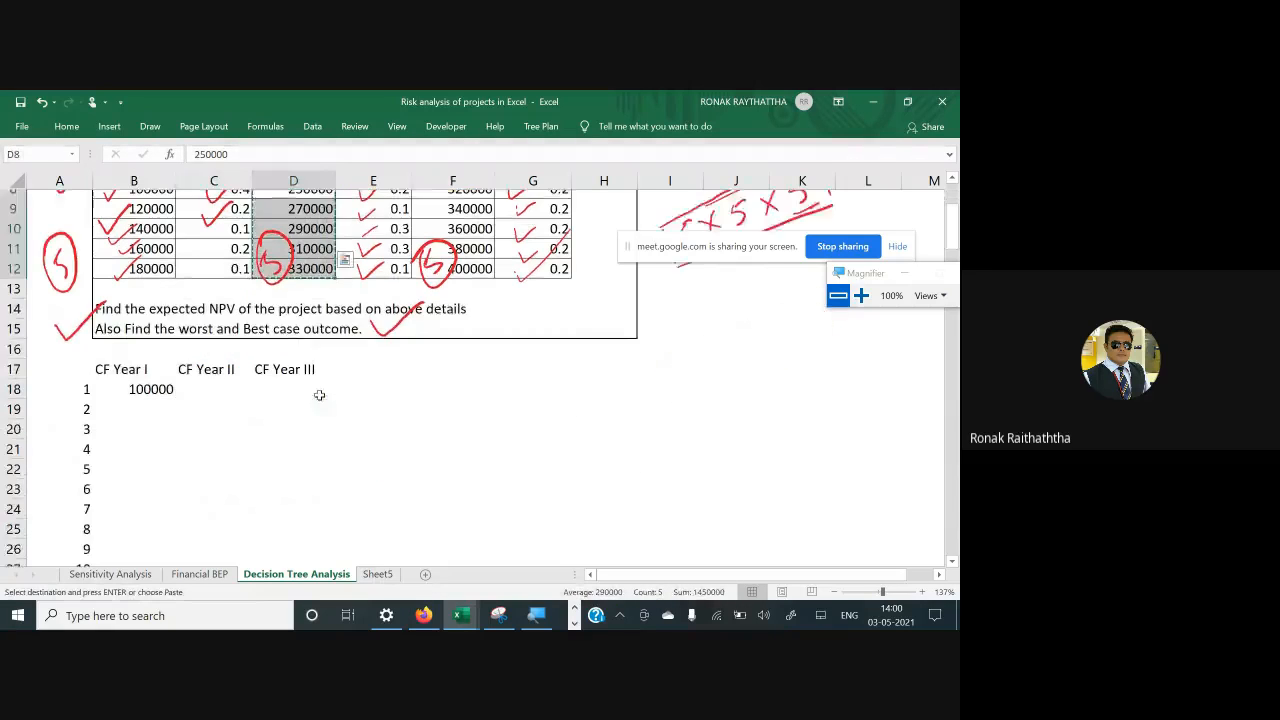
left_click(216, 358)
key("ctrl+v")
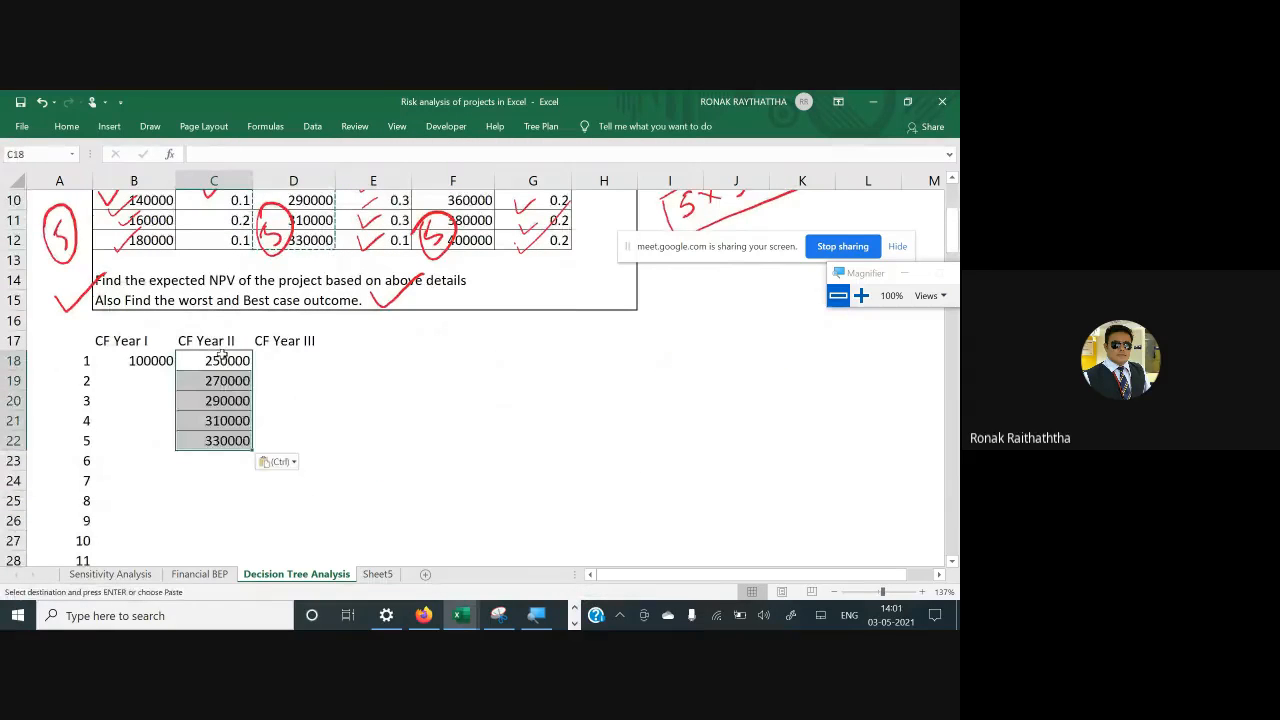
left_click(200, 435)
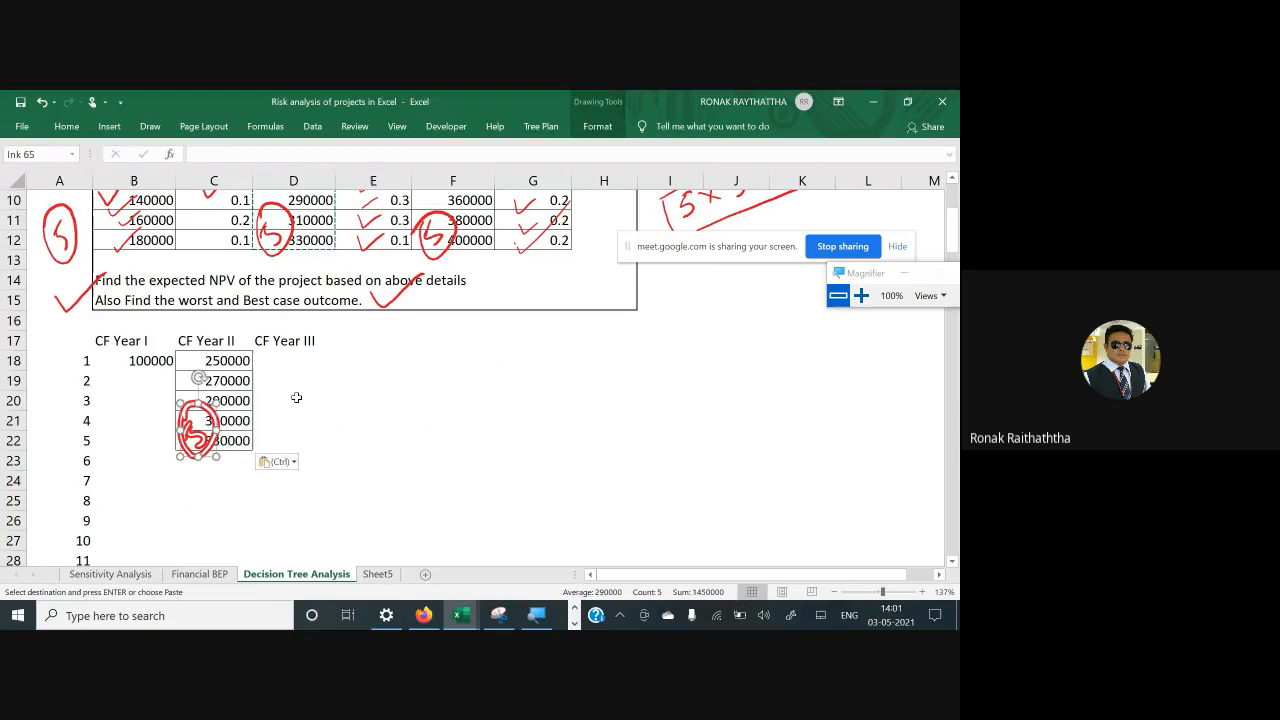
key("Delete")
Copy the second Year 1 cash inflow from B9 into B23 under CF Year I
left_click(112, 436)
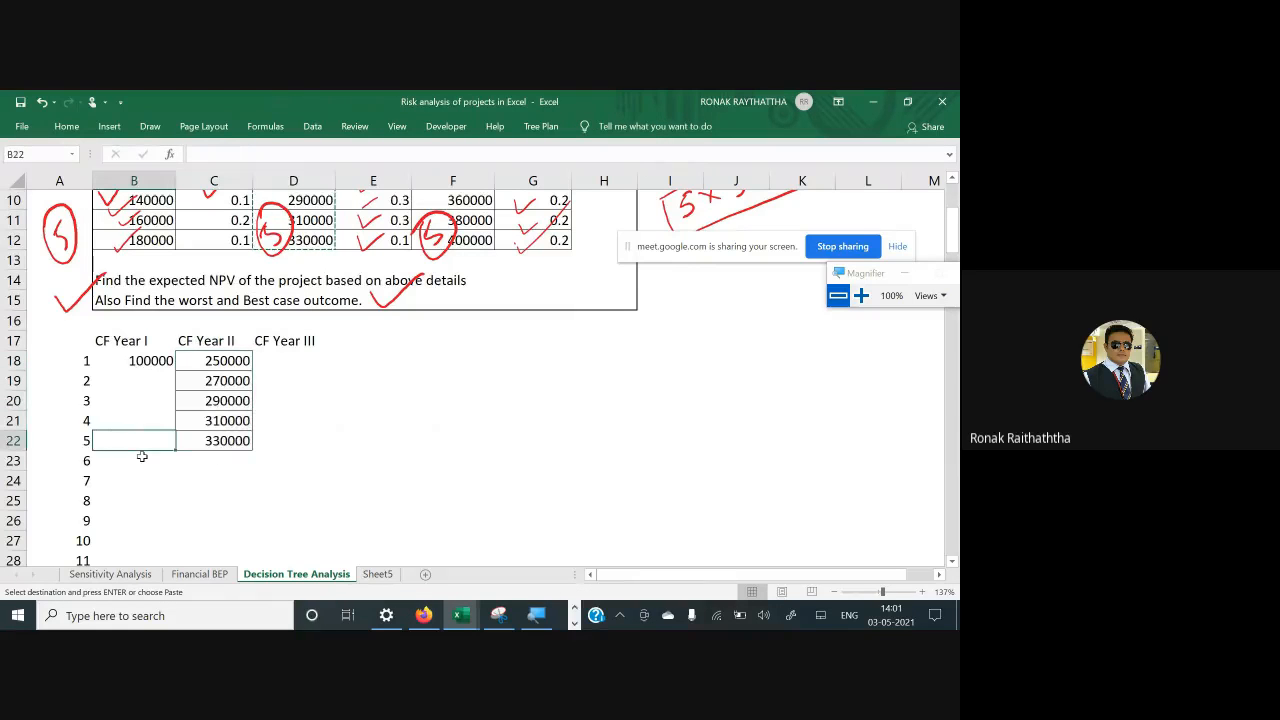
left_click(142, 458)
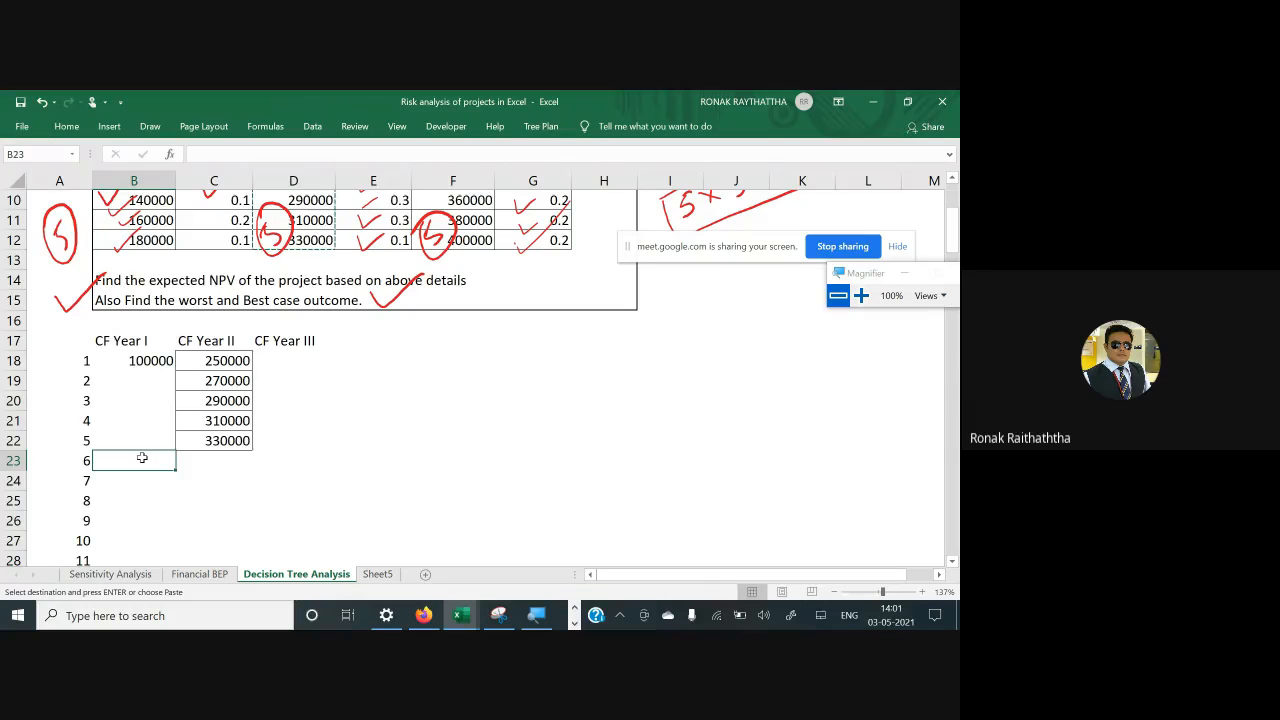
scroll(142, 458, "up", 2)
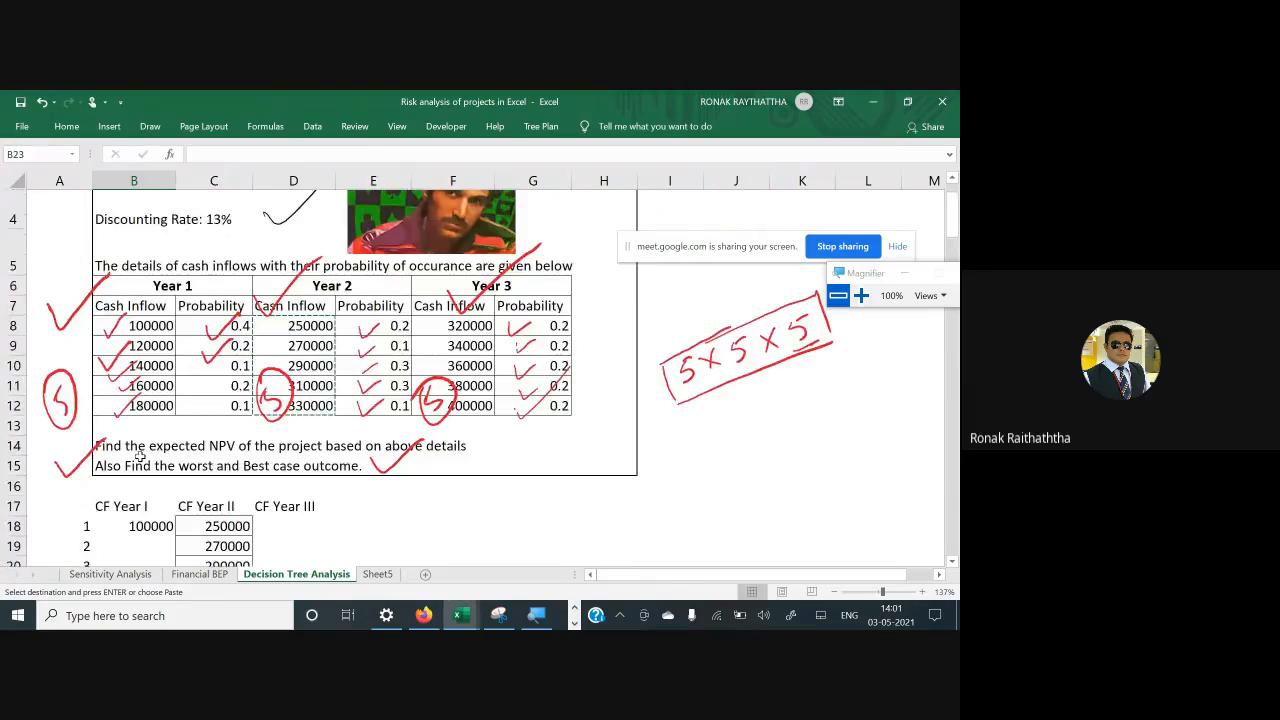
left_click(165, 347)
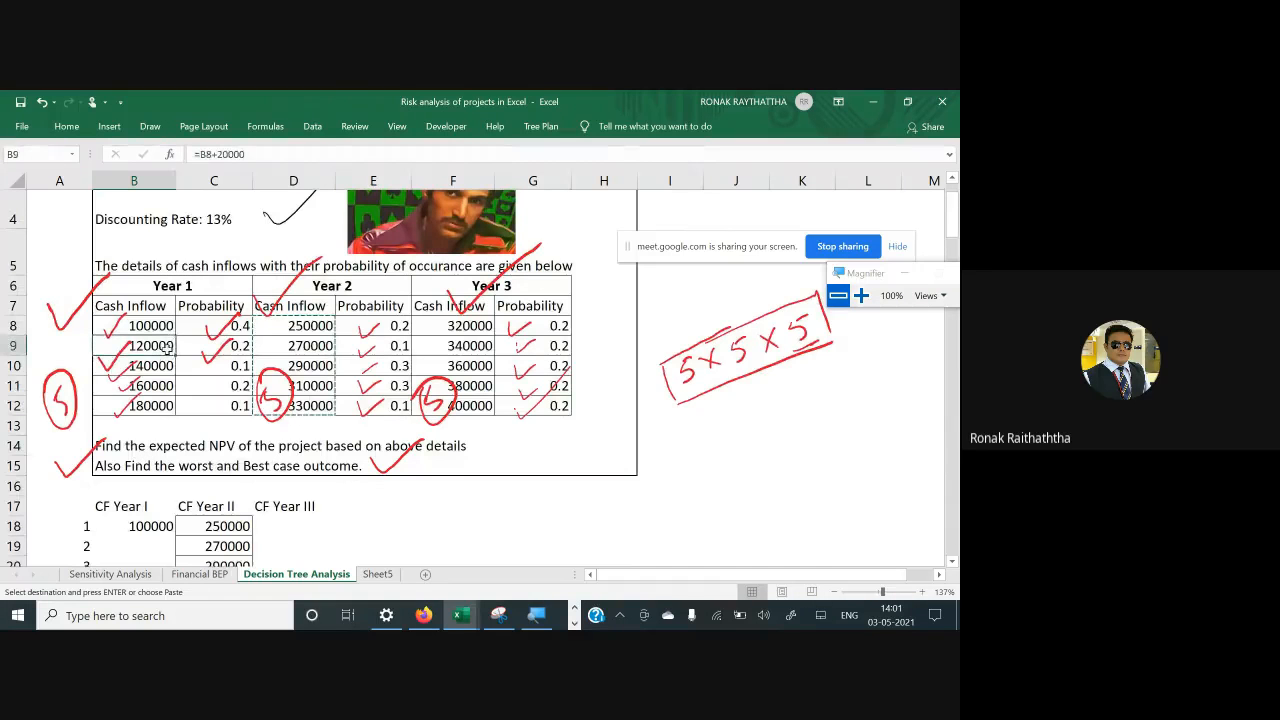
scroll(160, 370, "down", 3)
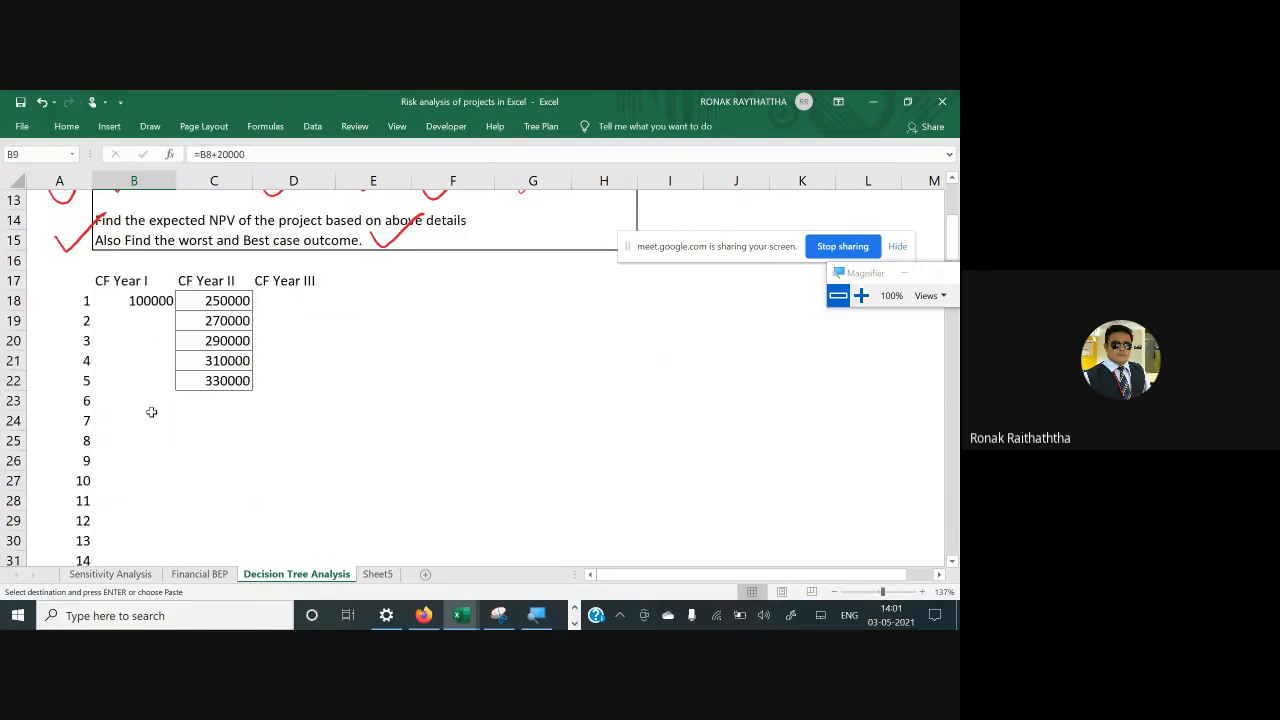
left_click(143, 398)
key("ctrl+v")
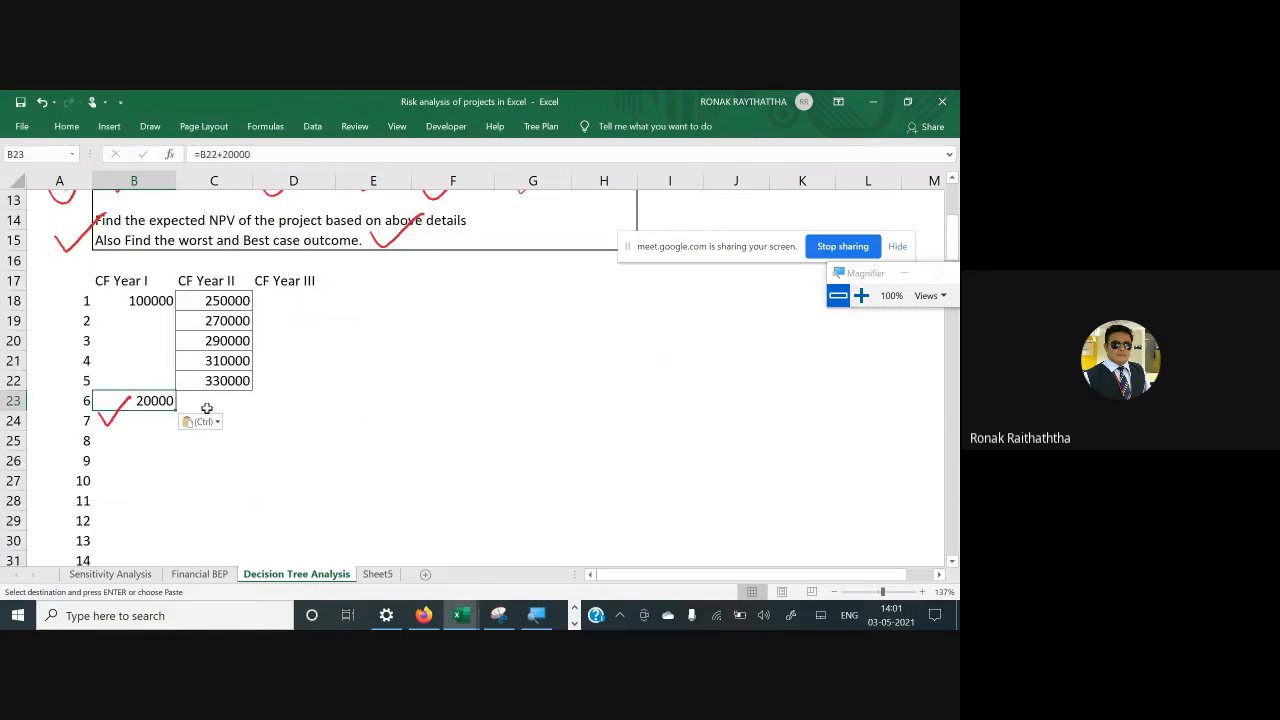
Replace the pasted formula in B23 with 120000 and delete the ink check mark pasted with it
double_click(168, 400)
key("Escape")
type("120000")
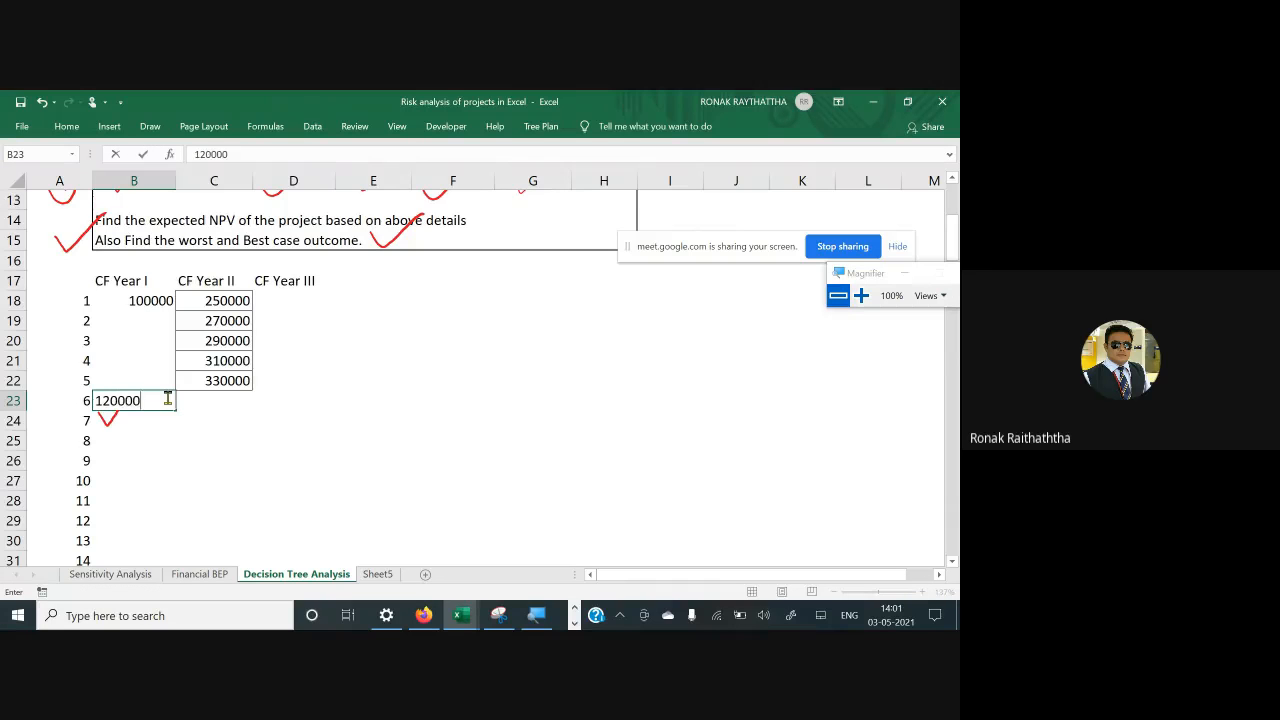
key("Tab")
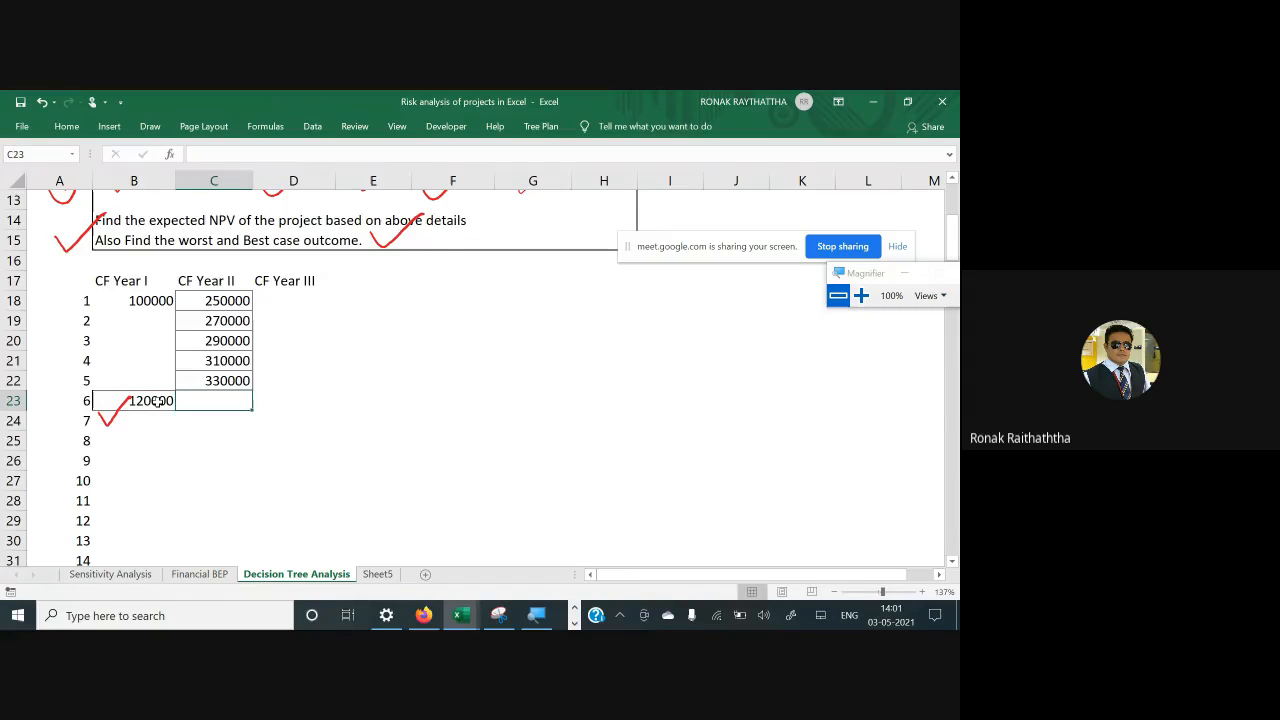
left_click(113, 418)
key("Delete")
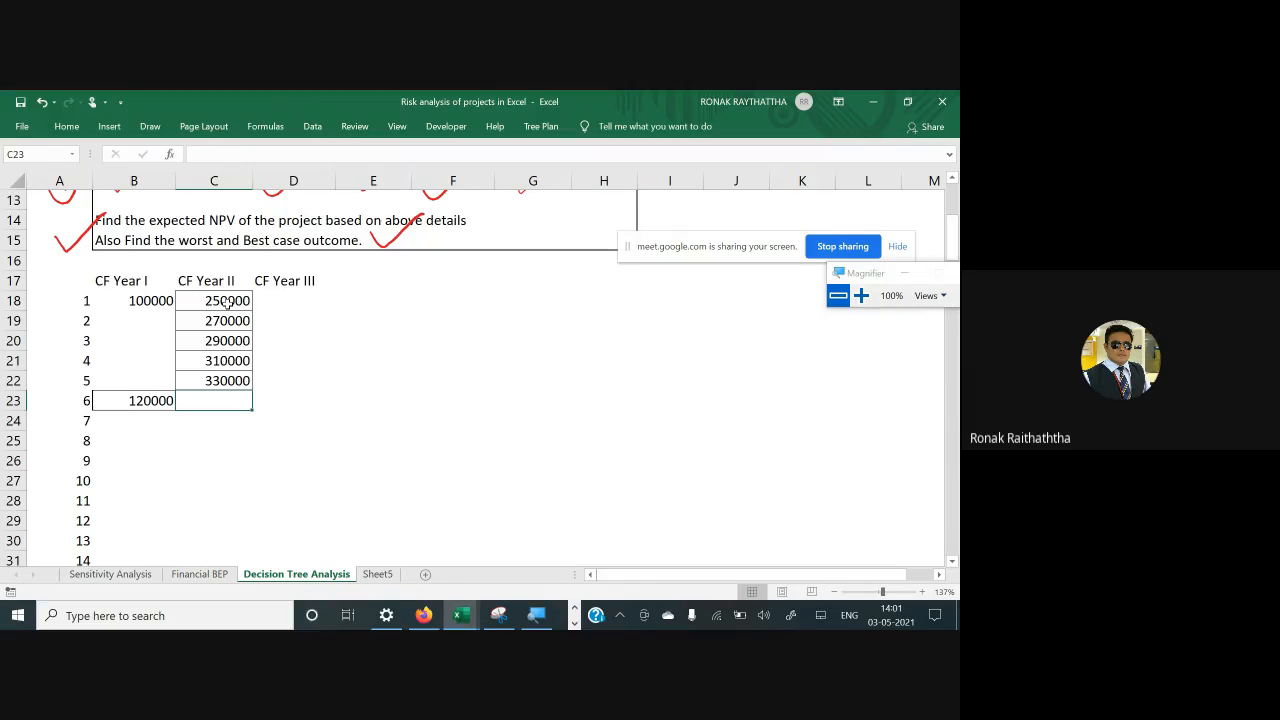
Copy the five CF Year II values in C18:C22 into C23:C27 beside the 120000 inflow
scroll(228, 302, "up", 1)
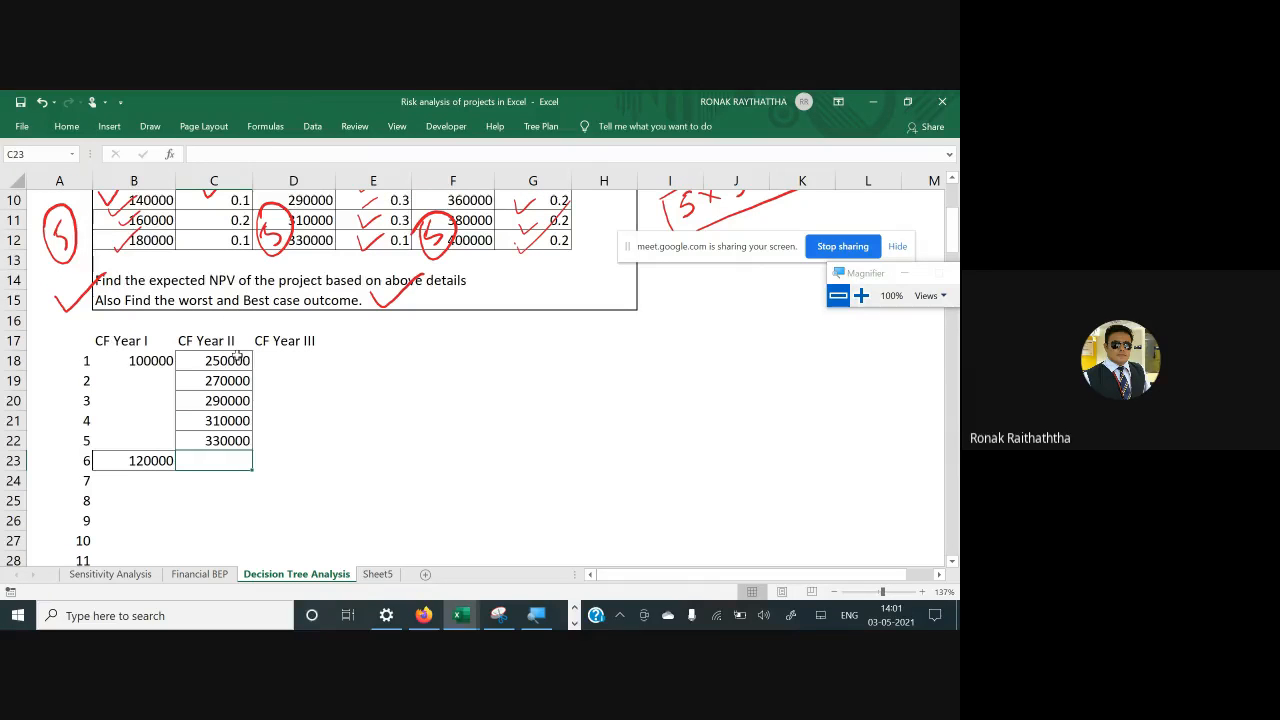
left_click_drag(237, 355, 238, 437)
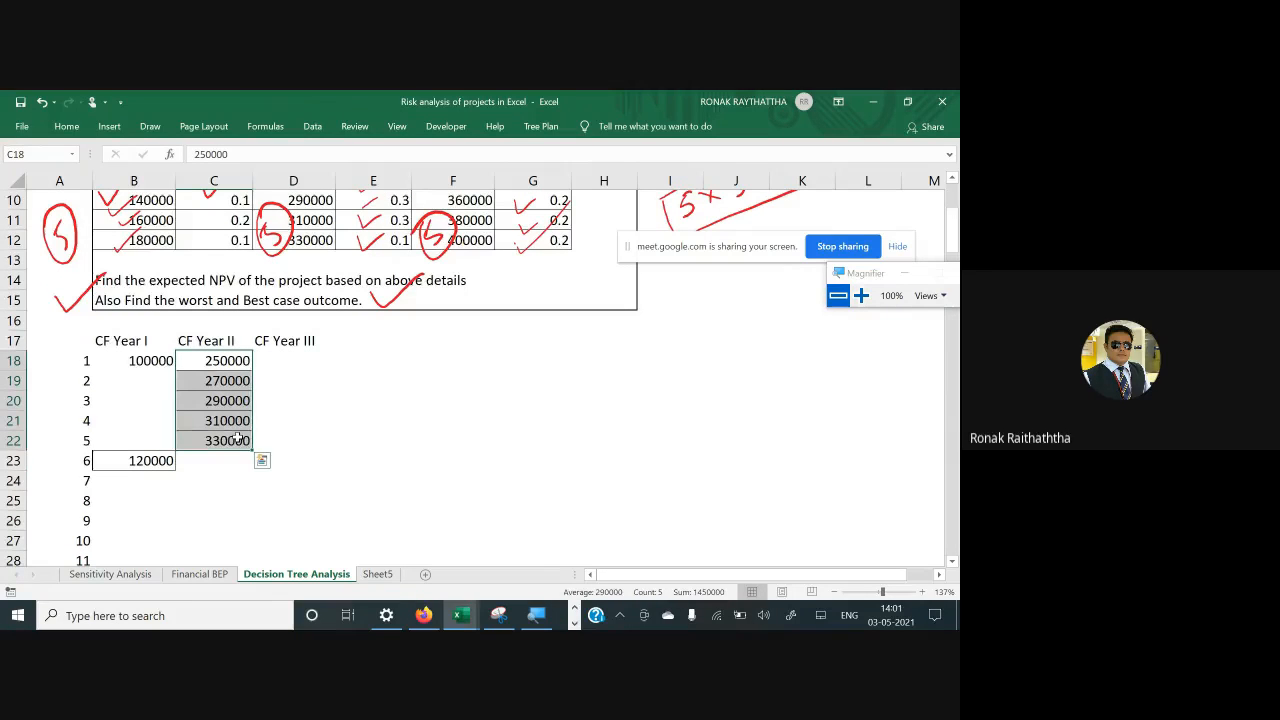
key("ctrl+c")
left_click(216, 464)
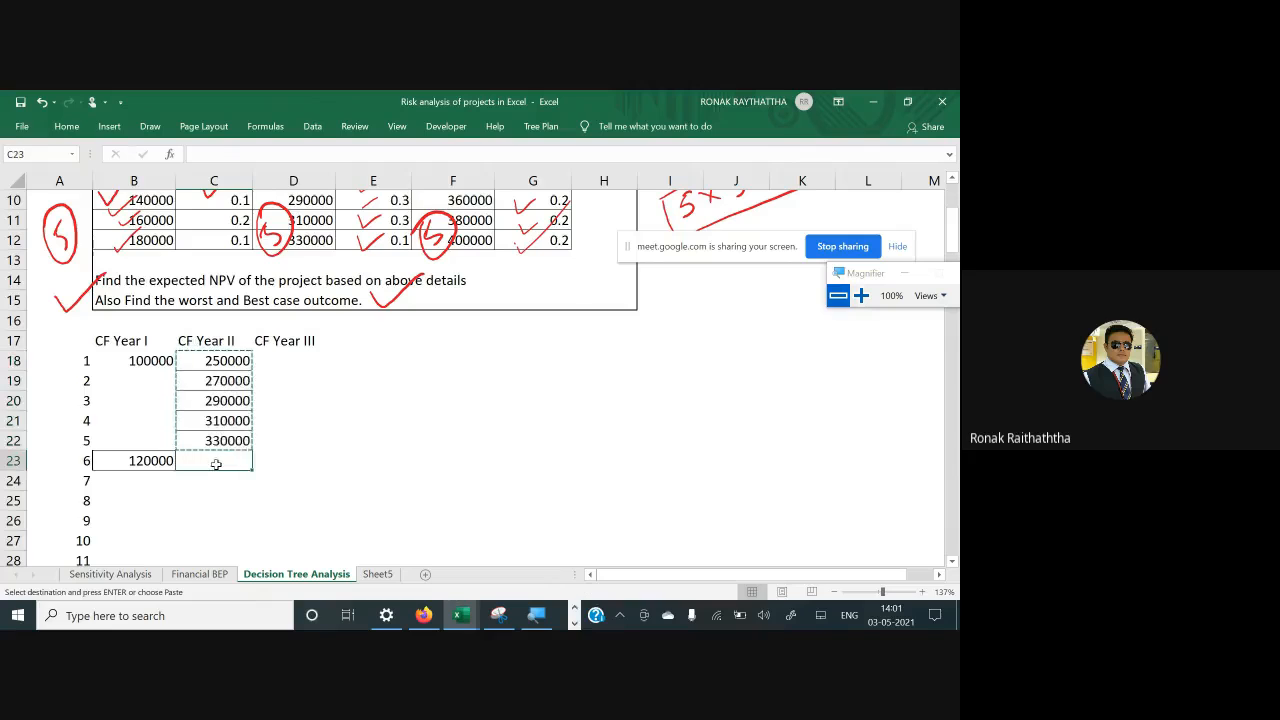
key("ctrl+v")
left_click(270, 420)
left_click(268, 378)
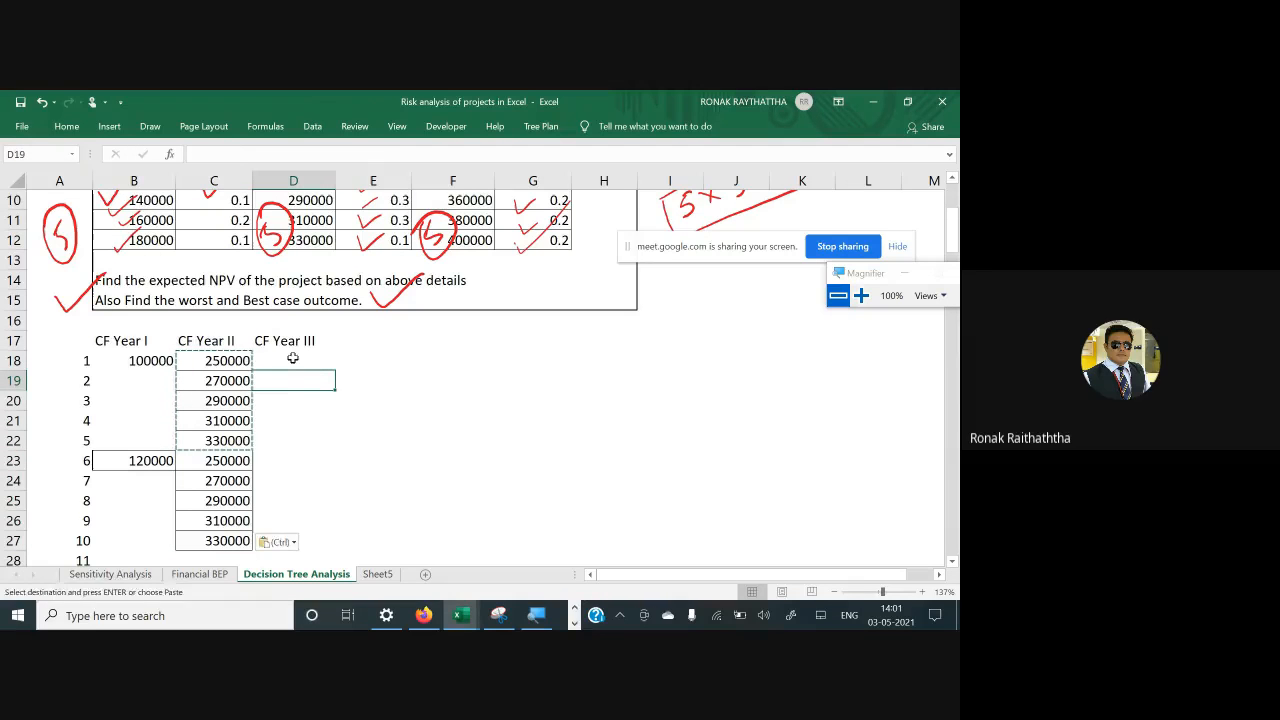
left_click(227, 377)
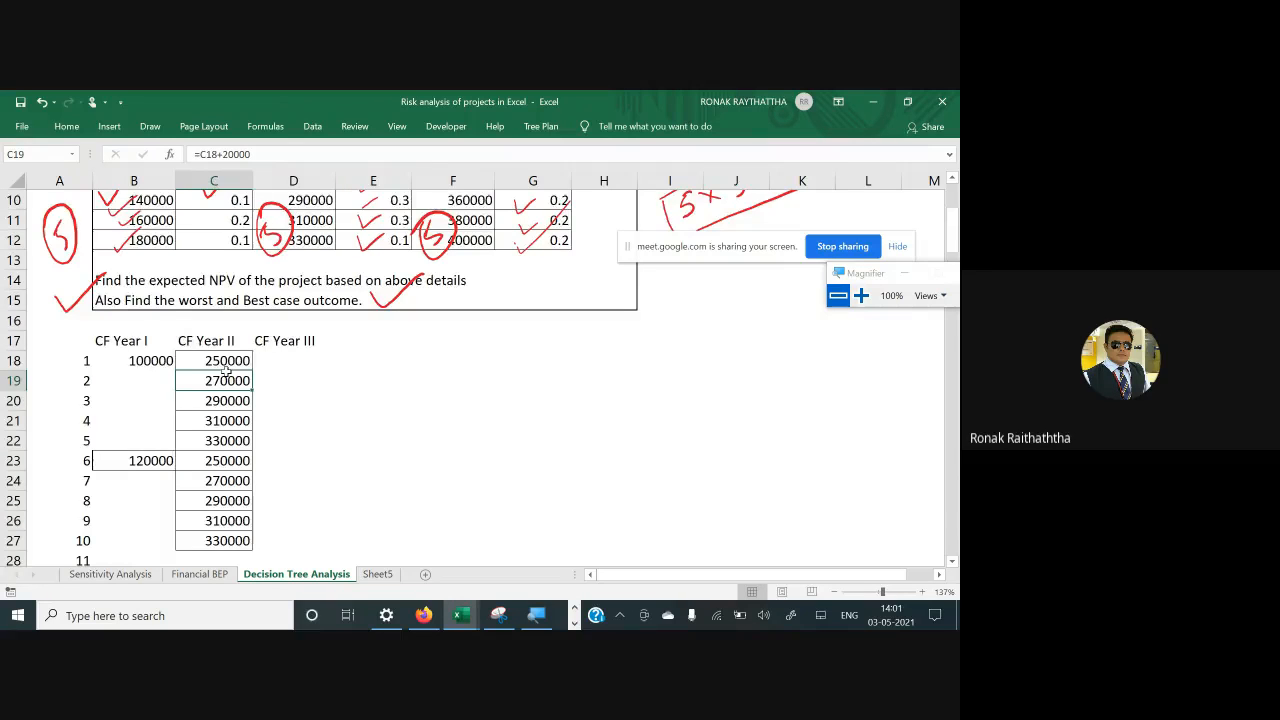
scroll(227, 368, "down", 1)
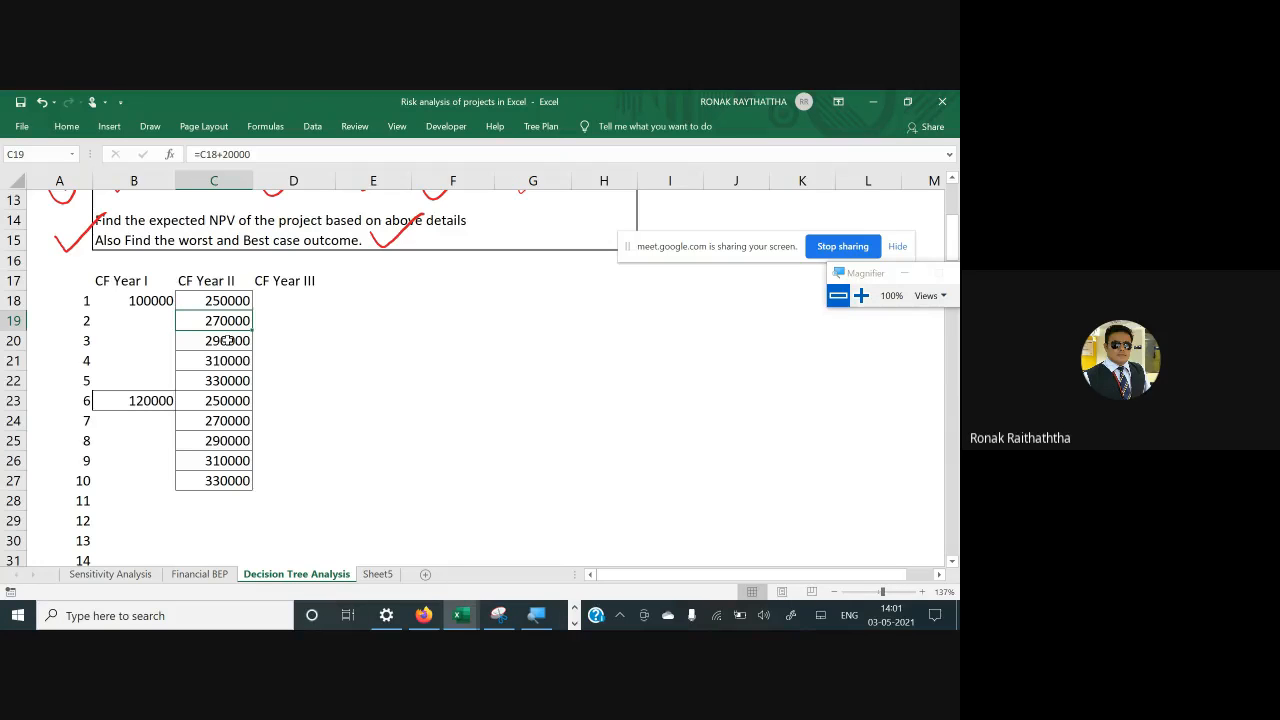
Clear all CF Year I and CF Year II entries in B18:C27
left_click(132, 307)
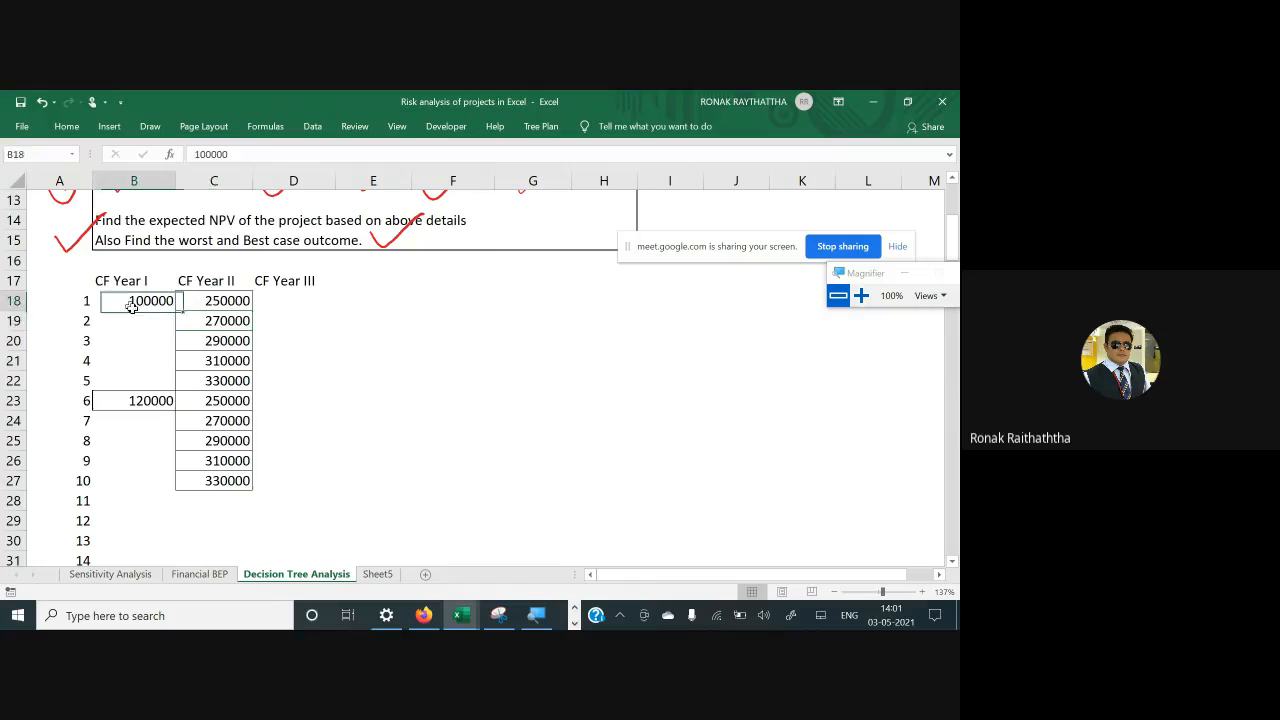
left_click_drag(132, 307, 242, 481)
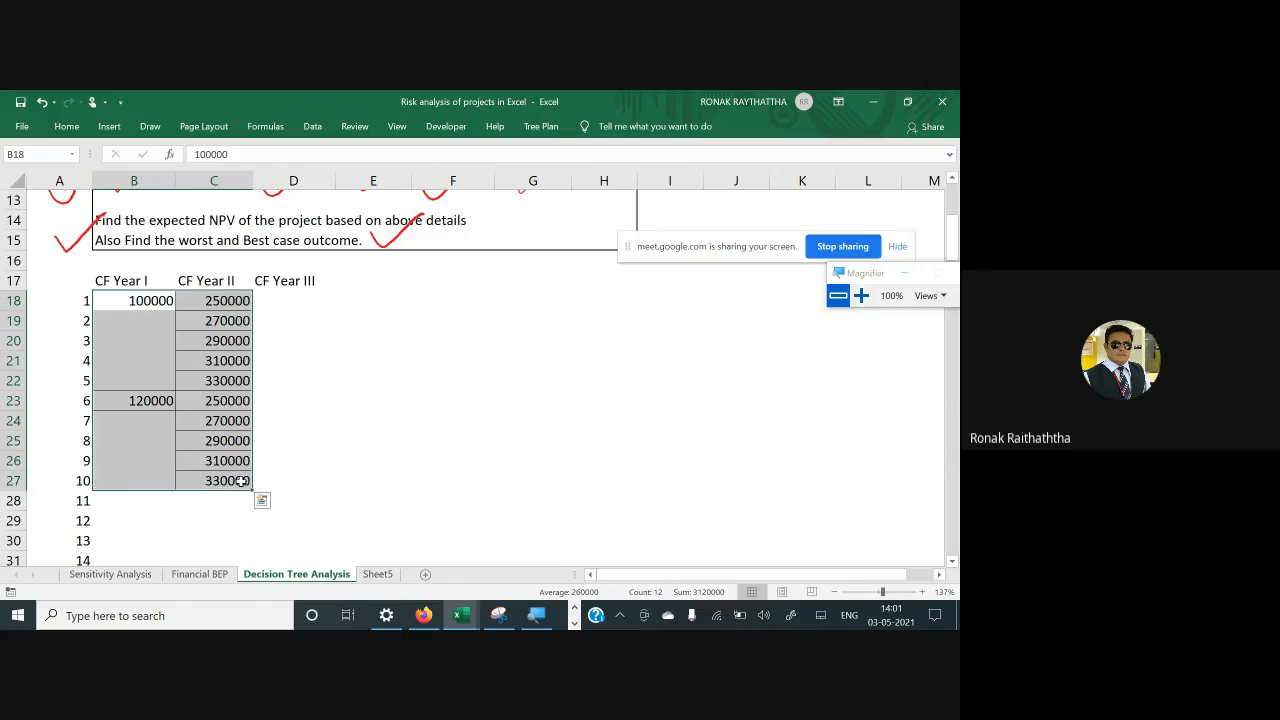
key("Delete")
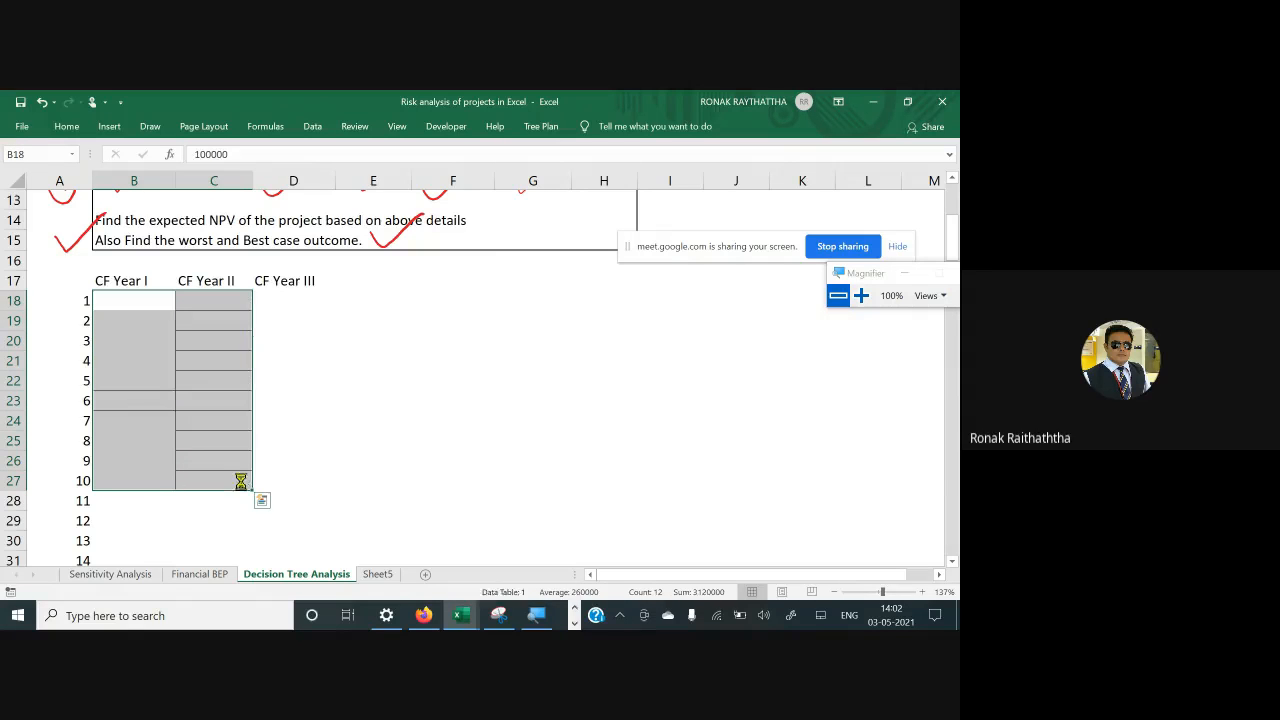
key("Right")
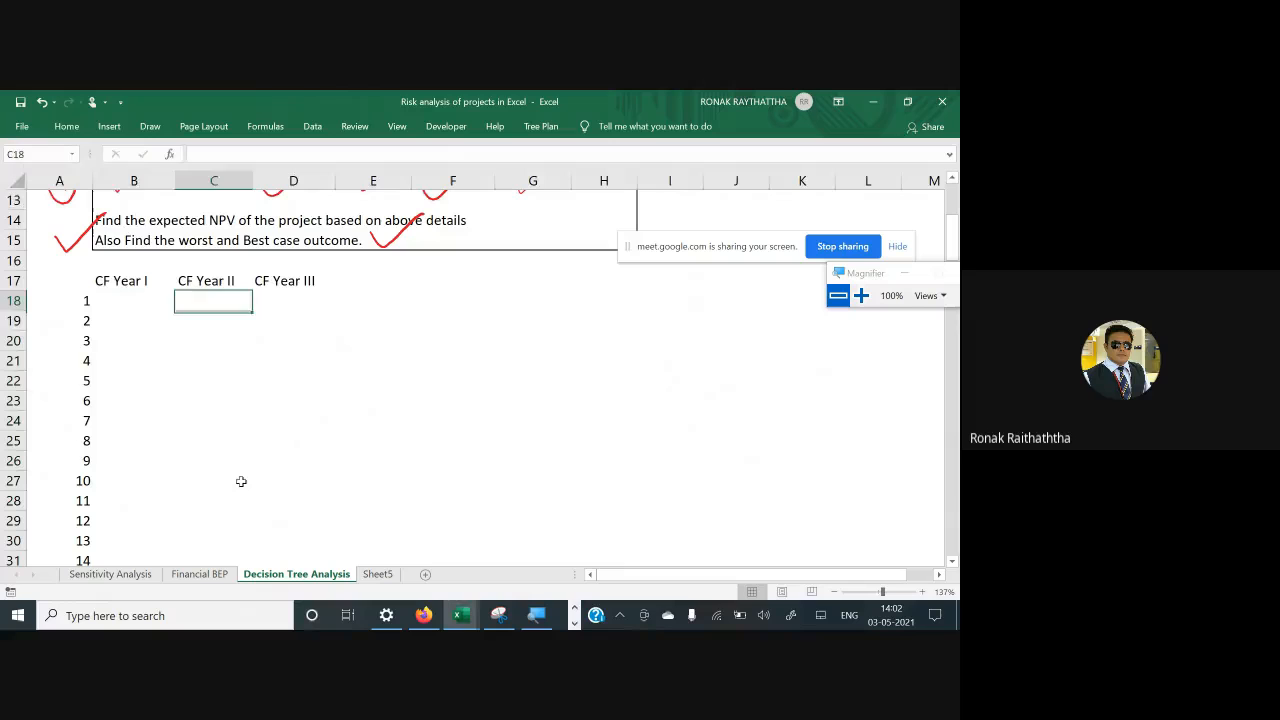
key("Down")
key("Left")
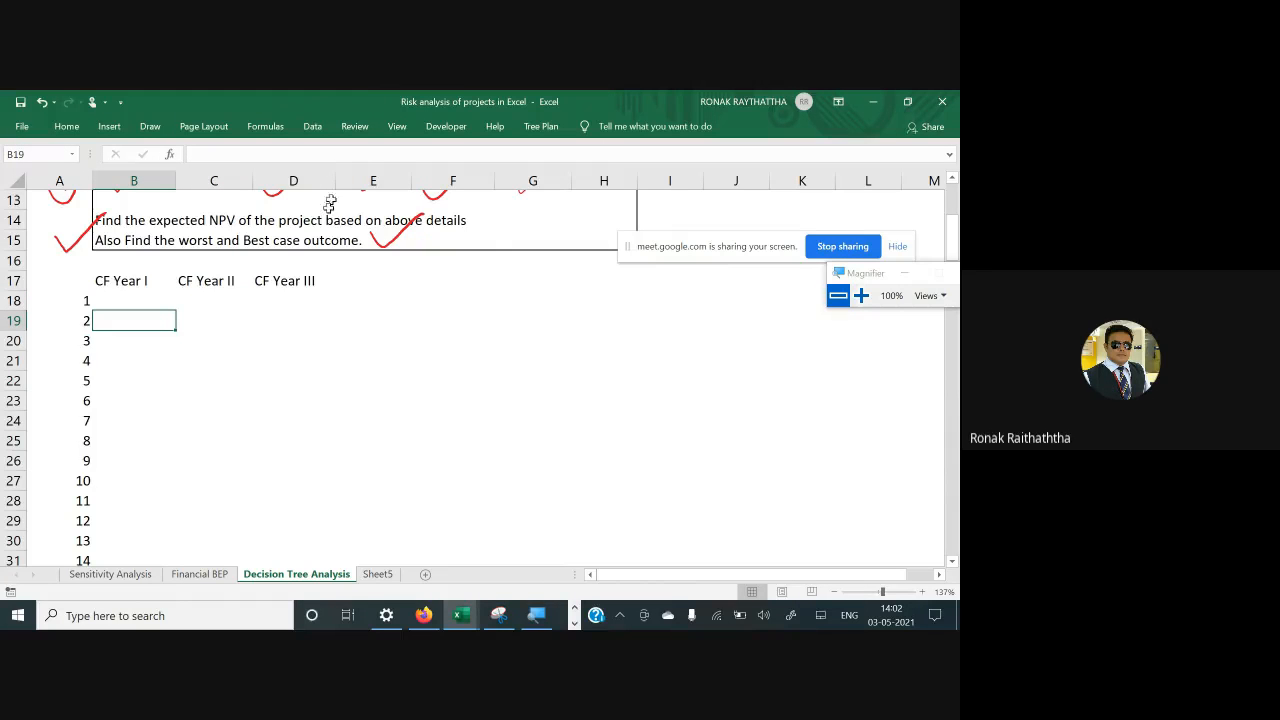
Copy the first Year 1 cash inflow in B8 and select the 25 cells B18:B42 under CF Year I as the destination
scroll(318, 231, "up", 1)
scroll(318, 231, "up", 2)
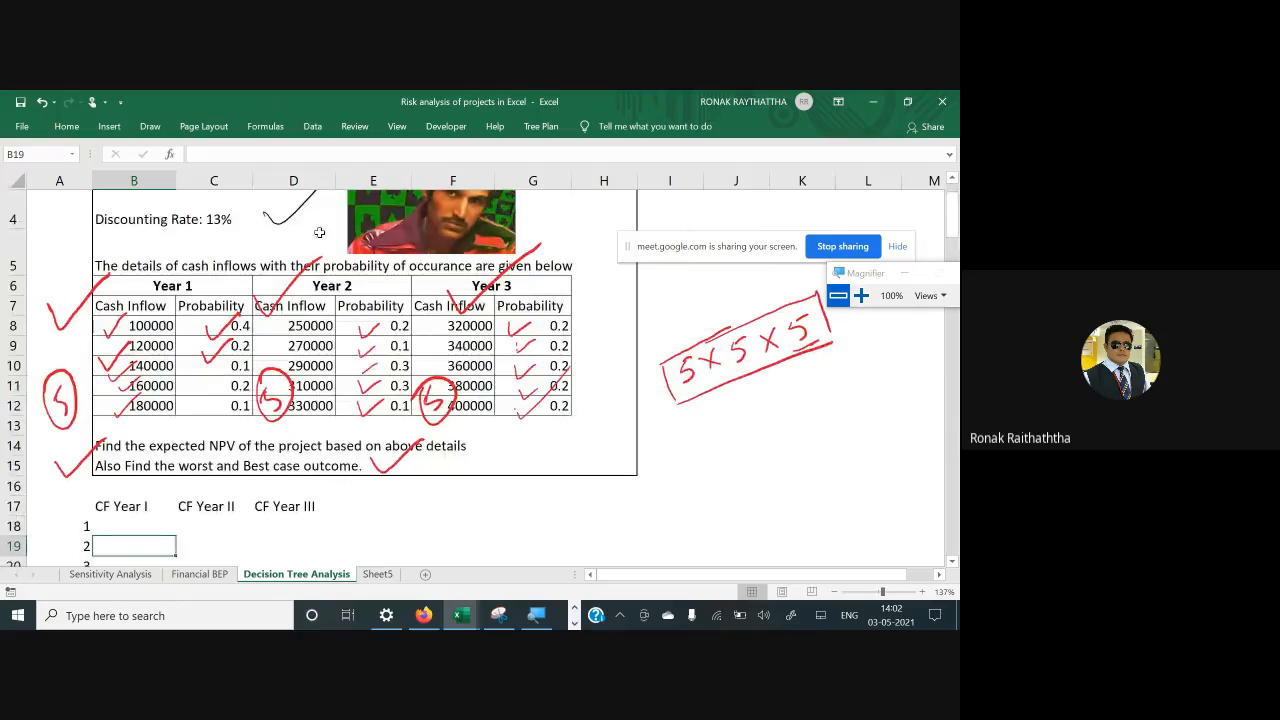
scroll(319, 232, "down", 1)
left_click(163, 222)
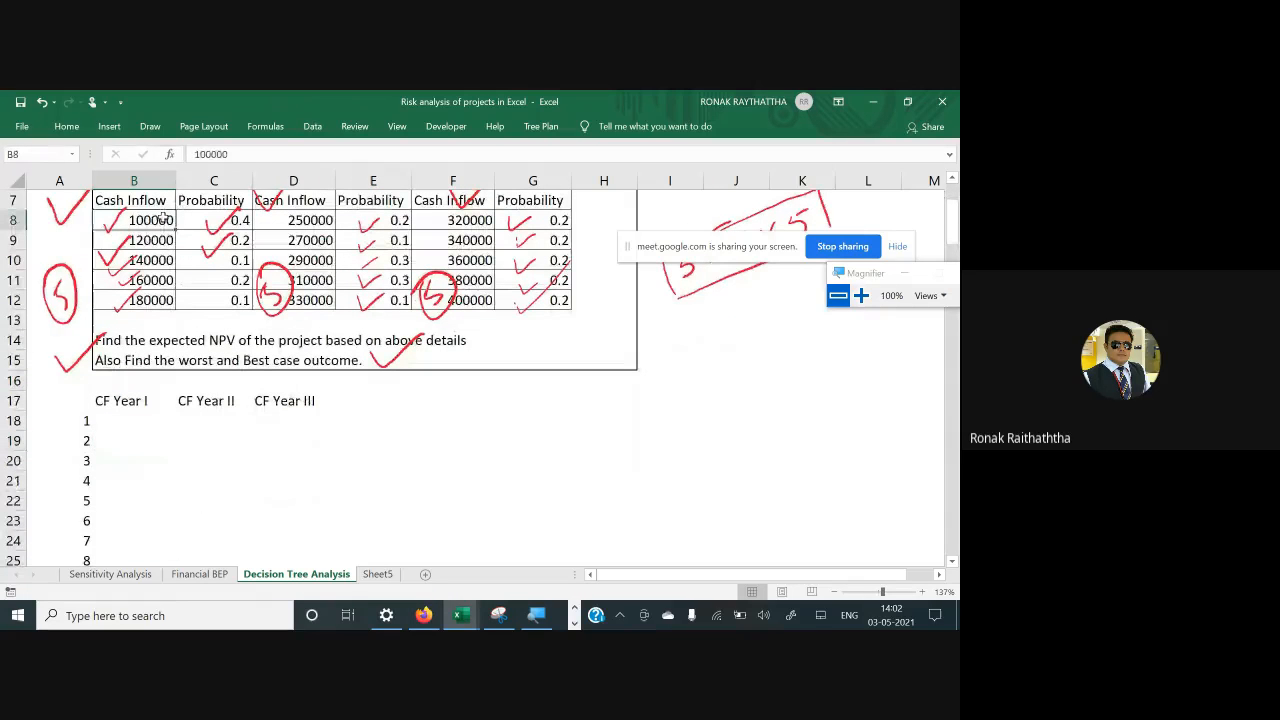
key("ctrl+c")
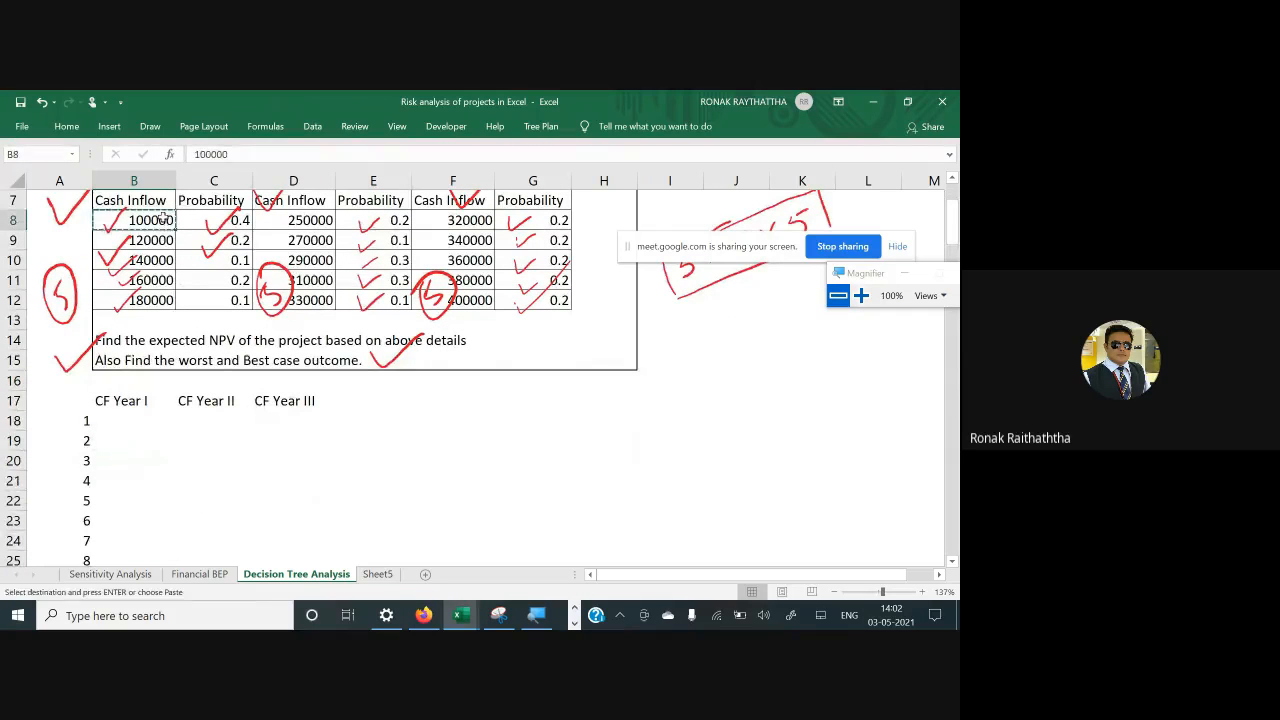
key("Down")
key("Down")
key("Down")
key("Down")
key("Down")
key("Down")
key("Down")
key("Down")
key("Down")
key("Down")
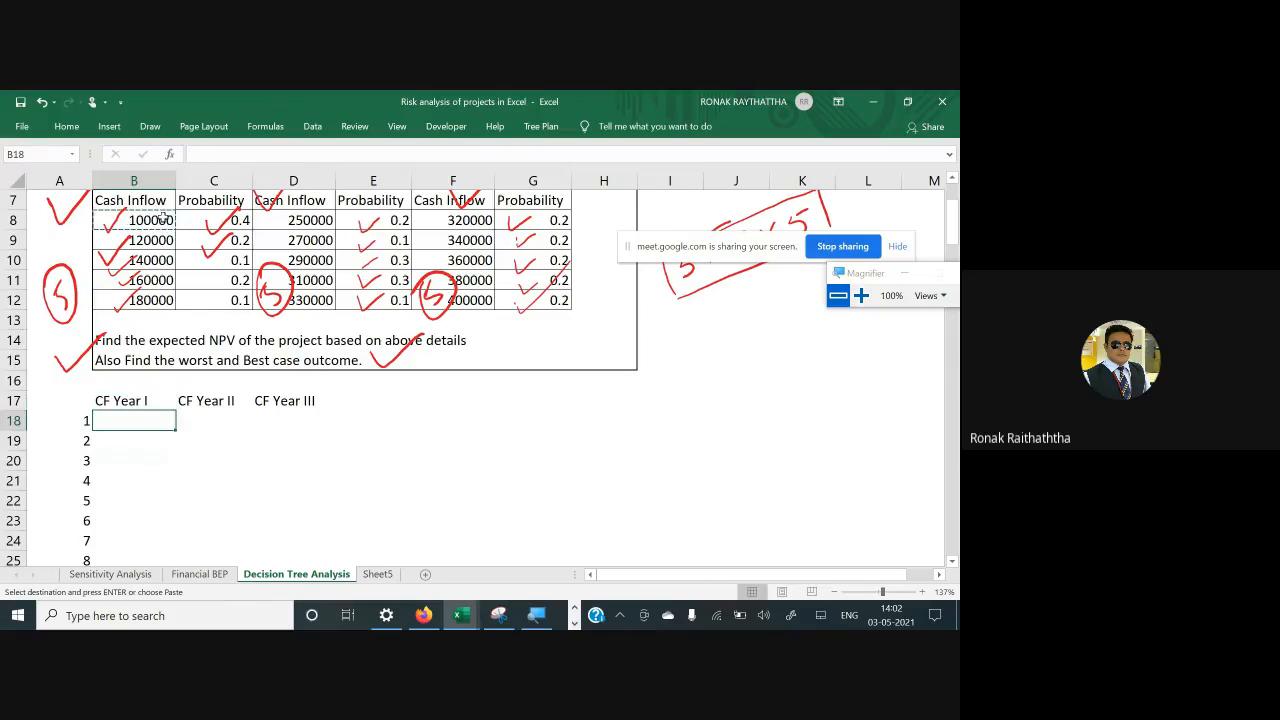
key("shift+Down")
key("shift+Down")
key("shift+Down")
key("shift+Down")
key("shift+Down")
key("shift+Down")
key("shift+Down")
key("shift+Down")
key("shift+Down")
key("shift+Down")
key("shift+Down")
key("shift+Down")
key("shift+Down")
key("shift+Down")
key("shift+Down")
key("shift+Down")
key("shift+Down")
key("shift+Down")
key("shift+Down")
key("shift+Down")
key("shift+Down")
key("shift+Down")
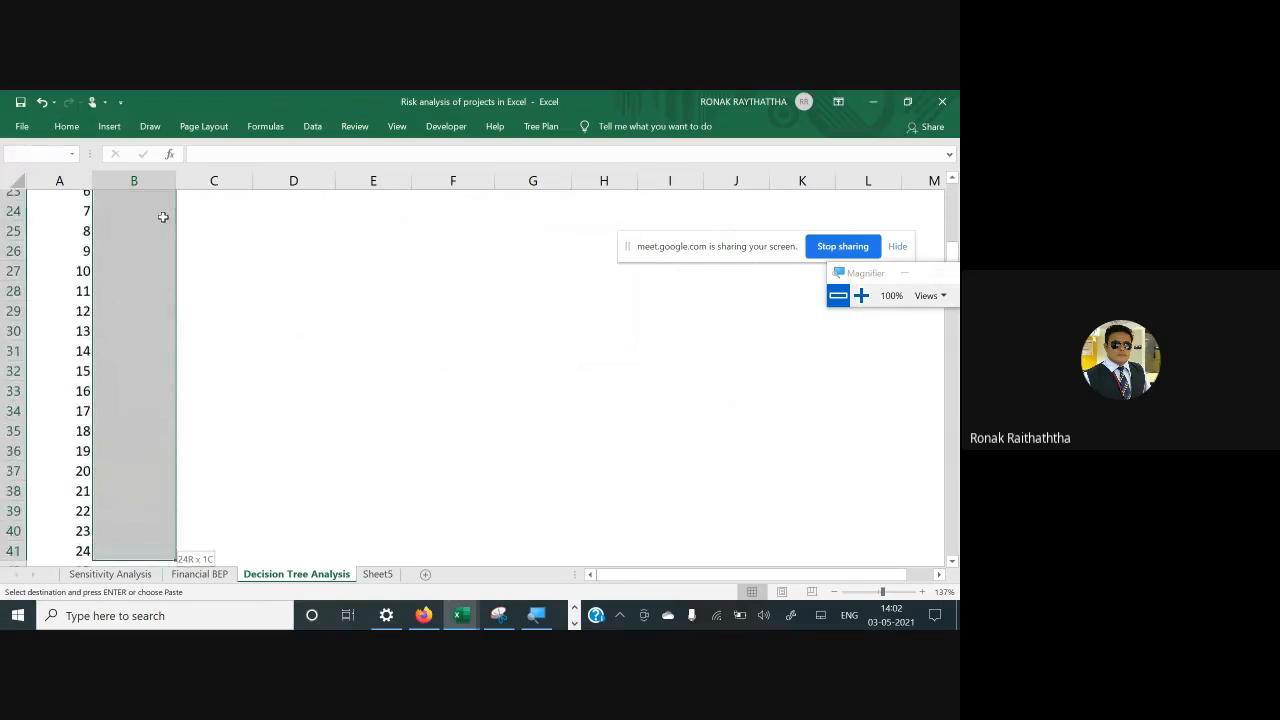
key("Return")
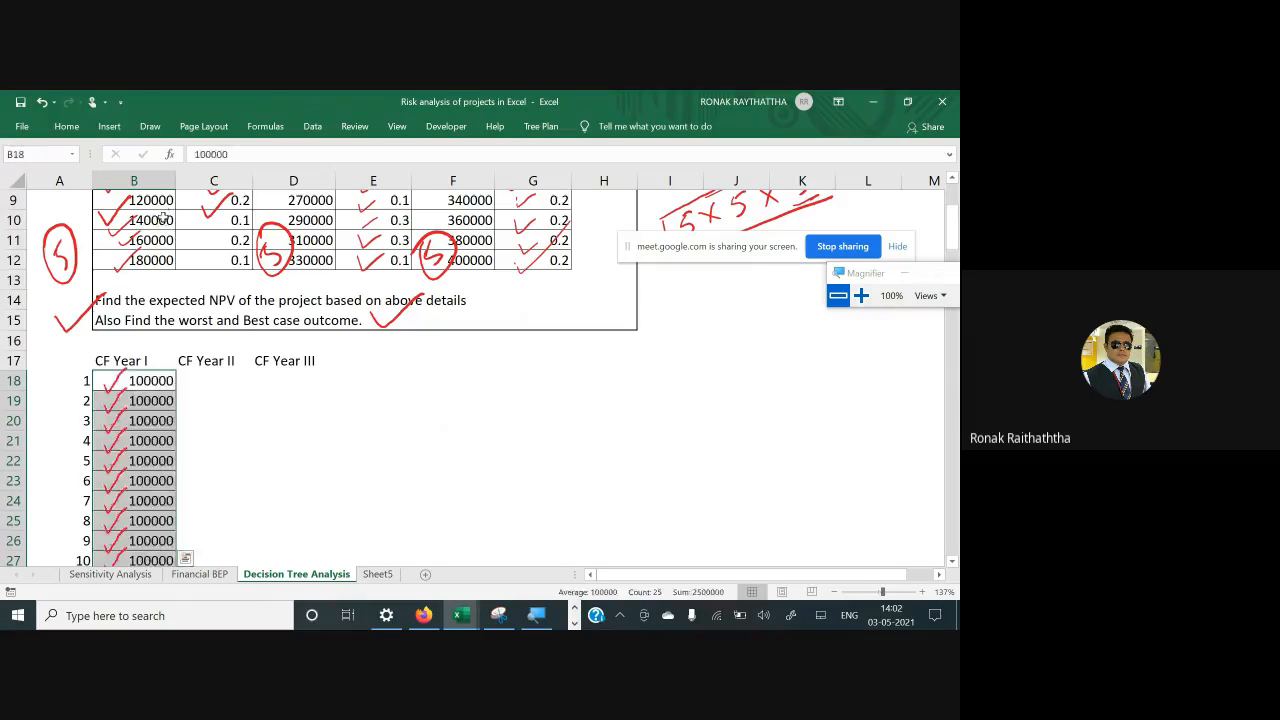
key("Down")
key("ctrl+z")
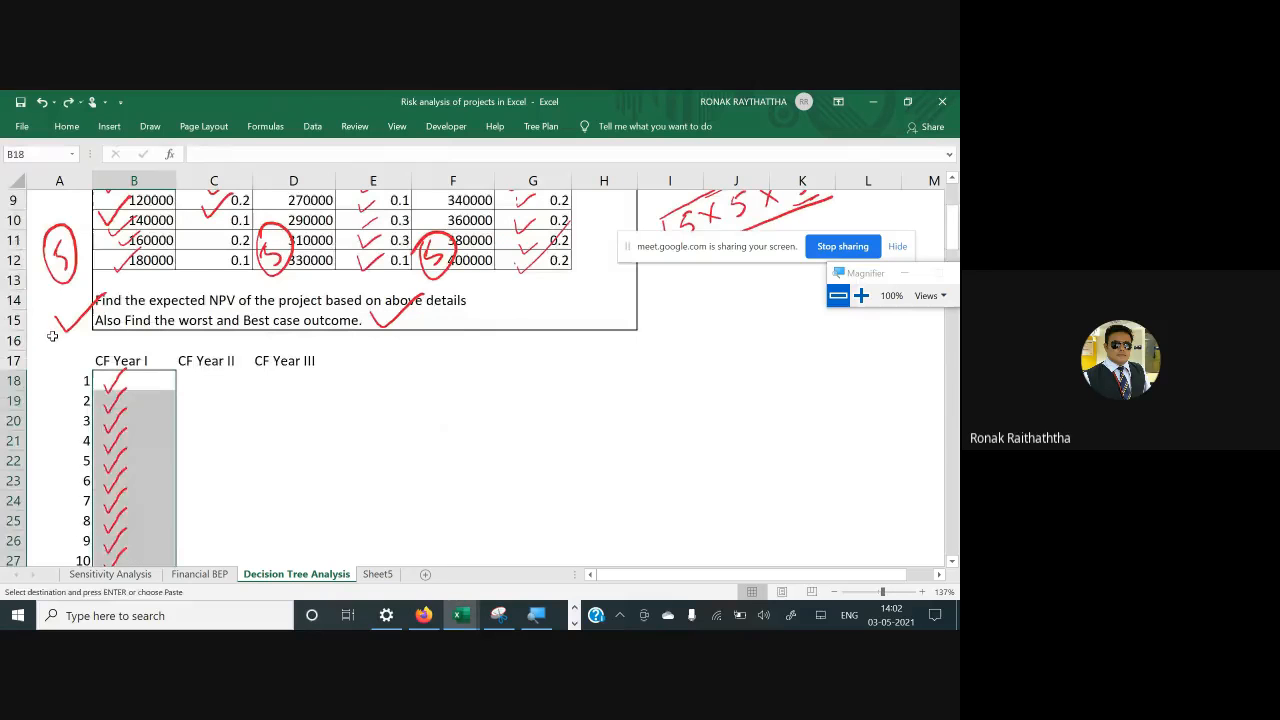
Paste the copied first Year 1 cash inflow, 100000, as values only into B18:B42 under CF Year I
scroll(122, 293, "up", 2)
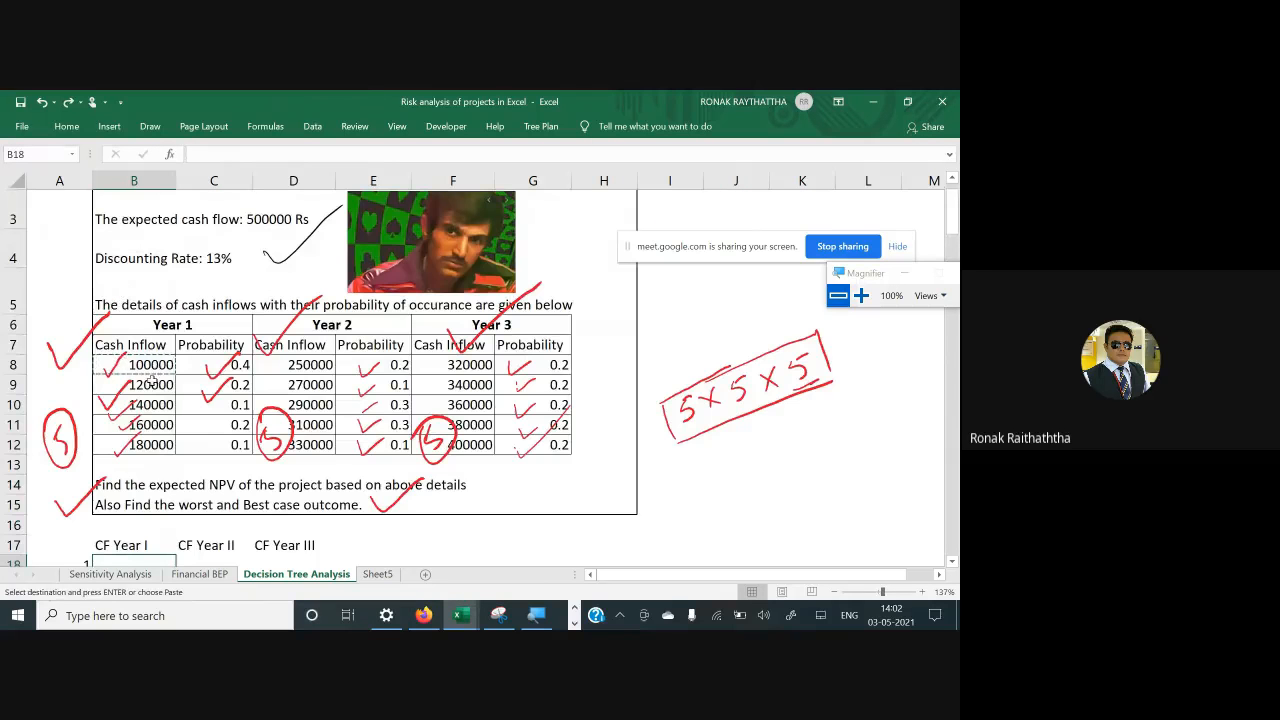
scroll(148, 350, "down", 4)
key("alt")
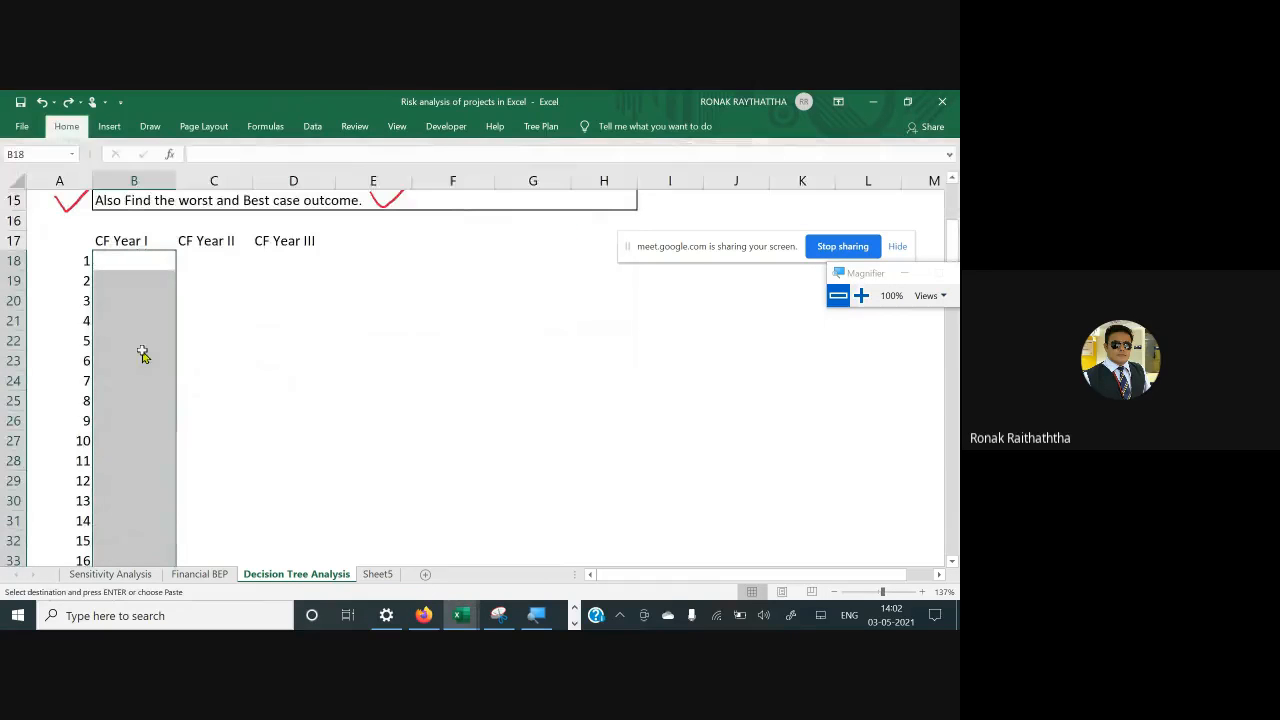
key("e")
key("s")
key("v")
key("Return")
key("Down")
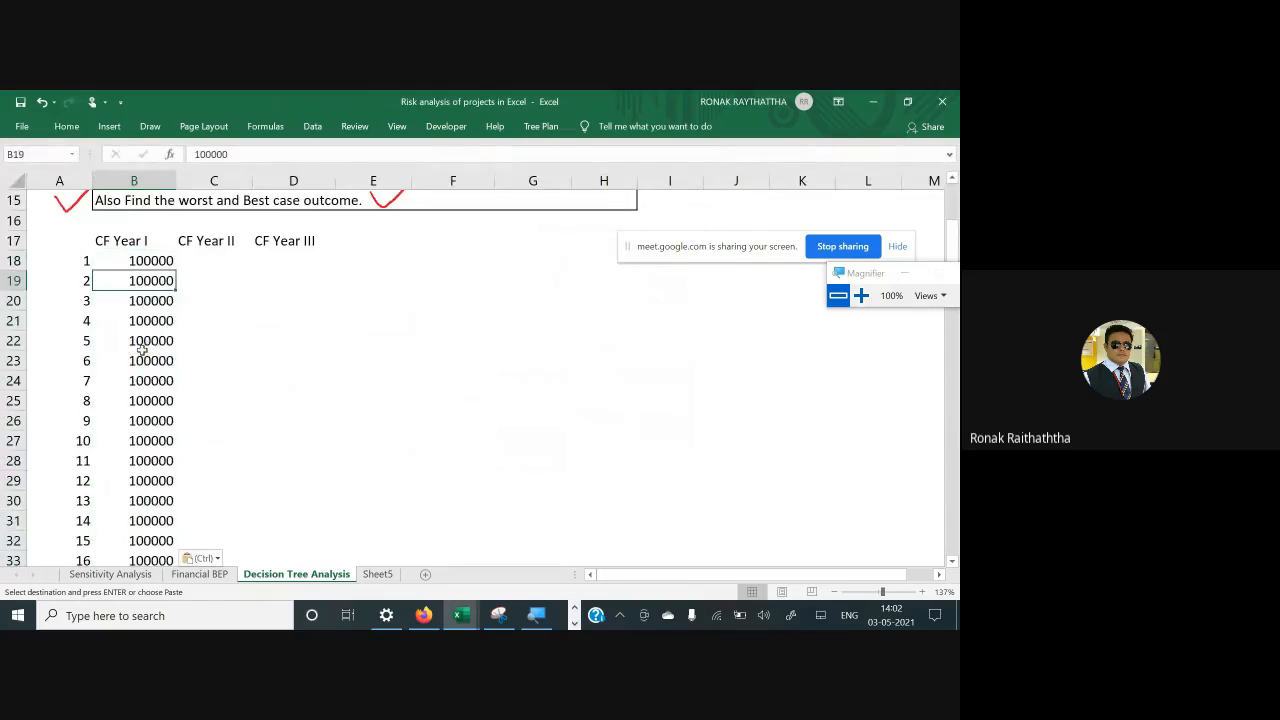
key("ctrl")
key("Escape")
key("Escape")
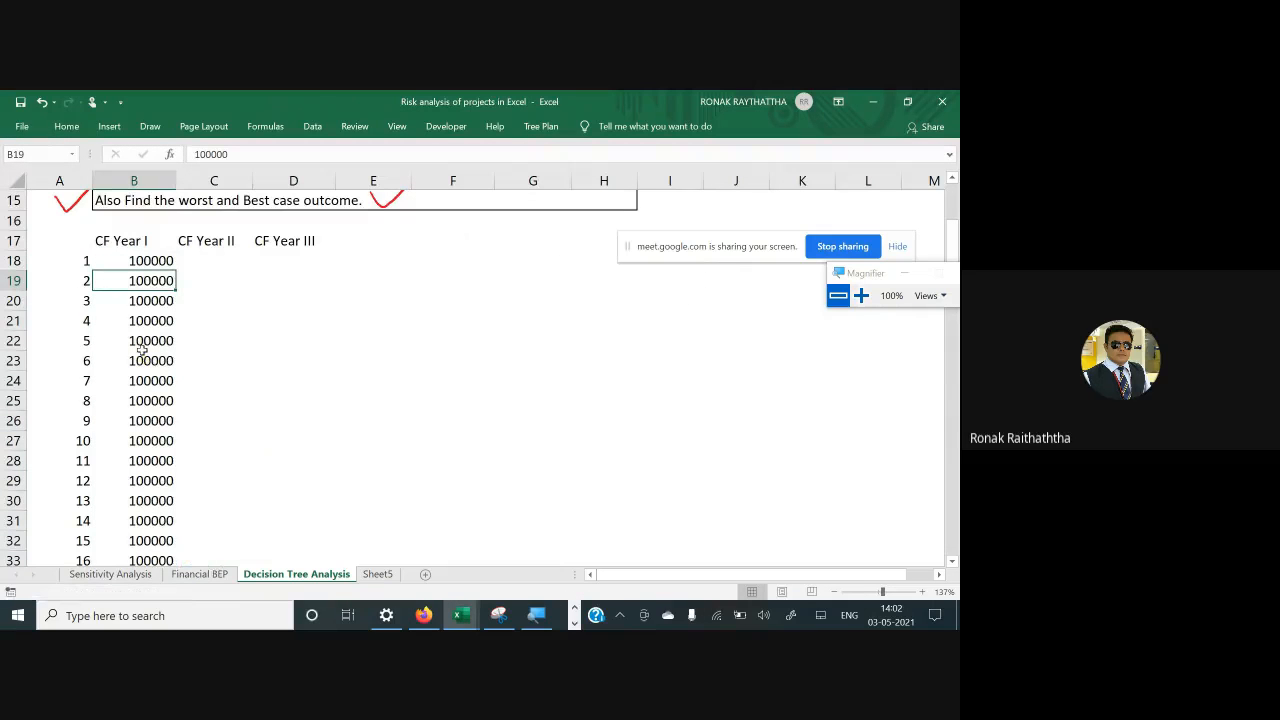
Select the filled CF Year I cells B18:B42 and undo the values paste
scroll(142, 350, "up", 2)
scroll(142, 350, "up", 1)
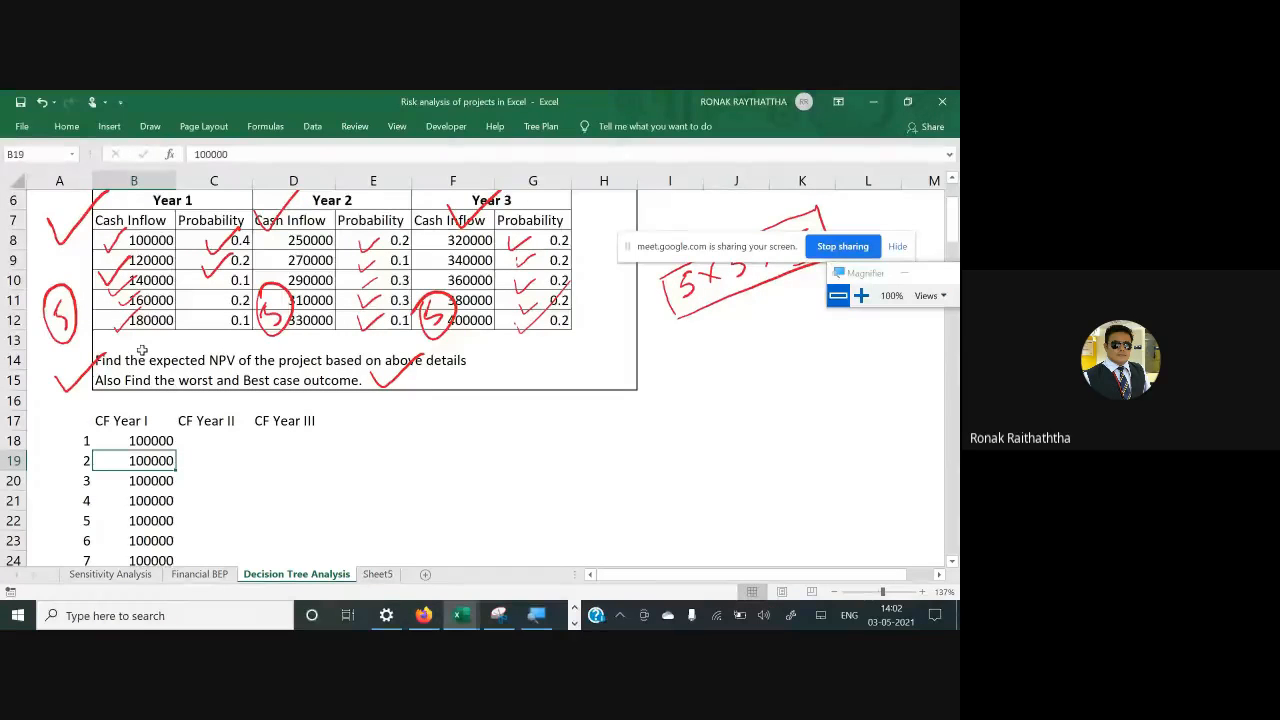
scroll(142, 350, "down", 1)
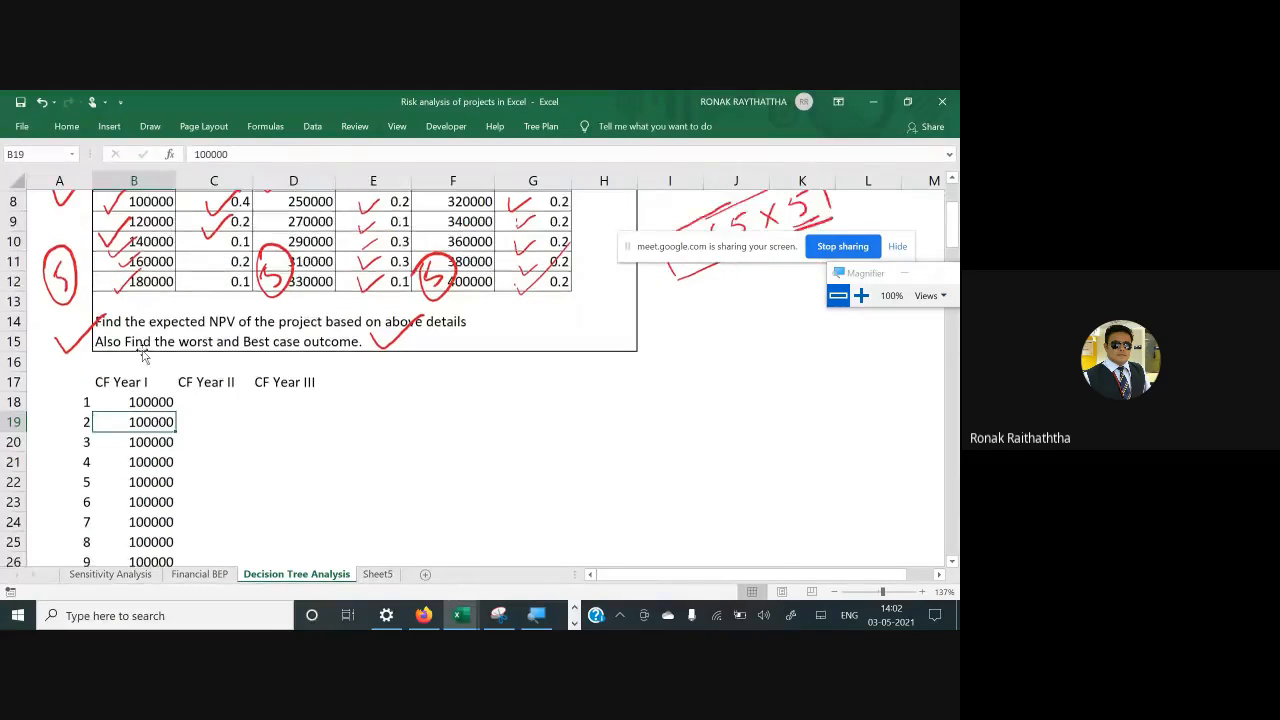
scroll(142, 352, "up", 1)
left_click(148, 437)
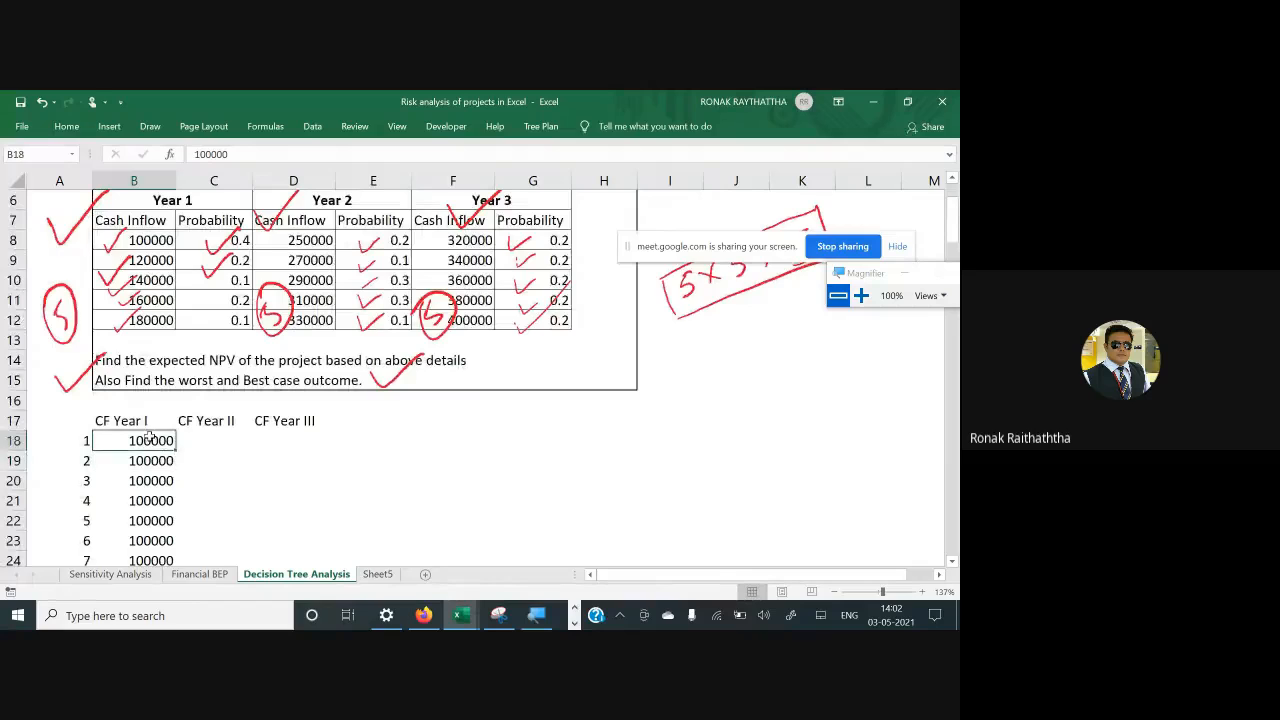
key("ctrl+shift+Down")
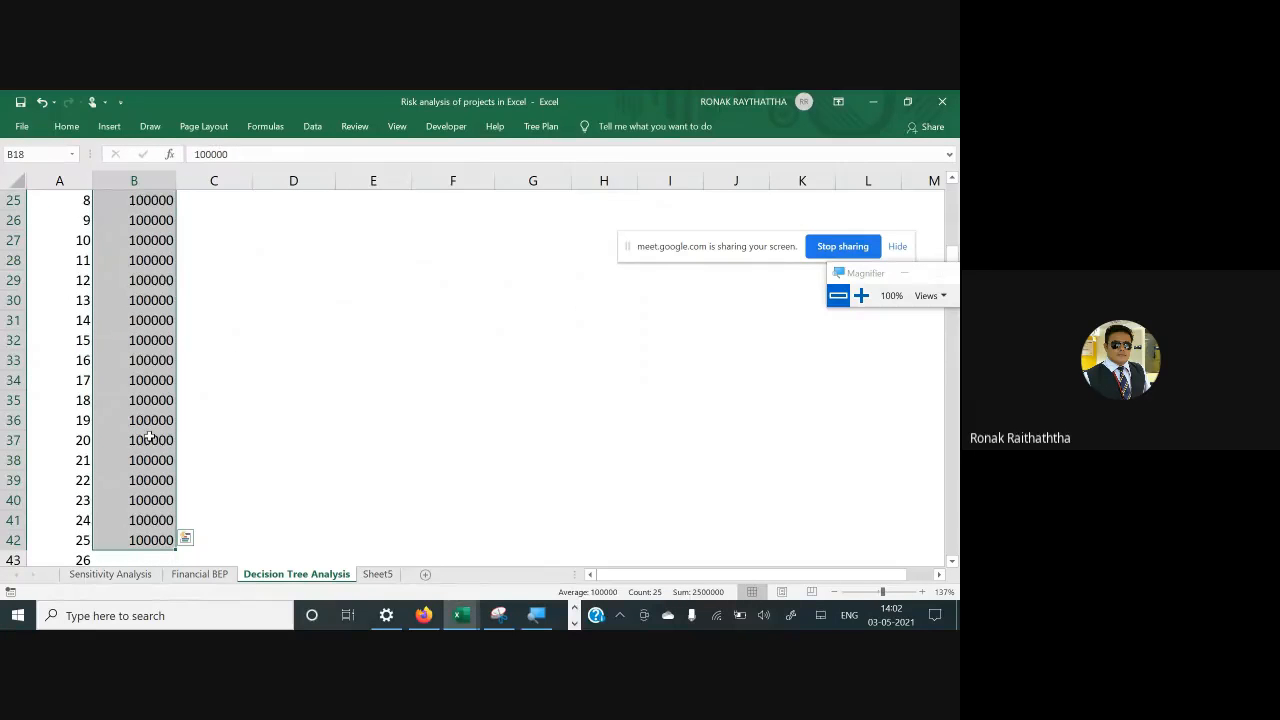
key("ctrl+z")
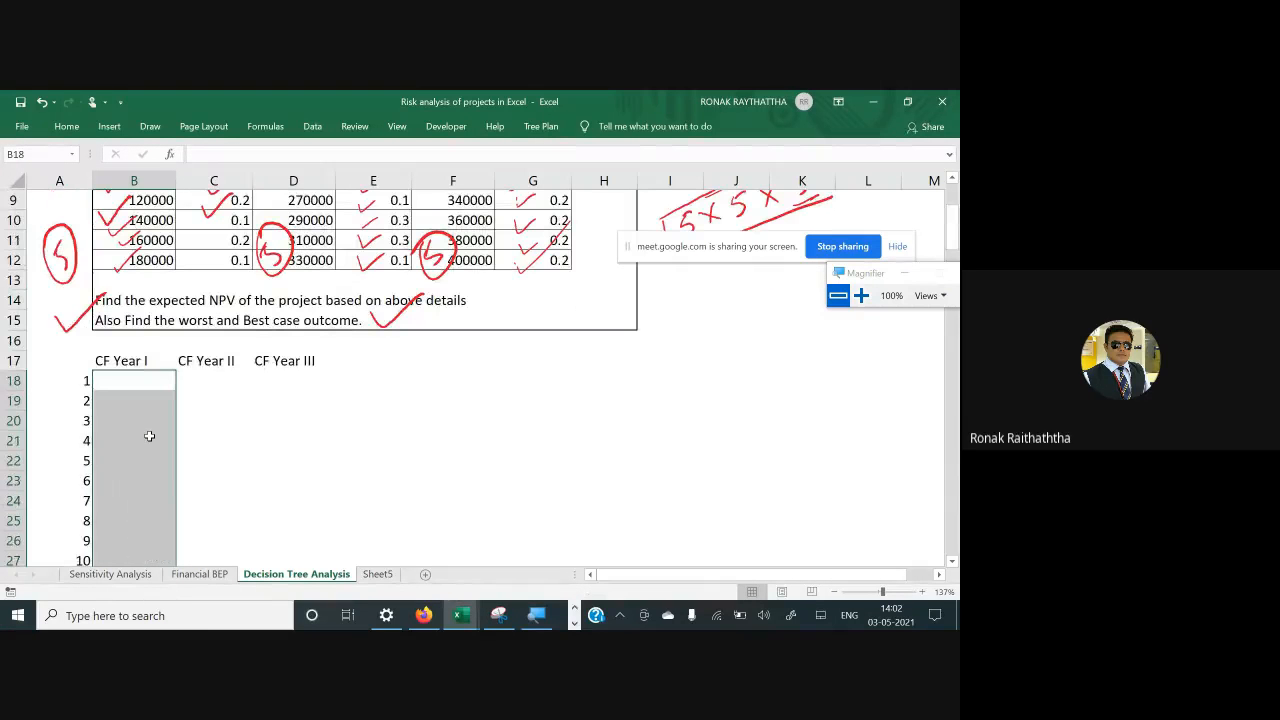
key("Right")
key("Right")
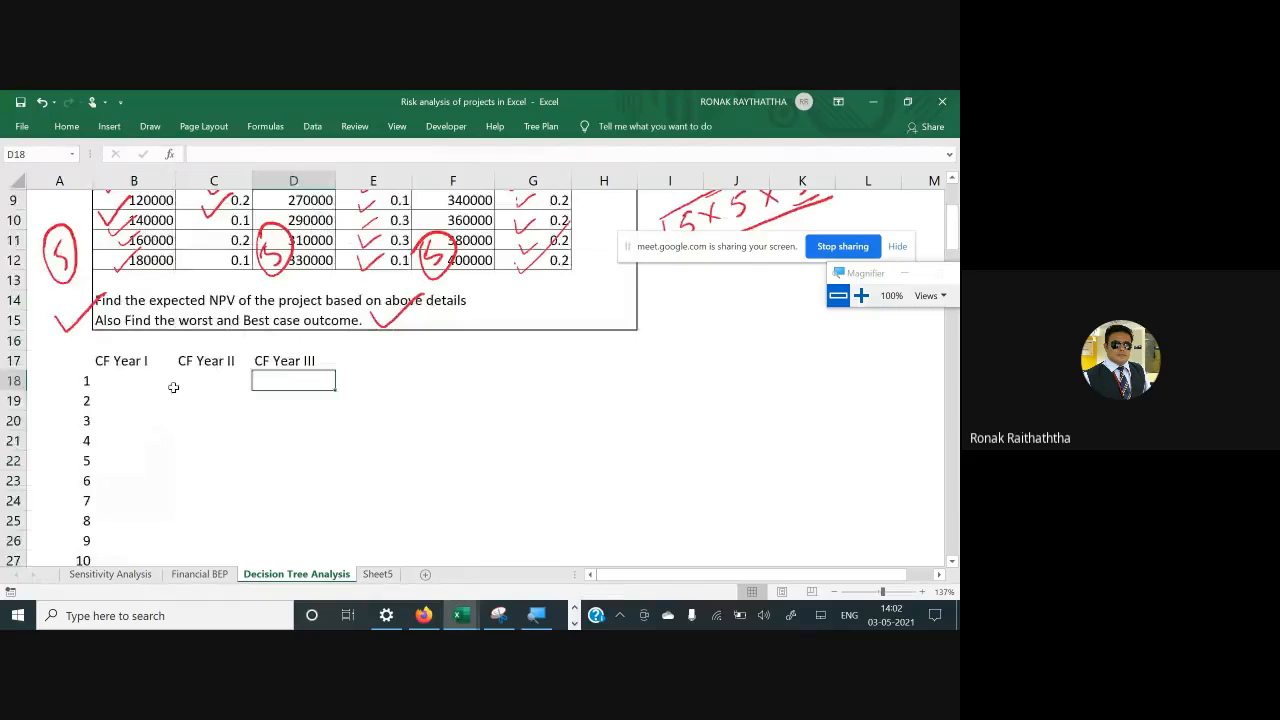
Copy the five Year 3 cash inflows in F8:F12 into D18:D22 under CF Year III and delete the ink marks pasted with them
scroll(165, 392, "up", 3)
scroll(173, 387, "down", 2)
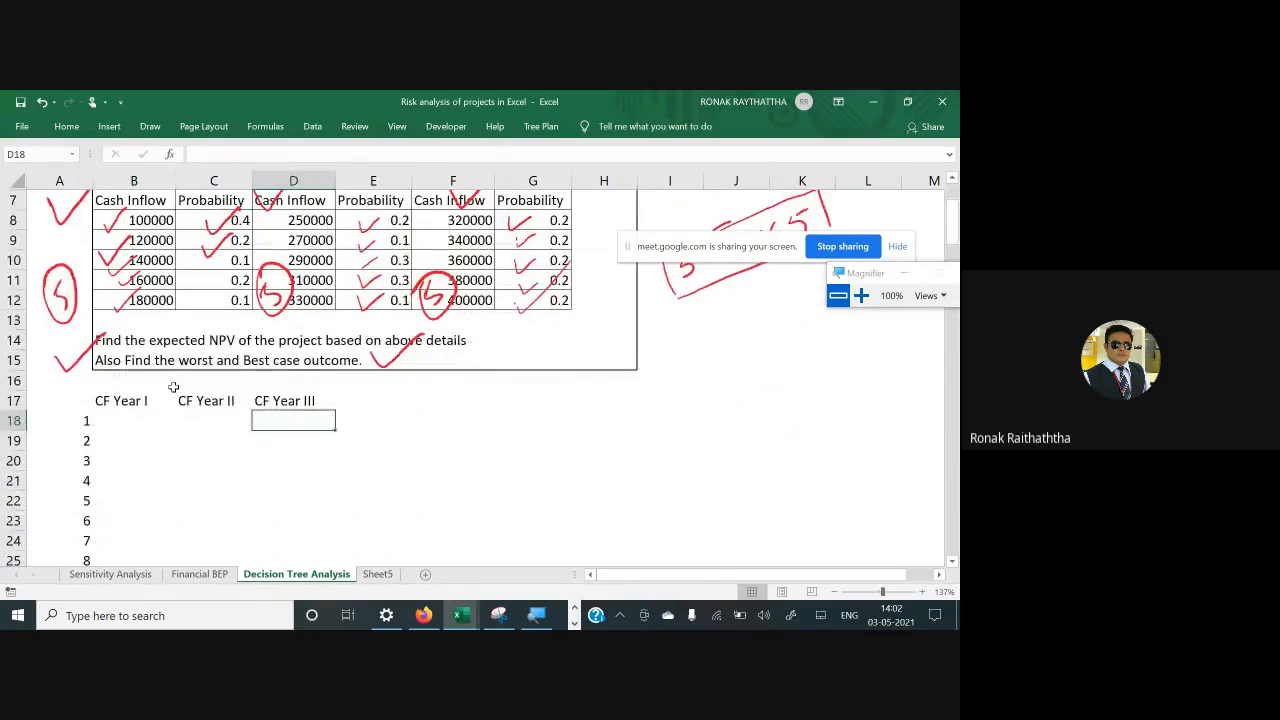
scroll(187, 401, "up", 2)
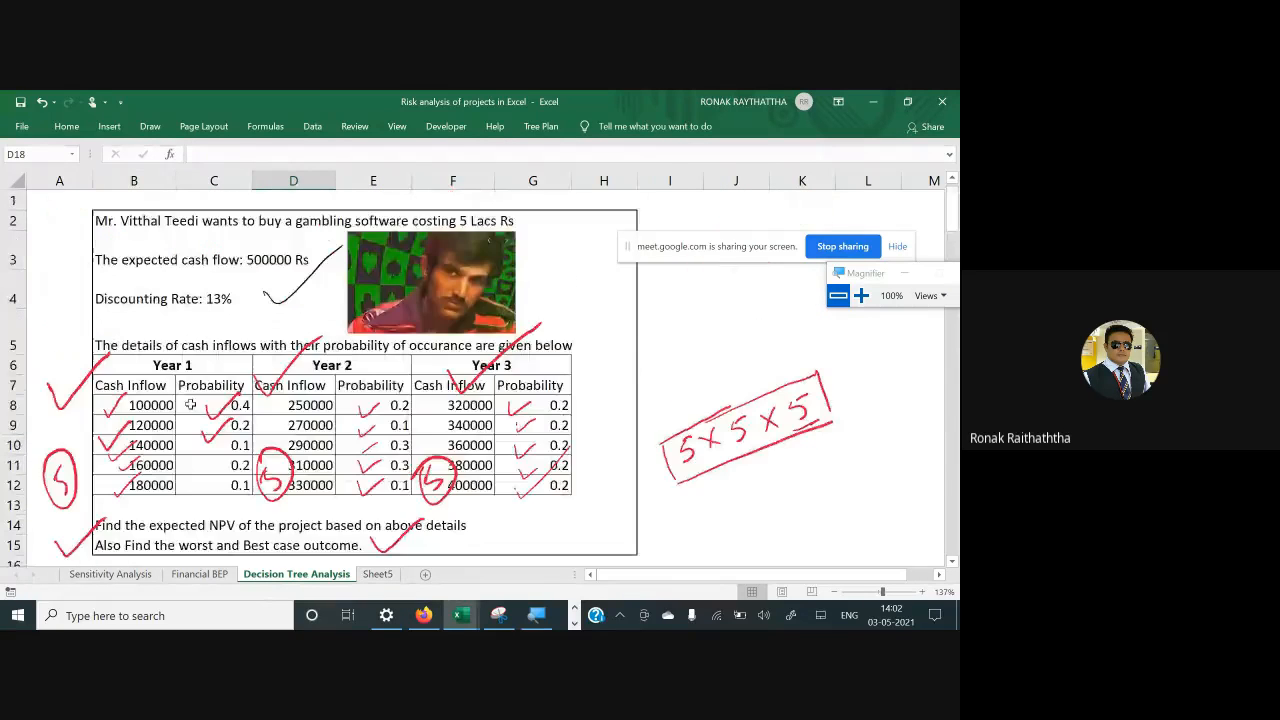
scroll(192, 404, "down", 1)
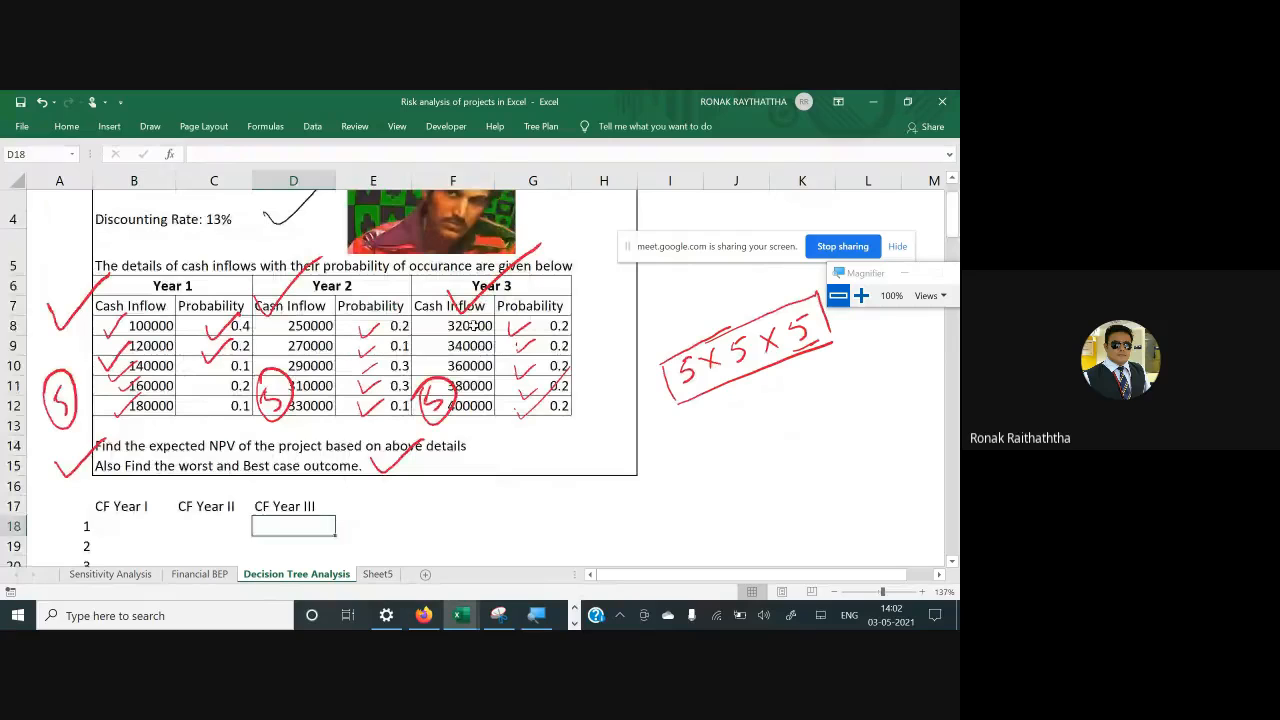
left_click_drag(470, 326, 485, 404)
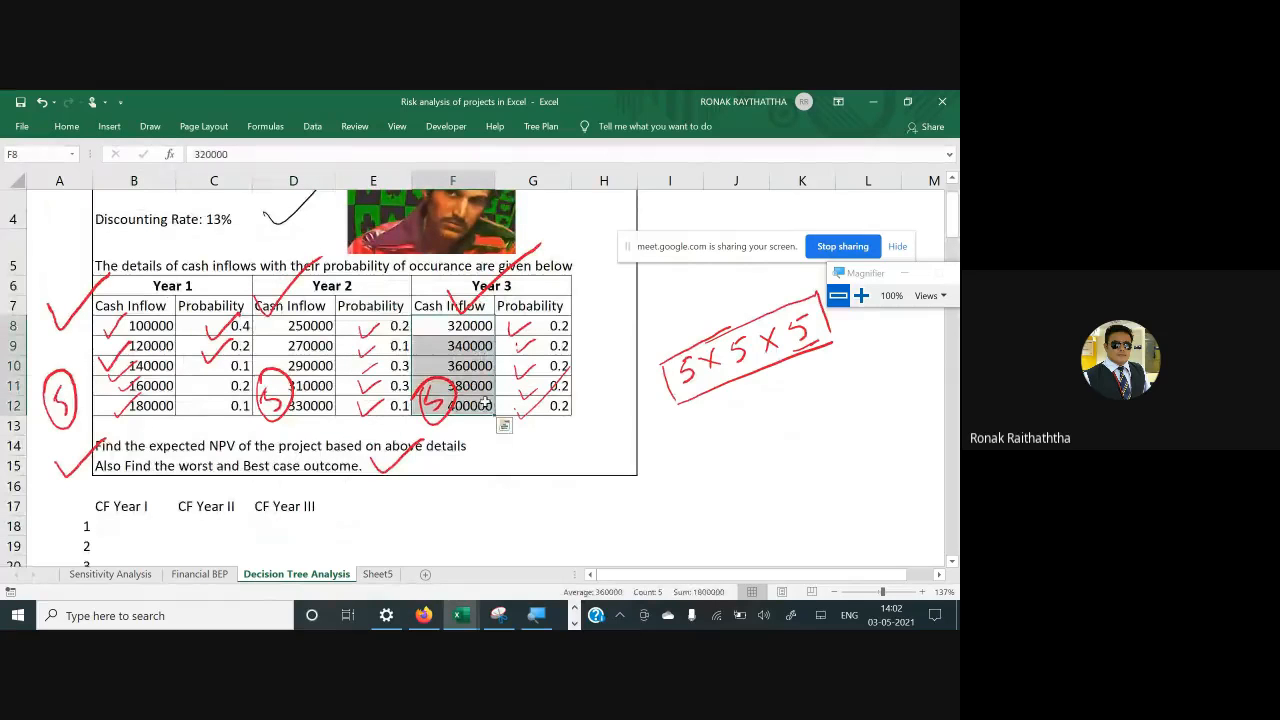
key("ctrl+c")
scroll(450, 410, "down", 2)
left_click(289, 354)
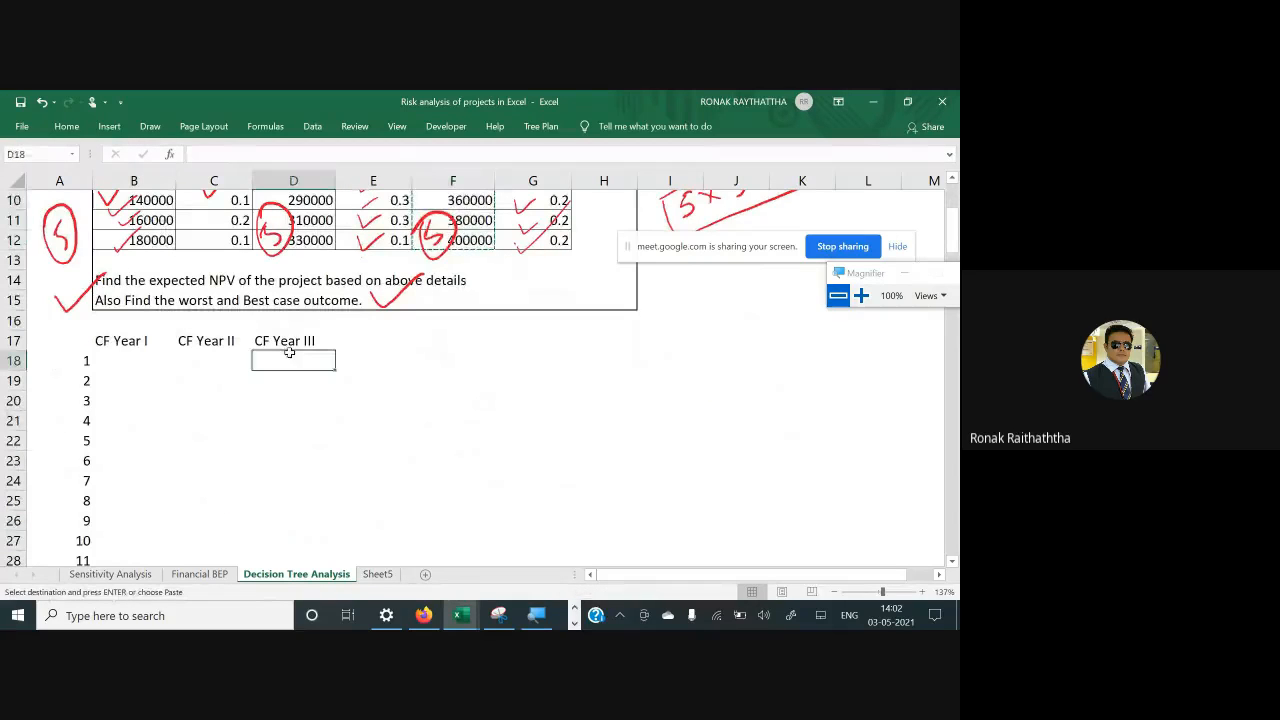
key("ctrl+v")
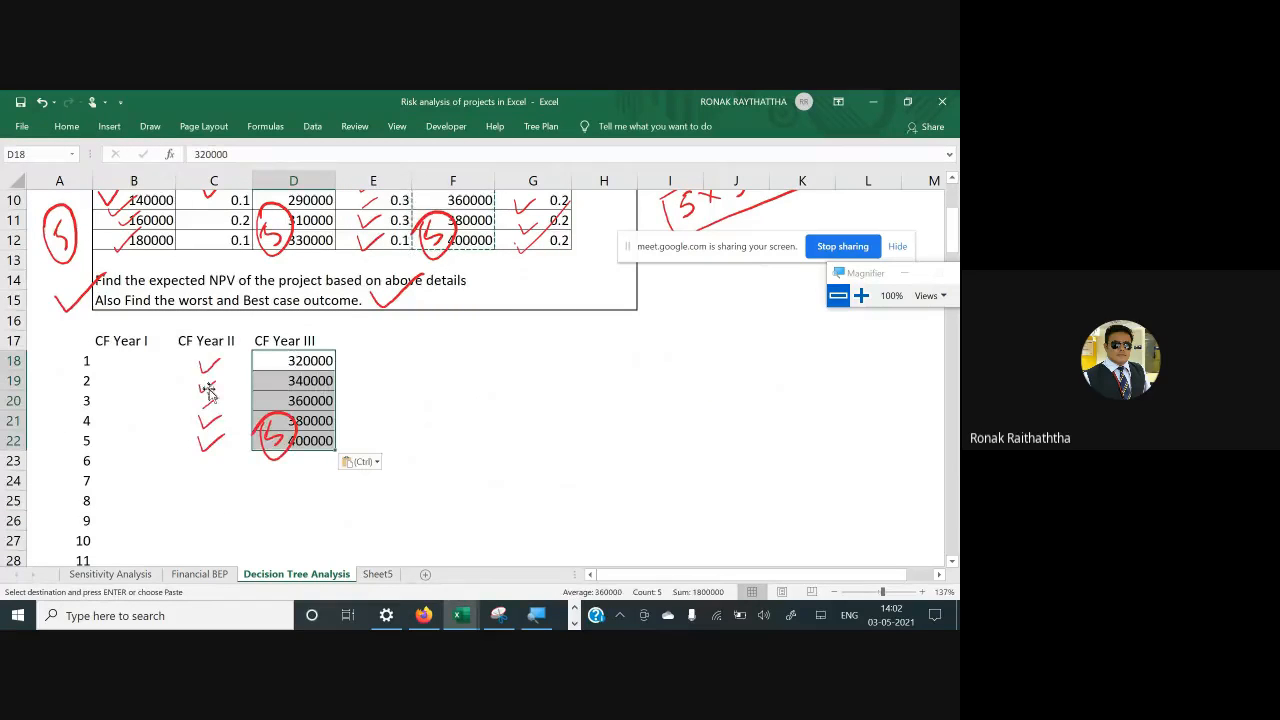
left_click(209, 418)
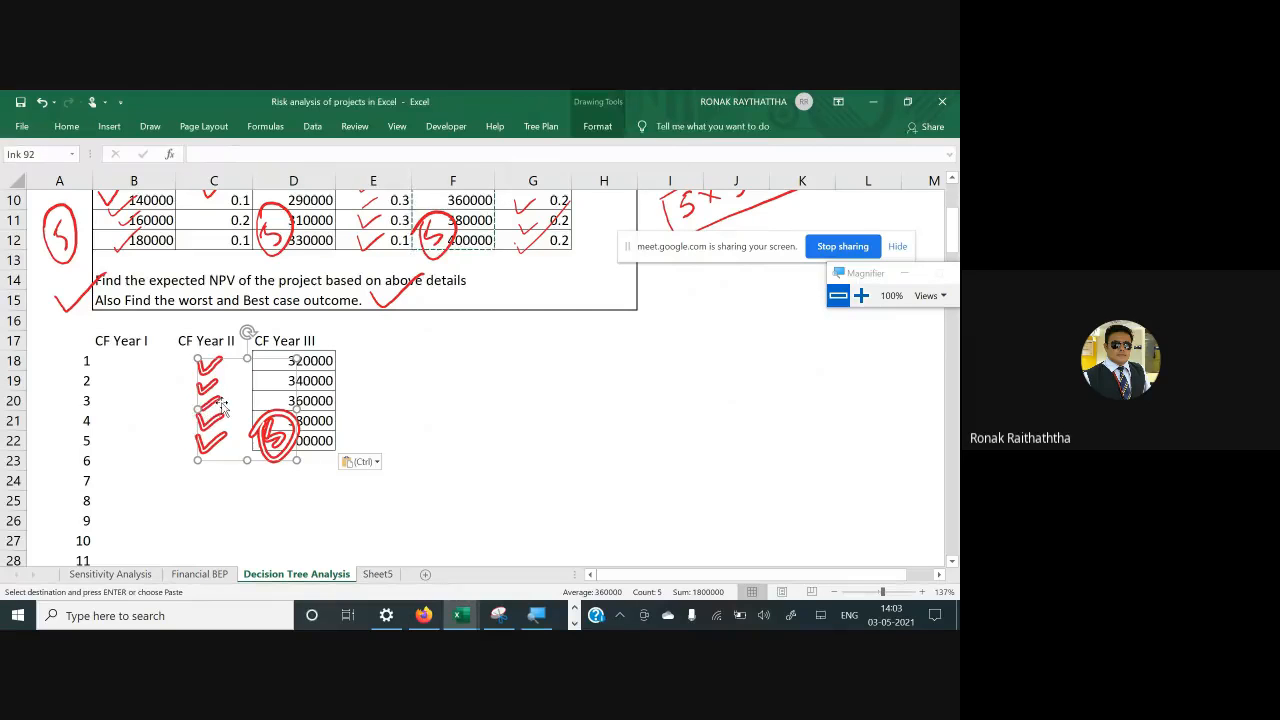
key("Delete")
Copy the first Year 2 cash inflow, 250000, from D8 into C18 and fill it down to C22
left_click(213, 363)
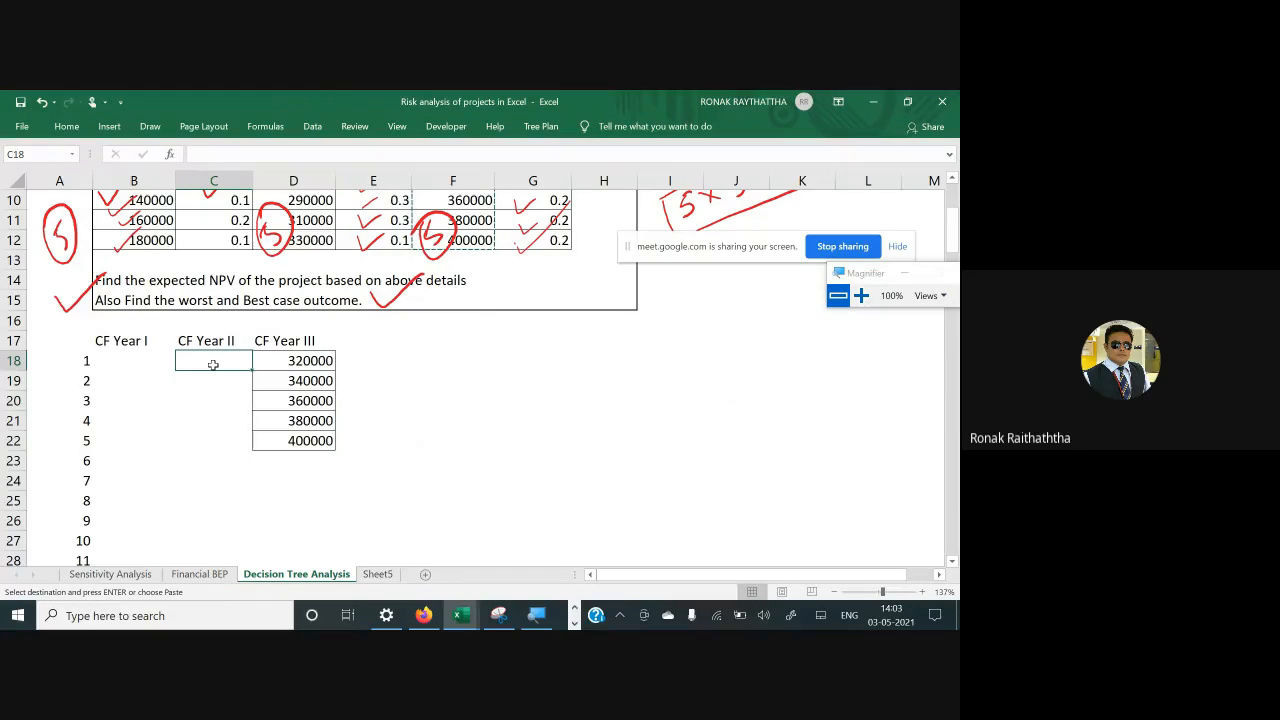
scroll(213, 364, "up", 3)
left_click(300, 323)
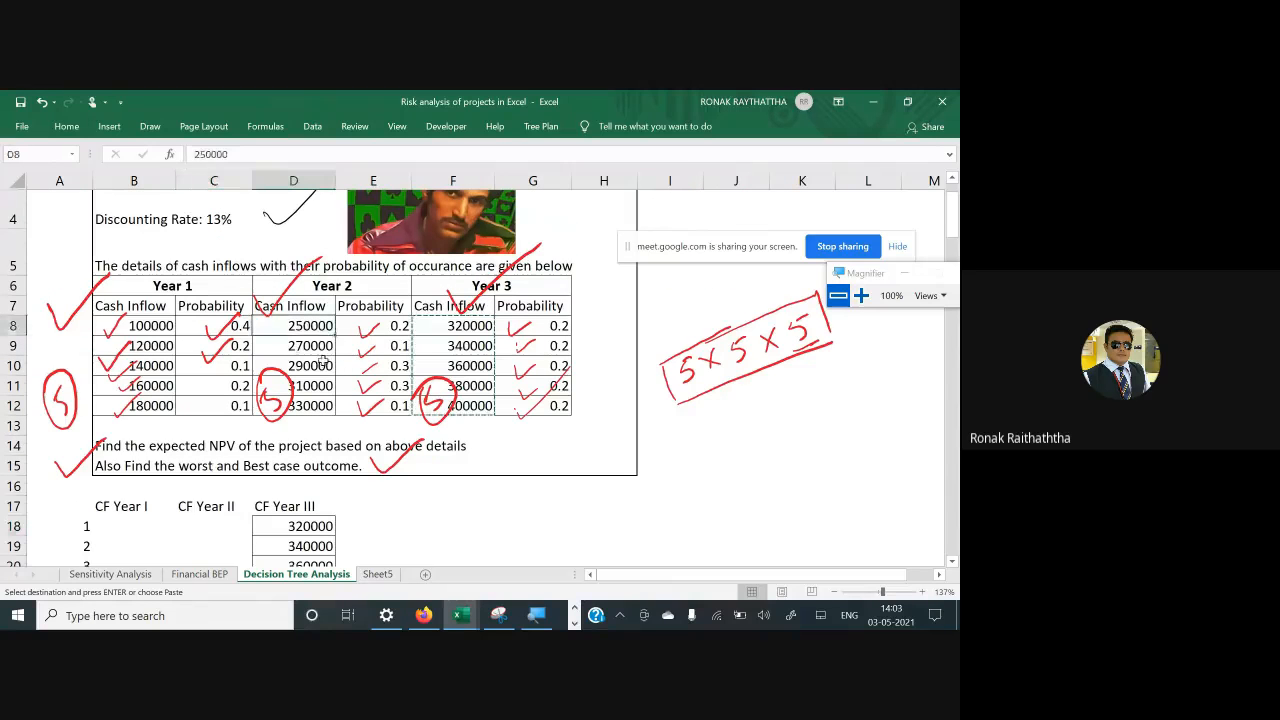
scroll(294, 420, "down", 3)
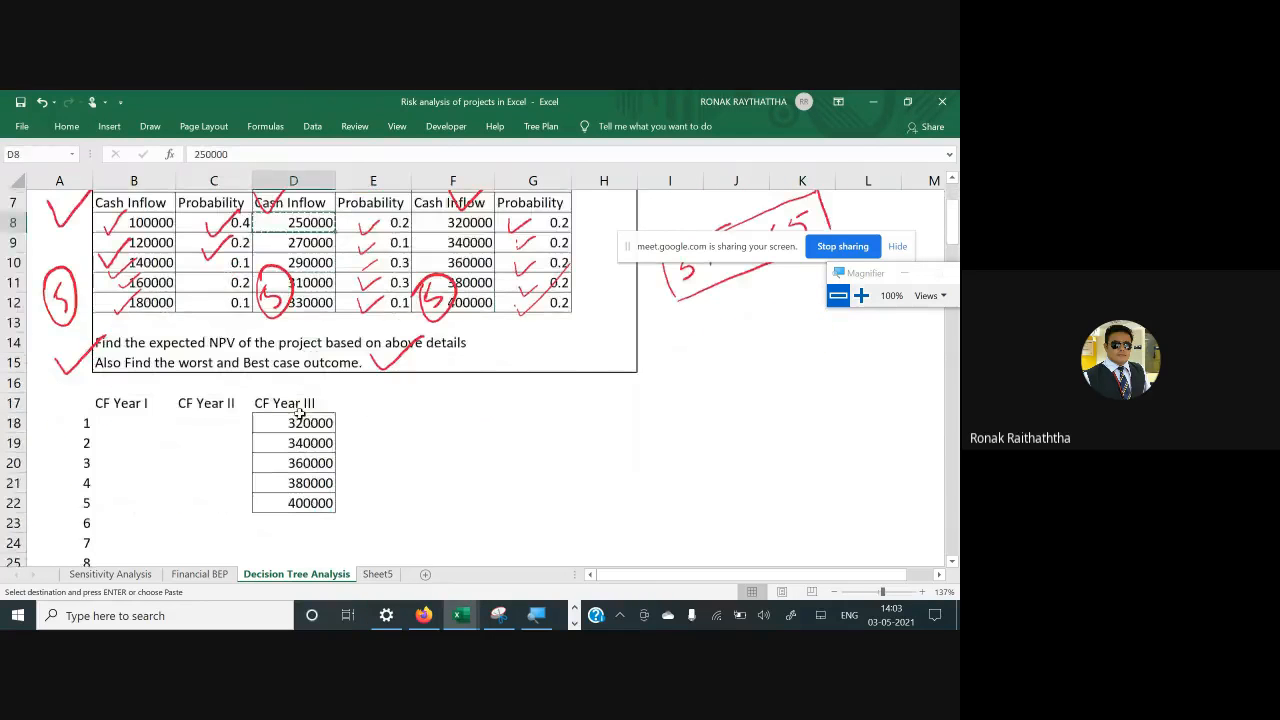
left_click(195, 416)
key("ctrl+v")
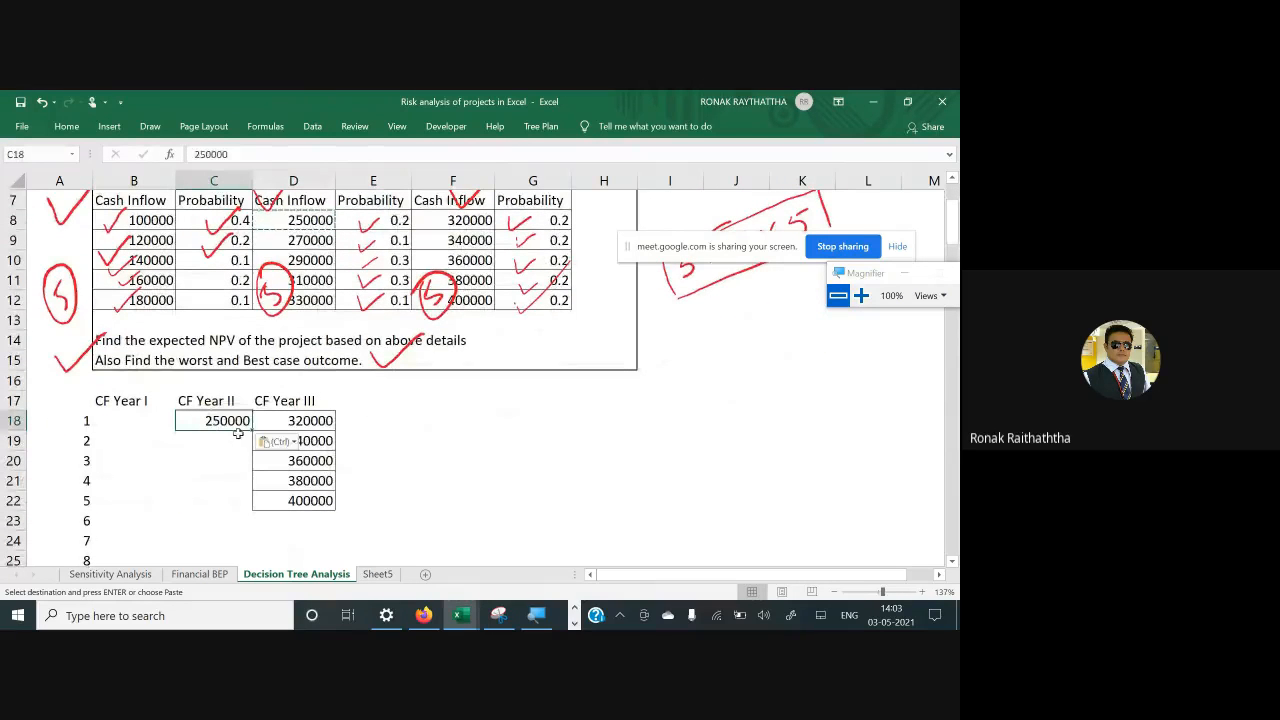
left_click_drag(240, 431, 240, 508)
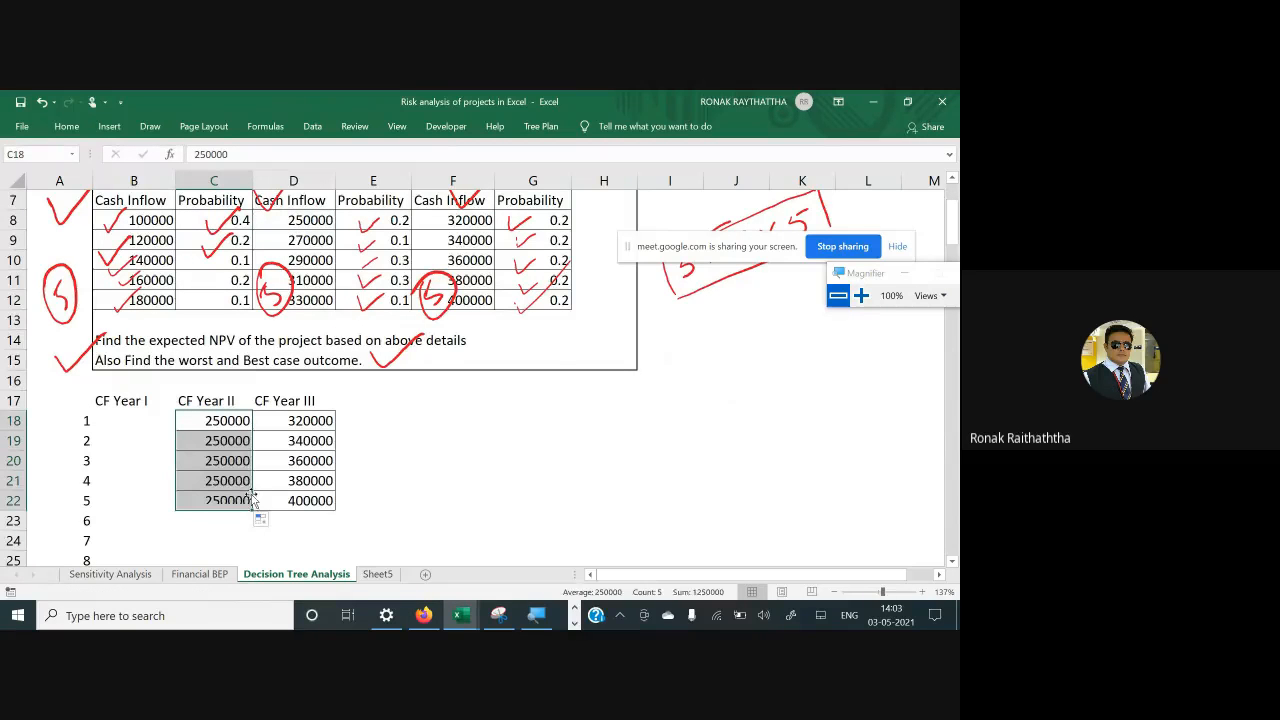
Copy the first Year 1 cash inflow, 100000, from B8 into B18:B22 under CF Year I
left_click(144, 420)
scroll(205, 393, "up", 2)
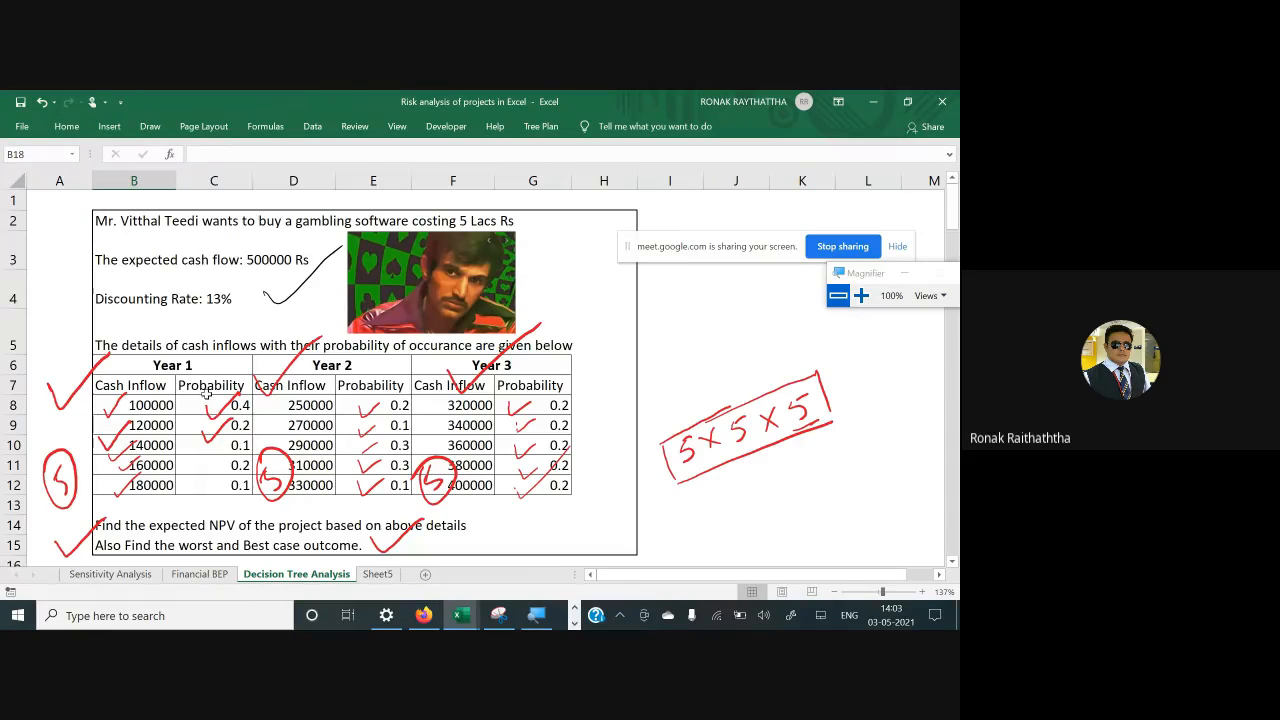
left_click(135, 405)
key("ctrl+c")
scroll(150, 405, "down", 3)
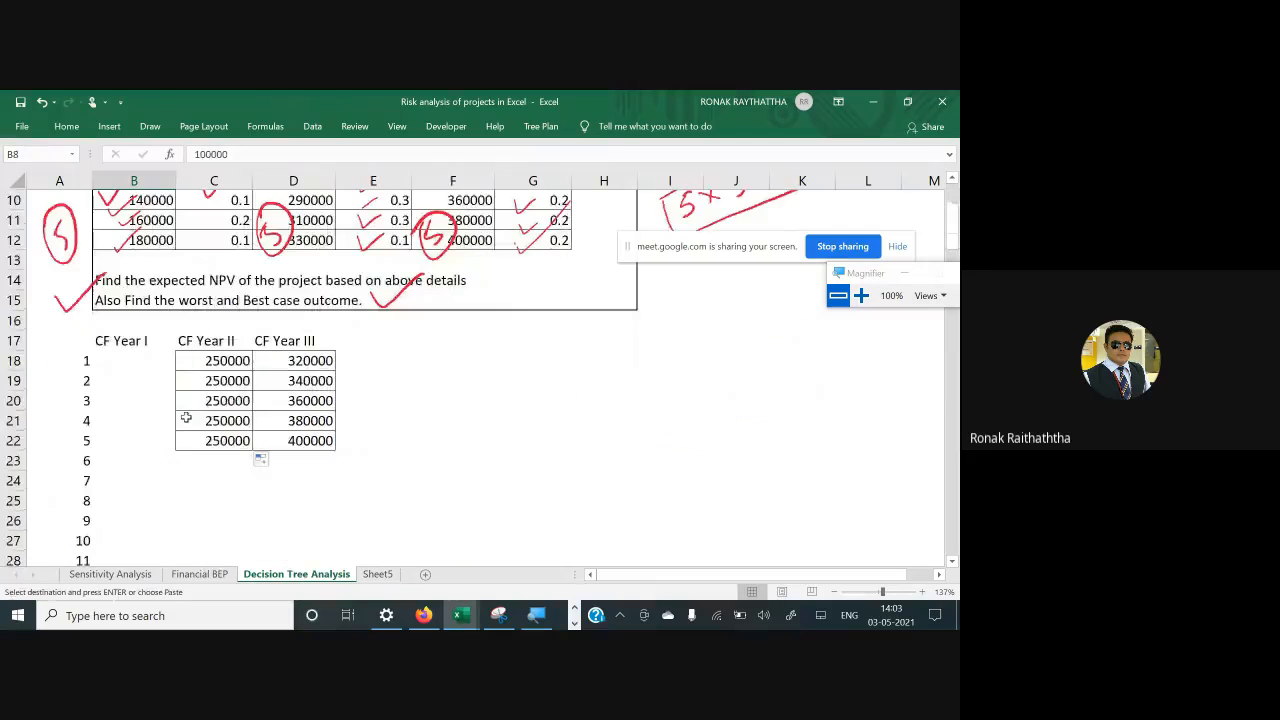
left_click_drag(148, 356, 155, 441)
key("ctrl+v")
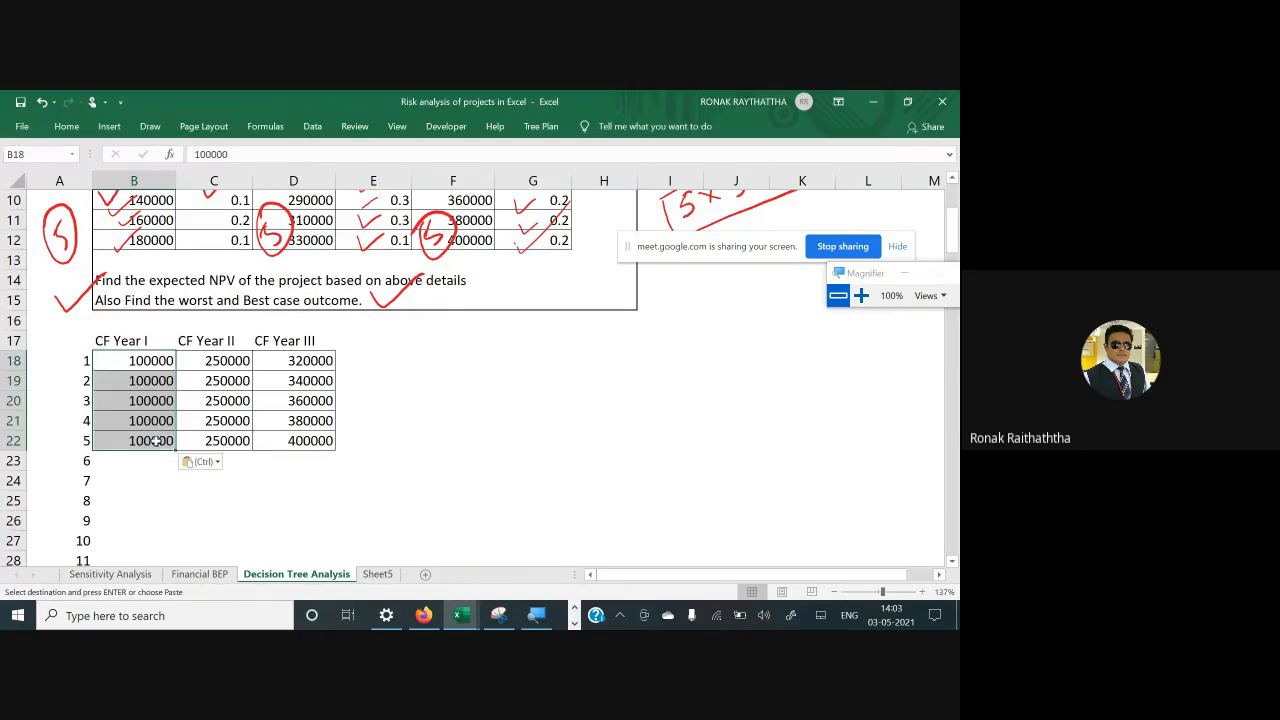
Delete the five ink check marks pasted over the CF Year I values in B18:B22
left_click(121, 402)
key("Delete")
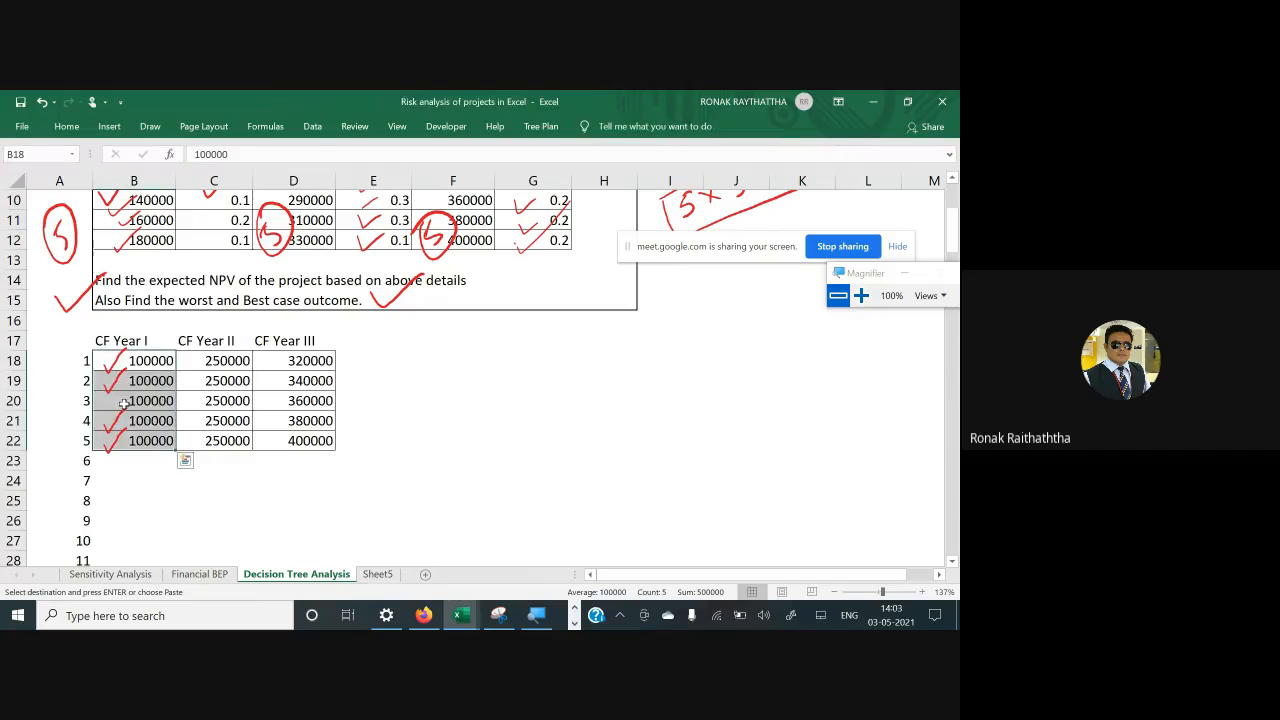
left_click(112, 420)
key("Delete")
left_click(112, 382)
key("Delete")
left_click(113, 366)
key("Delete")
left_click(113, 444)
key("Delete")
left_click(237, 464)
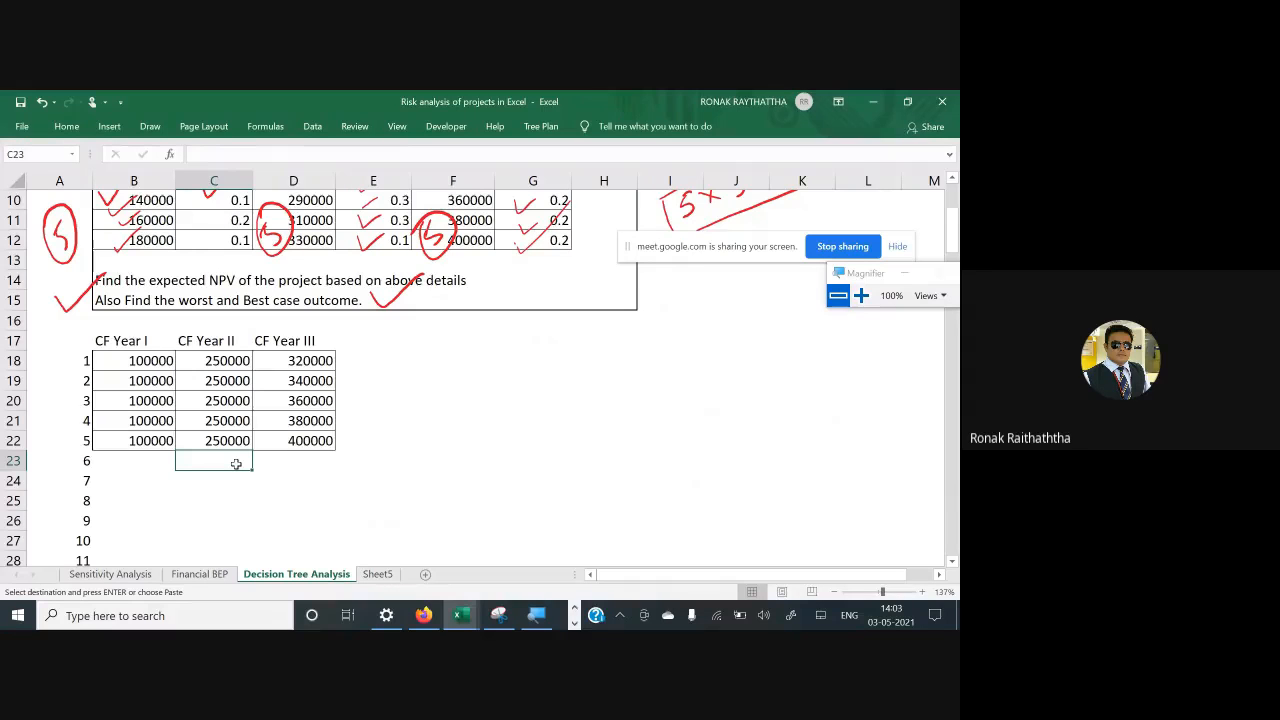
Insert a blank column between CF Year I and CF Year II, and another between CF Year II and CF Year III
key("Left")
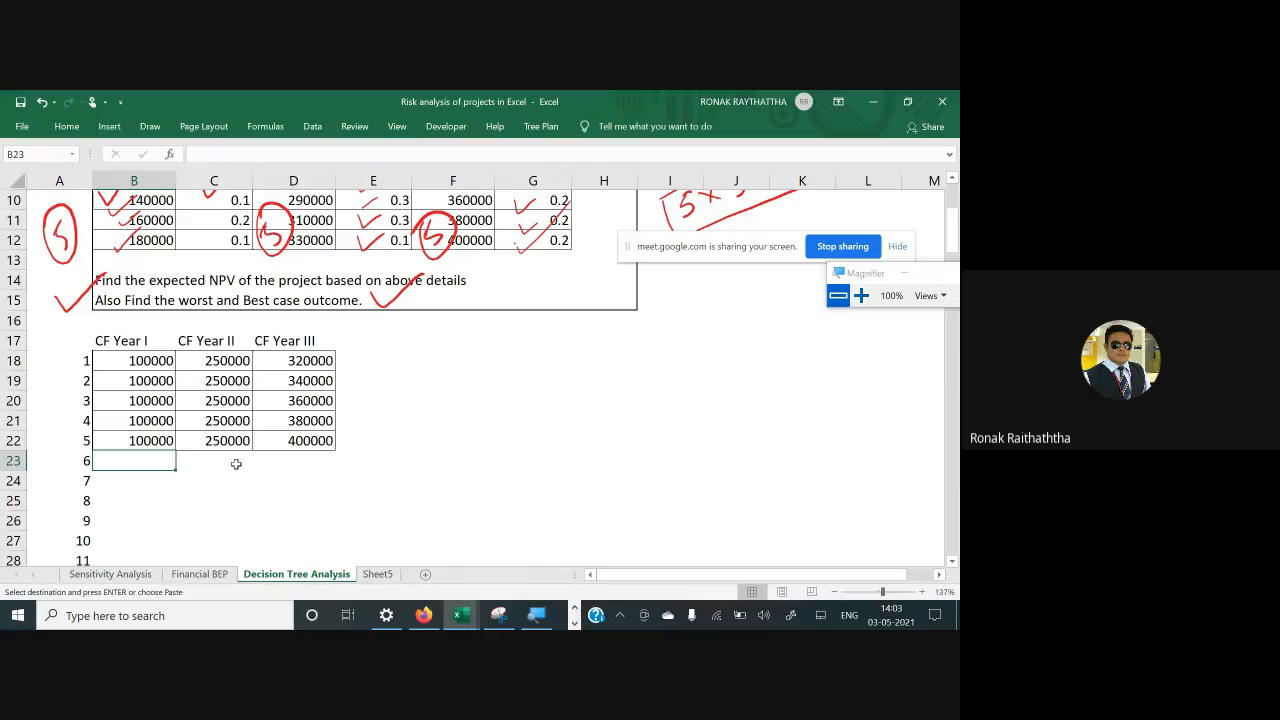
key("Right")
key("Right")
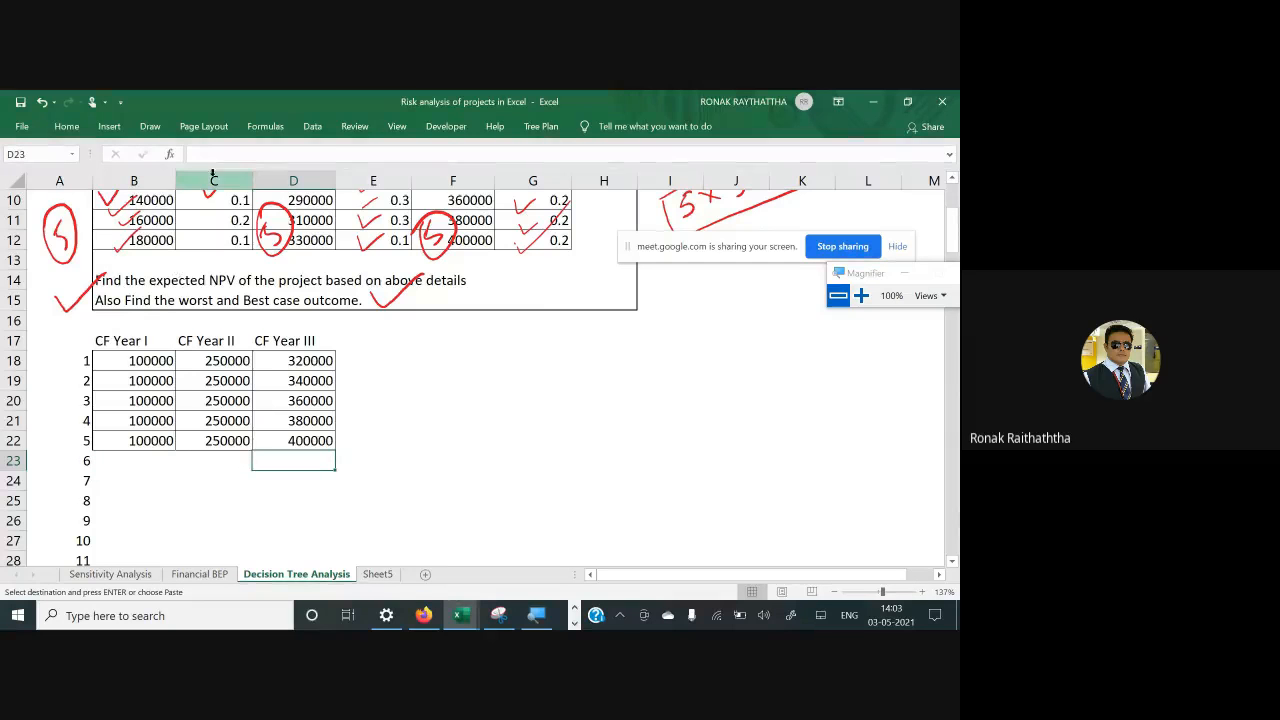
left_click(213, 180)
right_click(215, 182)
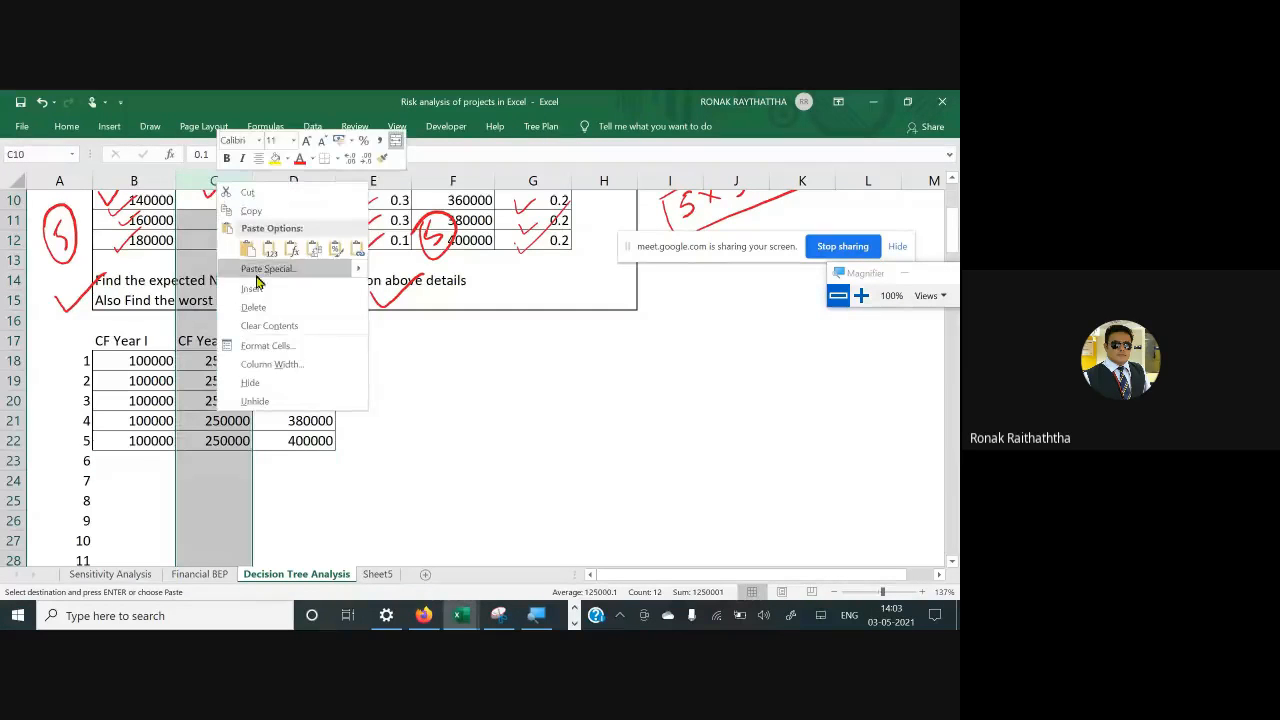
left_click(252, 289)
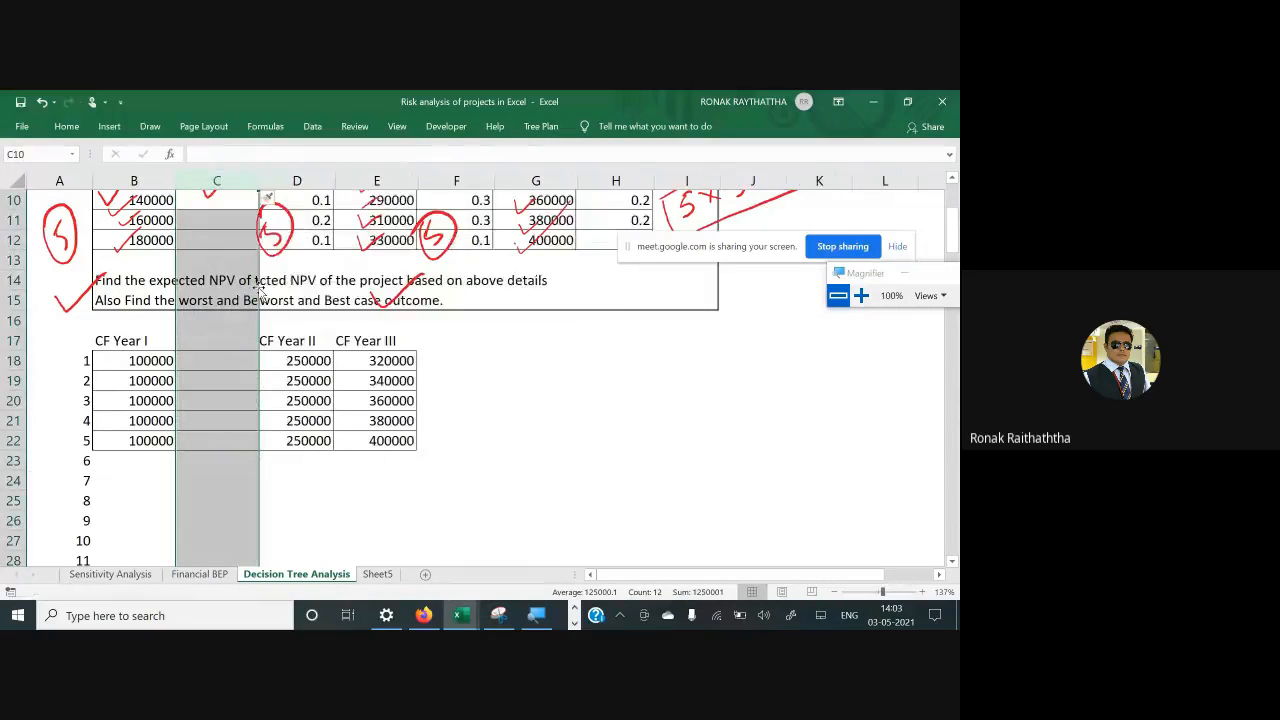
left_click(378, 180)
right_click(380, 180)
left_click(415, 285)
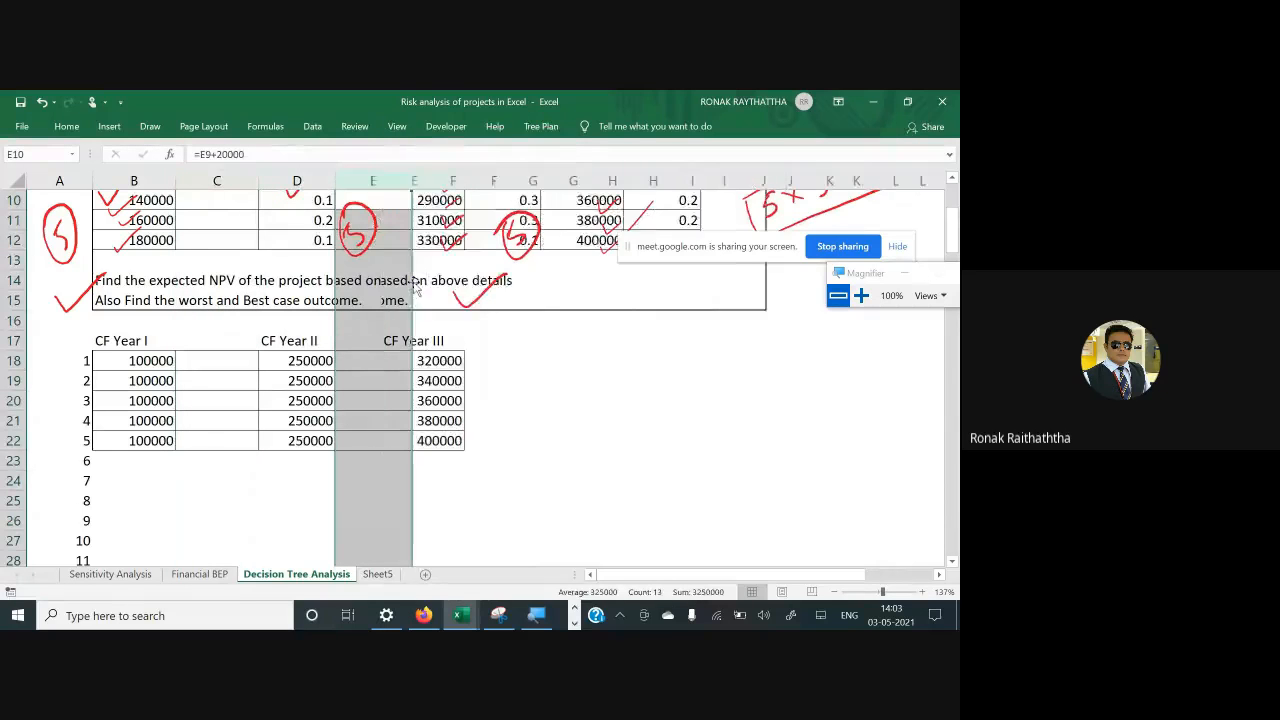
Insert a blank column at G, directly after the CF Year III column
left_click(548, 180)
right_click(555, 182)
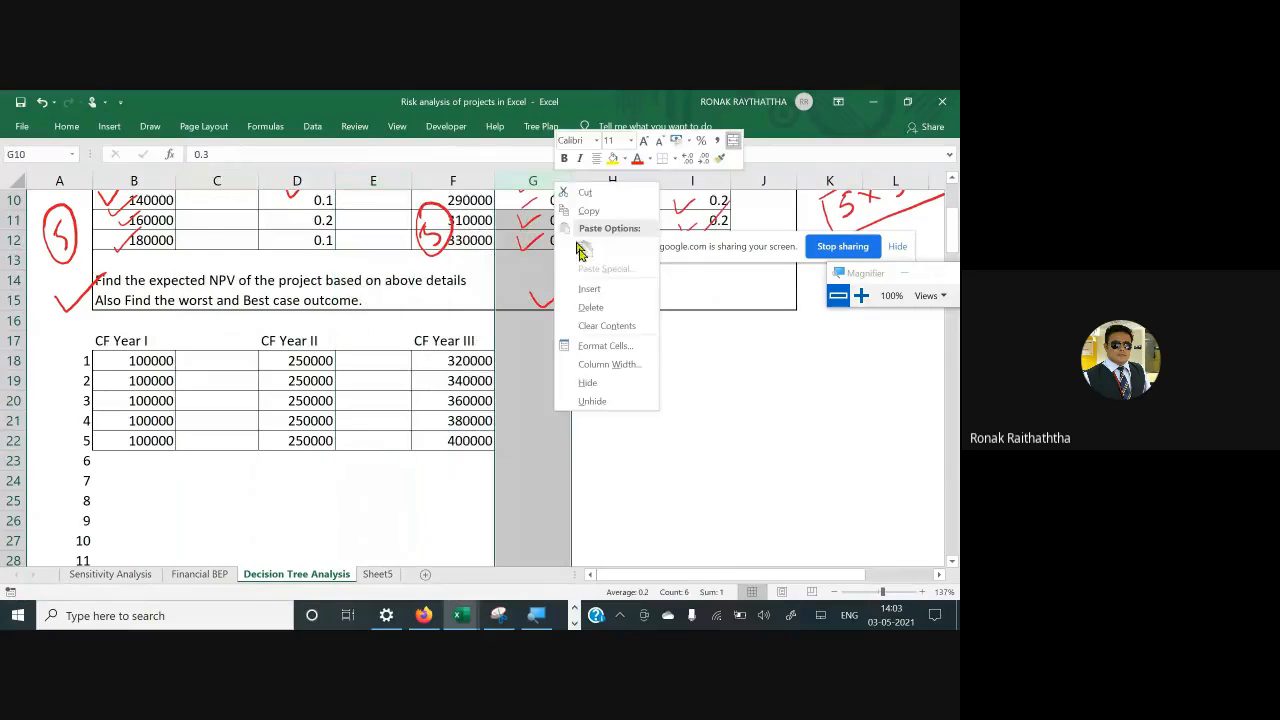
left_click(589, 290)
left_click(508, 378)
scroll(520, 349, "up", 3)
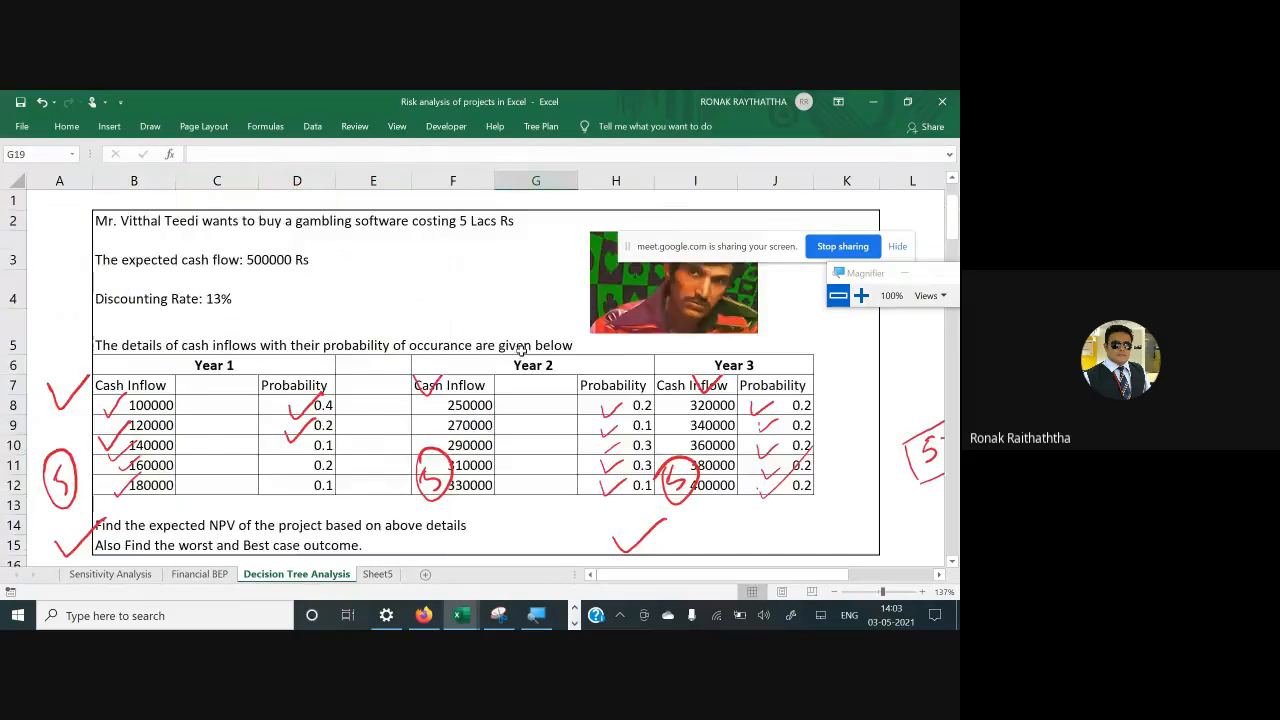
scroll(520, 349, "down", 3)
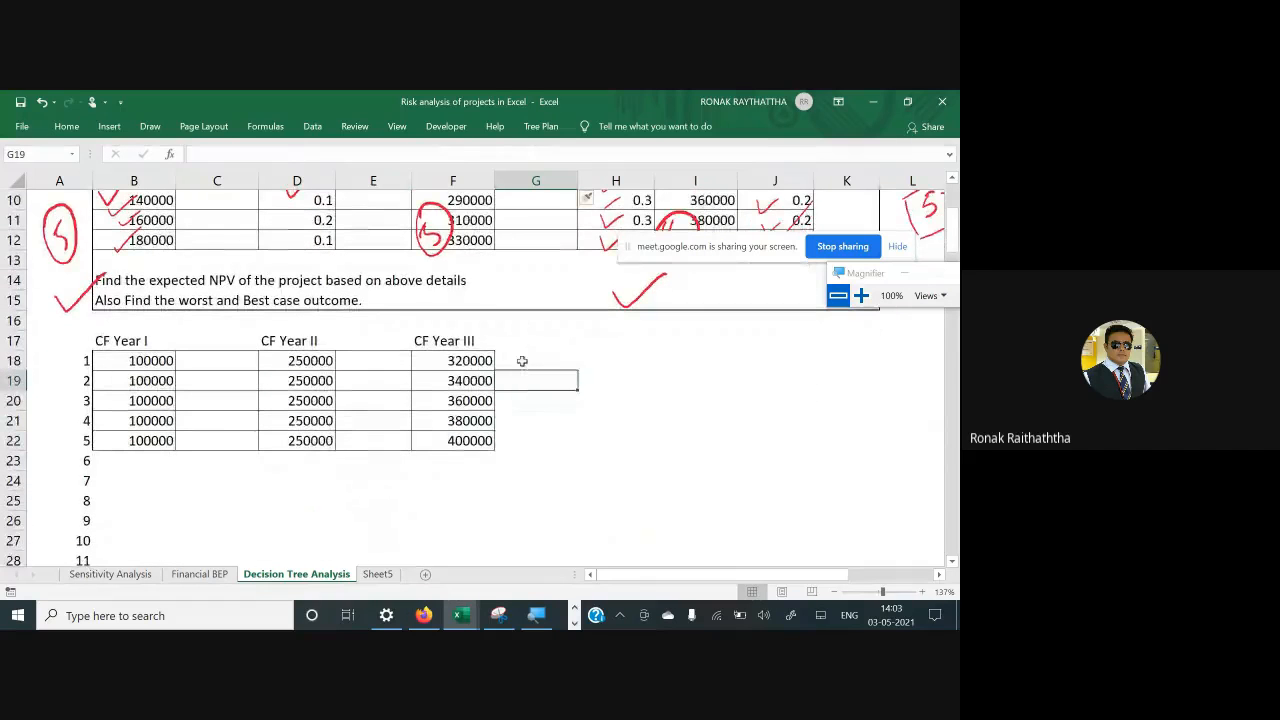
Enter the header Probability beside the first CF Year III value and move it up to G17, next to the CF Year III header
left_click(521, 360)
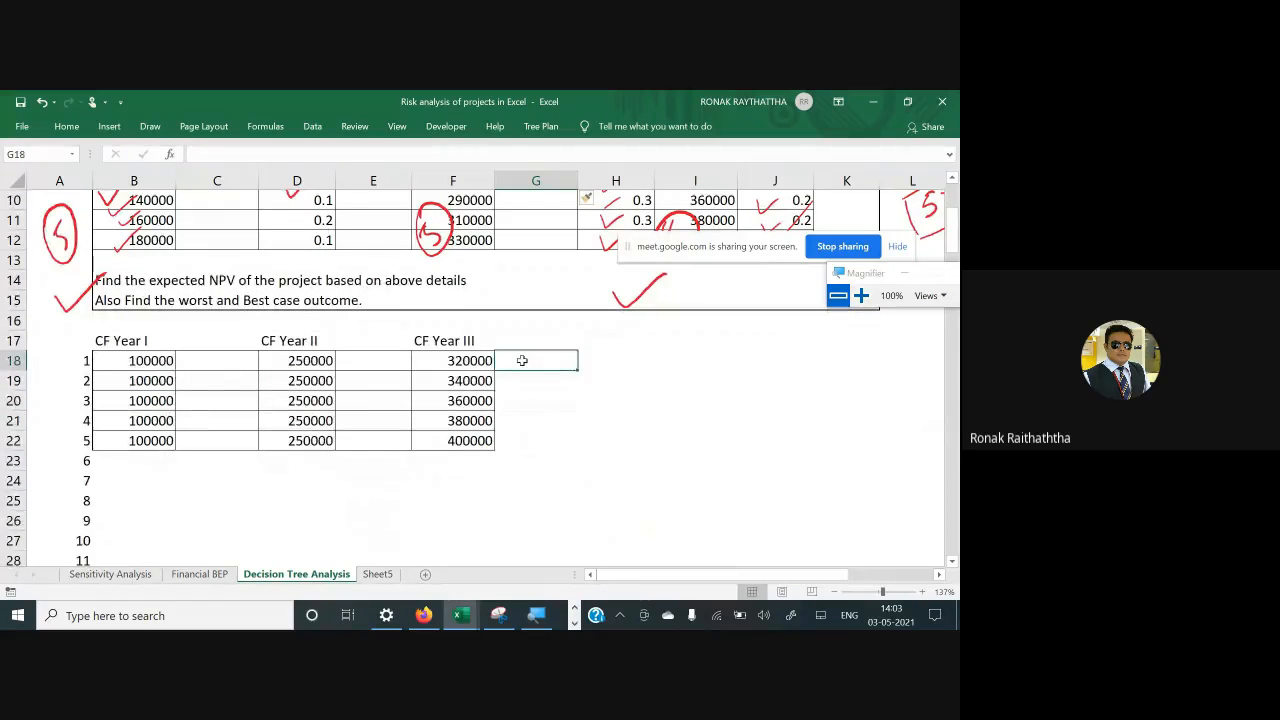
type("Pr")
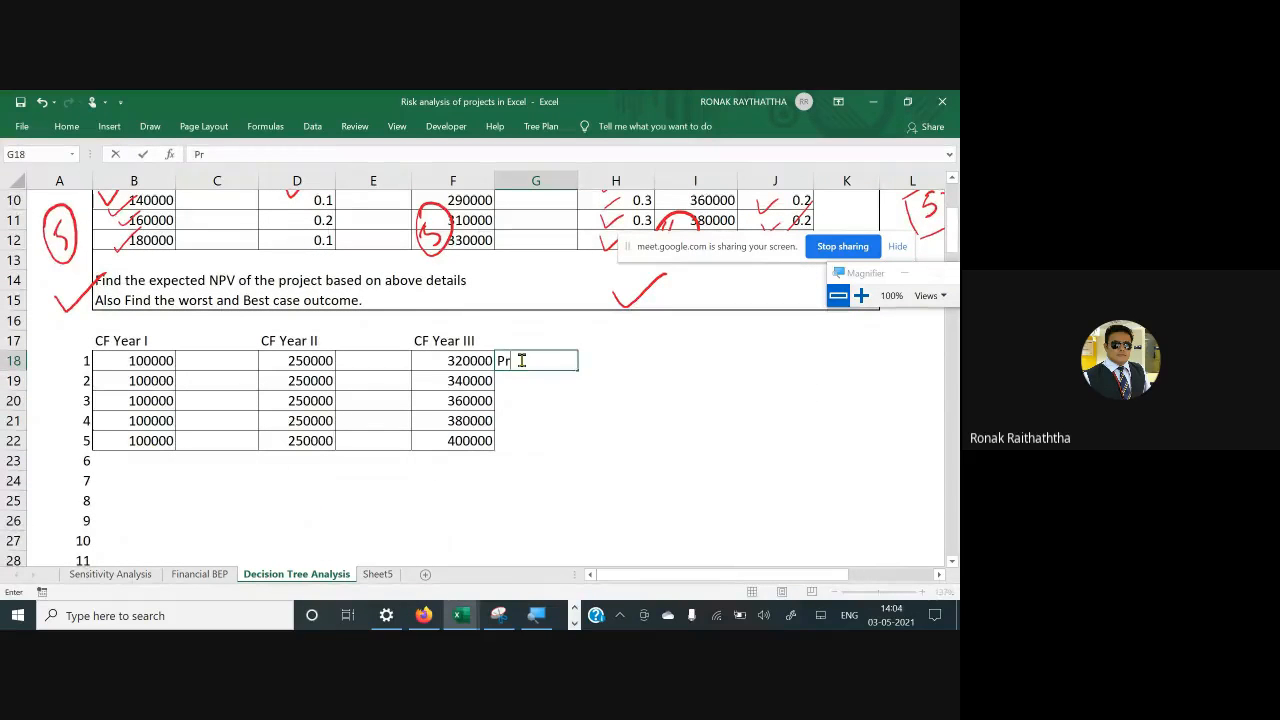
type("oba")
key("Return")
key("Up")
key("Left")
key("Left")
key("Right")
key("Right")
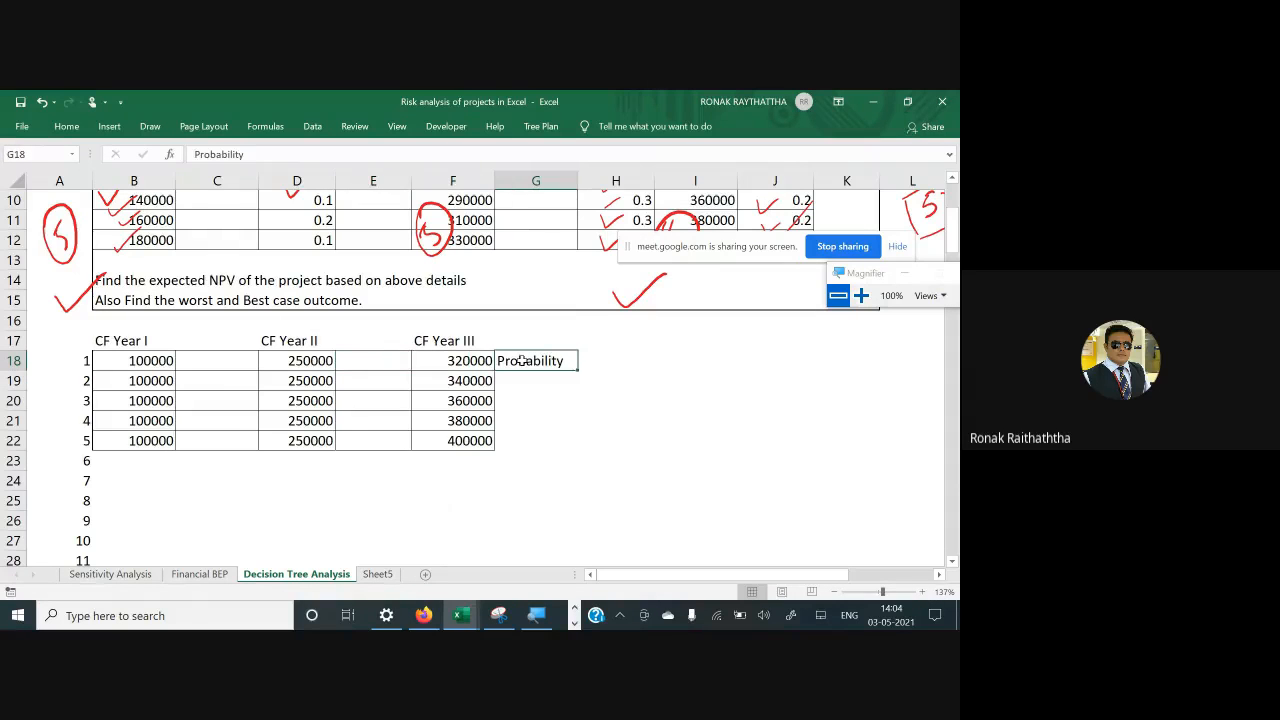
key("ctrl+x")
key("Up")
key("ctrl+v")
Enter the header Probability in E17 beside CF Year II and copy it to C17 beside CF Year I
key("Left")
key("Left")
type("Proba")
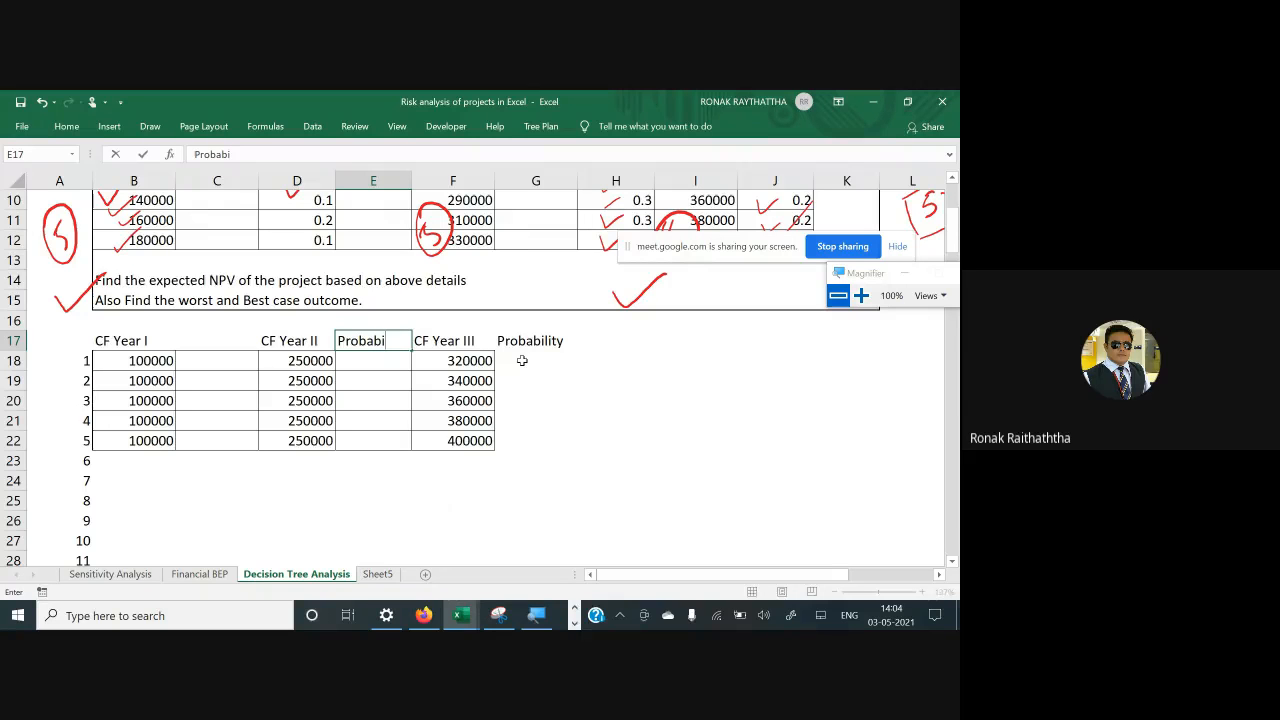
type("bility")
key("Return")
key("Up")
key("ctrl+c")
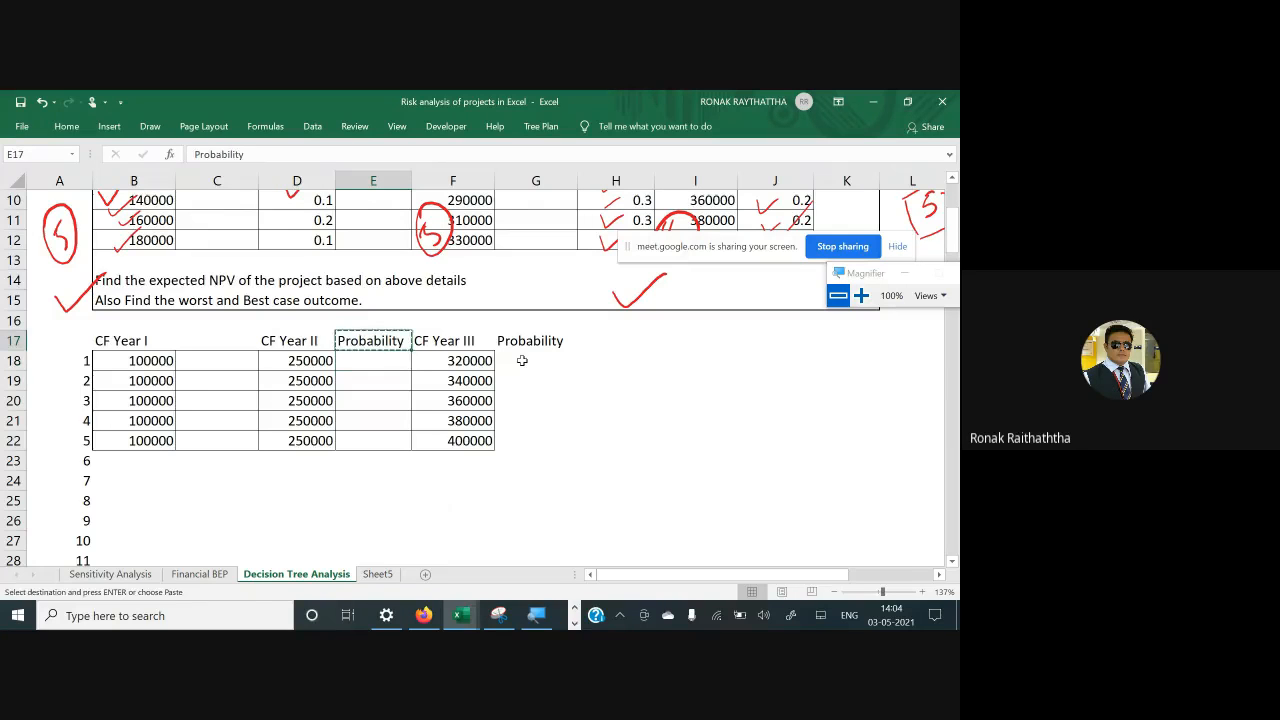
key("Left")
key("Left")
key("ctrl+v")
key("Return")
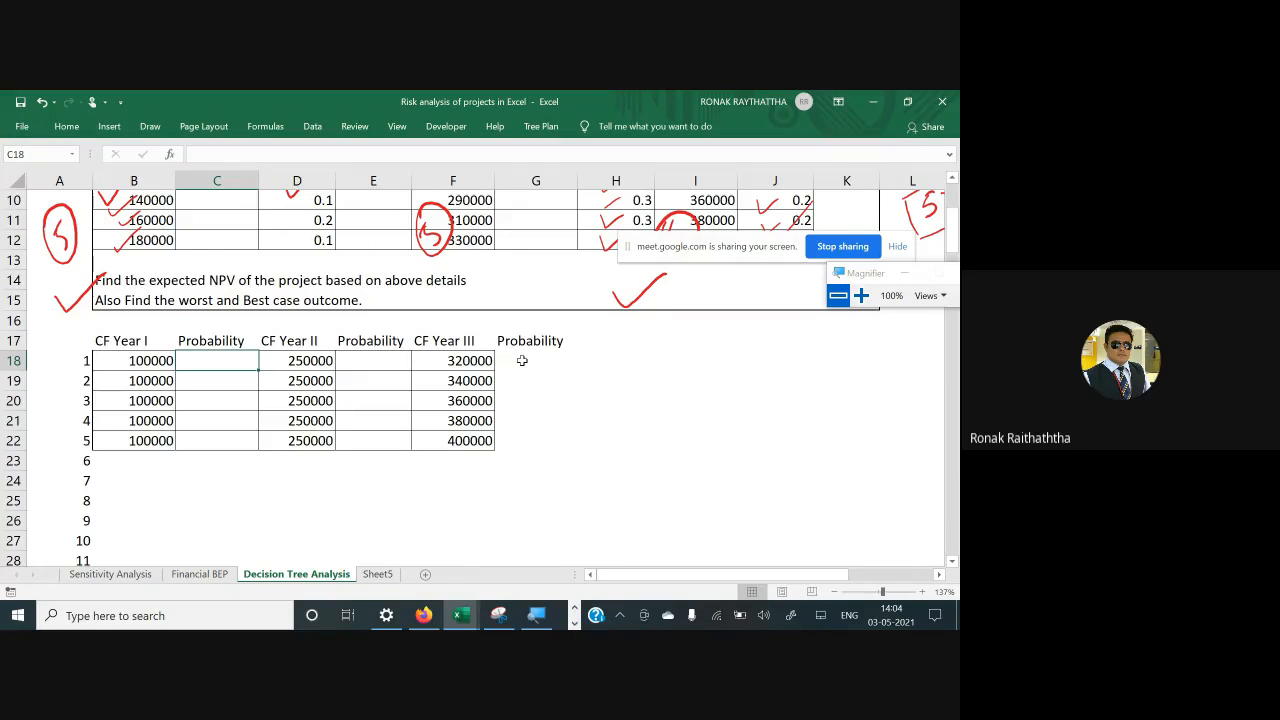
Copy the Year 1 probability 0.4 for the 100000 inflow from D8 into C18:C22
scroll(335, 373, "up", 2)
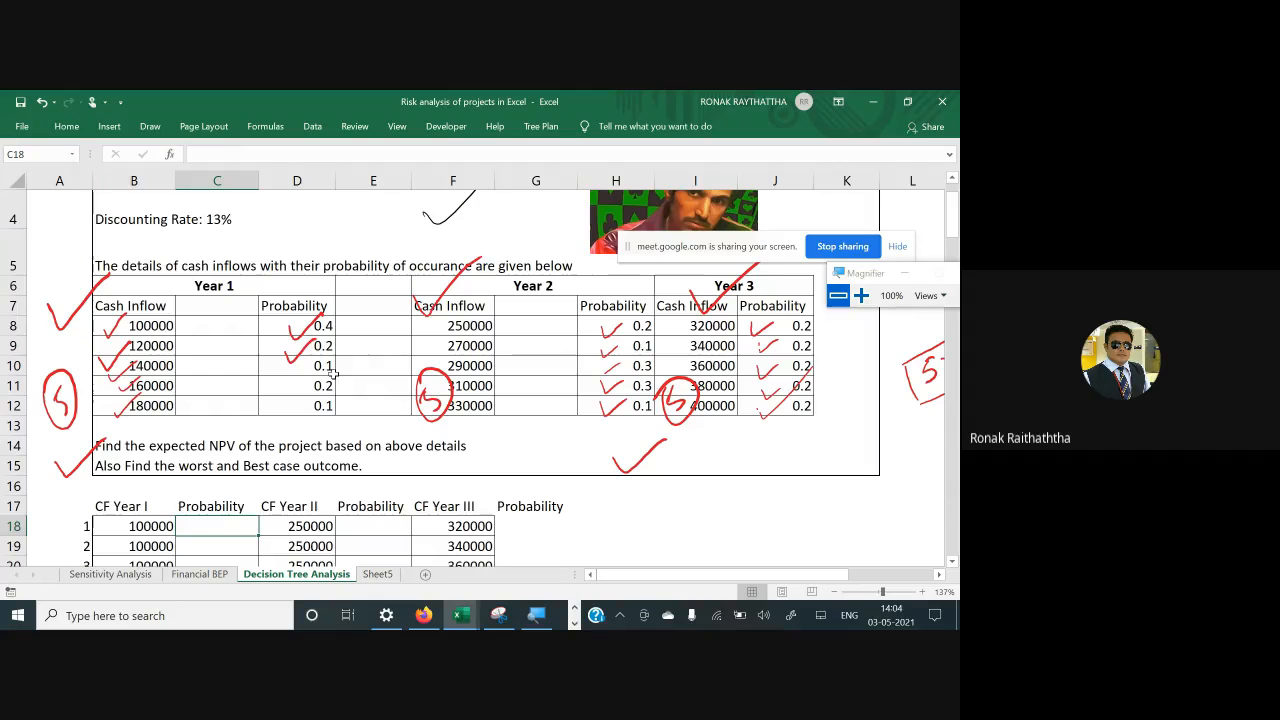
left_click(165, 326)
left_click(326, 329)
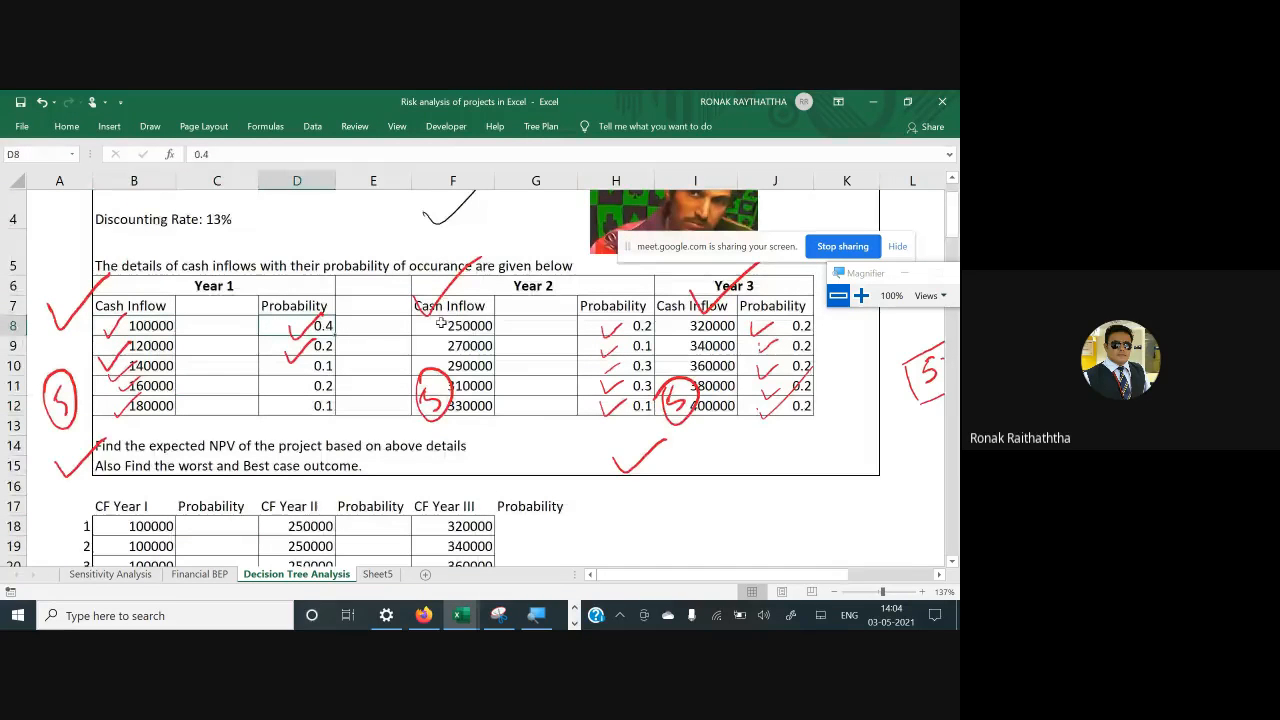
key("ctrl+c")
scroll(430, 326, "down", 2)
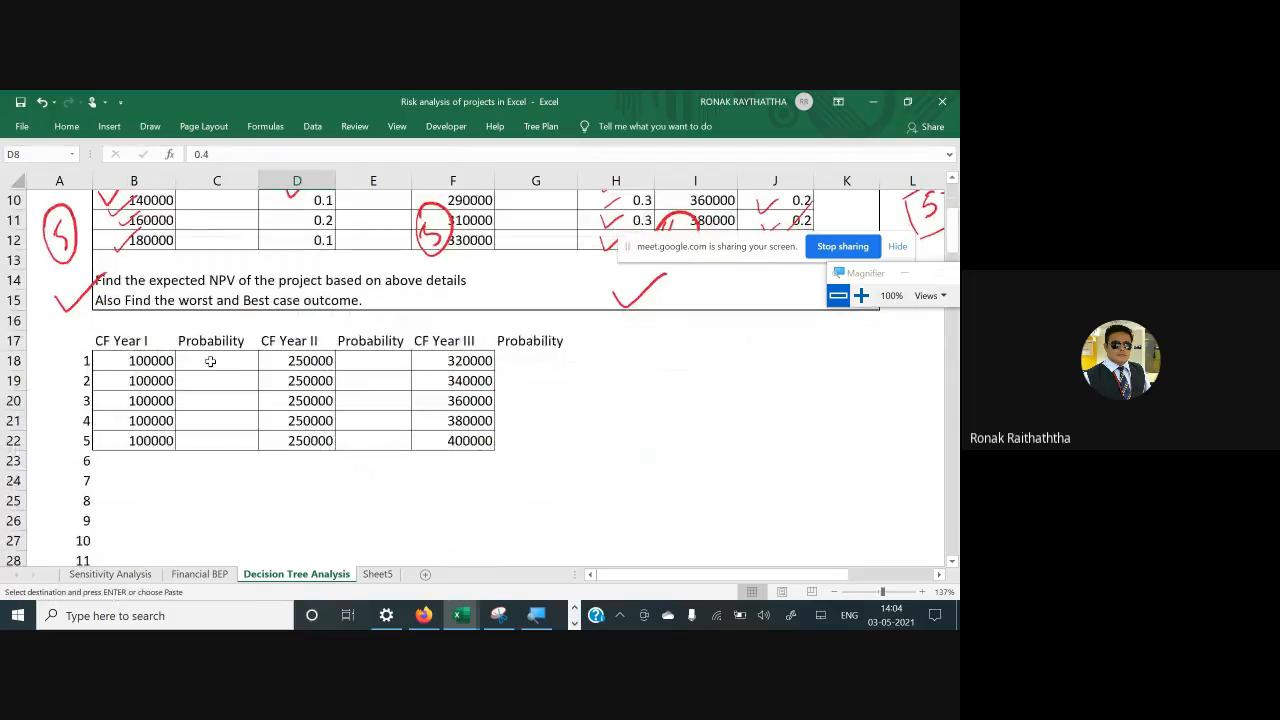
left_click_drag(210, 361, 217, 437)
scroll(278, 354, "up", 2)
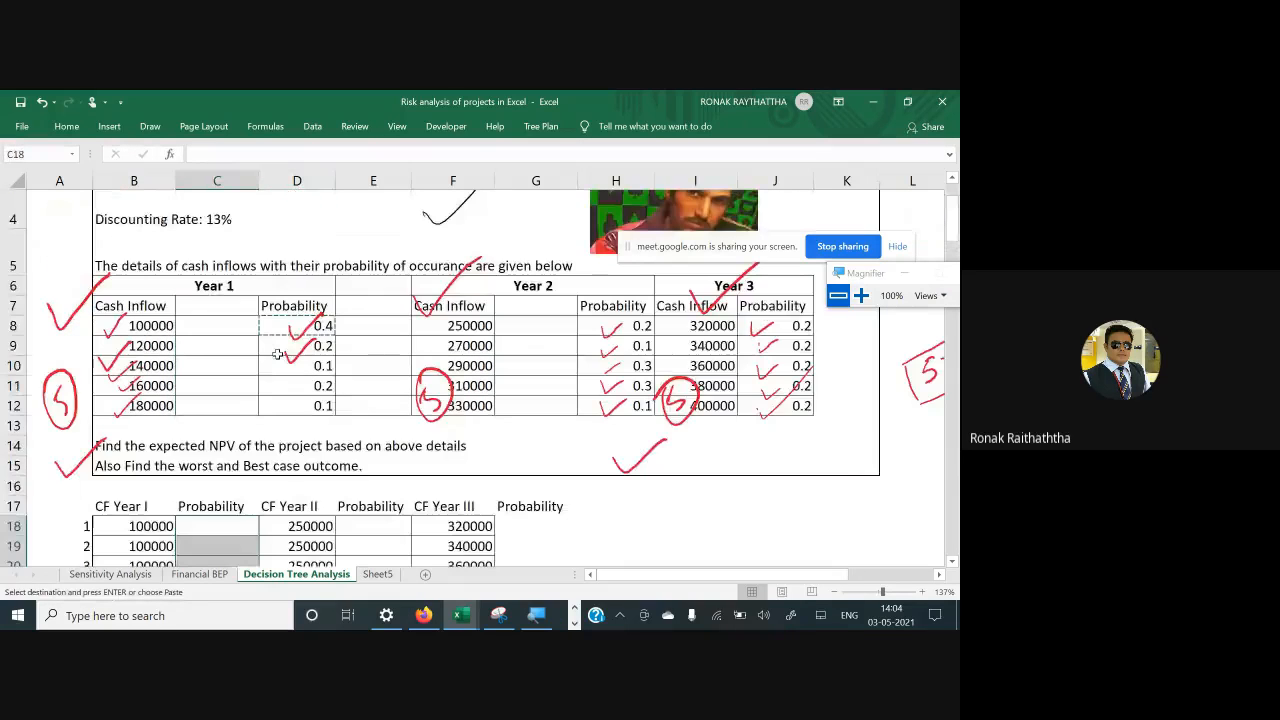
scroll(278, 354, "down", 1)
key("ctrl+v")
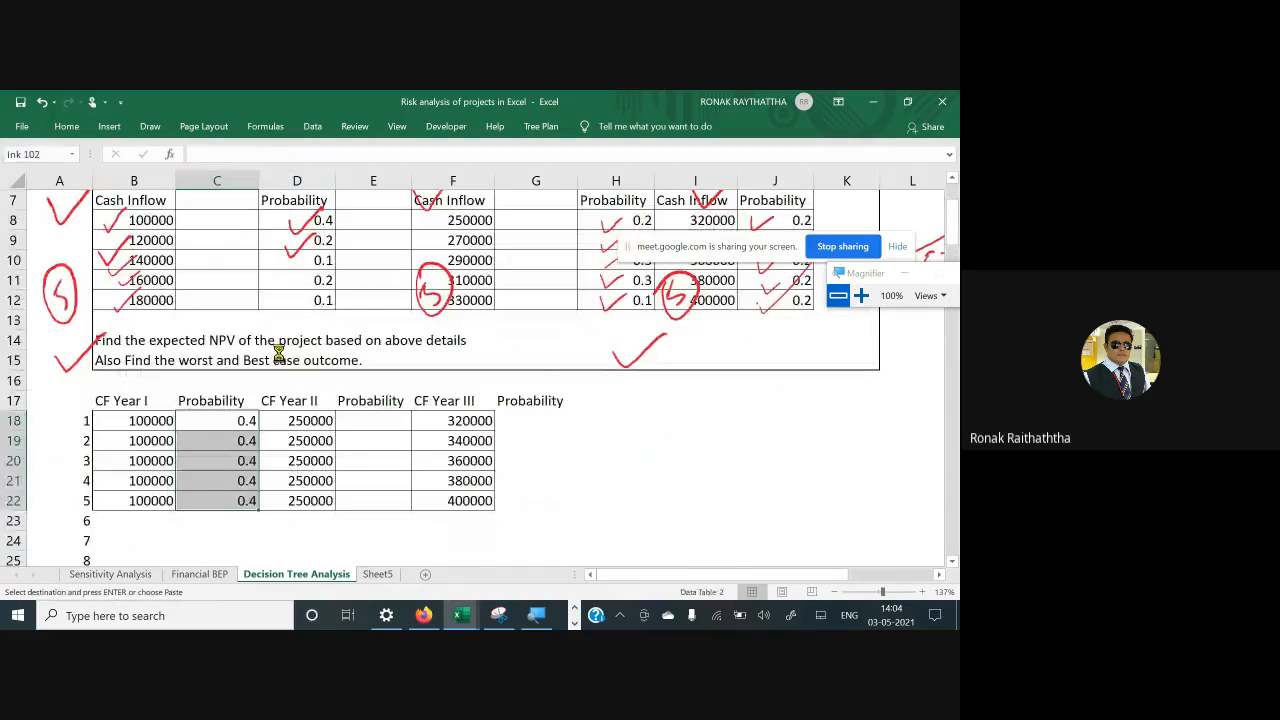
Delete the ink check marks pasted over the Year I probabilities in C18:C22
left_click_drag(207, 425, 240, 408)
mouse_move(207, 492)
left_mouse_down()
mouse_move(240, 466)
mouse_move(240, 446)
left_mouse_up()
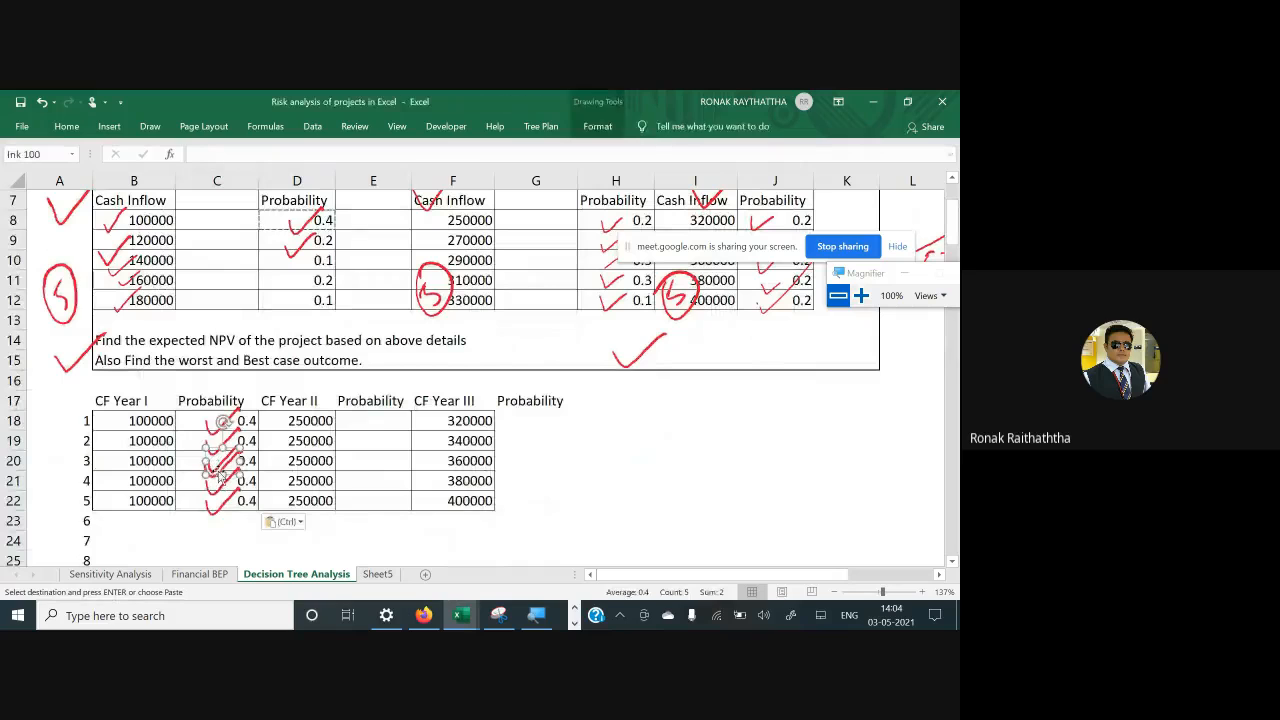
key("Delete")
left_click(215, 487)
key("Delete")
left_click(218, 492)
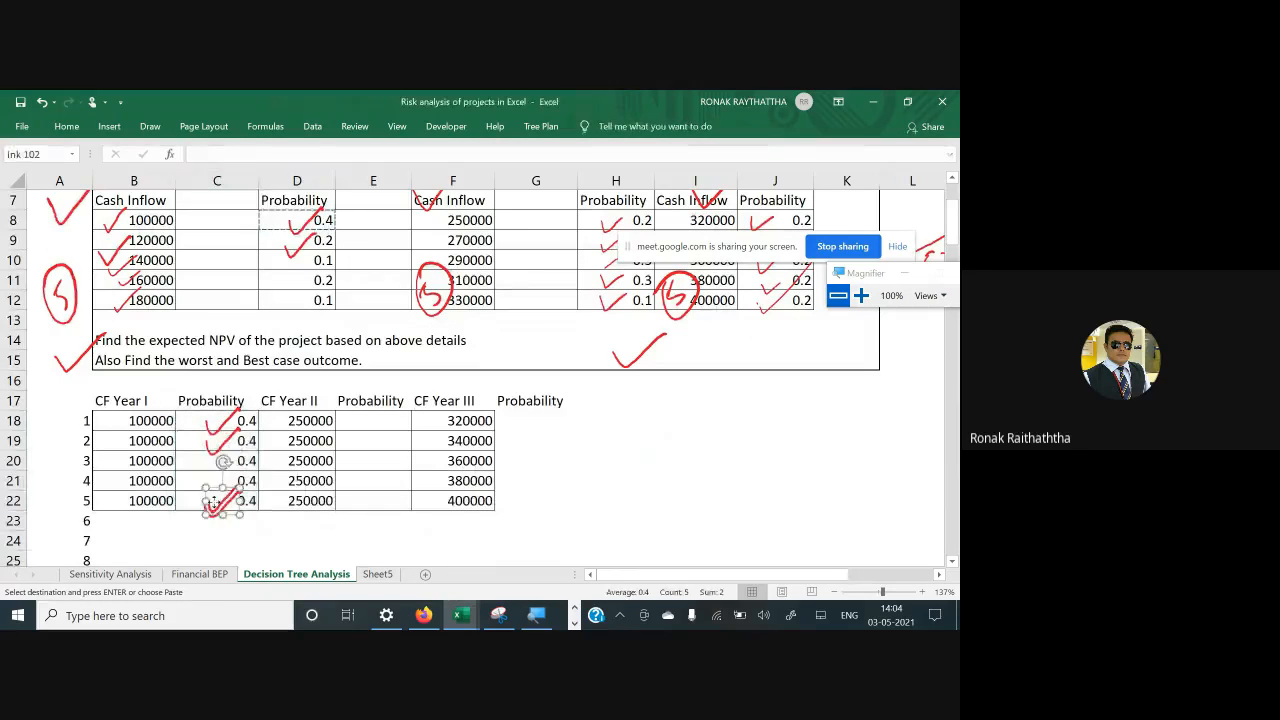
key("Delete")
left_click(224, 445)
key("Delete")
left_click(224, 449)
key("Delete")
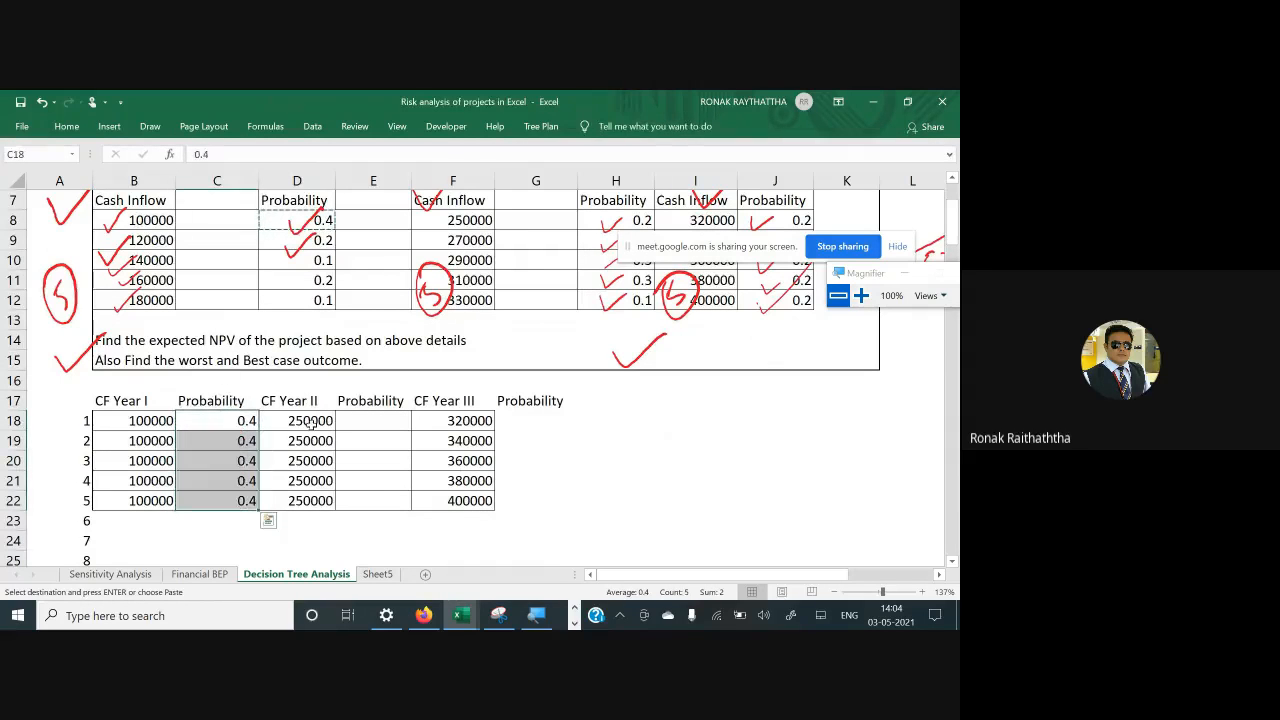
Copy the Year 2 probability 0.2 for the 250000 inflow from H8 into E18:E22
left_click(352, 416)
scroll(345, 400, "up", 1)
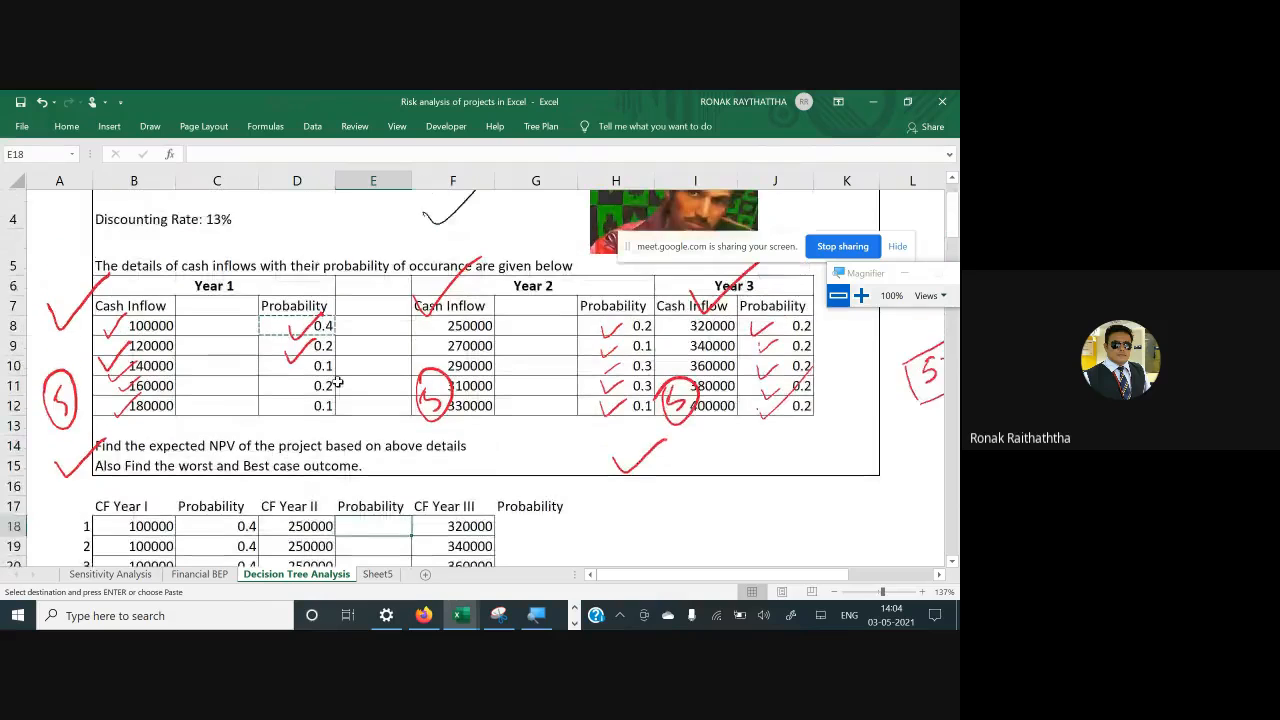
left_click(638, 322)
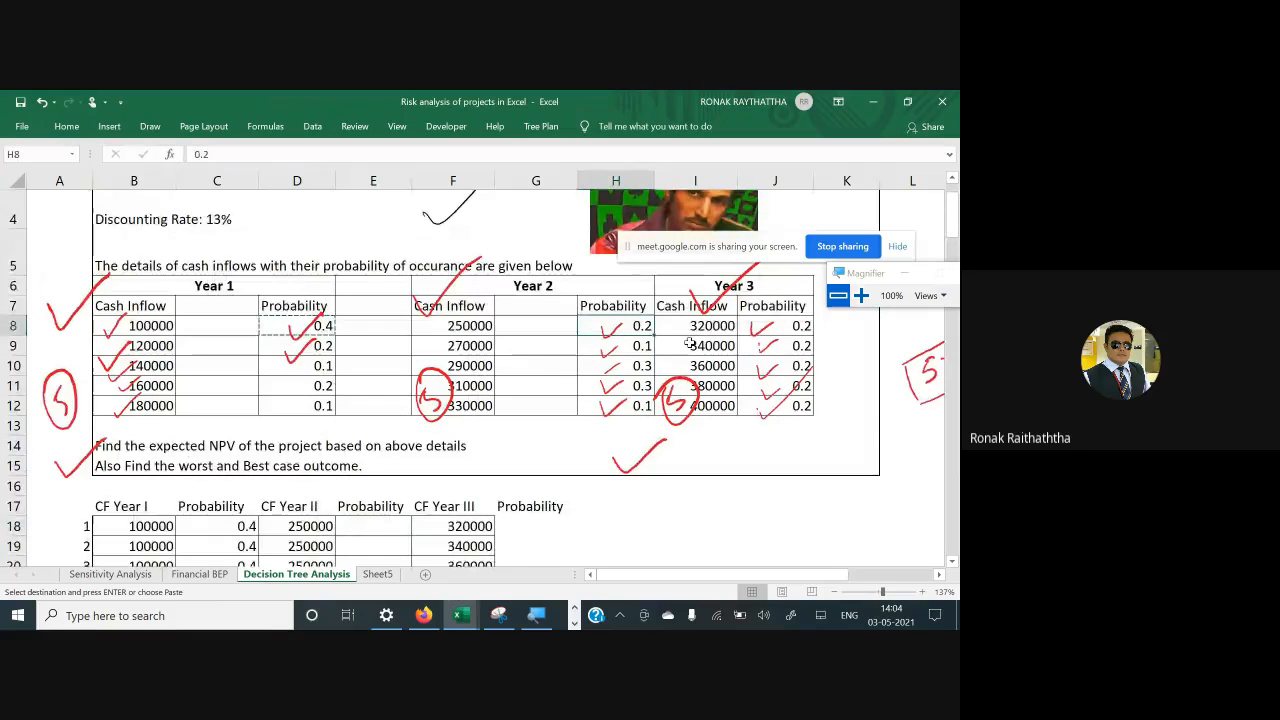
scroll(390, 317, "down", 3)
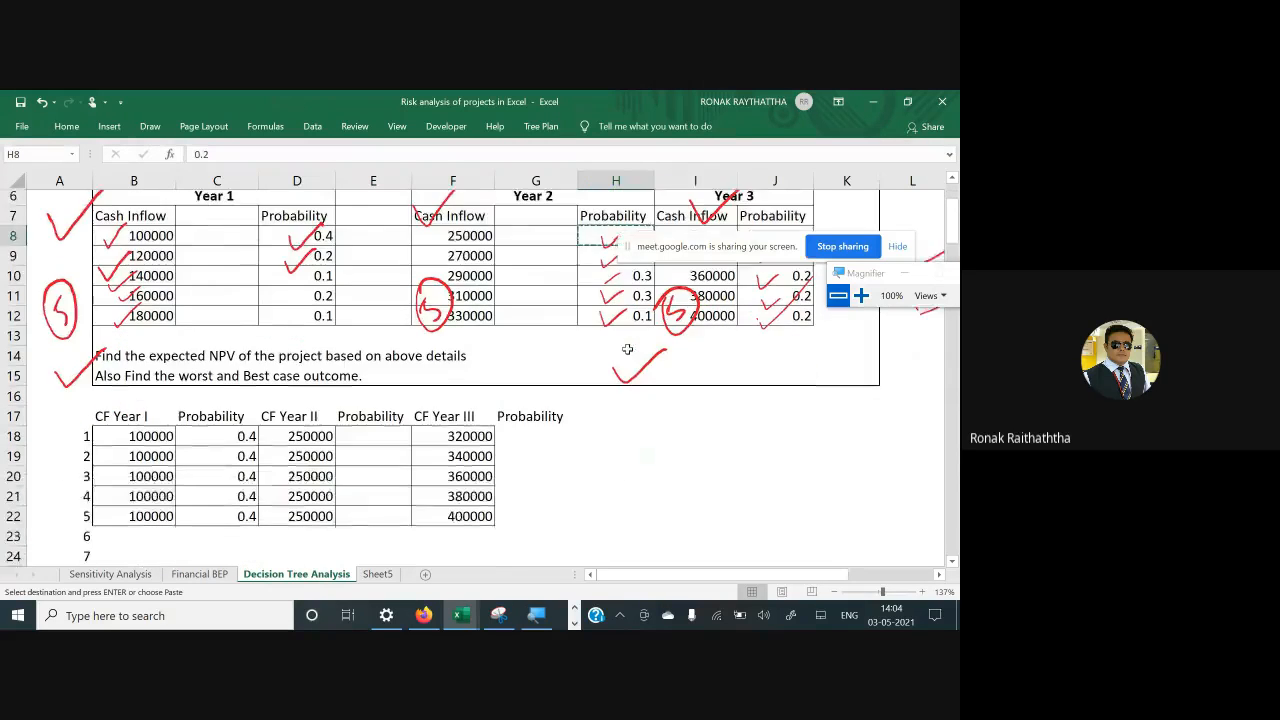
left_click_drag(383, 299, 390, 375)
key("ctrl+v")
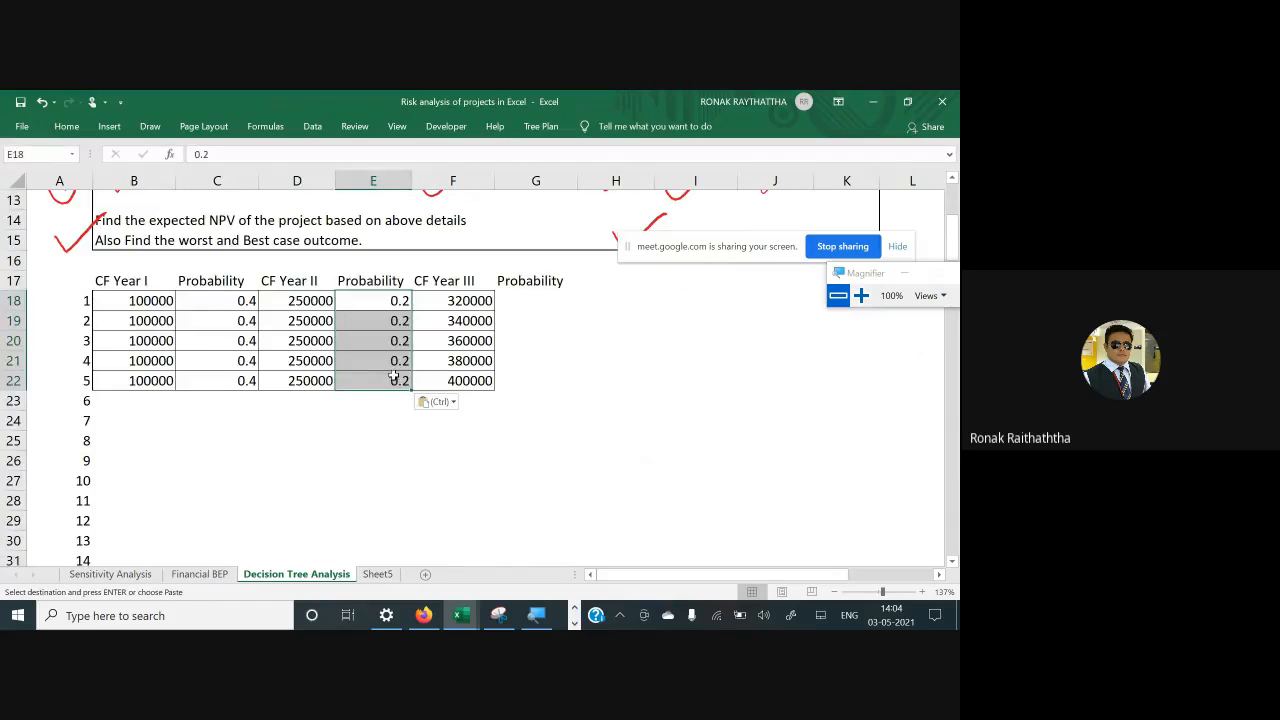
Delete the red ink check marks covering the Year 3 probabilities in J8:J12
left_click(525, 303)
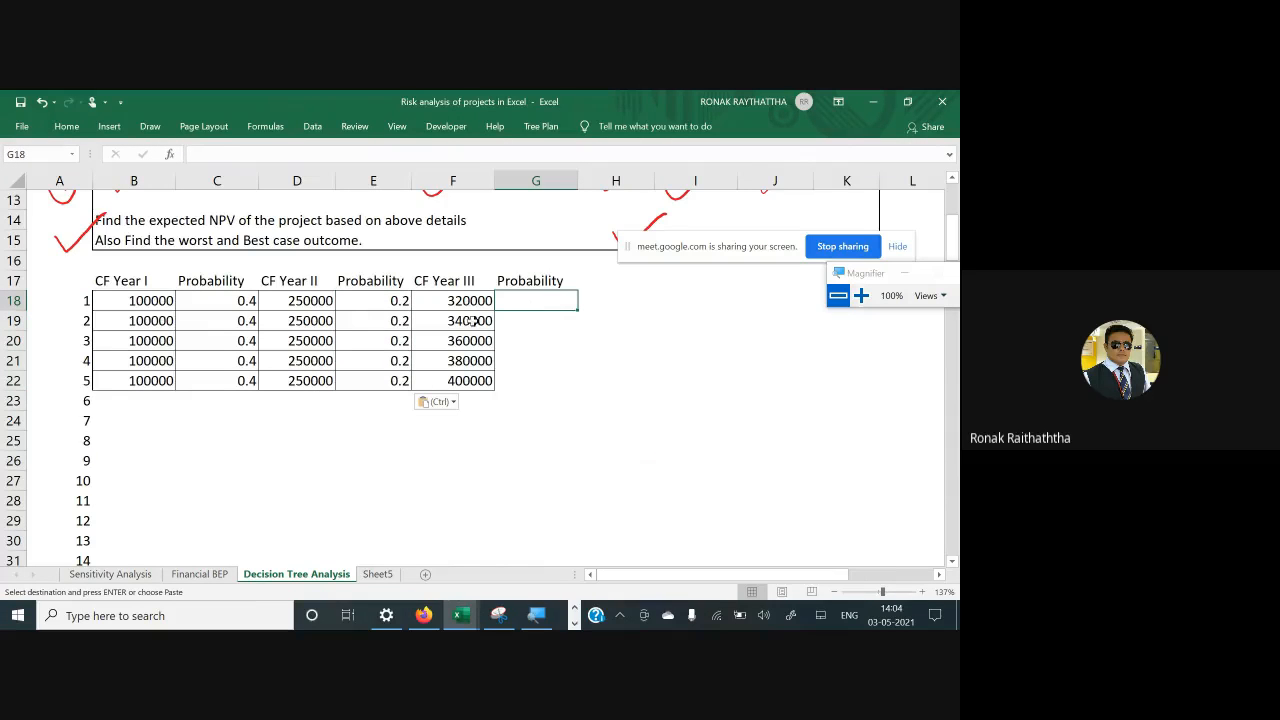
left_click_drag(467, 300, 464, 374)
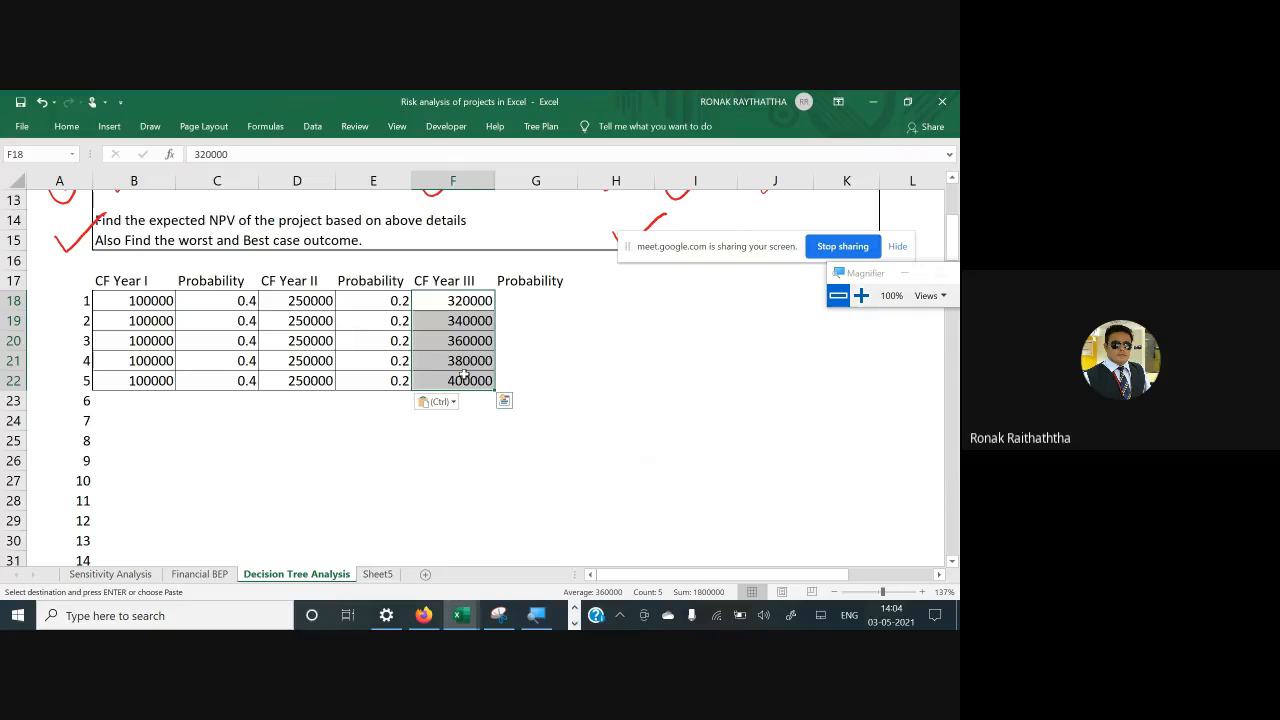
scroll(474, 361, "up", 1)
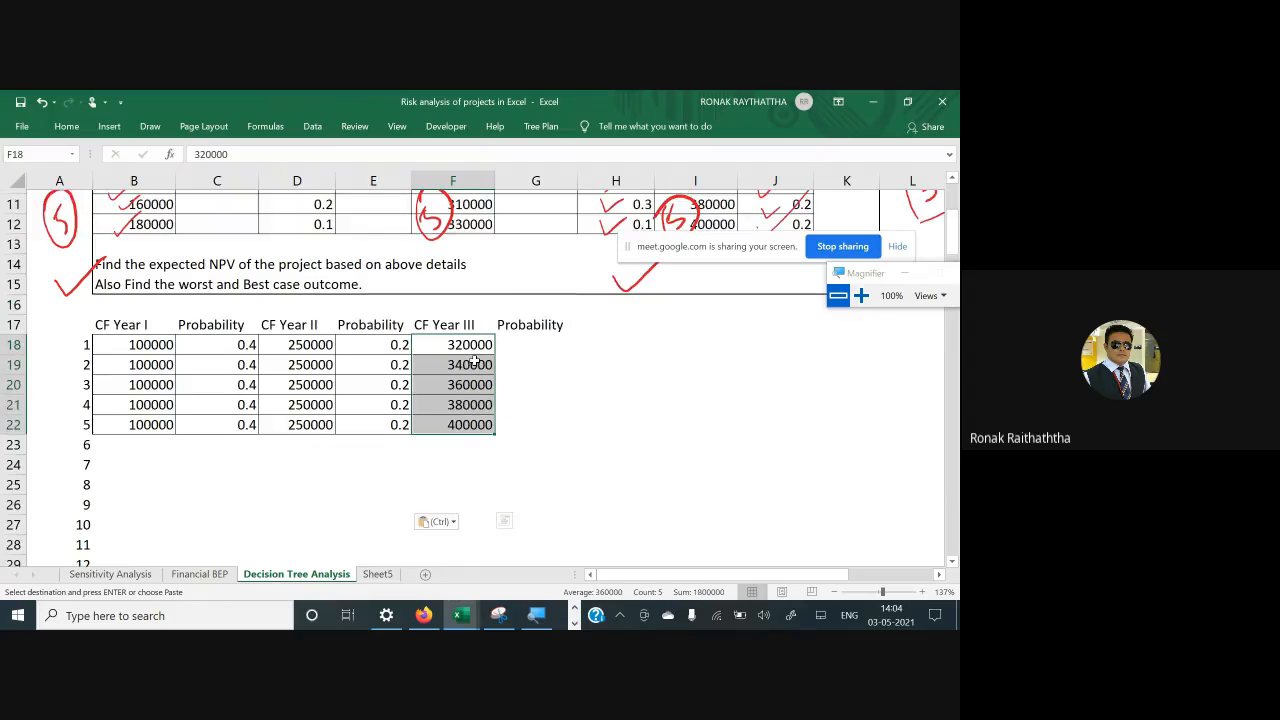
scroll(770, 347, "up", 3)
left_click(770, 347)
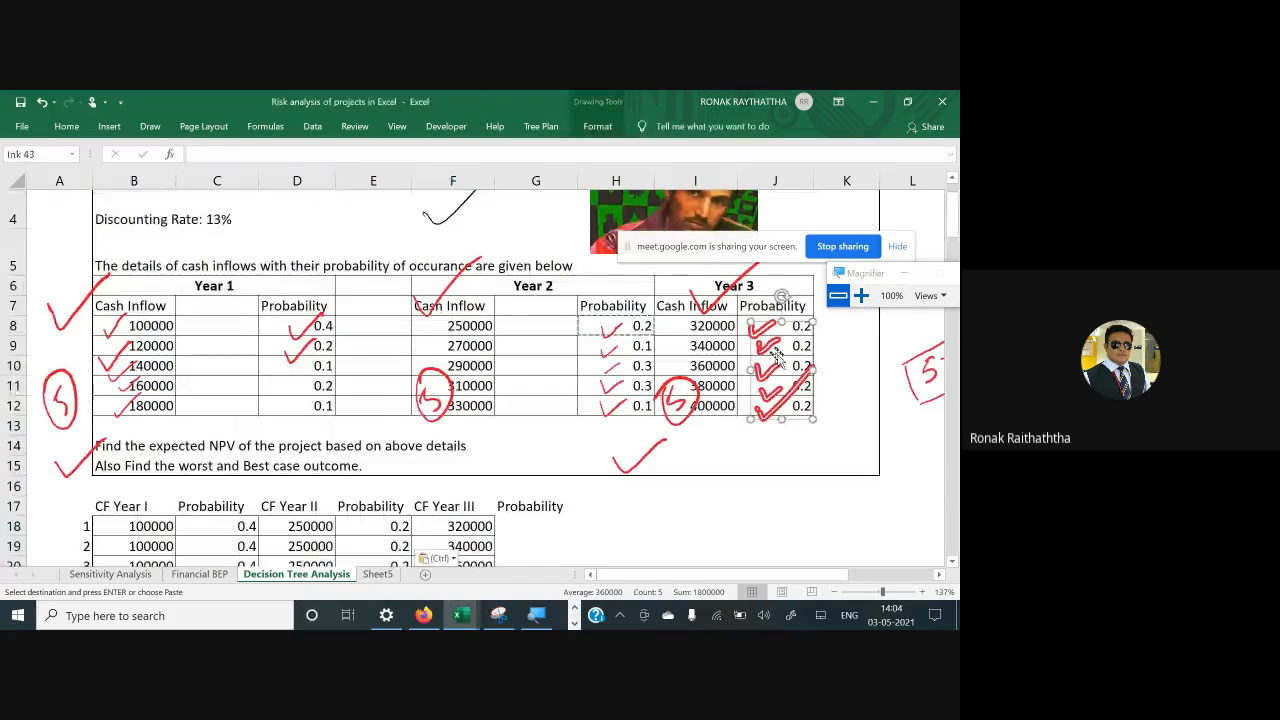
key("Delete")
Copy the five Year 3 probabilities from J8:J12 into G18:G22 beside the CF Year III values
left_click_drag(787, 326, 797, 400)
key("ctrl+c")
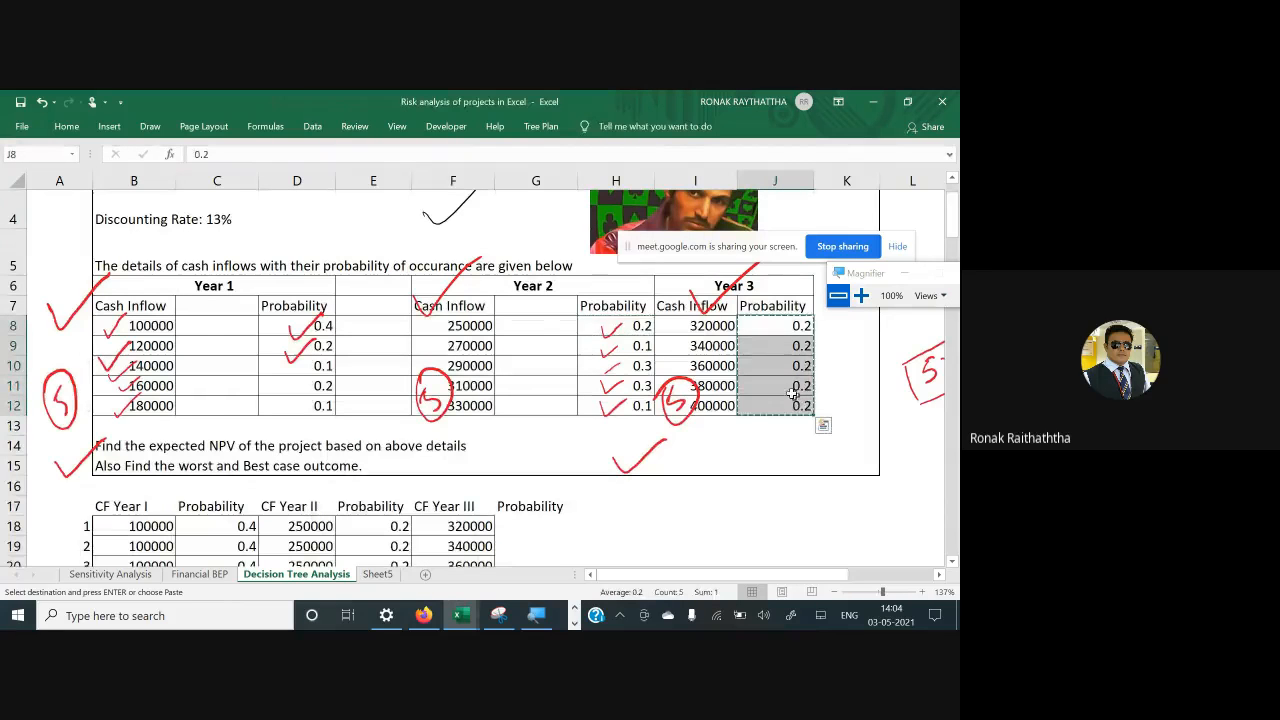
scroll(780, 395, "down", 2)
left_click(521, 360)
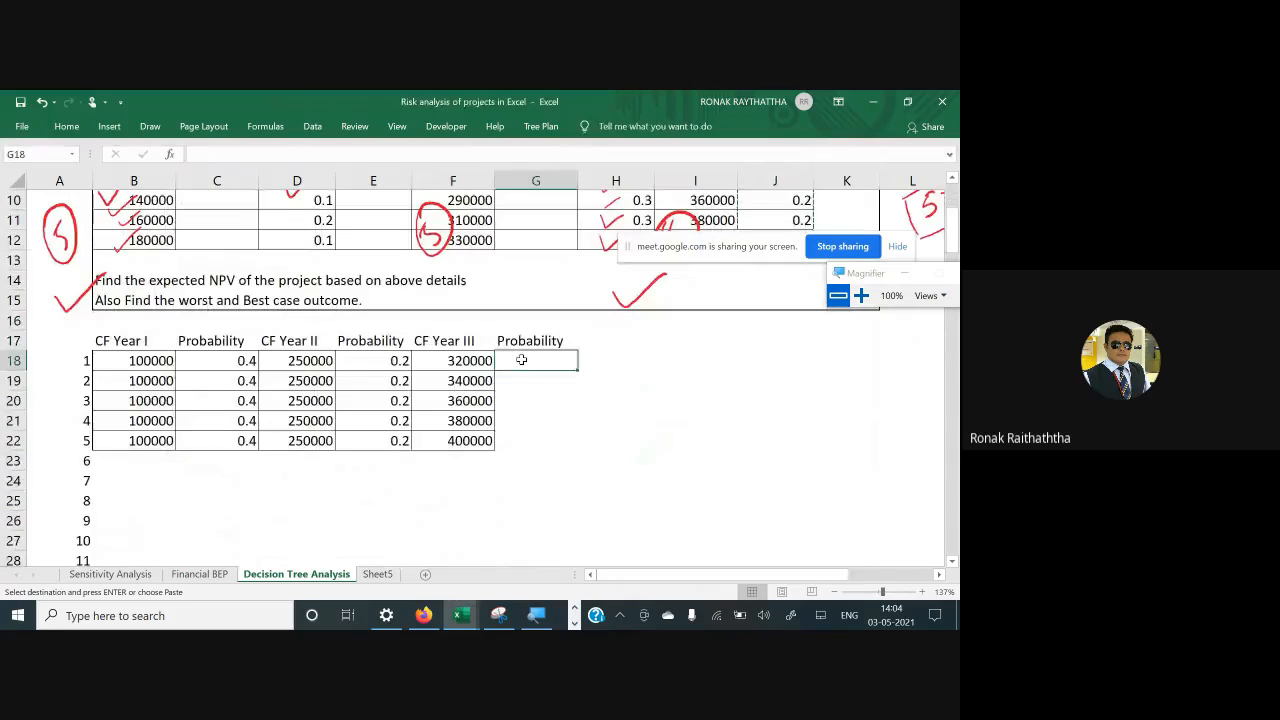
key("ctrl+v")
left_click_drag(550, 362, 551, 424)
left_click(536, 460)
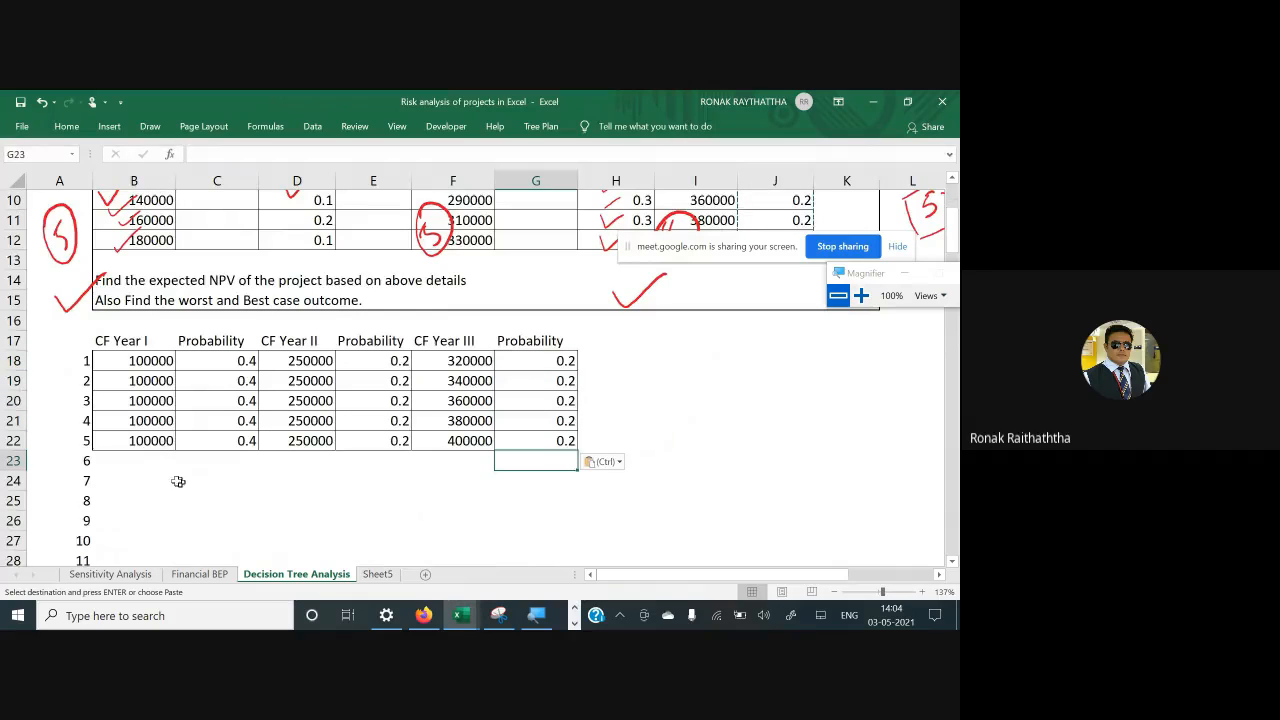
Handwrite 1, 2 and 3 in red ink beside the combination table, adding 1 La, 2.5 and a check mark beneath them, and tick 1 La
left_click(110, 466)
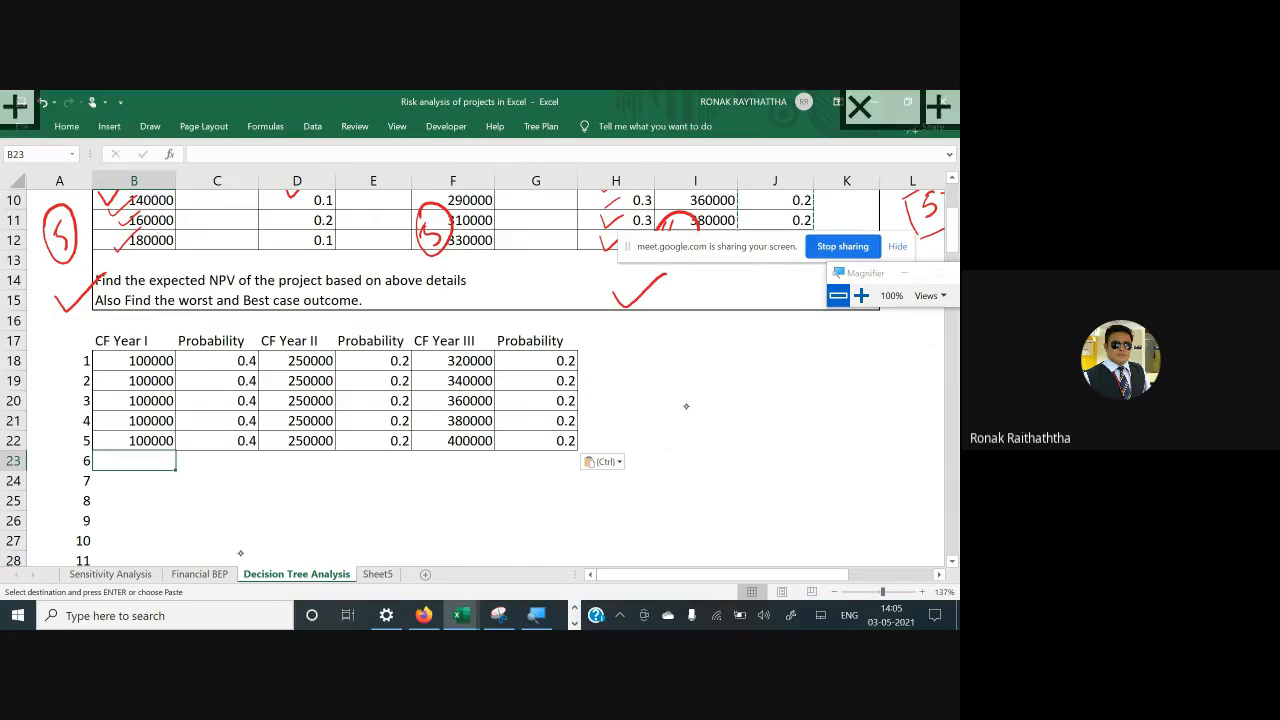
mouse_move(690, 393)
left_mouse_down()
mouse_move(688, 432)
mouse_move(712, 462)
left_mouse_up()
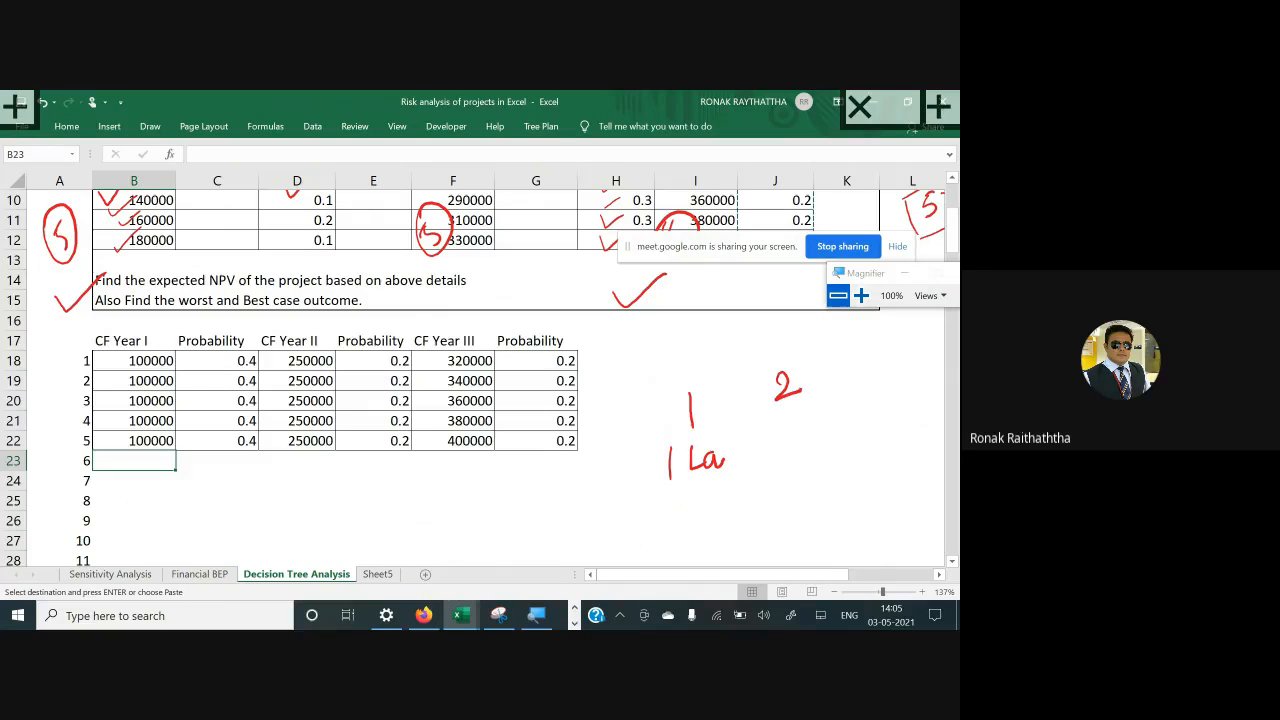
scroll(473, 378, "up", 1)
scroll(473, 378, "up", 2)
scroll(473, 378, "down", 1)
mouse_move(779, 489)
left_mouse_down()
mouse_move(790, 506)
mouse_move(806, 498)
left_mouse_up()
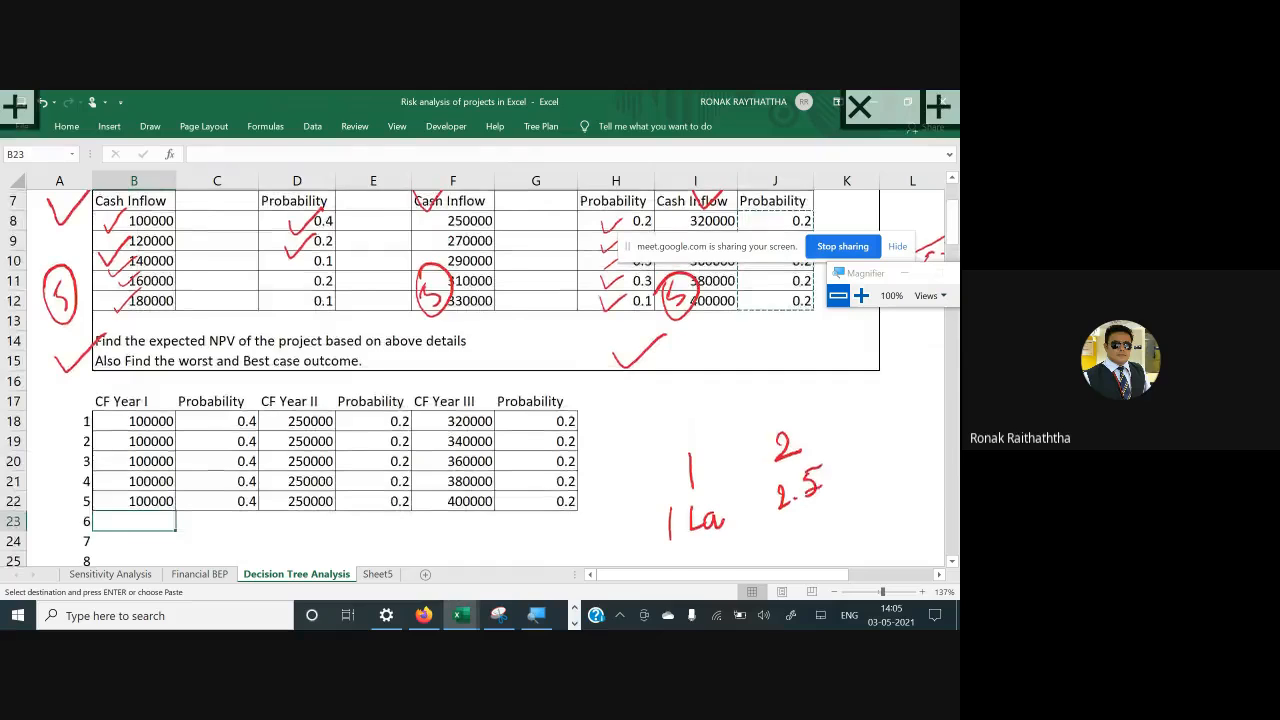
scroll(810, 490, "up", 3)
scroll(473, 378, "down", 2)
left_click_drag(868, 427, 908, 456)
scroll(908, 456, "down", 1)
scroll(908, 456, "up", 2)
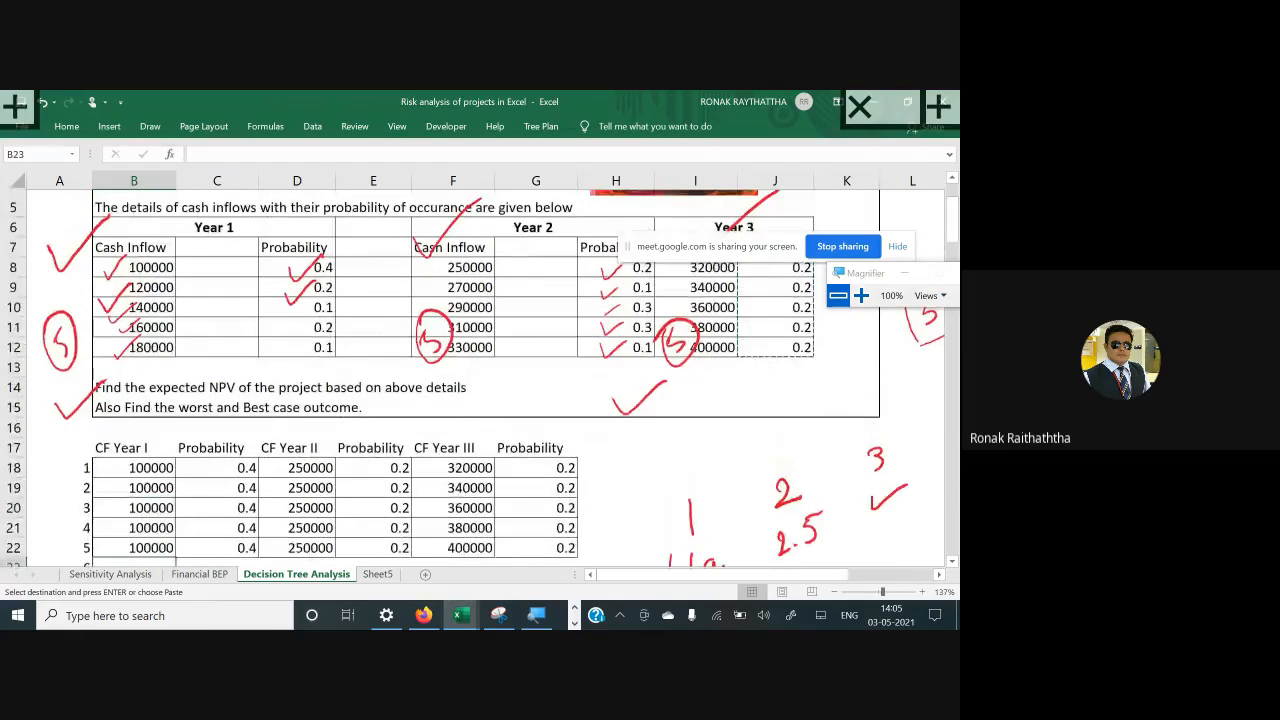
scroll(474, 374, "down", 2)
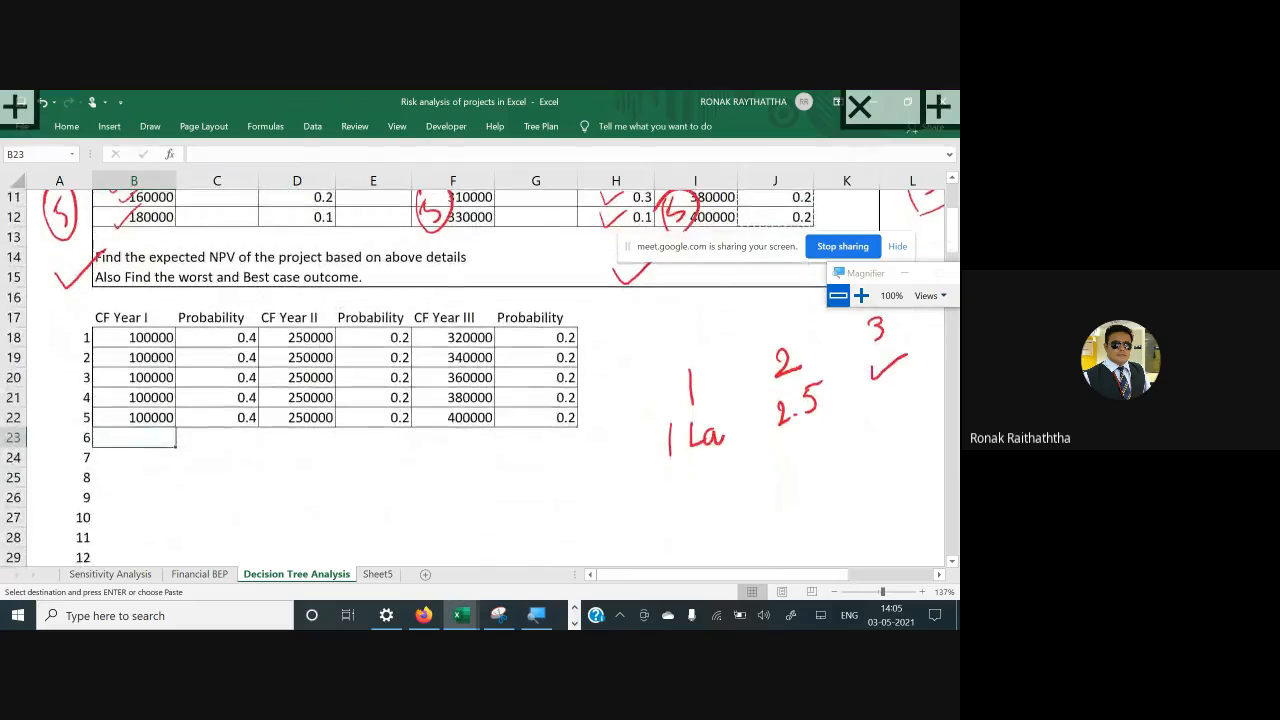
left_click_drag(627, 456, 662, 439)
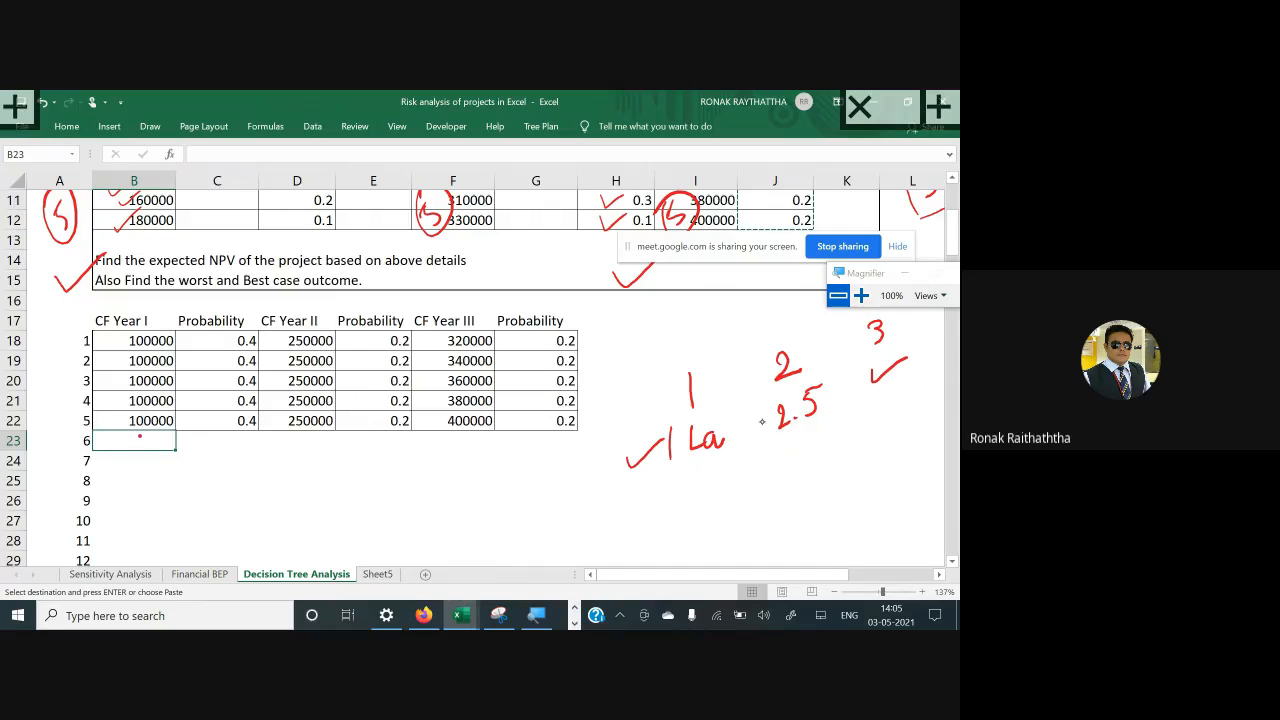
Mark the Year 2 inflow 270000 with an ink check, circle the handwritten 2.5, and stop inking
scroll(480, 380, "up", 2)
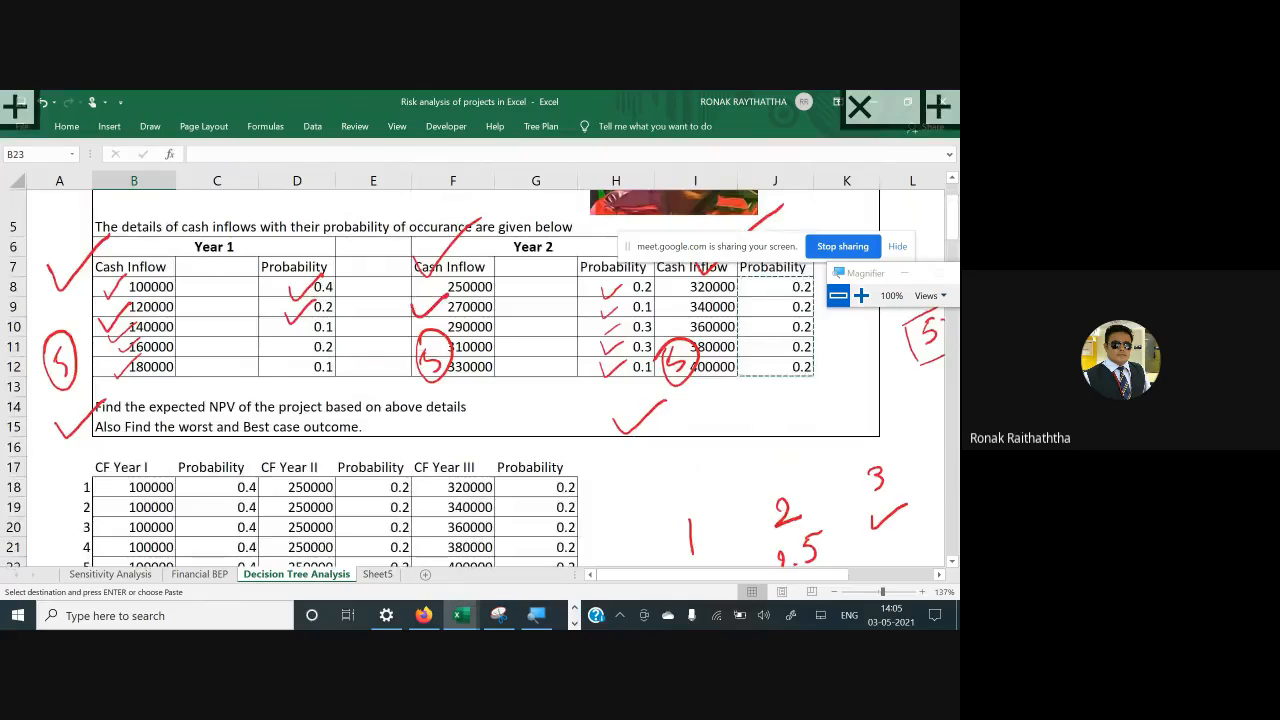
scroll(480, 380, "down", 2)
left_click_drag(688, 468, 724, 486)
left_click_drag(626, 496, 668, 474)
mouse_move(820, 418)
left_mouse_down()
mouse_move(838, 474)
mouse_move(784, 431)
left_mouse_up()
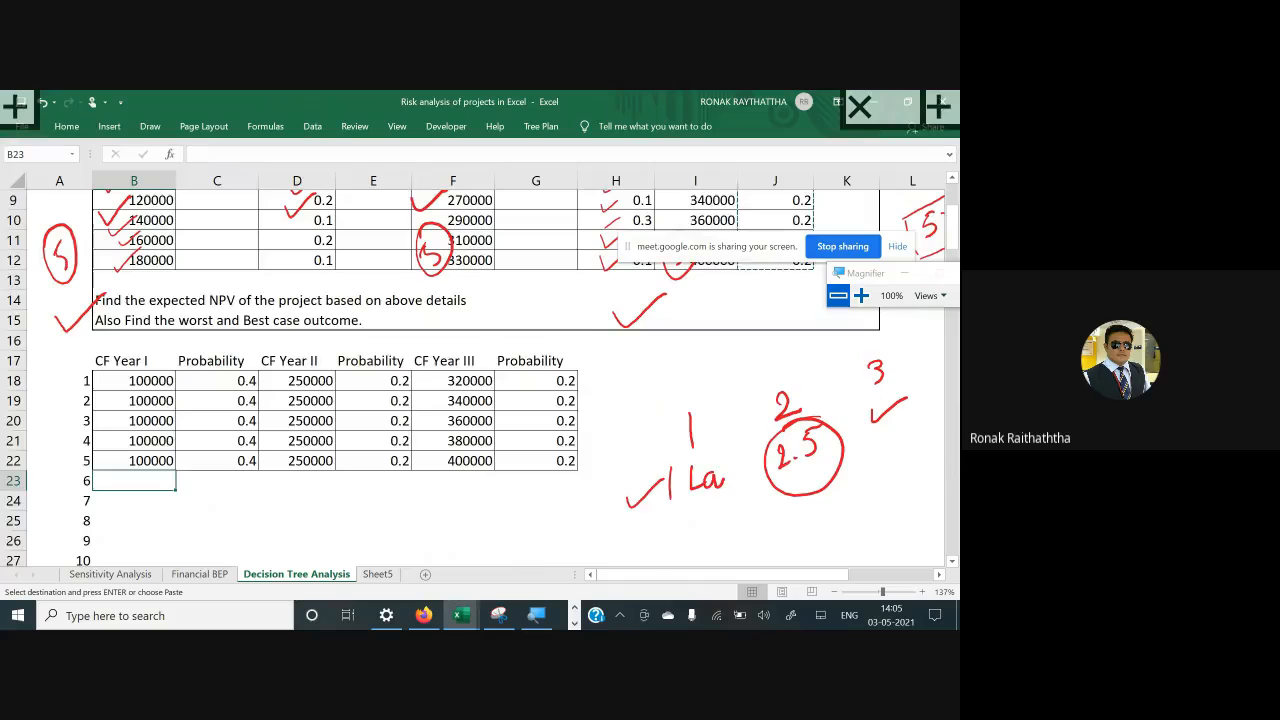
scroll(470, 378, "up", 2)
scroll(470, 378, "down", 2)
key("Escape")
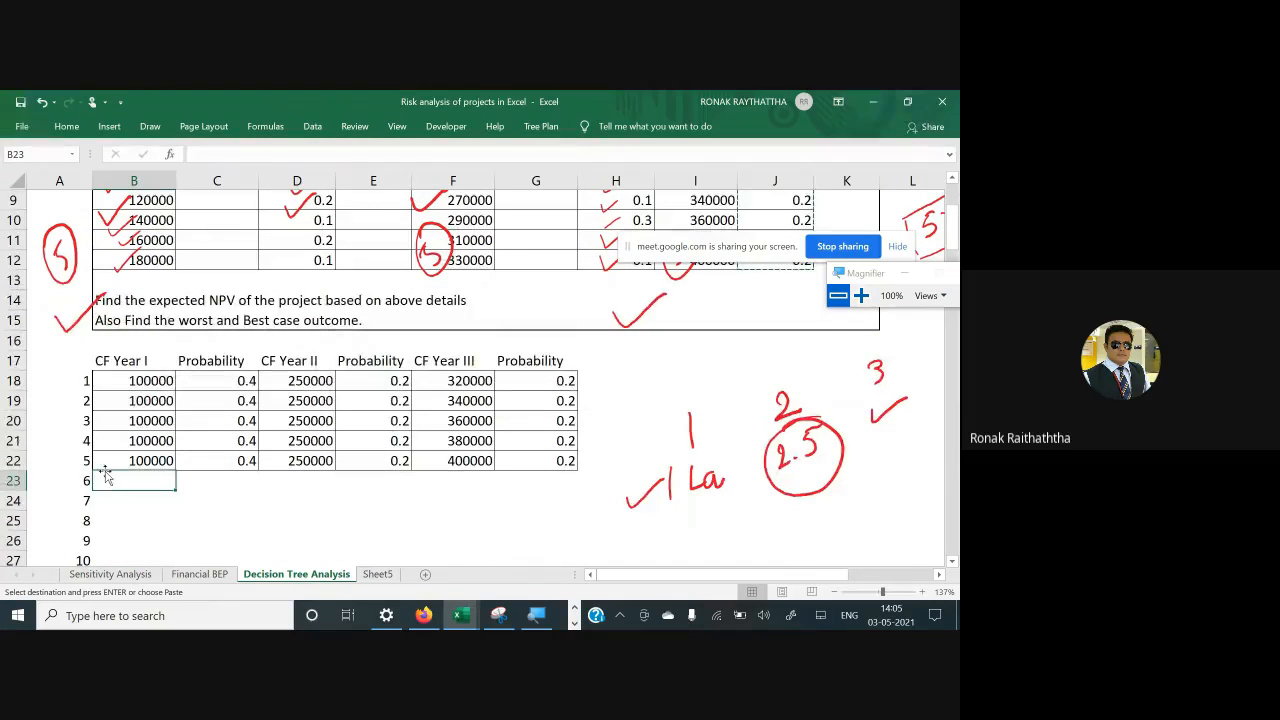
Enter 100000 in B23 as the CF Year I value of combination 6
type("100000")
key("Tab")
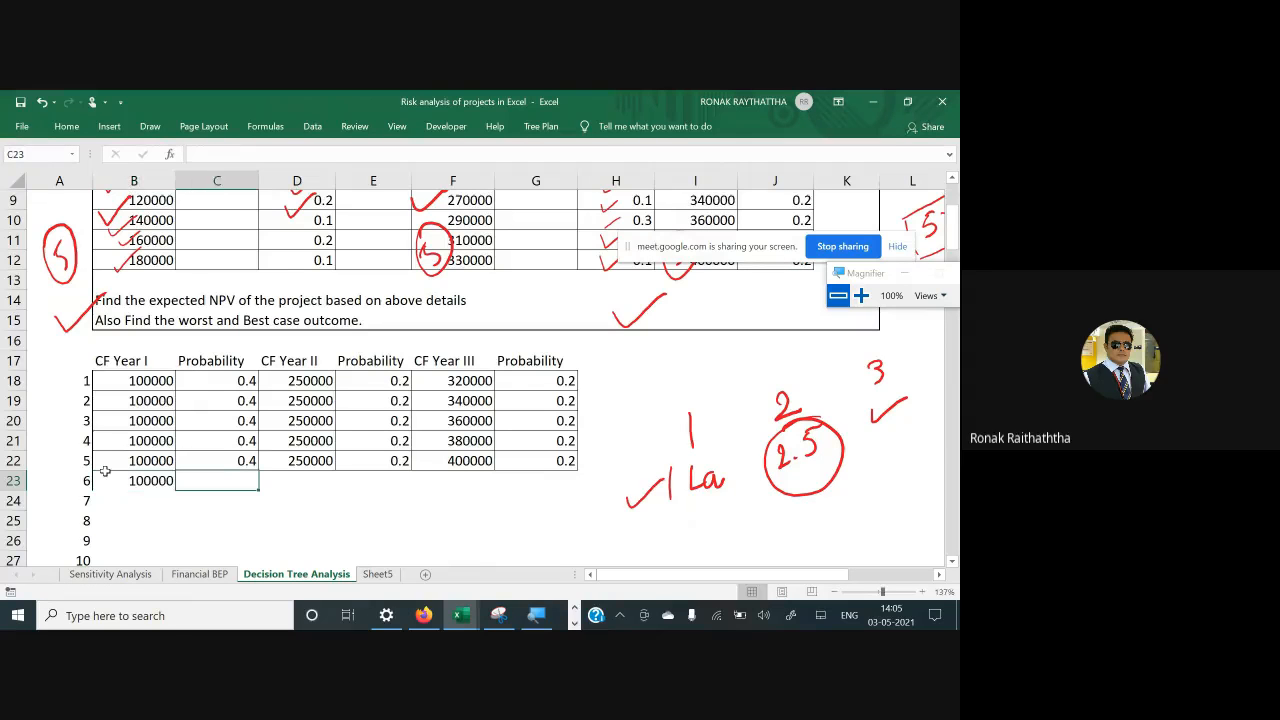
Copy the Year I probability 0.4 from C22 into cells C23 through C27
key("Up")
key("ctrl+c")
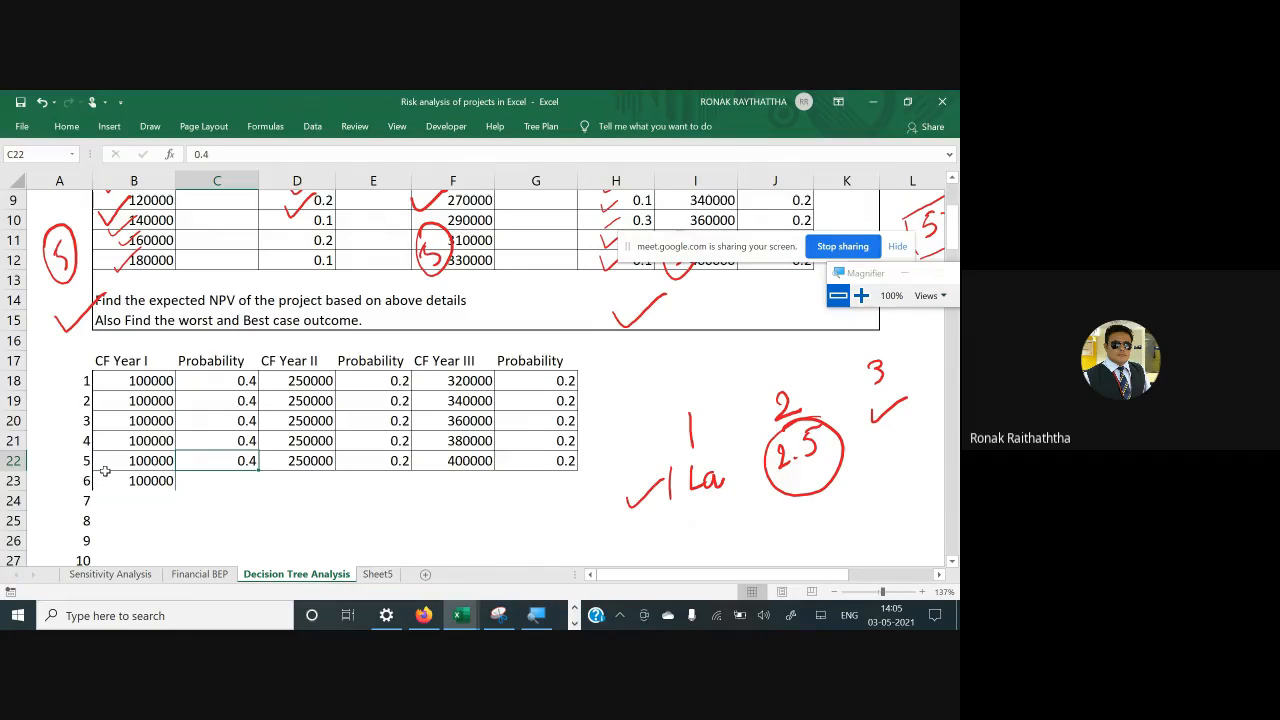
key("Down")
key("shift+Down")
key("shift+Down")
key("shift+Down")
key("shift+Down")
key("shift+Down")
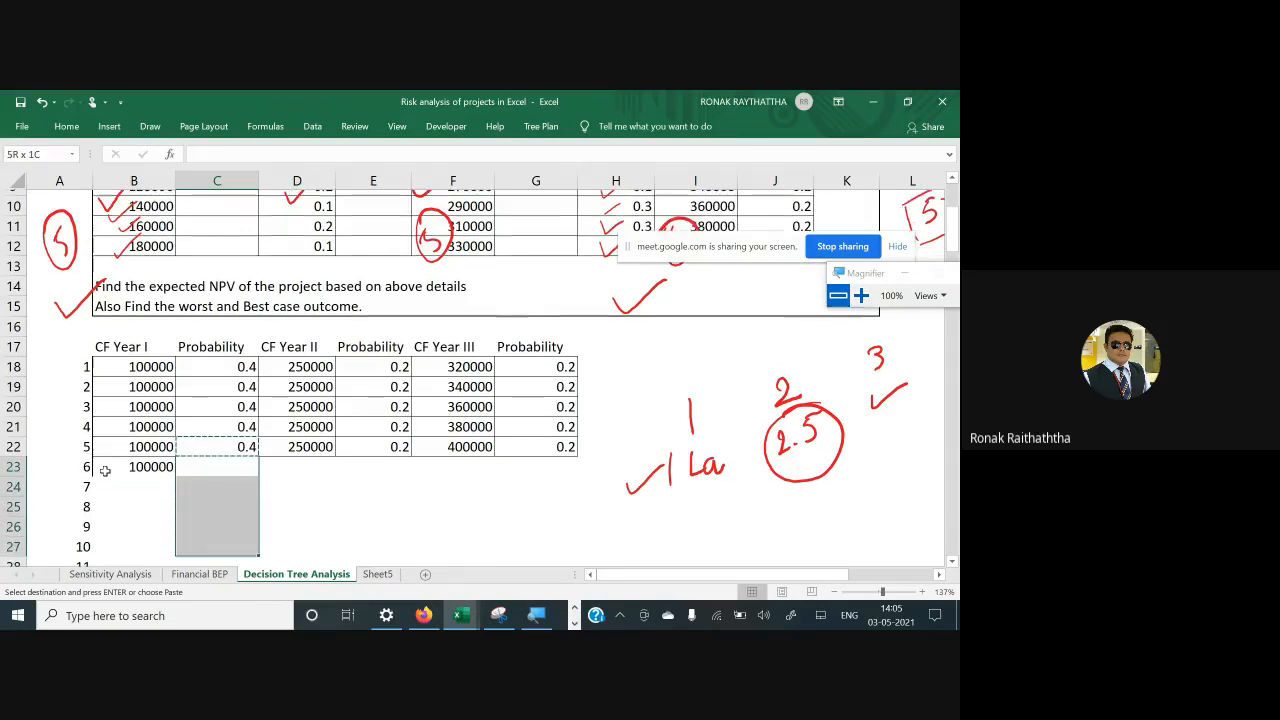
key("ctrl+v")
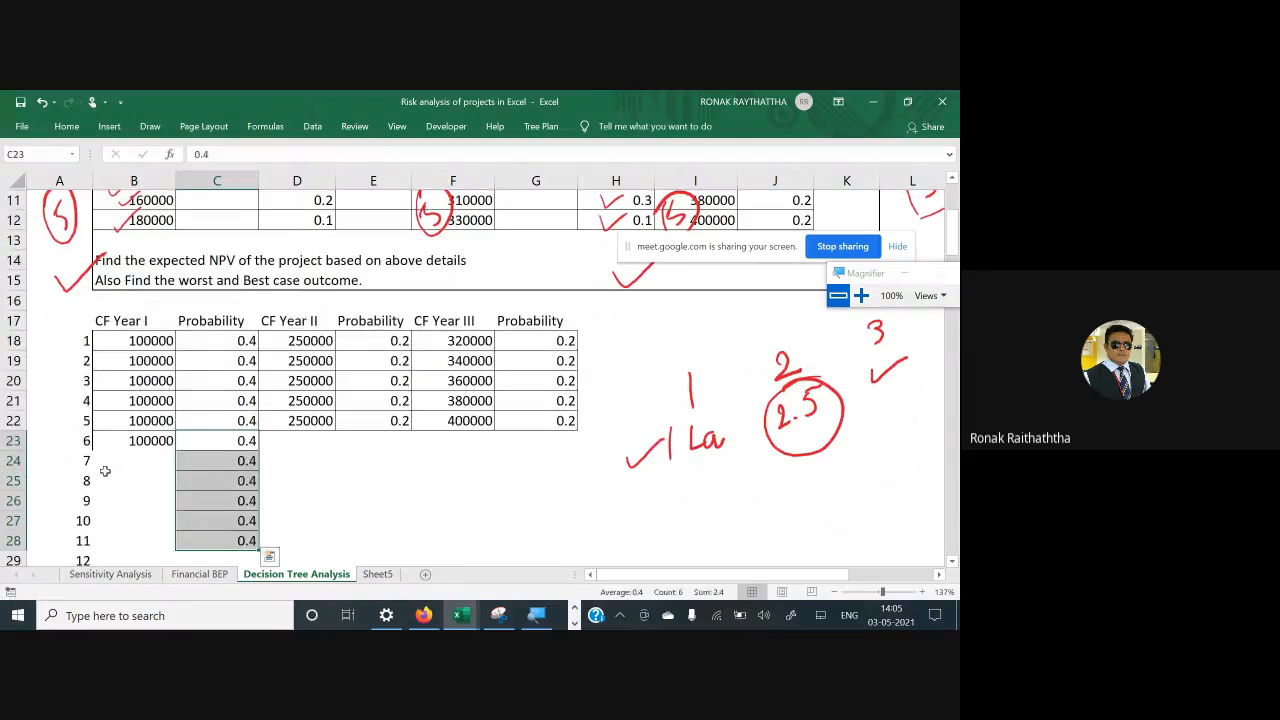
key("ctrl+z")
key("shift+Down")
key("shift+Down")
key("shift+Down")
key("shift+Down")
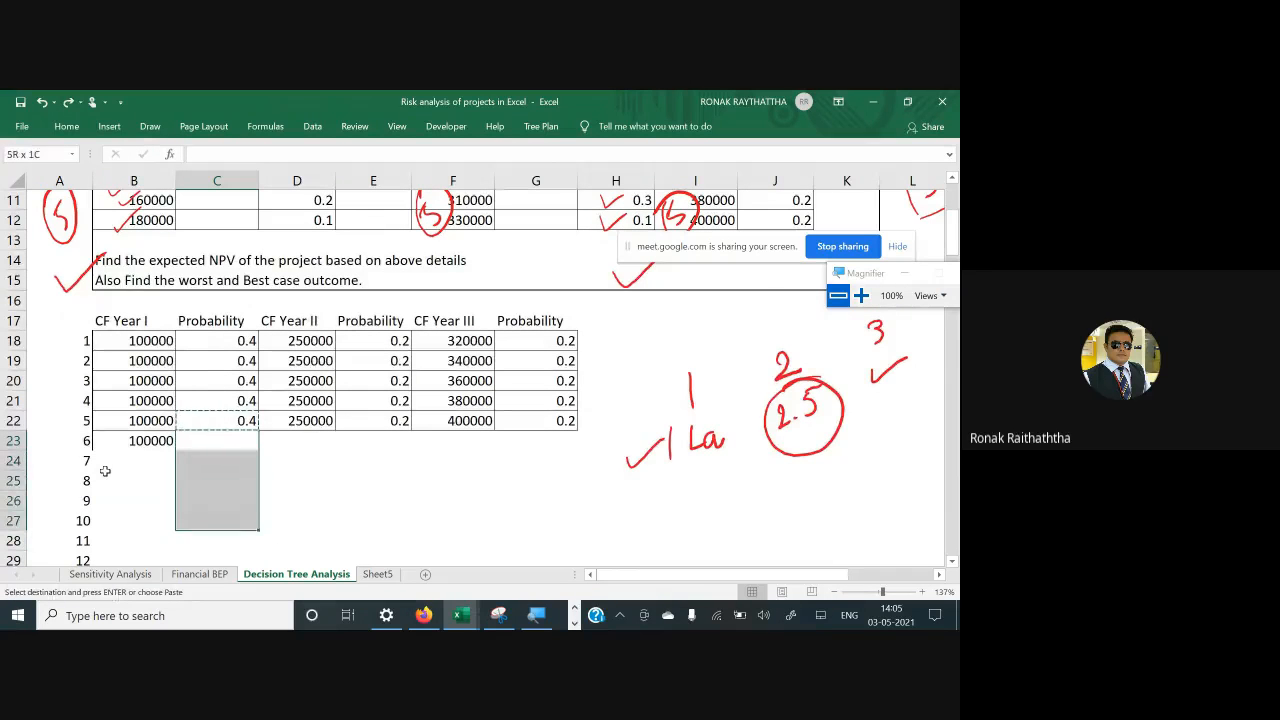
key("Return")
Copy the Year I cash flow 100000 from B23 into cells B24 through B27
key("Left")
key("Up")
key("Down")
key("Down")
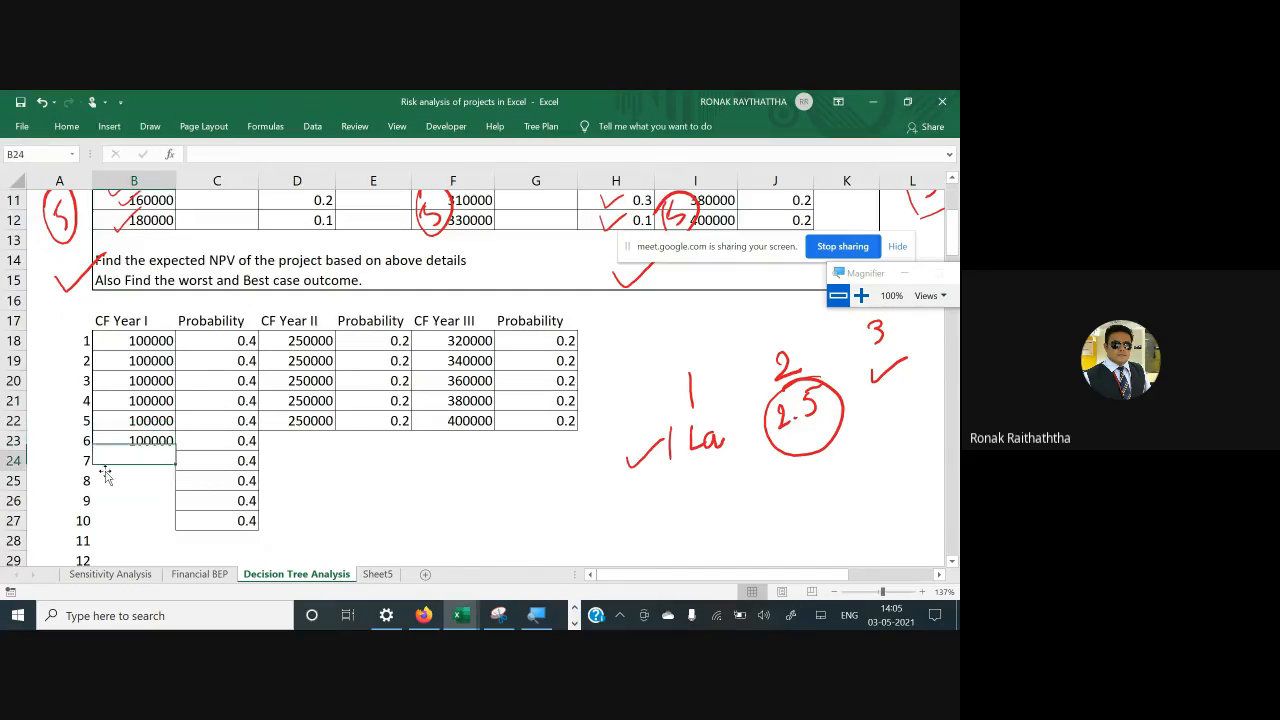
key("Up")
key("ctrl+c")
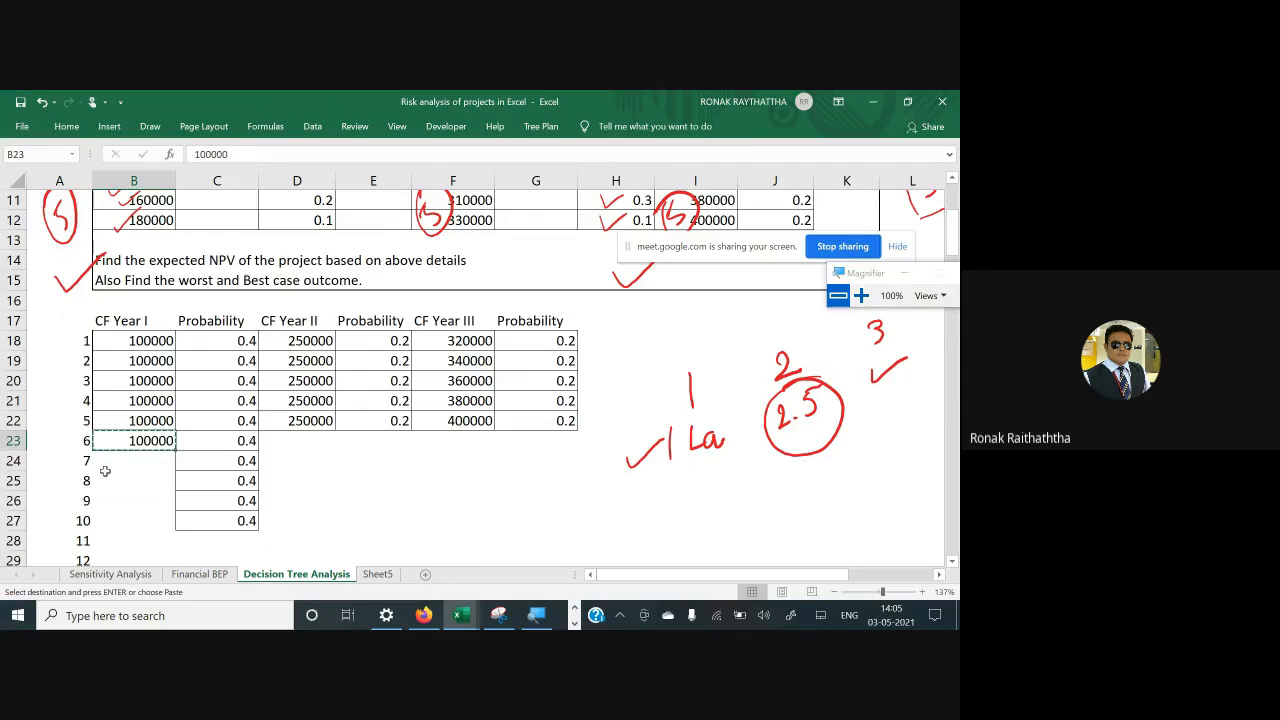
key("Down")
key("shift+Down")
key("shift+Down")
key("shift+Down")
key("shift+Down")
key("shift+Up")
key("Return")
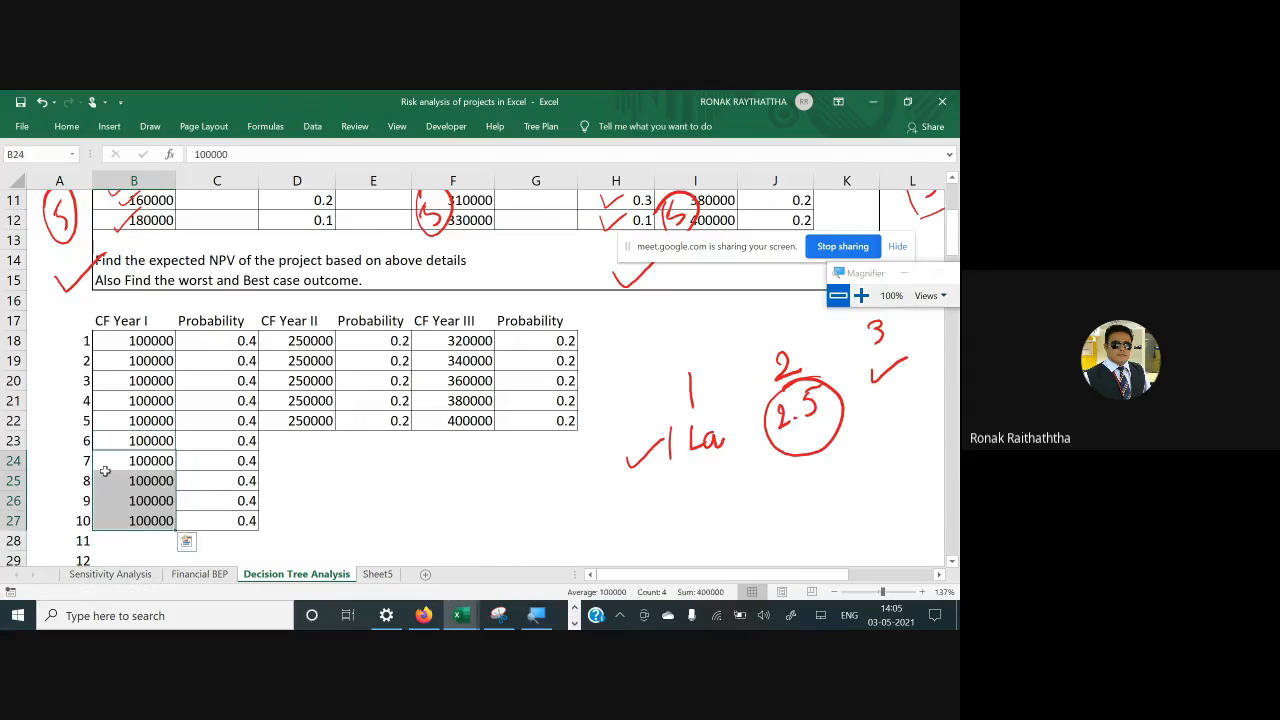
Enter 270000 as the Year II cash flow for combination 6 in D23
key("Right")
key("Right")
key("Up")
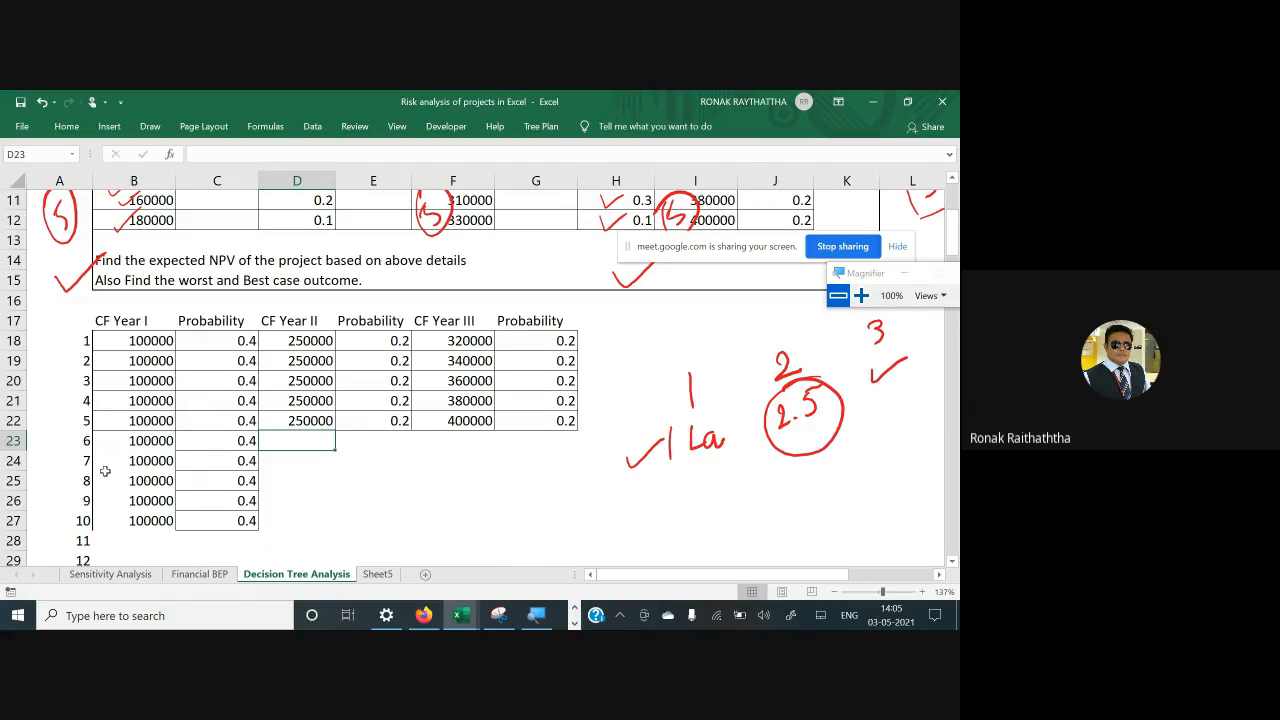
scroll(104, 470, "up", 3)
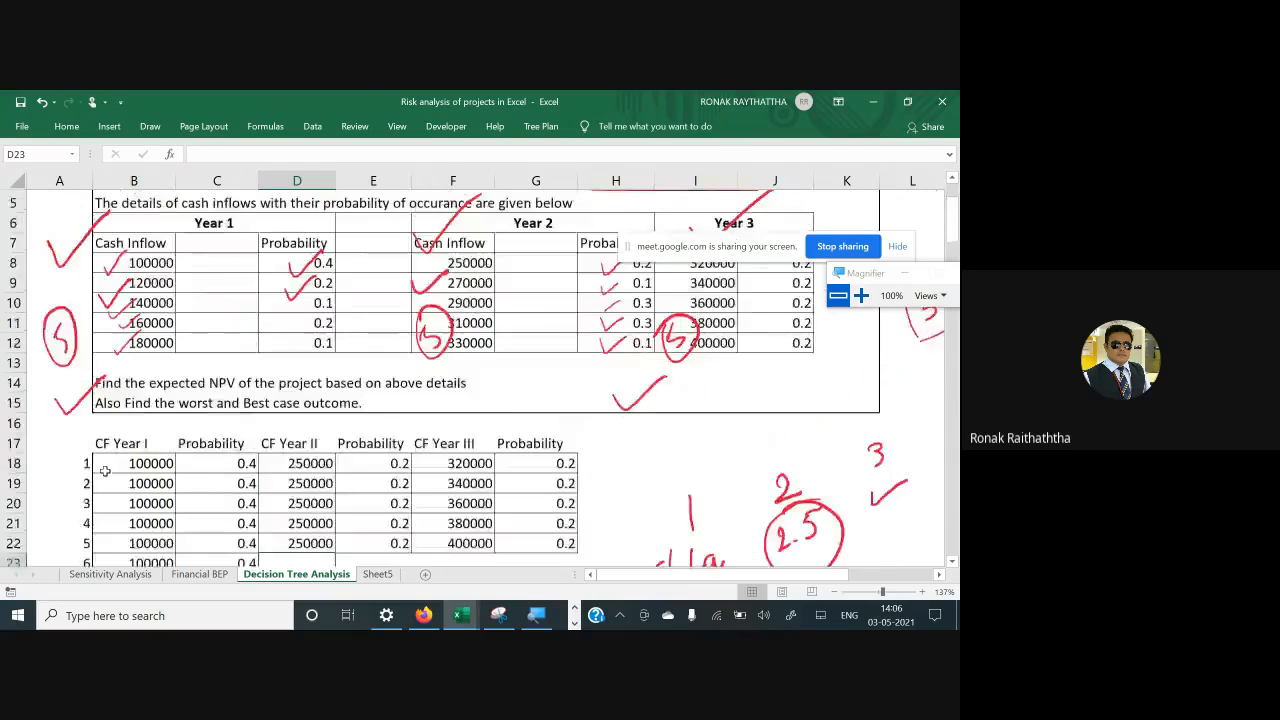
scroll(185, 487, "down", 1)
scroll(188, 487, "down", 3)
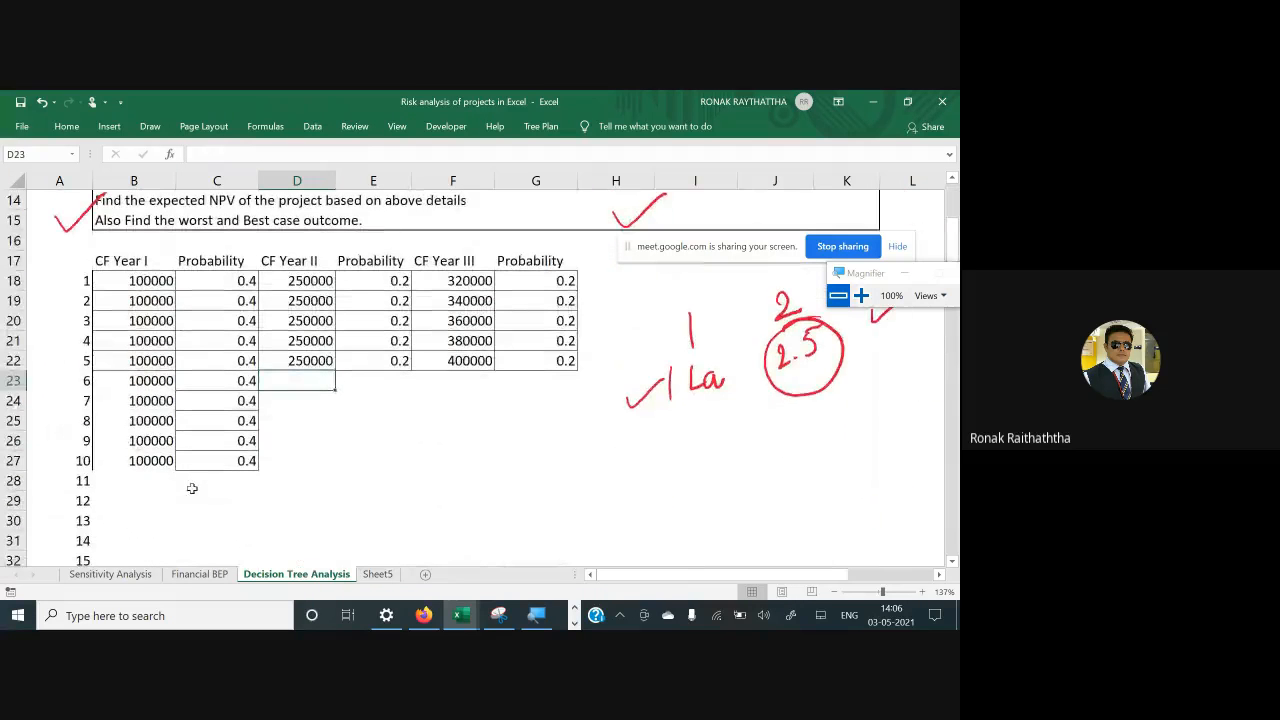
type("27000")
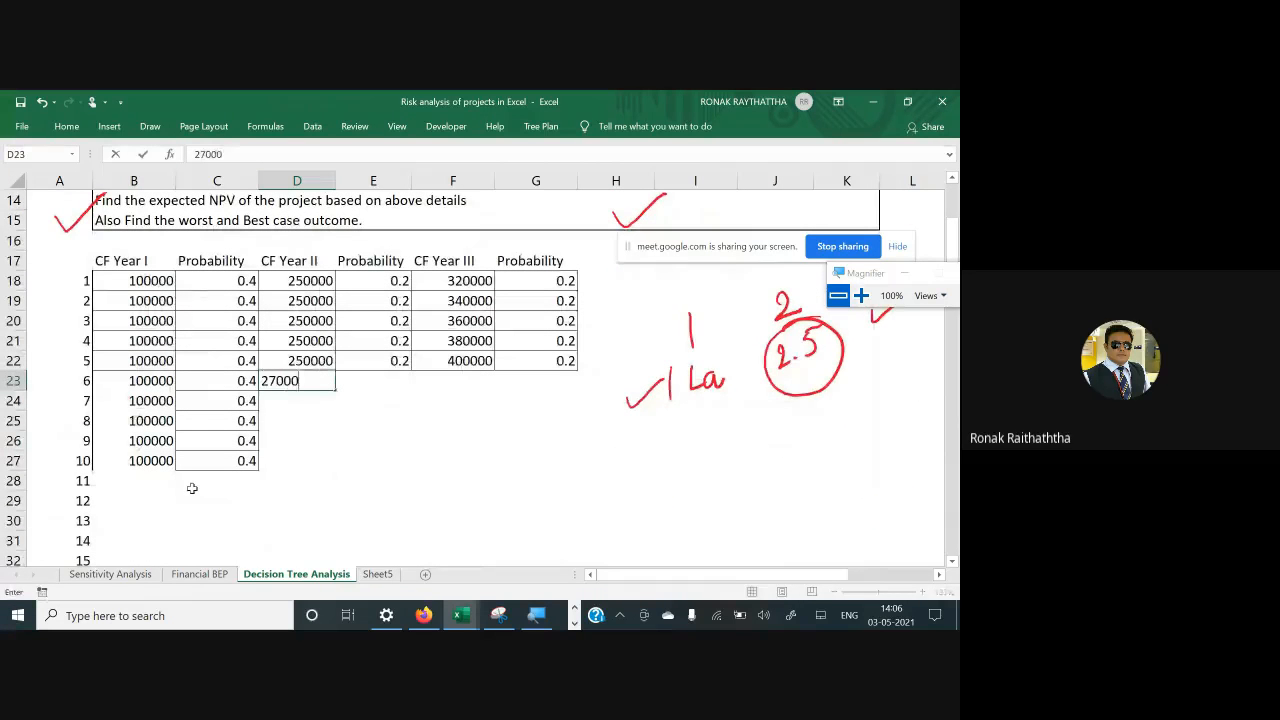
key("Return")
key("Up")
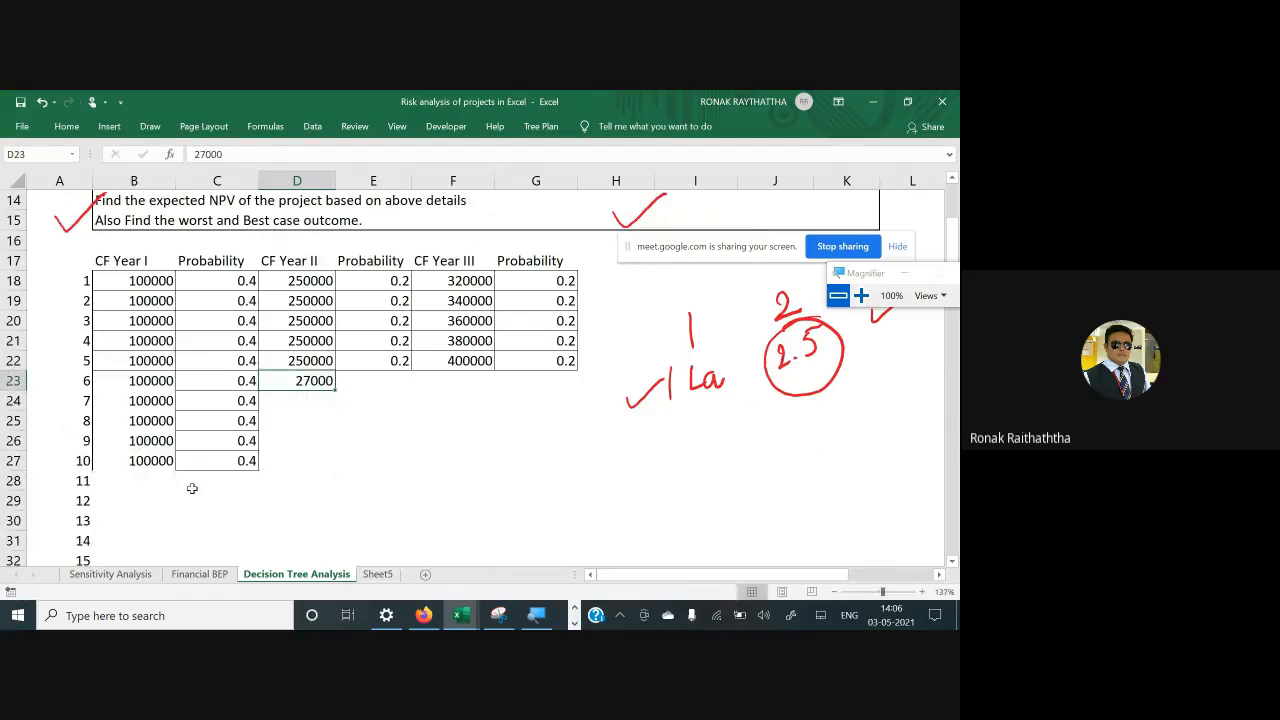
type("270000")
key("Return")
Copy the 270000 cash flow from D23 into D24 through D27
key("Up")
key("ctrl+c")
key("Down")
key("shift+Down")
key("shift+Down")
key("shift+Down")
key("ctrl+v")
key("Escape")
key("Up")
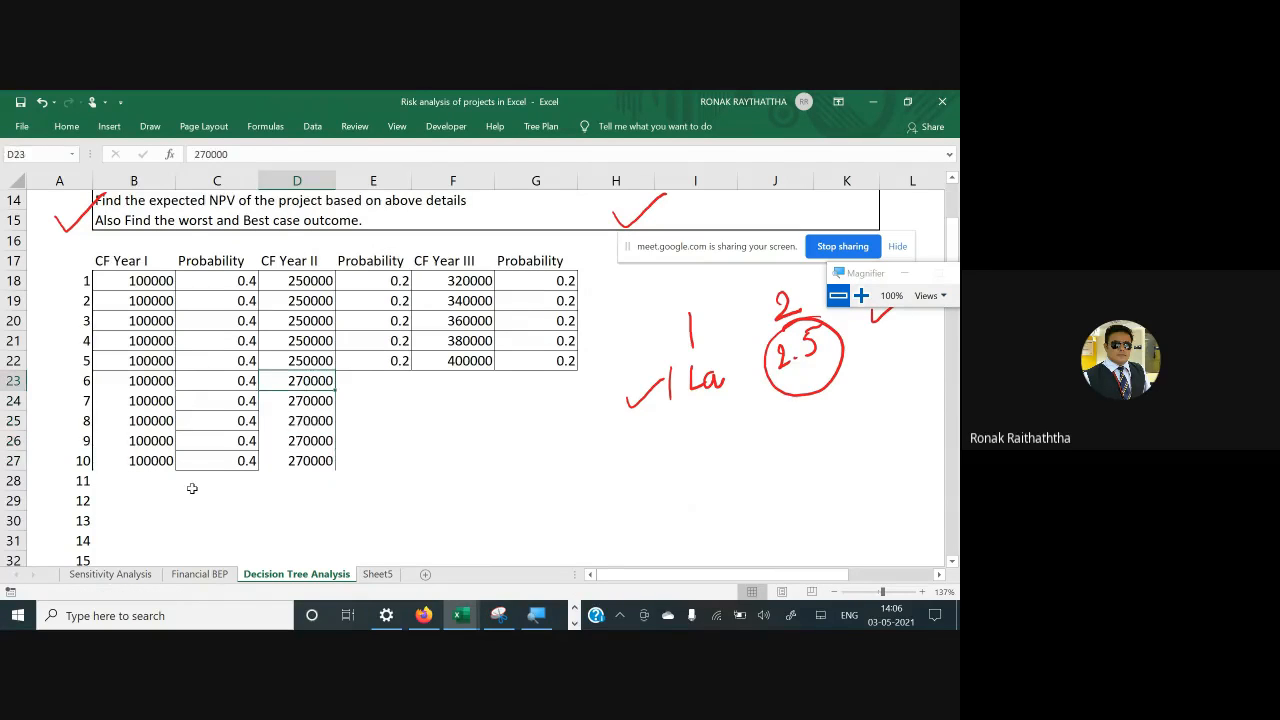
Copy the Year 2 probability 0.1 from H9 into cells E23 through E27
key("Right")
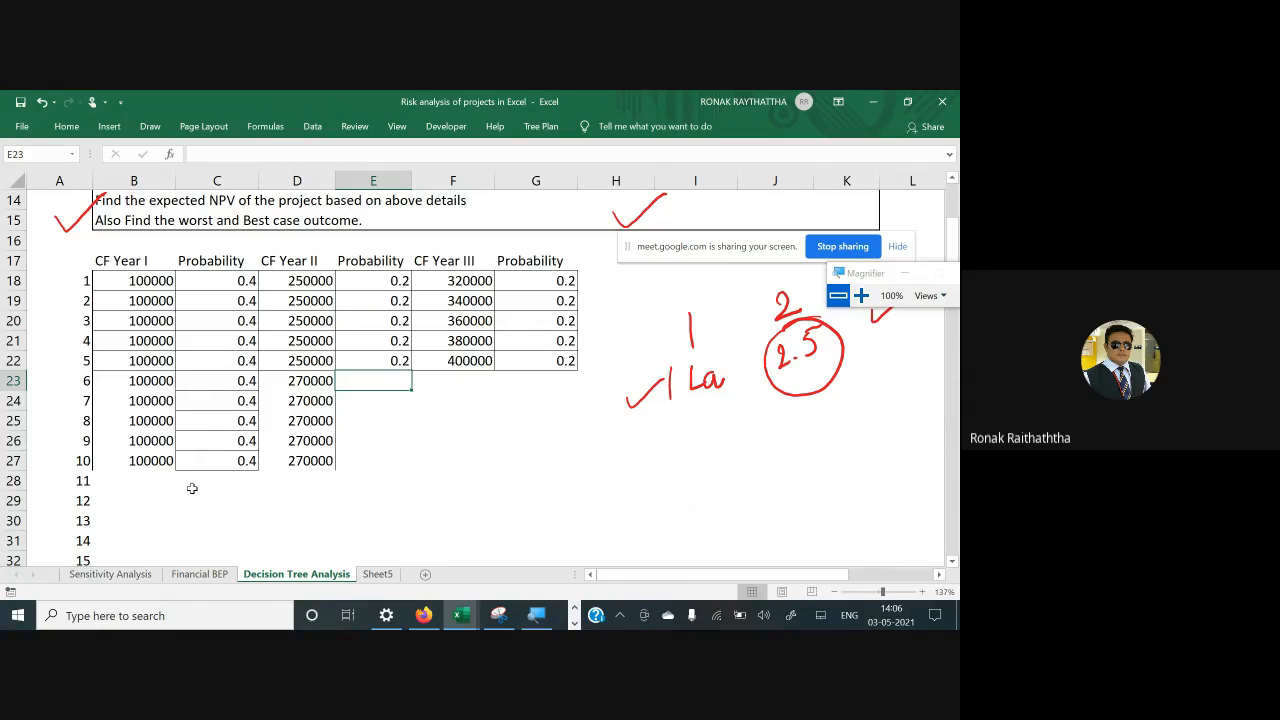
scroll(247, 440, "up", 1)
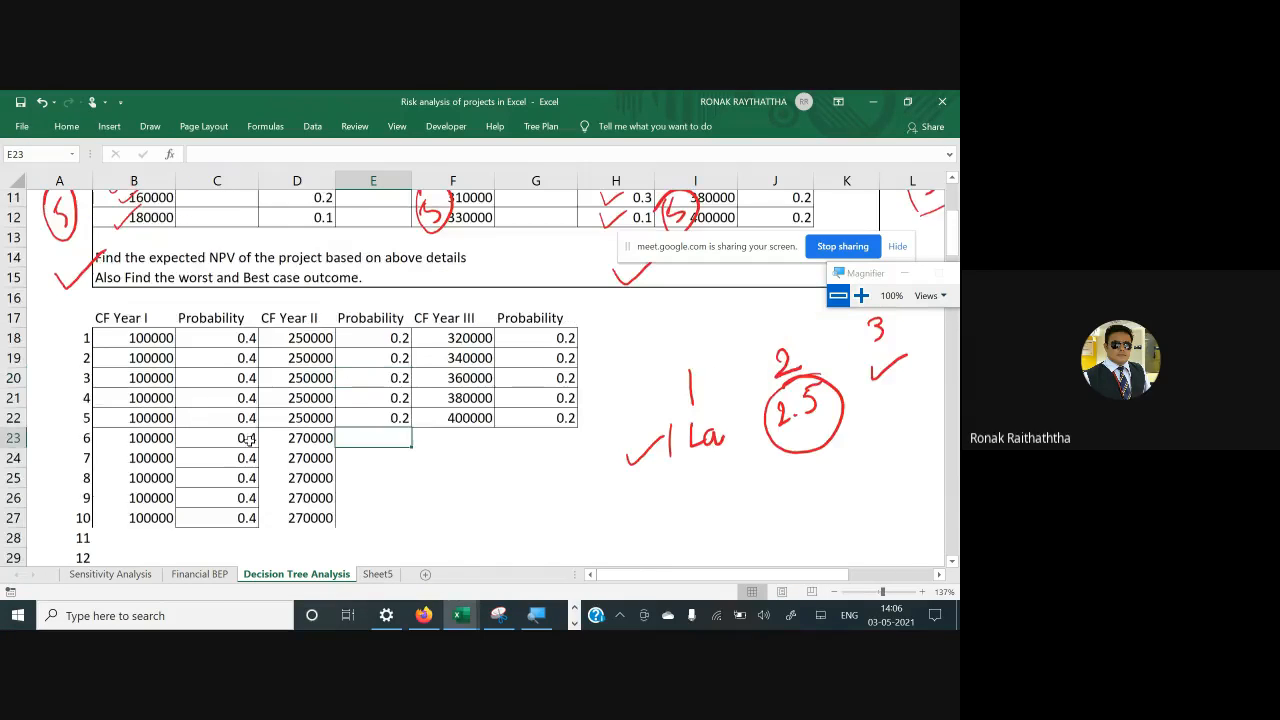
scroll(247, 440, "up", 3)
left_click(654, 405)
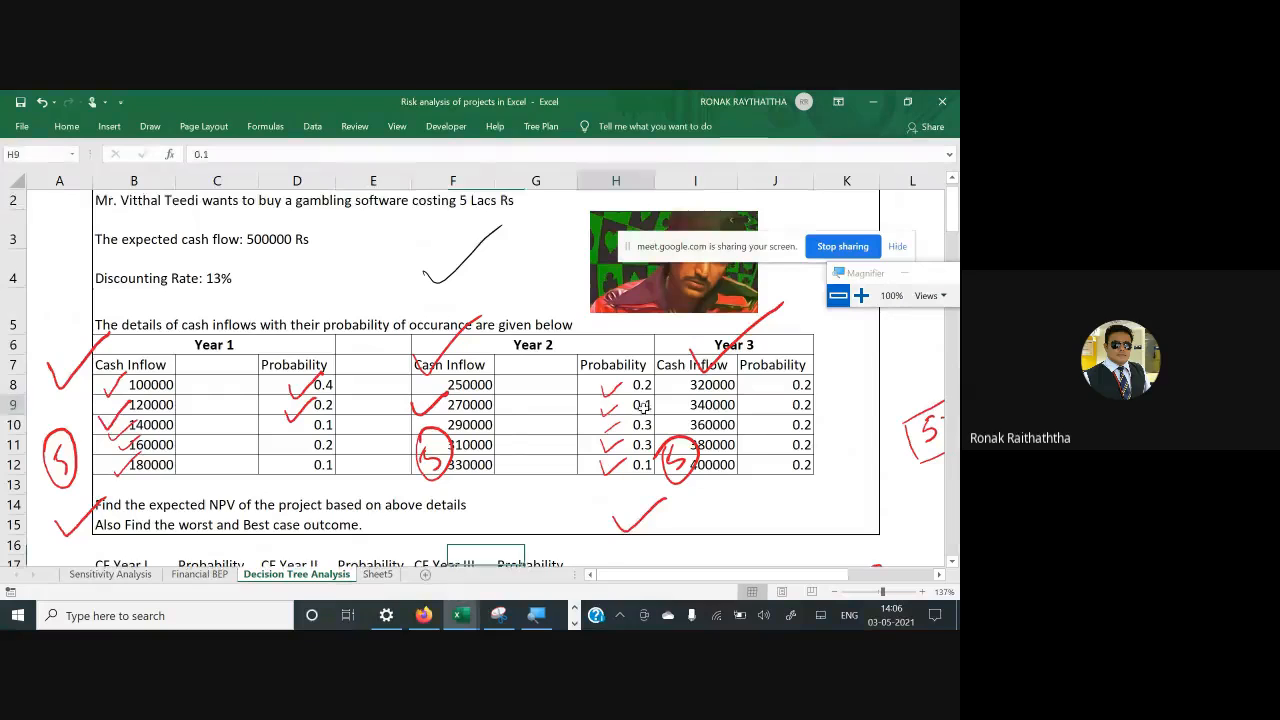
key("ctrl+c")
scroll(658, 405, "down", 4)
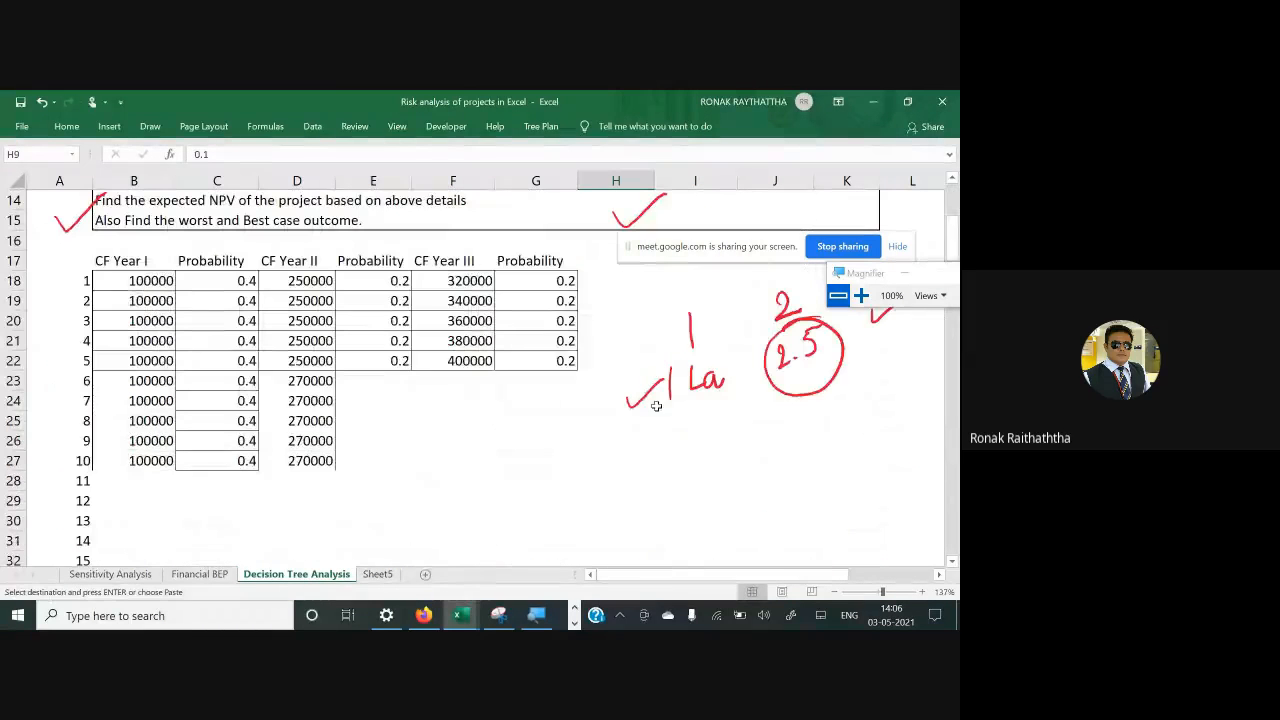
left_click_drag(386, 380, 391, 461)
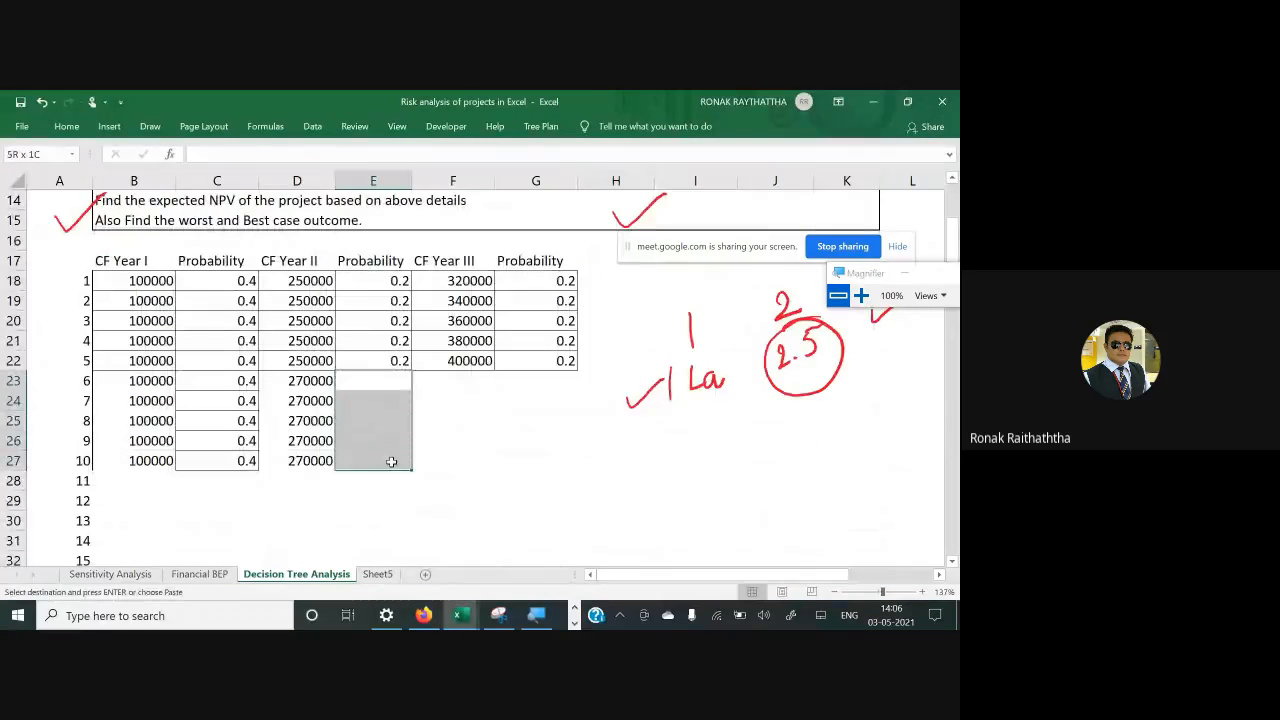
key("ctrl+v")
Copy the Year 3 cash inflows and probabilities in I8:J12 and paste them as values only starting at F23
left_click(453, 381)
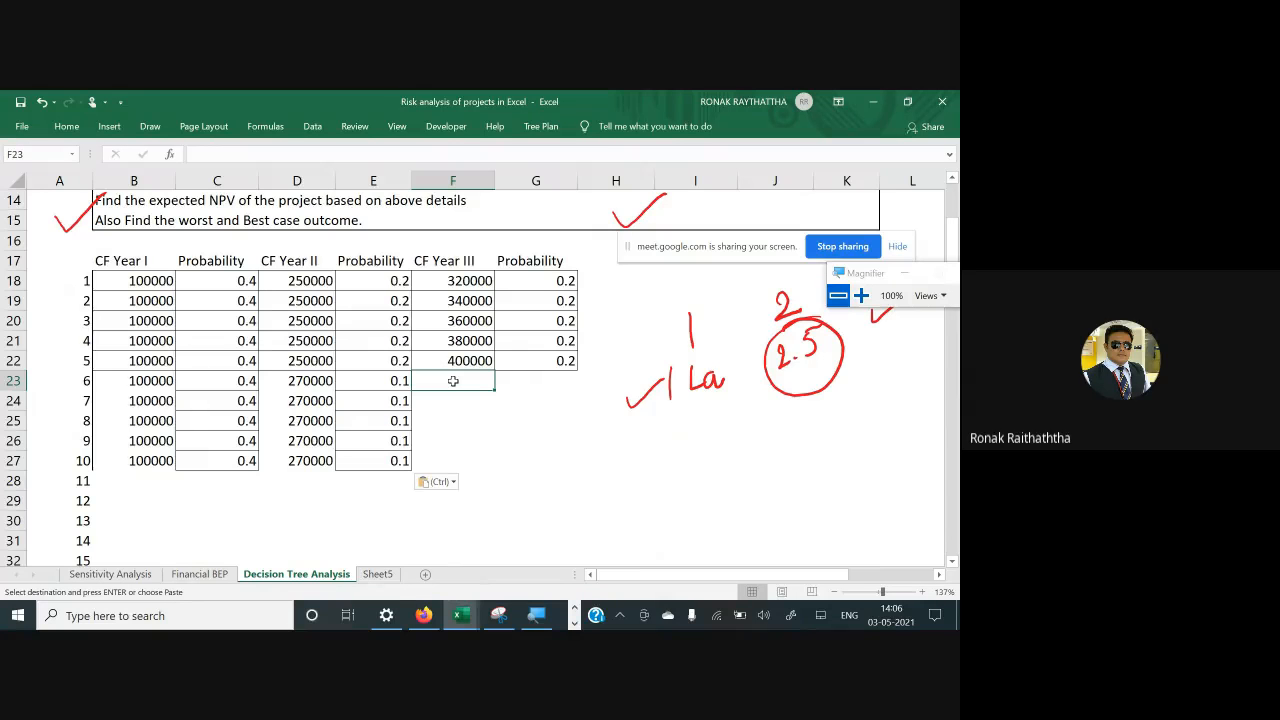
scroll(453, 381, "up", 2)
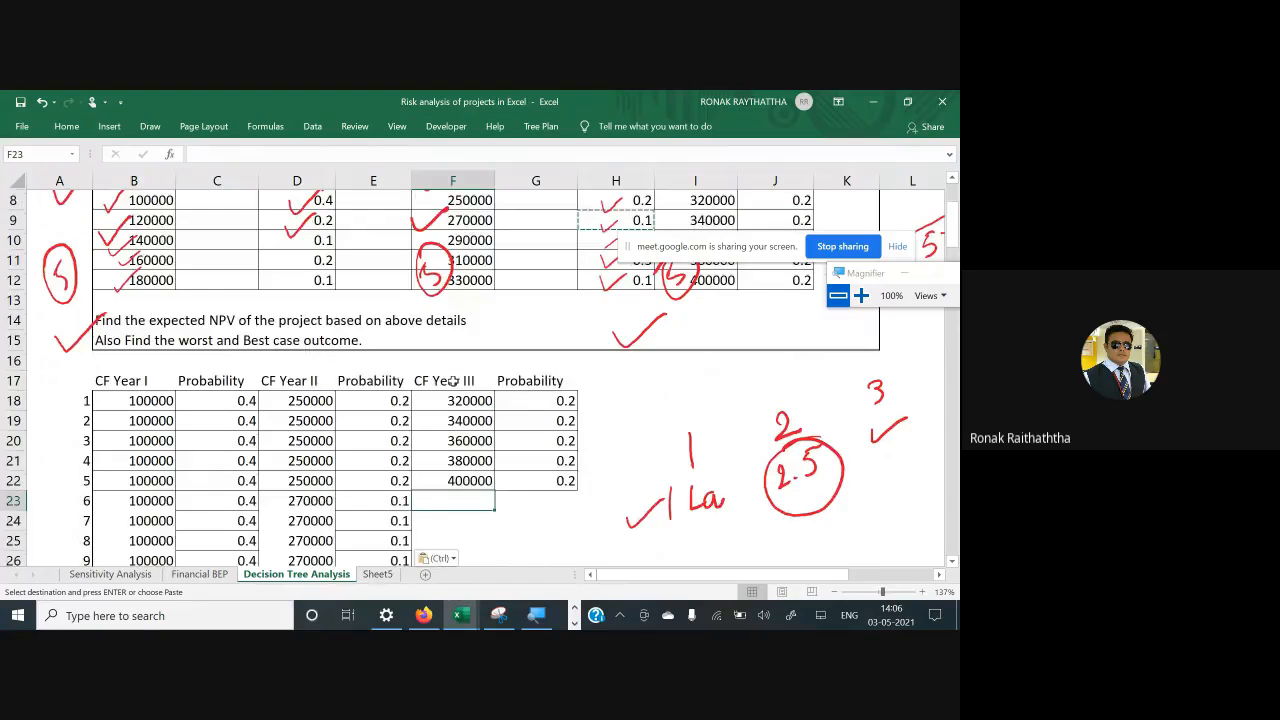
scroll(453, 381, "up", 2)
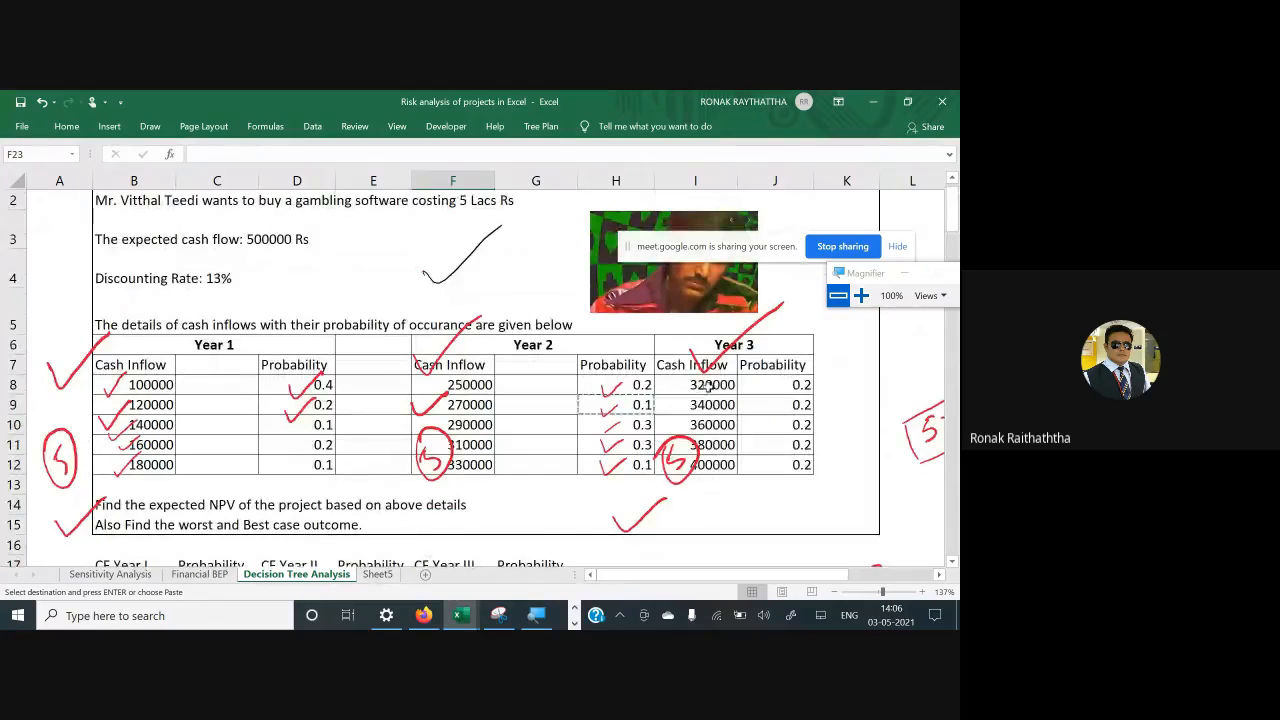
left_click_drag(705, 385, 793, 460)
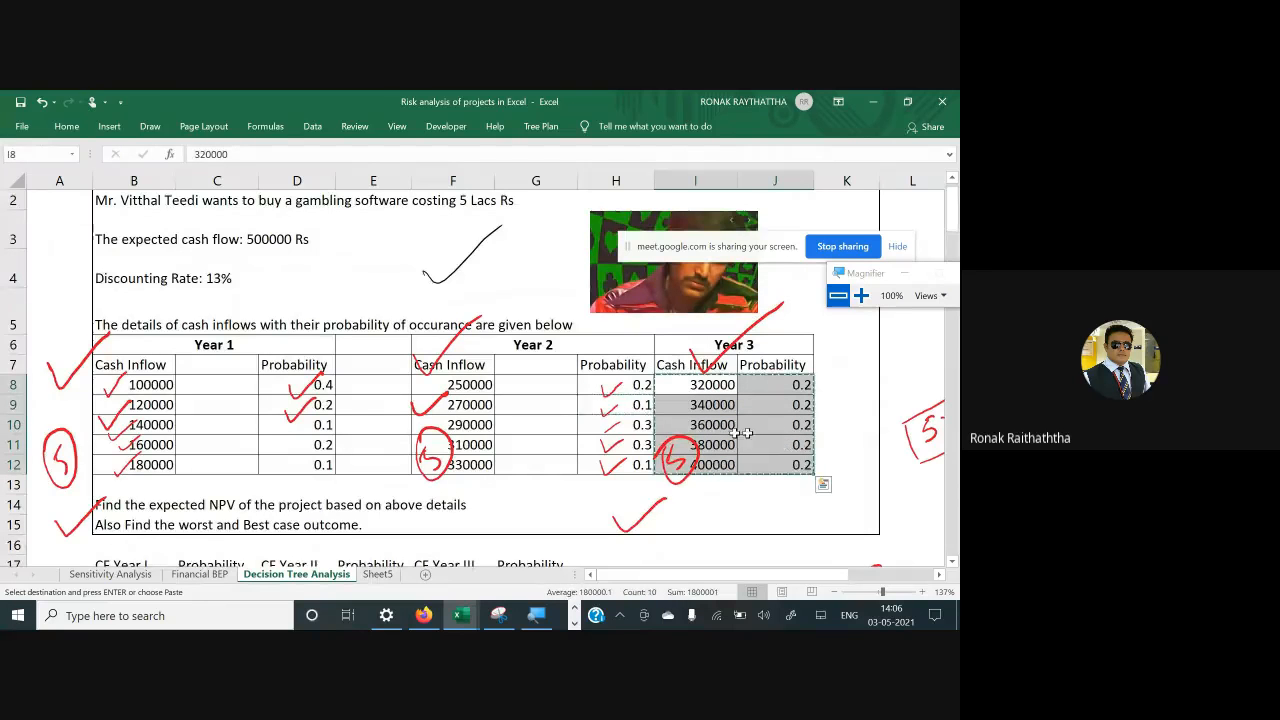
scroll(555, 398, "down", 4)
left_click(447, 383)
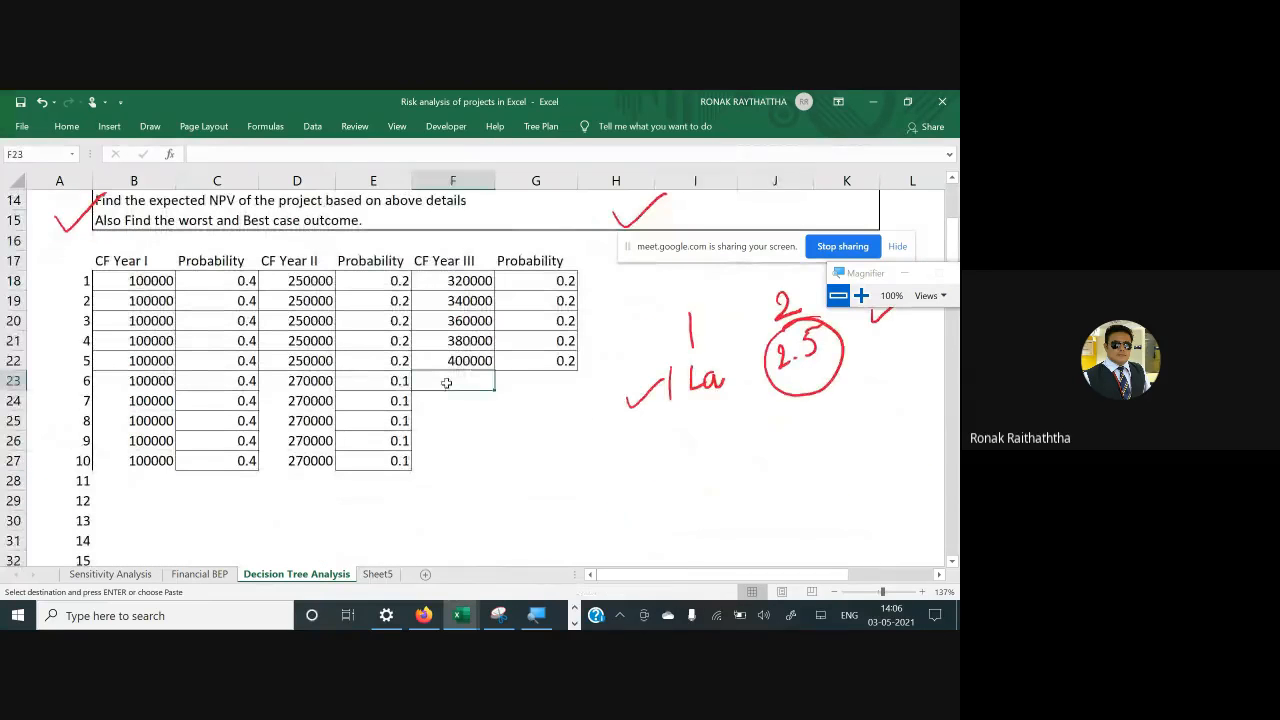
key("ctrl+alt+v")
key("v")
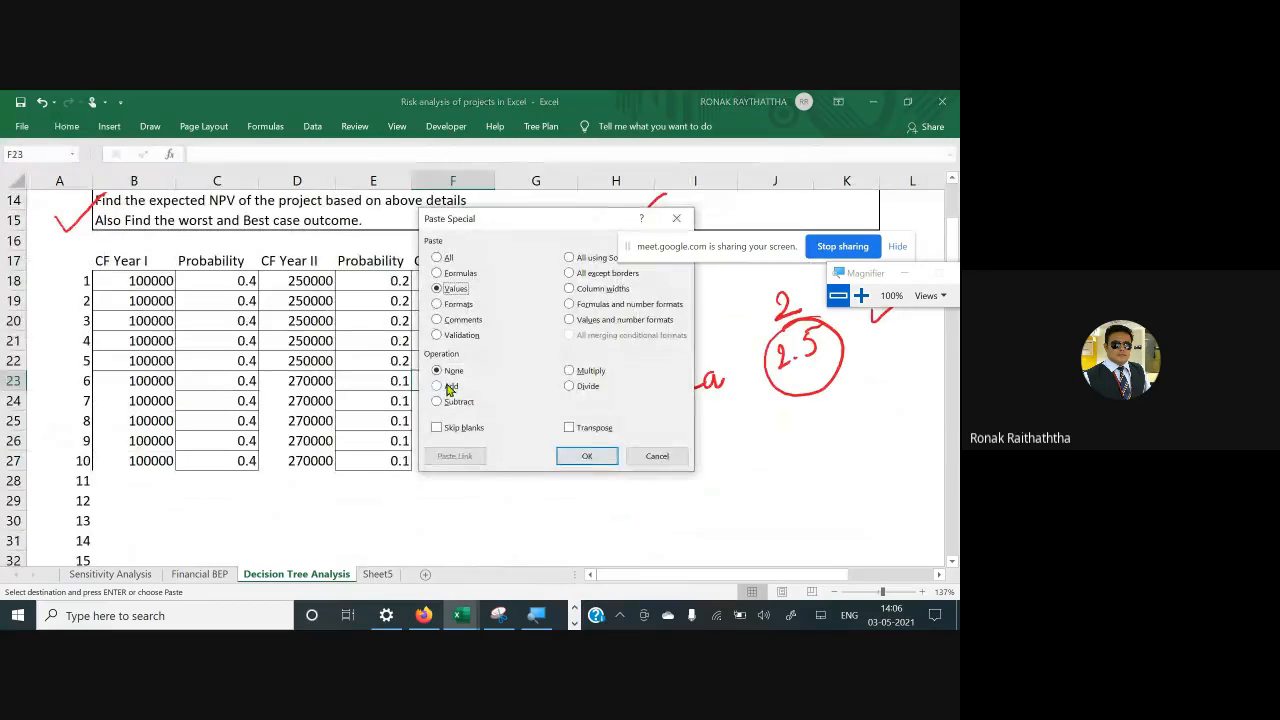
key("Return")
Apply all borders to the combination rows 6 to 10 in B23:G27
left_click(447, 383)
key("Left")
key("Left")
key("Left")
key("Left")
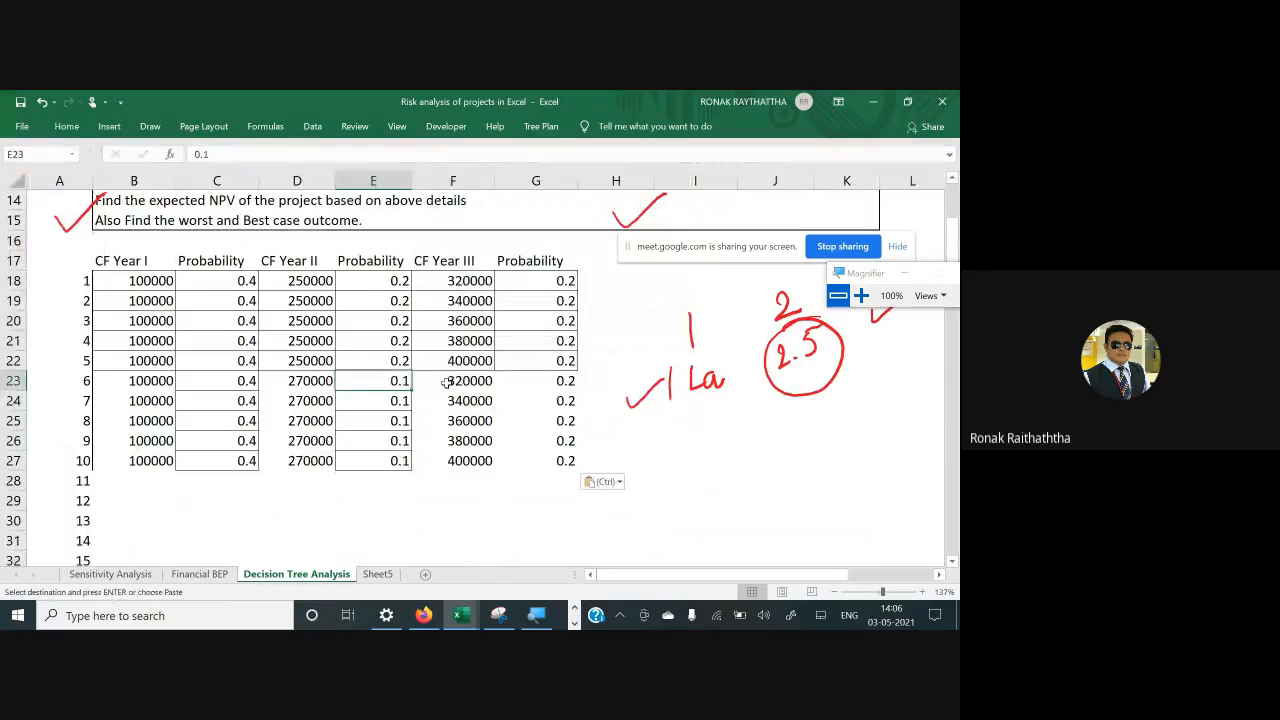
key("shift+Right")
key("shift+Right")
key("shift+Right")
key("shift+Right")
key("shift+Right")
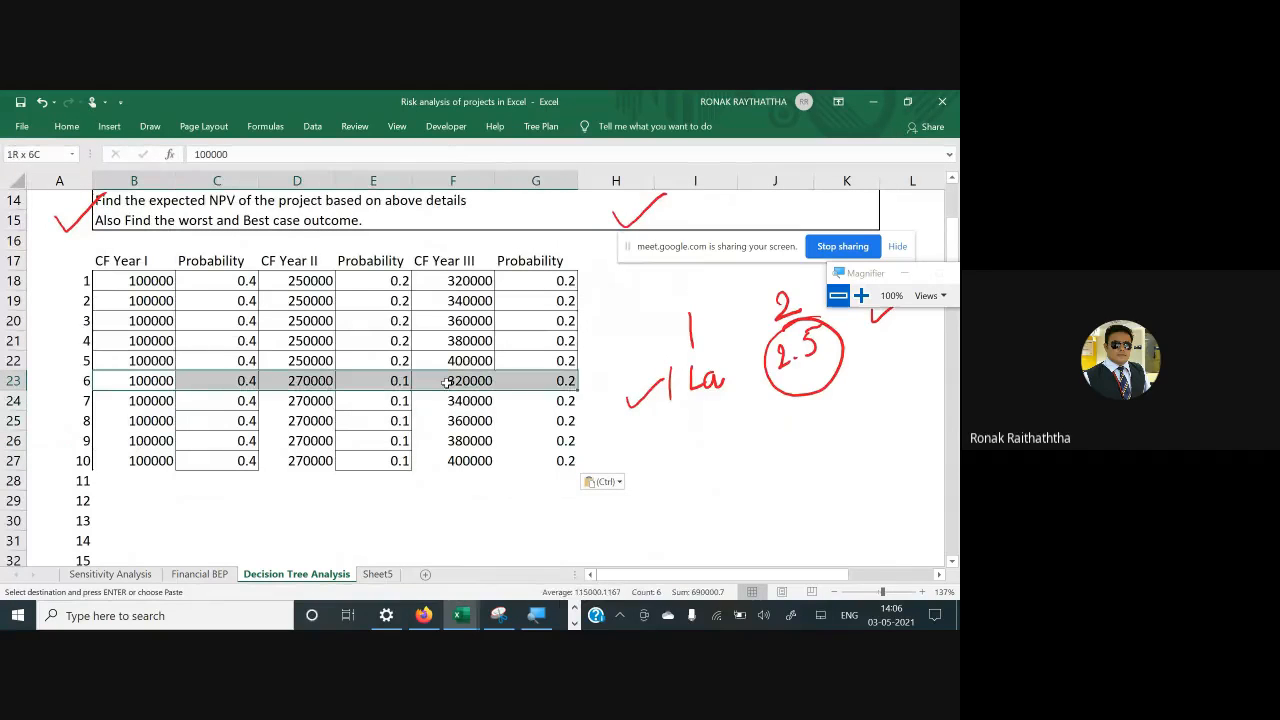
key("shift+Down")
key("shift+Down")
key("shift+Down")
key("shift+Down")
key("alt+h")
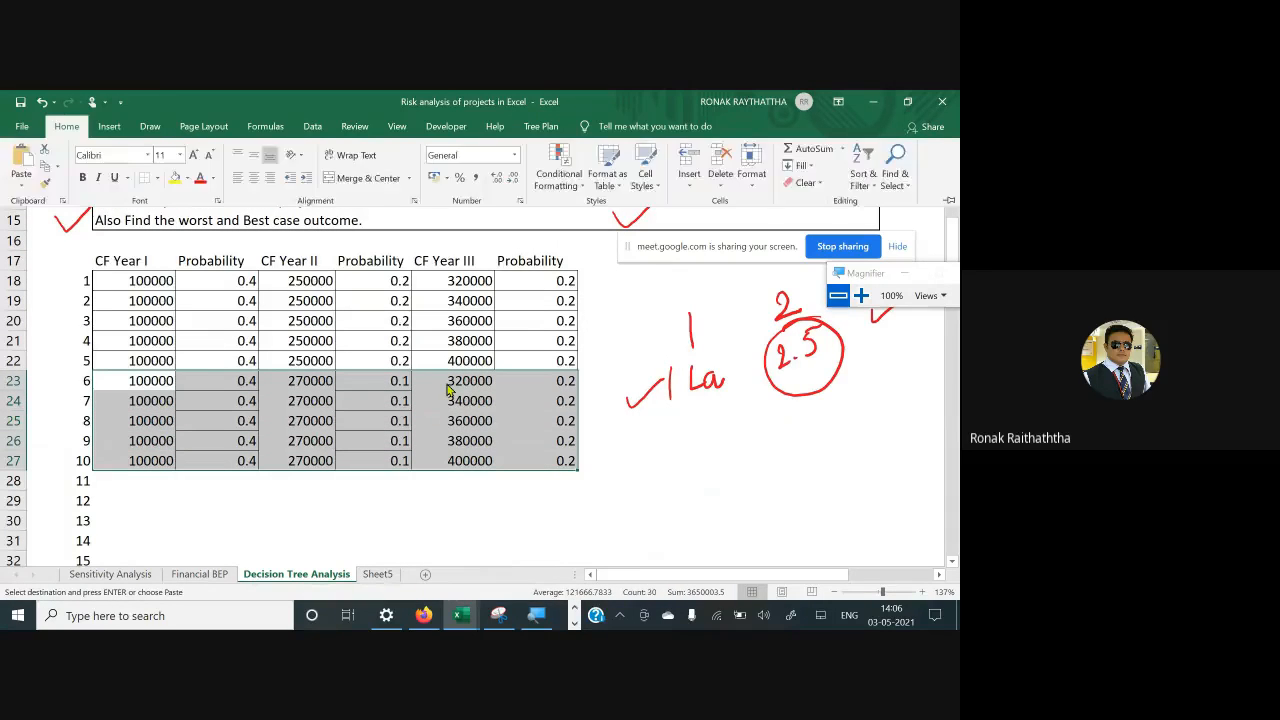
key("b")
key("a")
Copy the Year I cash flow 100000 from B27 into B28 for combination 11
key("Down")
key("Down")
key("Down")
key("Down")
key("Down")
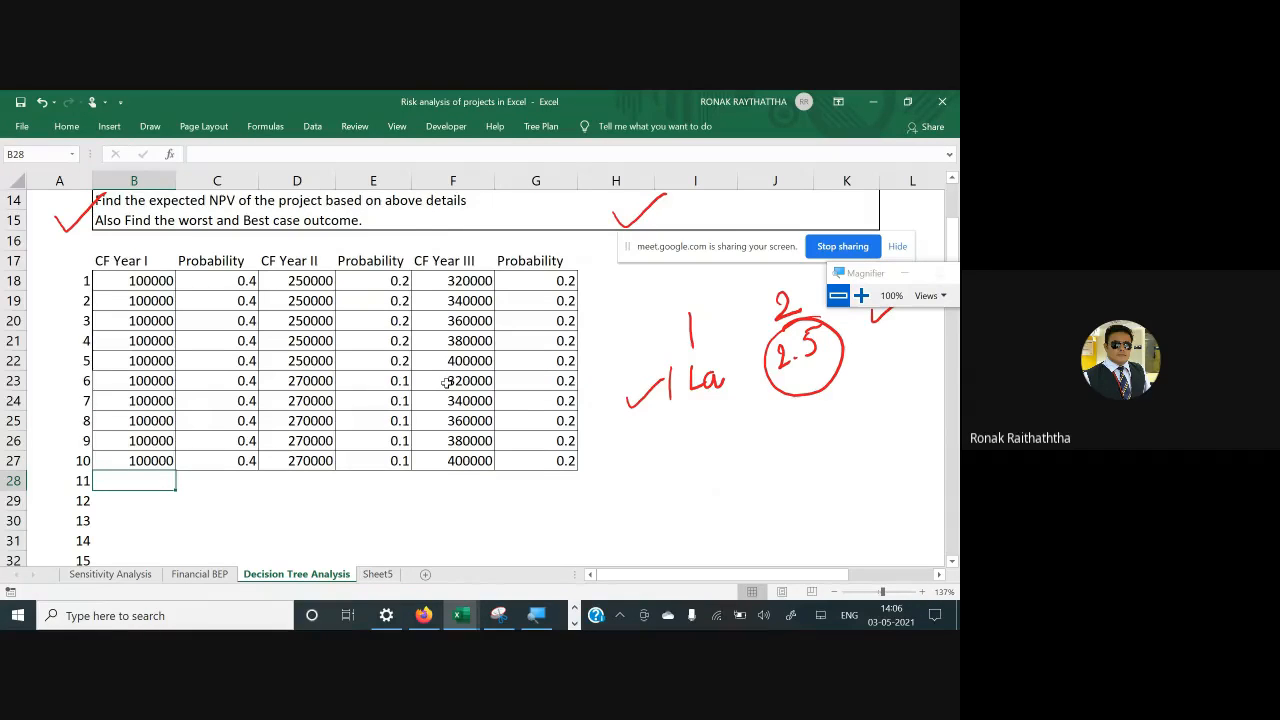
key("Up")
key("Up")
key("Up")
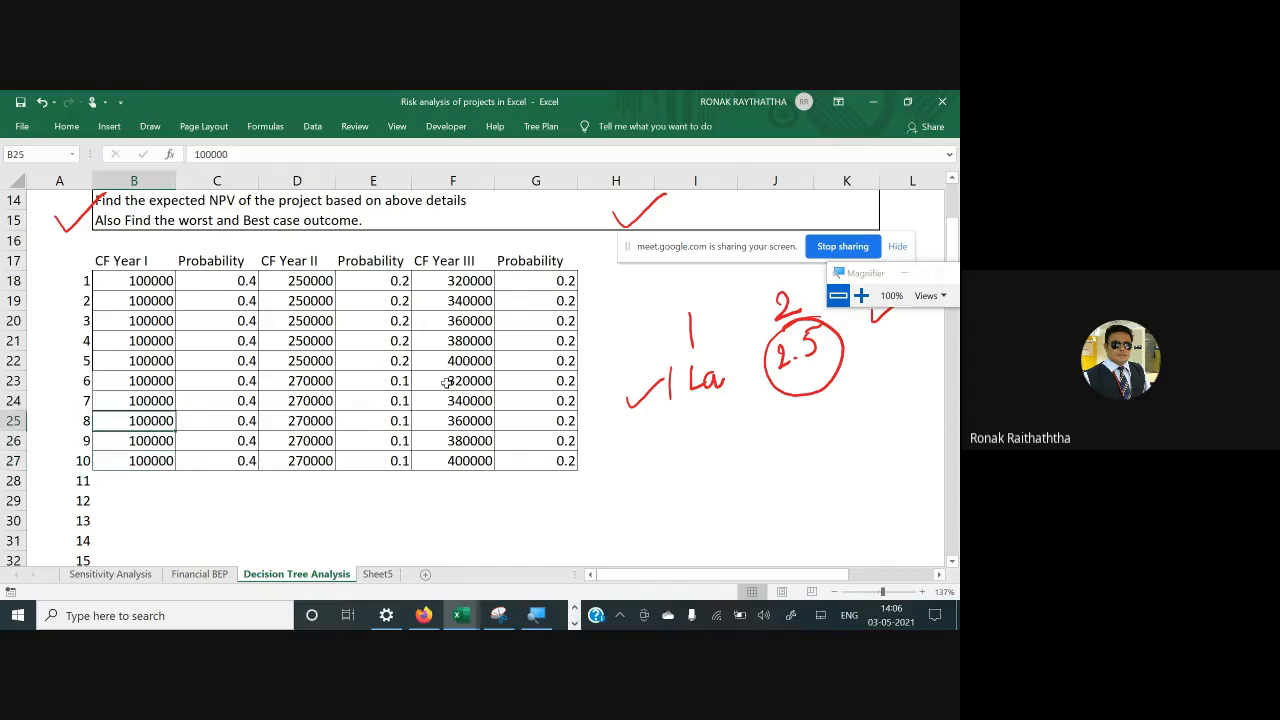
key("Down")
key("Down")
key("Down")
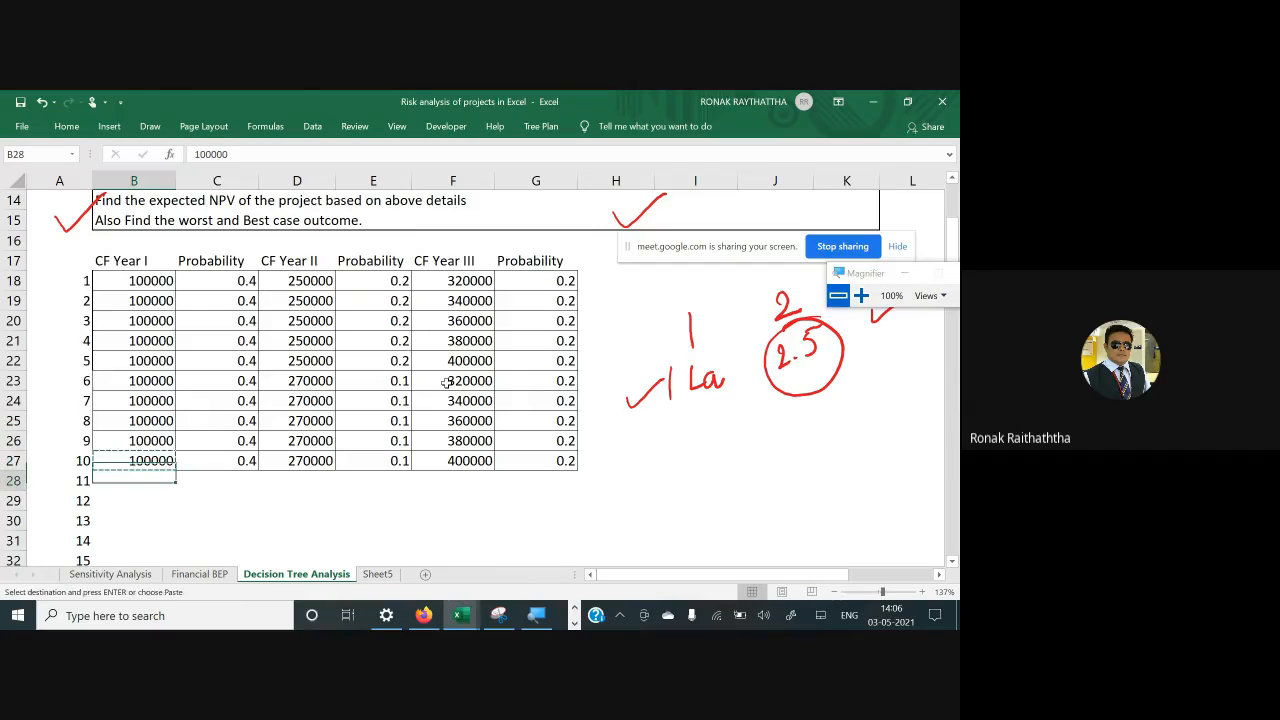
key("Return")
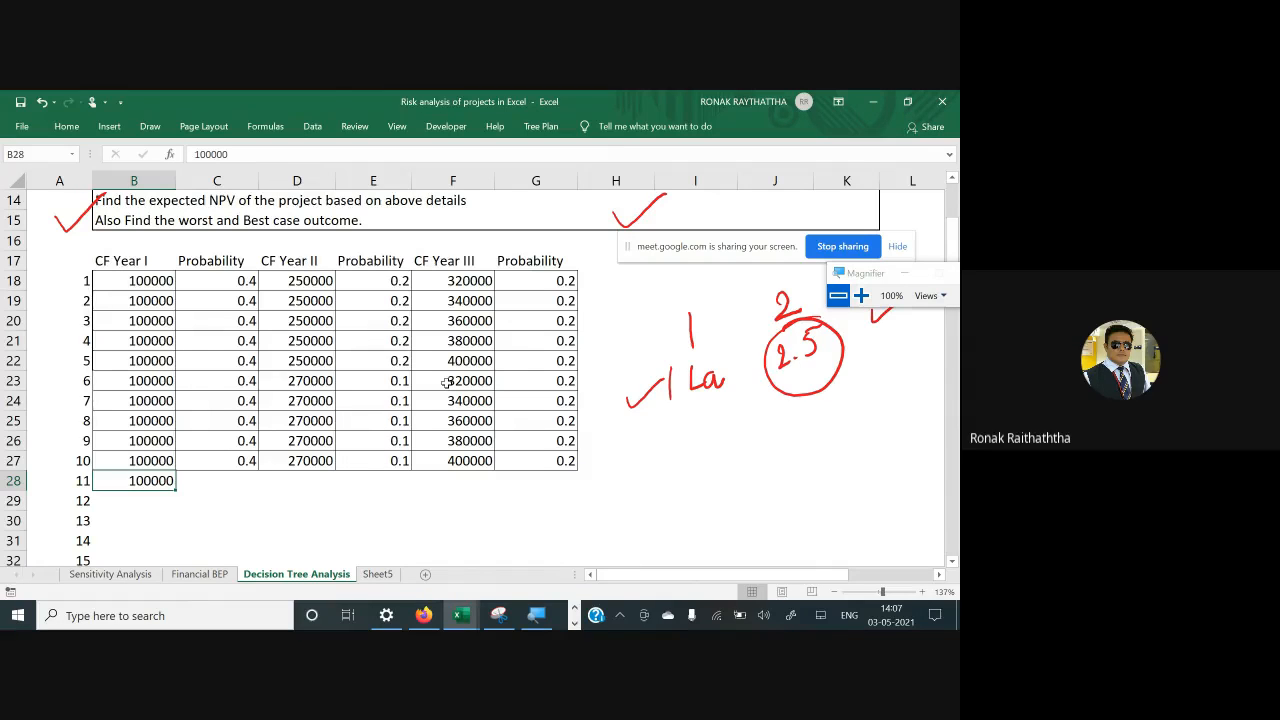
Copy the 100000 cash flow from B28 into B29 through B32
key("ctrl+c")
key("Down")
key("shift+Down")
key("shift+Down")
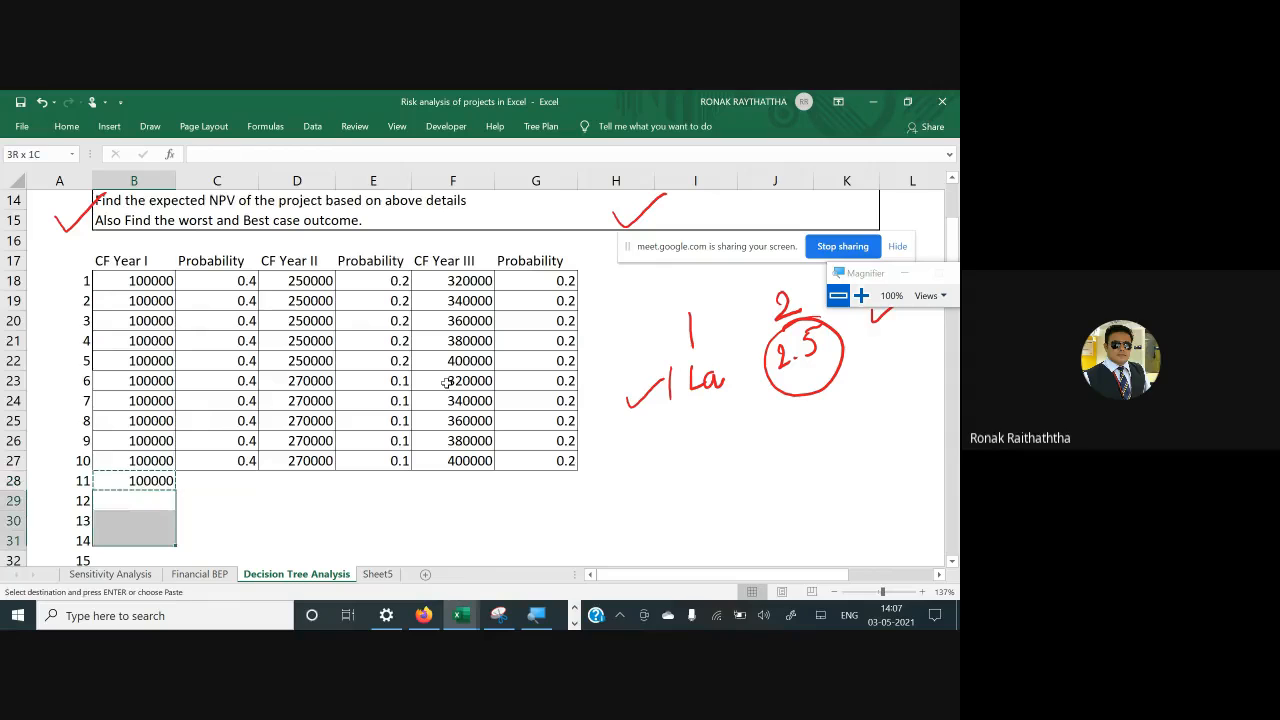
key("shift+Down")
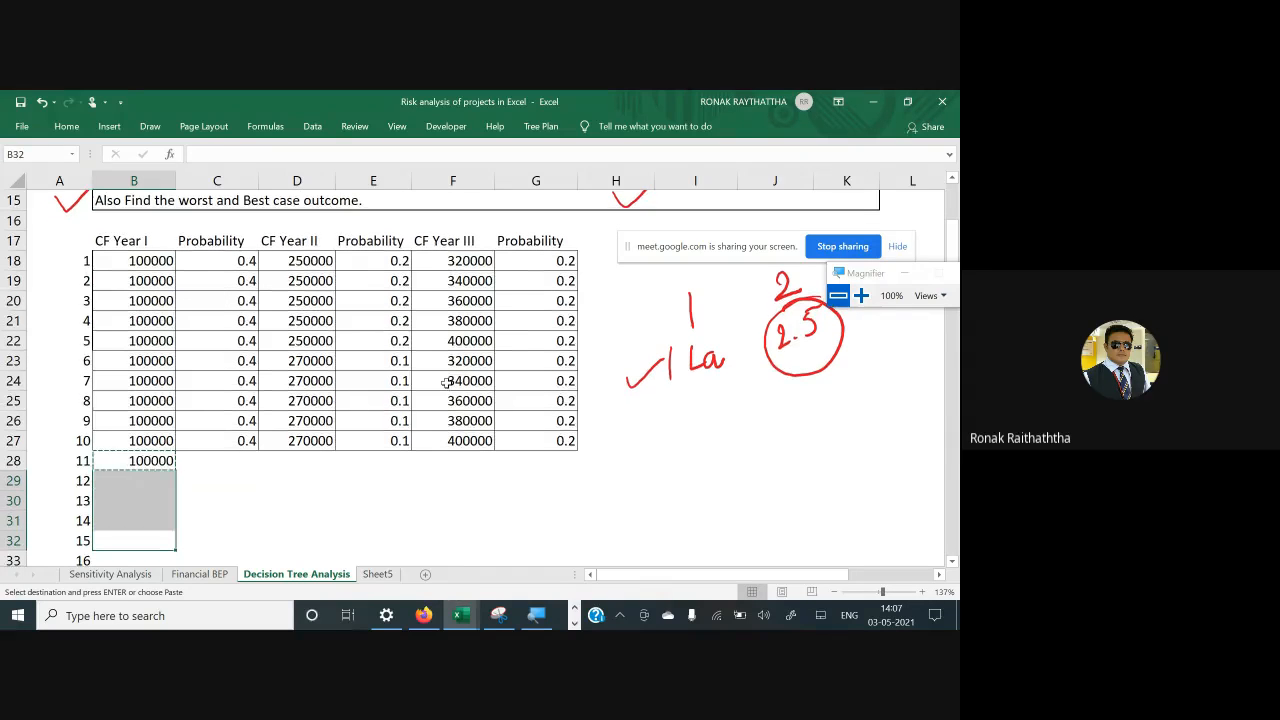
key("Return")
Copy the Year I probability 0.4 from C27 into C28 through C32 for combinations 11 to 15
key("Up")
key("Up")
key("Up")
key("Up")
key("Right")
key("Up")
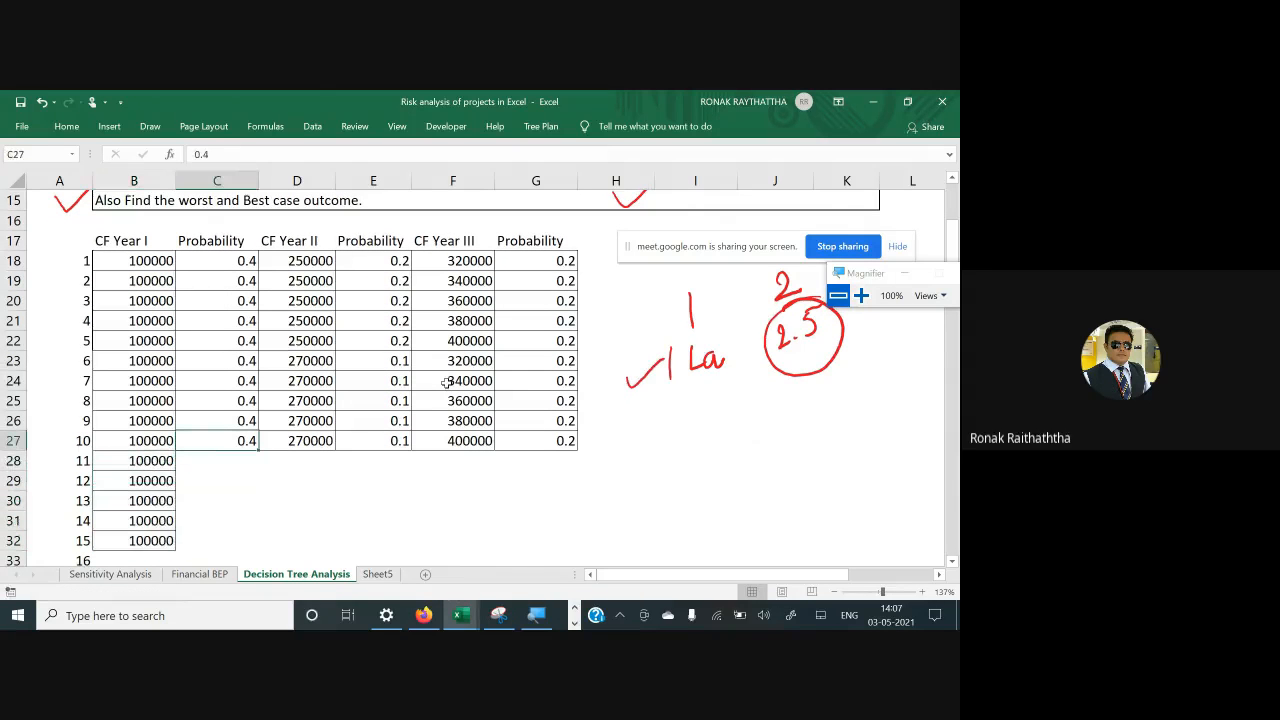
key("ctrl+c")
key("Down")
key("shift+Down")
key("shift+Down")
key("shift+Down")
key("shift+Down")
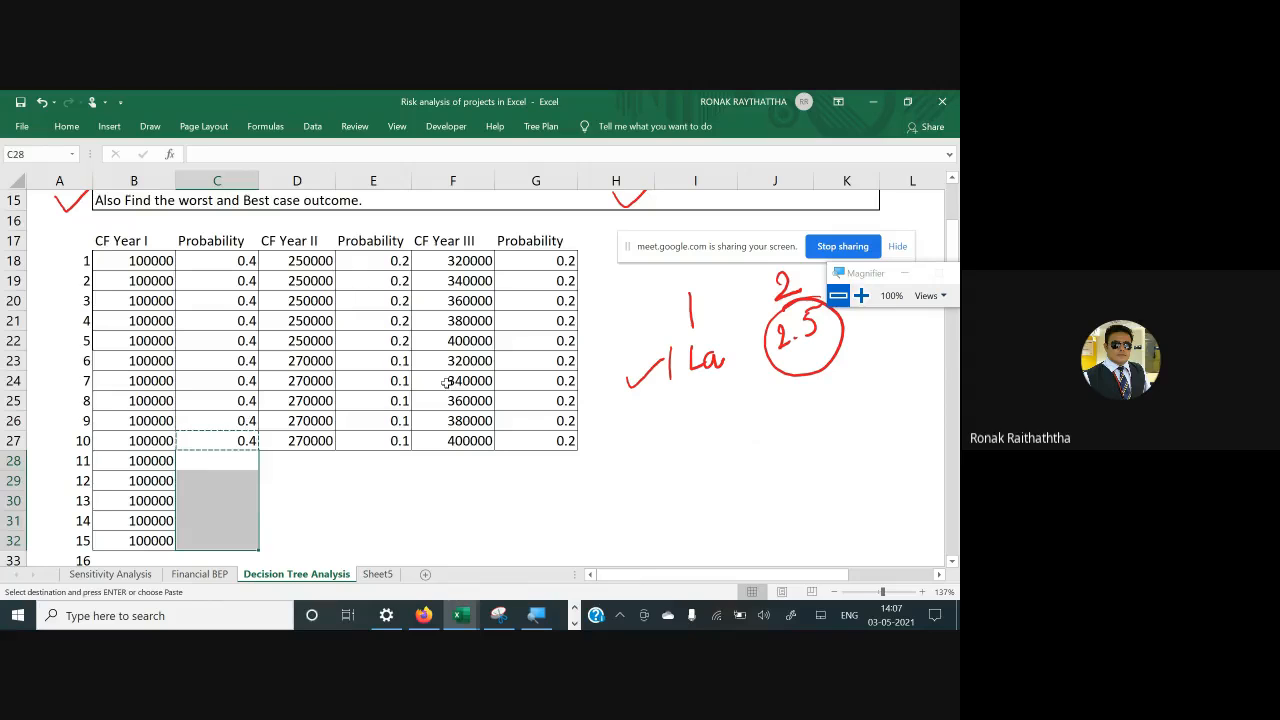
key("Return")
Copy the Year 2 cash inflow 290000 from F10 and paste it as values only into D28 through D32
key("Right")
key("Down")
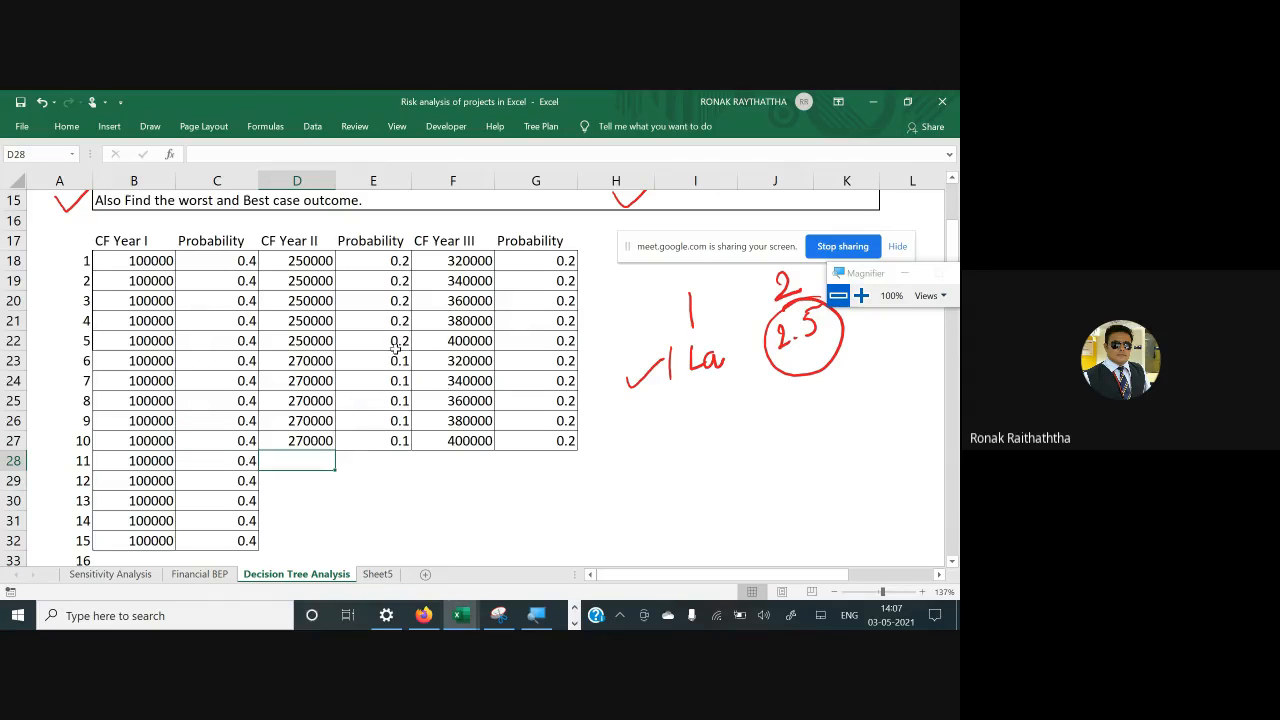
scroll(357, 343, "up", 3)
scroll(357, 343, "up", 1)
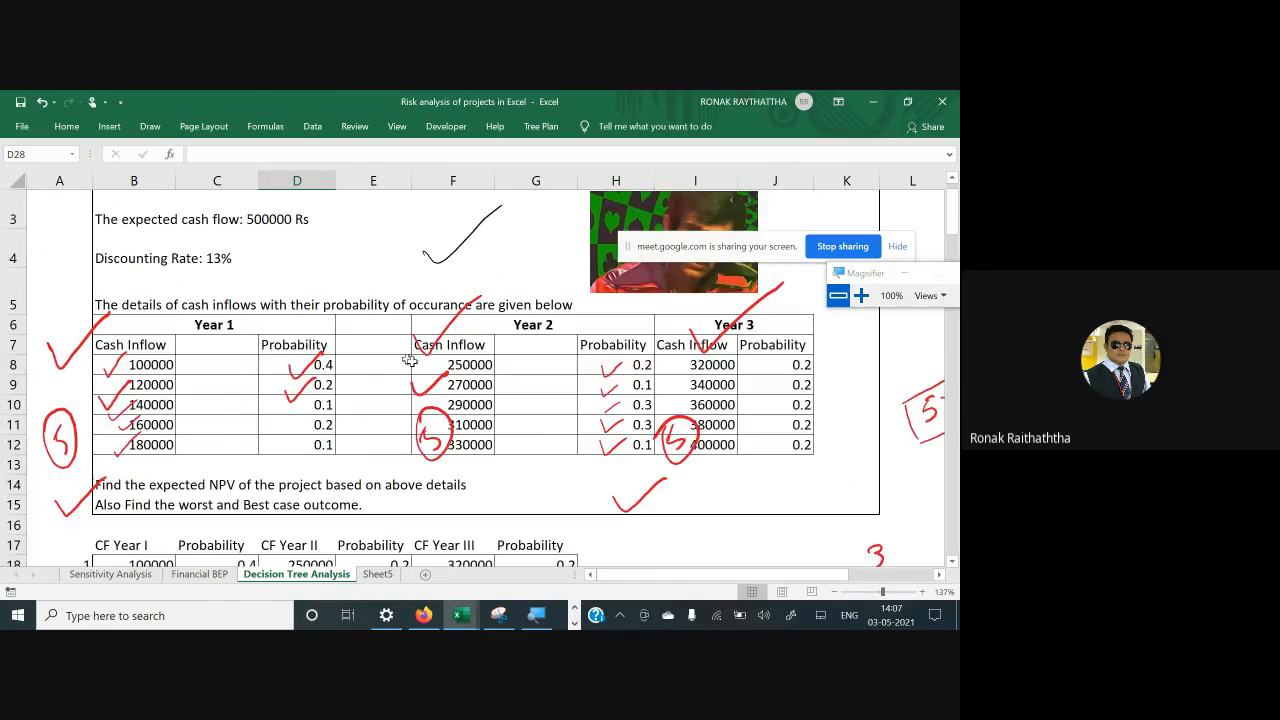
left_click(487, 402)
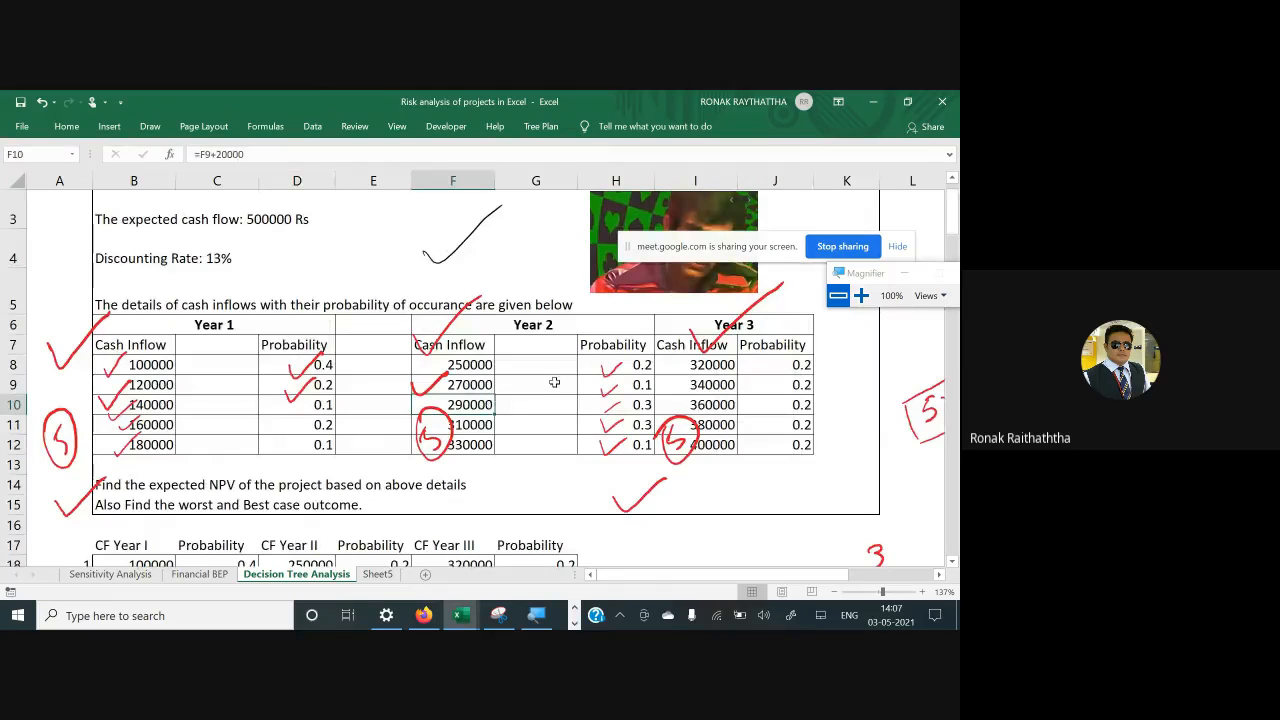
key("ctrl+c")
scroll(512, 380, "down", 3)
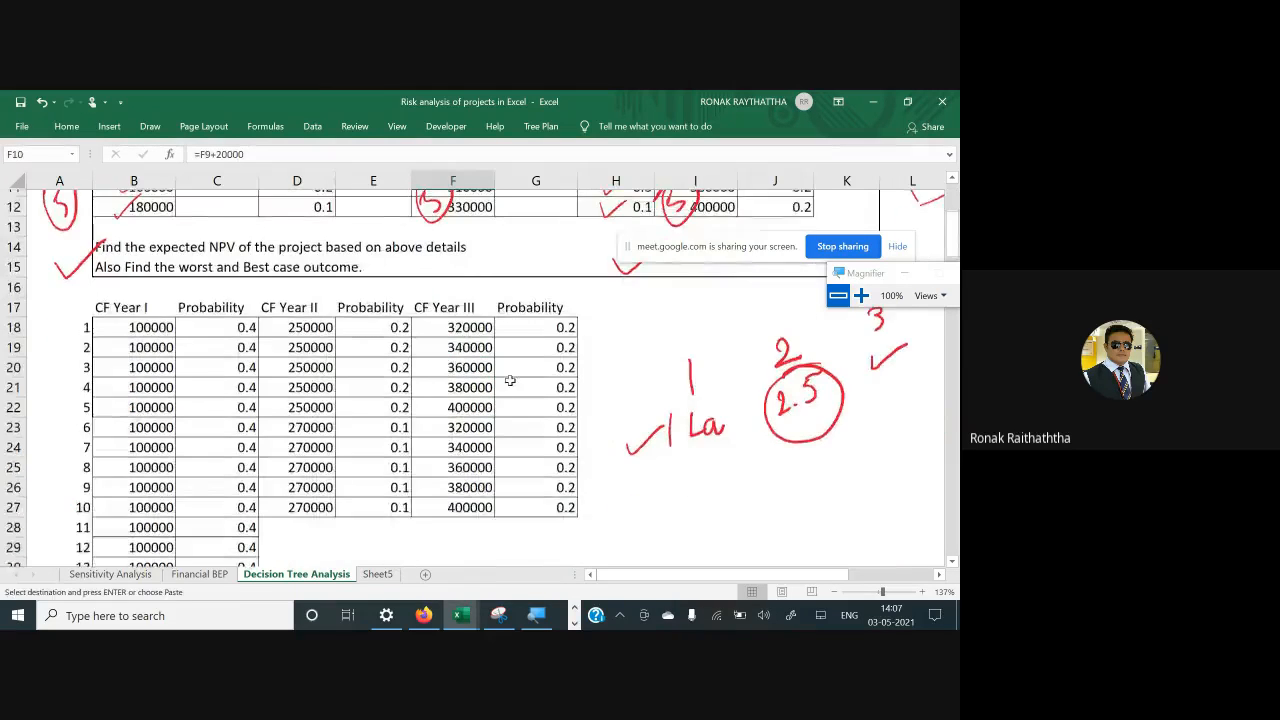
scroll(510, 380, "down", 2)
left_click_drag(309, 400, 317, 477)
key("alt+h")
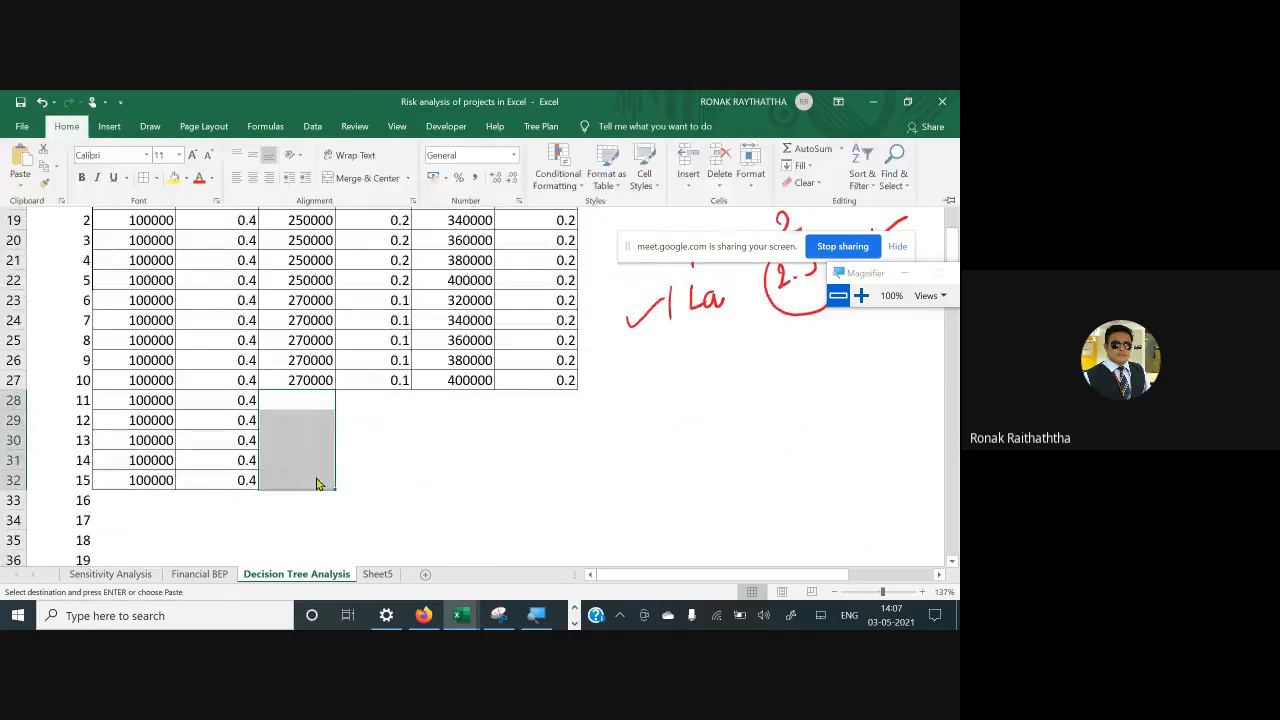
key("v")
key("s")
key("Down")
key("Down")
key("Return")
Copy the Year 2 probability 0.3 from H10 and paste it as values only into E28 through E32
key("Up")
key("Right")
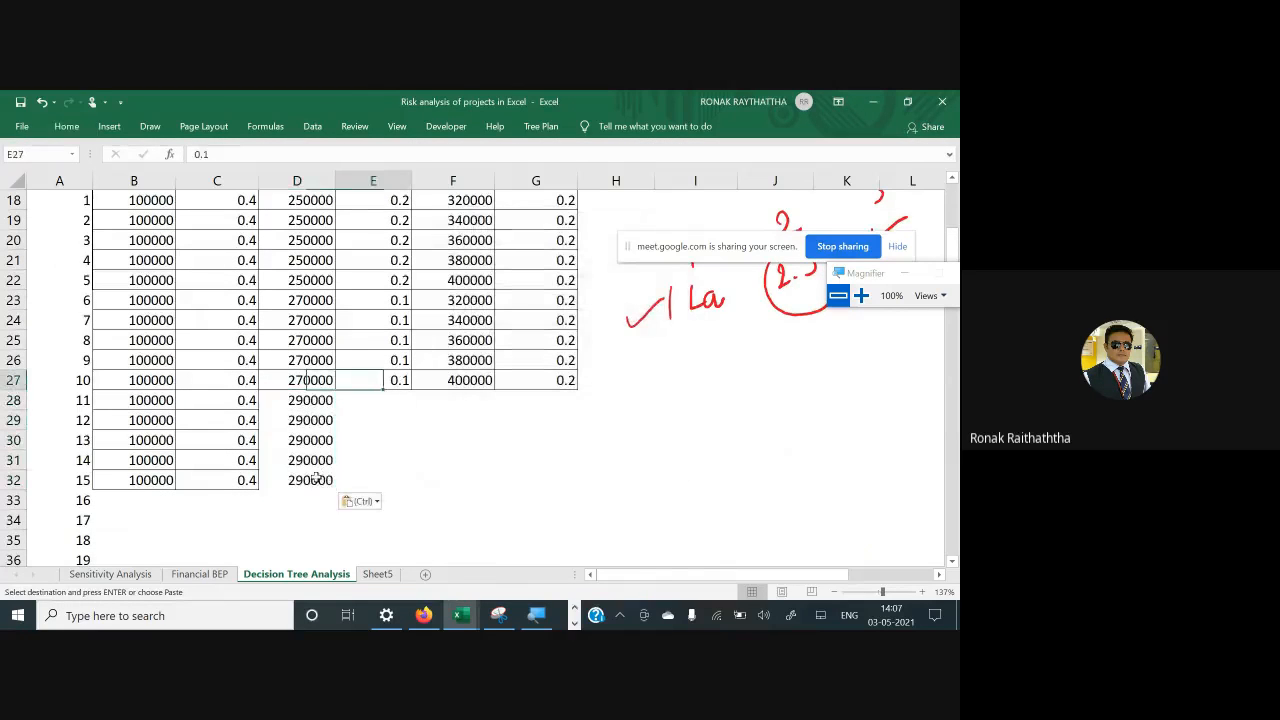
key("Down")
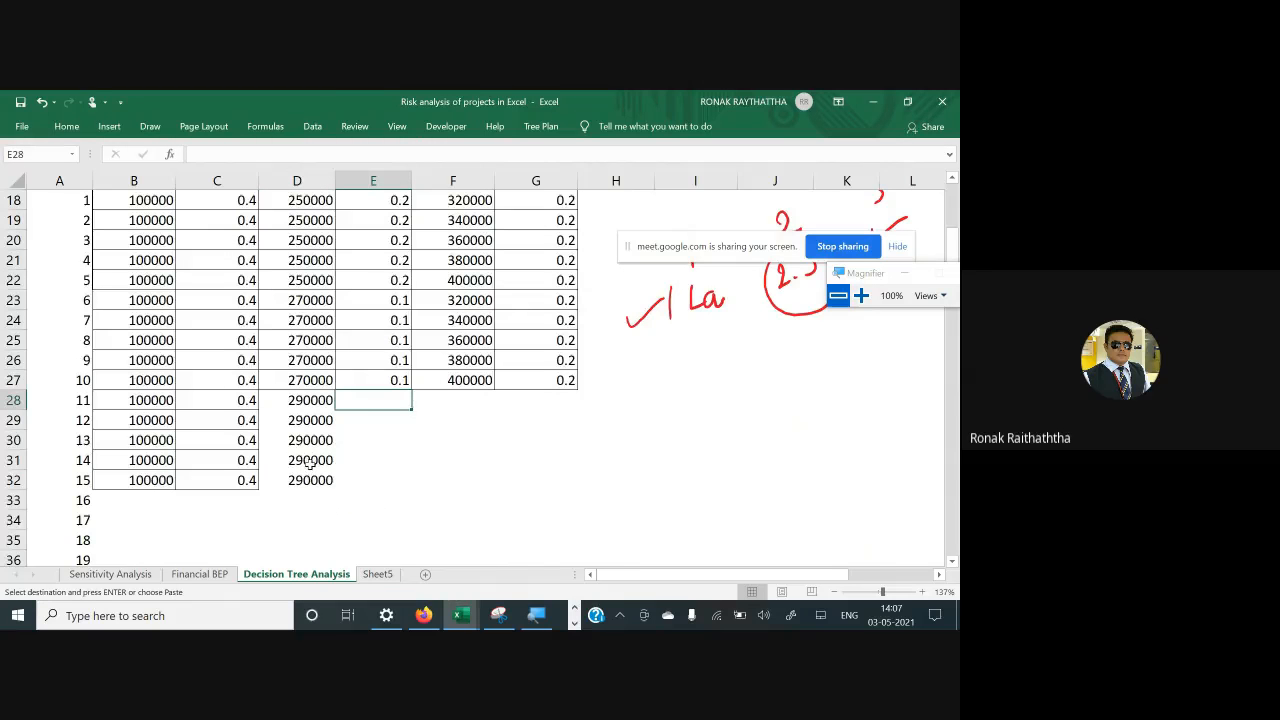
scroll(308, 468, "up", 3)
scroll(310, 462, "up", 2)
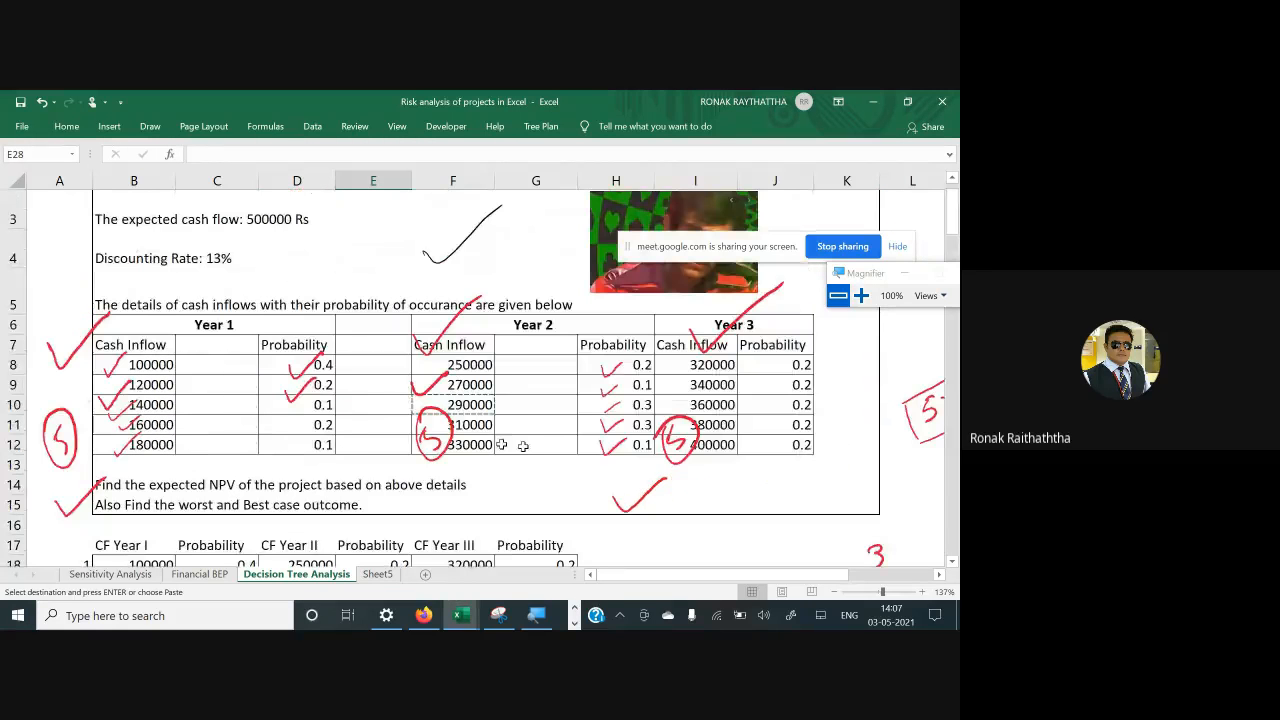
left_click(645, 404)
scroll(662, 414, "down", 2)
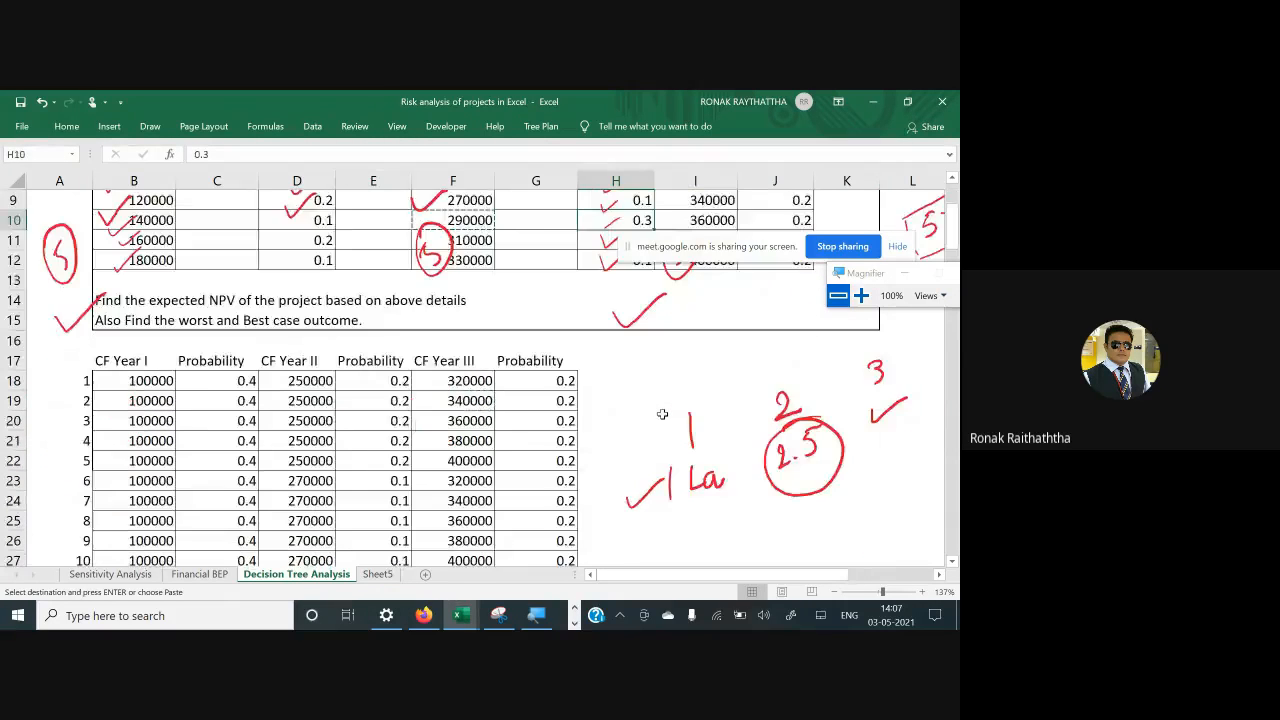
scroll(662, 414, "up", 1)
scroll(528, 420, "down", 5)
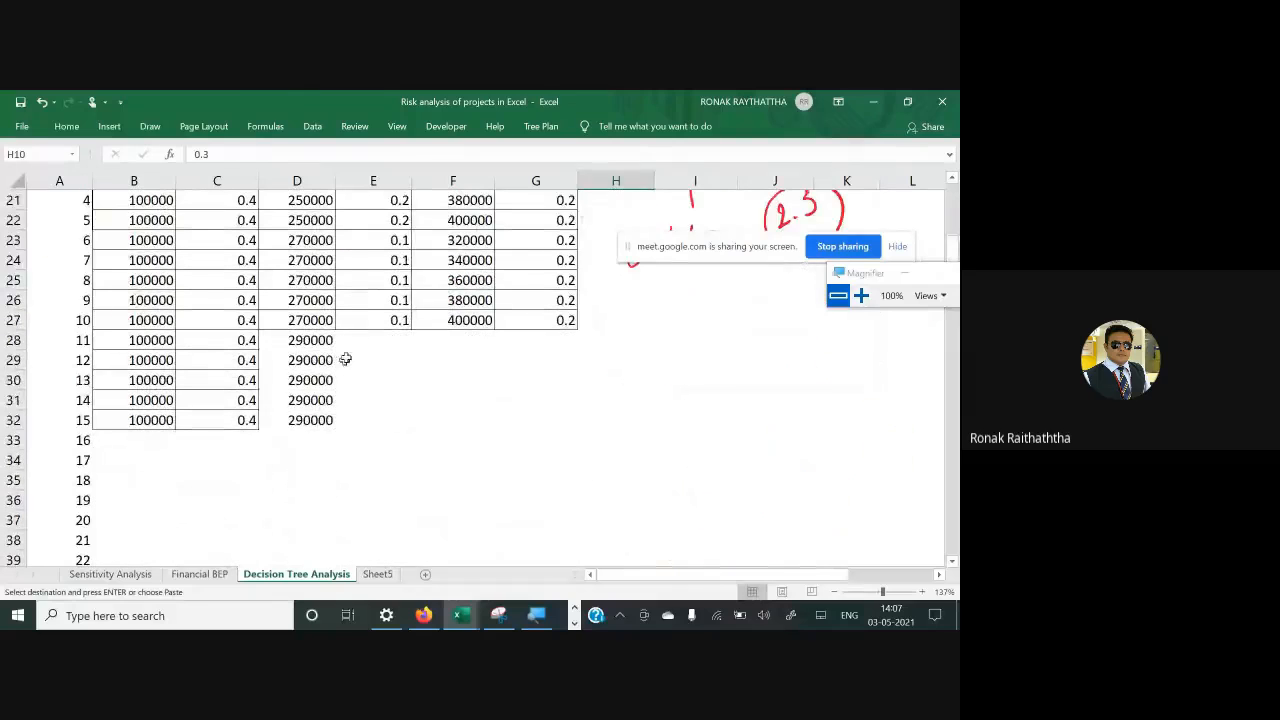
left_click_drag(373, 338, 390, 420)
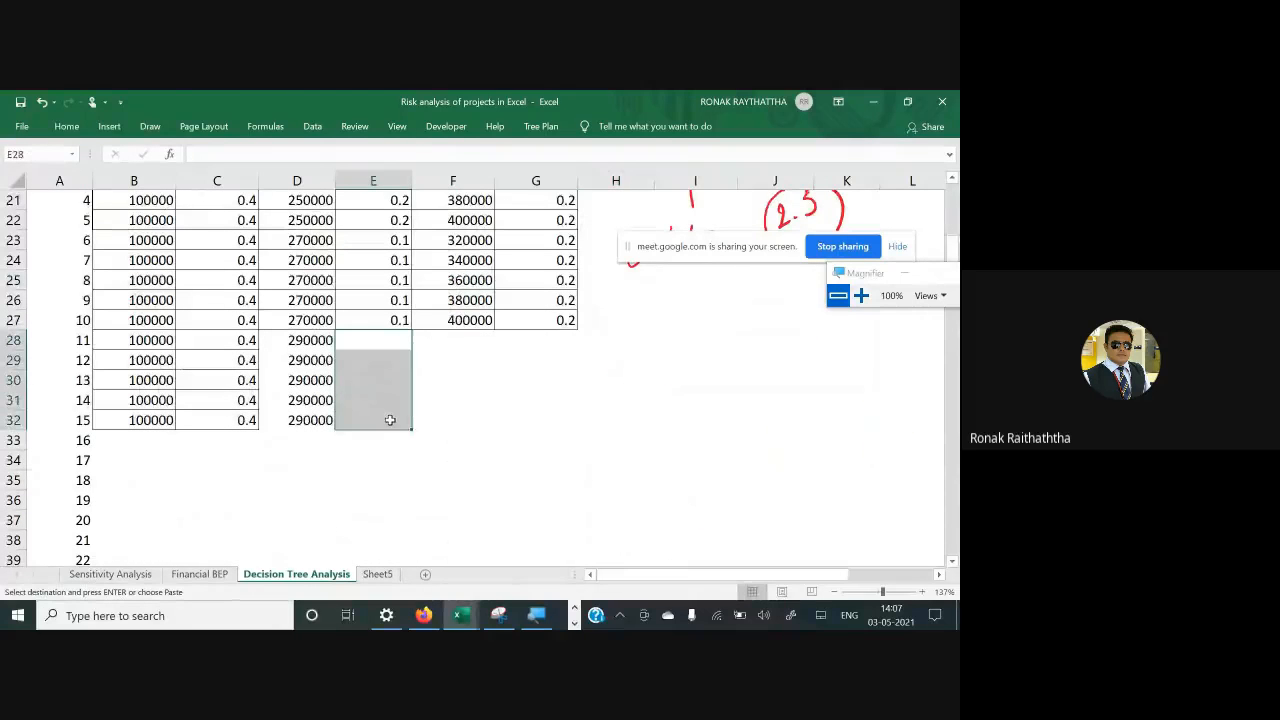
key("alt+e")
key("s")
key("Down")
key("Down")
key("Return")
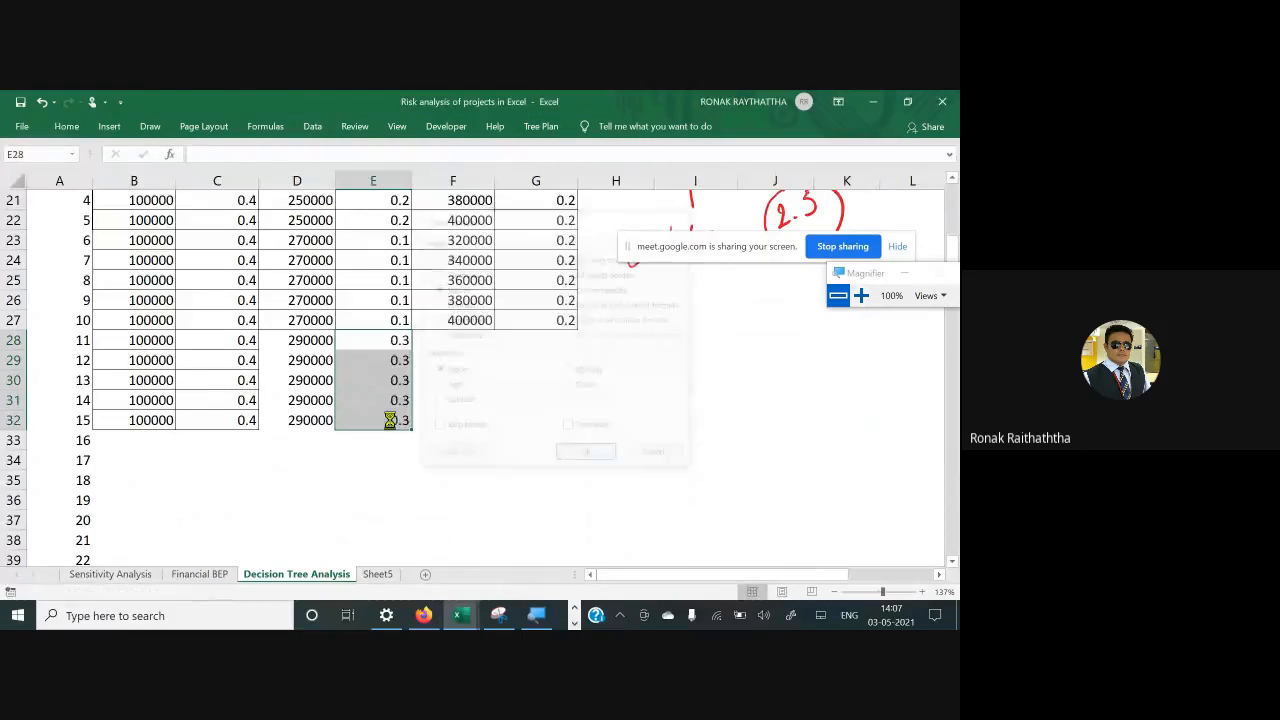
key("Left")
key("shift+Right")
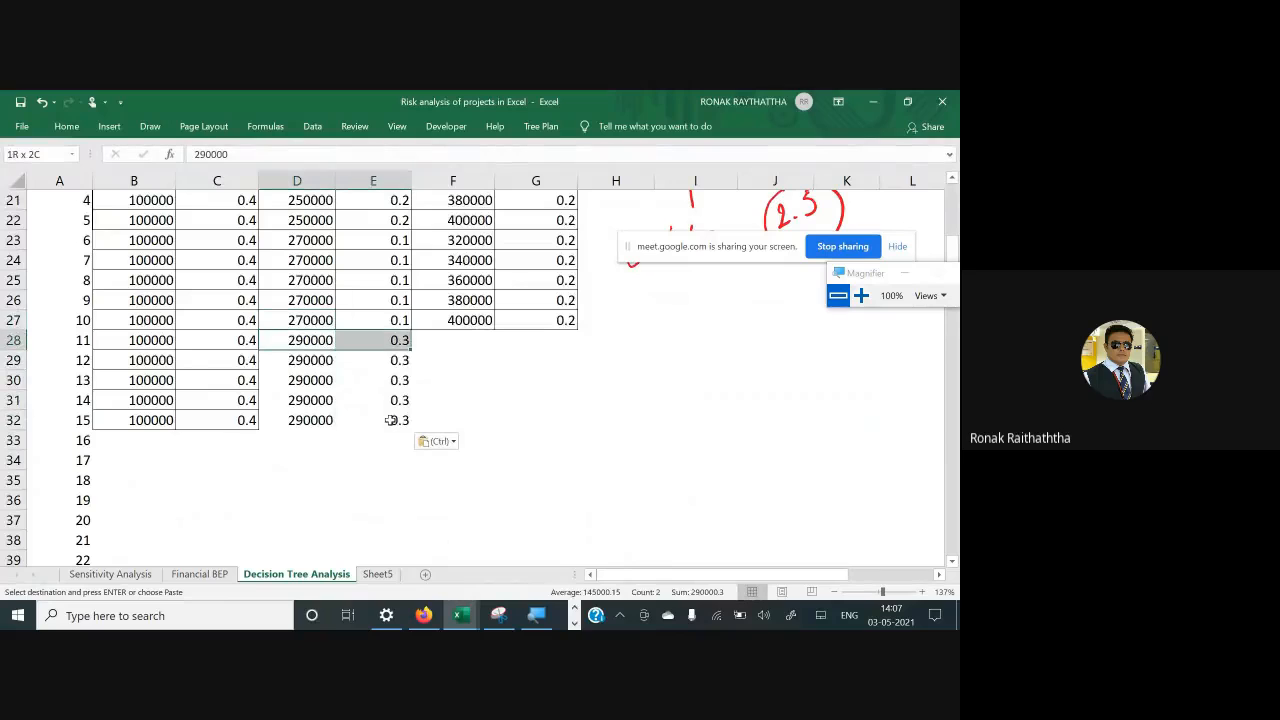
key("shift+Right")
key("shift+Right")
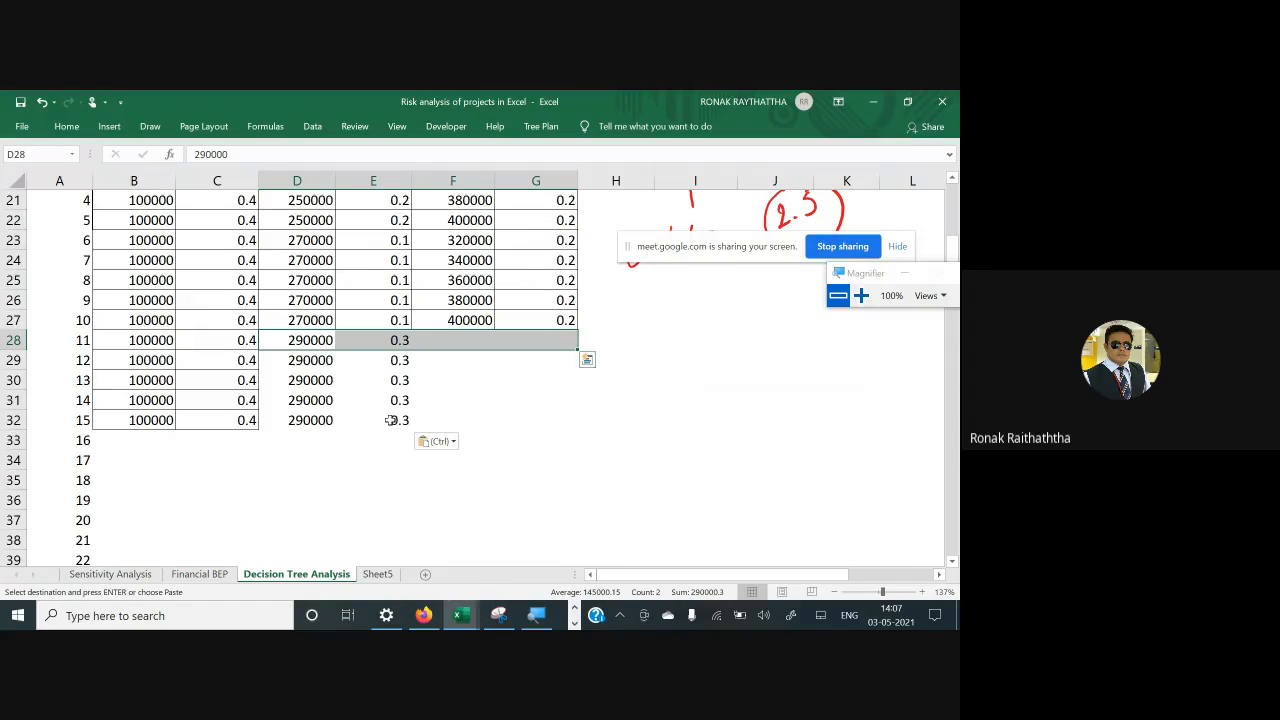
Copy the Year 3 cash inflows and probabilities in I8:J12 and paste them as values only starting at F28
key("Right")
key("Right")
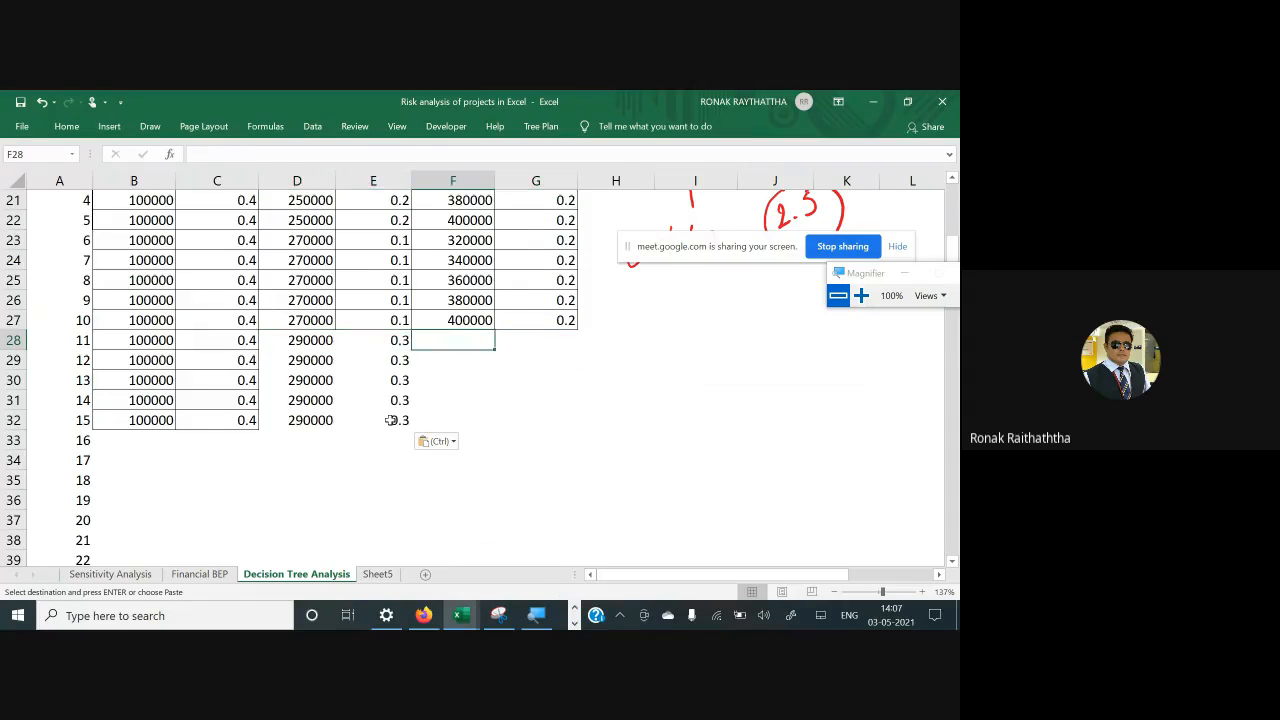
key("Up")
key("Up")
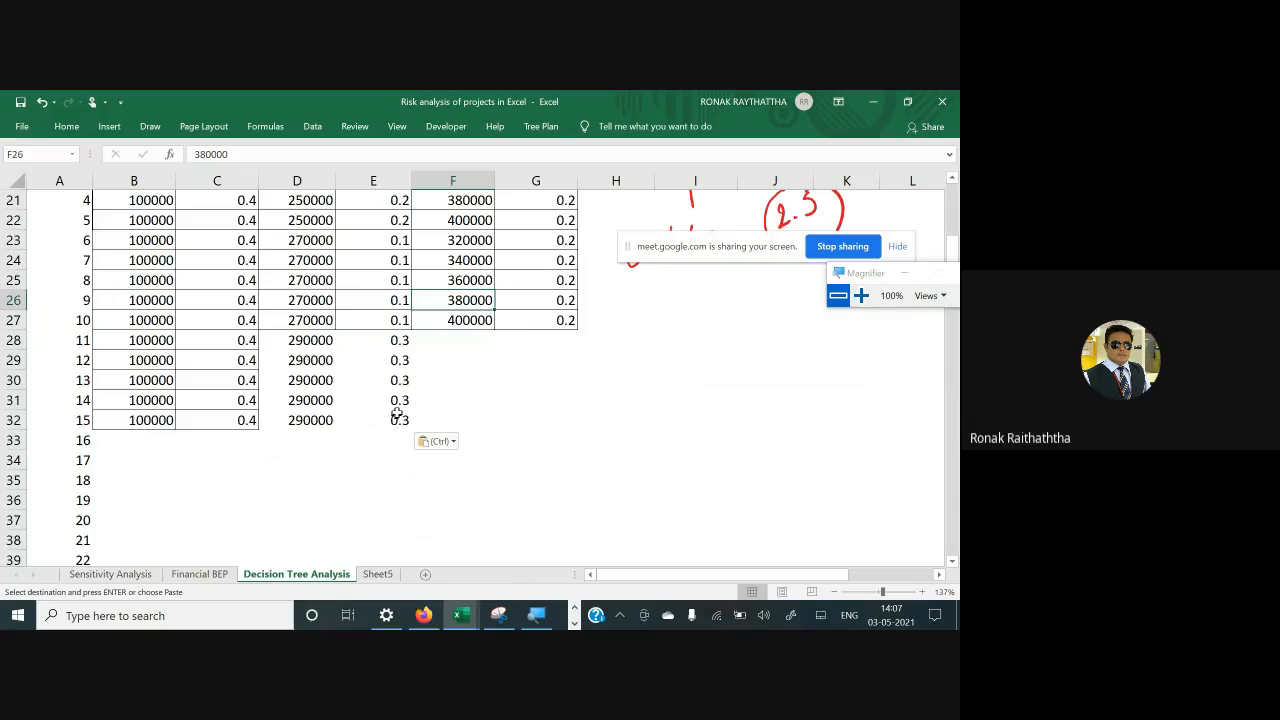
scroll(395, 415, "up", 5)
scroll(398, 411, "up", 2)
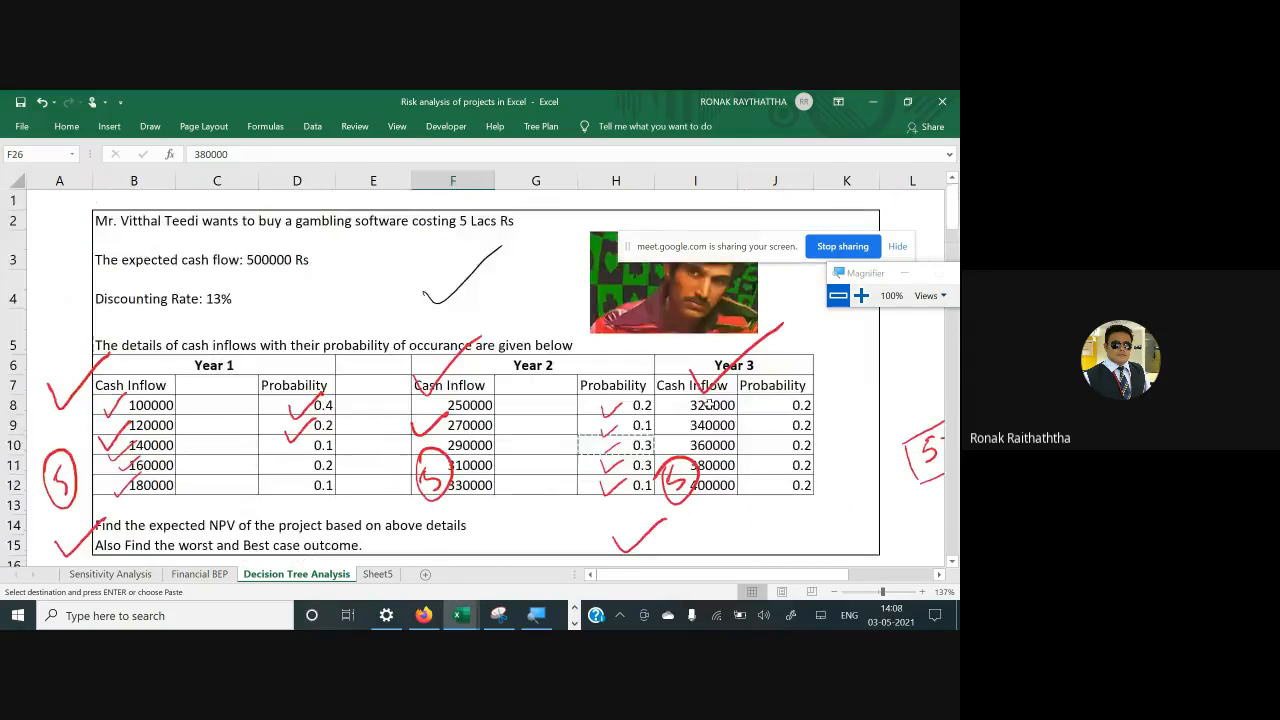
left_click_drag(700, 405, 778, 487)
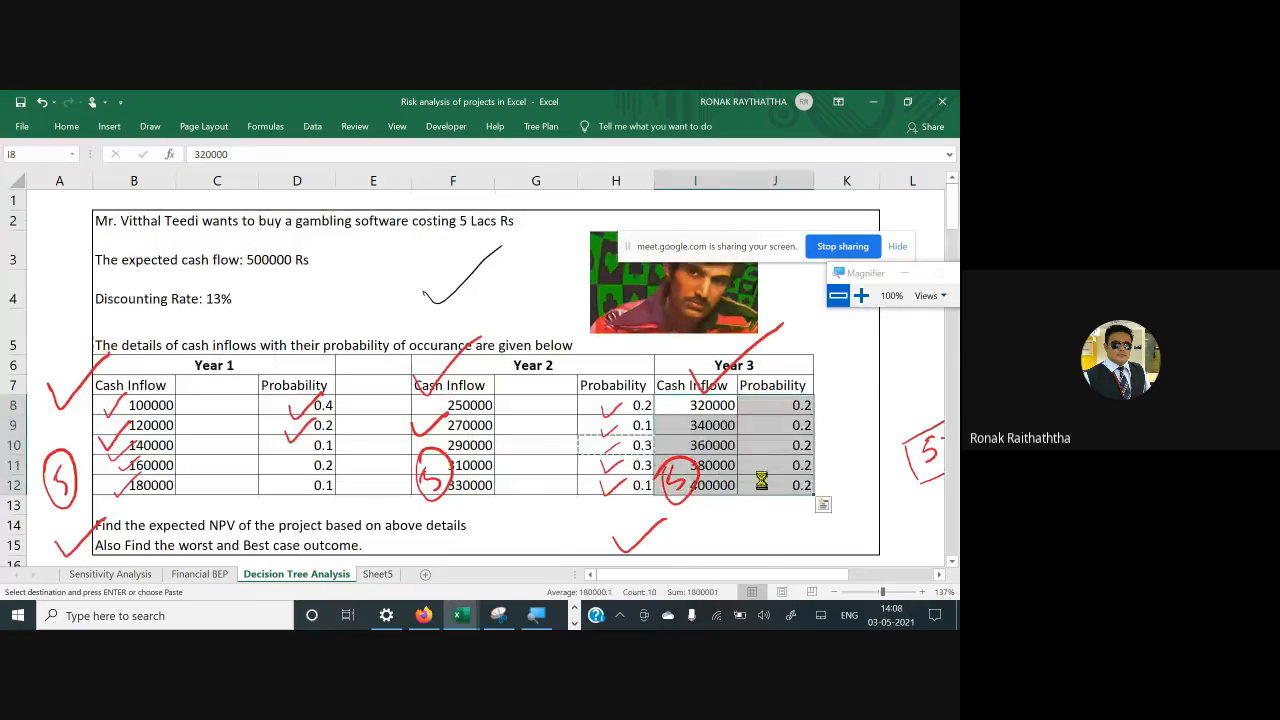
scroll(462, 441, "down", 5)
left_click(462, 441)
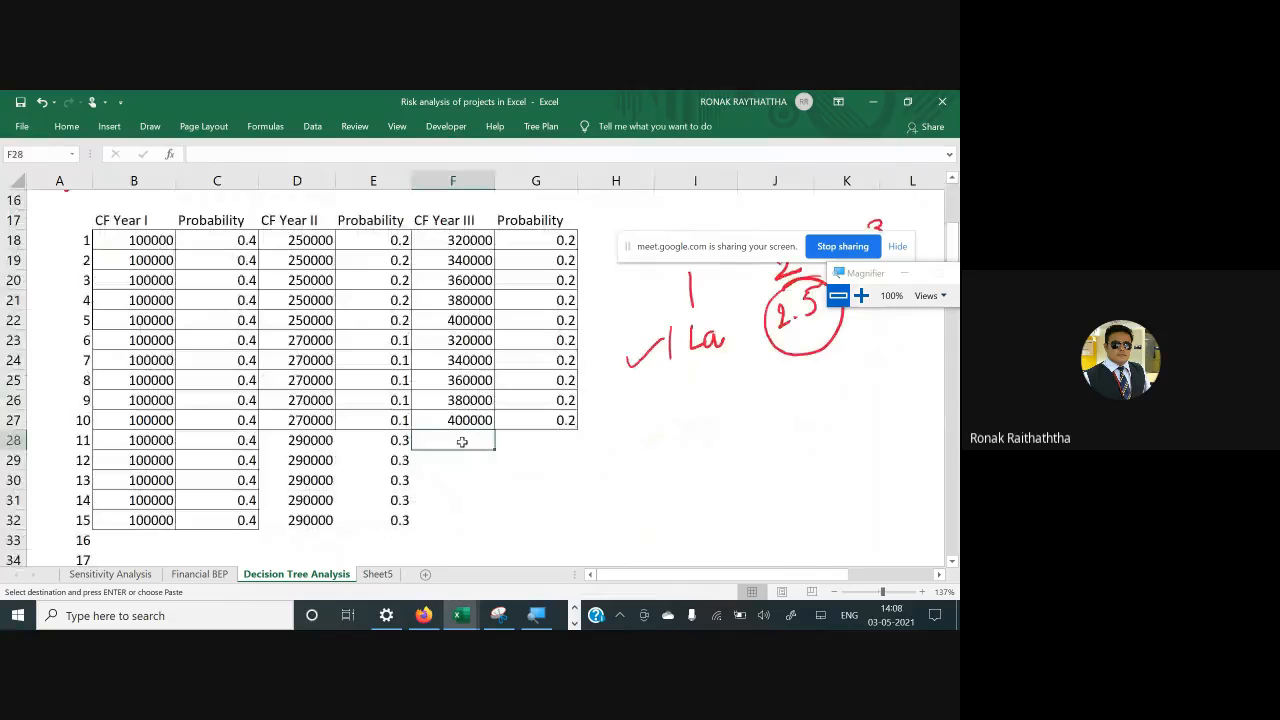
key("alt+h")
key("v")
key("s")
key("v")
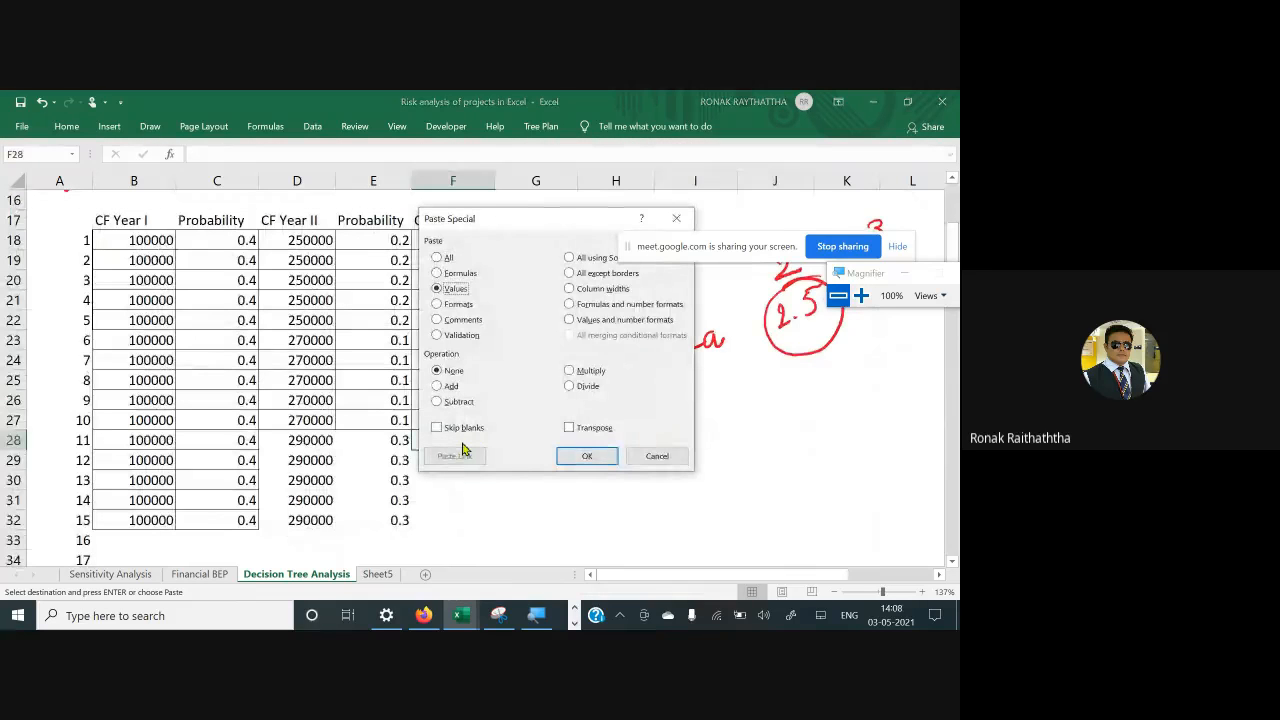
key("Return")
Apply all borders to the Year II and Year III cells of combinations 11 to 15 in D28:G32
key("Left")
key("Left")
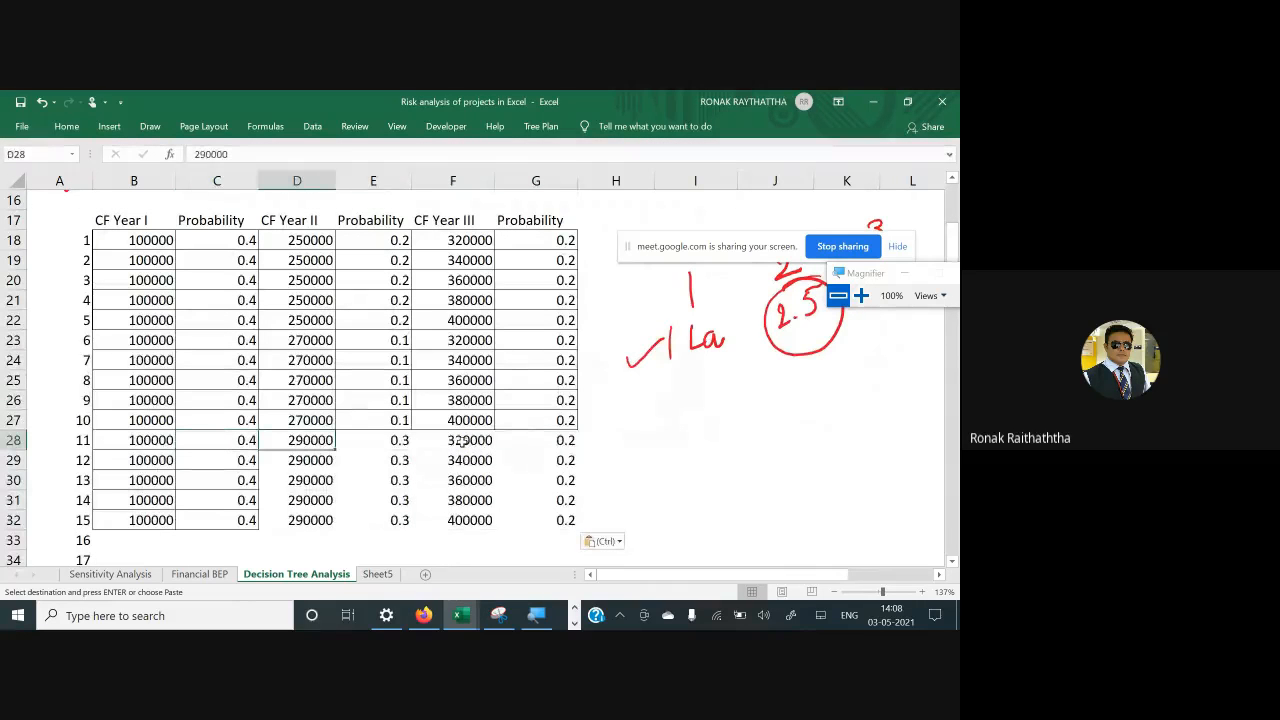
key("shift+Right")
key("shift+Right")
key("shift+Right")
key("shift+Down")
key("shift+Down")
key("shift+Down")
key("shift+Down")
key("alt+h")
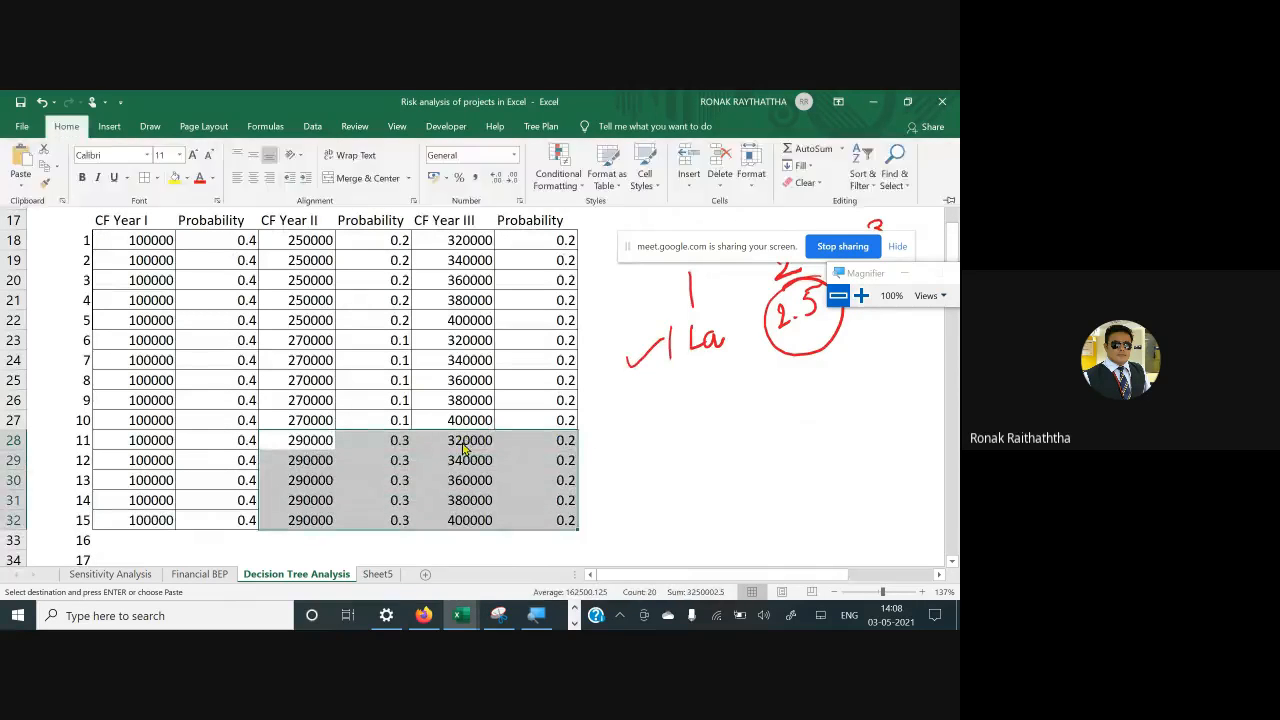
key("Escape")
key("Escape")
Enter the Year I cash flow 100000 in B33 for combination 16
key("Down")
key("Down")
key("Down")
key("Down")
key("Down")
key("Left")
key("Left")
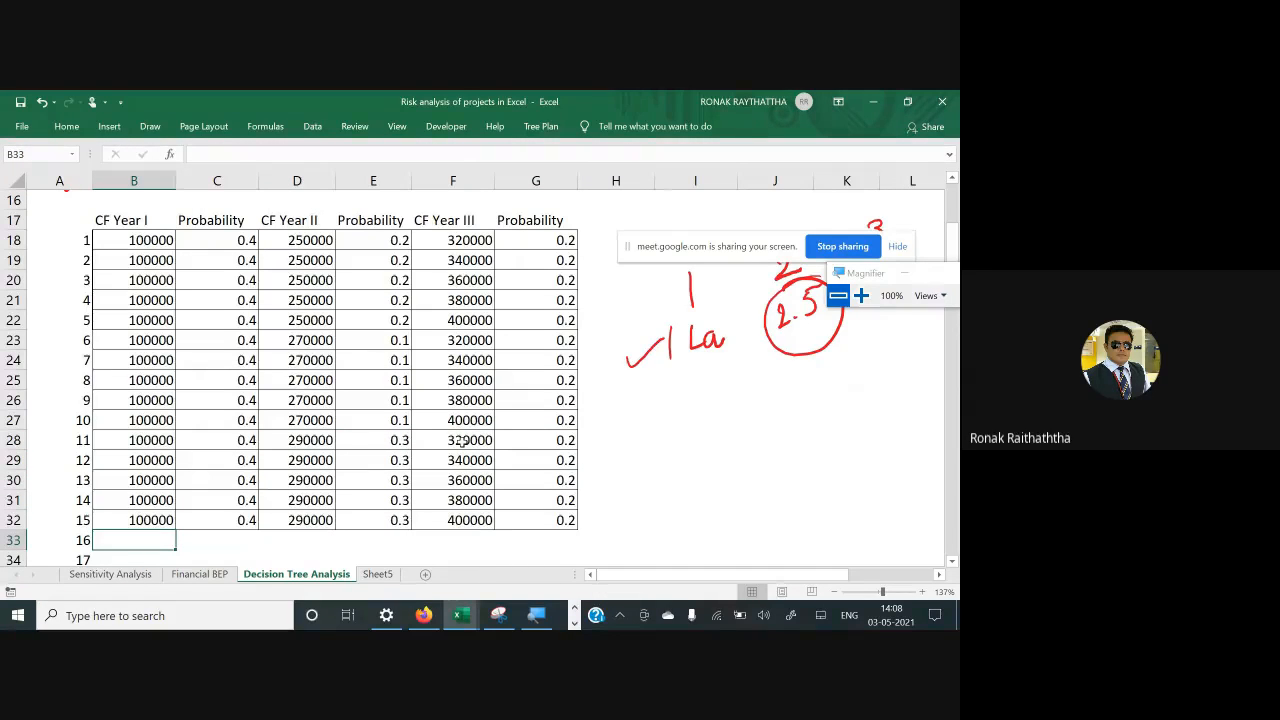
scroll(463, 443, "down", 1)
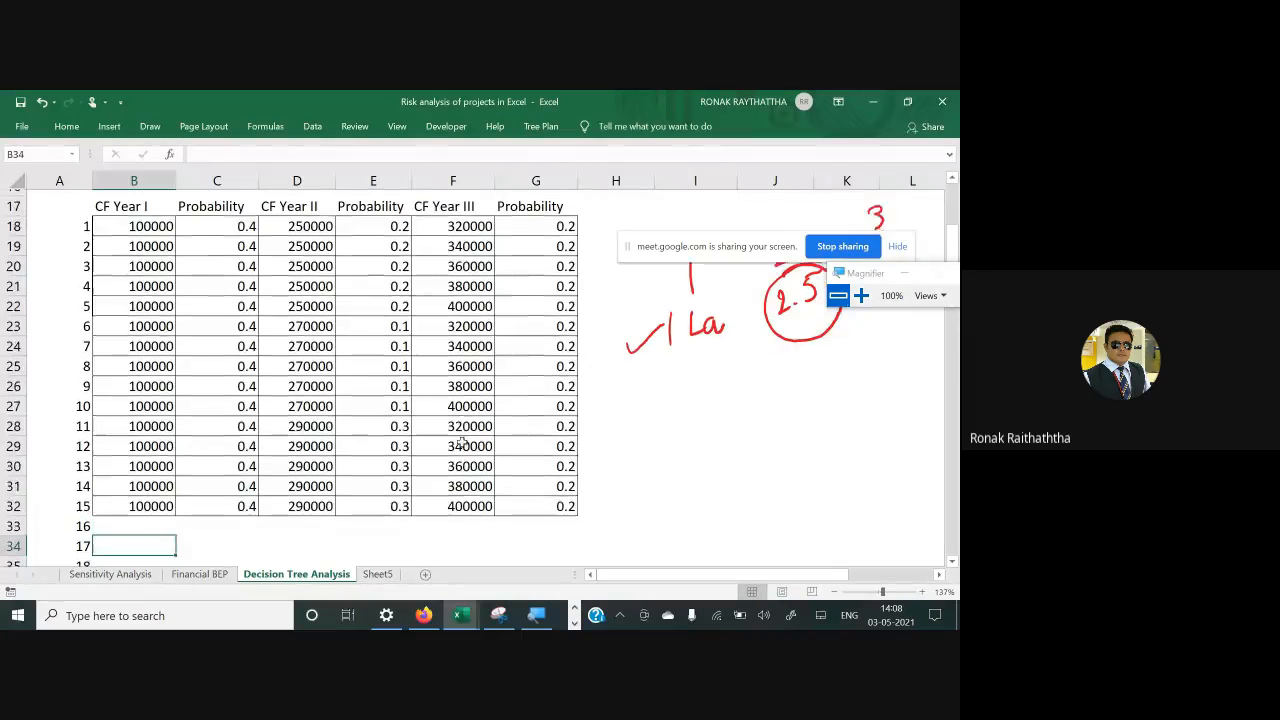
type("100000")
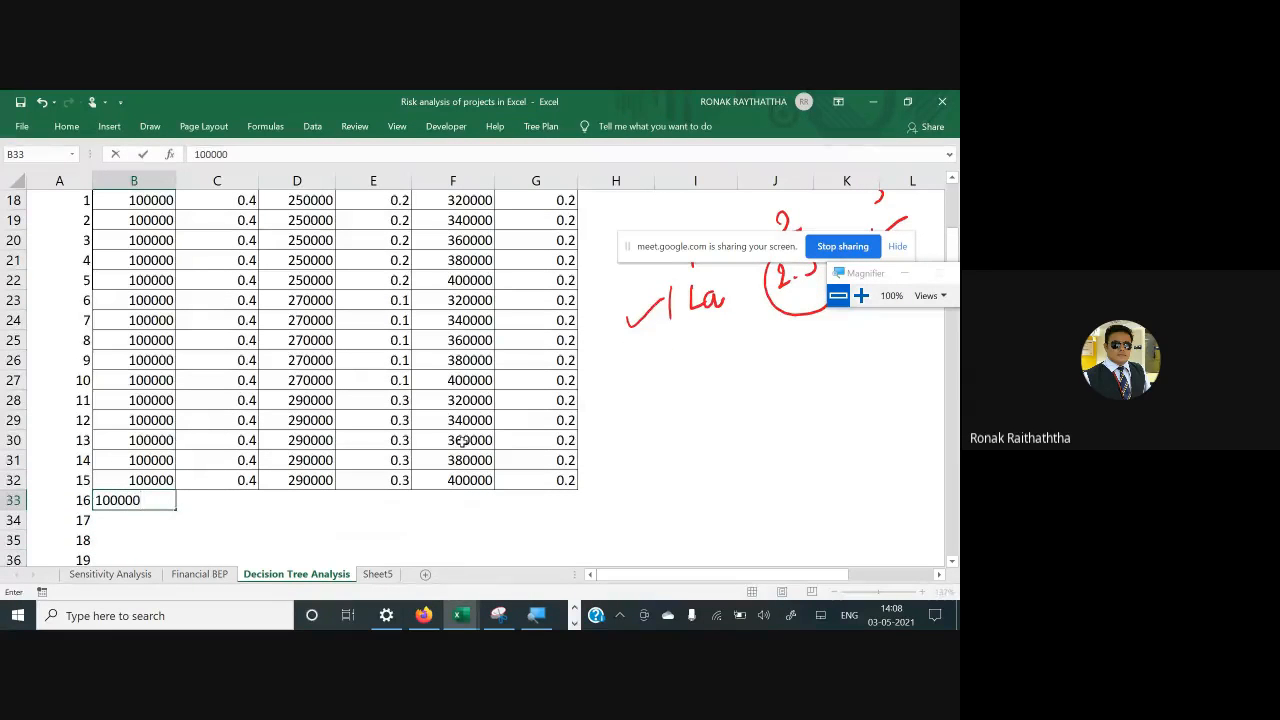
key("ctrl+Return")
Copy the Year I probability 0.4 from C32 into C33 through C37 for combinations 16 to 20
scroll(455, 438, "down", 1)
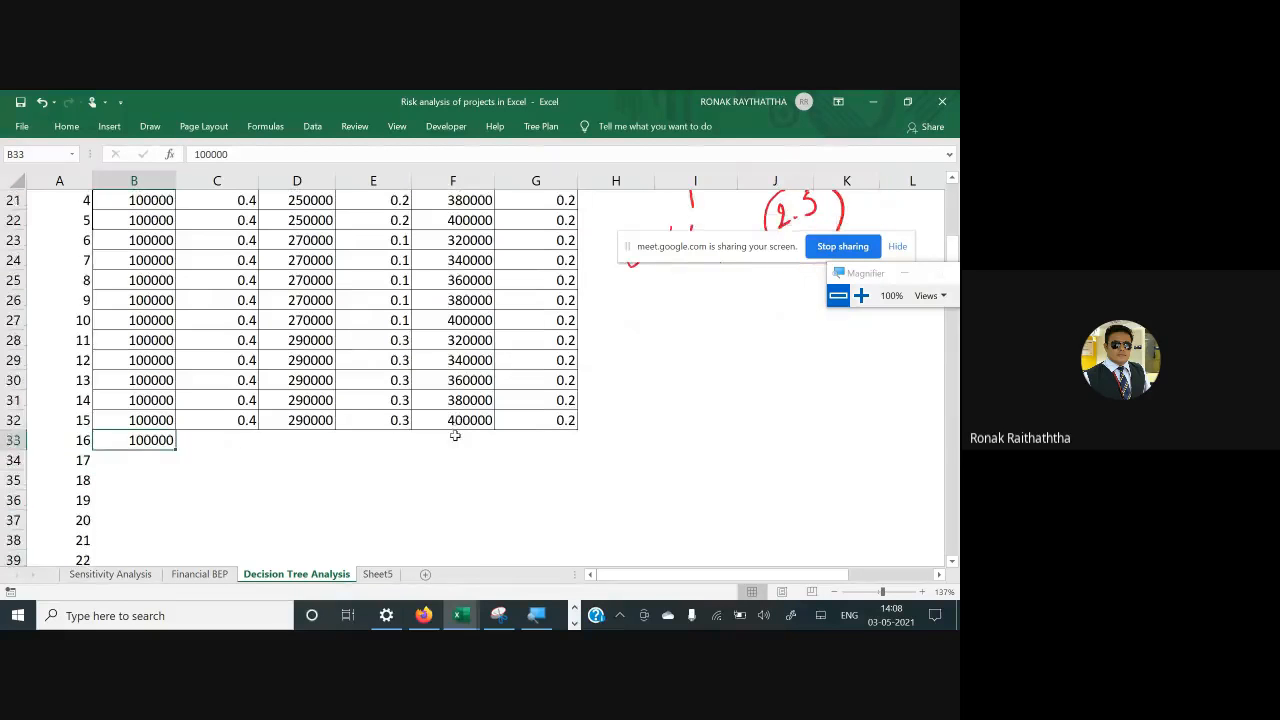
scroll(455, 438, "up", 2)
scroll(455, 436, "down", 1)
scroll(454, 434, "down", 1)
key("Right")
key("Up")
key("ctrl+c")
key("Down")
key("shift+Down")
key("shift+Down")
key("shift+Down")
key("shift+Down")
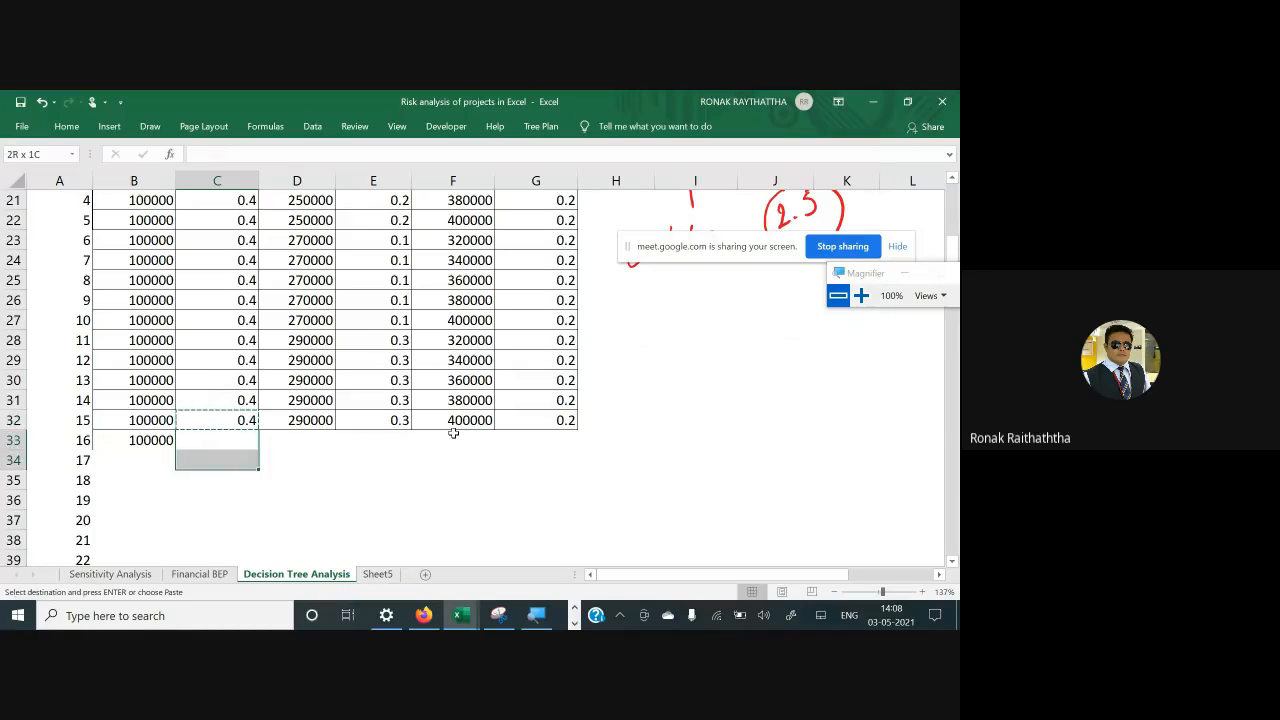
key("Return")
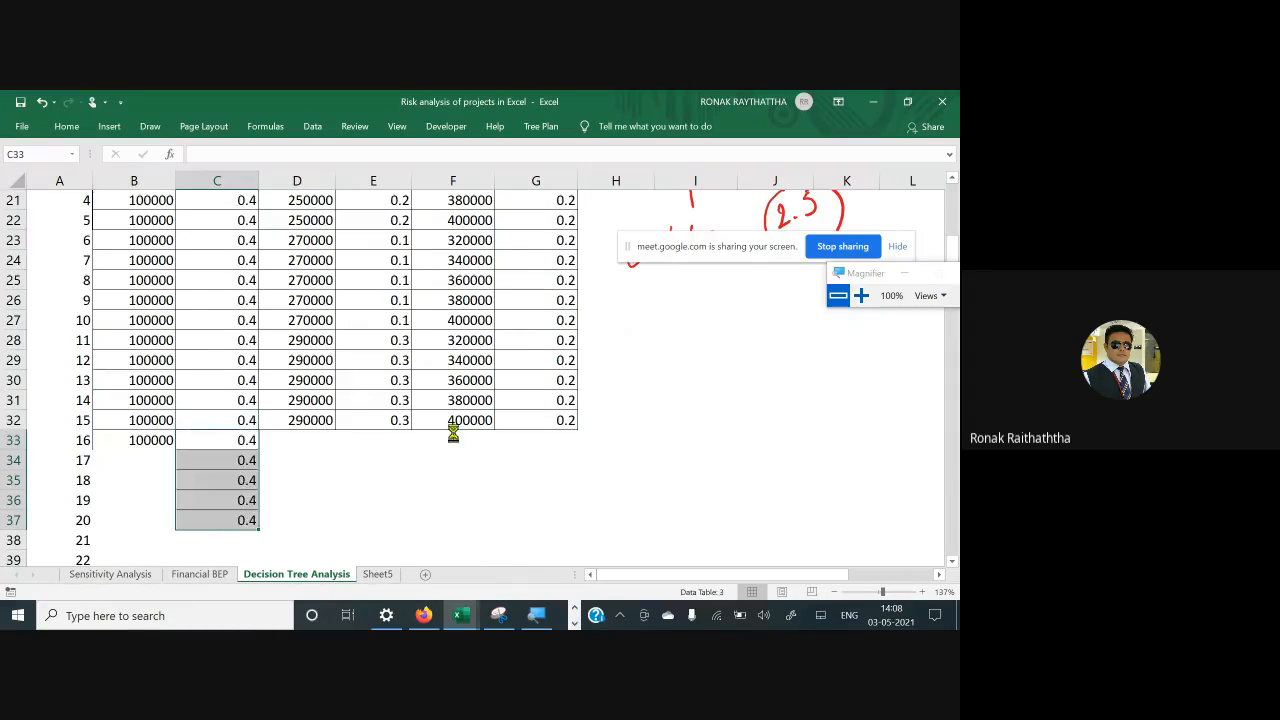
Copy the Year I cash flow 100000 from B33 into B34 through B37
key("Up")
key("Left")
key("Down")
key("ctrl+c")
key("Down")
key("shift+Down")
key("shift+Down")
key("shift+Down")
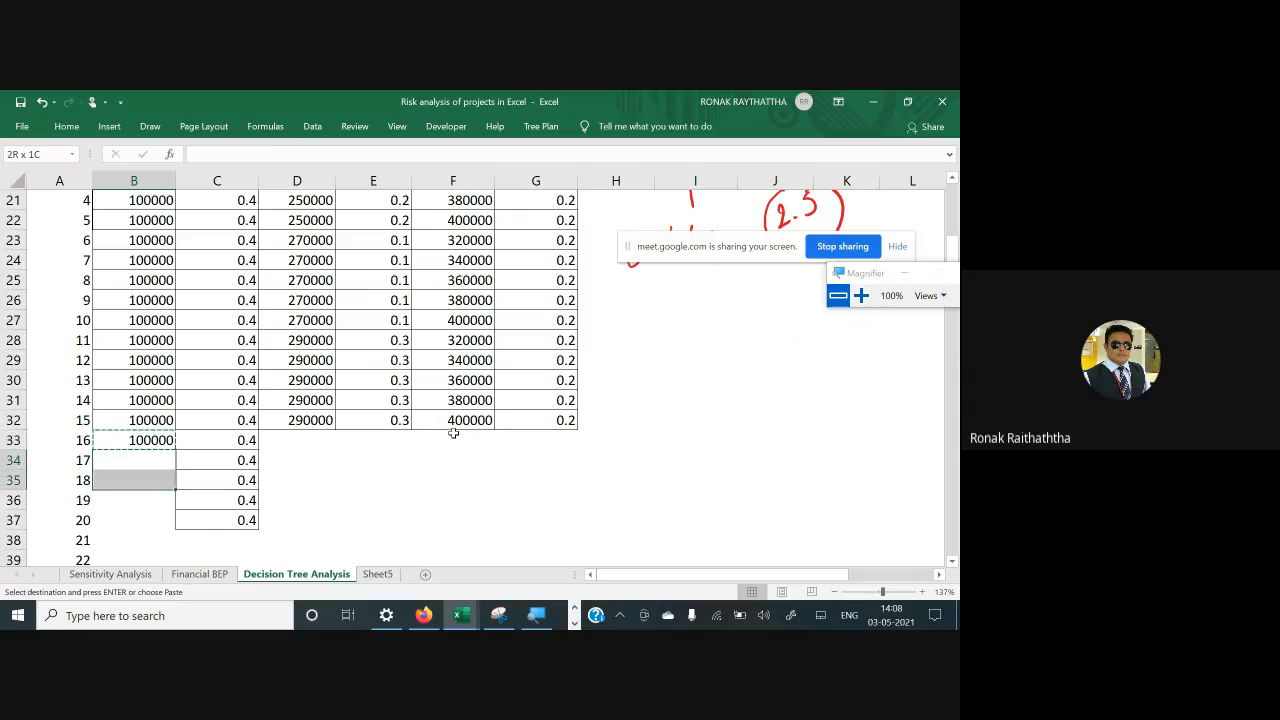
key("Return")
Copy the Year 2 cash inflow 310000 from F11 as values only into D33:D37 for combinations 16 to 20
key("Up")
key("Right")
key("Right")
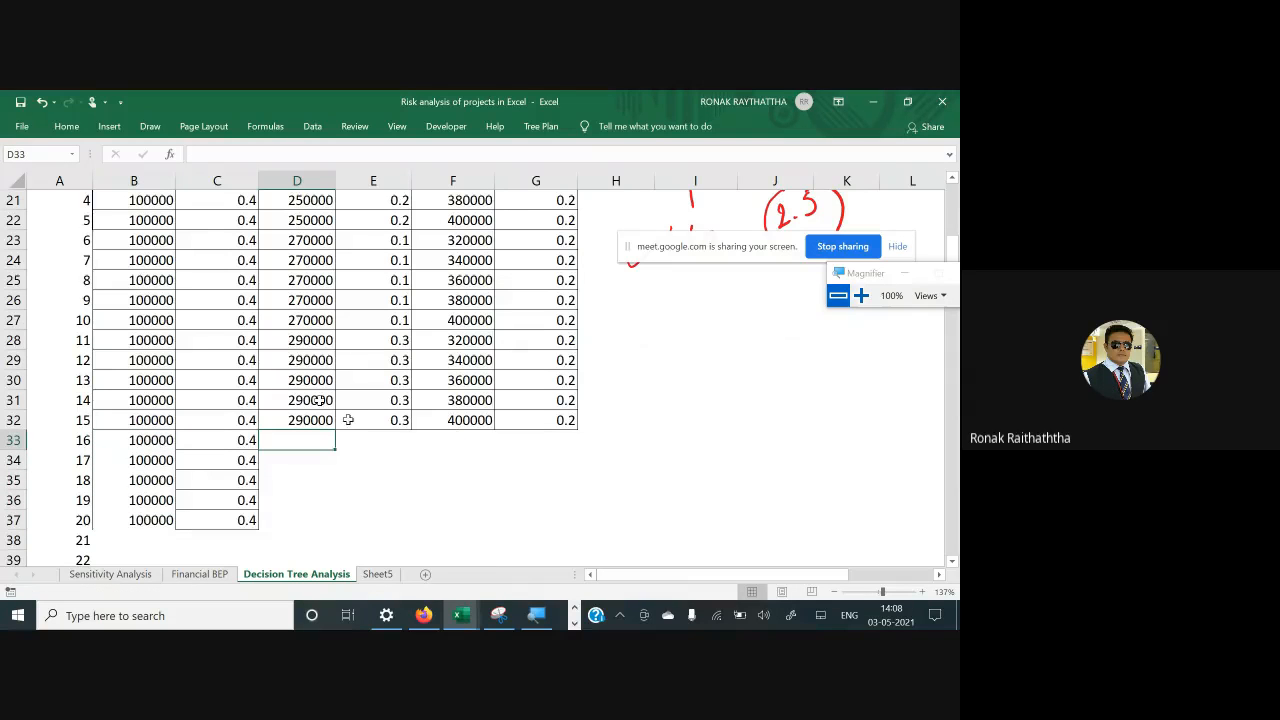
scroll(348, 420, "up", 4)
scroll(292, 366, "up", 2)
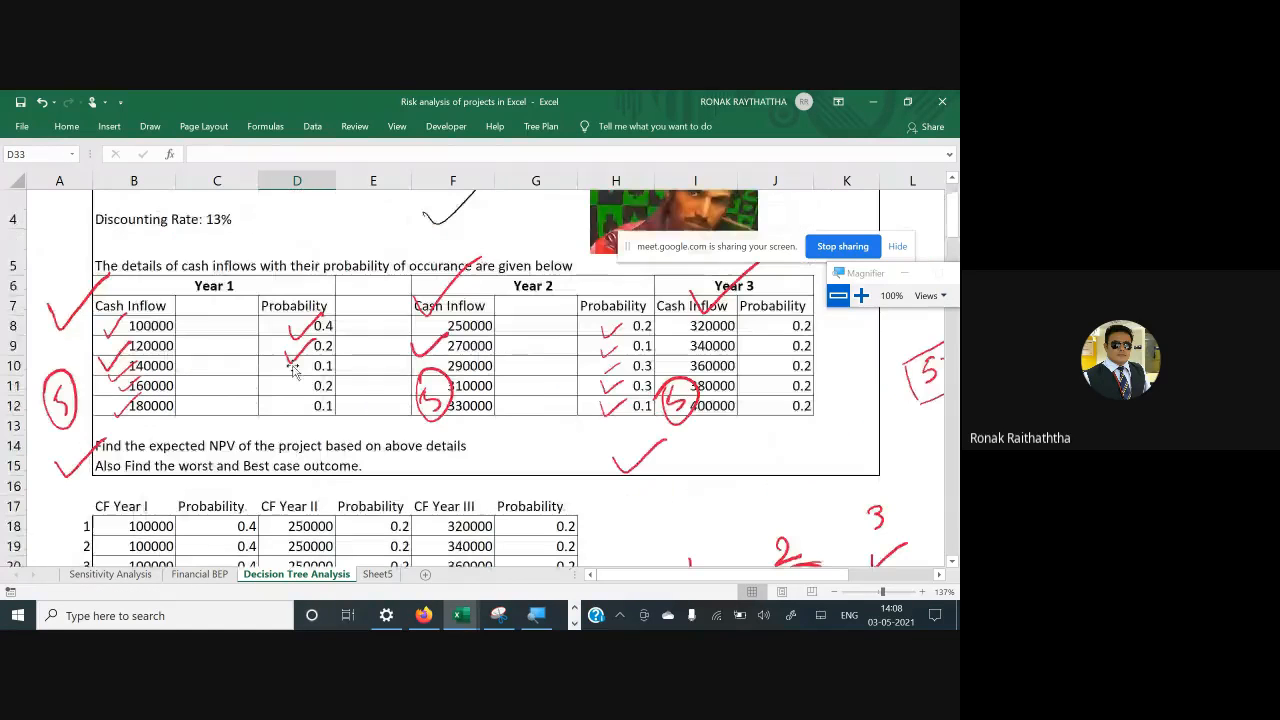
left_click(470, 366)
scroll(484, 396, "down", 2)
scroll(484, 396, "down", 3)
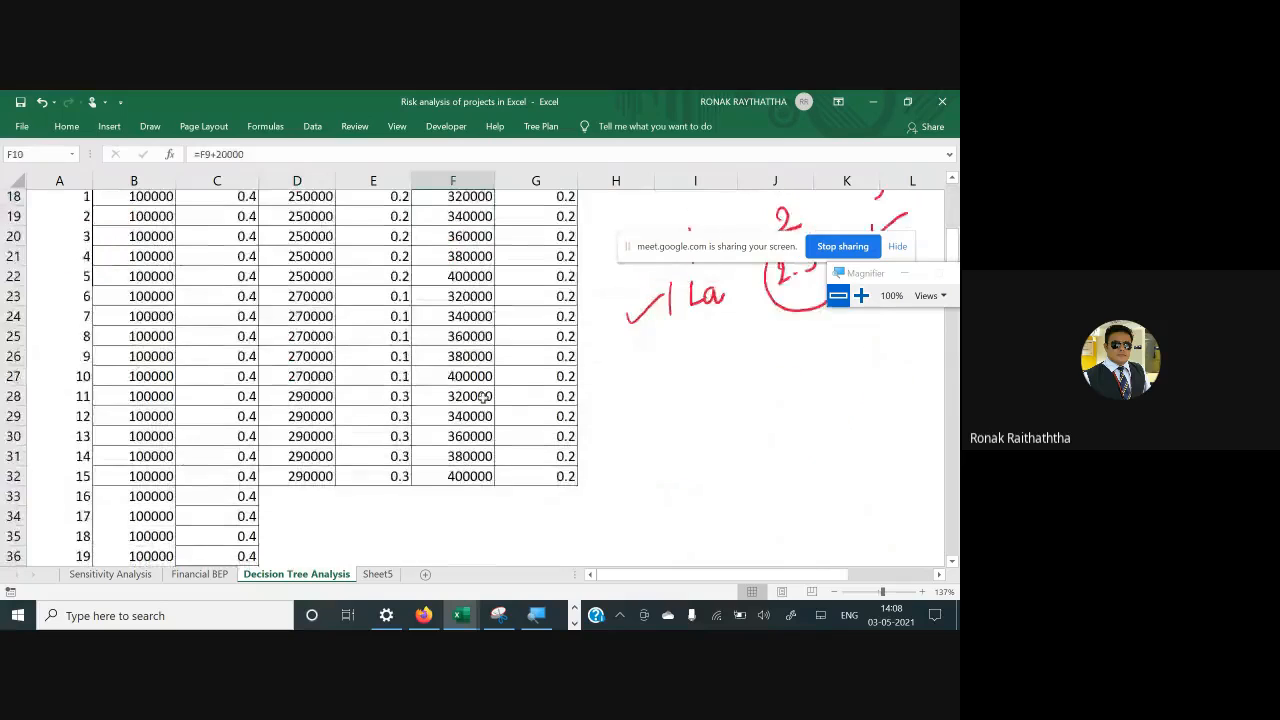
scroll(484, 380, "up", 4)
left_click(484, 290)
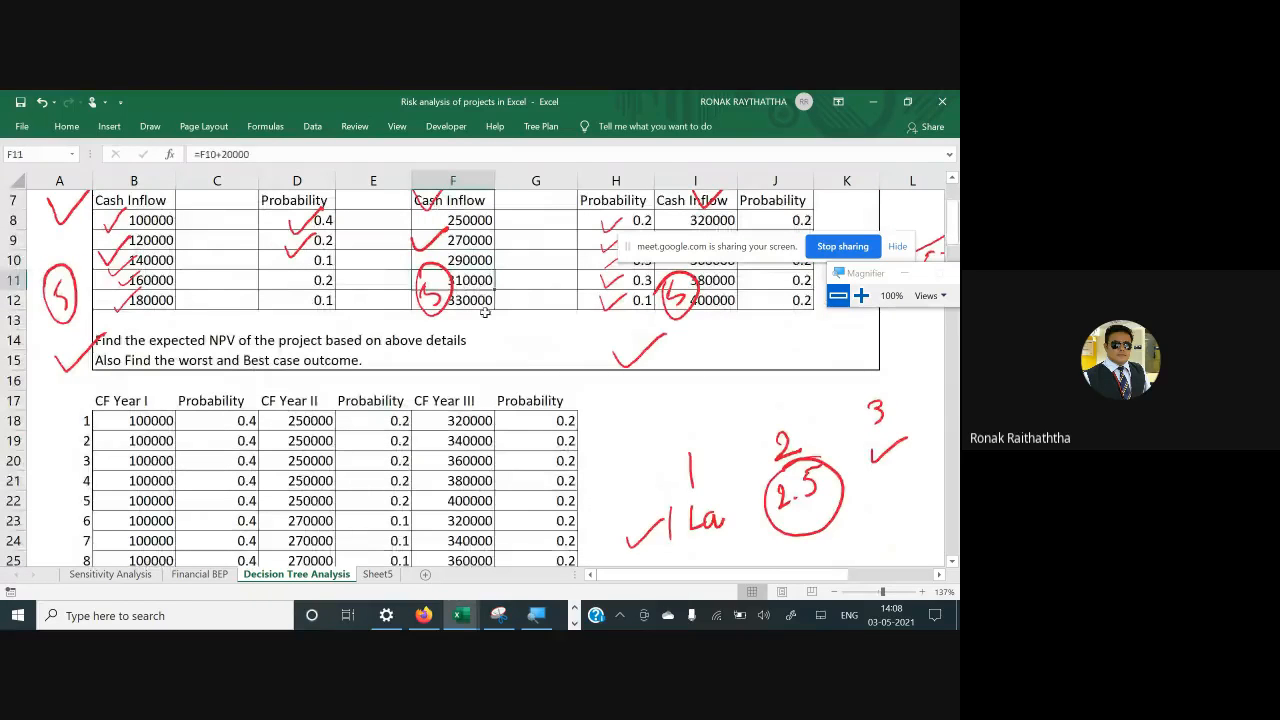
key("ctrl+c")
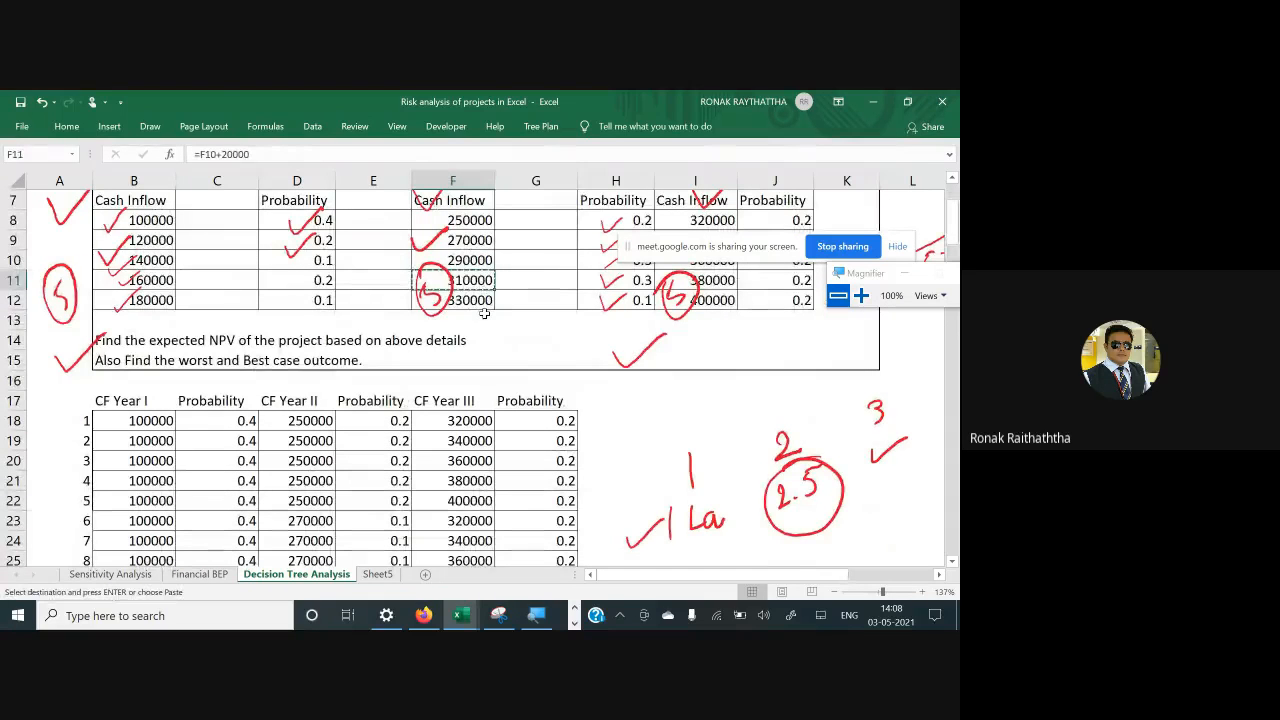
scroll(484, 314, "up", 1)
scroll(484, 316, "down", 6)
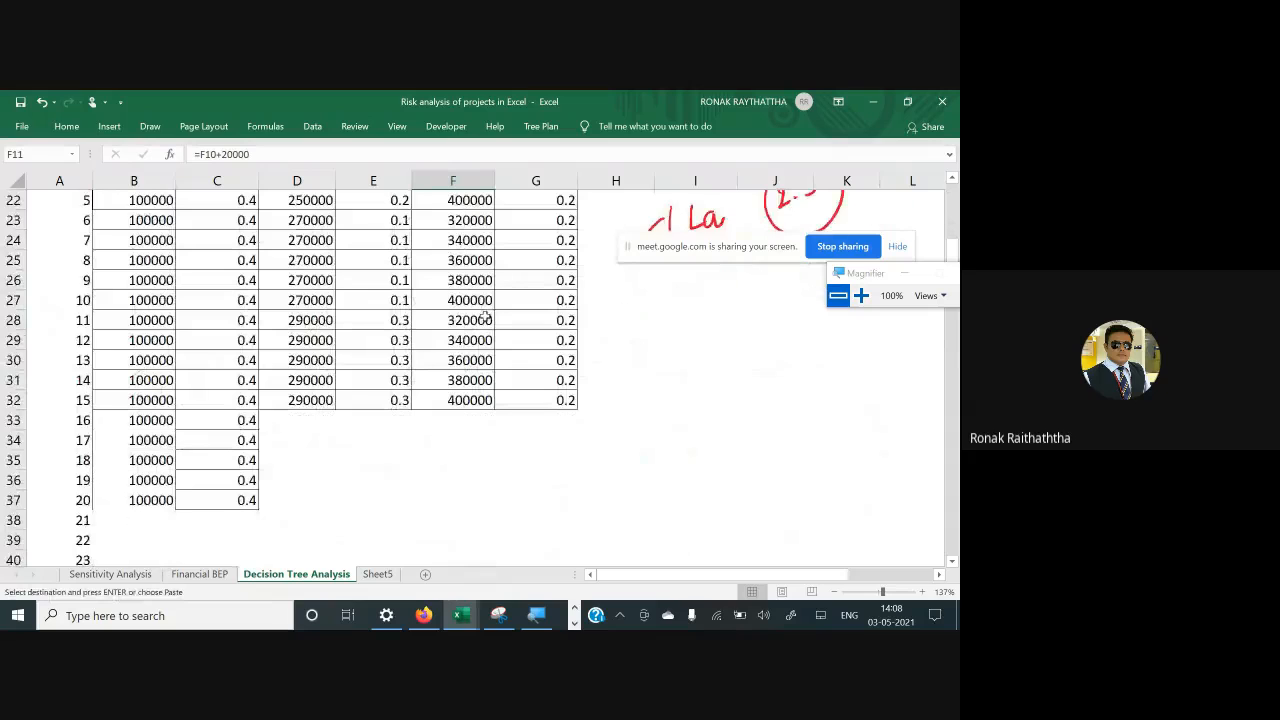
left_click_drag(301, 423, 294, 500)
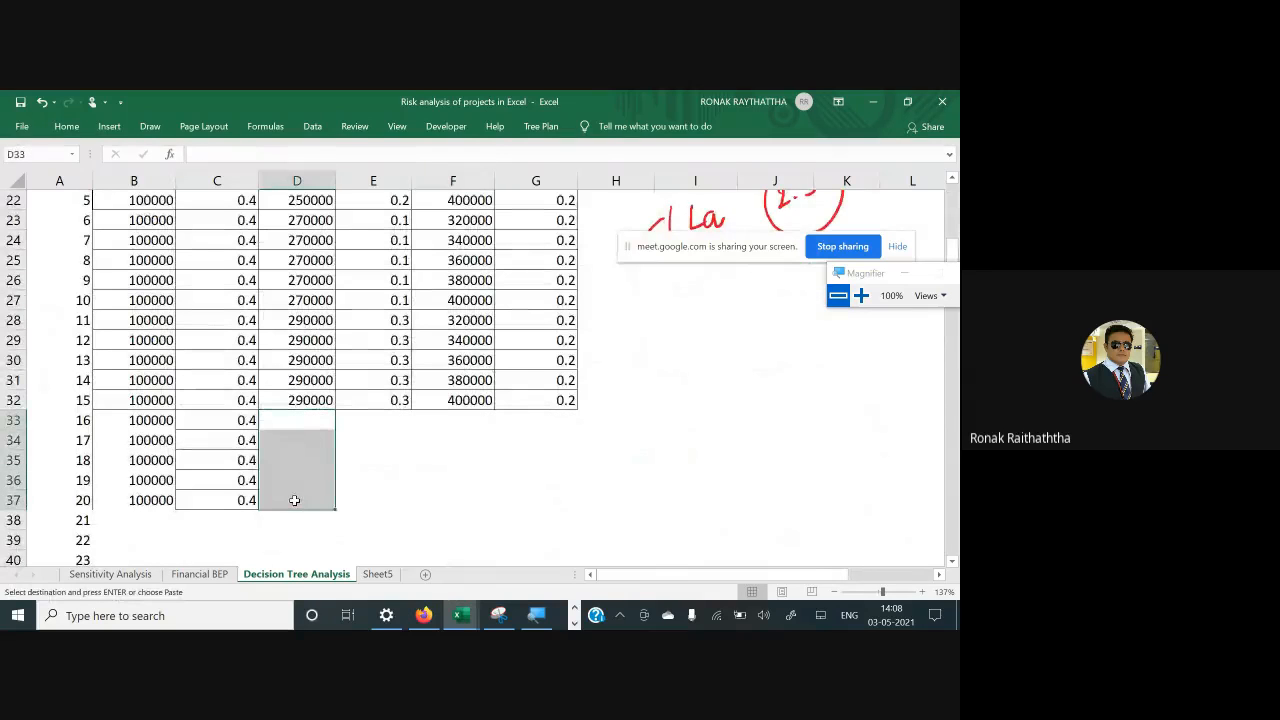
key("alt+h")
key("v")
key("s")
key("Down")
key("Down")
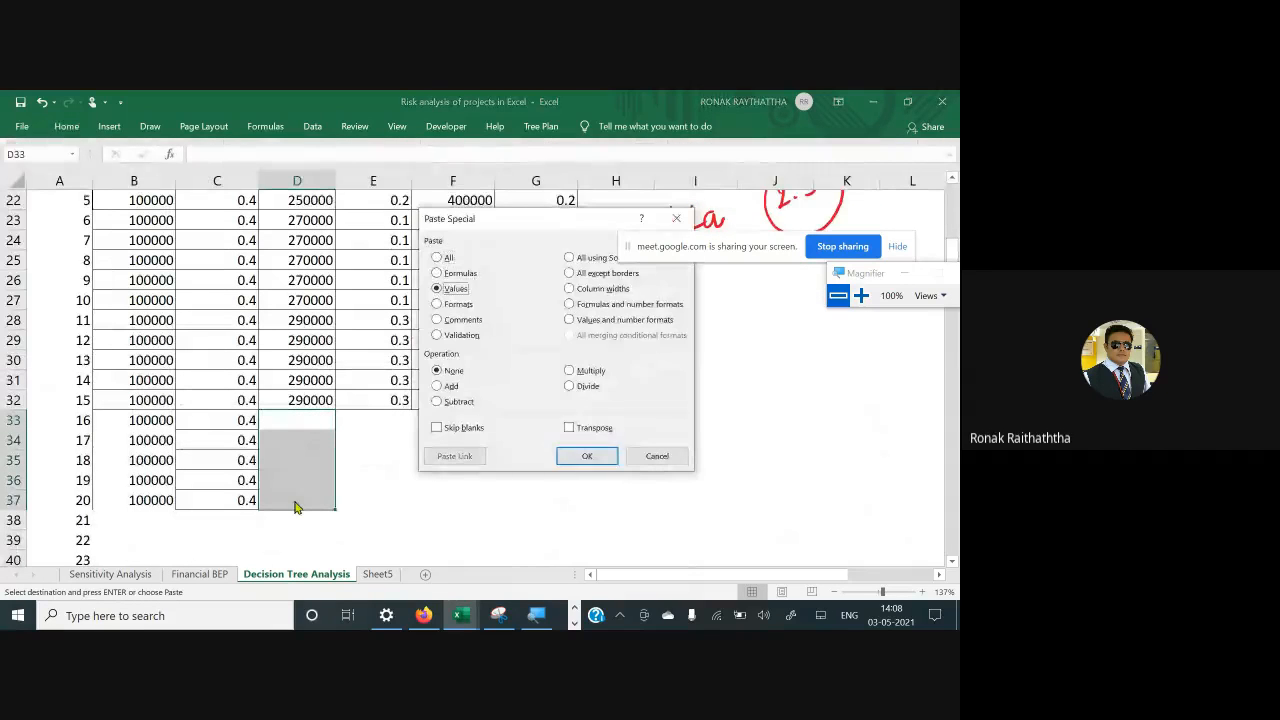
key("Return")
Copy the Year II probability 0.3 from the end of the column into E33:E37 for combinations 16 to 20
key("Up")
key("Right")
scroll(335, 492, "up", 6)
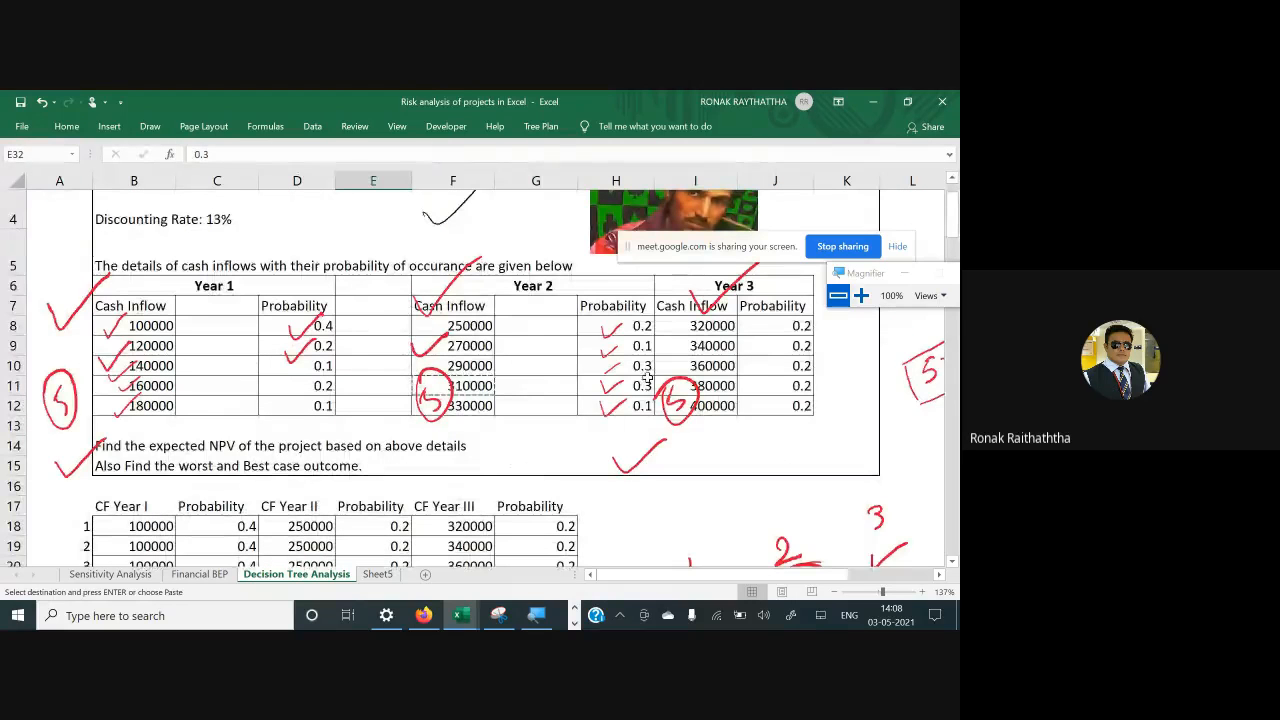
left_click(645, 384)
scroll(360, 466, "down", 6)
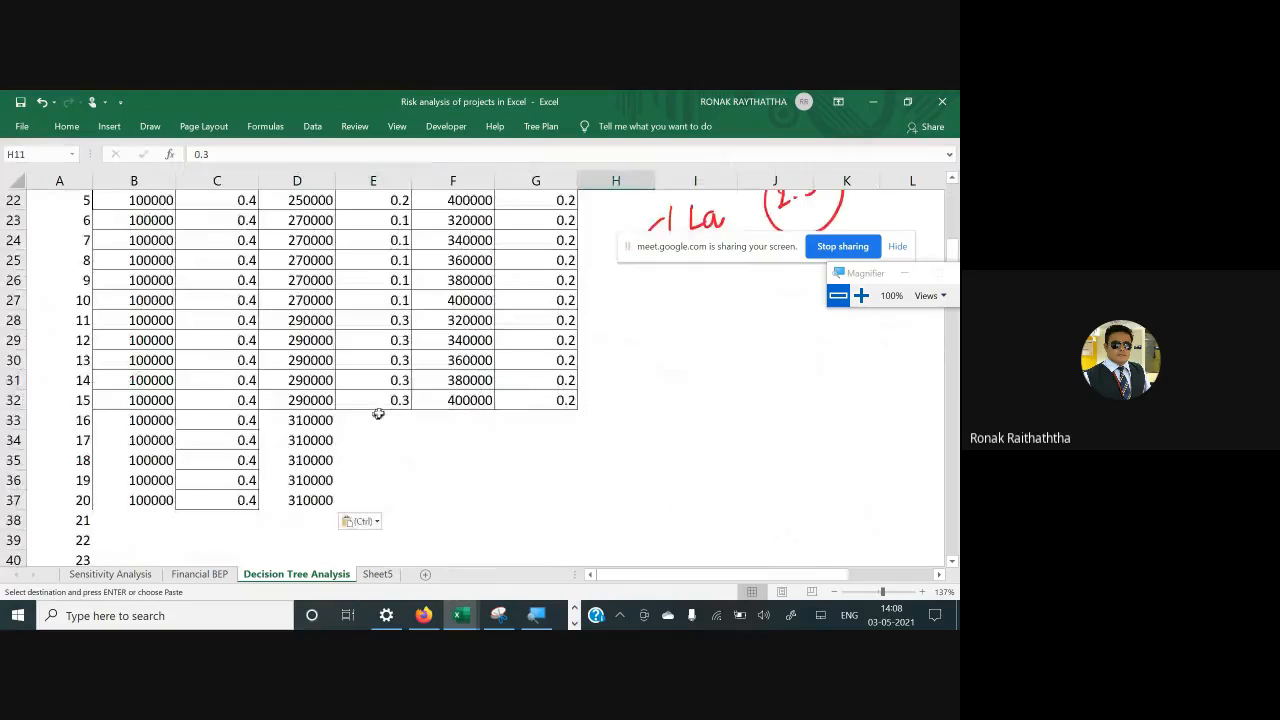
left_click(396, 387)
key("shift+Down")
key("ctrl+c")
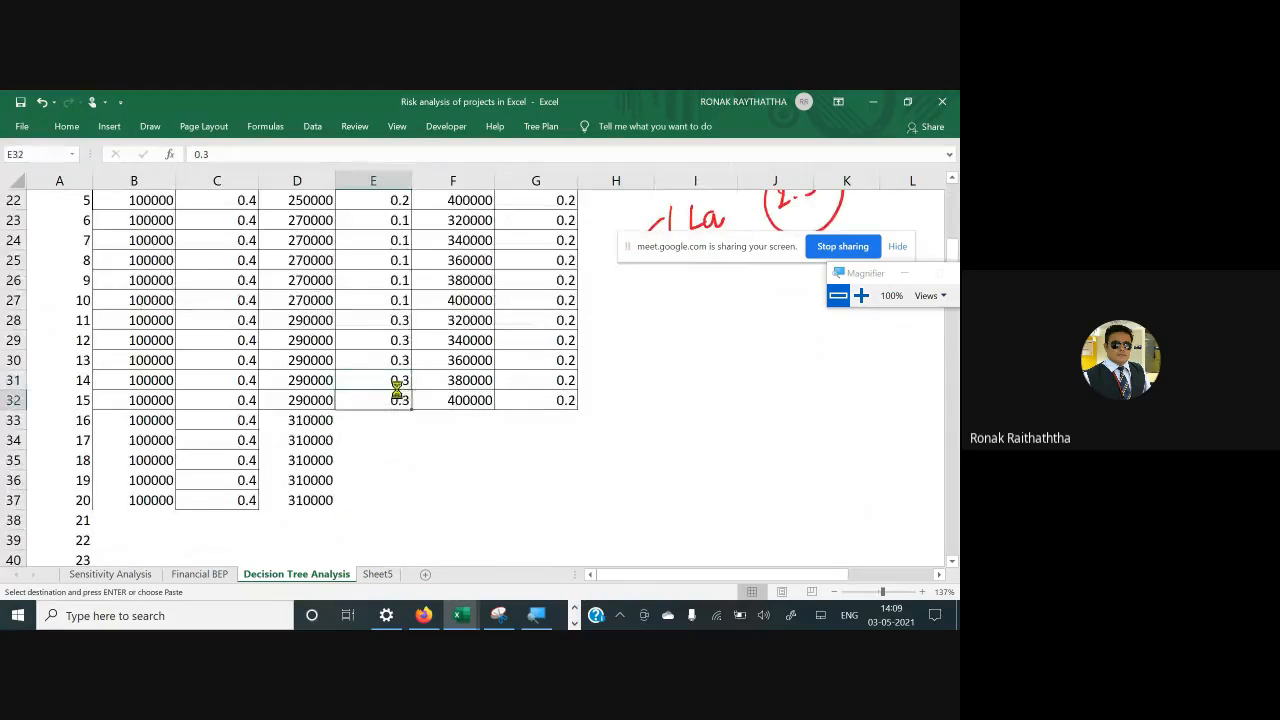
key("Down")
key("Down")
key("shift+Down")
key("shift+Down")
key("shift+Down")
key("shift+Down")
key("Return")
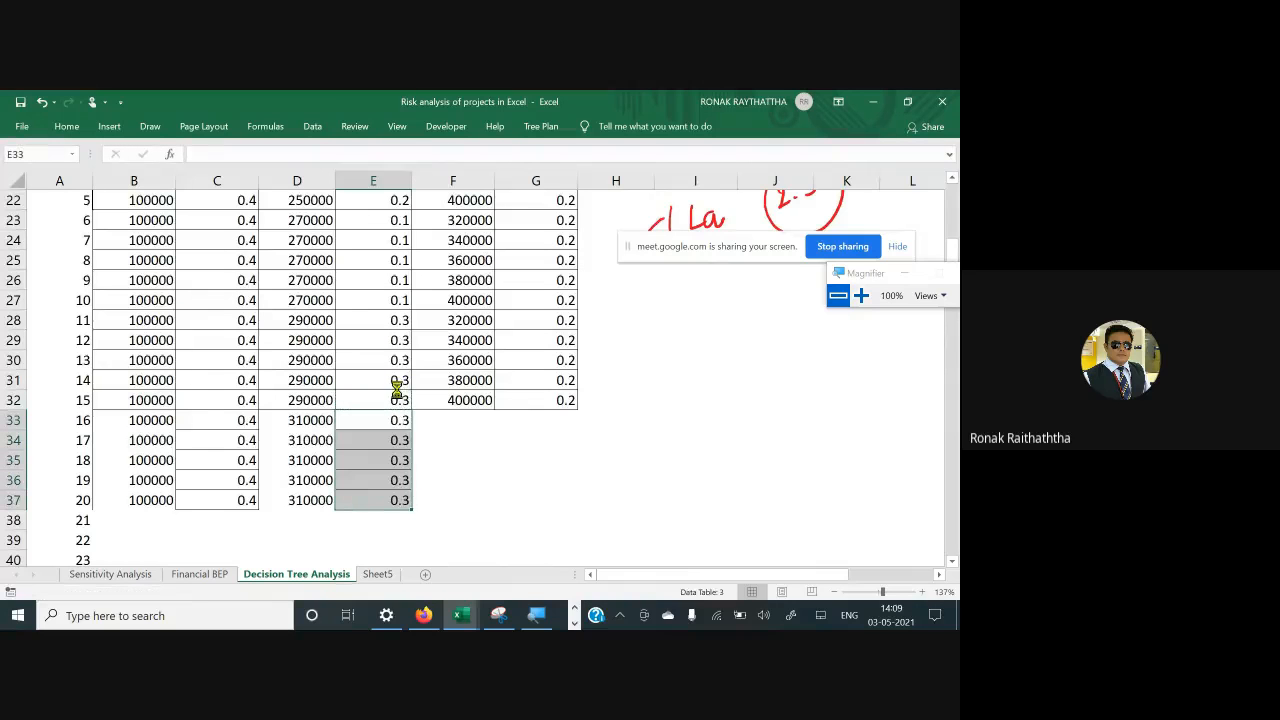
Check the totals of the Year 1, Year 2 and Year 3 probability columns in the given data, rows 8 to 12
scroll(369, 247, "up", 4)
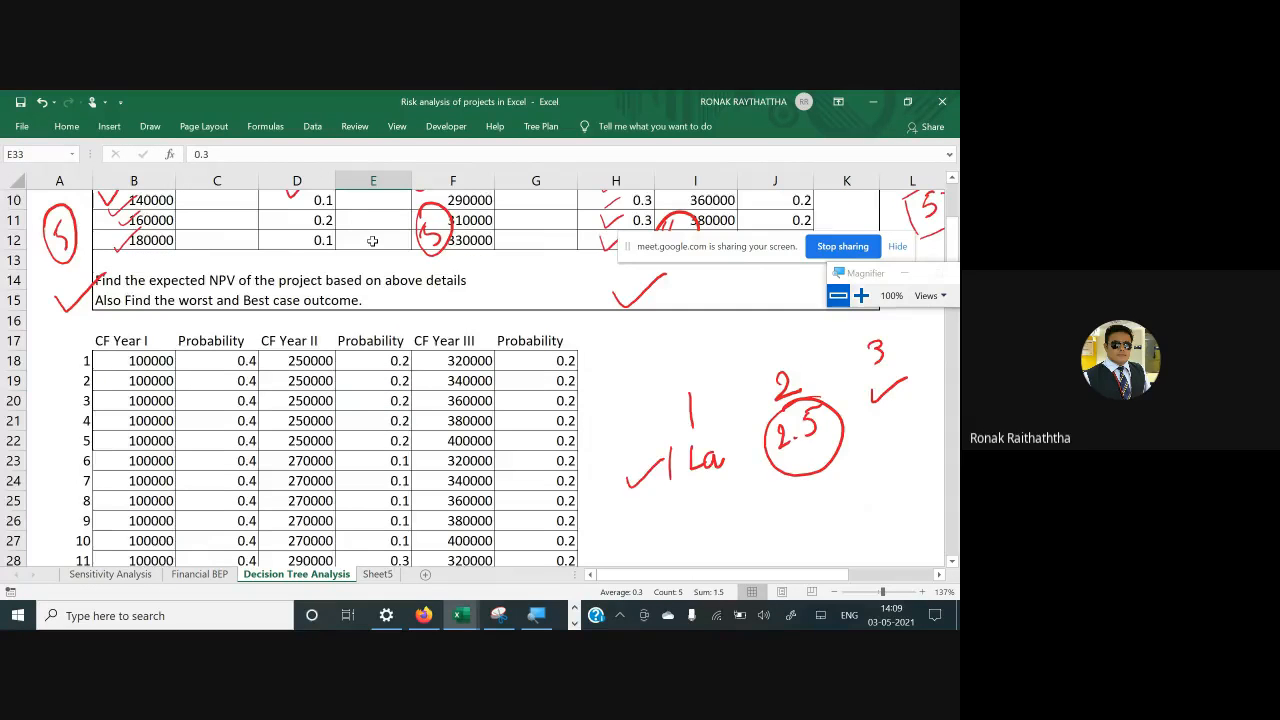
scroll(372, 241, "up", 3)
left_click_drag(318, 405, 328, 486)
left_click_drag(641, 405, 643, 486)
left_click_drag(800, 406, 795, 486)
scroll(360, 441, "down", 7)
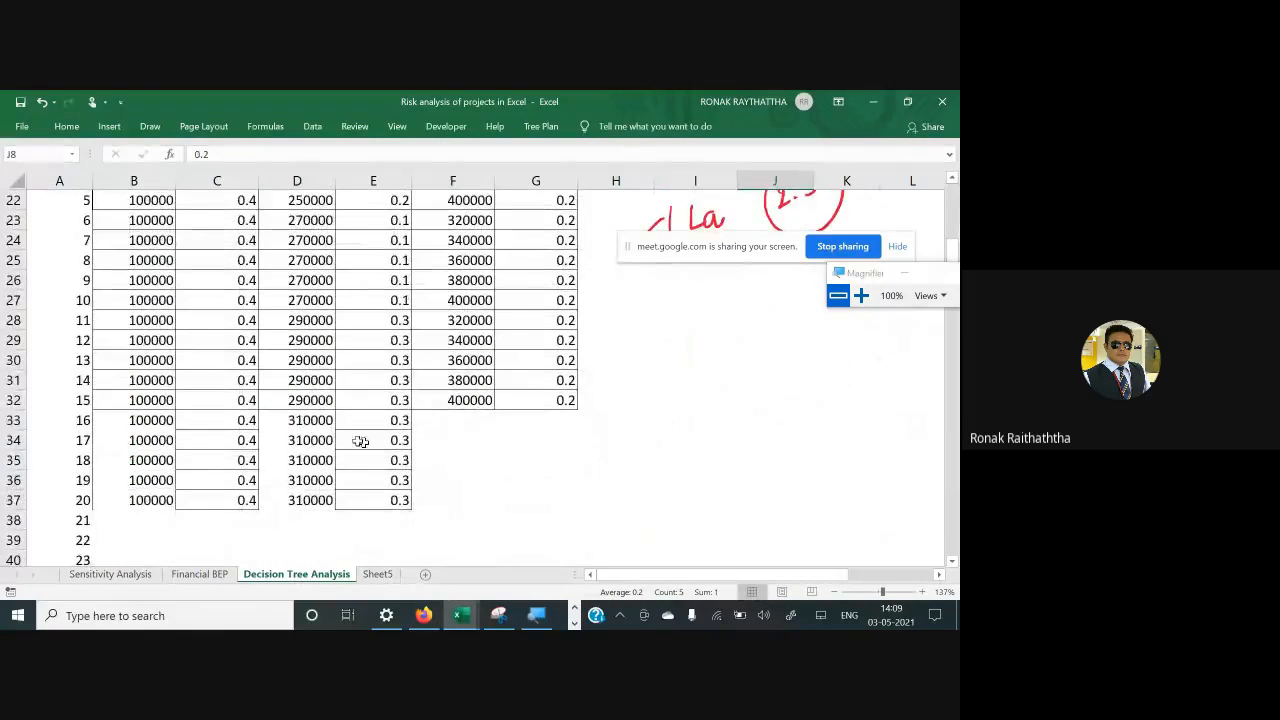
Apply all borders to the Year II and Year III cells of combinations 16 to 20 in D33:G37
left_click_drag(302, 422, 550, 500)
key("alt+h")
key("b")
key("a")
key("Right")
key("Right")
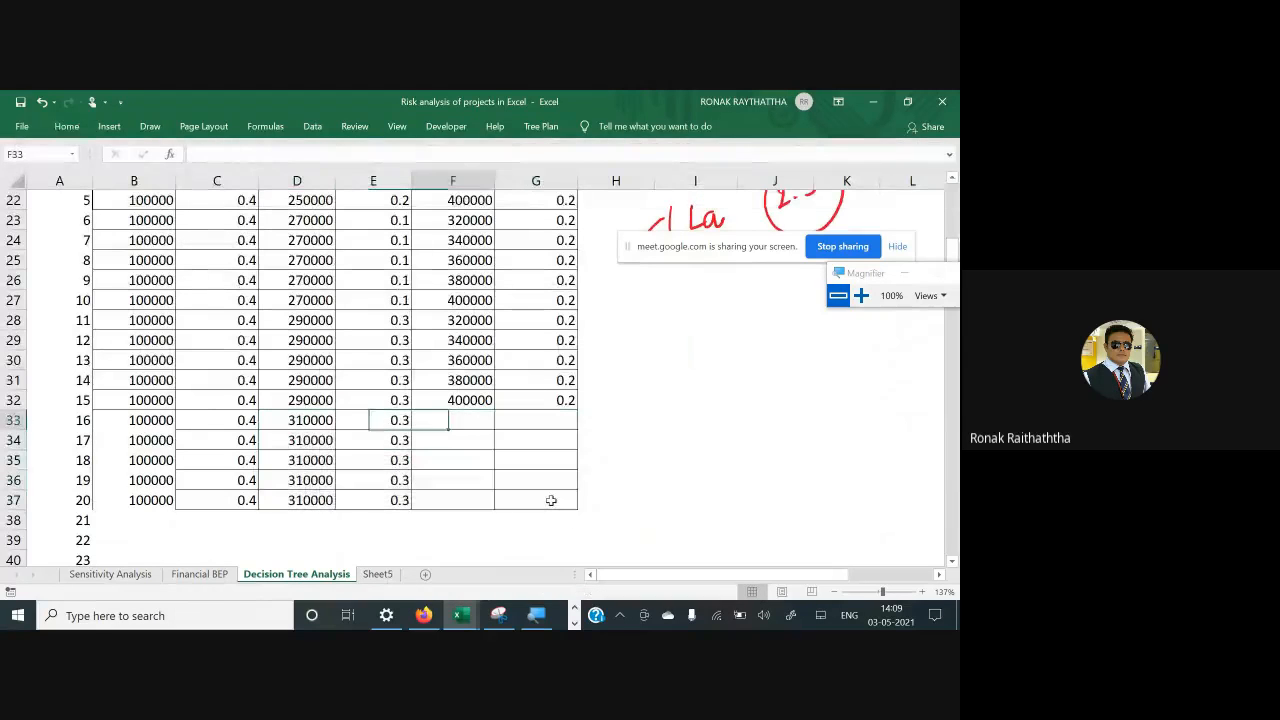
Copy the Year III cash flows and probabilities of combinations 11 to 15 from F28:G32 into F33:G37
key("Up")
key("Up")
key("Up")
key("Up")
key("Up")
key("shift+Right")
key("shift+Down")
key("shift+Down")
key("shift+Down")
key("shift+Down")
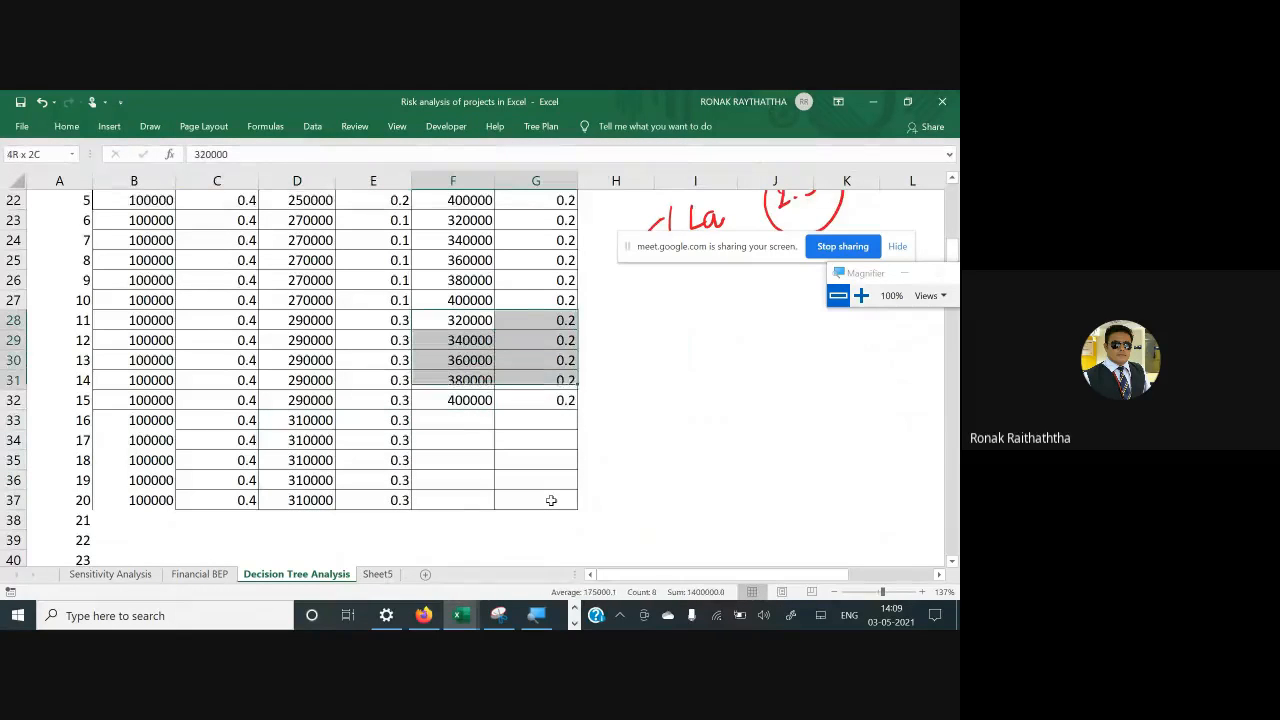
key("ctrl+c")
key("Down")
key("Down")
key("Down")
key("Down")
key("Down")
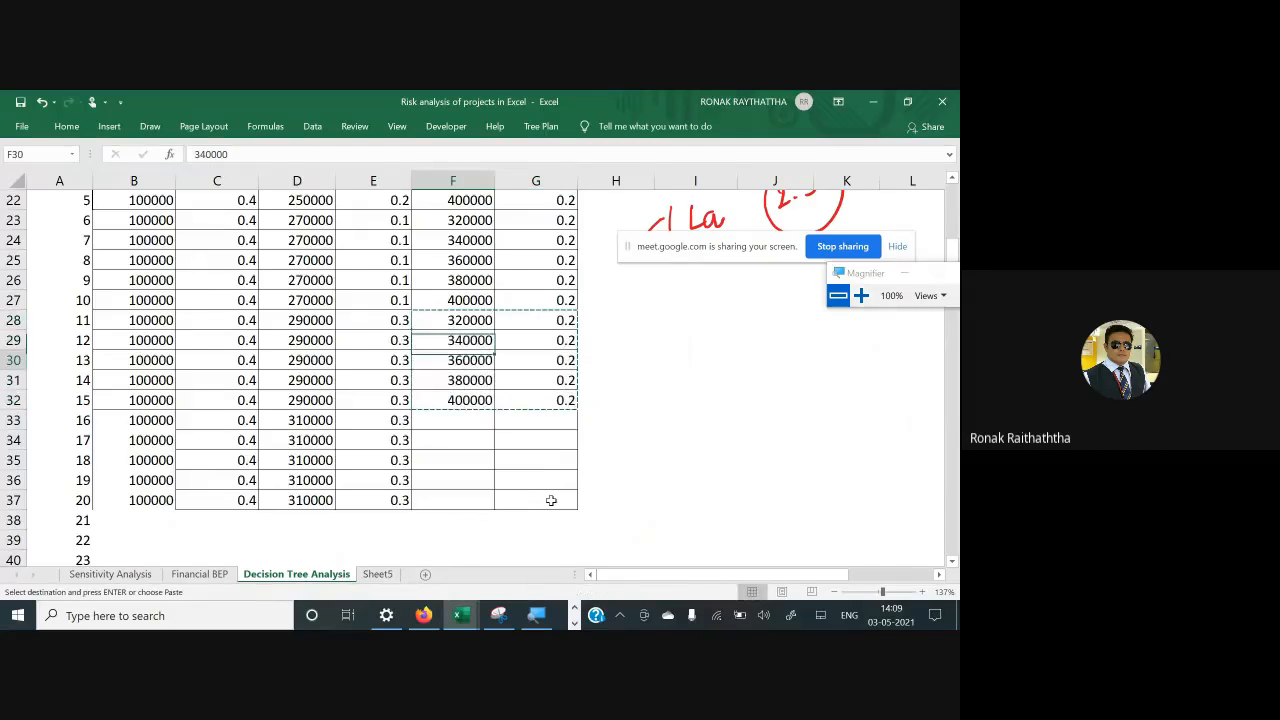
key("Return")
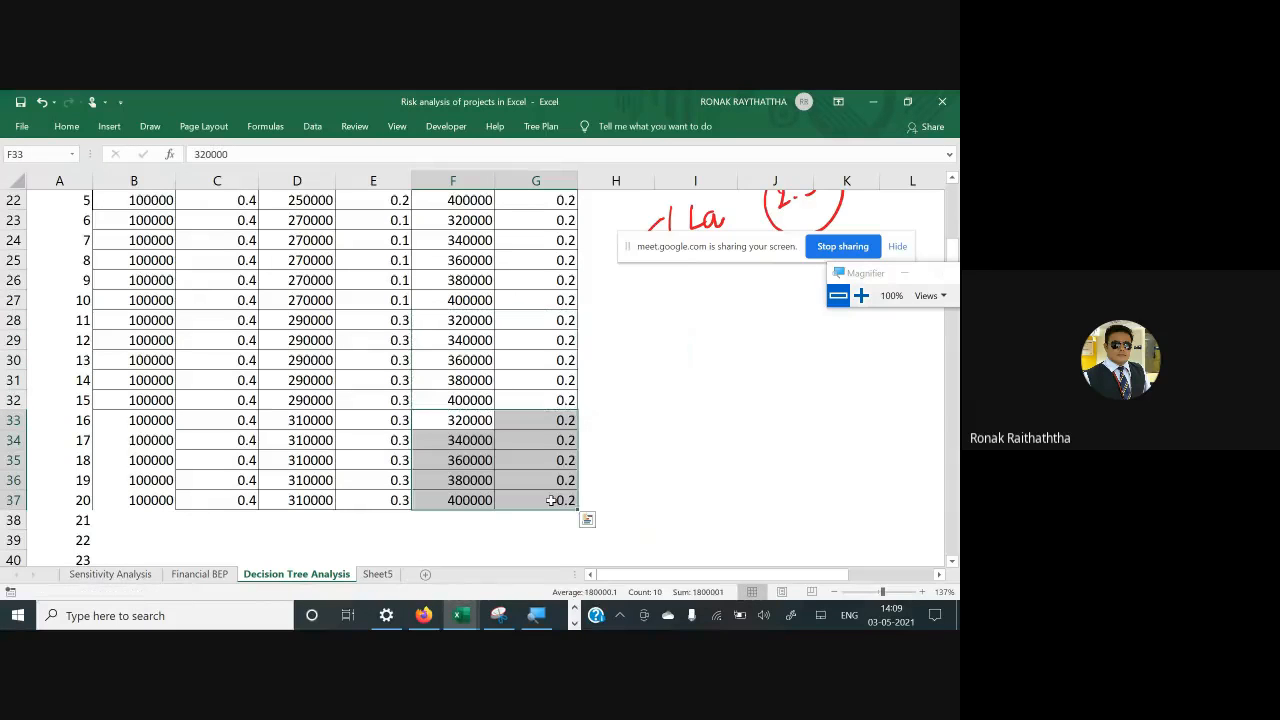
Copy the Year I cash flows of 100000 from B33:B37 into B38:B42 for combinations 21 to 25
key("Down")
key("Down")
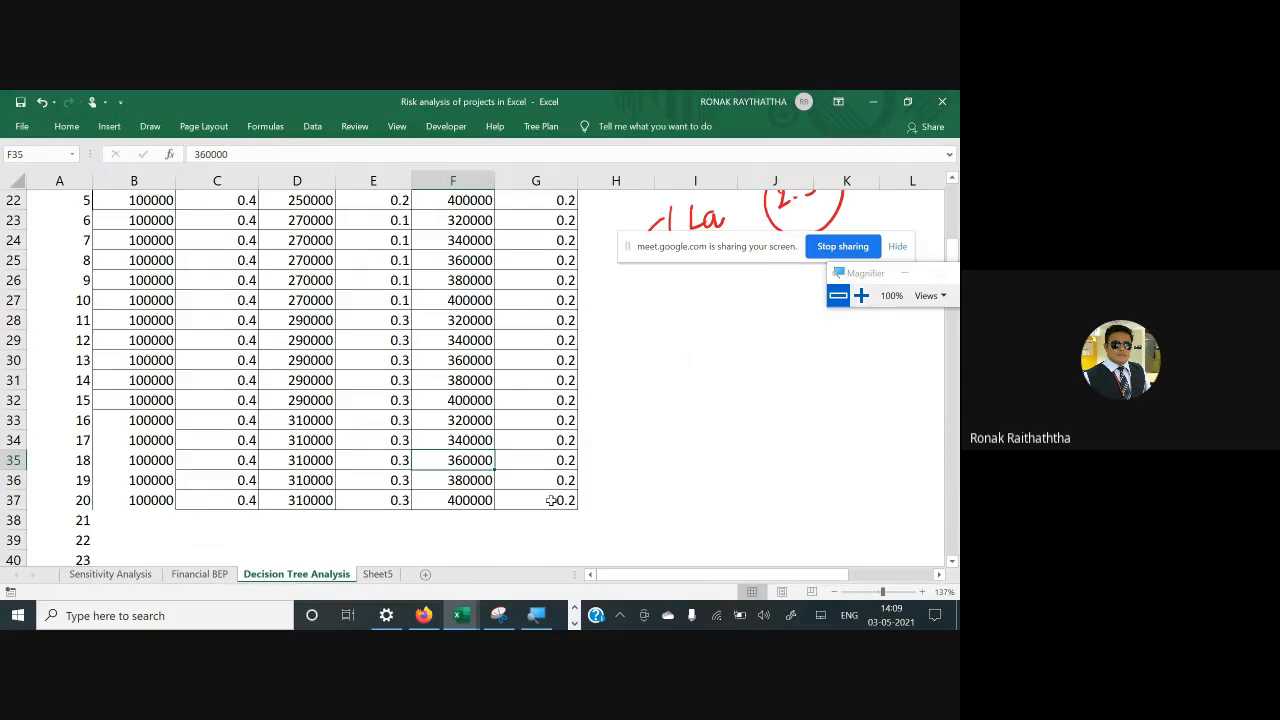
key("Left")
key("Down")
key("Left")
key("Left")
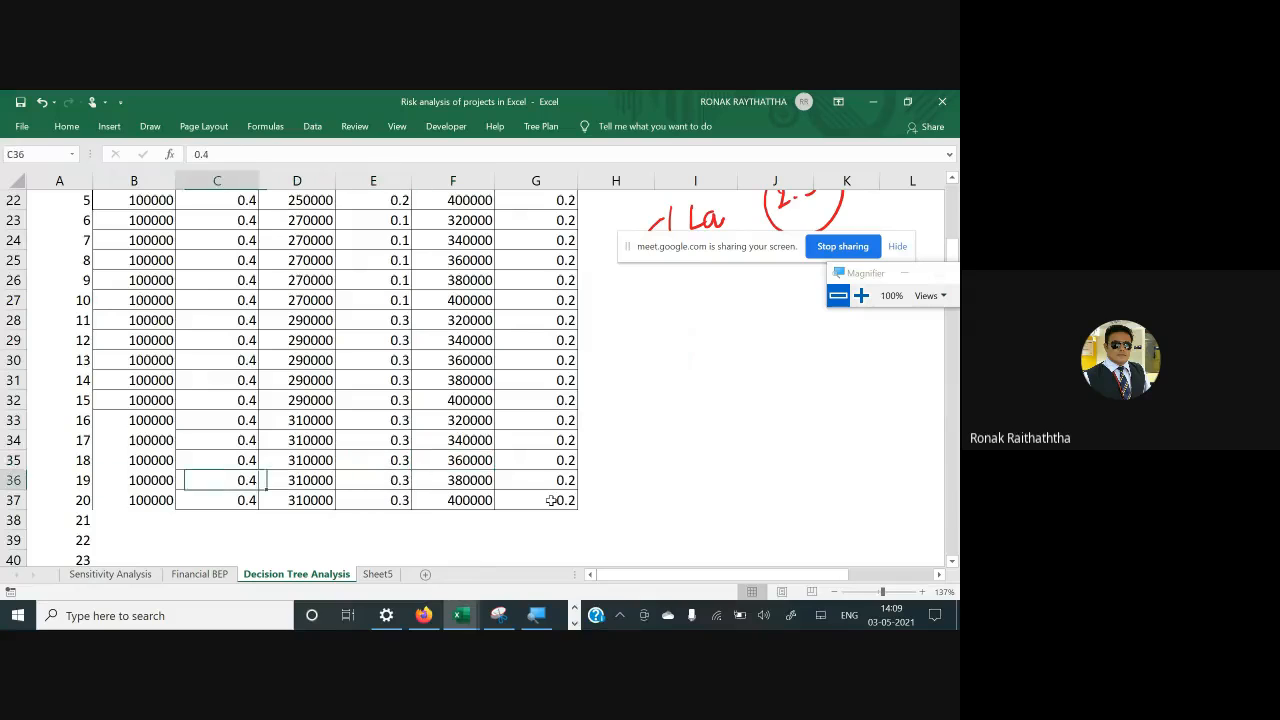
key("Left")
key("Up")
key("Up")
key("Up")
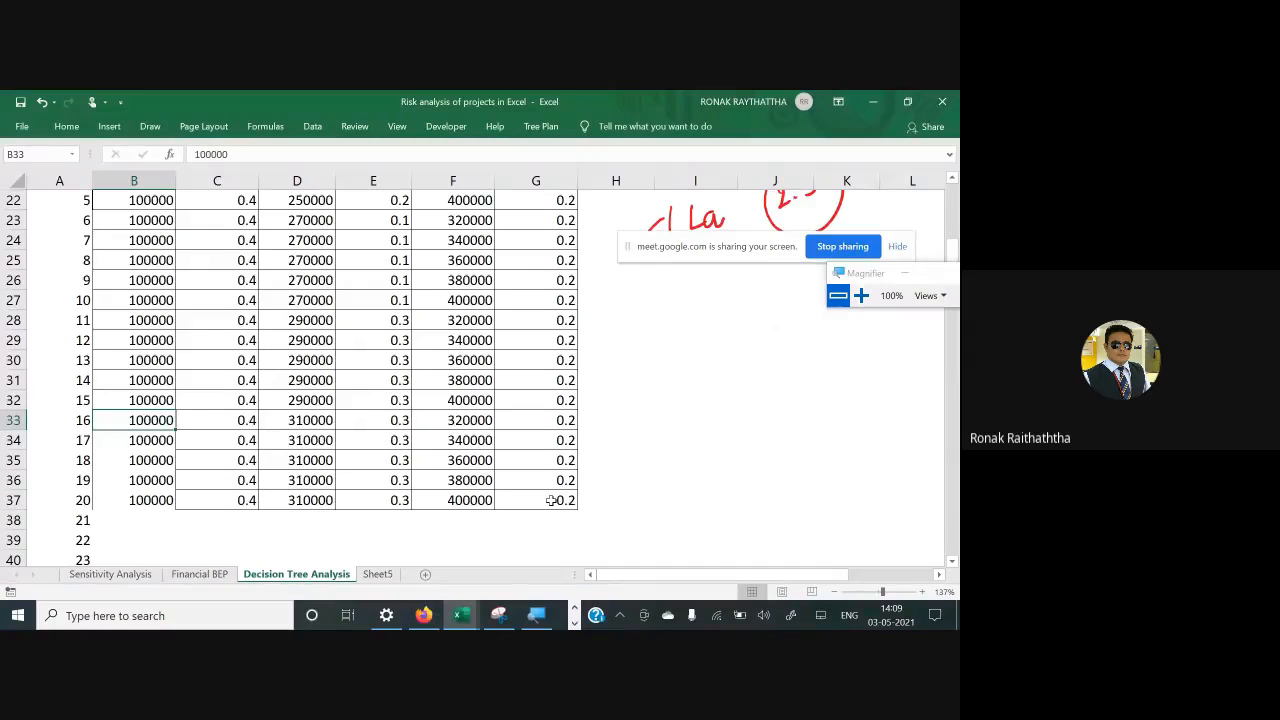
key("shift+Down")
key("shift+Down")
key("shift+Down")
key("shift+Down")
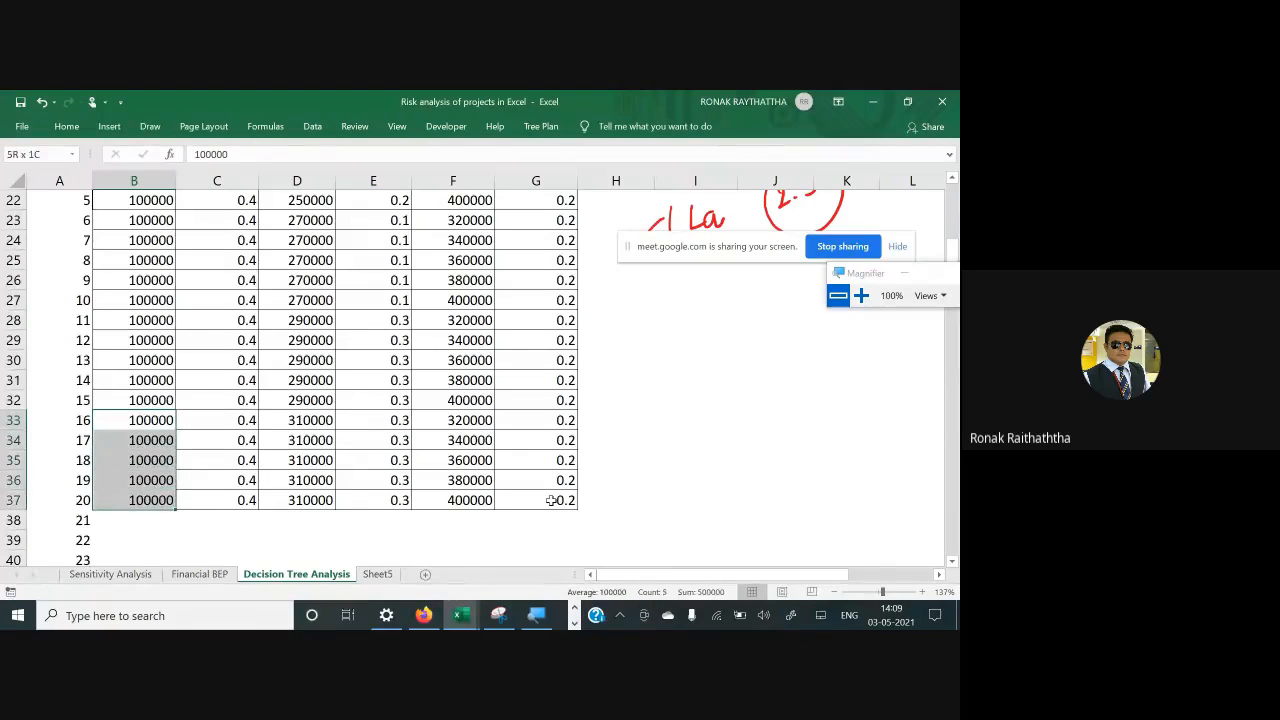
key("ctrl+c")
key("Down")
key("Down")
key("Down")
key("Down")
key("Down")
key("Return")
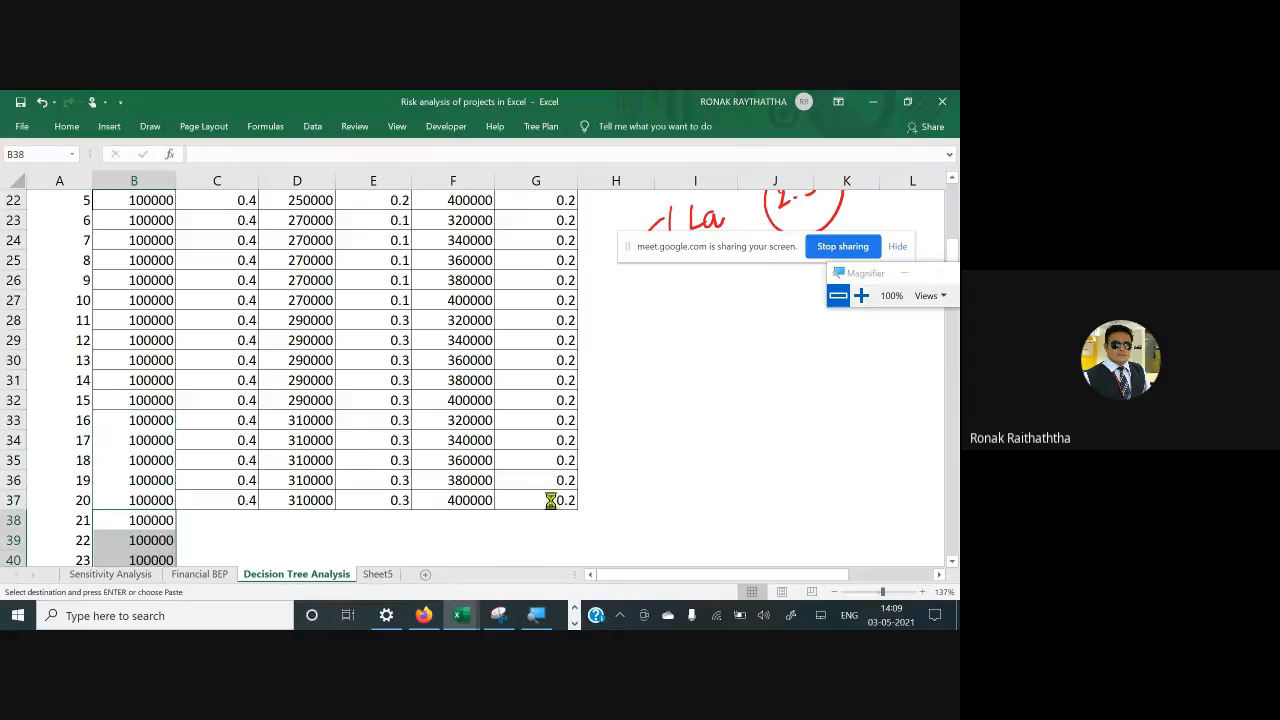
Copy the Year I probability 0.4 from C37 into C38:C42 for combinations 21 to 25
key("Right")
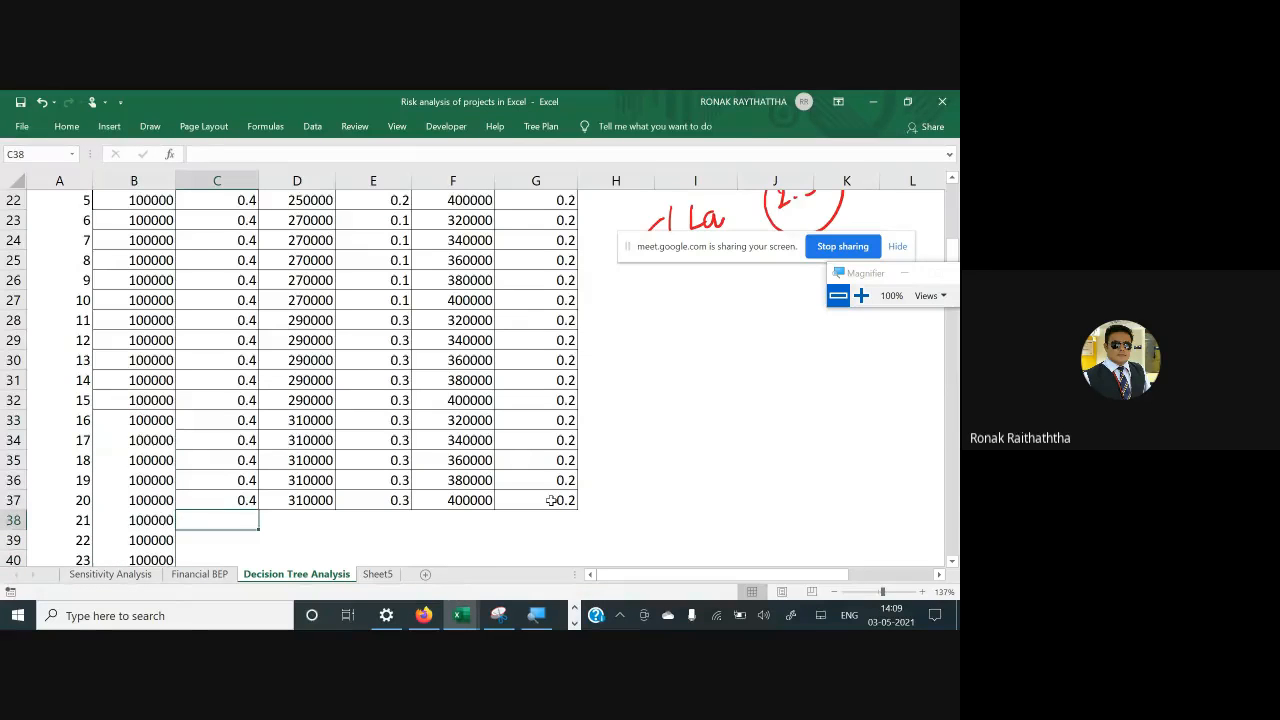
key("Up")
key("ctrl+c")
key("Down")
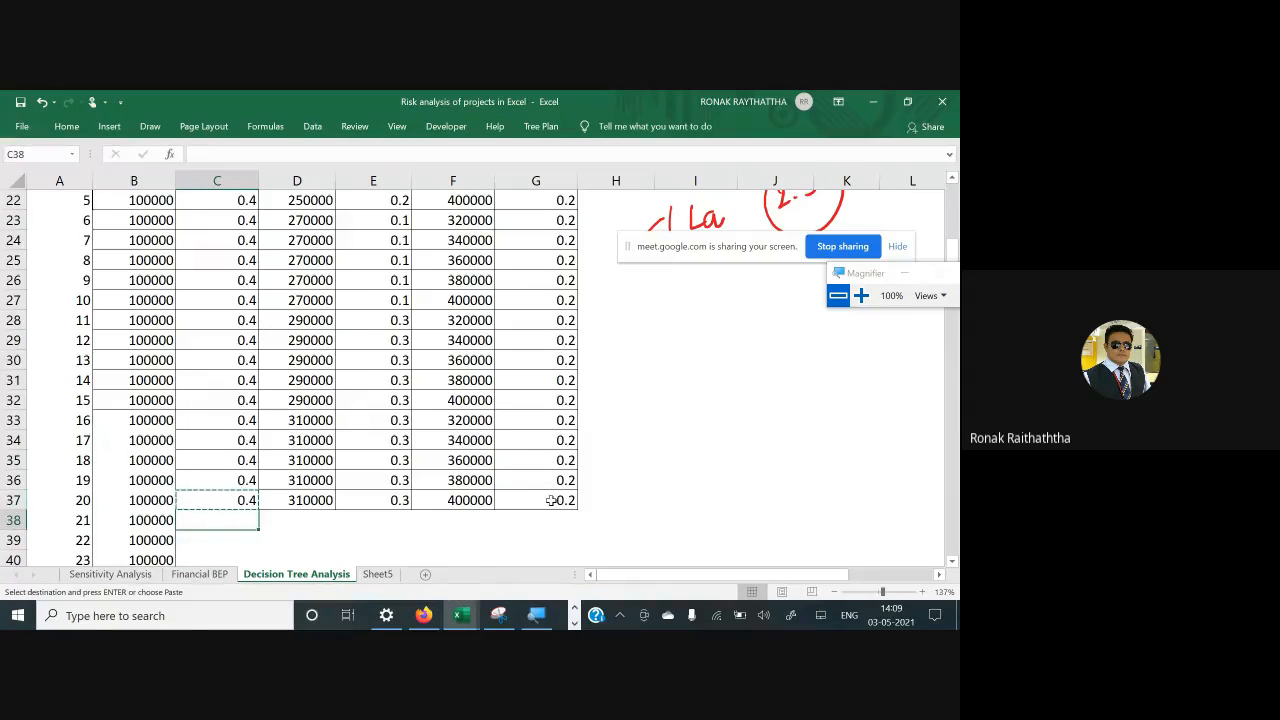
key("shift+Down")
key("shift+Down")
key("shift+Down")
key("shift+Down")
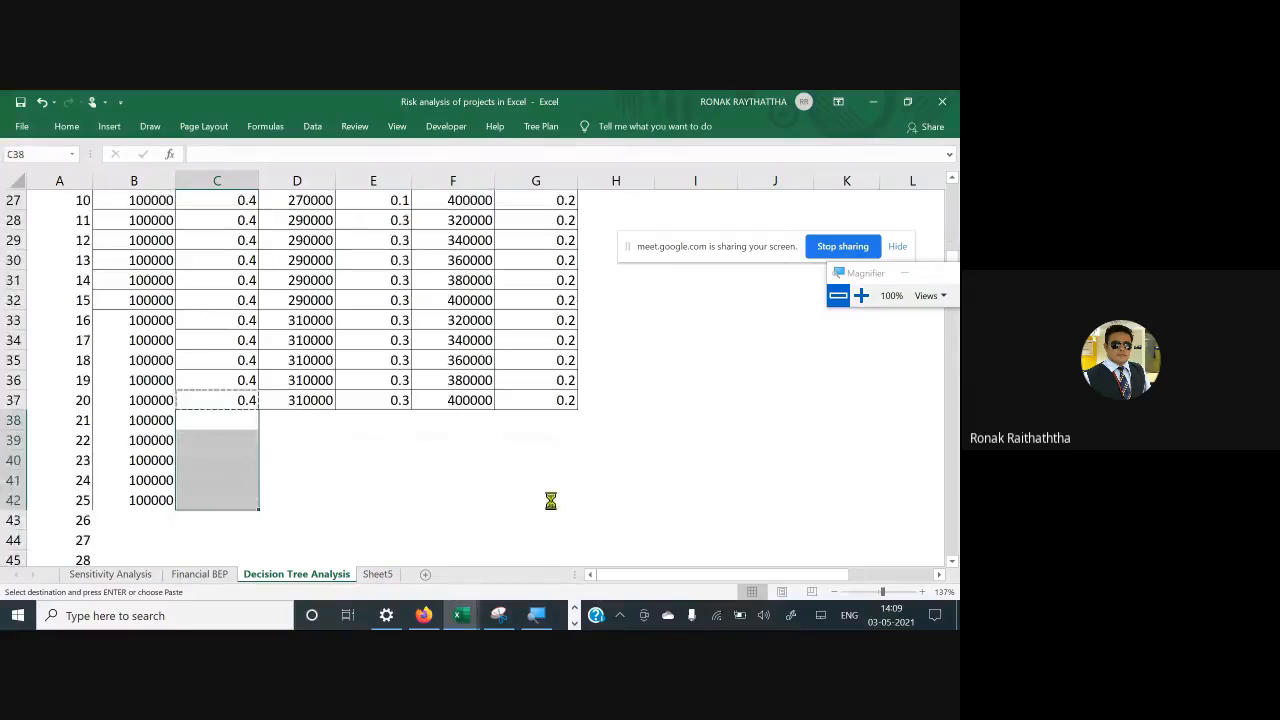
key("Return")
Copy the Year 2 cash inflow 330000 from F12
key("Right")
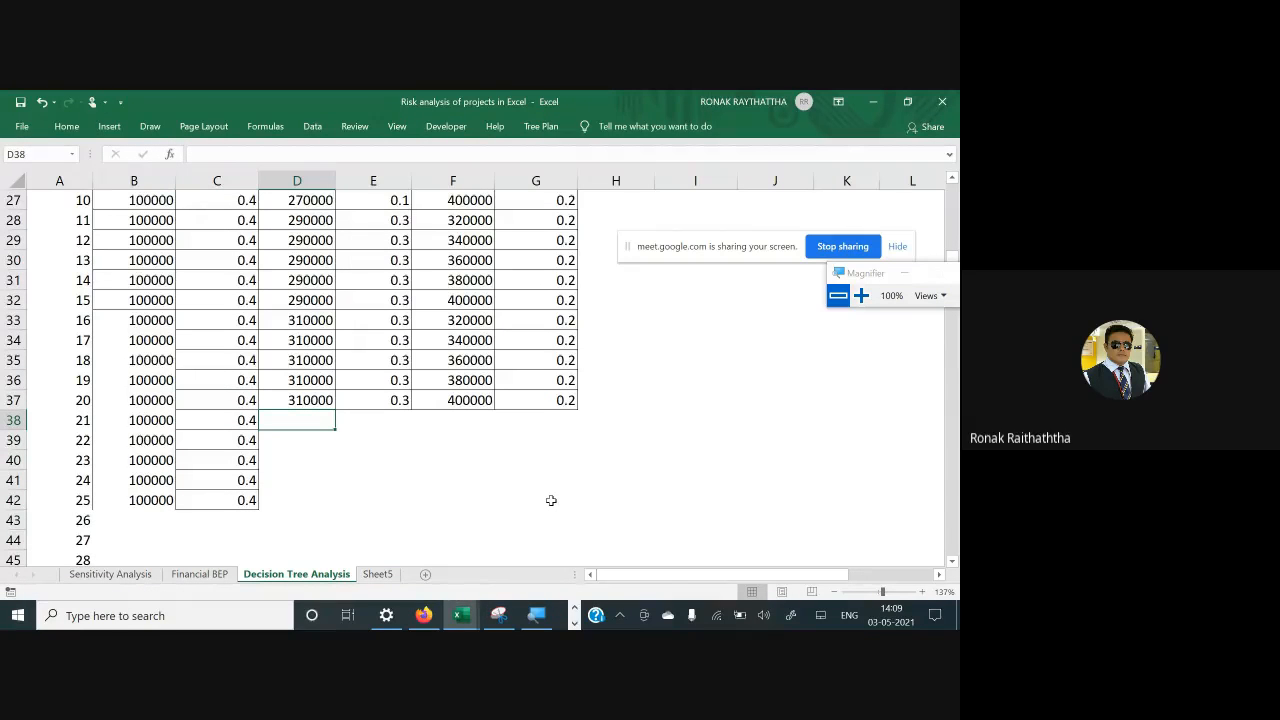
scroll(427, 375, "up", 5)
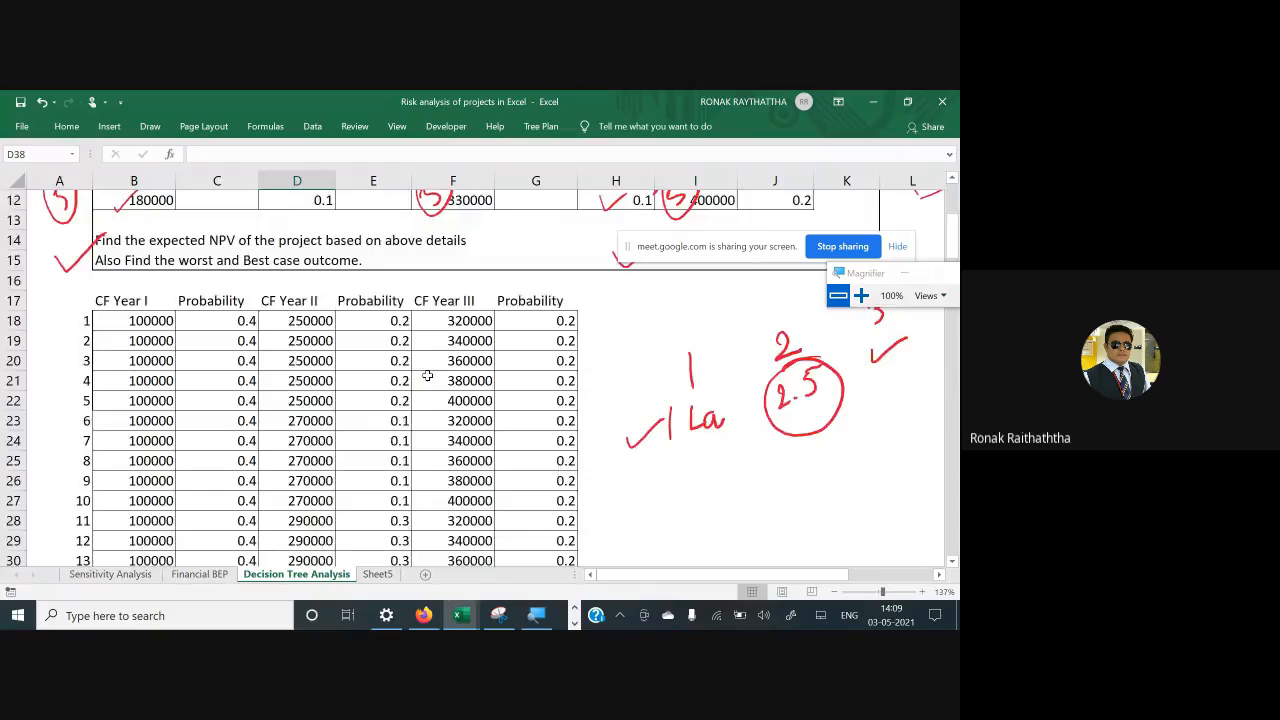
scroll(427, 375, "up", 3)
left_click(489, 440)
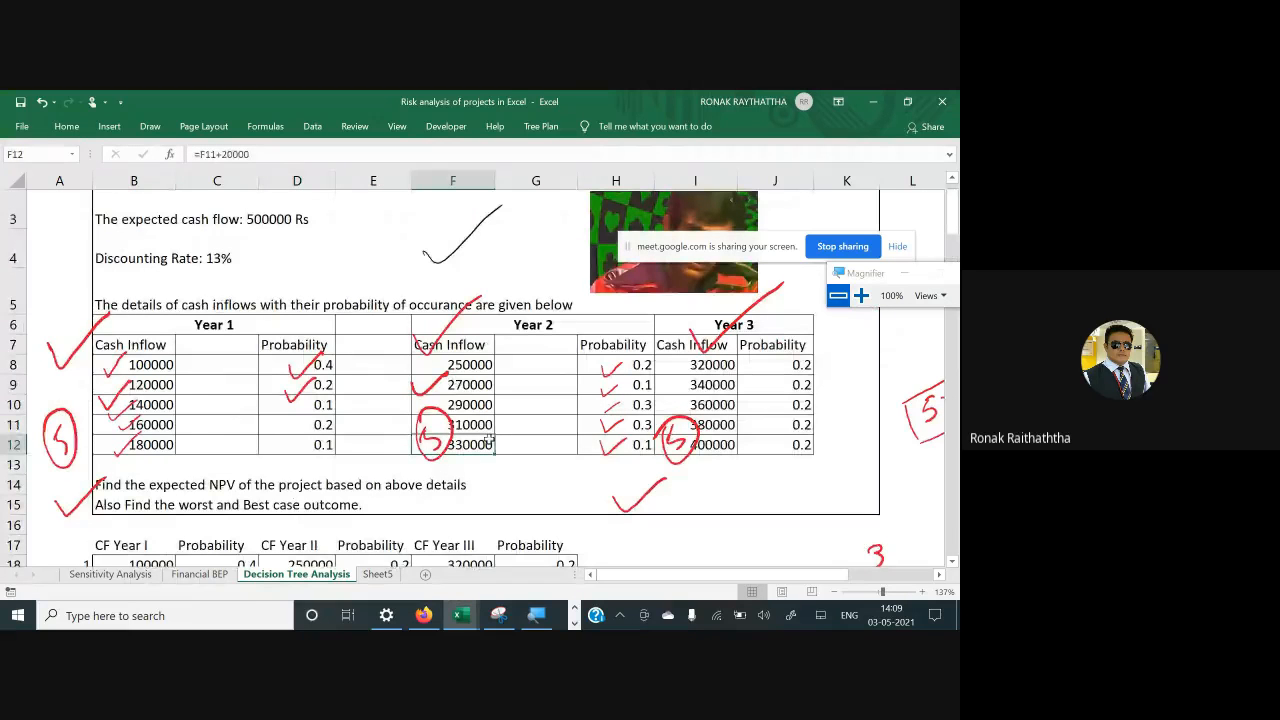
key("ctrl+c")
key("Down")
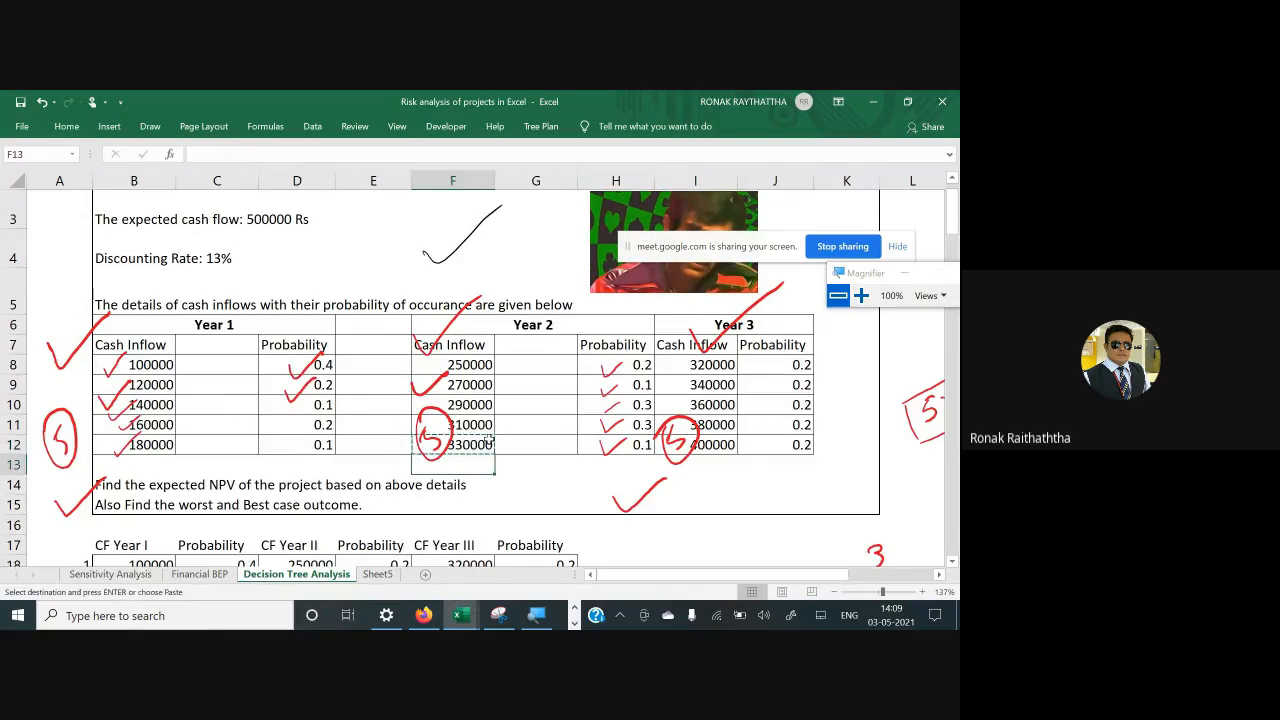
Apply all borders to the empty Year II cash flow cells D38:D42 of combinations 21 to 25
key("Down")
key("Down")
key("Down")
key("Down")
key("Down")
key("Down")
key("Down")
key("Down")
key("Down")
key("Down")
key("Down")
key("Down")
key("Down")
key("Down")
key("Down")
key("Down")
key("Down")
key("Down")
key("Down")
key("Down")
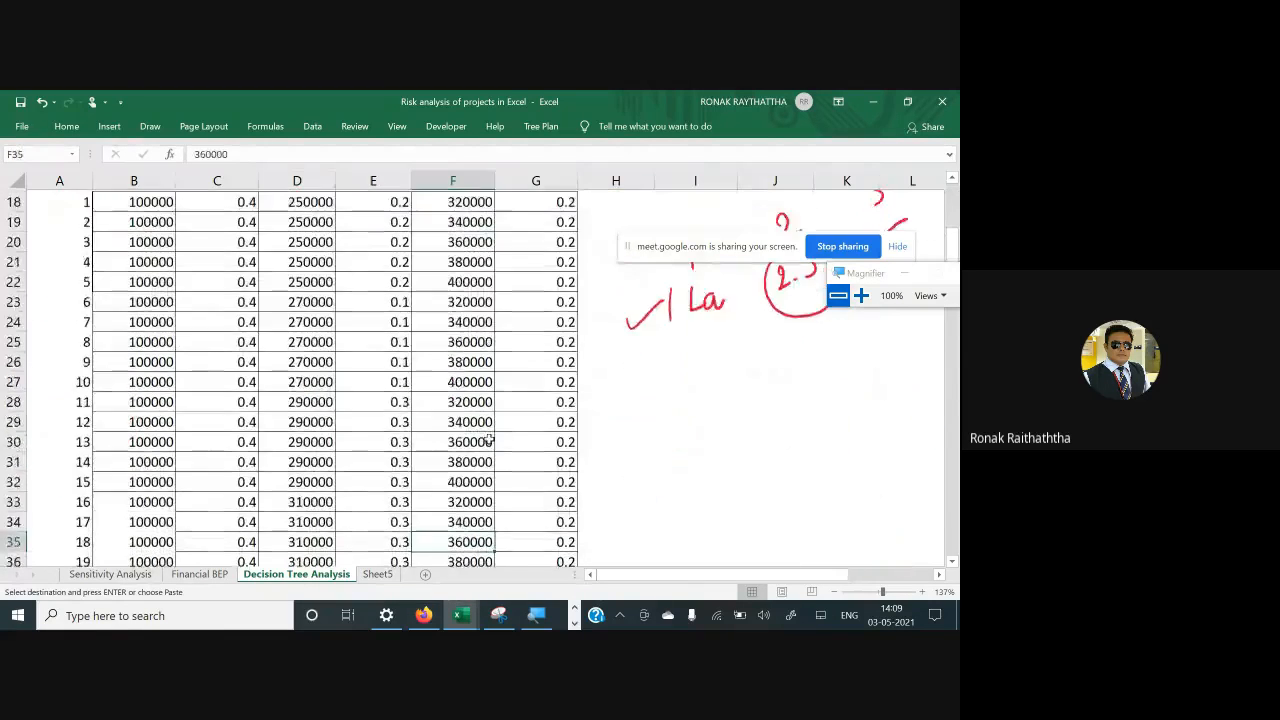
key("Down")
key("Down")
key("Down")
key("Left")
key("Left")
key("Up")
key("Up")
key("shift+Down")
key("shift+Down")
key("shift+Down")
key("shift+Down")
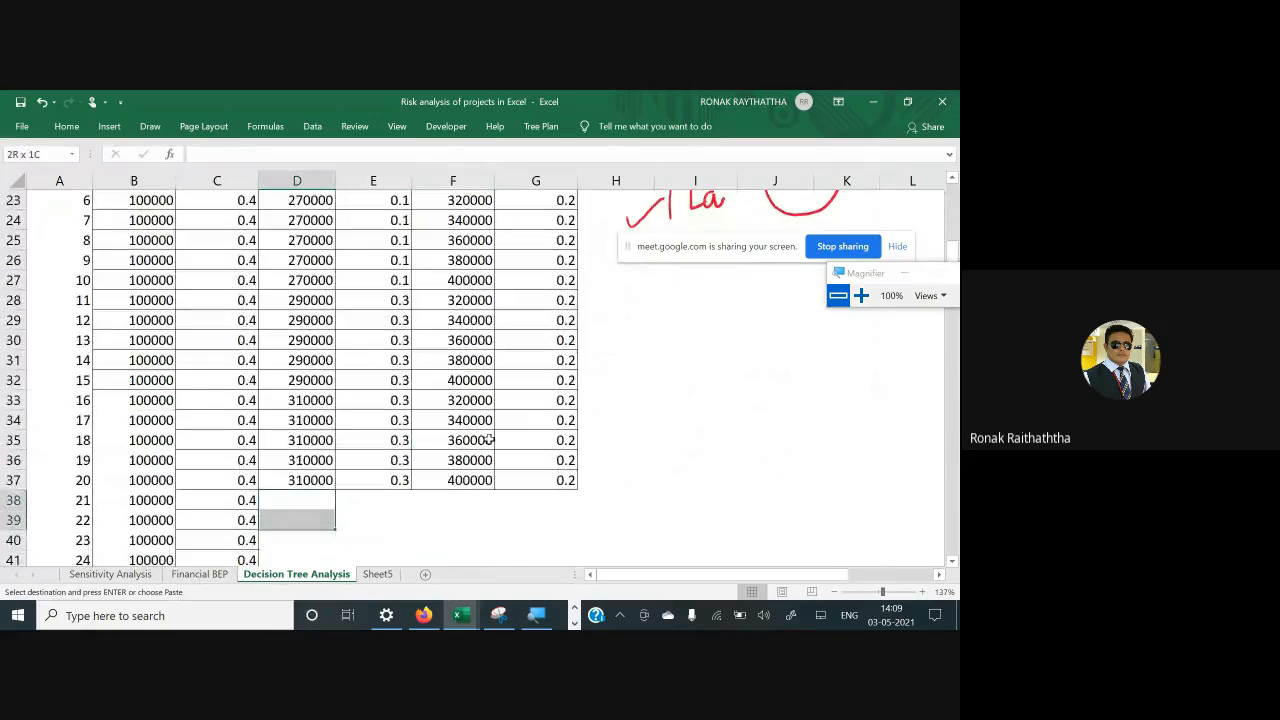
key("shift+Down")
key("shift+Down")
key("shift+Down")
key("shift+Up")
key("shift+Up")
key("shift+Up")
key("alt+h")
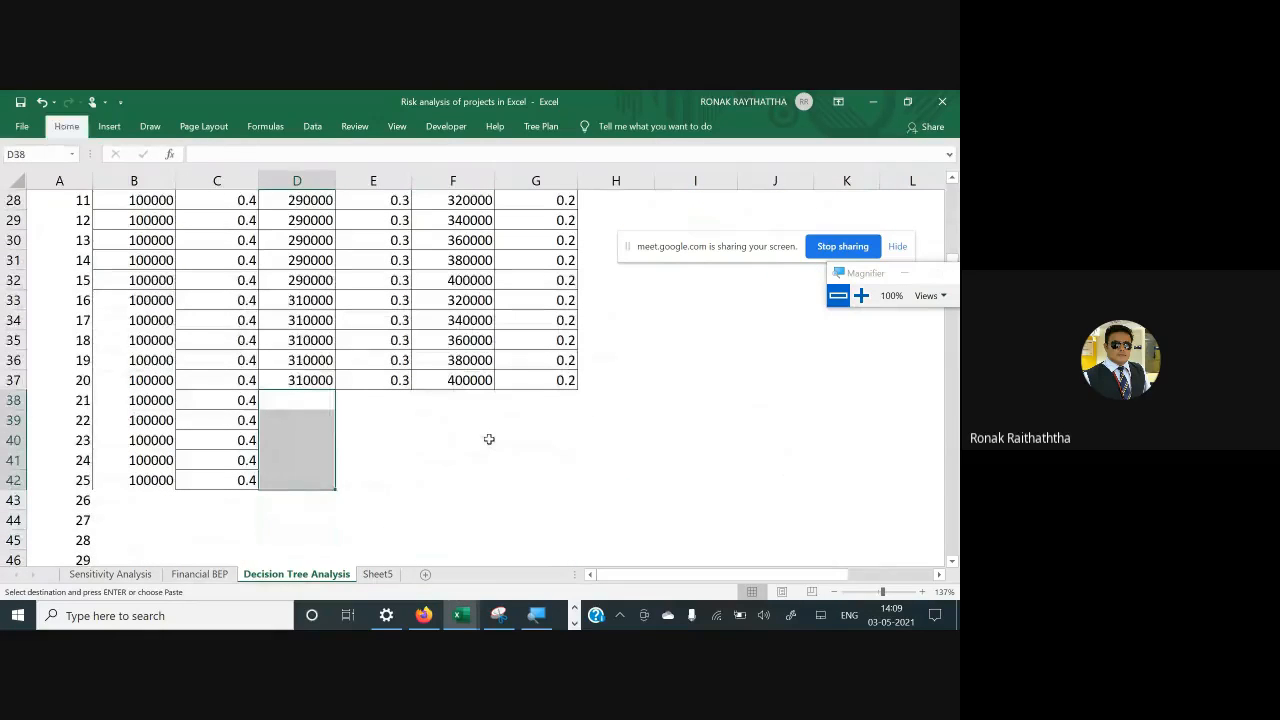
key("b")
key("a")
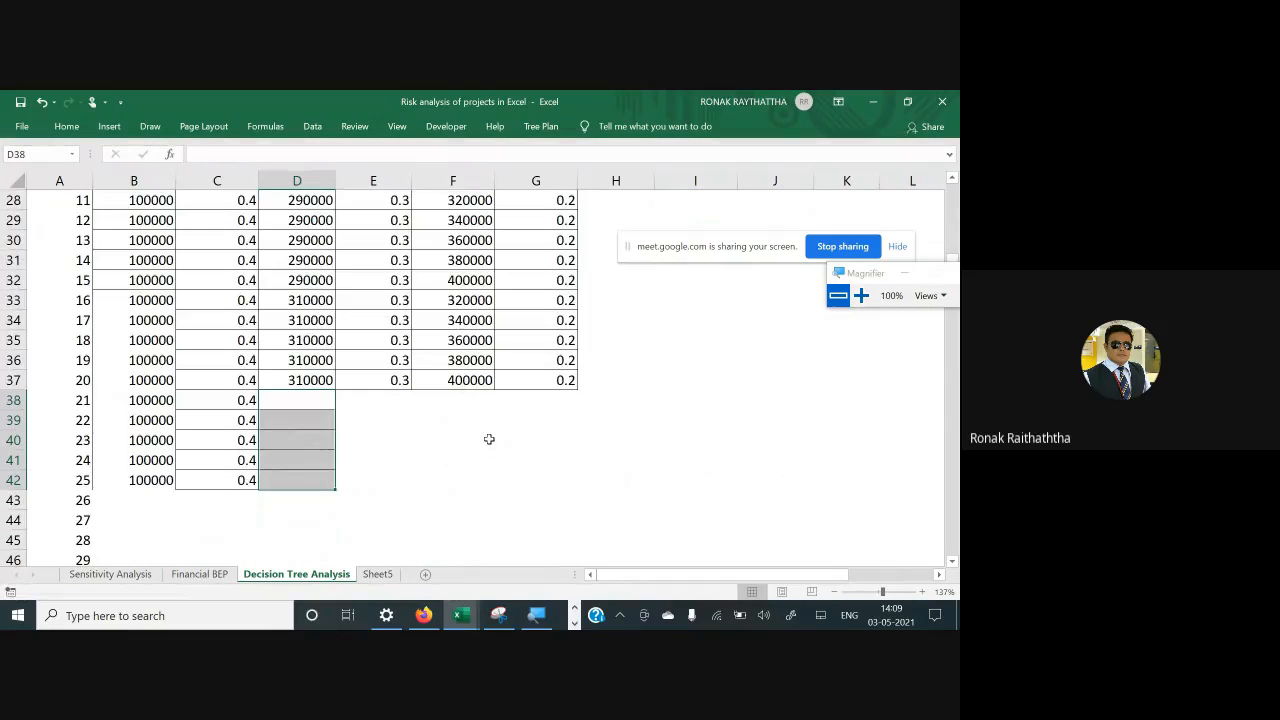
key("alt+h")
key("b")
key("a")
key("Right")
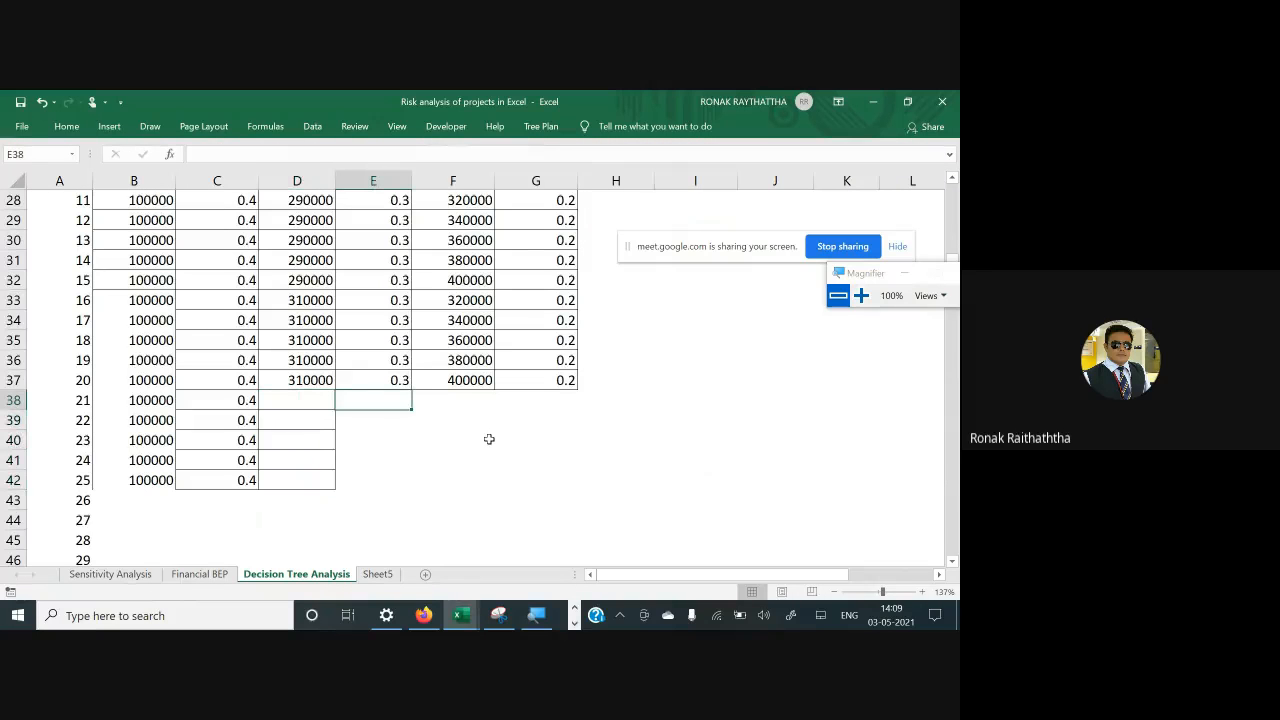
Copy the Year 2 cash inflow 330000 from F12 and paste it as values into D38:D42 for combinations 21 to 25
scroll(489, 439, "up", 8)
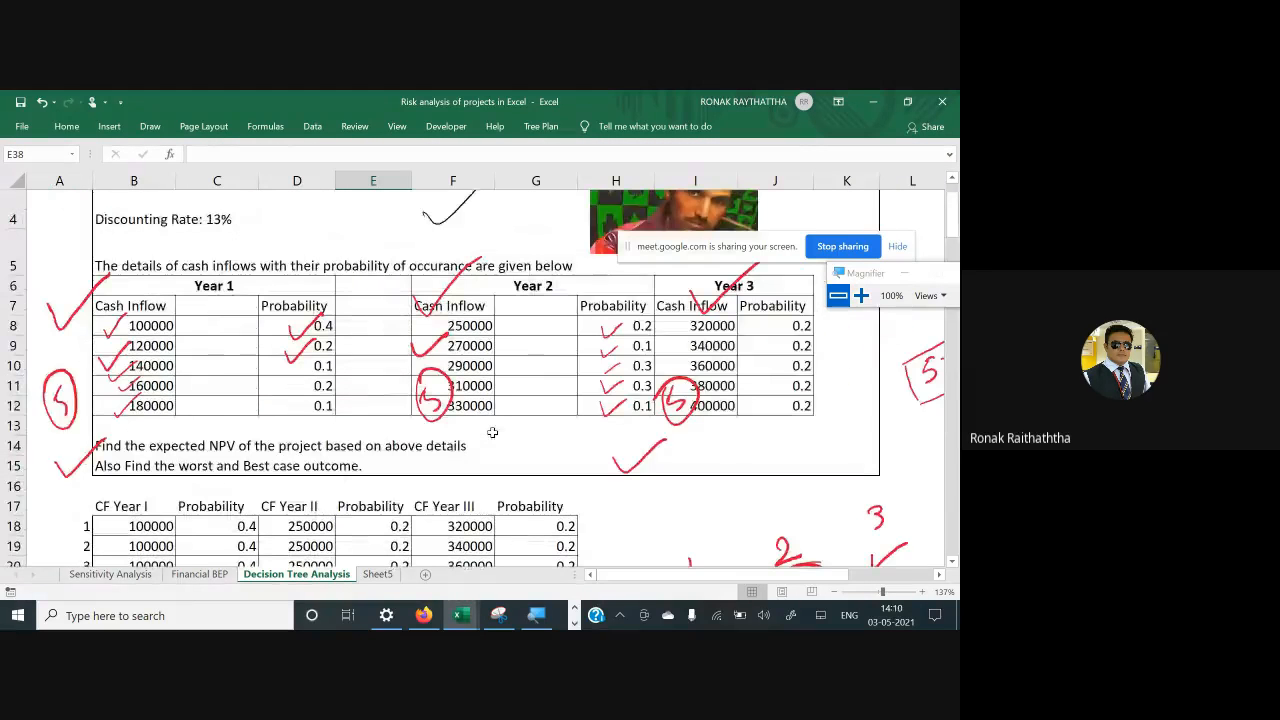
left_click(476, 402)
key("ctrl+c")
scroll(334, 410, "down", 8)
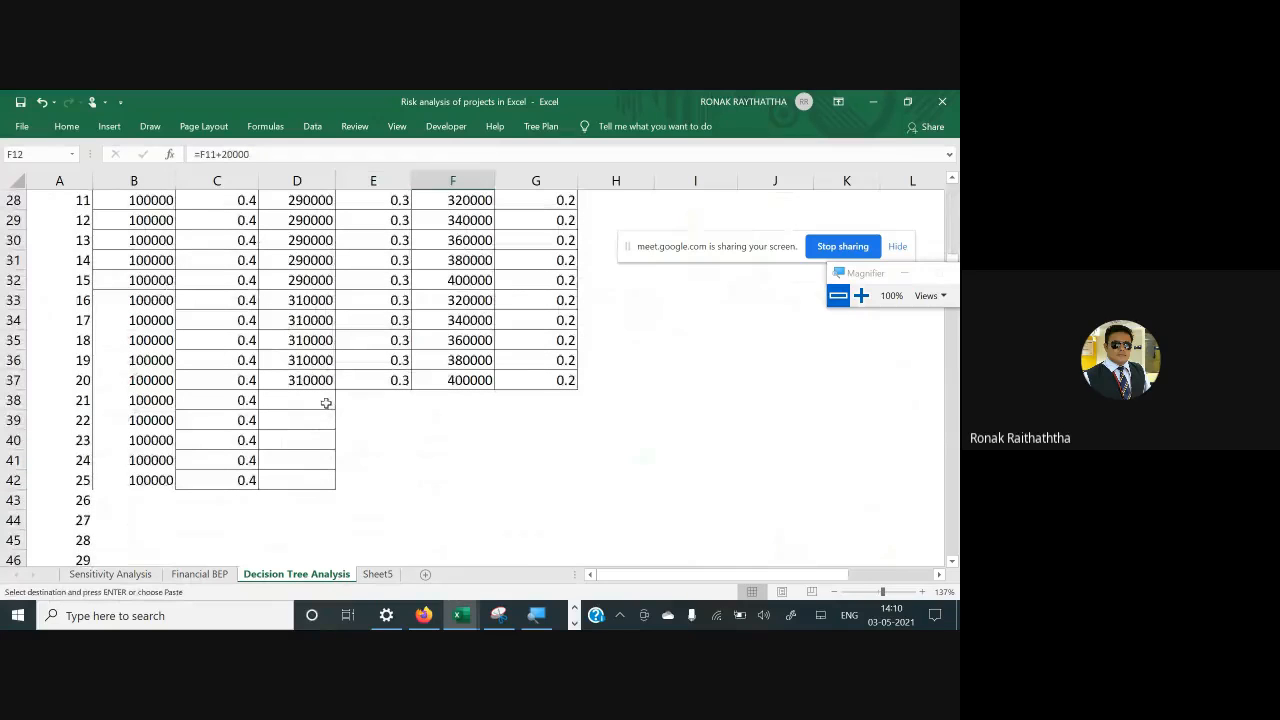
left_click_drag(286, 402, 309, 479)
key("ctrl+alt+v")
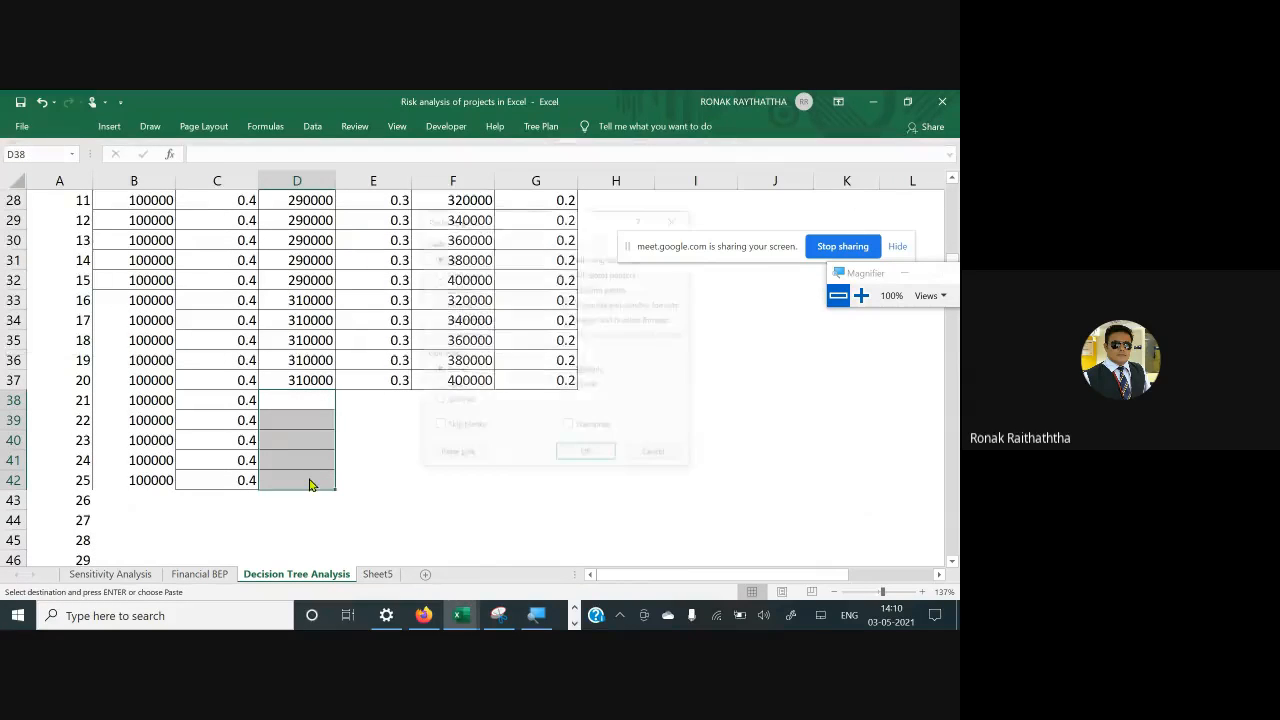
key("Down")
key("Down")
key("Down")
key("Up")
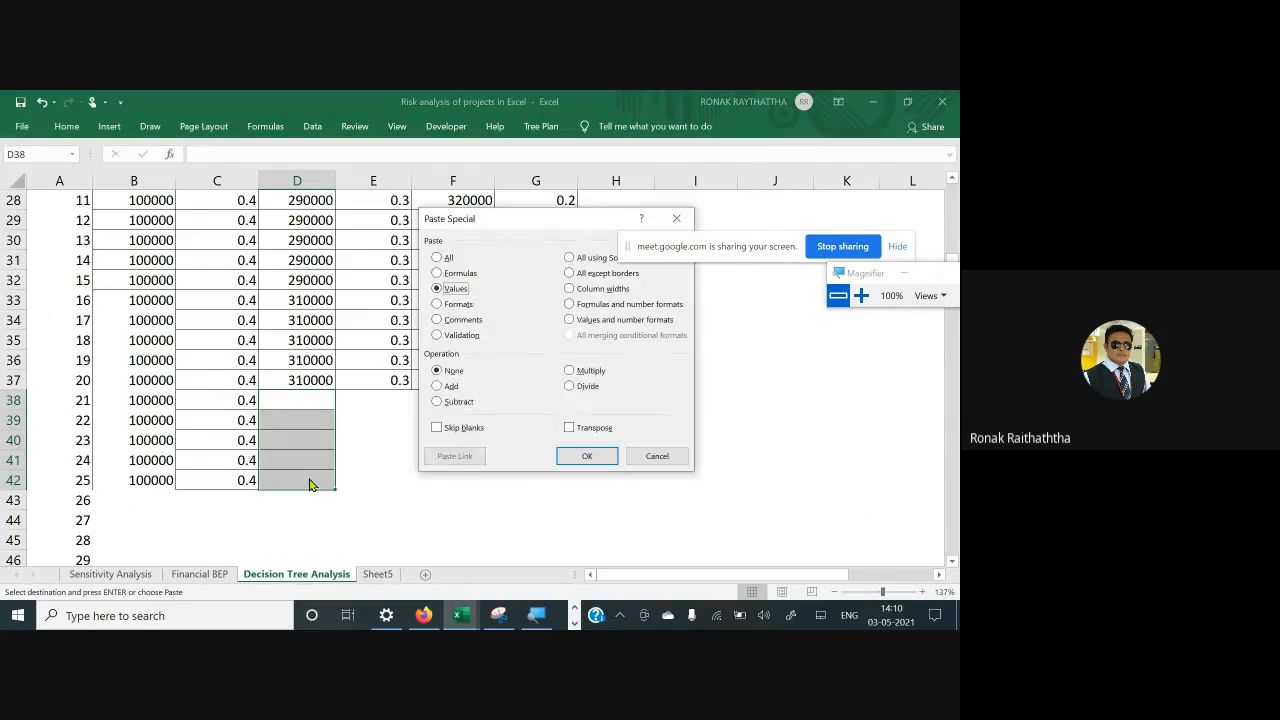
key("Return")
Enter the Year II probability 0.1 in E38 and fill it down to E42 for combinations 21 to 25
key("Right")
key("Up")
key("Down")
type("0")
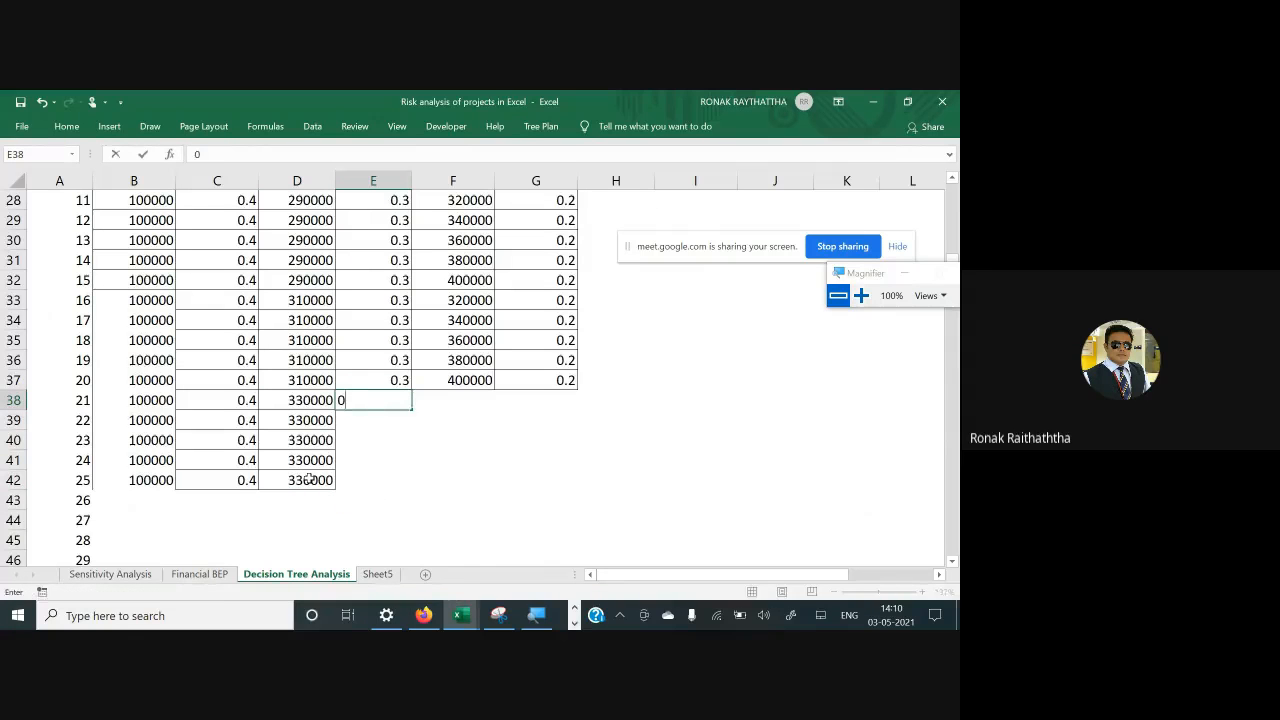
key("ctrl+Return")
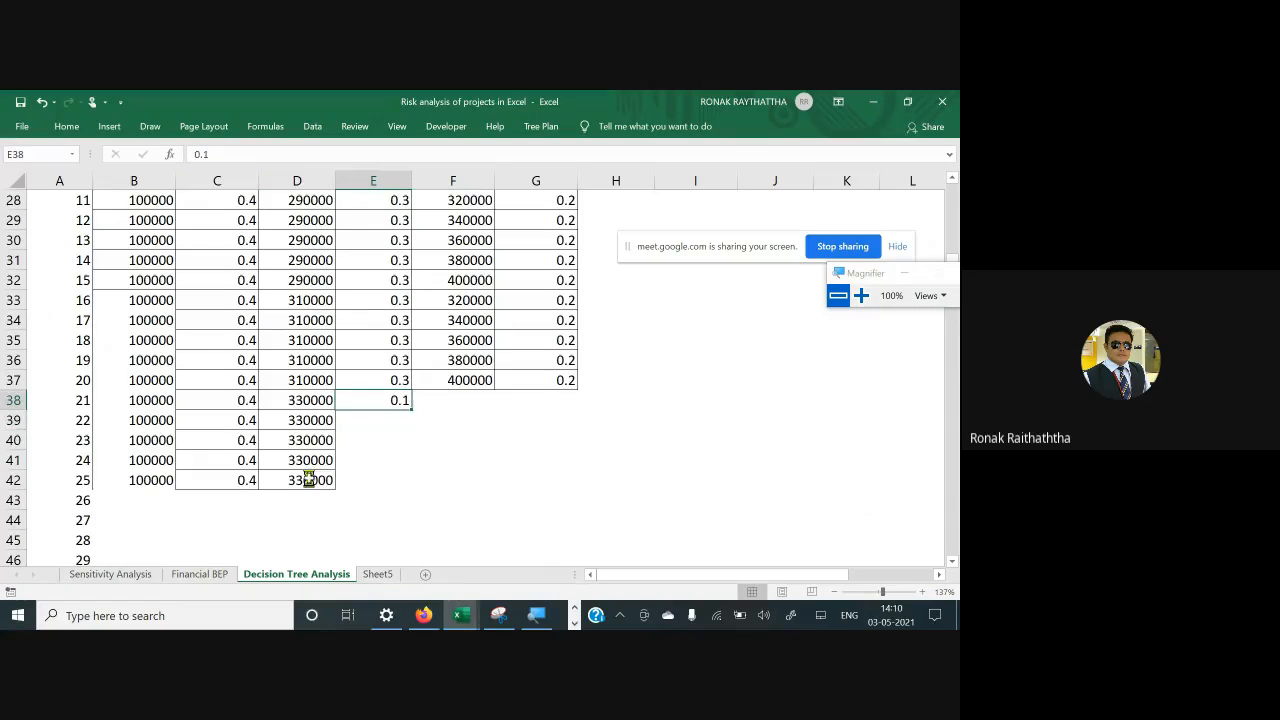
key("shift+Down")
key("shift+Down")
key("shift+Down")
key("shift+Down")
key("ctrl+d")
key("shift+Up")
key("shift+Up")
key("shift+Up")
key("shift+Up")
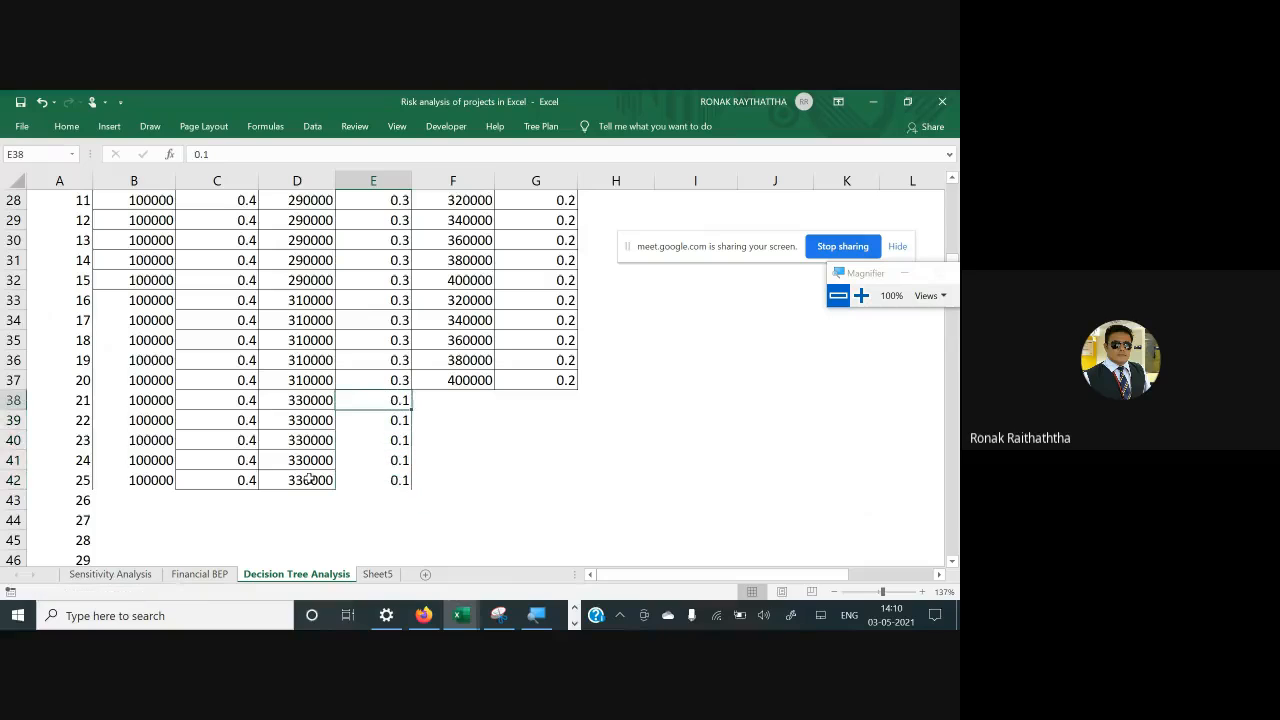
Copy the Year III cash flows and probabilities from F33:G37 into F38:G42 for combinations 21 to 25
key("Right")
key("Up")
key("Up")
key("Up")
key("Up")
key("Up")
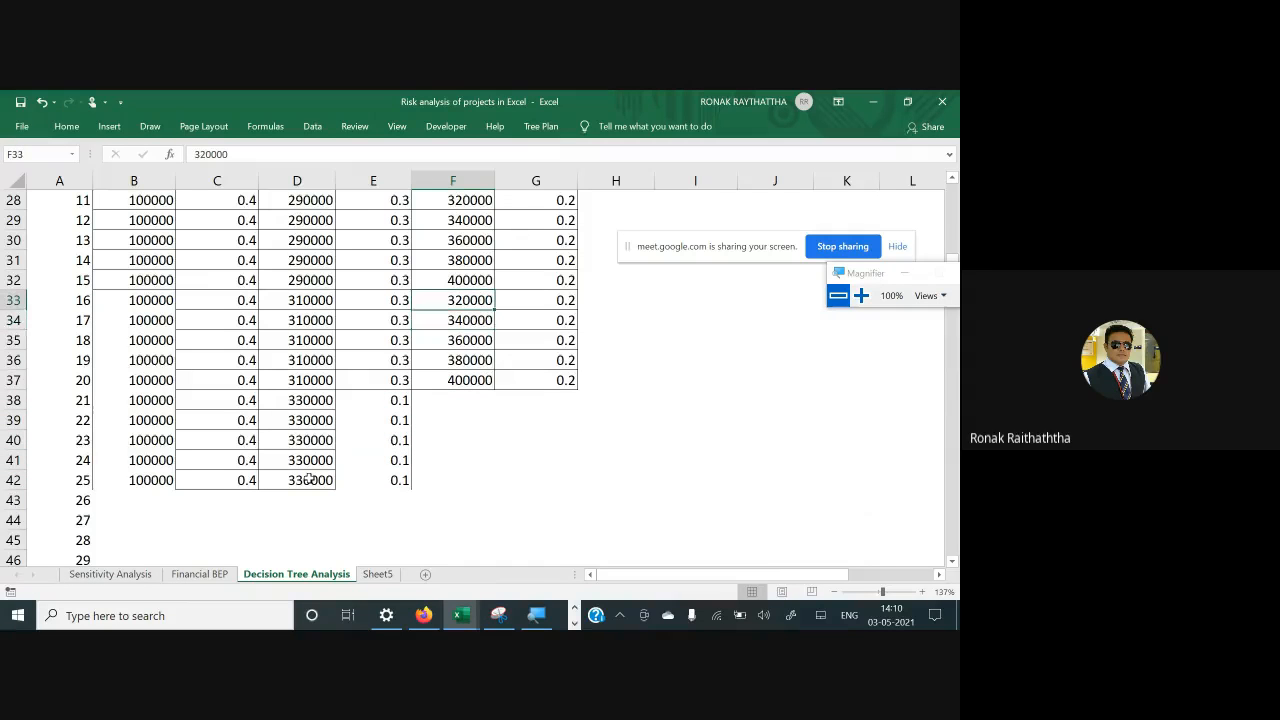
key("shift+Right")
key("shift+Down")
key("shift+Down")
key("shift+Down")
key("shift+Down")
key("ctrl+c")
key("Down")
key("Down")
key("Down")
key("Down")
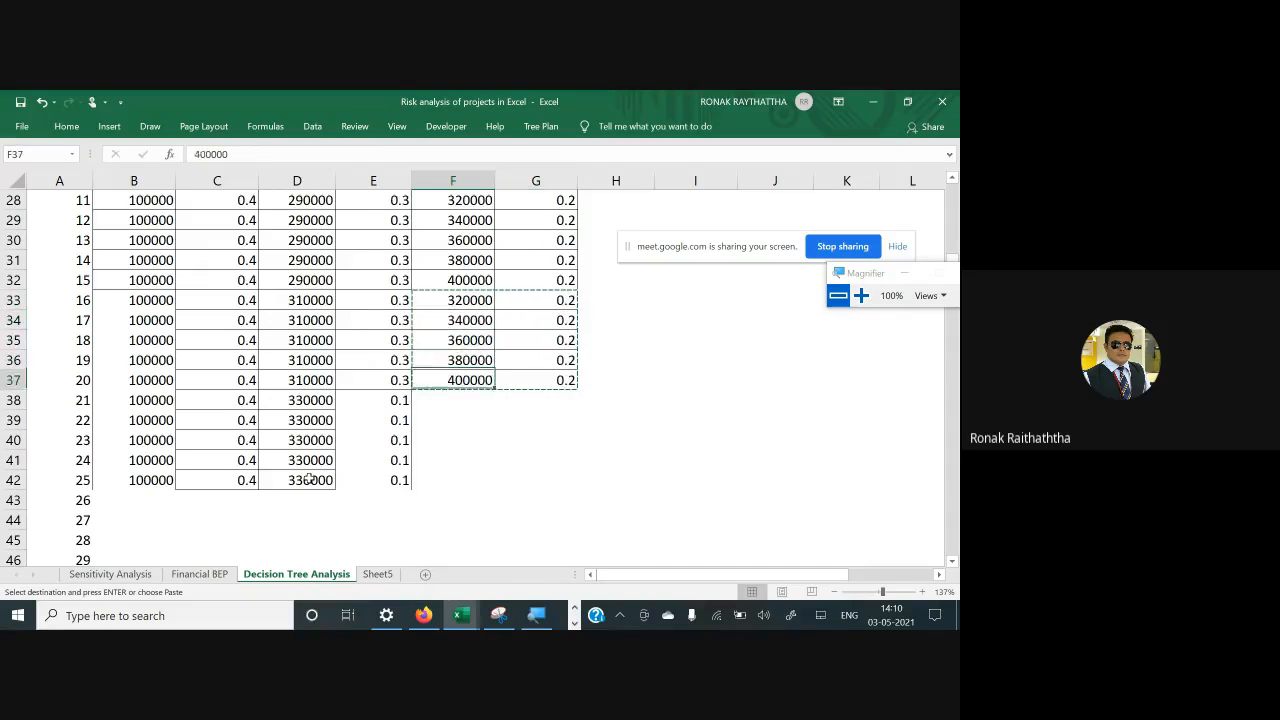
key("Down")
key("ctrl+v")
key("Escape")
Apply all borders to B33:G42, covering combinations 16 to 25
key("Left")
key("Left")
key("Left")
key("Left")
key("Left")
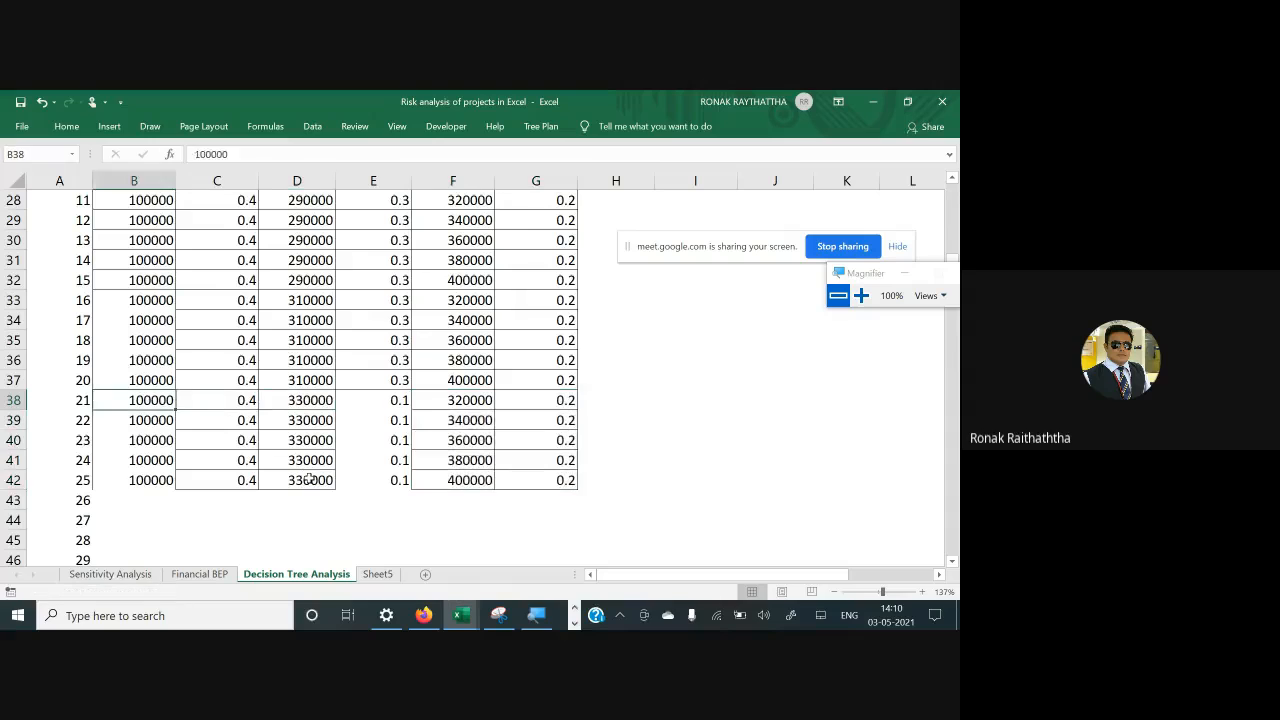
key("Up")
key("Up")
key("Up")
key("Up")
key("Up")
key("Right")
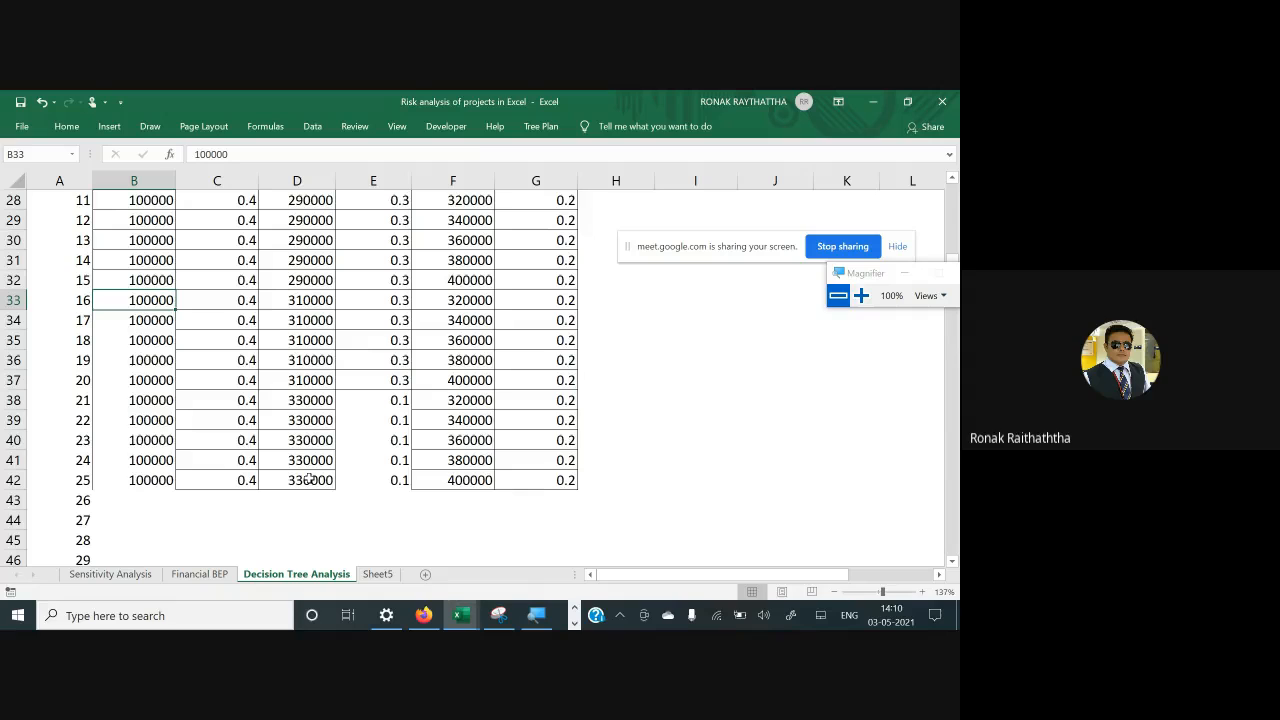
key("Left")
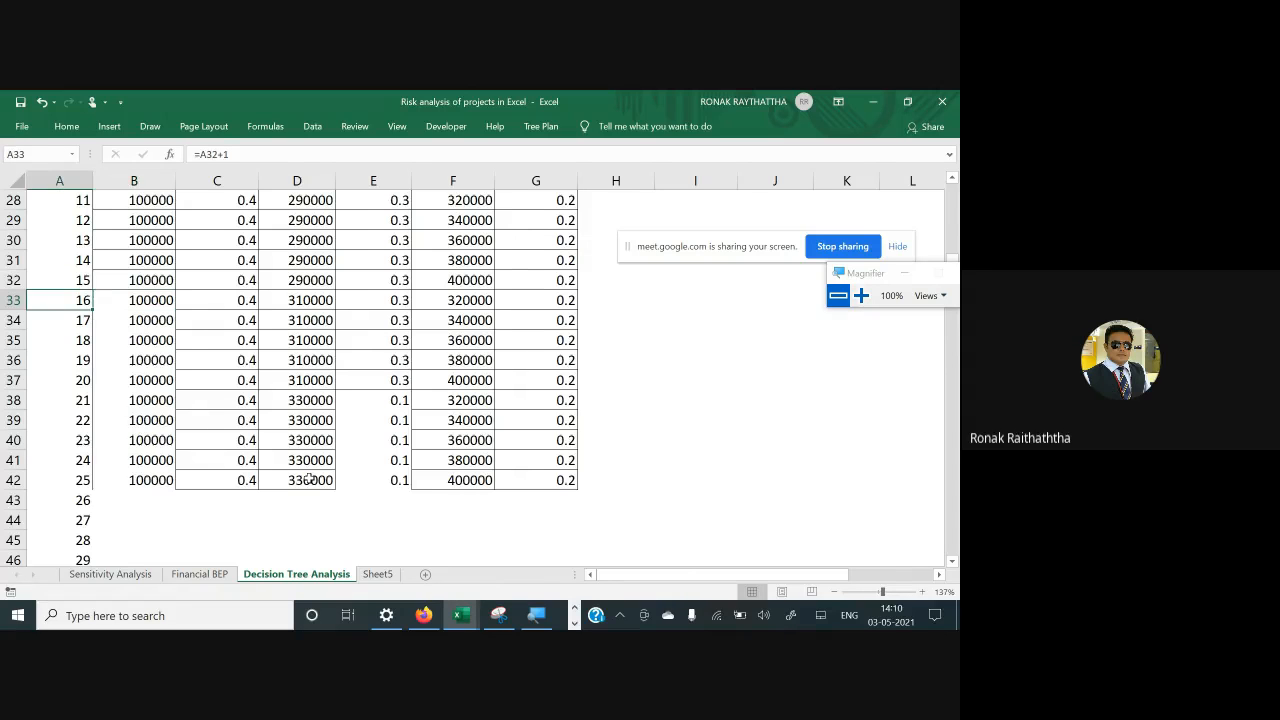
key("Right")
key("ctrl+shift+Right")
key("ctrl+shift+Down")
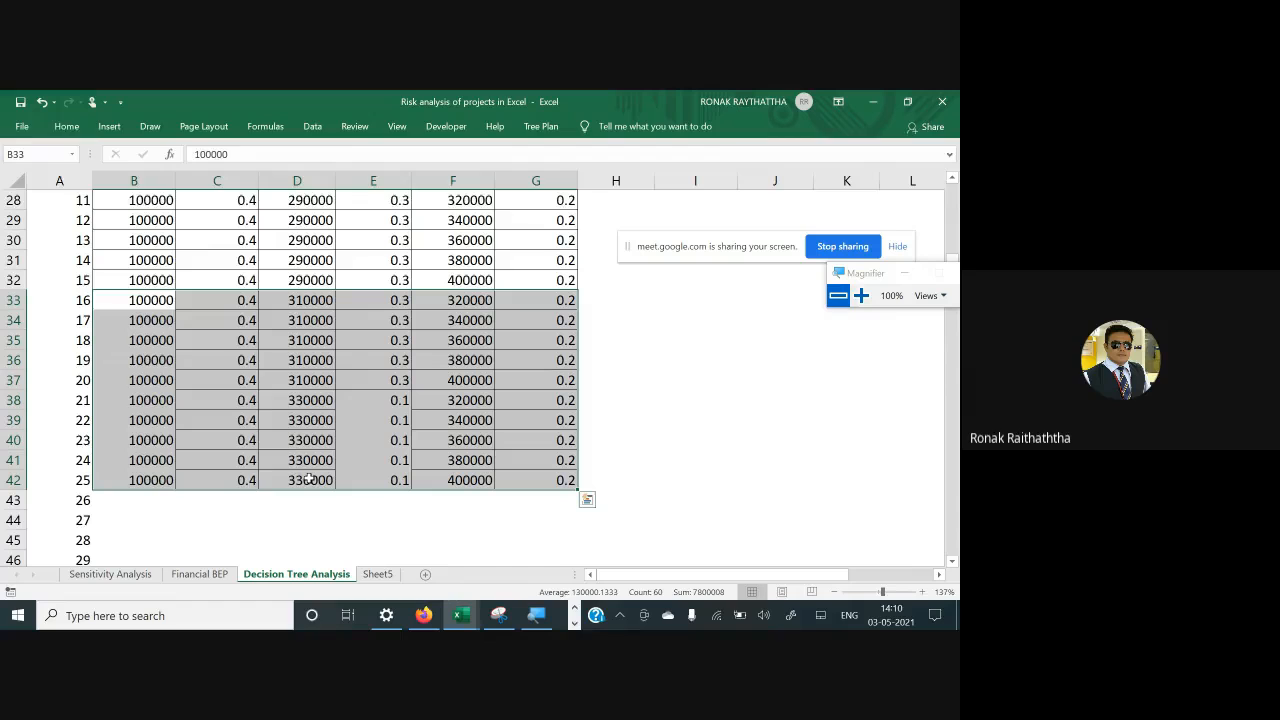
key("alt+h")
key("b")
key("a")
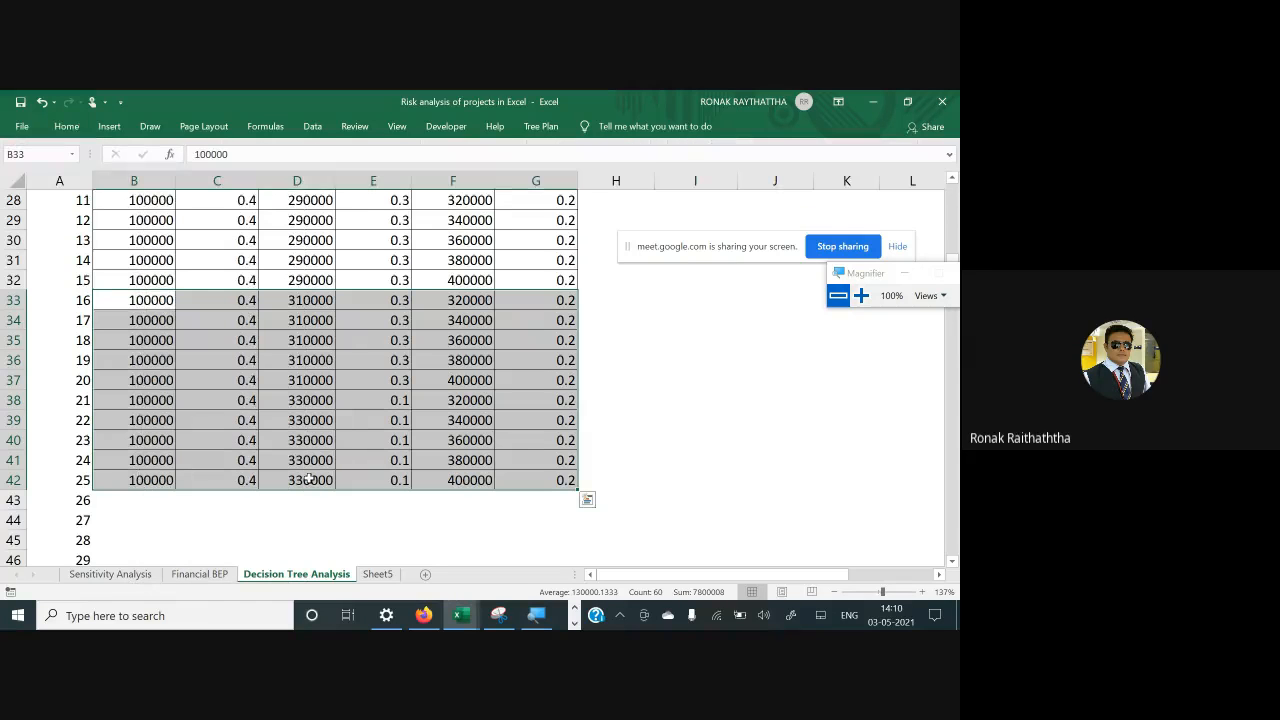
Review the rows for combinations 1 to 25 that use the Year I cash flow of 100000
key("Down")
key("Down")
key("Down")
key("Down")
key("Down")
key("Down")
key("Down")
key("Down")
key("Down")
key("Down")
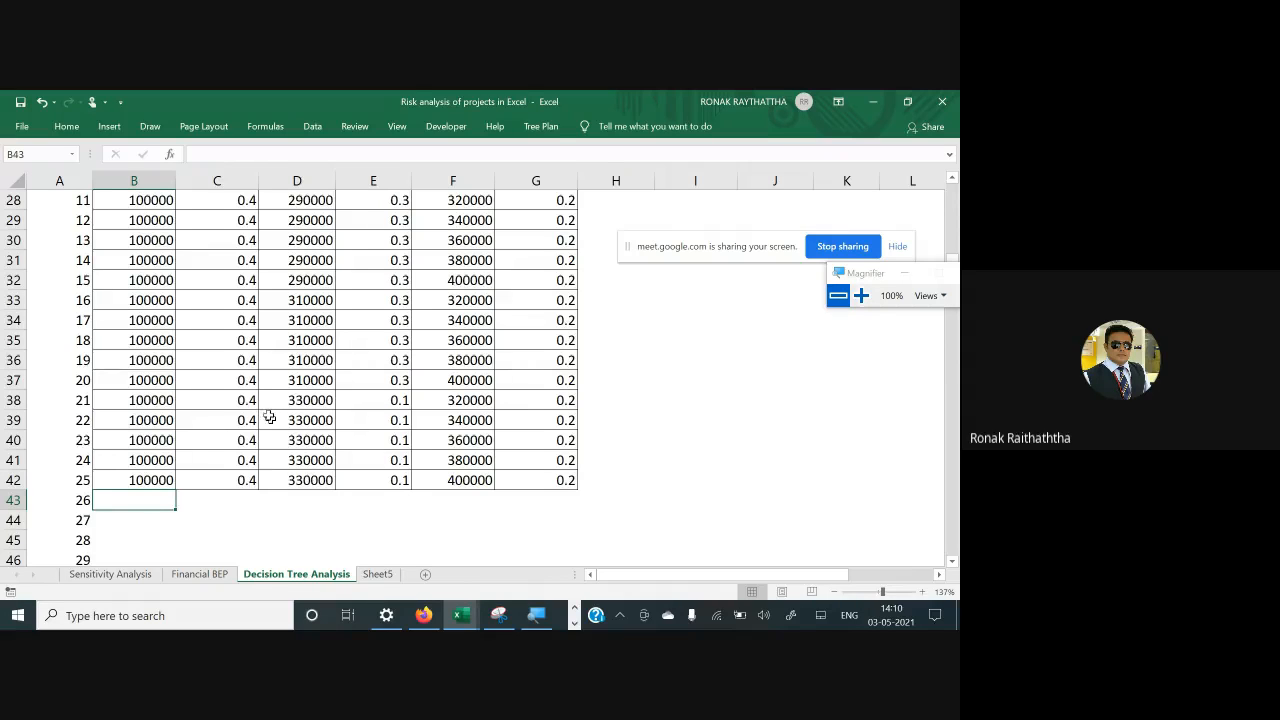
scroll(252, 401, "up", 1)
scroll(252, 401, "up", 2)
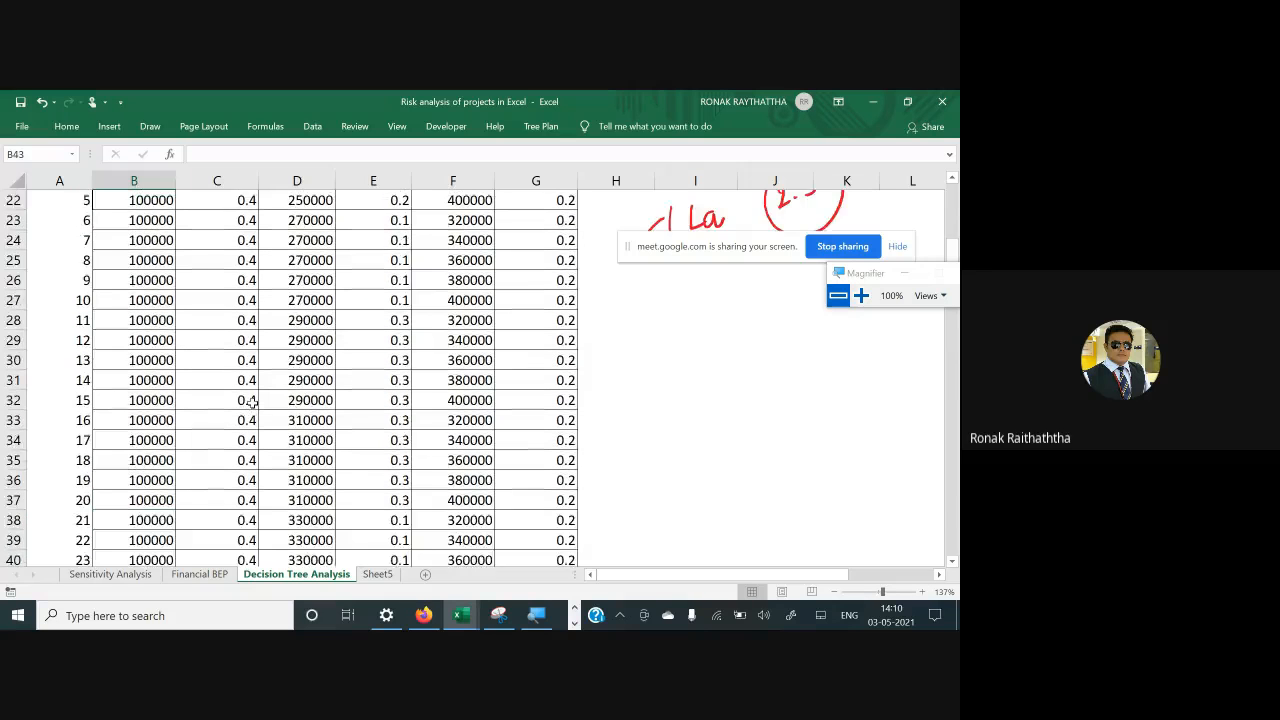
scroll(252, 401, "down", 1)
scroll(252, 401, "up", 1)
scroll(252, 401, "up", 2)
scroll(252, 401, "up", 1)
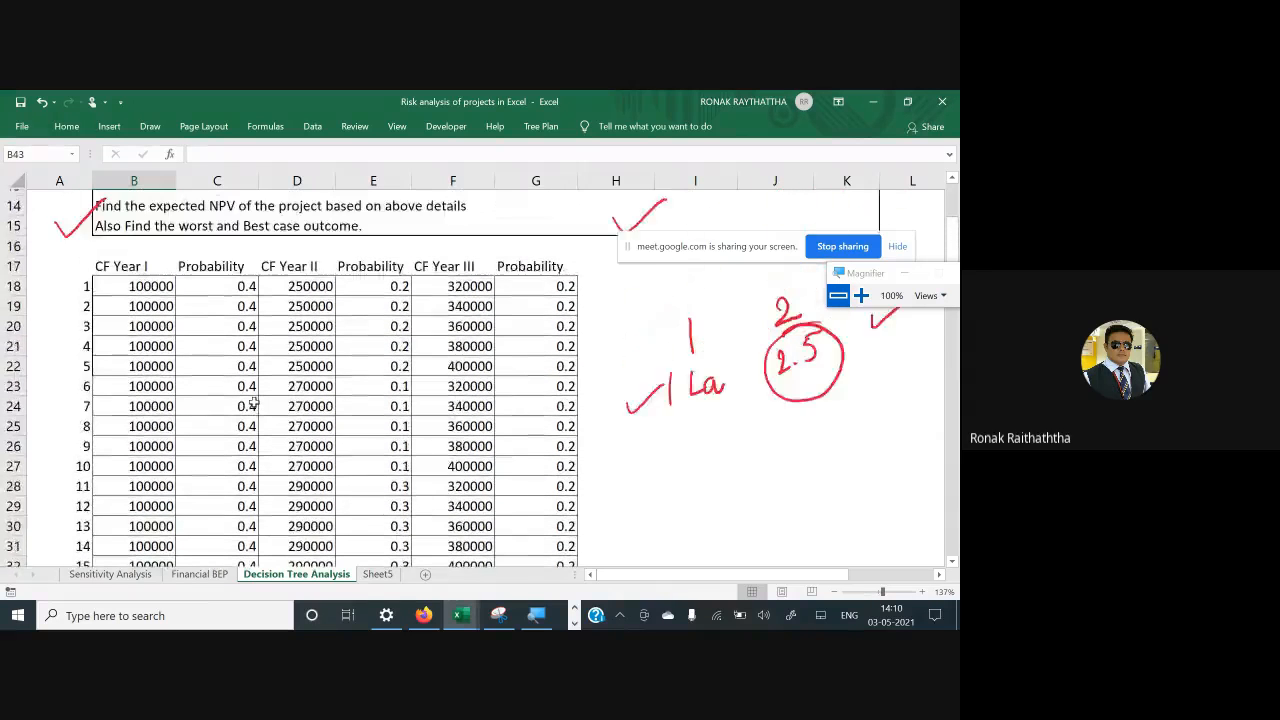
scroll(252, 401, "down", 3)
scroll(252, 401, "down", 2)
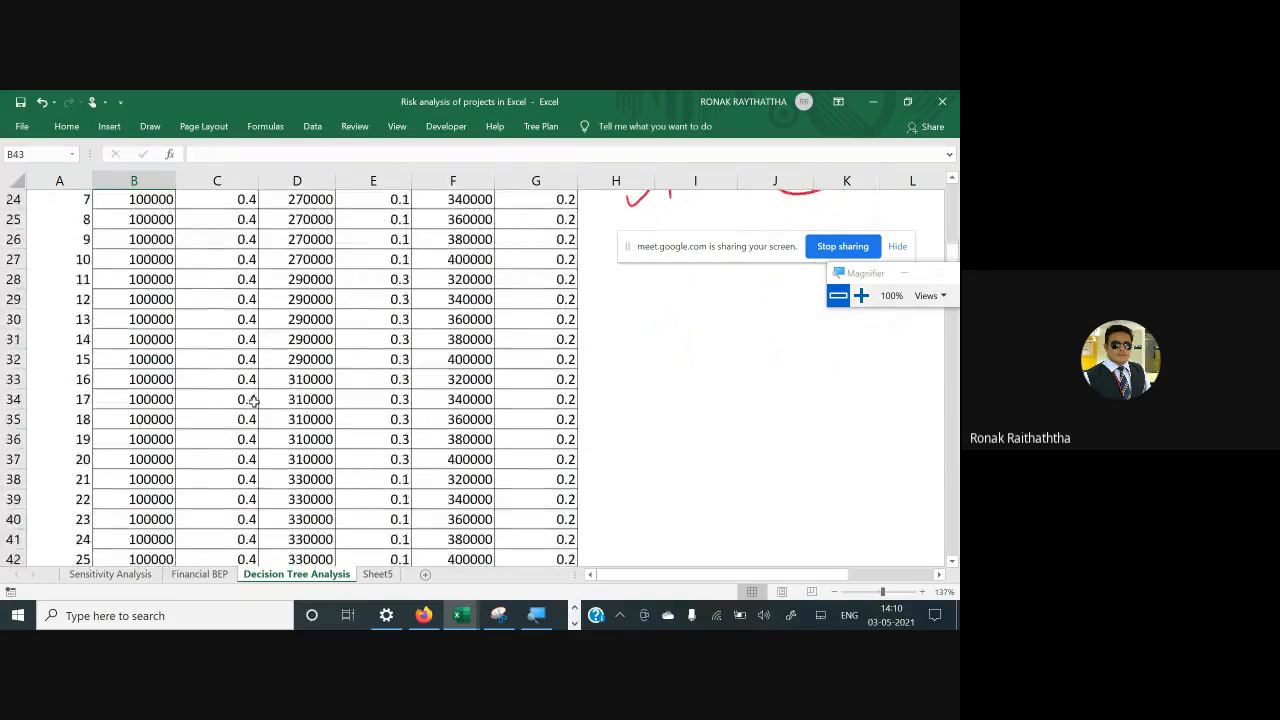
scroll(252, 401, "up", 5)
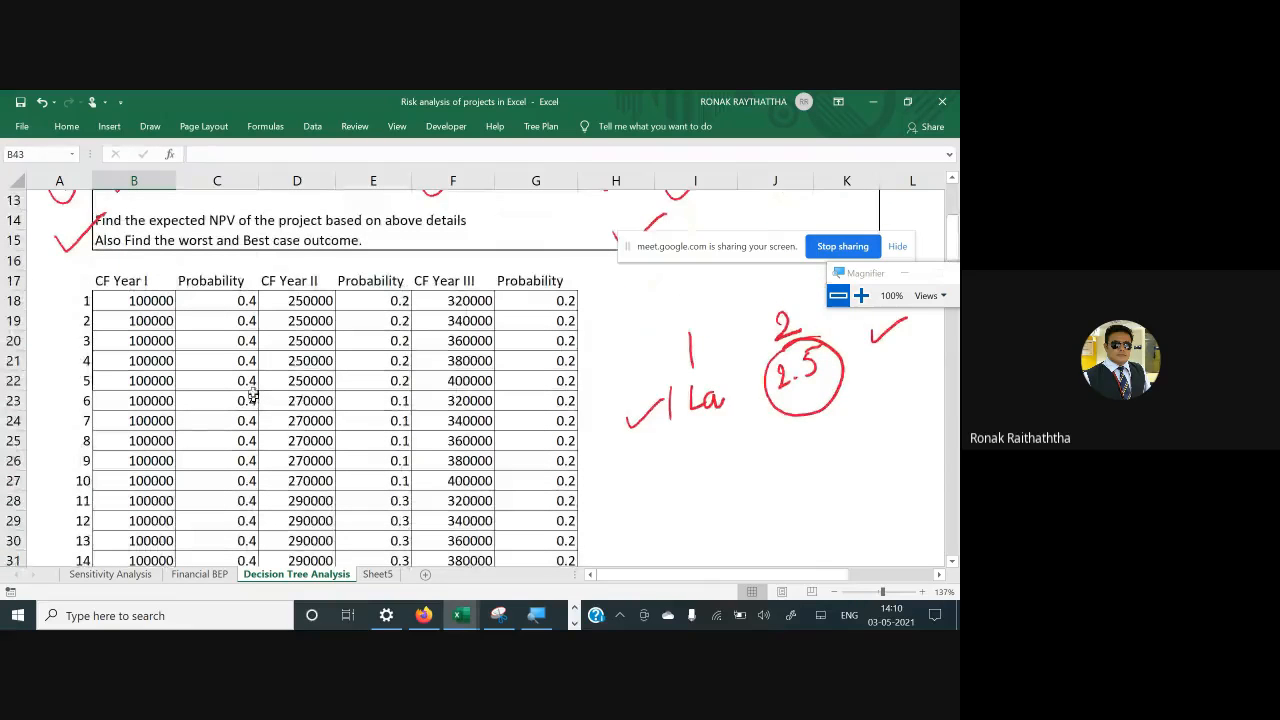
Copy the Year II and Year III cash flows and probabilities from D18:G42 into D43:G67 for combinations 26 to 50
left_click_drag(212, 303, 305, 362)
left_click(297, 301)
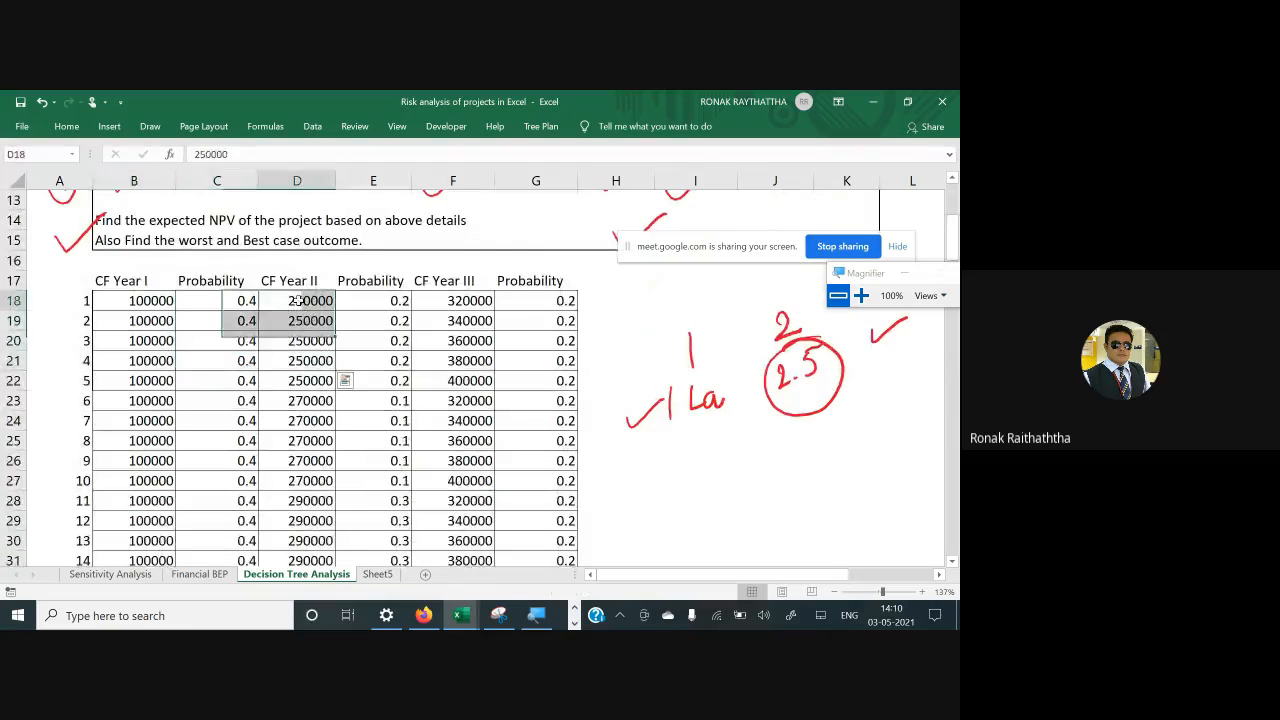
left_click_drag(297, 301, 580, 362)
key("ctrl+c")
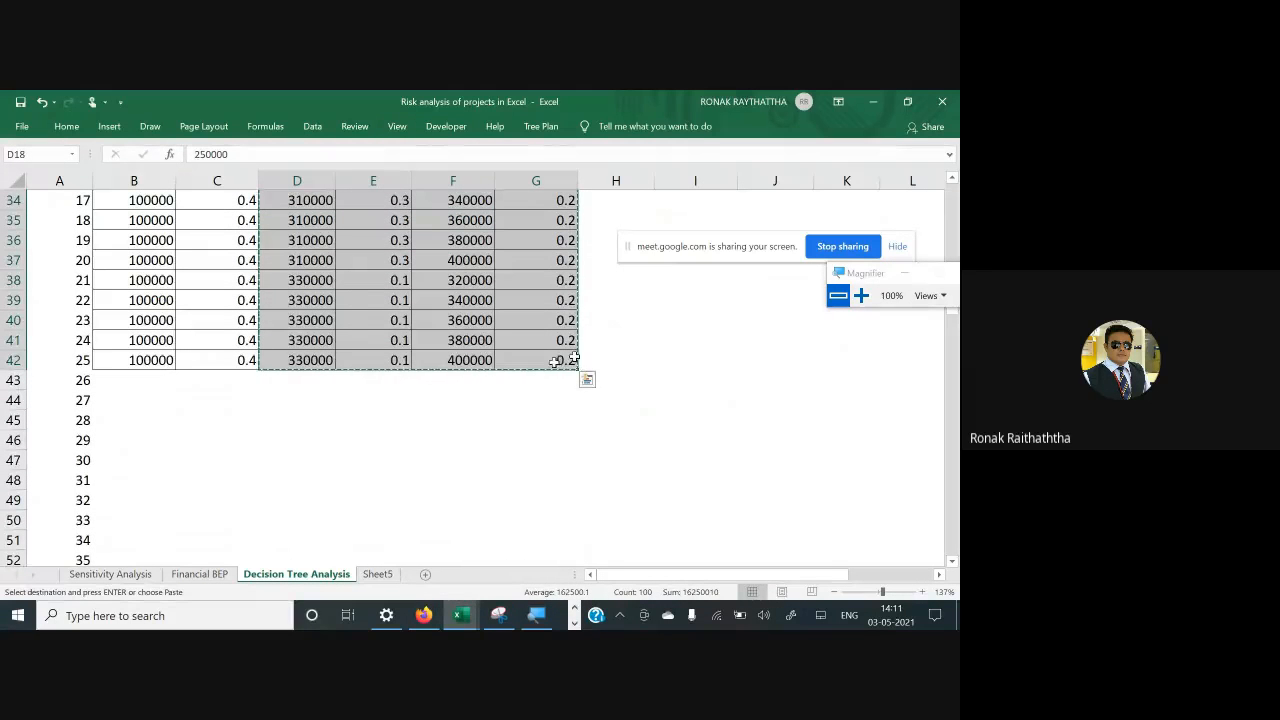
left_click(298, 386)
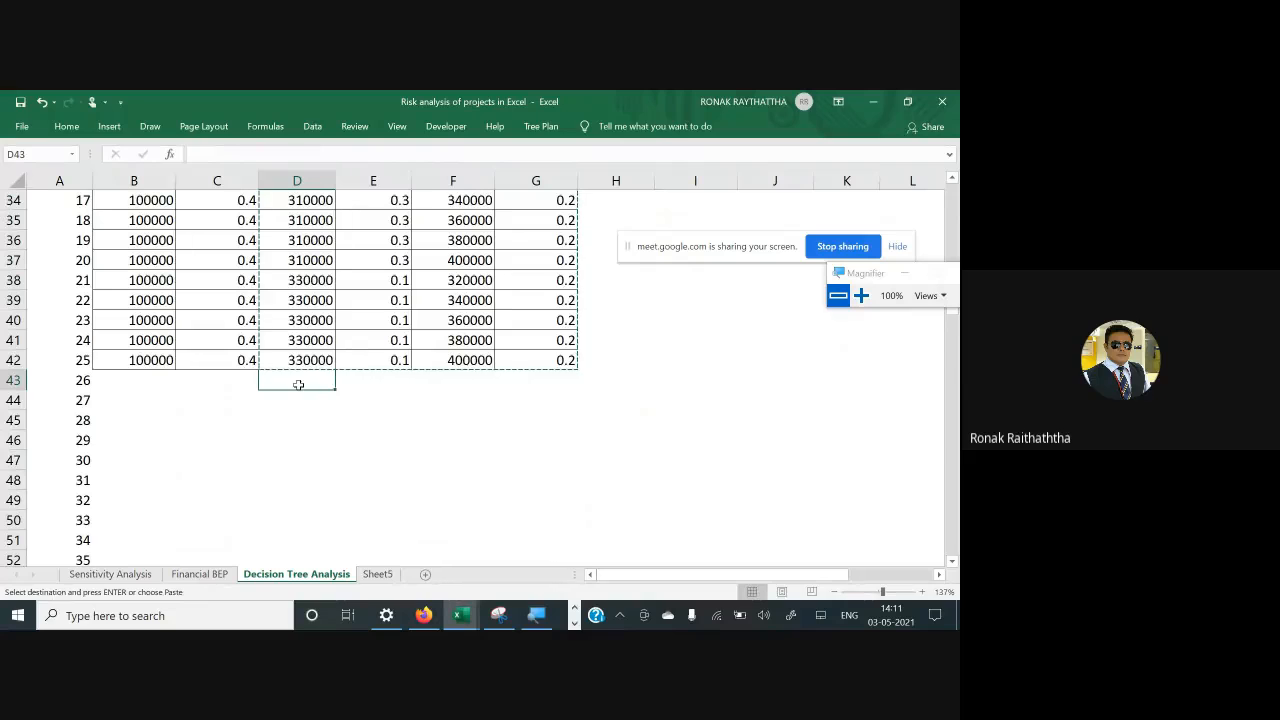
key("ctrl+v")
Compare the given Year 1 cash inflows with the Year I values used so far in the combinations table
left_click(126, 380)
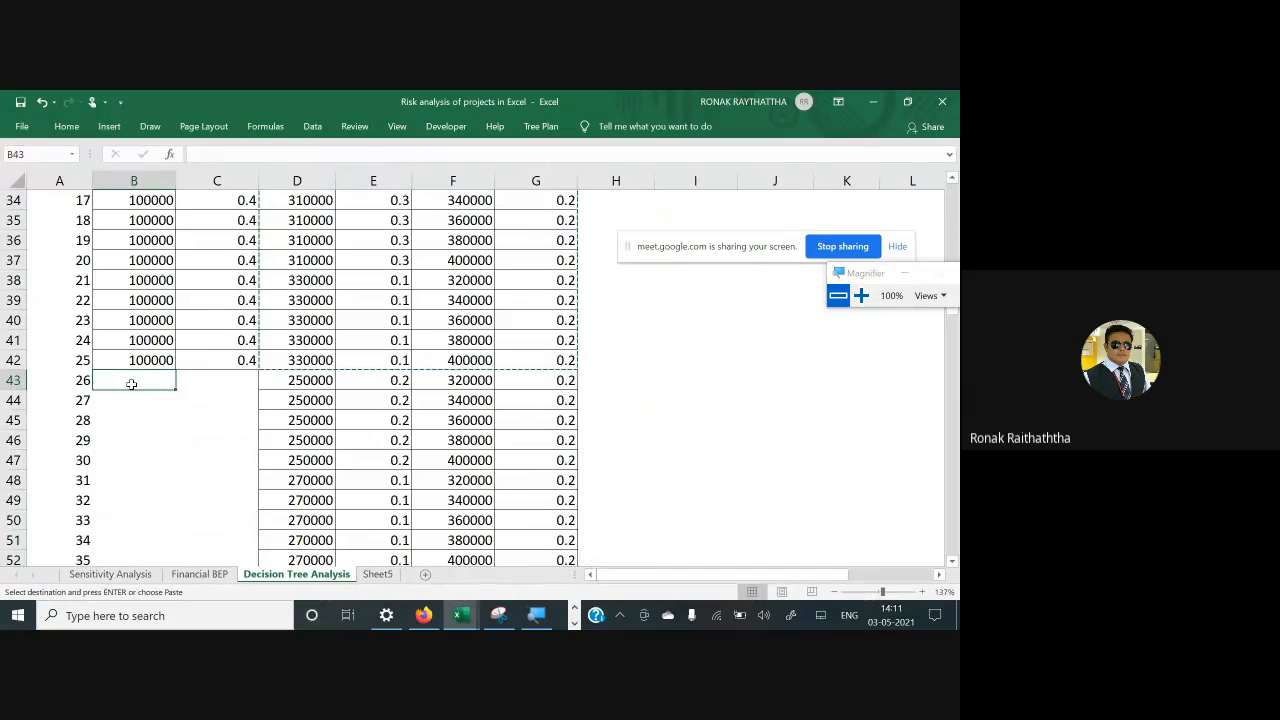
scroll(127, 384, "up", 11)
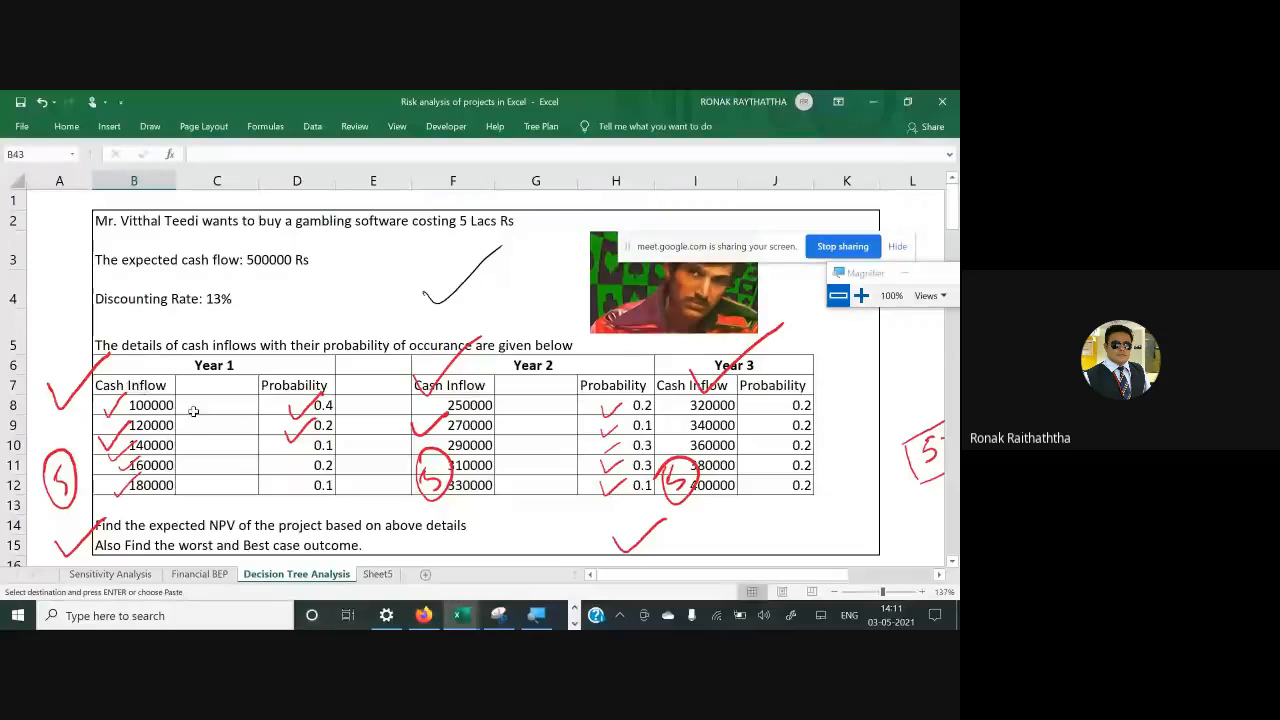
left_click(160, 425)
scroll(174, 416, "down", 1)
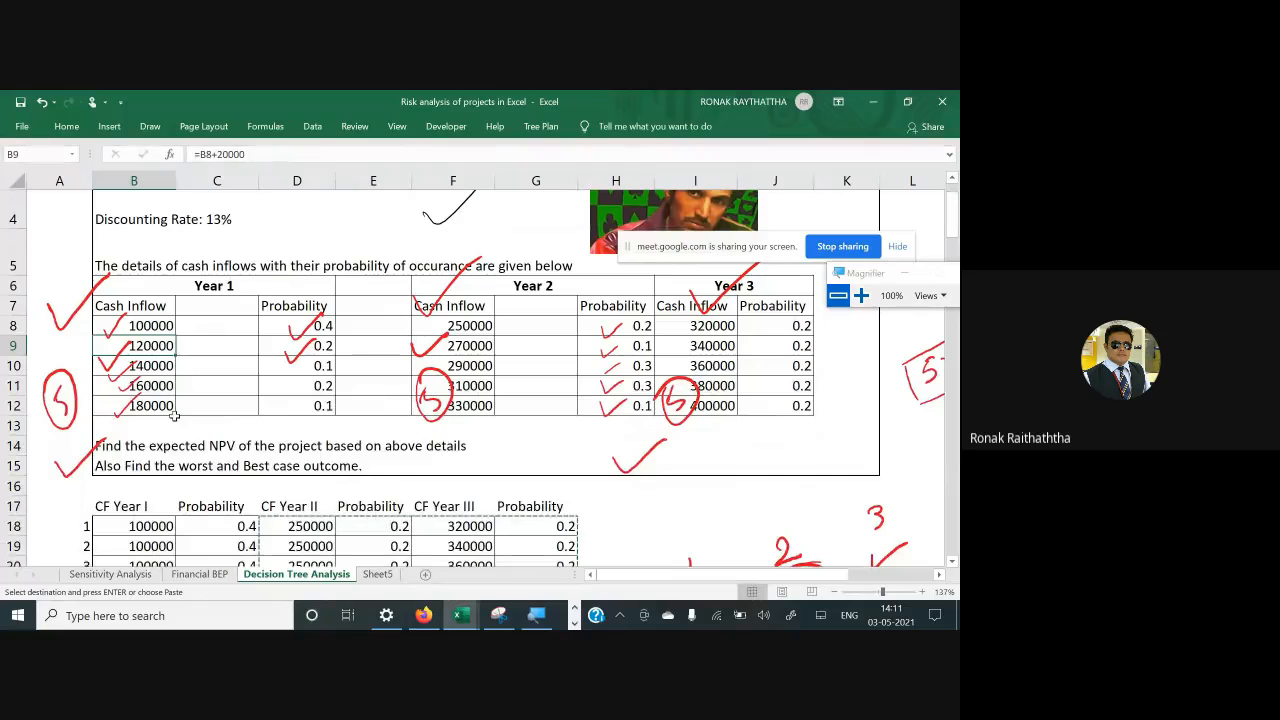
scroll(174, 416, "down", 1)
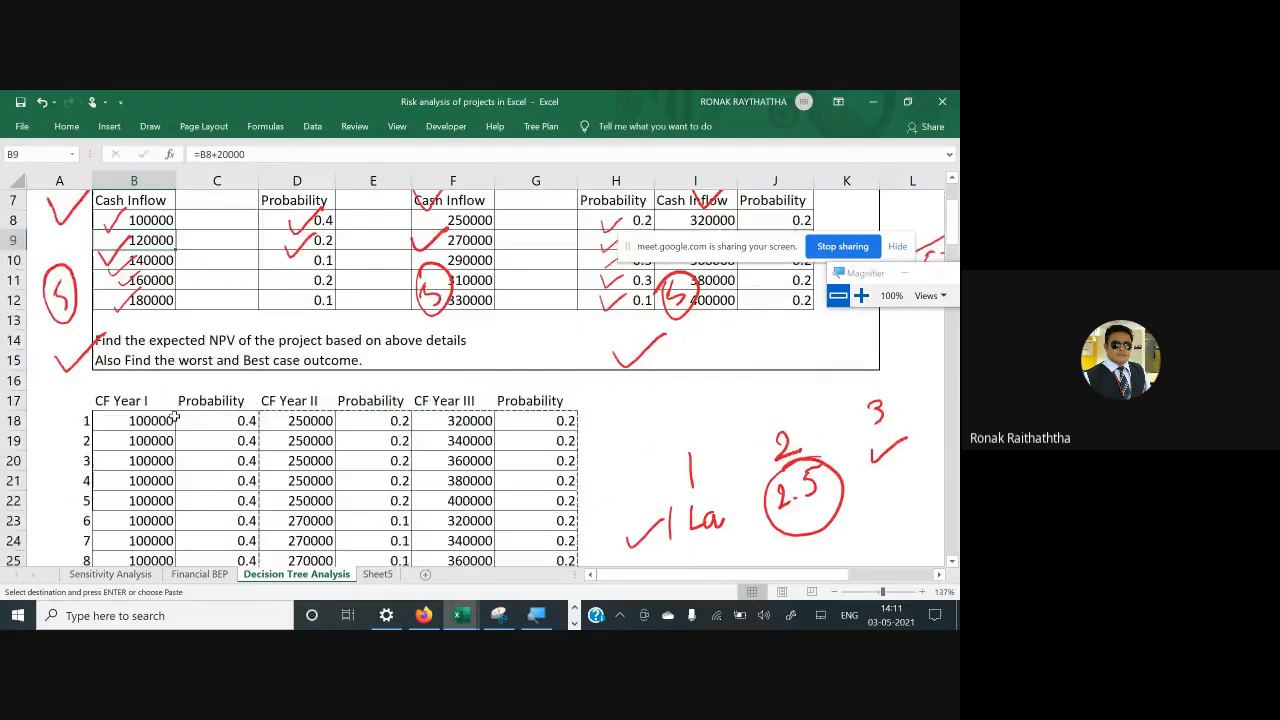
scroll(174, 418, "down", 2)
scroll(174, 418, "down", 2)
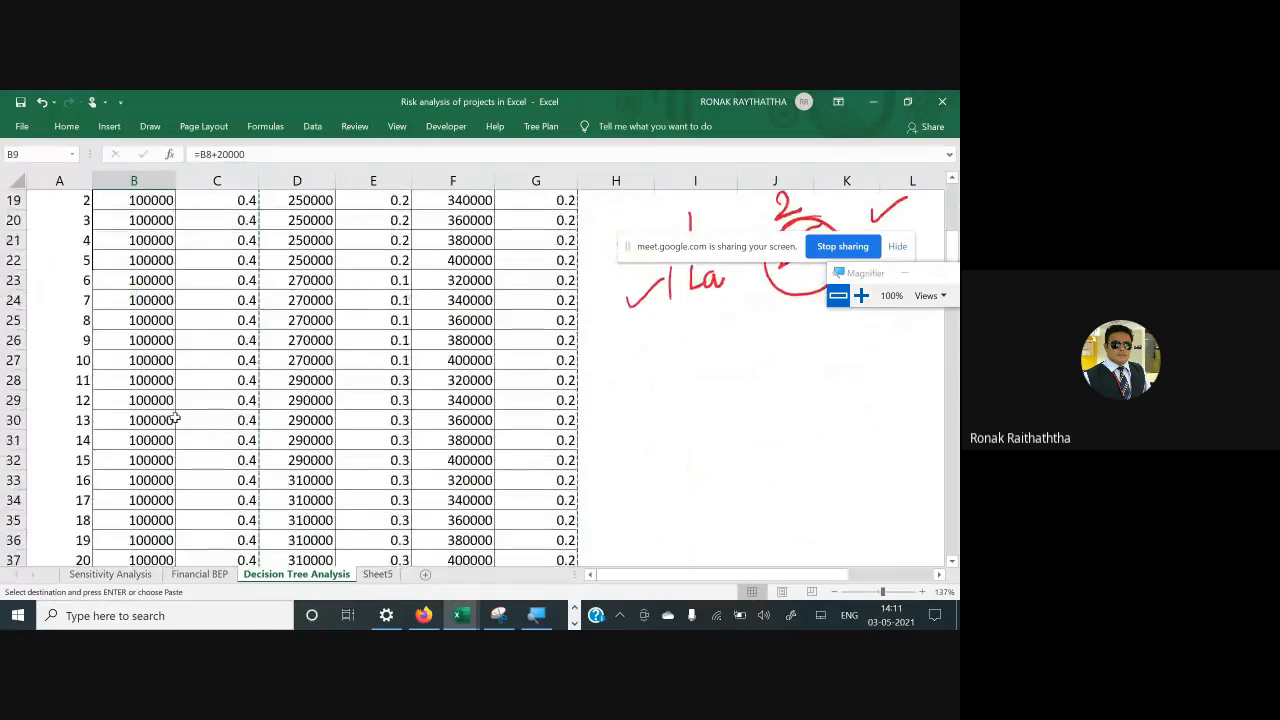
scroll(174, 418, "down", 3)
scroll(174, 418, "down", 1)
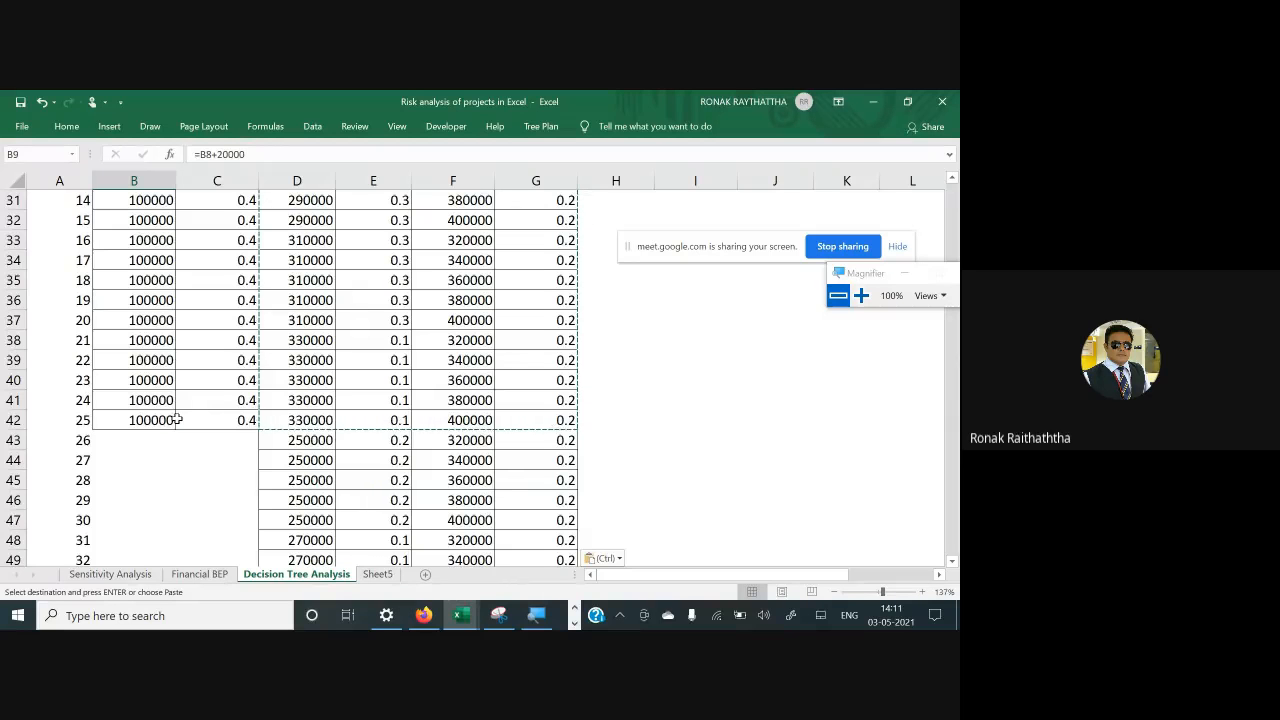
scroll(172, 425, "down", 5)
scroll(171, 428, "up", 4)
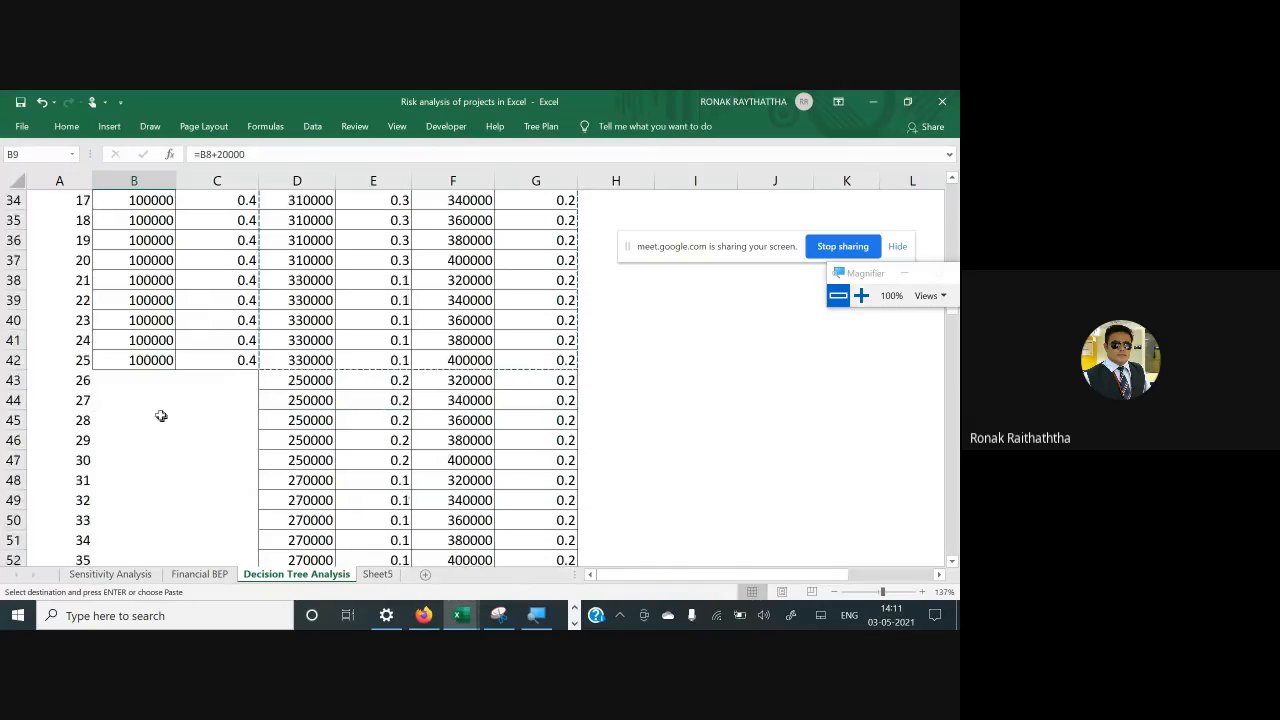
Copy the Year 1 cash inflow 120000 from B9 and paste it as values into B43:B67 for combinations 26 to 50
left_click(135, 381)
scroll(150, 370, "up", 10)
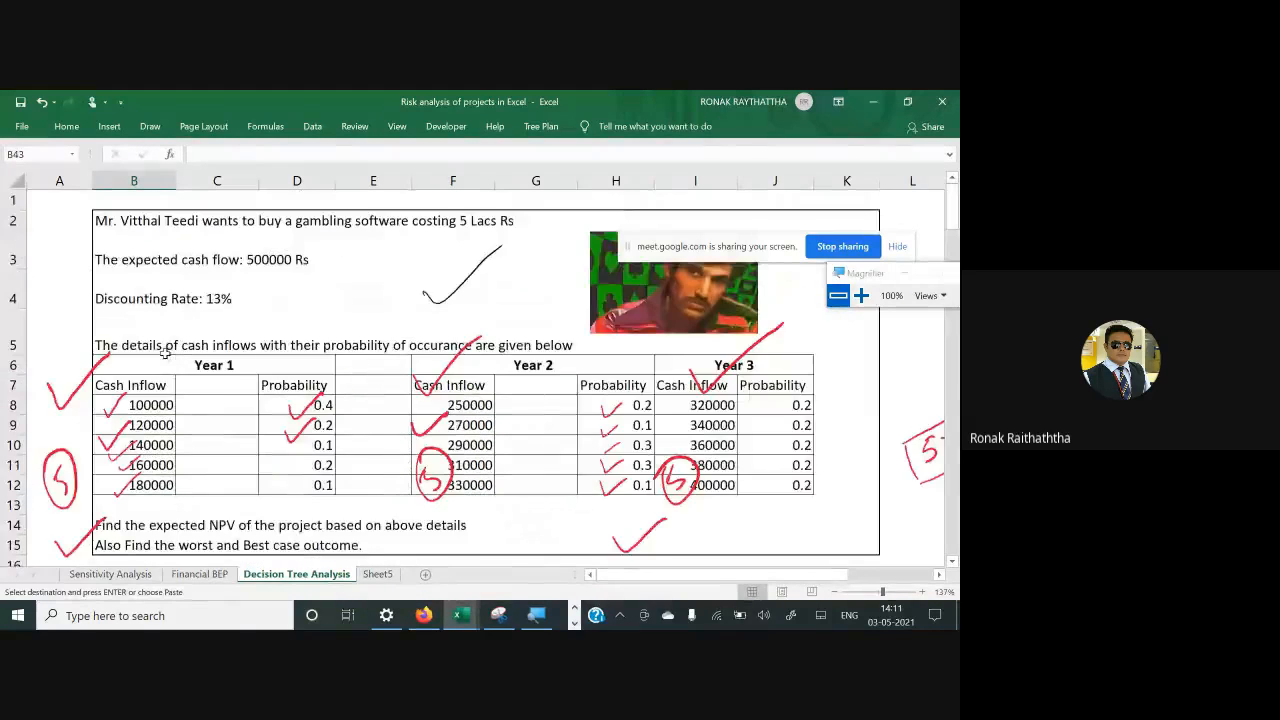
scroll(167, 355, "down", 3)
scroll(167, 355, "up", 2)
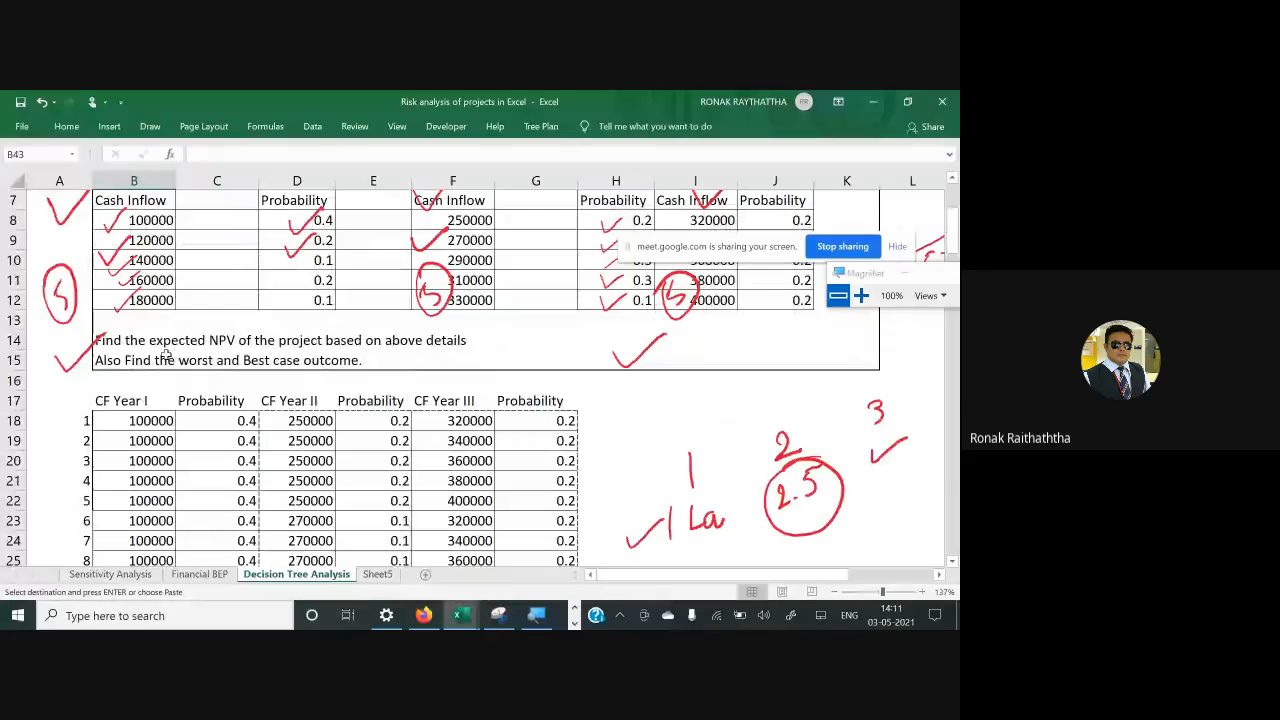
left_click(147, 238)
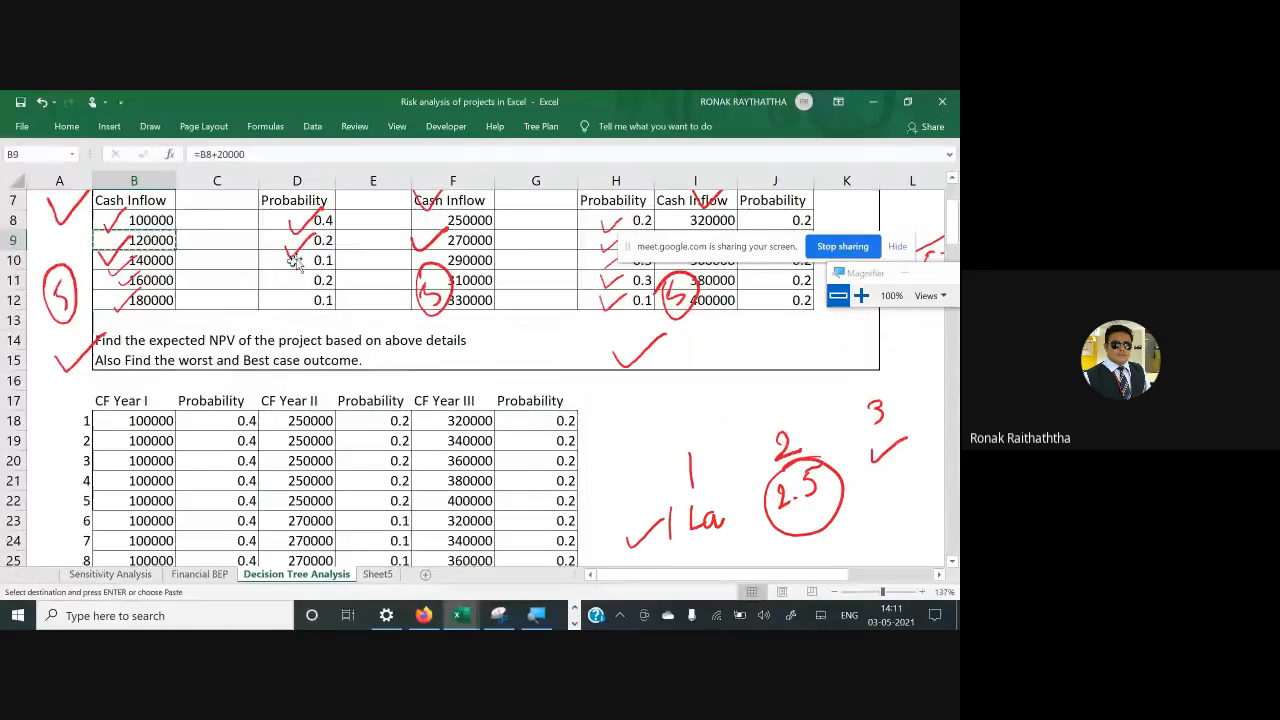
scroll(266, 330, "down", 11)
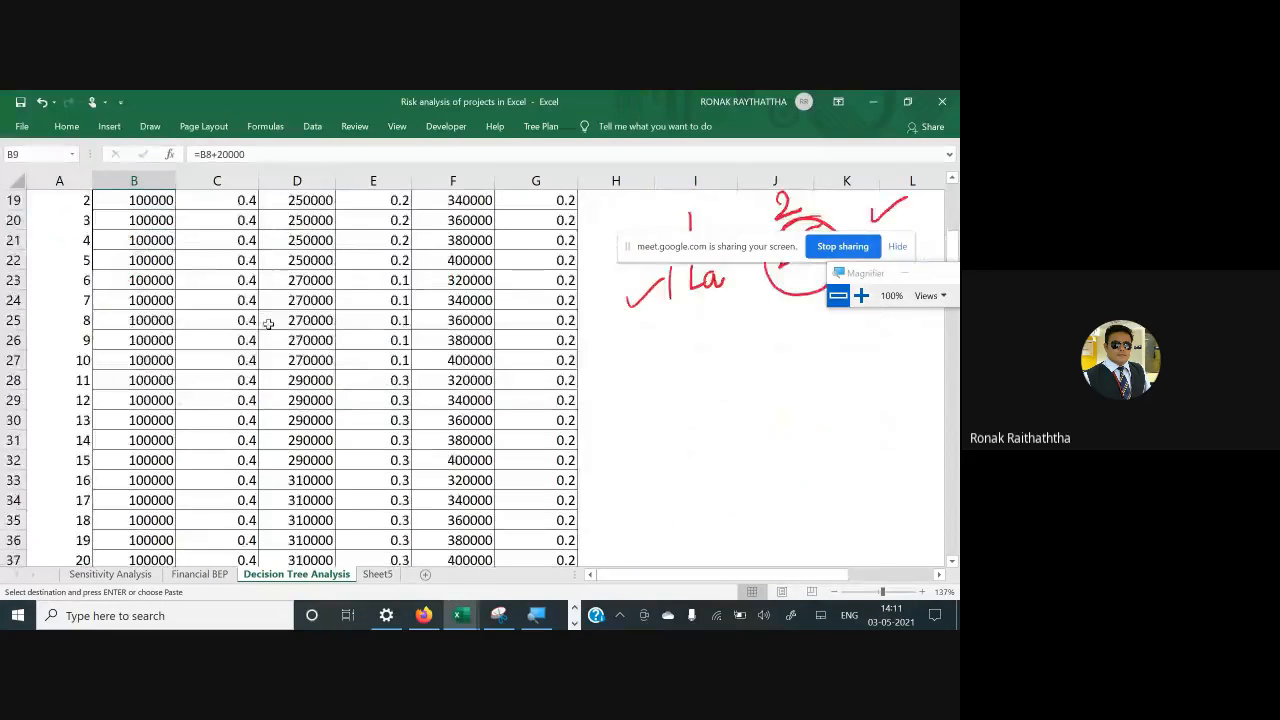
left_click_drag(143, 271, 162, 430)
key("alt+h")
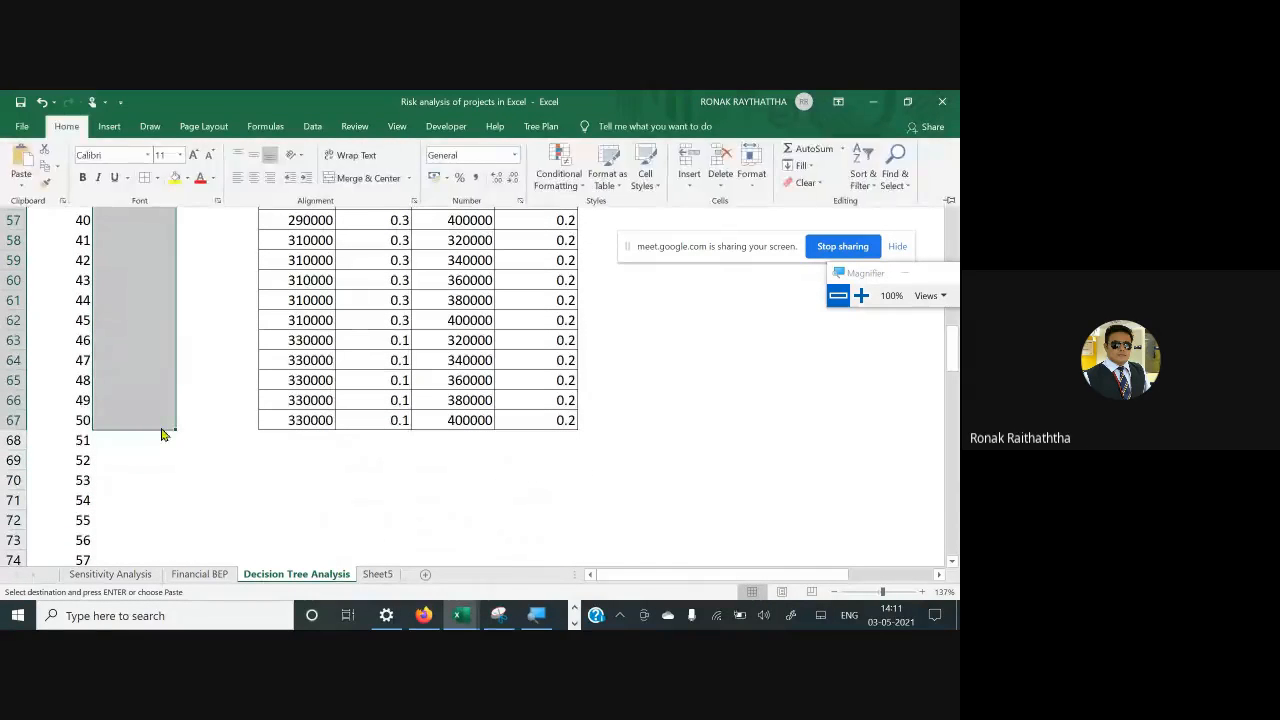
key("v")
key("s")
key("v")
key("Return")
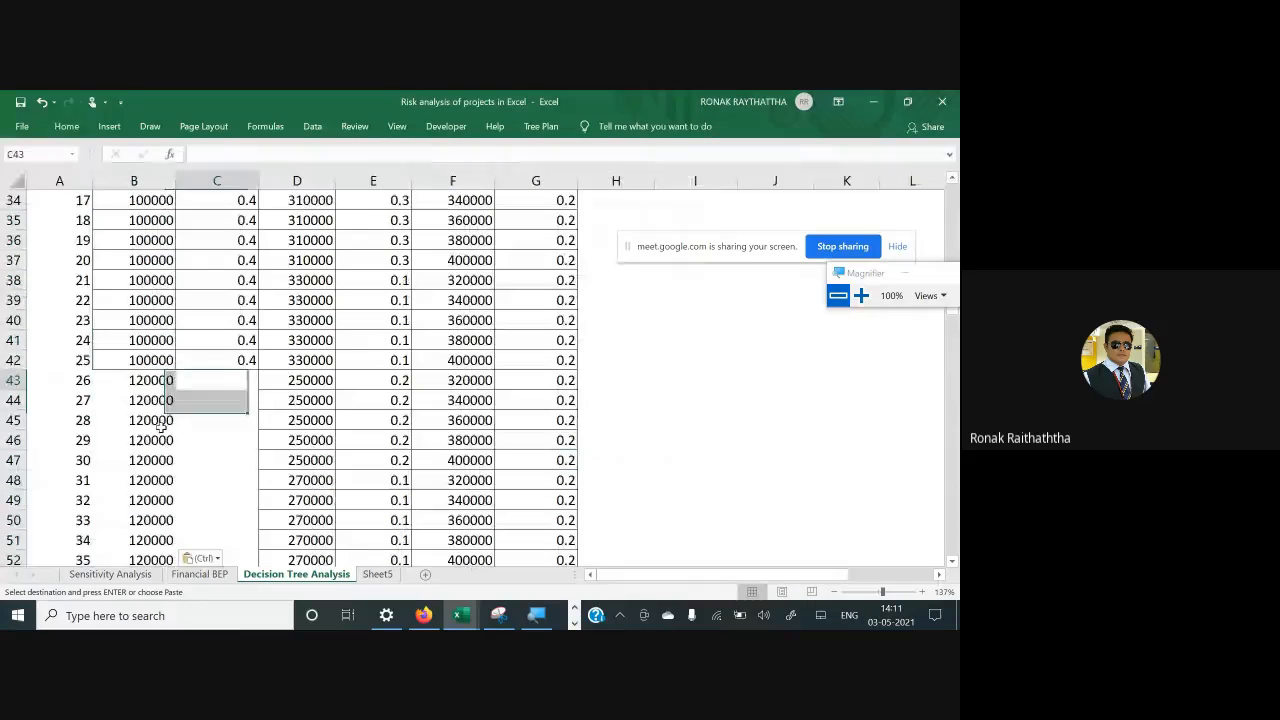
Enter the Year I probability 0.2 in C43 and copy it through C67 for combinations 26 to 50
key("Right")
type("0.2")
key("Return")
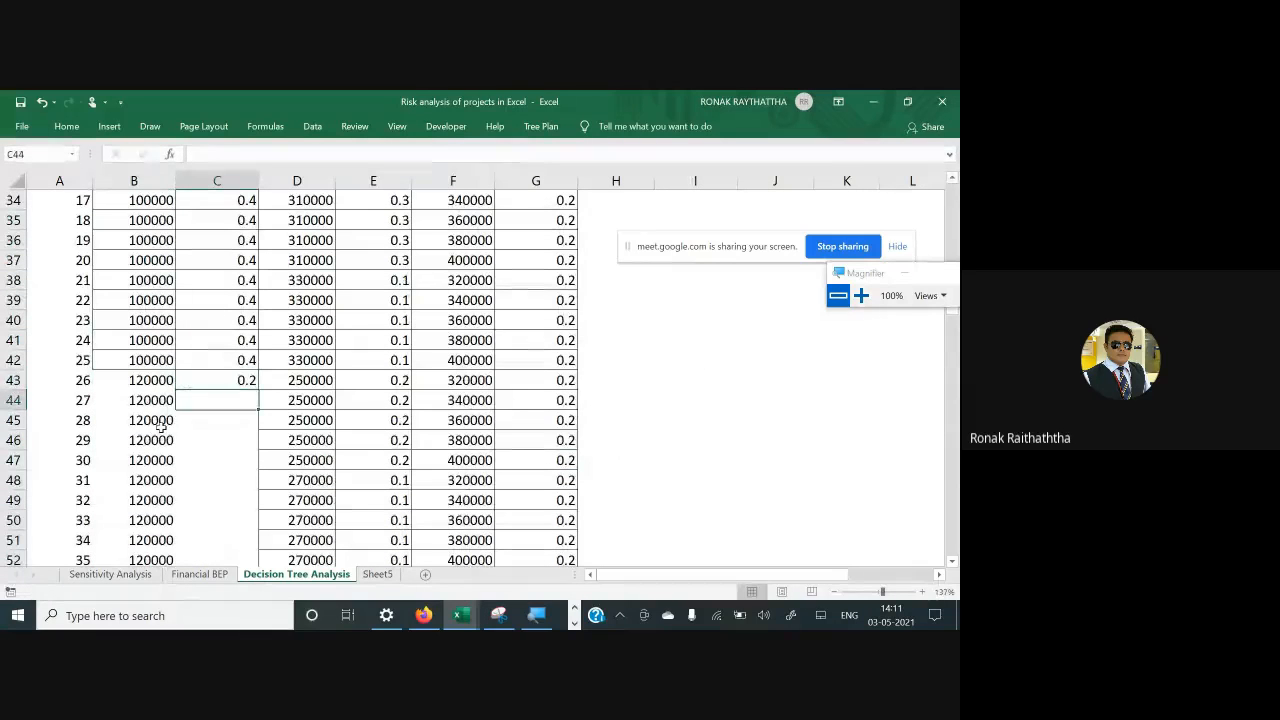
key("Up")
key("ctrl+c")
key("Left")
key("ctrl+Down")
key("Right")
key("ctrl+shift+Up")
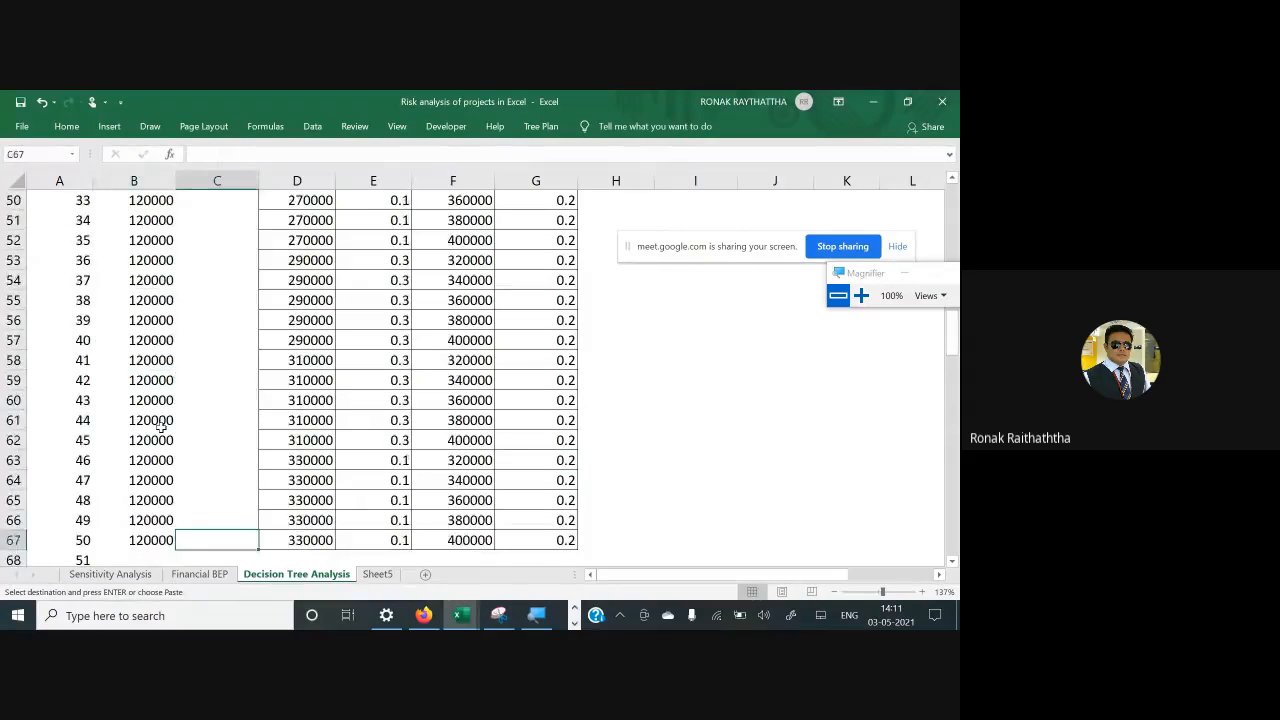
key("ctrl+shift+Up")
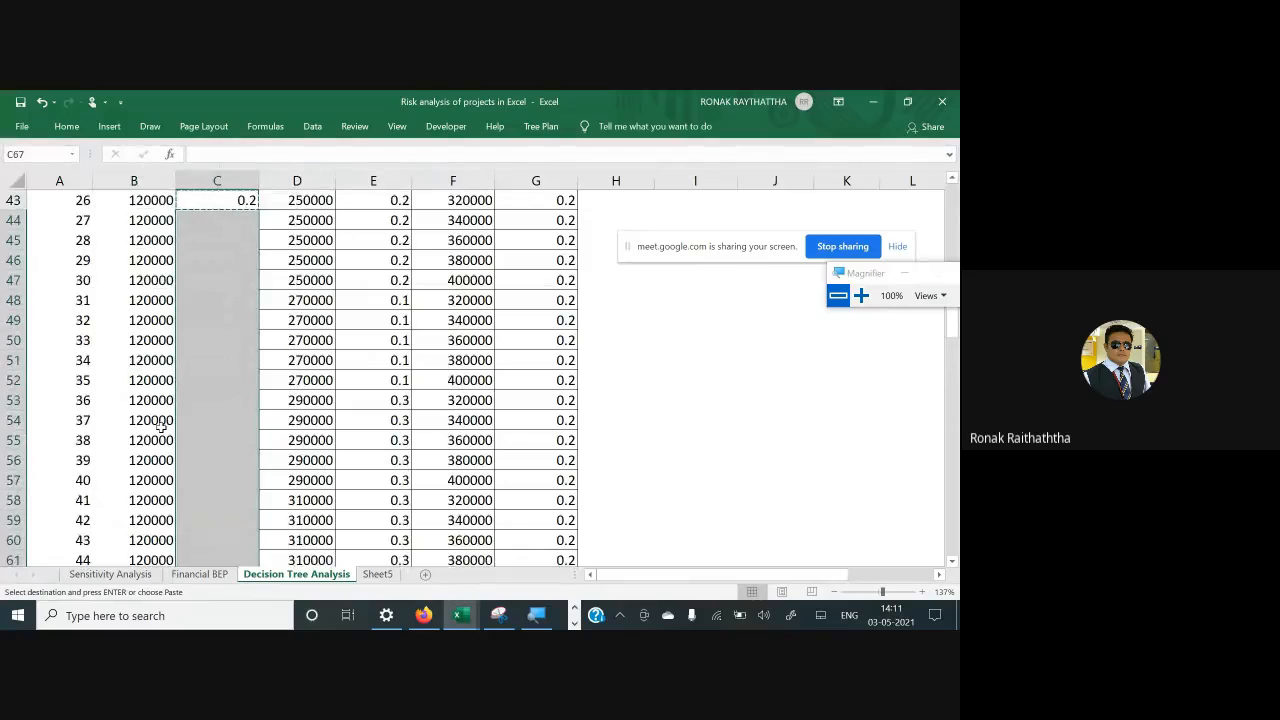
key("ctrl+v")
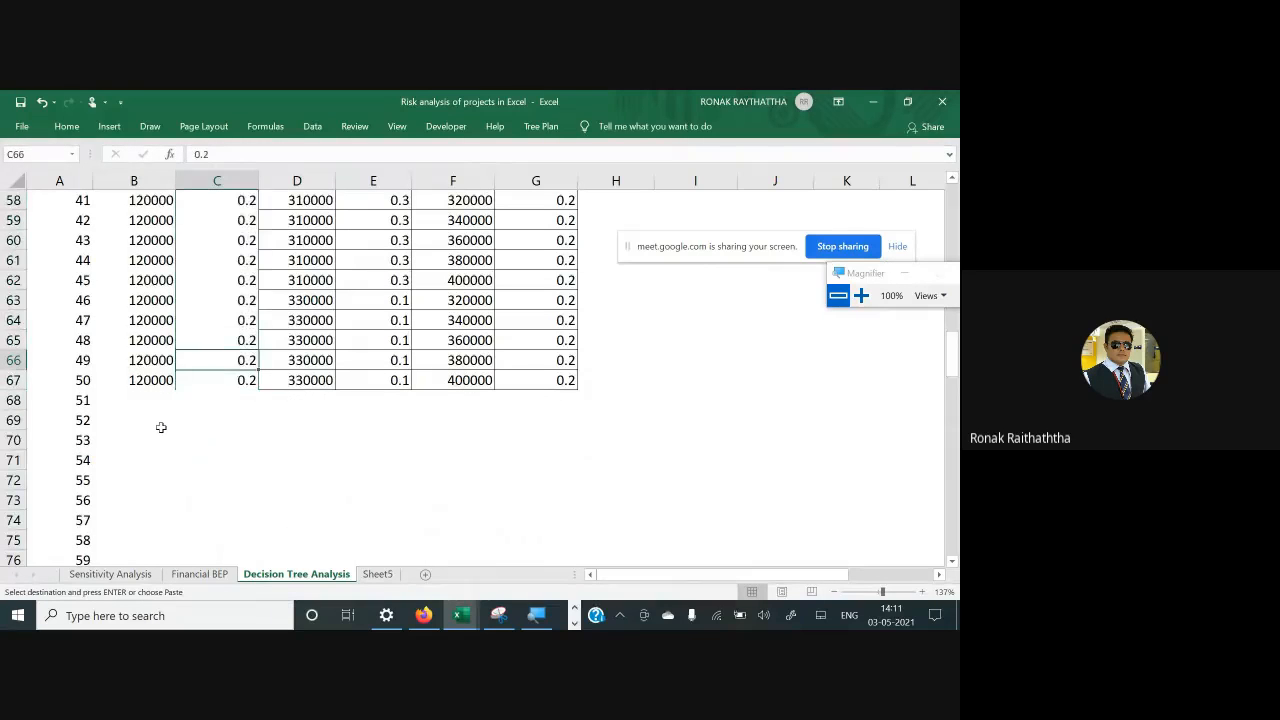
Apply a top and thick bottom border to the combinations table in B18:G67
key("ctrl+Up")
key("Down")
key("Left")
key("ctrl+shift+Right")
key("ctrl+shift+Right")
key("ctrl+shift+Down")
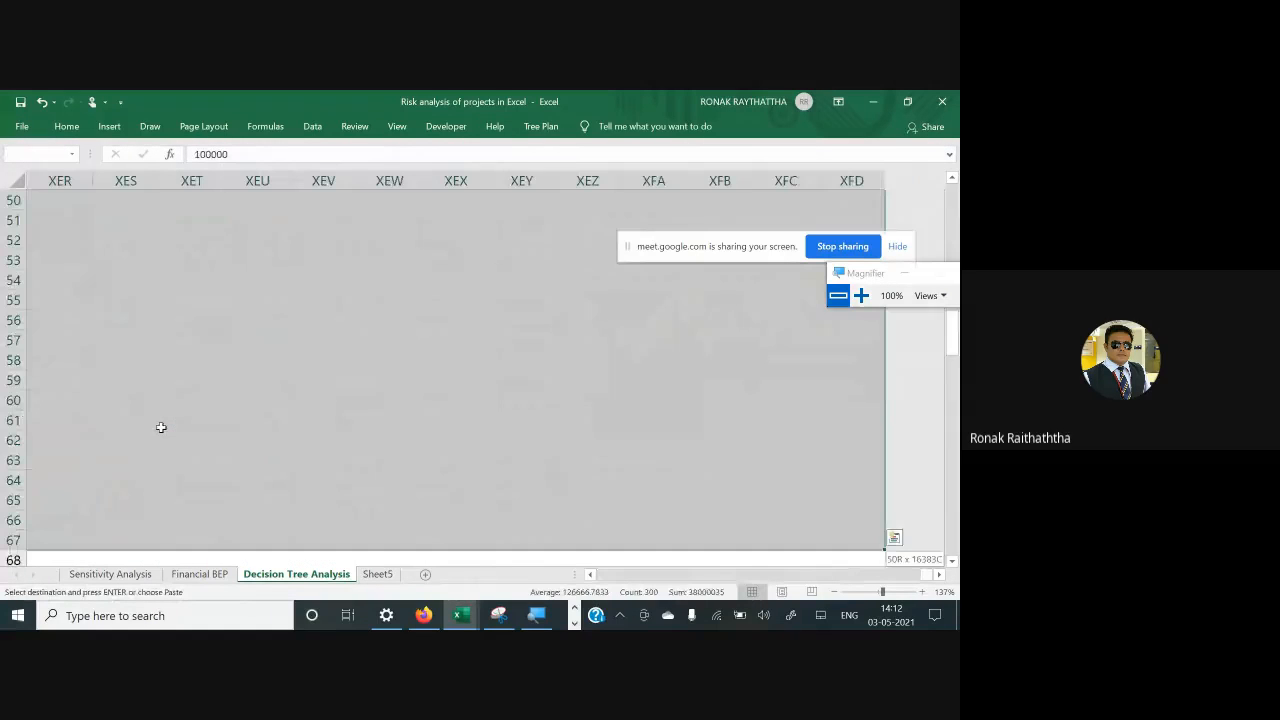
key("Left")
key("Right")
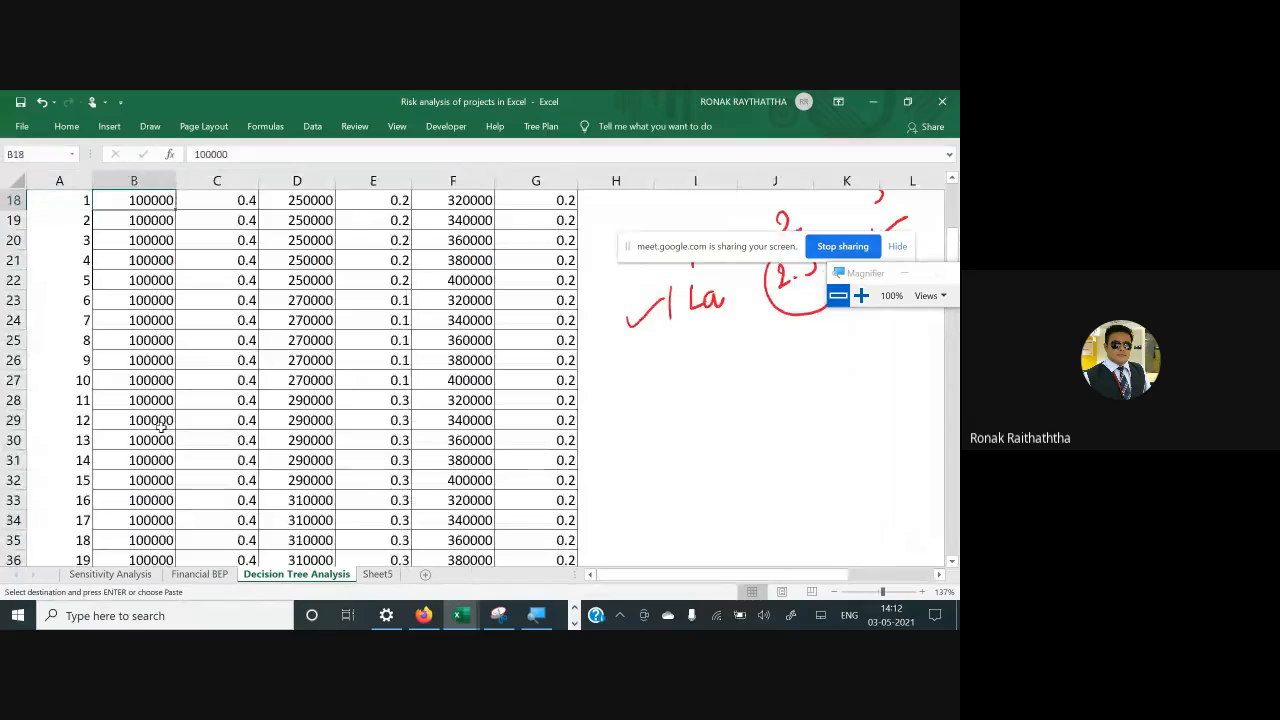
key("ctrl+shift+Right")
key("ctrl+shift+Down")
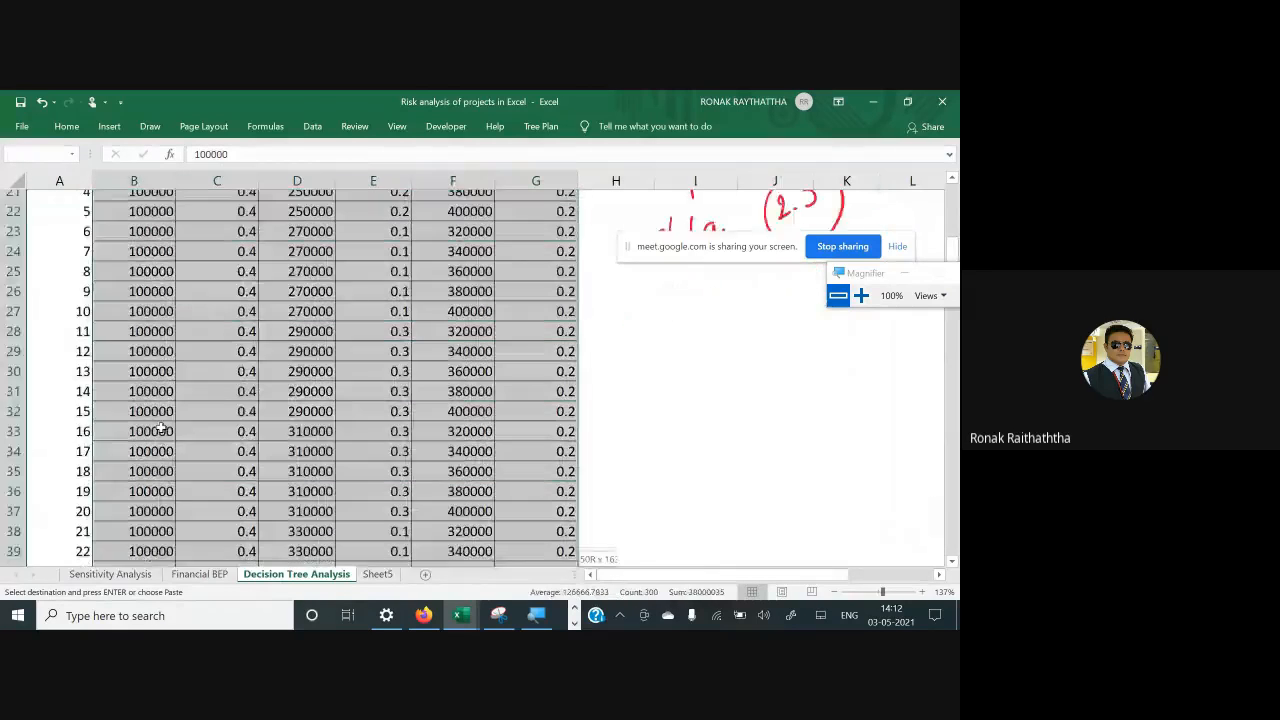
key("alt+h")
key("b")
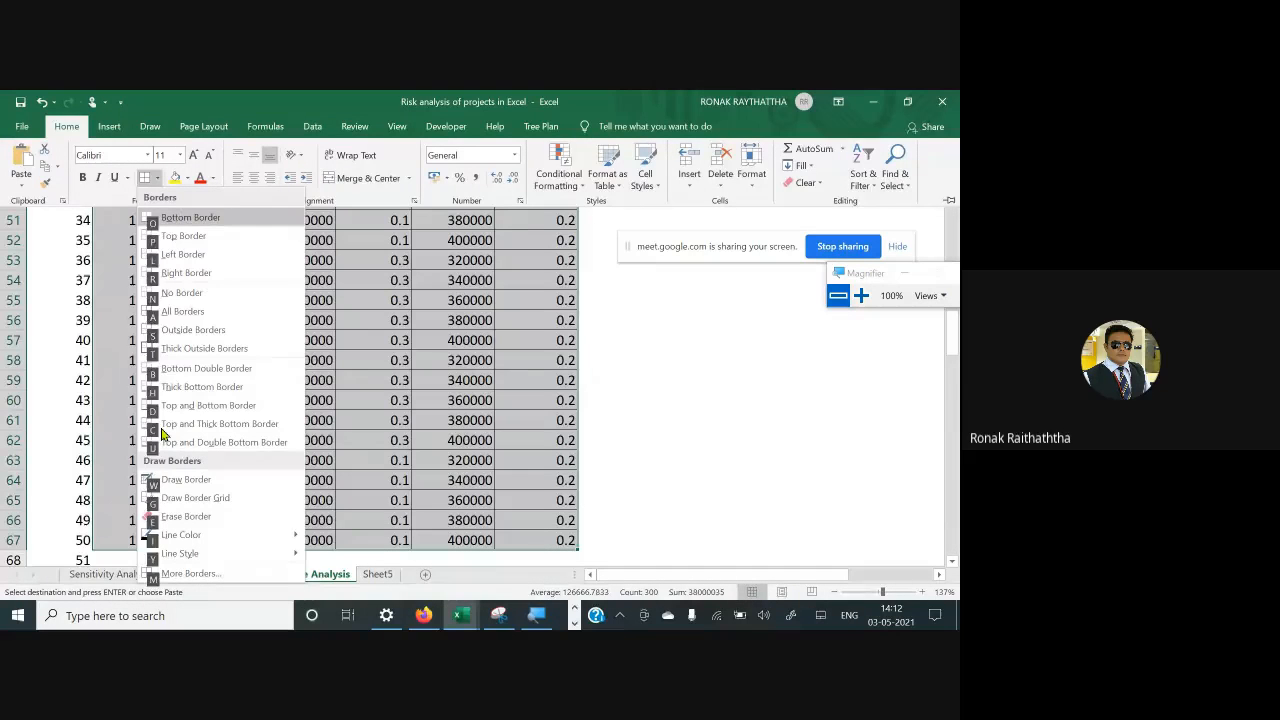
left_click(160, 428)
scroll(160, 425, "up", 14)
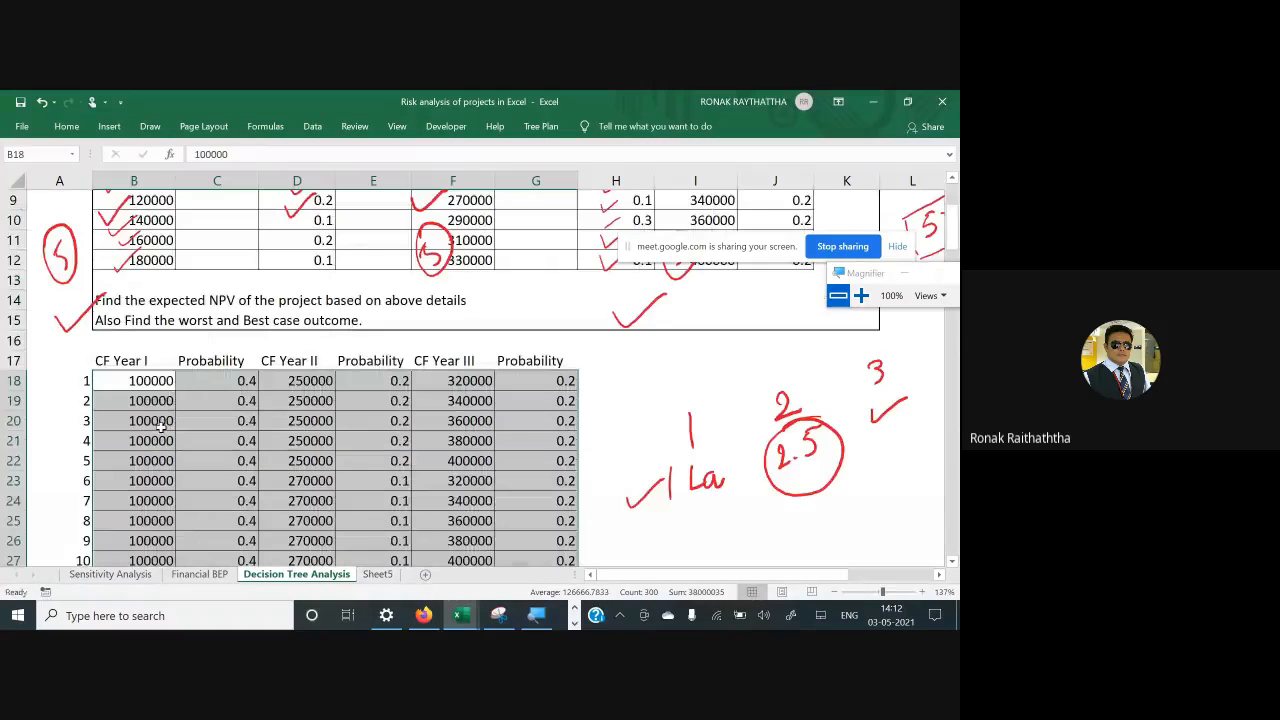
Apply all borders to the Year I cash flow and probability cells B43:C67 for combinations 26 to 50
key("ctrl+Down")
key("Down")
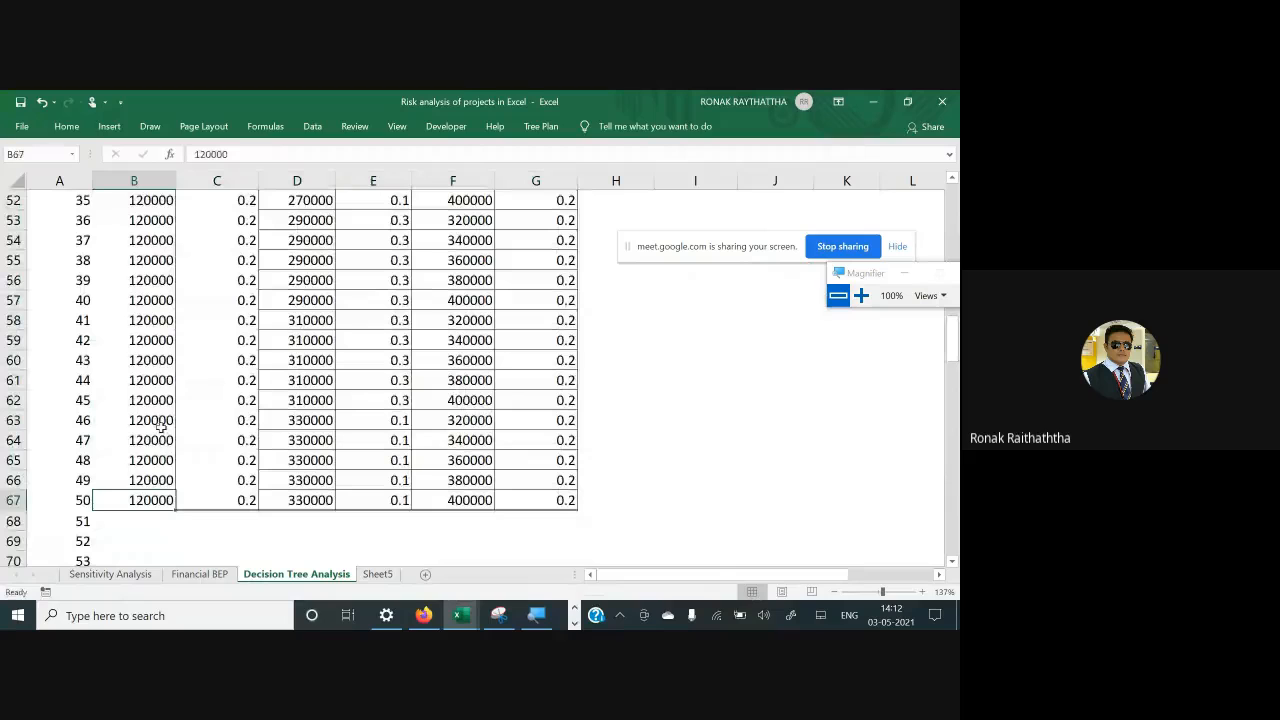
key("Up")
key("Up")
key("Up")
key("Up")
key("Up")
key("Up")
key("Up")
key("Up")
key("Up")
key("Up")
key("Up")
key("Up")
key("Up")
key("Up")
key("Up")
key("Up")
key("Up")
key("Up")
key("Up")
key("Up")
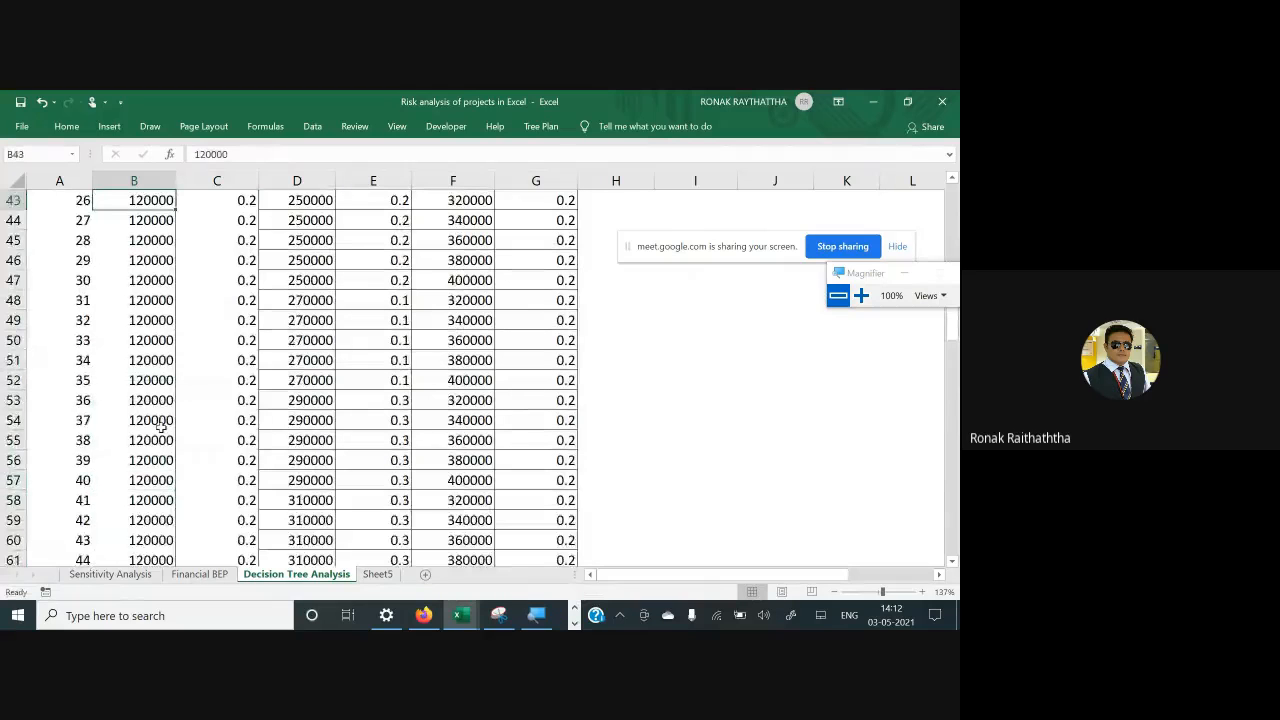
key("Down")
key("Down")
key("Down")
key("Down")
key("Down")
key("Down")
key("Down")
key("shift+Right")
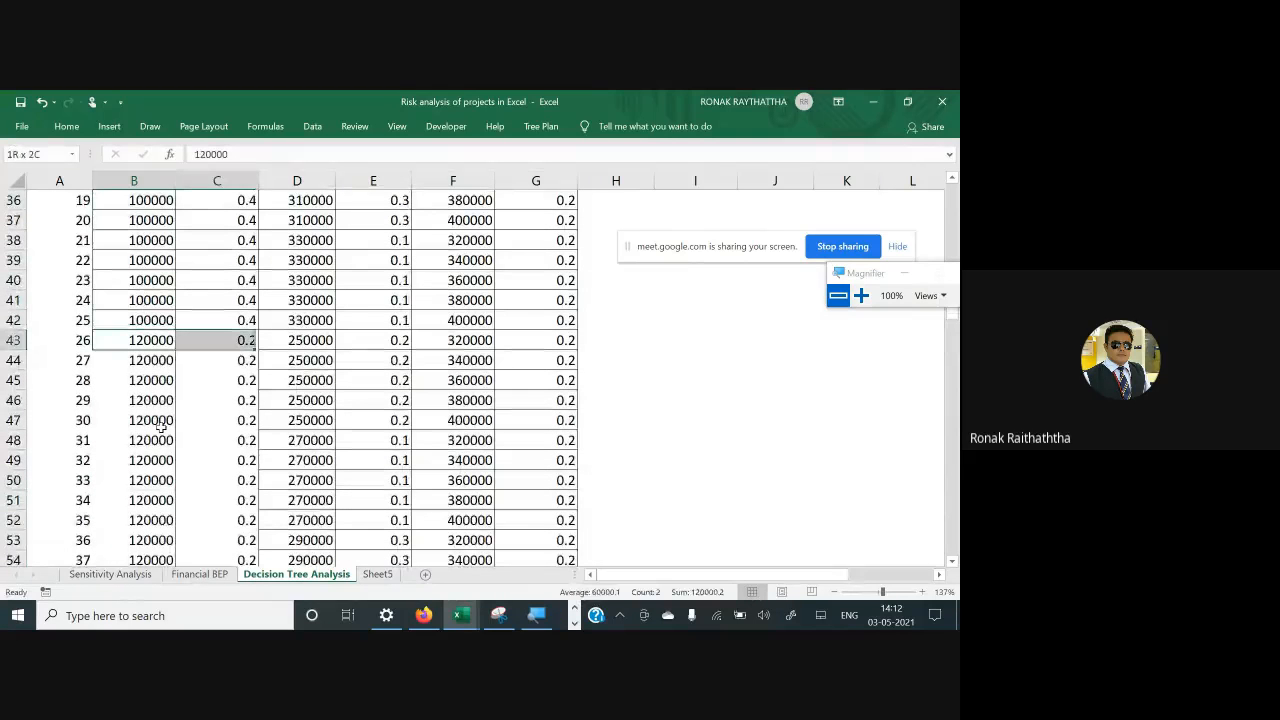
key("ctrl+shift+Down")
key("alt+h")
key("b")
key("a")
Review the Year I cash flows and probabilities in the rows for combinations 26 to 50
key("Down")
key("Down")
key("Down")
key("Down")
key("Down")
key("Down")
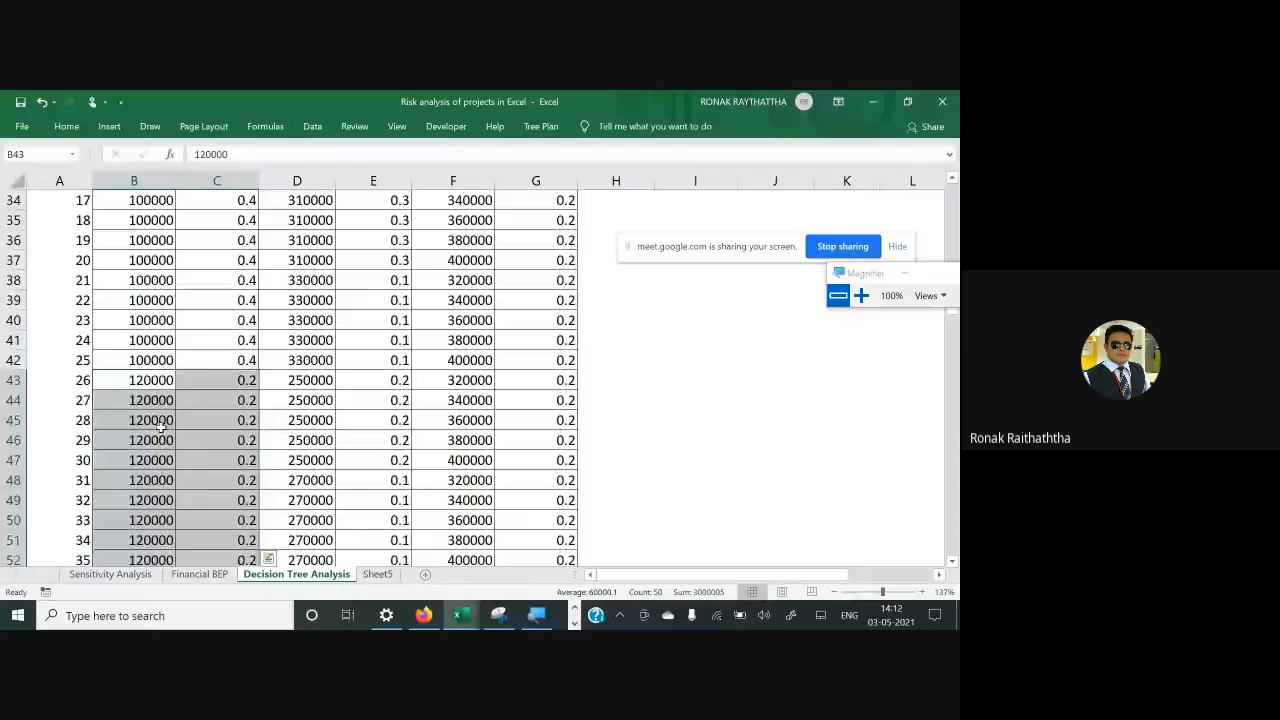
key("Down")
key("Down")
key("Down")
key("Down")
key("Down")
key("Down")
key("Down")
key("Down")
key("Down")
key("Down")
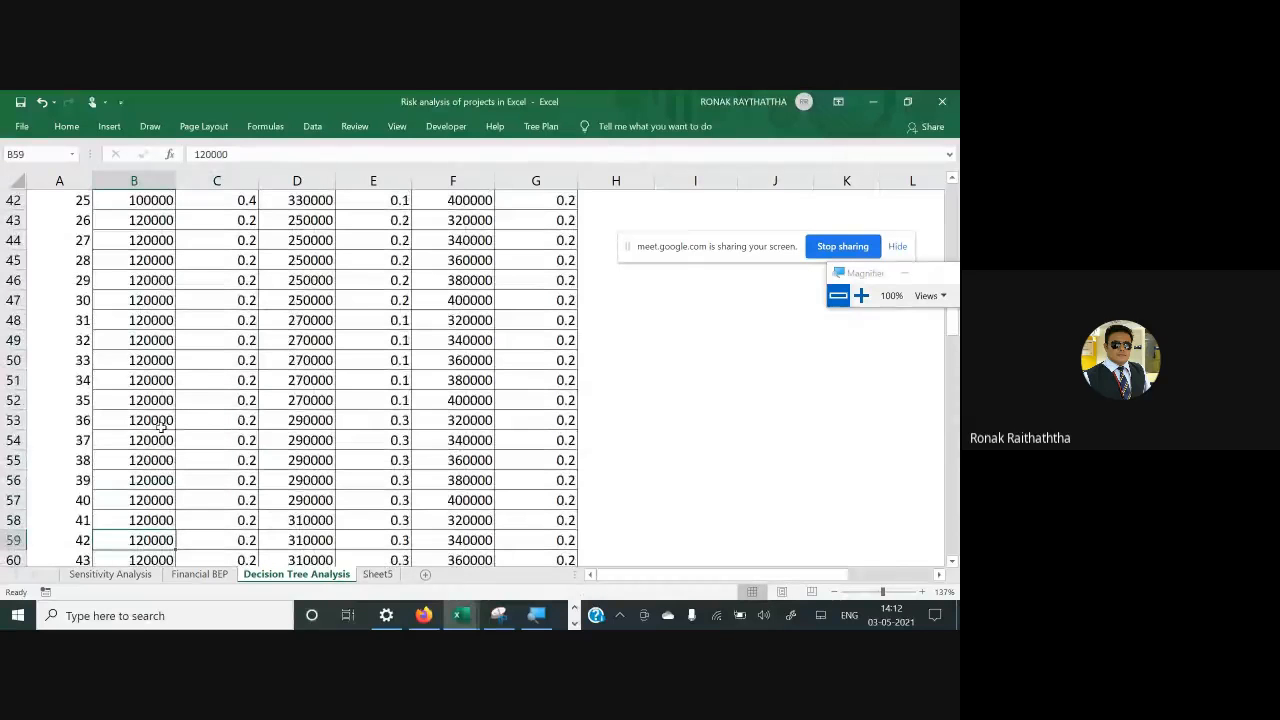
key("Down")
key("Down")
key("Down")
key("Down")
key("Down")
key("Down")
key("Down")
key("Down")
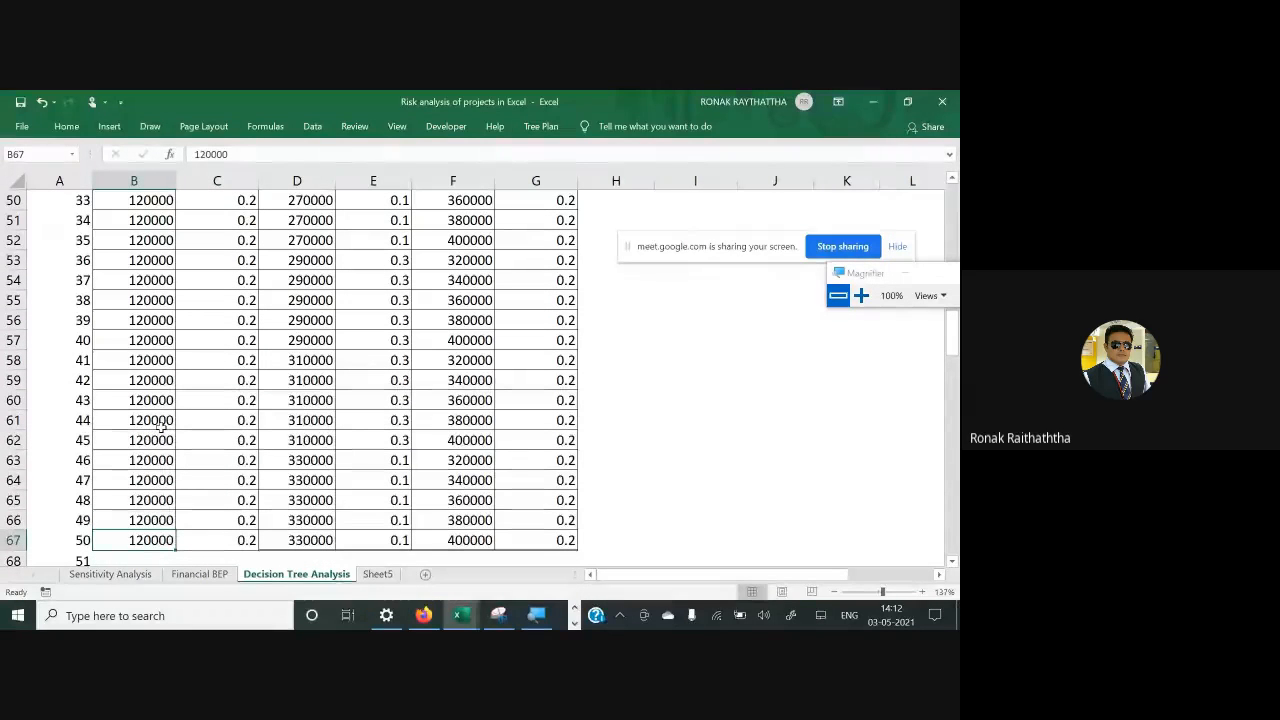
key("Right")
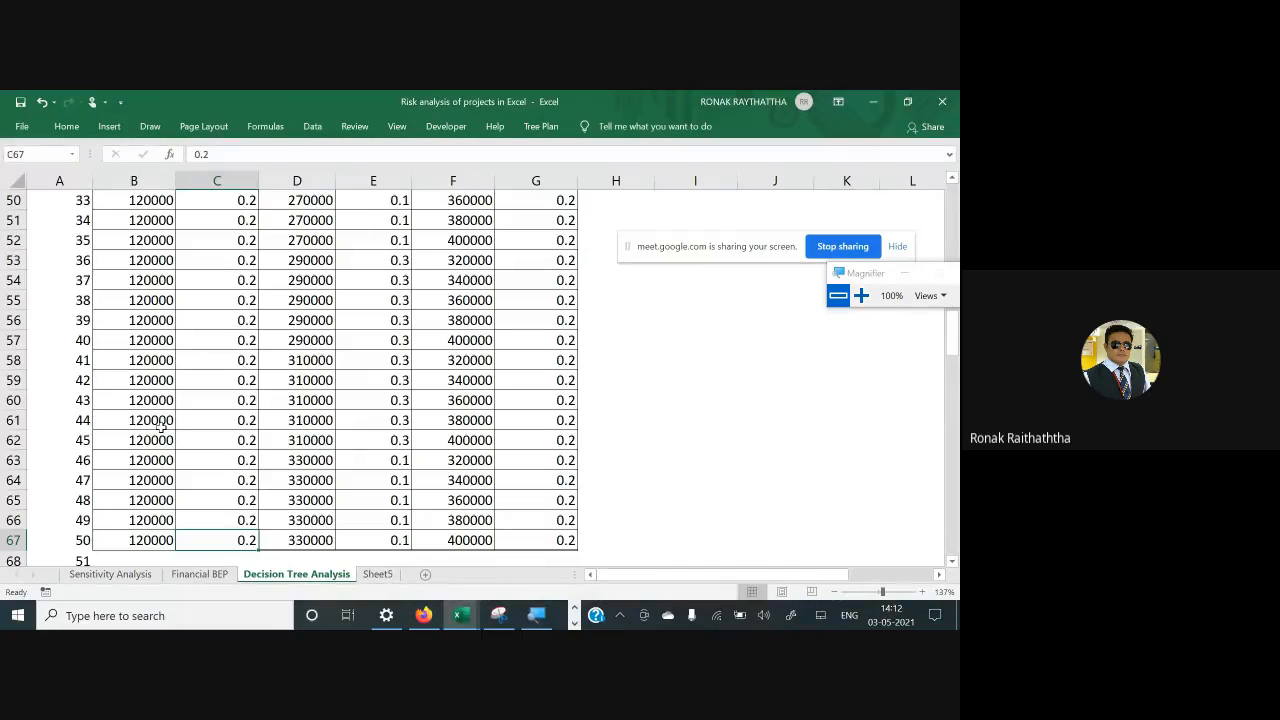
Copy the Year II and Year III cash flows and probabilities from D18:G42 into D68:G92 for combinations 51 to 75
scroll(131, 280, "up", 13)
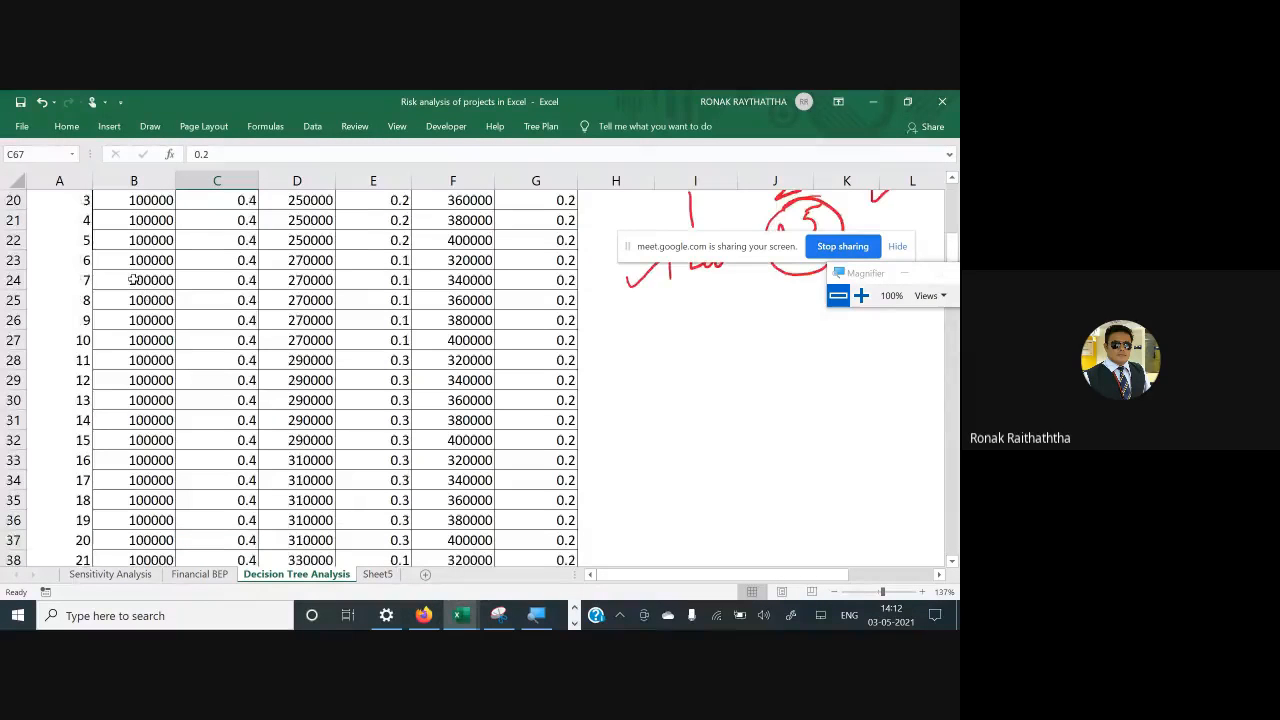
scroll(135, 281, "down", 1)
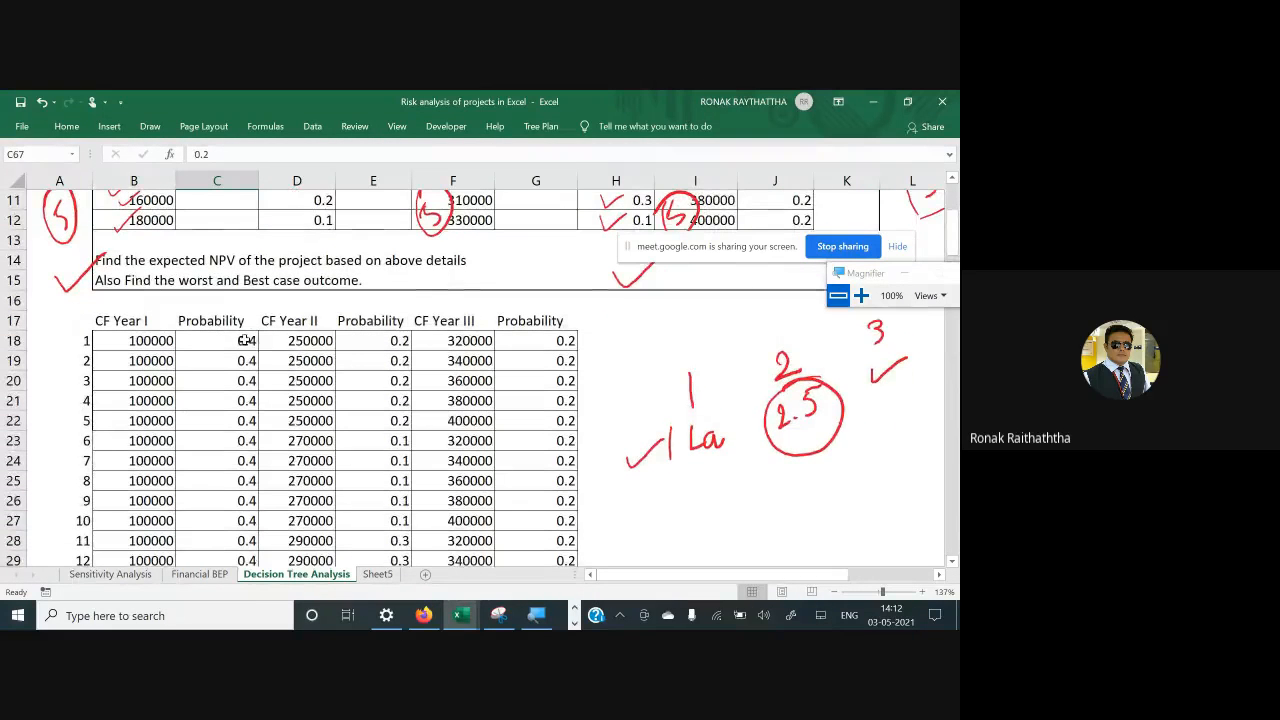
scroll(238, 340, "down", 13)
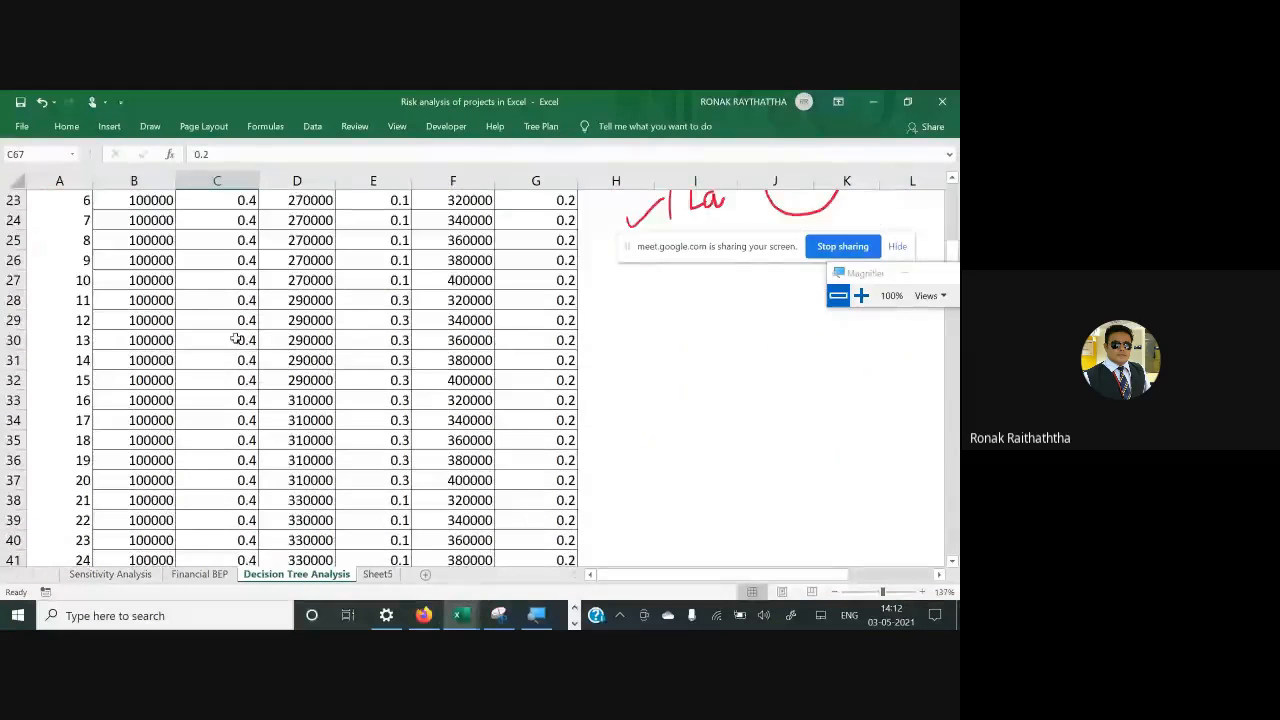
scroll(234, 338, "up", 13)
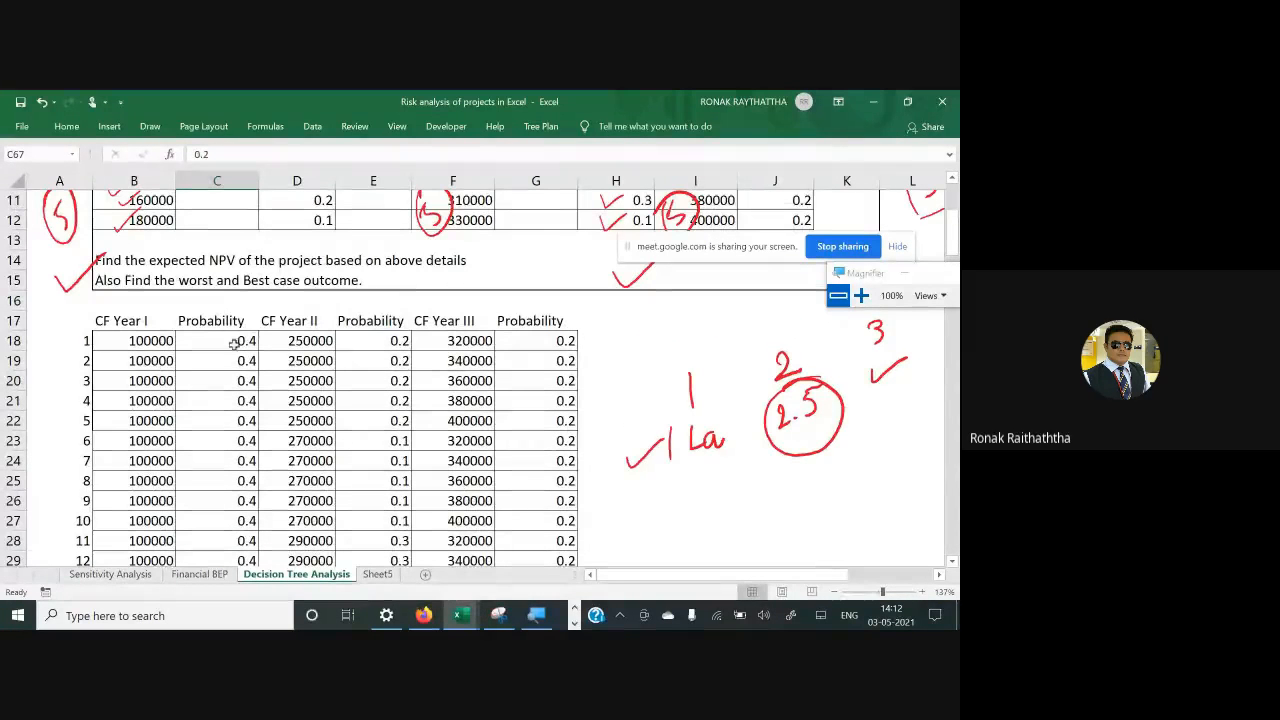
left_click_drag(285, 333, 531, 514)
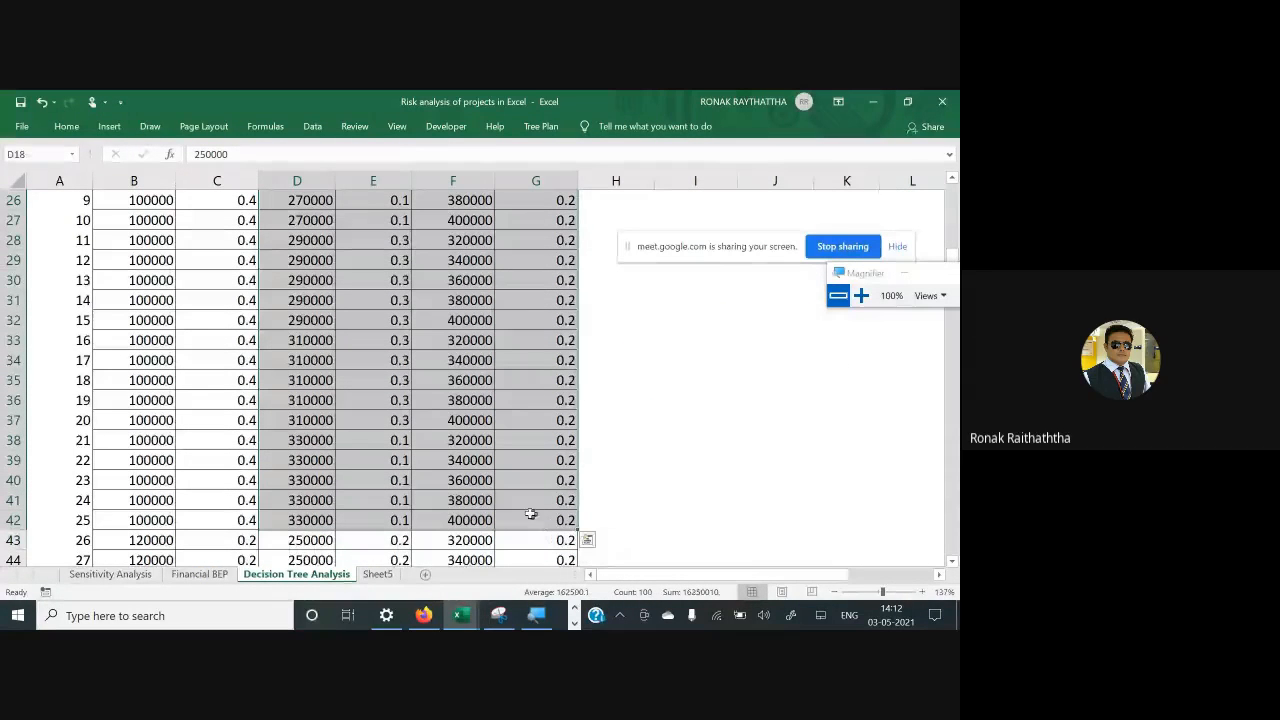
key("ctrl+c")
scroll(519, 511, "down", 6)
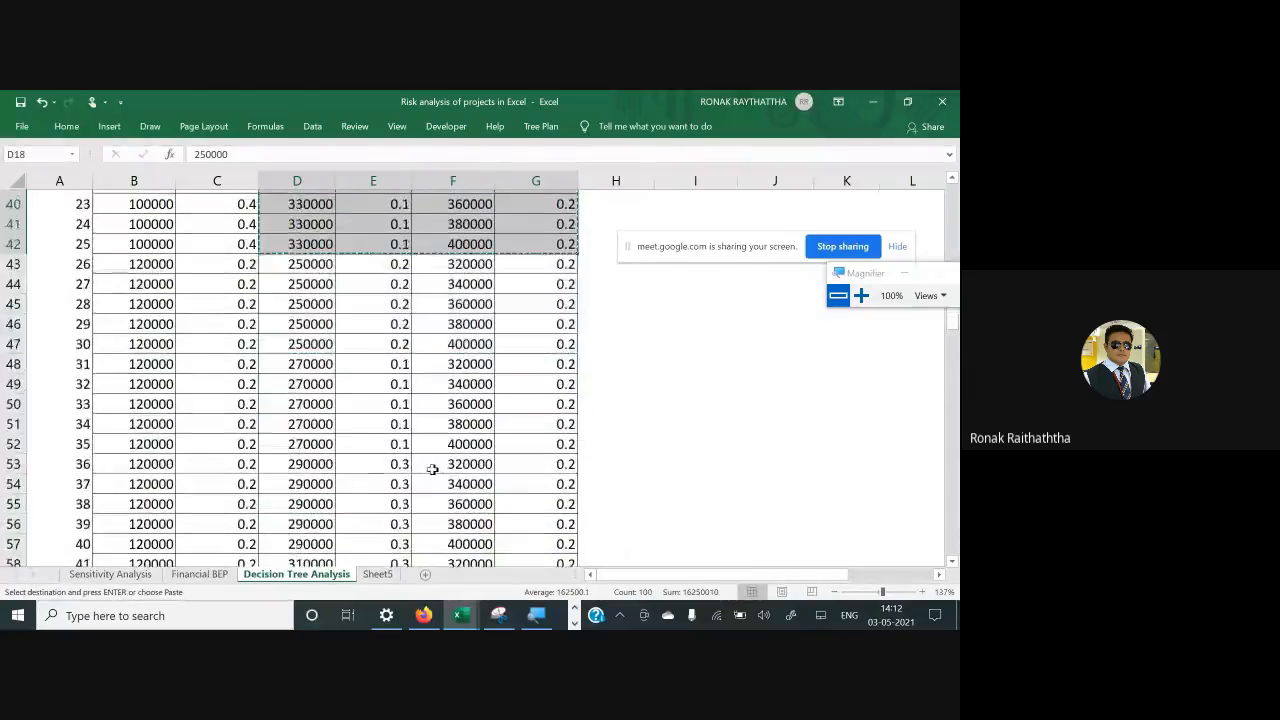
scroll(425, 471, "down", 6)
left_click(304, 321)
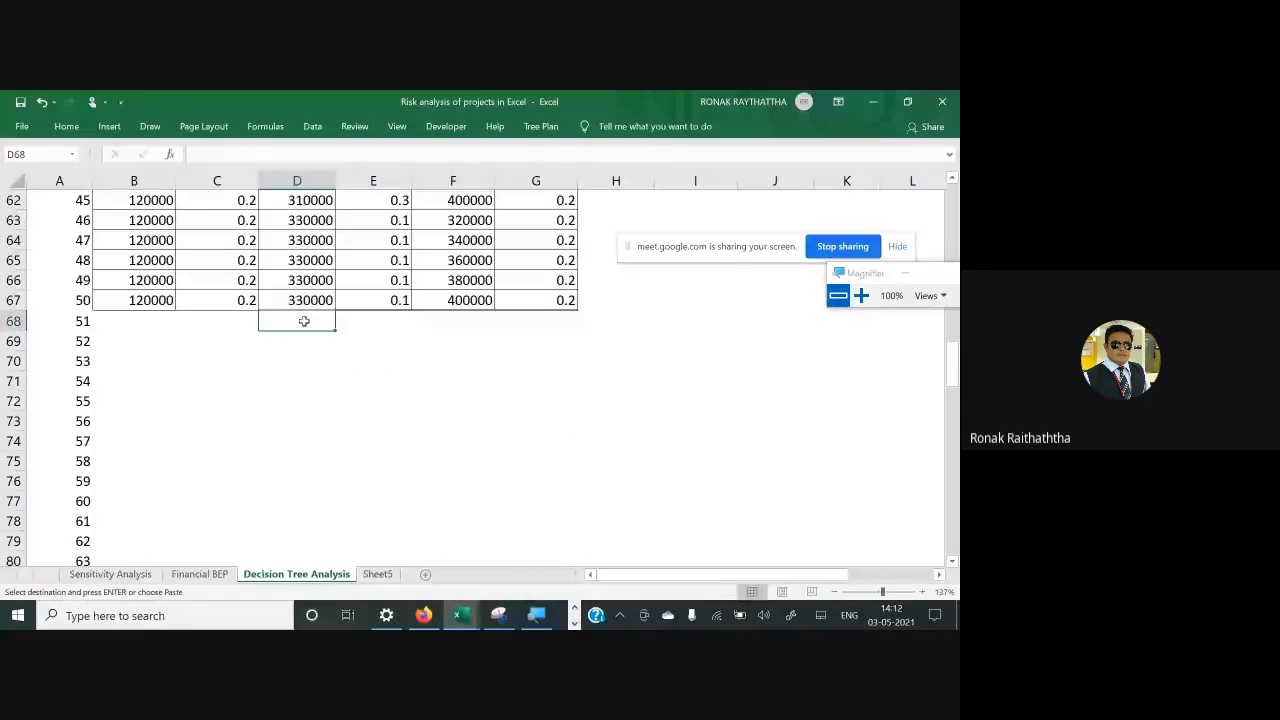
key("ctrl+v")
scroll(310, 335, "down", 9)
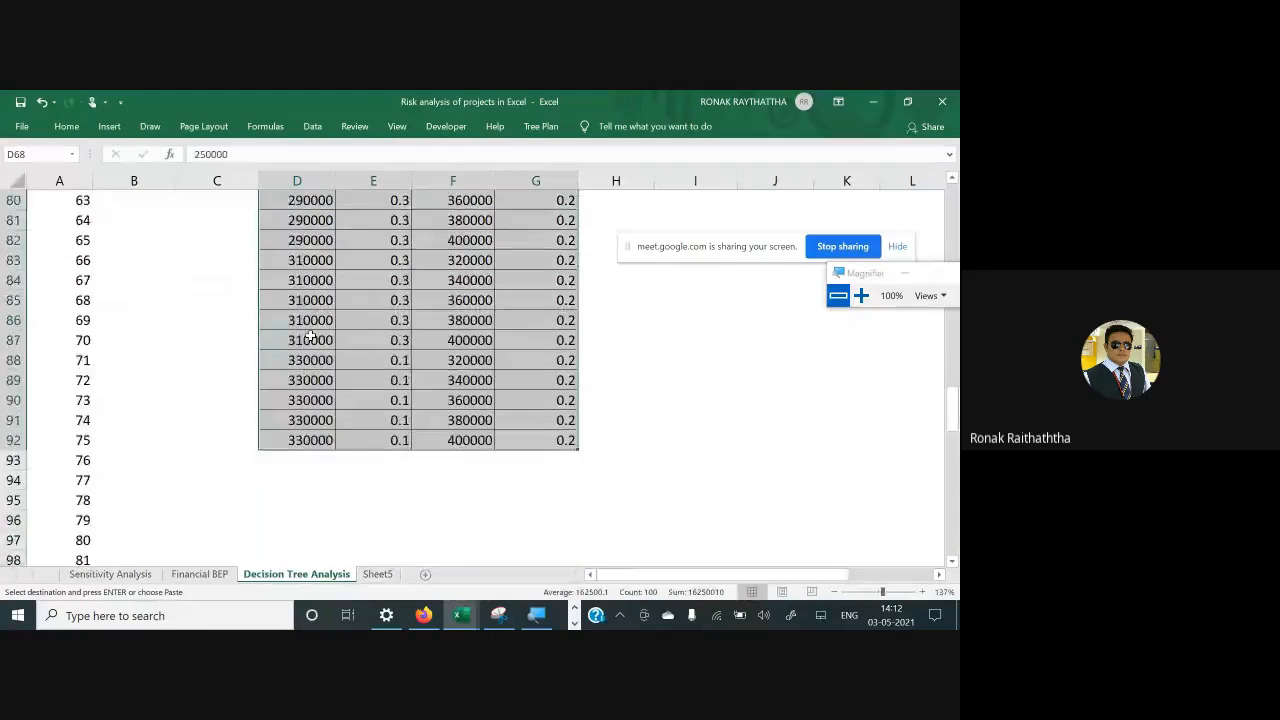
Paste the same Year II and Year III block into D93:G117 and D118:G142 for combinations 76 to 125
left_click(299, 285)
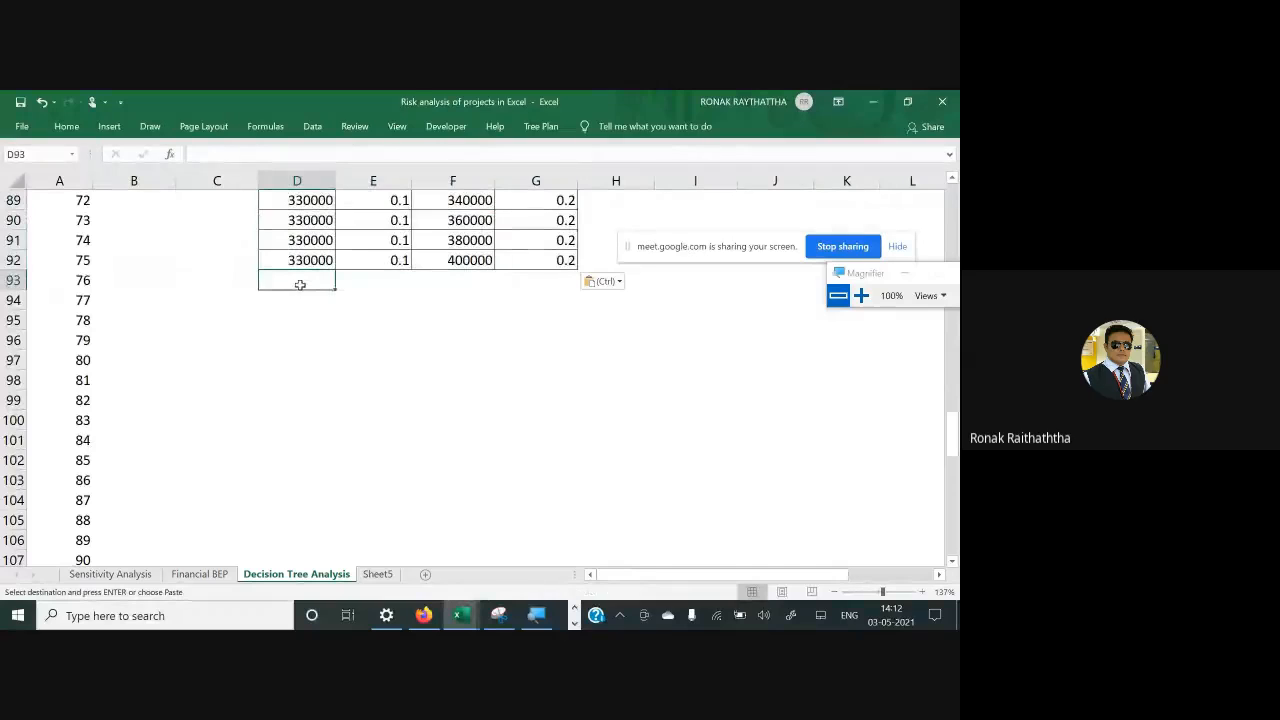
key("ctrl+v")
scroll(299, 300, "down", 8)
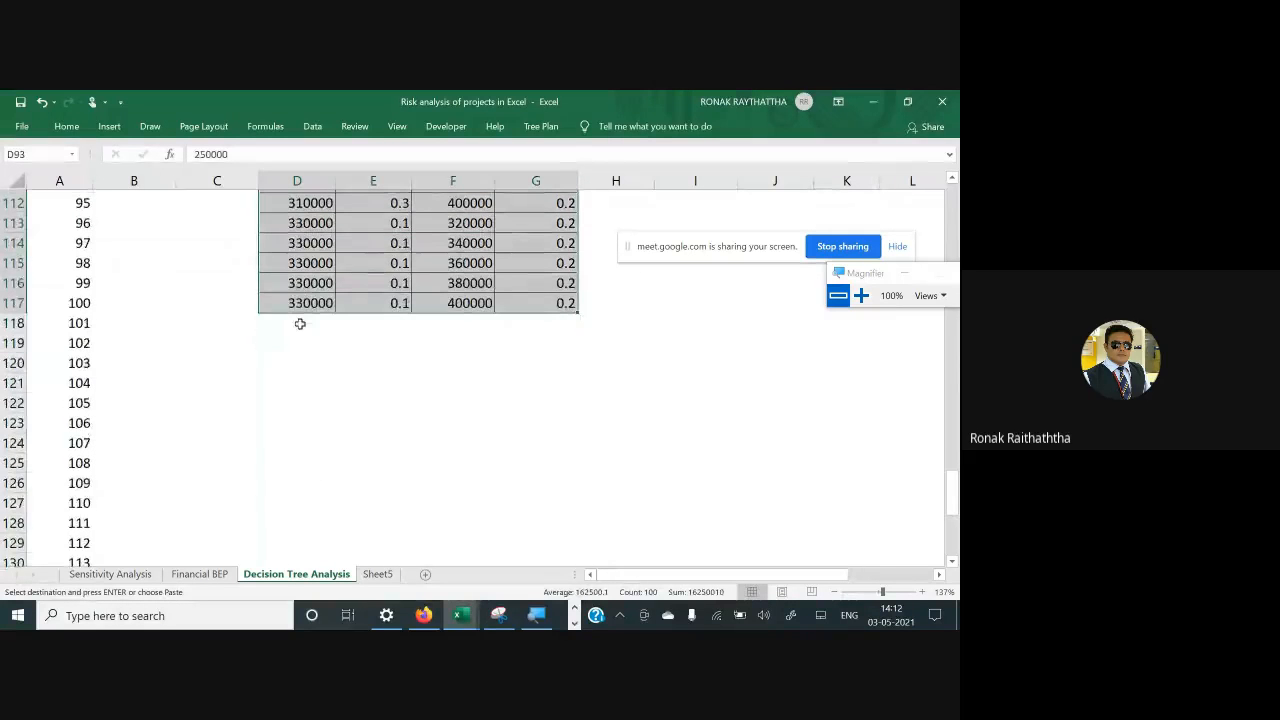
scroll(299, 323, "down", 1)
left_click(296, 300)
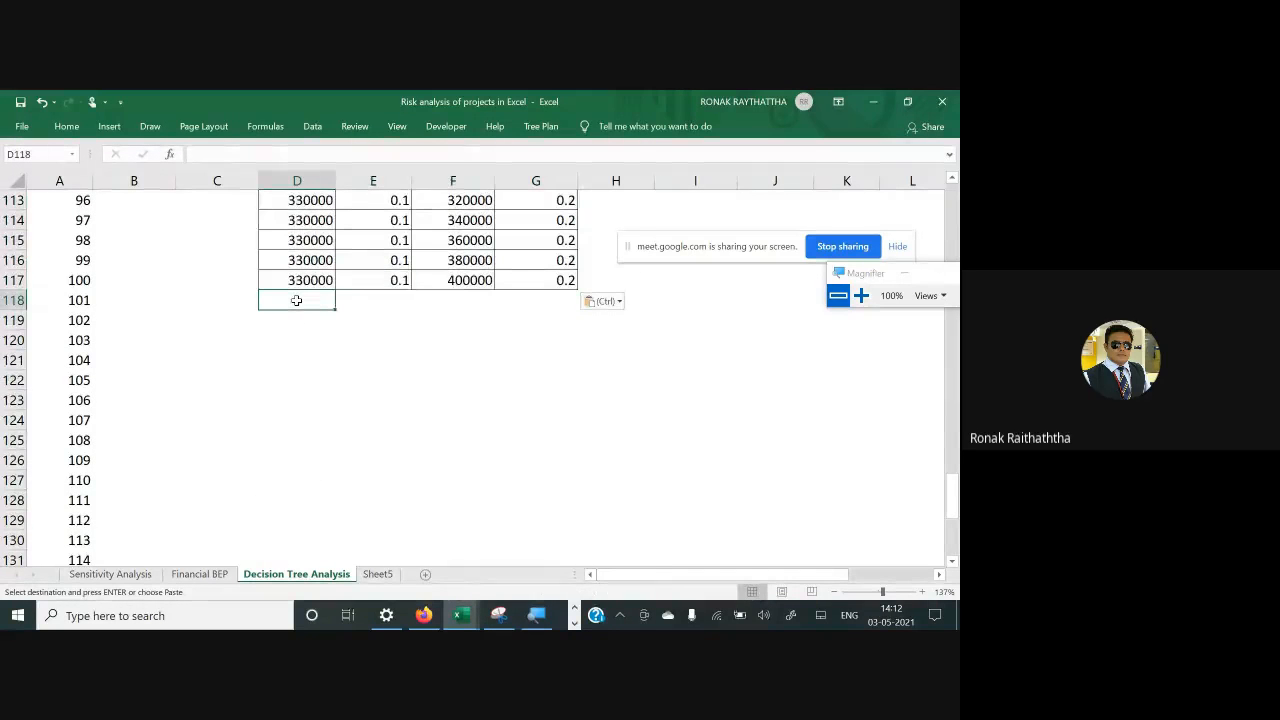
key("ctrl+v")
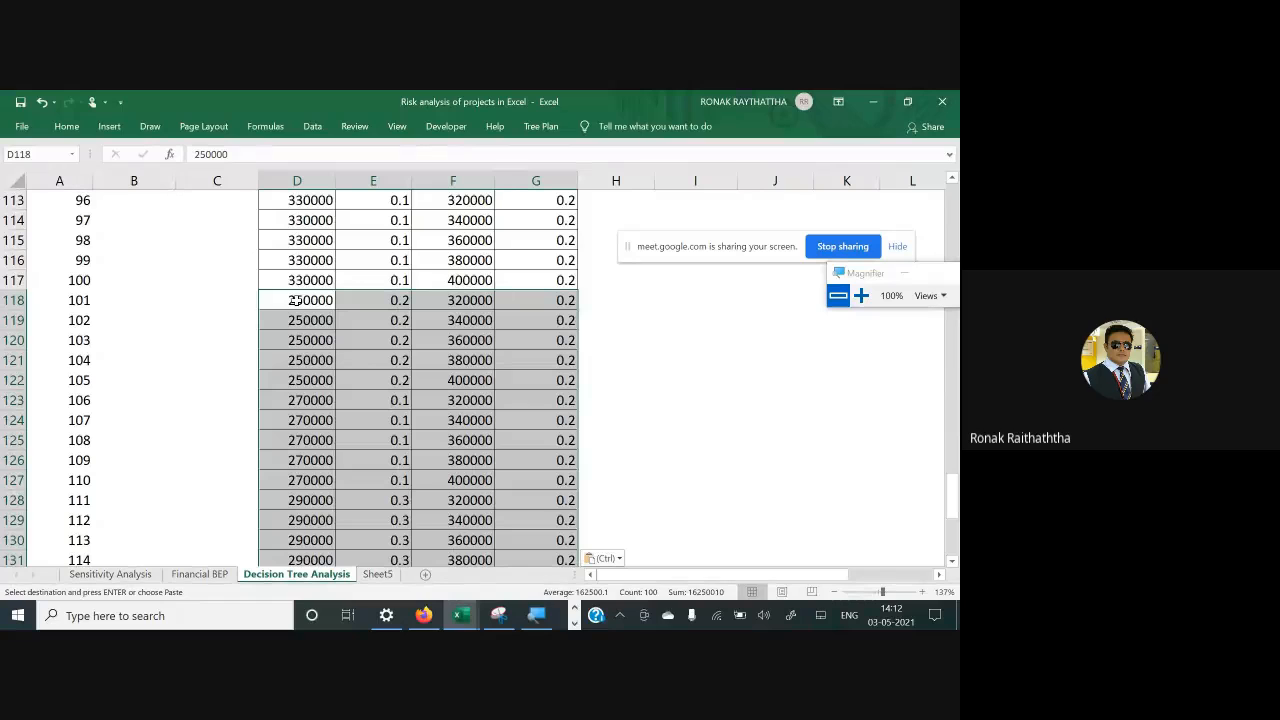
scroll(296, 300, "down", 5)
Enter the third Year 1 cash inflow, 140000, as the Year I cash flow for combination 51 in B68
scroll(296, 300, "up", 20)
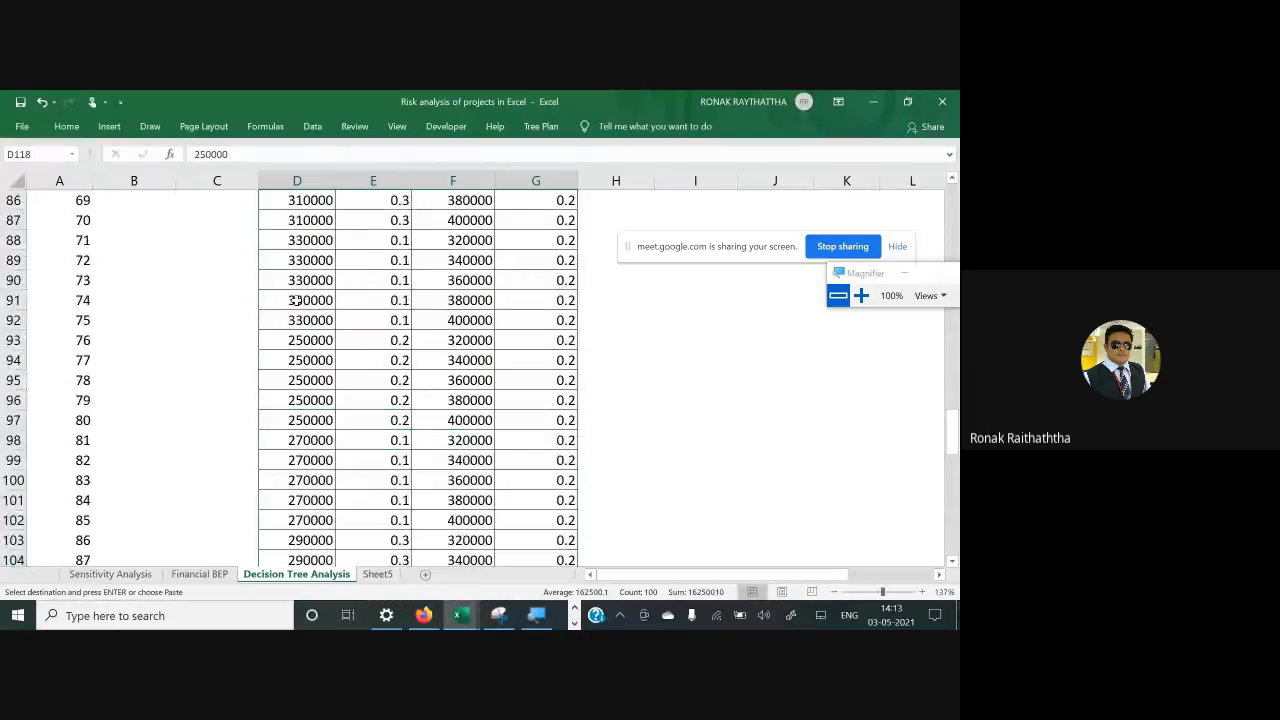
scroll(296, 300, "down", 3)
scroll(296, 300, "down", 2)
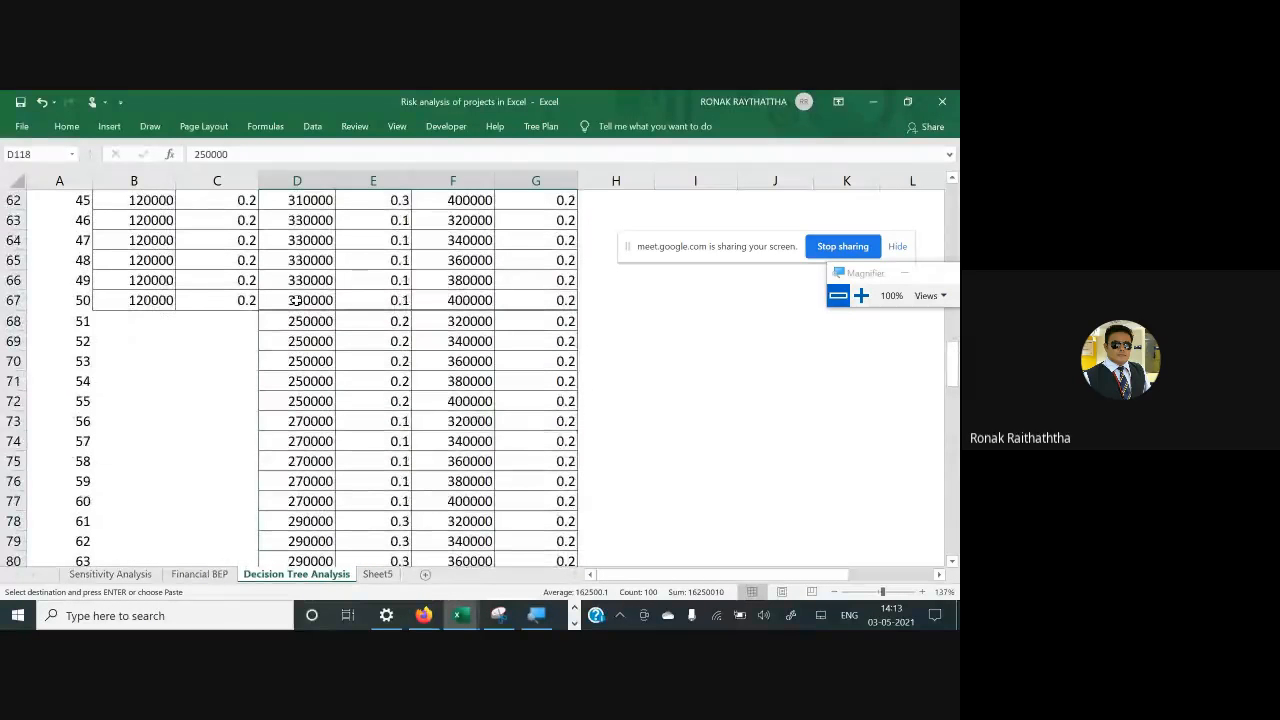
left_click(204, 338)
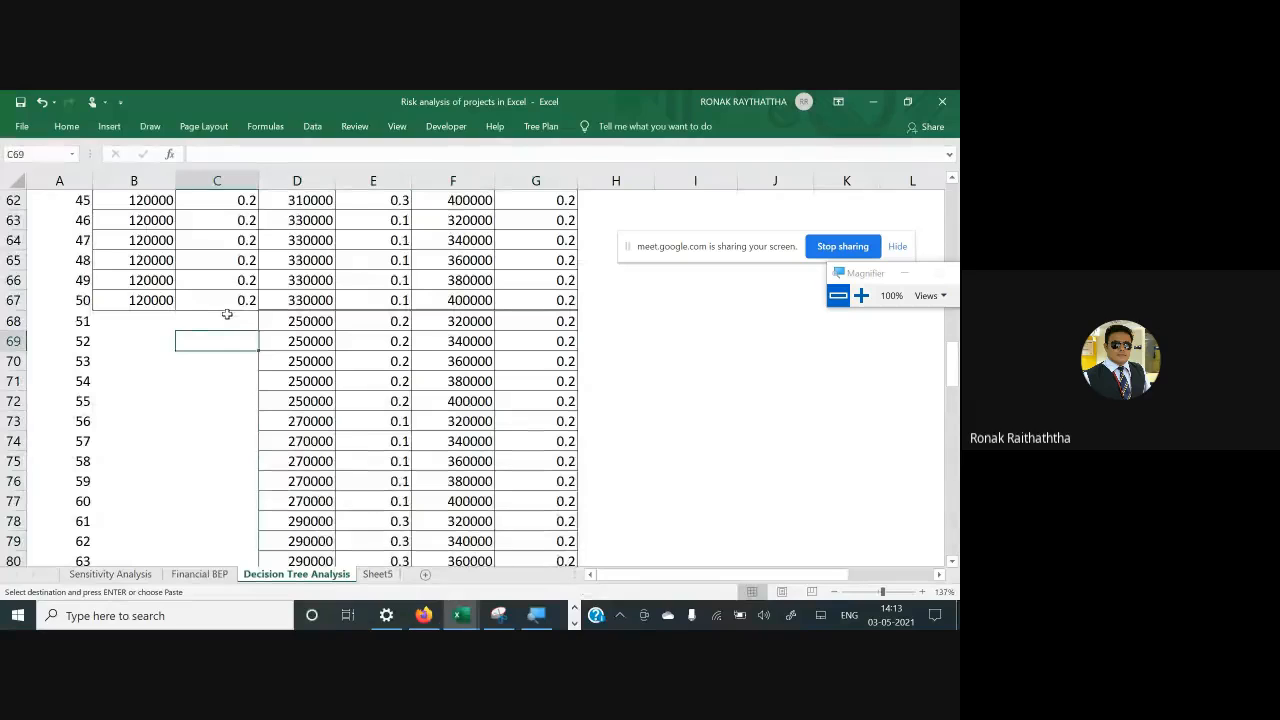
left_click(160, 331)
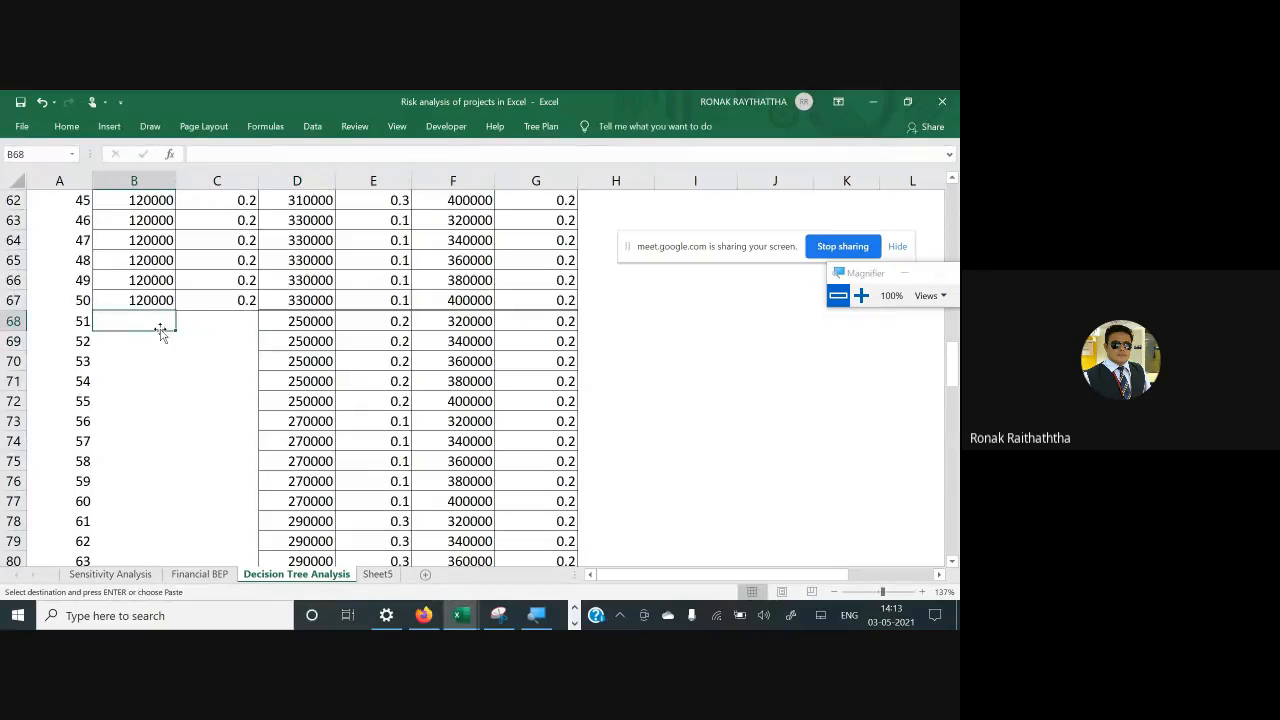
scroll(160, 331, "up", 19)
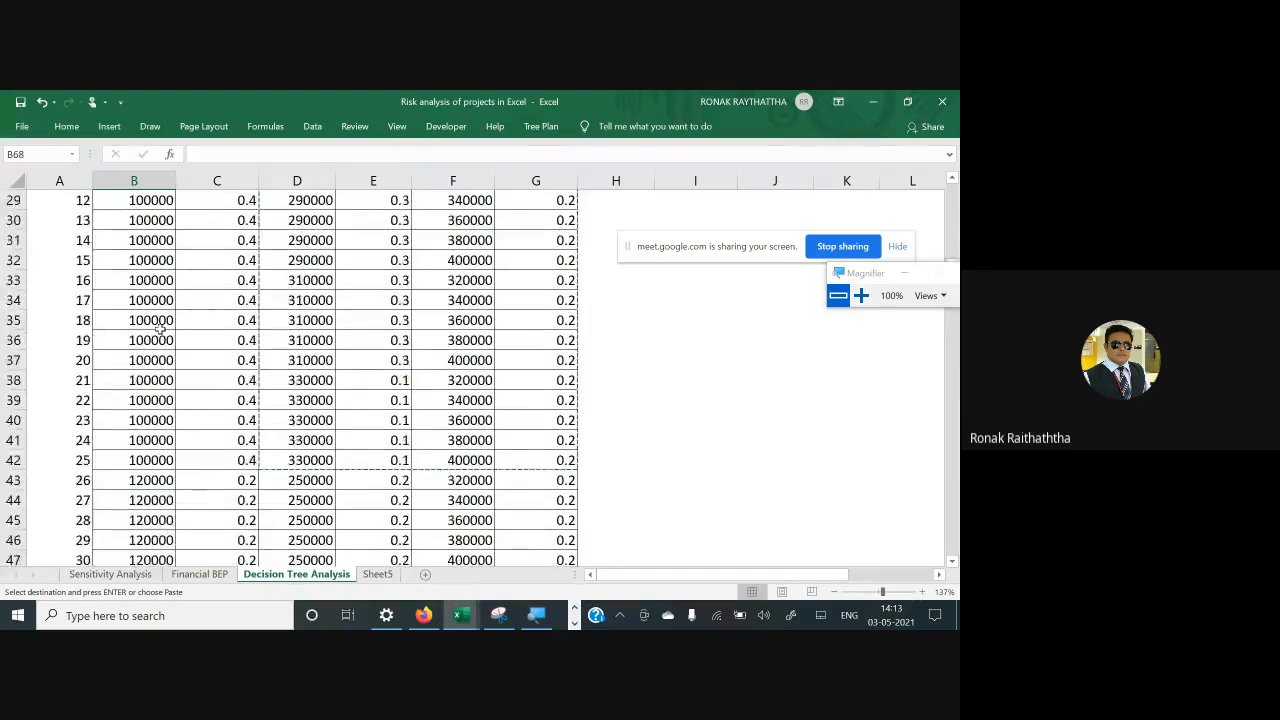
left_click(160, 330)
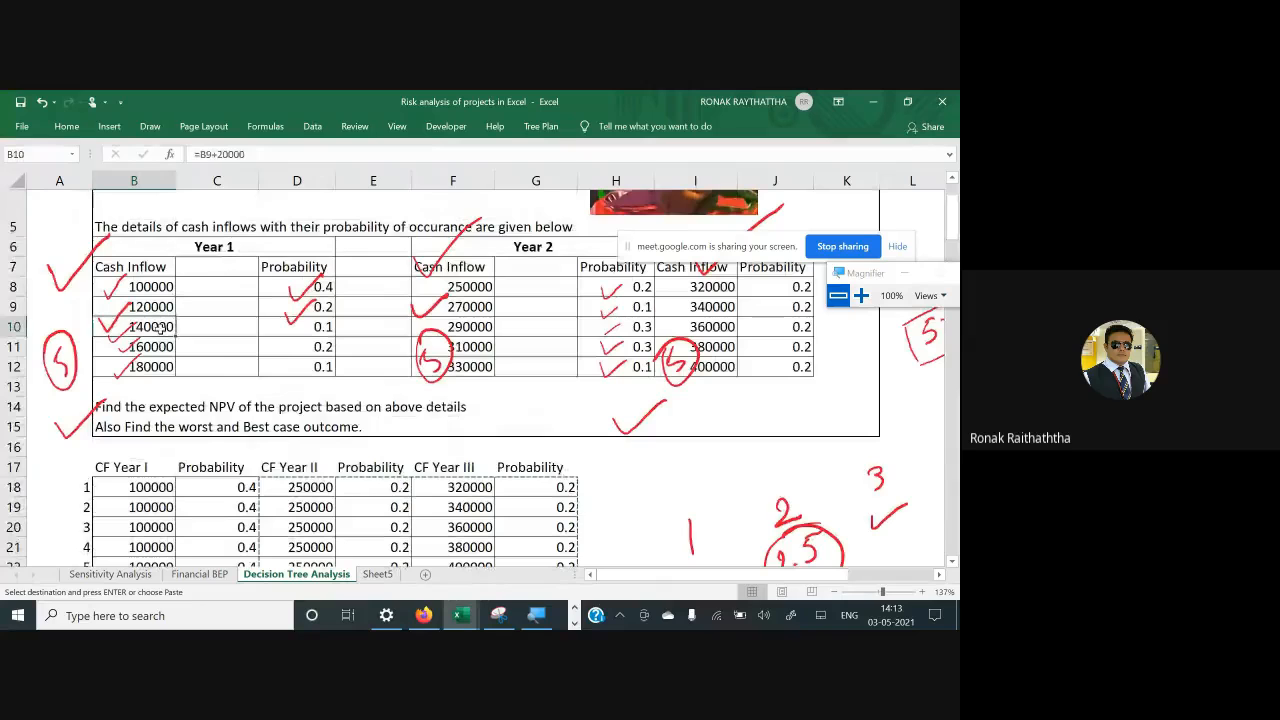
scroll(203, 352, "down", 19)
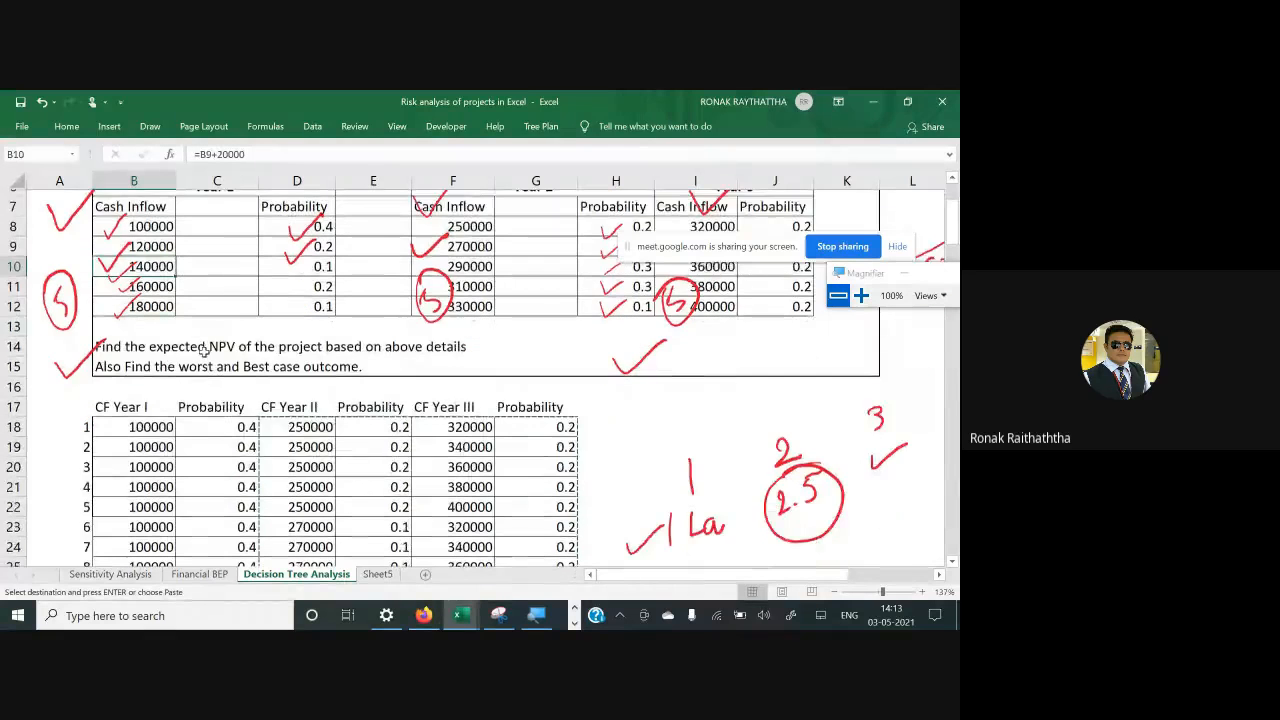
left_click(132, 322)
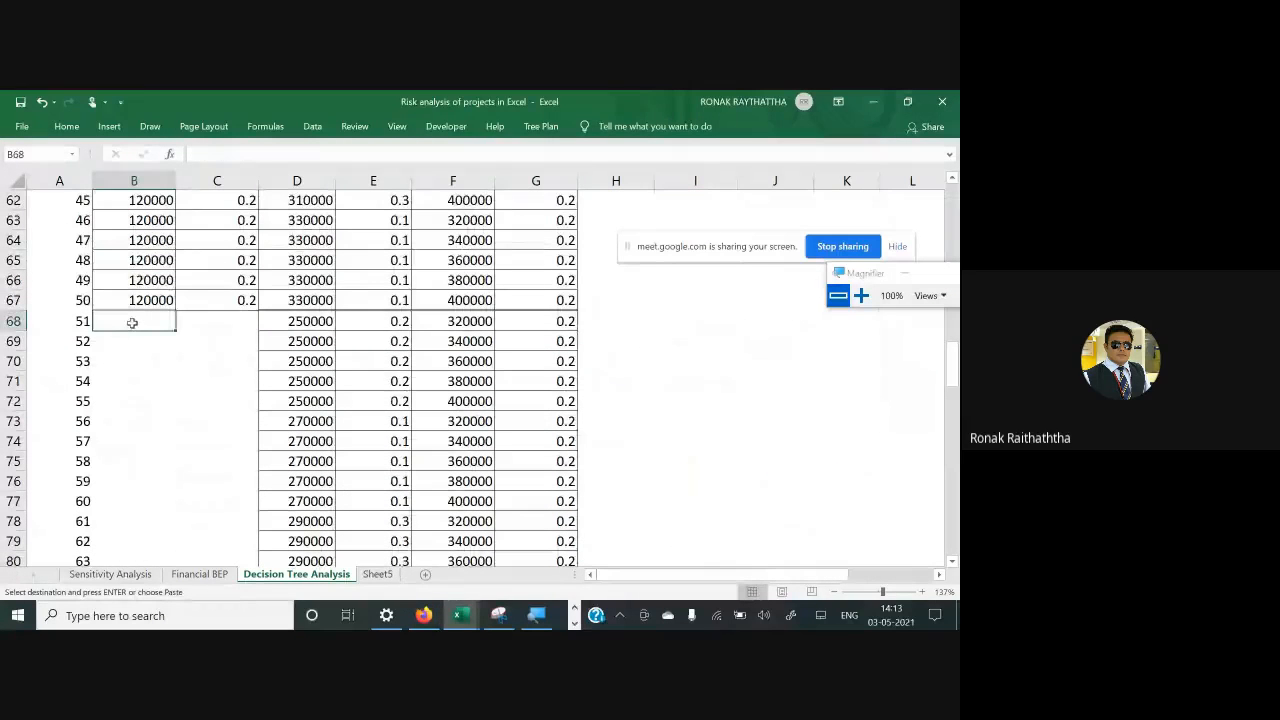
type("1")
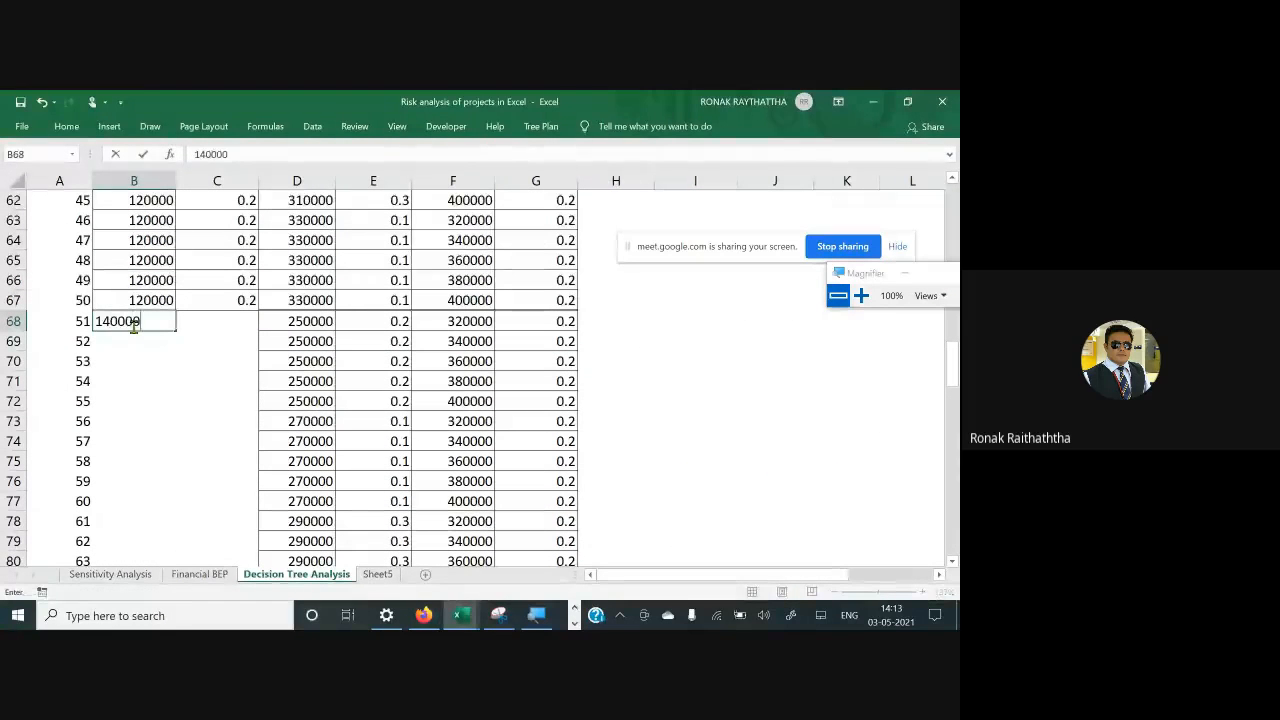
type("40000")
key("Return")
Enter the matching Year I probability of 0.1 for combination 51 in C68
scroll(144, 339, "up", 19)
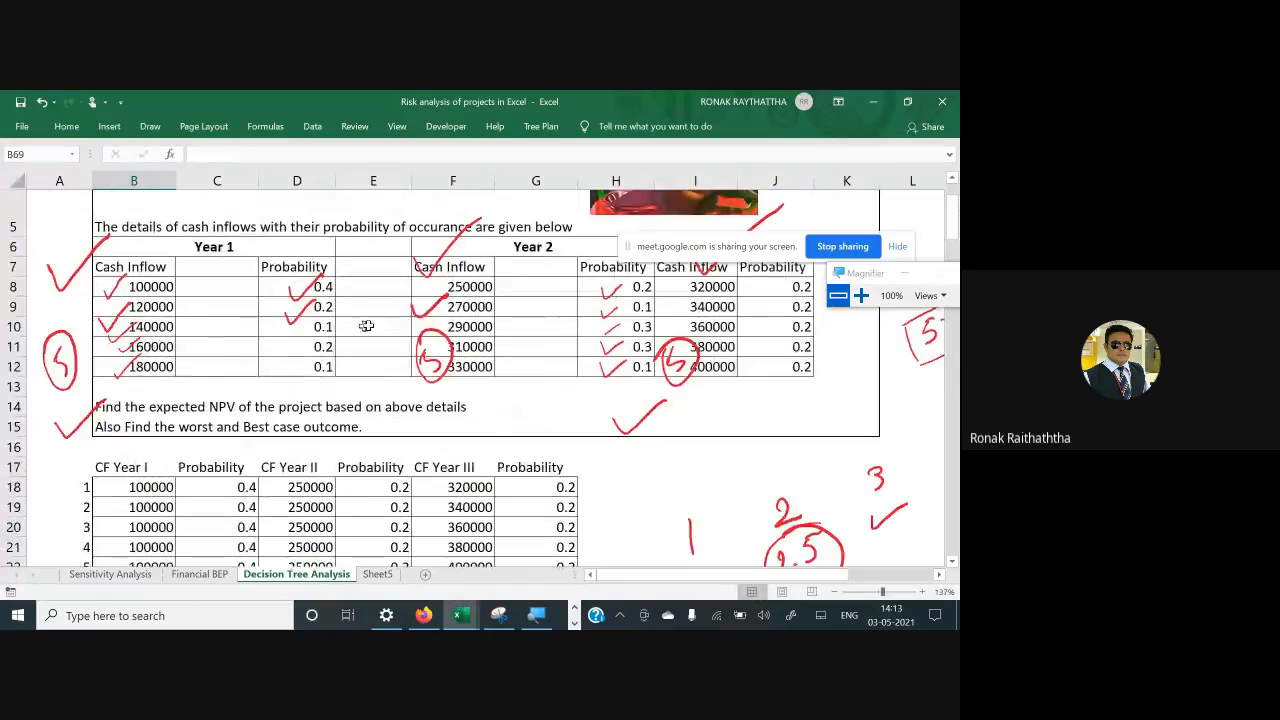
left_click(298, 328)
scroll(310, 337, "down", 5)
scroll(310, 337, "down", 15)
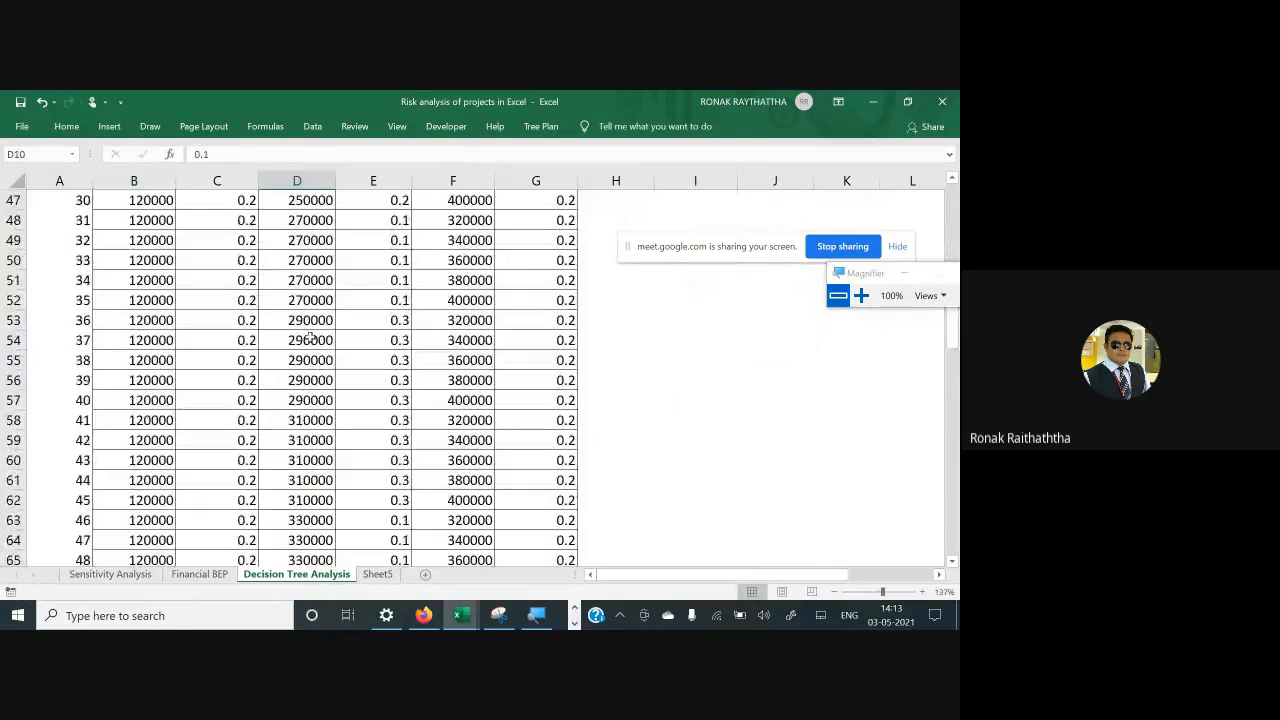
left_click(243, 257)
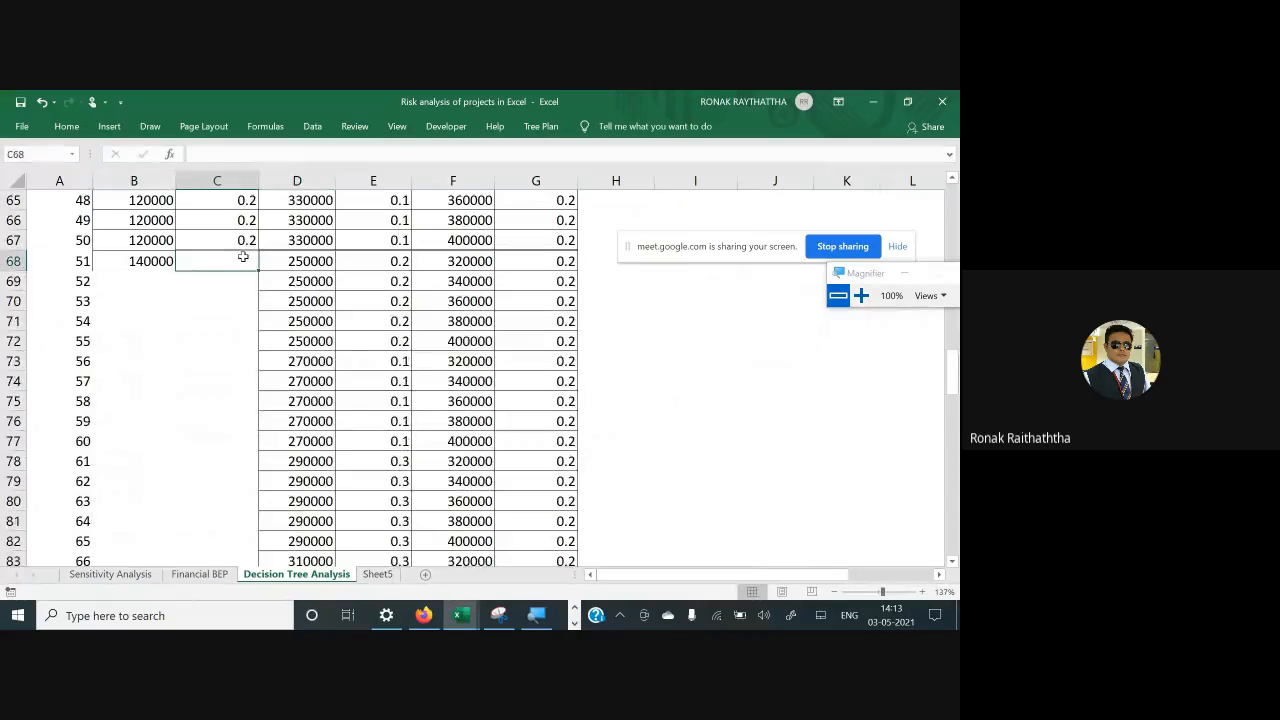
type("0.1")
key("Return")
Copy the Year I cash flow and probability from B68:C68 into B69:C92 for combinations 52 to 75
left_click_drag(150, 261, 243, 257)
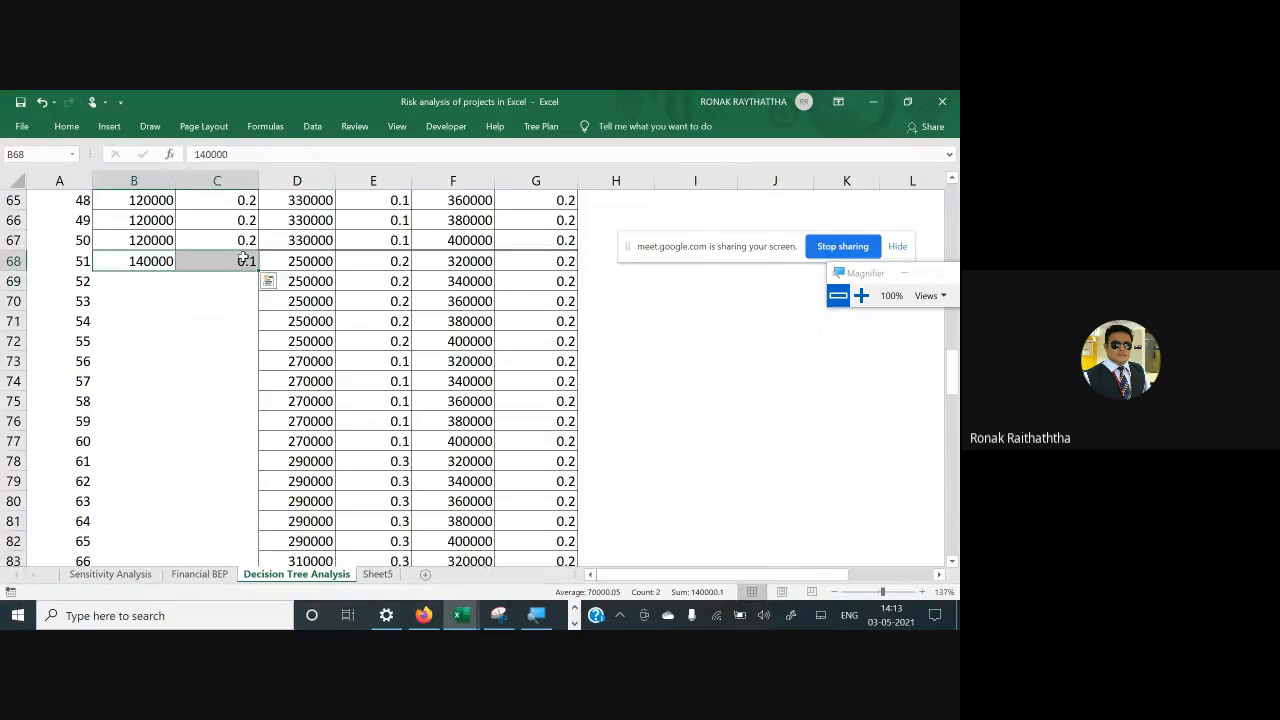
key("ctrl+c")
key("Down")
key("shift+Right")
key("shift+Down")
key("shift+Down")
key("shift+Down")
key("shift+Down")
key("shift+Down")
key("shift+Down")
key("shift+Down")
key("shift+Down")
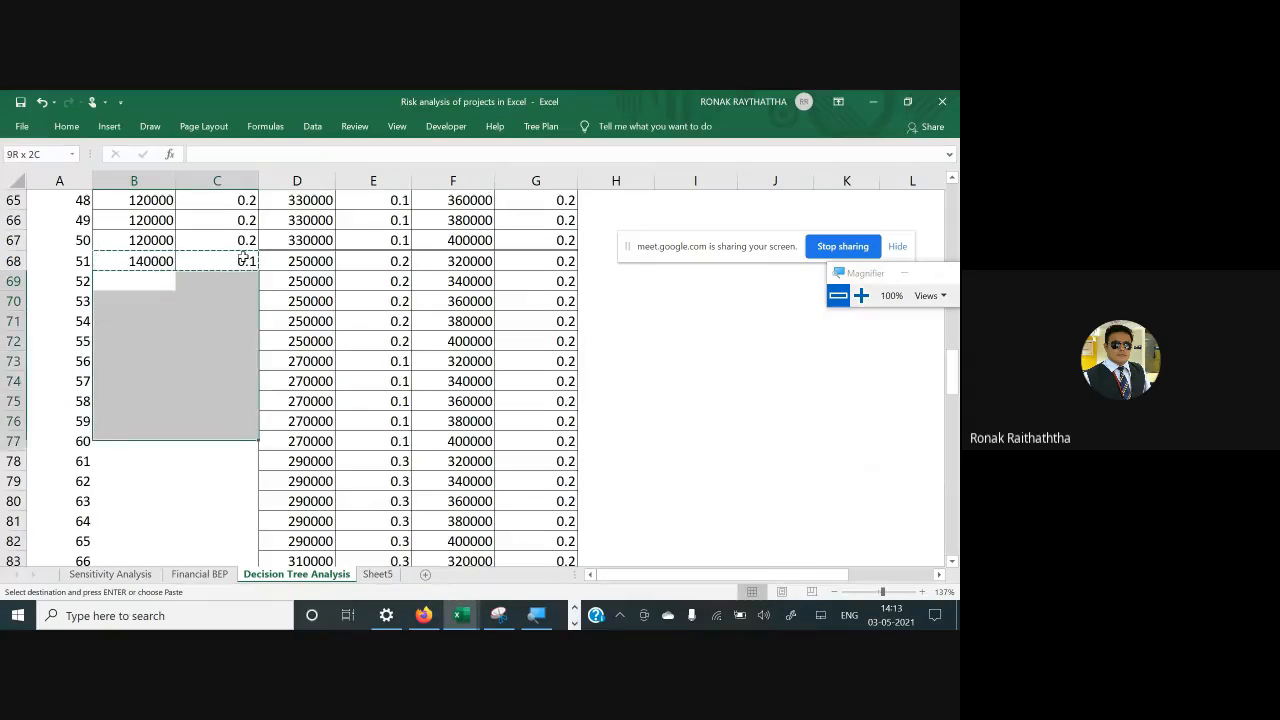
key("shift+Down")
key("shift+Down")
key("shift+Down")
key("shift+Down")
key("shift+Down")
key("shift+Down")
key("shift+Down")
key("shift+Down")
key("shift+Down")
key("shift+Down")
key("shift+Down")
key("shift+Down")
key("shift+Down")
key("shift+Down")
key("shift+Down")
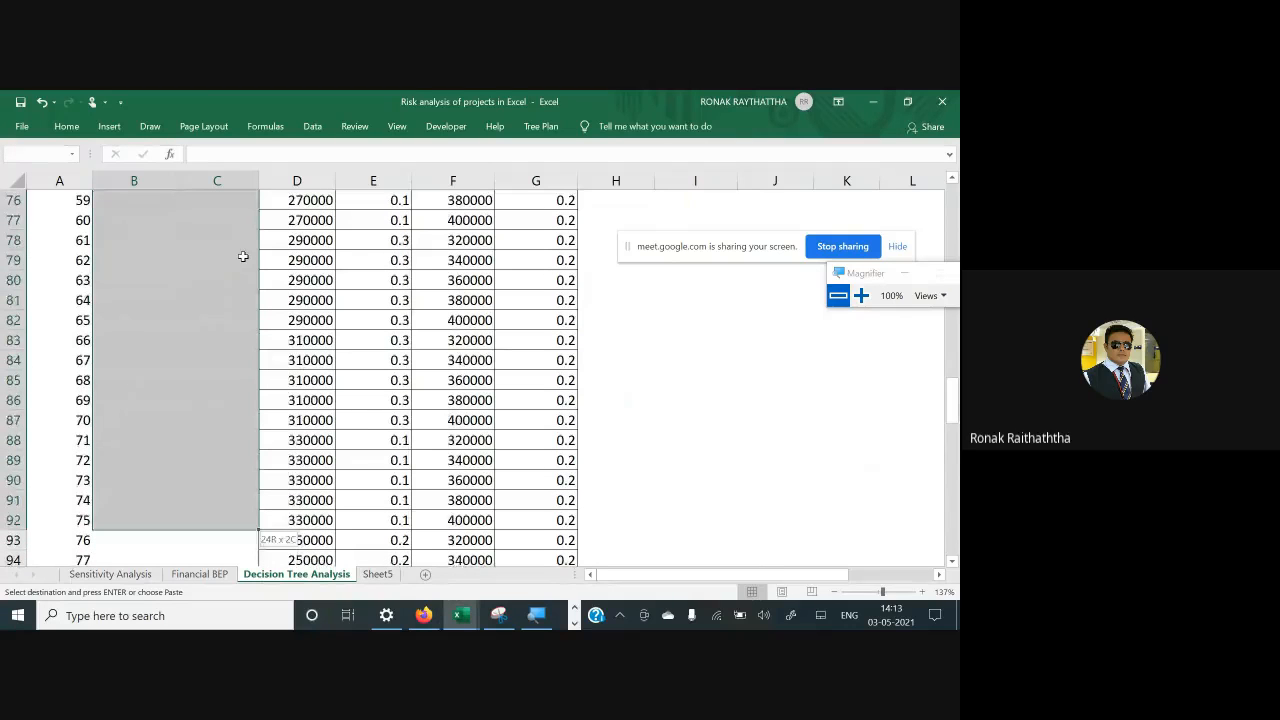
key("Return")
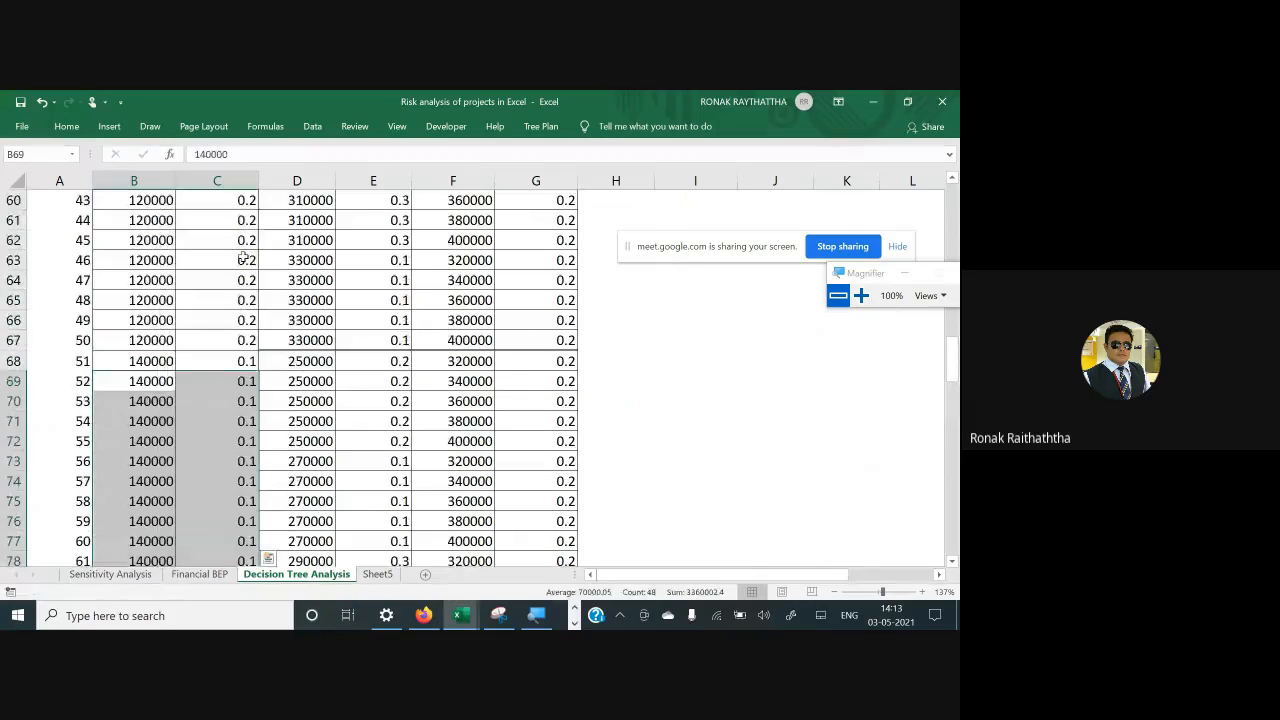
key("alt+h")
key("b")
key("Escape")
key("Escape")
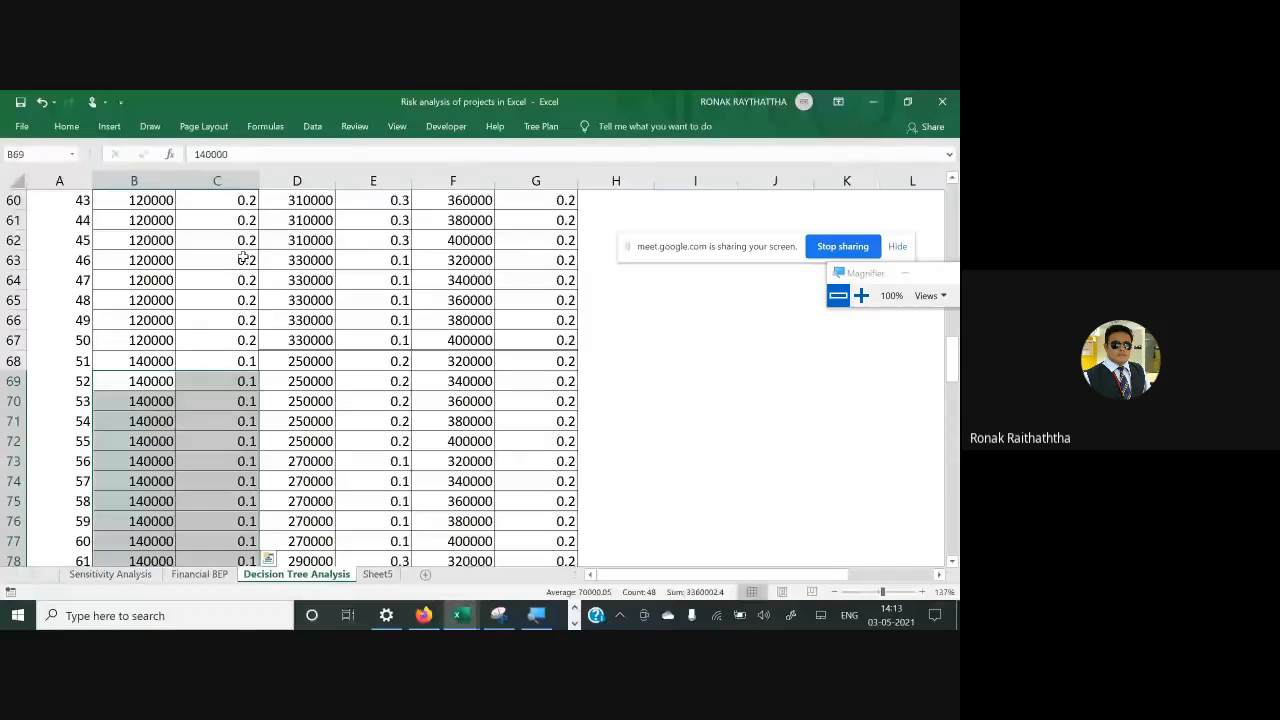
Enter the fourth Year 1 cash inflow, 160000, as the Year I cash flow for combination 76 in B93
key("ctrl+Down")
key("Down")
key("Down")
key("Down")
key("Down")
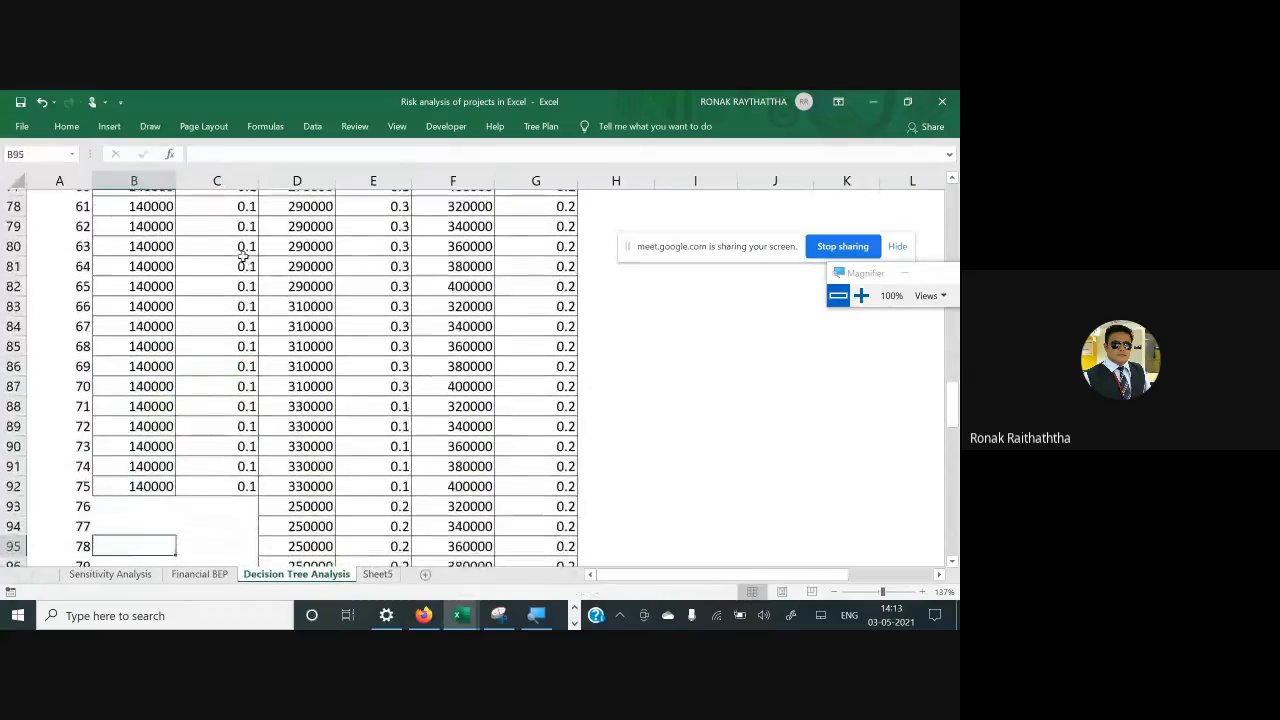
key("Up")
key("Up")
key("Up")
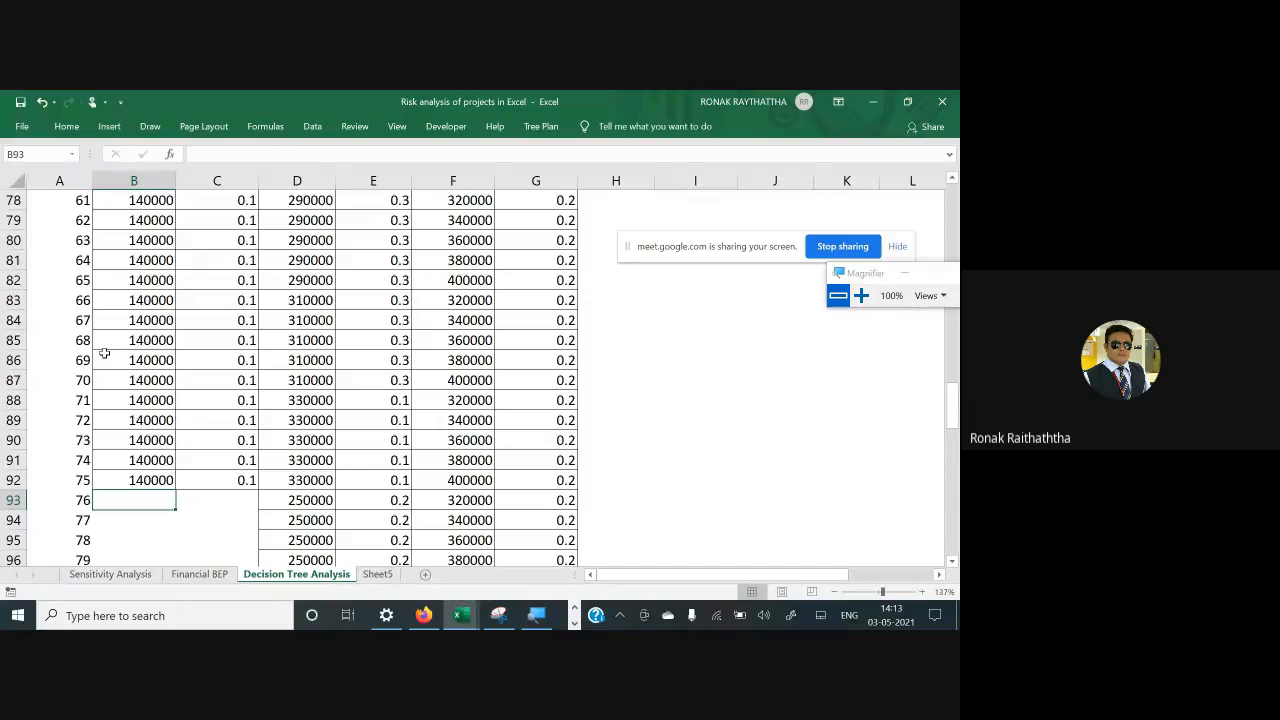
scroll(104, 353, "up", 17)
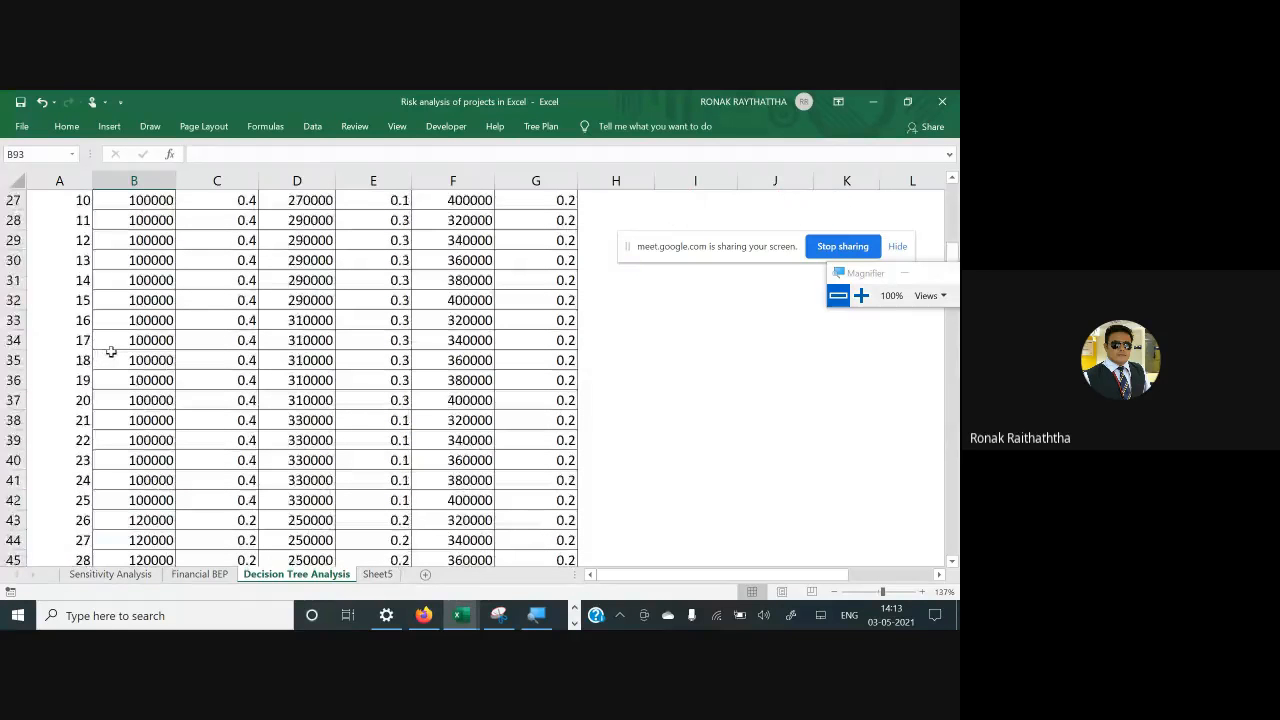
scroll(111, 352, "down", 17)
scroll(118, 343, "up", 4)
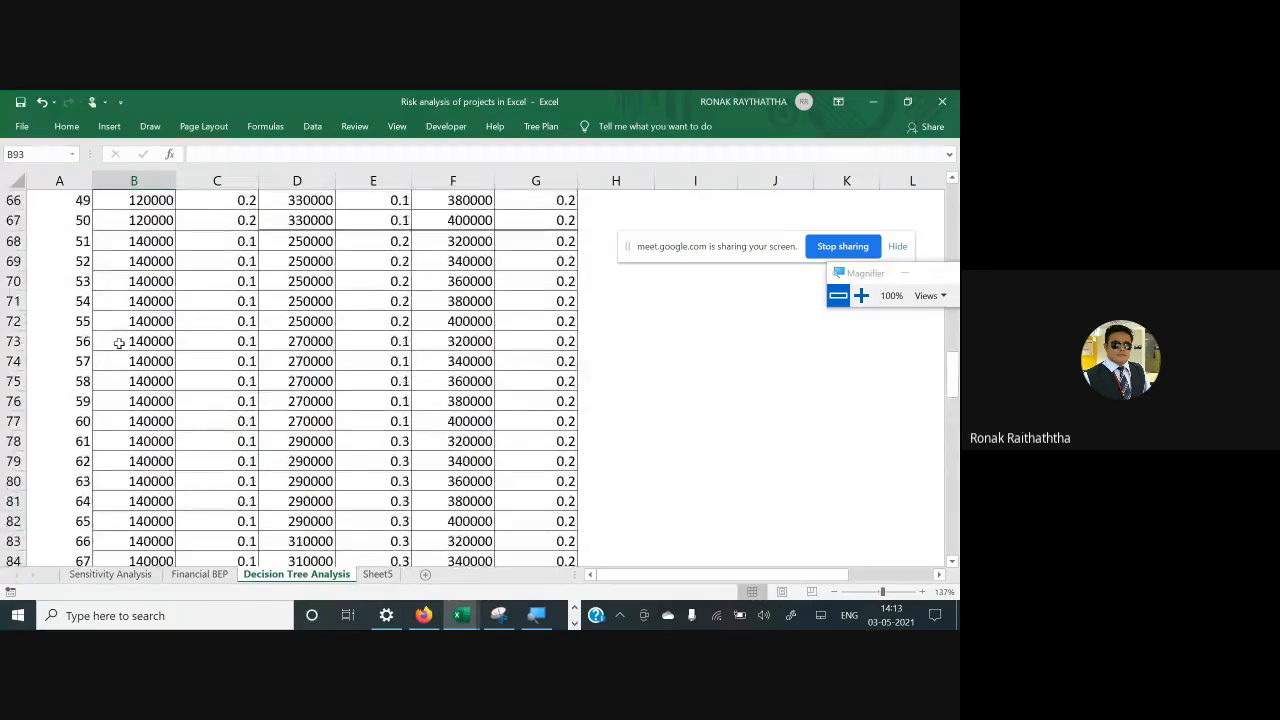
scroll(118, 343, "up", 20)
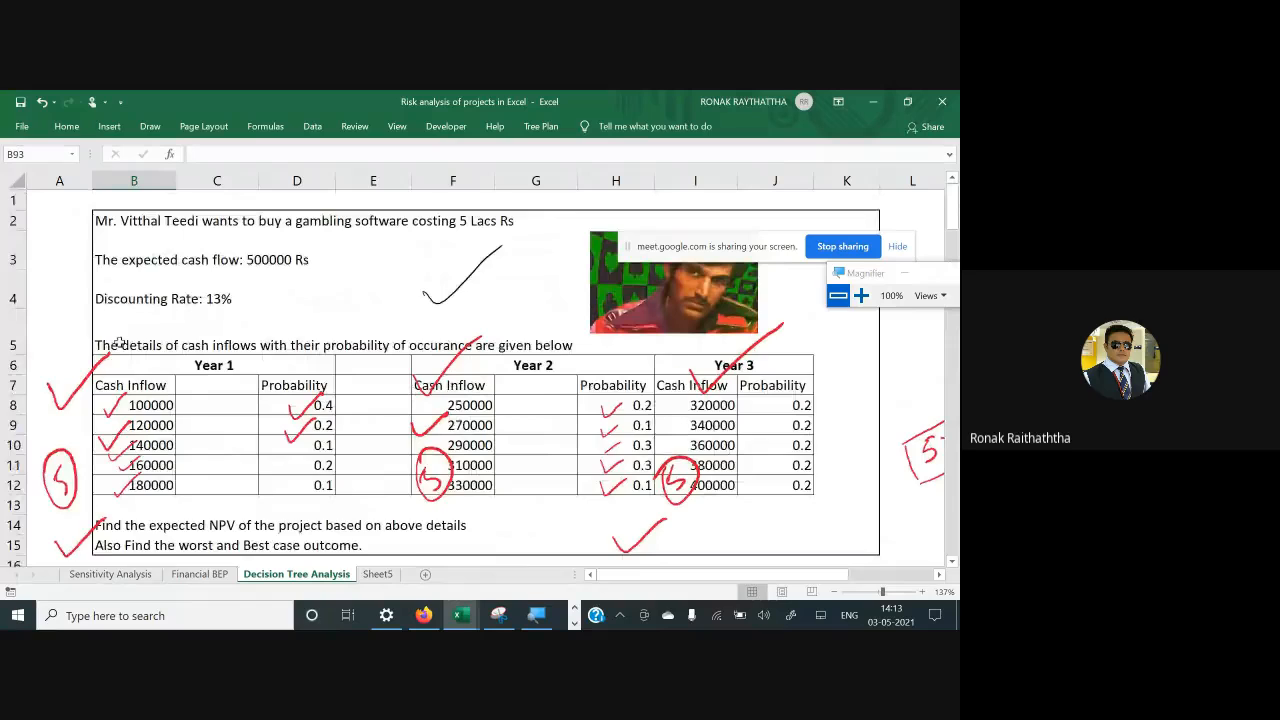
scroll(119, 342, "down", 20)
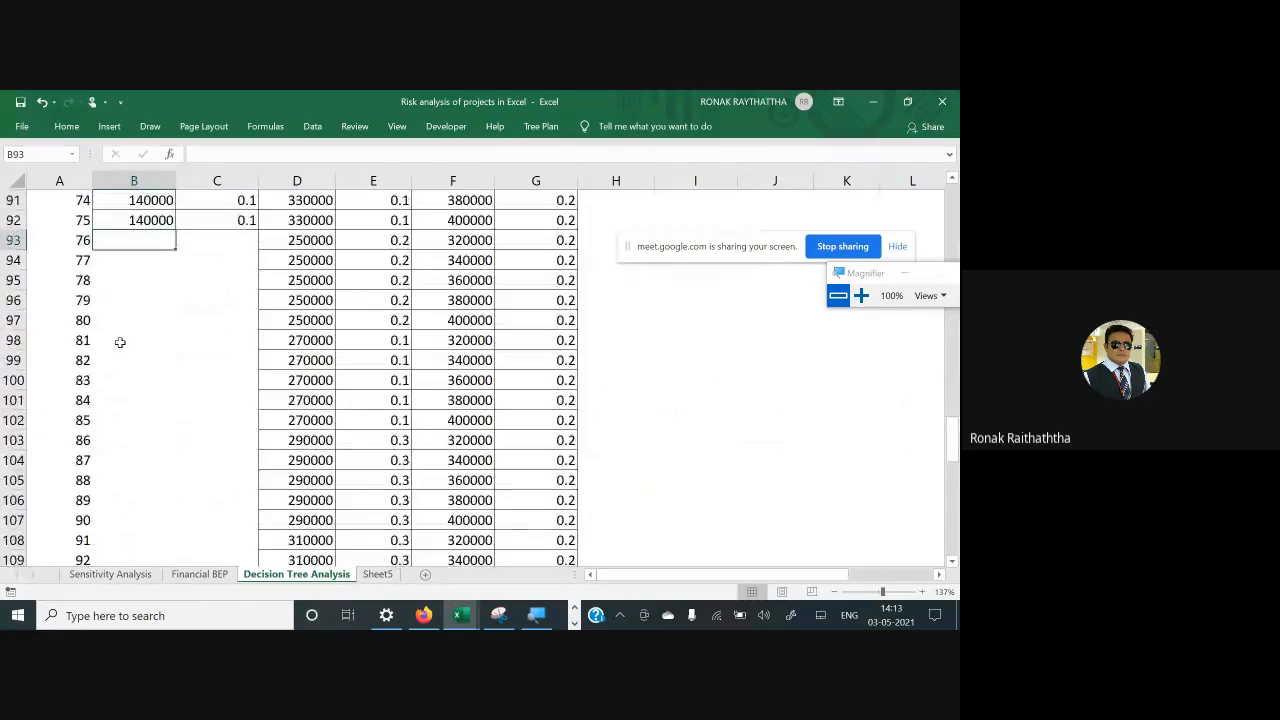
scroll(119, 342, "up", 1)
type("16000")
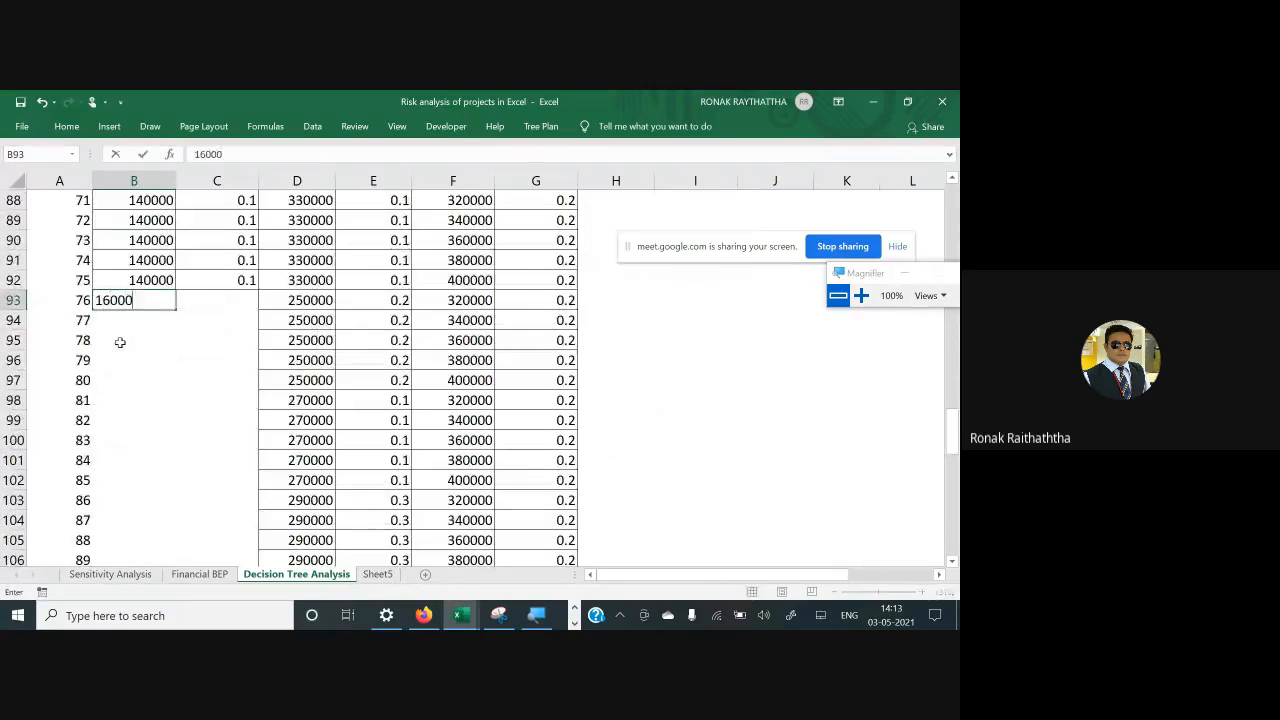
type("0")
key("ctrl+Return")
Enter the matching Year I probability of 0.2 for combination 76 in C93
scroll(228, 266, "up", 20)
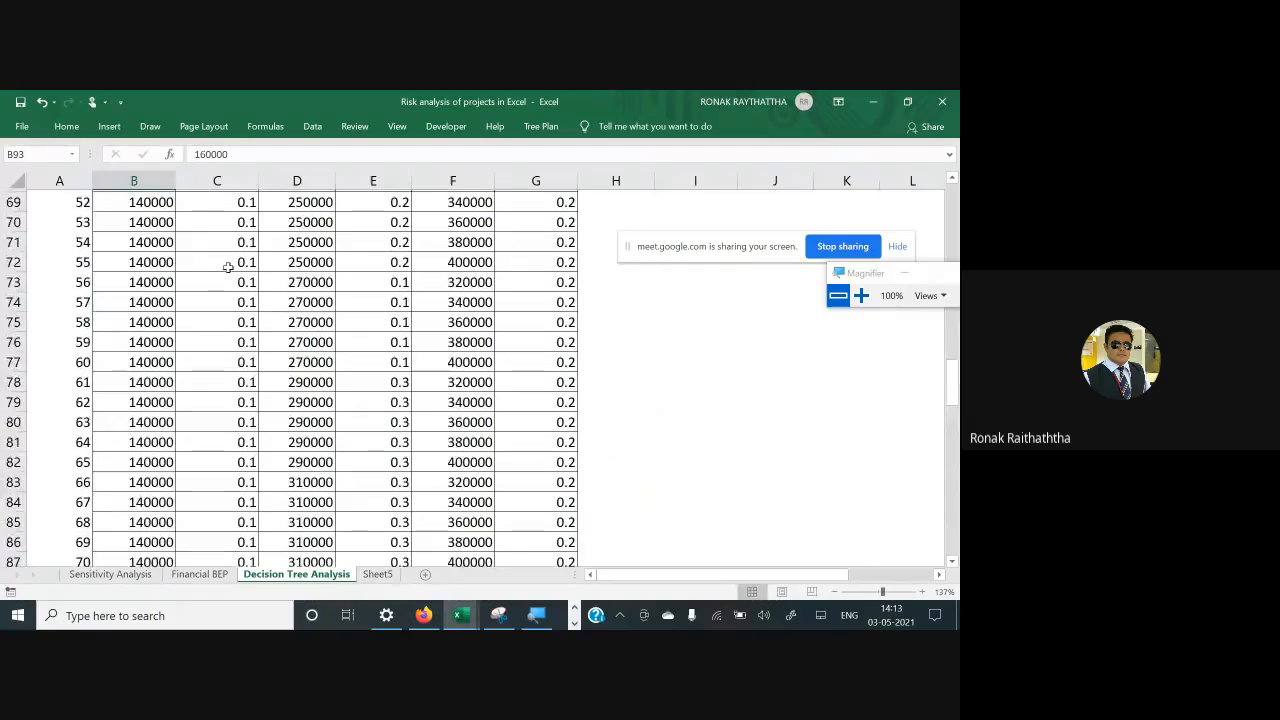
scroll(228, 266, "down", 20)
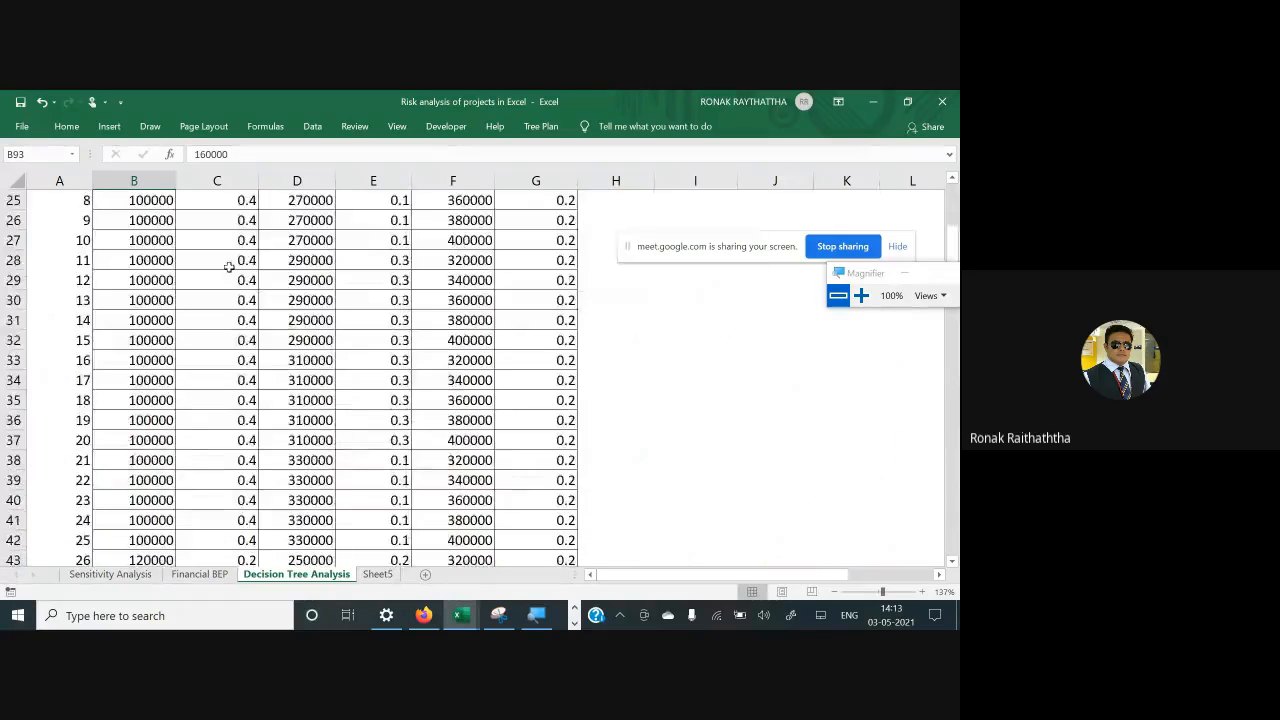
scroll(234, 266, "up", 3)
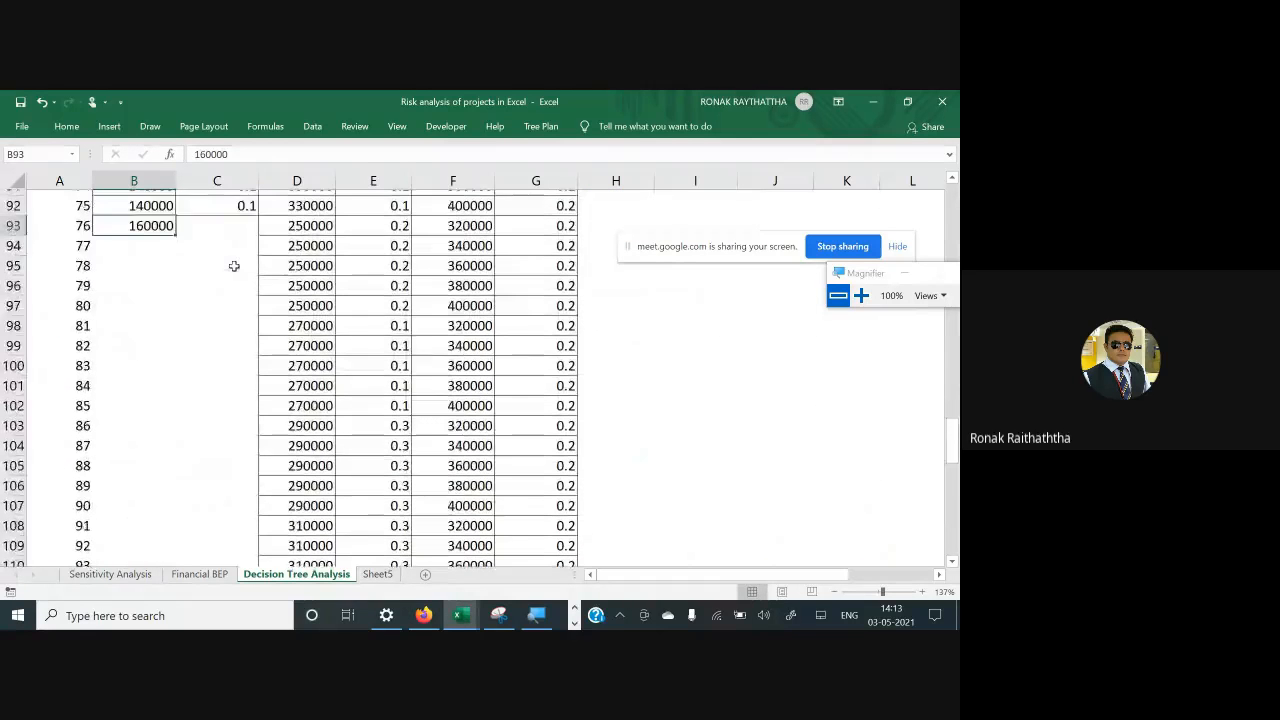
left_click(228, 300)
type("0.")
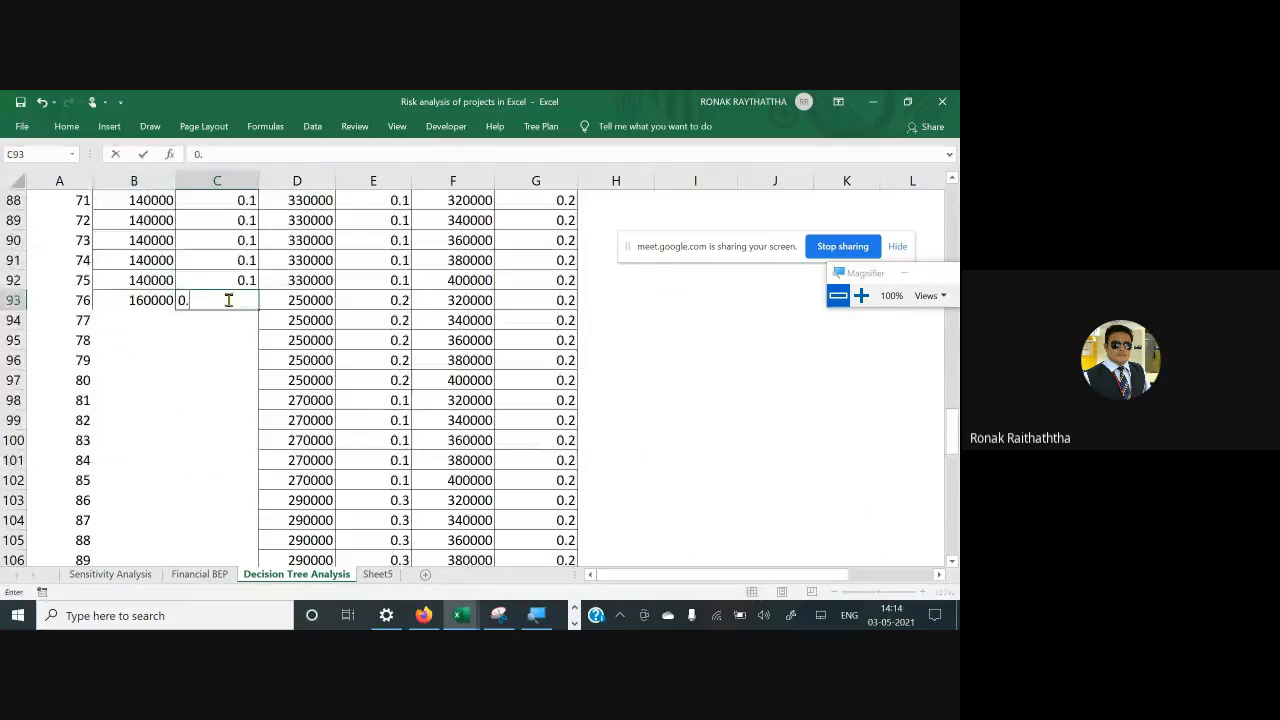
type("2")
key("Return")
Copy the Year I cash flow and probability from B93:C93 into B94:C117 for combinations 77 to 100
key("Left")
key("Up")
key("shift+Right")
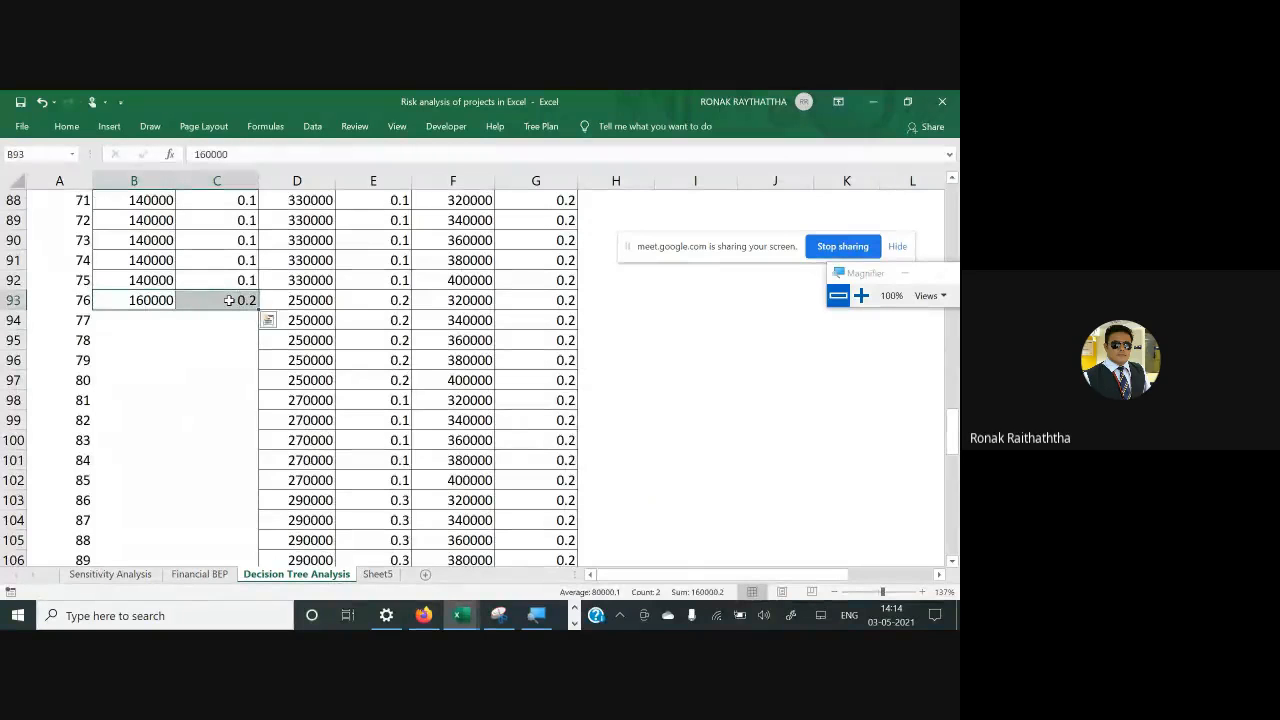
key("ctrl+c")
key("Down")
key("shift+Right")
key("shift+Down")
key("shift+Down")
key("shift+Down")
key("shift+Down")
key("shift+Down")
key("shift+Down")
key("shift+Down")
key("shift+Down")
key("shift+Down")
key("shift+Down")
key("shift+Down")
key("shift+Down")
key("shift+Down")
key("shift+Down")
key("shift+Down")
key("shift+Down")
key("shift+Down")
key("shift+Down")
key("shift+Down")
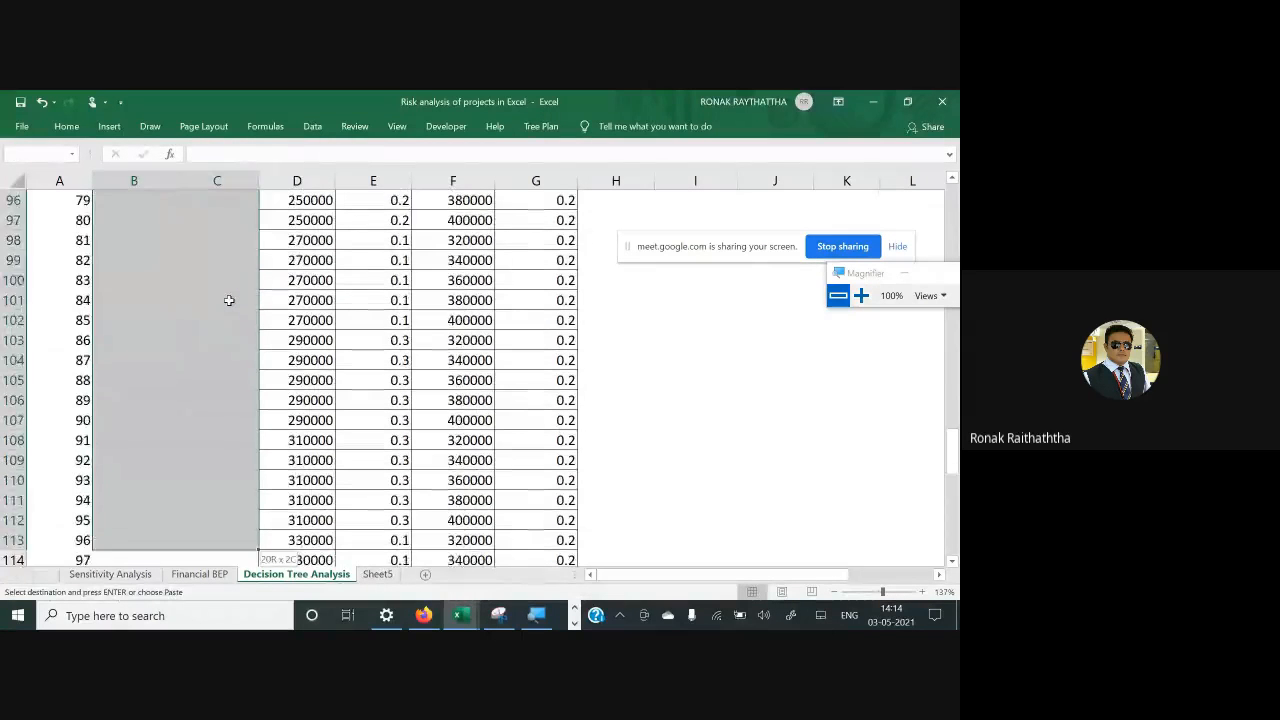
key("shift+Down")
key("shift+Down")
key("shift+Down")
key("shift+Down")
key("ctrl+v")
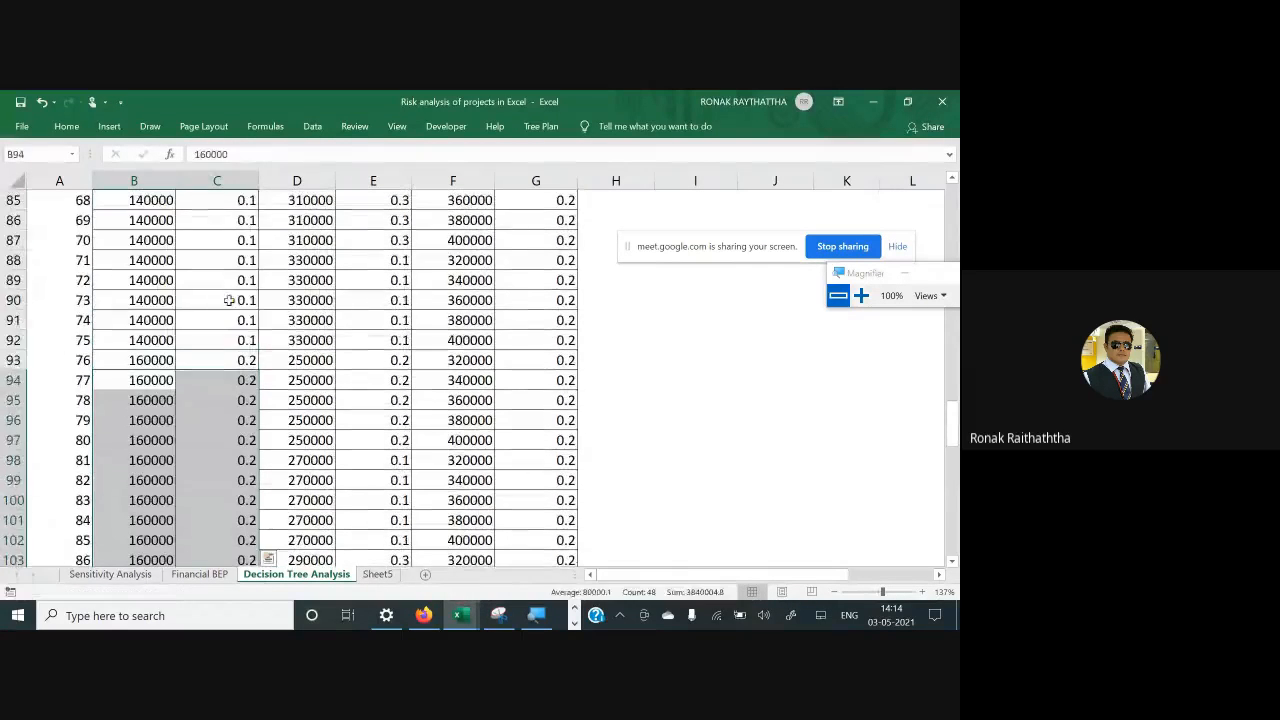
Enter the fifth Year I cash inflow, 180000, in B118 and its probability, 0.1, in C118 for combination 101
scroll(229, 300, "up", 20)
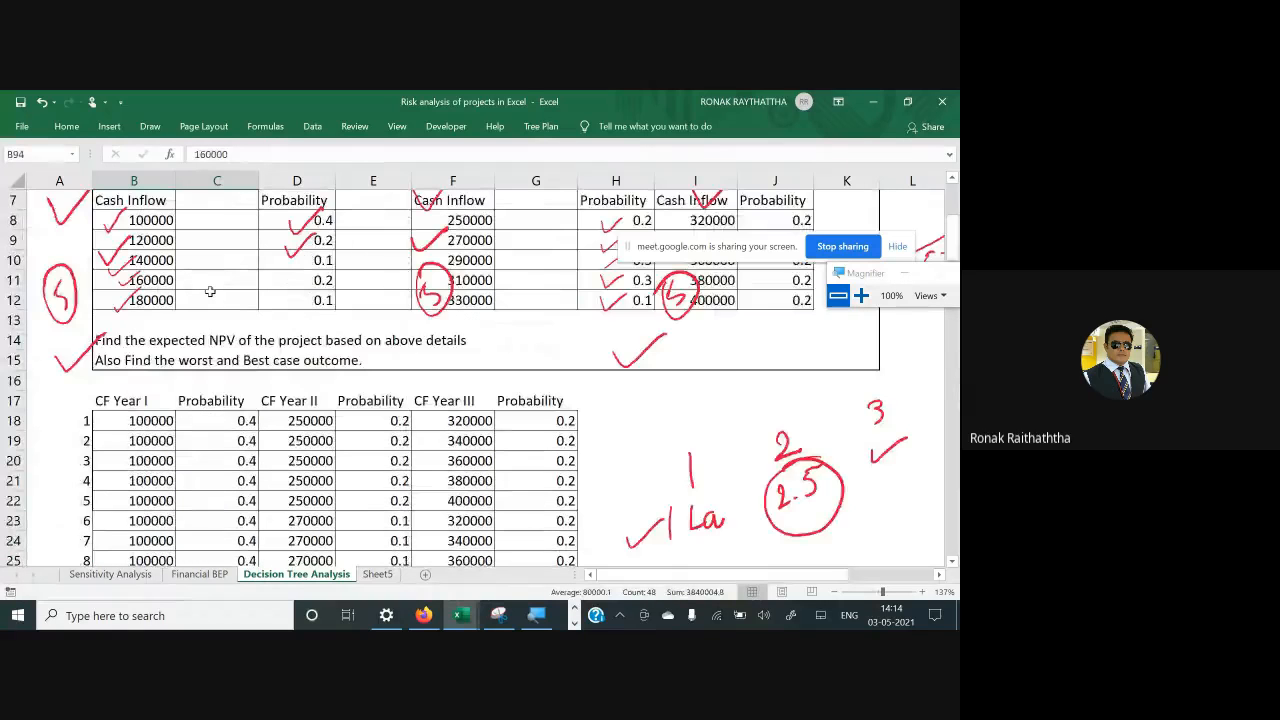
left_click(158, 300)
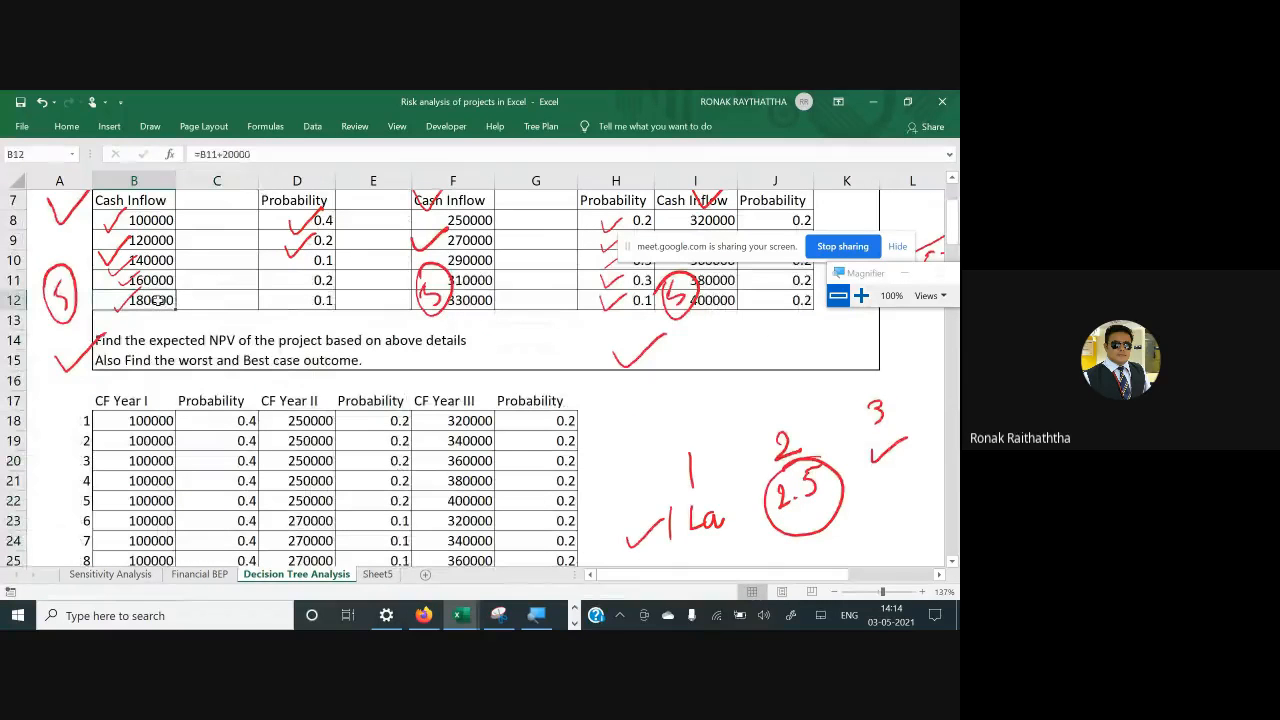
left_click(322, 300)
scroll(303, 355, "down", 12)
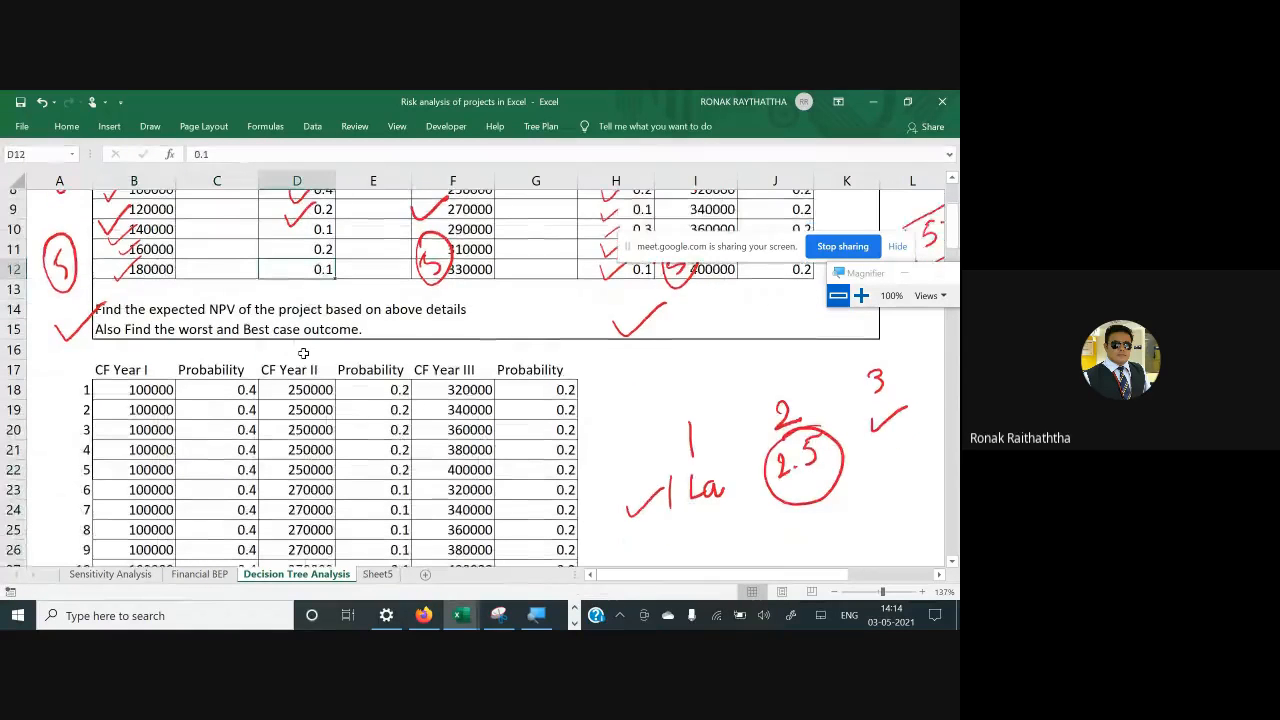
scroll(303, 355, "down", 19)
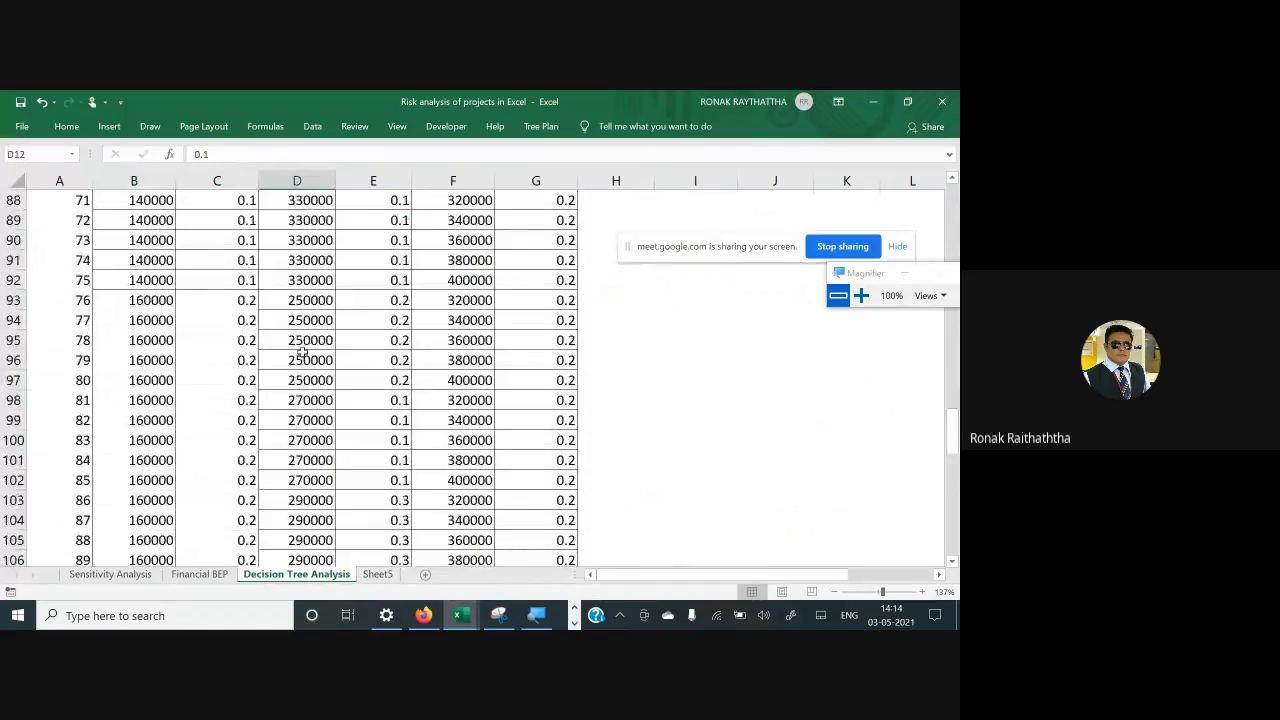
scroll(303, 355, "down", 2)
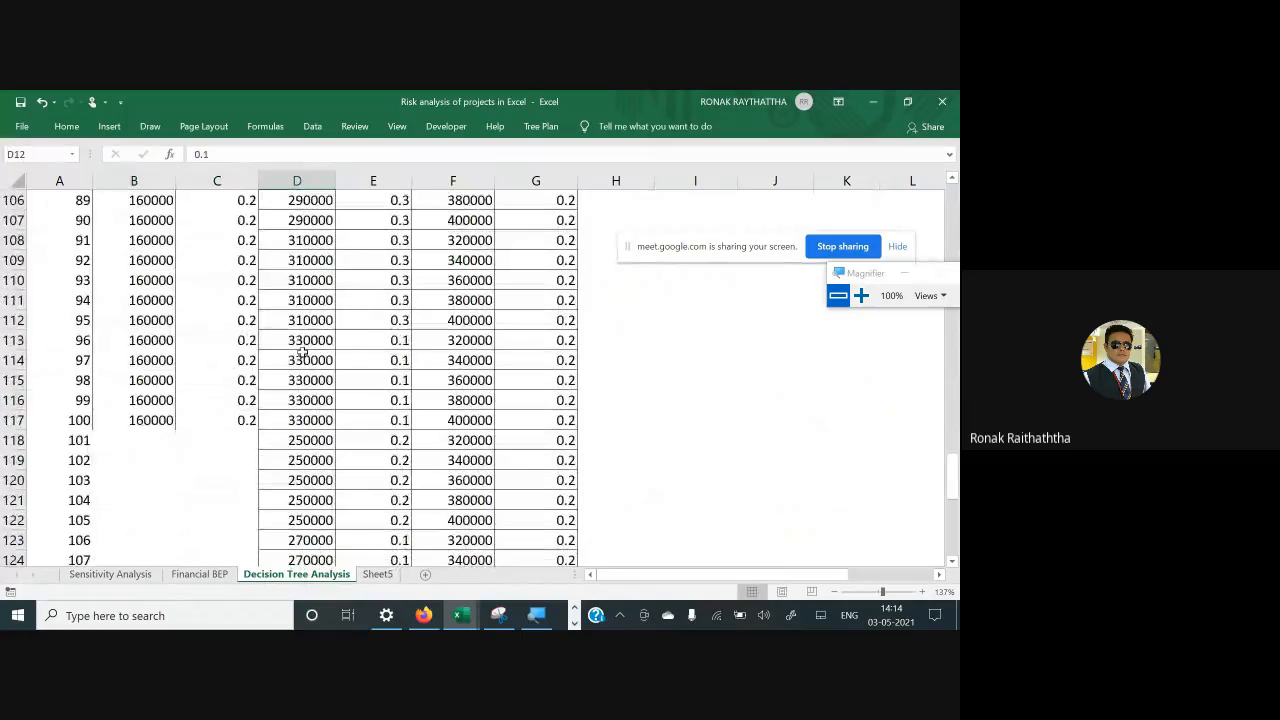
left_click(131, 443)
type("180000")
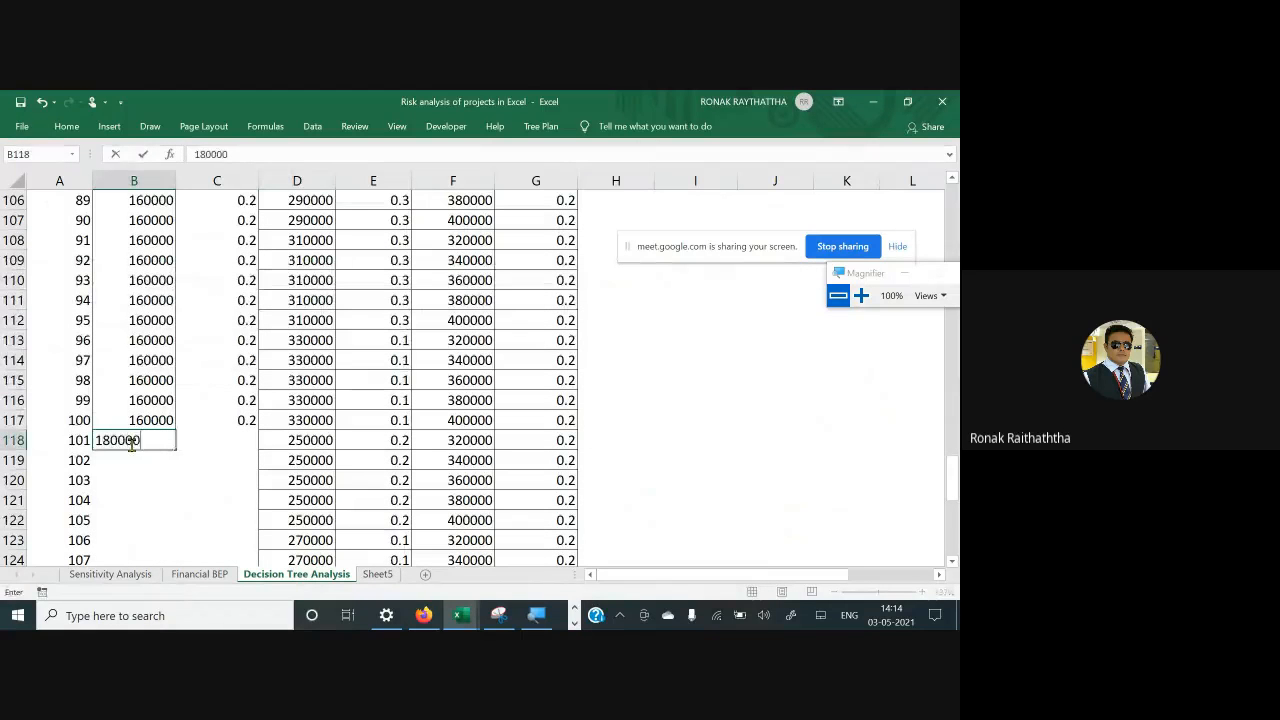
key("Return")
key("Up")
key("Right")
type("0.1")
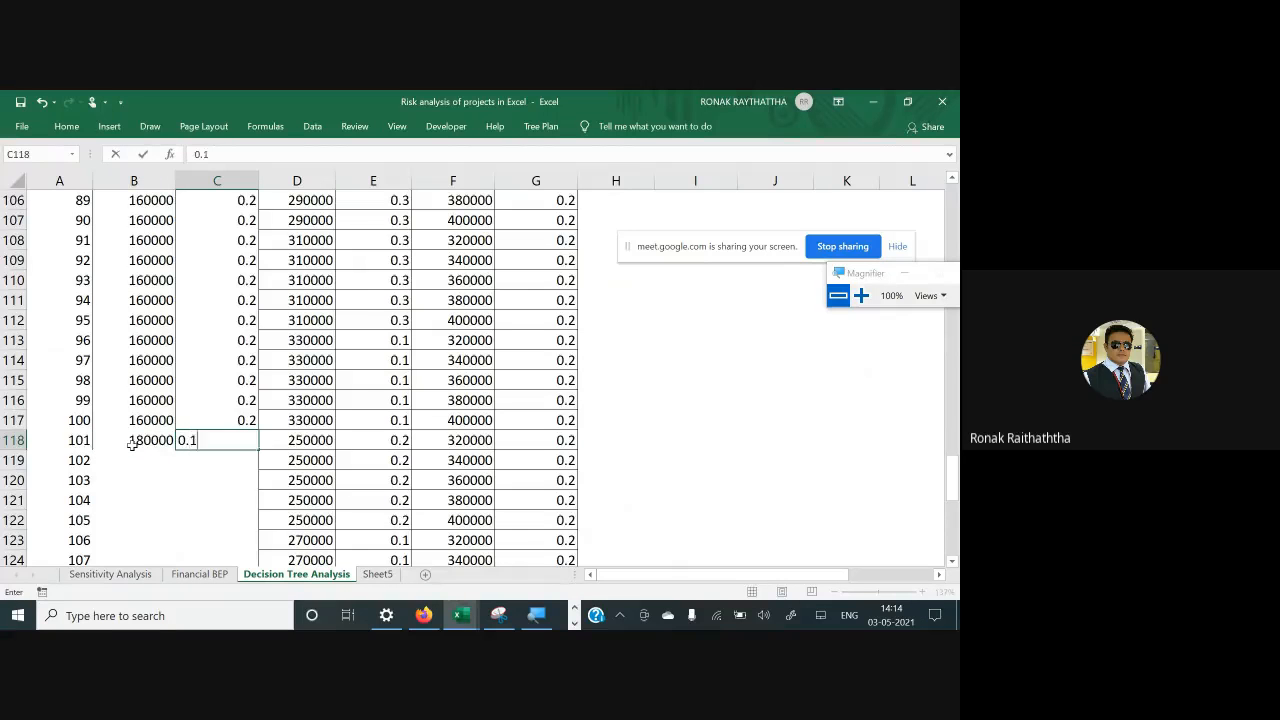
key("Return")
Copy the Year I cash flow and probability from B118:C118 into B119:C142 for combinations 102 to 125
left_click(131, 443)
key("shift+Right")
key("ctrl+c")
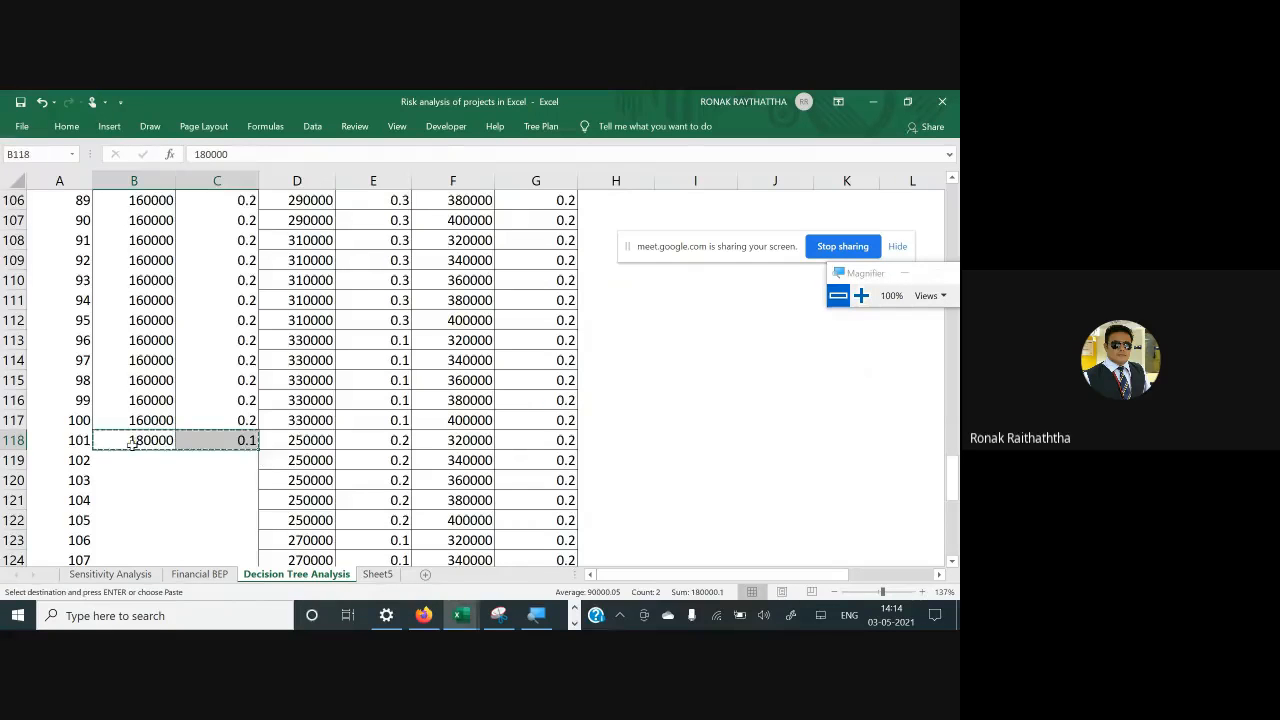
key("ctrl+Down")
key("ctrl+Up")
key("Down")
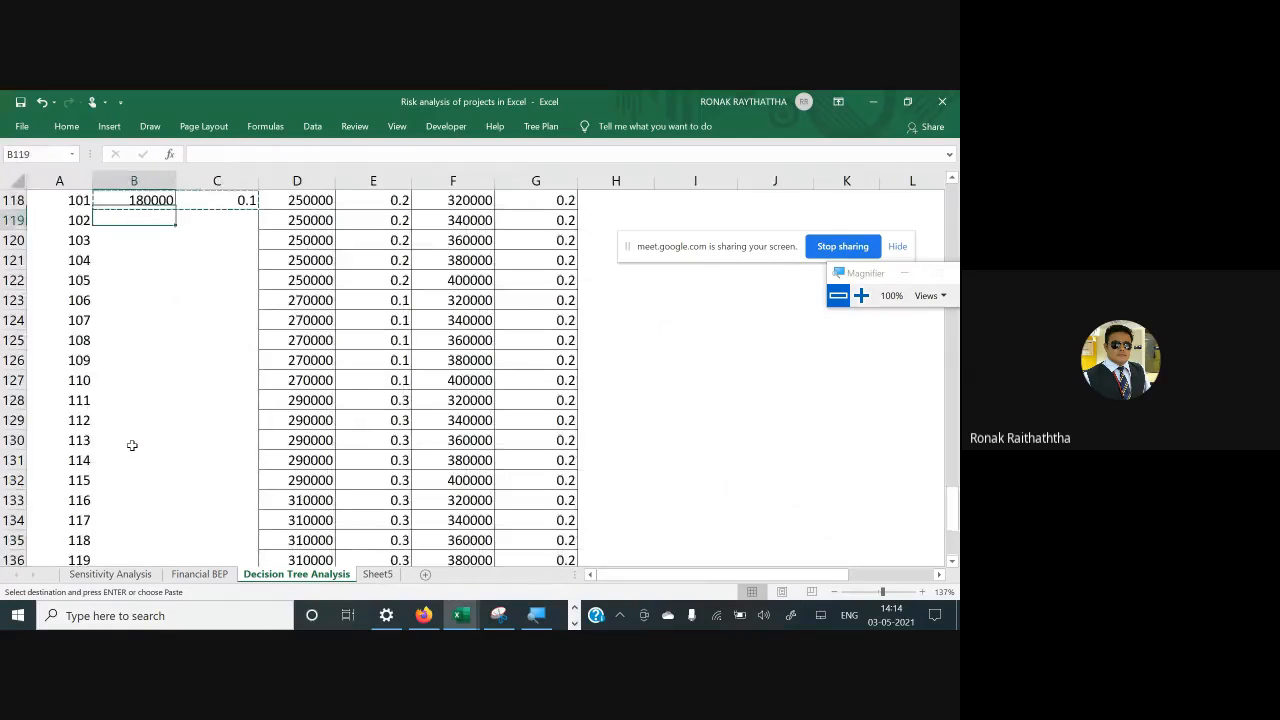
key("shift+Right")
key("shift+Down")
key("shift+Down")
key("shift+Down")
key("shift+Down")
key("shift+Down")
key("shift+Down")
key("shift+Down")
key("shift+Down")
key("shift+Down")
key("shift+Down")
key("shift+Down")
key("shift+Down")
key("shift+Down")
key("shift+Down")
key("shift+Down")
key("shift+Down")
key("shift+Down")
key("shift+Down")
key("shift+Down")
key("shift+Down")
key("shift+Up")
key("shift+Up")
key("shift+Up")
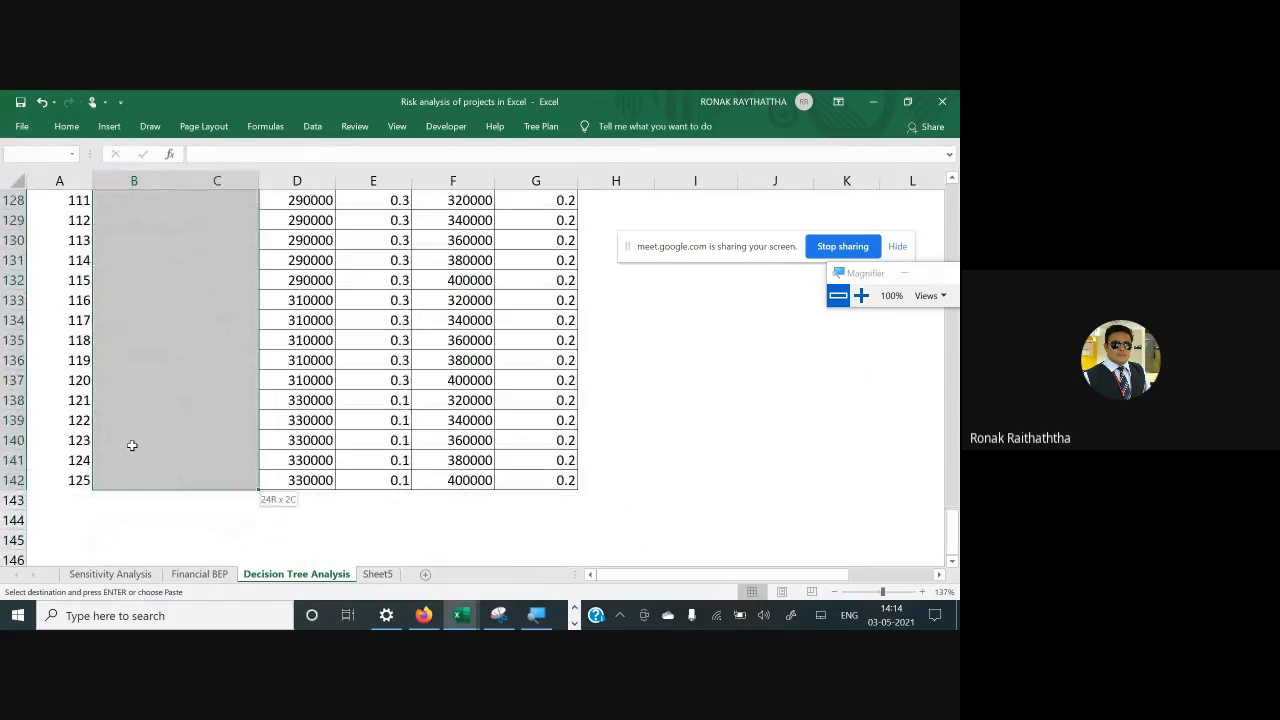
key("Return")
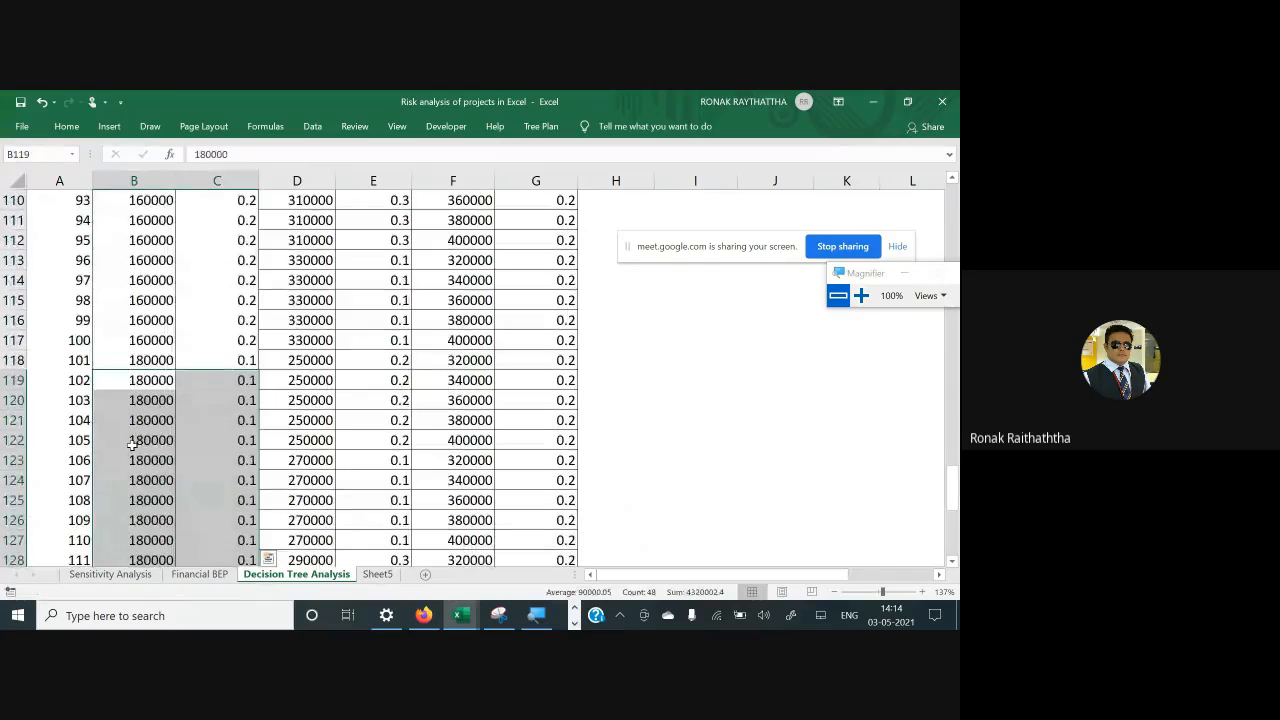
Apply all borders to the cash flow and probability data in B18:G142
key("ctrl+Up")
key("Down")
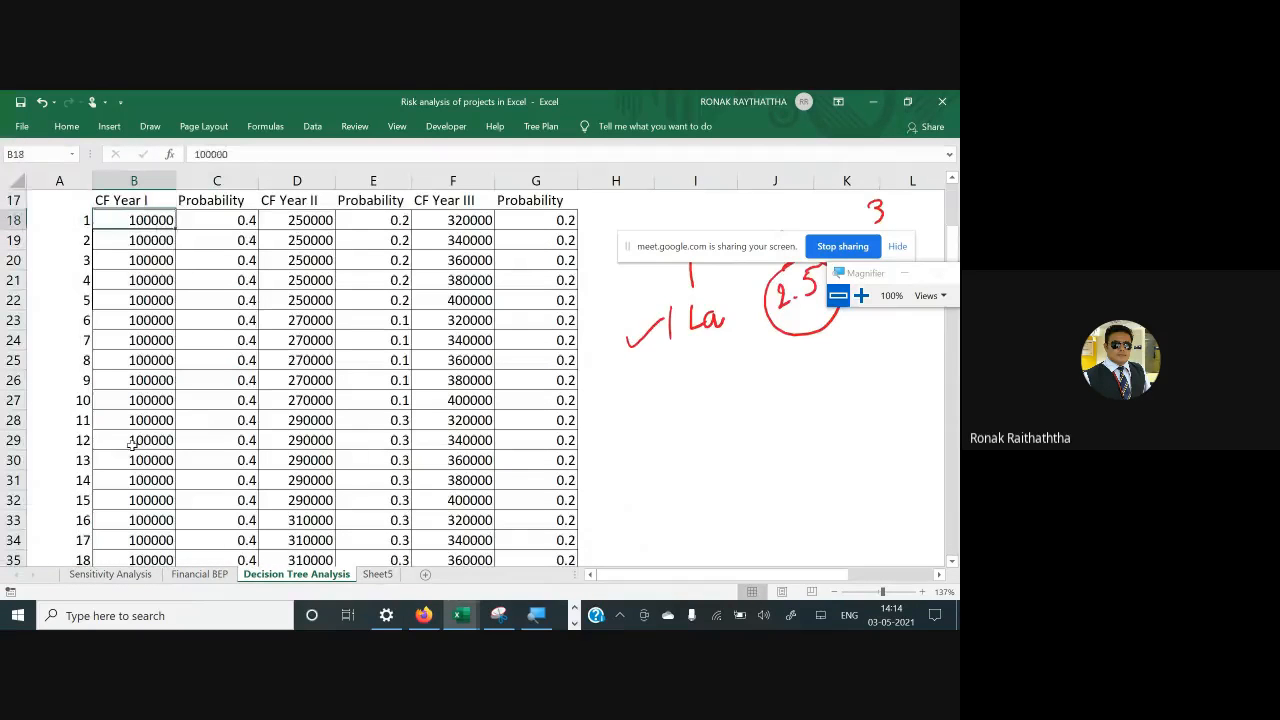
key("ctrl+shift+Right")
key("ctrl+shift+Down")
key("alt+h")
key("b")
key("a")
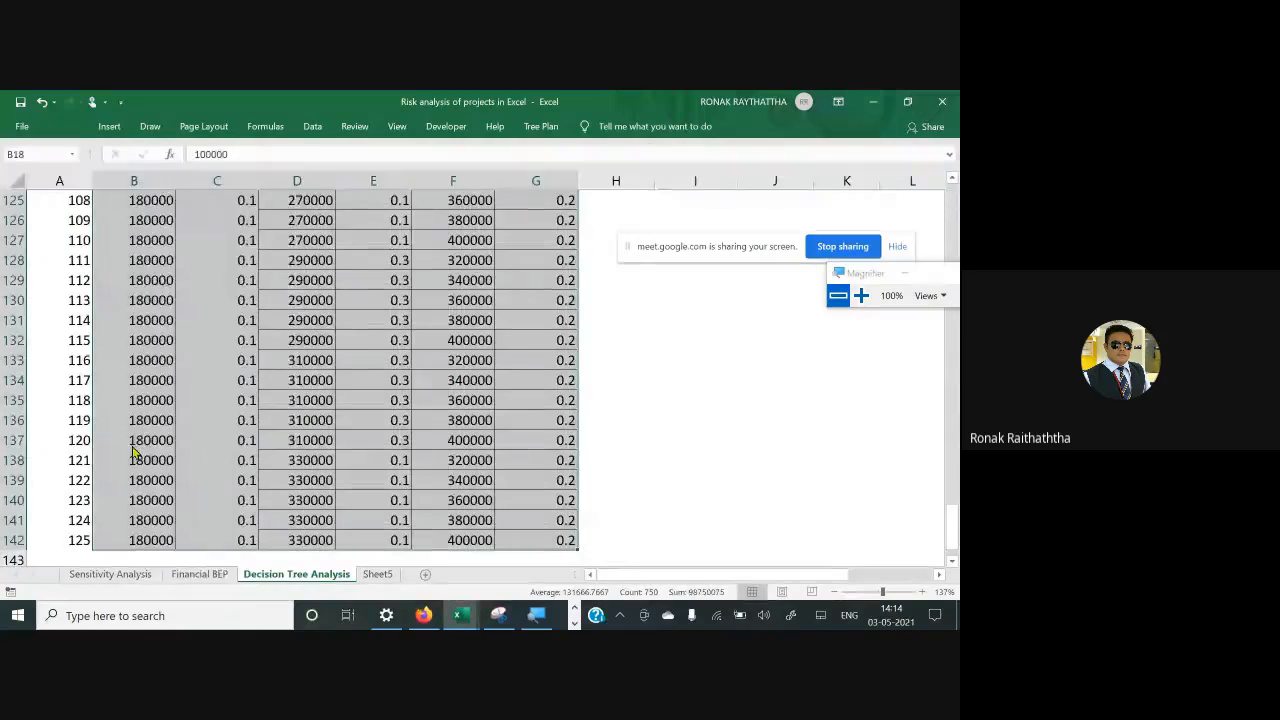
Apply all borders to the table's header cells B17:G17 and make their text bold
key("ctrl+BackSpace")
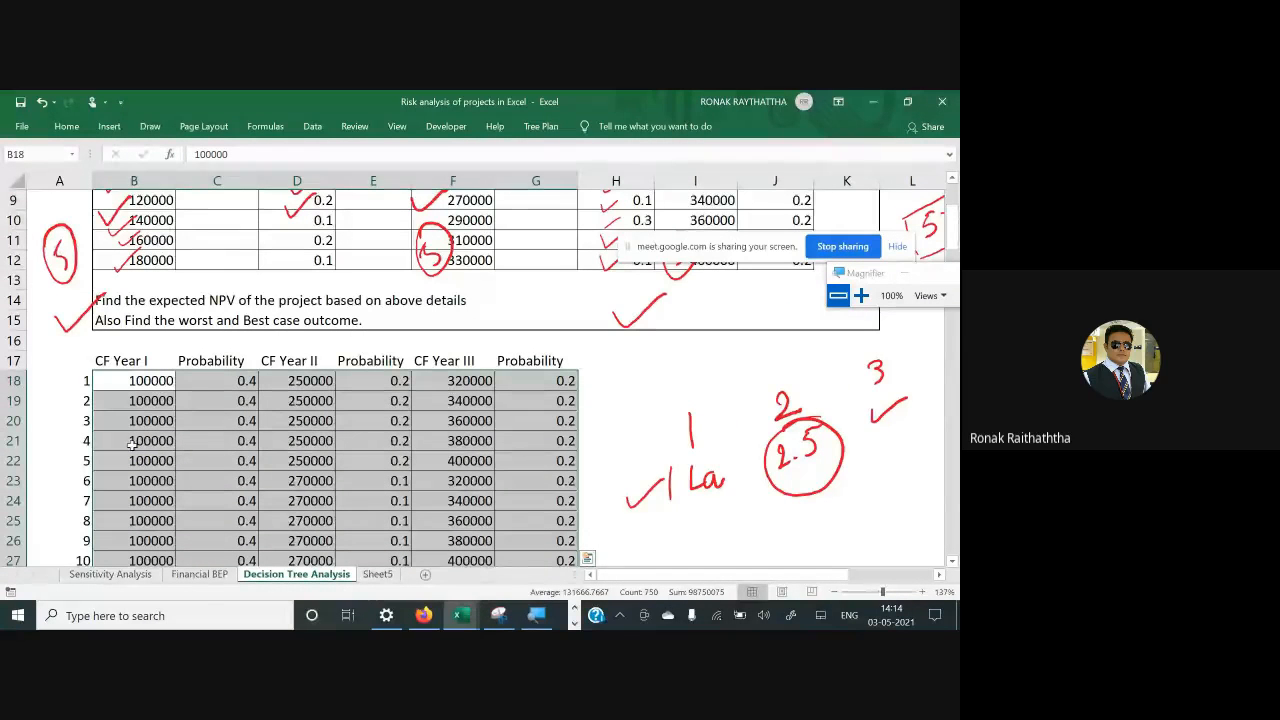
key("Up")
key("ctrl+shift+Right")
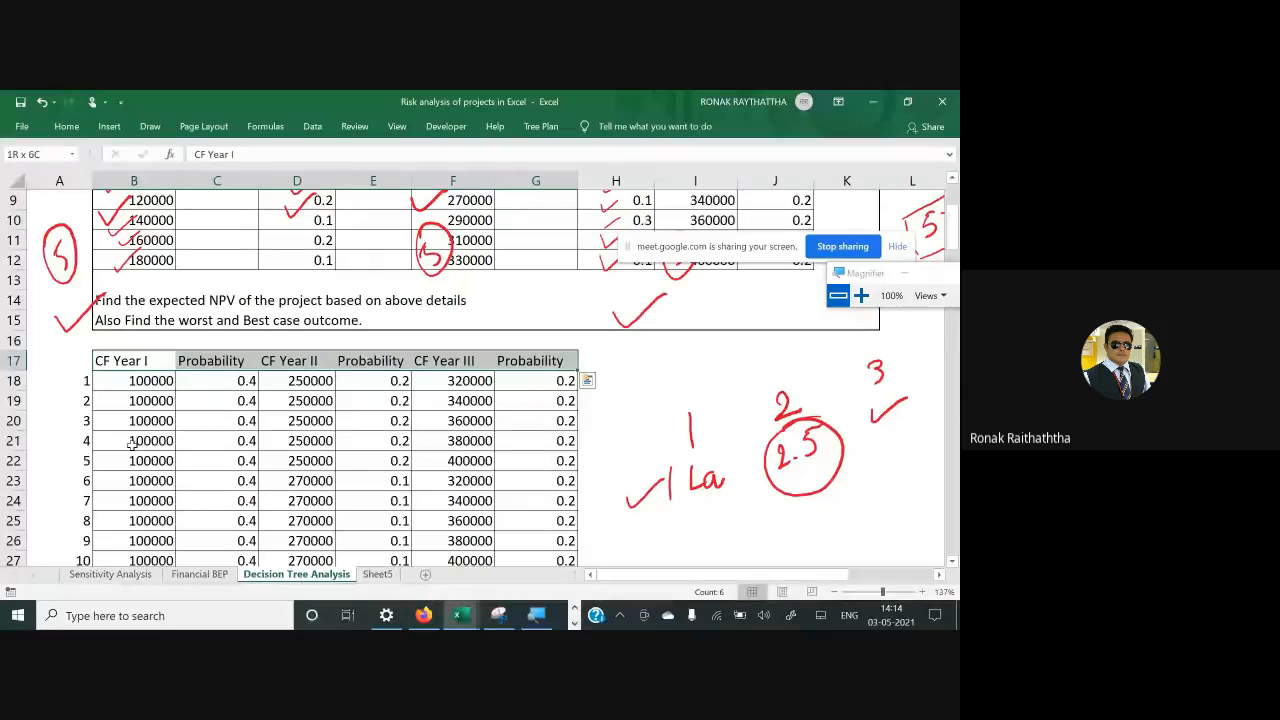
key("alt+h")
key("b")
key("a")
key("ctrl+b")
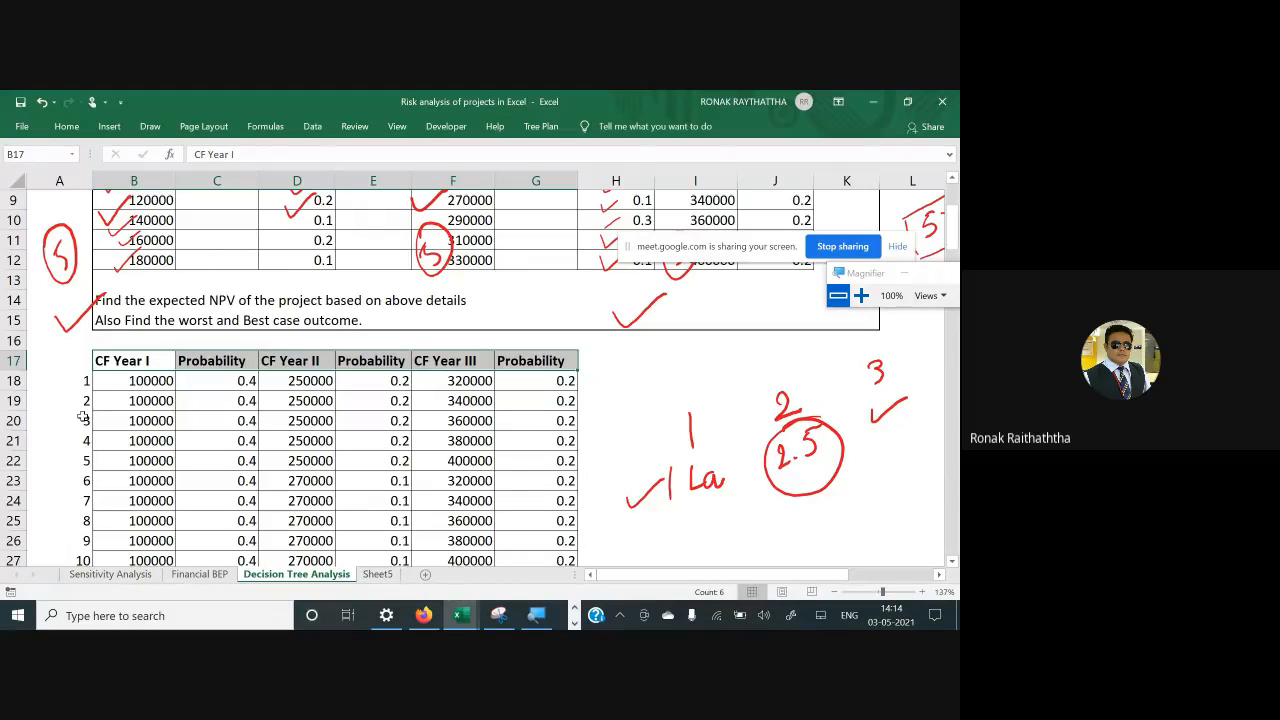
Try an orange fill on the header cells B17:G17 and replace it with the standard red fill
scroll(137, 393, "down", 1)
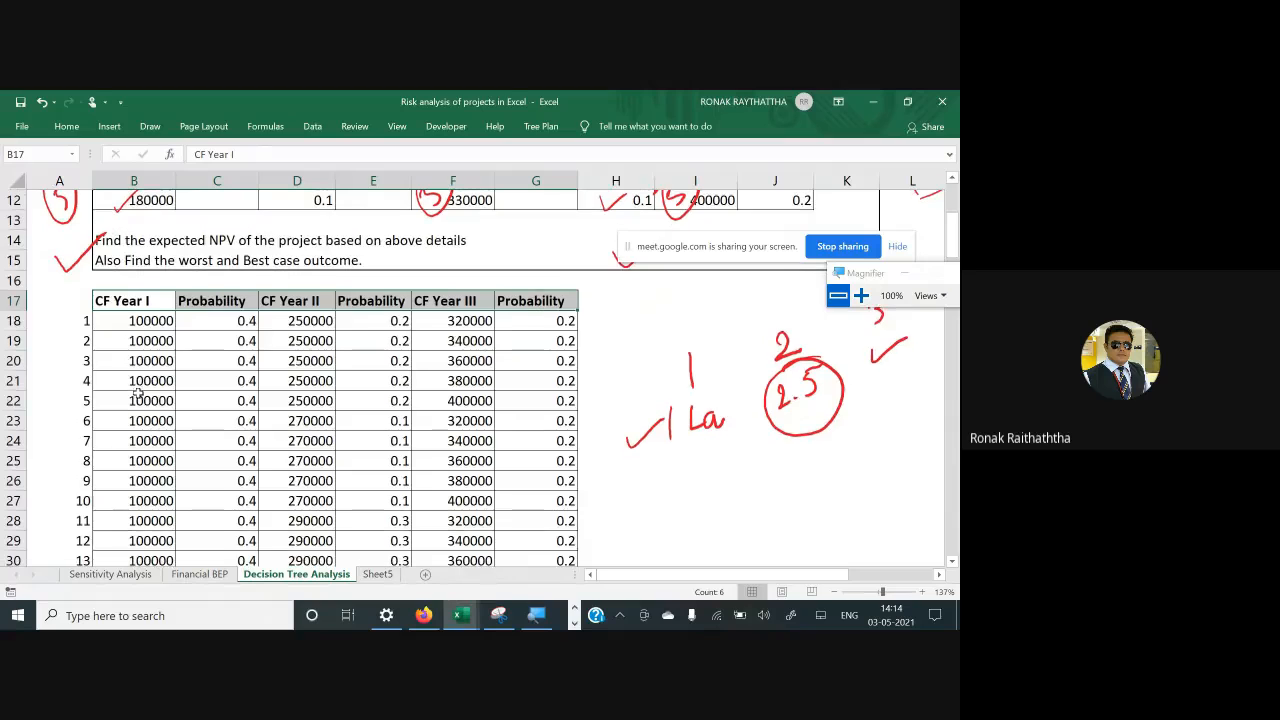
left_click(123, 300)
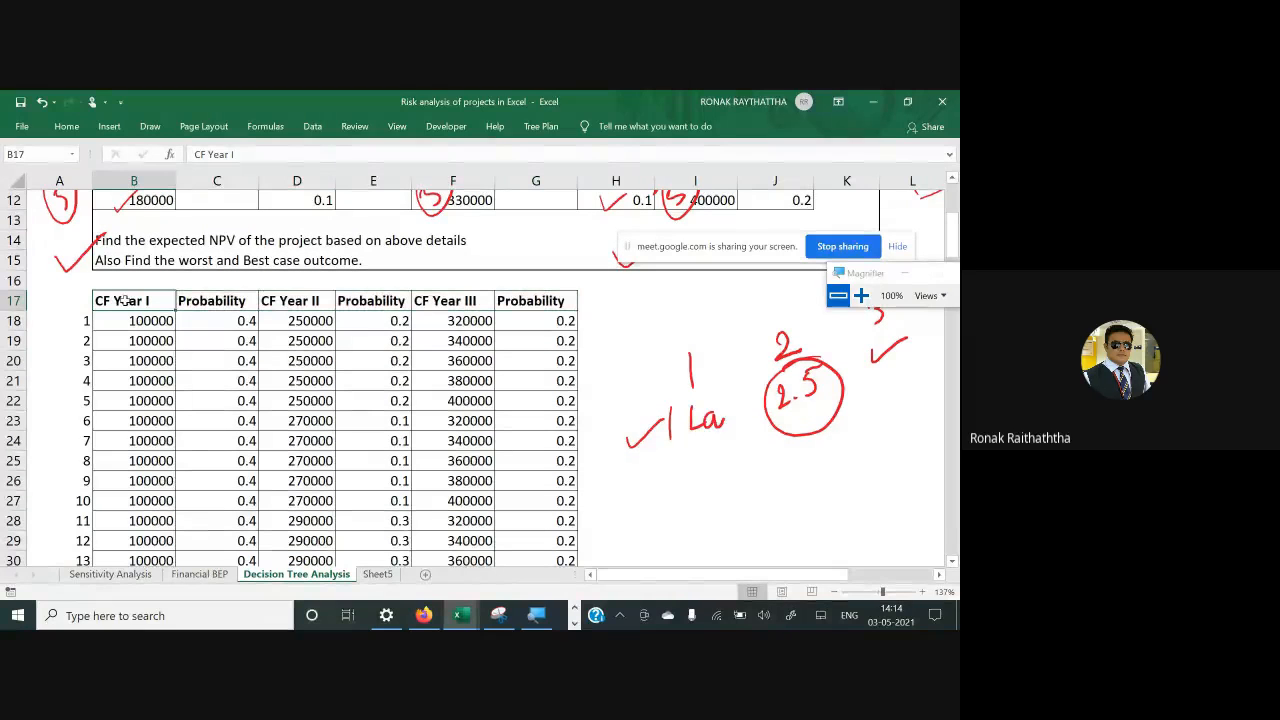
key("ctrl+shift+Right")
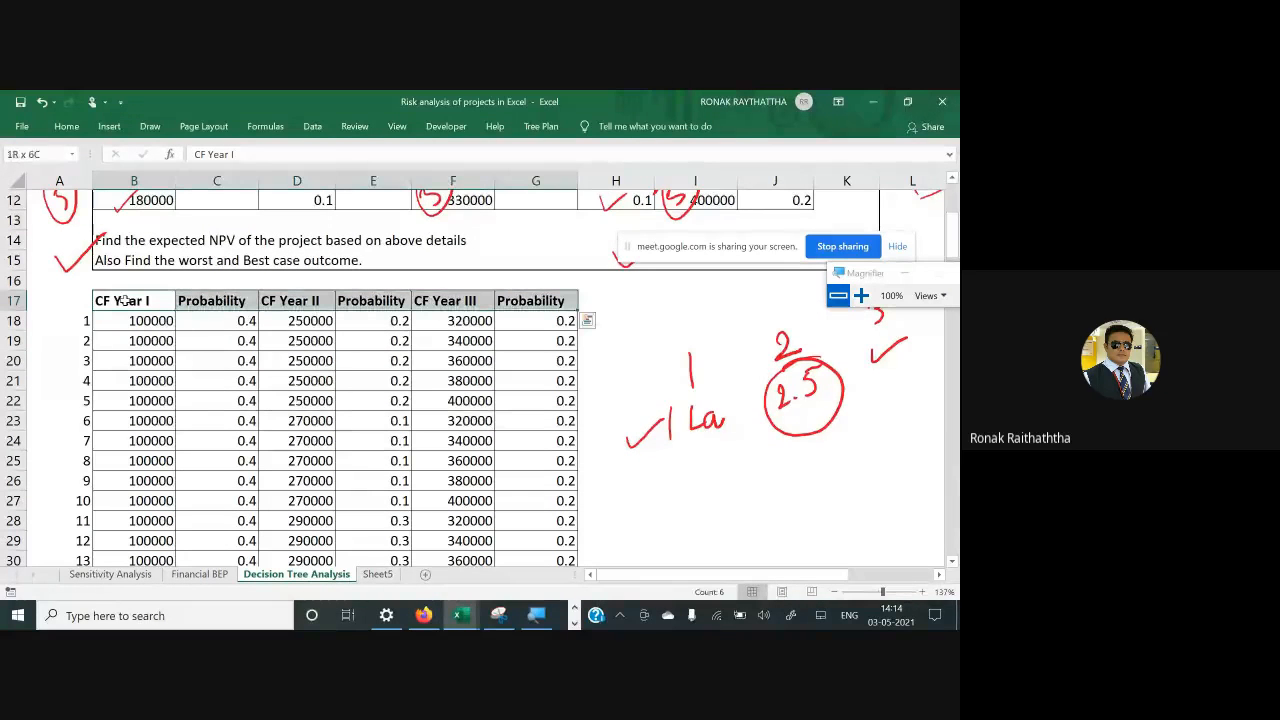
left_click(66, 126)
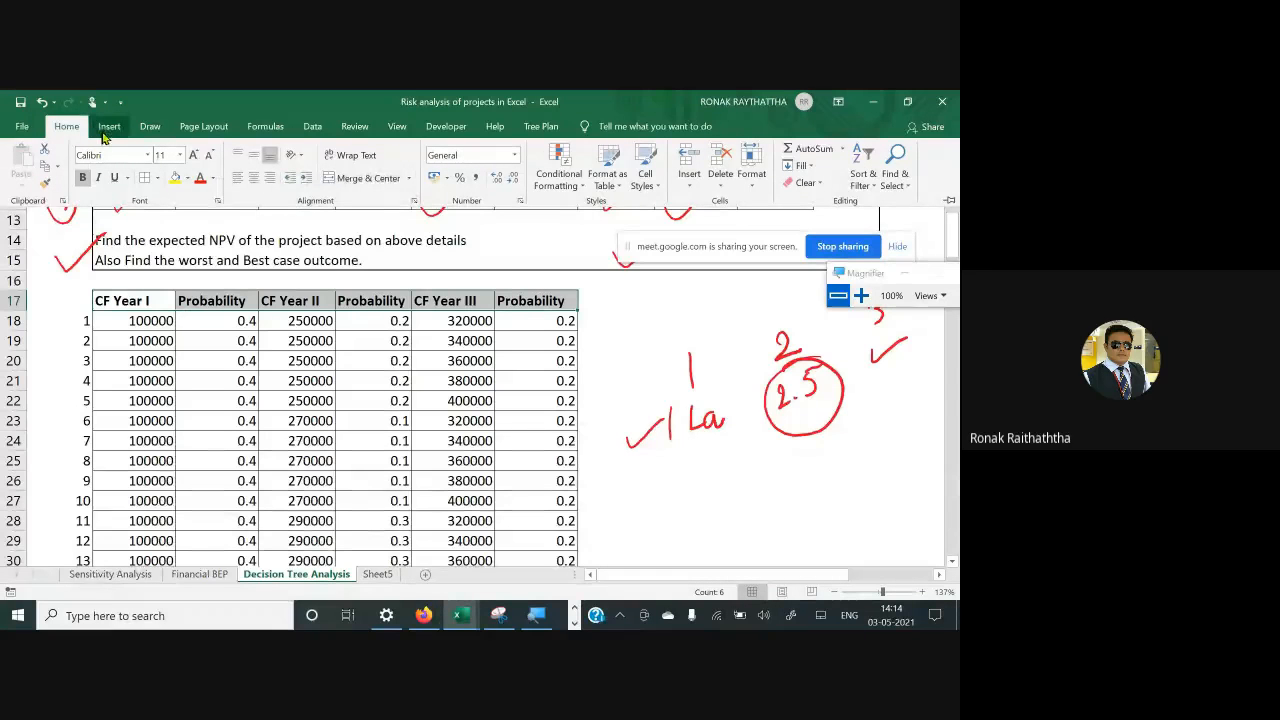
left_click(186, 180)
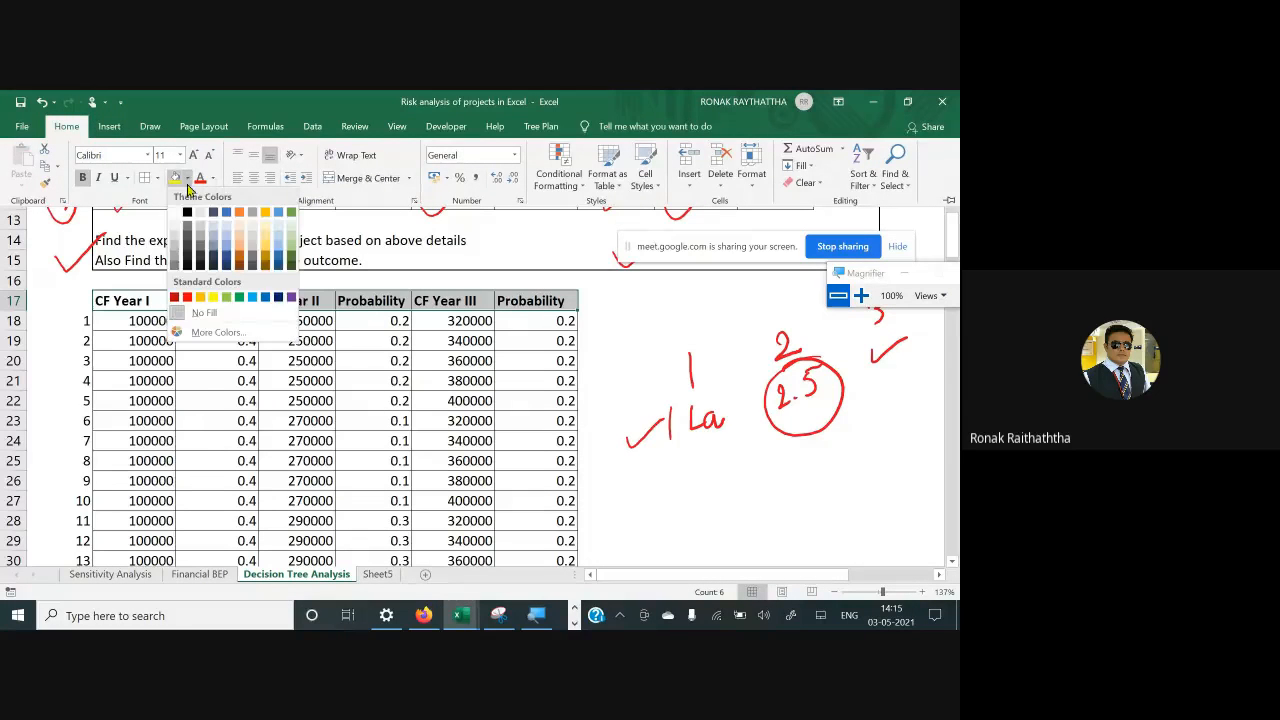
left_click(199, 303)
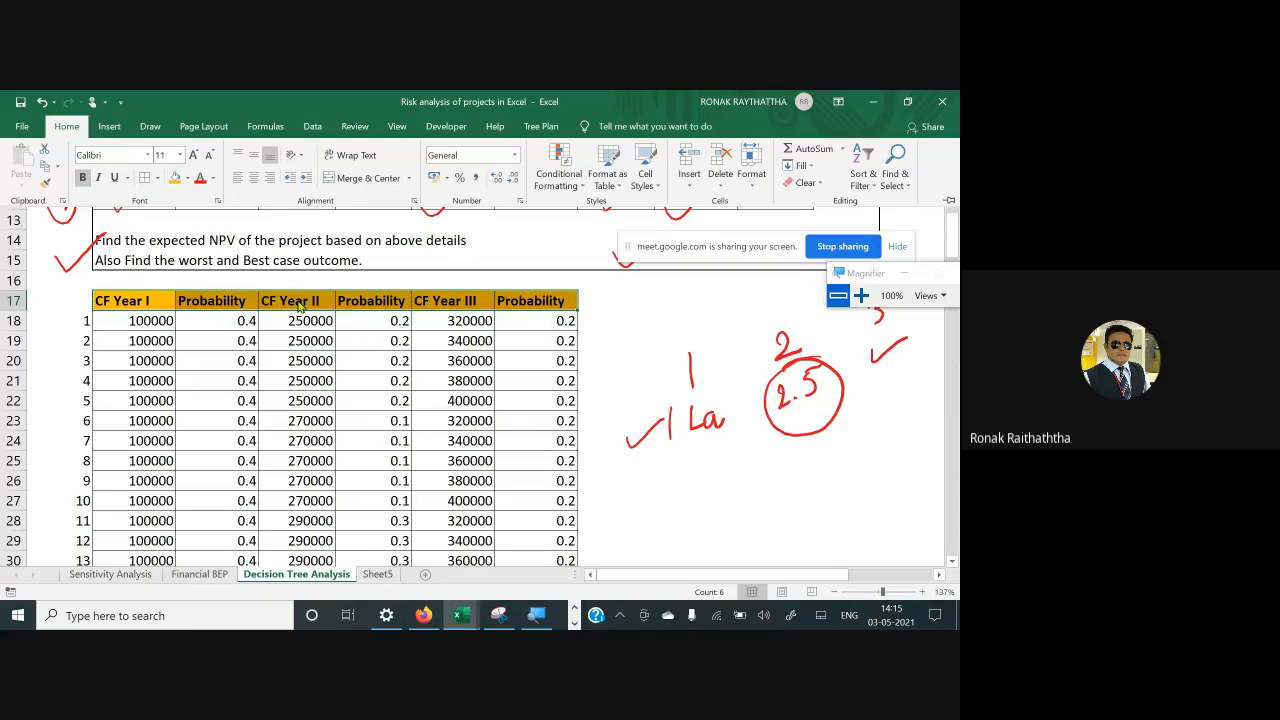
left_click(185, 180)
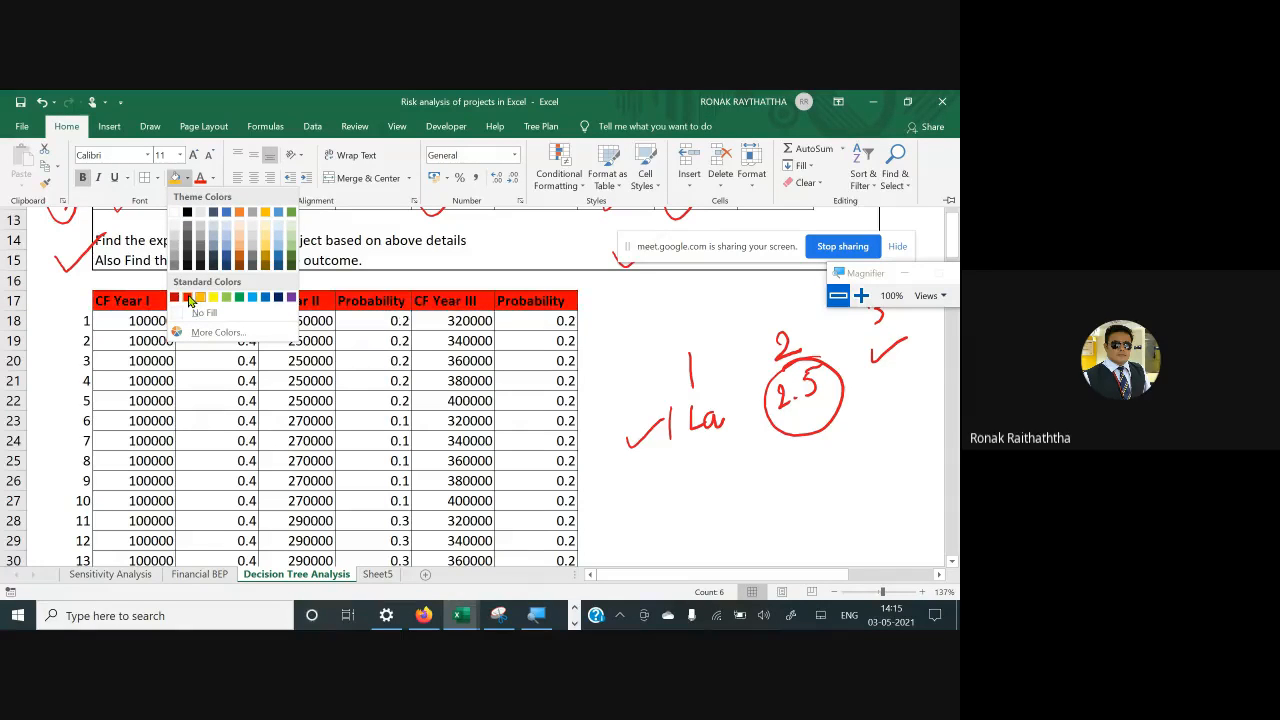
left_click(188, 298)
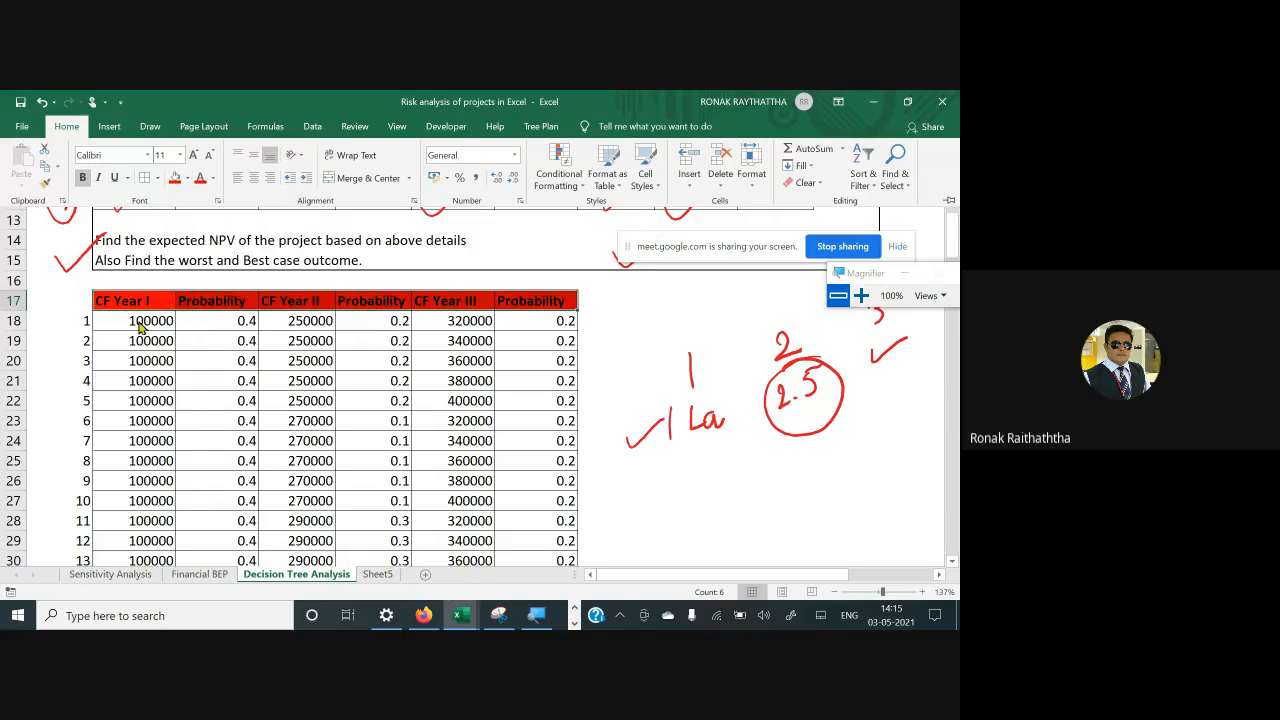
Apply all borders to the combination number column in A17:A142
left_click(139, 321)
key("Down")
key("Down")
key("Down")
key("Down")
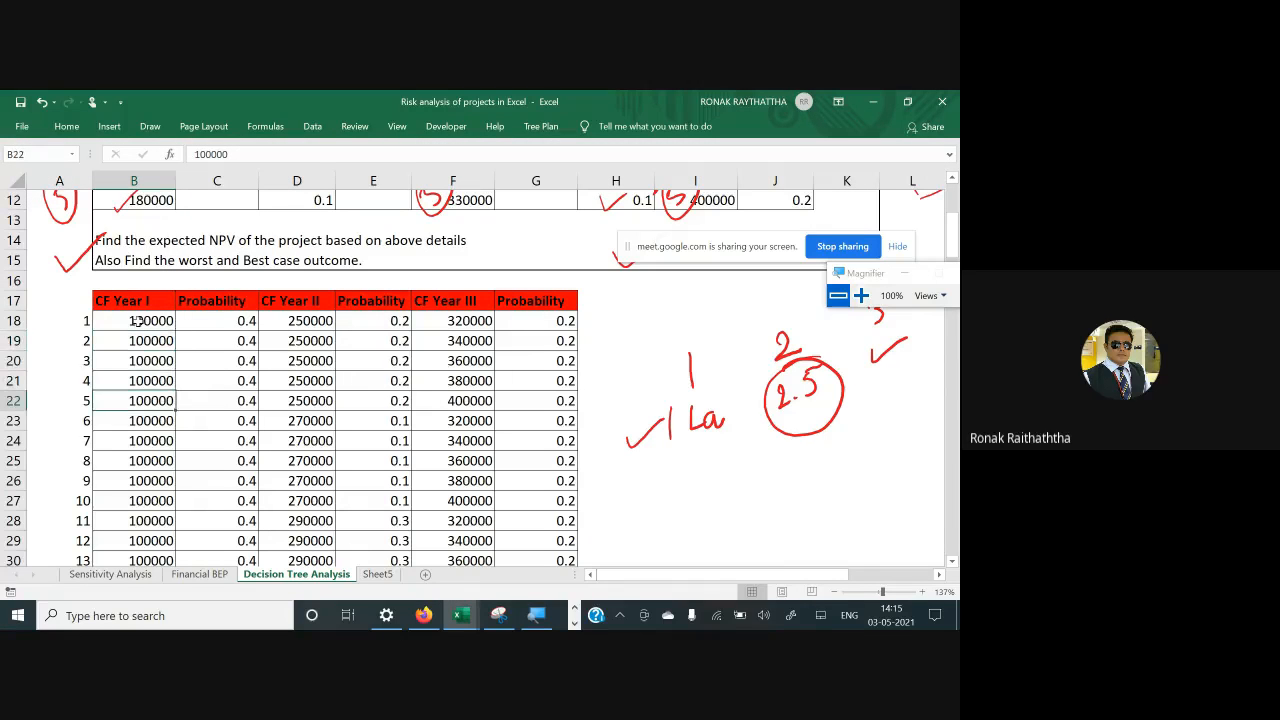
key("Up")
key("Up")
key("Up")
key("Left")
key("shift+Up")
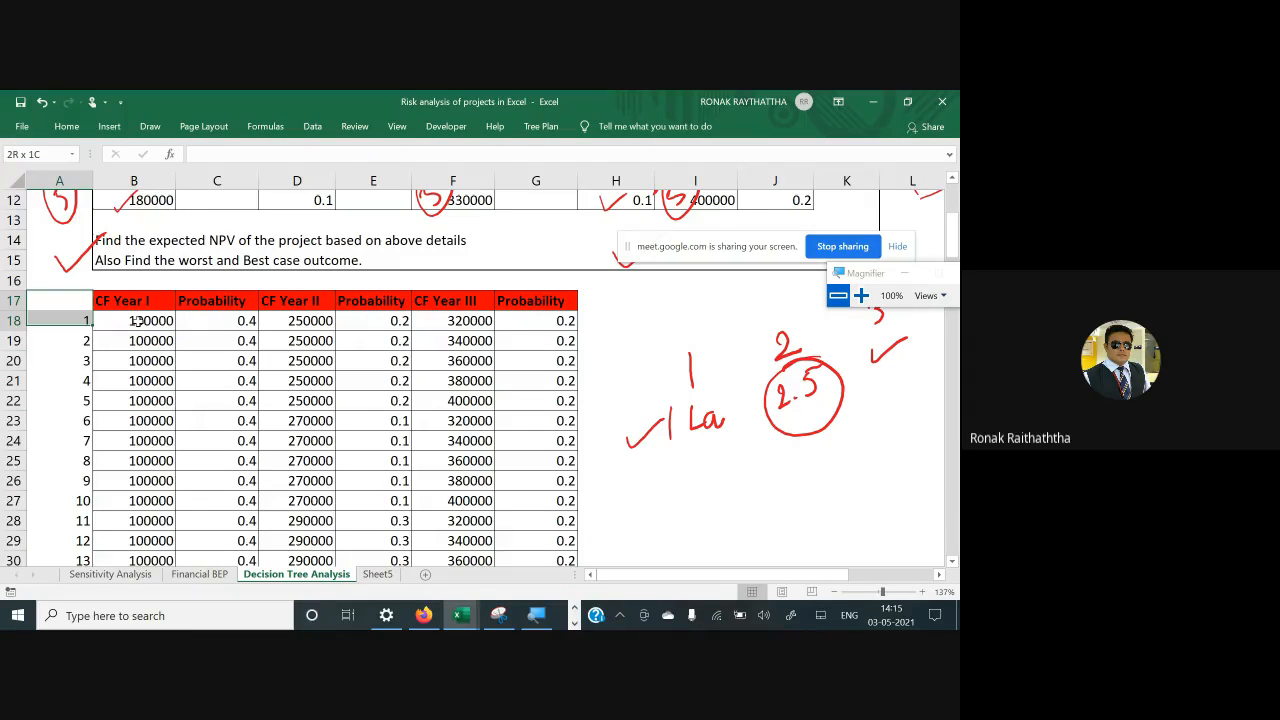
key("ctrl+shift+Down")
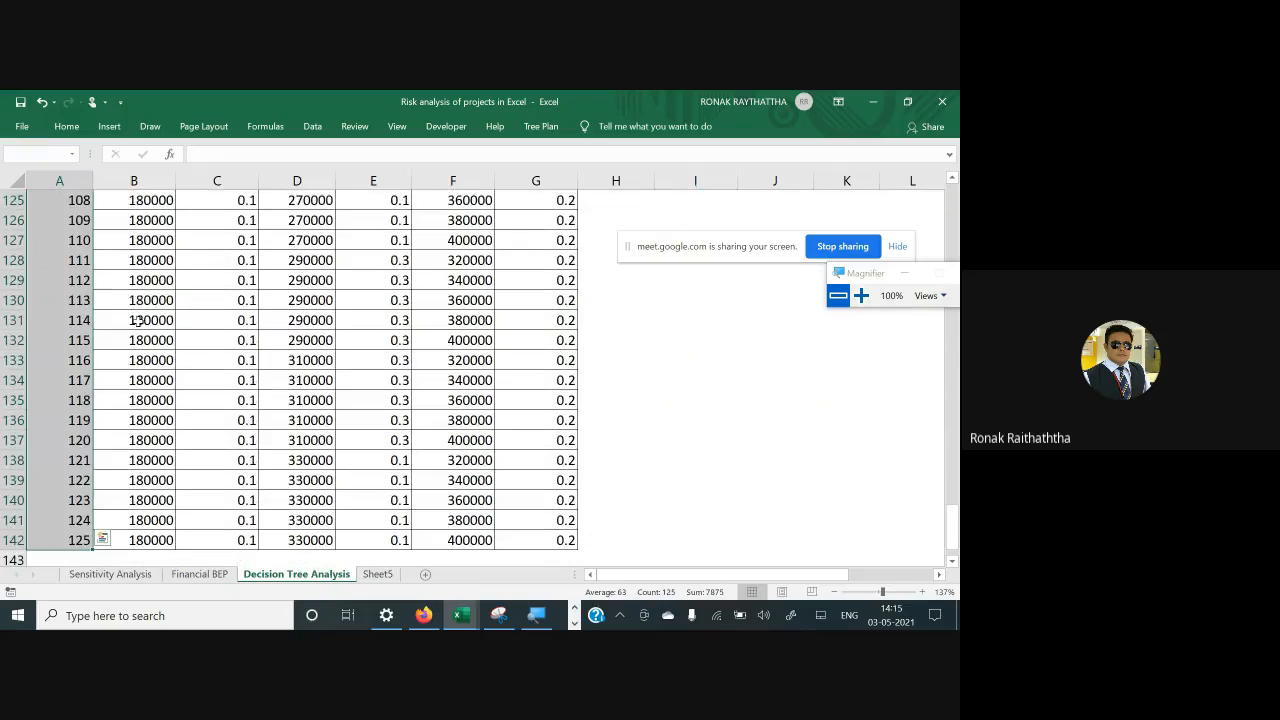
key("ctrl+BackSpace")
Enter the heading "Sr. No" in A17 above the combination numbers
scroll(138, 320, "up", 2)
type("Sr.")
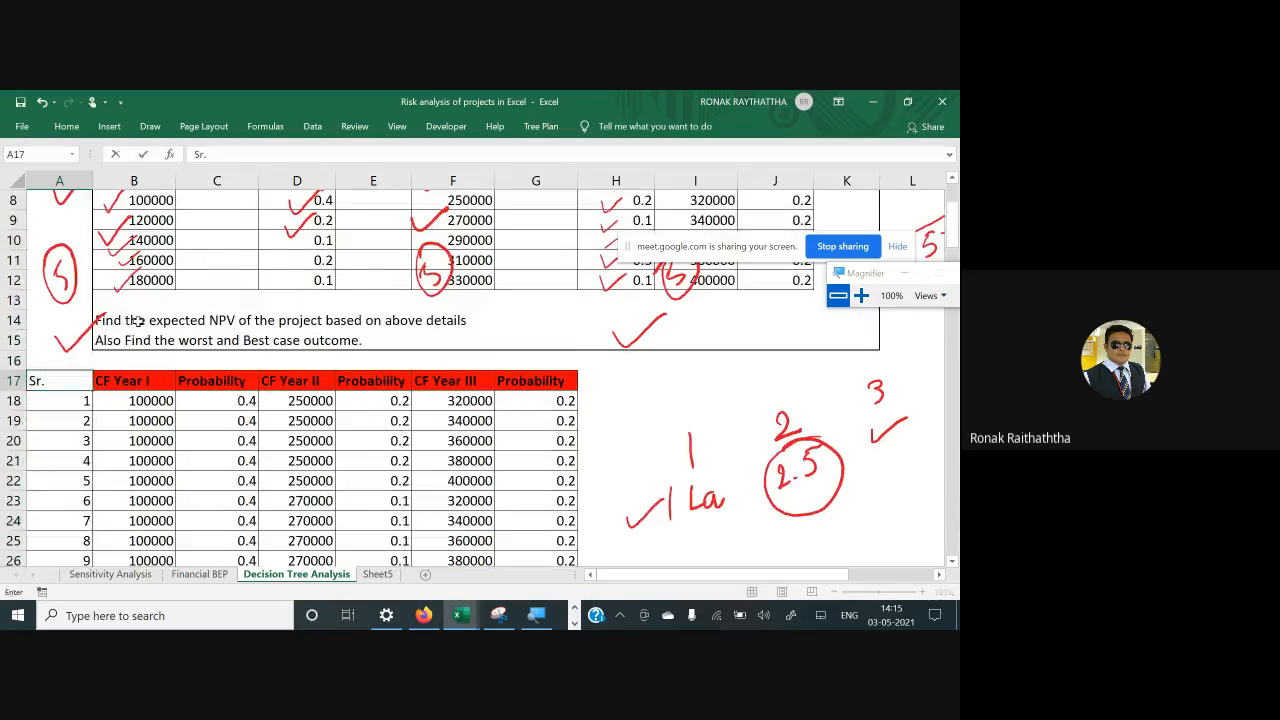
type(" No")
key("Return")
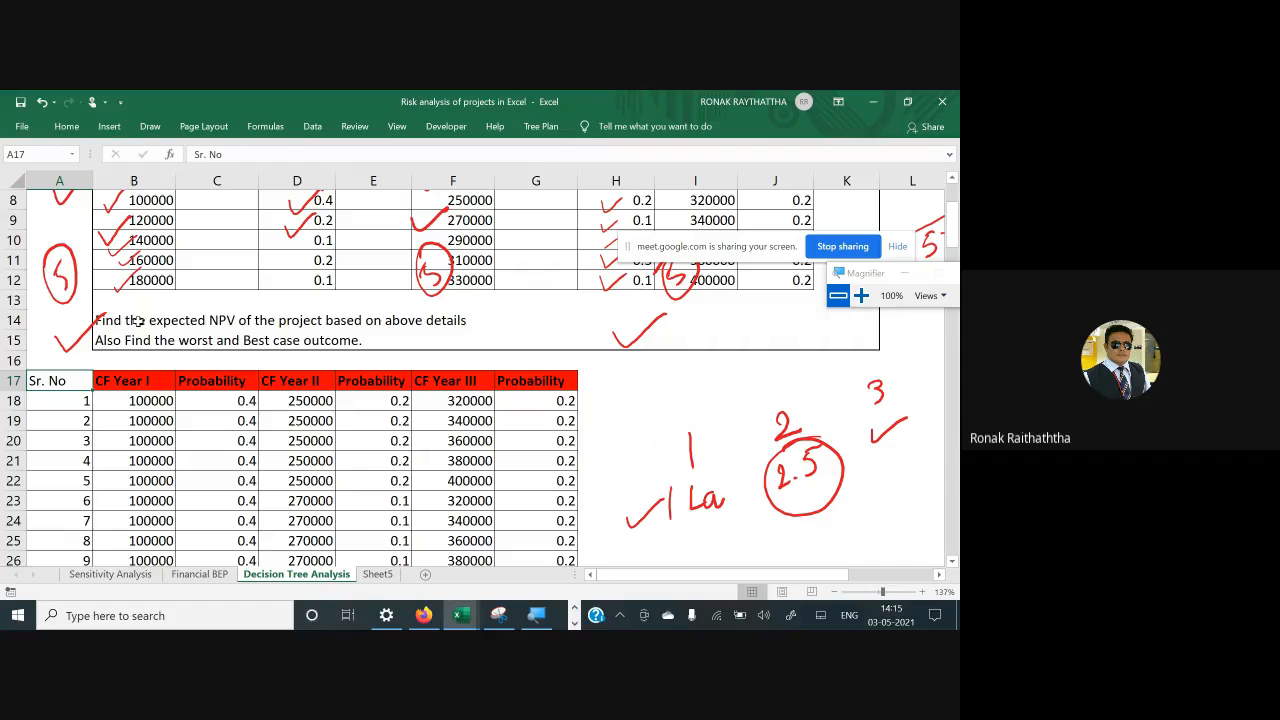
Make the Sr. No heading in A17 bold and give it the same red fill as the other headers
key("ctrl+b")
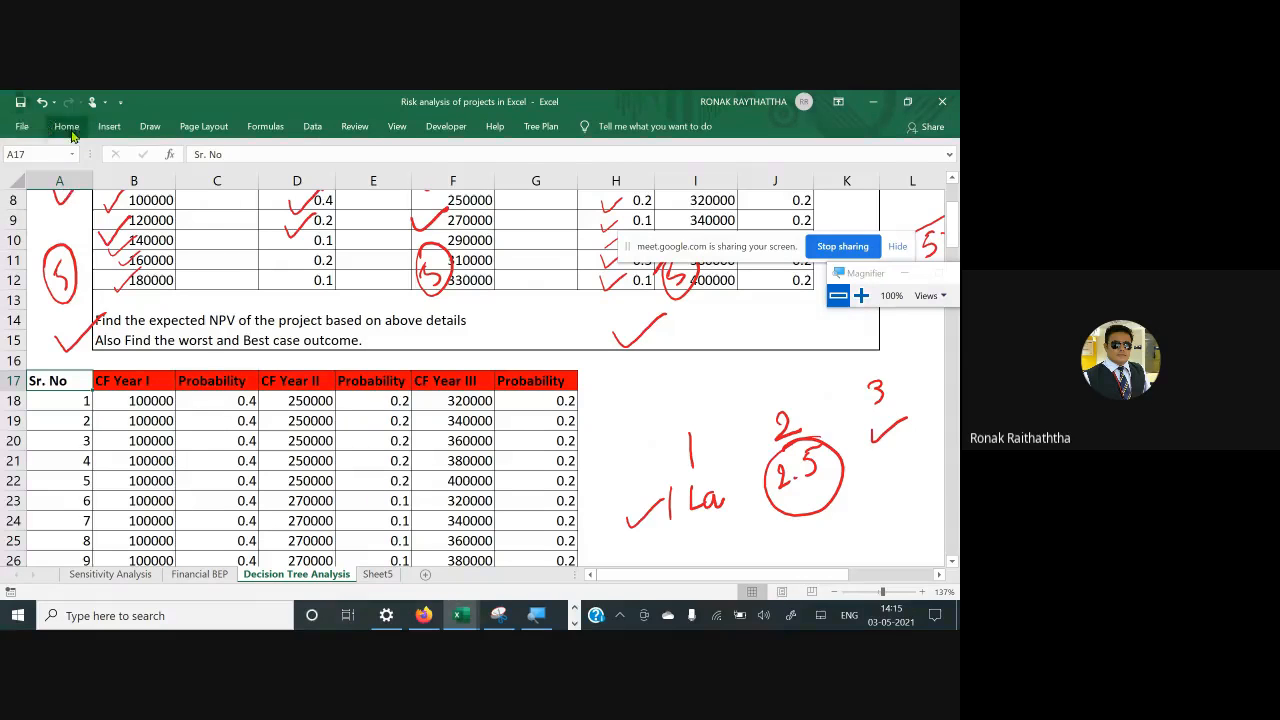
left_click(109, 126)
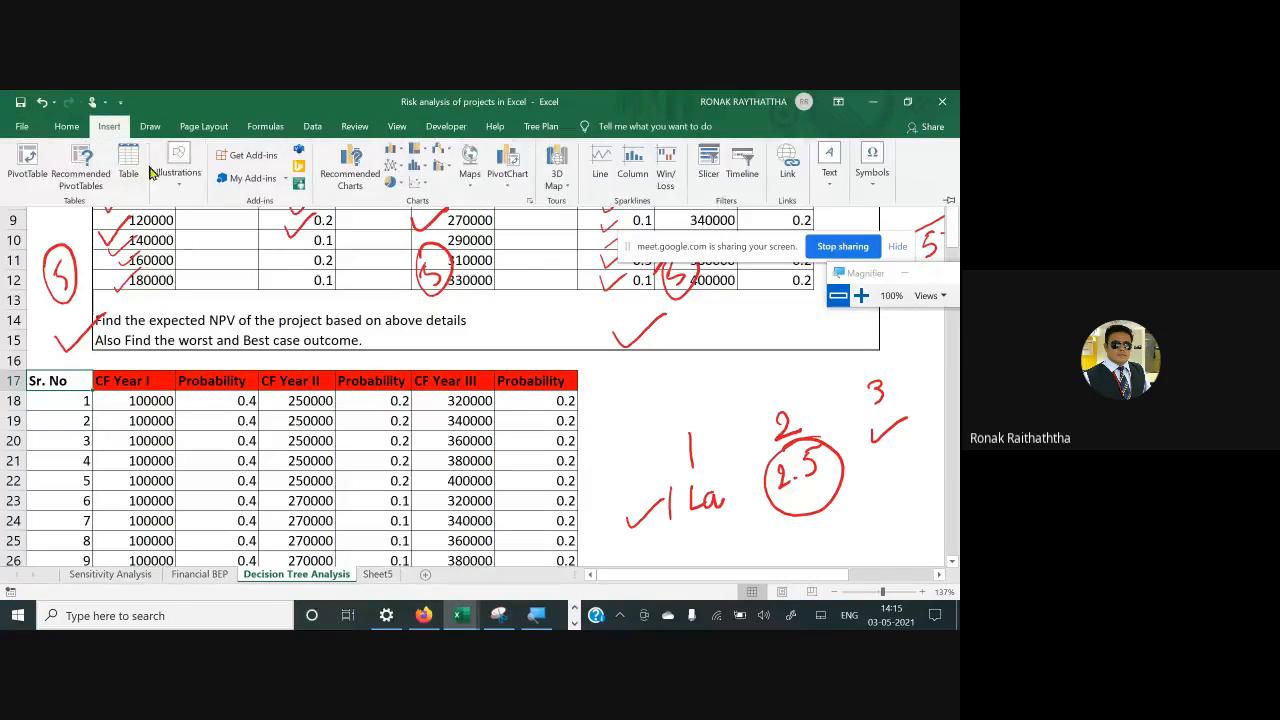
left_click(66, 126)
left_click(174, 179)
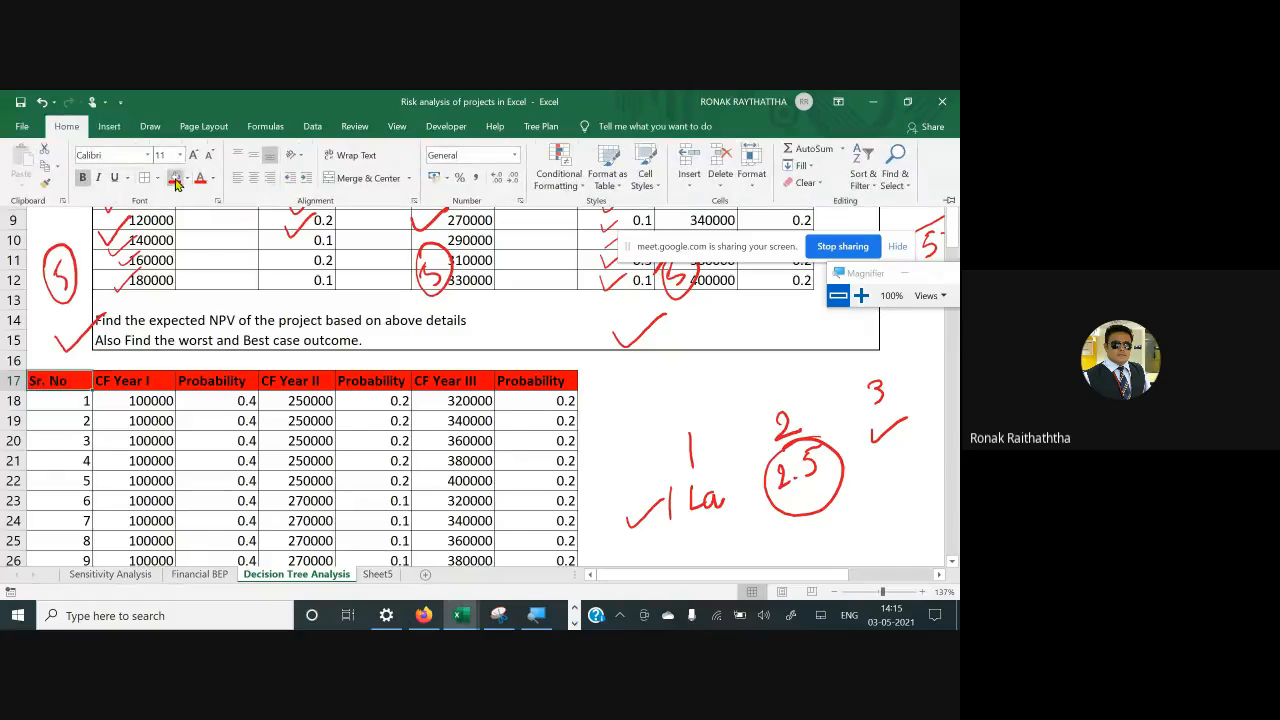
left_click(64, 420)
scroll(201, 377, "down", 2)
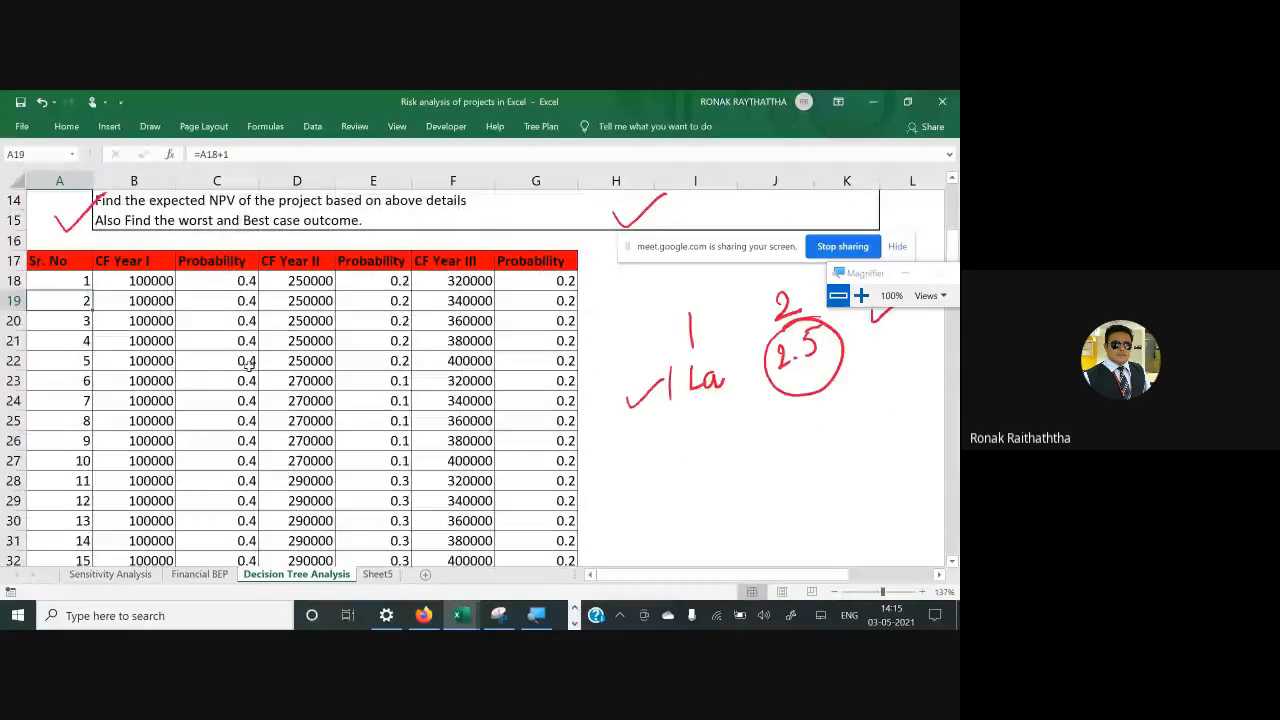
Delete the handwritten ink marks in the blank area beside the combination table
scroll(246, 360, "up", 2)
left_click(703, 511)
key("Delete")
left_click(776, 440)
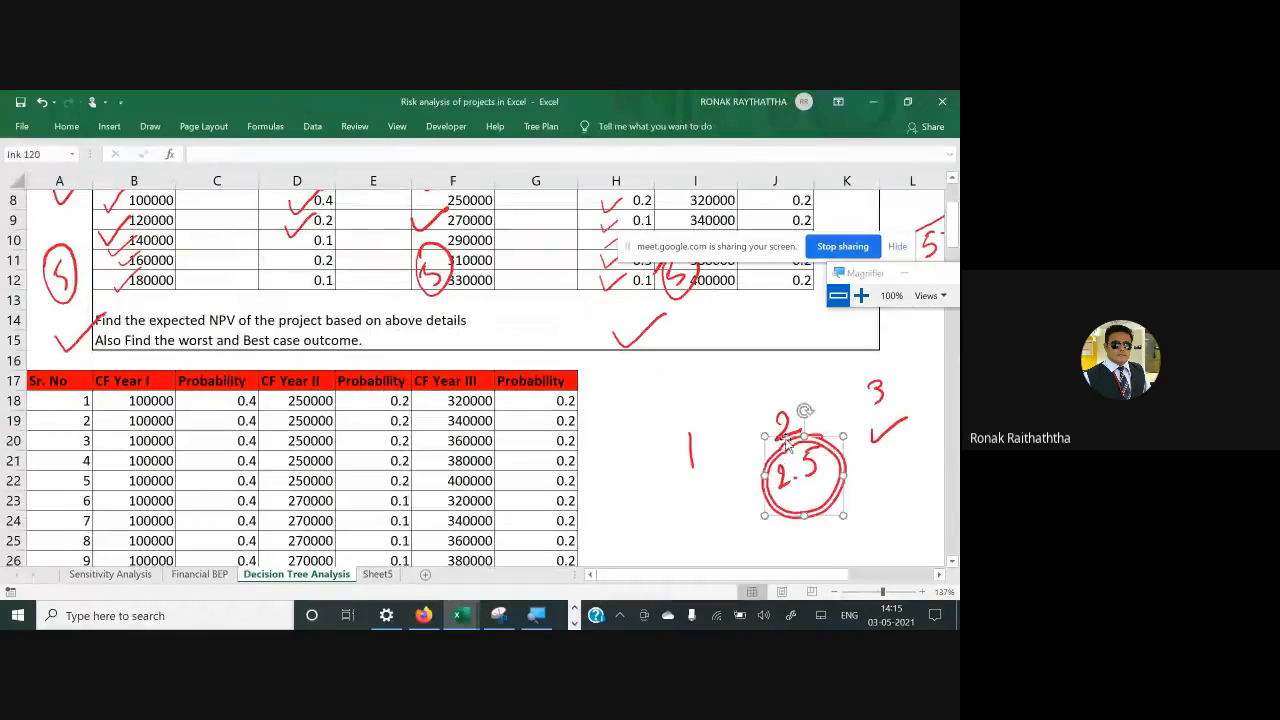
key("Delete")
left_click(691, 452)
key("Delete")
left_click(785, 432)
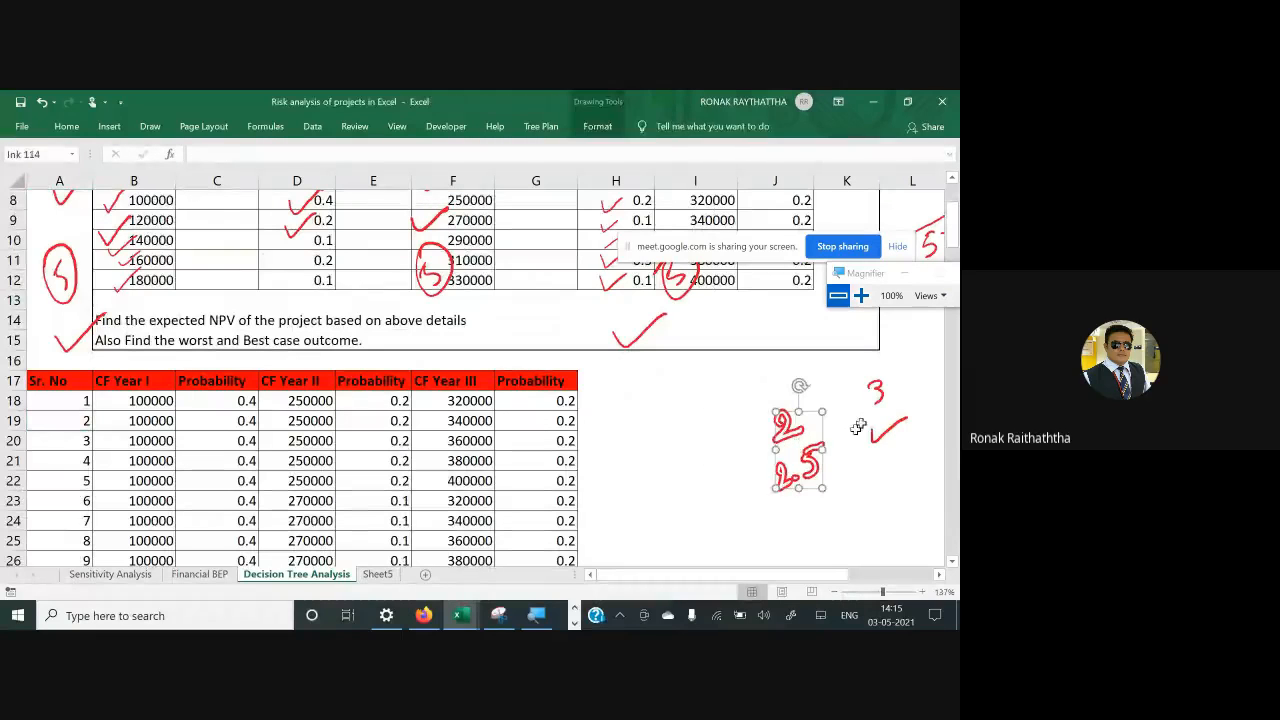
key("Delete")
left_click(882, 386)
left_click(877, 390)
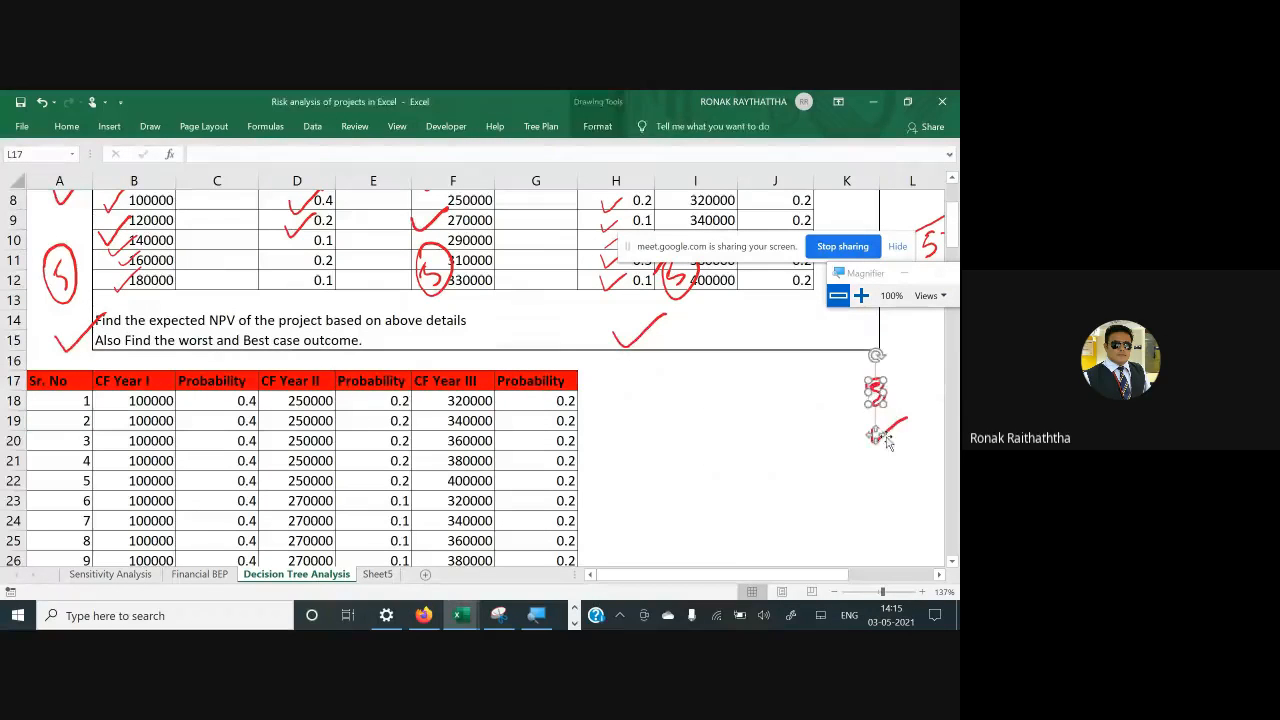
key("Delete")
left_click(886, 431)
key("Delete")
scroll(606, 394, "down", 1)
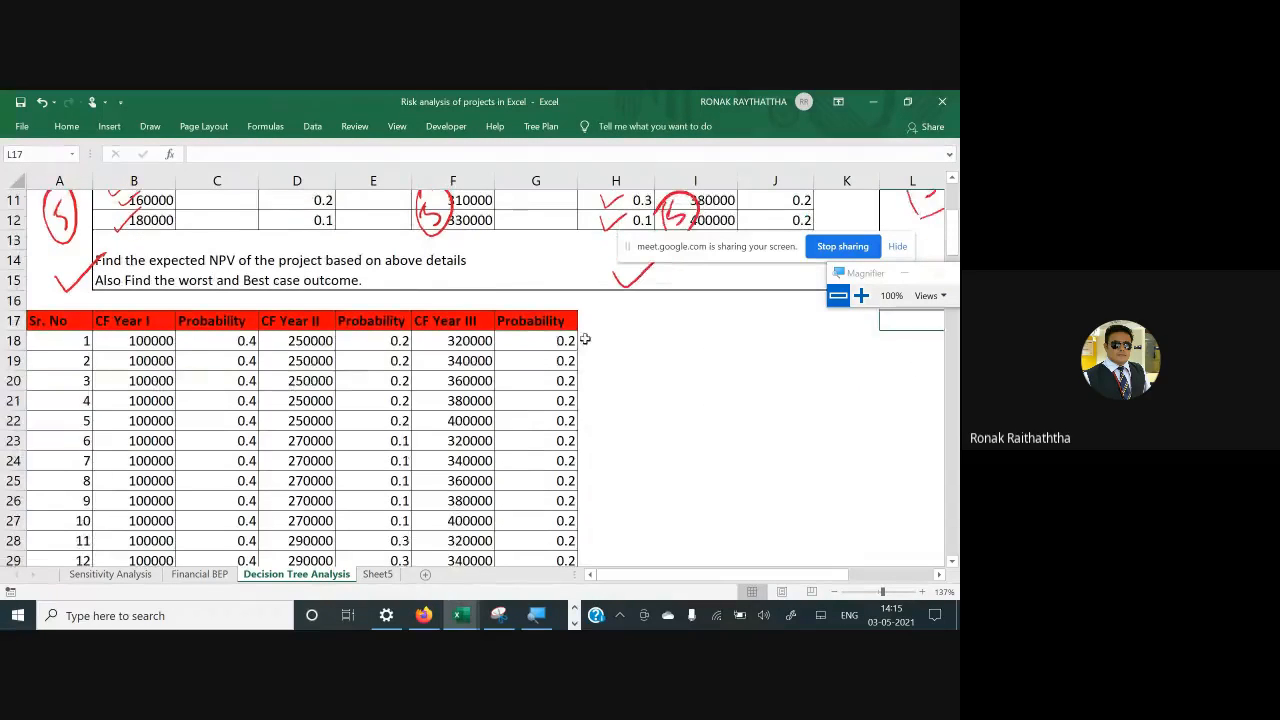
Check the participants' chat messages in Google Meet and return to the Excel workbook
left_click(588, 340)
key("alt+Tab")
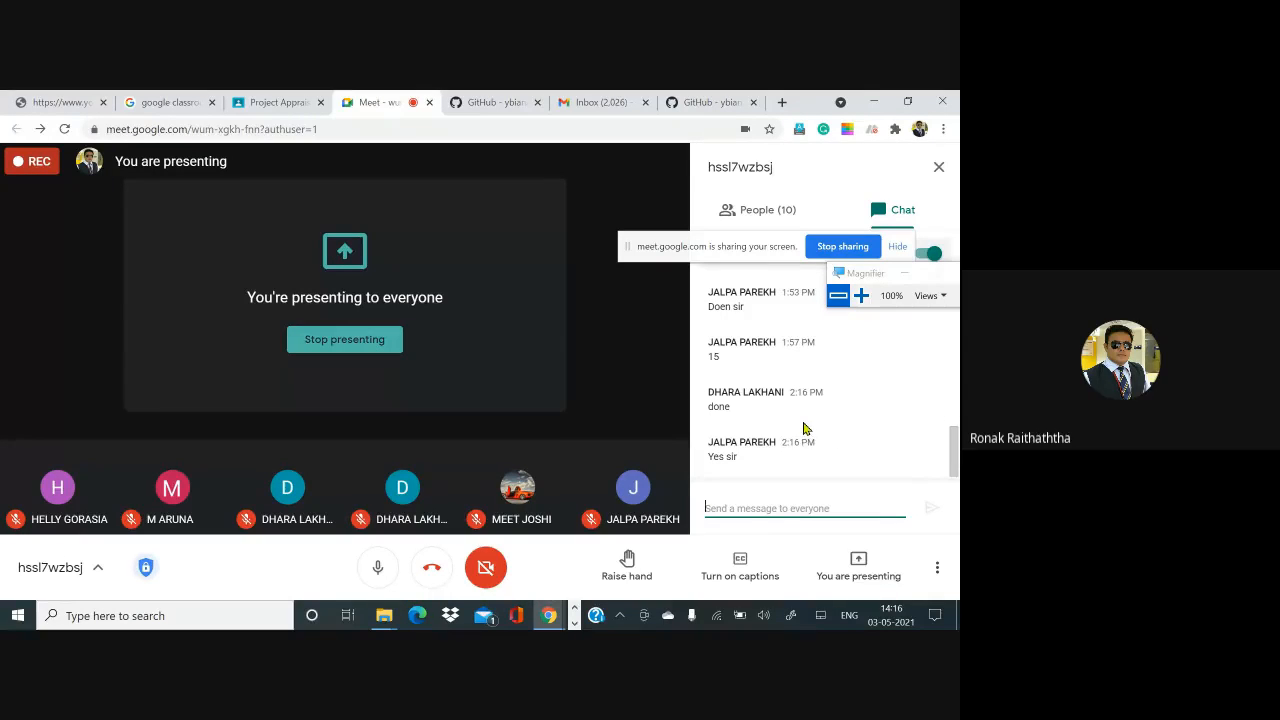
key("alt+Tab")
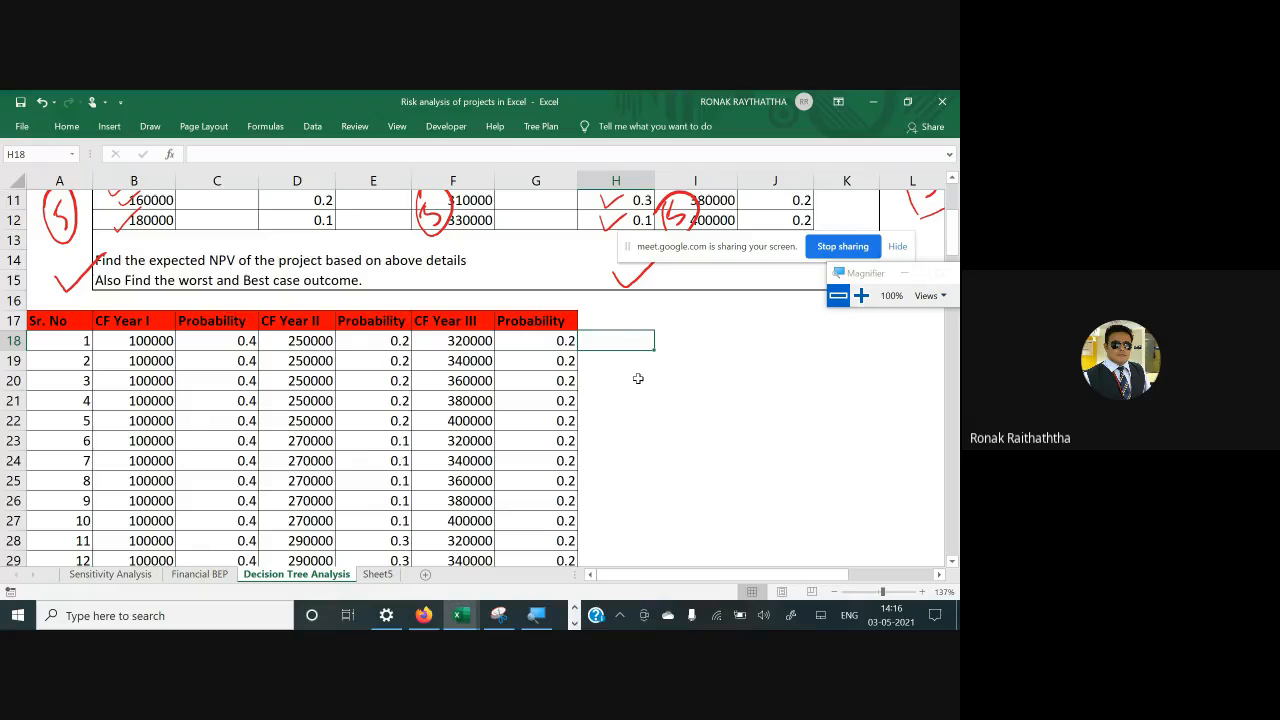
Add the heading "Cash outflow" in H17 and autofit the column width to it
scroll(639, 379, "up", 4)
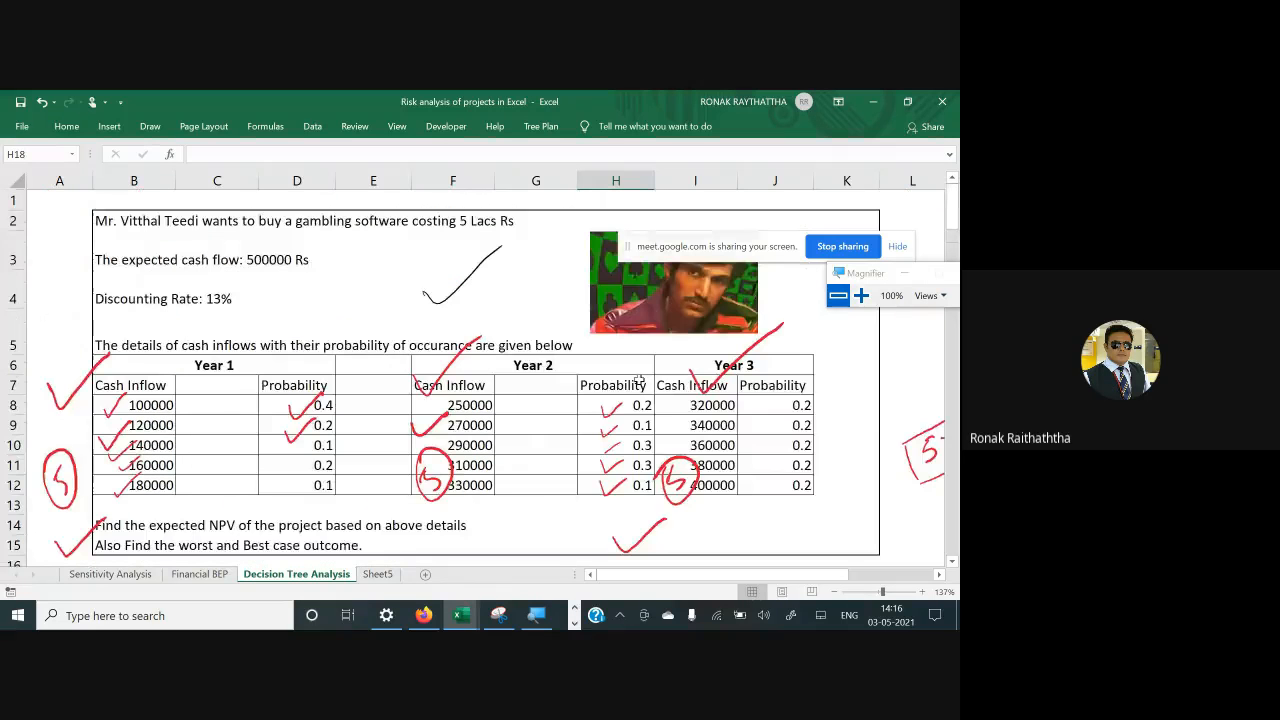
scroll(639, 379, "down", 1)
scroll(639, 380, "up", 1)
scroll(639, 379, "down", 3)
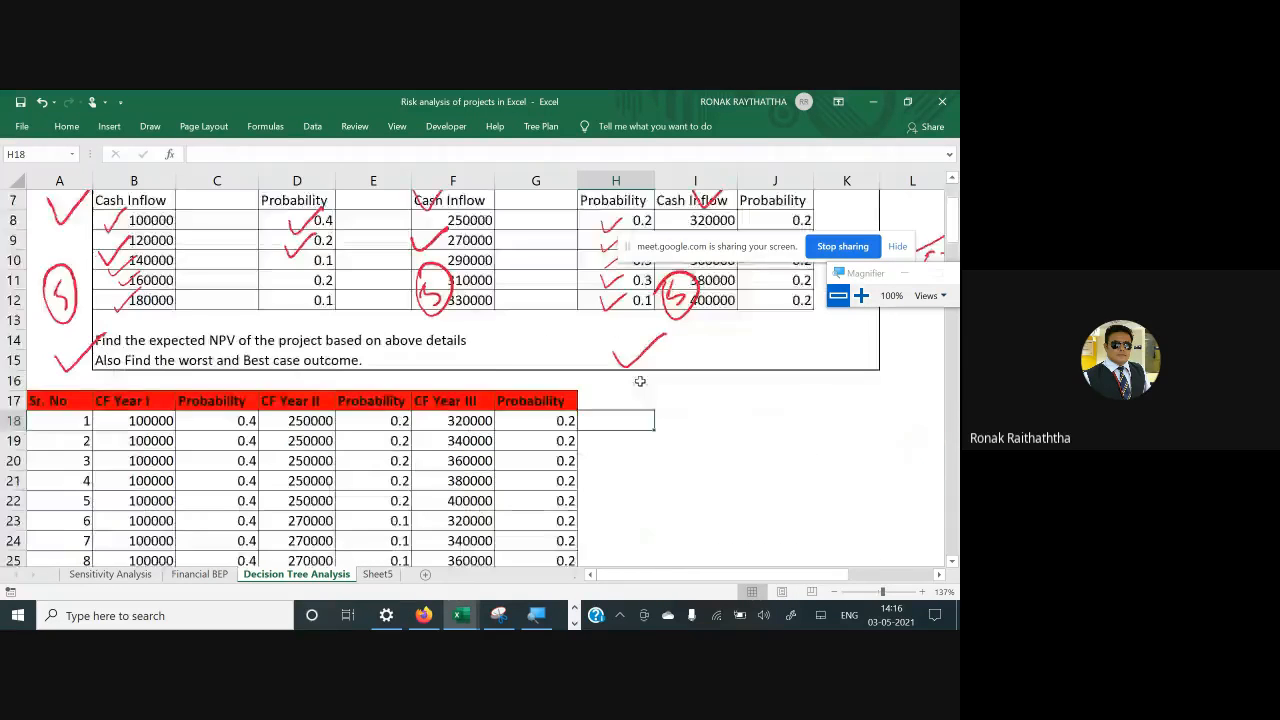
left_click(625, 333)
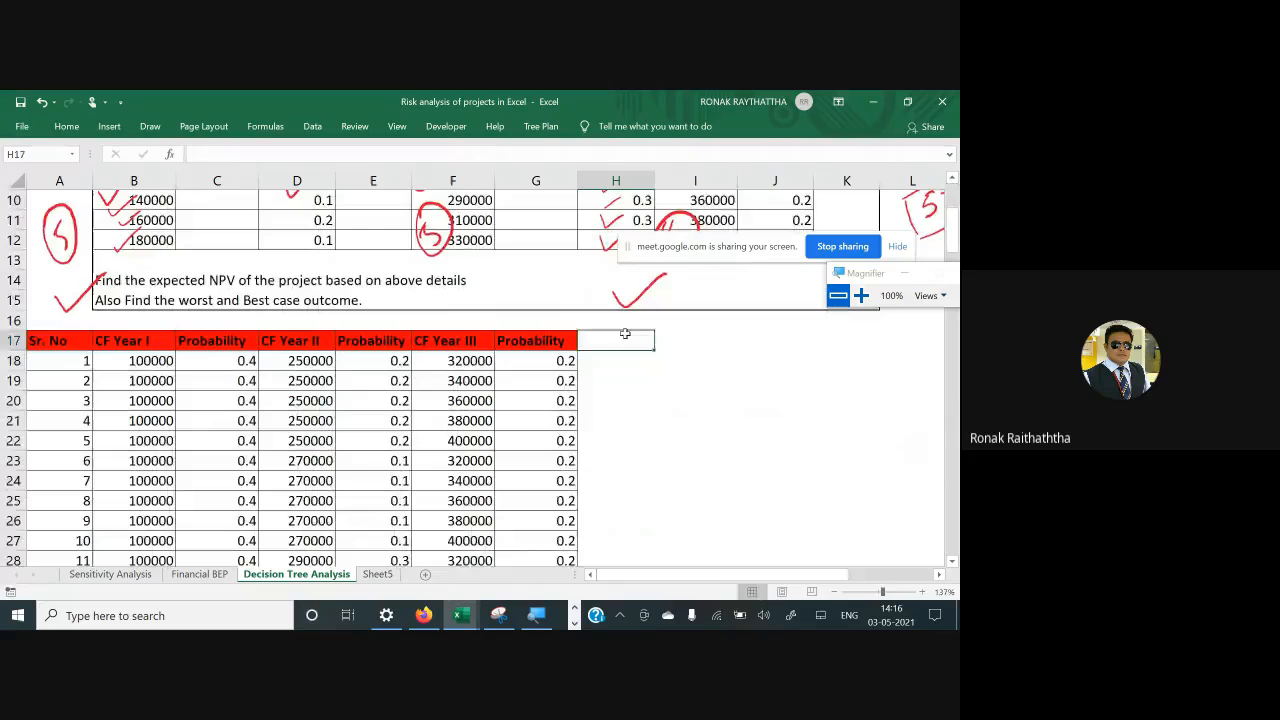
type("Cash outflow")
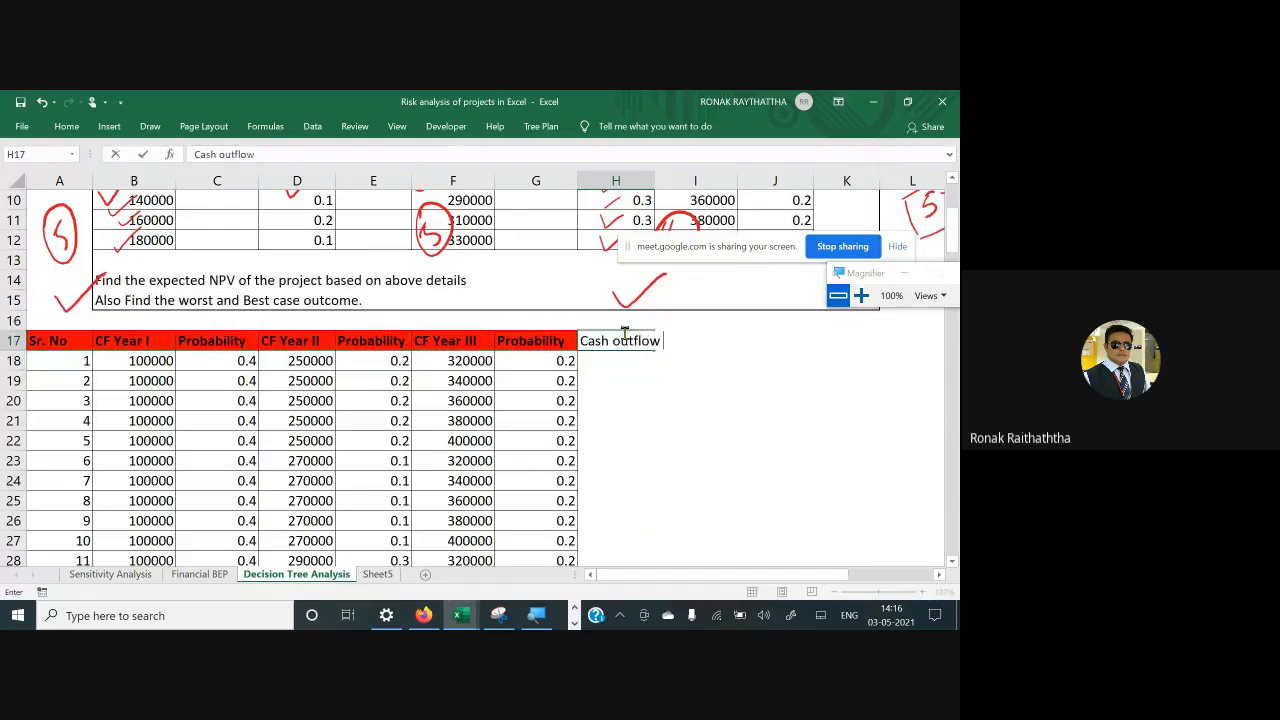
key("ctrl+Return")
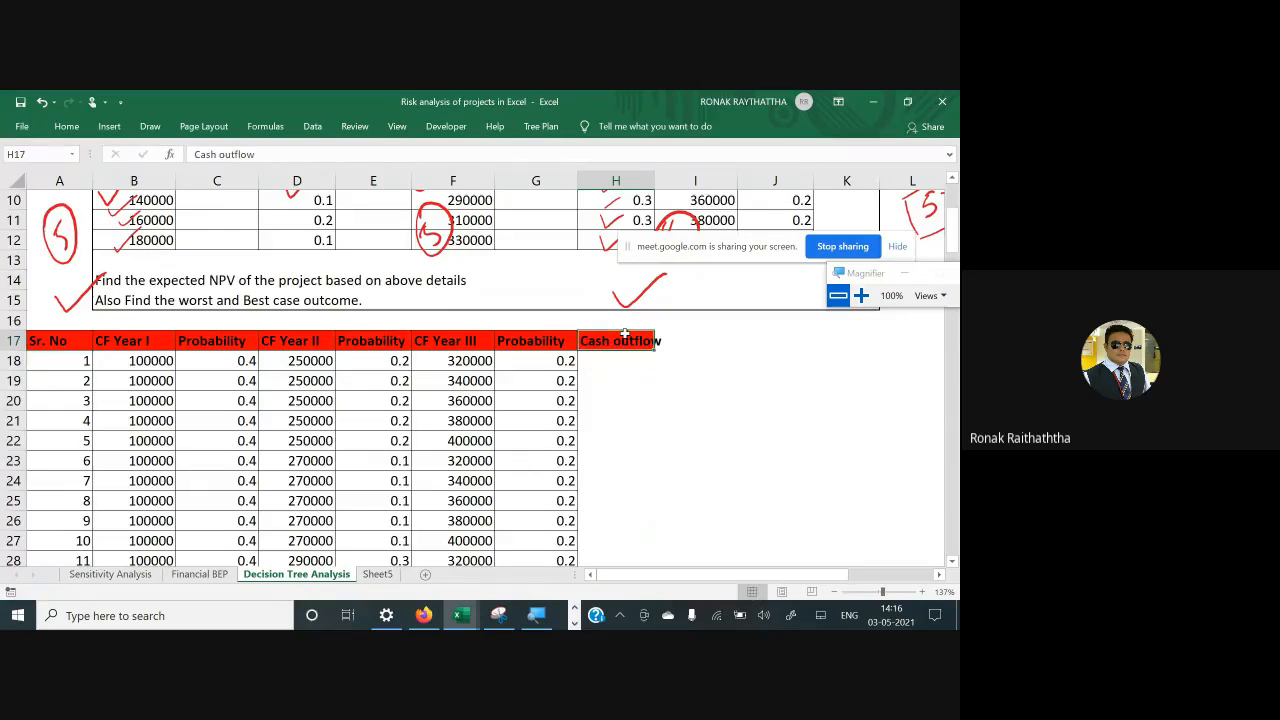
key("alt+h")
key("o")
key("i")
key("Down")
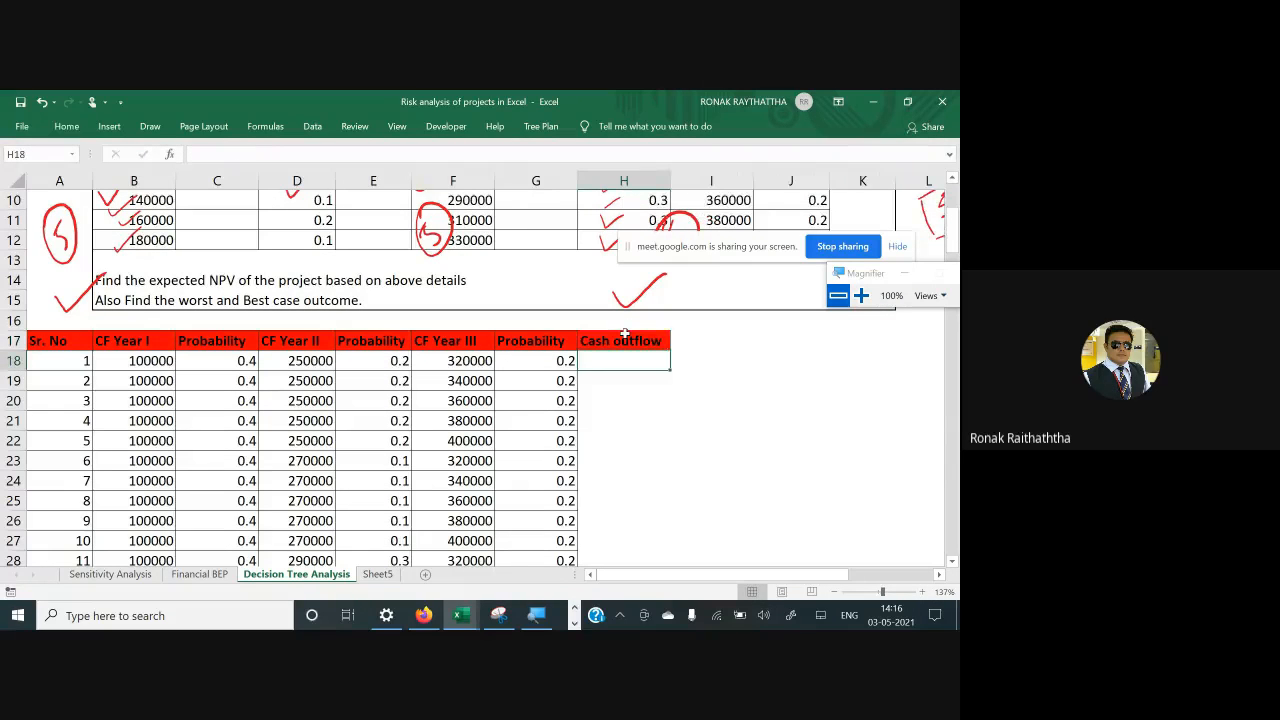
Enter 500000 as the cash outflow in H18 and copy the cell
type("500000")
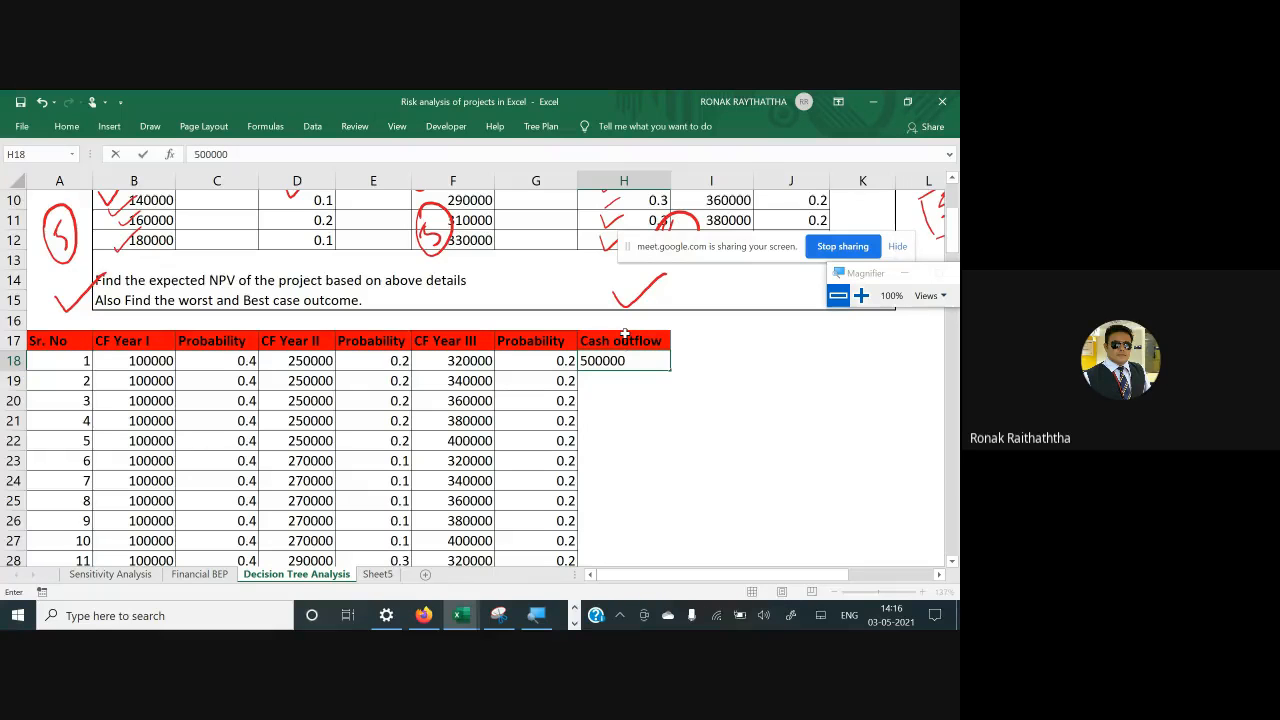
key("ctrl+Return")
key("ctrl+c")
key("Left")
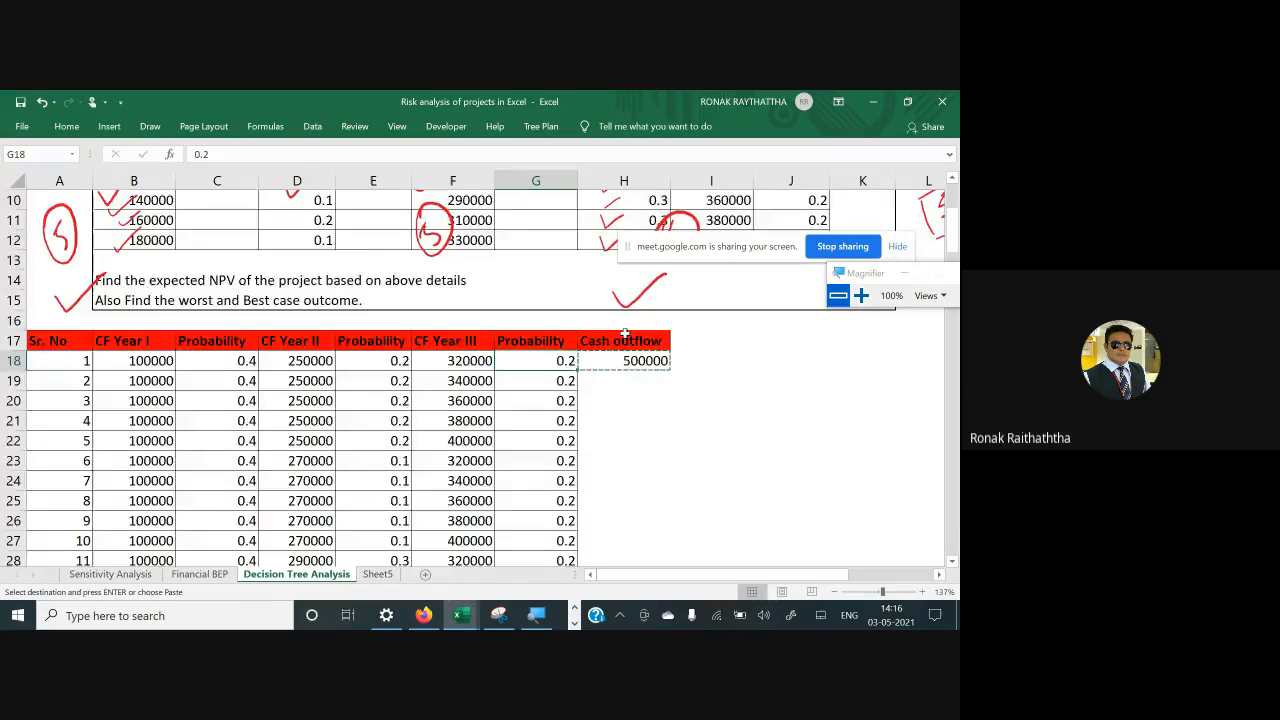
key("ctrl+Down")
key("Right")
key("ctrl+shift+Up")
key("Up")
key("Up")
key("Up")
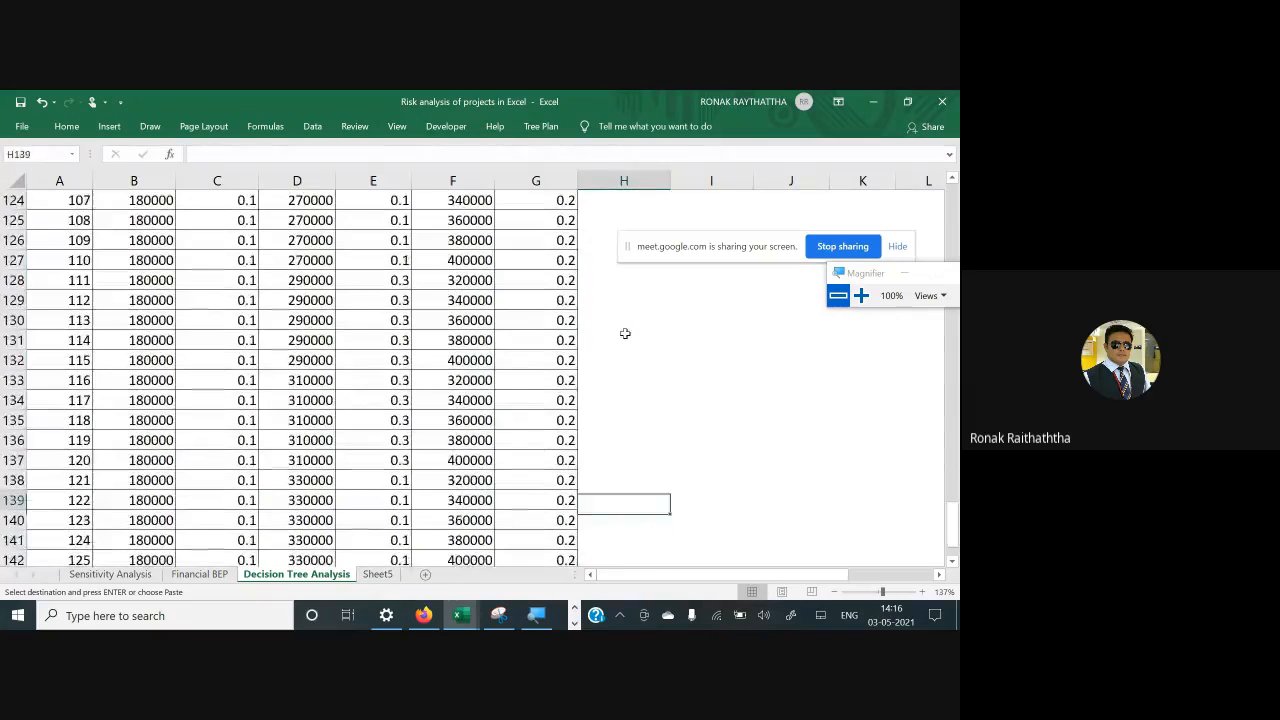
key("ctrl+Up")
key("Down")
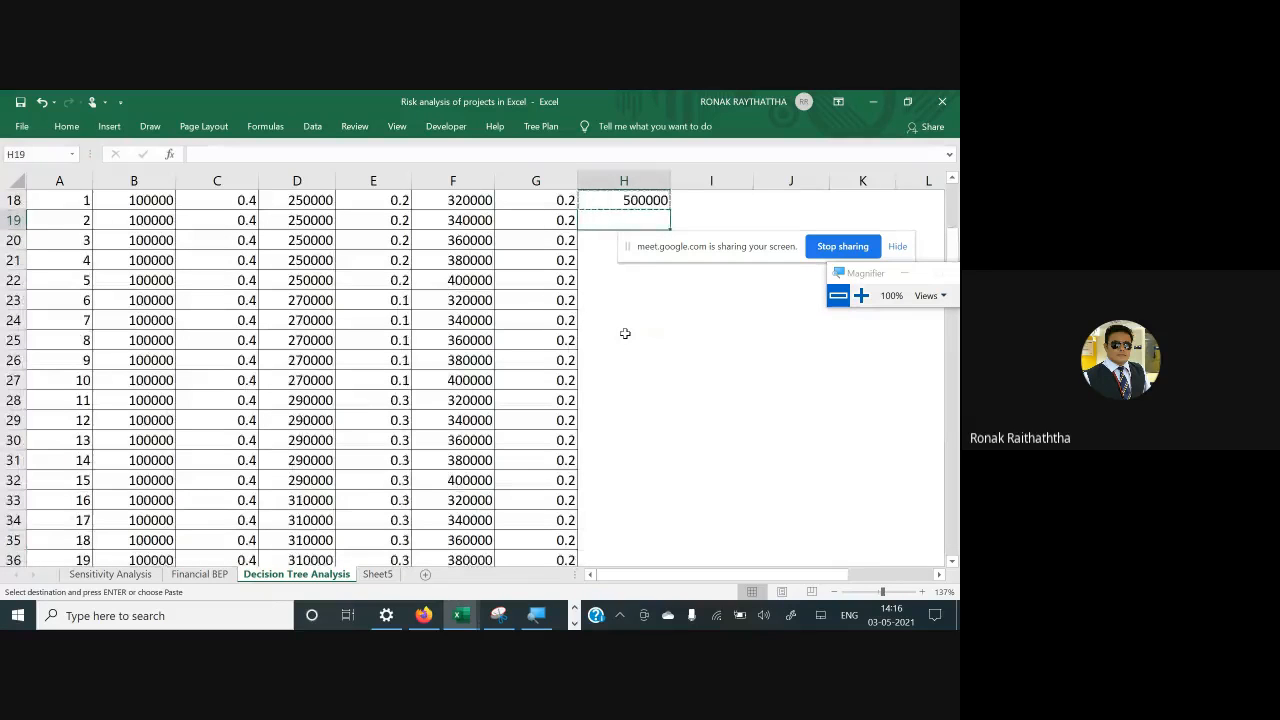
key("ctrl+Down")
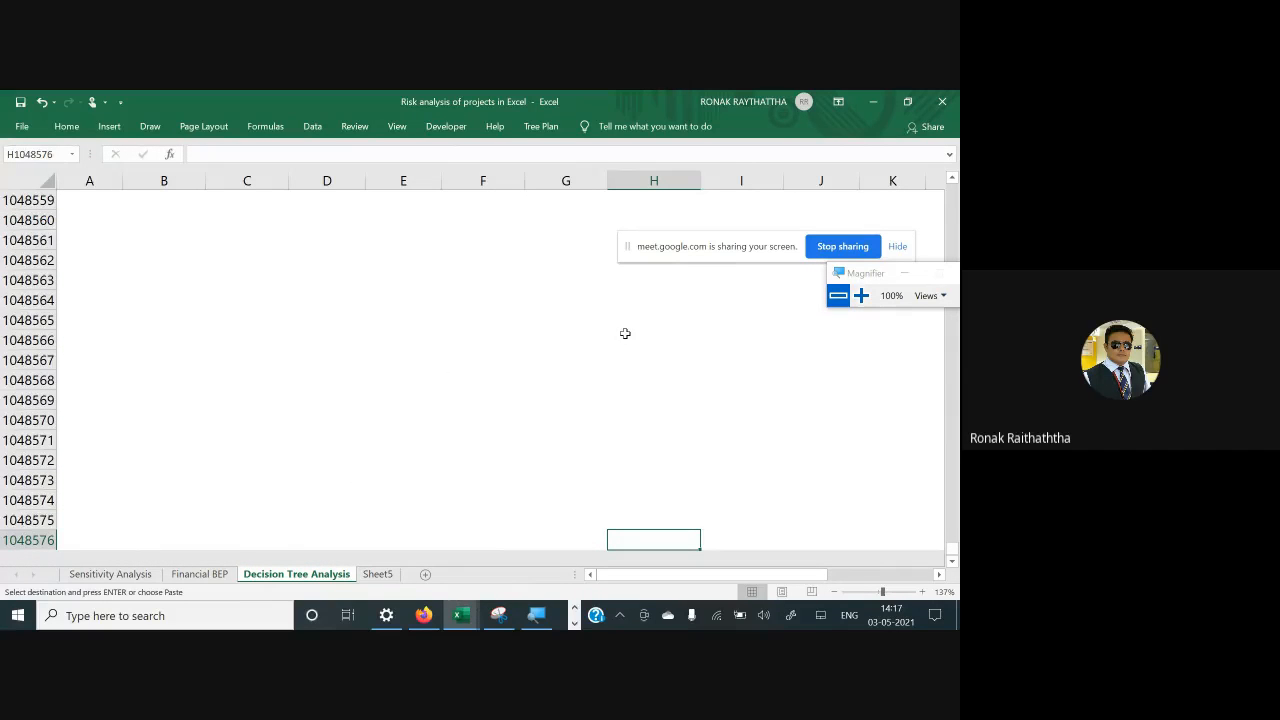
key("ctrl+Up")
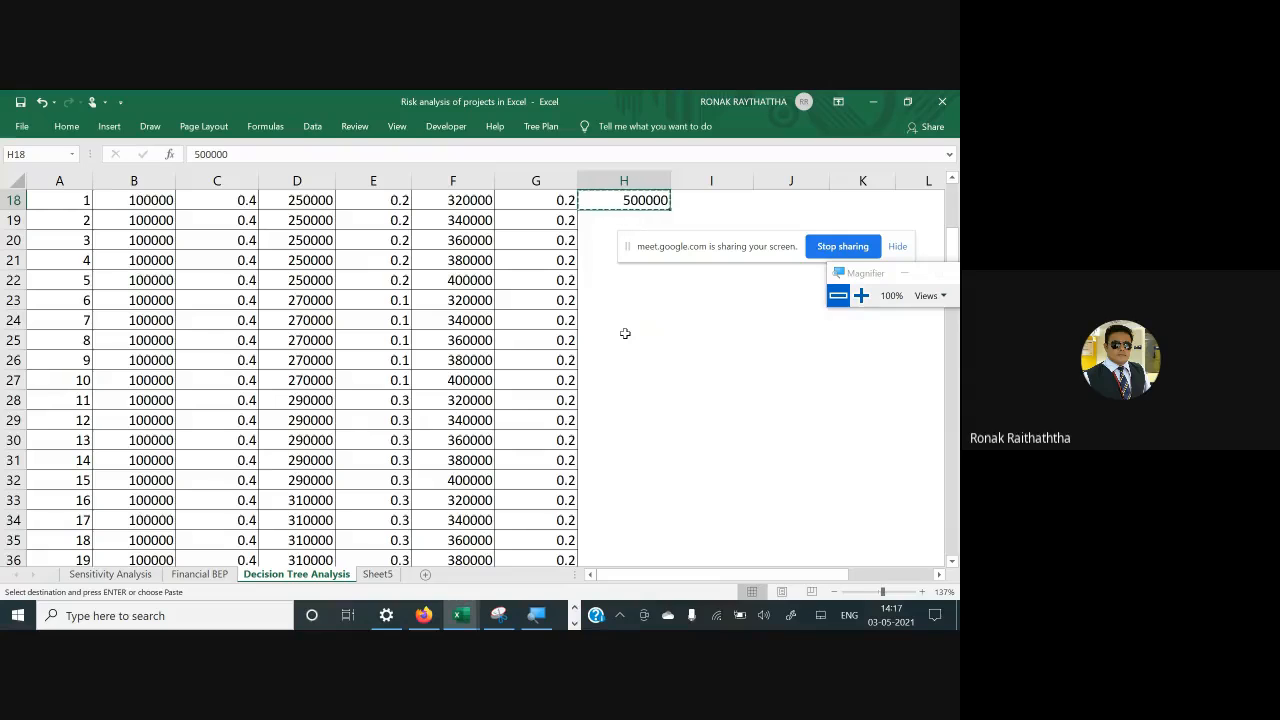
Paste the copied cash outflow value into H18:H142 for all 125 combinations
key("Left")
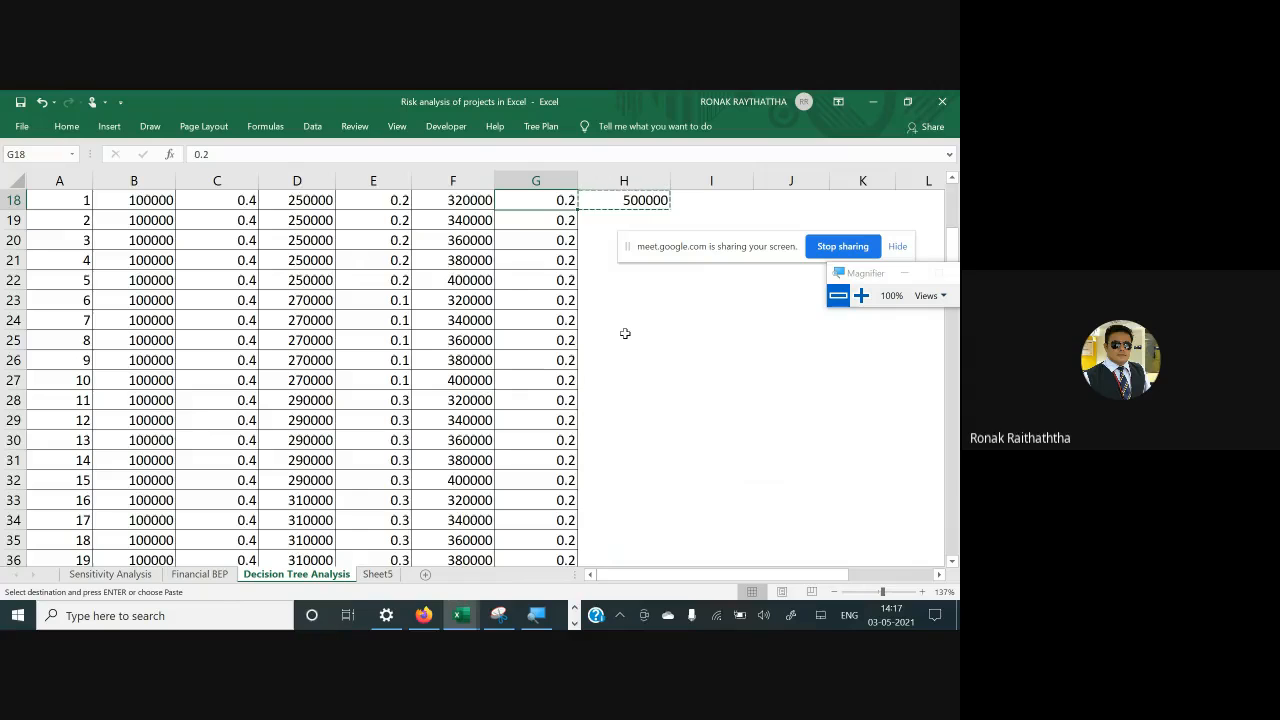
key("ctrl+Down")
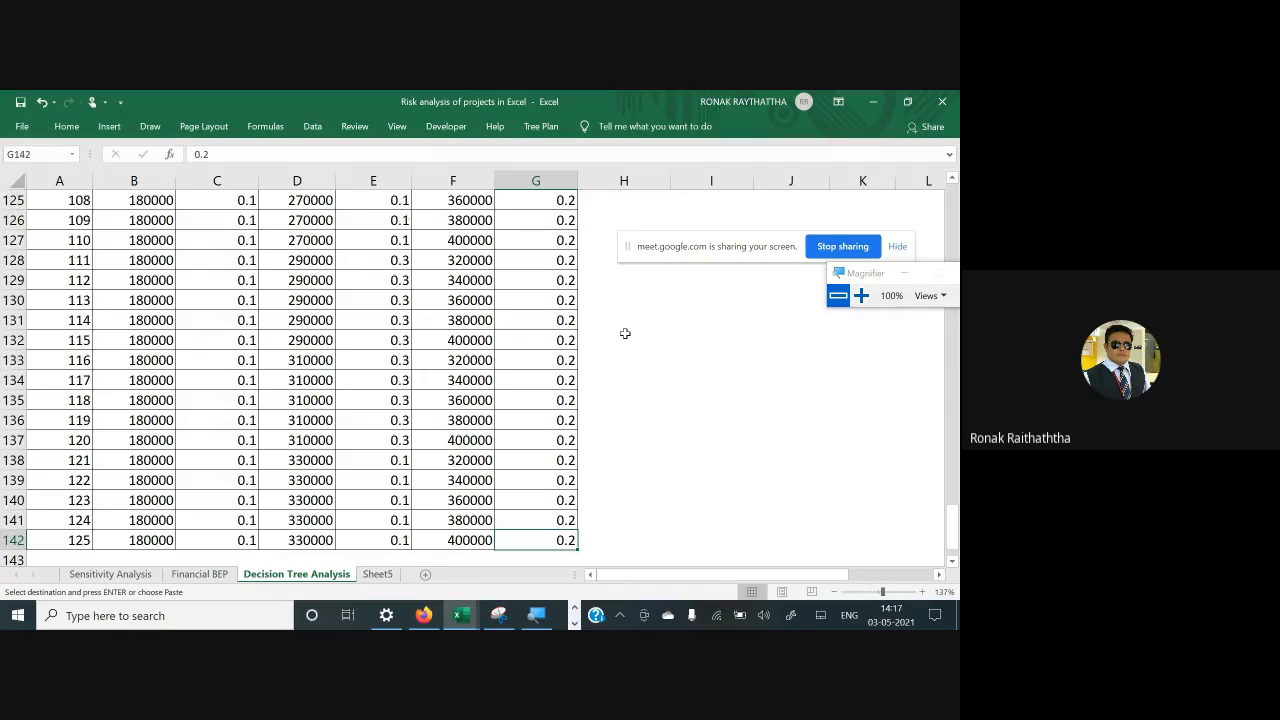
key("Right")
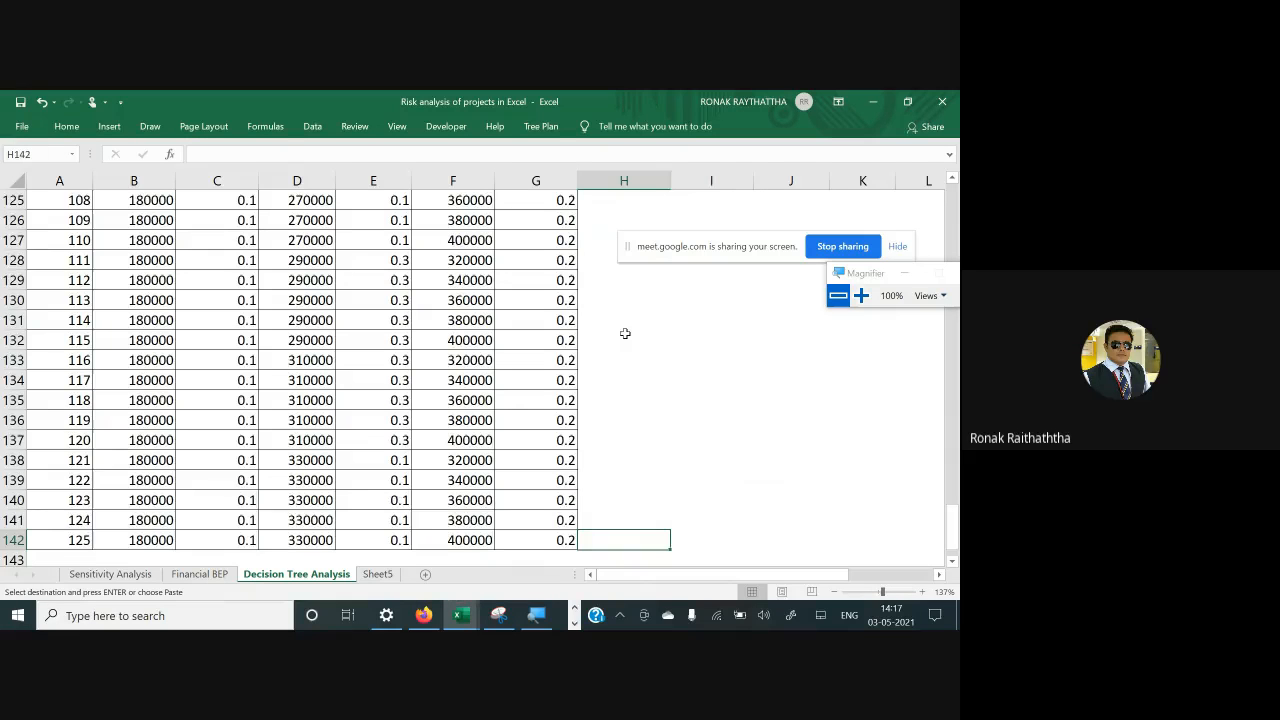
key("ctrl+shift+Up")
key("Return")
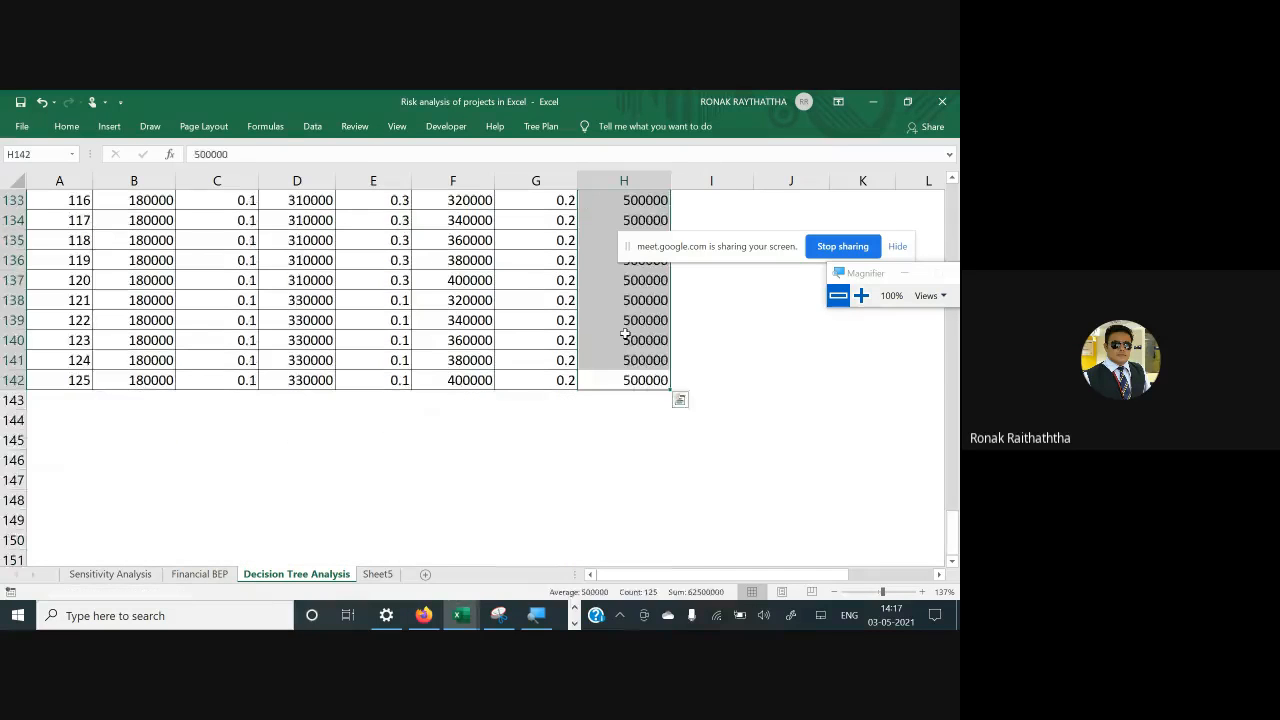
Apply all borders to the Cash outflow column in H17:H142
key("ctrl+Up")
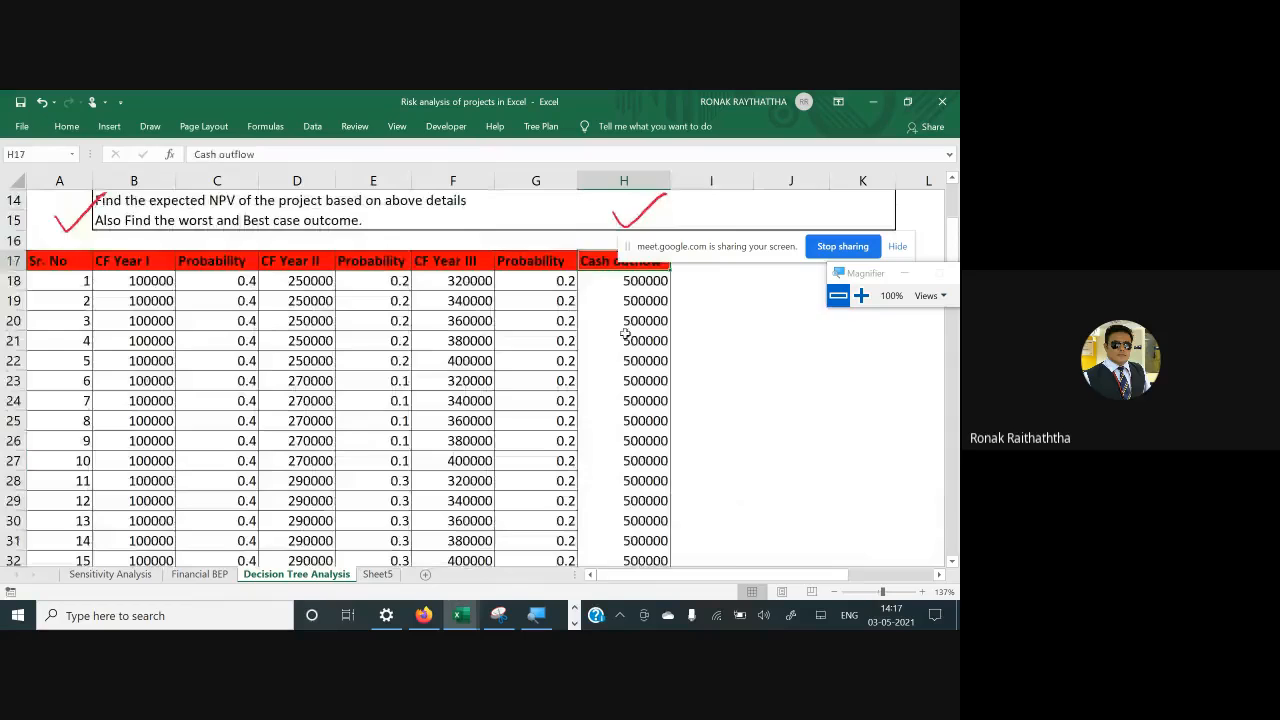
key("ctrl+shift+Down")
key("alt+h")
key("b")
key("a")
scroll(625, 337, "up", 20)
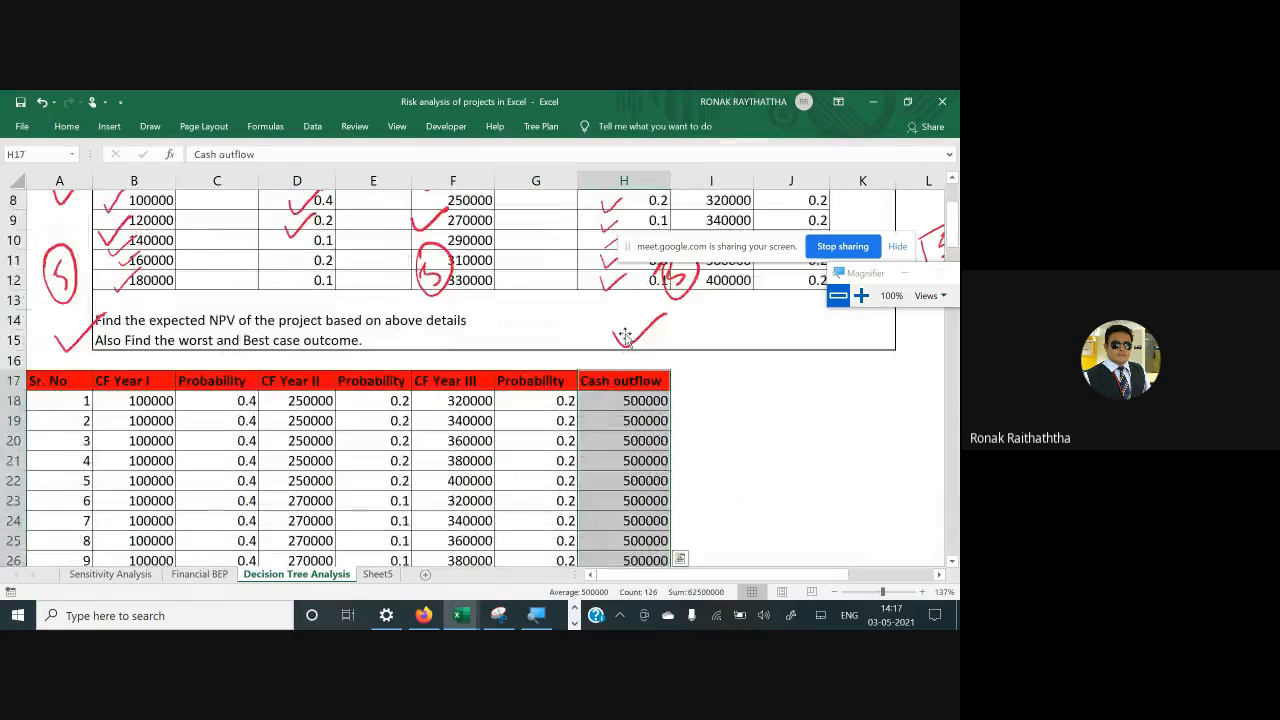
key("Up")
key("Down")
key("Right")
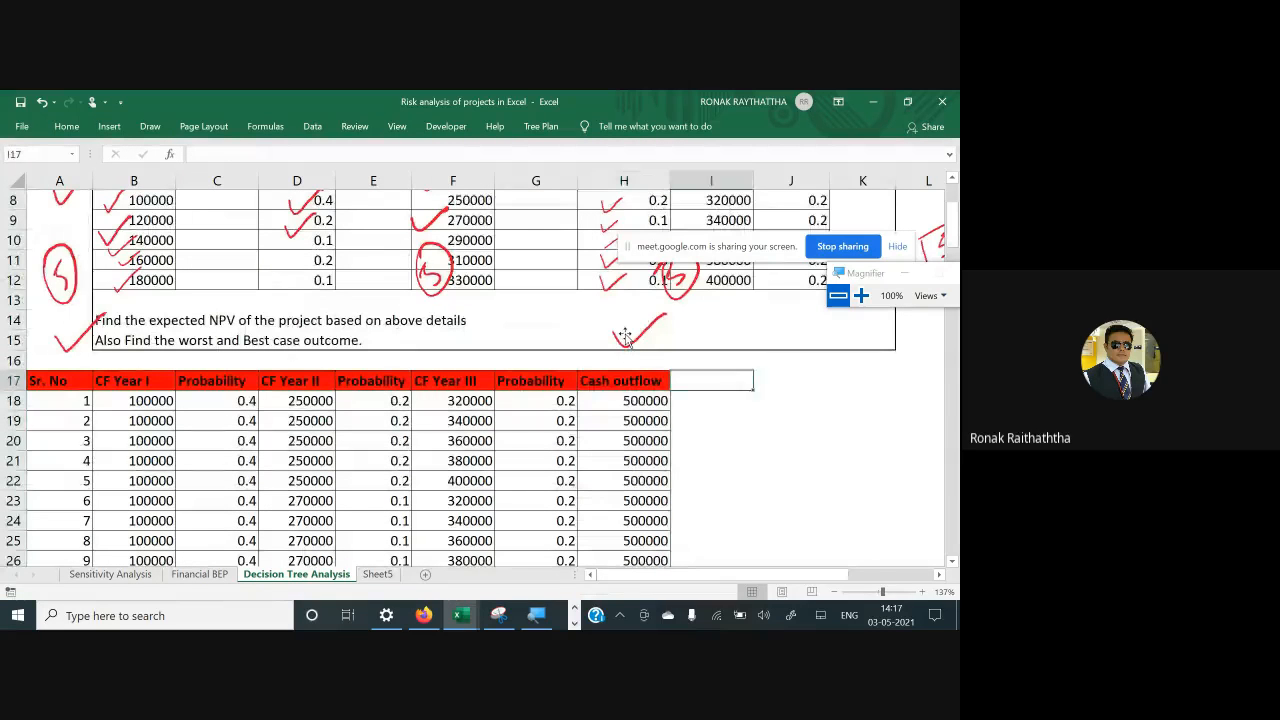
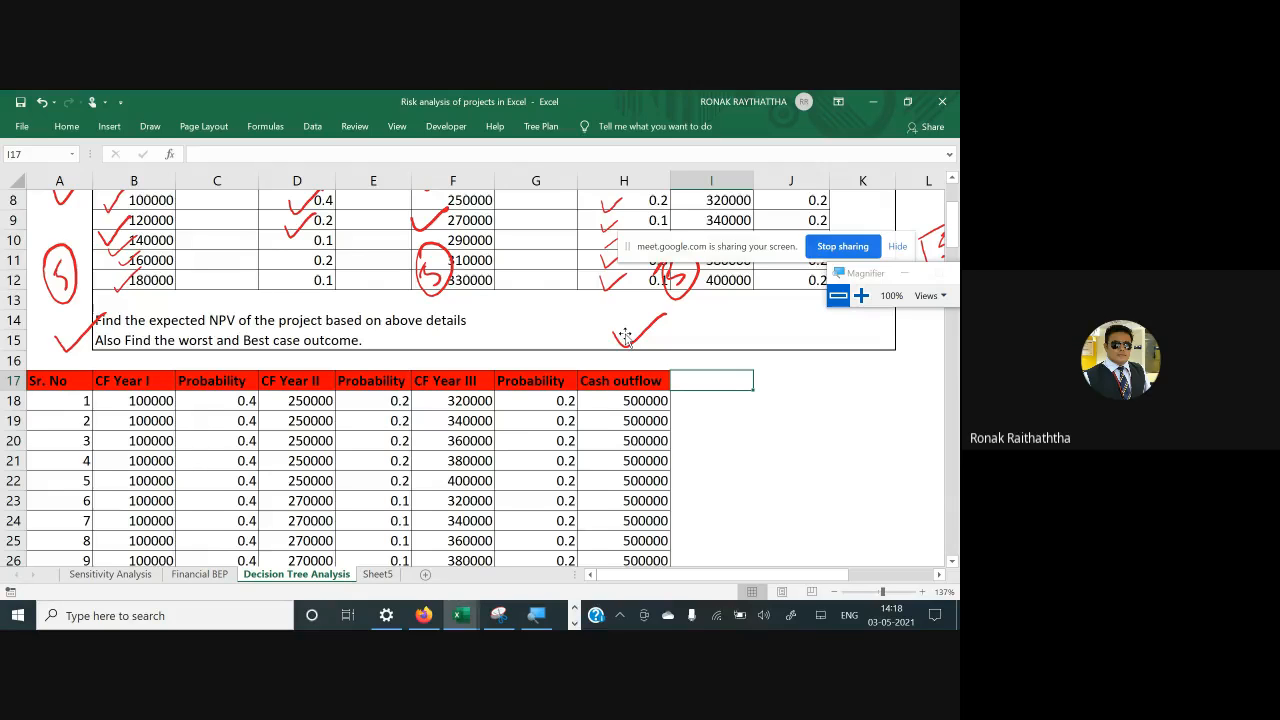
Insert a blank row above the header row of the combination table
key("Up")
key("shift+space")
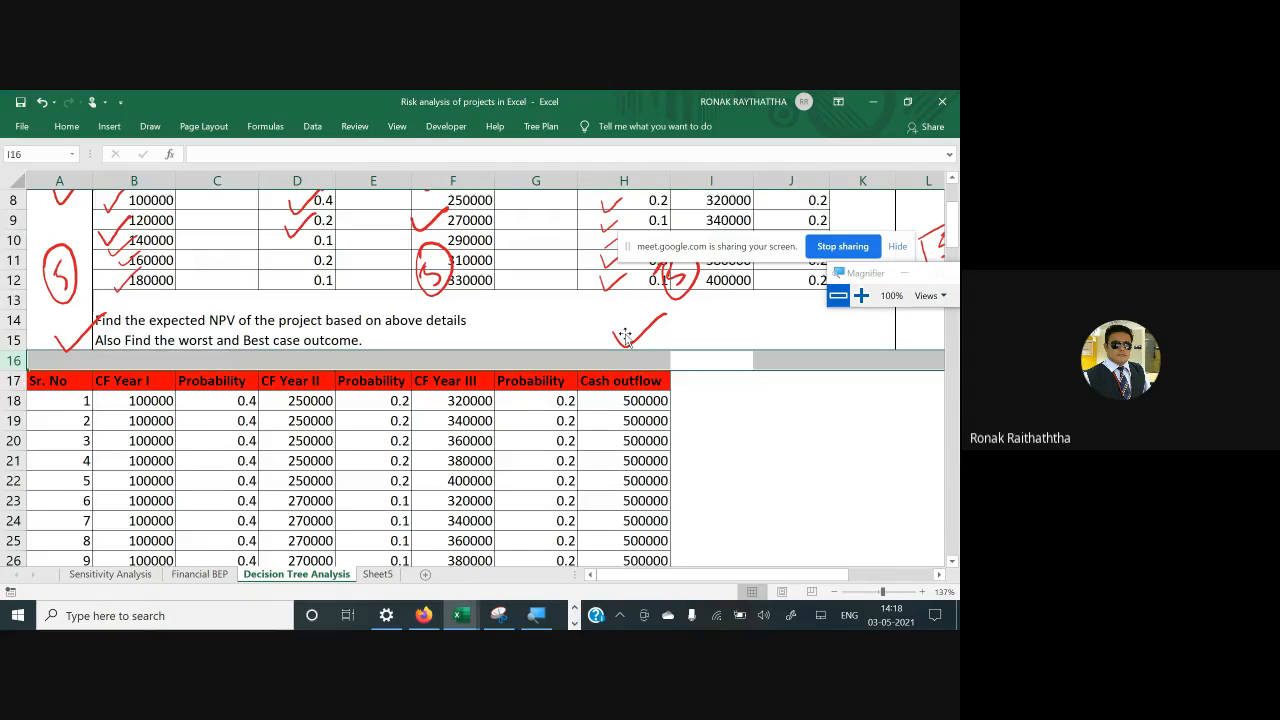
key("ctrl+plus")
Enter the headings "Year 1", "Year II" and "Year III" in D16:F16 above the combination table
key("Left")
key("Left")
key("Left")
key("Left")
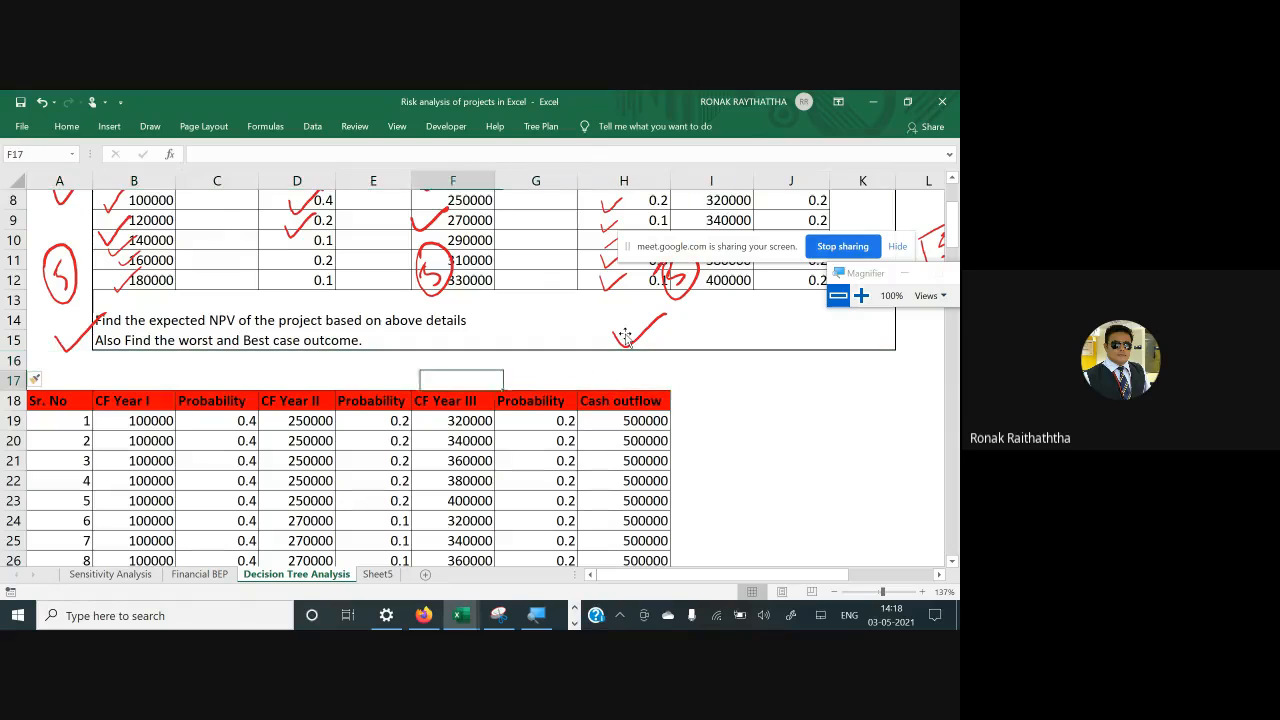
key("Left")
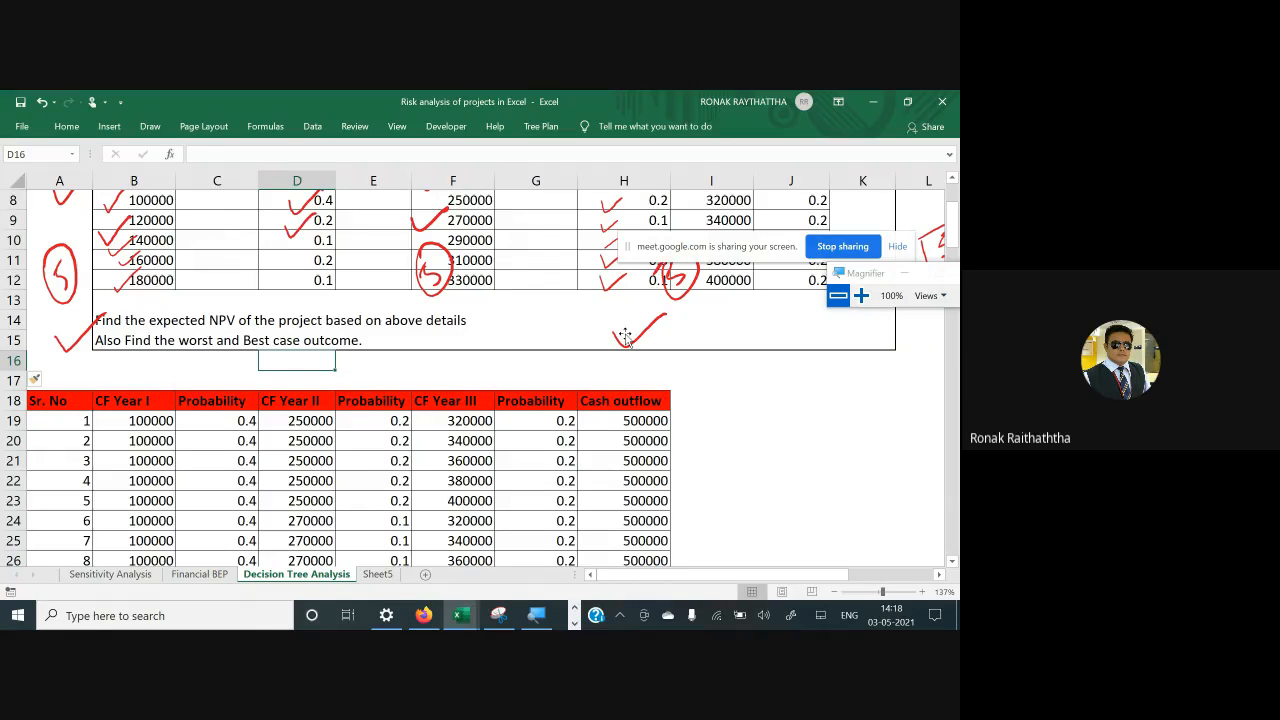
type("Year 1")
key("Right")
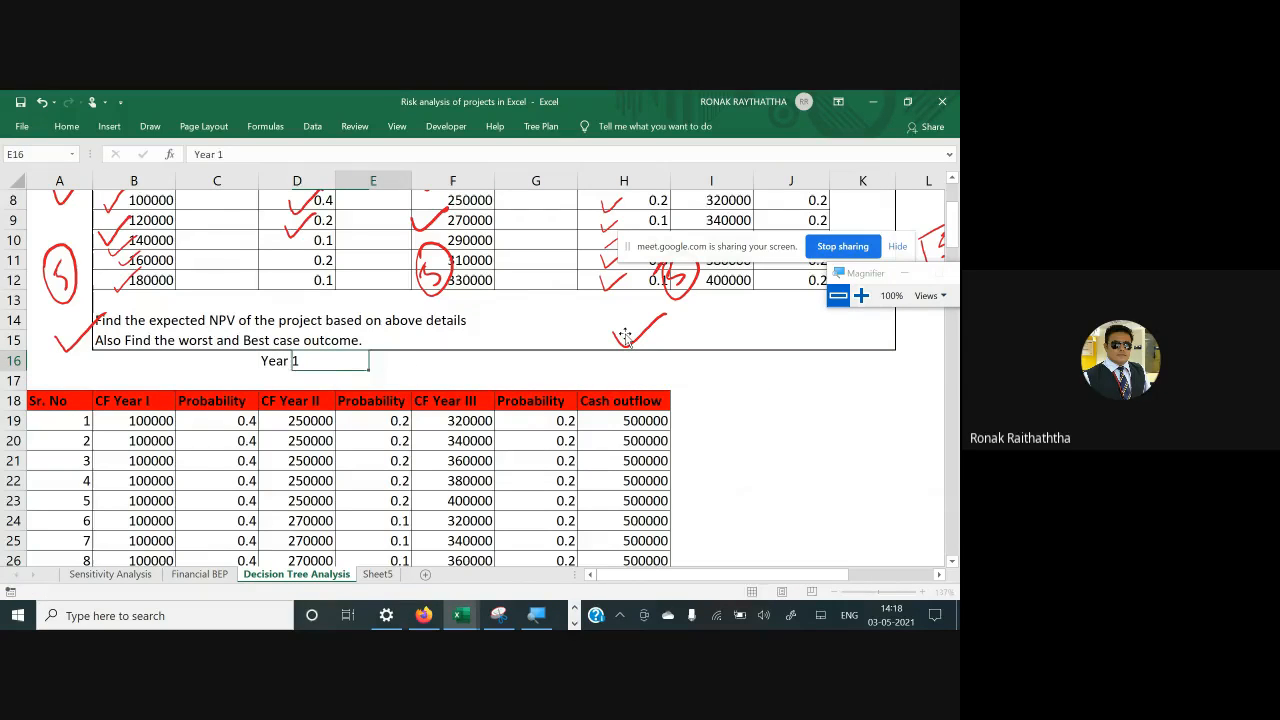
type("Year")
type("II")
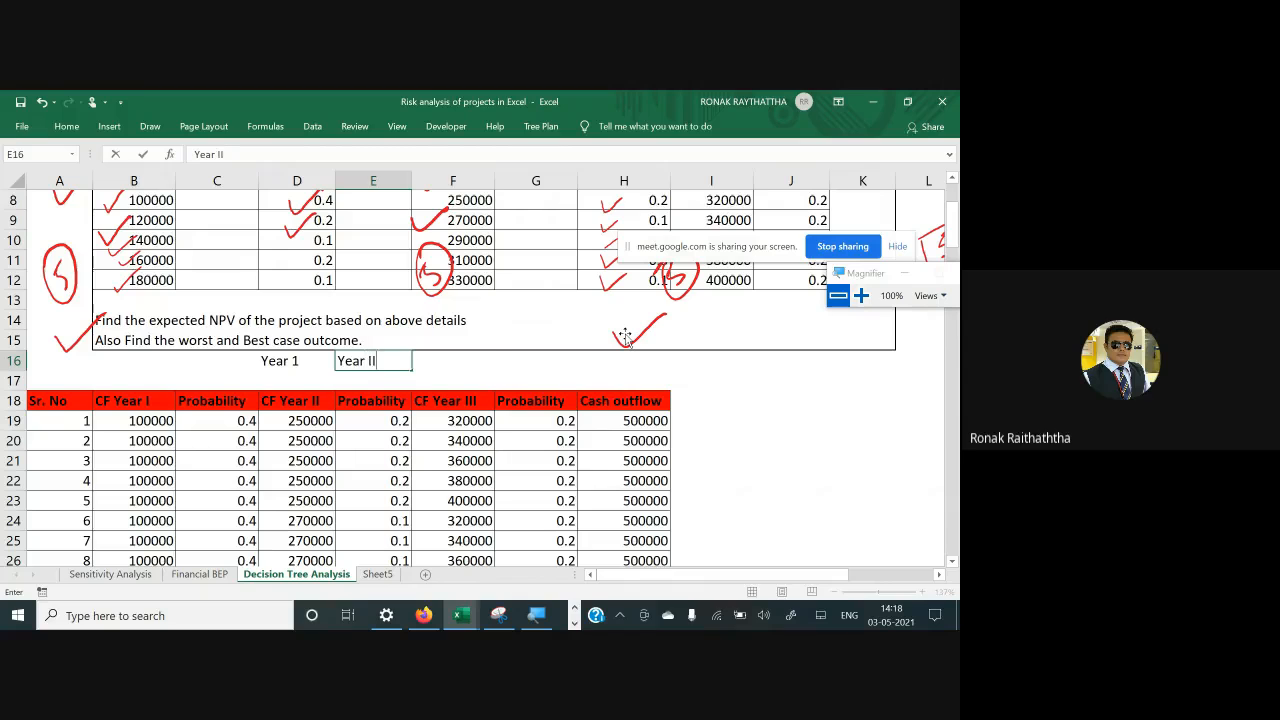
key("Tab")
type("Years")
key("BackSpace")
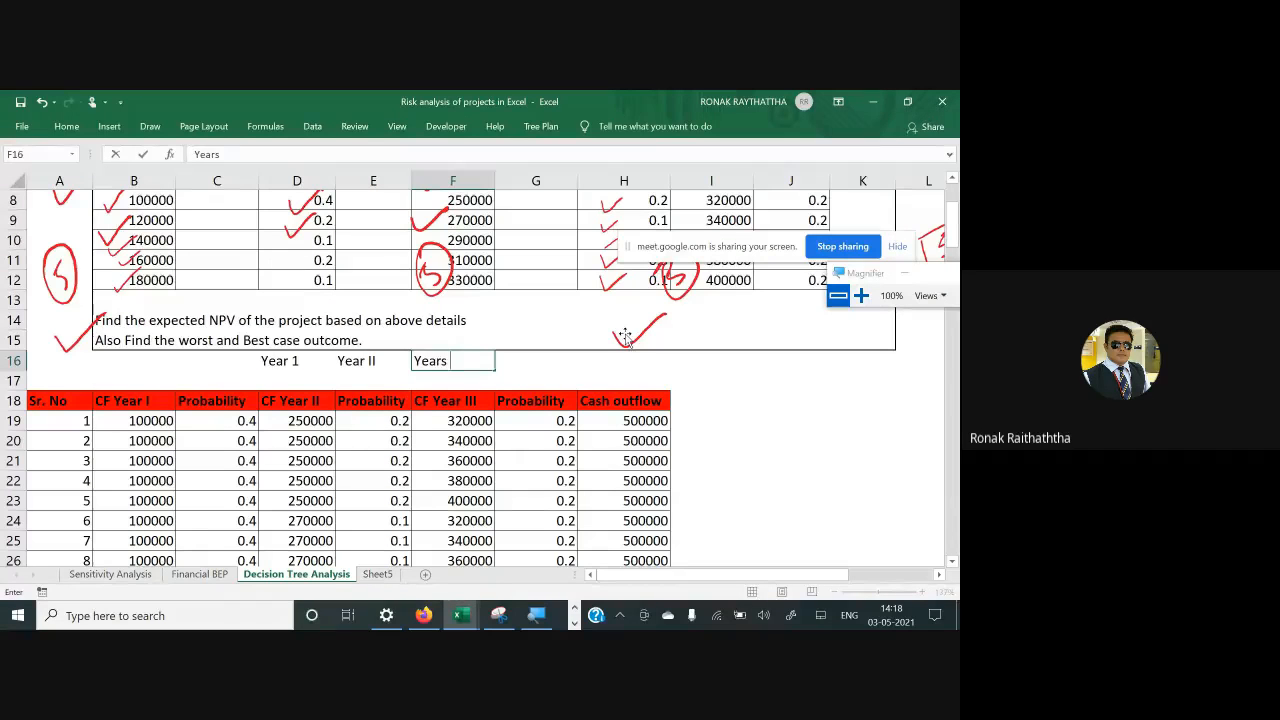
type("III")
key("Return")
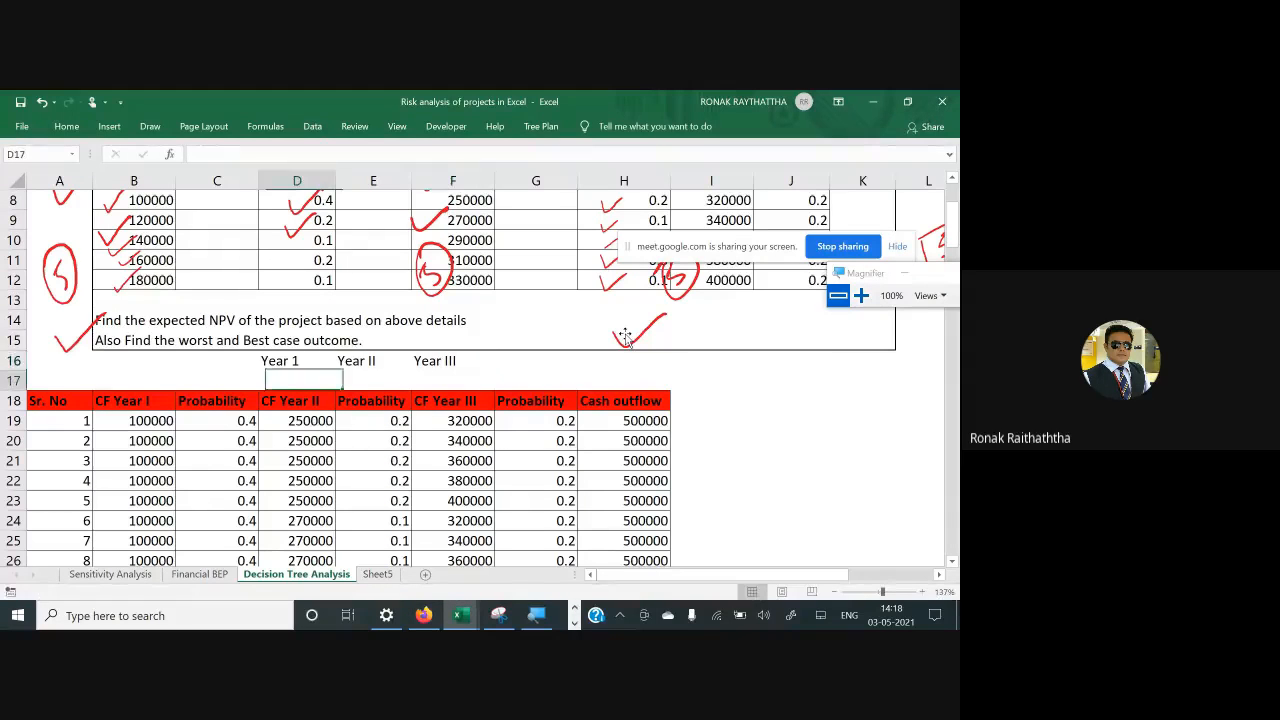
Make D16:F17 bold and apply all borders to the year headings and the cells below them
key("Up")
key("shift+Right")
key("shift+Right")
key("shift+Down")
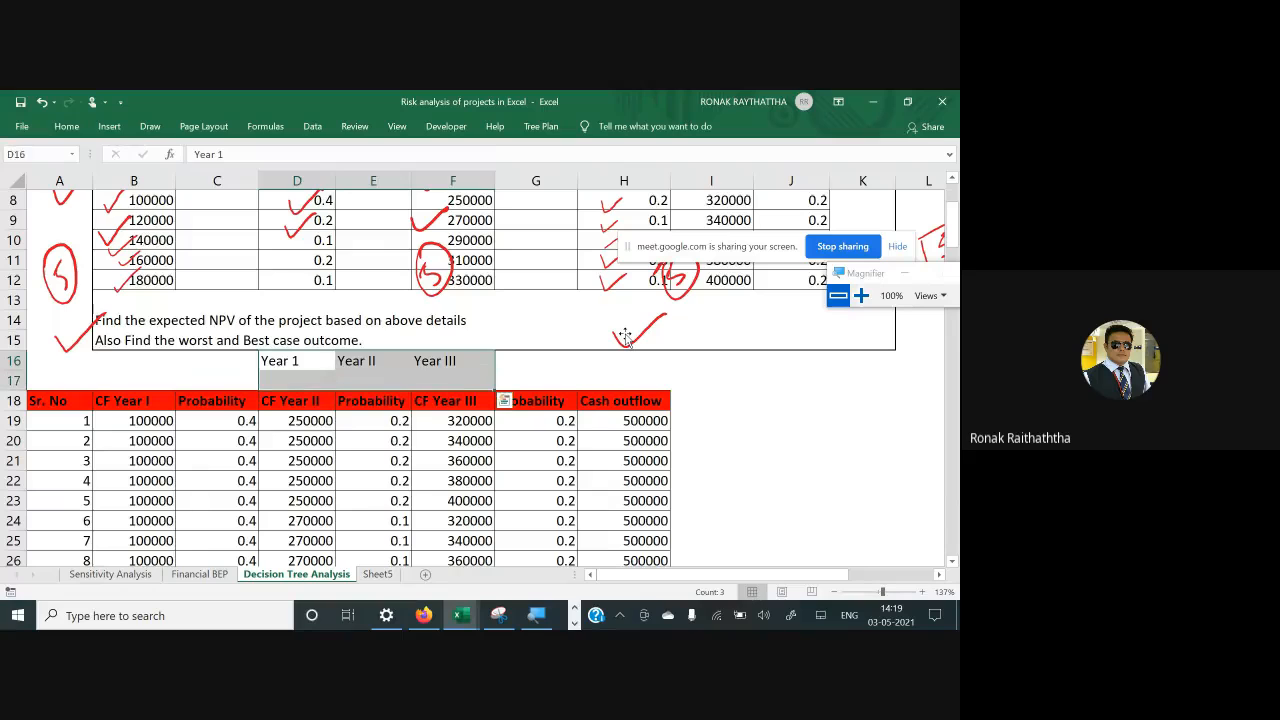
key("ctrl+b")
key("Down")
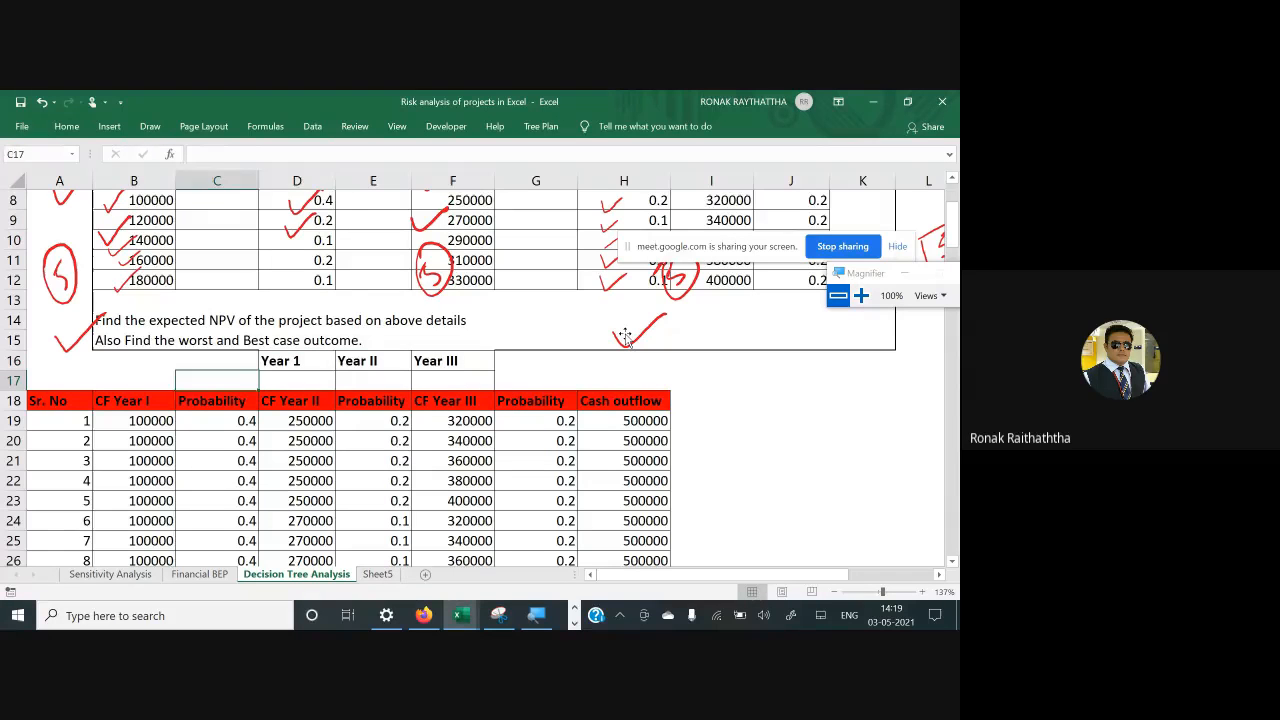
Enter the 13% discount factor formula =1/(1.13) for Year 1 in D17
type("=")
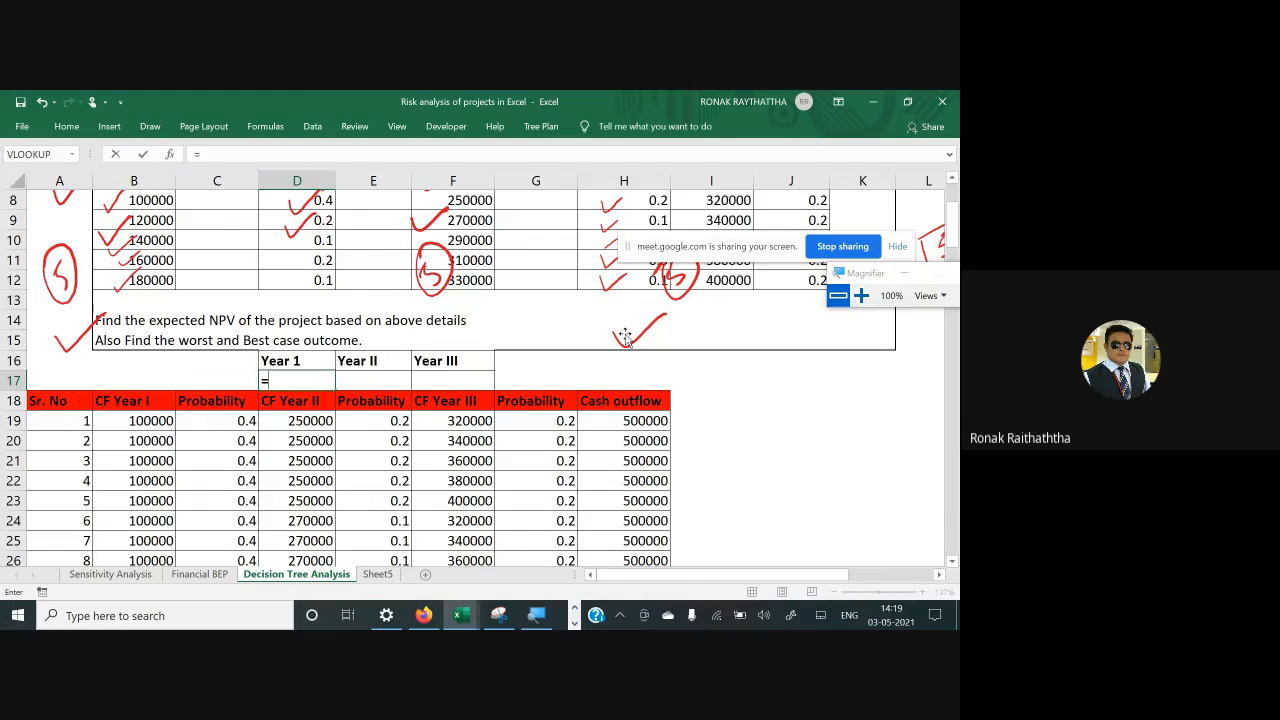
type("1/(1.")
scroll(372, 350, "up", 3)
scroll(372, 350, "down", 5)
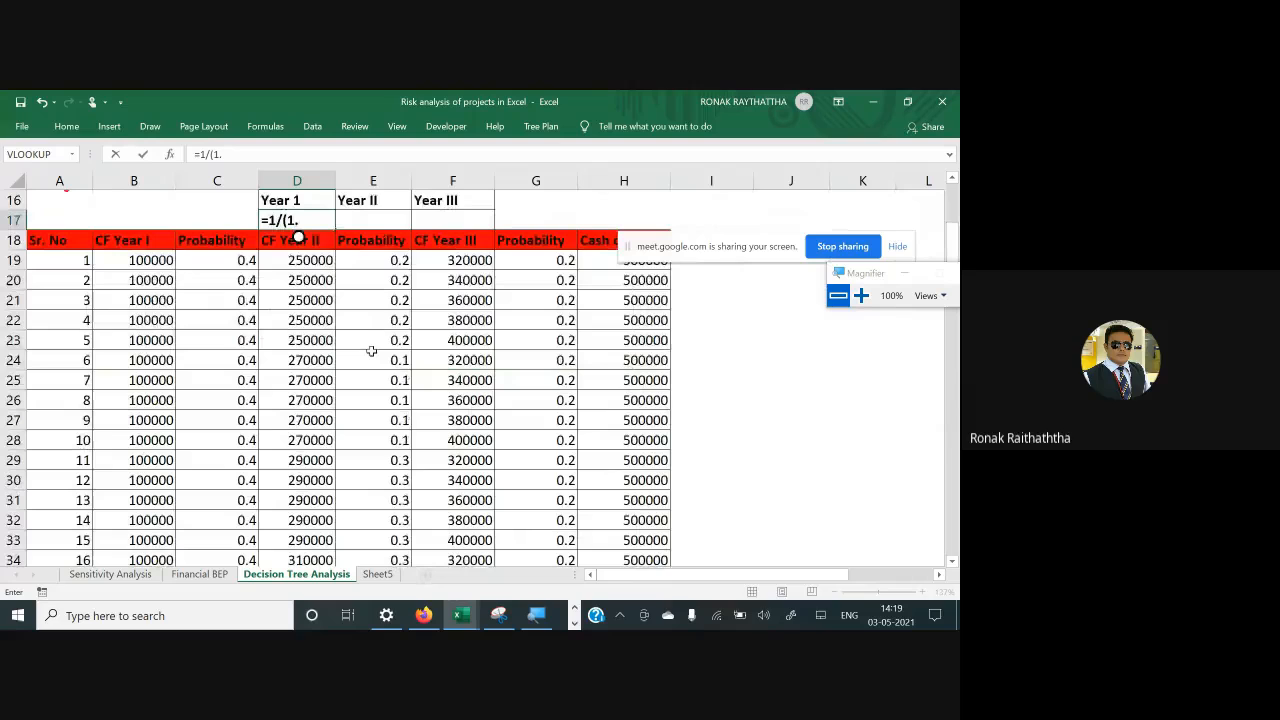
type("13)")
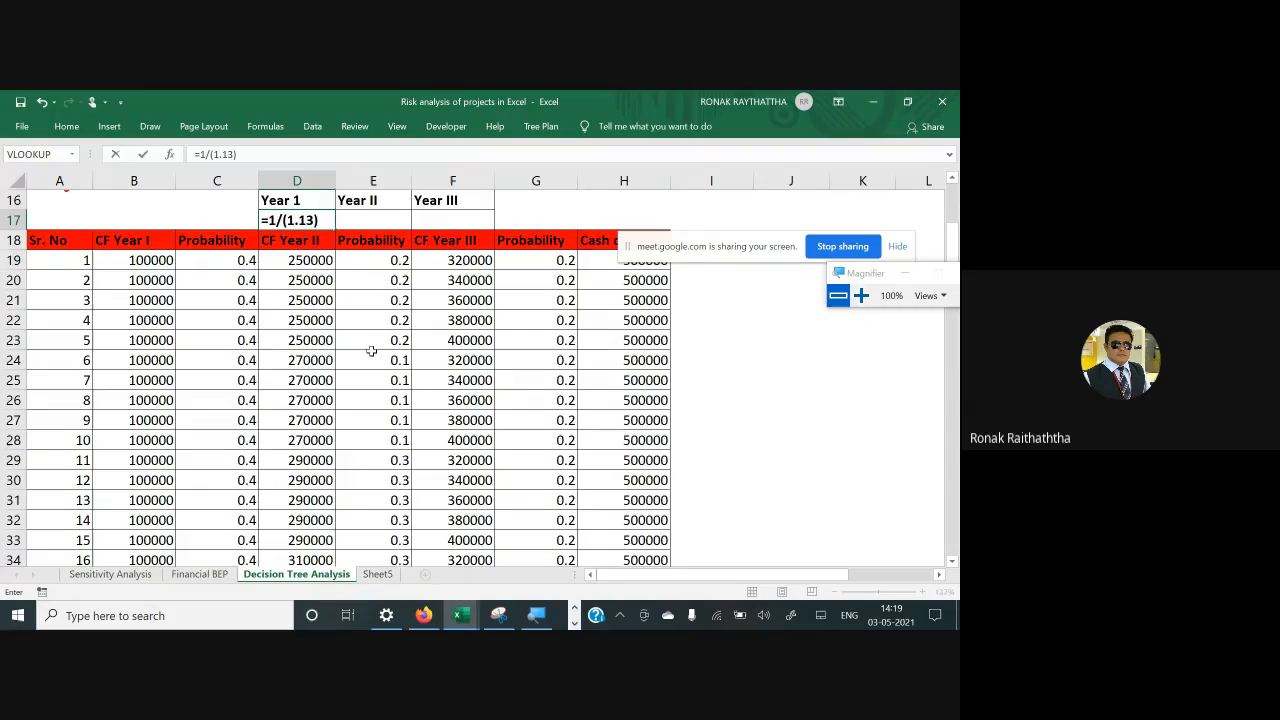
key("ctrl+Return")
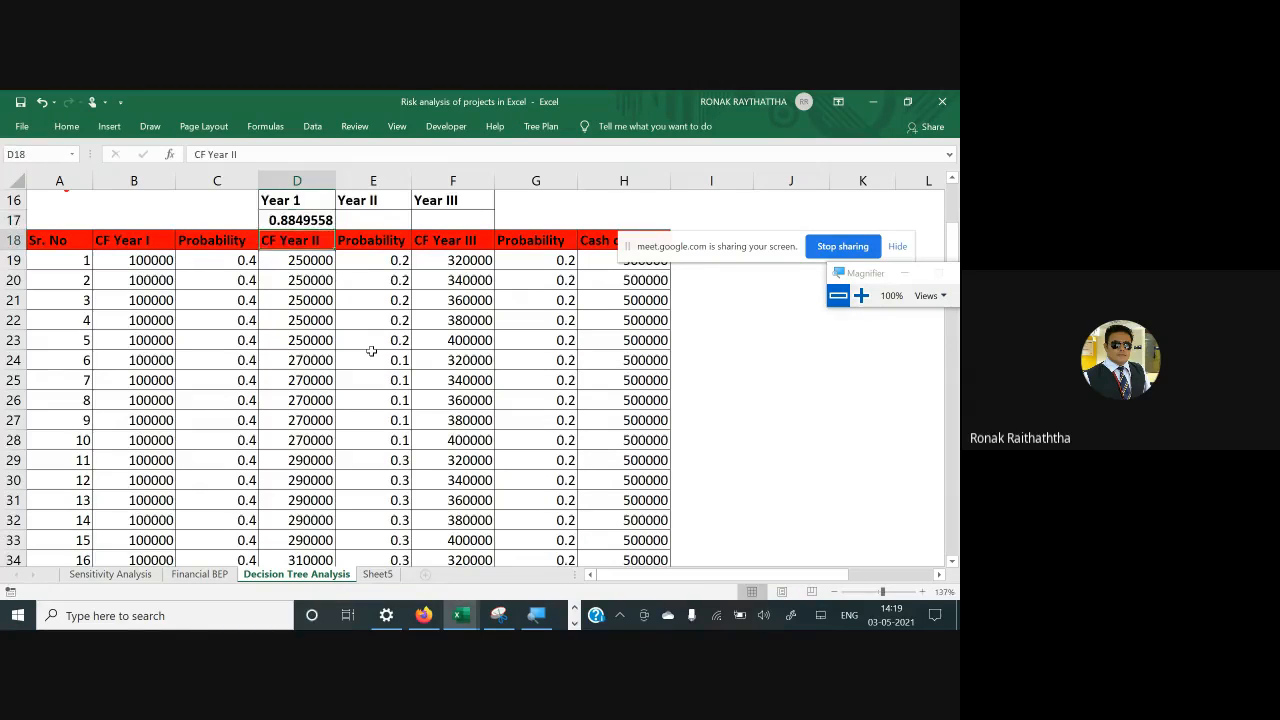
Copy the Year 1 discount factor formula from D17 into E17:F17 for Year II and Year III
key("ctrl+c")
key("Right")
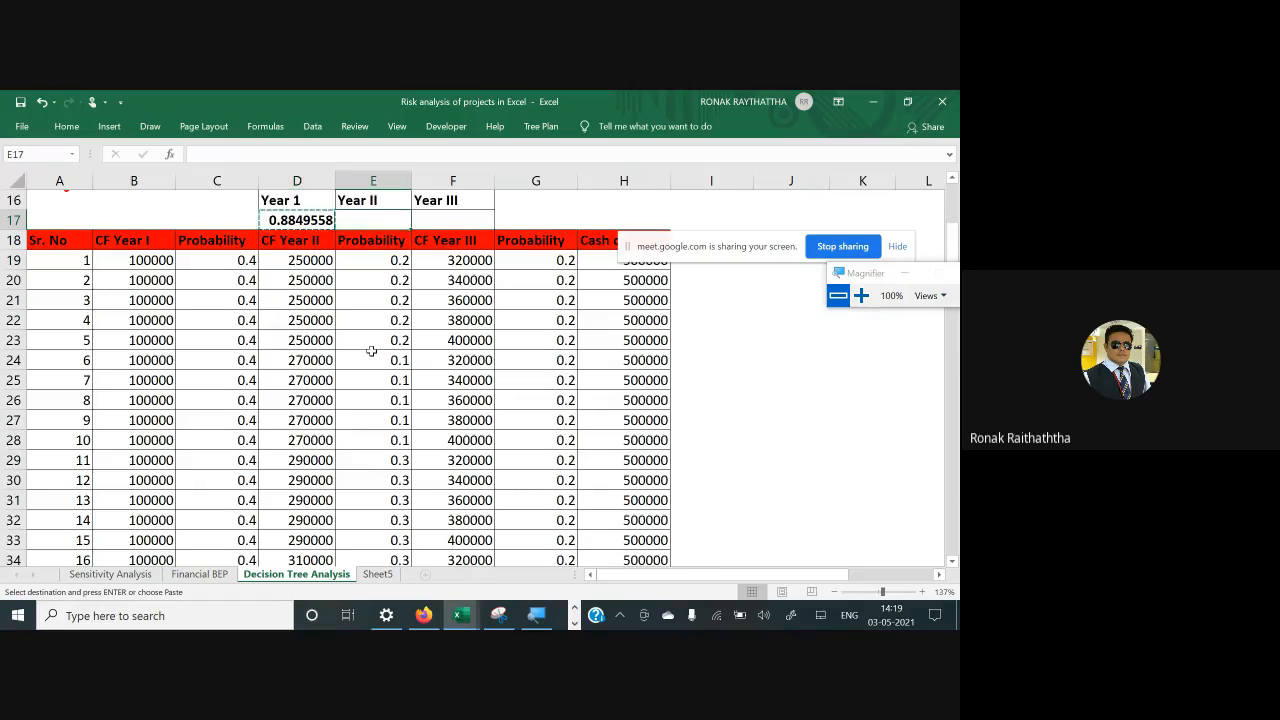
key("shift+Right")
key("Return")
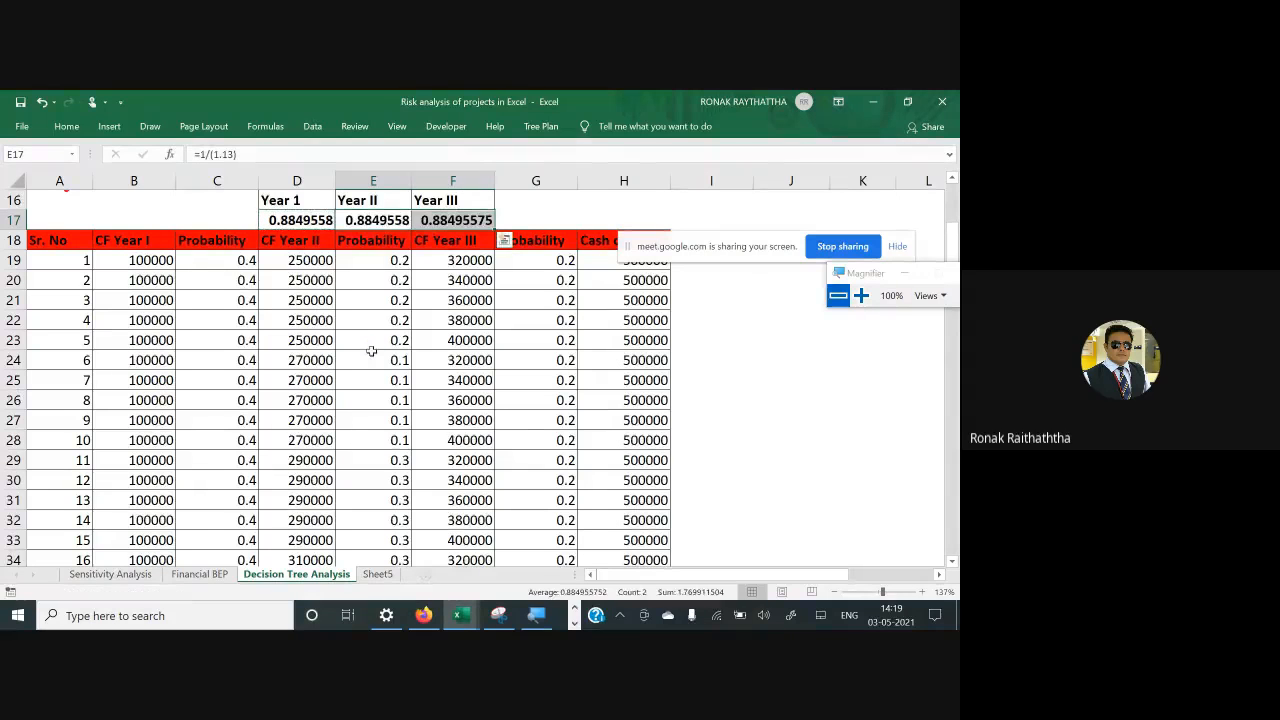
Change the Year II discount factor formula in E17 to =1/(1.13)^2
key("F2")
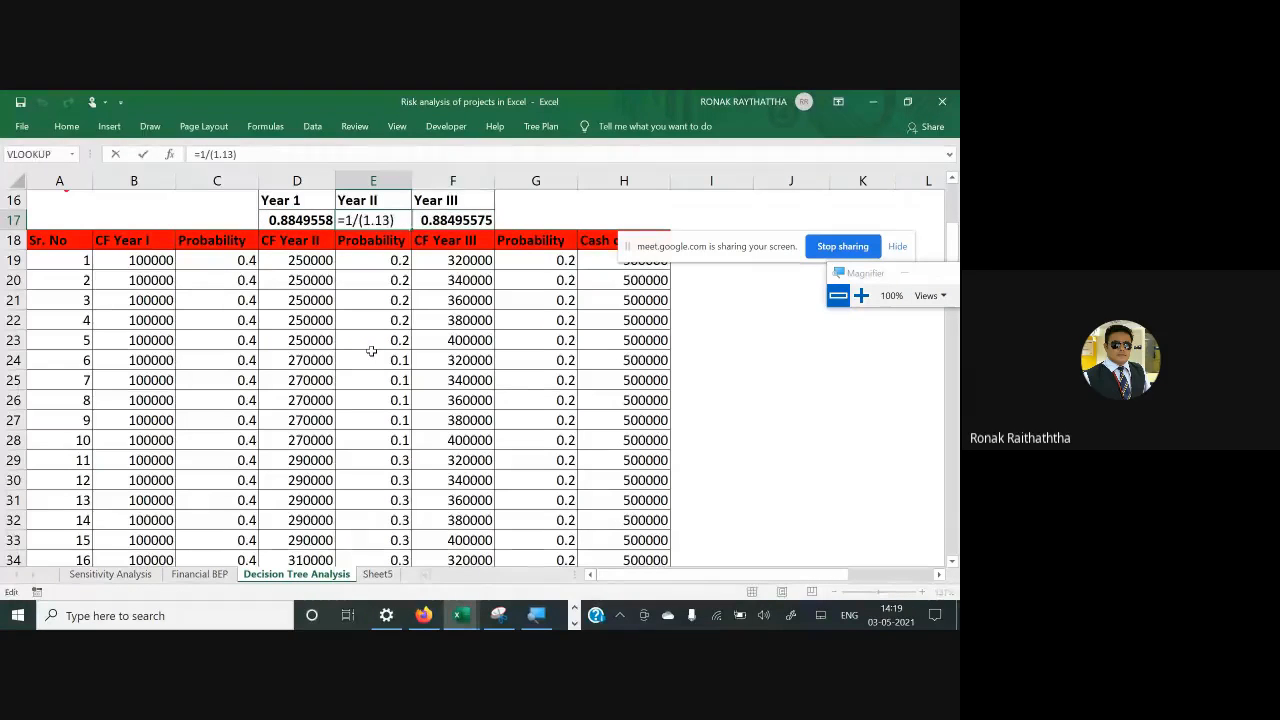
type("^2")
key("Return")
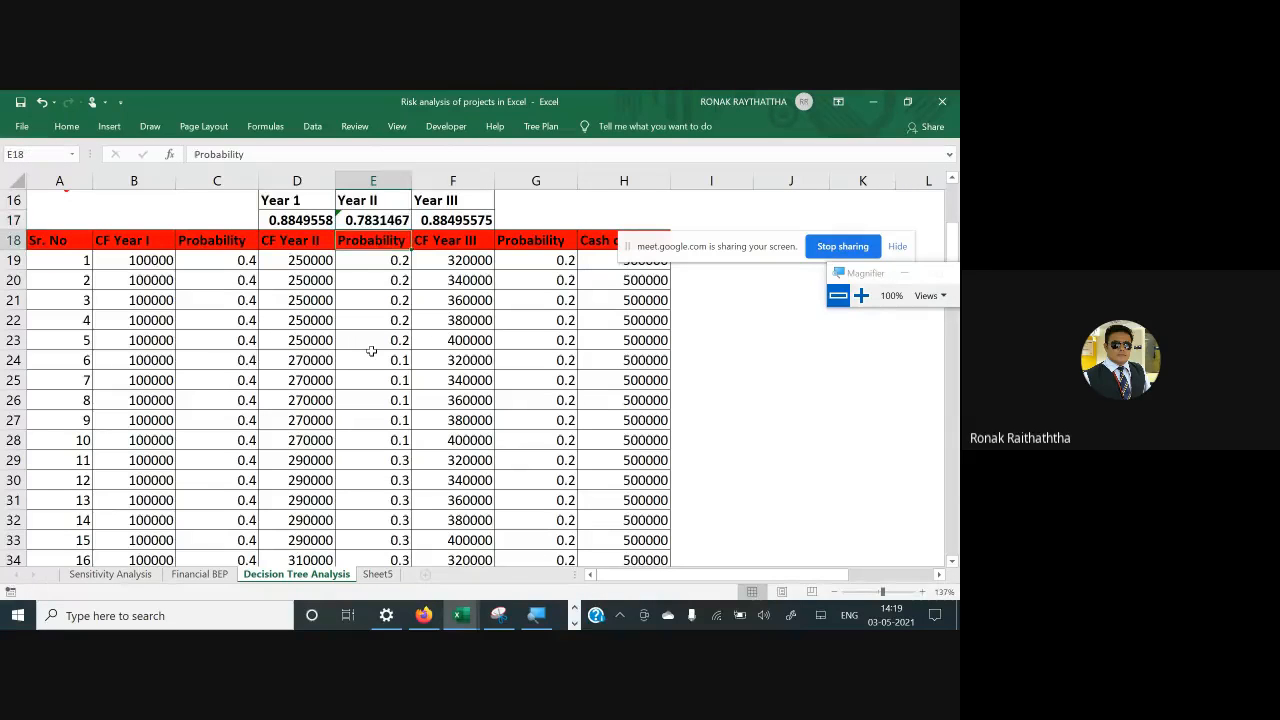
key("Up")
key("Right")
key("Left")
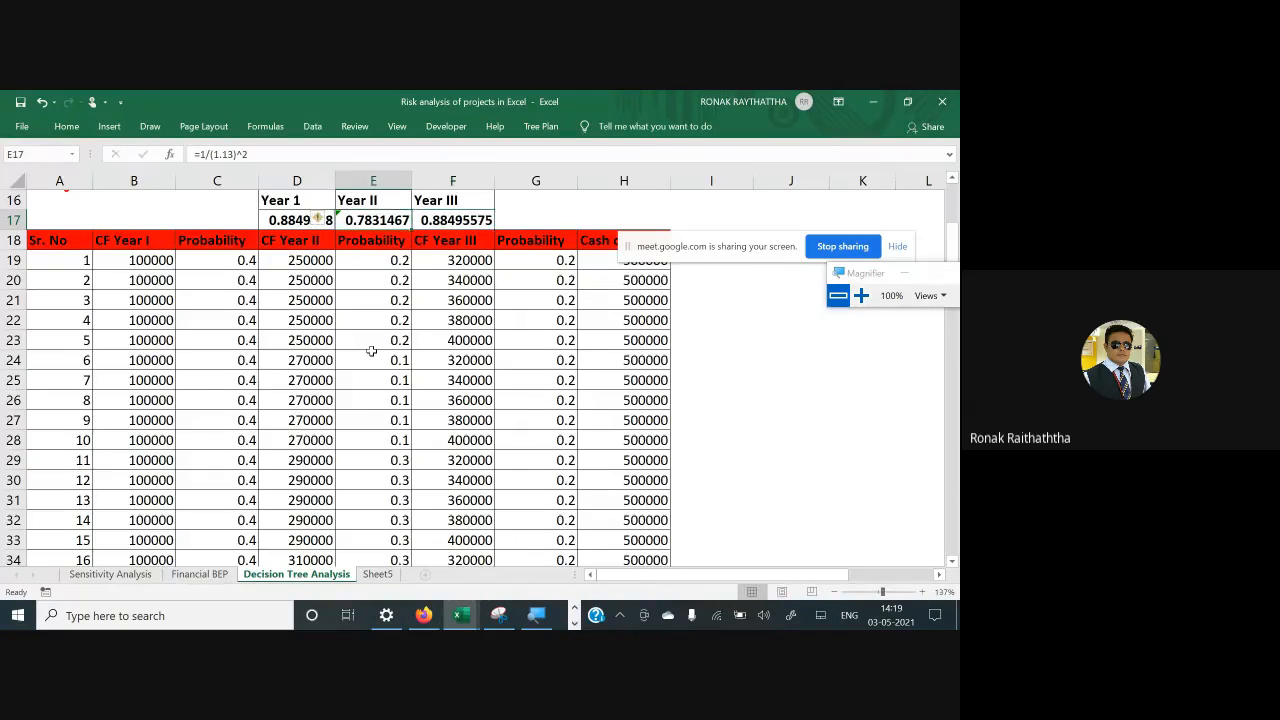
Copy the Year II discount factor formula into F17 and change it to =1/(1.13)^3 for Year III
key("F2")
key("Escape")
key("Right")
key("Left")
key("F2")
key("Escape")
key("ctrl+c")
key("Right")
key("ctrl+v")
key("F2")
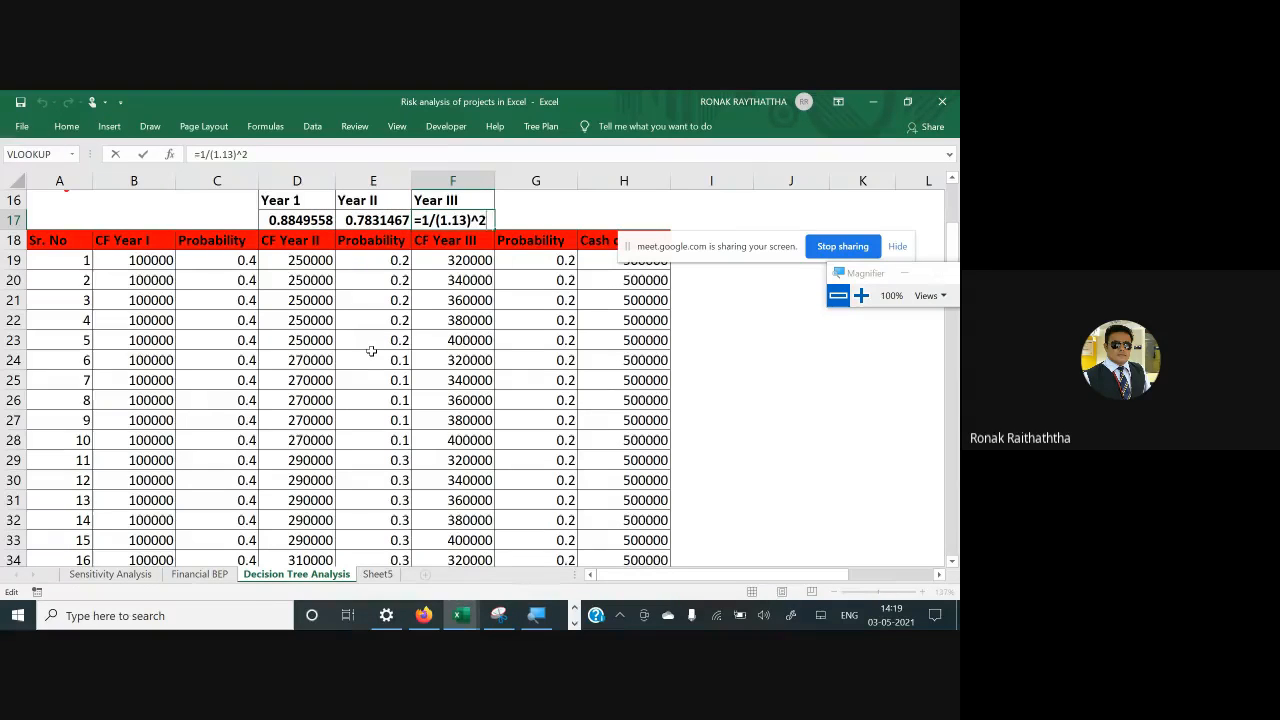
key("BackSpace")
type("3")
key("Return")
Add the header PVCI in cell I18, beside the Cash outflow column
key("Up")
key("Up")
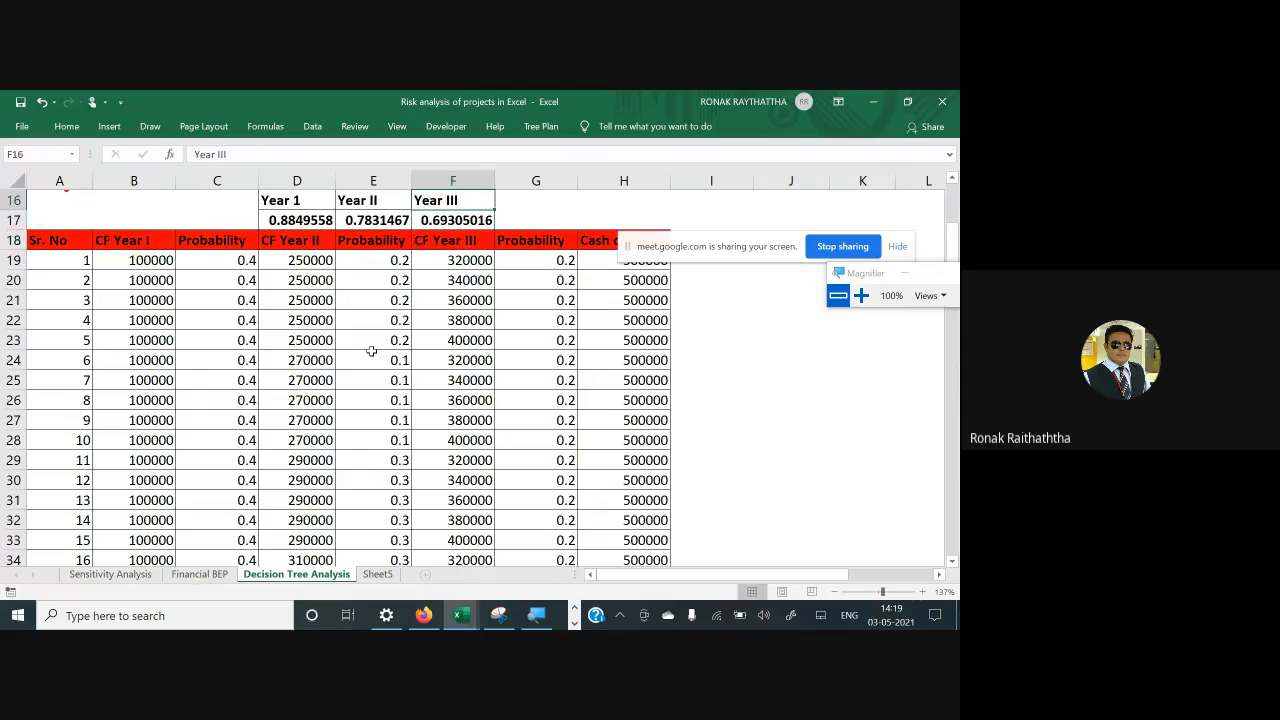
key("Down")
key("Down")
key("Down")
key("Right")
key("Right")
key("Right")
key("Right")
key("Right")
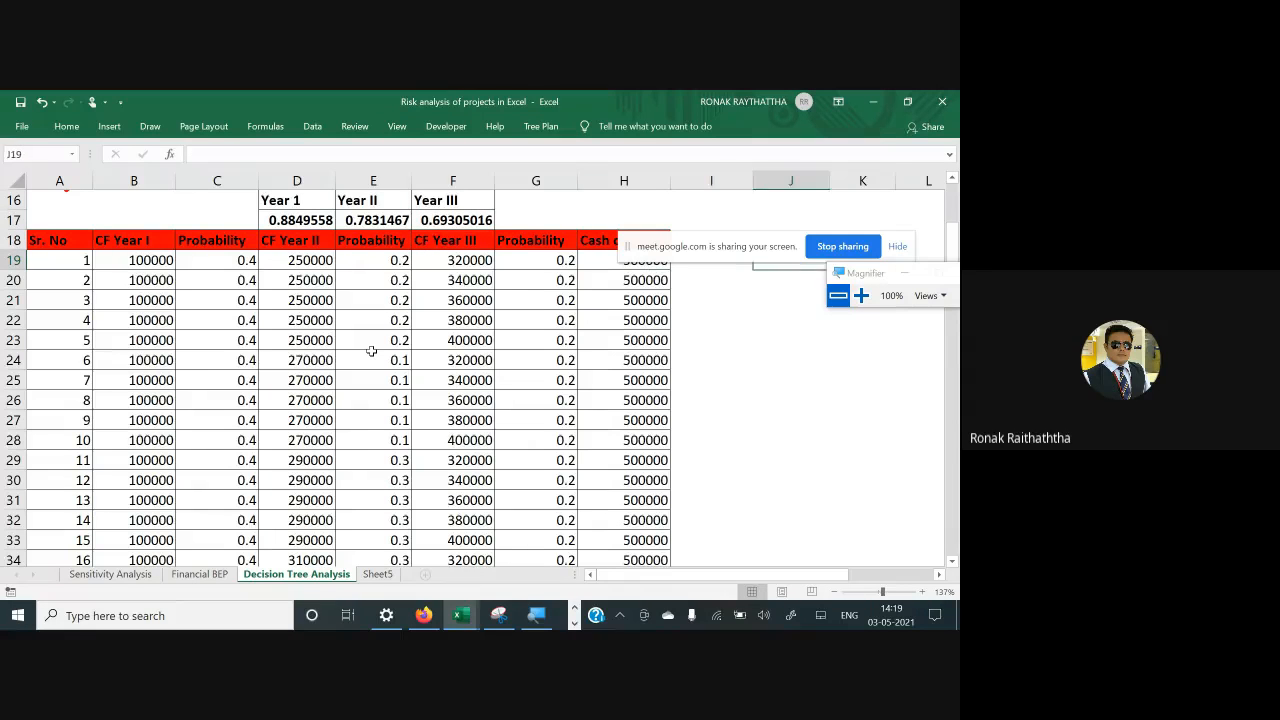
key("Left")
key("Left")
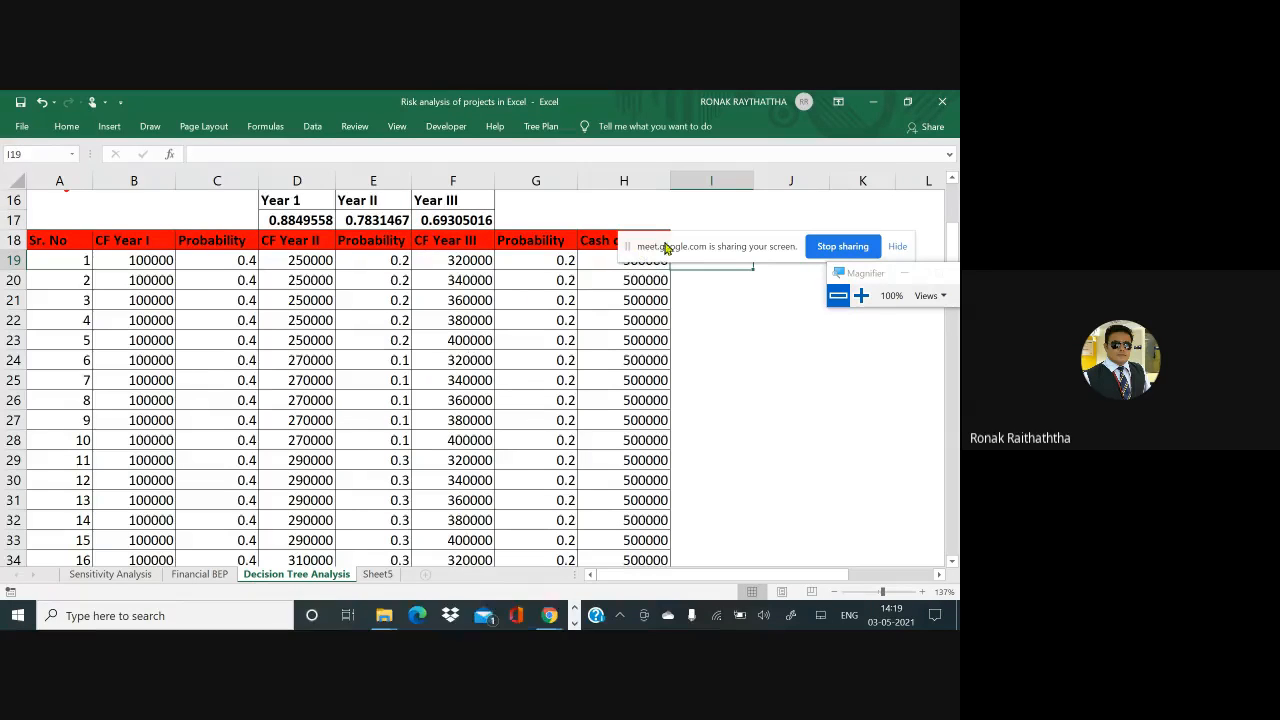
left_click_drag(671, 258, 686, 186)
left_click(688, 232)
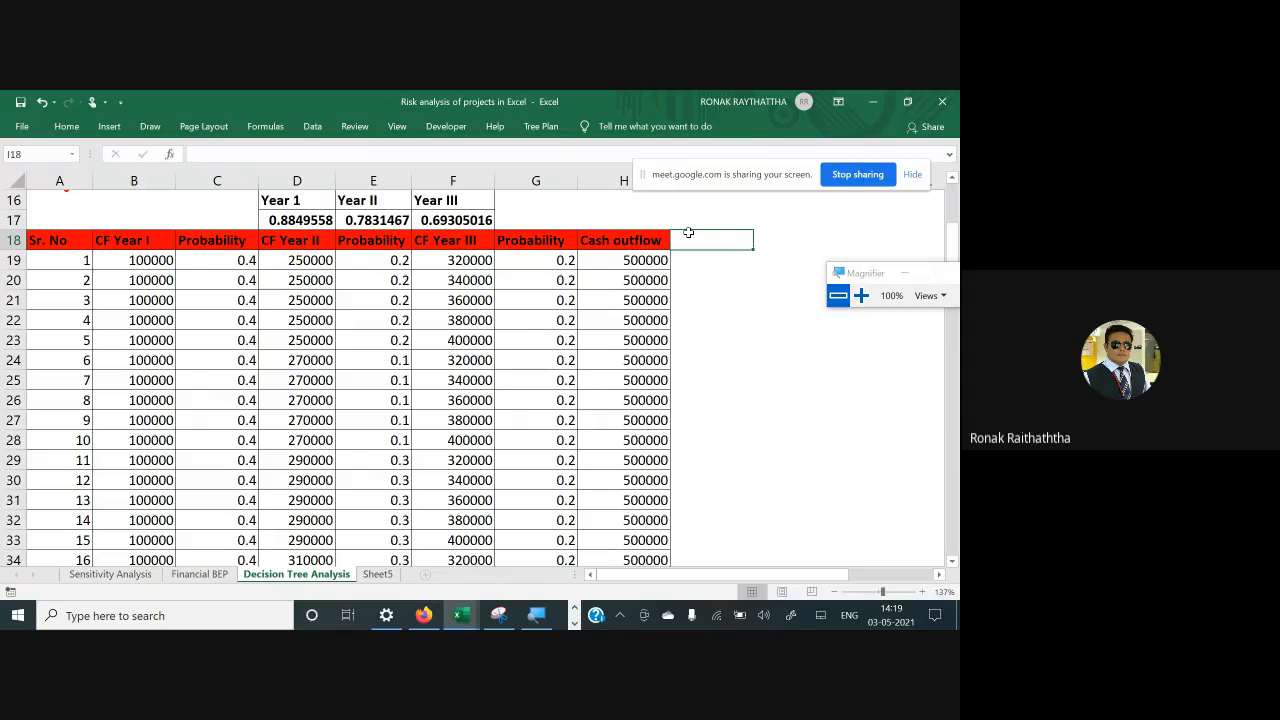
type("PVC")
key("BackSpace")
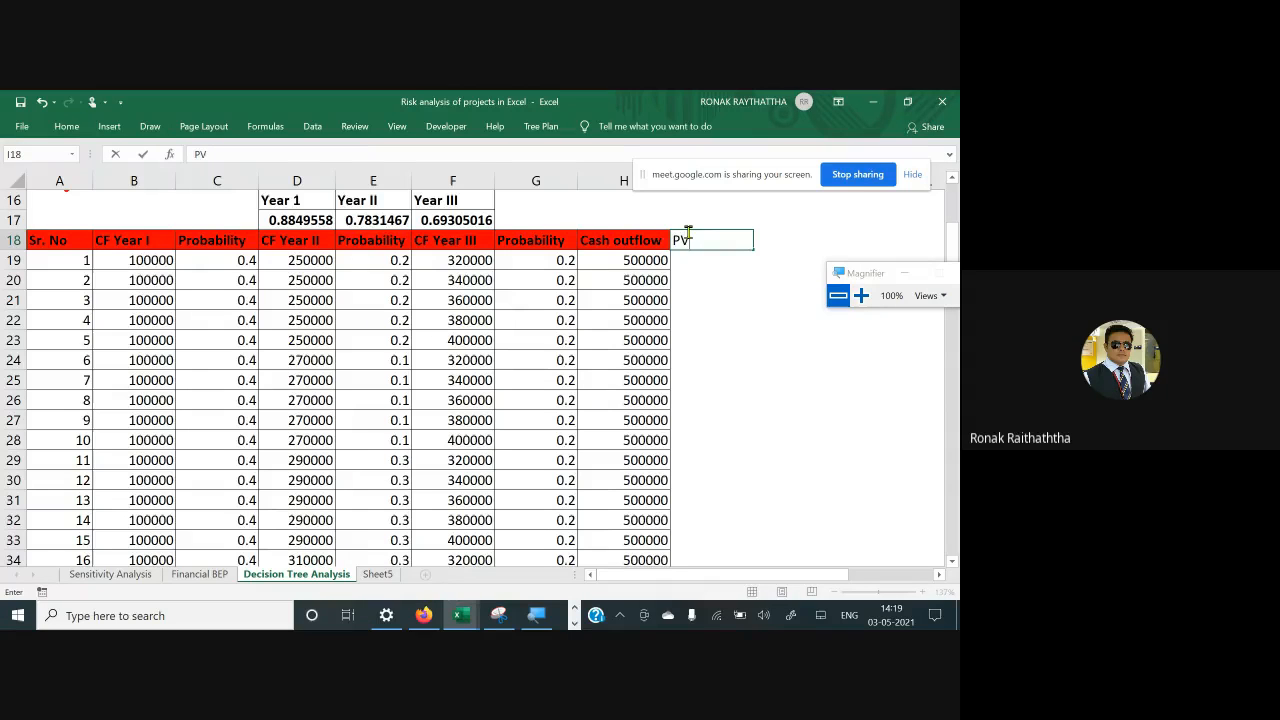
key("BackSpace")
type("VCI")
key("Return")
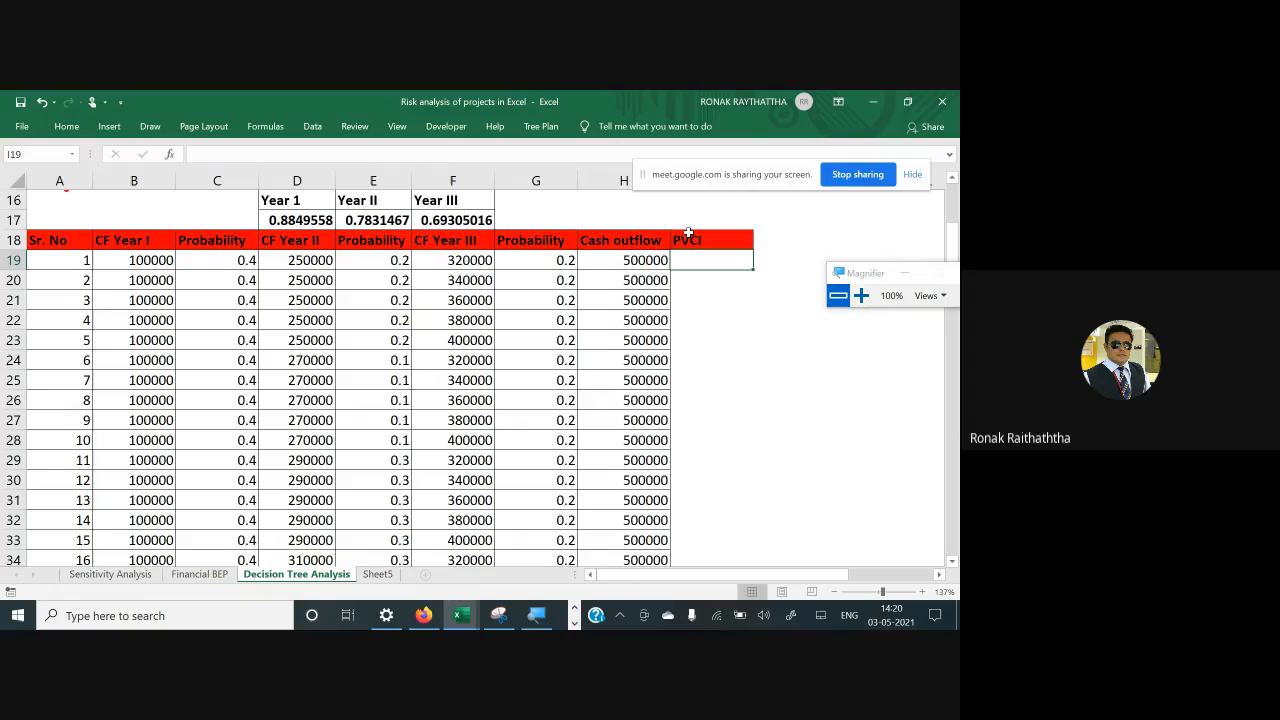
Calculate the first scenario's PVCI in I19 with the formula =B19*$D$17+D19*$E$17+F19*$F$17
type("=")
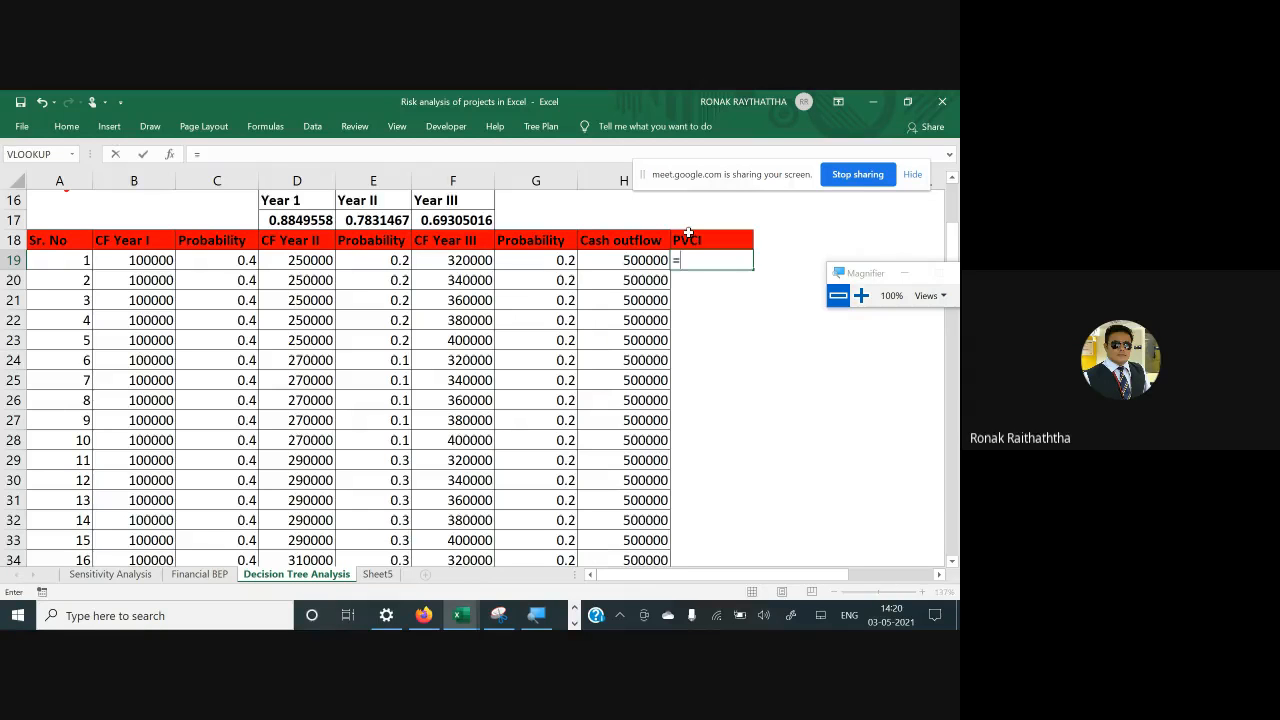
left_click(155, 260)
type("*")
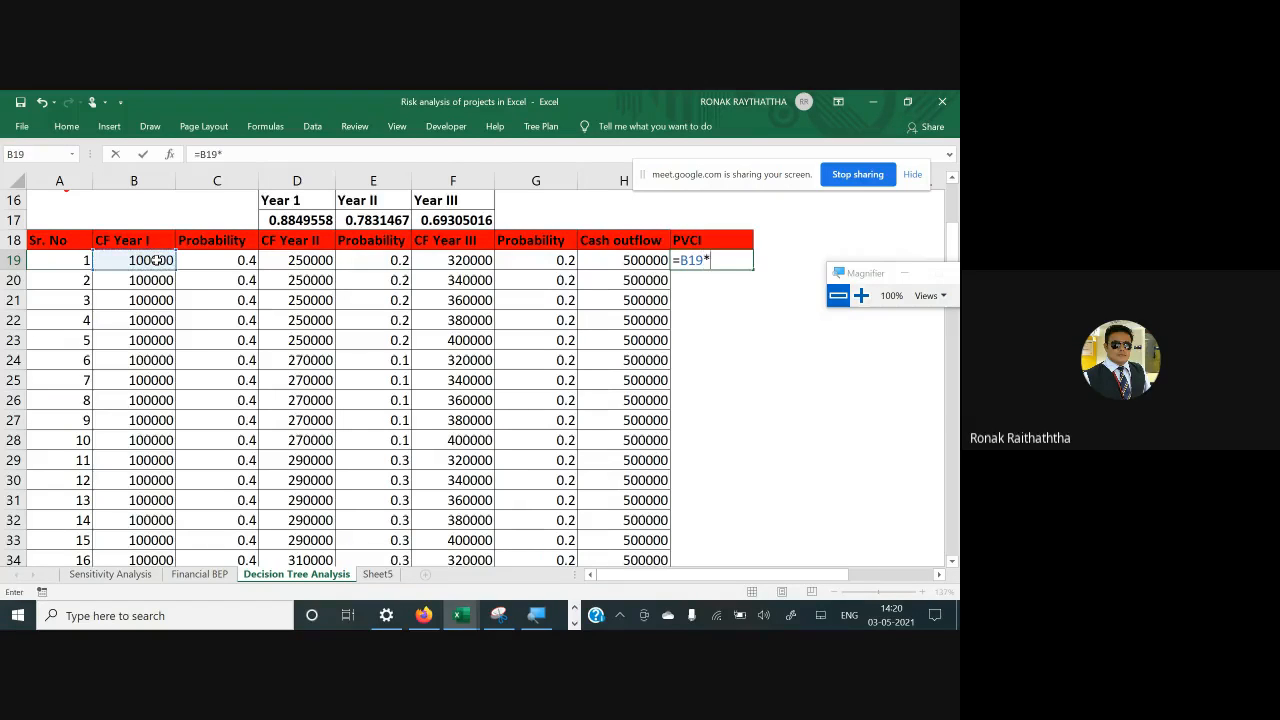
left_click(290, 220)
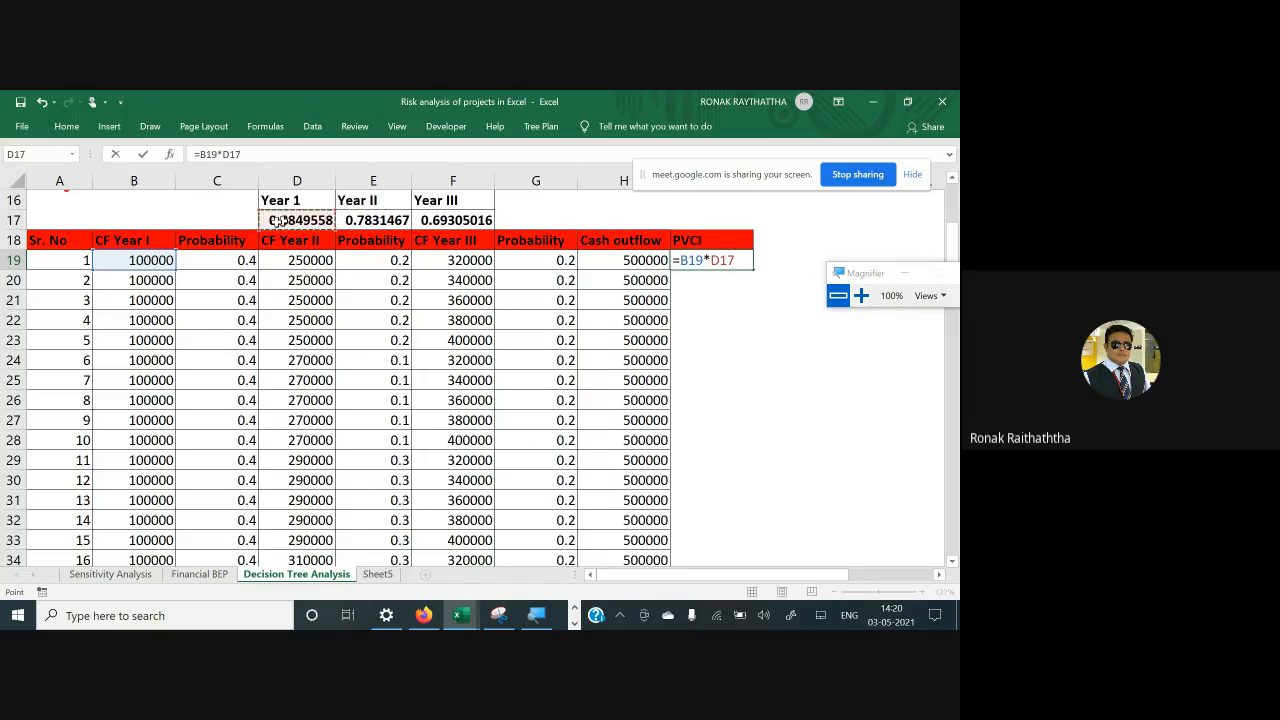
left_click(712, 260)
key("F4")
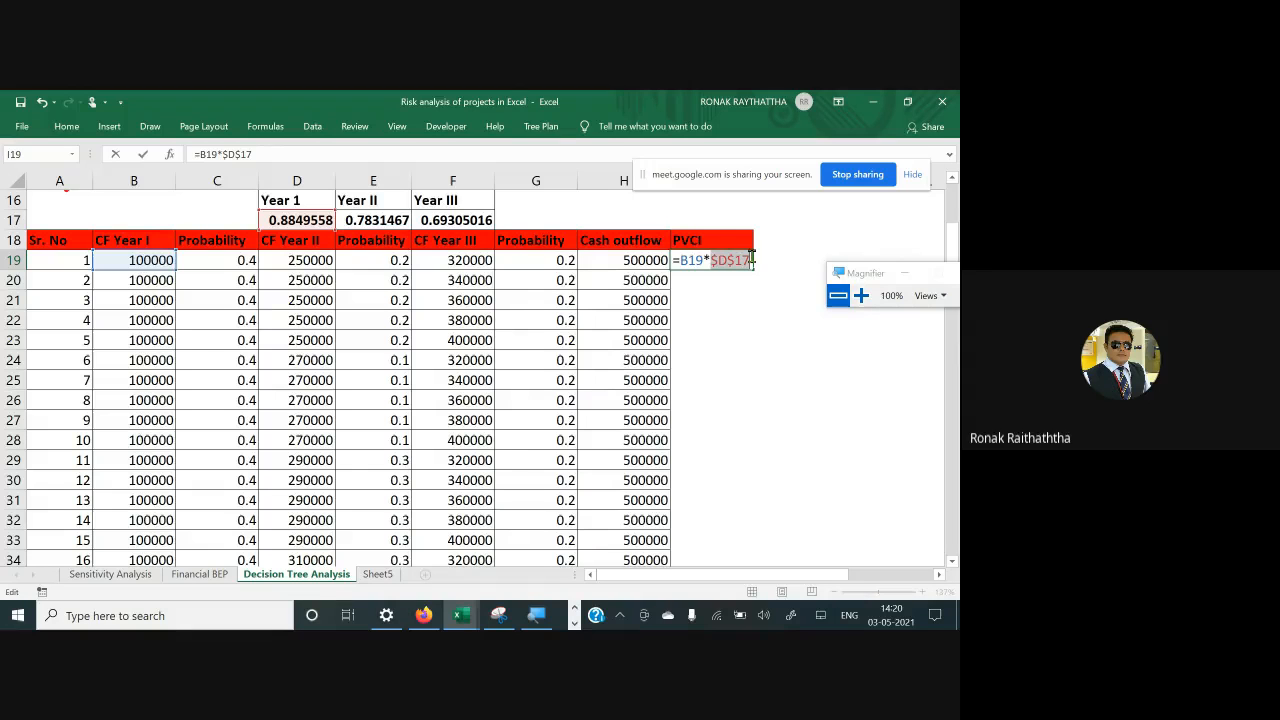
left_click(752, 260)
type("+")
left_click(322, 259)
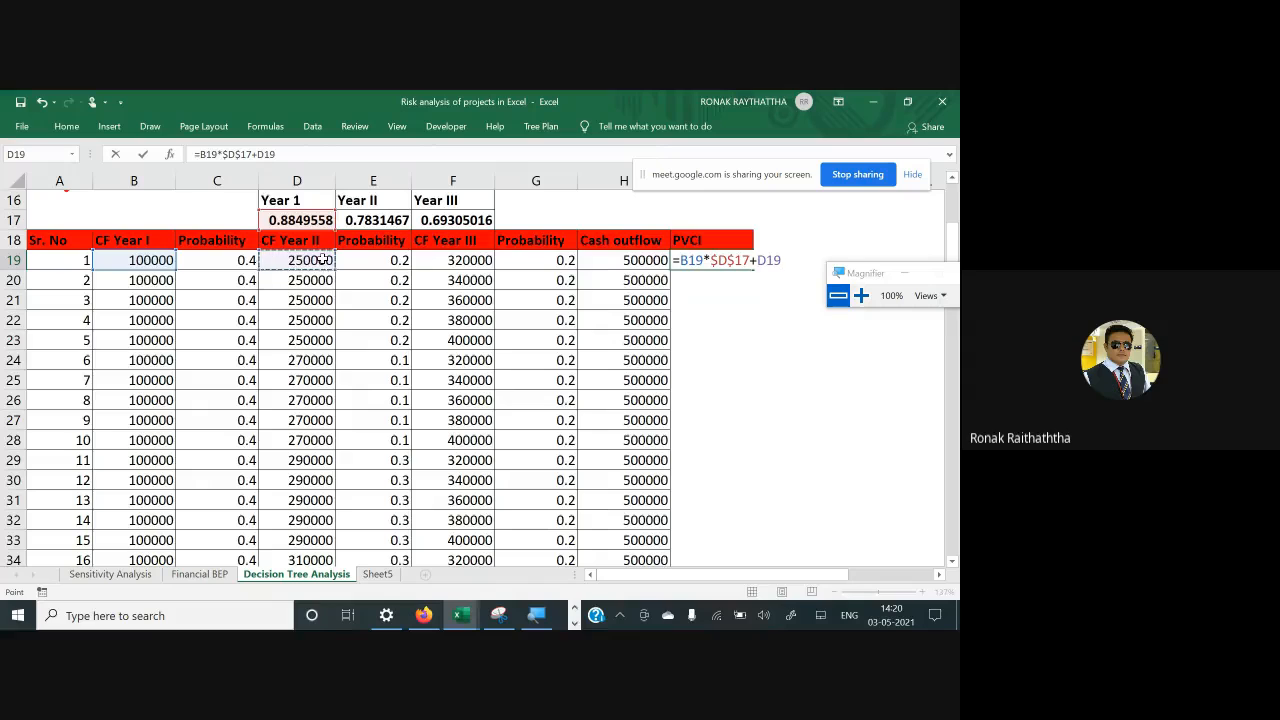
type("*")
left_click(360, 220)
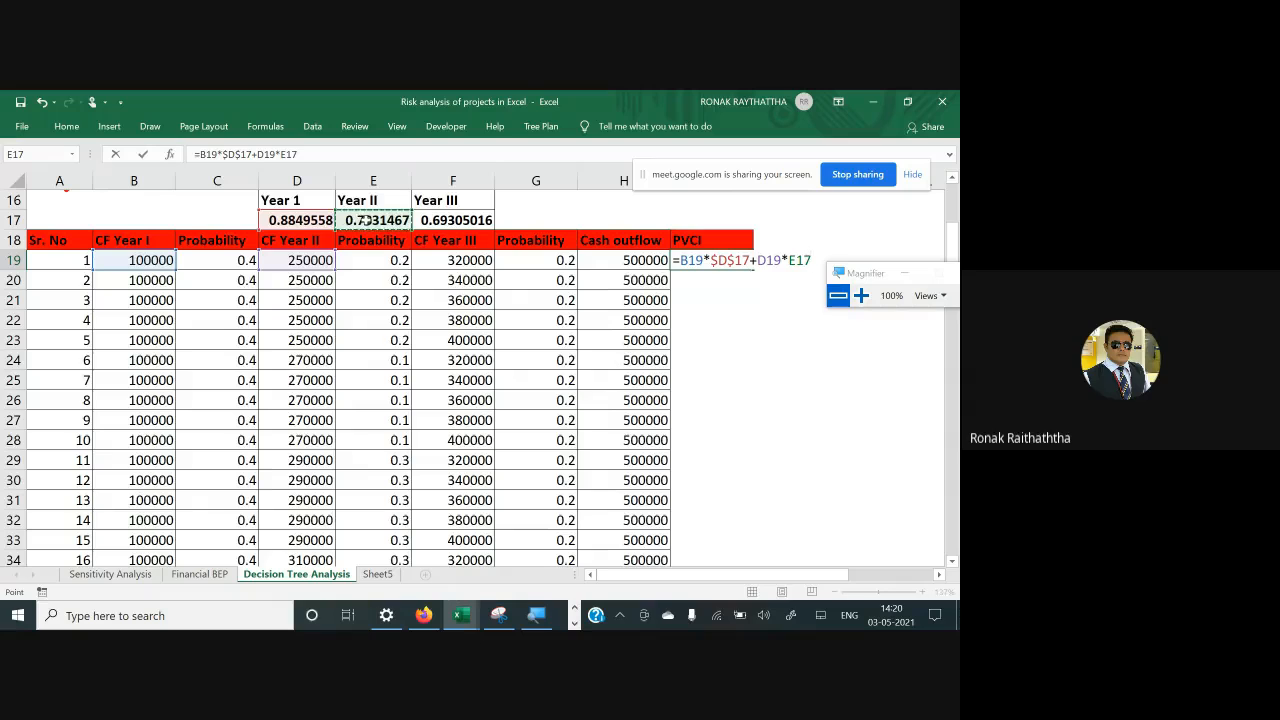
key("F4")
type("+")
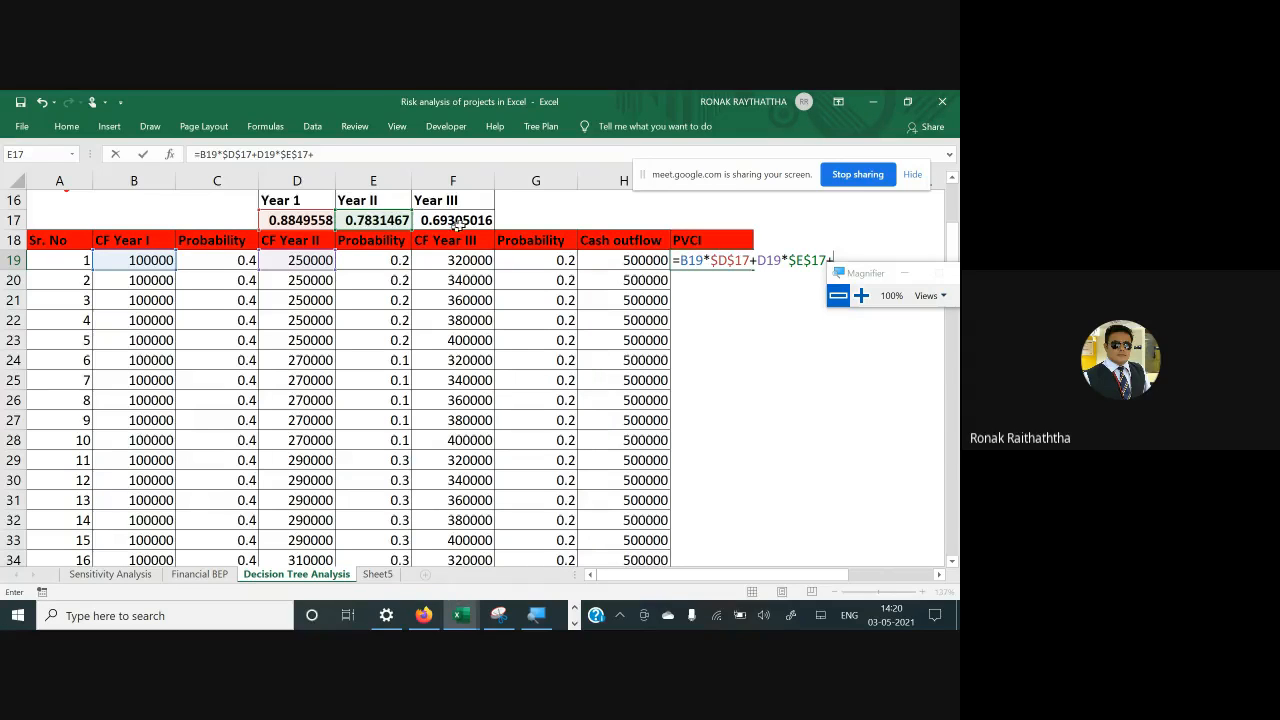
left_click(462, 260)
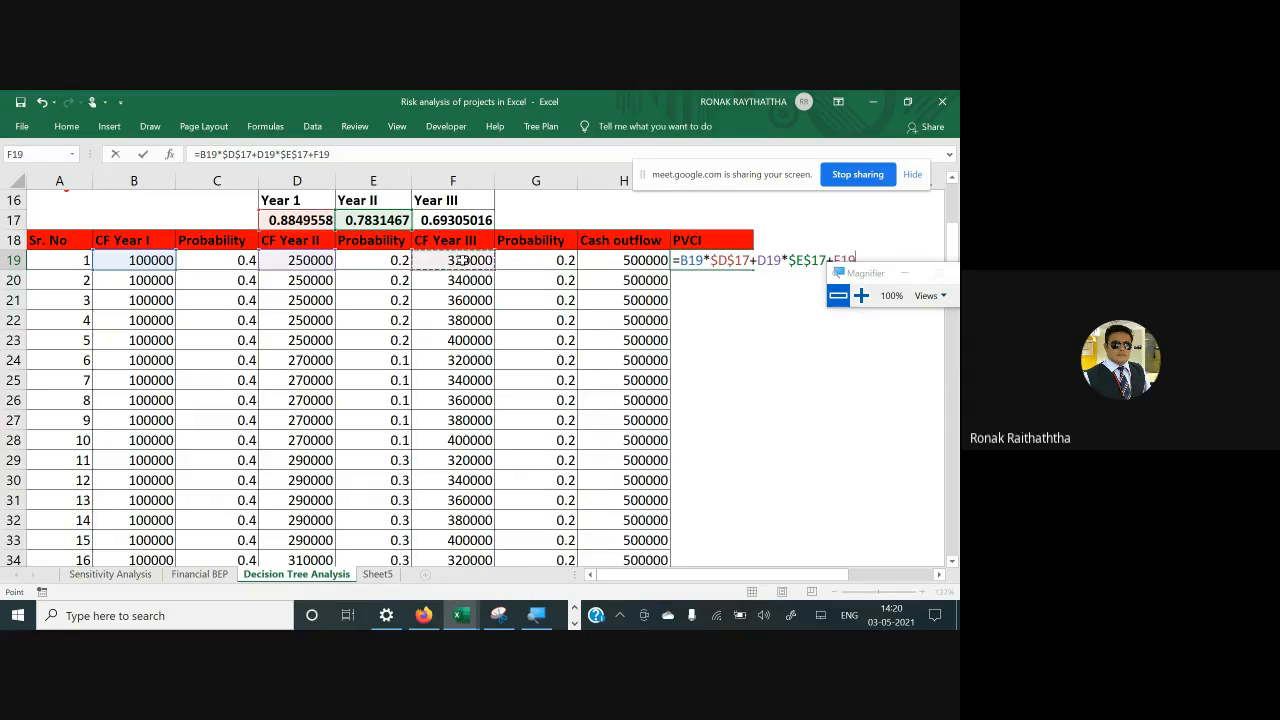
type("*")
left_click(464, 219)
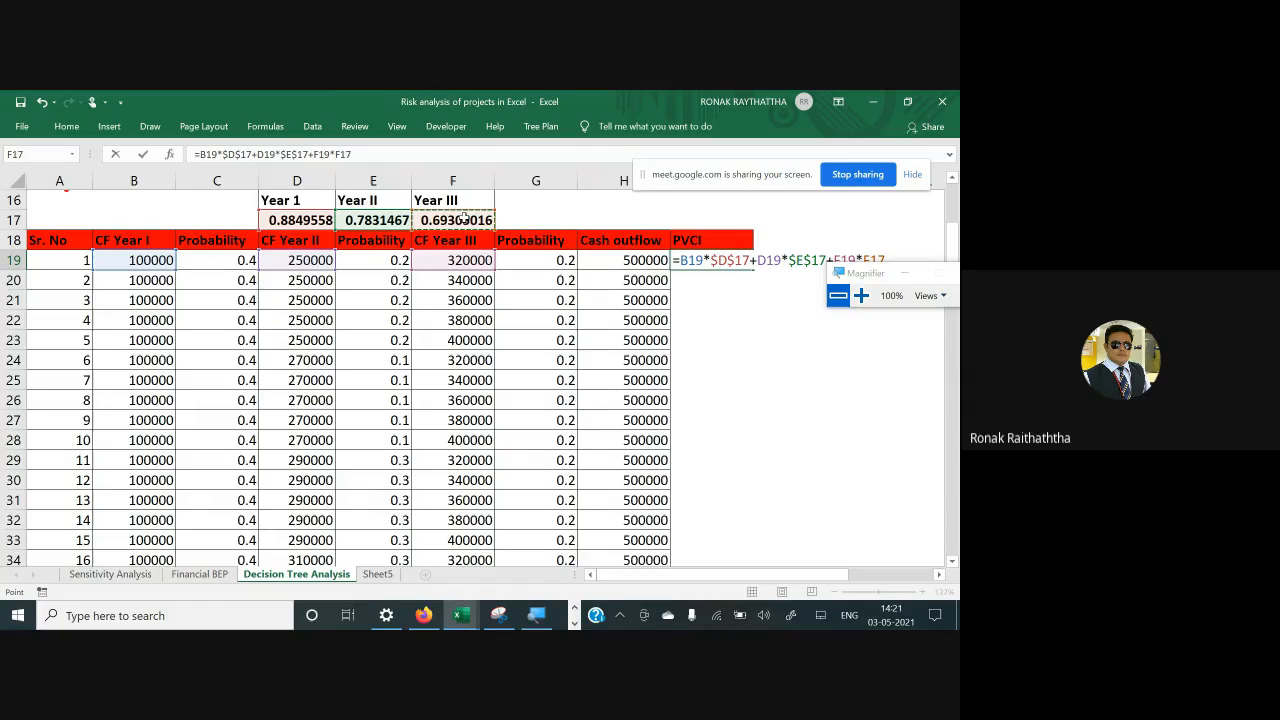
left_click_drag(855, 274, 852, 349)
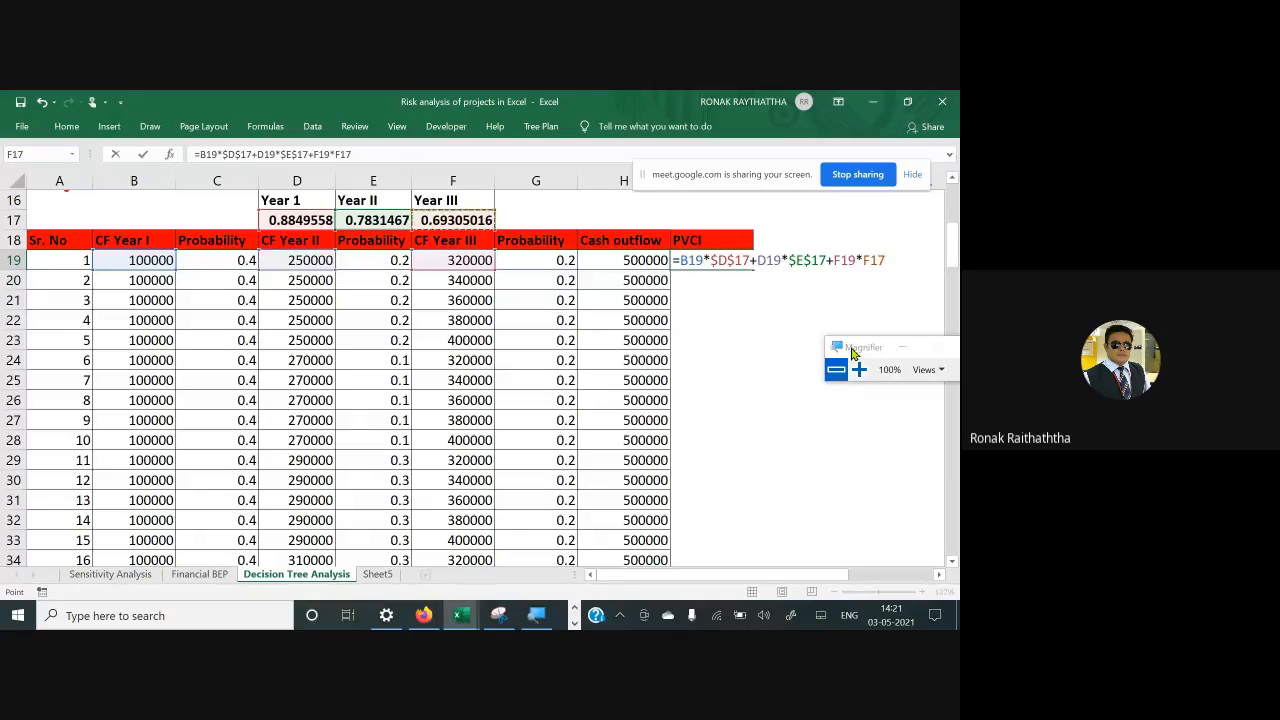
key("F4")
key("Return")
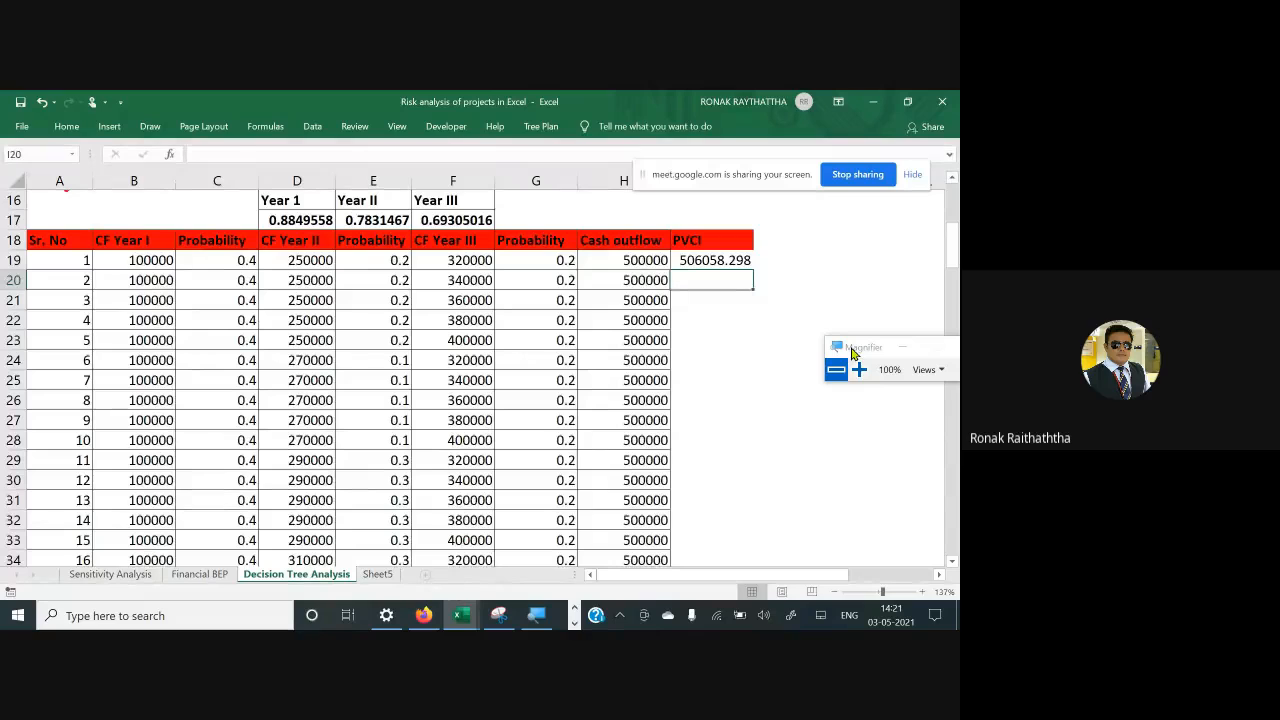
Copy the PVCI formula from I19 down the column to the last scenario in row 143
key("Up")
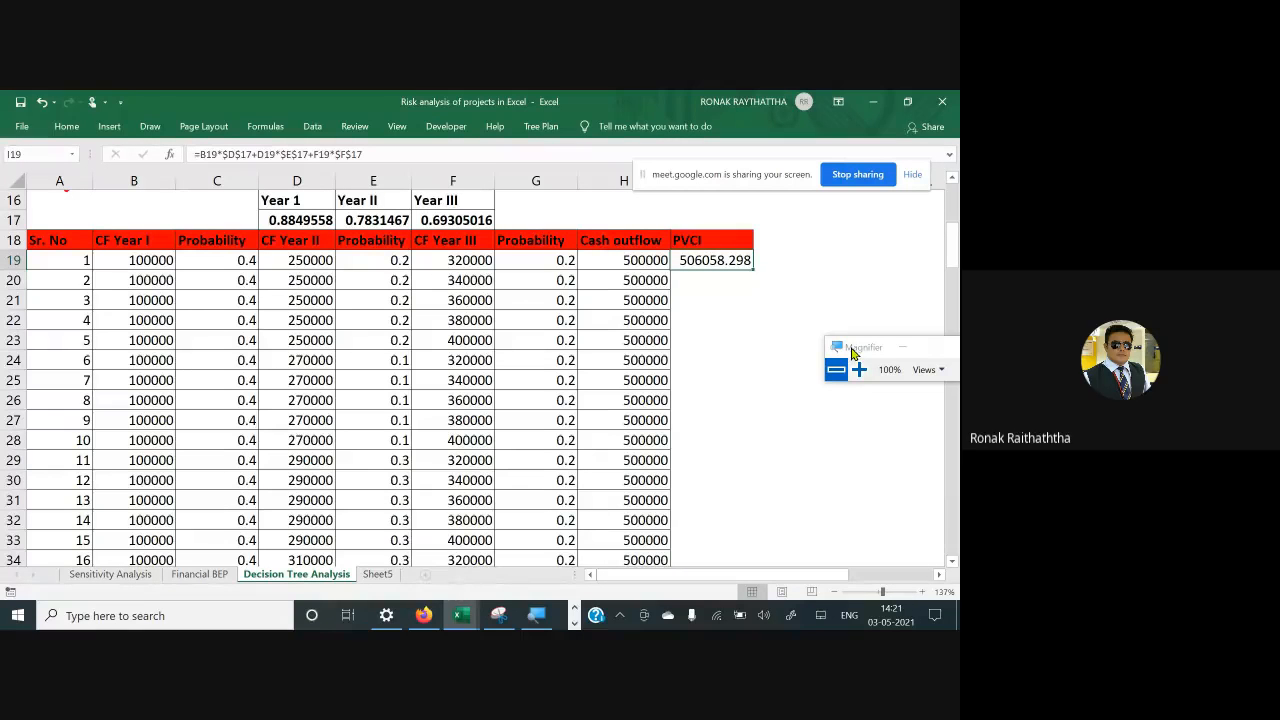
key("ctrl+c")
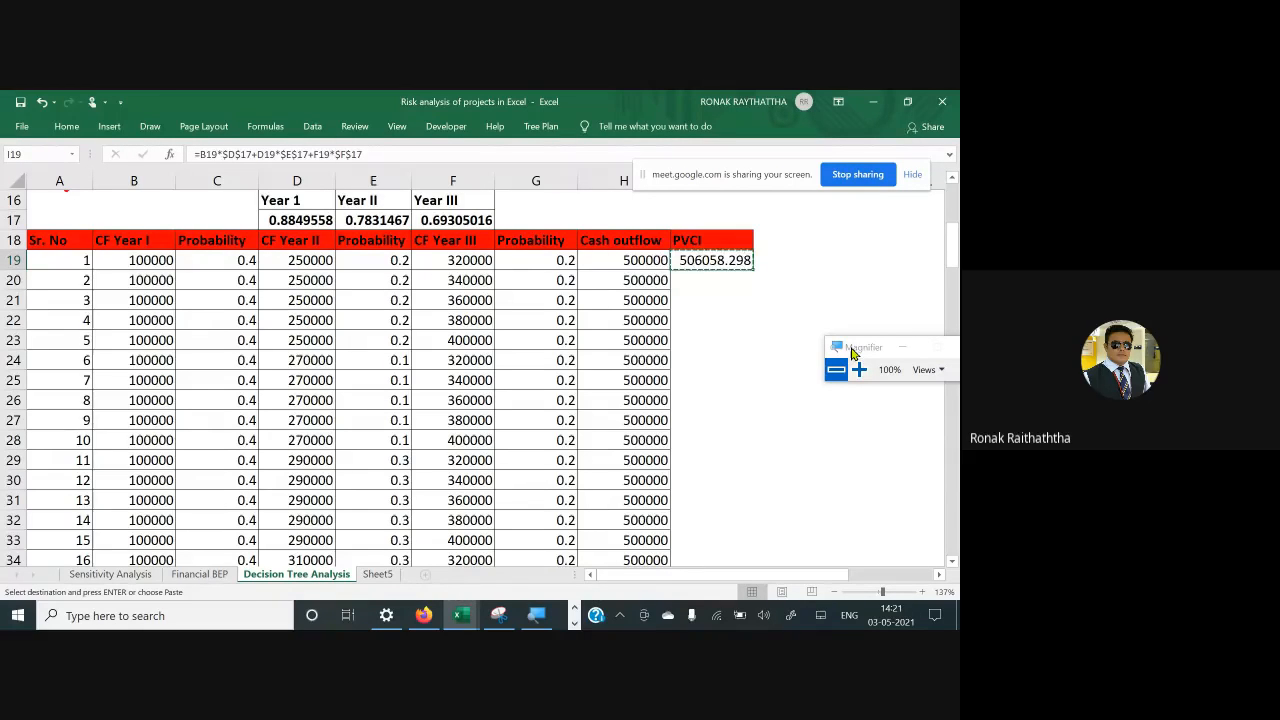
key("Left")
key("ctrl+Down")
key("Right")
key("ctrl+shift+Up")
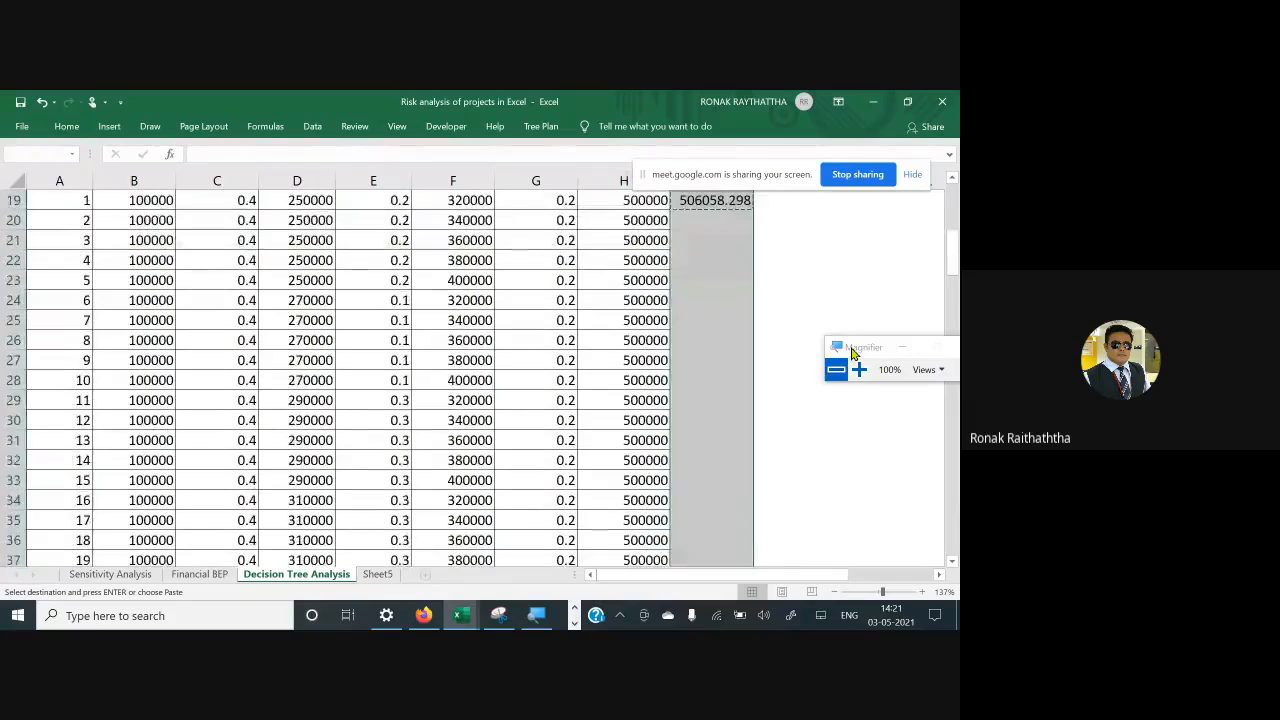
key("Return")
key("Up")
key("ctrl+Up")
key("Up")
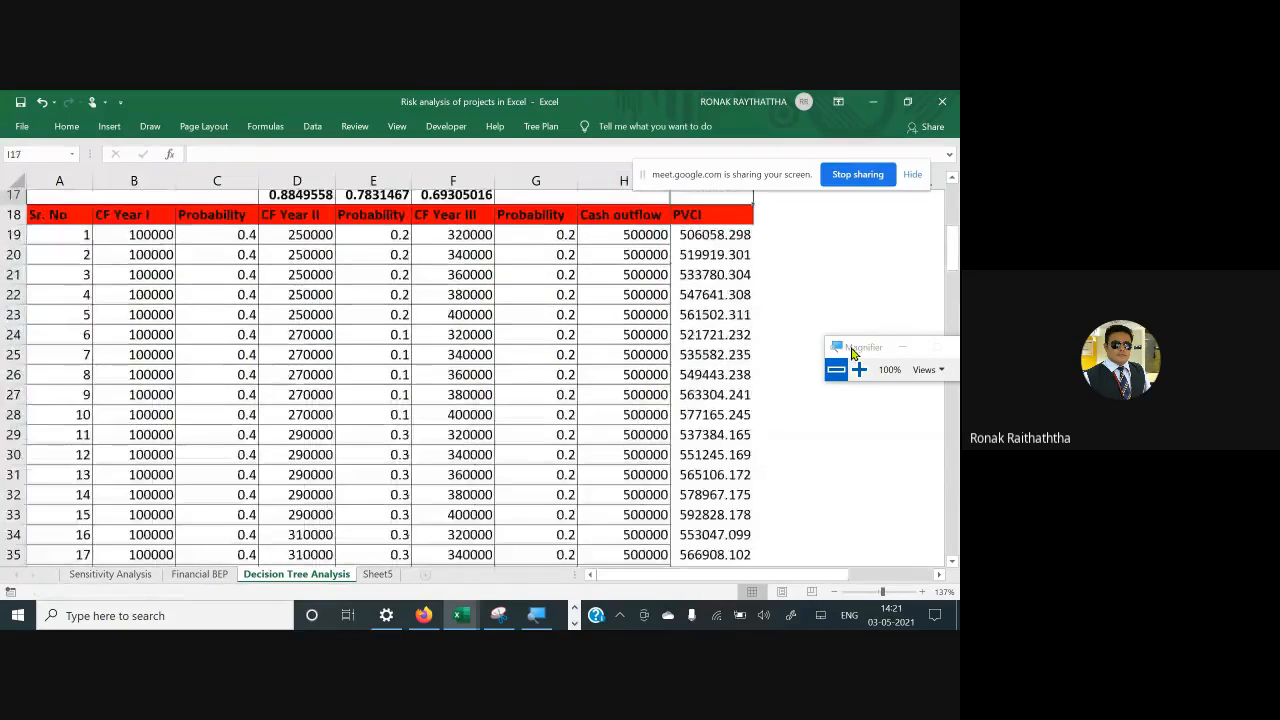
Add cell borders to the PVCI column from its header down to row 143
key("Up")
key("Down")
key("Down")
key("ctrl+shift+Down")
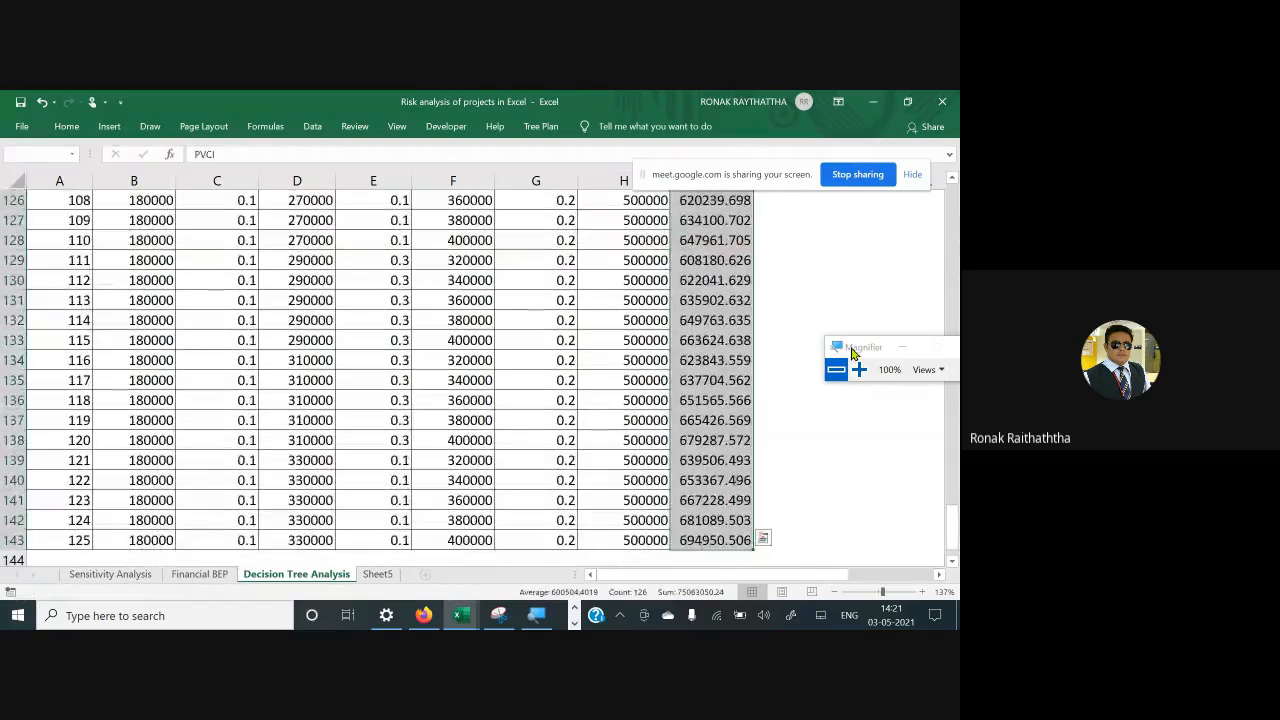
key("ctrl+BackSpace")
key("Right")
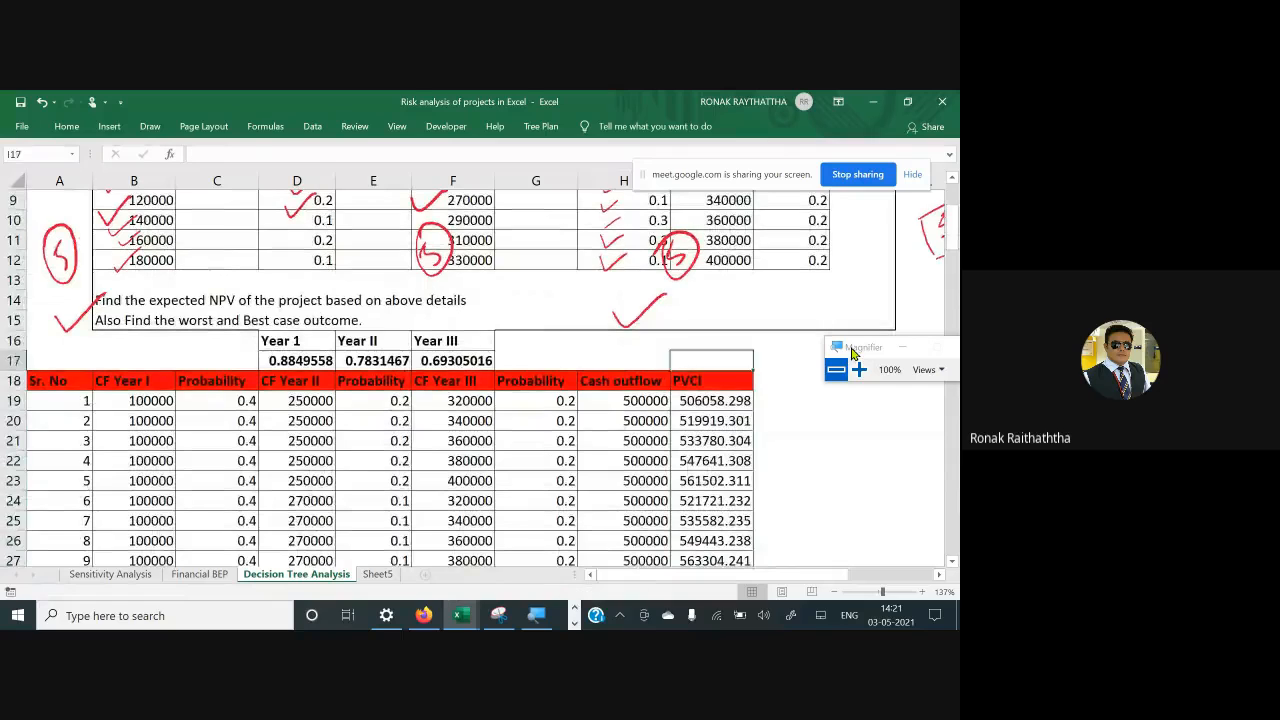
key("Right")
key("Right")
key("Right")
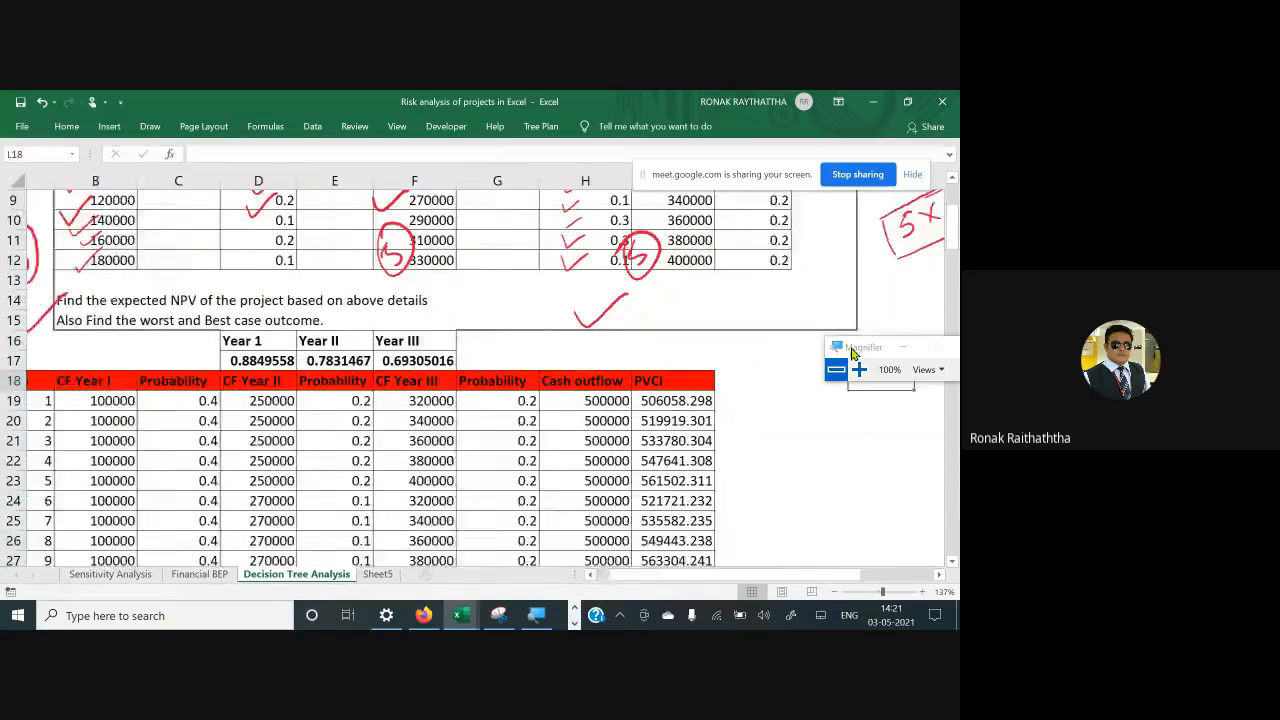
key("Left")
key("Left")
key("Left")
type("PVCO")
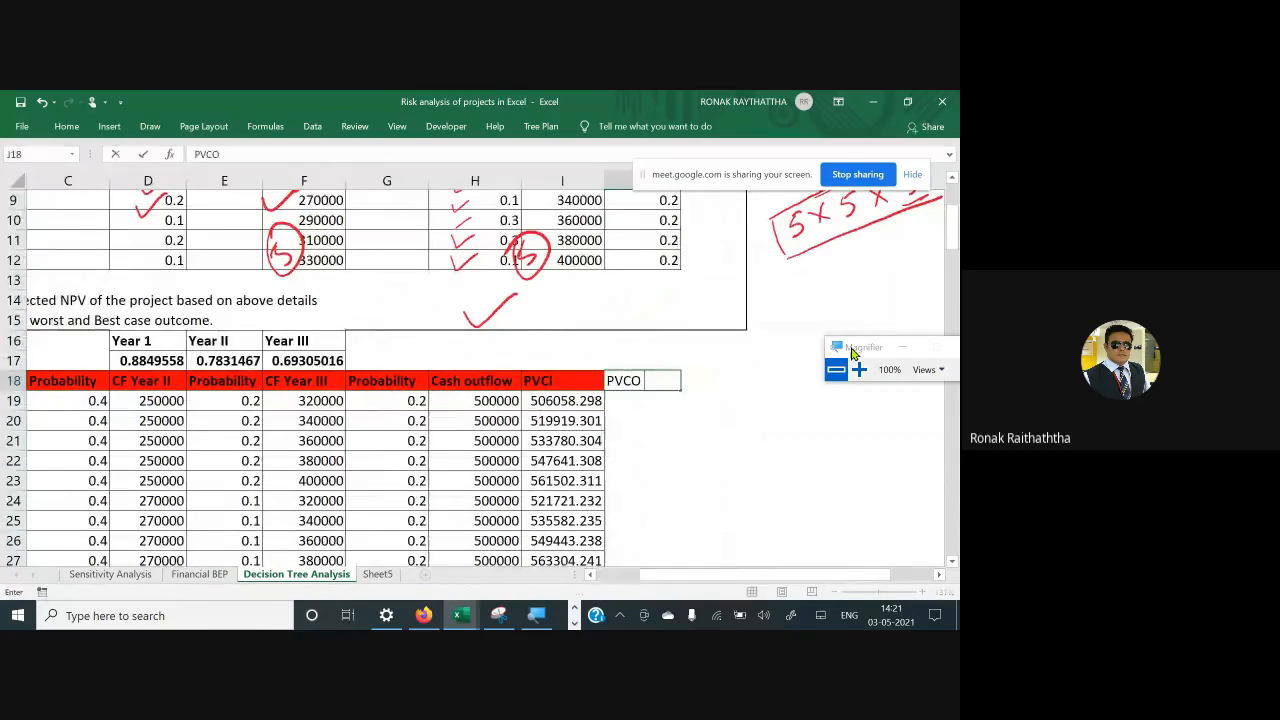
key("Return")
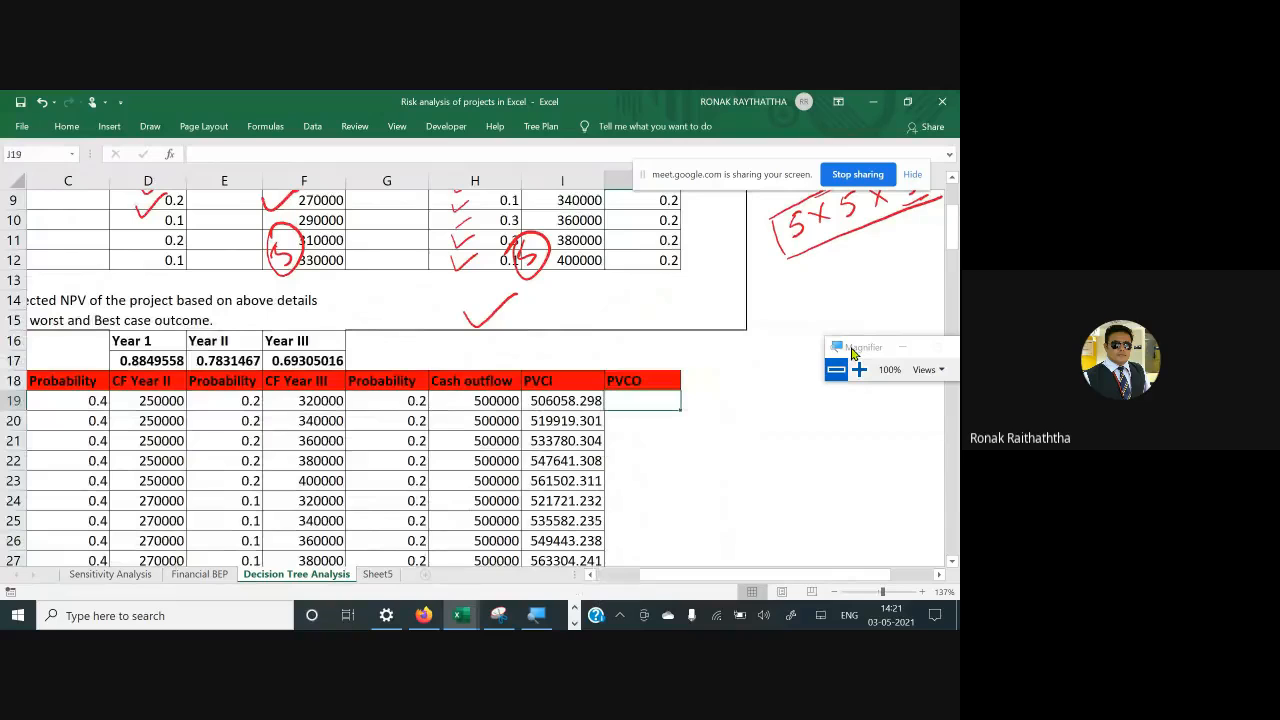
key("Up")
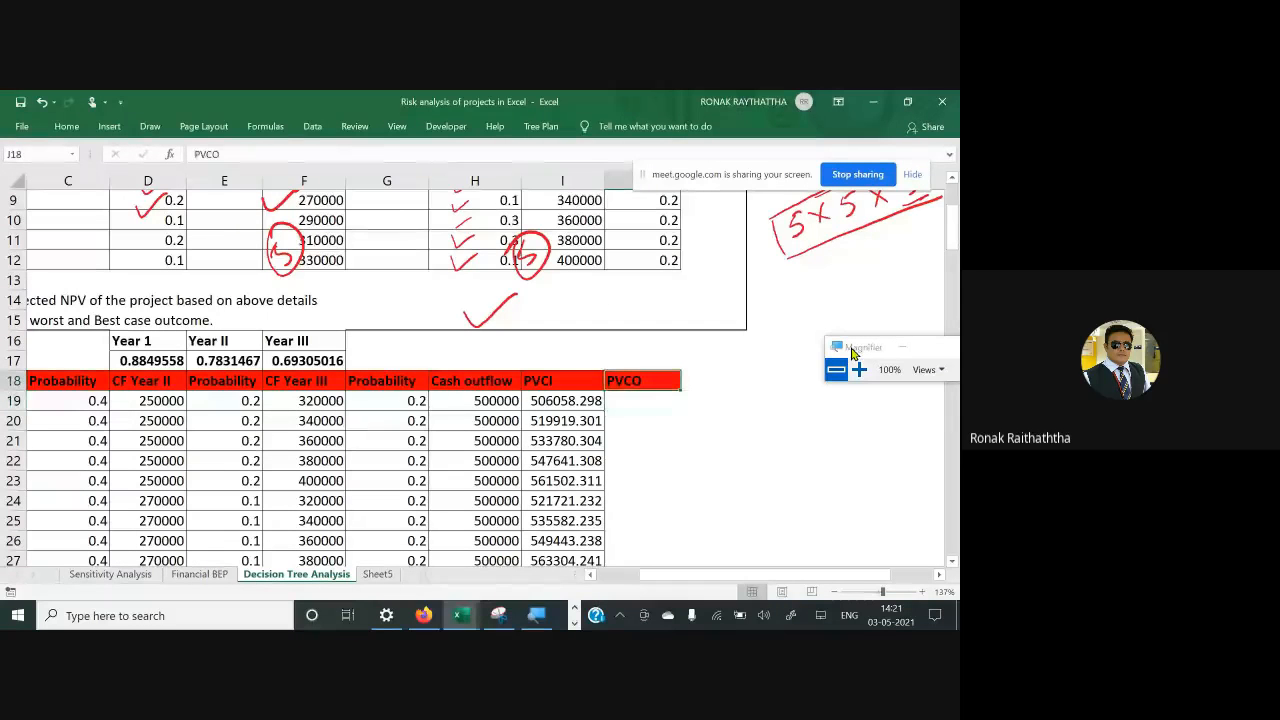
key("Delete")
Rename the Cash outflow header in H18 to PVCO
key("Down")
key("Left")
key("Left")
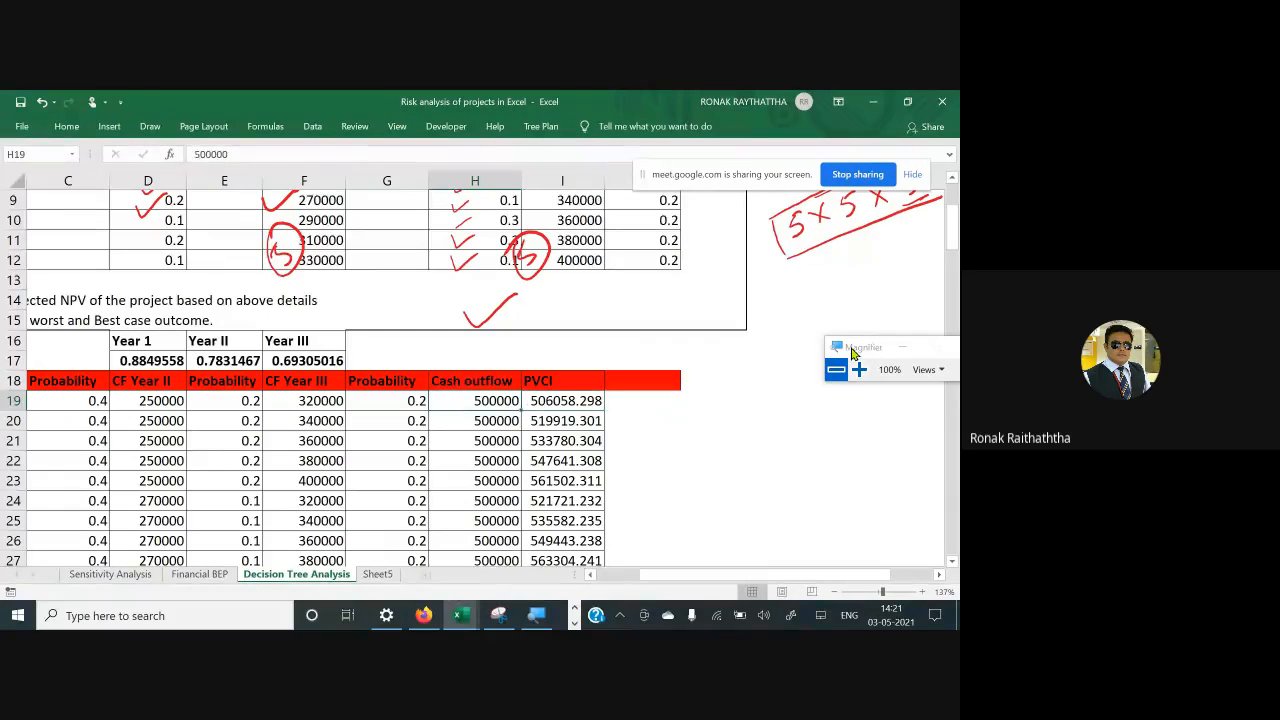
key("Up")
key("F2")
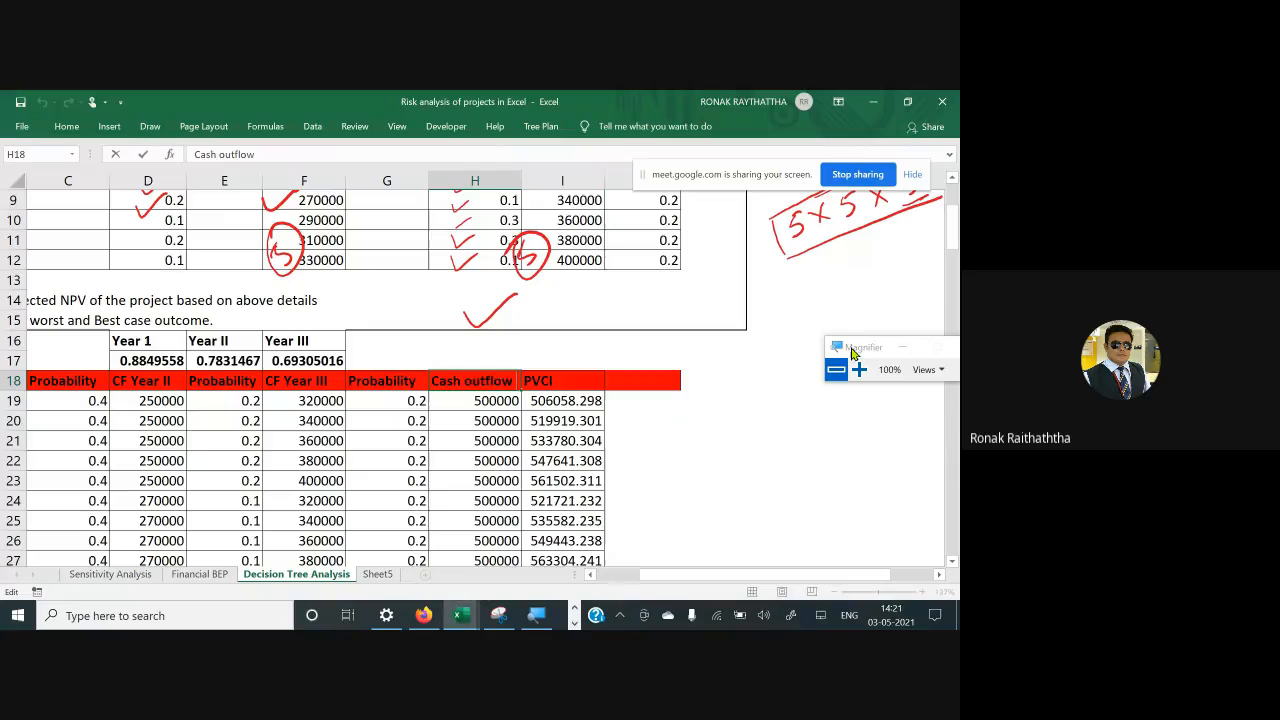
key("ctrl+shift+Left")
key("ctrl+shift+Left")
type("PVCO")
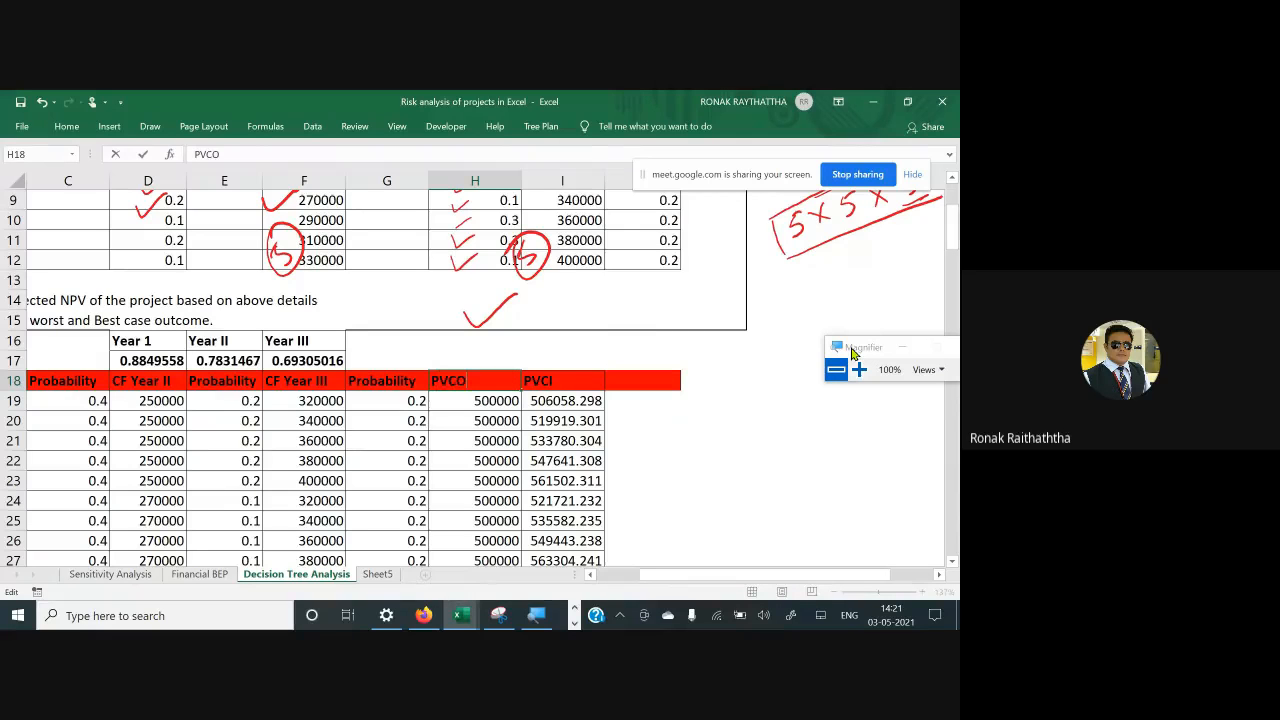
key("Return")
Add the header NPV in cell J18, beside the PVCI column
key("Up")
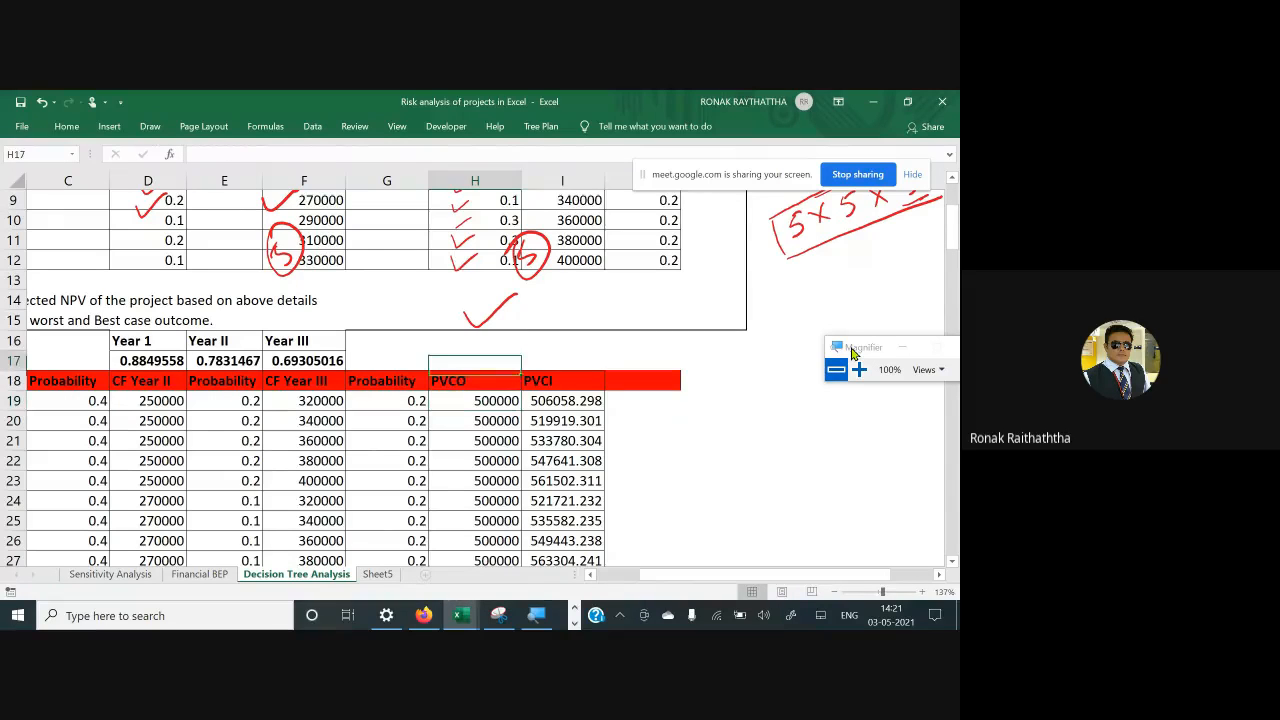
key("Right")
key("Right")
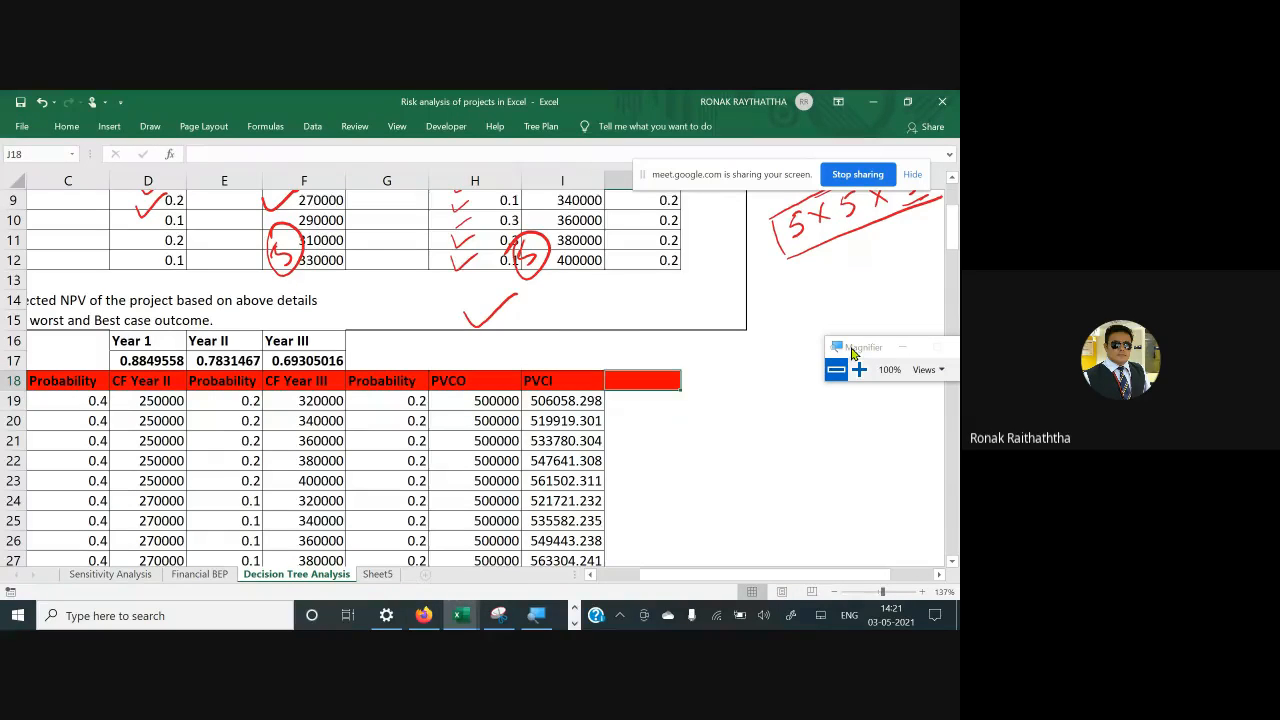
type("NPV")
key("Return")
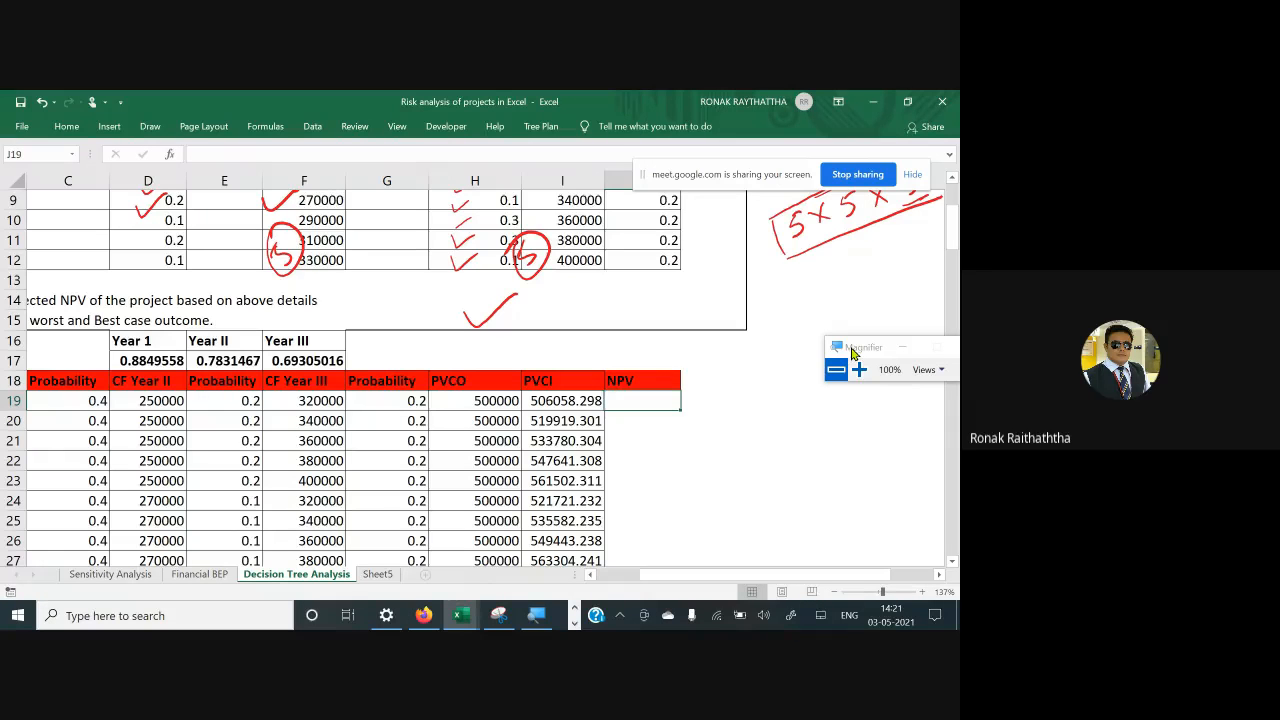
Calculate the first scenario's NPV in J19 as PVCI minus PVCO with the formula =I19-H19
type("=")
key("Left")
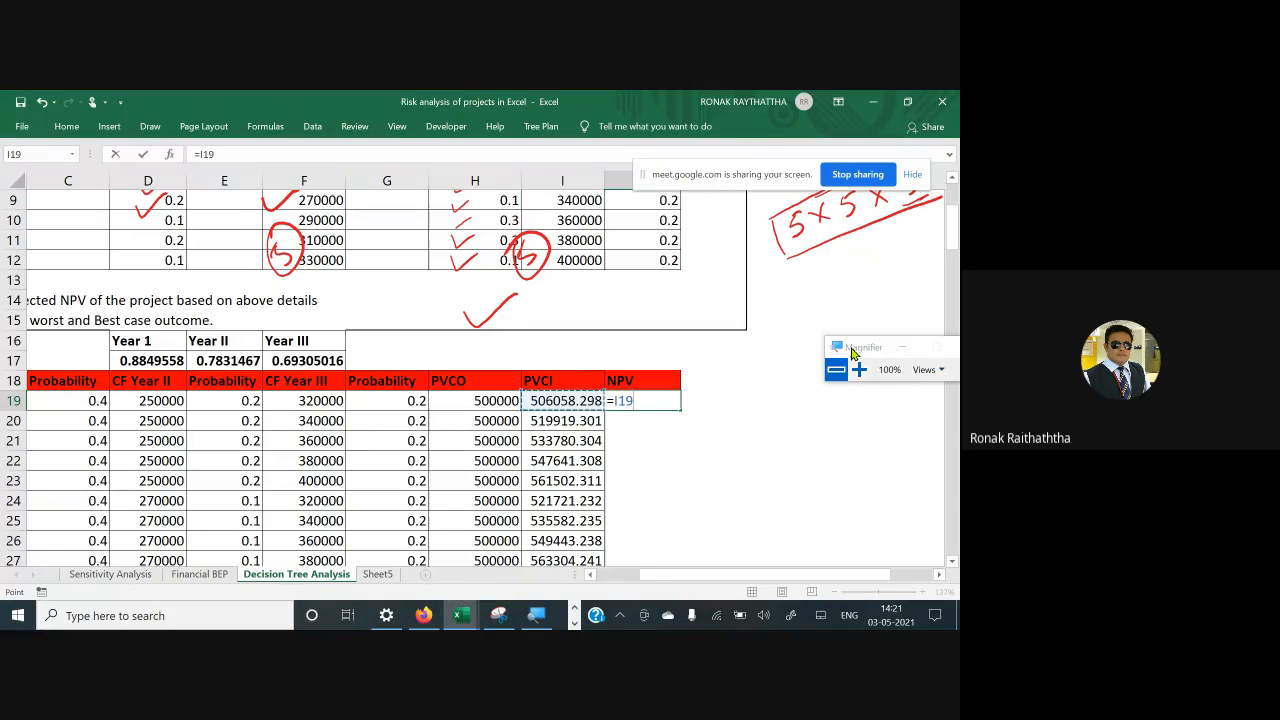
type("-")
key("Left")
key("Left")
key("ctrl+Return")
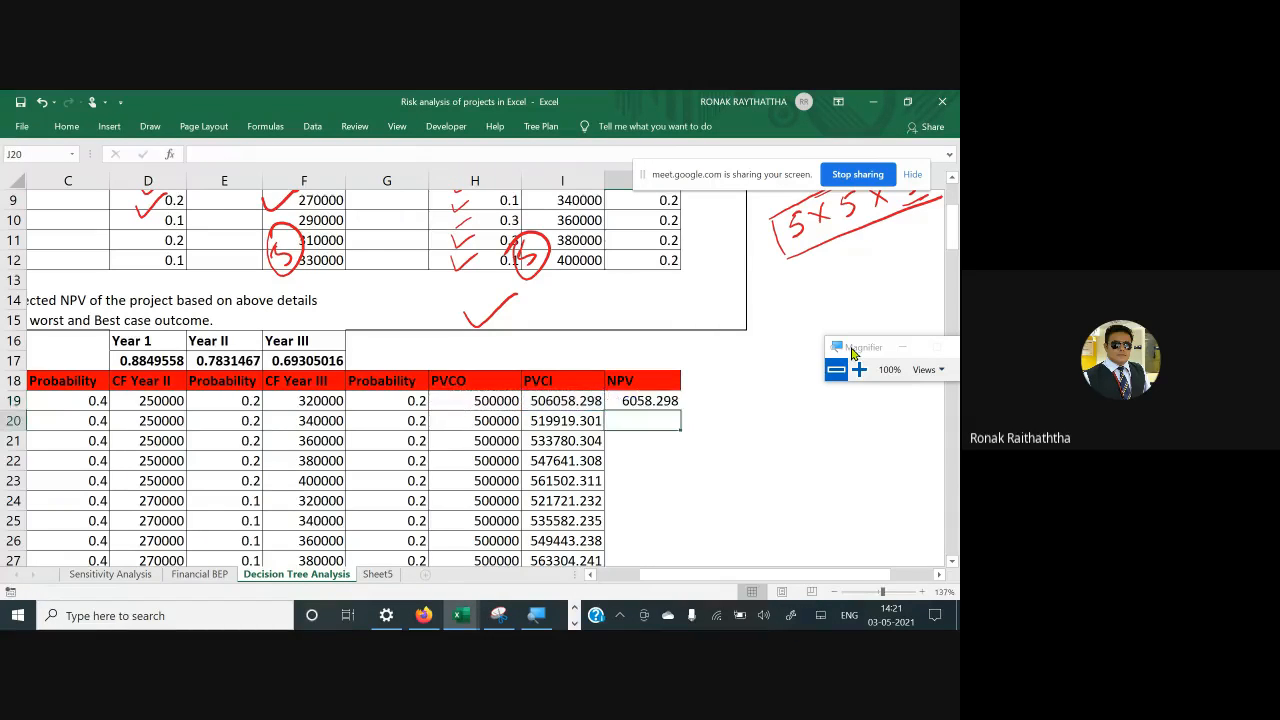
Copy the NPV formula from J19 down the column to the last scenario in row 143
key("ctrl+c")
key("Left")
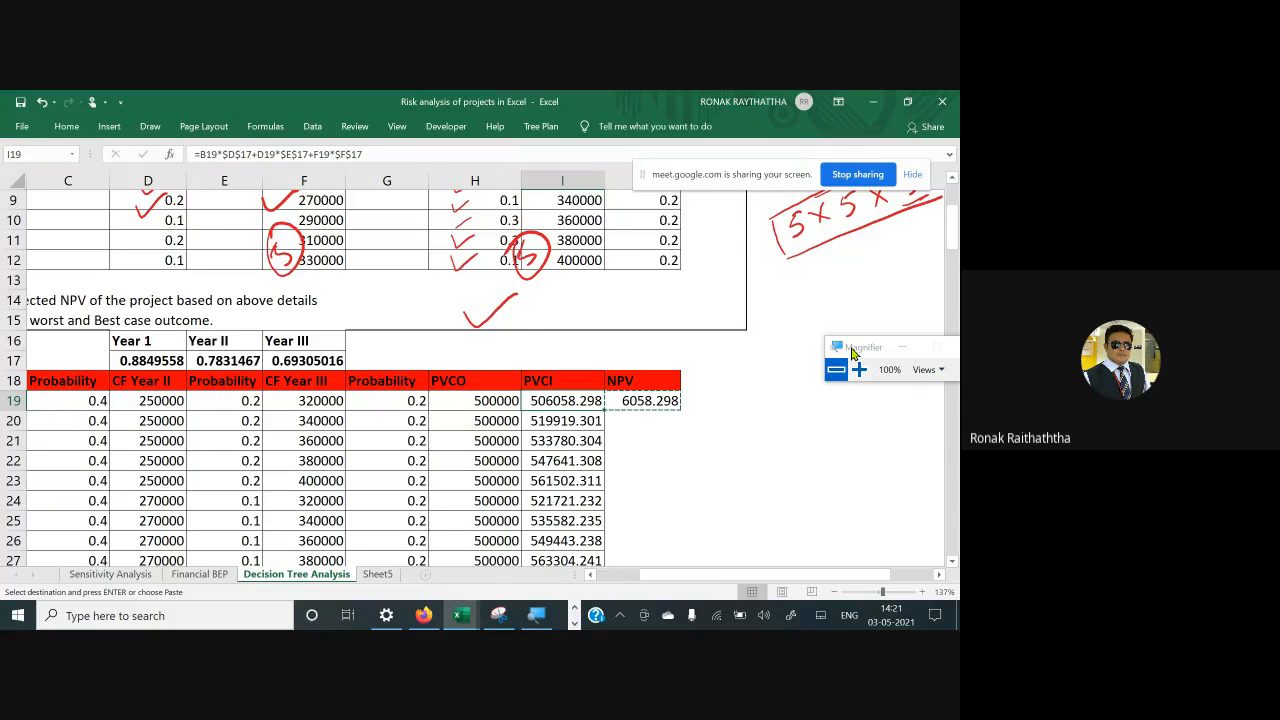
key("ctrl+Down")
key("Right")
key("ctrl+shift+Up")
key("Return")
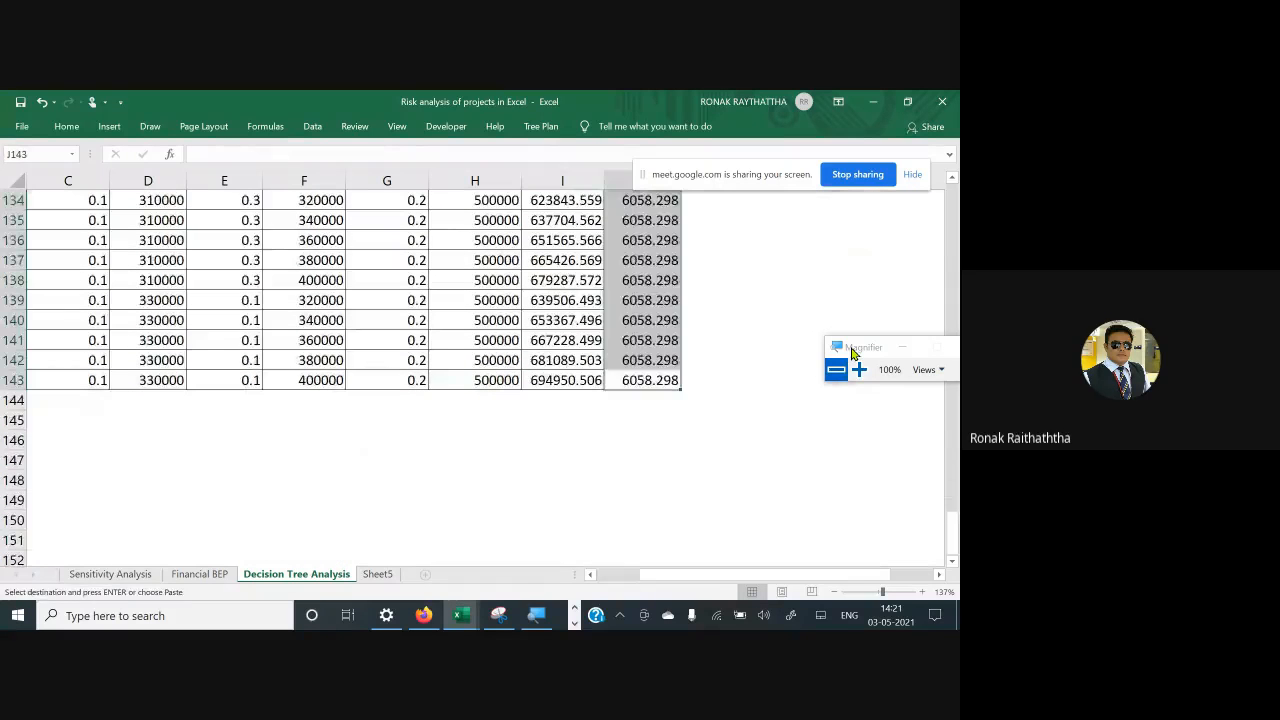
Apply all borders to the NPV column from its header in J18 down to row 143
key("ctrl+Up")
key("ctrl+Up")
key("Down")
key("Down")
key("Down")
key("Down")
key("Down")
key("Down")
key("Down")
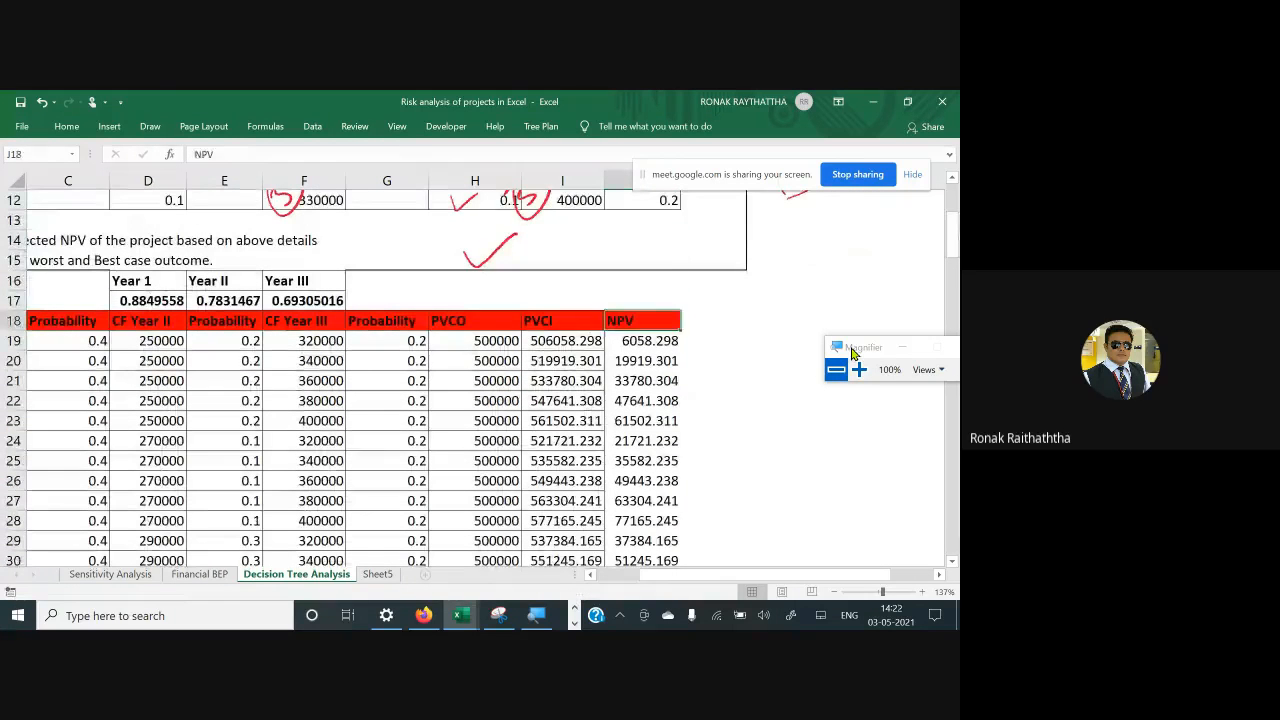
key("Up")
key("ctrl+shift+Down")
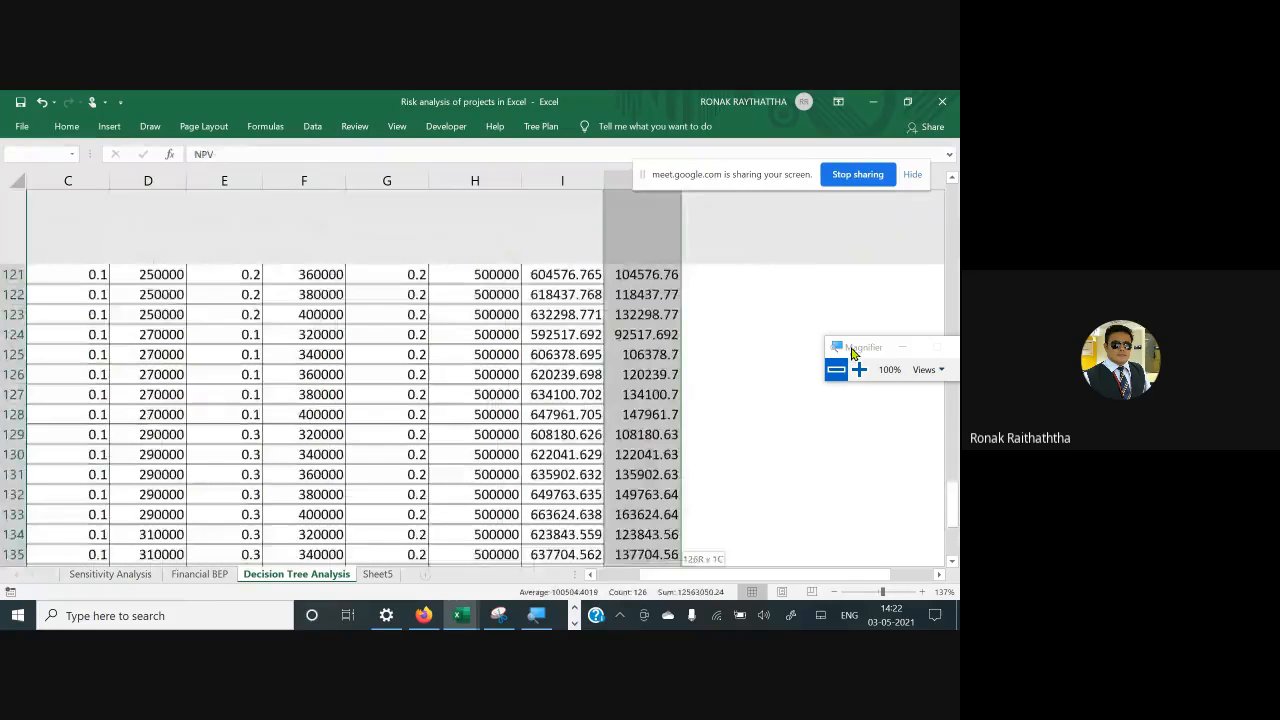
key("alt+h")
key("b")
key("a")
key("ctrl+BackSpace")
key("Right")
key("Down")
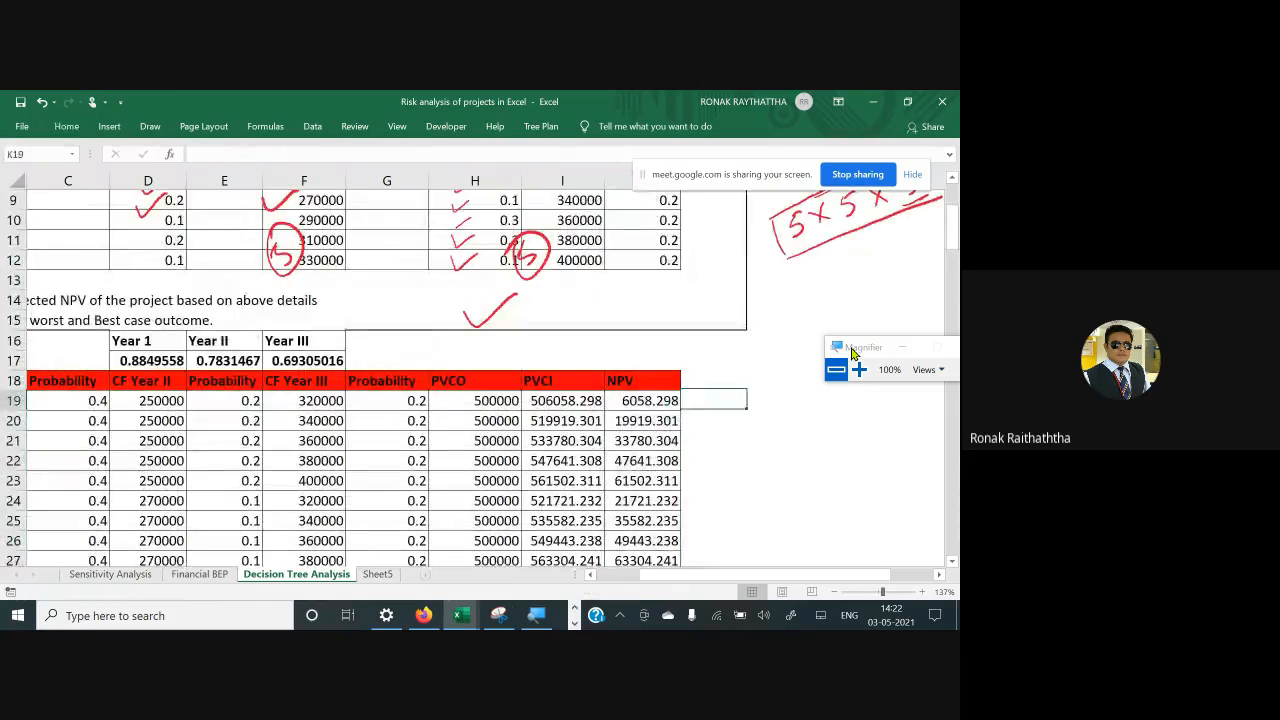
key("Left")
key("Left")
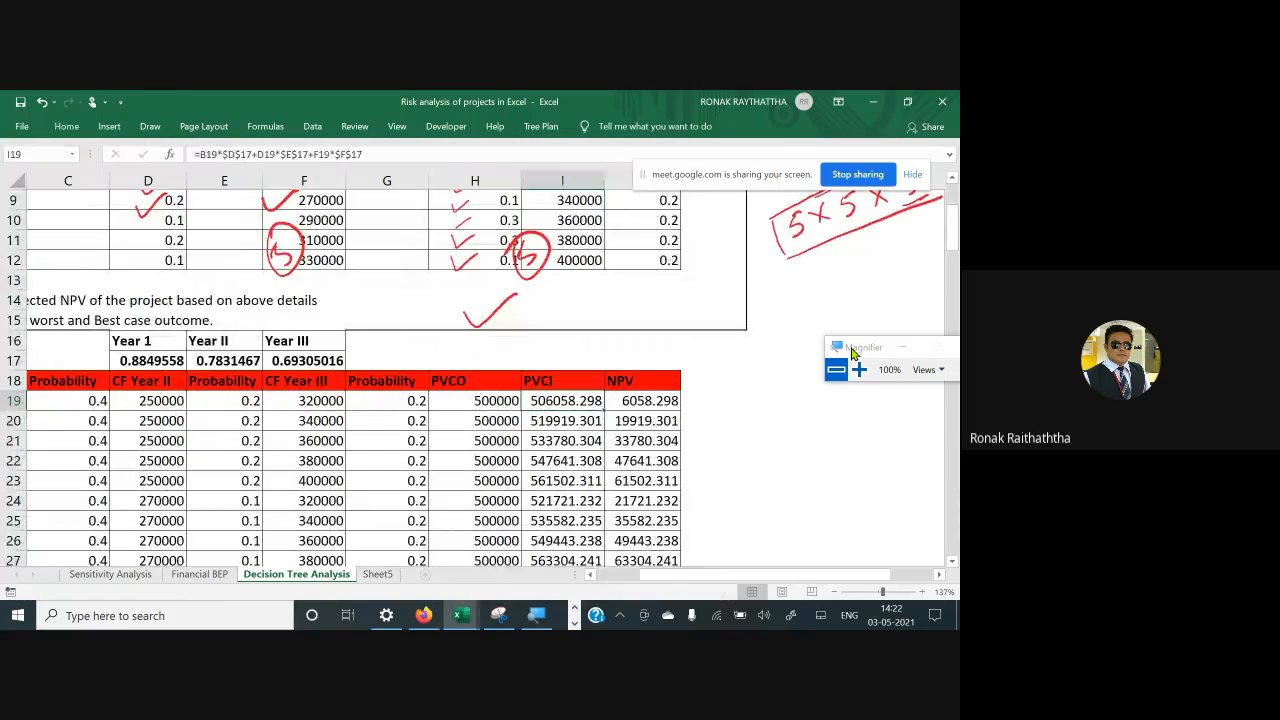
key("Right")
key("Right")
key("Right")
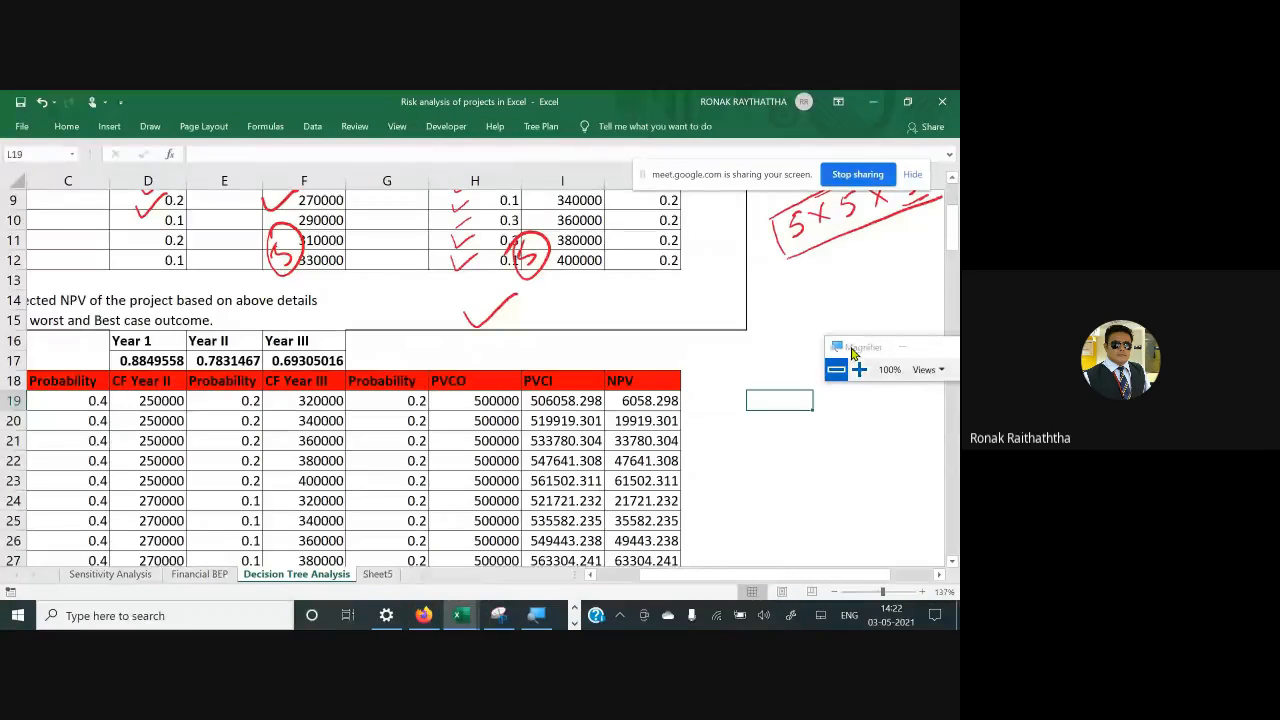
Switch to the Google Meet window to check the participants' chat replies, and return to the Excel risk analysis workbook
key("alt+Tab")
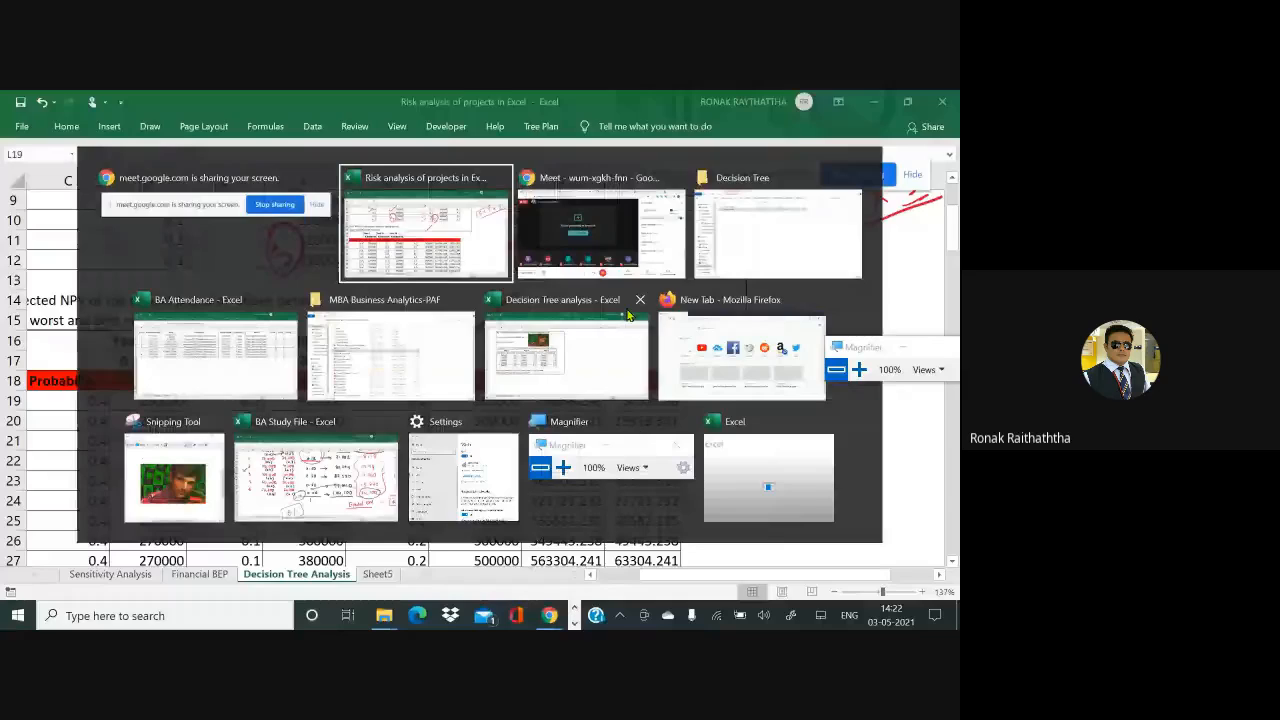
key("alt+Tab")
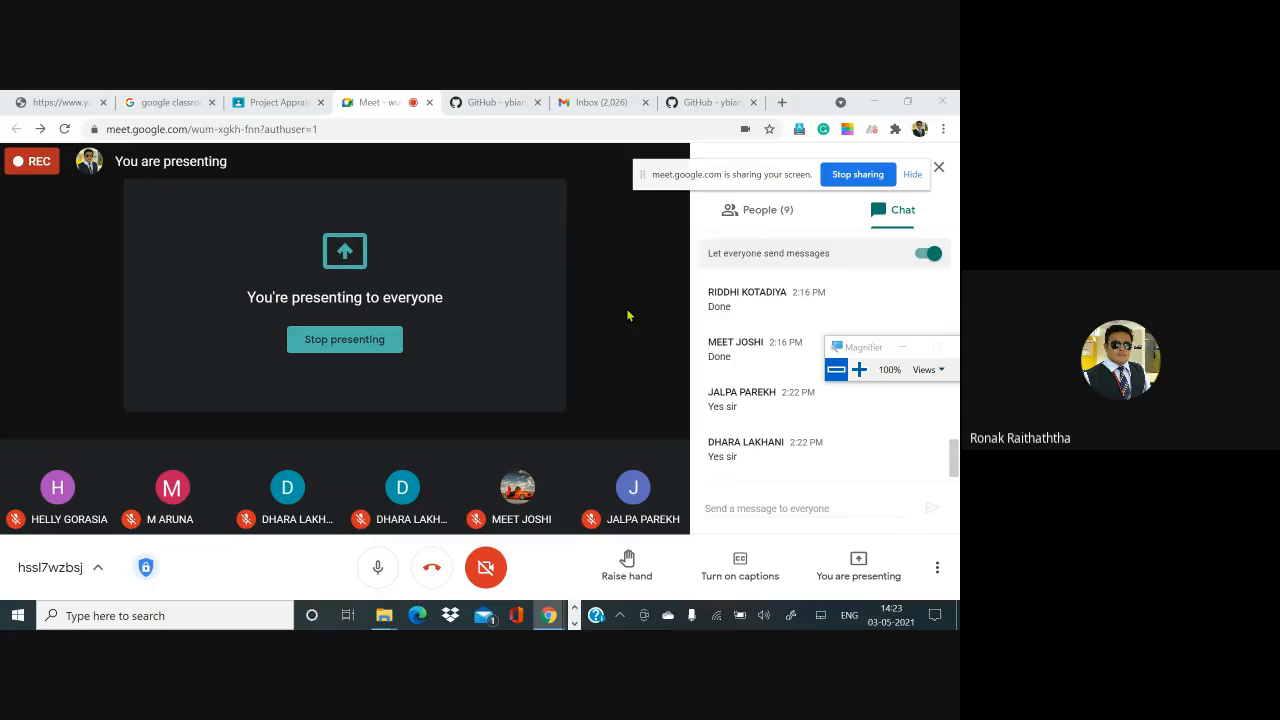
key("alt+Tab")
key("alt+Tab")
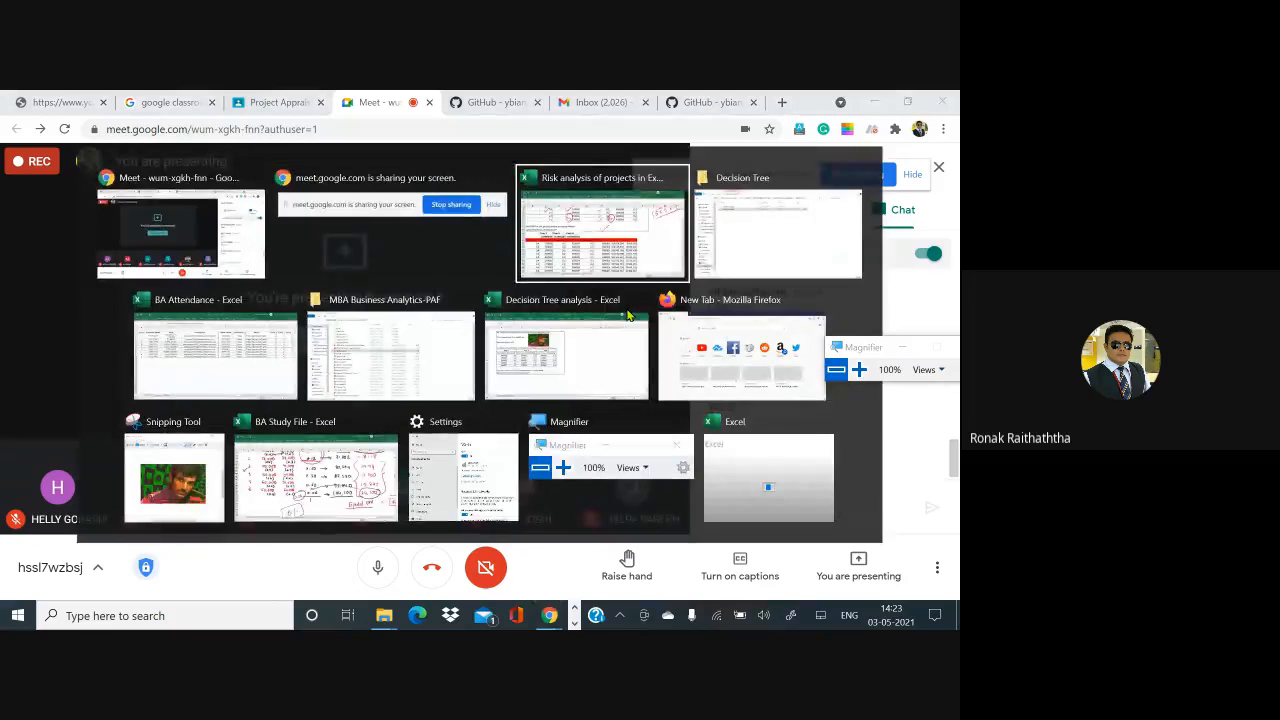
key("Left")
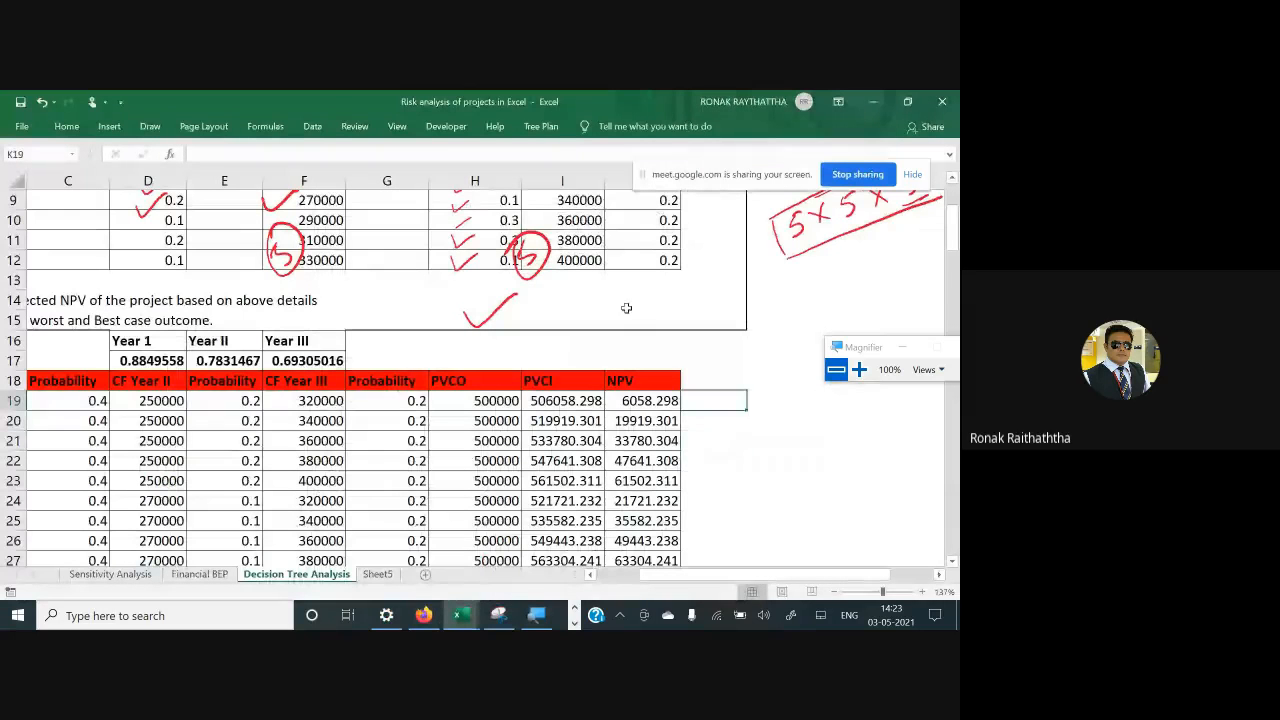
key("alt+Tab")
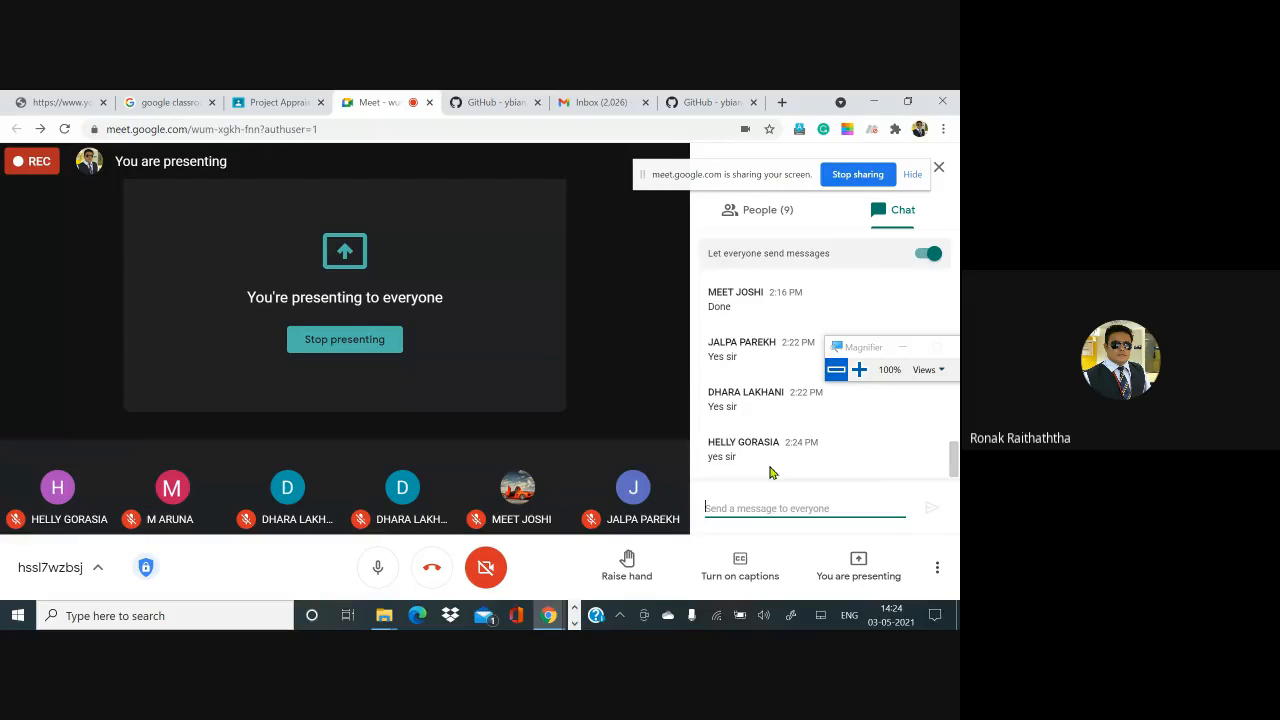
key("alt+Tab")
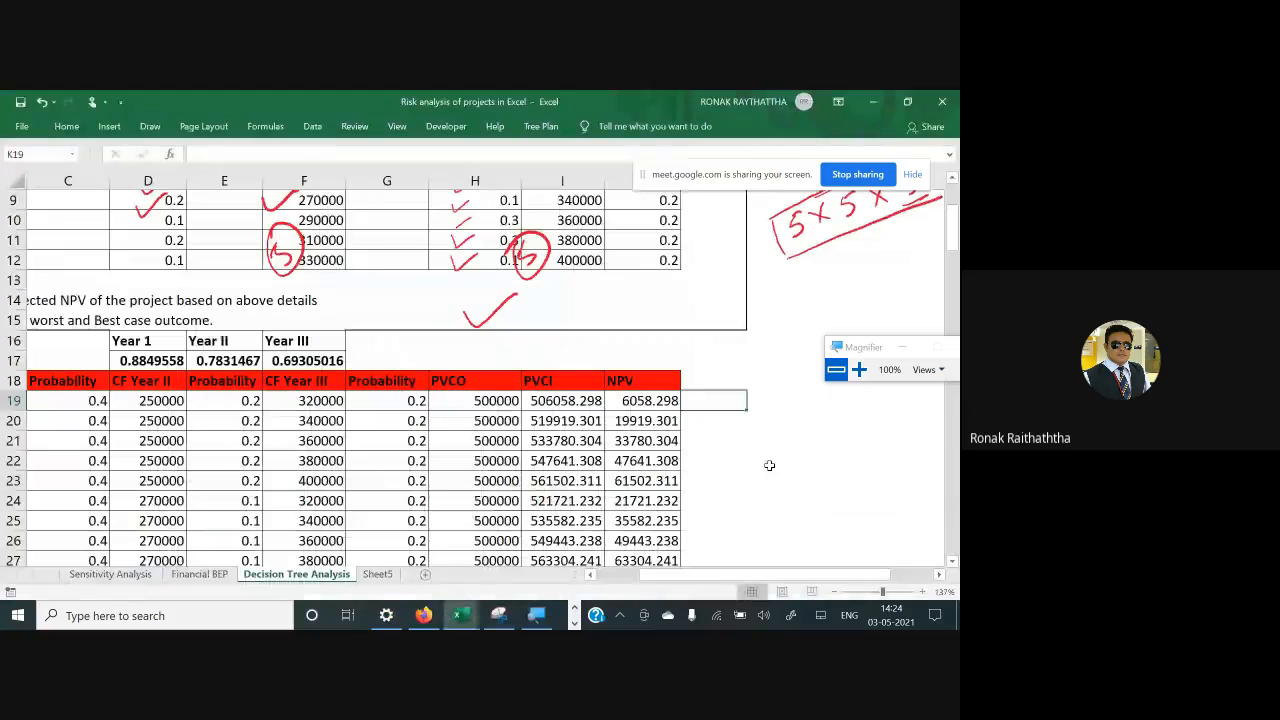
Add the header Joint probability in K18 beside NPV and autofit the column width to it
key("Up")
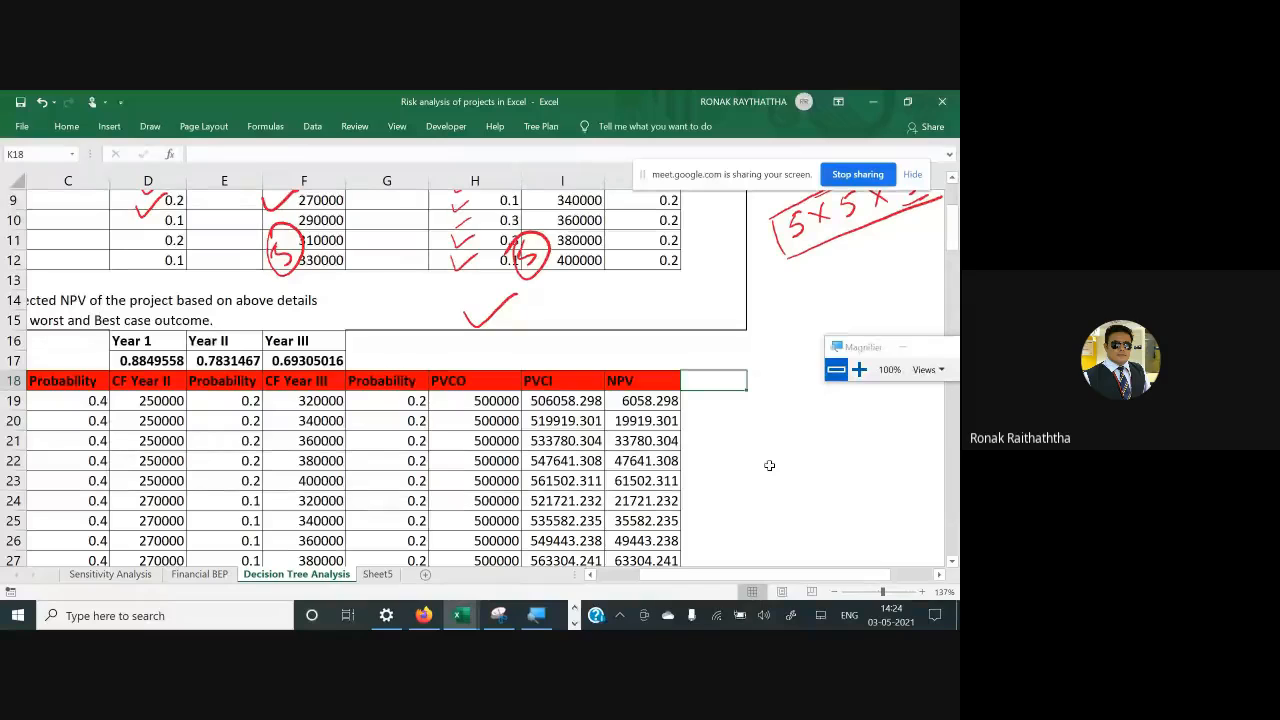
type("NP")
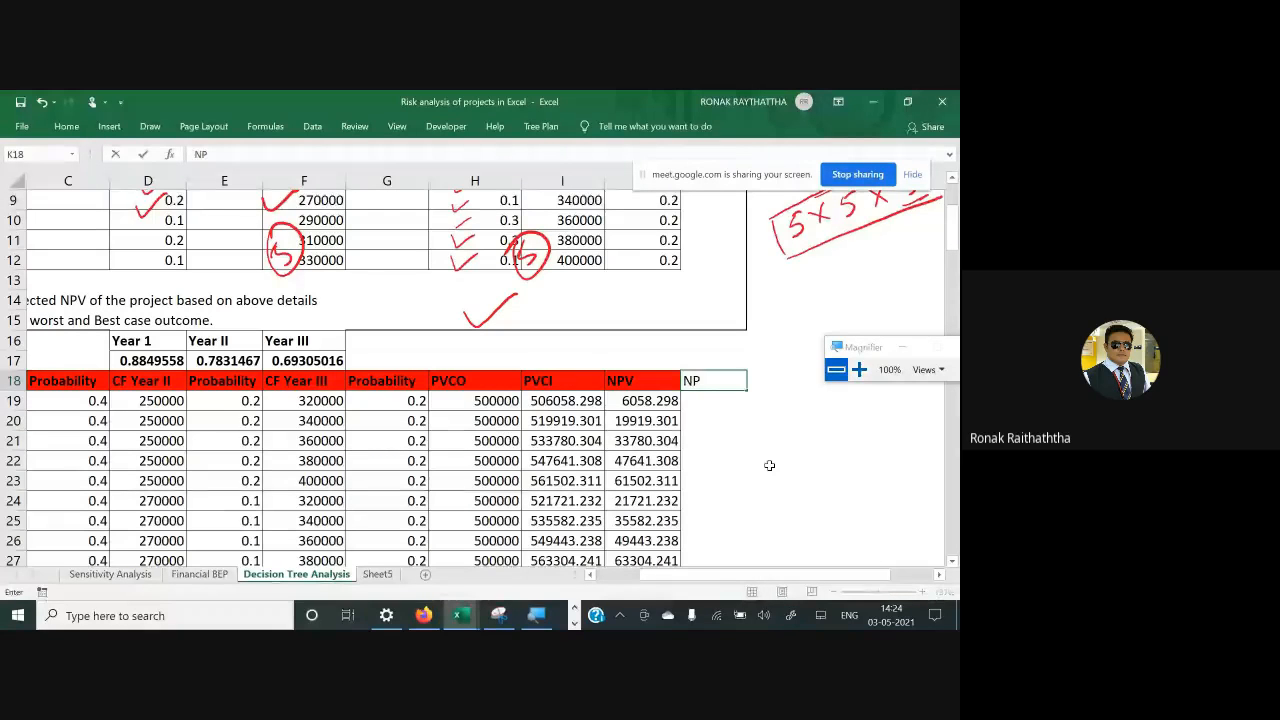
key("Escape")
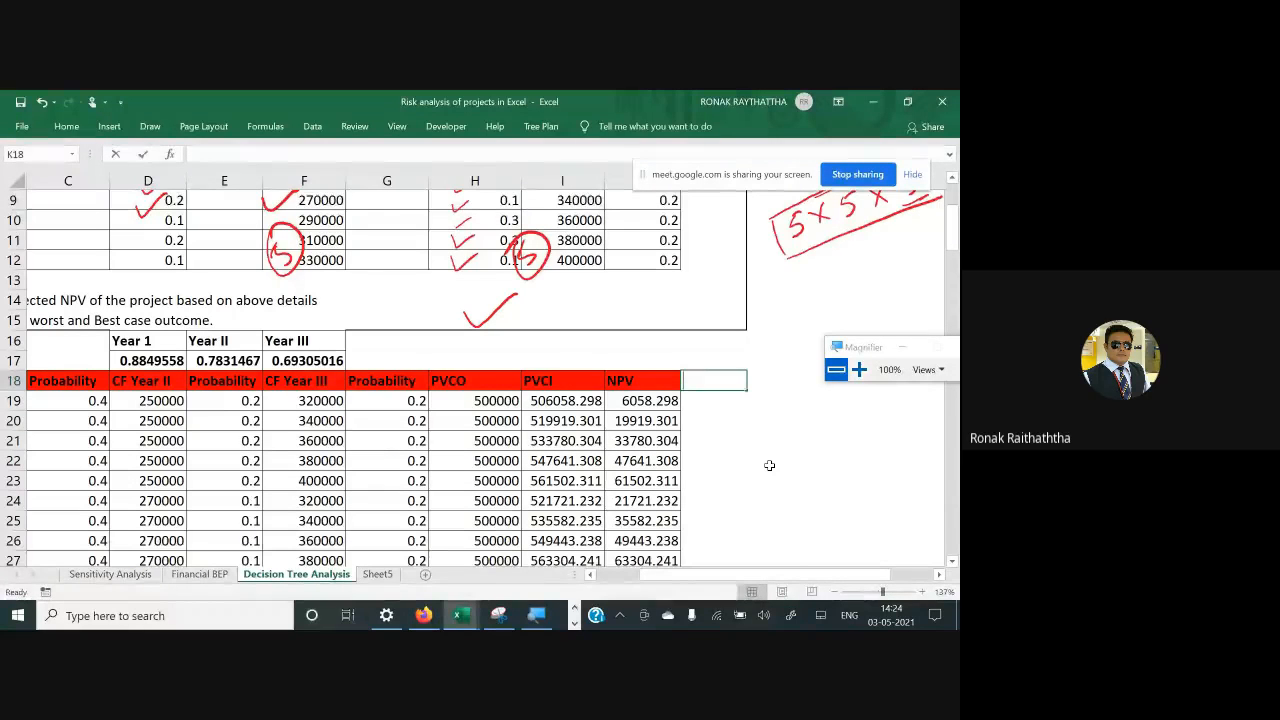
type("JOin")
key("BackSpace")
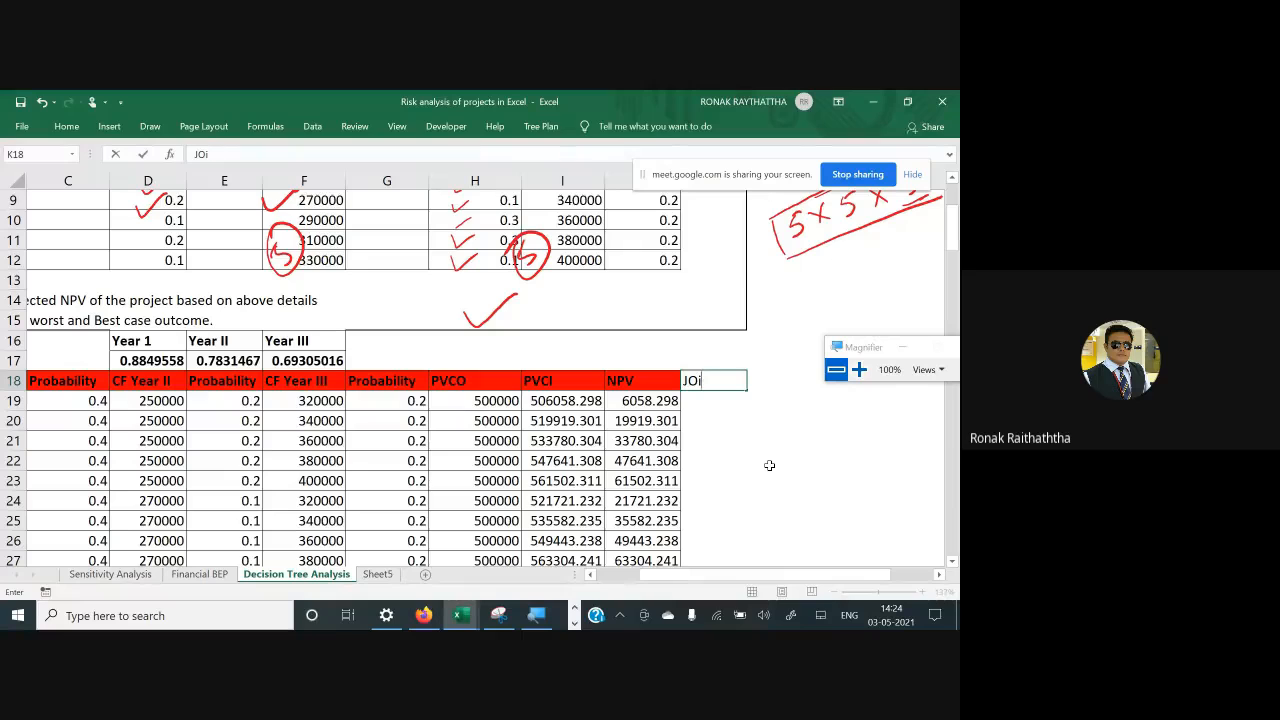
key("BackSpace")
key("BackSpace")
type("oint probability")
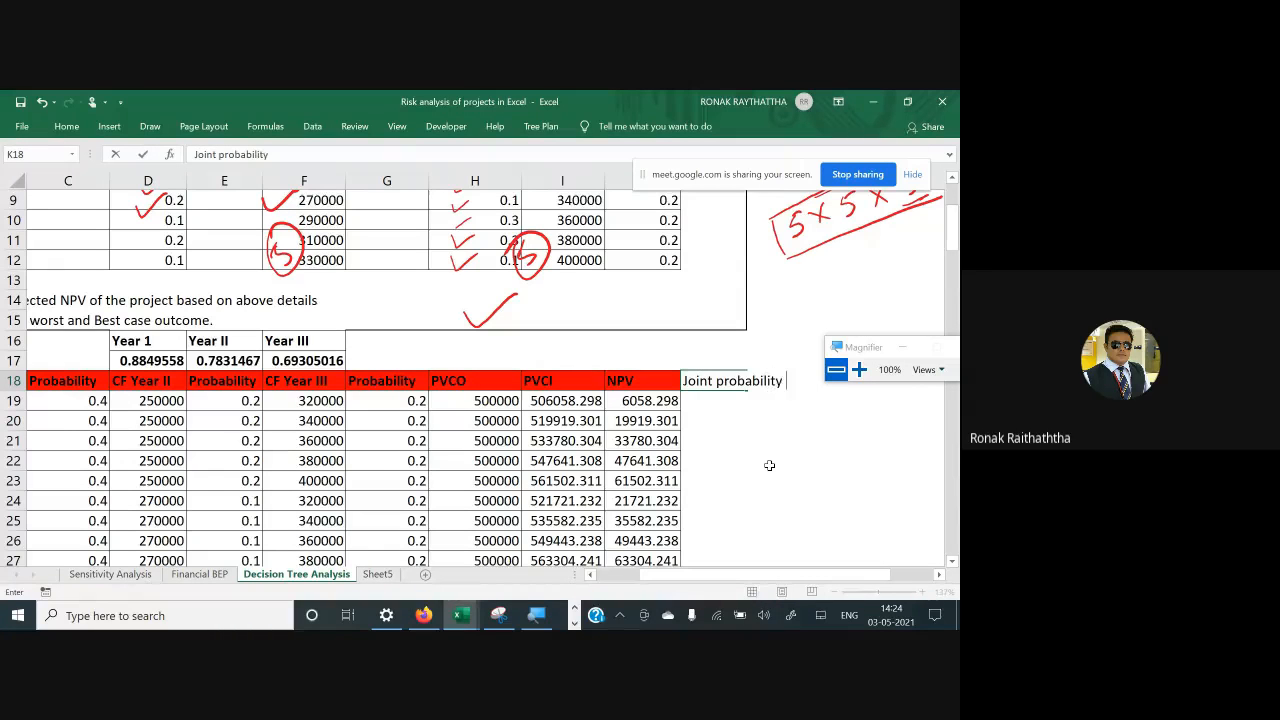
key("ctrl+Return")
key("alt+h")
key("o")
key("i")
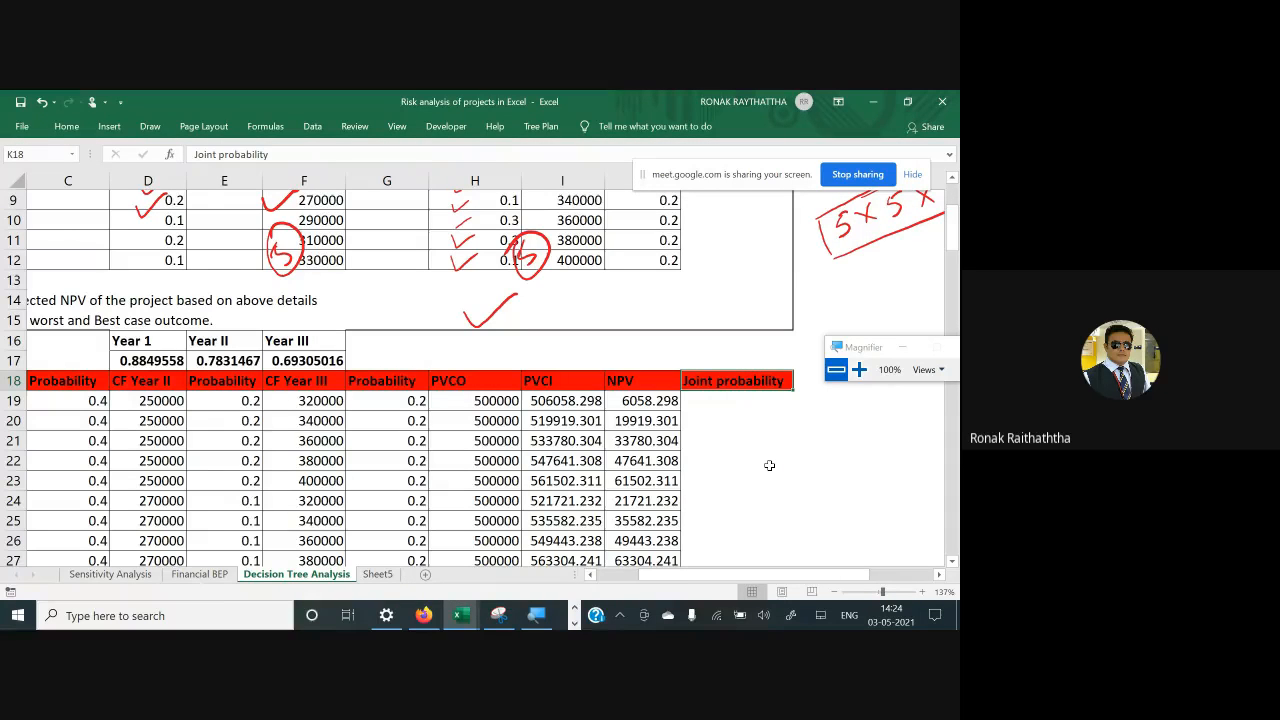
Calculate the first scenario's joint probability in K19 by multiplying its three yearly probabilities with =C19*E19*G19
key("Down")
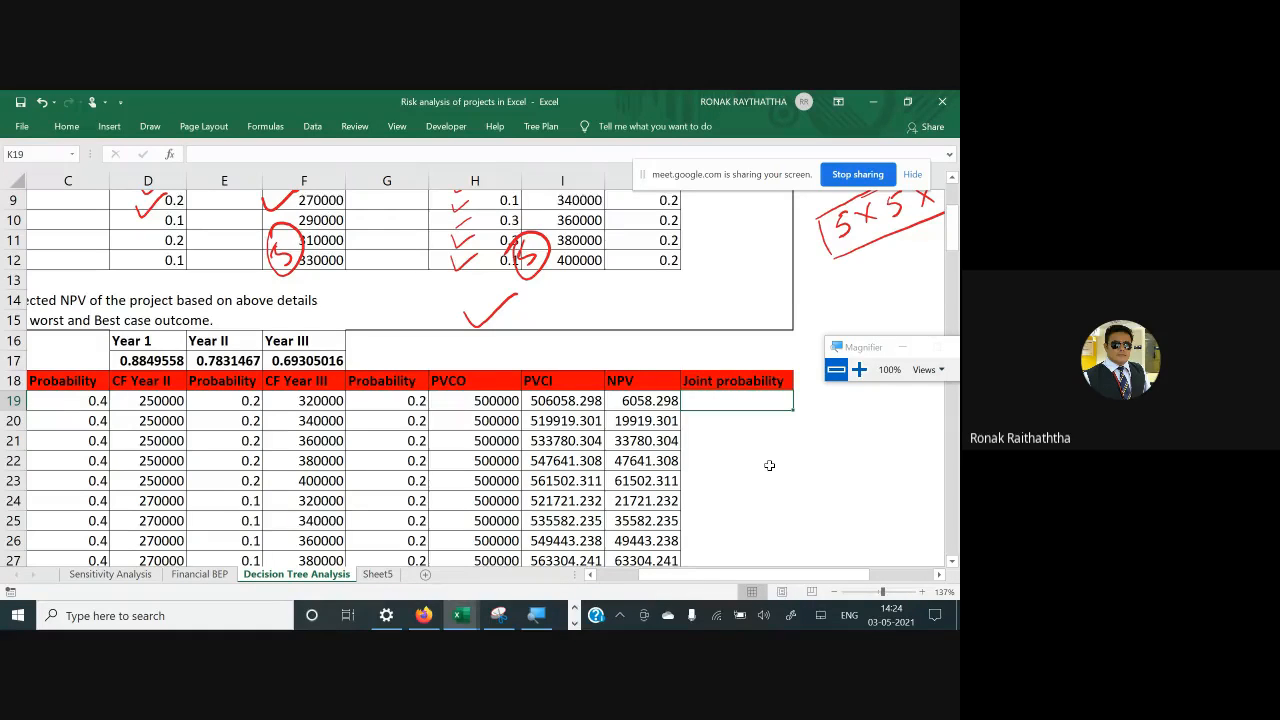
type("=")
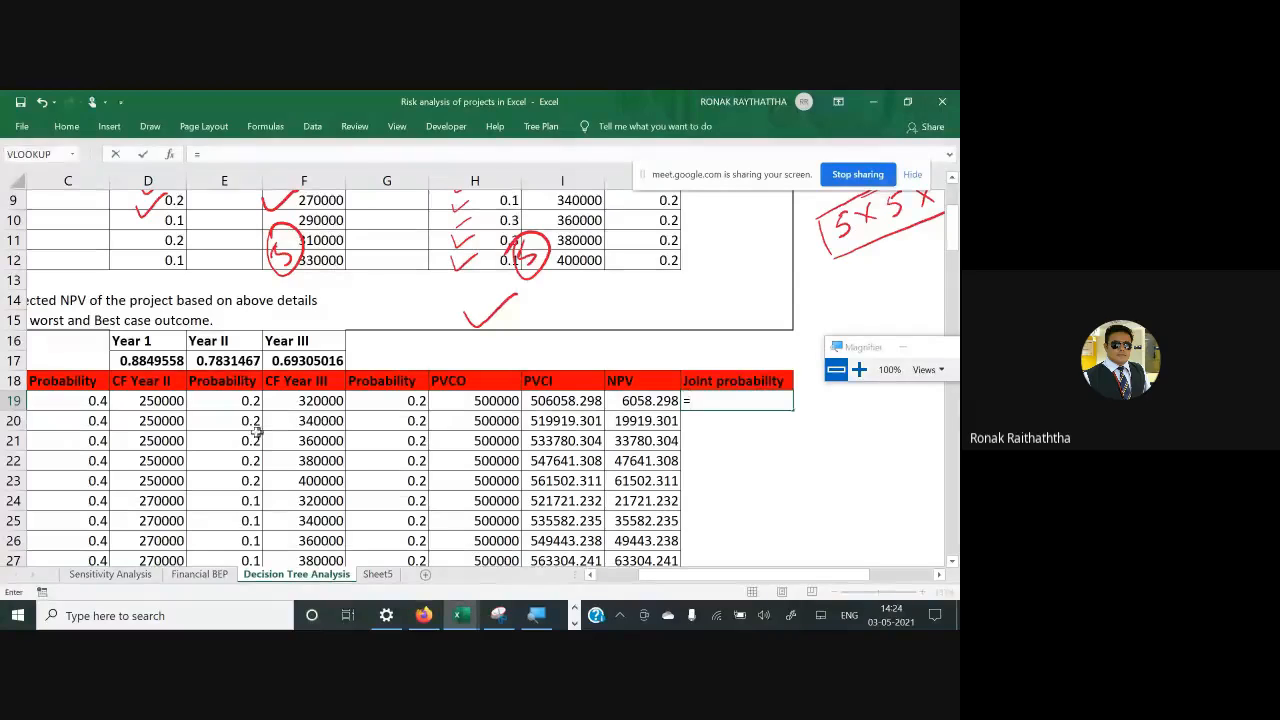
left_click(238, 402)
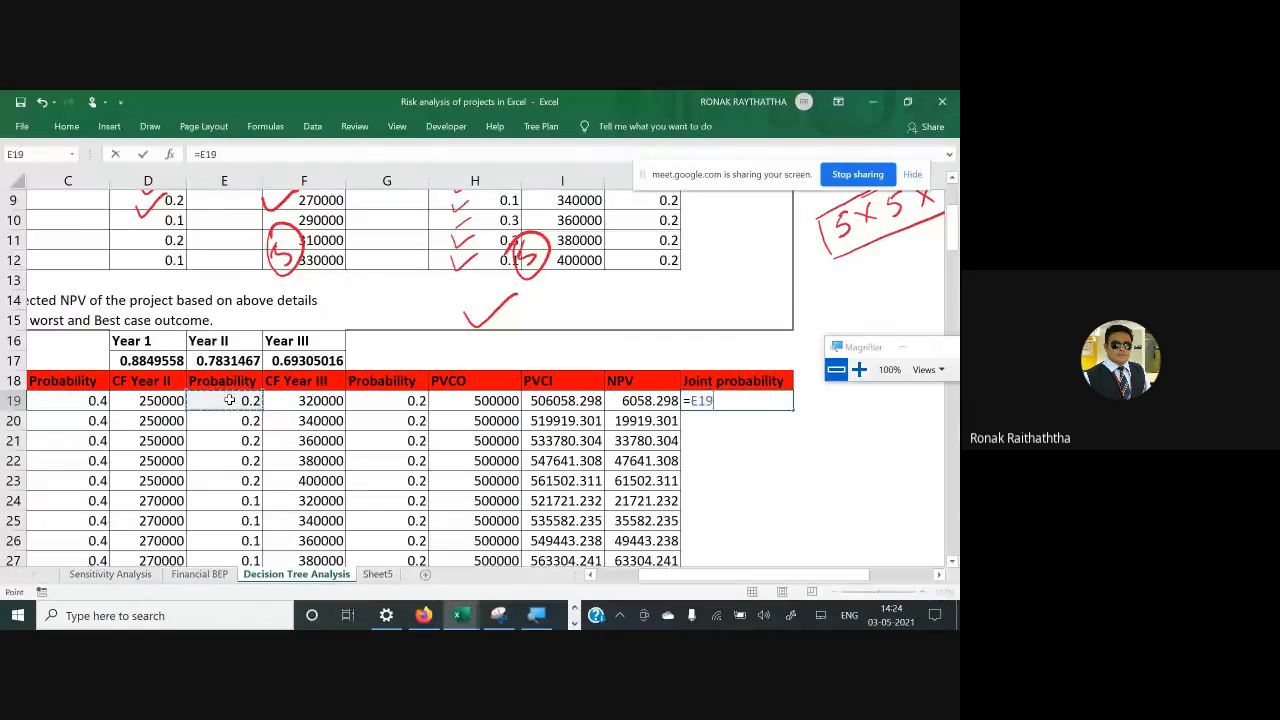
left_click(56, 404)
left_click_drag(648, 578, 623, 578)
type("*")
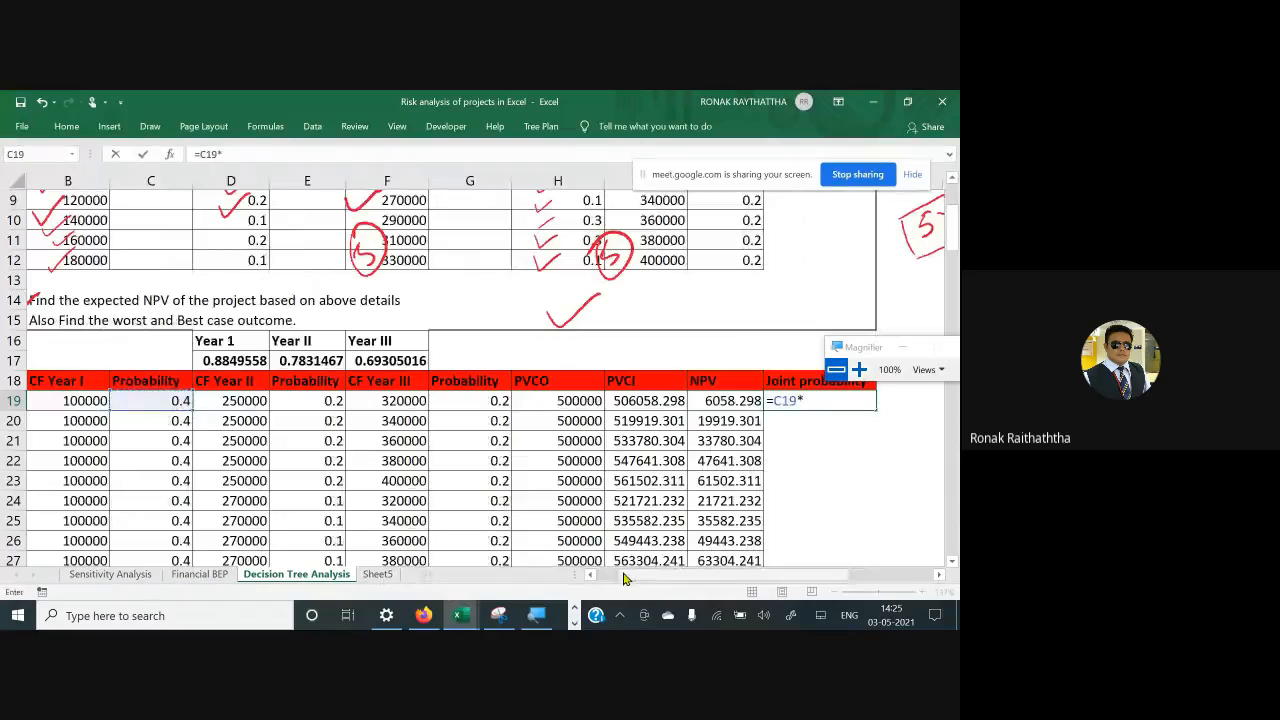
left_click(325, 396)
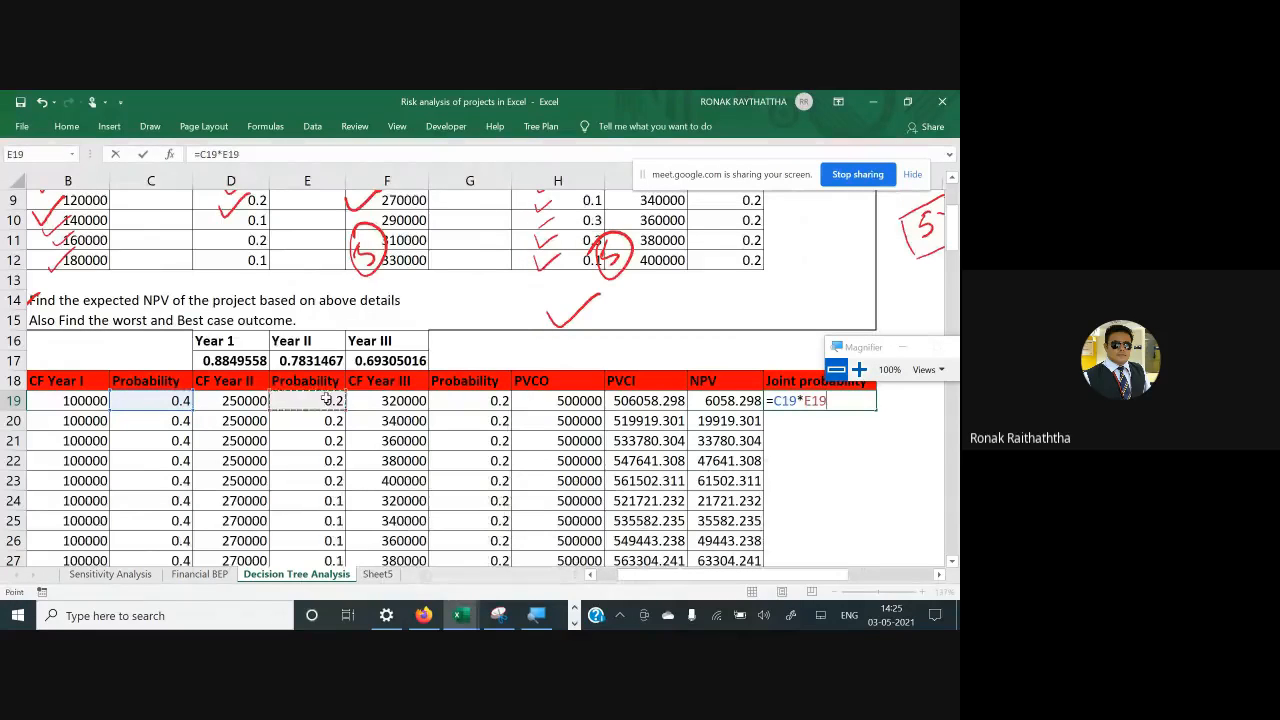
type("*")
left_click(484, 405)
key("Return")
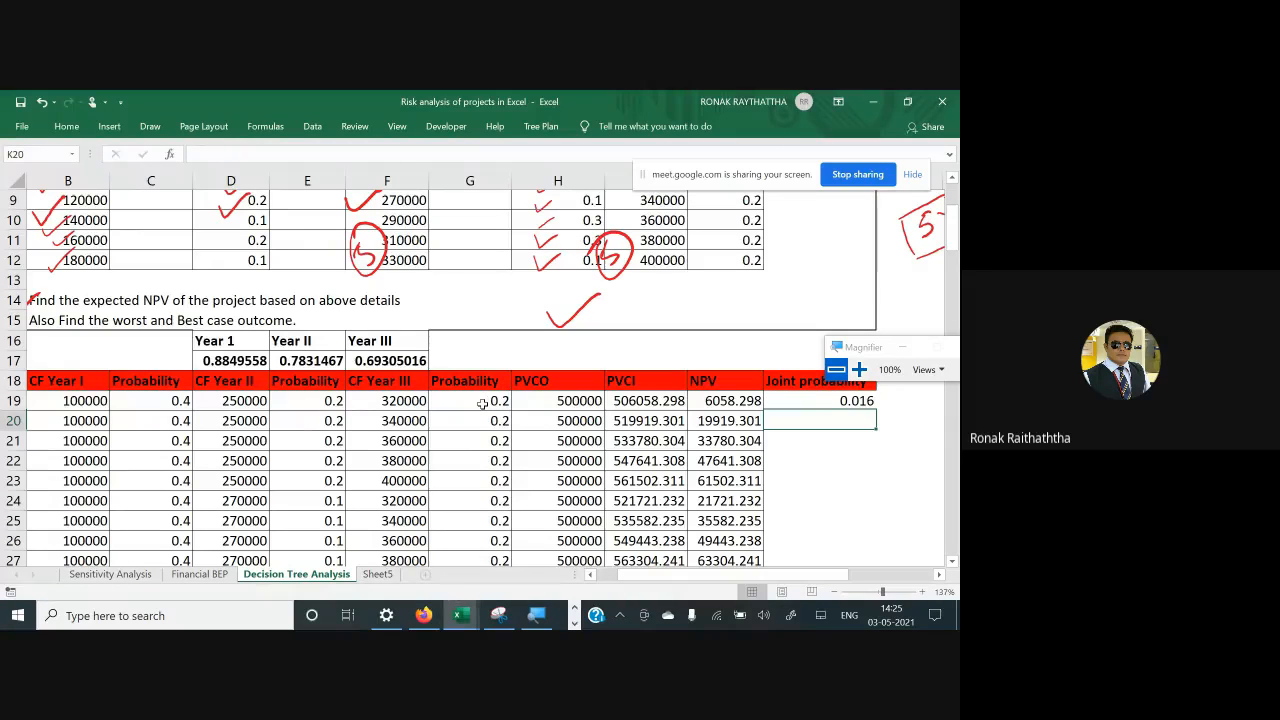
Copy the joint probability formula from K19 down the column to the last scenario in row 143
key("Up")
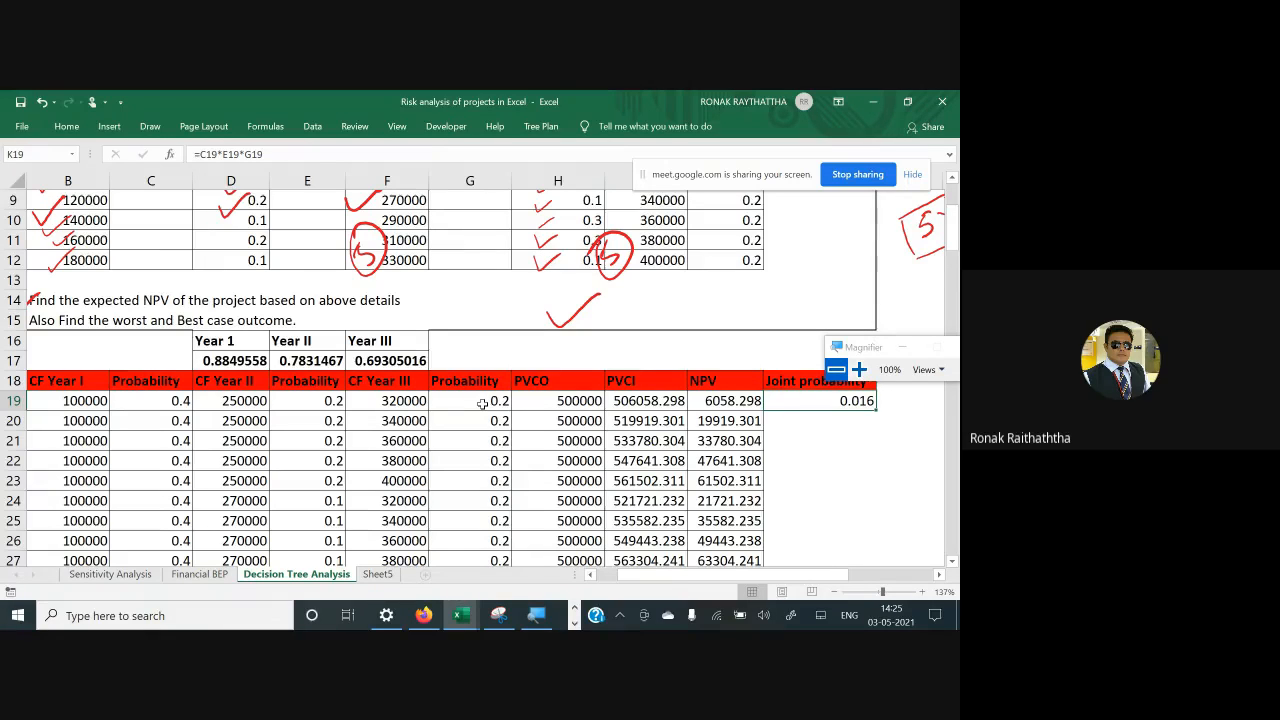
key("ctrl+c")
key("Down")
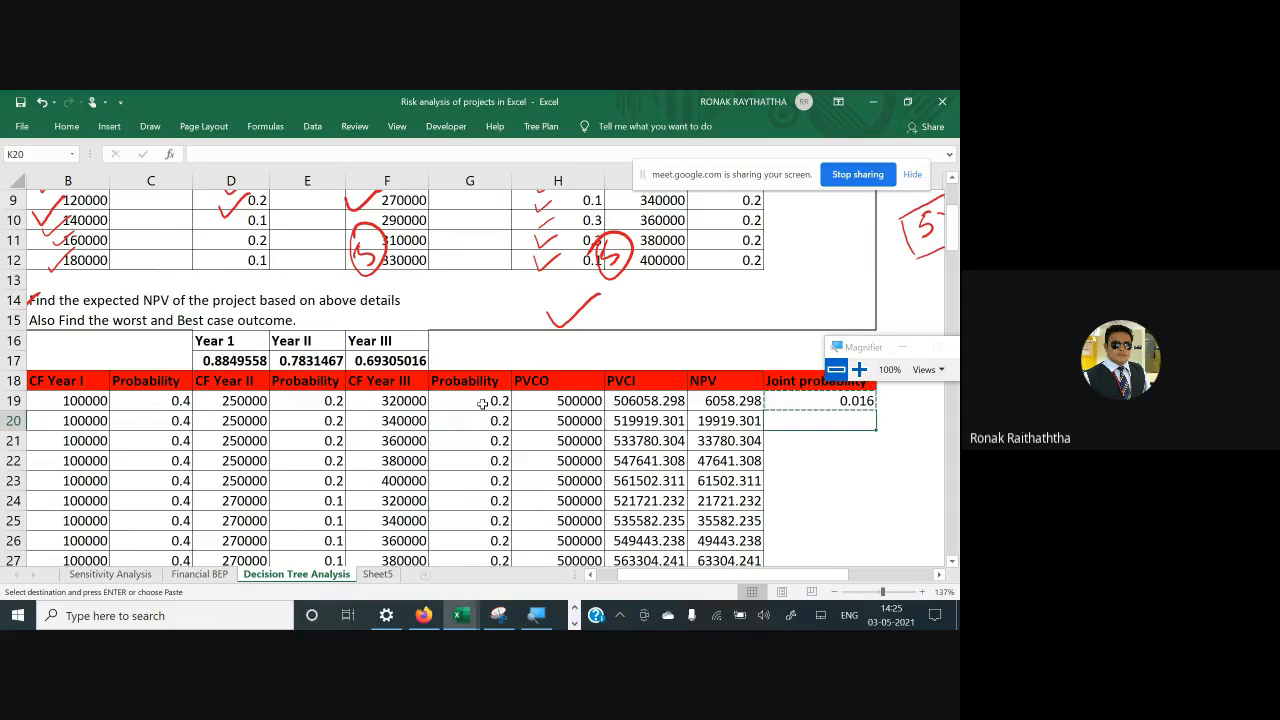
key("shift+Page_Down")
key("shift+Page_Down")
key("shift+Page_Down")
key("shift+Page_Down")
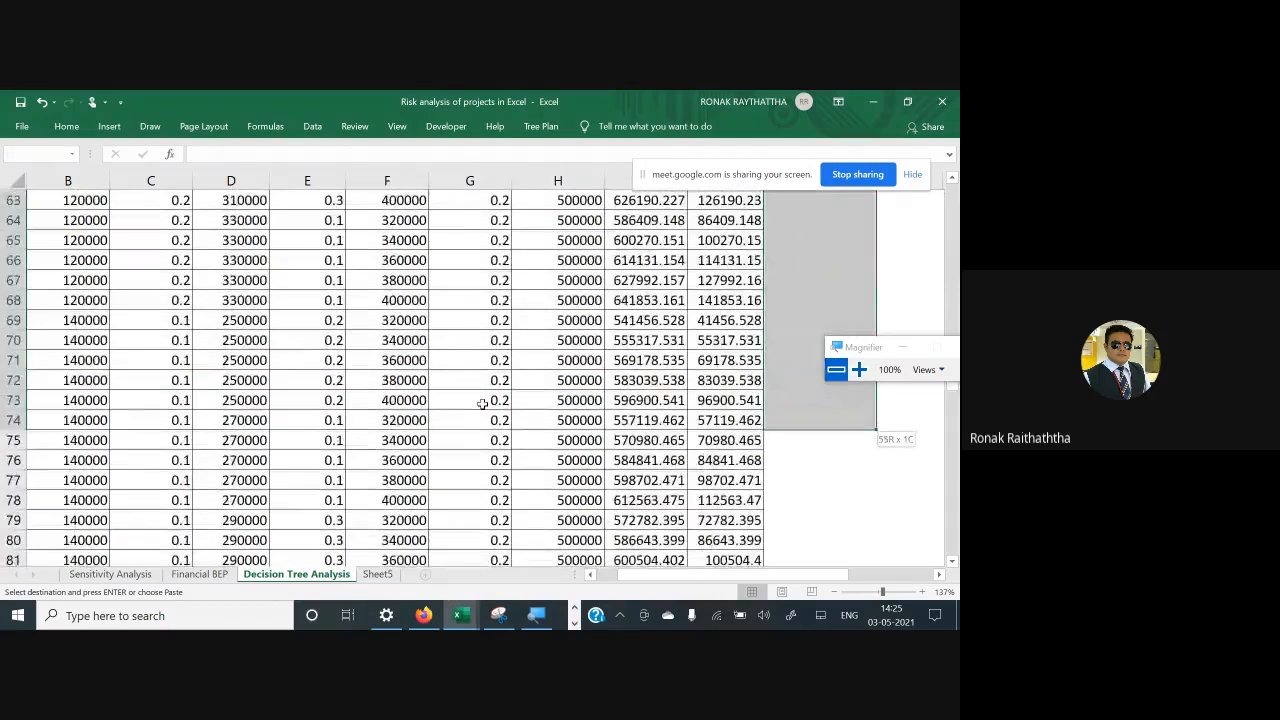
scroll(482, 403, "down", 12)
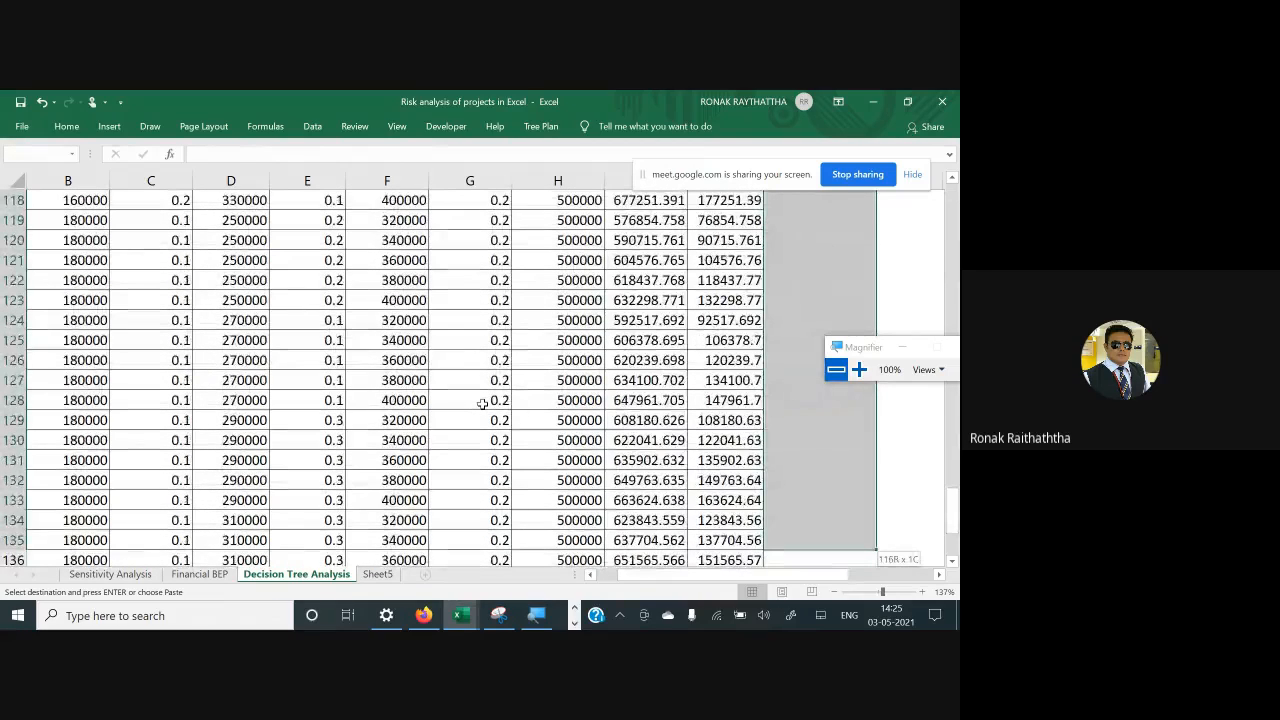
scroll(482, 403, "down", 7)
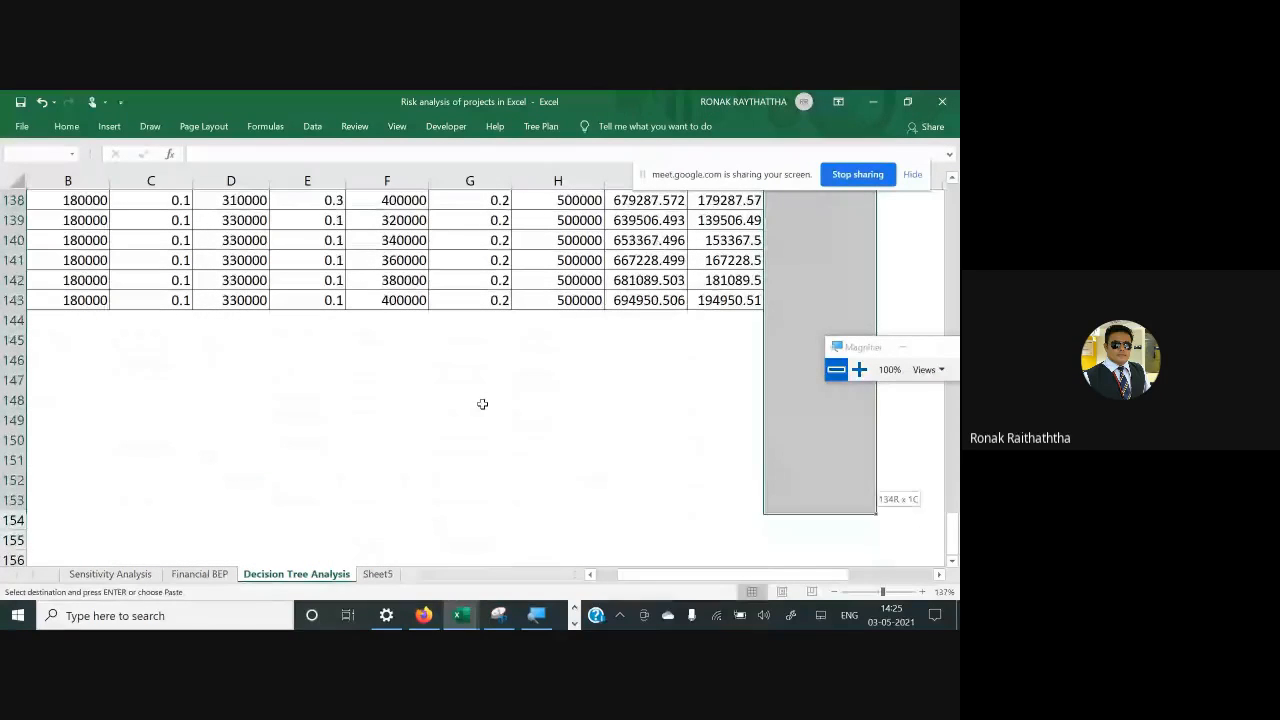
key("shift+Up")
key("shift+Up")
key("shift+Up")
key("shift+Up")
key("shift+Up")
key("shift+Up")
key("shift+Up")
key("shift+Up")
key("shift+Up")
key("shift+Up")
key("shift+Up")
key("Return")
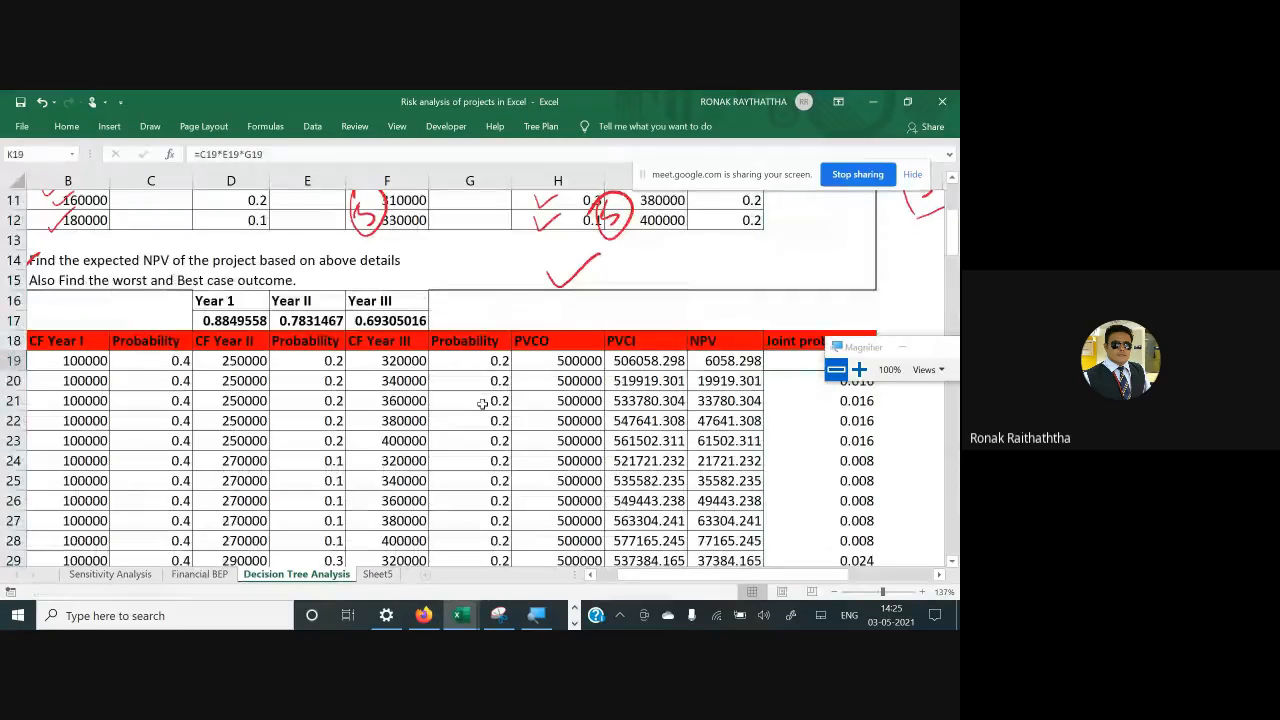
Total the joint probabilities in K144, directly below the last scenario, with =SUM(K19:K143)
key("ctrl+Down")
key("Down")
type("=")
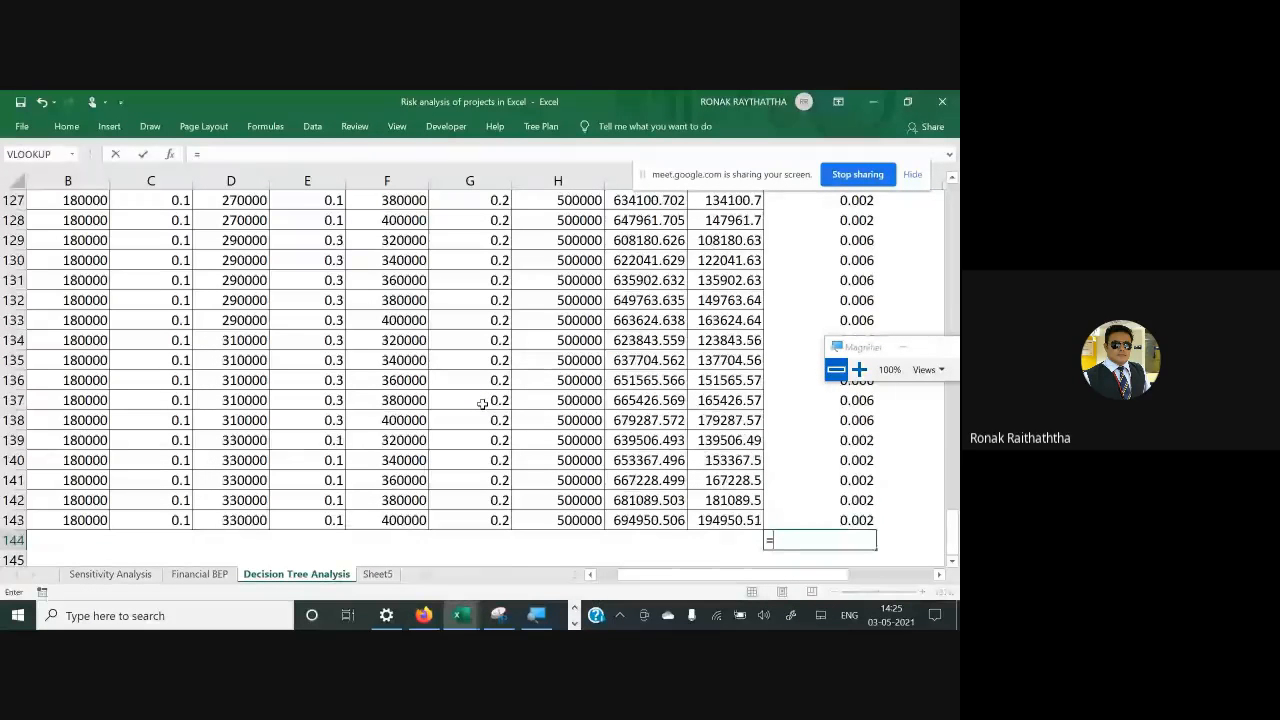
type("sum(")
key("Up")
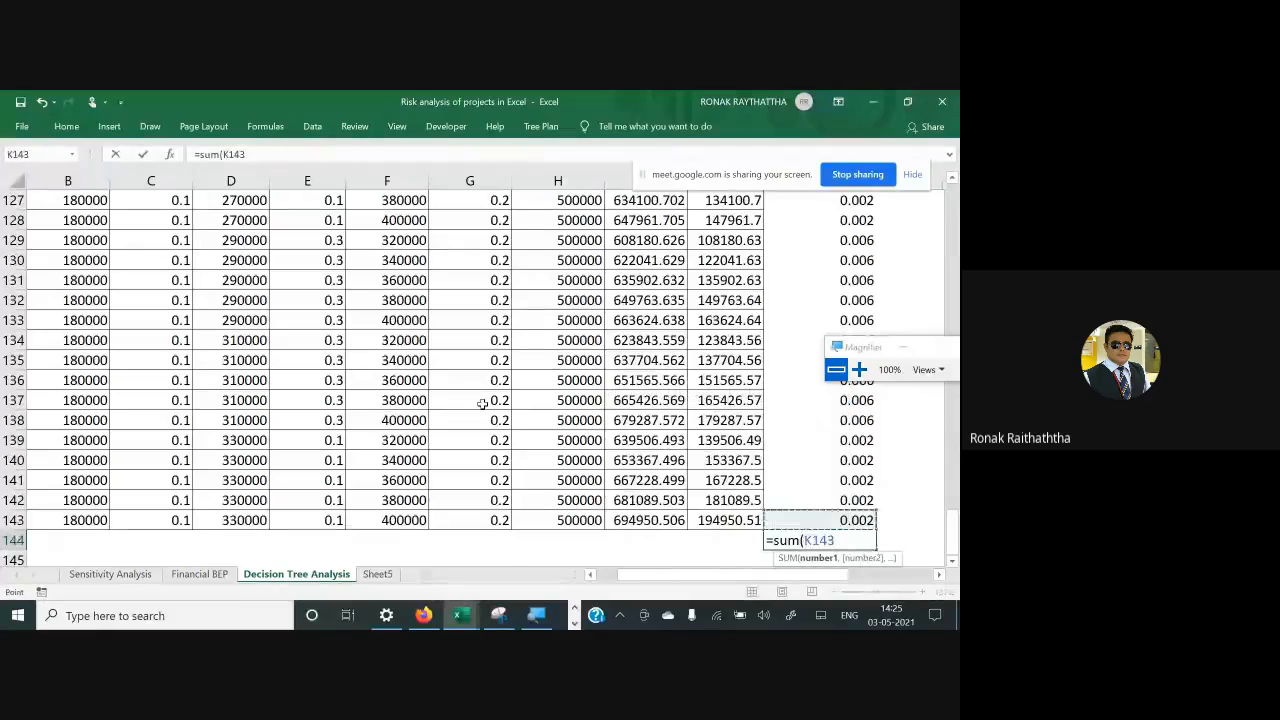
key("ctrl+shift+Up")
key("ctrl+Return")
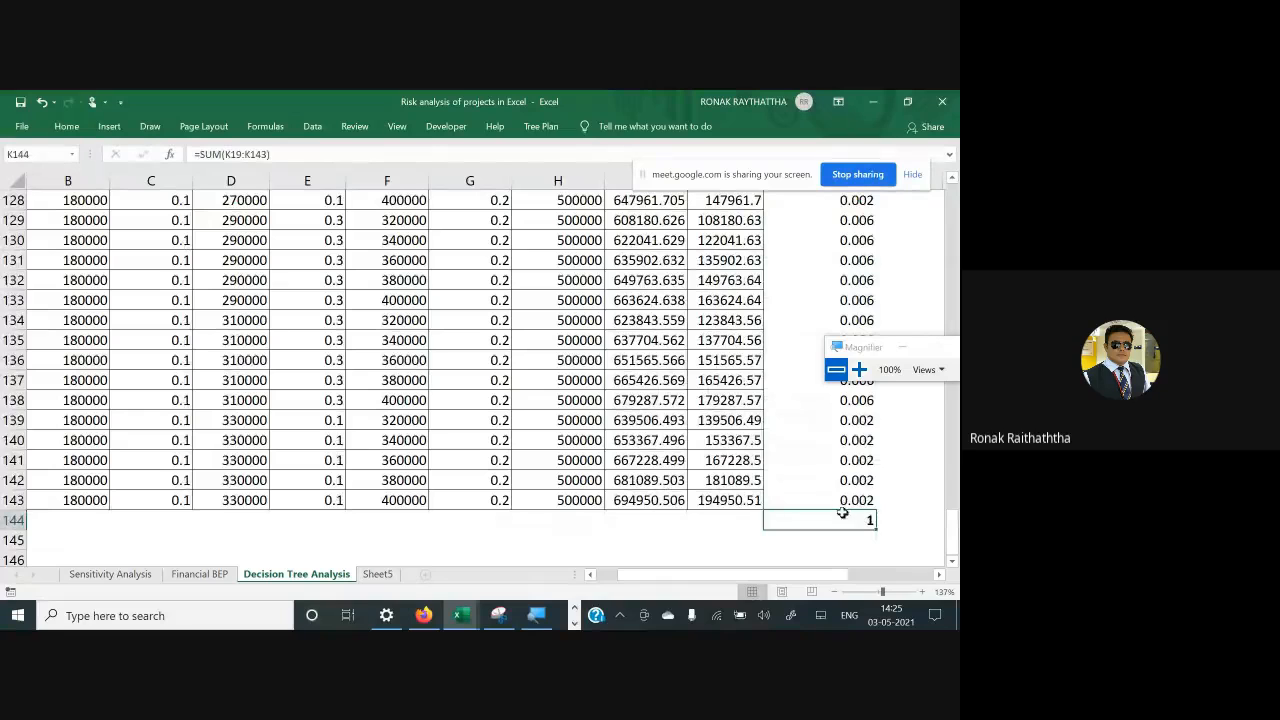
Apply all borders to the joint probability column from its first scenario through the total in K144
key("ctrl+shift+Up")
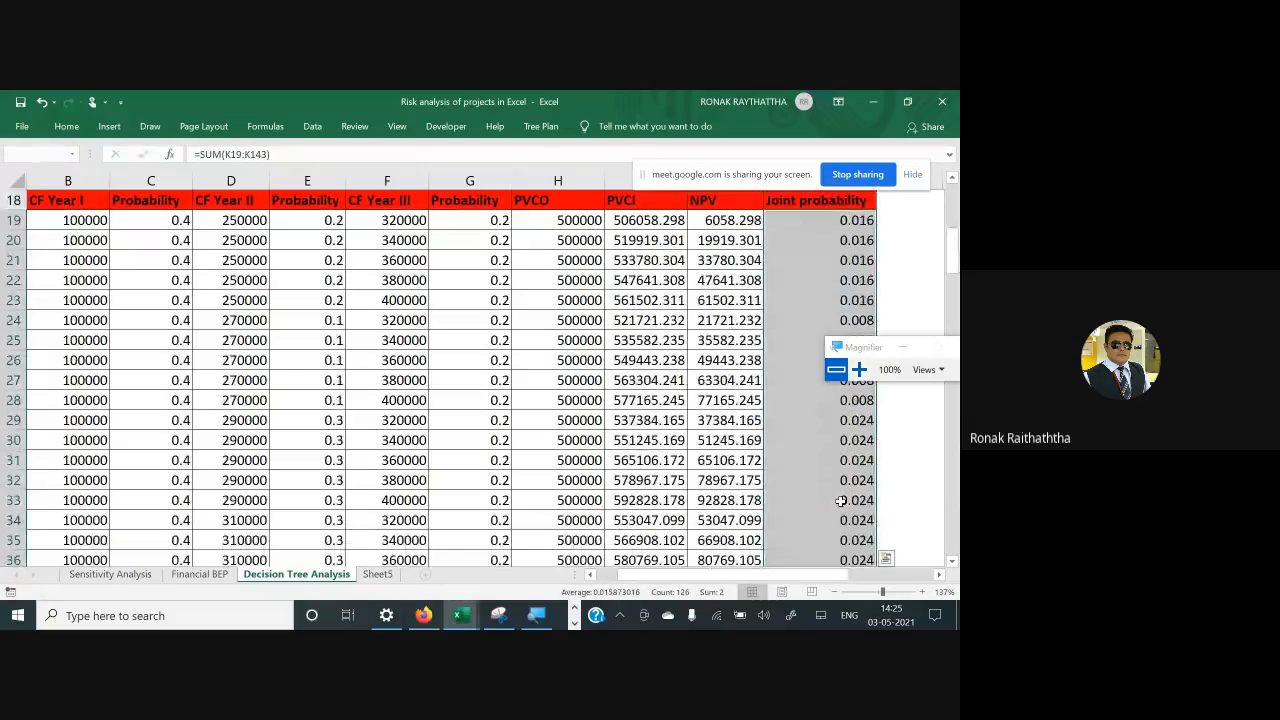
key("alt+h")
key("b")
key("a")
key("Up")
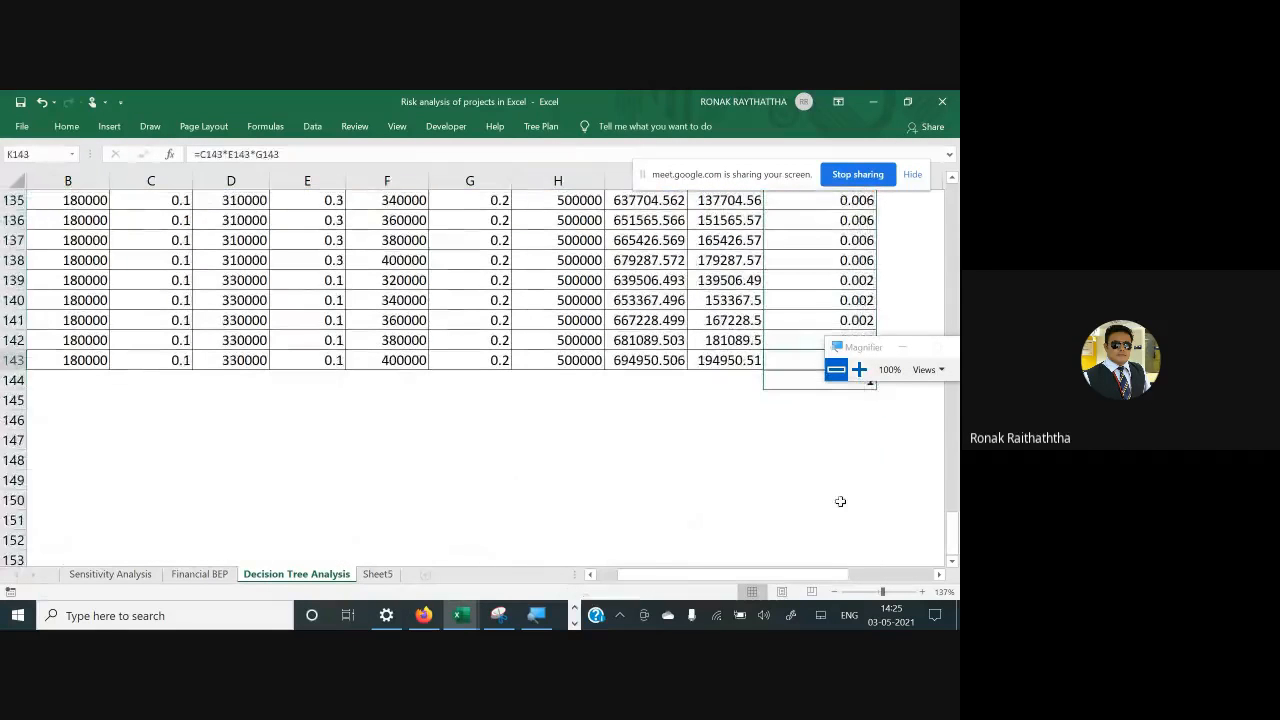
Add the header Expected NPV in L18 beside Joint probability and autofit the column width to it
key("ctrl+Up")
key("Up")
key("Up")
key("Down")
key("Down")
key("Right")
key("Right")
key("Right")
key("Right")
key("Right")
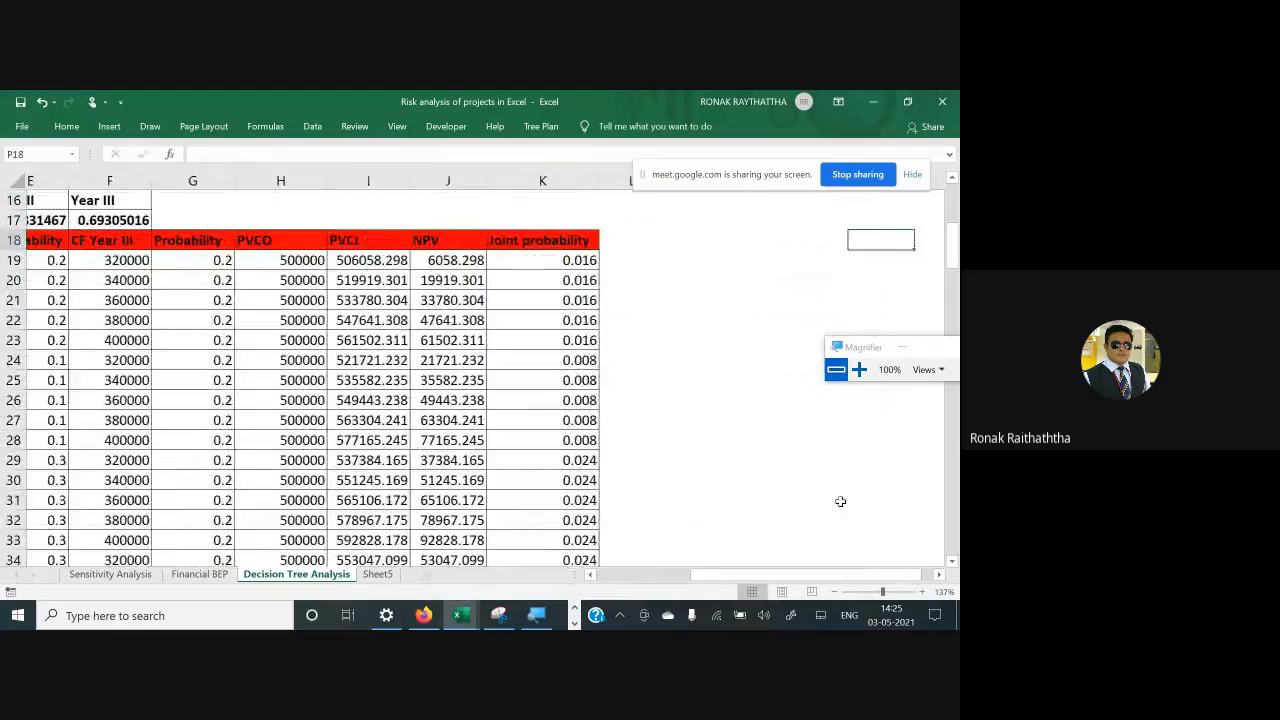
key("Left")
key("Left")
key("Down")
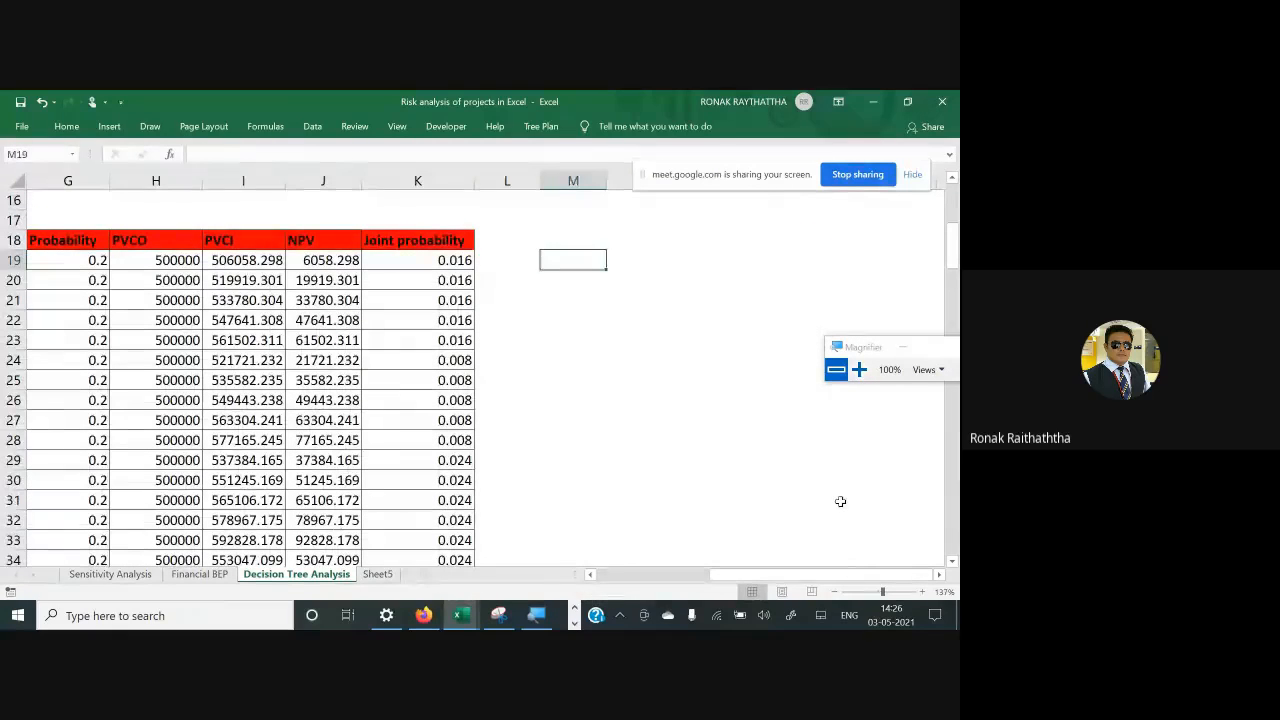
key("Left")
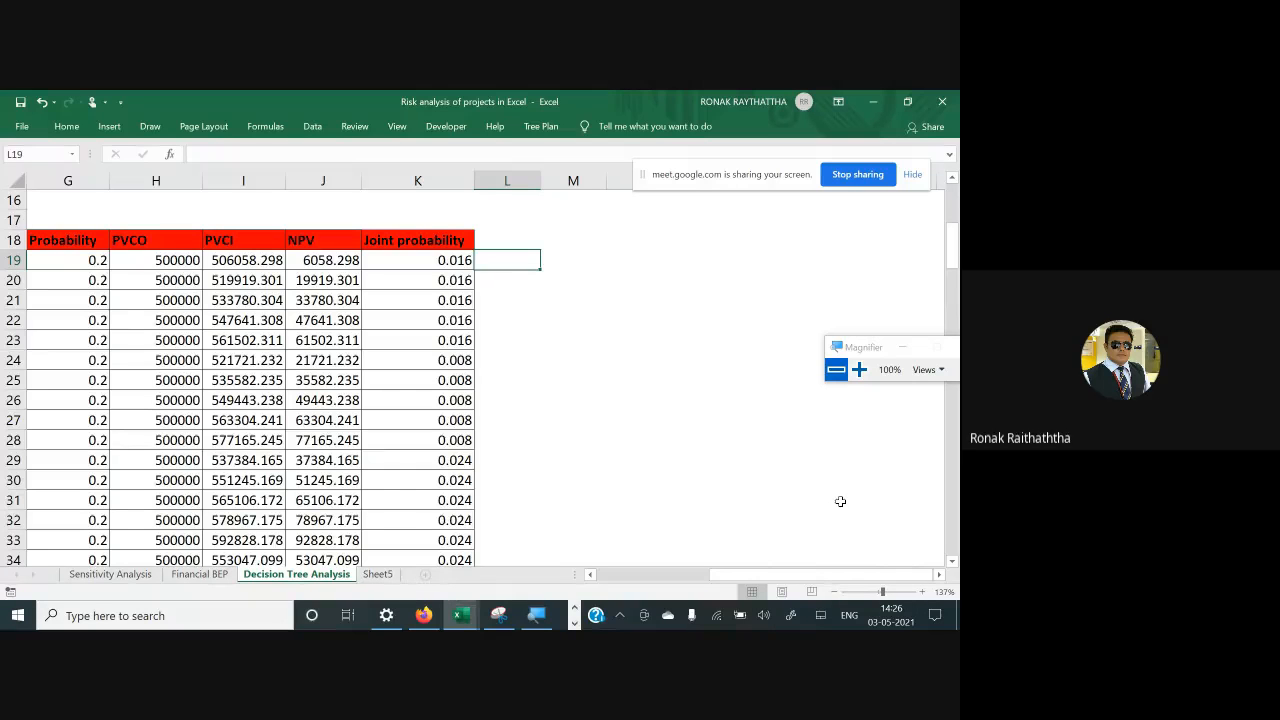
key("Up")
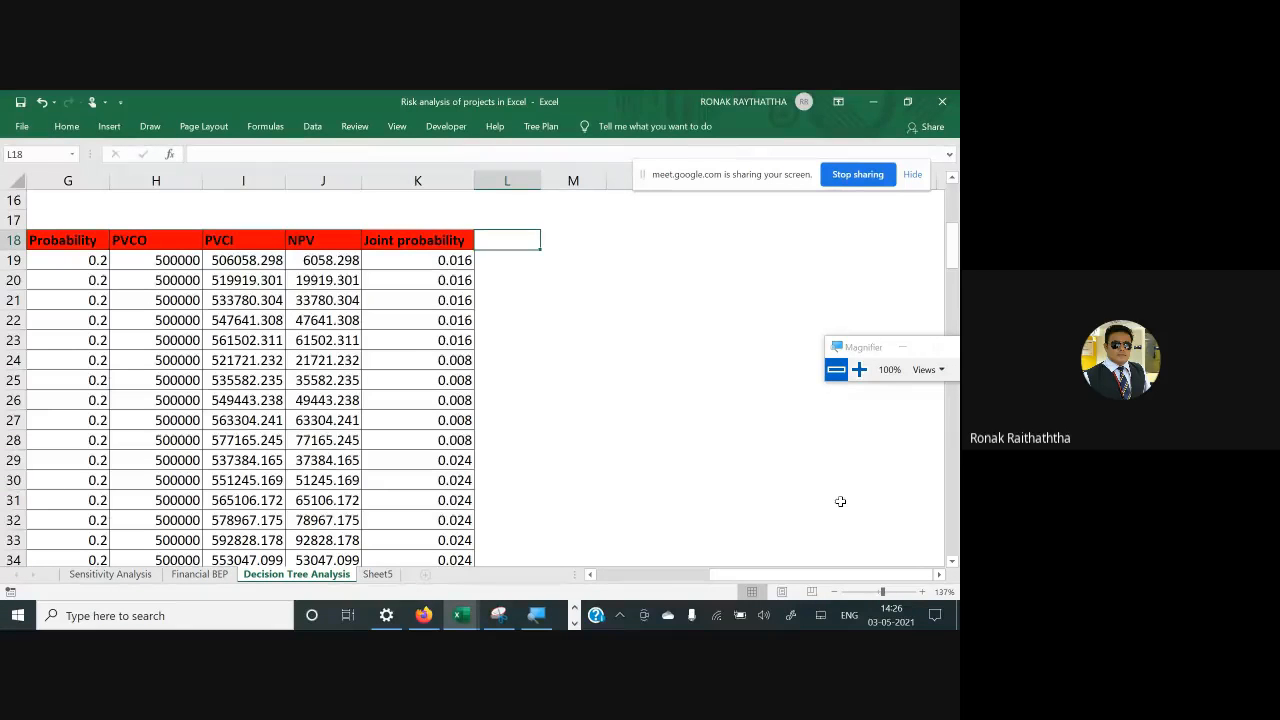
type("E")
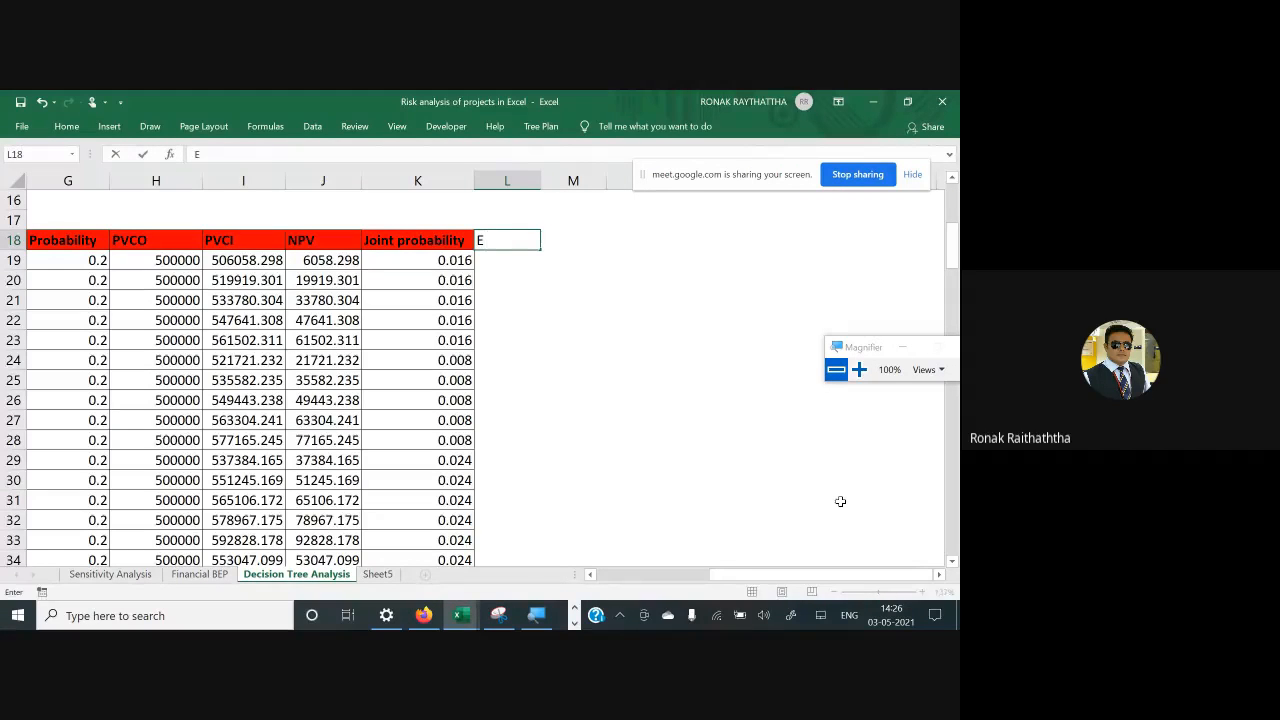
type("xpected NPV")
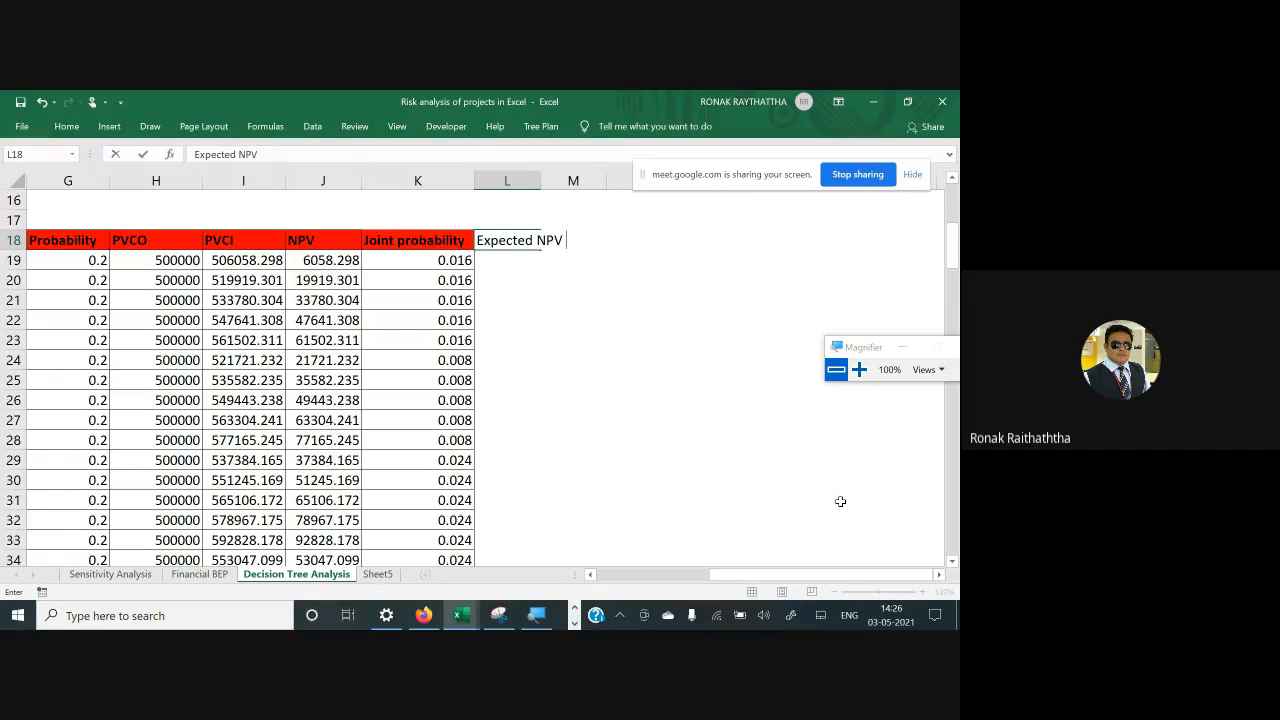
key("Return")
key("Up")
key("alt+h")
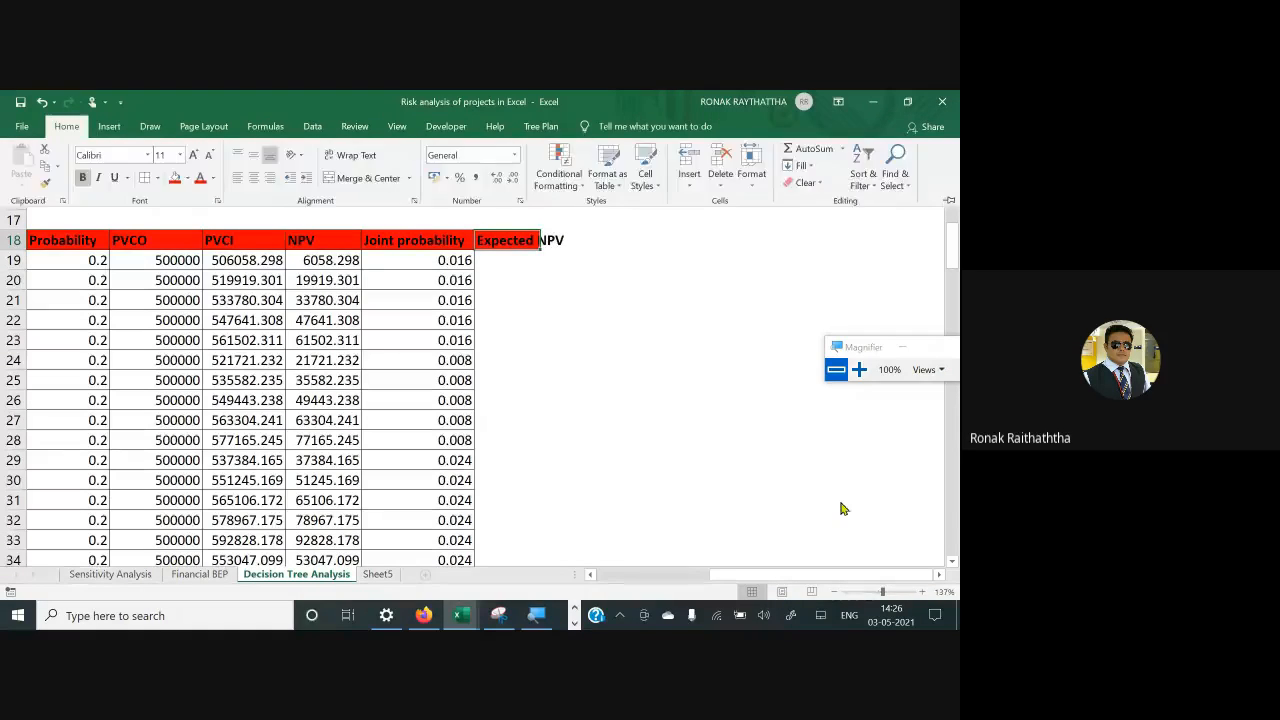
key("o")
key("i")
Calculate the first scenario's expected NPV in L19 by multiplying its NPV by its joint probability with =J19*K19
key("Down")
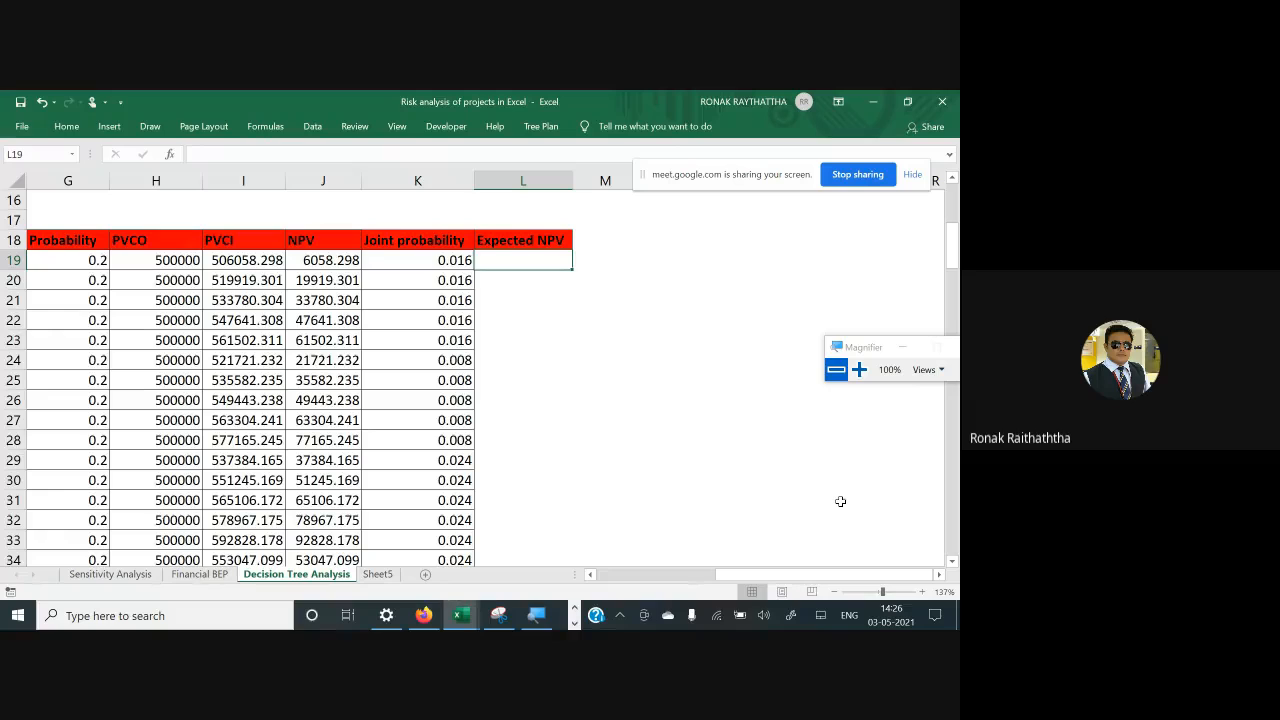
type("=")
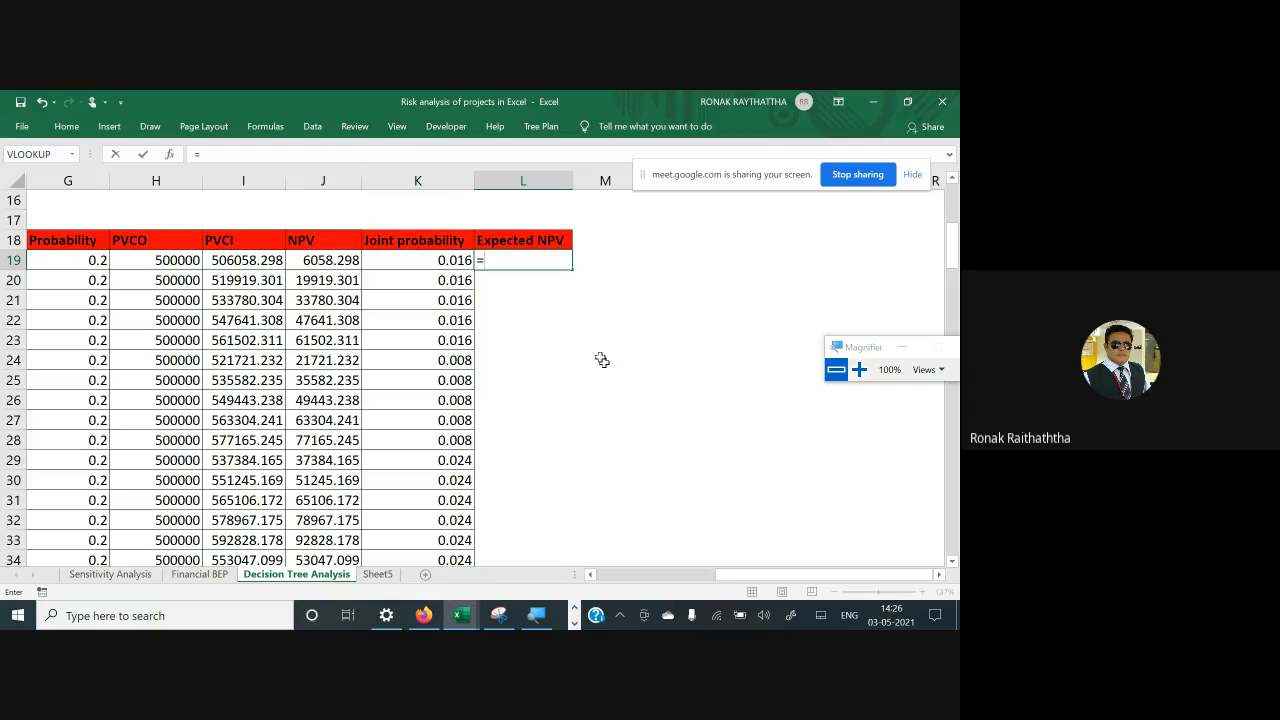
left_click(336, 259)
type("*")
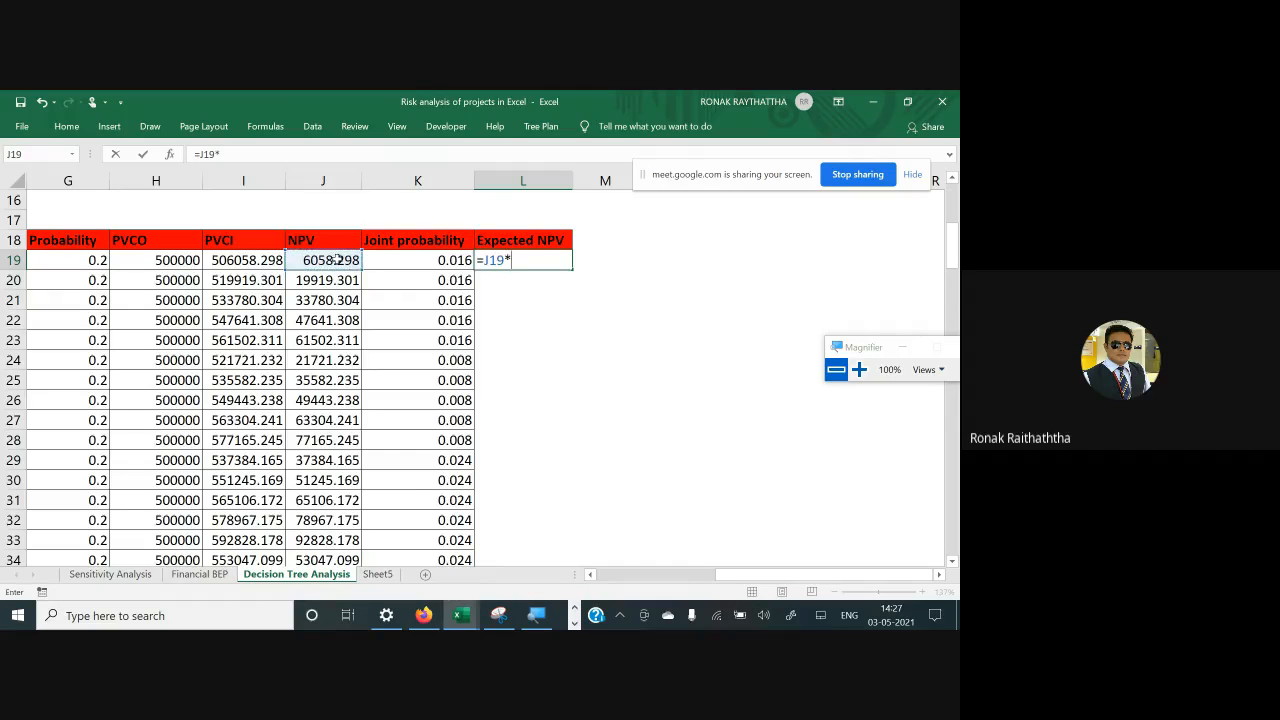
left_click(417, 260)
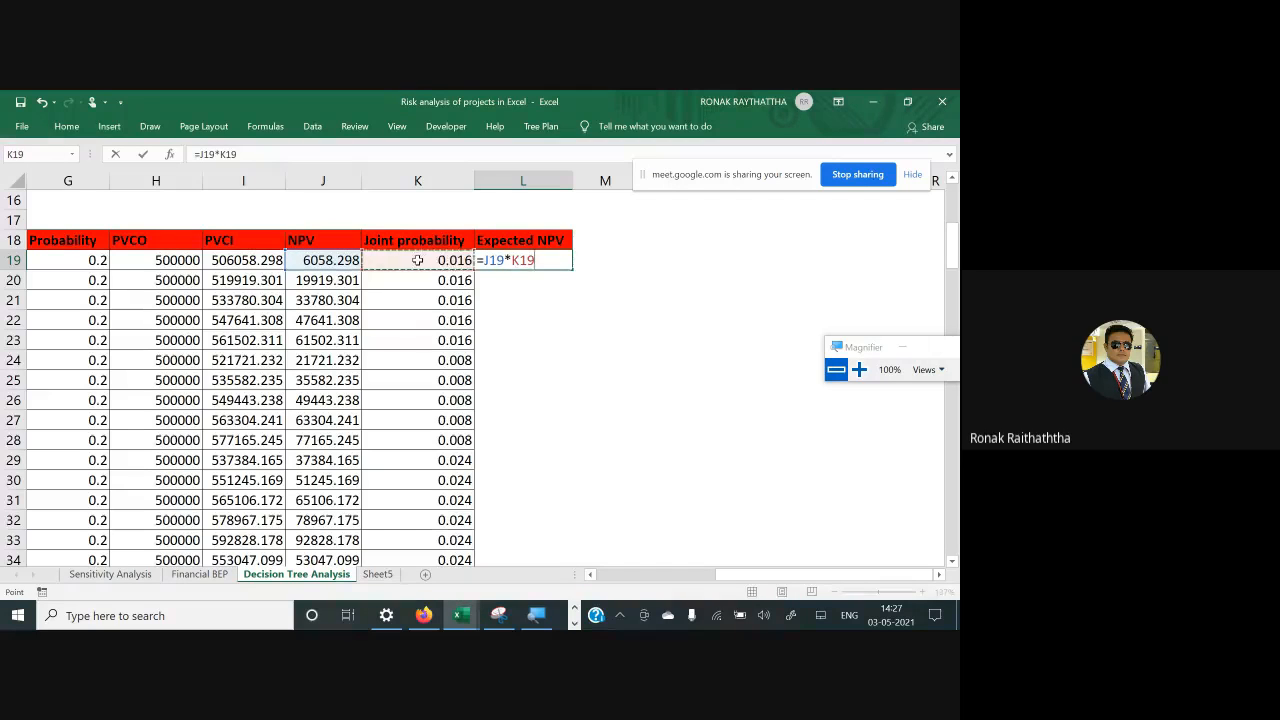
key("ctrl+Return")
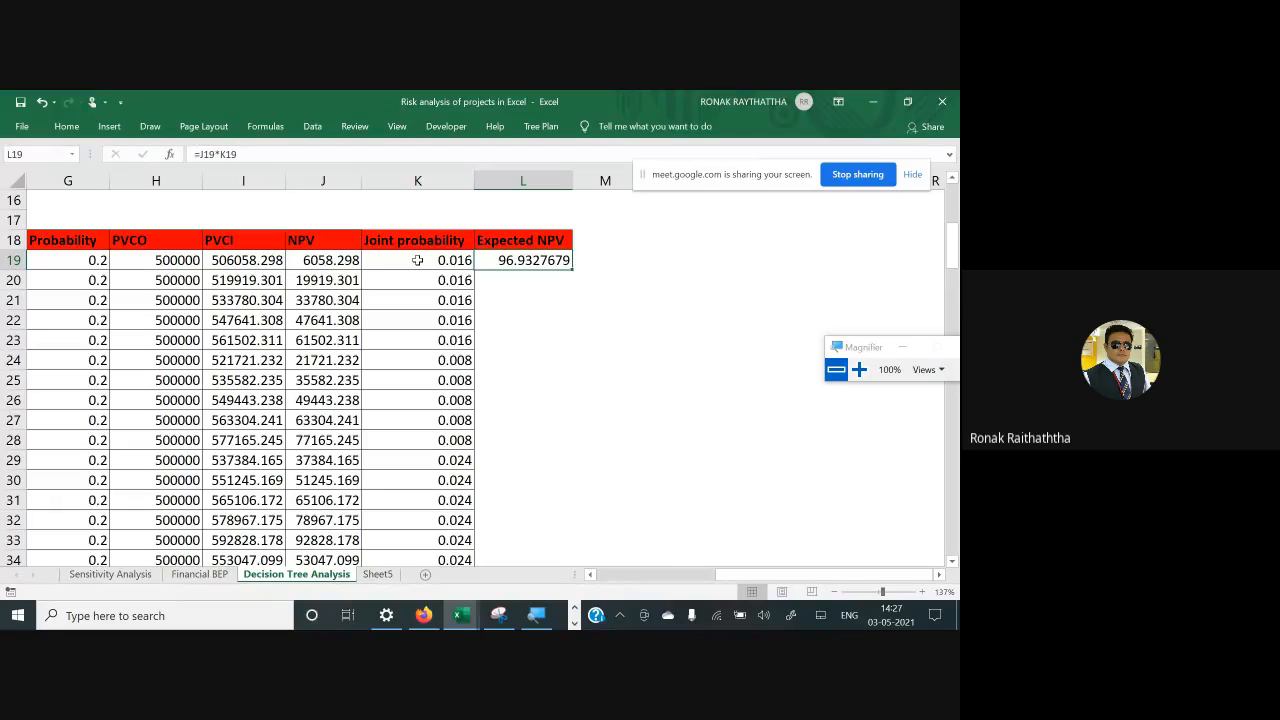
Copy the expected NPV formula from L19 down the column to the last scenario in row 143
key("ctrl+c")
key("shift+Down")
key("shift+Down")
key("shift+Down")
key("shift+Down")
key("shift+Down")
key("shift+Down")
key("shift+Down")
key("shift+Down")
key("shift+Down")
key("shift+Down")
key("shift+Down")
key("shift+Down")
key("shift+Down")
key("shift+Down")
key("shift+Down")
key("shift+Down")
key("shift+Down")
key("shift+Down")
key("shift+Down")
key("shift+Down")
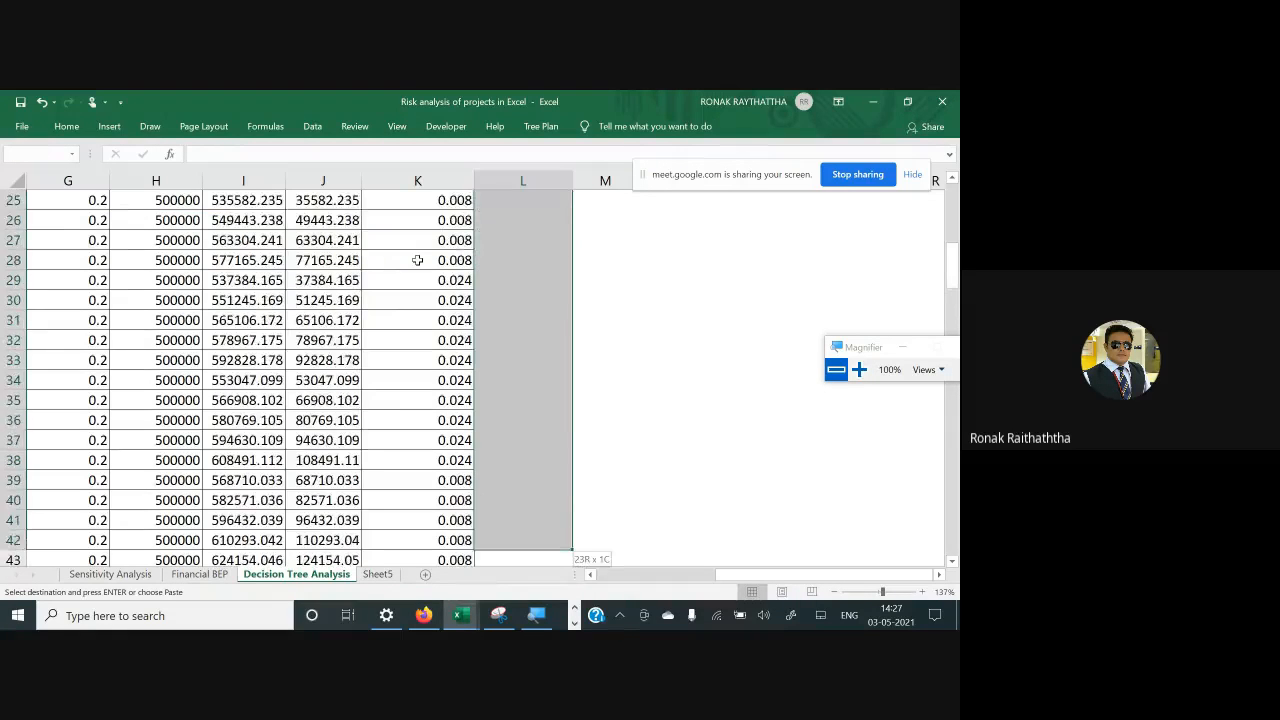
key("shift+Down")
key("shift+Down")
key("shift+Down")
key("shift+Down")
key("shift+Down")
key("shift+Down")
key("shift+Down")
key("shift+Down")
key("shift+Down")
key("shift+Down")
key("shift+Down")
key("shift+Down")
key("shift+Down")
key("shift+Down")
key("shift+Down")
key("shift+Down")
key("shift+Down")
key("shift+Down")
key("shift+Down")
key("shift+Down")
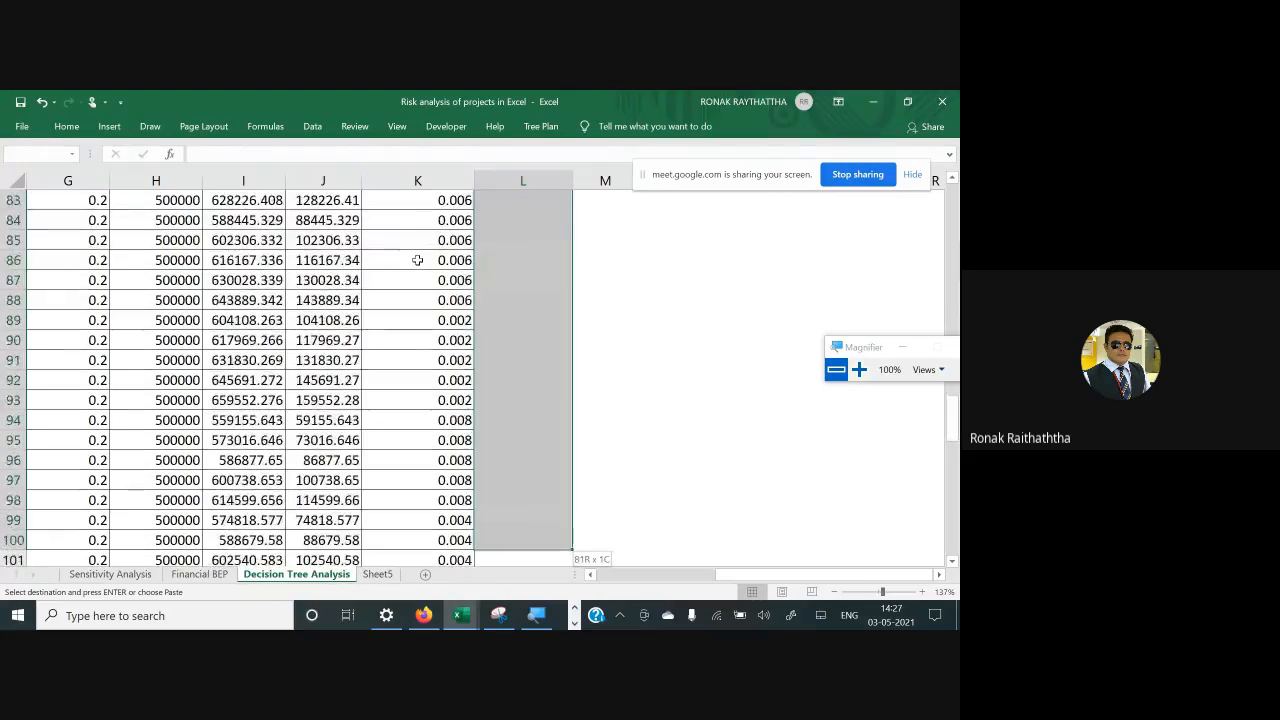
key("shift+Down")
key("shift+Down")
key("shift+Down")
key("shift+Down")
key("shift+Down")
key("shift+Down")
key("shift+Down")
key("shift+Down")
key("shift+Down")
key("shift+Down")
key("shift+Down")
key("shift+Down")
key("shift+Down")
key("shift+Down")
key("shift+Down")
key("shift+Down")
key("shift+Down")
key("shift+Down")
key("shift+Down")
key("shift+Down")
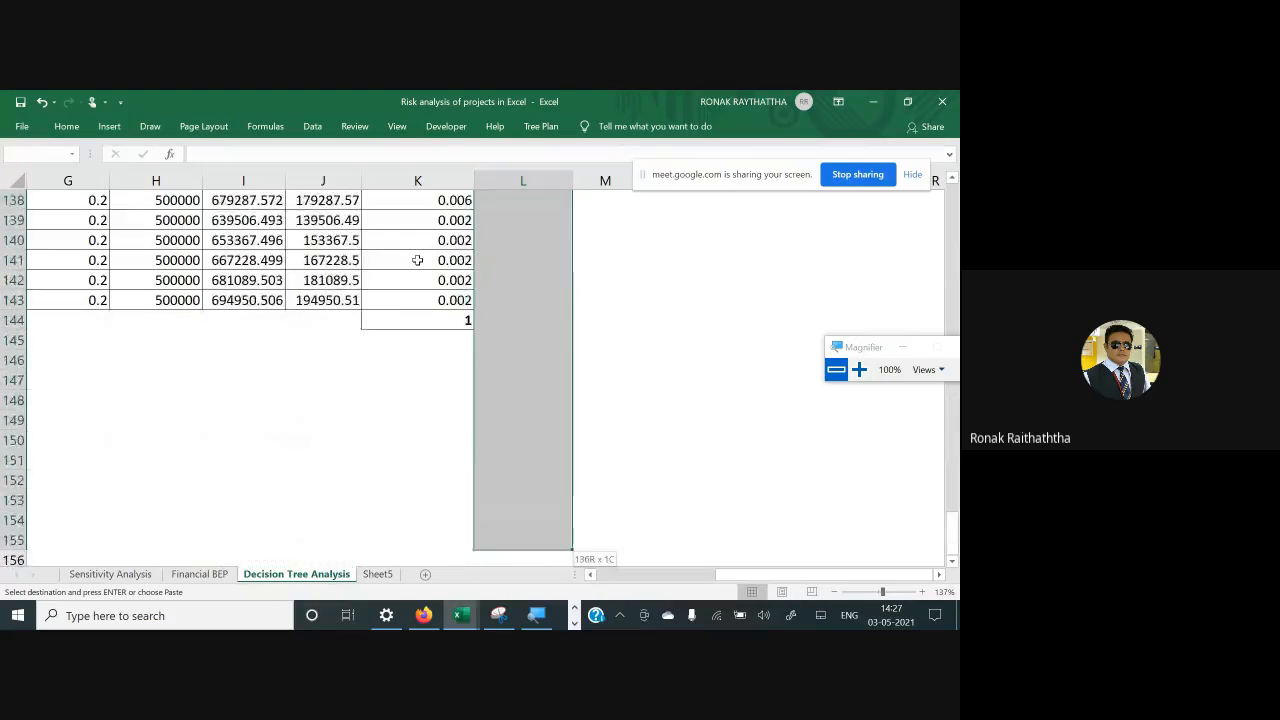
key("shift+Down")
key("shift+Up")
key("shift+Up")
key("shift+Up")
key("shift+Up")
key("shift+Up")
key("shift+Up")
key("shift+Up")
key("shift+Up")
key("shift+Up")
key("shift+Up")
key("shift+Up")
key("shift+Up")
key("shift+Up")
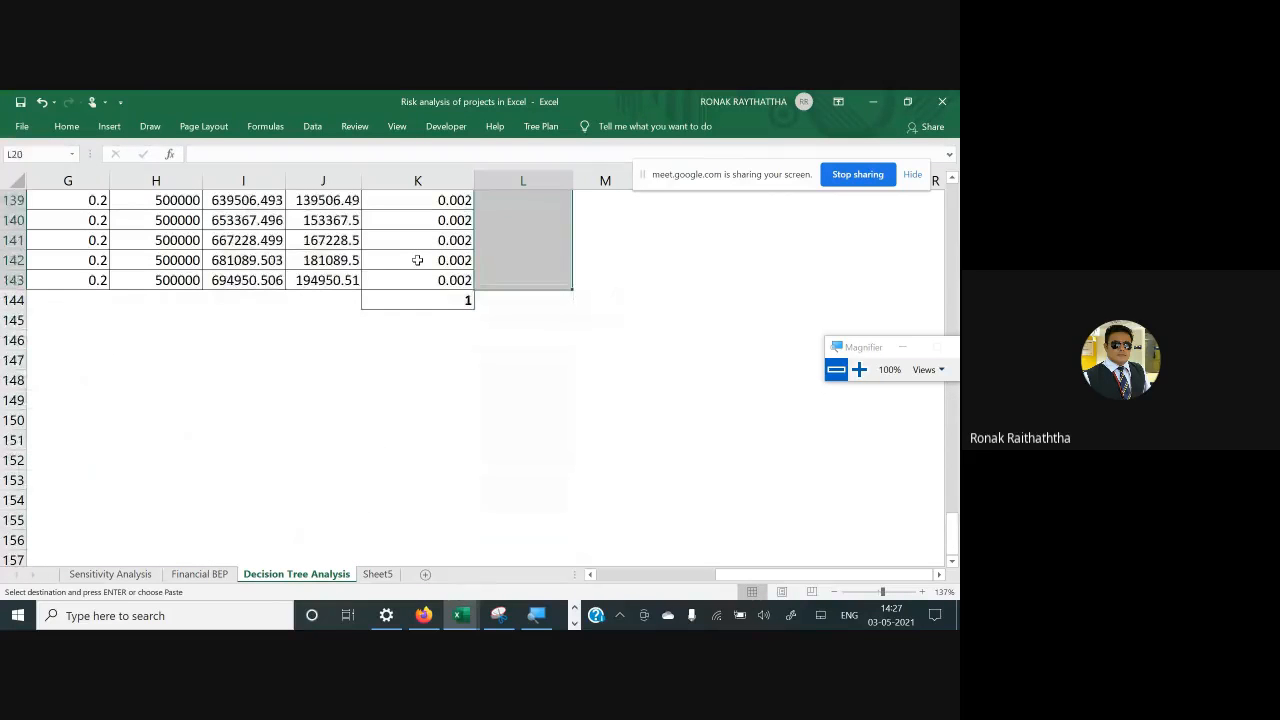
key("ctrl+v")
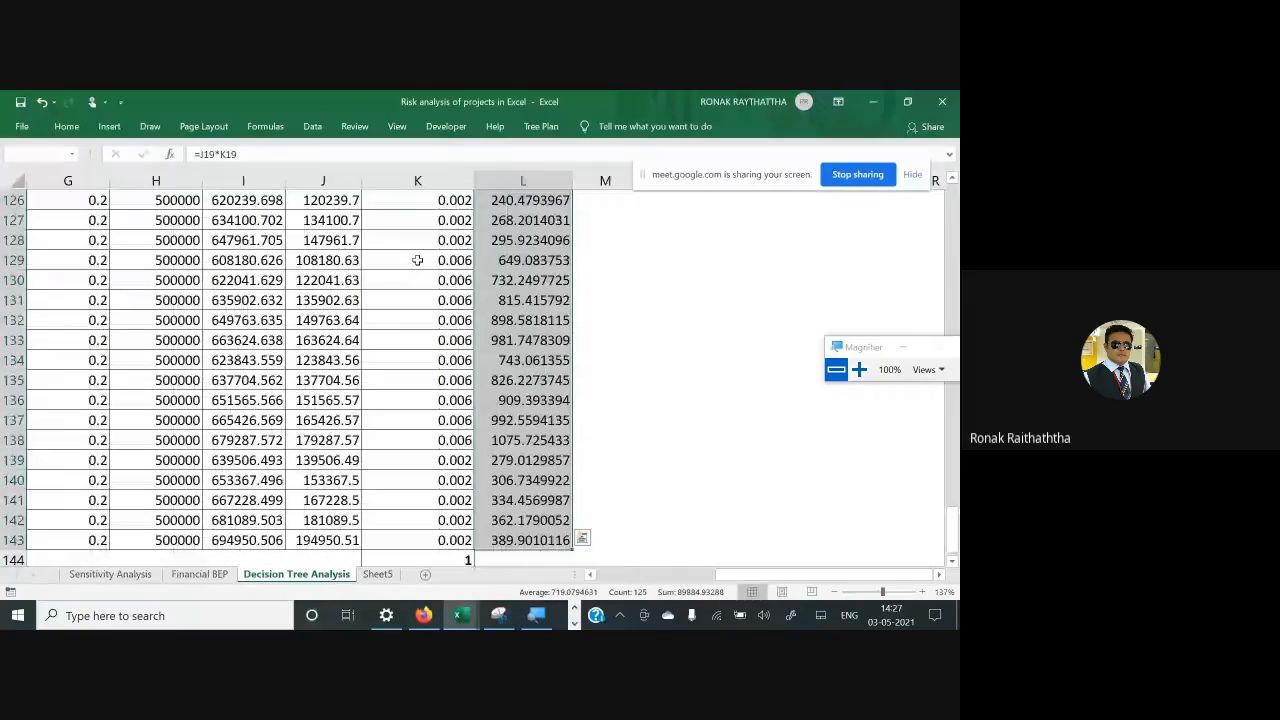
key("ctrl+BackSpace")
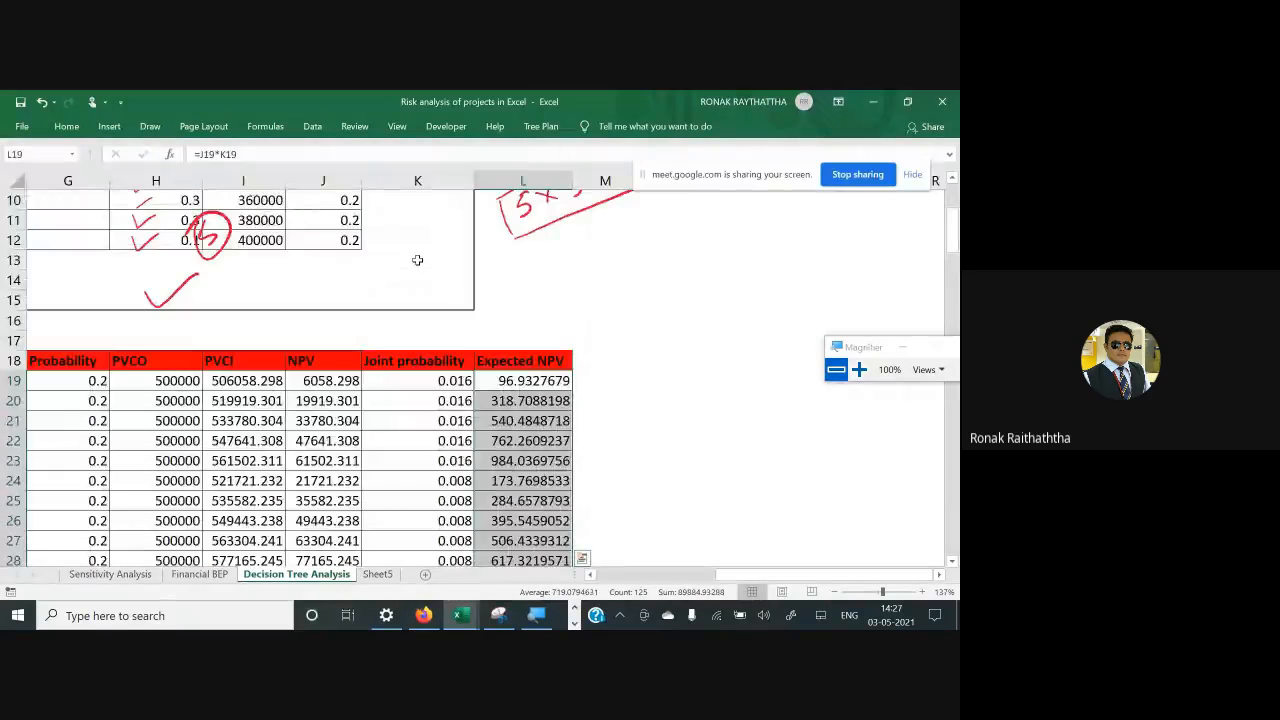
Total the expected NPV column in L145, leaving L144 blank, with =SUM(L19:L144)
key("ctrl+Down")
key("Down")
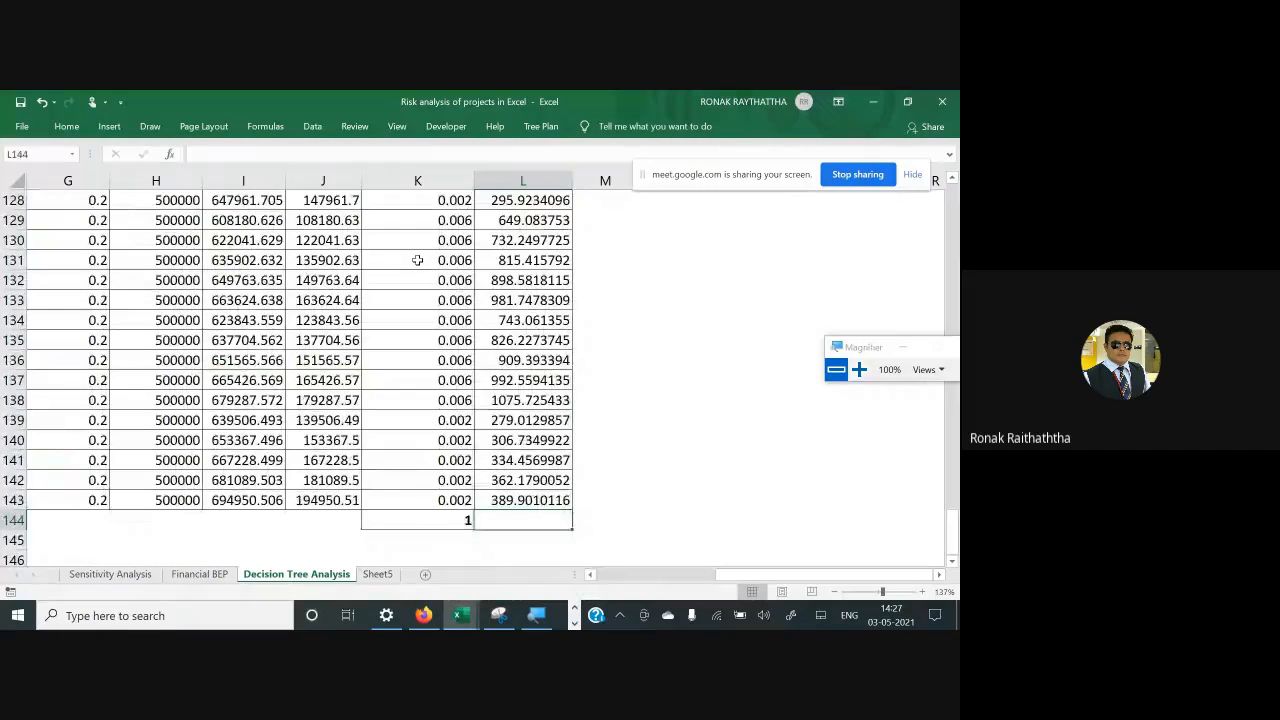
key("Down")
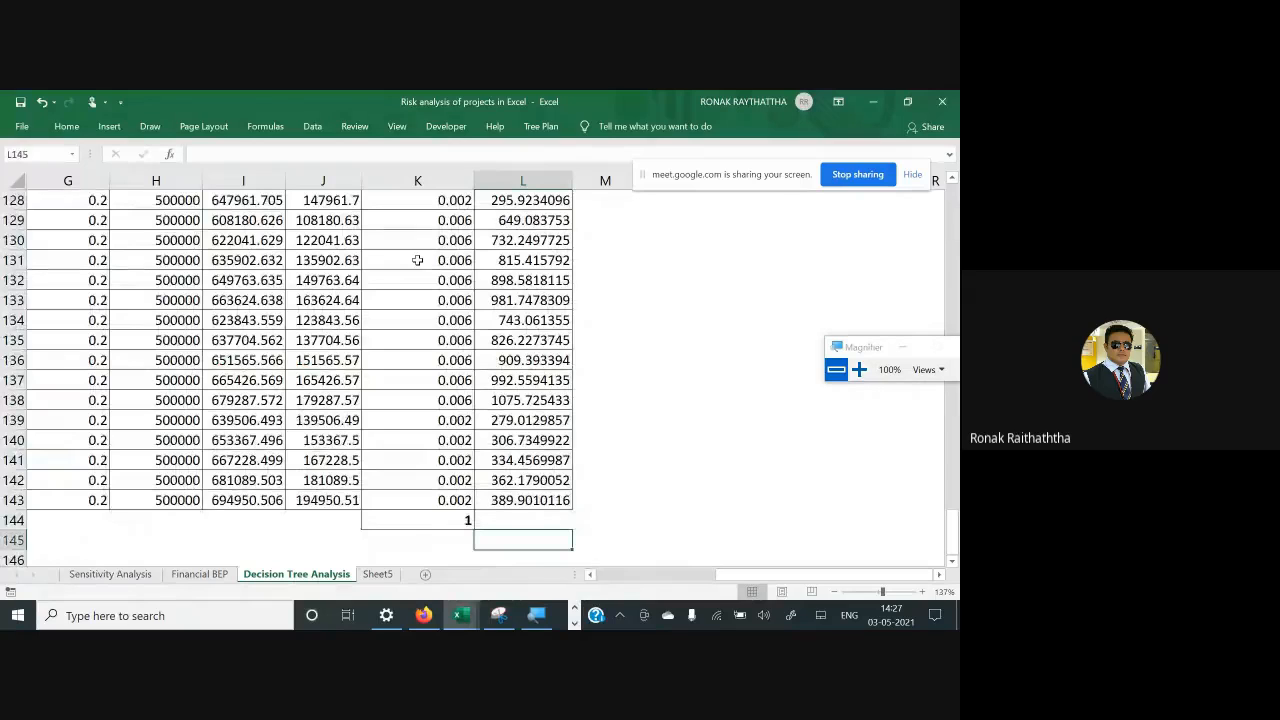
key("alt+equal")
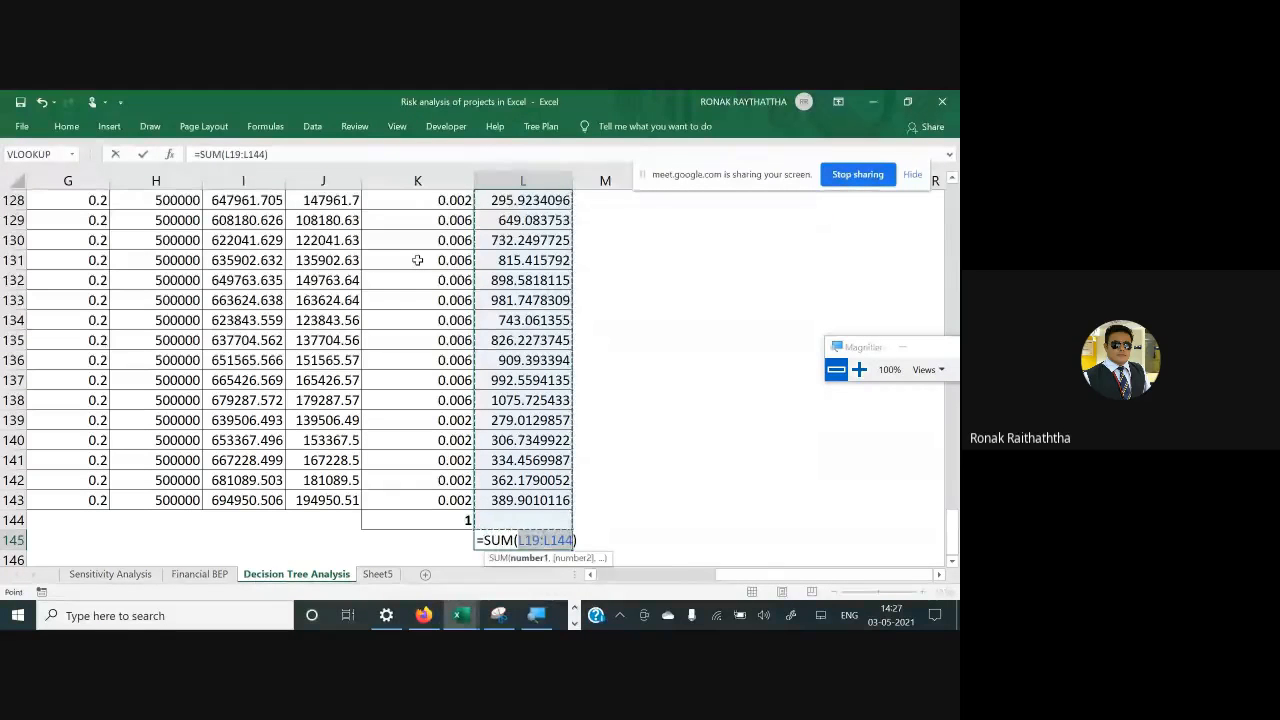
key("ctrl+Return")
scroll(417, 260, "down", 1)
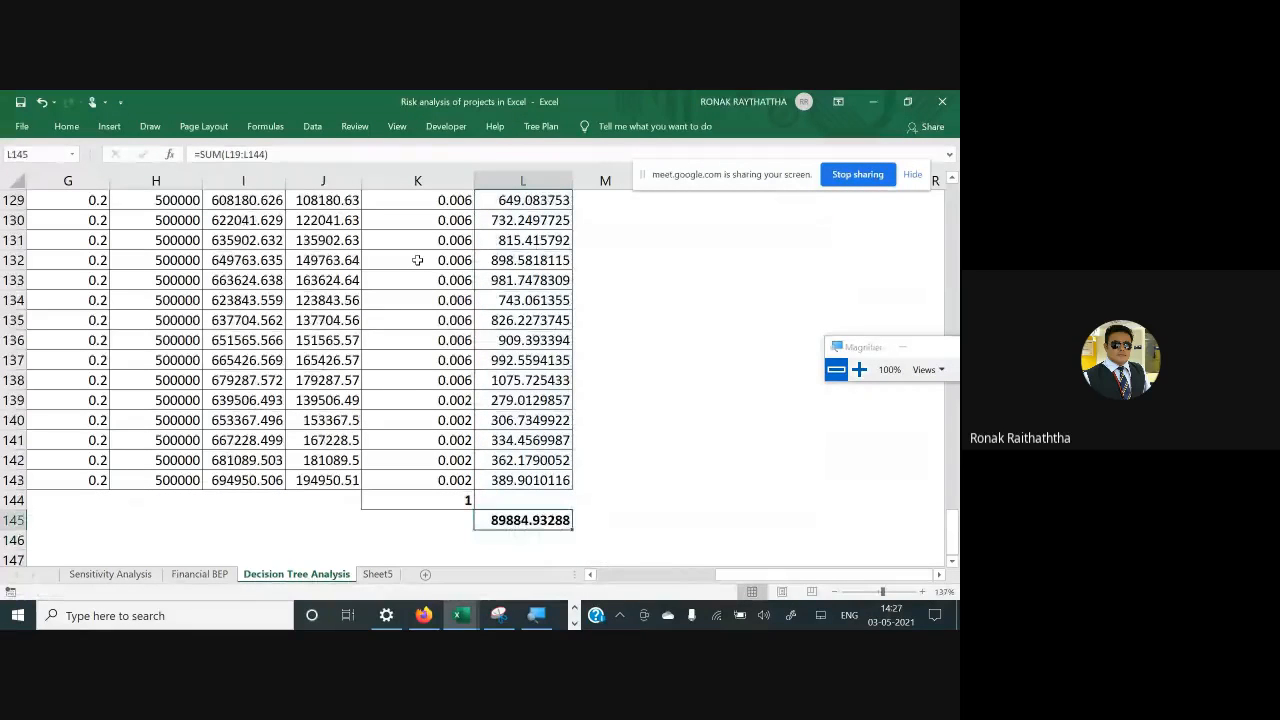
Label the expected NPV total by entering Expected NPV in K145
key("Left")
type("NPV")
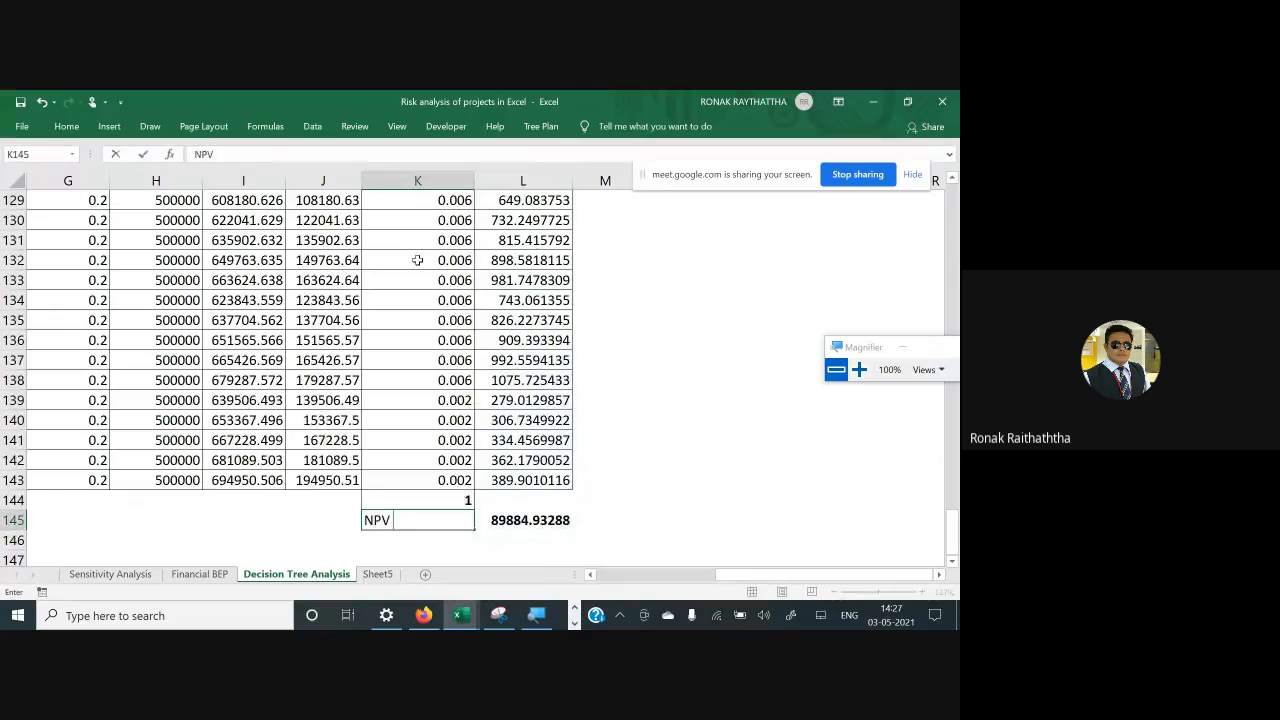
key("Left")
key("Right")
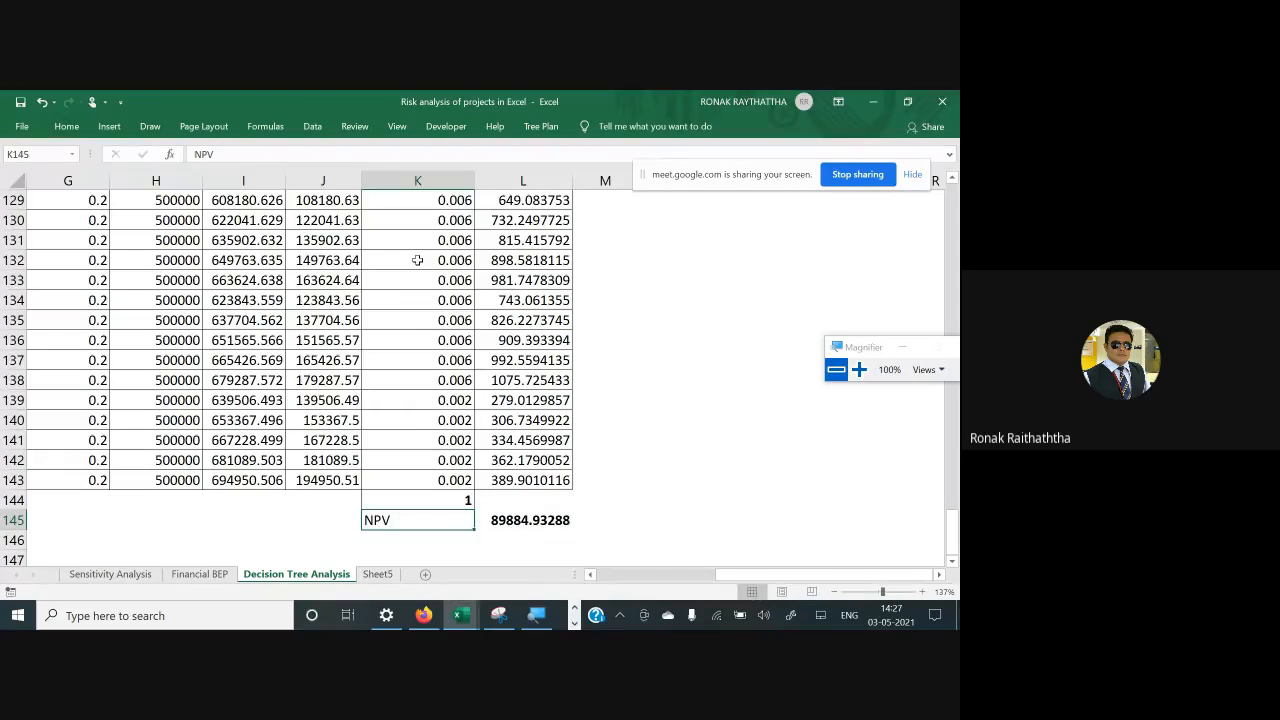
key("F2")
key("Home")
type("Expected")
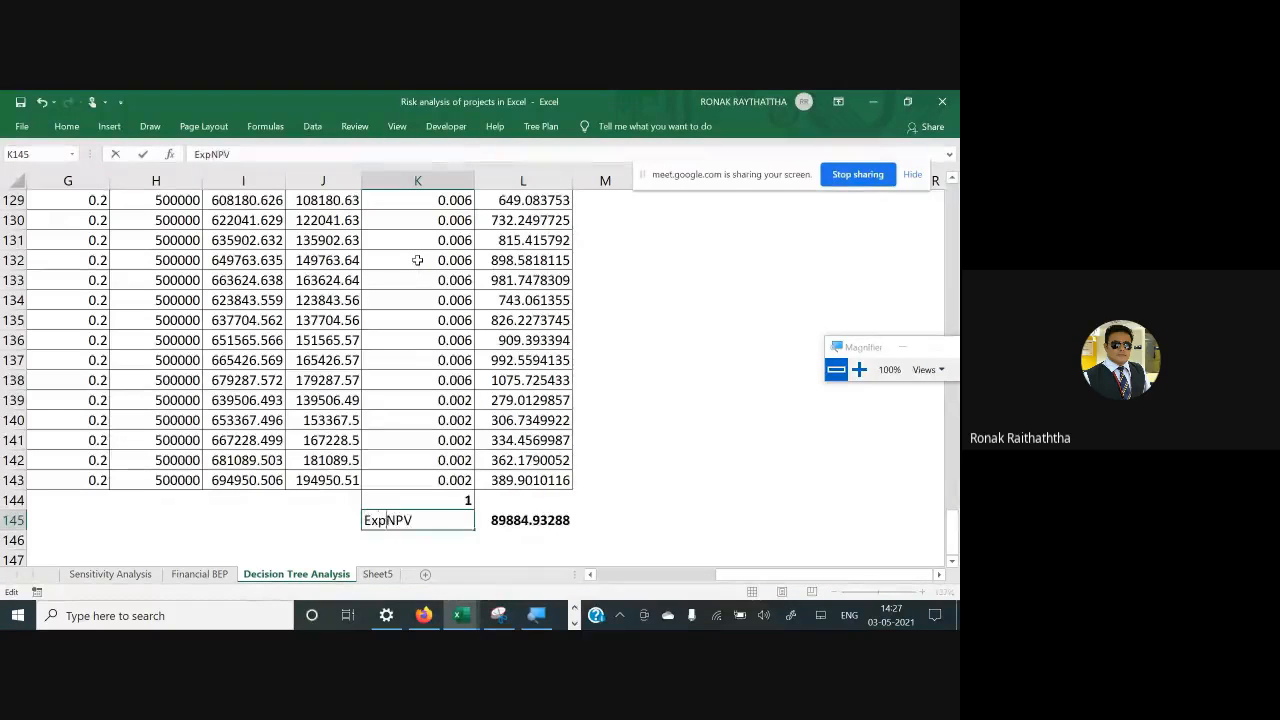
key("ctrl+Return")
Apply all borders to K145:L145 and make the Expected NPV label bold like its total
key("shift+Right")
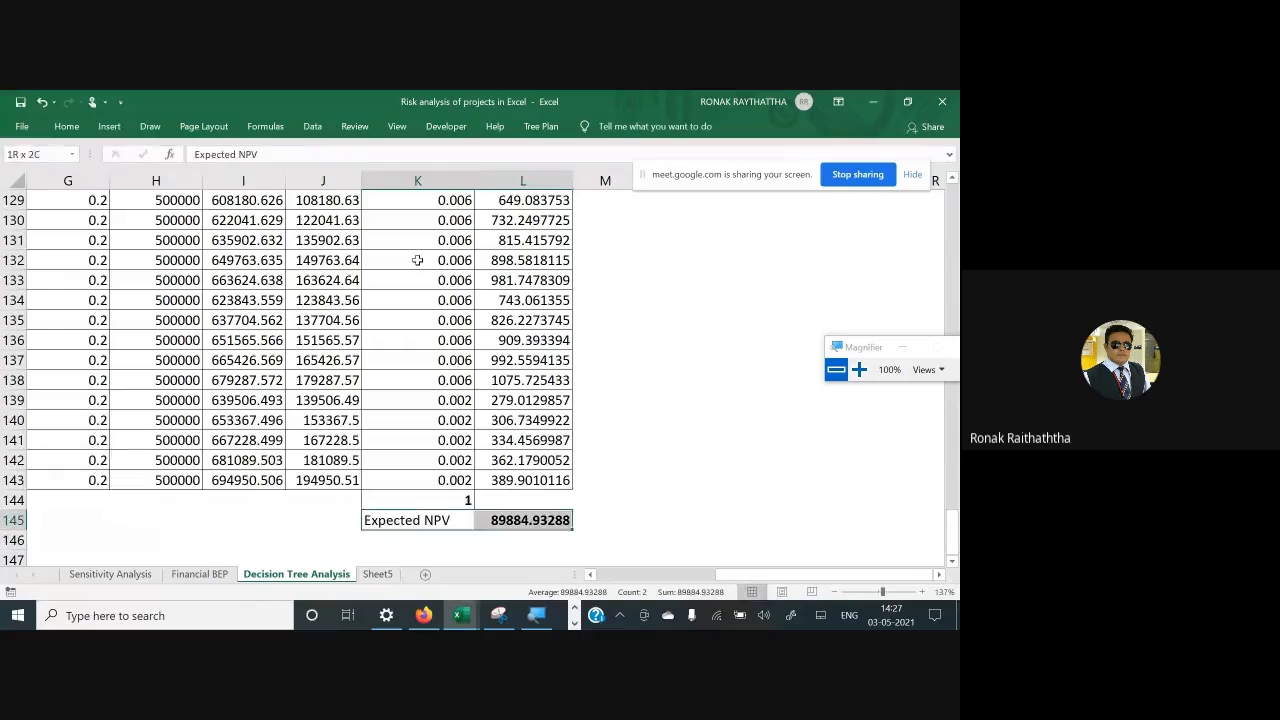
key("alt+h")
key("b")
key("a")
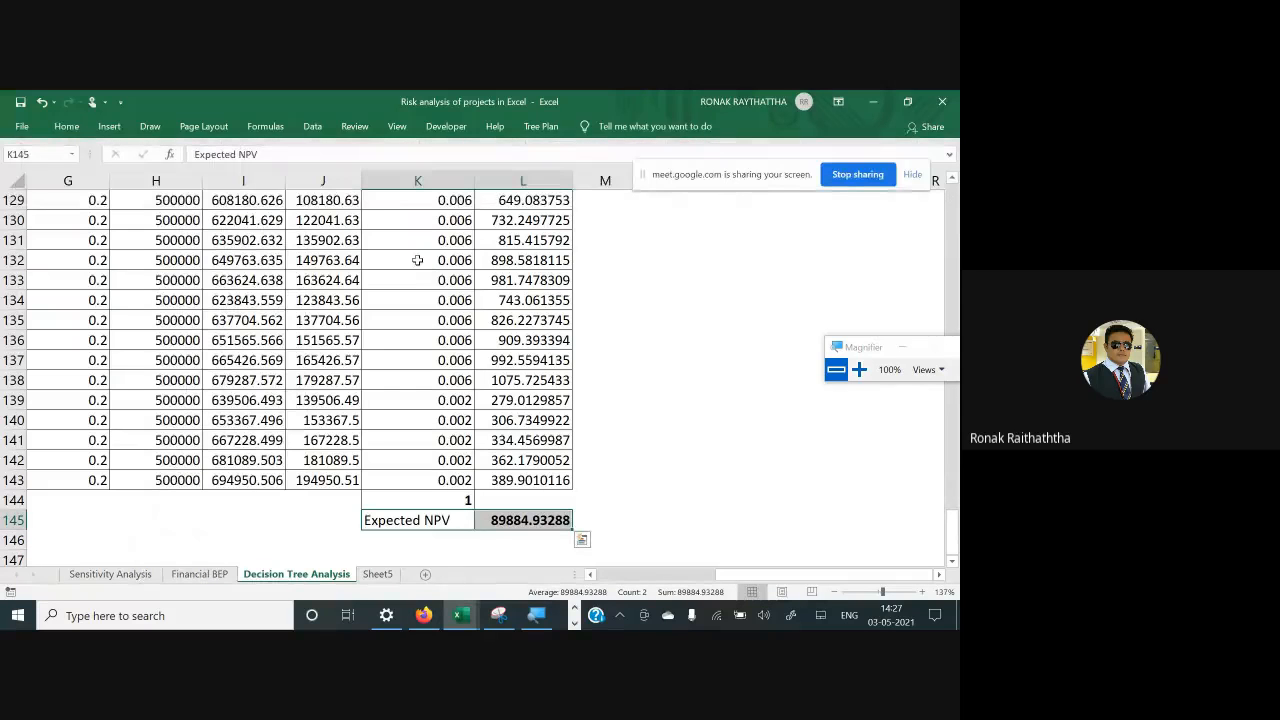
key("ctrl+b")
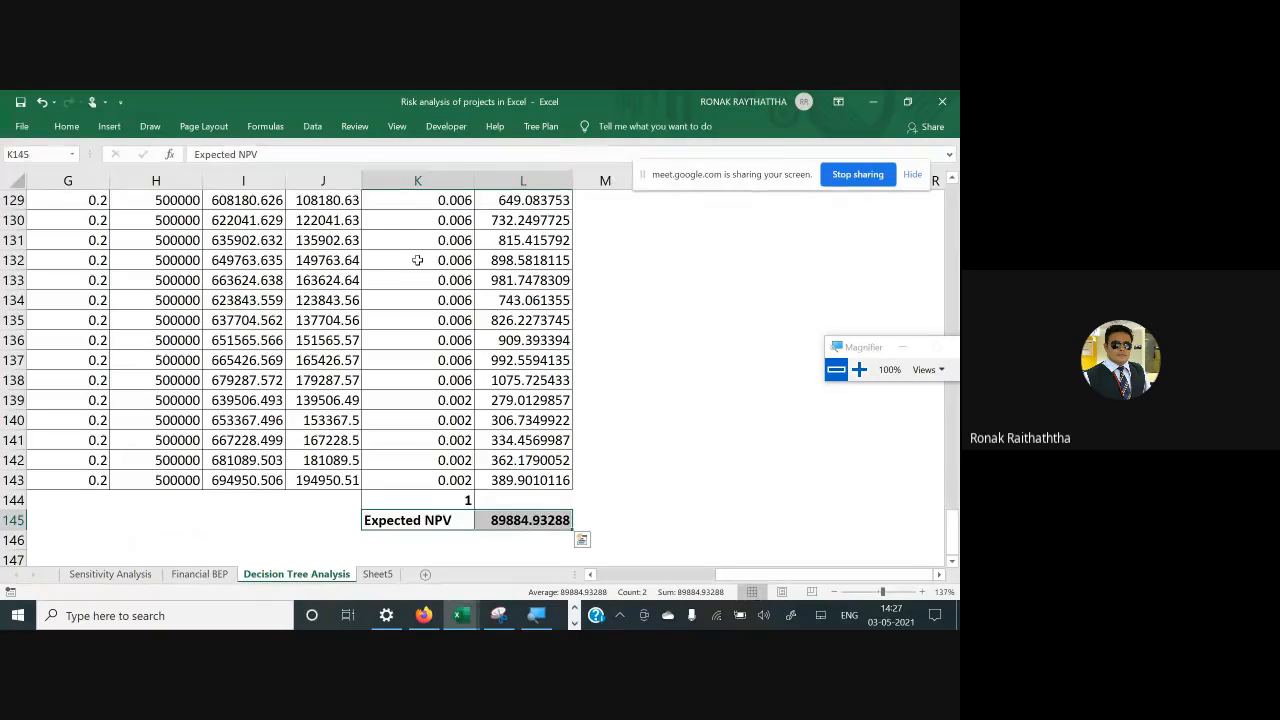
key("Right")
key("Right")
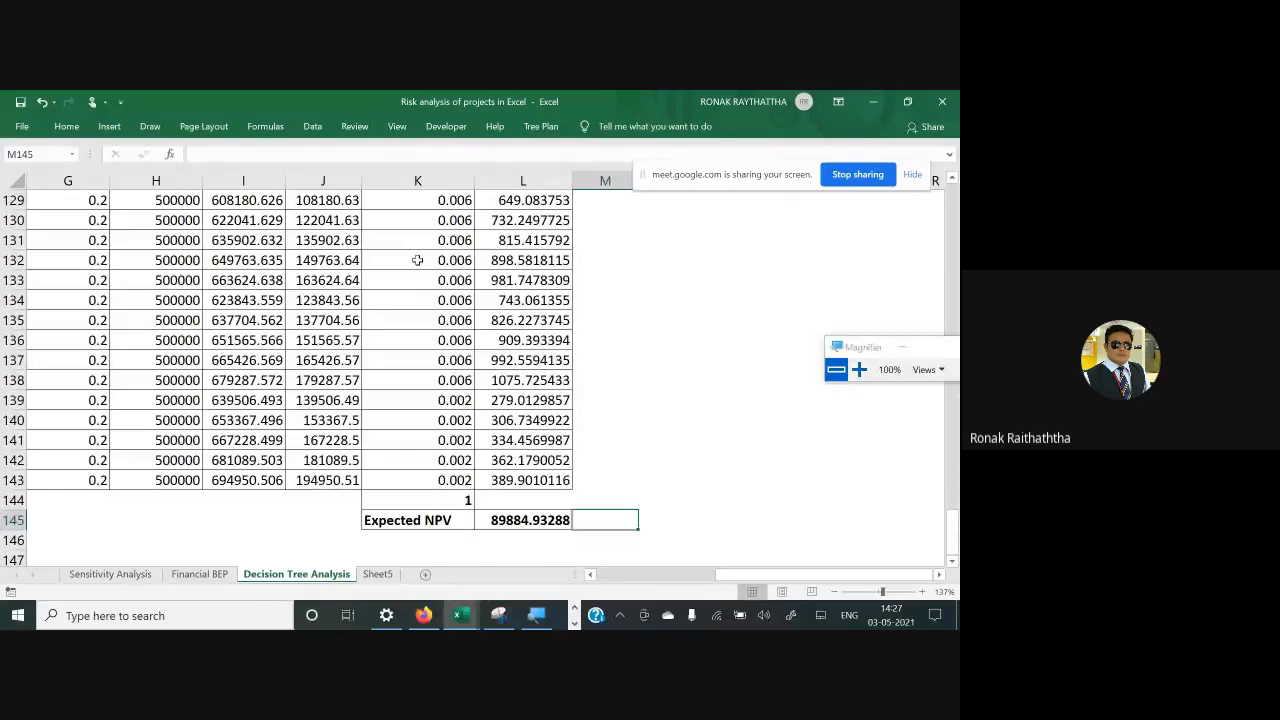
scroll(459, 365, "down", 1)
scroll(470, 350, "up", 2)
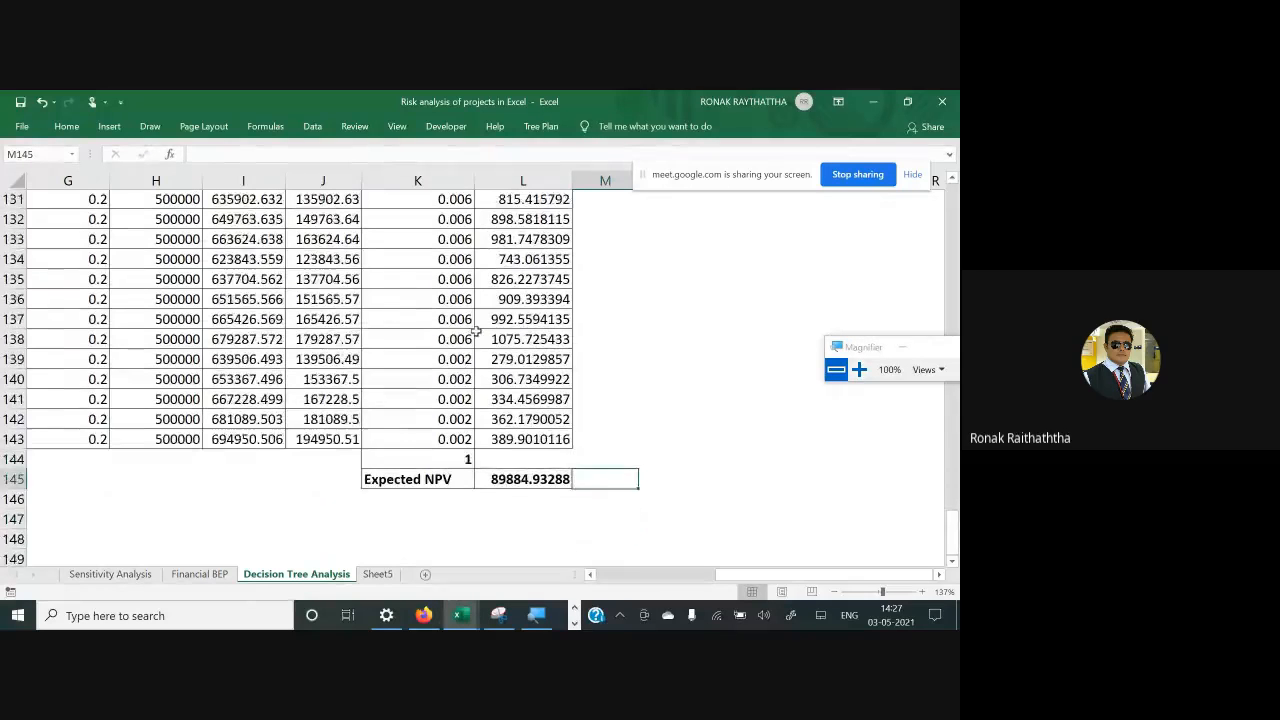
Review the scenario table and the question in B15 about the worst and best case outcome
scroll(491, 315, "down", 2)
scroll(491, 311, "down", 1)
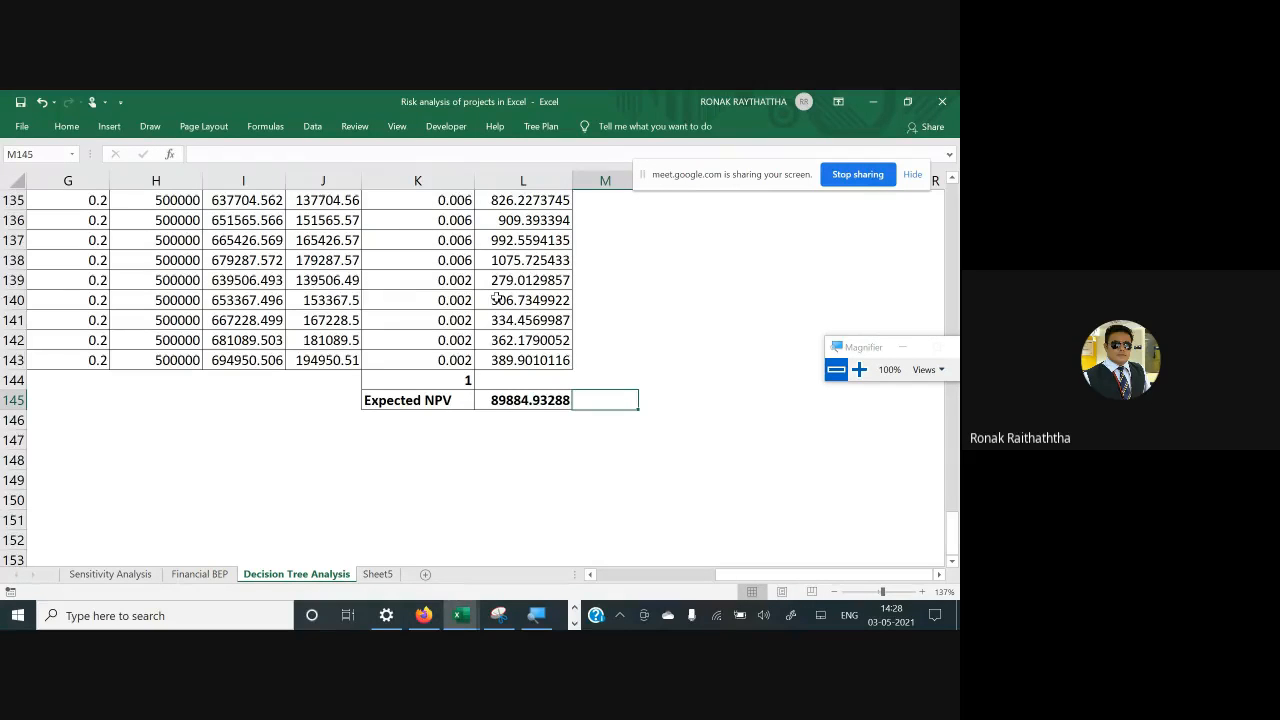
scroll(496, 298, "up", 2)
scroll(496, 298, "up", 2)
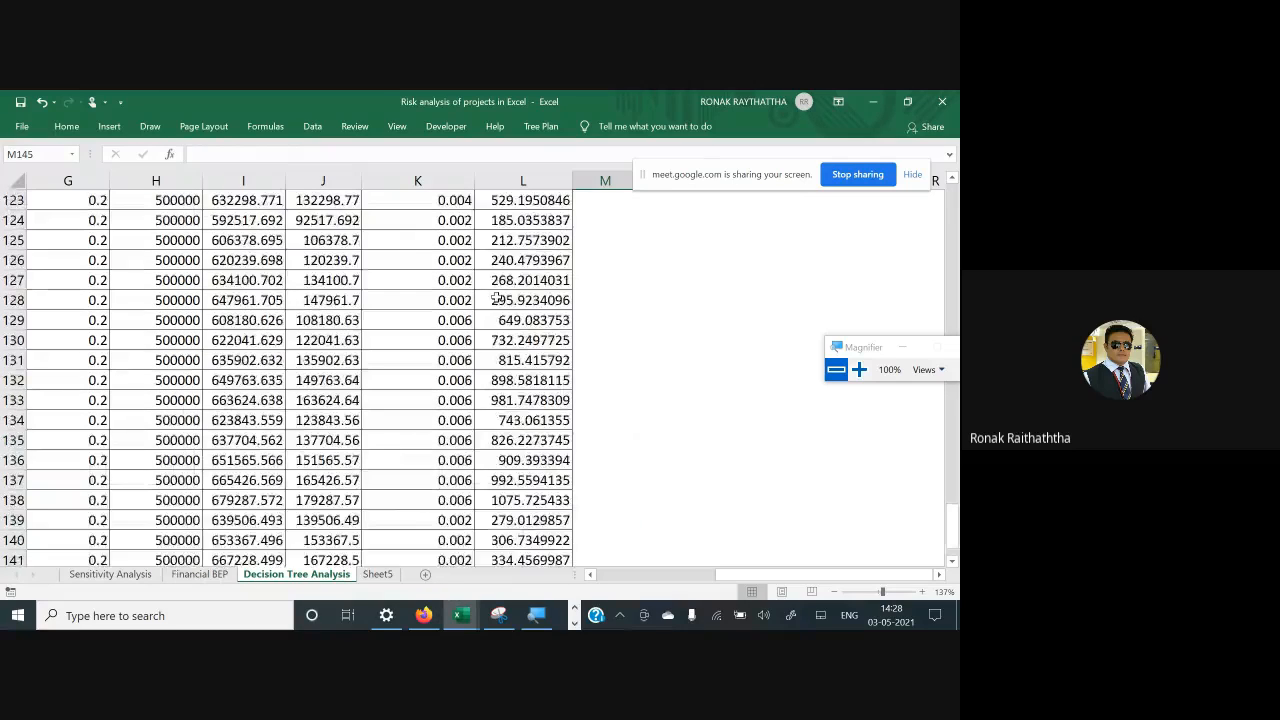
scroll(496, 298, "up", 19)
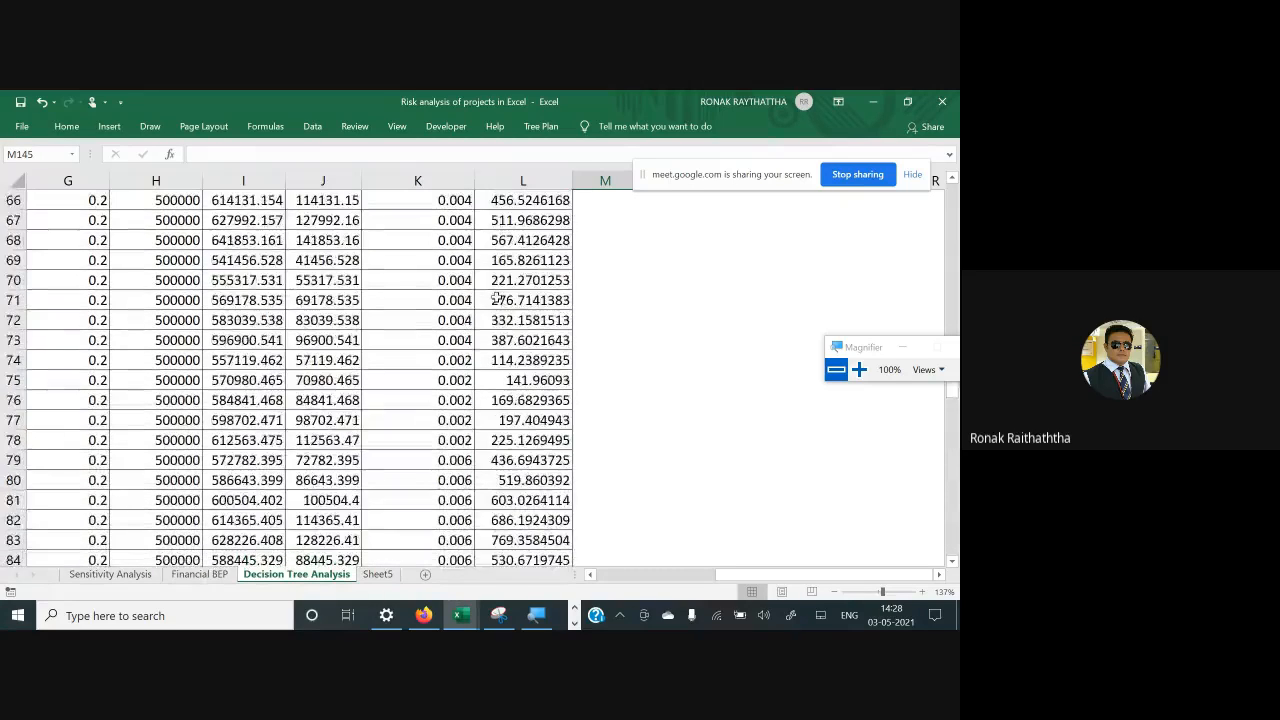
scroll(496, 298, "up", 20)
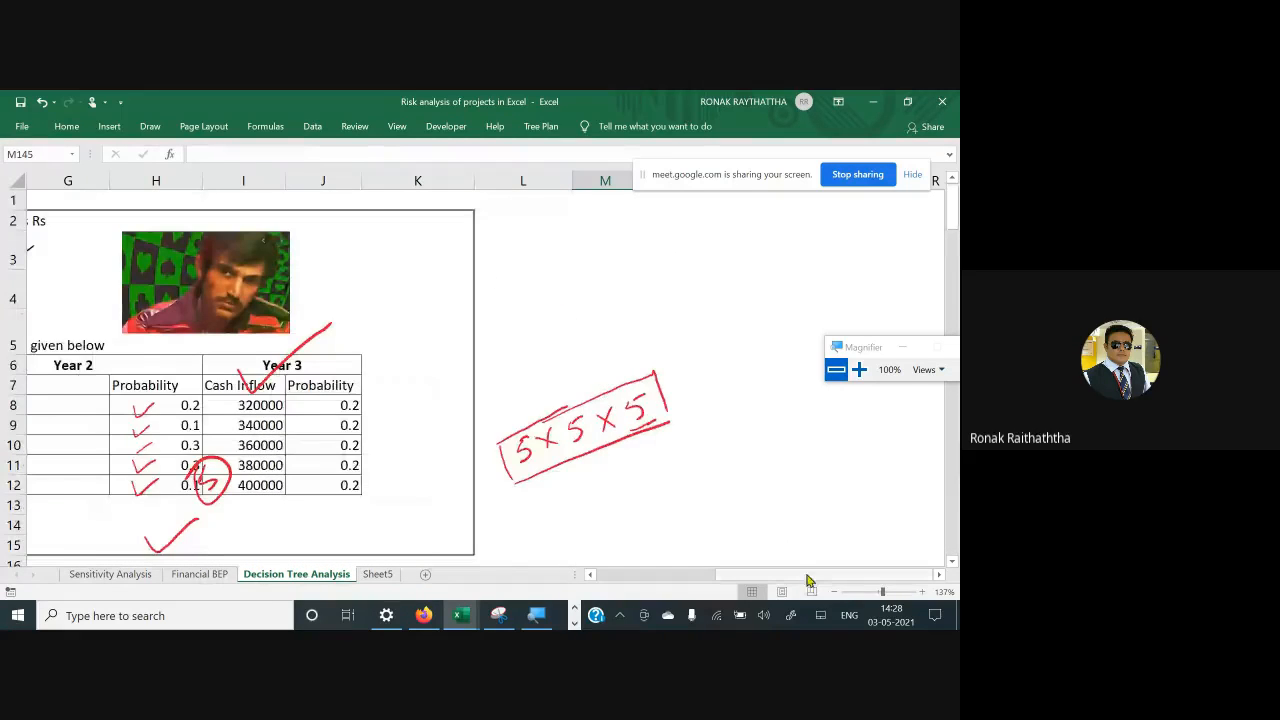
scroll(808, 580, "left", 3)
scroll(576, 446, "down", 1)
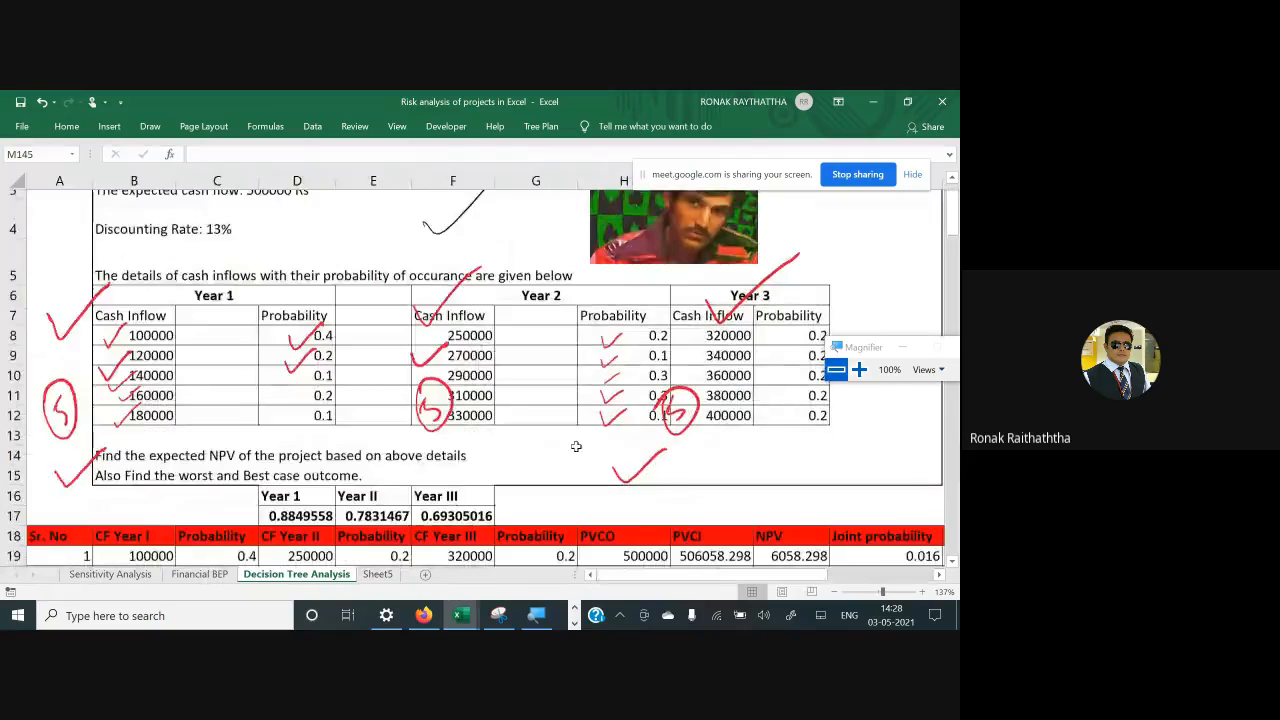
scroll(576, 446, "down", 2)
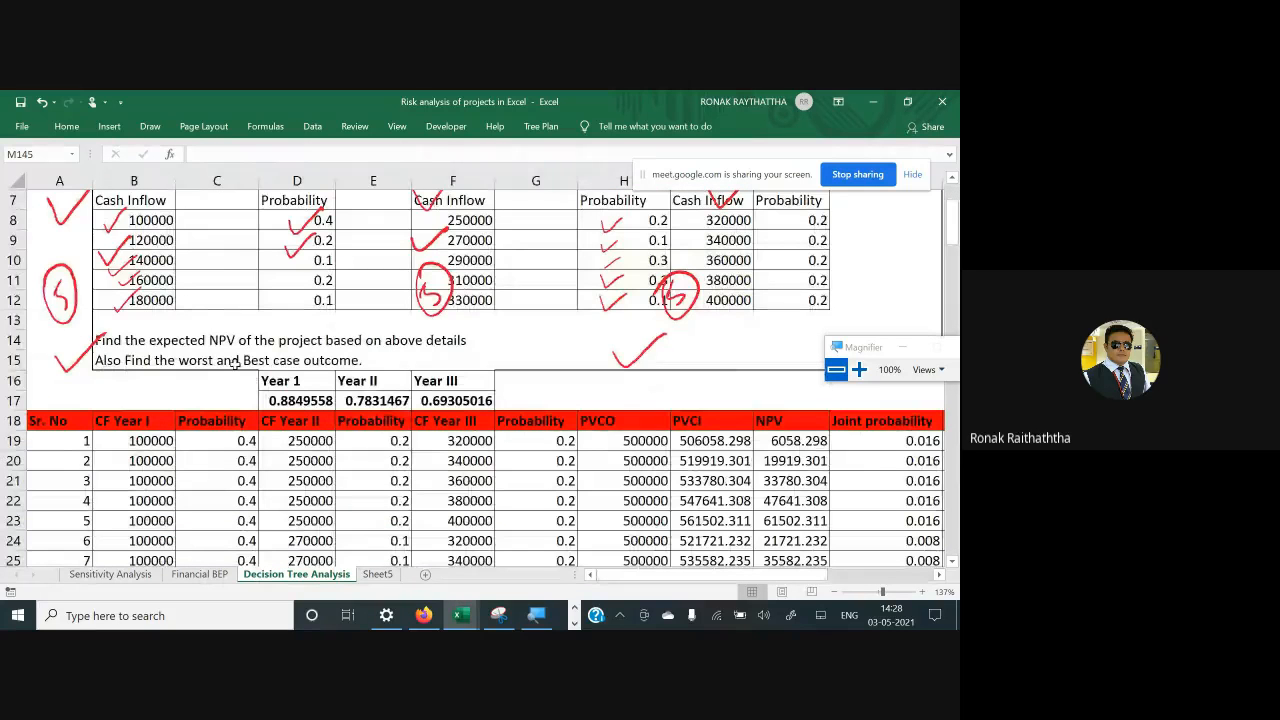
left_click(122, 357)
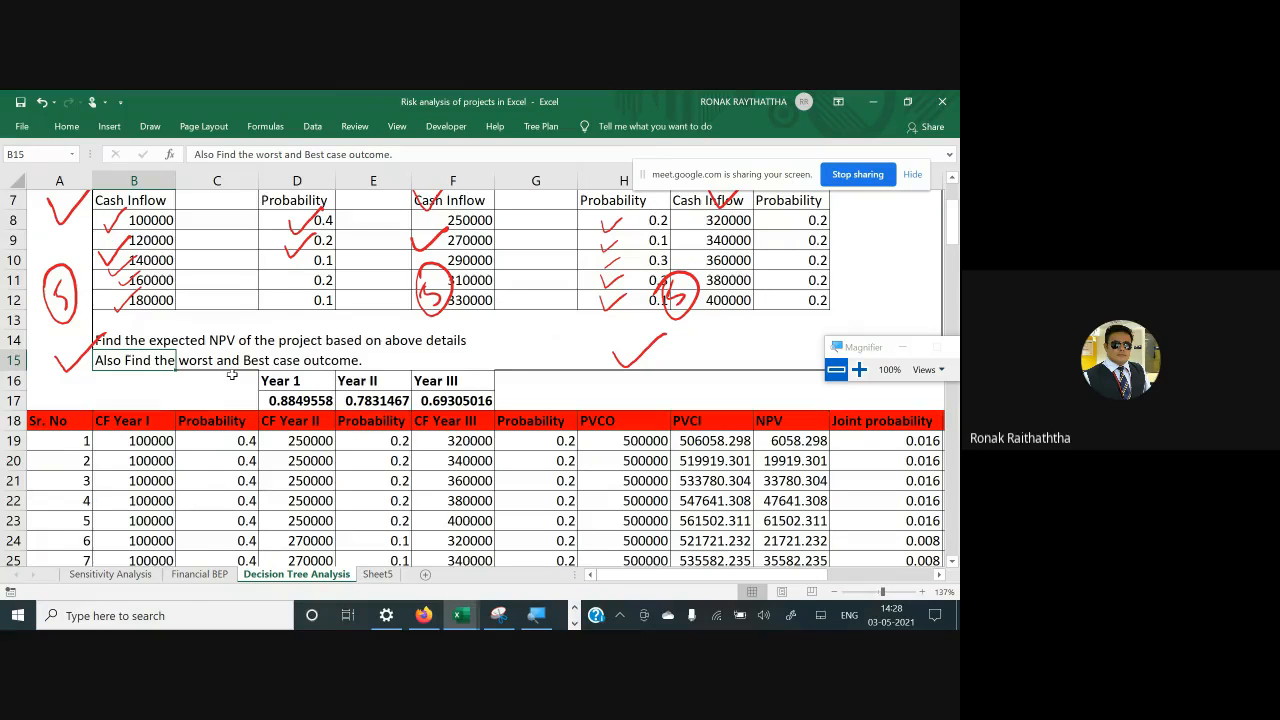
Add the labels Best NPV in K146 and Lowest NPV in K147, beneath the Expected NPV label
left_click(915, 428)
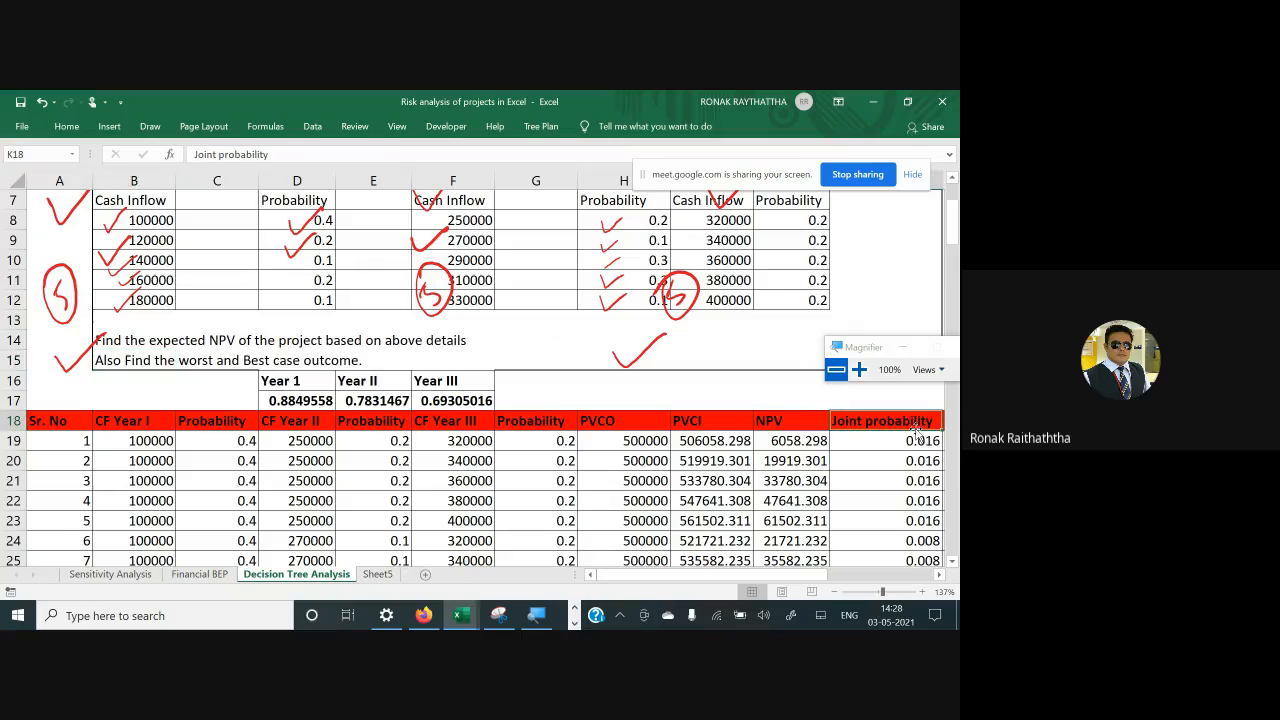
key("ctrl+Down")
key("Right")
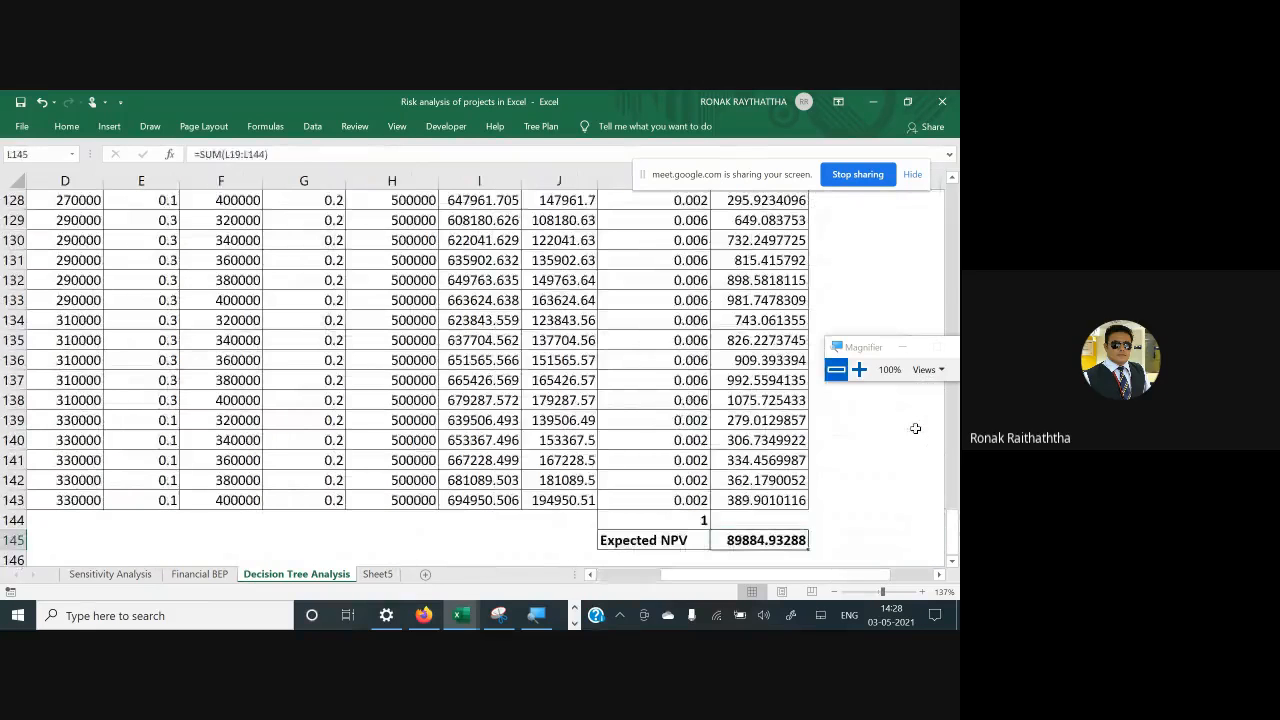
key("Down")
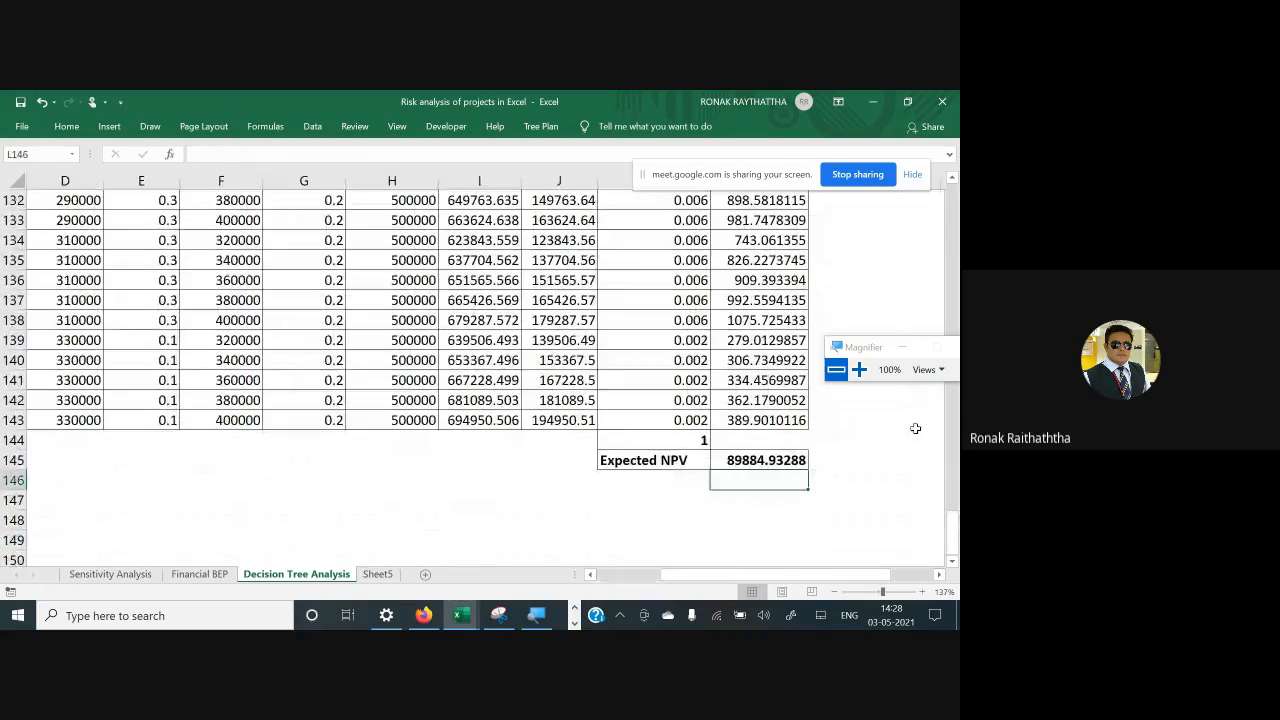
key("Left")
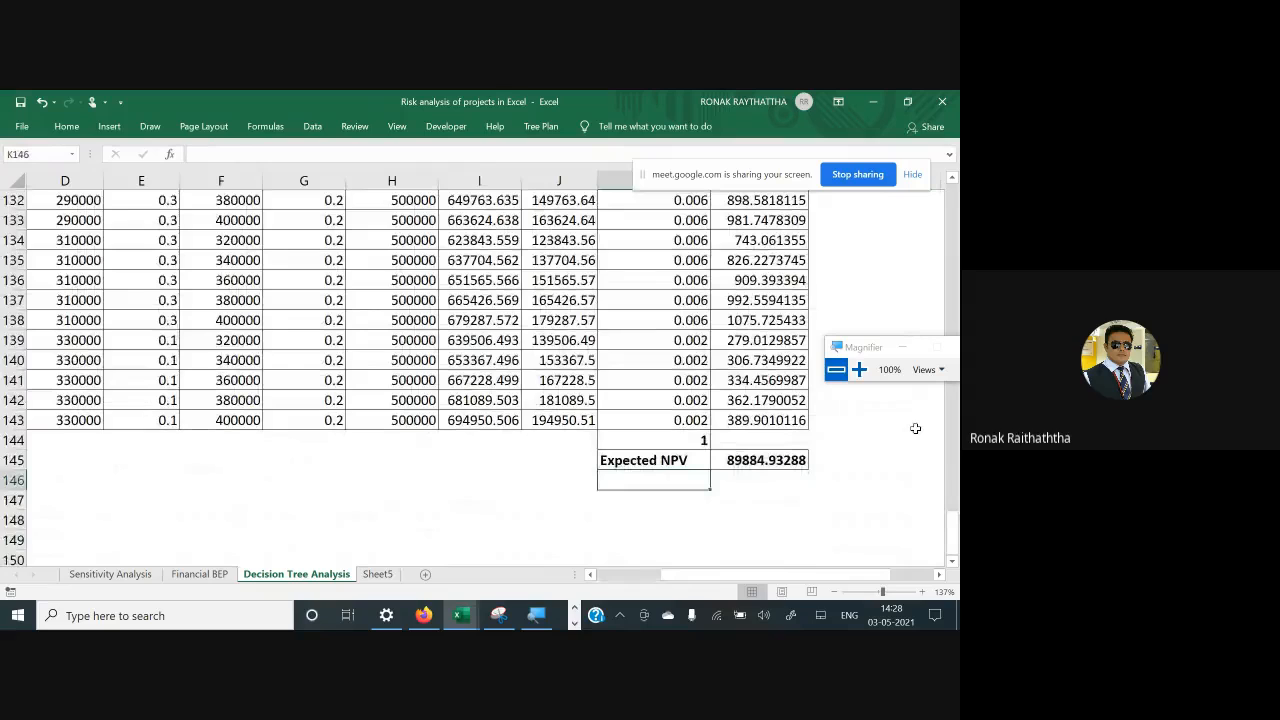
type("Best NPV")
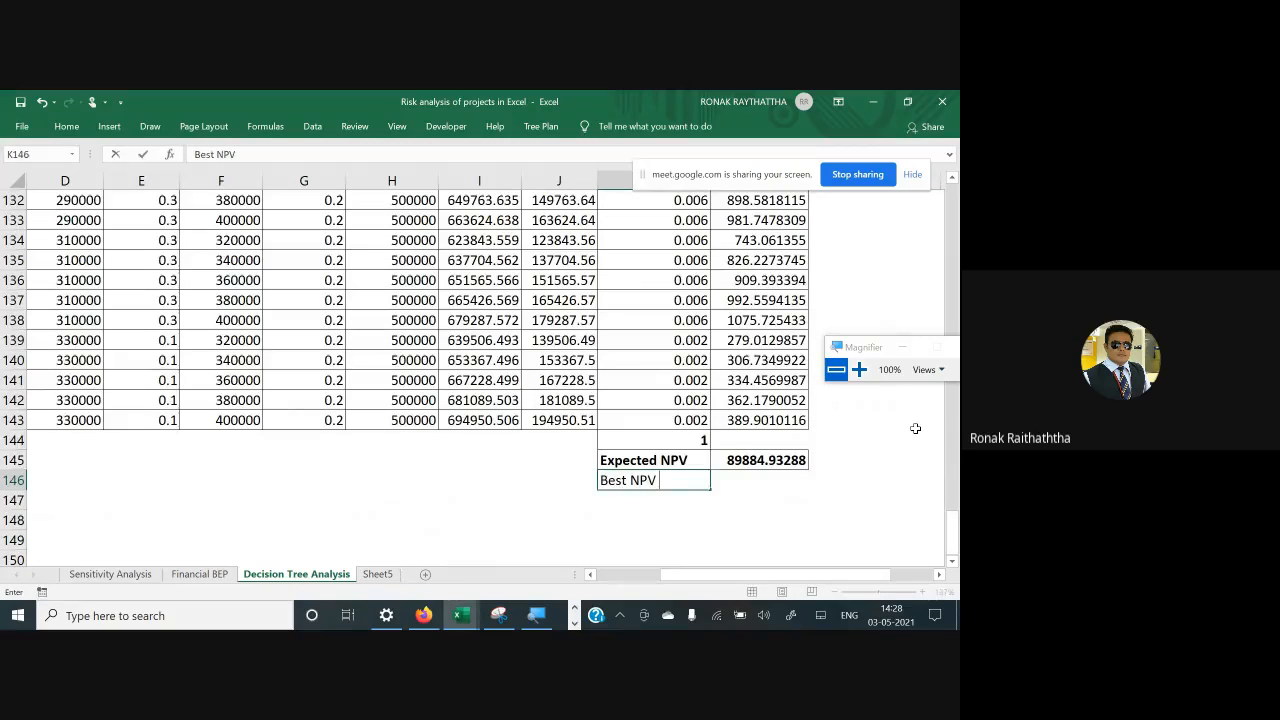
key("Return")
type("L")
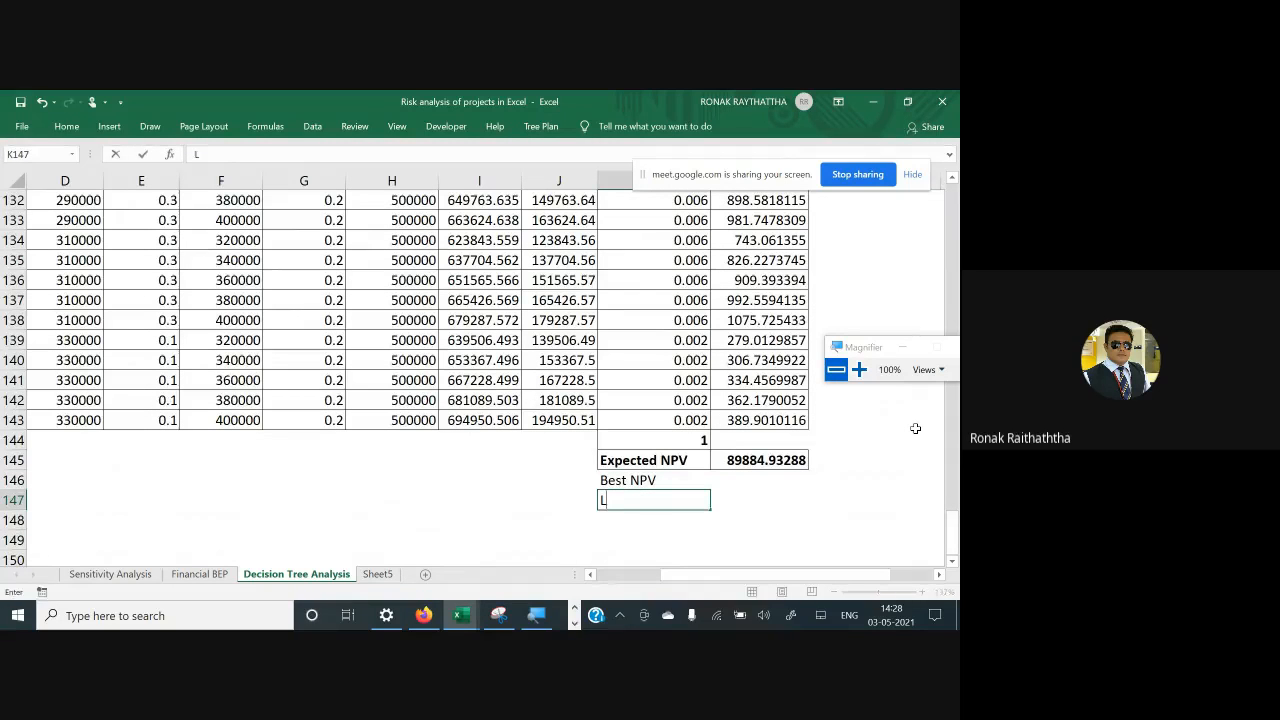
type("owest NPV")
key("Return")
Calculate the best NPV in L146 from the expected NPV column with =MAX(L19:L143)
key("Up")
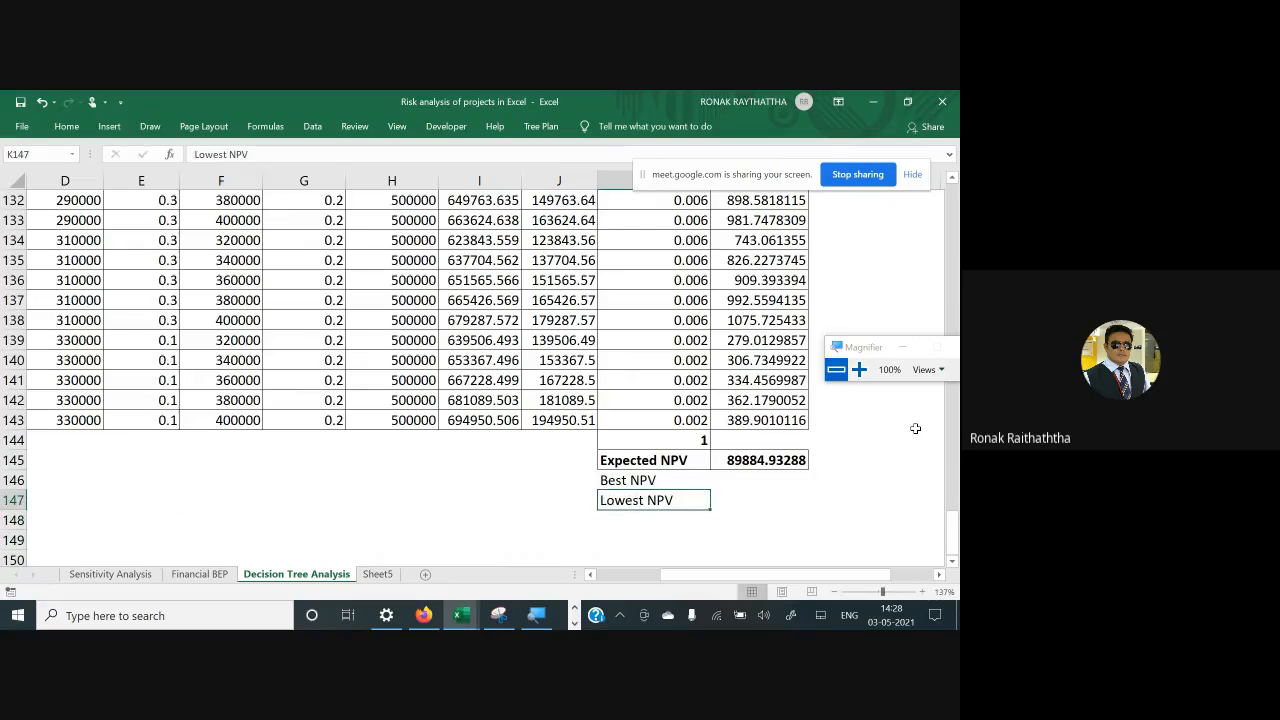
key("Up")
key("Right")
type("=")
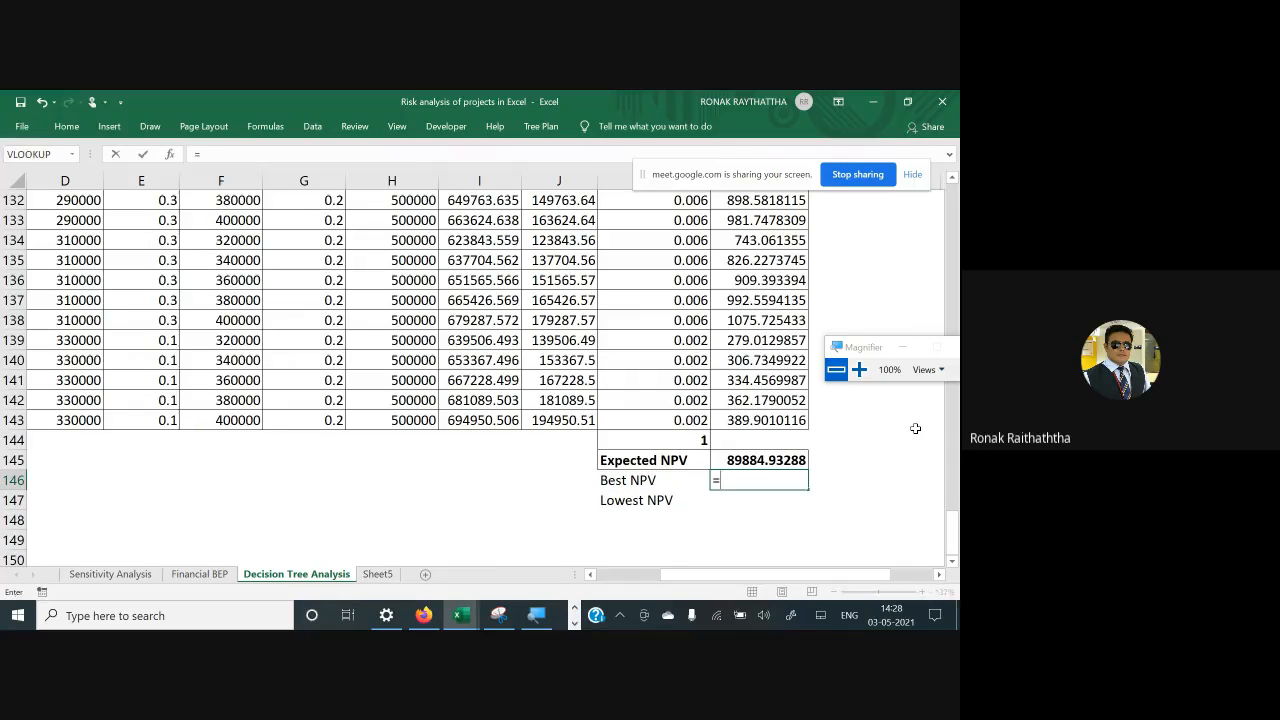
type("max(")
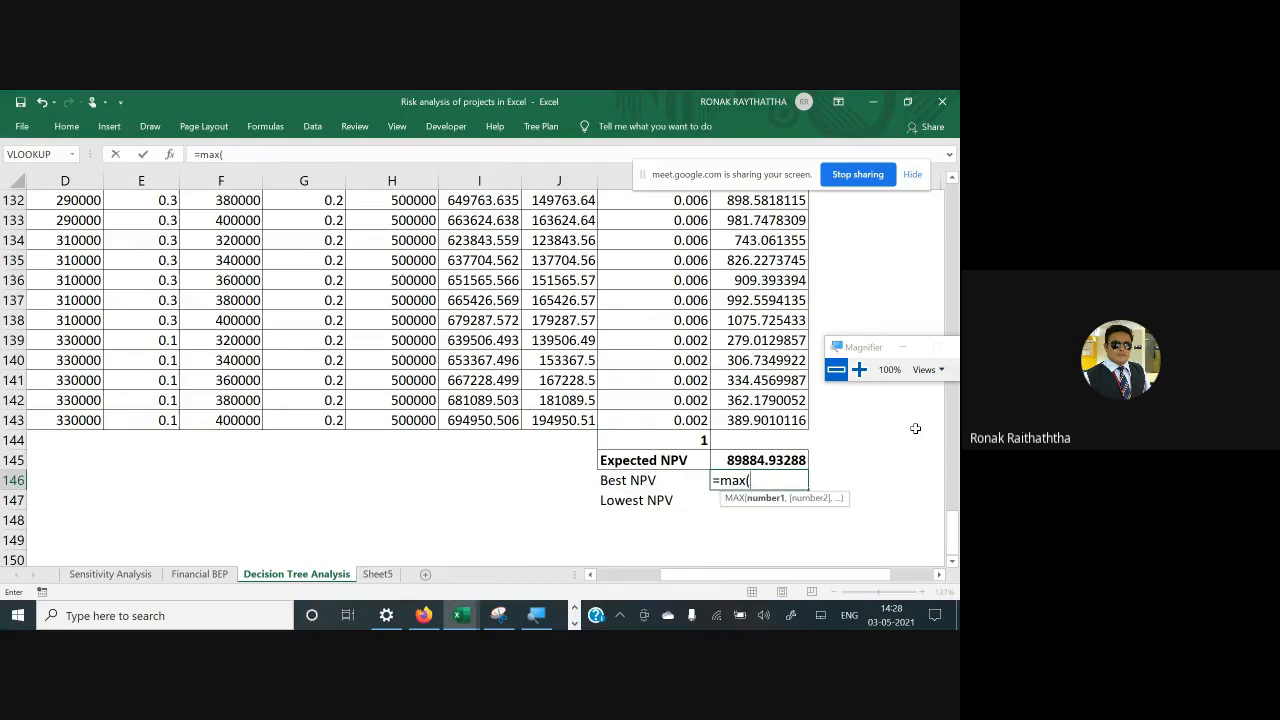
key("Up")
key("Up")
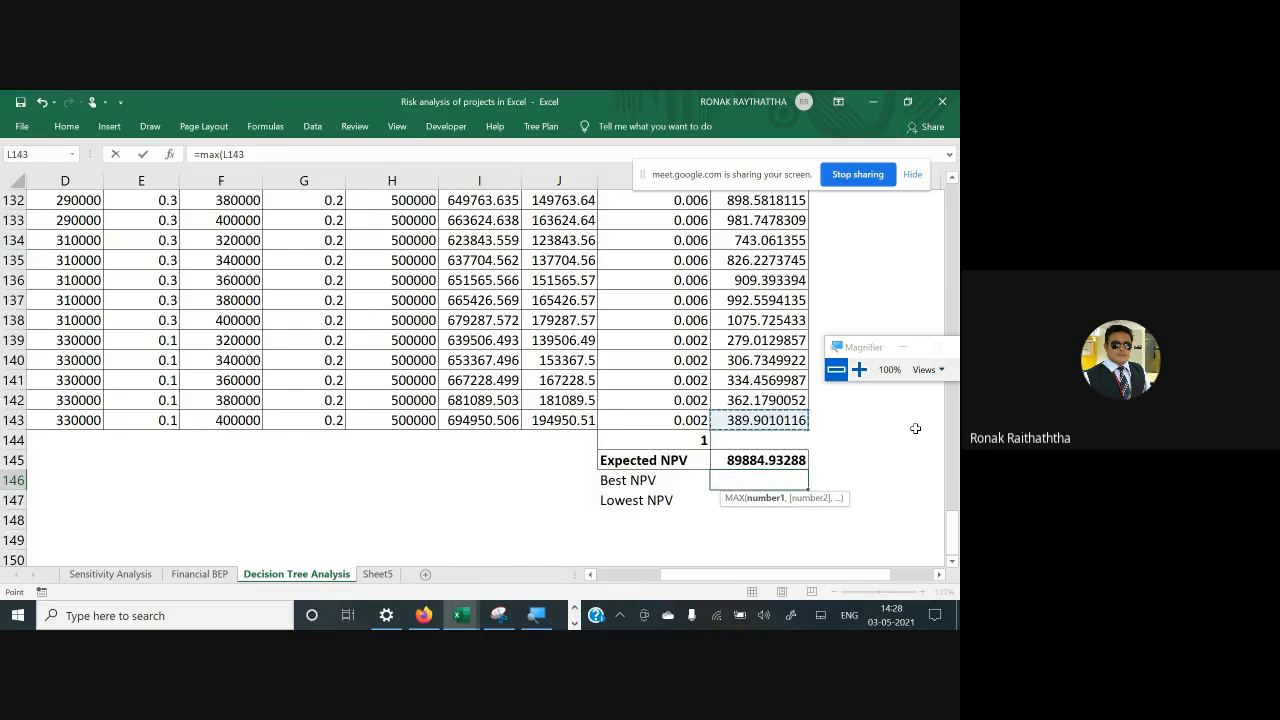
key("ctrl+shift+Up")
key("Return")
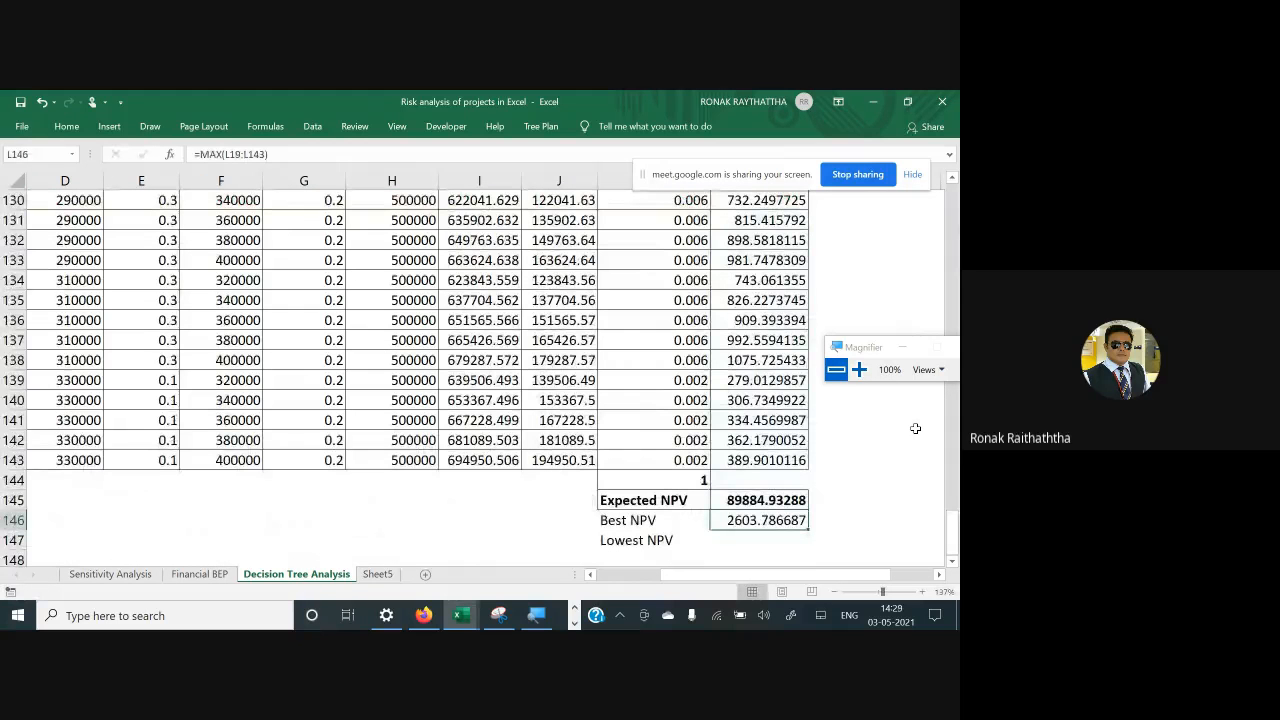
Calculate the lowest NPV in L147 from the expected NPV column with =MIN(L19:L143)
key("Down")
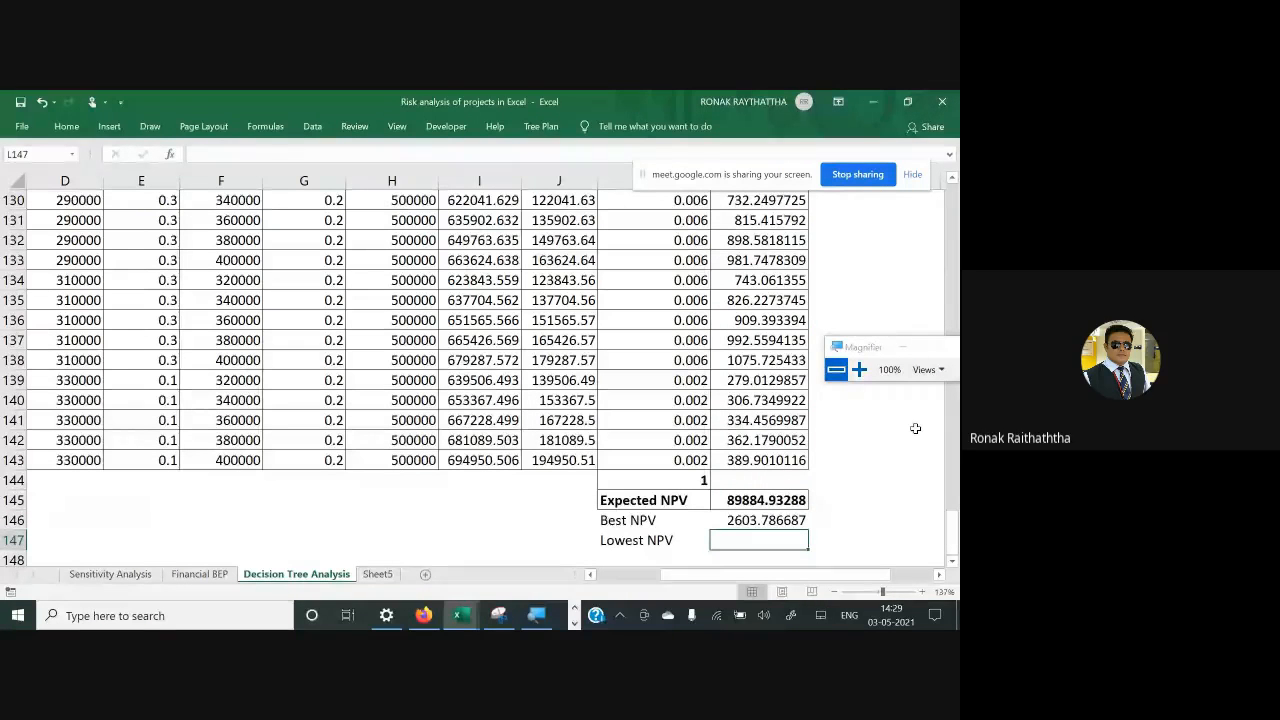
type("=min")
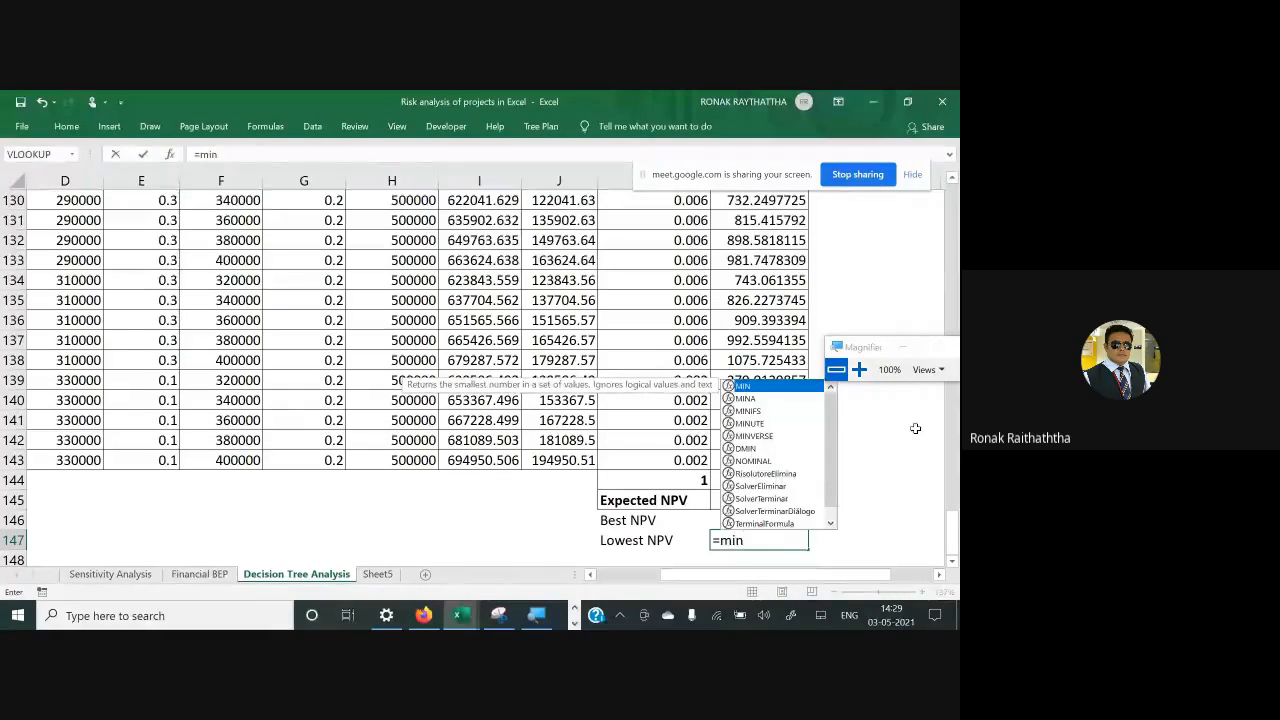
key("Tab")
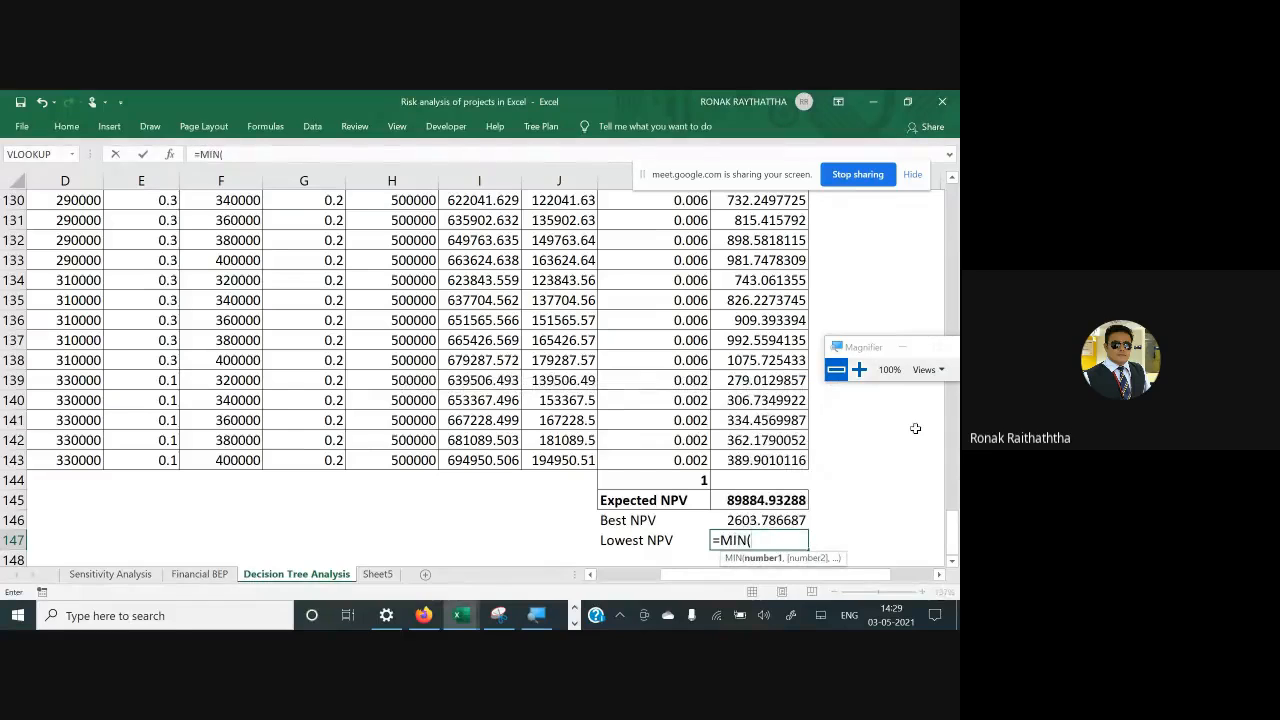
left_click(745, 460)
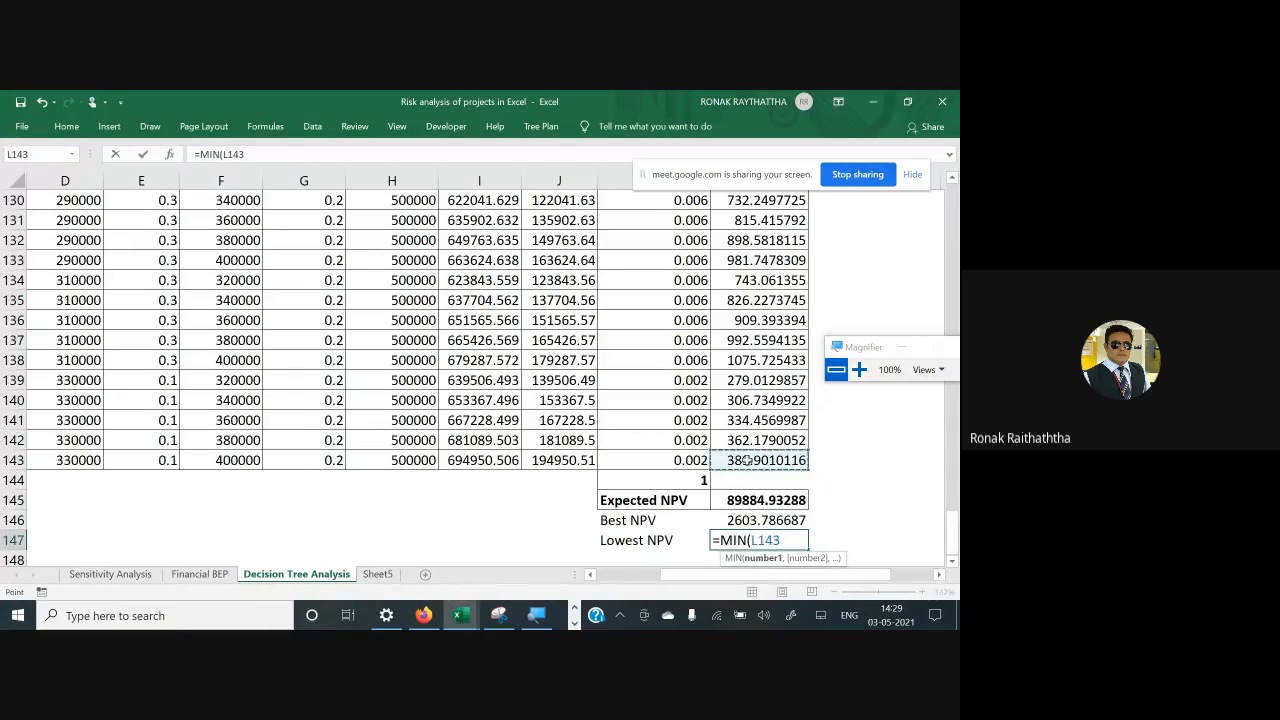
key("ctrl+shift+Up")
key("shift+Down")
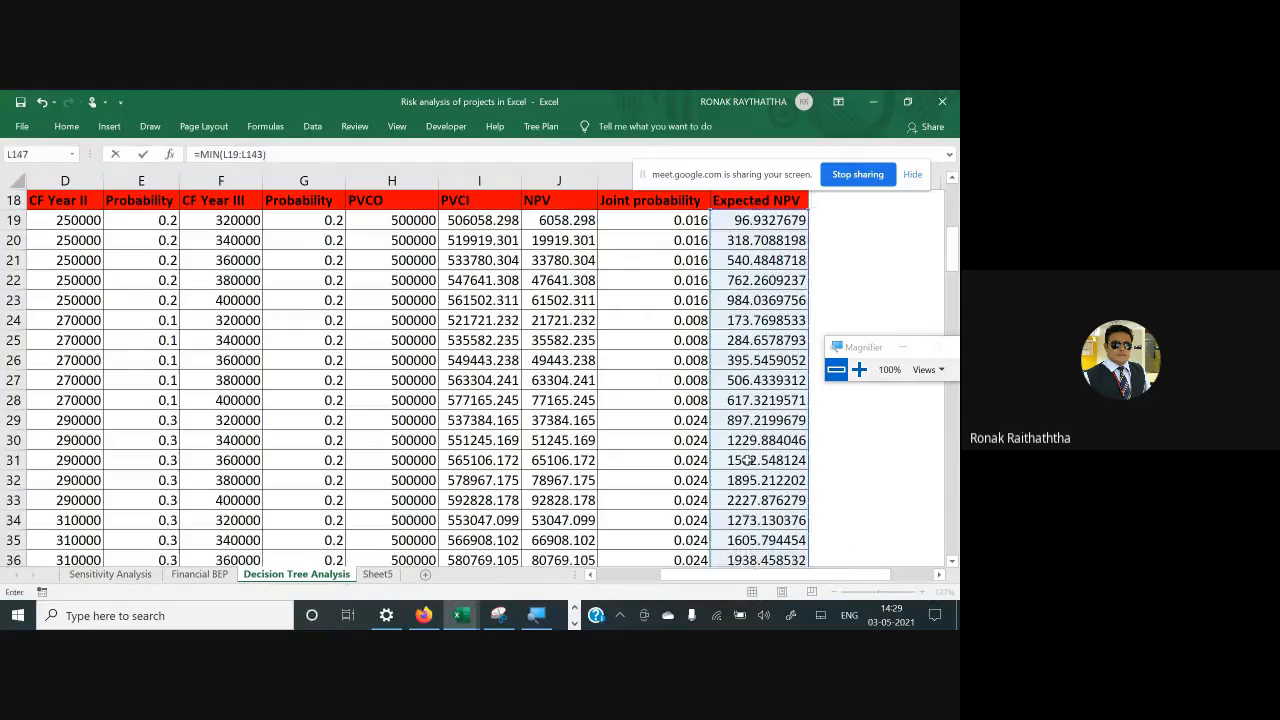
key("Return")
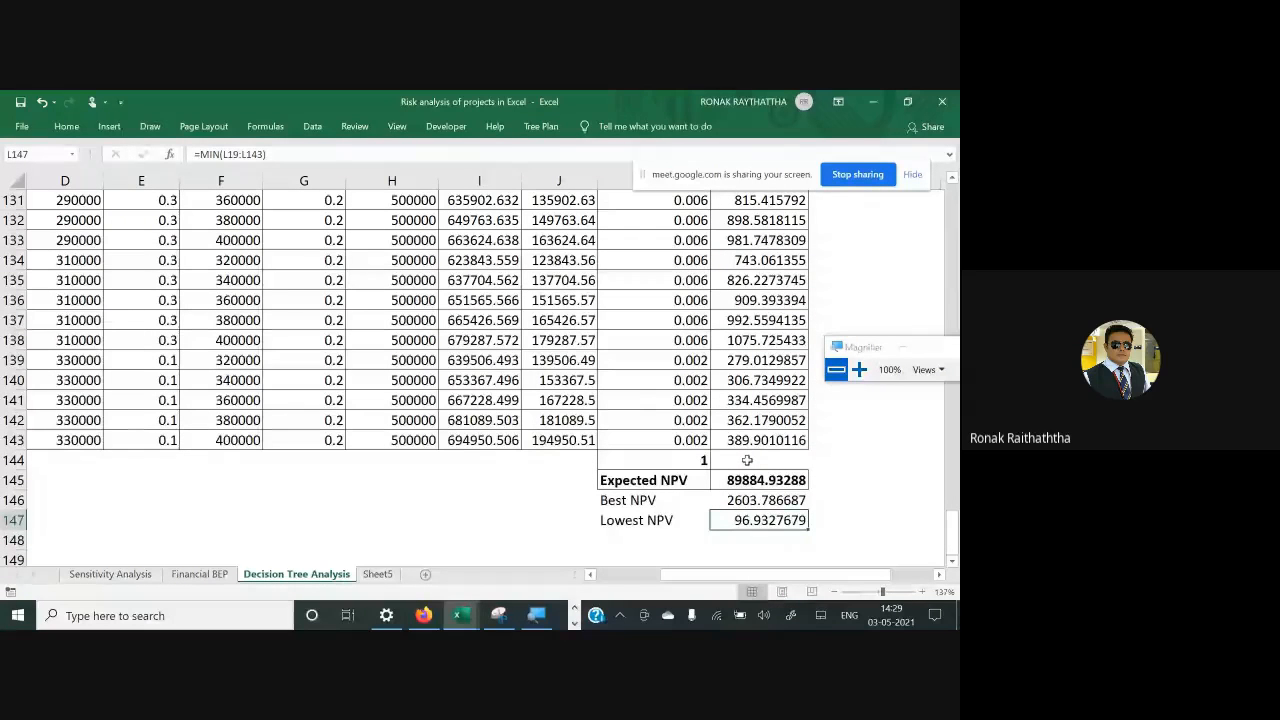
Search the sheet for the Best NPV value copied from L146, 2603.786687
key("Up")
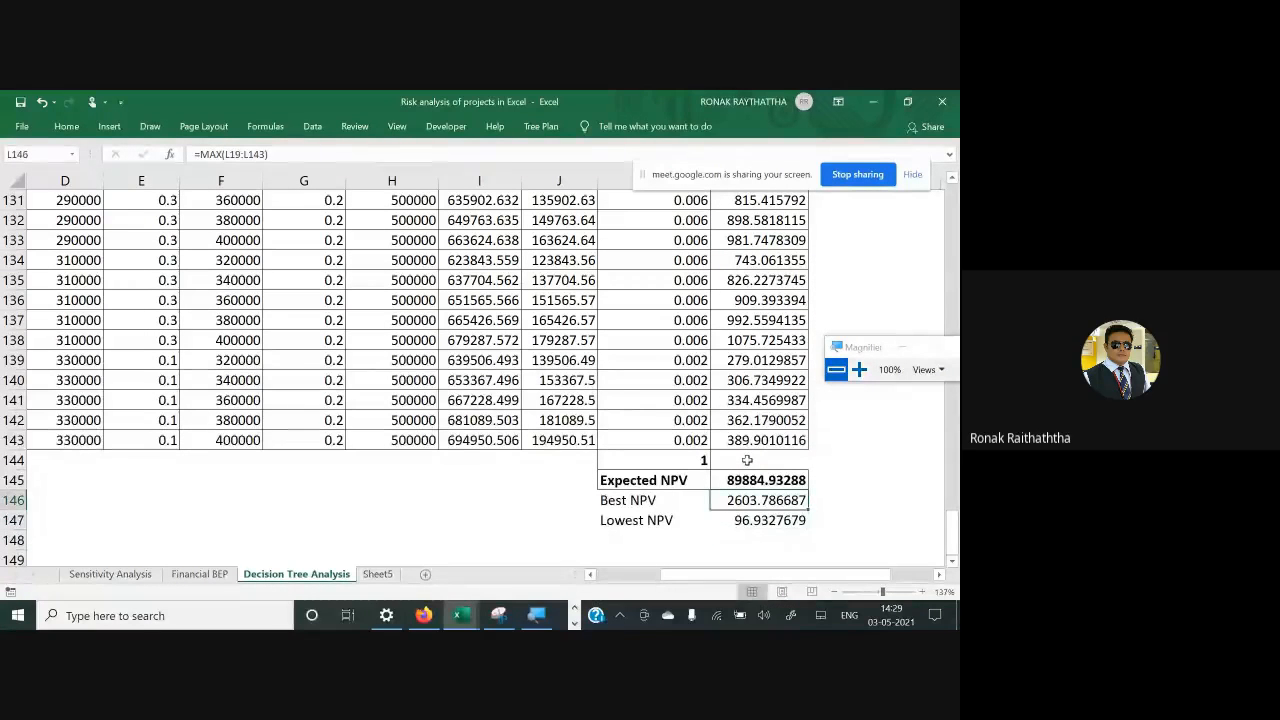
key("ctrl+c")
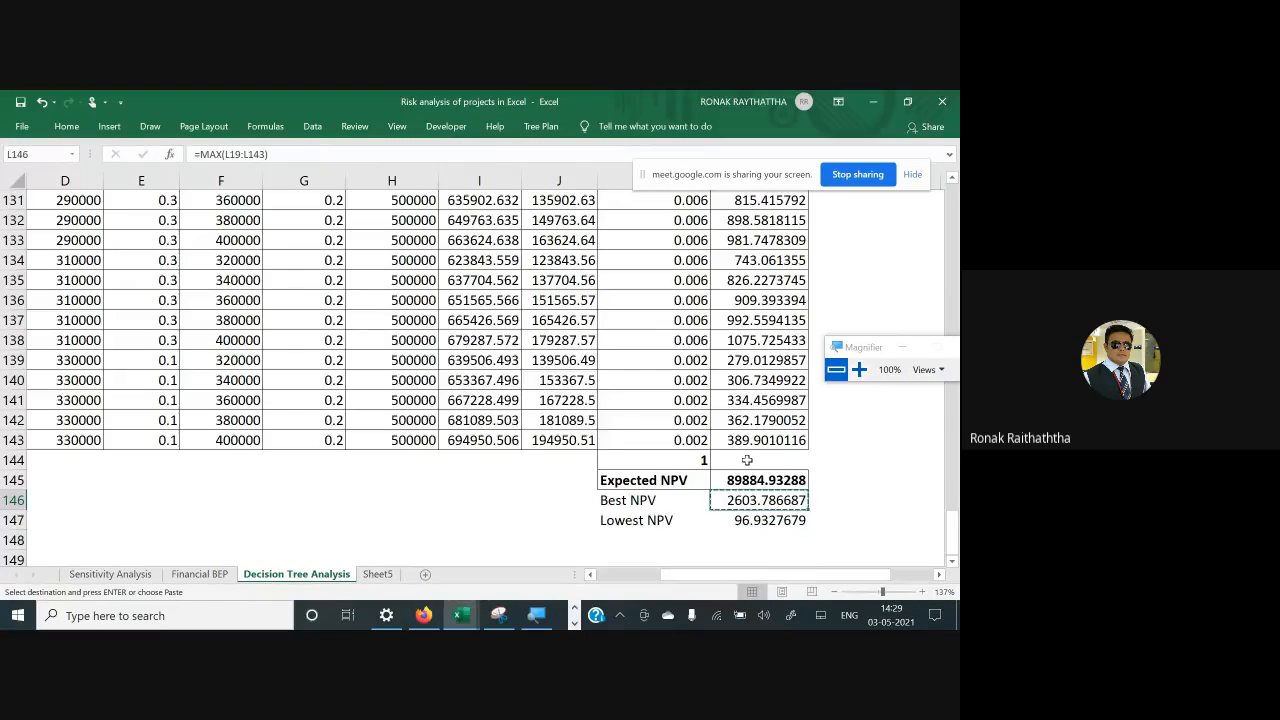
key("ctrl+f")
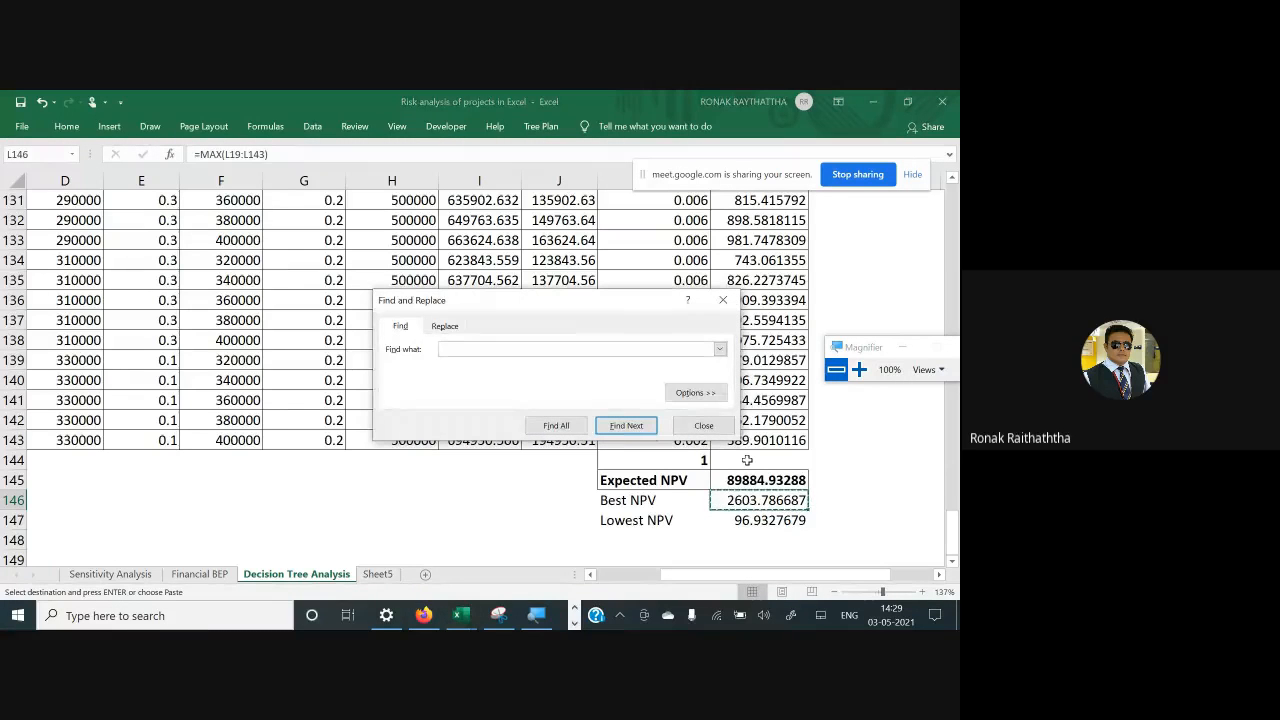
key("ctrl+v")
left_click(556, 425)
left_click(484, 396)
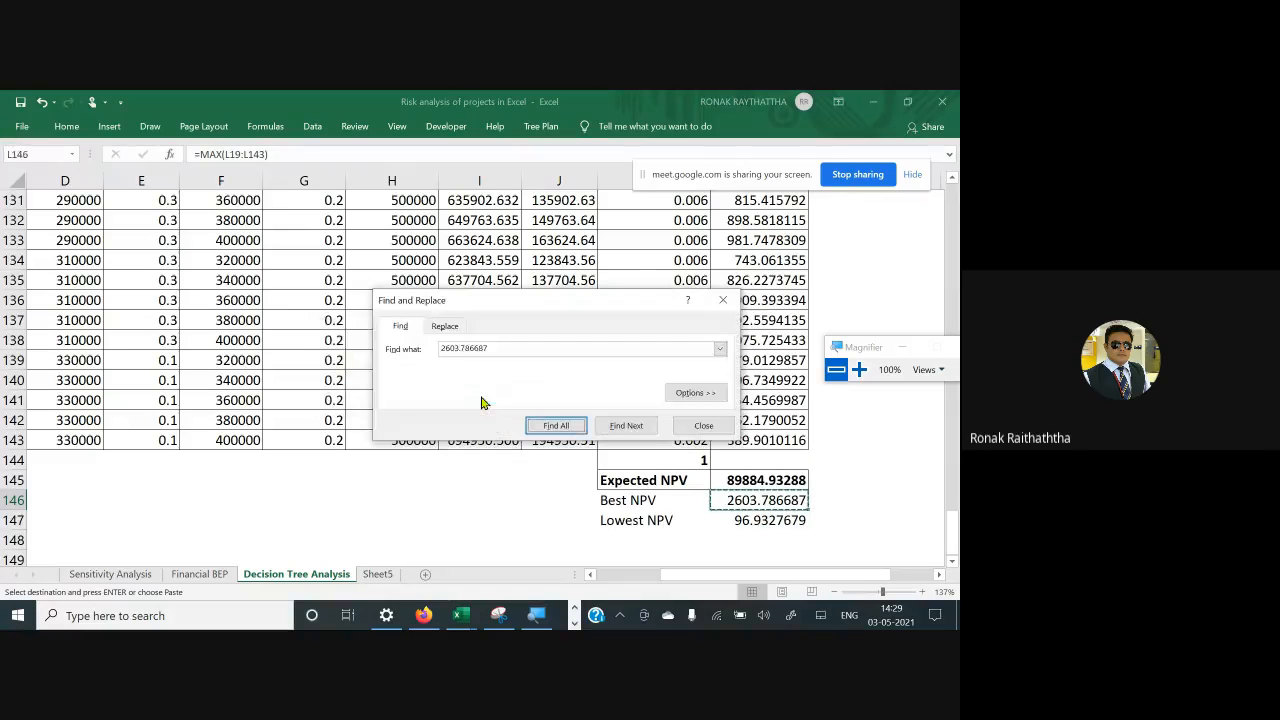
key("Escape")
key("Escape")
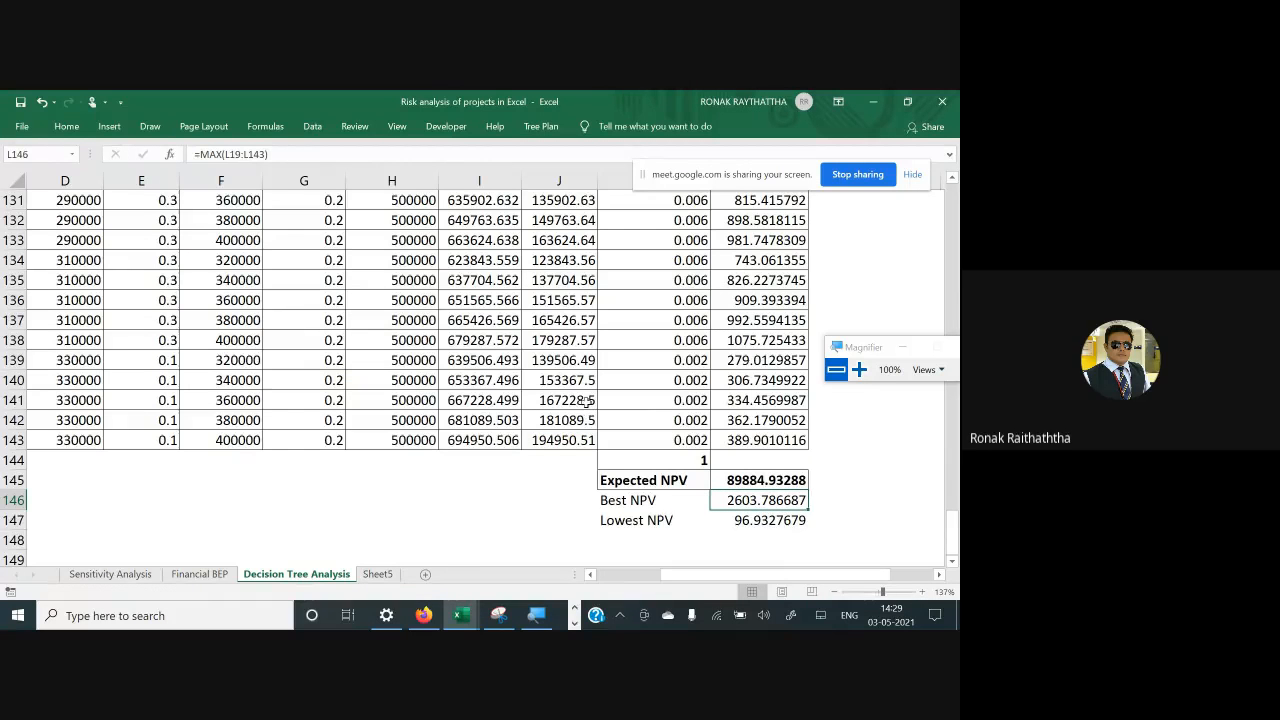
Copy the Best NPV cell again and repeat the search for 2603.786687 starting from G101
scroll(588, 400, "up", 2)
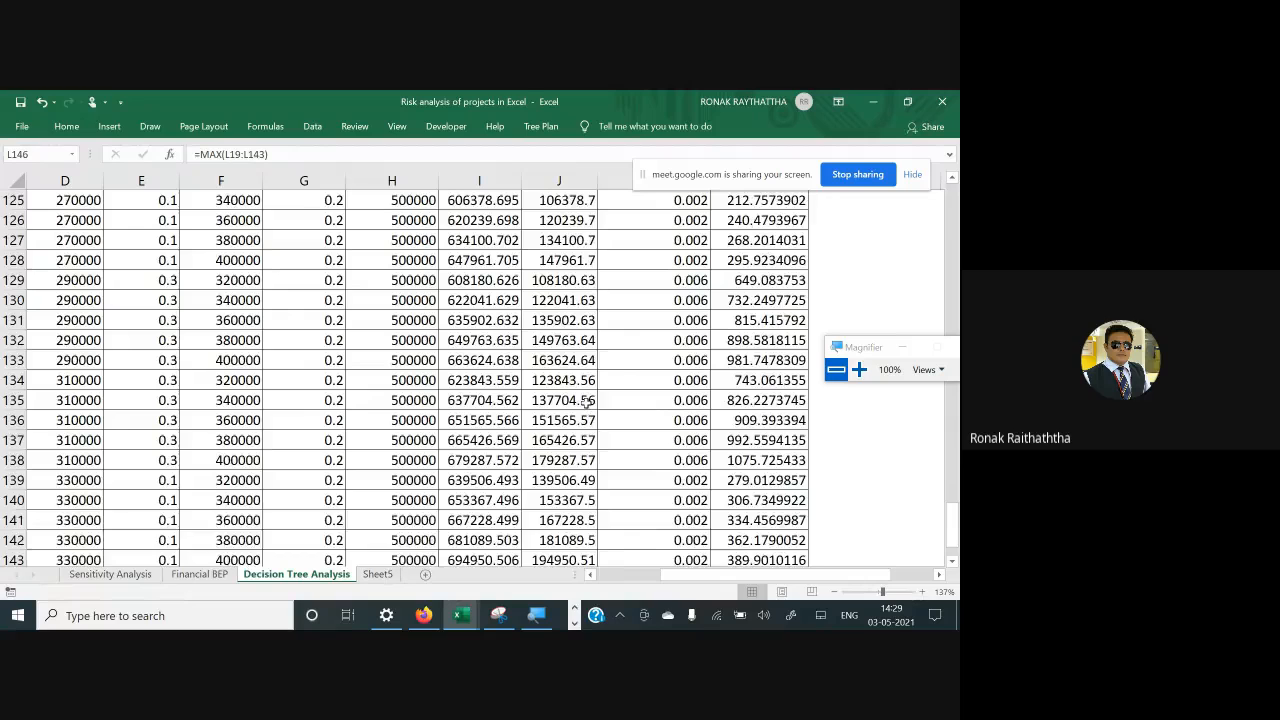
scroll(588, 400, "down", 2)
double_click(763, 503)
key("Escape")
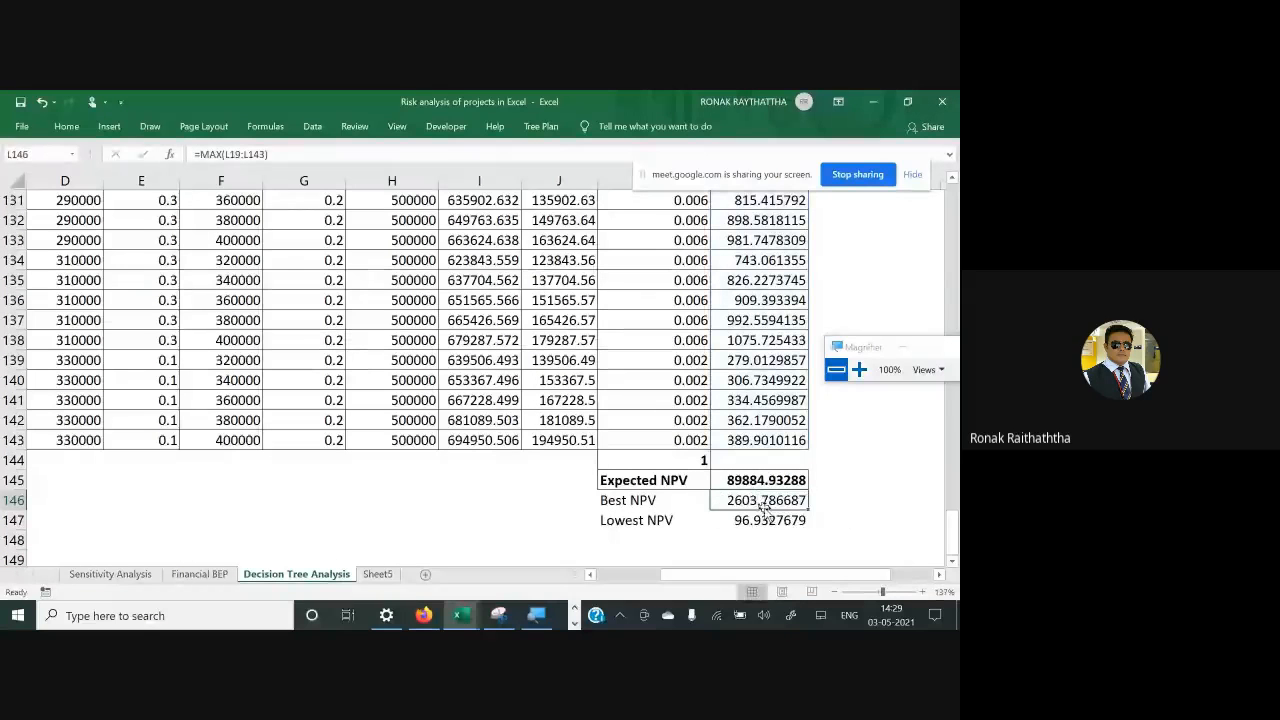
key("ctrl+c")
scroll(310, 276, "up", 11)
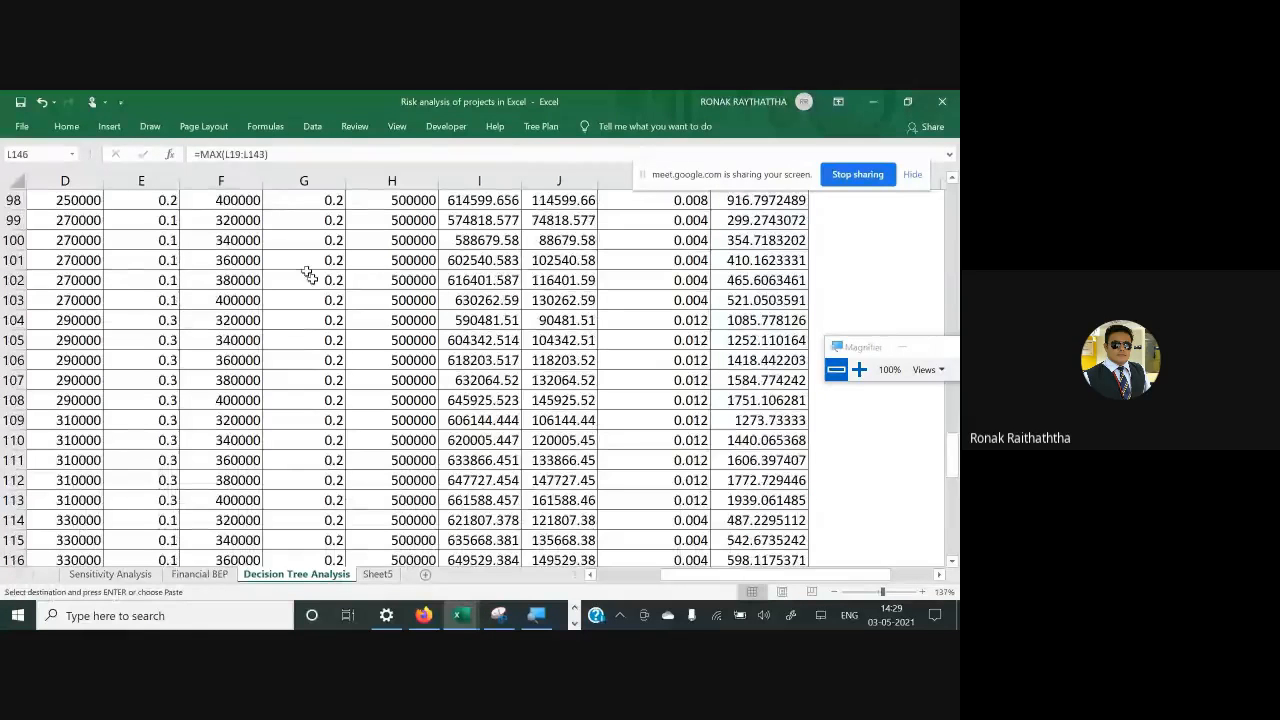
left_click(305, 260)
key("ctrl+f")
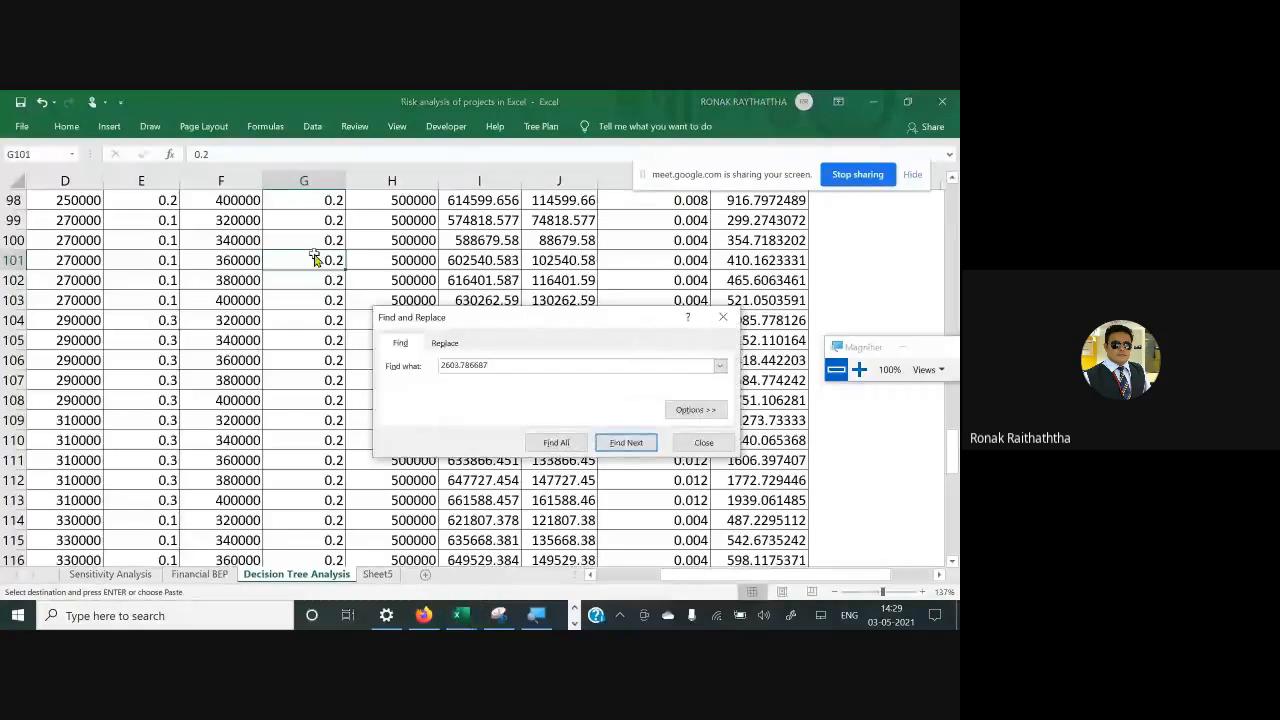
key("Return")
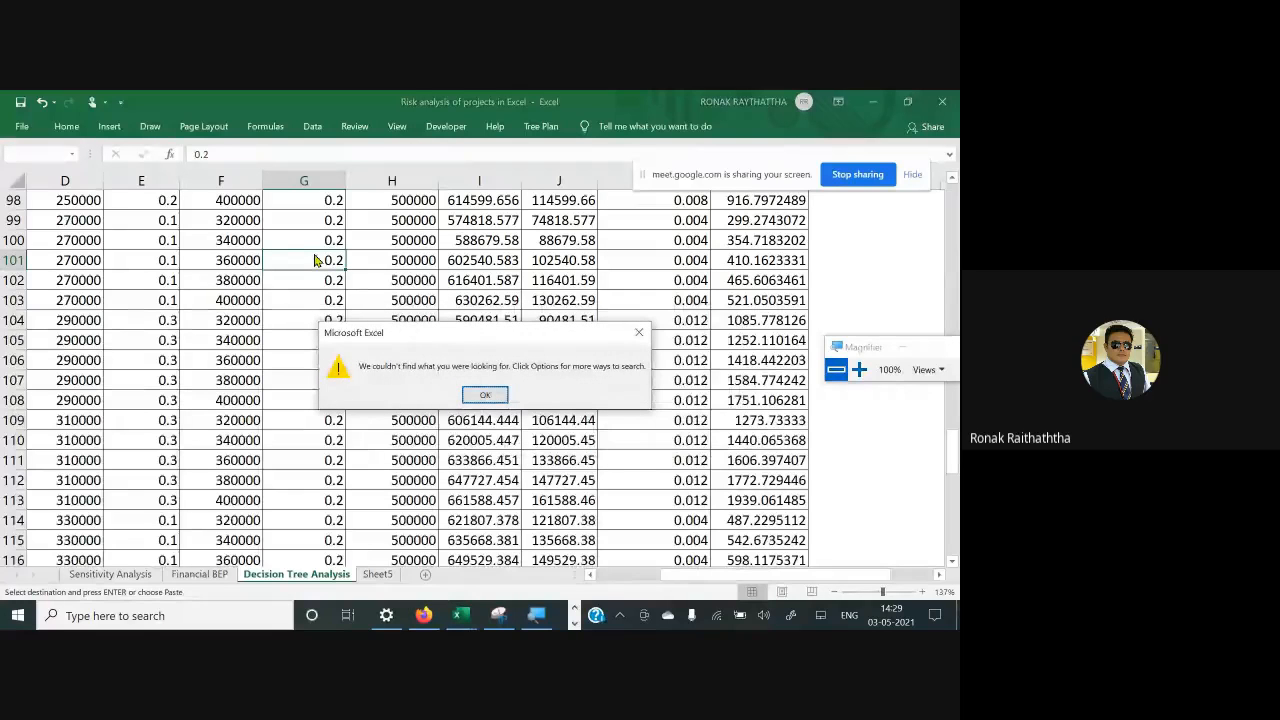
key("Escape")
key("Escape")
Follow the Expected NPV column down to the summary rows and inspect the Expected NPV total formula in L145
key("Right")
key("Right")
key("Right")
key("Right")
key("Right")
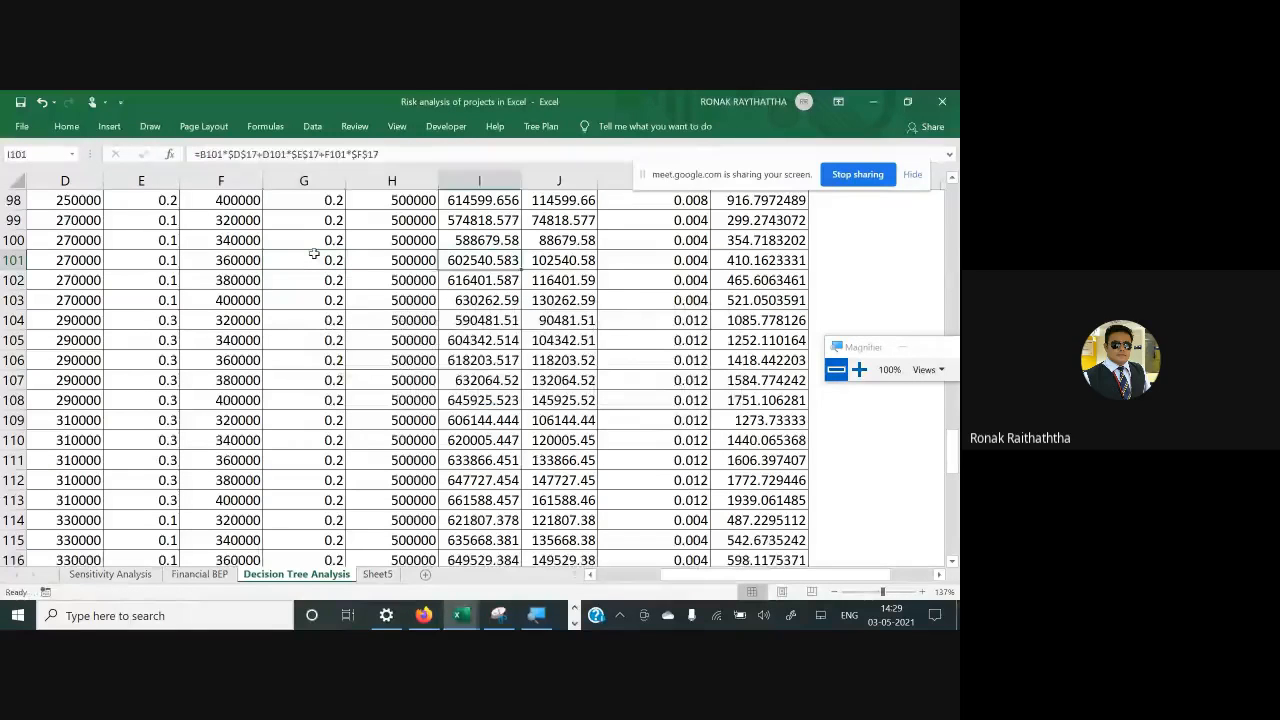
key("Down")
key("Down")
key("Down")
key("Down")
key("Down")
key("Down")
key("Down")
key("Down")
key("Down")
key("Down")
key("Down")
key("Down")
key("Down")
key("Down")
key("Down")
key("Down")
key("Down")
key("Down")
key("Down")
key("Down")
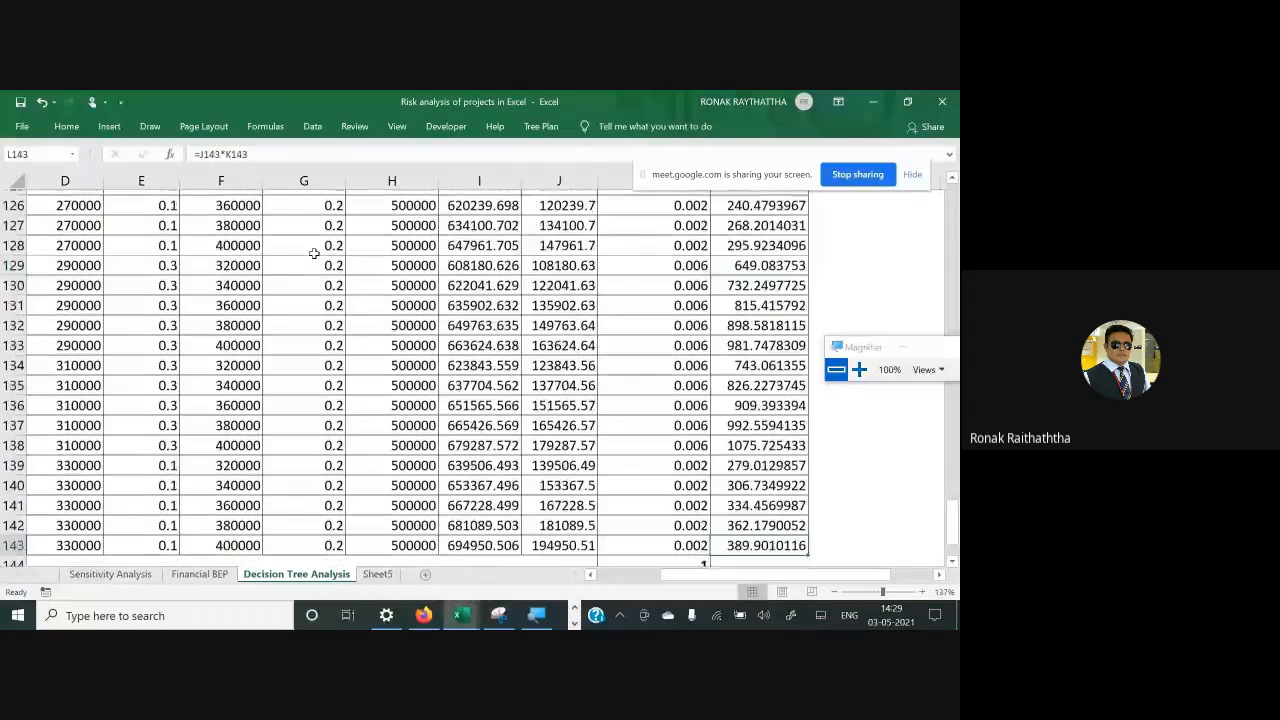
key("Up")
key("Up")
key("Up")
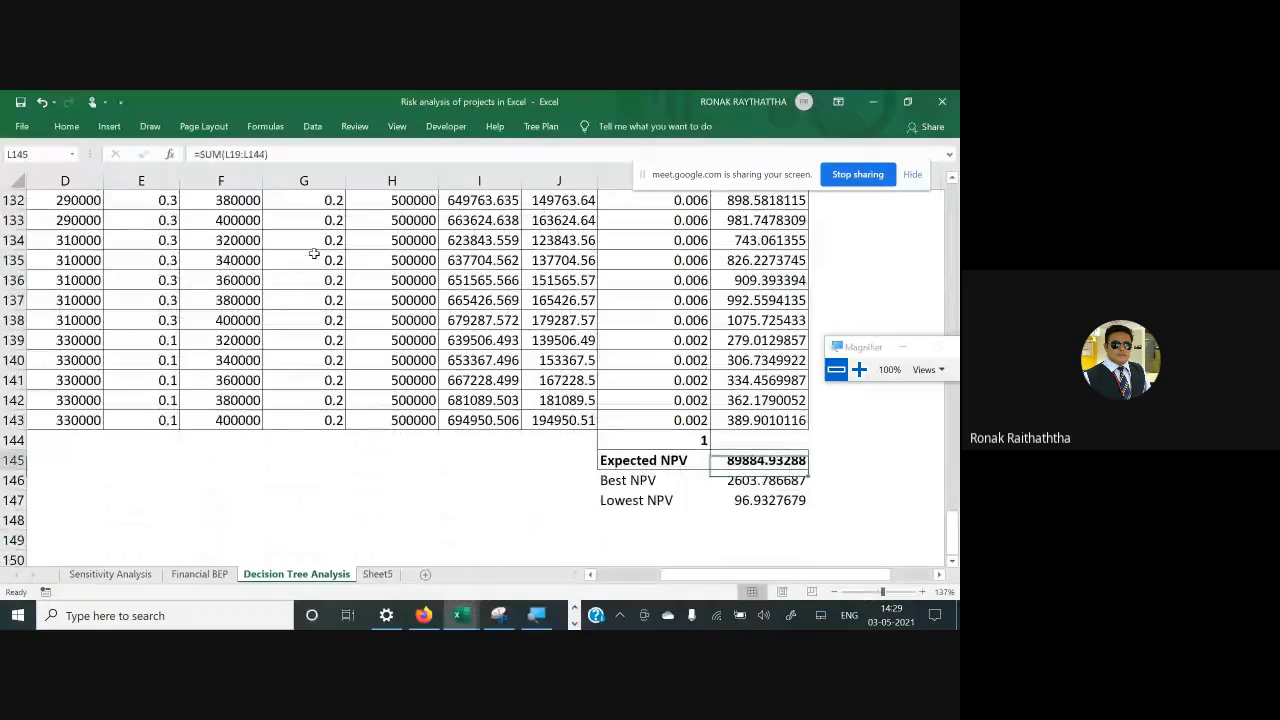
key("F2")
key("Escape")
Review the scenario rows in the Expected NPV column from the end of the table back up to its header
key("Up")
key("Up")
key("Up")
key("Up")
key("Up")
key("Up")
key("Up")
key("Up")
key("Up")
key("Up")
key("Up")
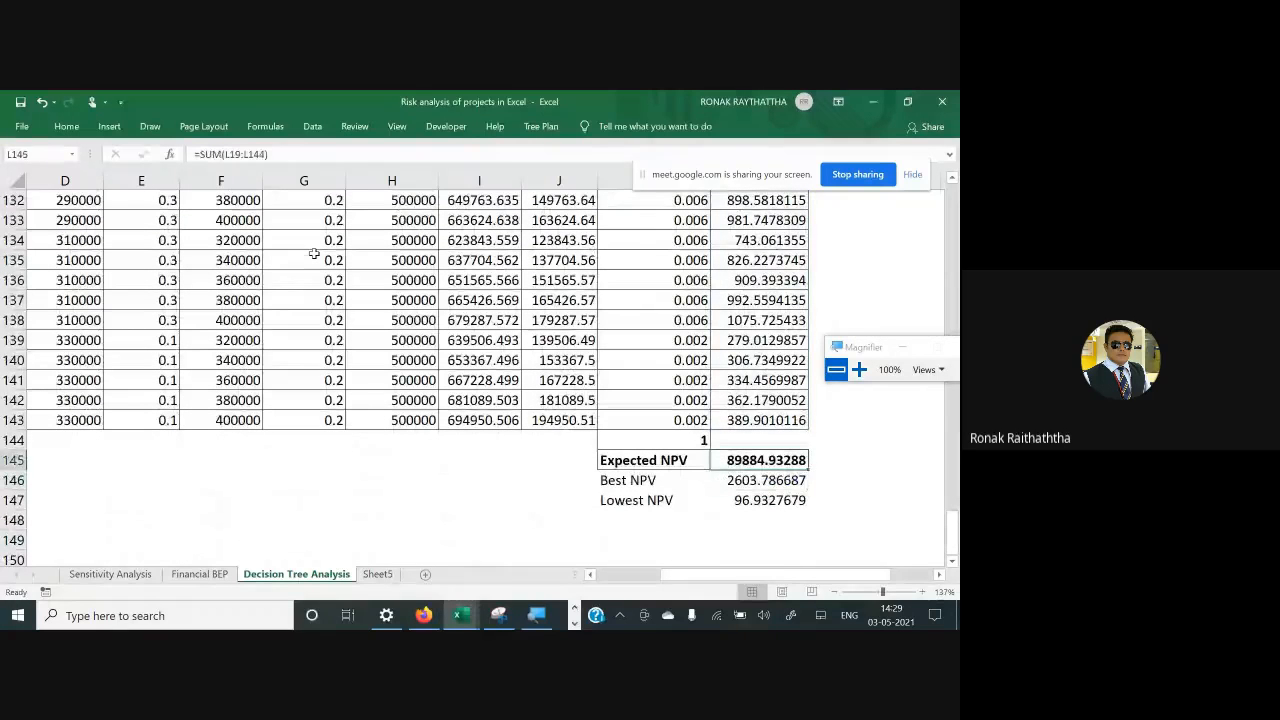
scroll(267, 280, "up", 14)
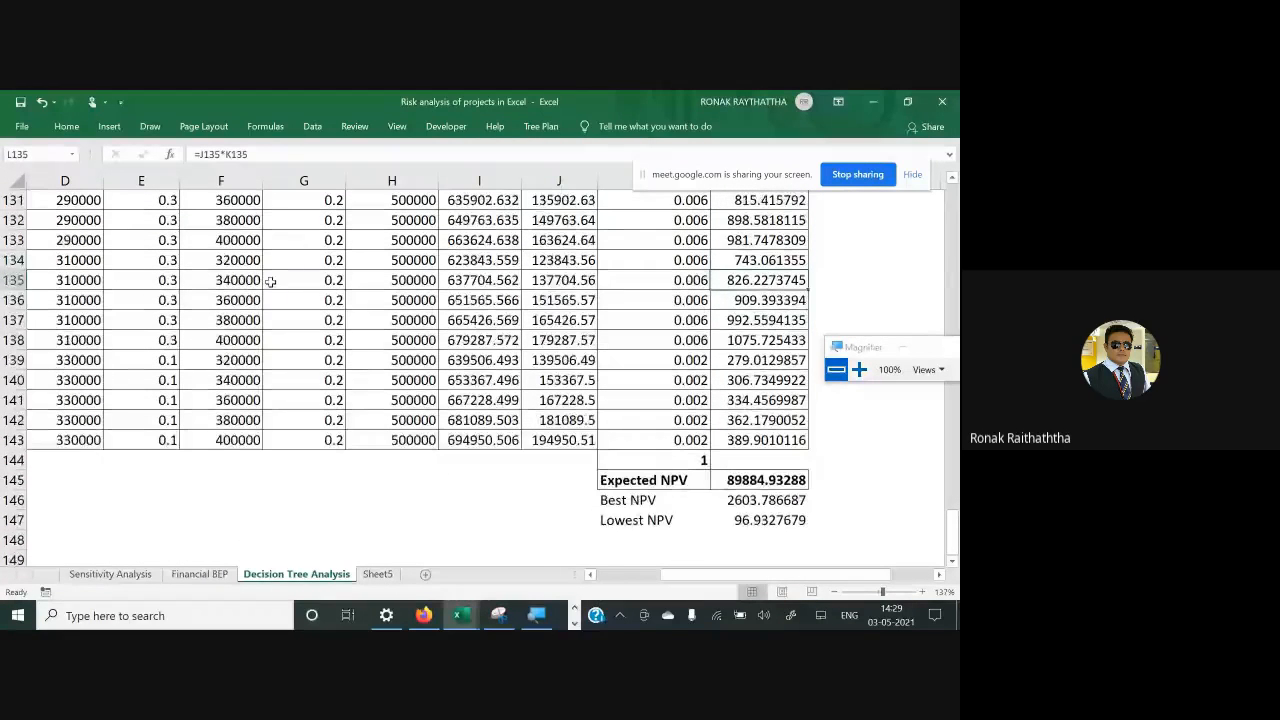
scroll(485, 288, "up", 20)
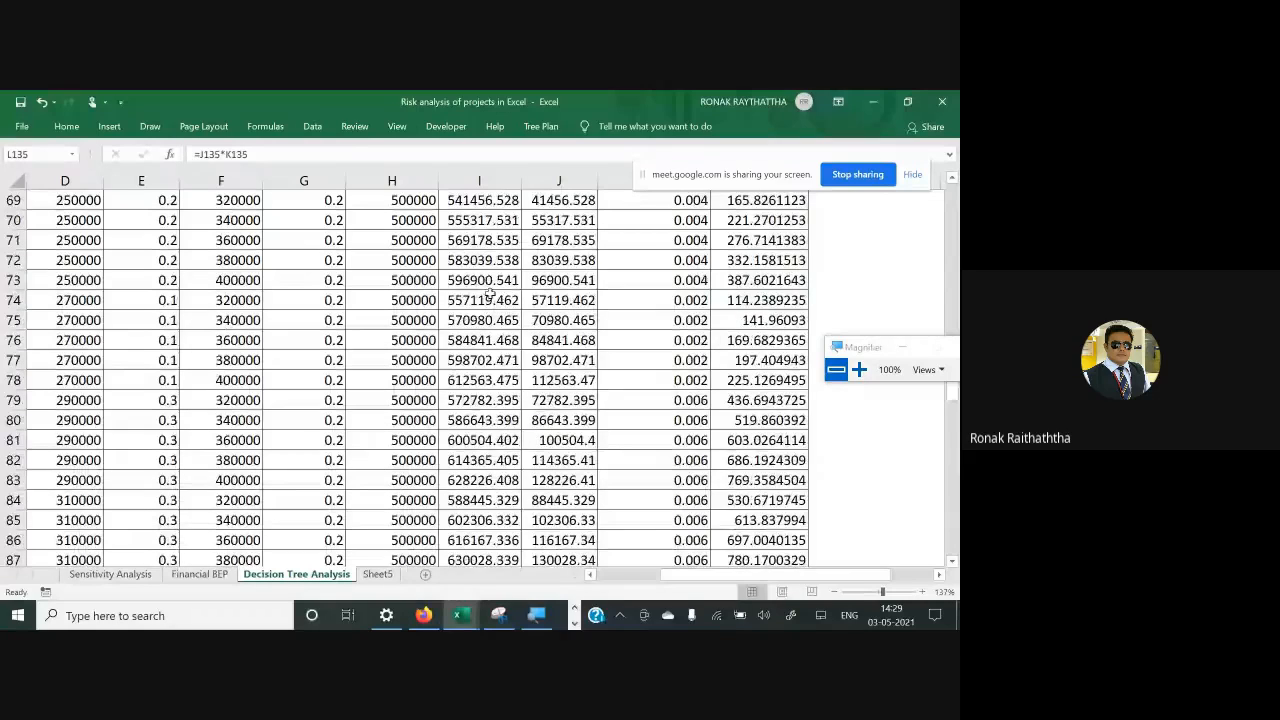
scroll(490, 296, "up", 6)
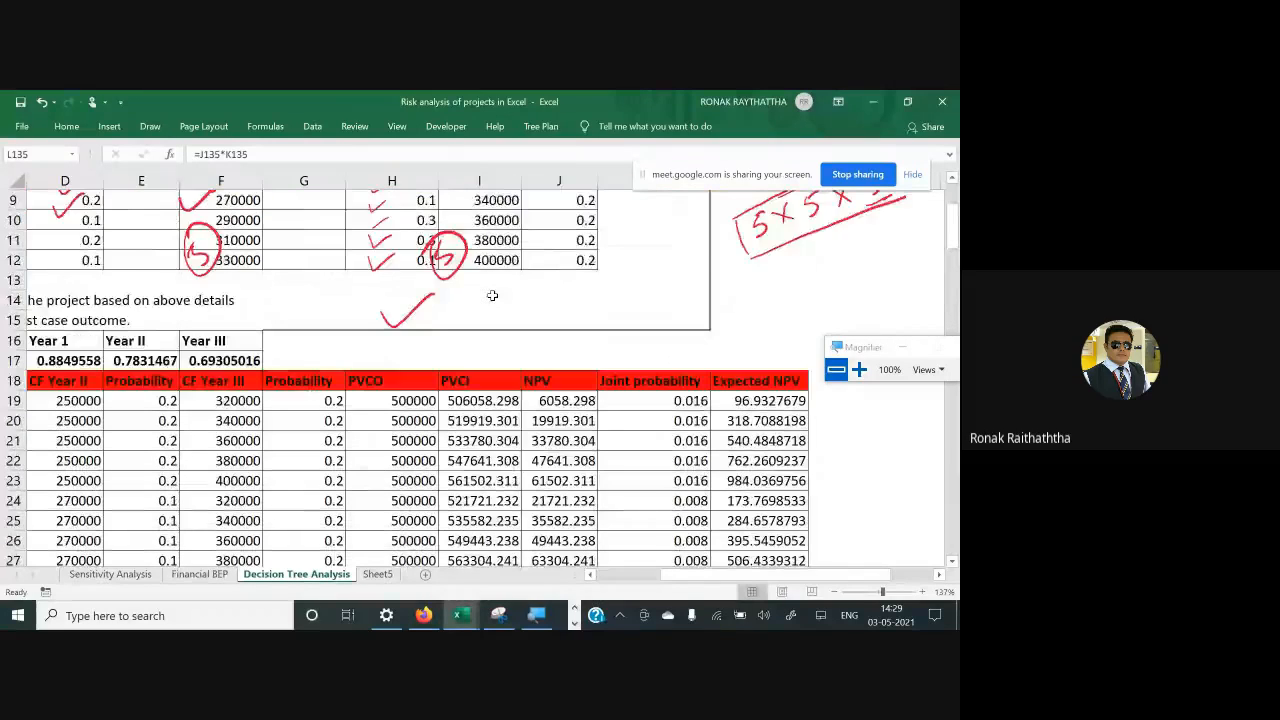
scroll(823, 212, "down", 1)
Highlight the top 1 item in L19:L143 using conditional formatting with Green Fill with Dark Green Text
left_click(774, 282)
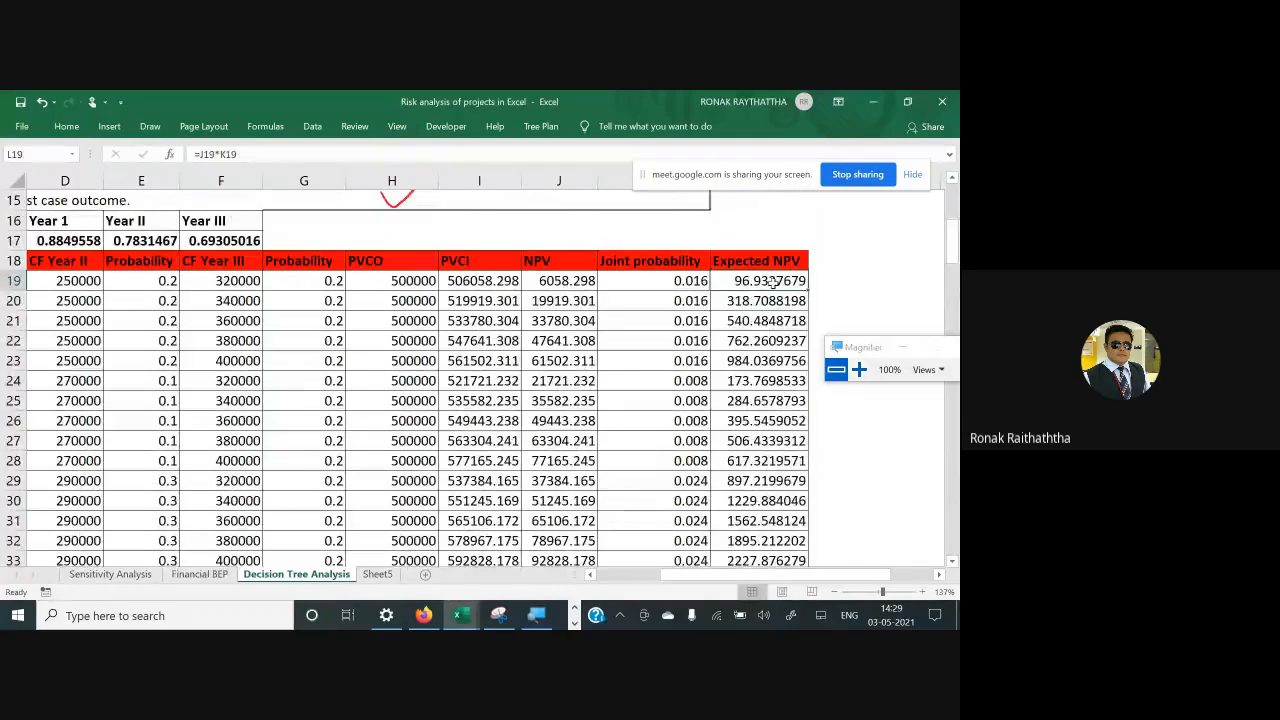
scroll(774, 282, "down", 15)
scroll(774, 282, "up", 14)
key("Left")
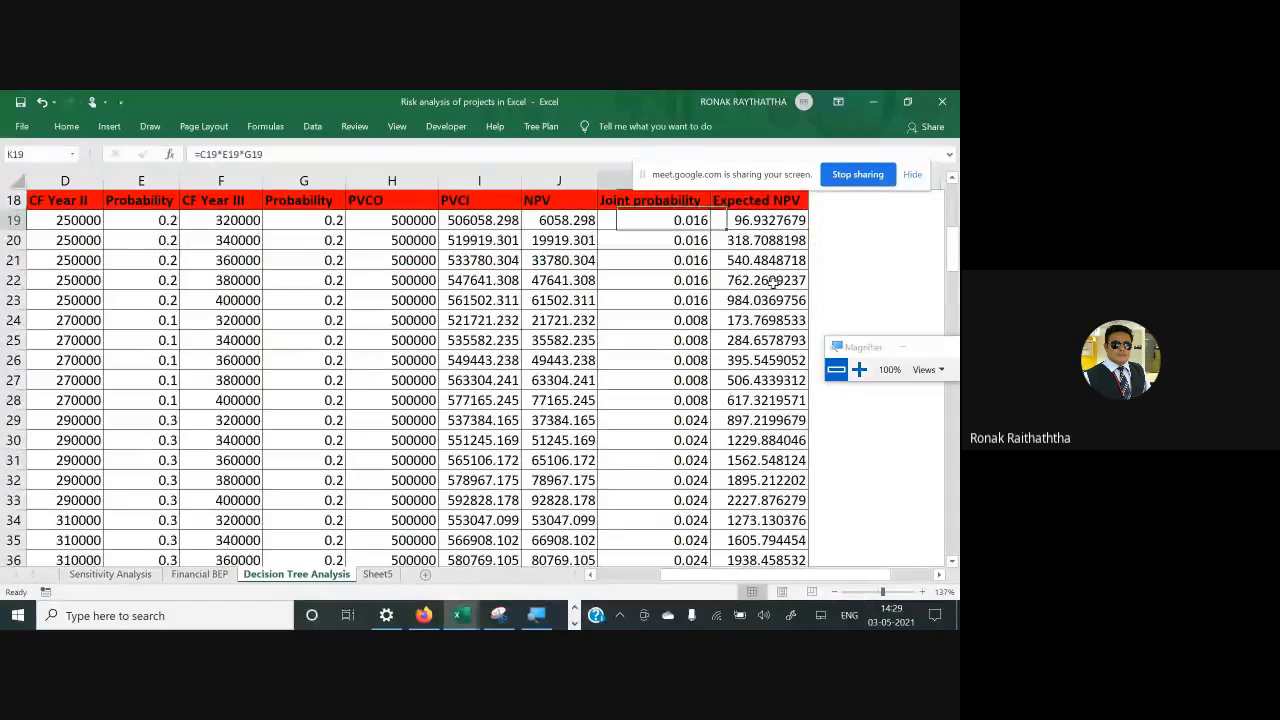
key("Right")
key("ctrl+shift+Down")
scroll(747, 323, "up", 8)
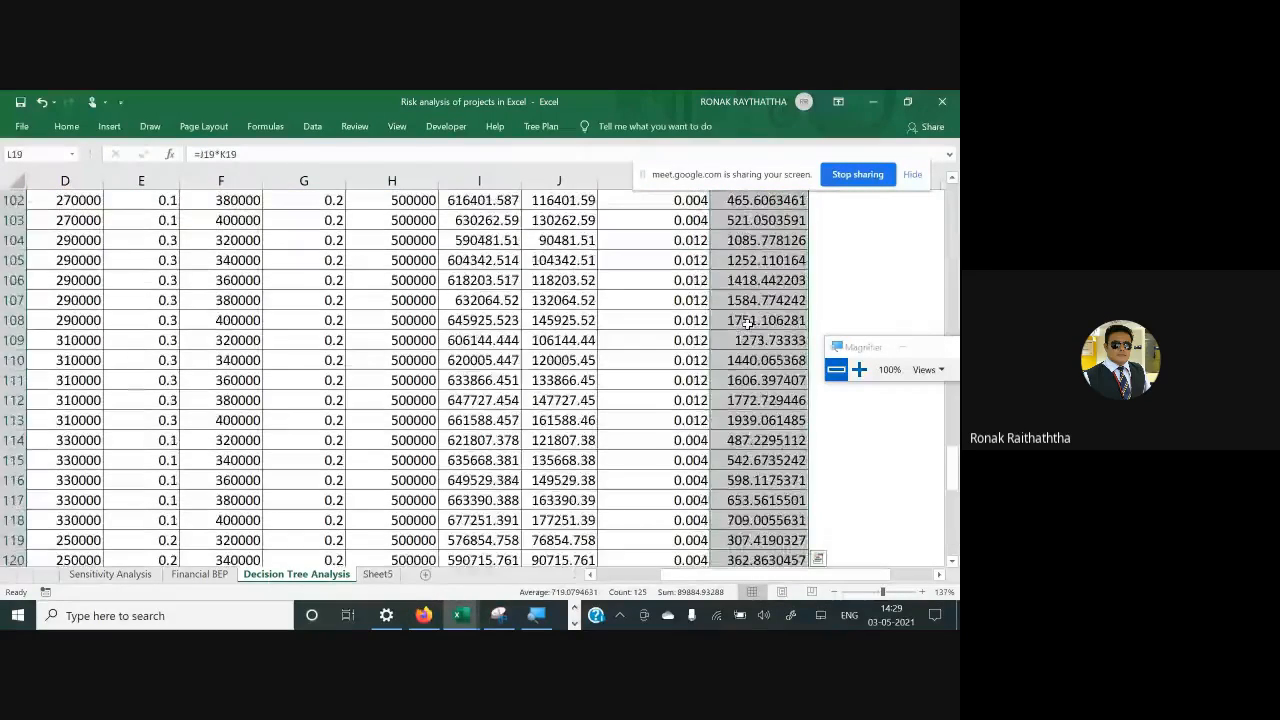
scroll(747, 323, "up", 20)
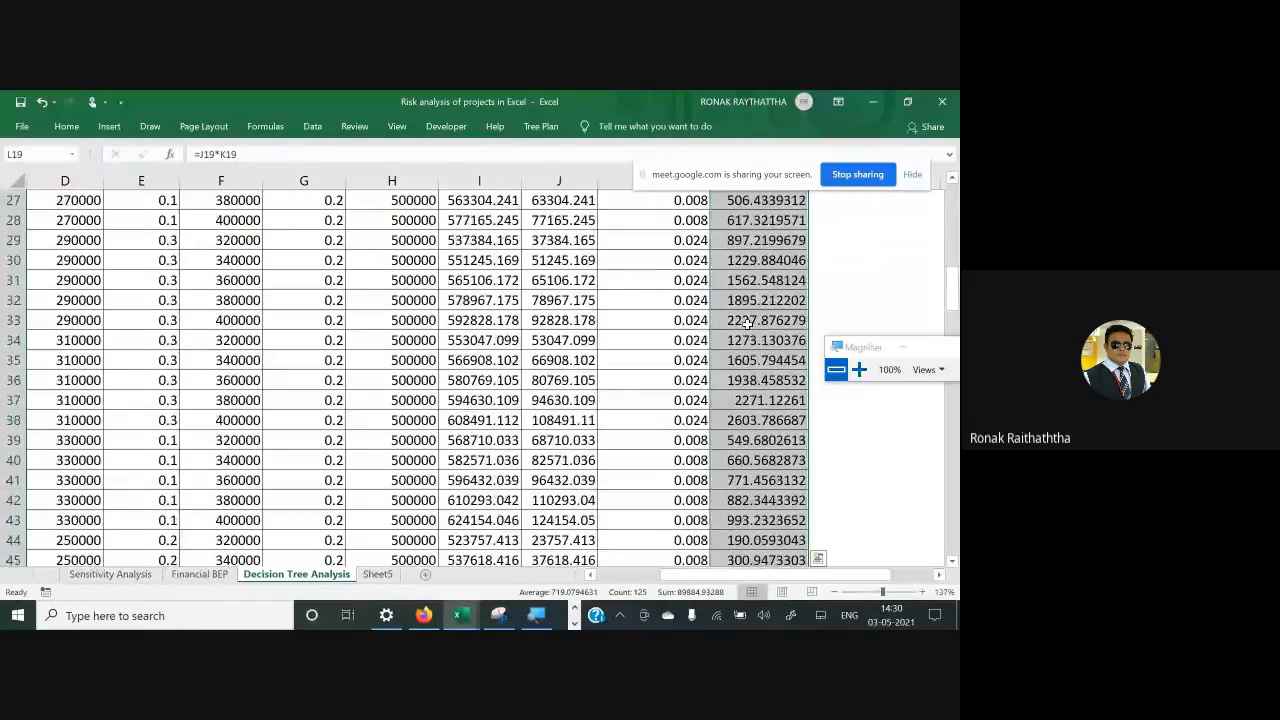
scroll(747, 323, "up", 6)
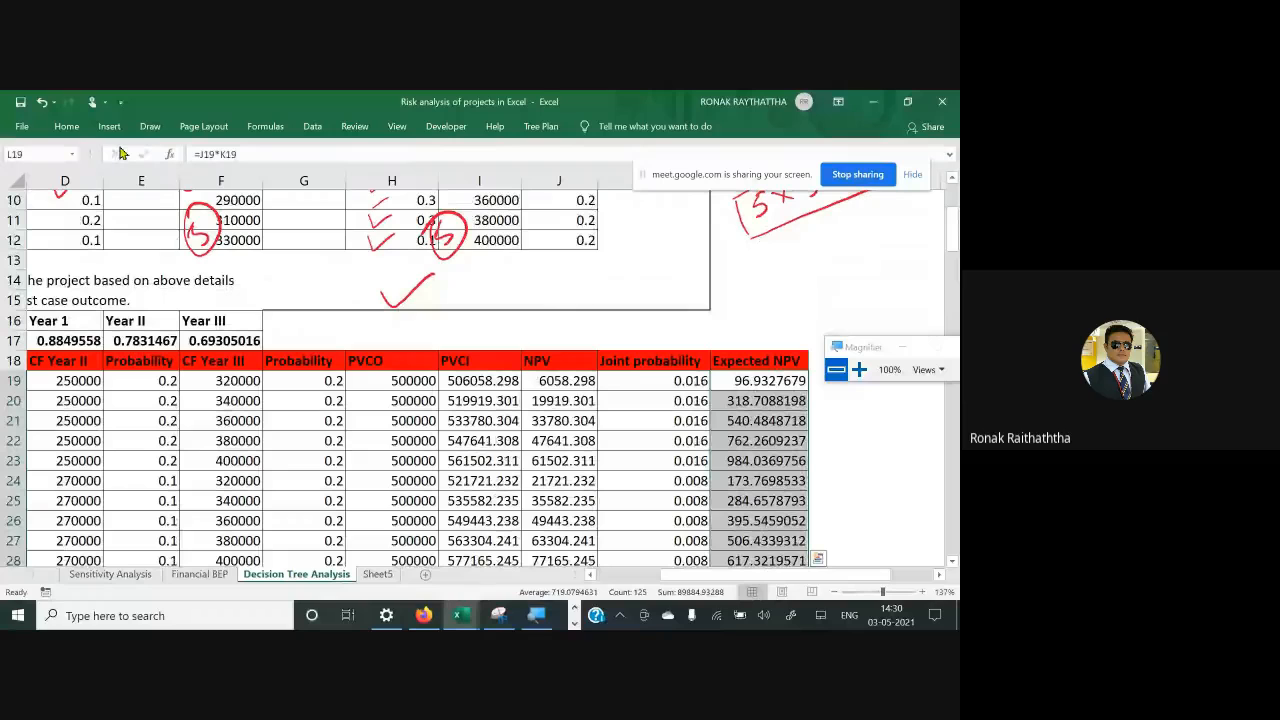
left_click(67, 127)
left_click(547, 190)
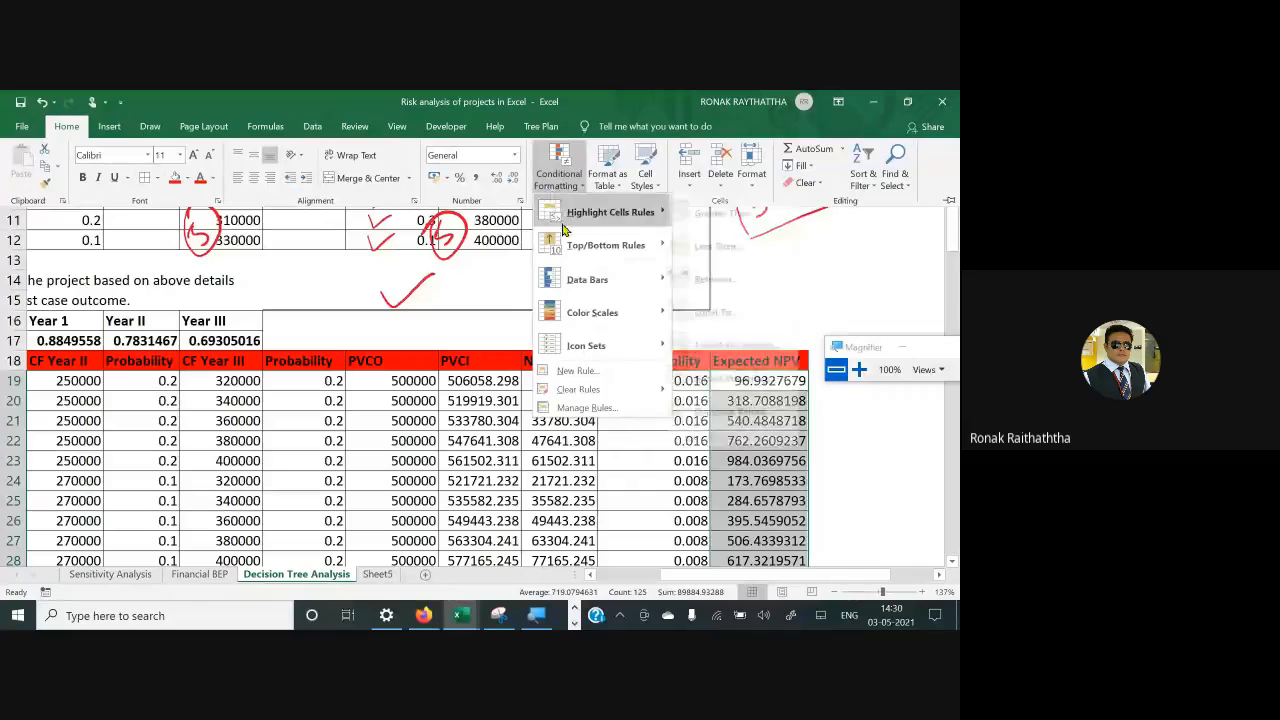
mouse_move(572, 245)
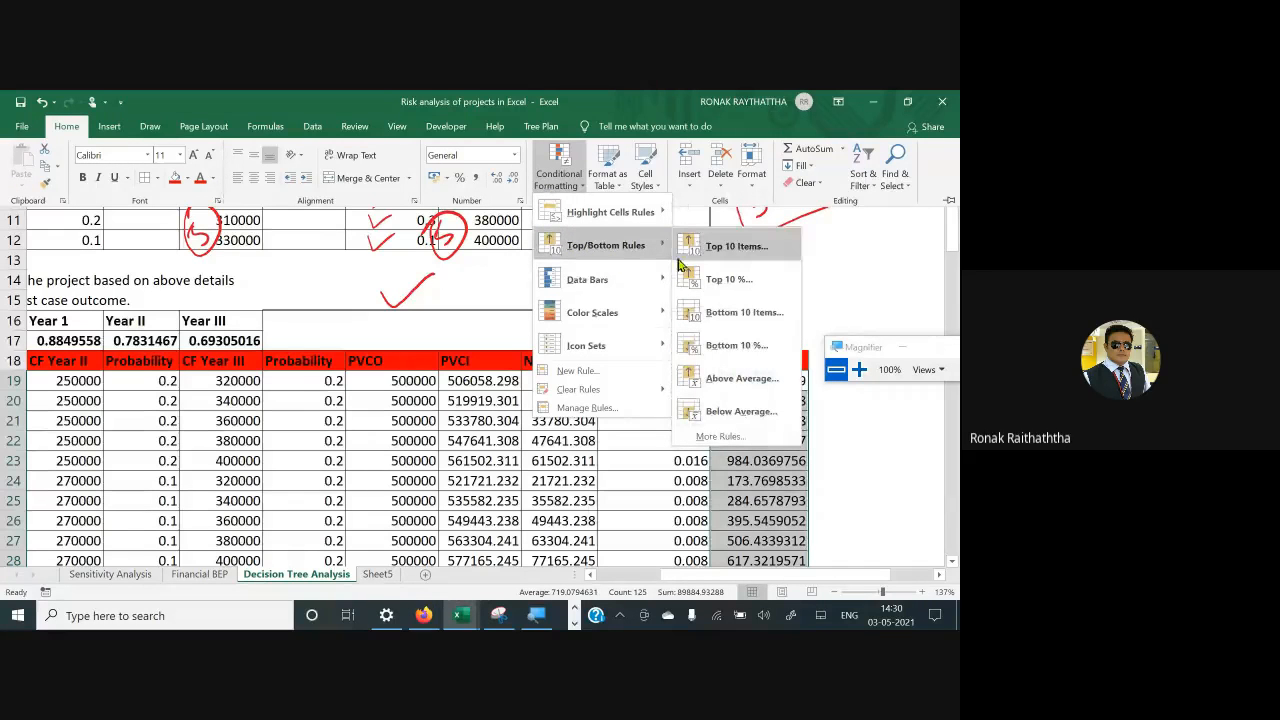
left_click(714, 250)
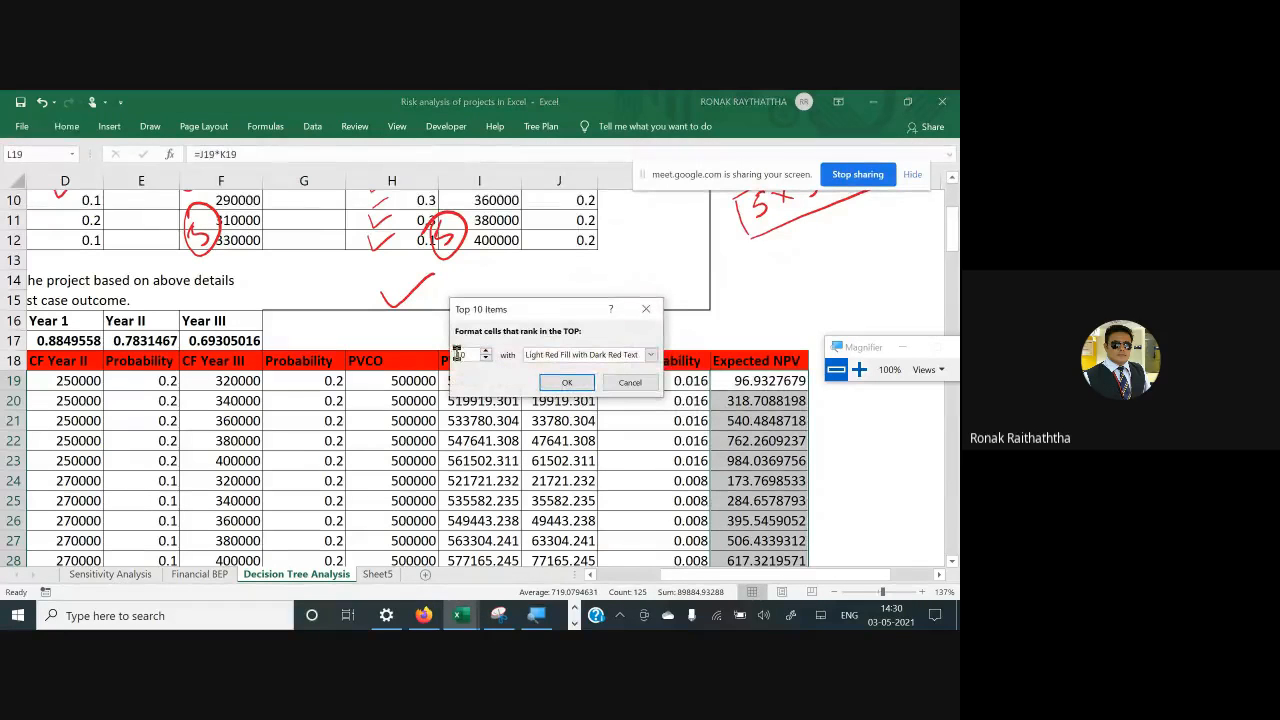
key("BackSpace")
left_click(650, 355)
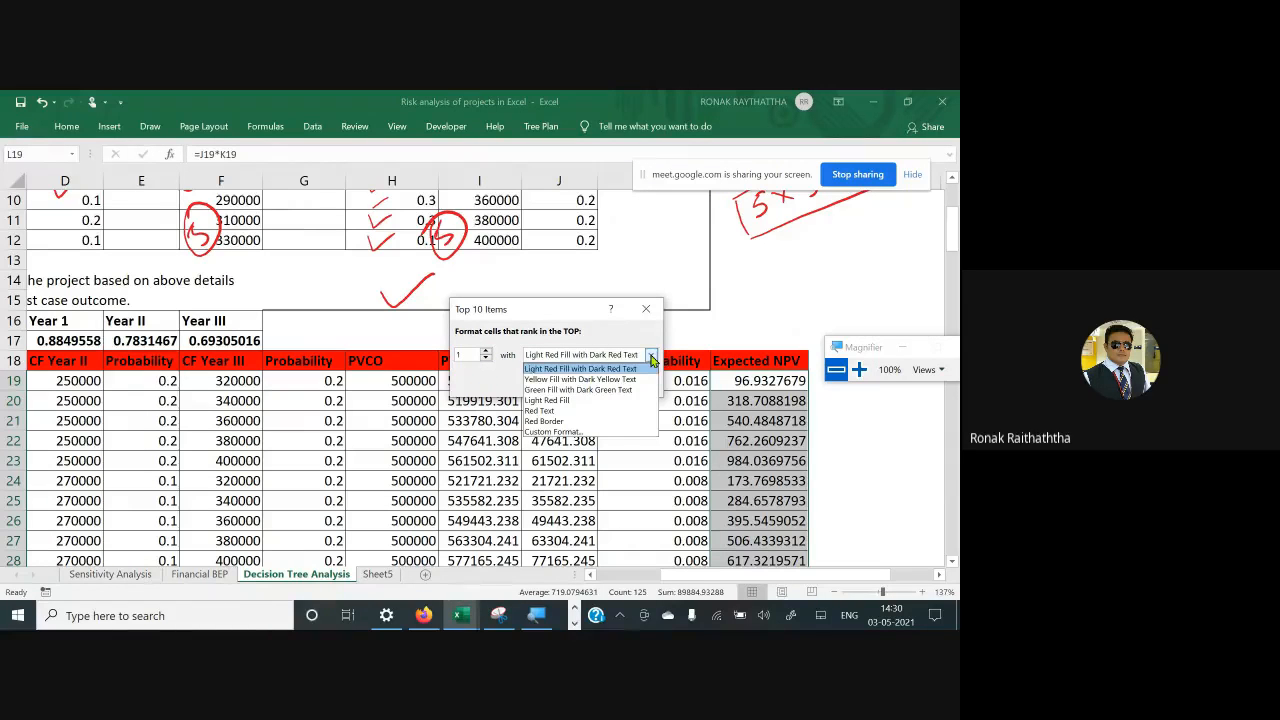
left_click(592, 390)
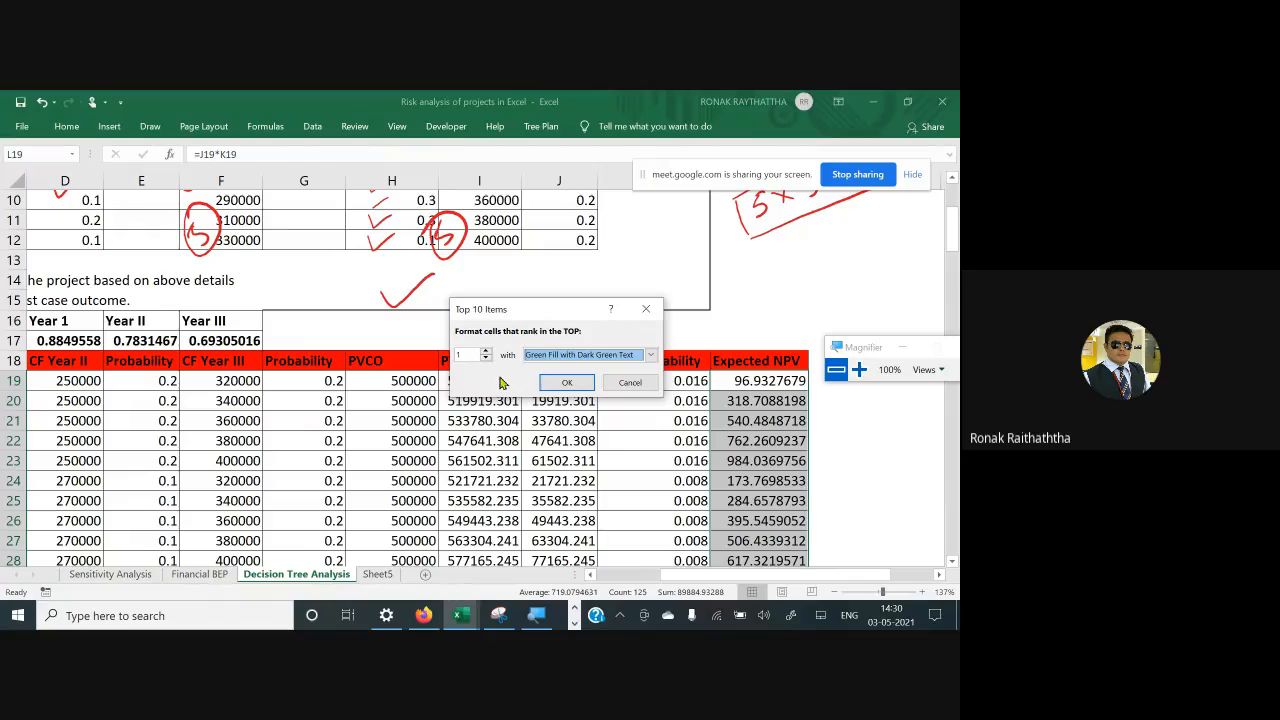
left_click(567, 385)
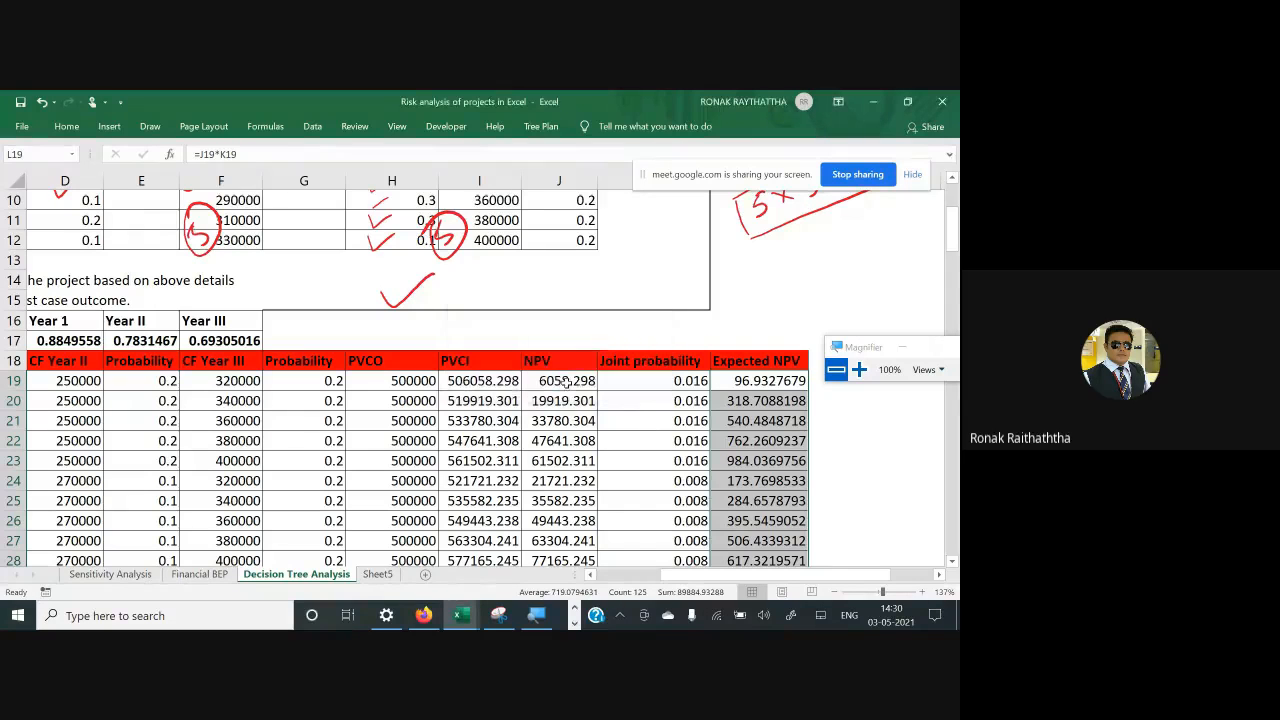
Locate the highlighted top item in the Expected NPV column and check its joint probability formula
scroll(641, 411, "down", 11)
scroll(641, 411, "up", 5)
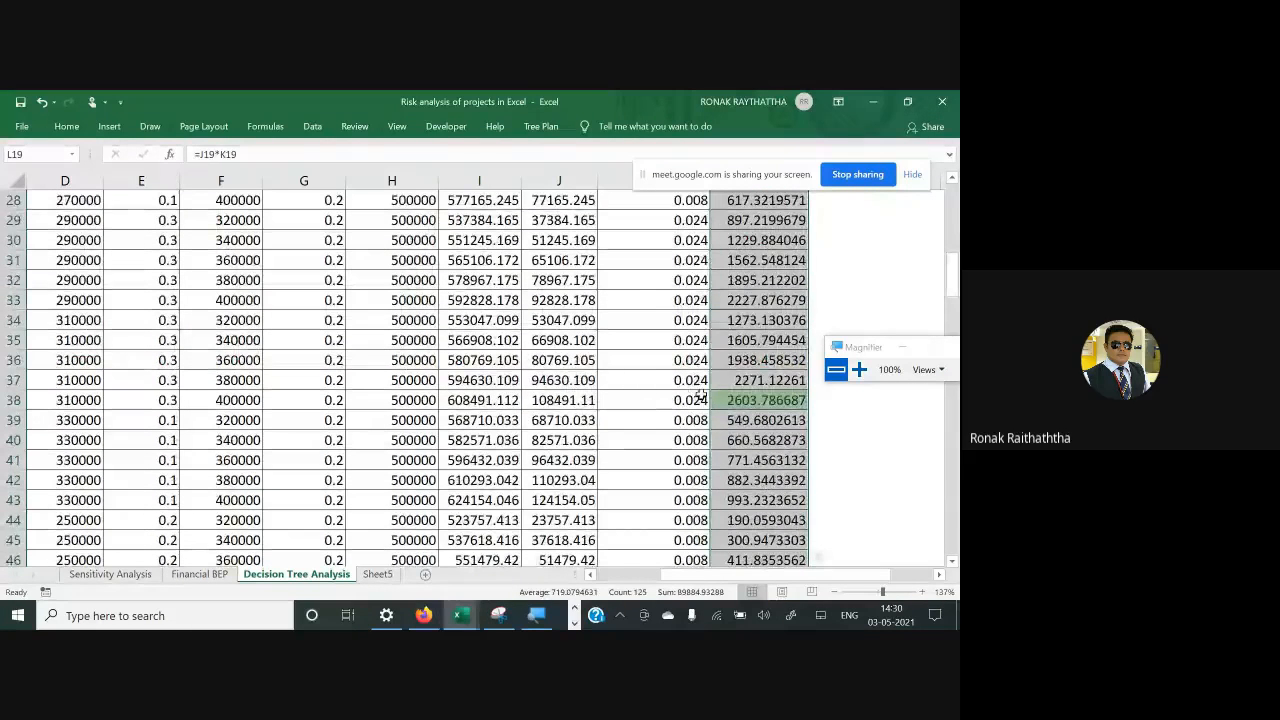
left_click(692, 400)
Select all scenario values in the Expected NPV column again, L19:L143
scroll(692, 400, "up", 8)
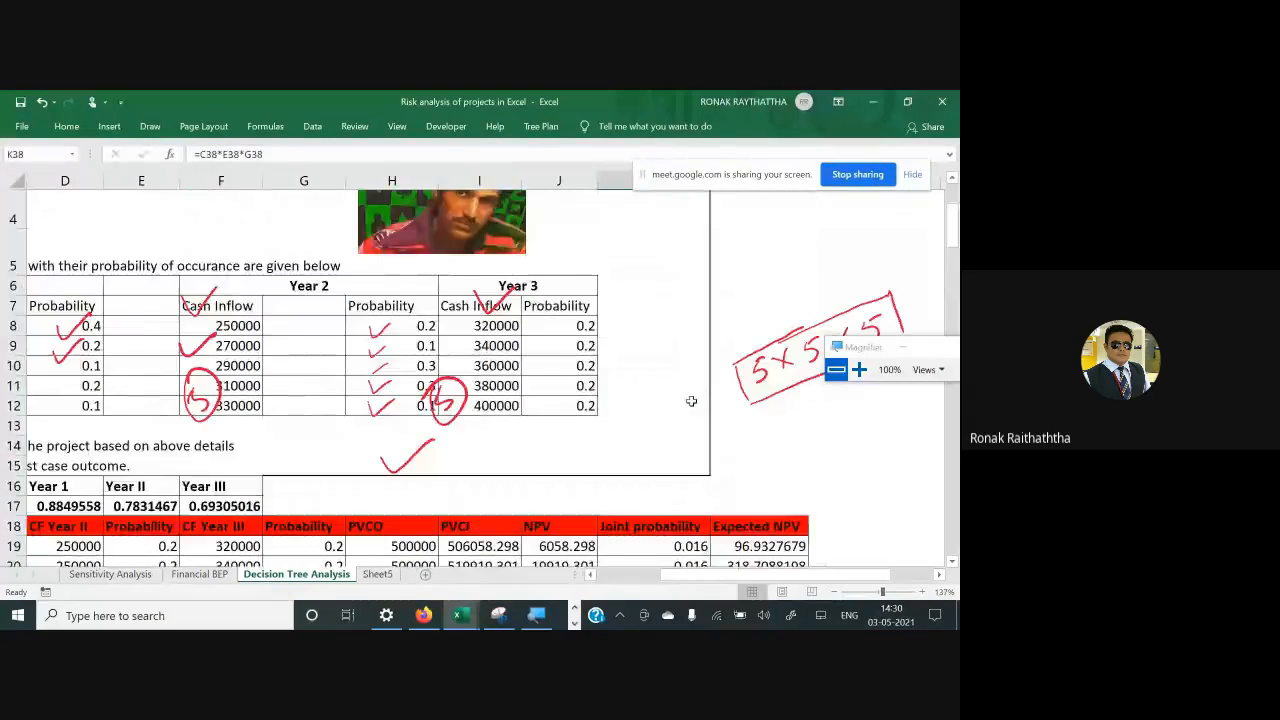
scroll(740, 385, "down", 2)
left_click(762, 381)
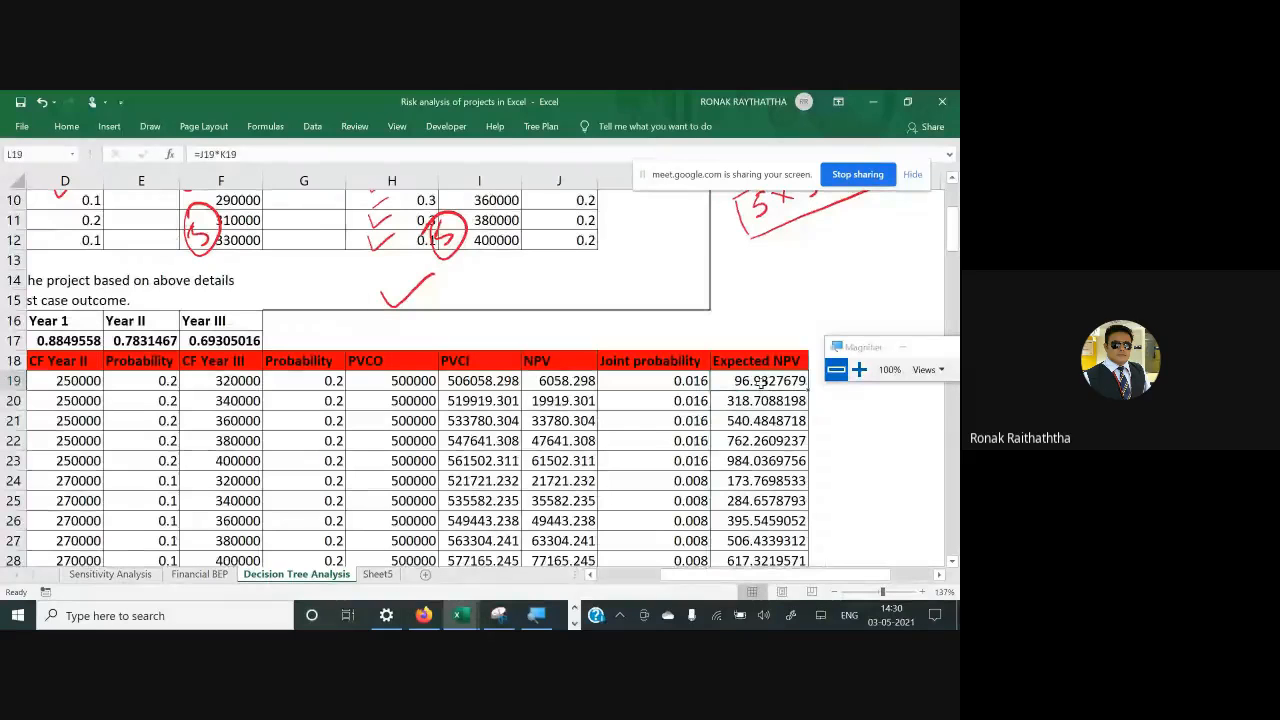
key("ctrl+shift+Down")
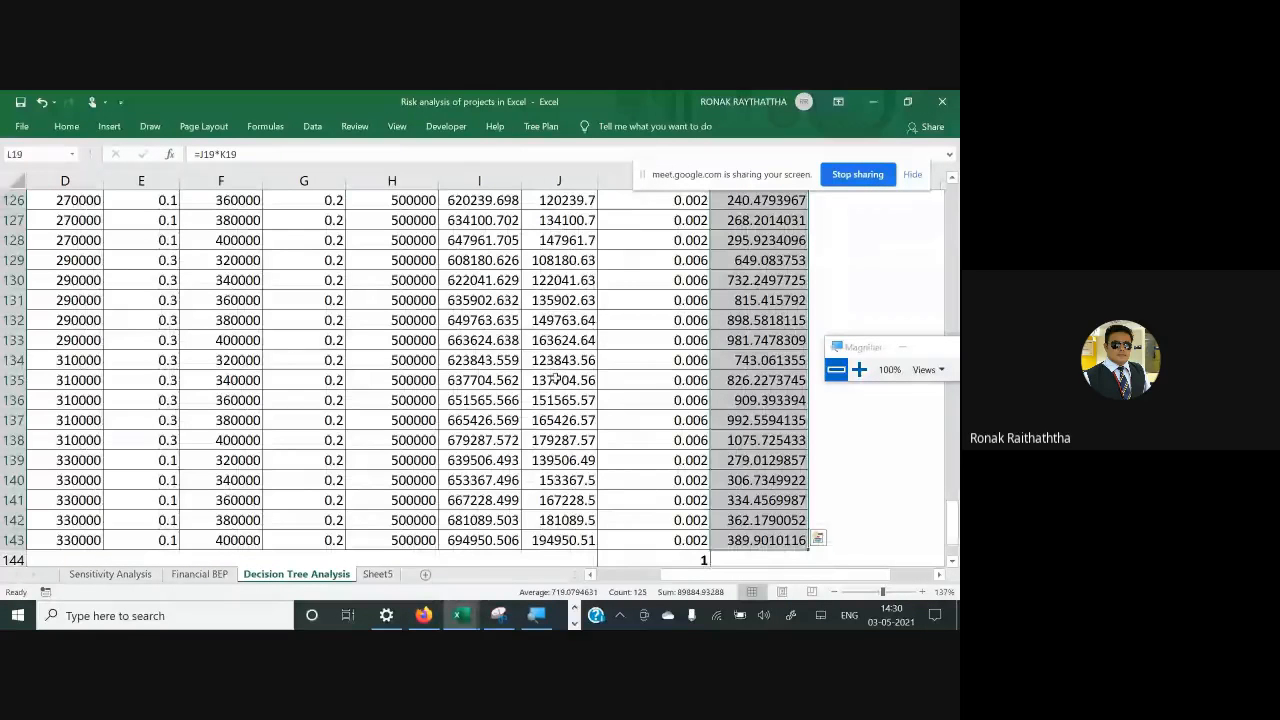
left_click(70, 128)
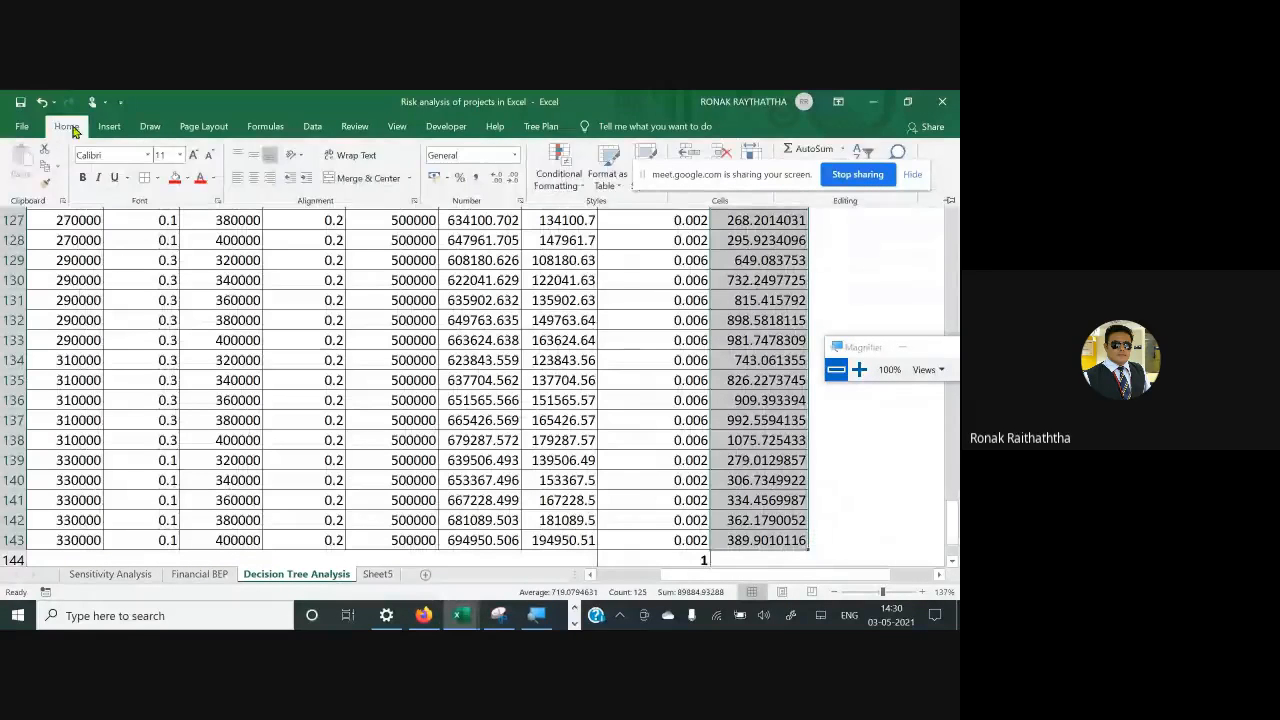
left_click(552, 180)
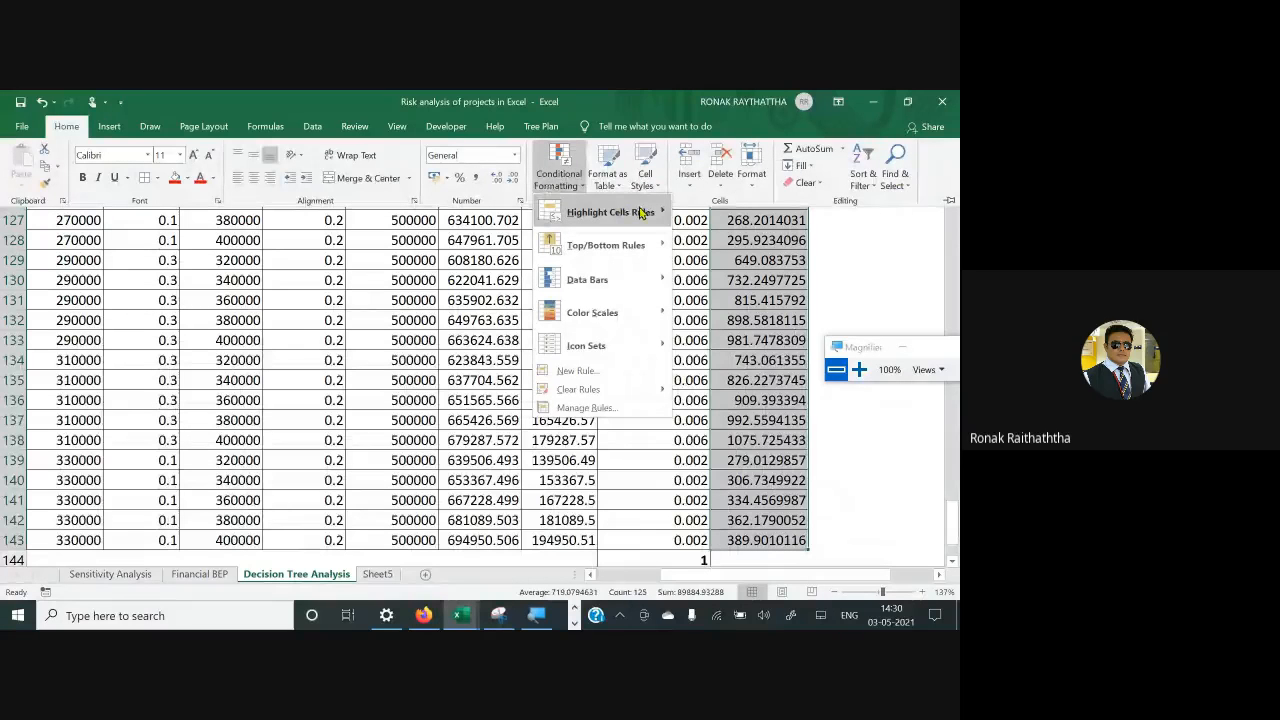
mouse_move(660, 212)
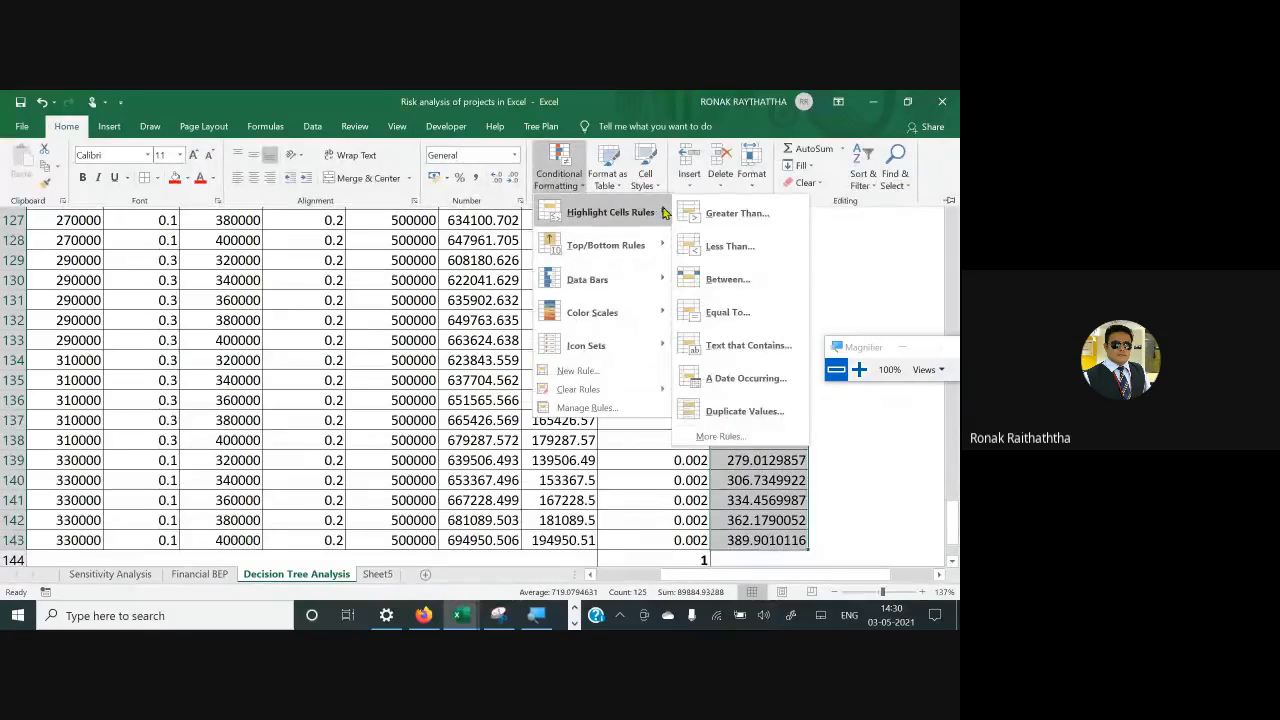
left_click(729, 248)
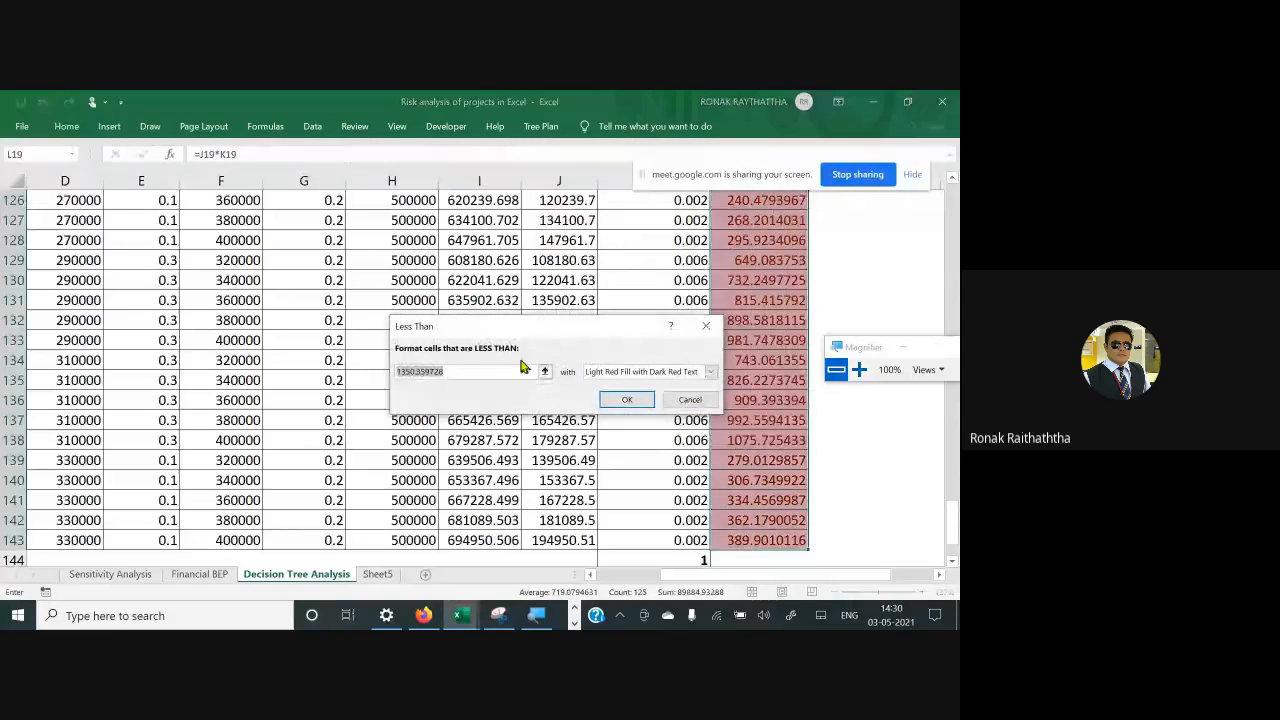
key("Escape")
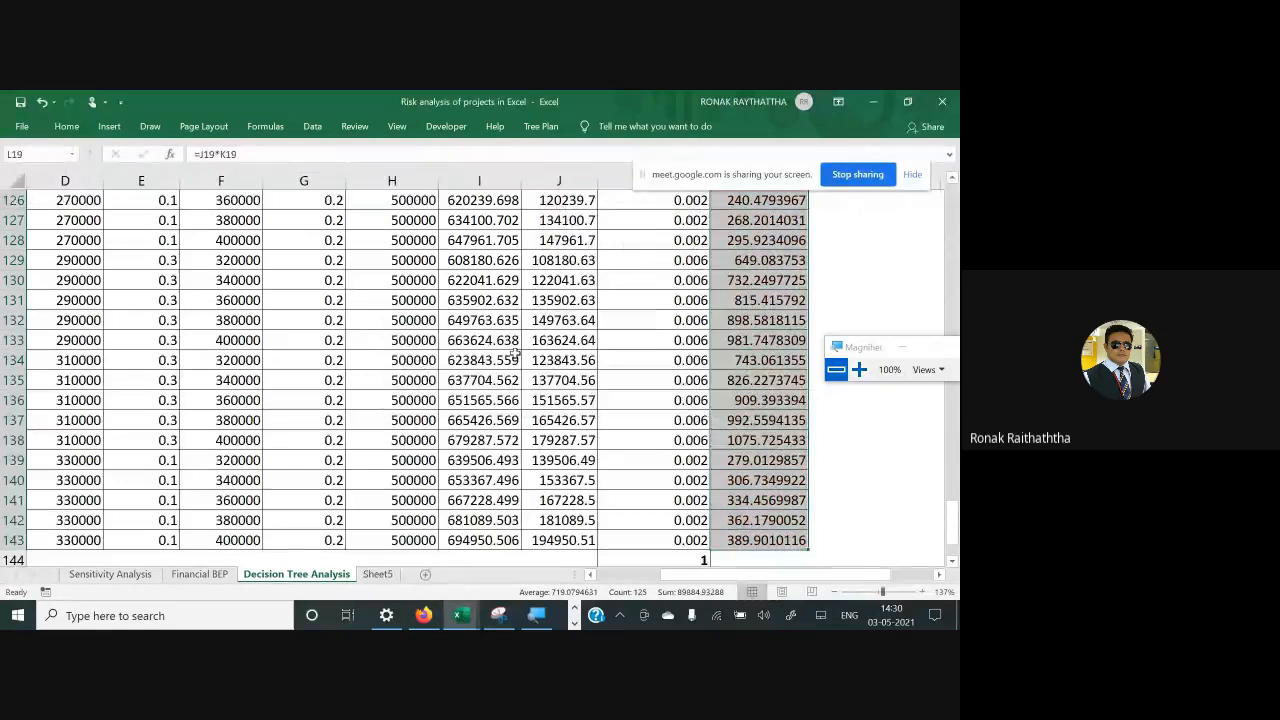
Add a Bottom Items conditional formatting rule with Light Red Fill with Dark Red Text to L19:L143
left_click(70, 128)
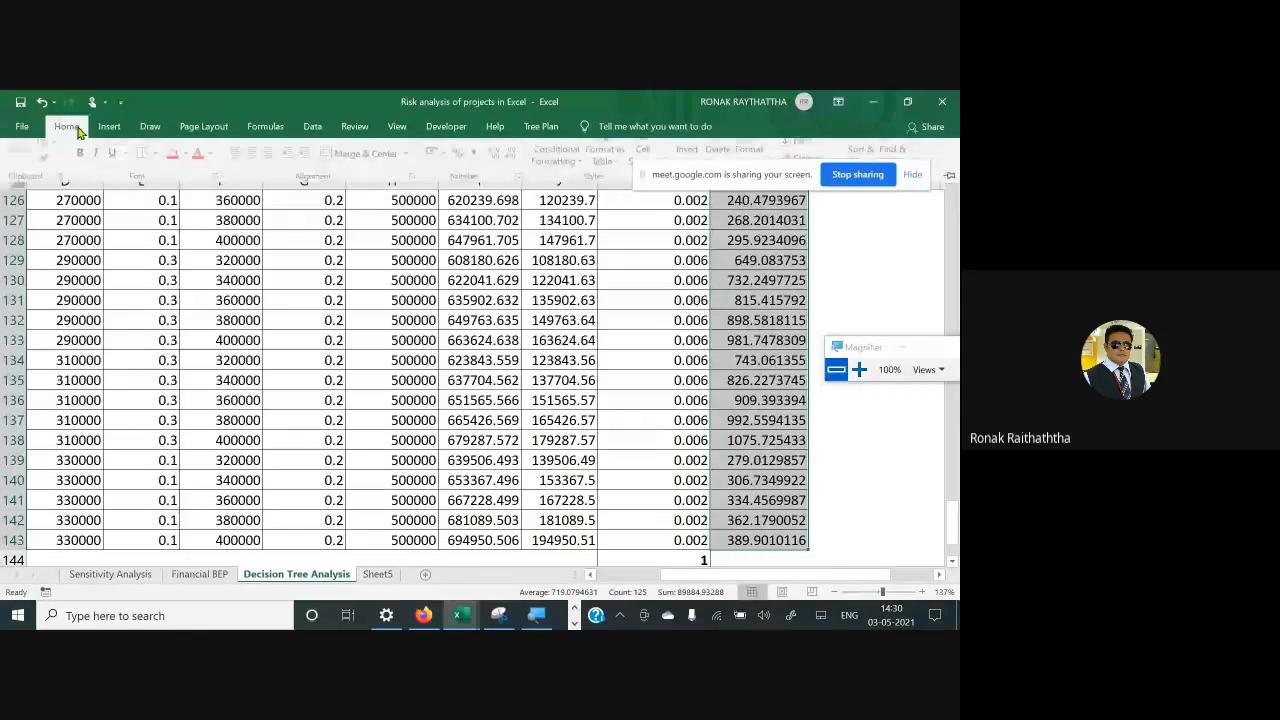
left_click(580, 190)
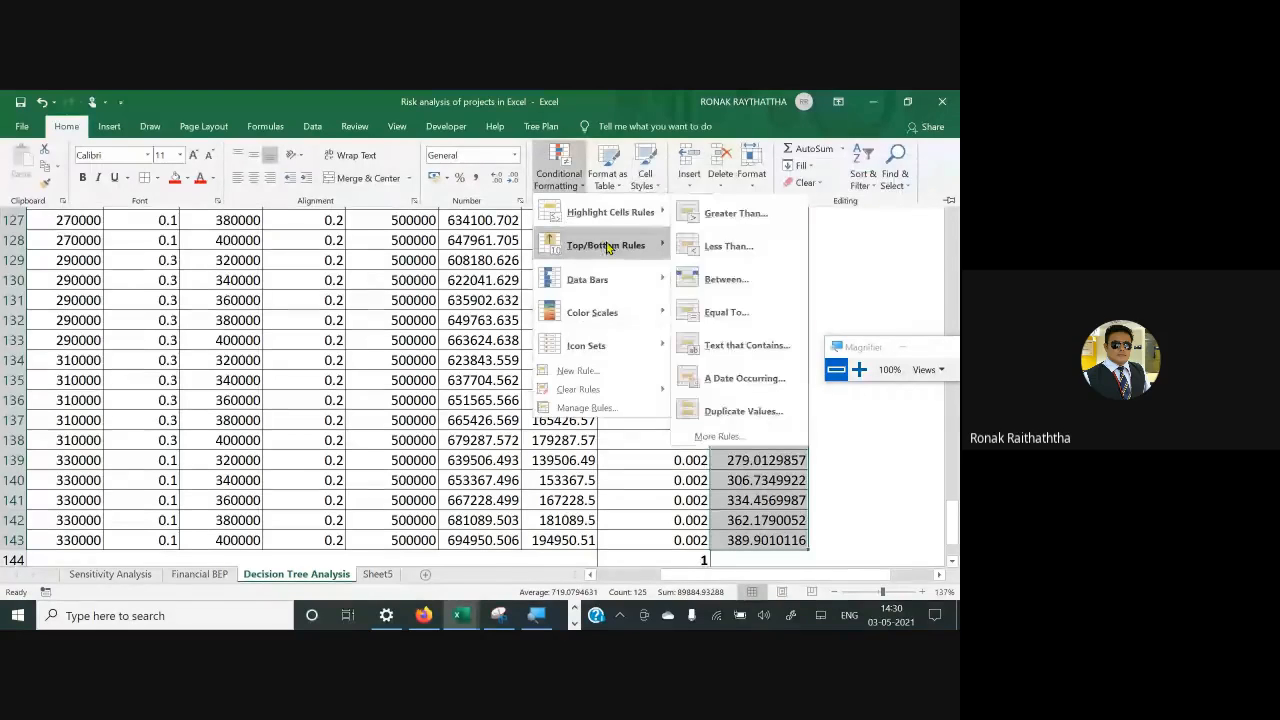
mouse_move(608, 247)
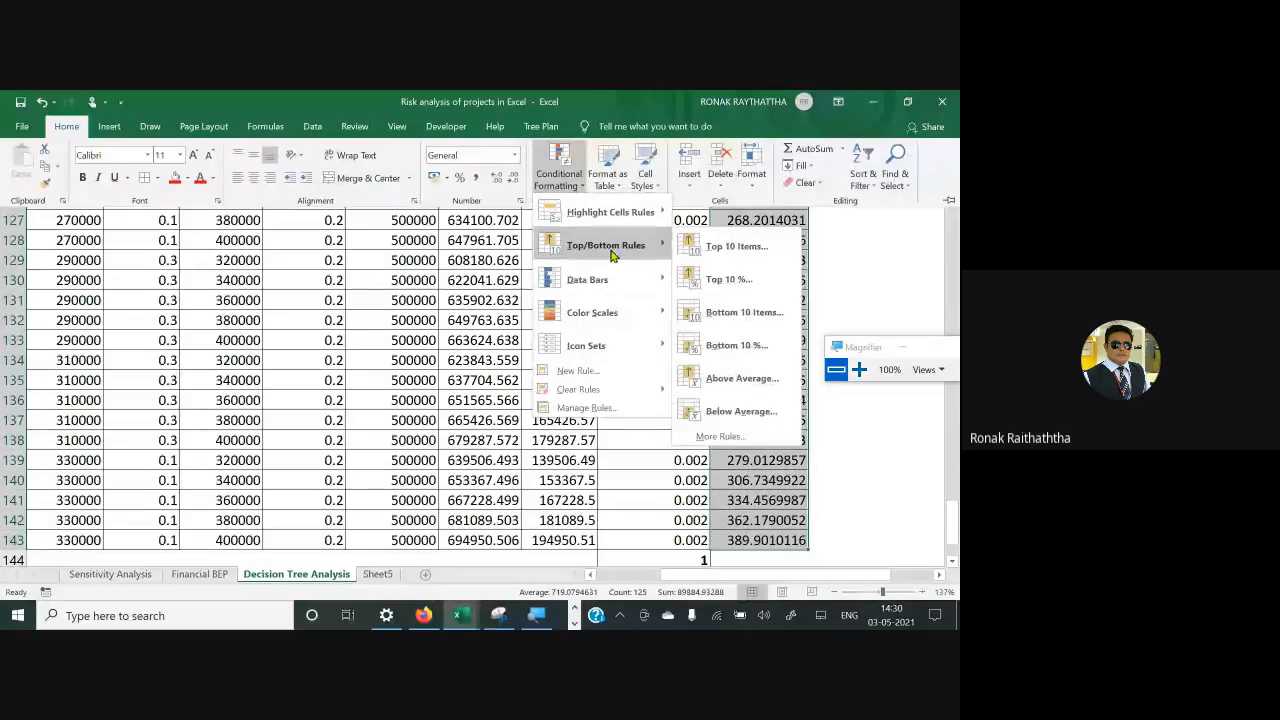
left_click(737, 313)
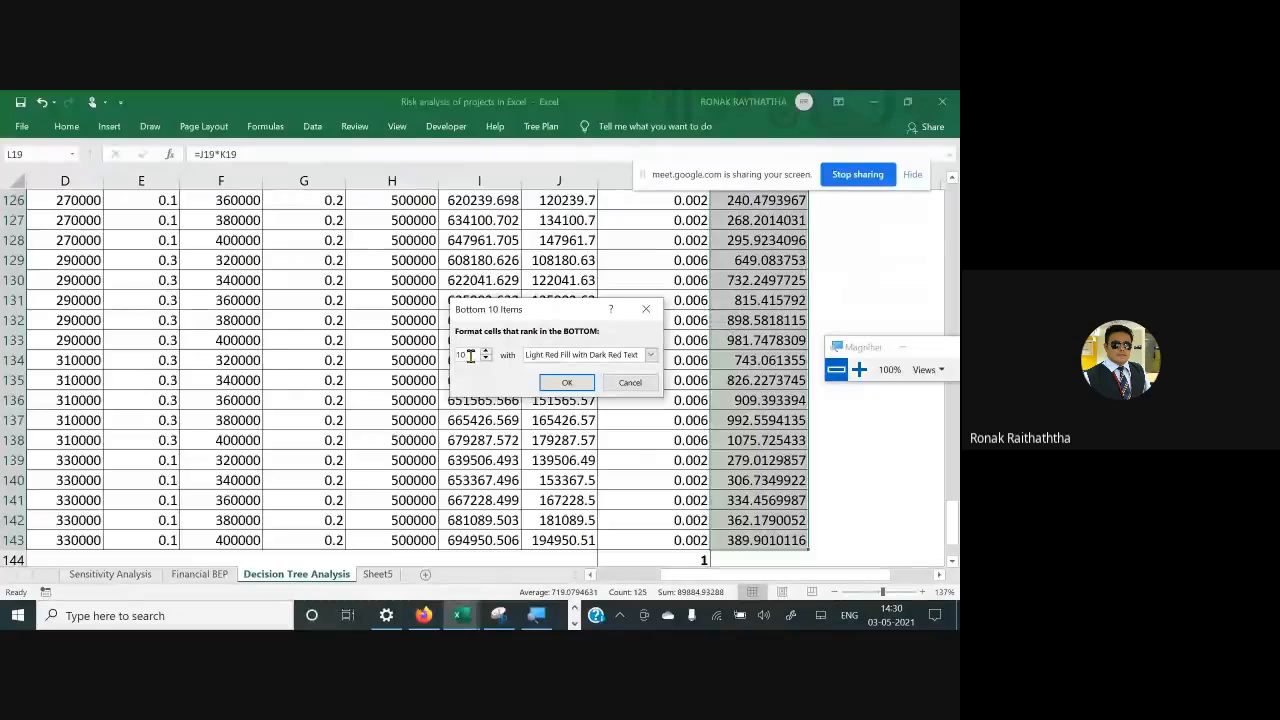
key("BackSpace")
key("BackSpace")
left_click(567, 383)
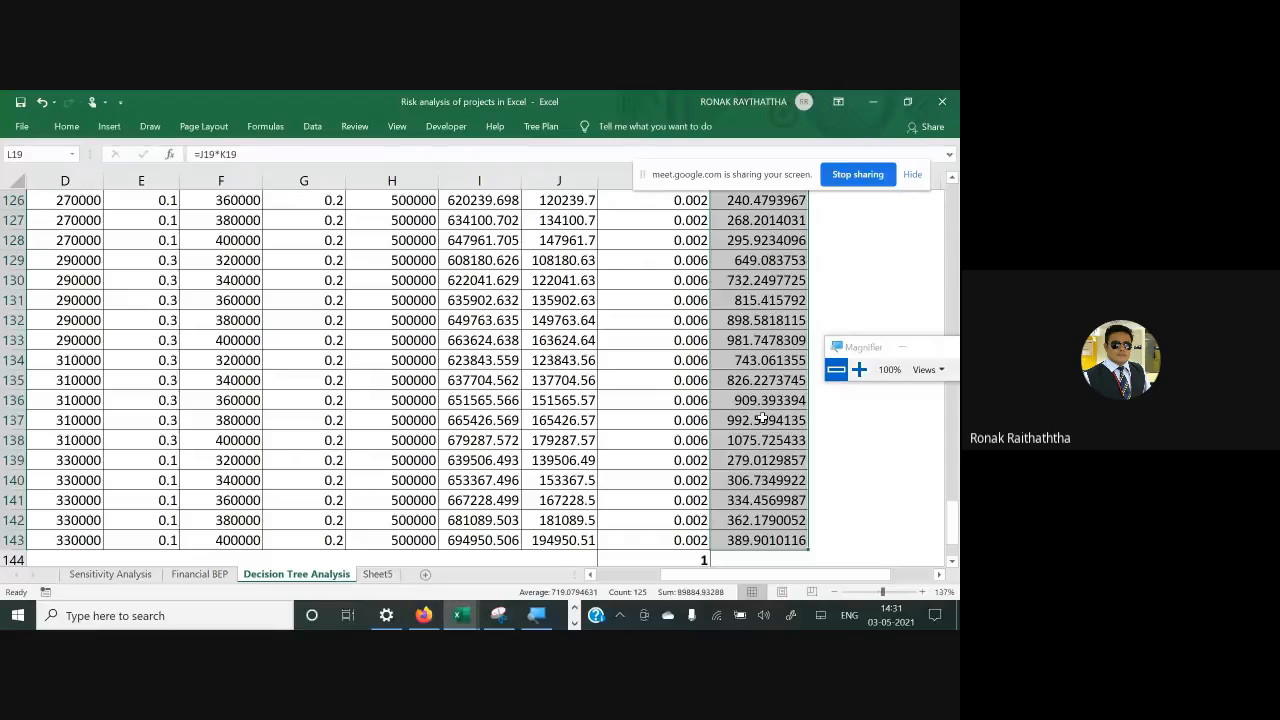
Add borders around the Best NPV and Lowest NPV labels and values in K146:L147
scroll(762, 420, "down", 3)
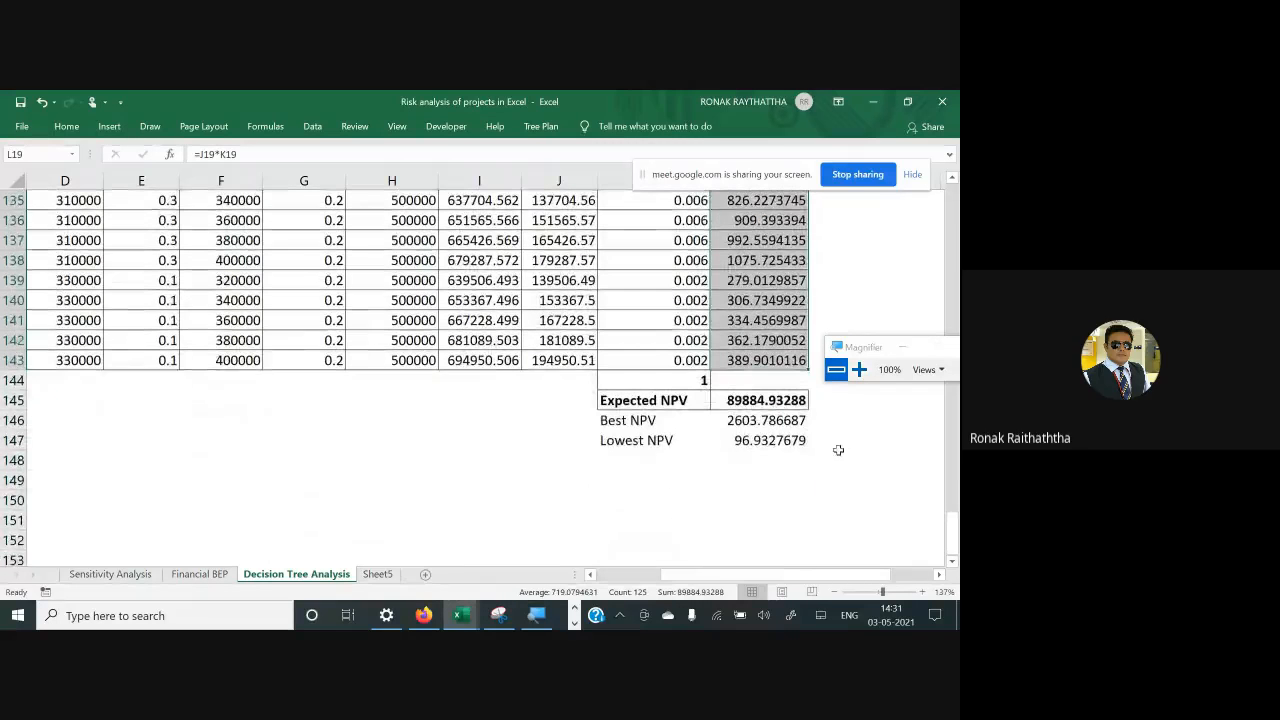
left_click(748, 440)
left_click_drag(640, 421, 741, 440)
key("Right")
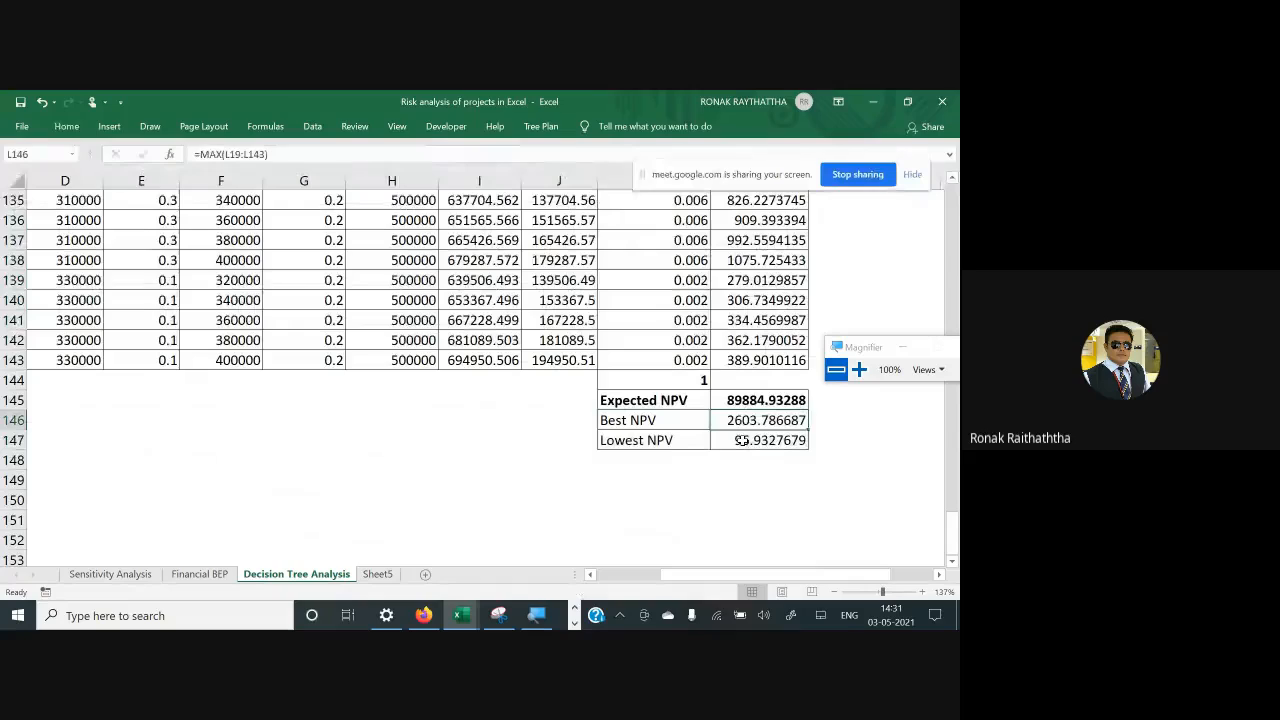
scroll(784, 320, "up", 3)
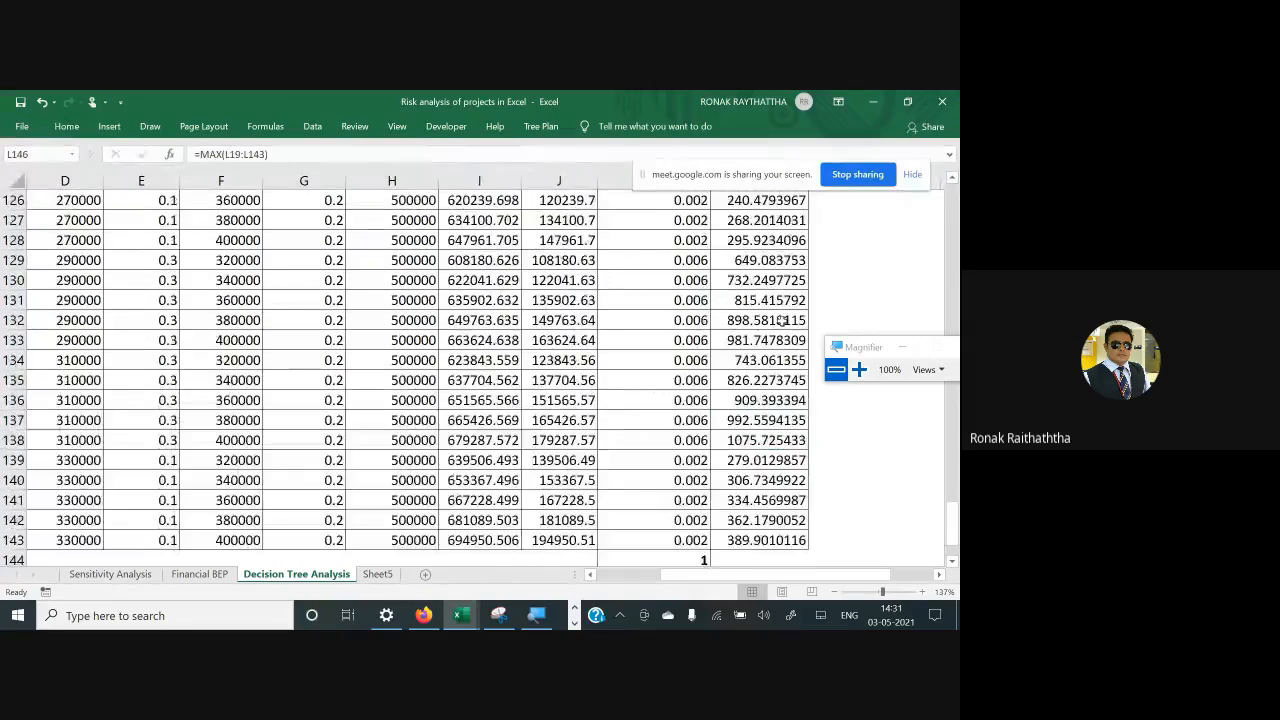
Look up the joint probability of the scenario with the lowest expected NPV and enter 0.016 beside Lowest NPV in M147
scroll(784, 320, "up", 15)
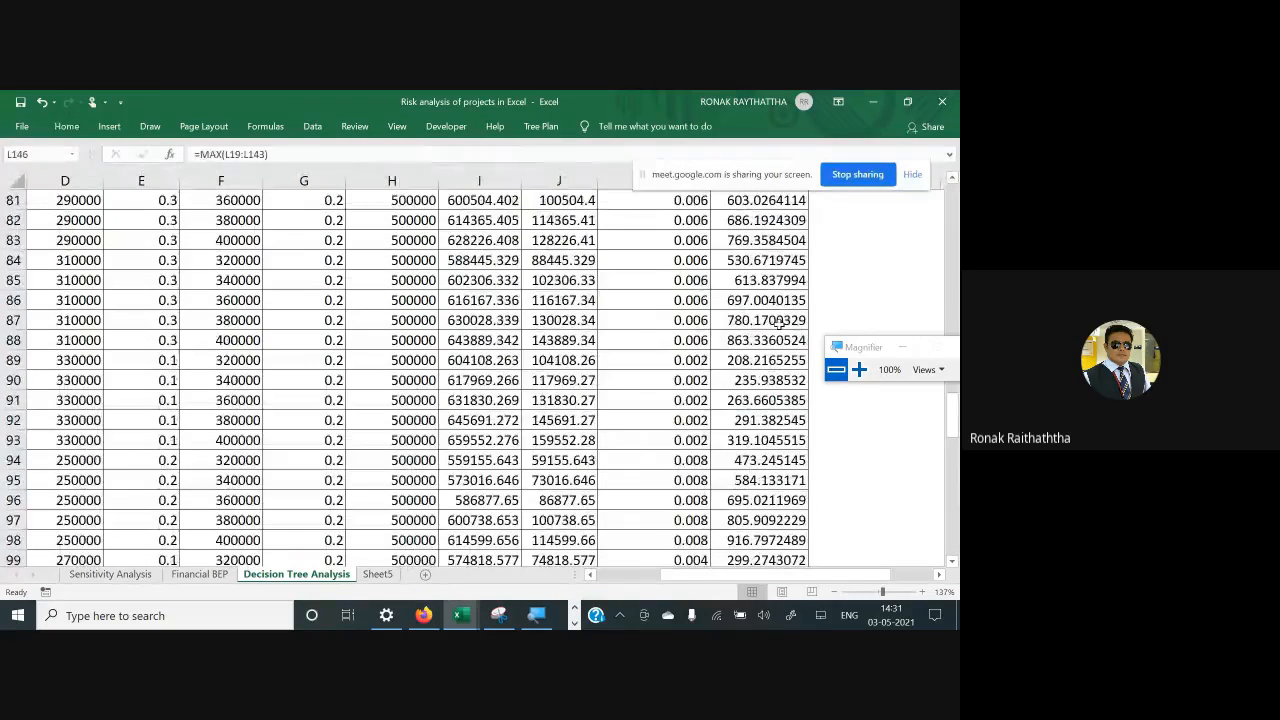
scroll(778, 322, "up", 18)
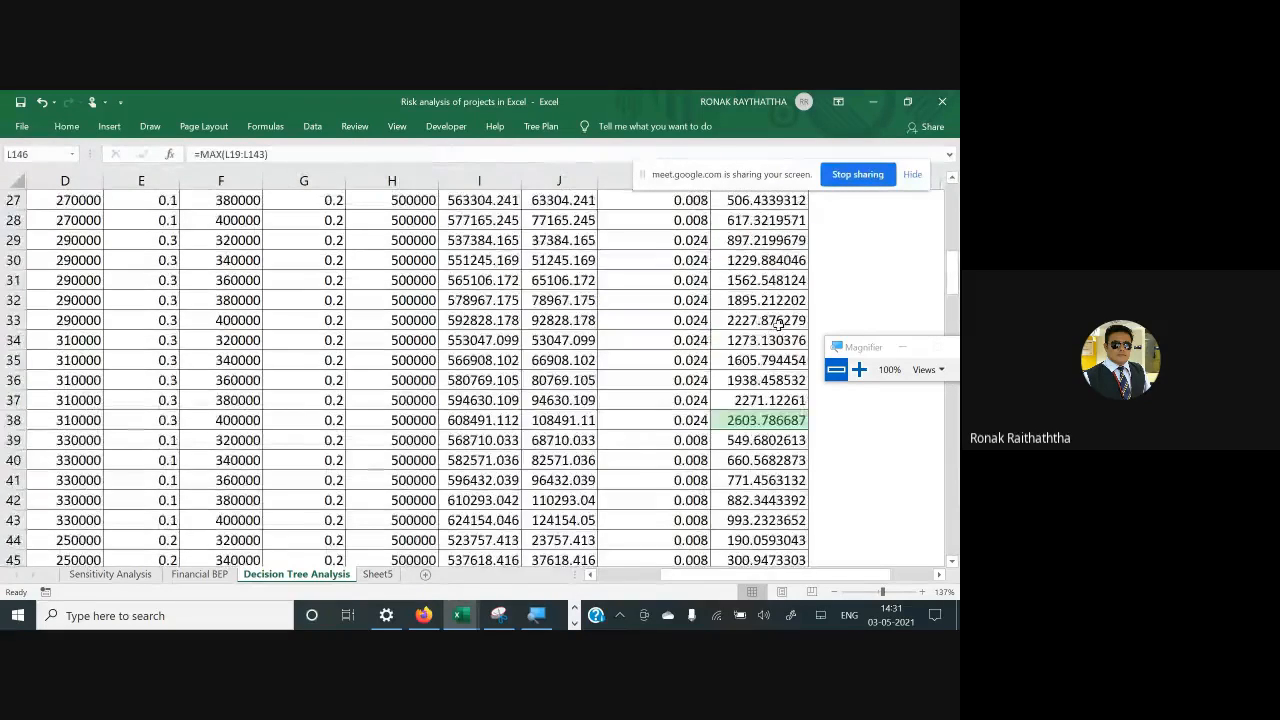
scroll(778, 322, "up", 7)
scroll(778, 322, "down", 2)
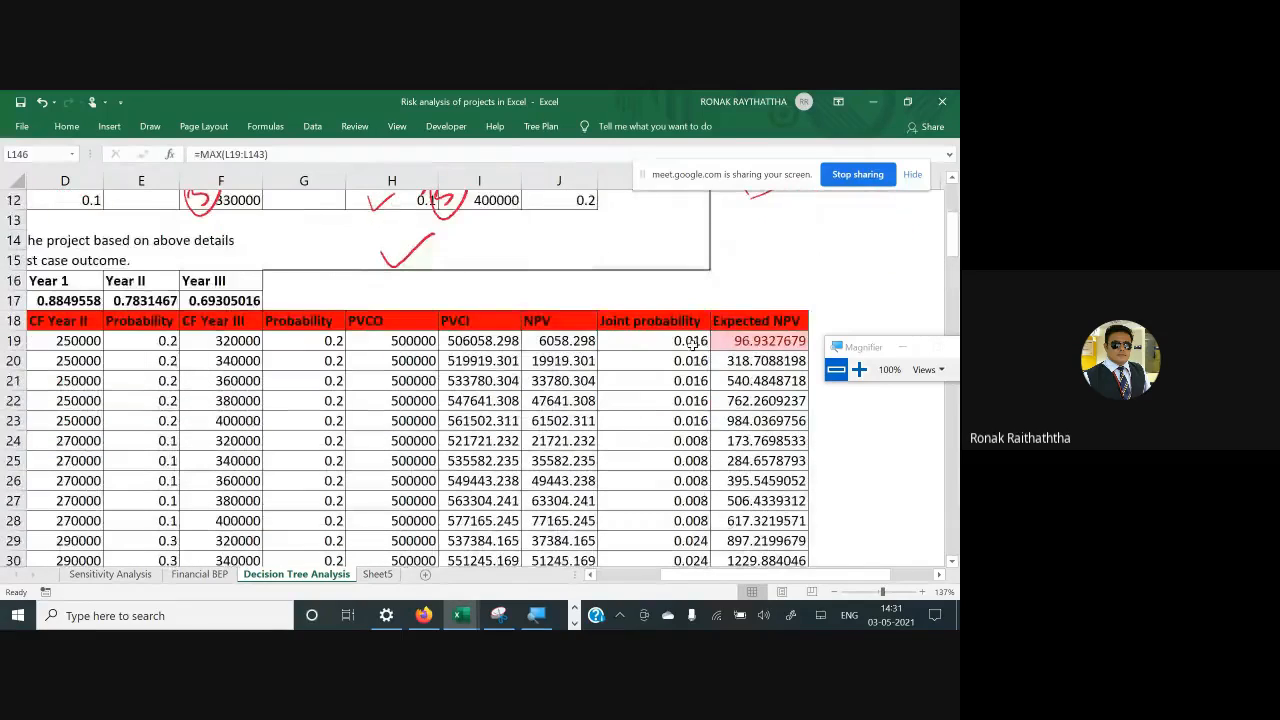
left_click(692, 342)
scroll(719, 370, "down", 20)
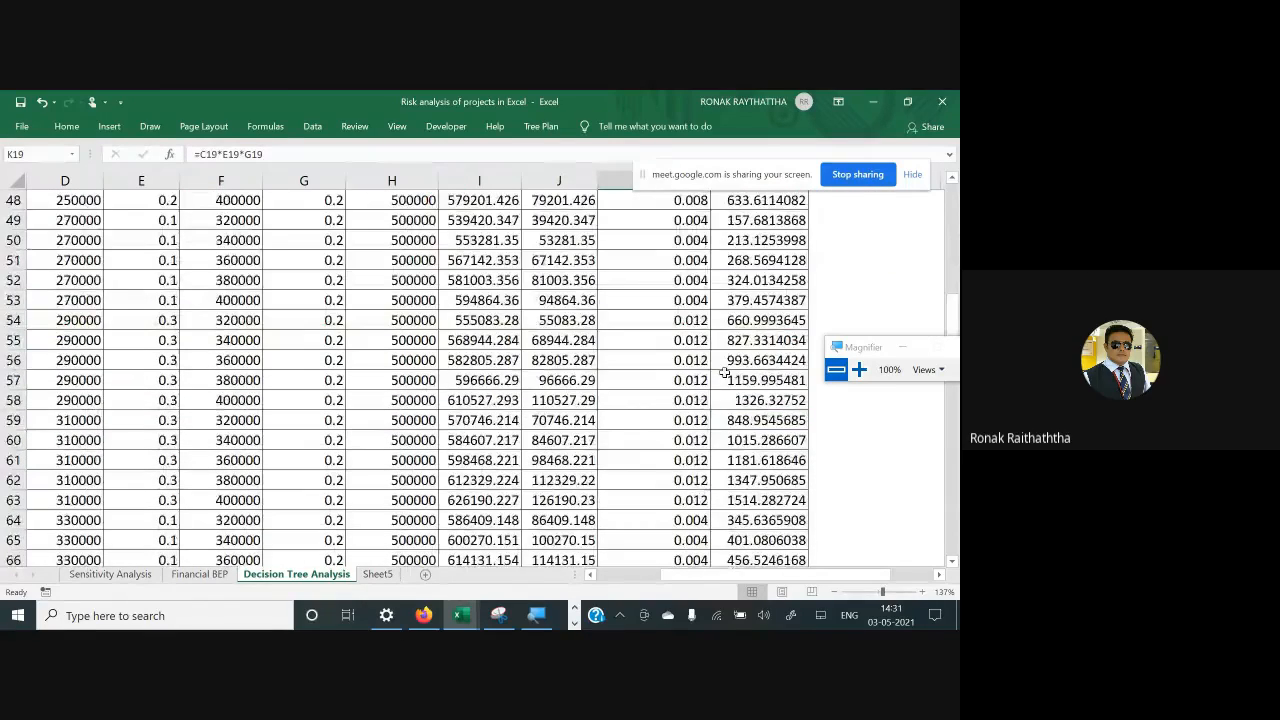
scroll(738, 385, "down", 7)
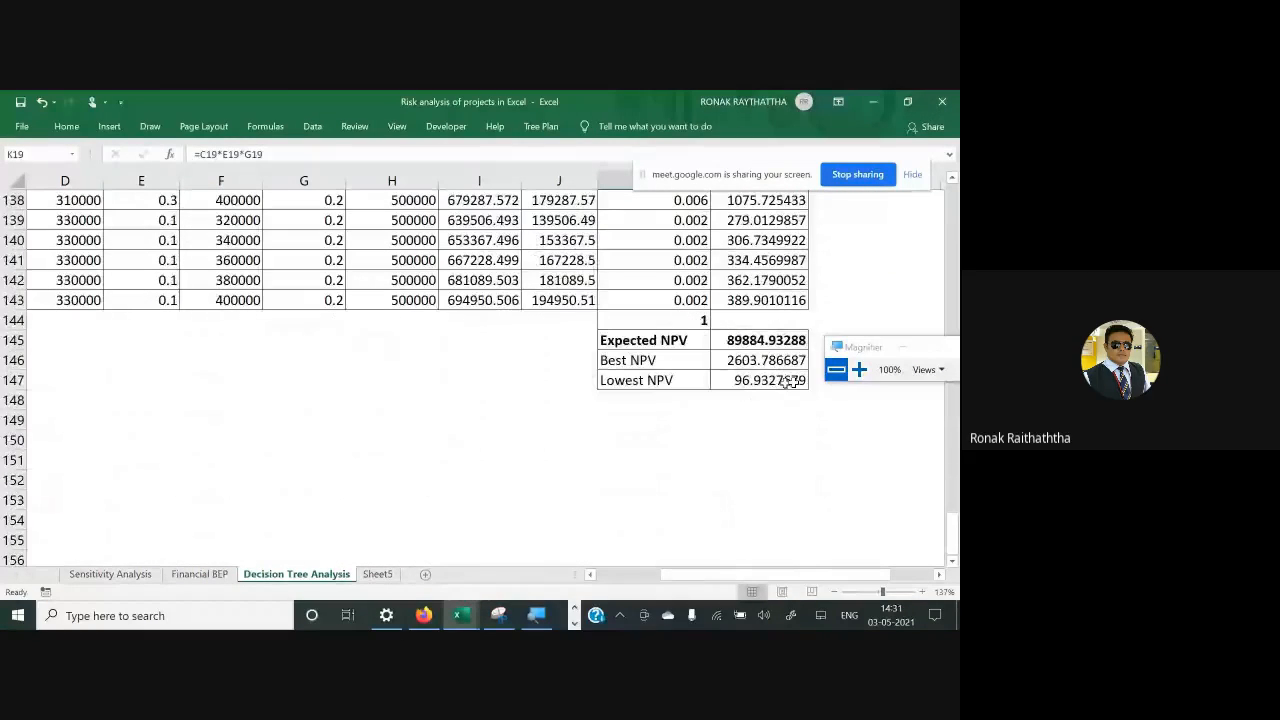
left_click(843, 349)
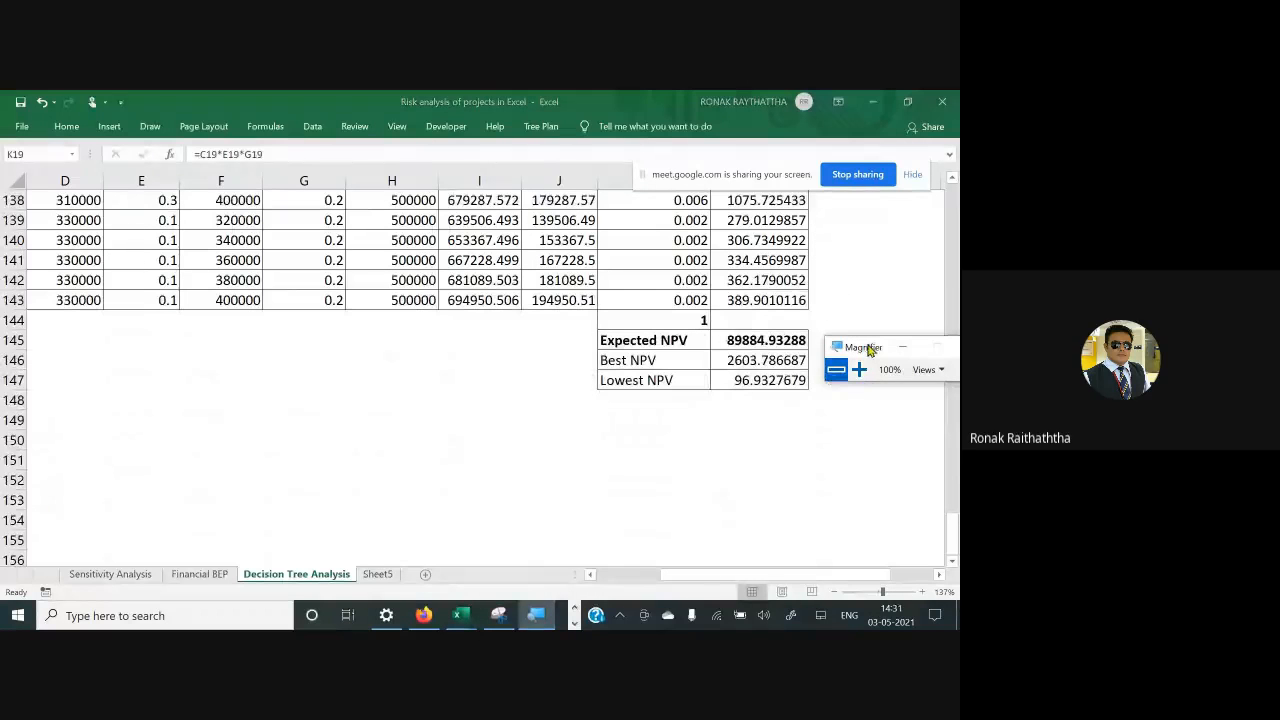
left_click_drag(867, 347, 857, 265)
left_click(830, 374)
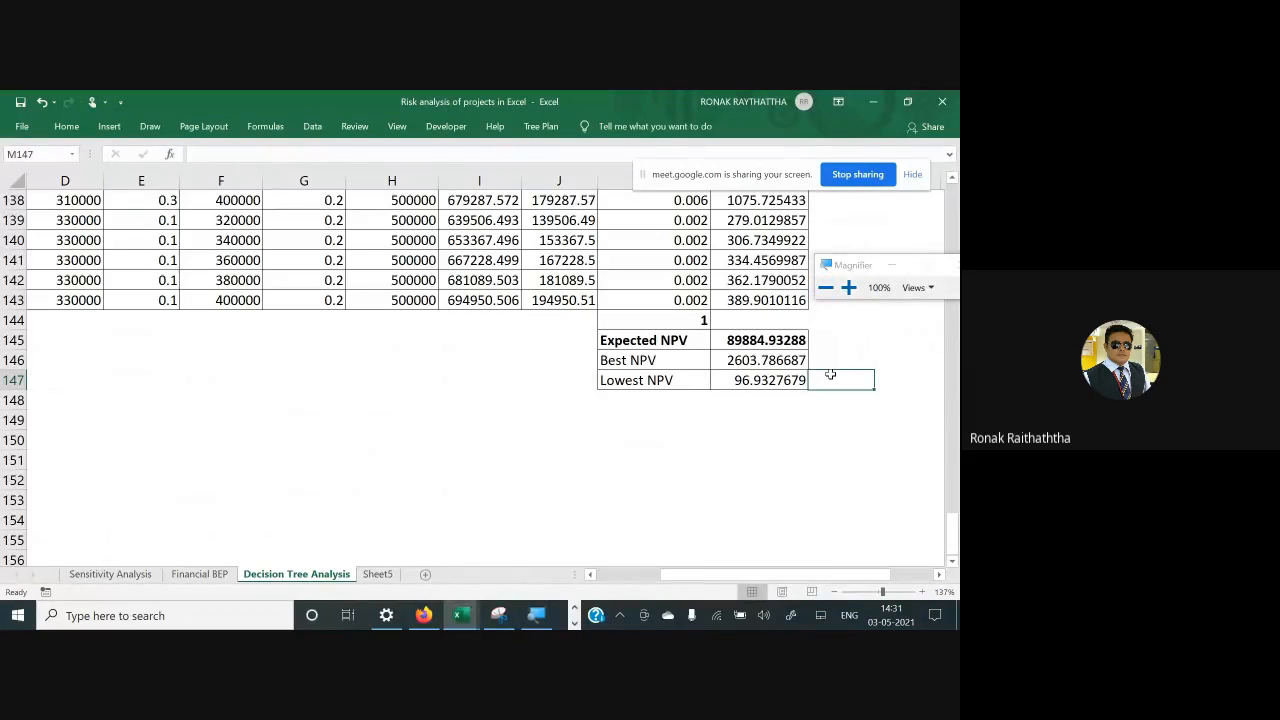
type("0.016")
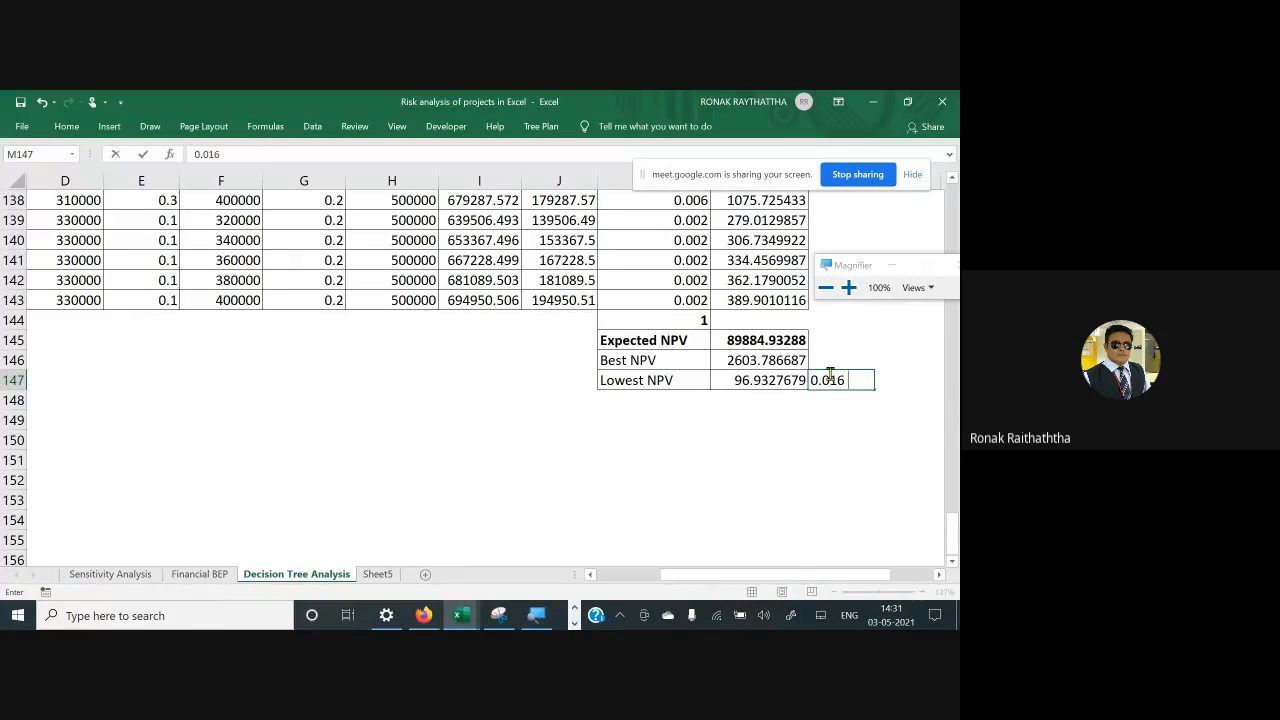
key("Up")
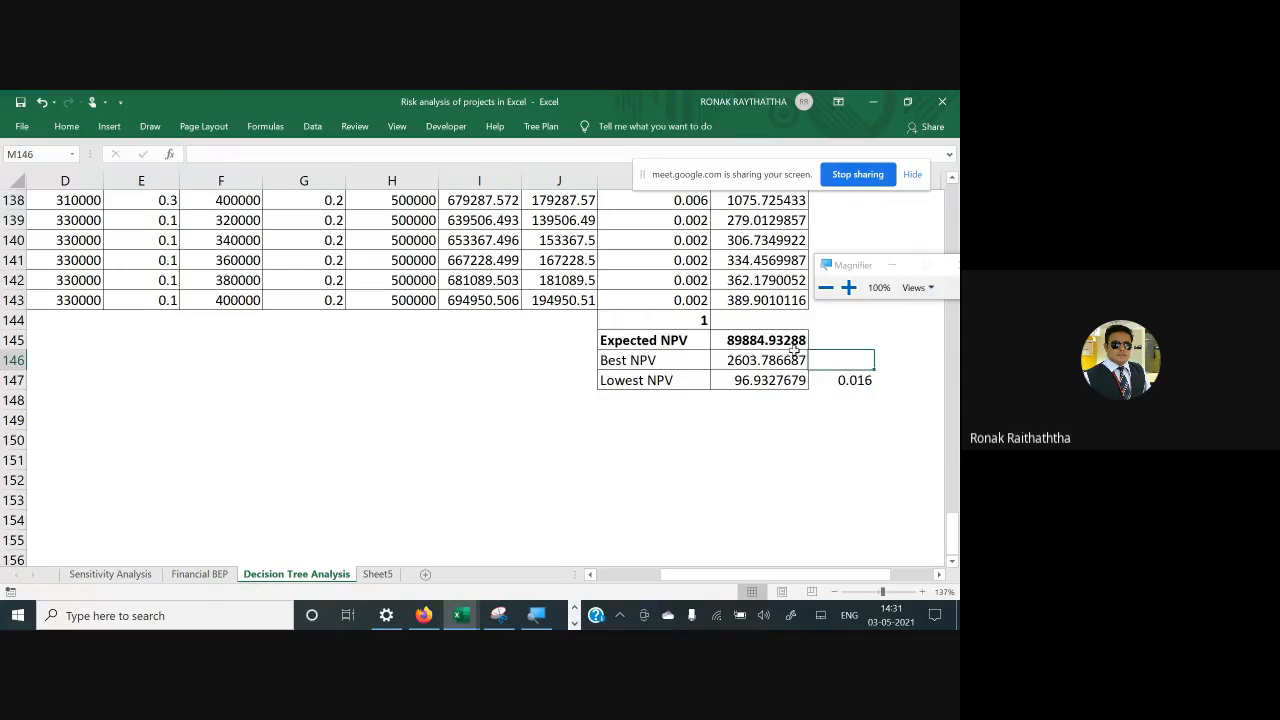
Look up the joint probability of the green-highlighted best scenario and enter 0.024 beside Best NPV in M146
scroll(793, 349, "up", 1)
scroll(793, 349, "up", 5)
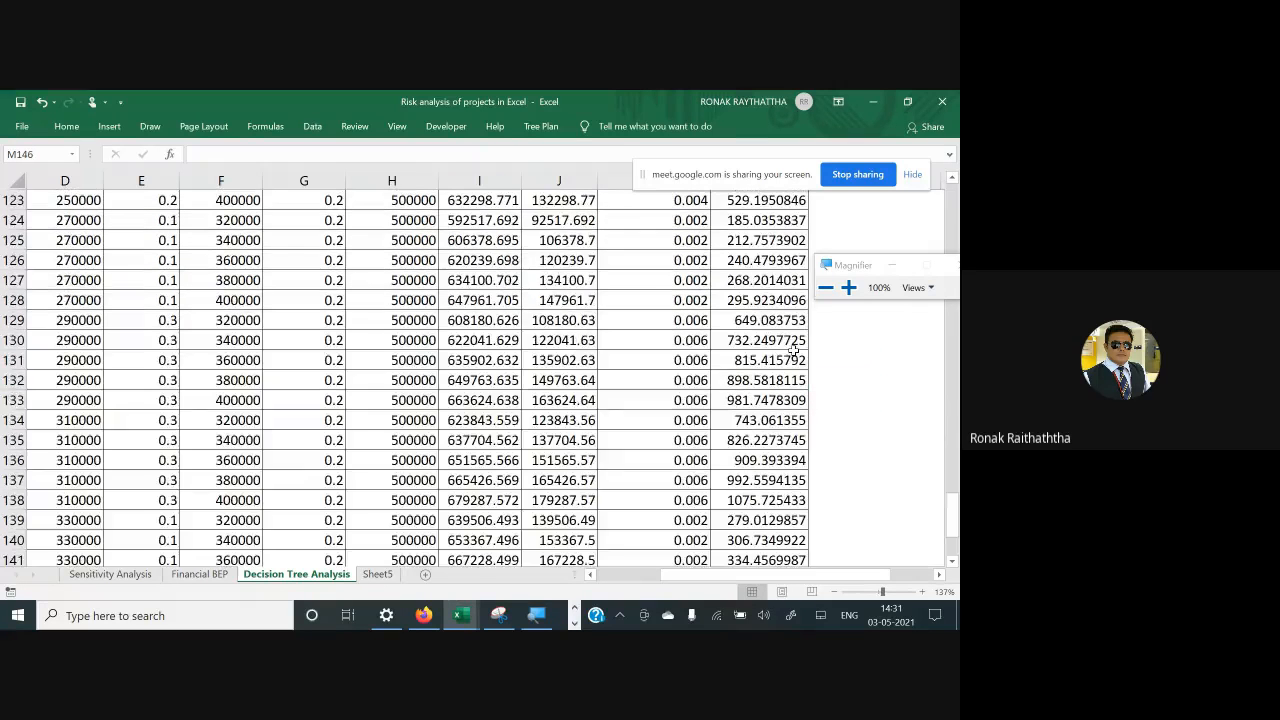
scroll(793, 349, "up", 20)
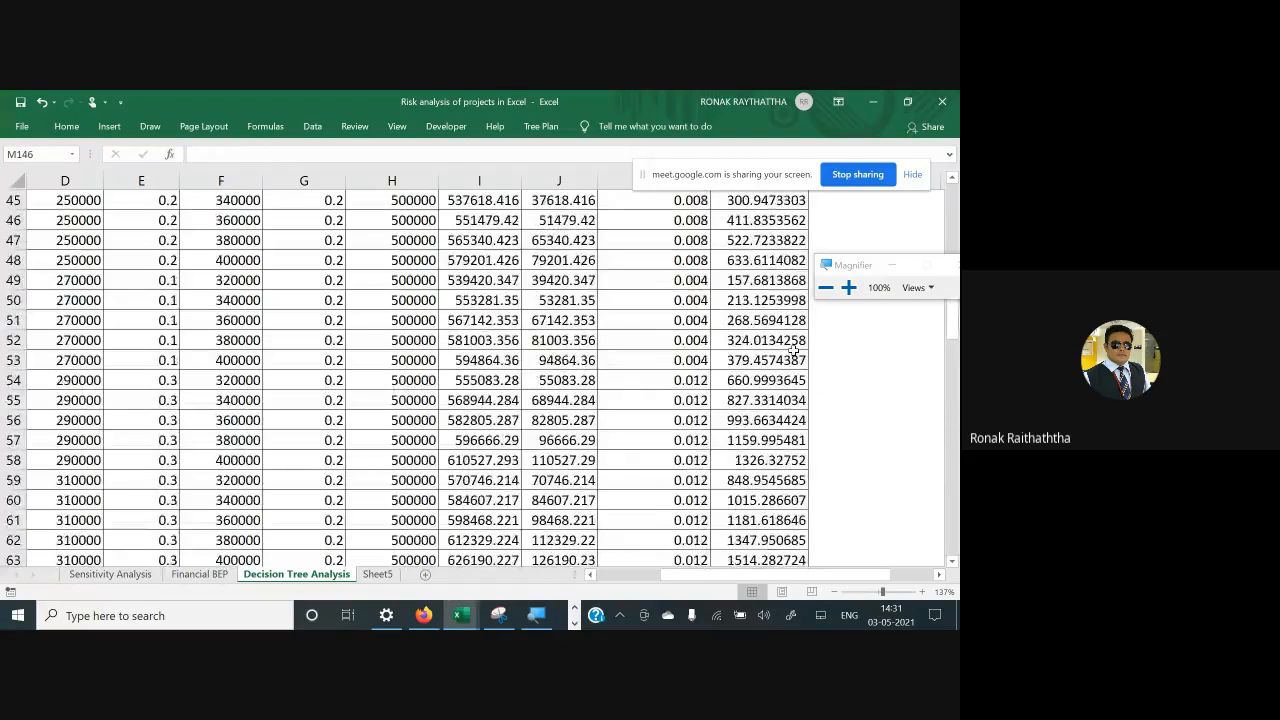
scroll(793, 349, "up", 4)
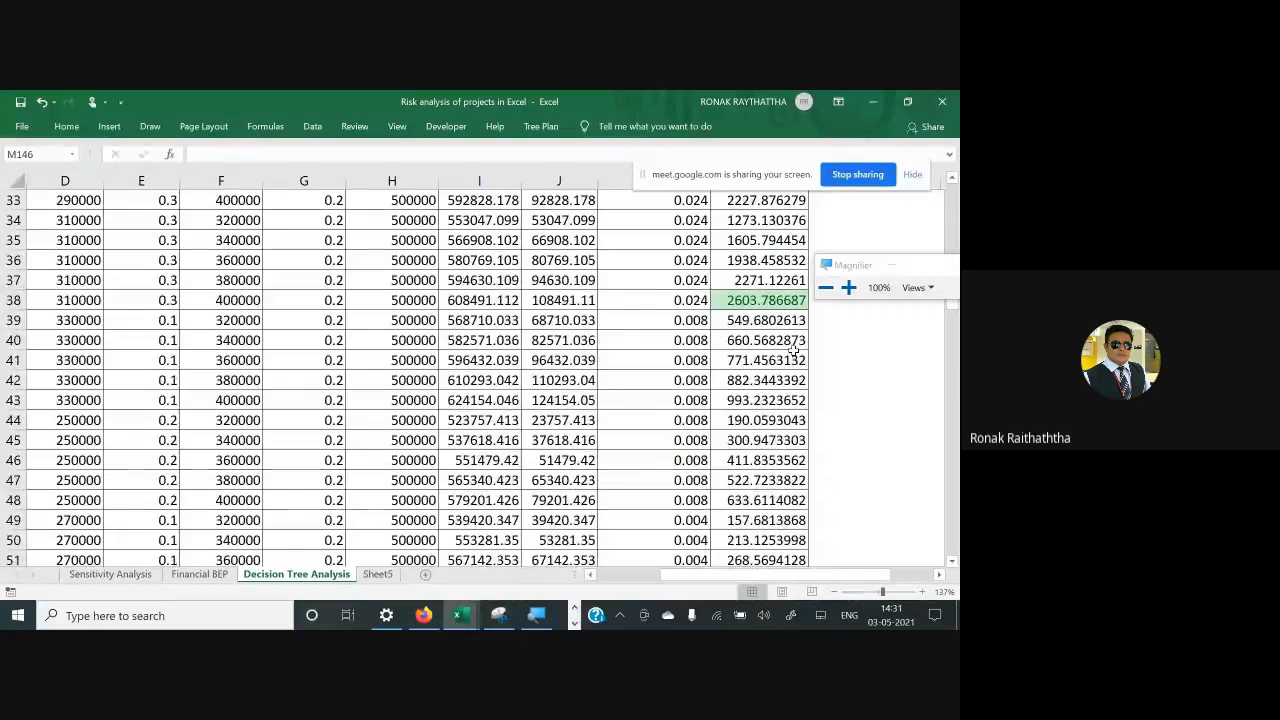
scroll(793, 349, "down", 20)
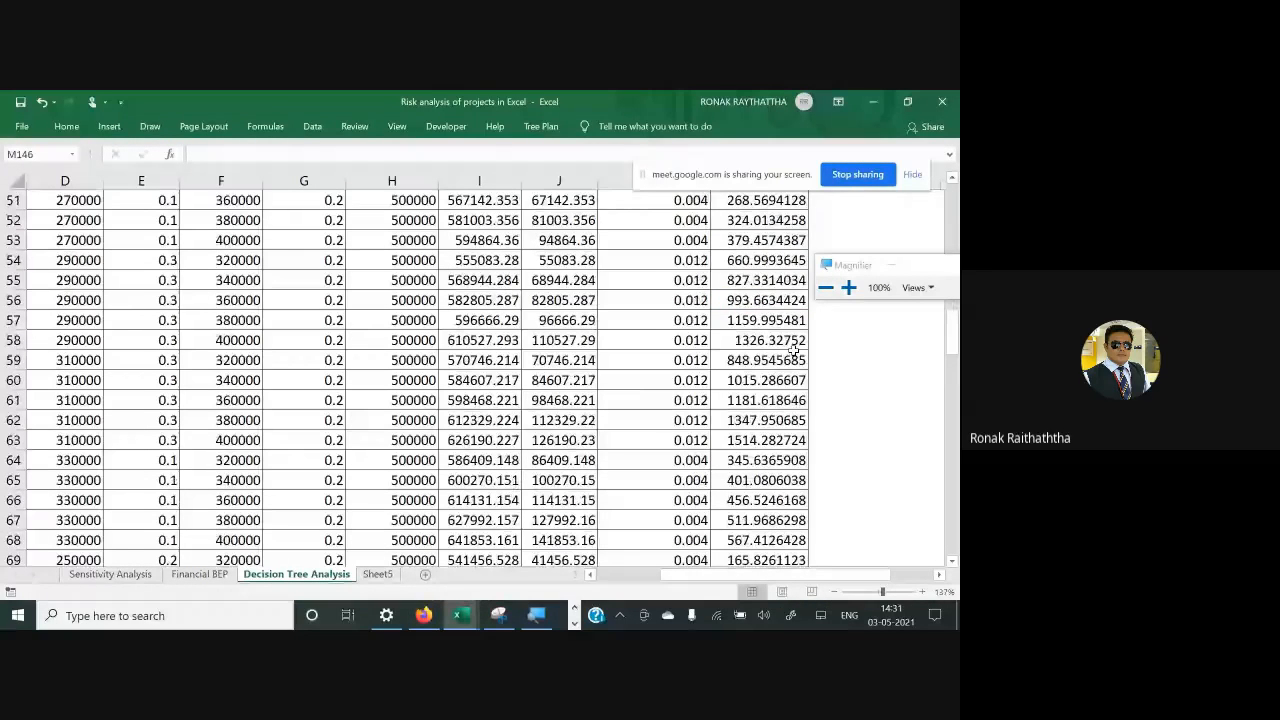
scroll(793, 349, "down", 14)
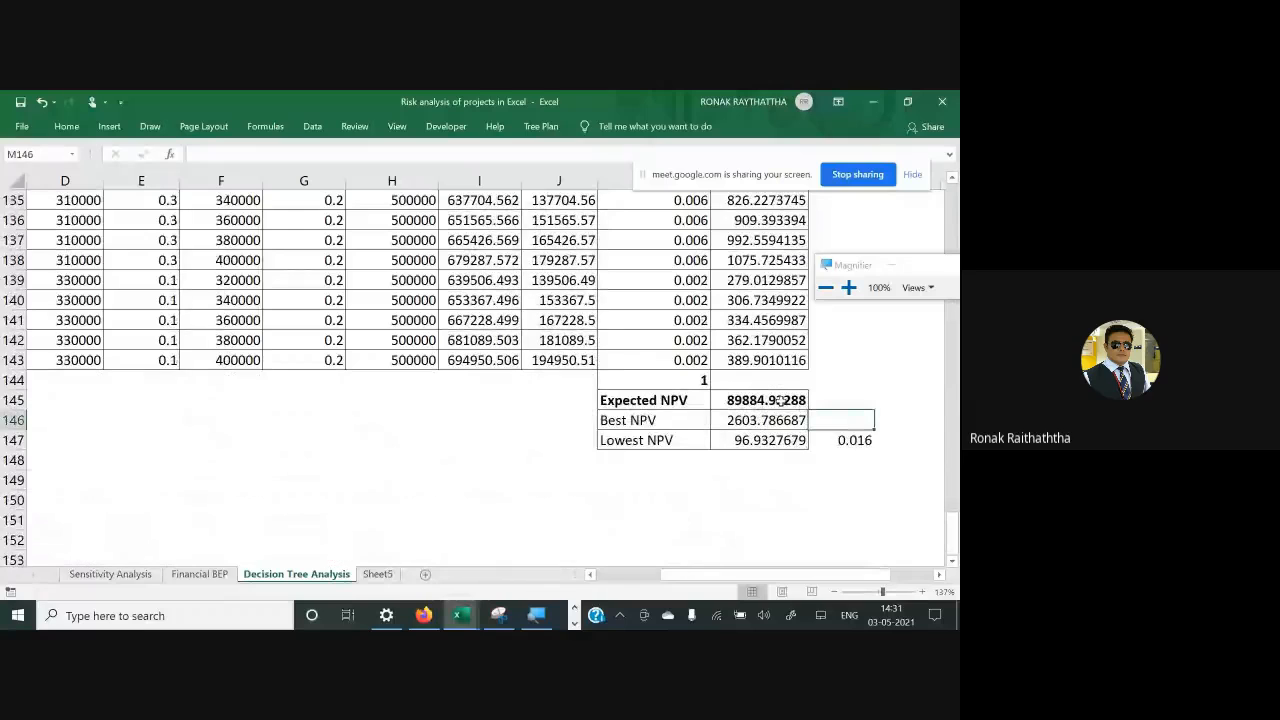
type("0.024")
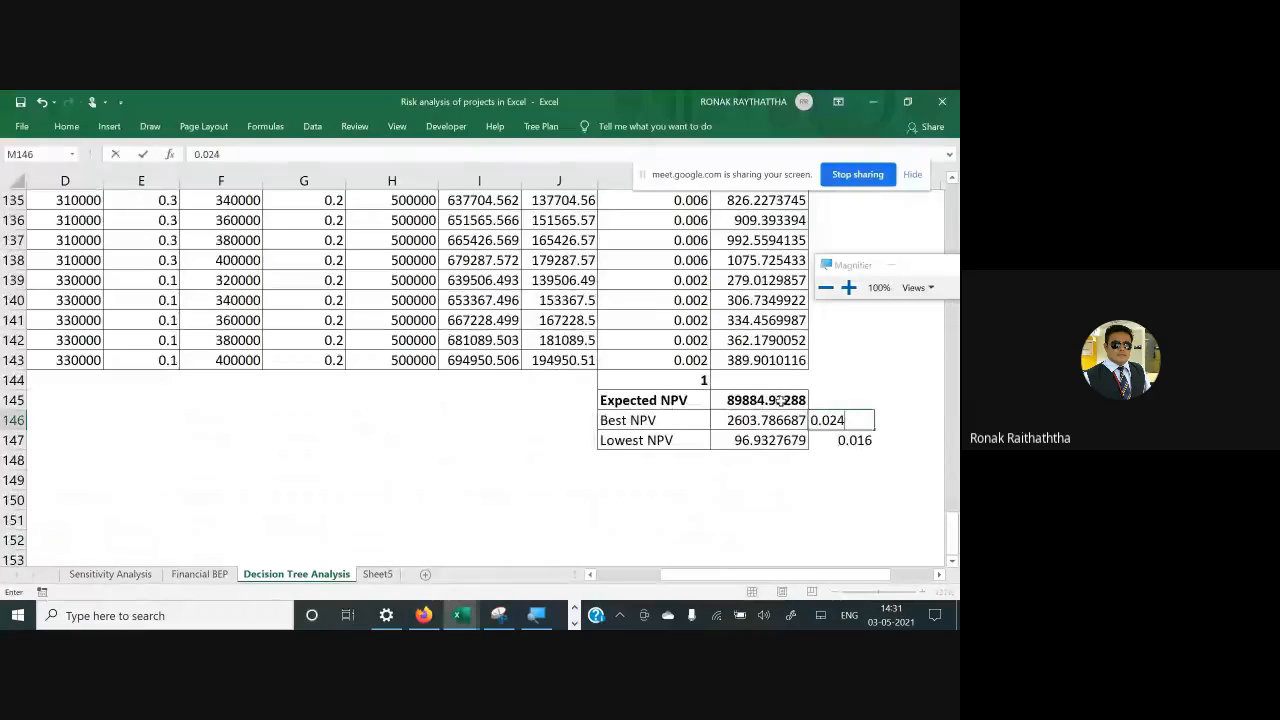
key("ctrl+Return")
Add borders around the two joint probability values in M146:M147
key("shift+Down")
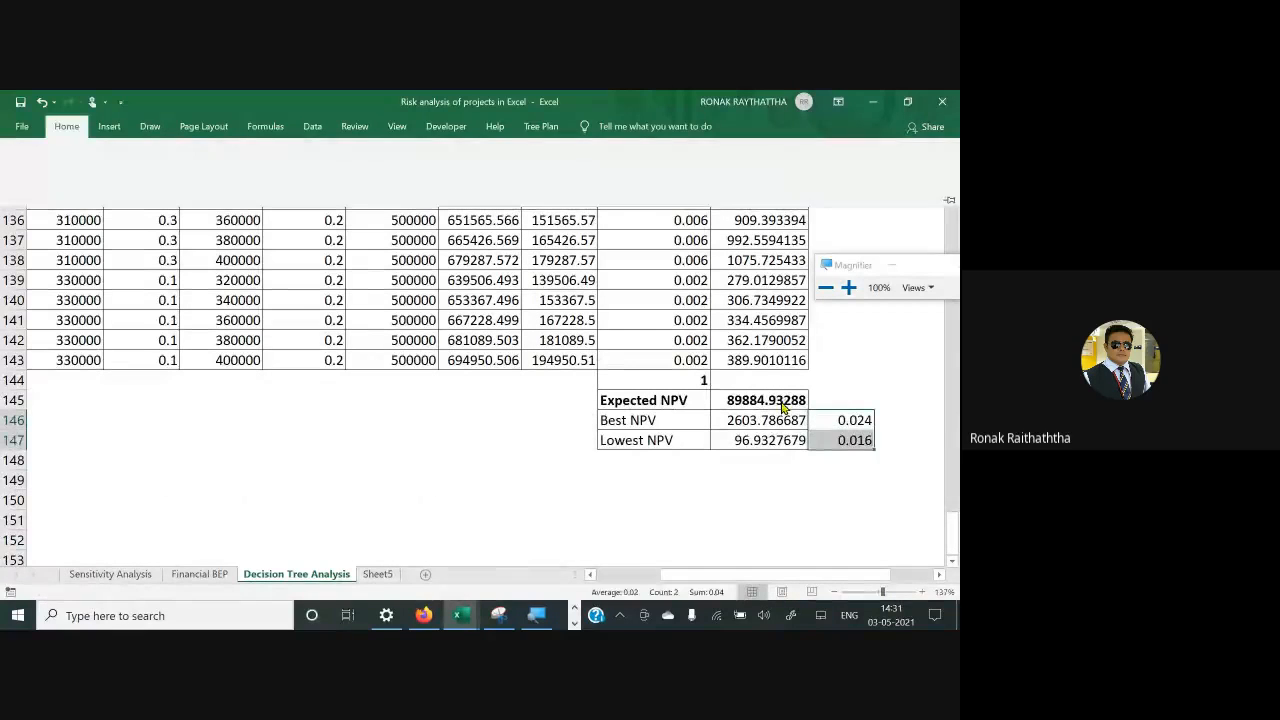
key("Down")
key("Down")
key("Left")
key("Up")
key("Up")
key("Up")
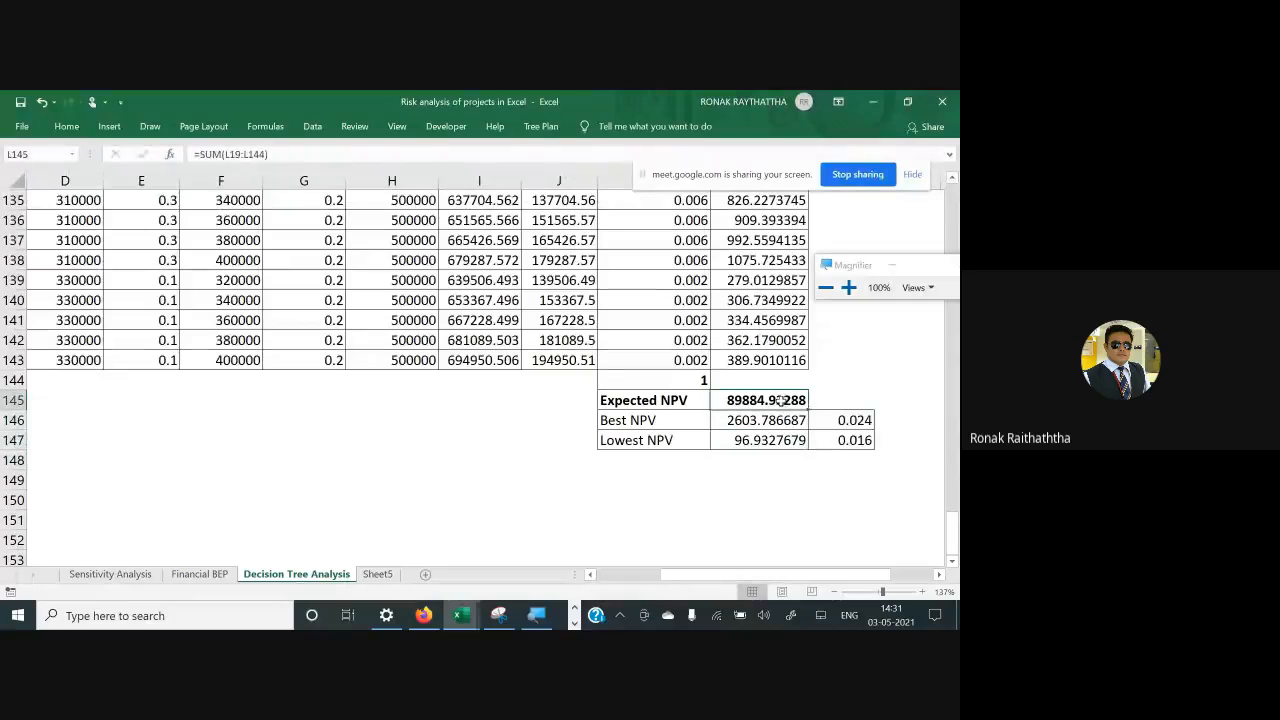
Make the Best NPV and Lowest NPV labels, values and probabilities in K146:M147 bold
key("Right")
key("Down")
key("Up")
key("Down")
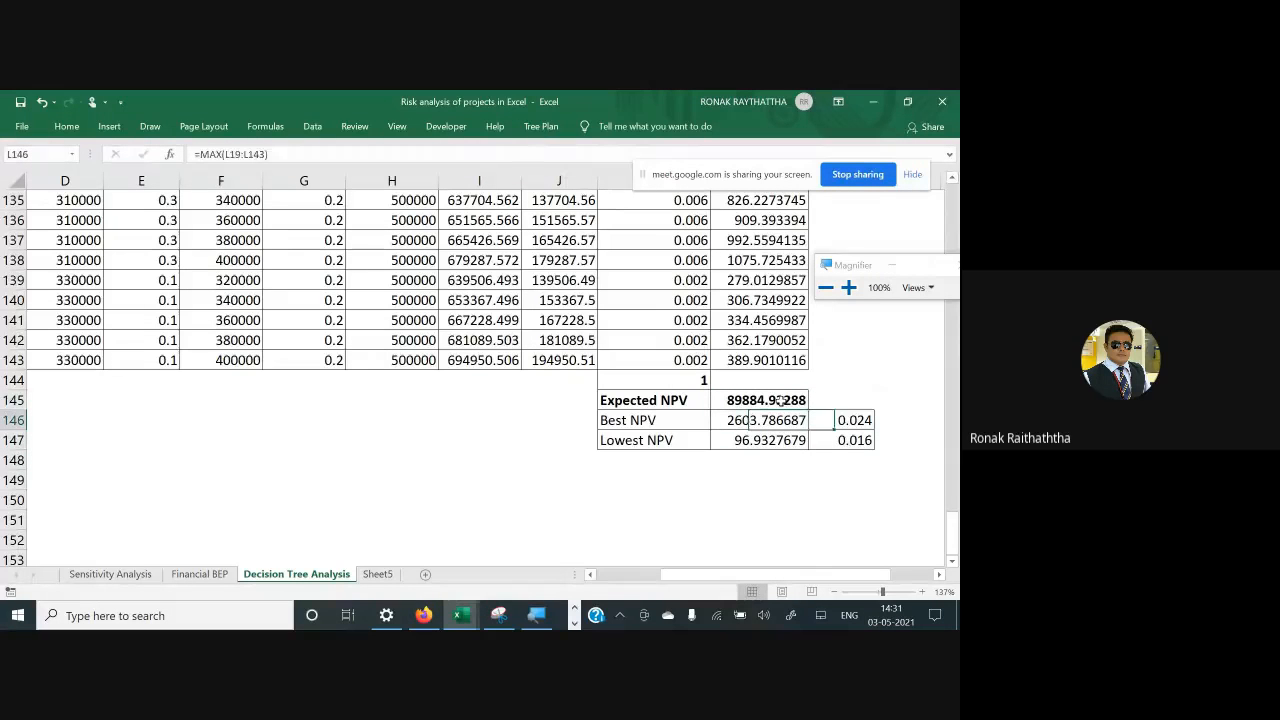
key("Left")
key("Left")
key("shift+Right")
key("shift+Right")
key("shift+Down")
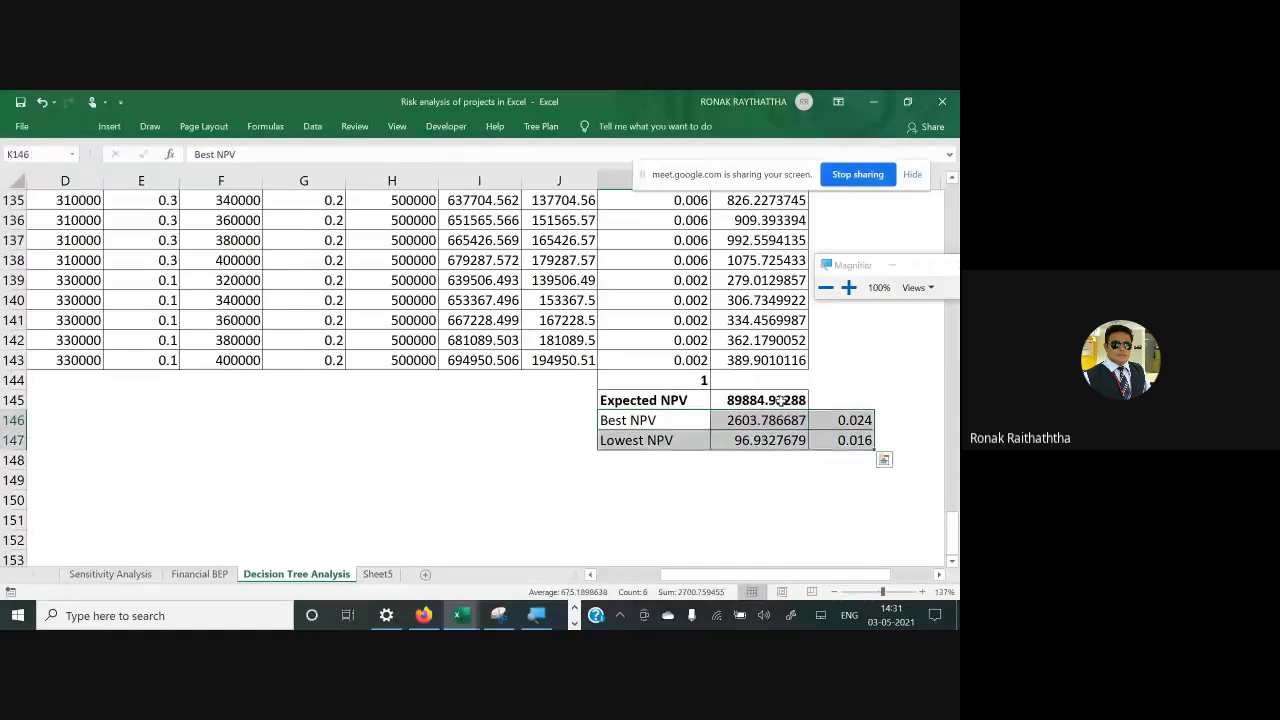
key("ctrl+b")
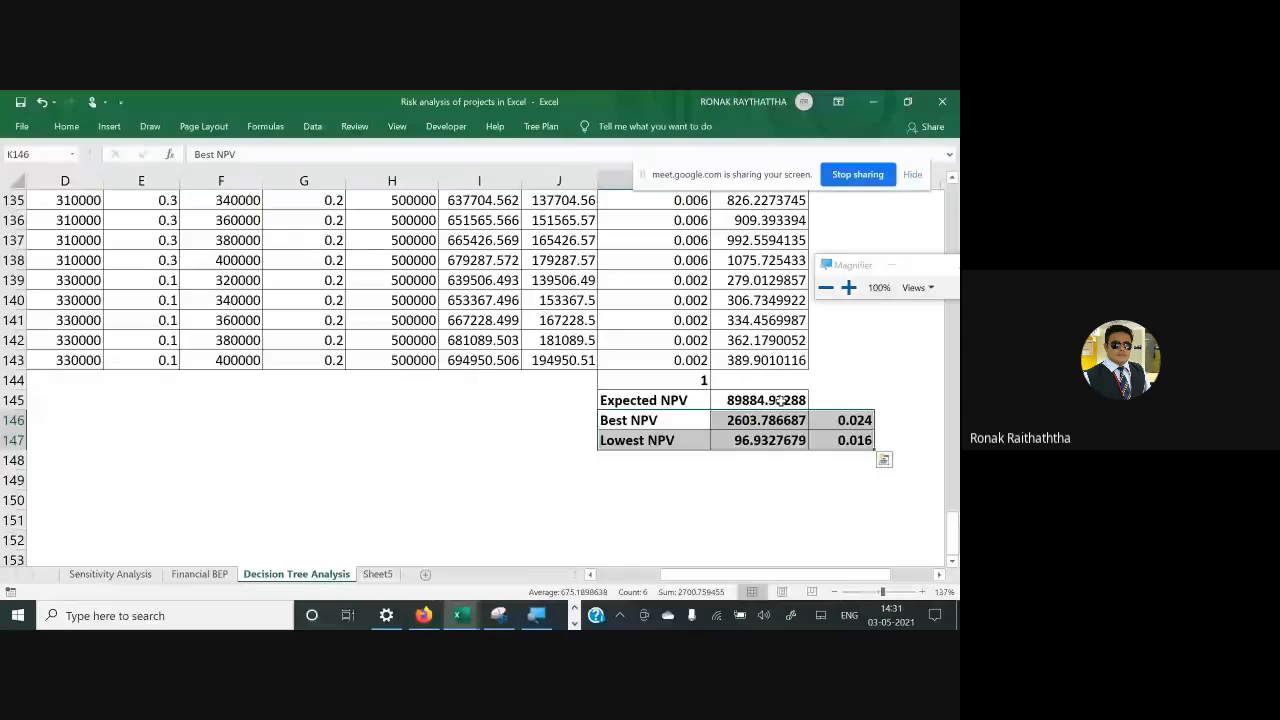
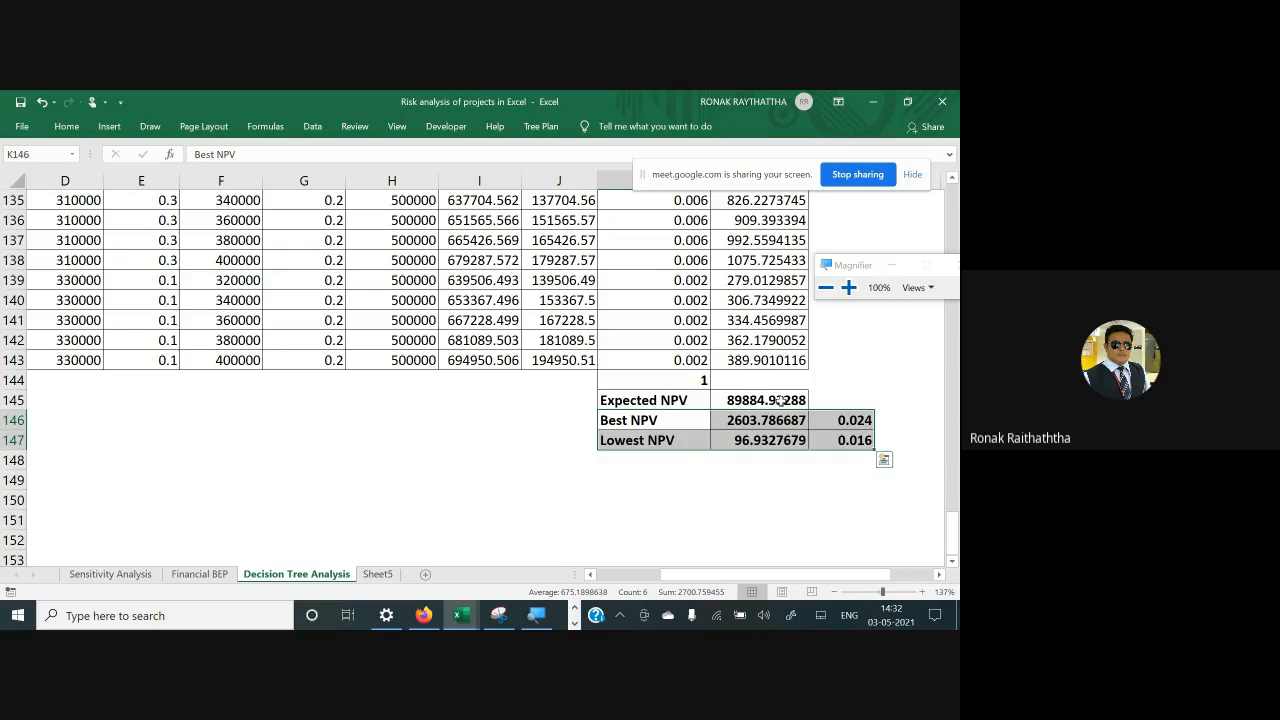
Set the PVCO of the first scenario, H19, to 550000
scroll(749, 393, "up", 5)
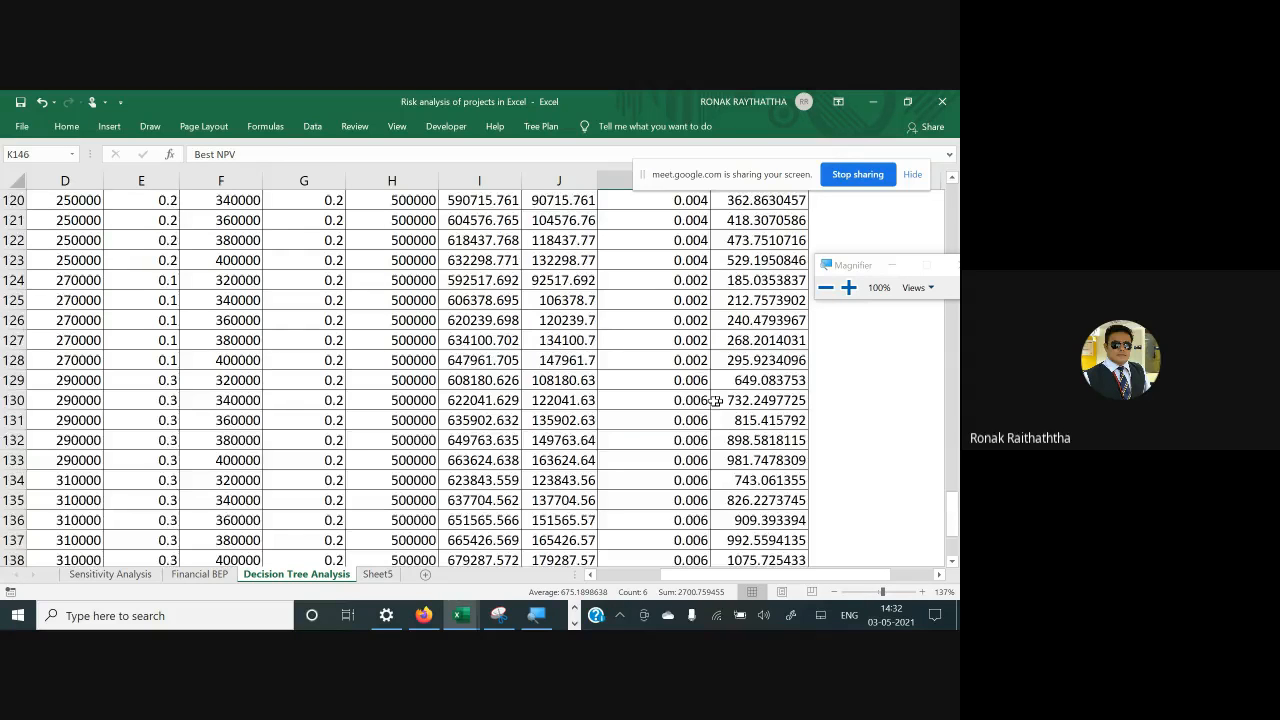
scroll(715, 400, "up", 20)
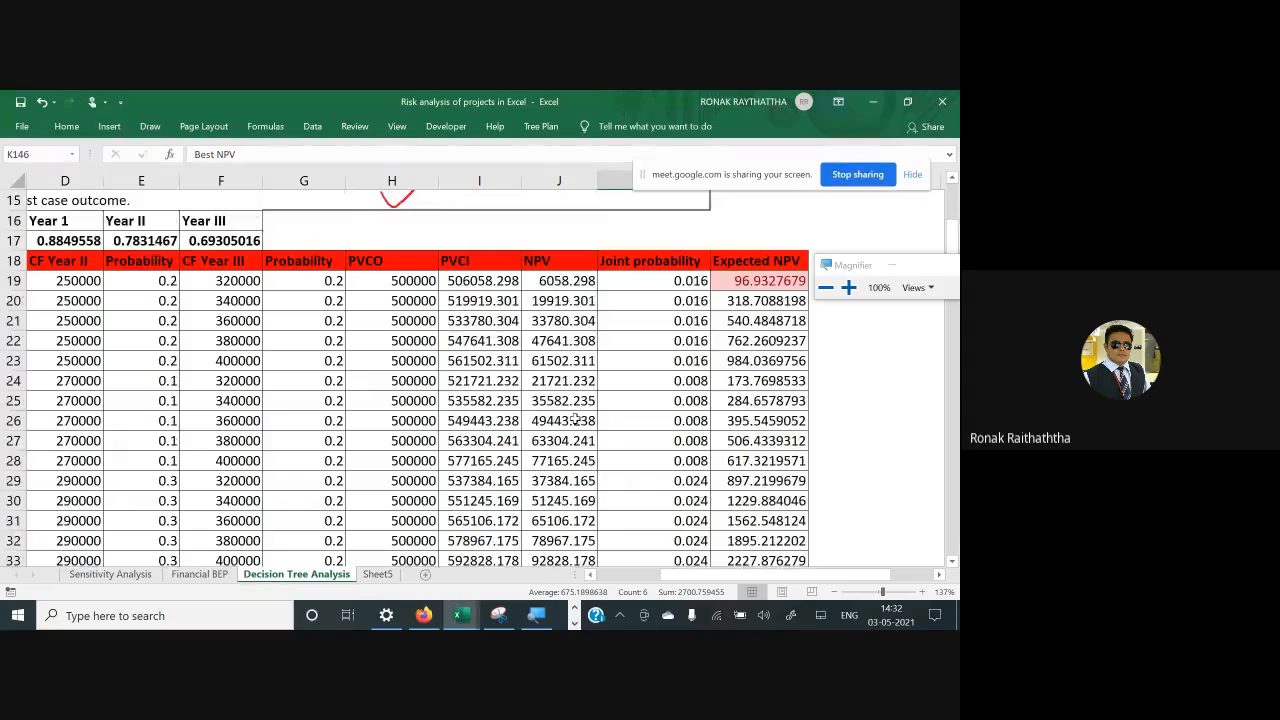
left_click(398, 284)
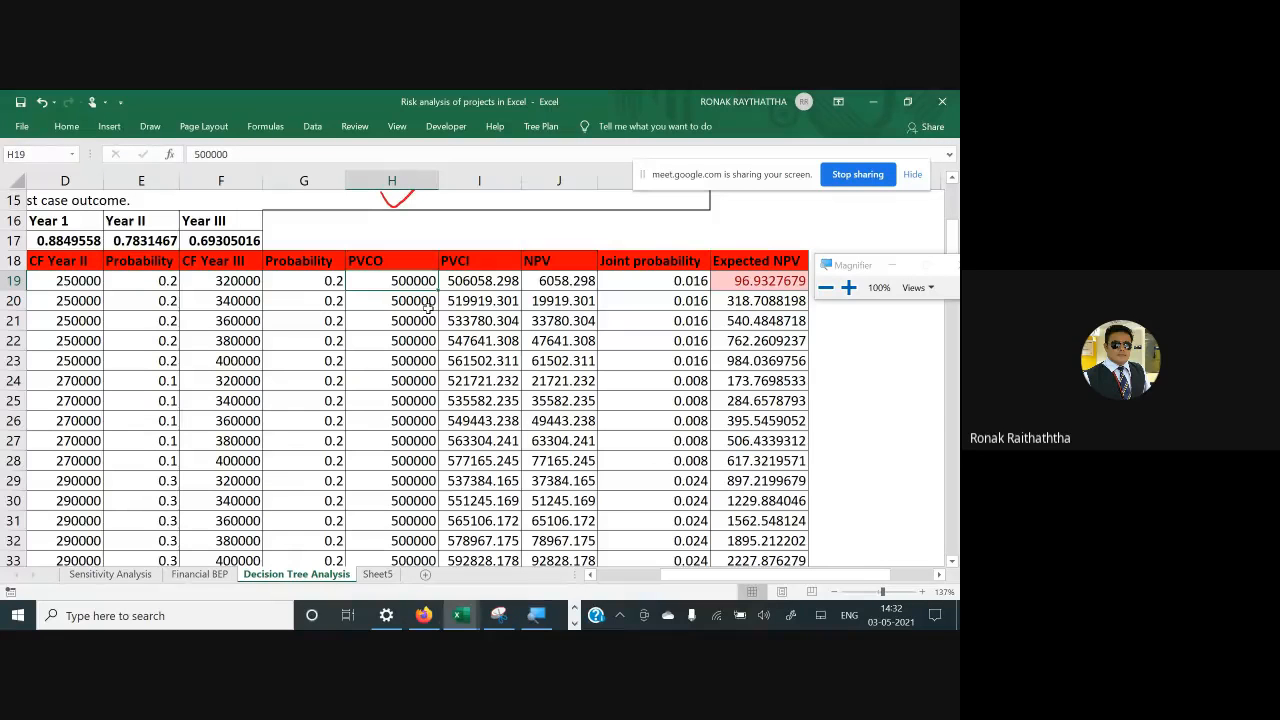
type("550000")
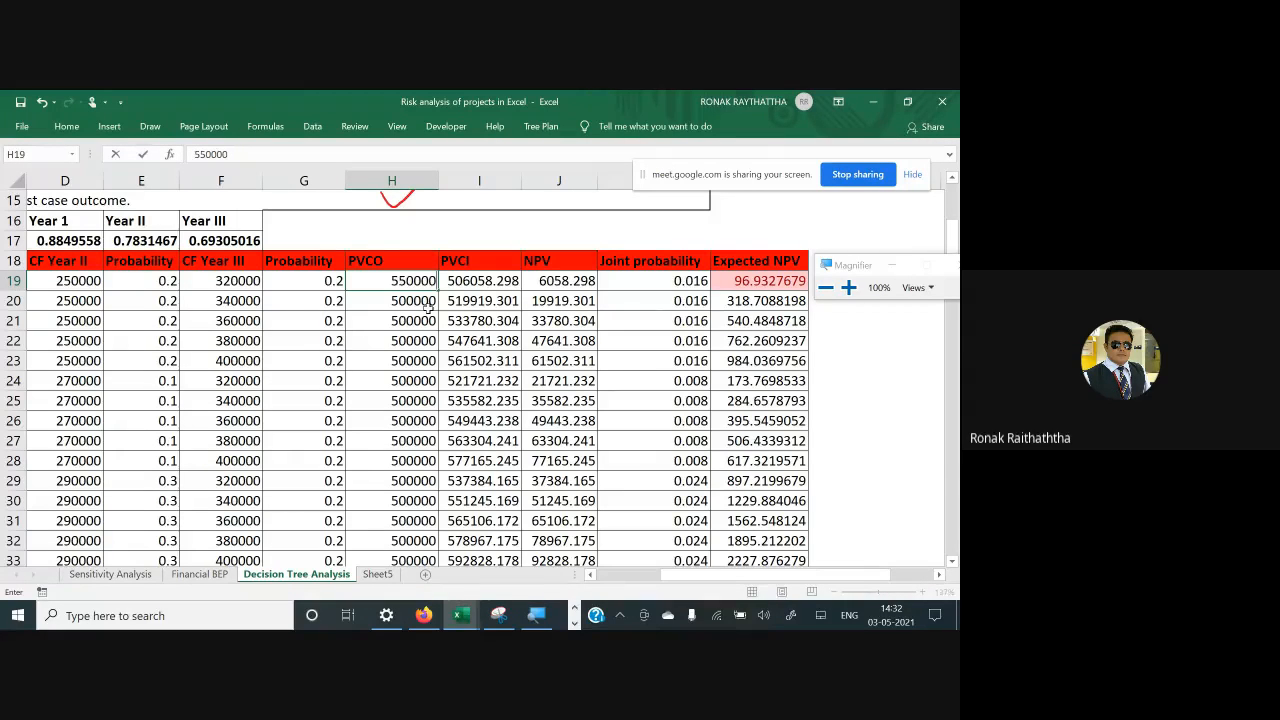
key("Return")
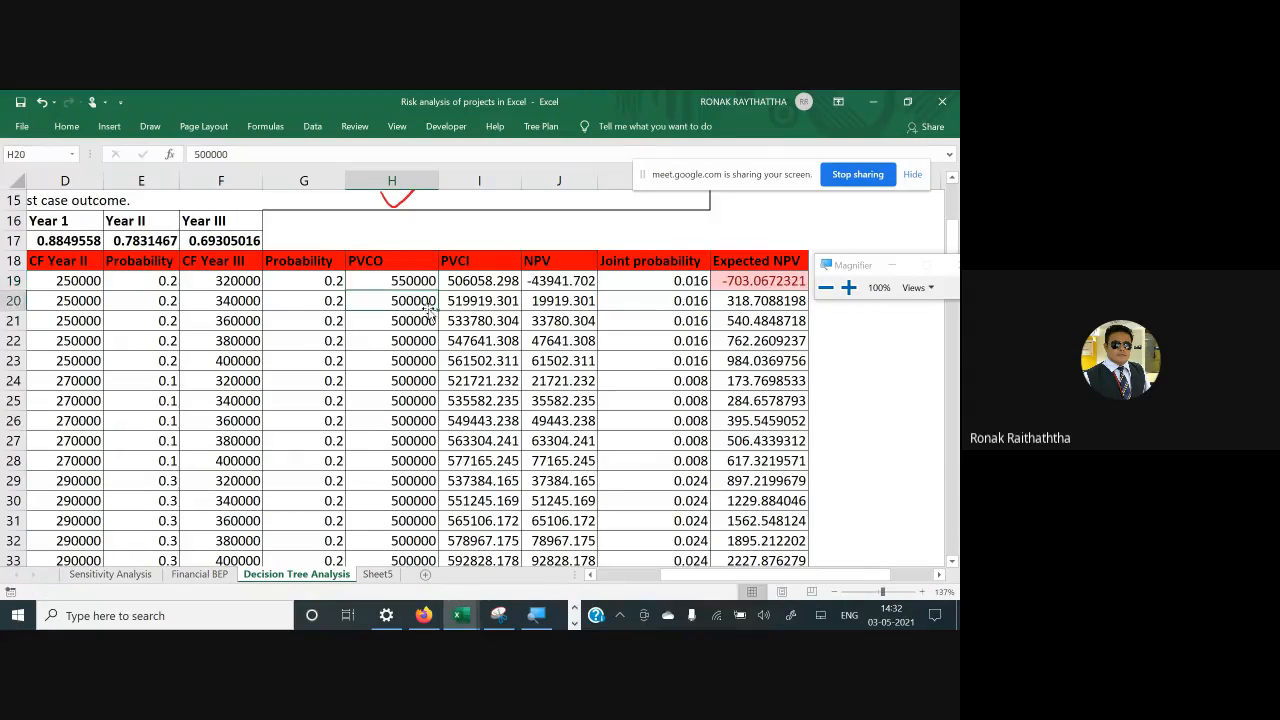
Copy the 550000 PVCO from H19 down to all the remaining scenarios in H20:H143
key("ctrl+c")
left_click(428, 303)
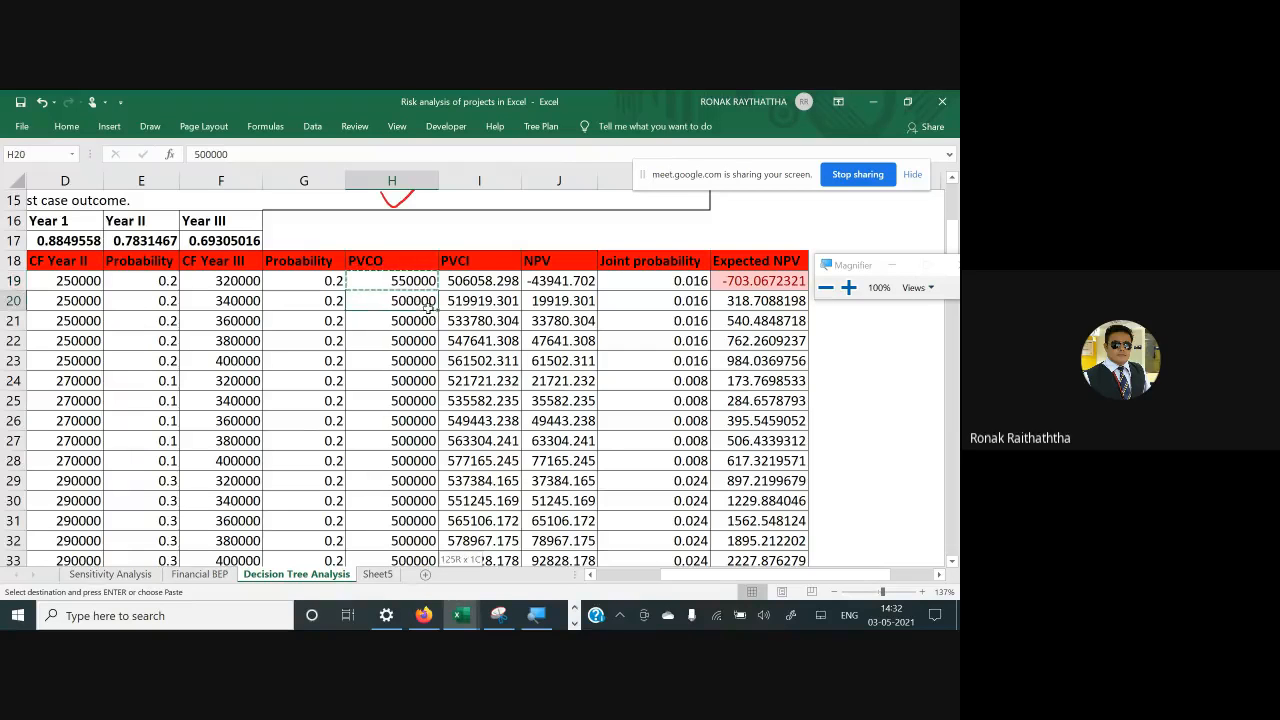
key("ctrl+shift+Down")
key("Return")
scroll(428, 308, "up", 3)
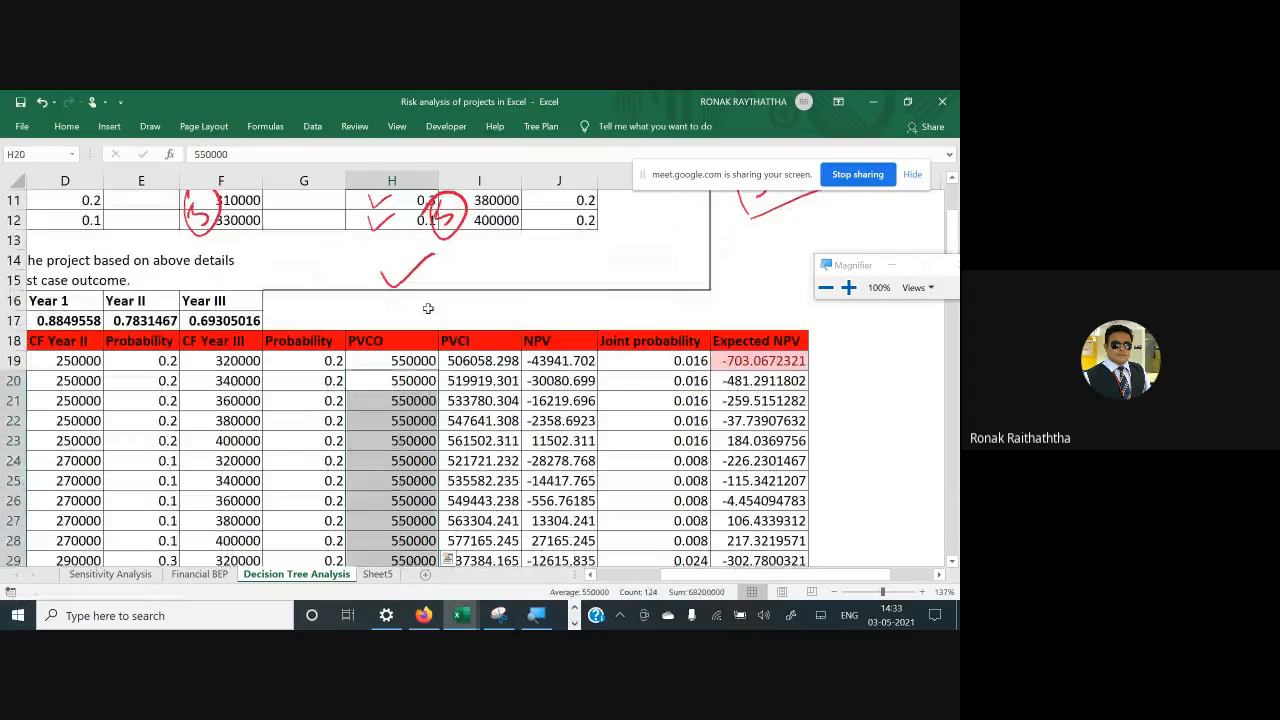
key("ctrl+q")
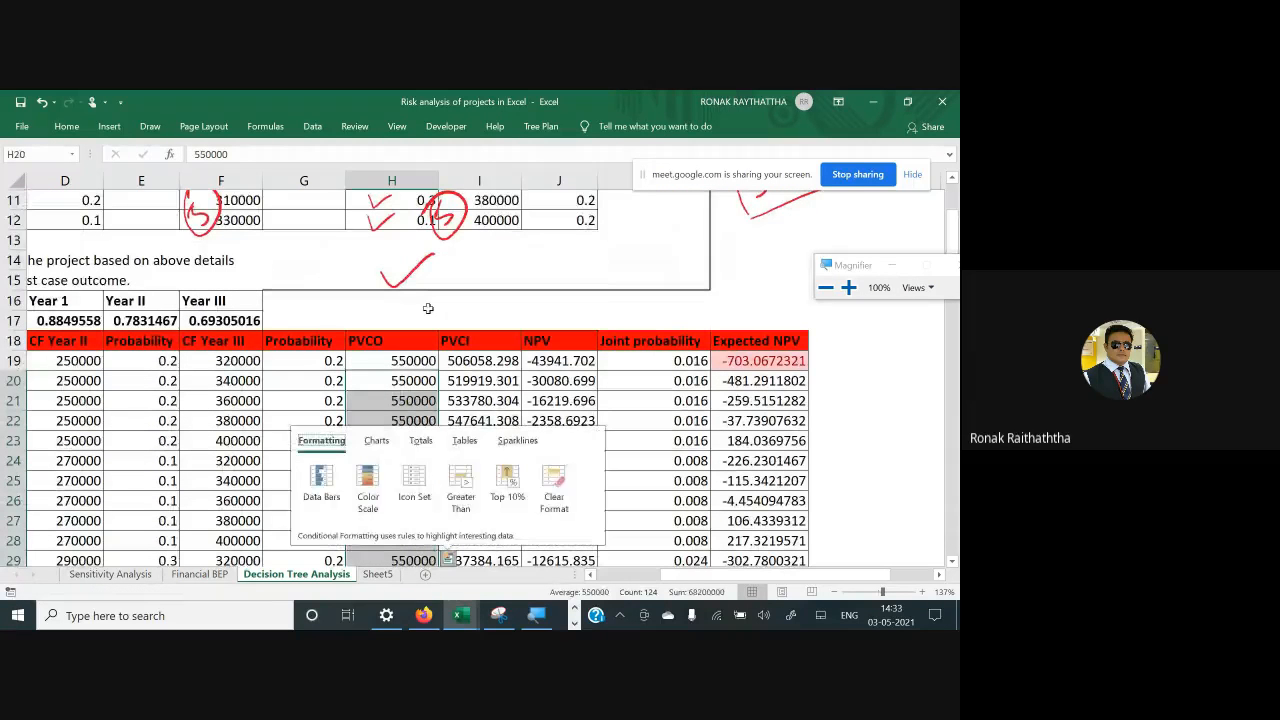
key("Escape")
Check the recalculated NPV summary below the scenario table and the SUM formula behind Expected NPV in L145
key("ctrl+Down")
key("Down")
key("Down")
key("Down")
key("Down")
key("Down")
key("Down")
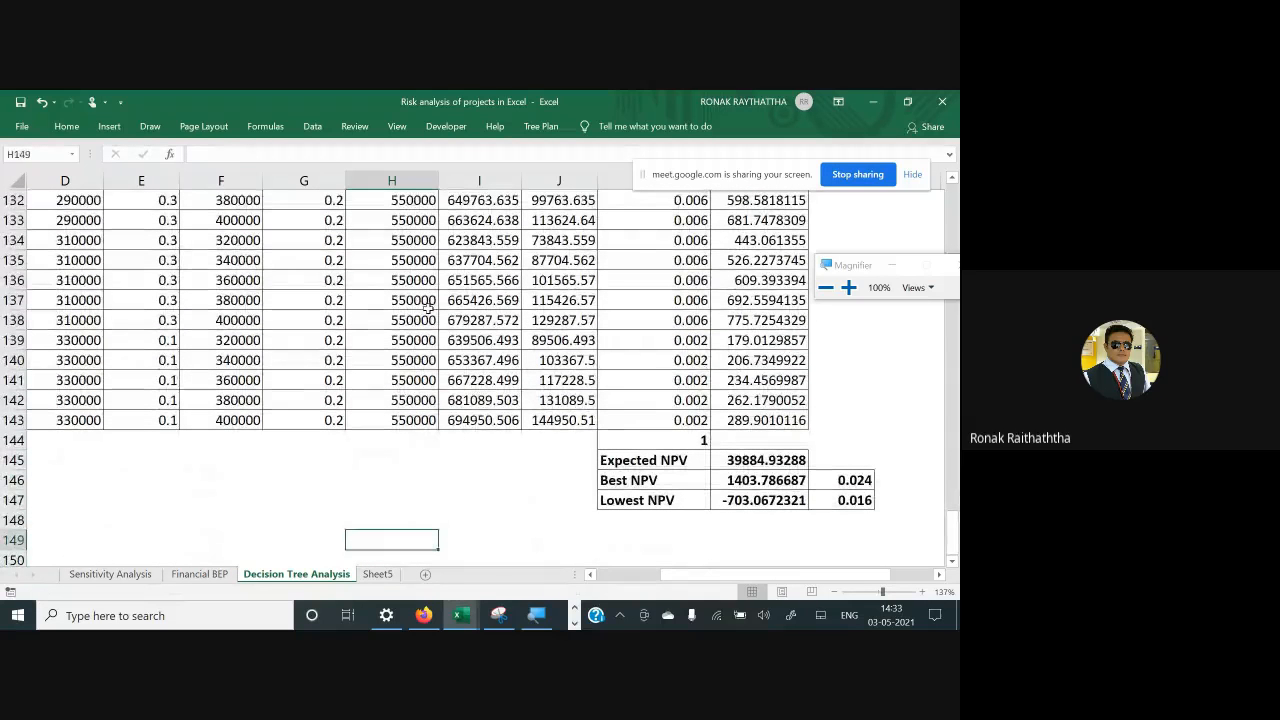
key("Right")
key("Right")
key("Right")
key("Right")
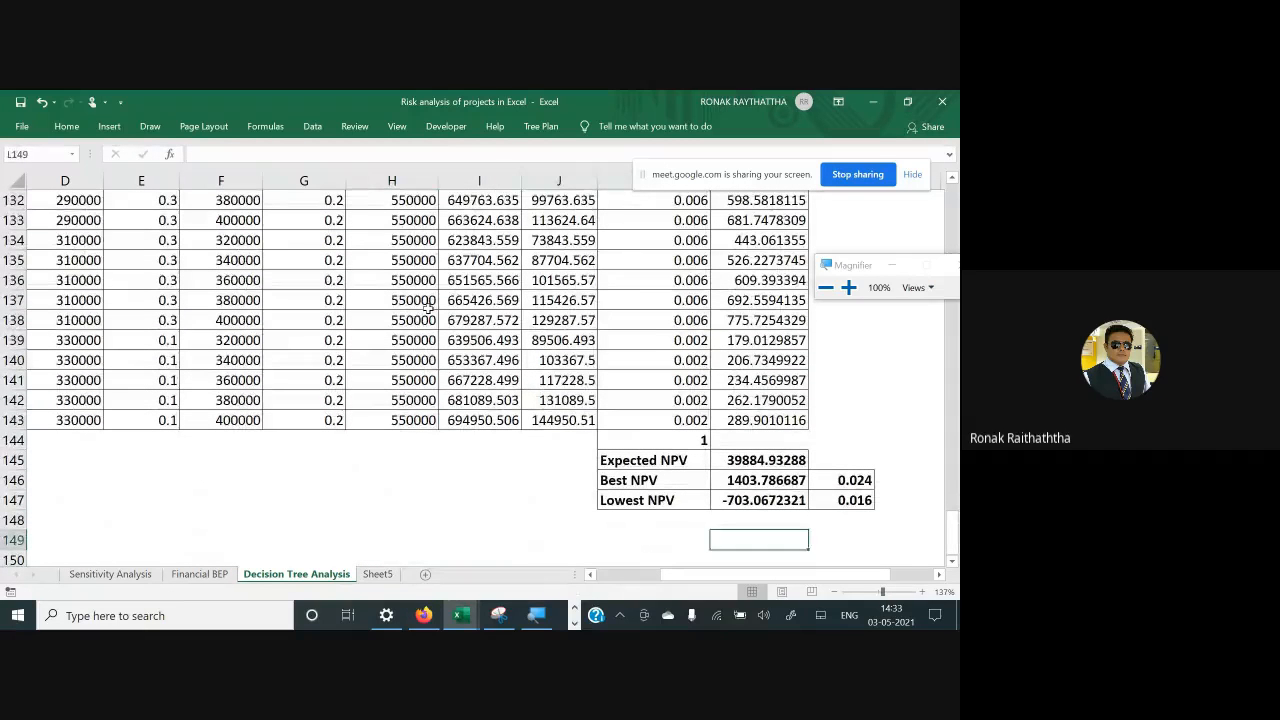
key("Up")
key("Up")
key("Up")
key("Up")
key("F2")
key("Escape")
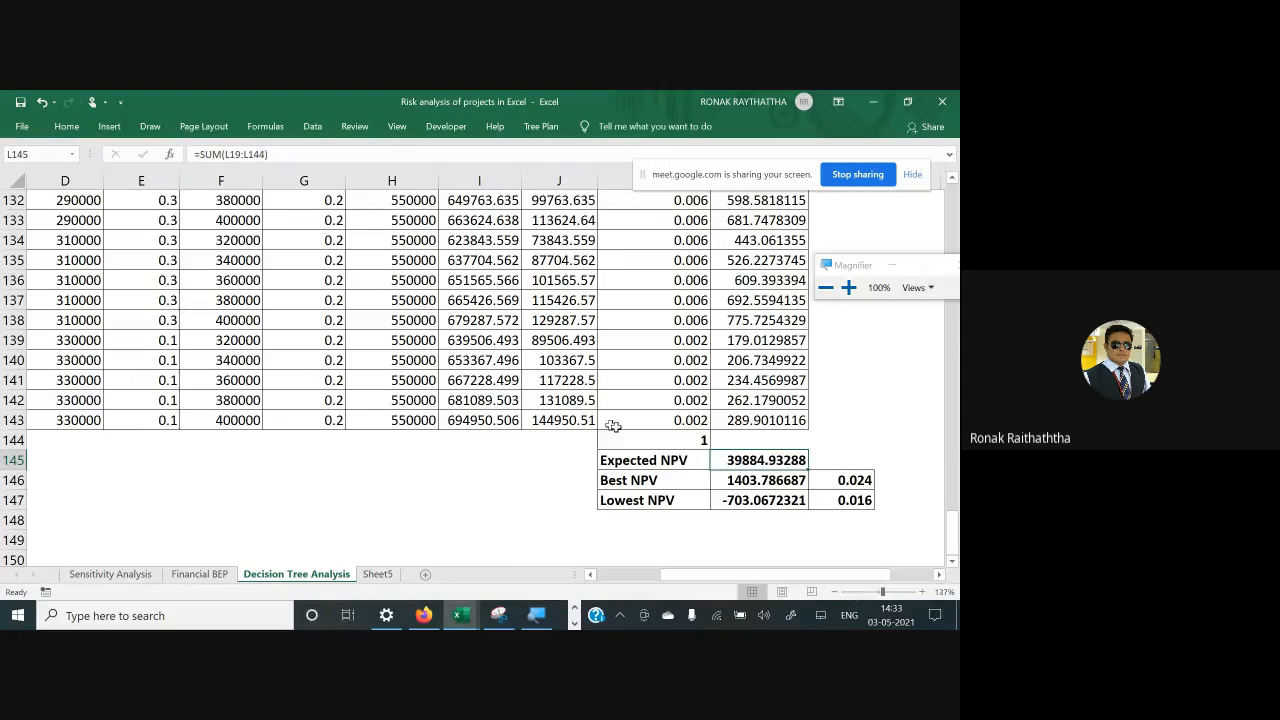
Attach a comment without any added text to the Best NPV value in L146
left_click(720, 481)
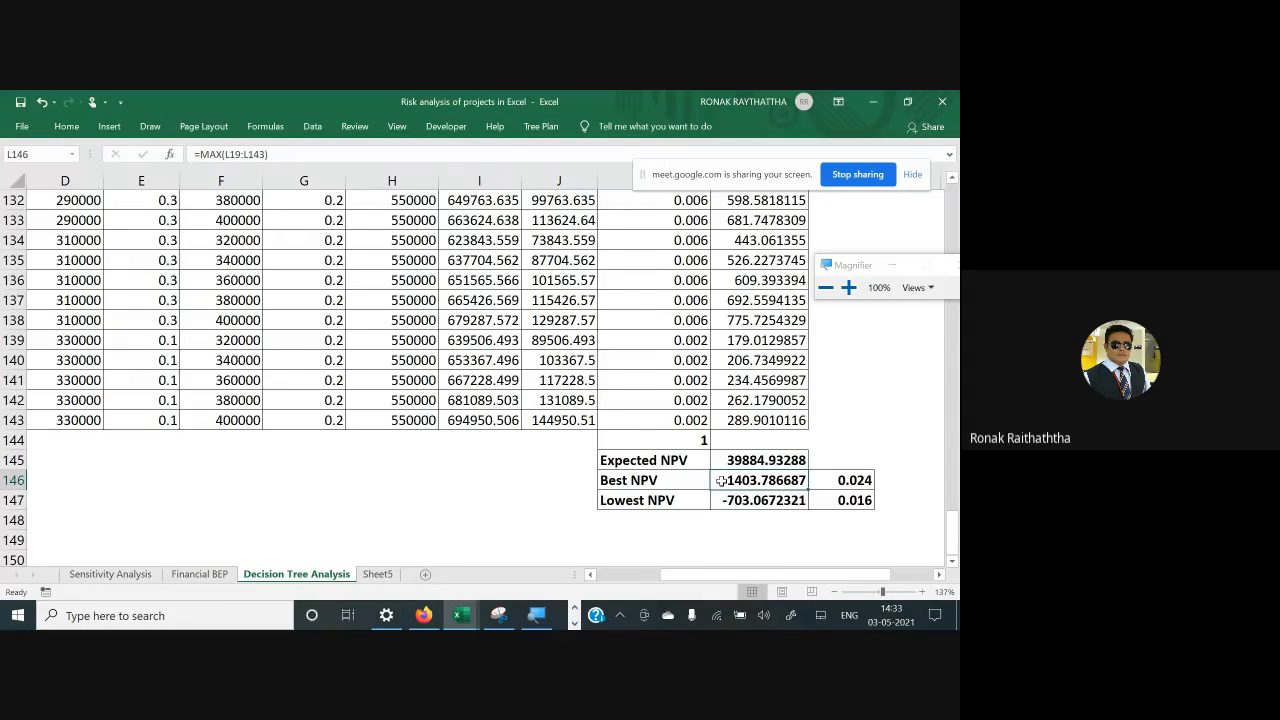
key("shift+F2")
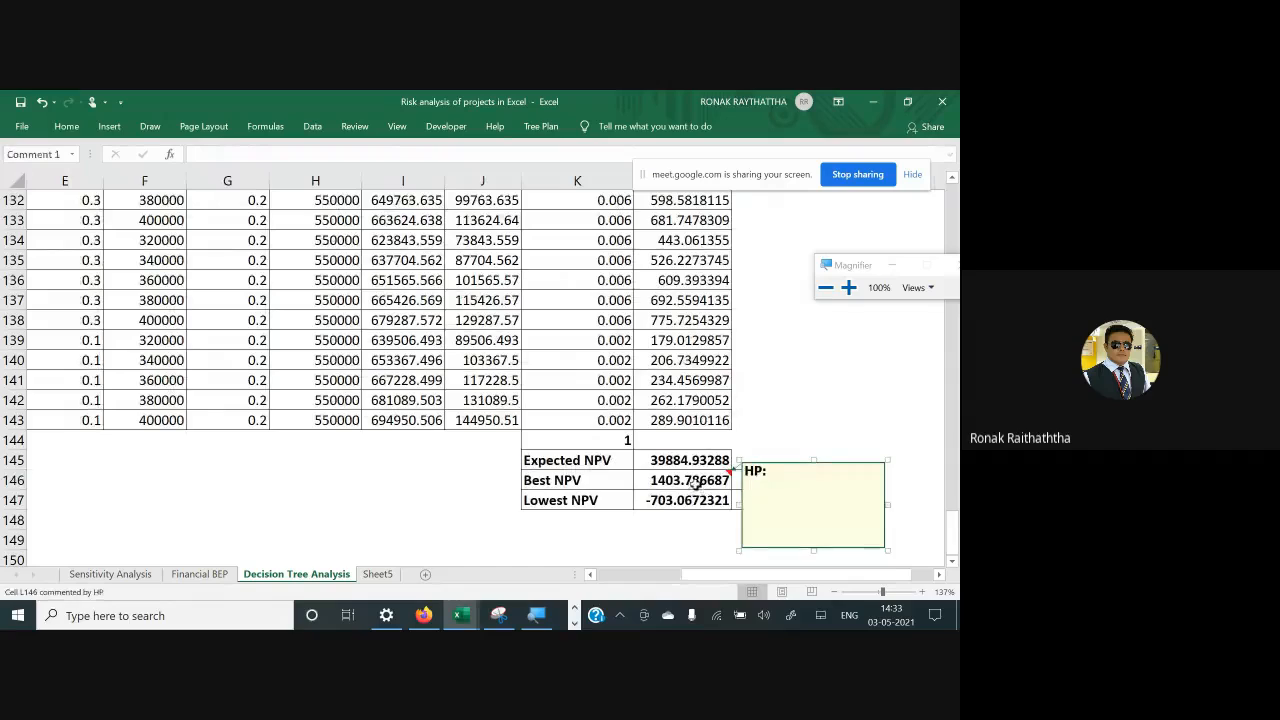
left_click(695, 481)
scroll(645, 336, "up", 7)
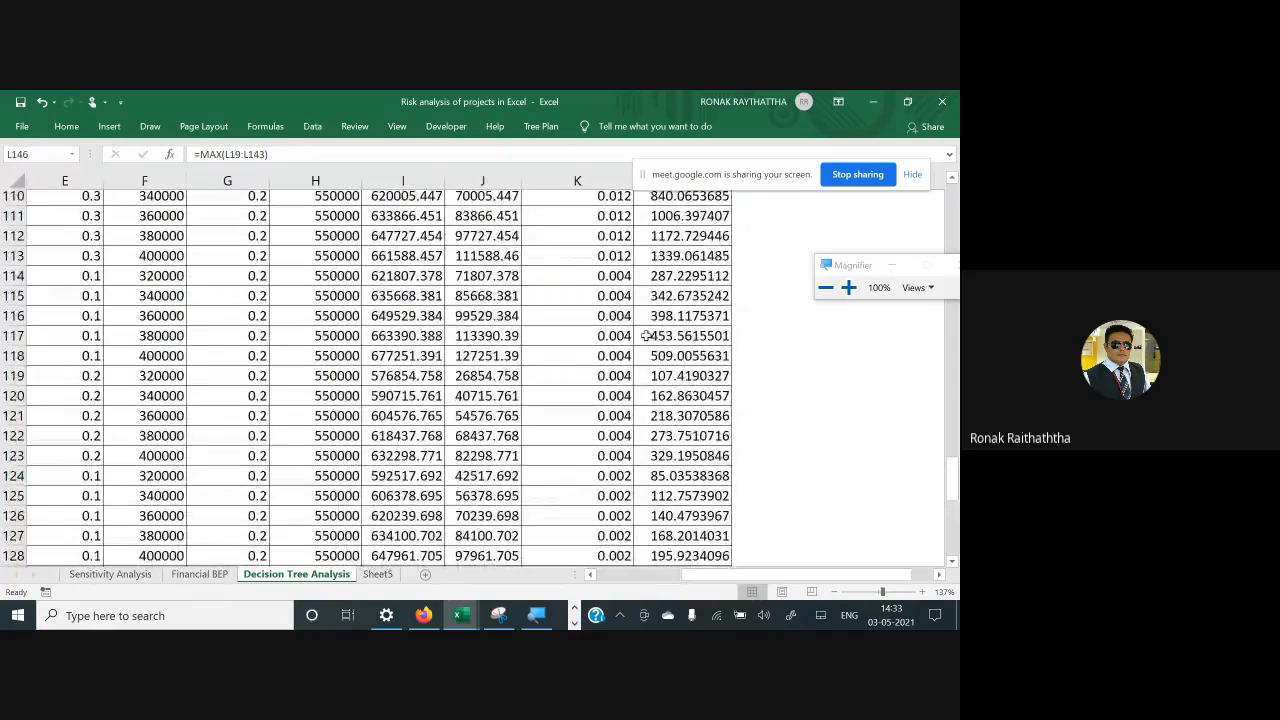
Examine the highlighted best Expected NPV in row 38, the NPVs in column J and the summary cells L146:L147
scroll(645, 336, "up", 4)
scroll(647, 337, "up", 20)
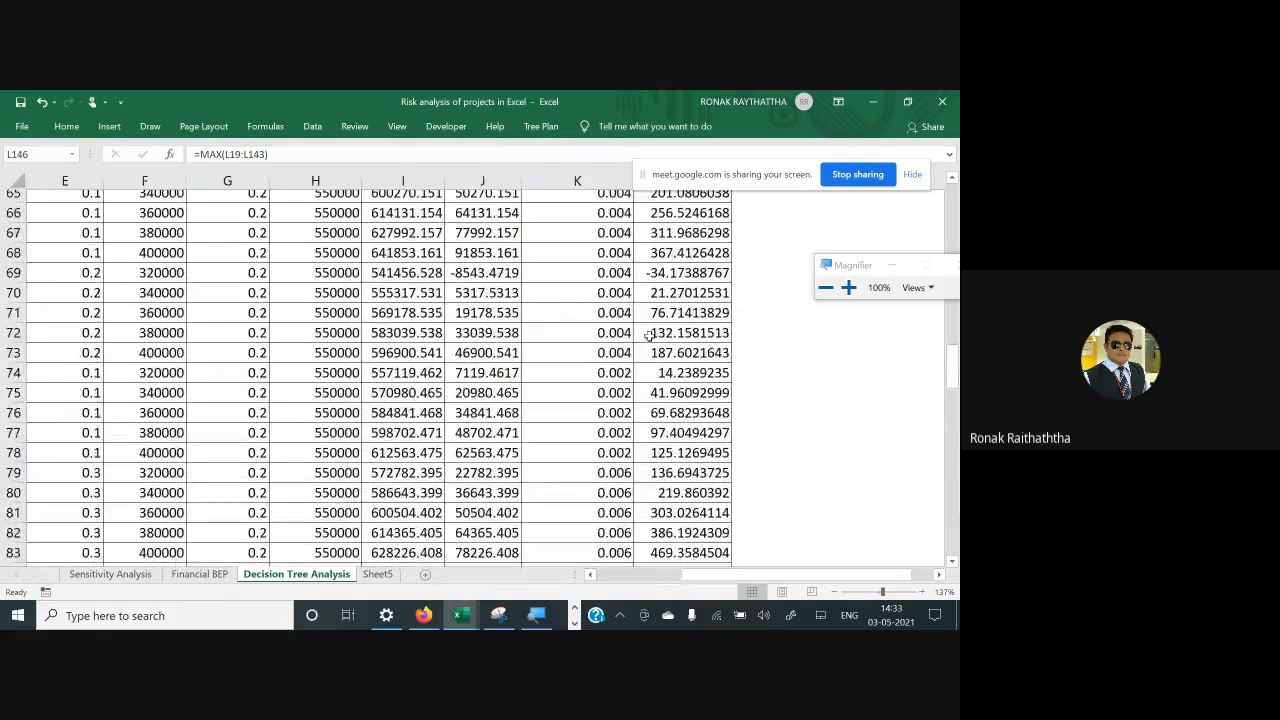
scroll(648, 337, "up", 1)
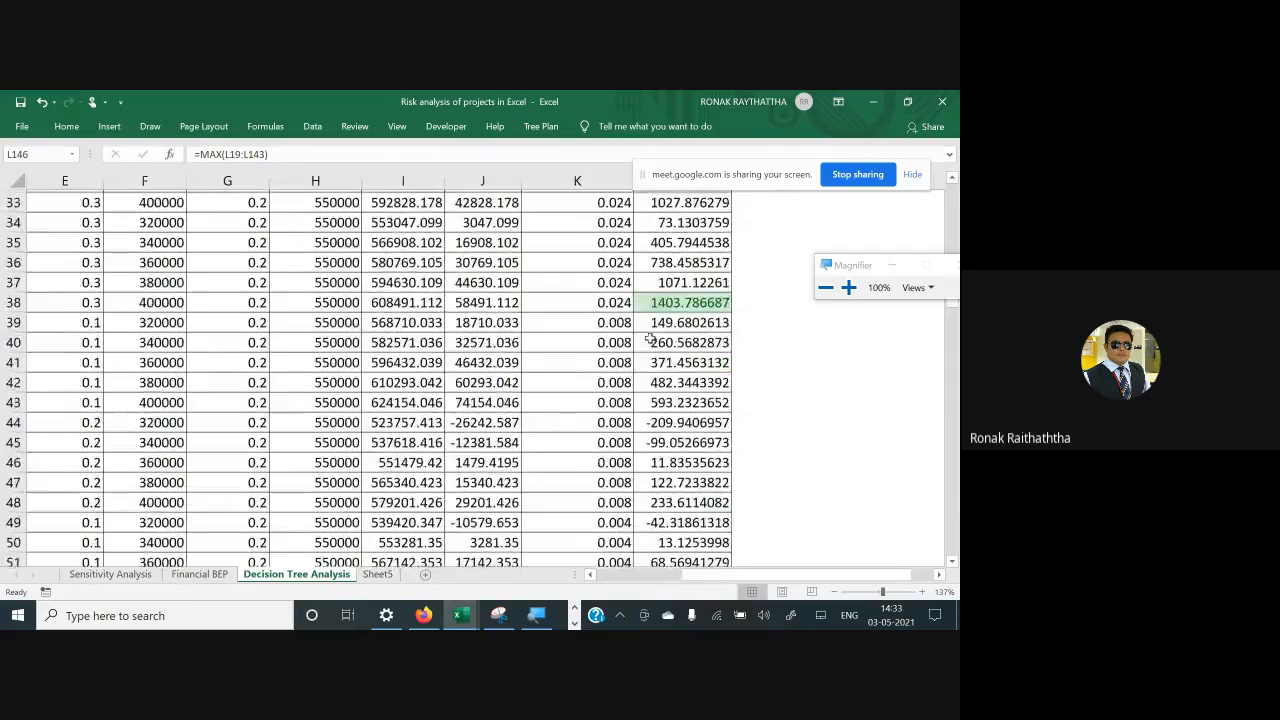
left_click(652, 300)
key("Left")
key("Left")
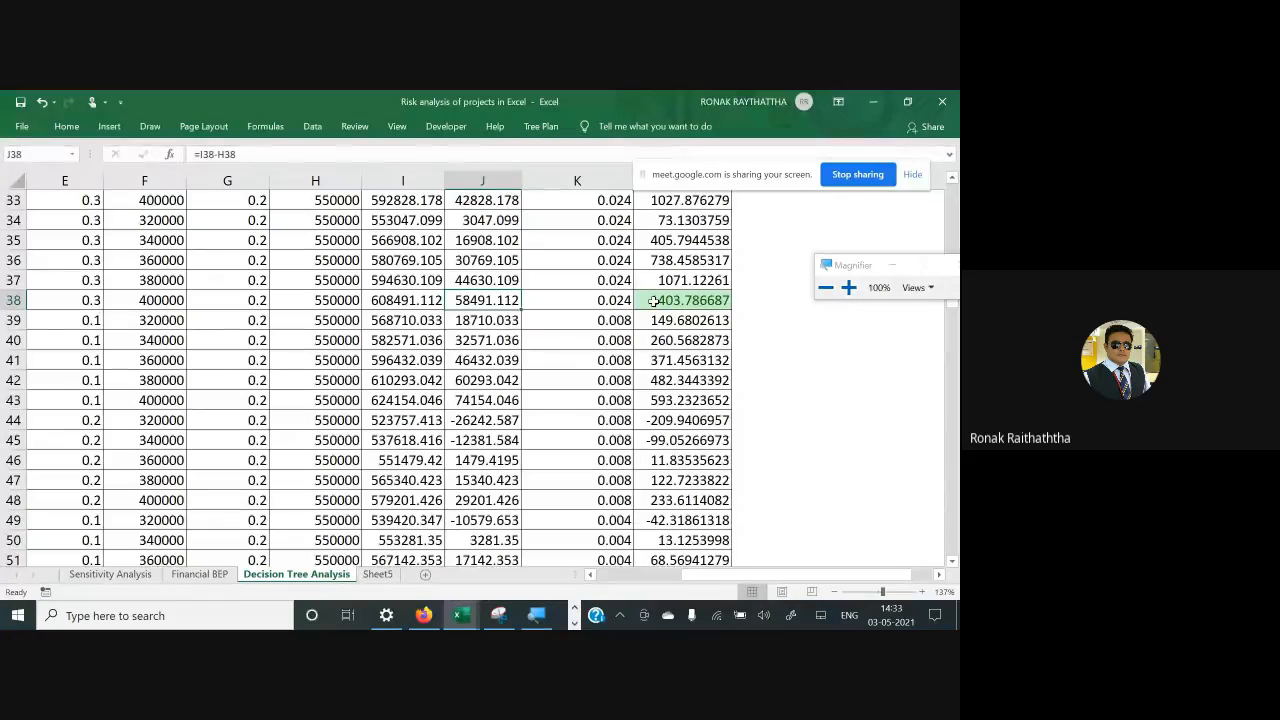
scroll(476, 402, "down", 5)
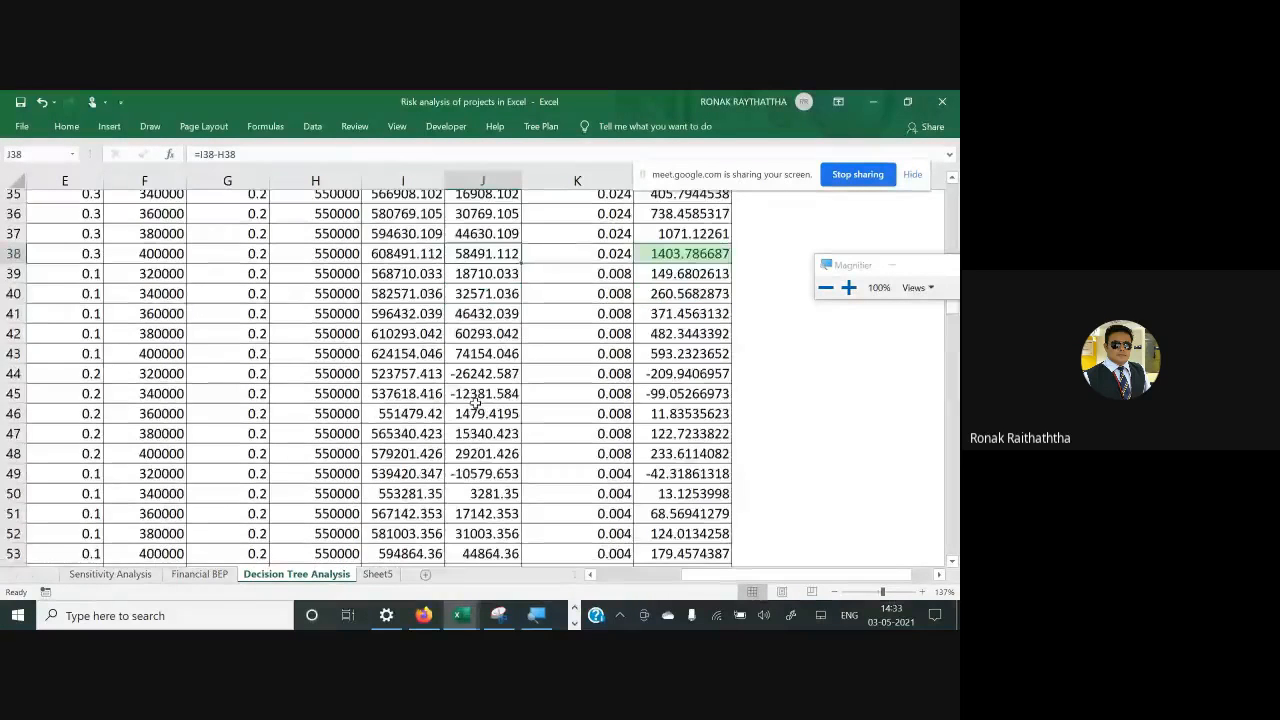
scroll(476, 402, "down", 3)
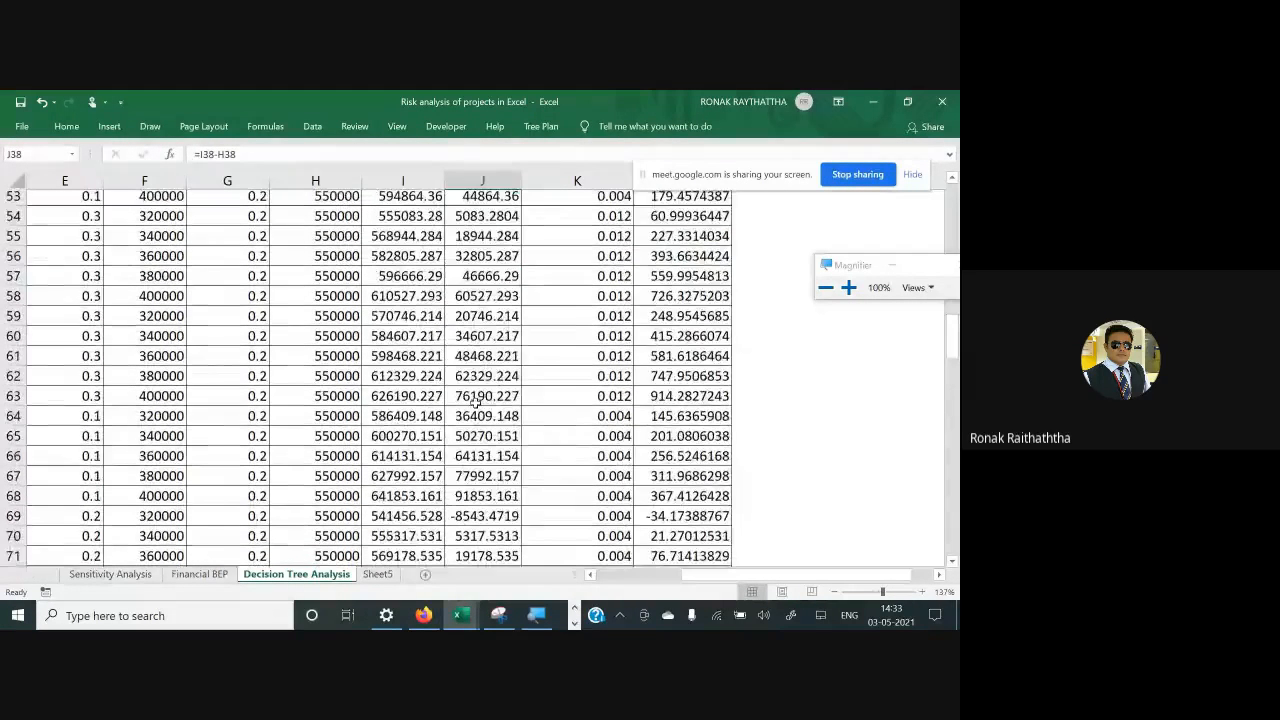
scroll(476, 402, "down", 3)
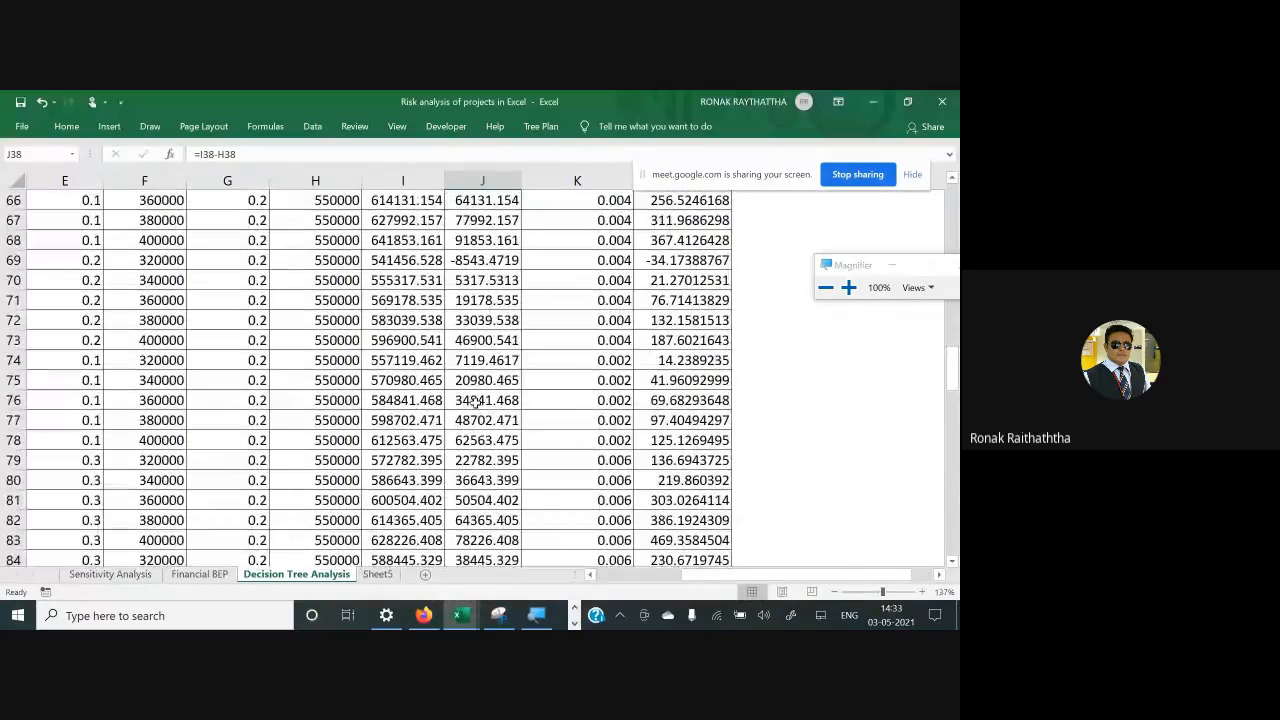
left_click(478, 440)
scroll(480, 448, "down", 9)
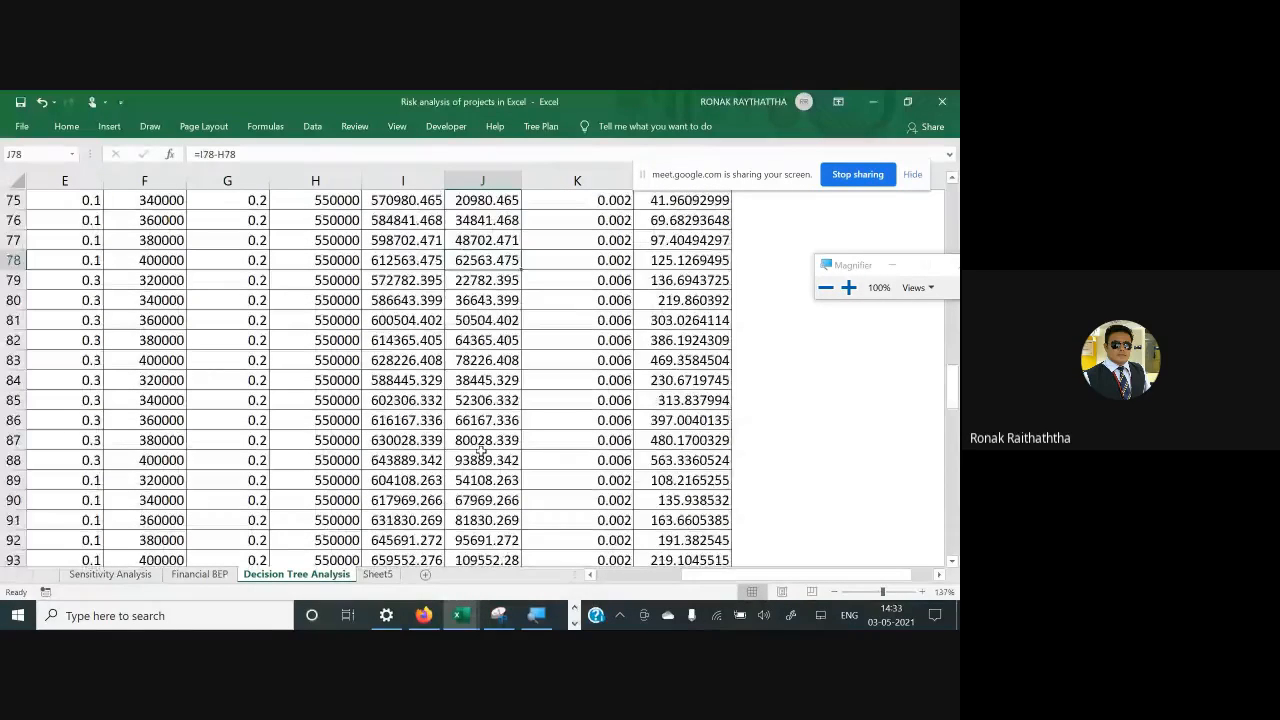
scroll(481, 451, "down", 14)
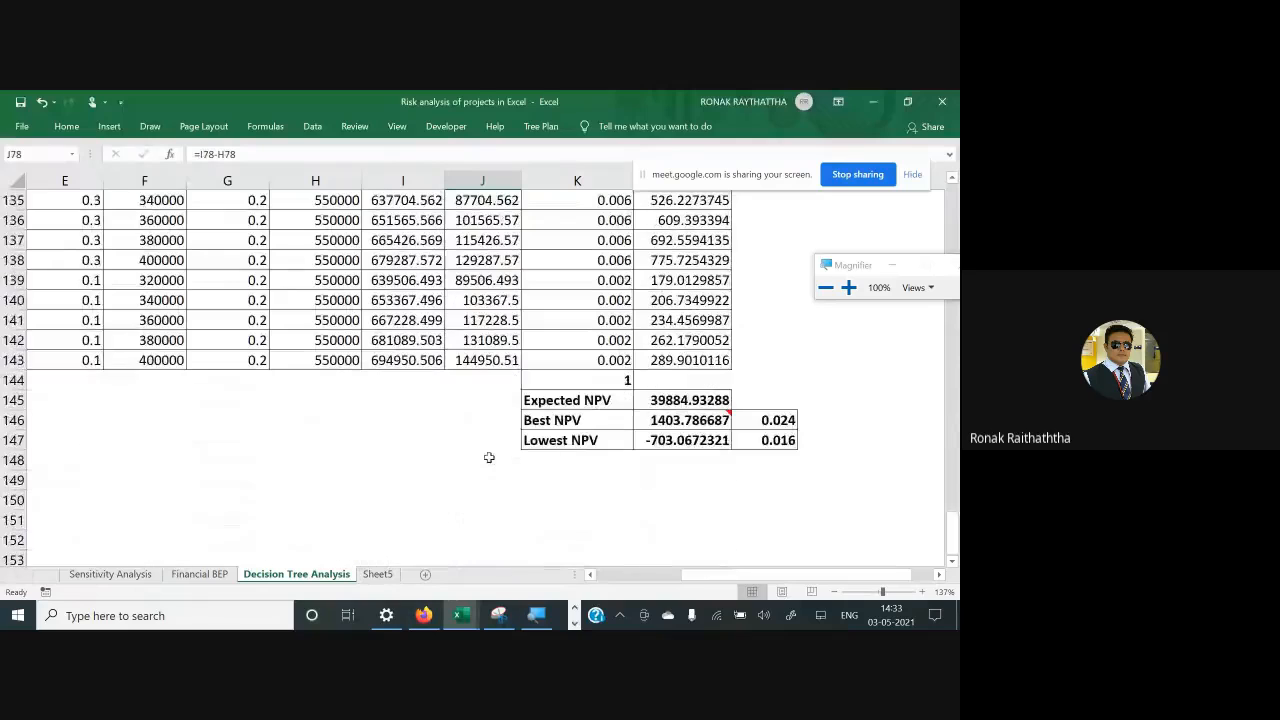
left_click_drag(672, 422, 673, 443)
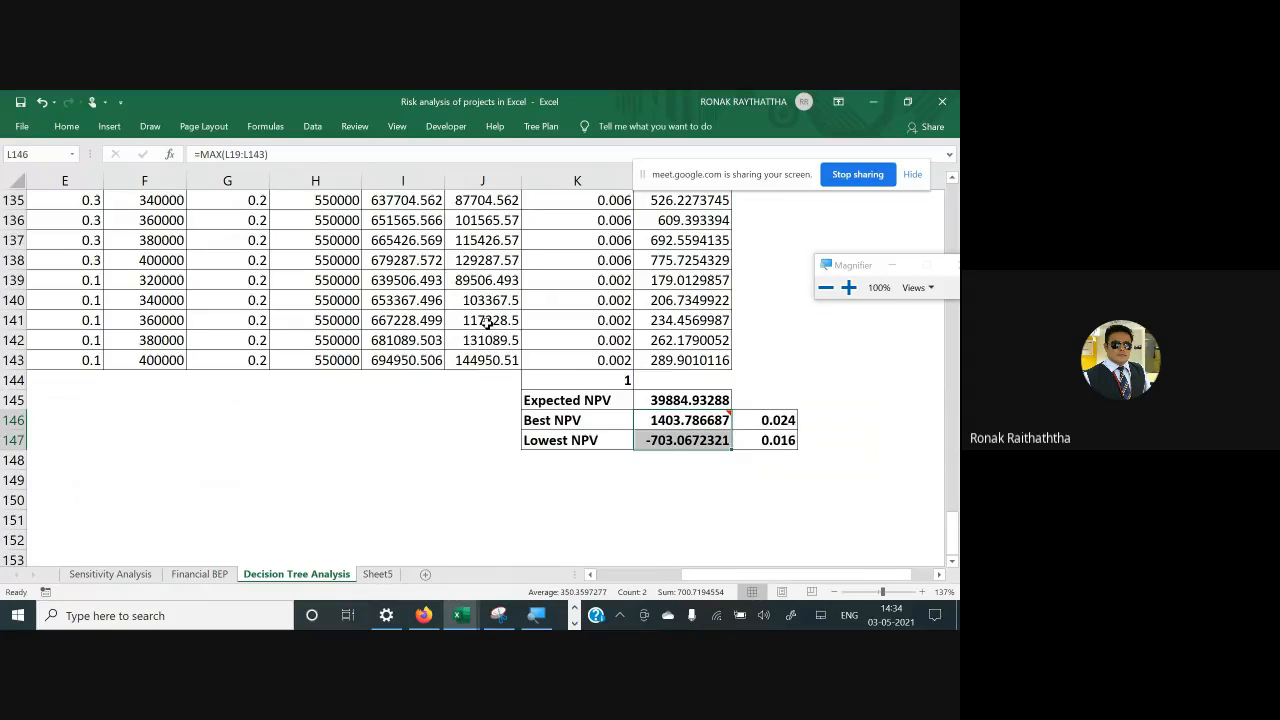
Highlight the top 1 value of the NPV range J19:J143 using Green Fill with Dark Green Text
scroll(482, 318, "up", 12)
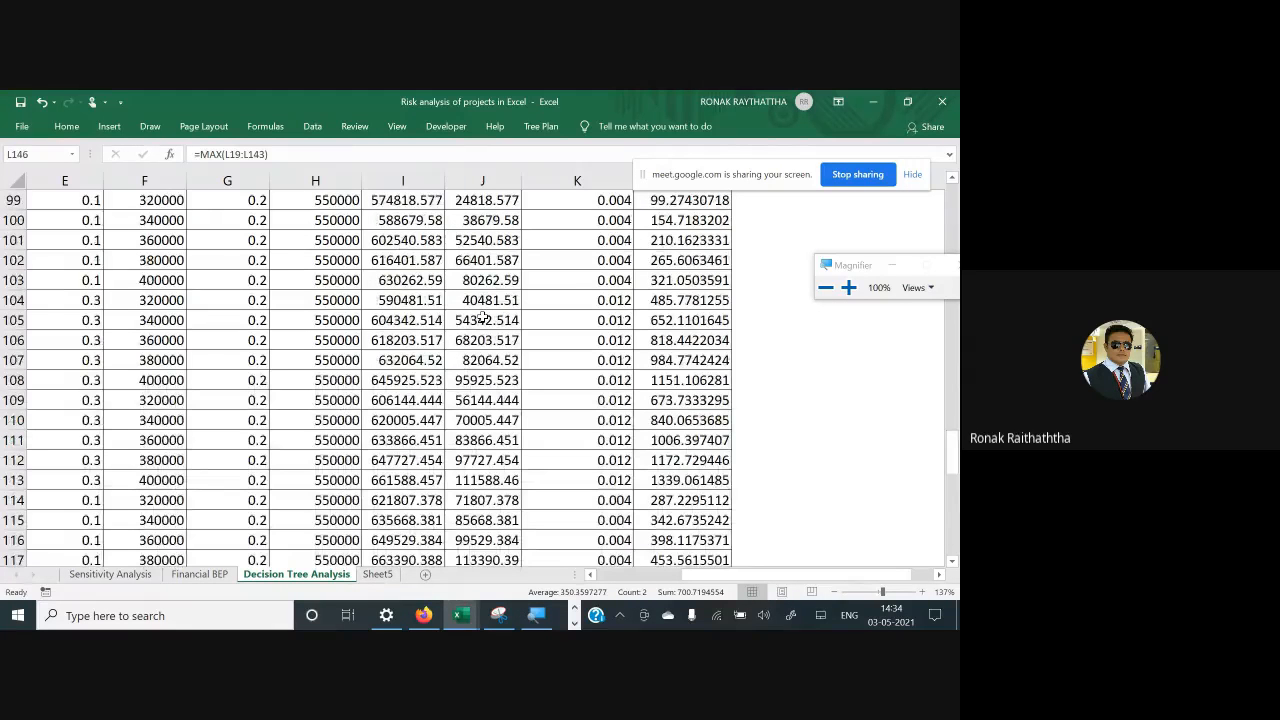
scroll(482, 318, "up", 20)
scroll(482, 316, "down", 2)
scroll(482, 316, "down", 2)
left_click(482, 305)
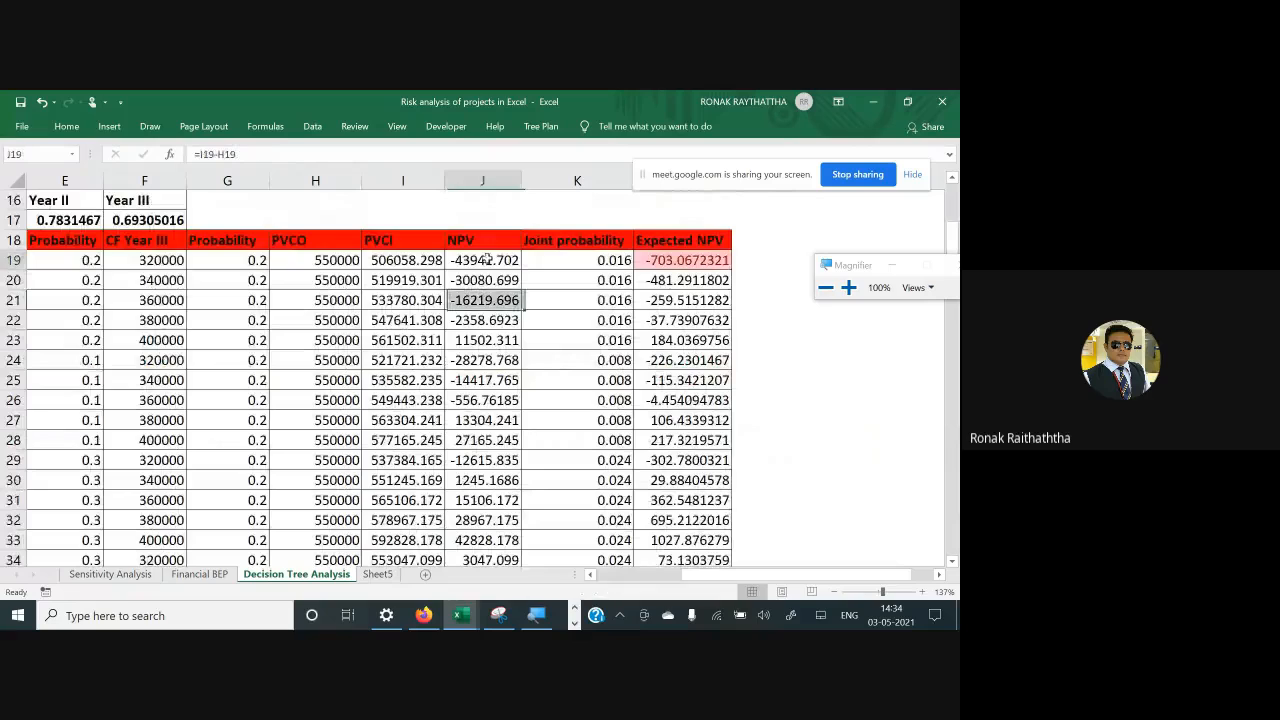
left_click(485, 262)
key("ctrl+shift+Down")
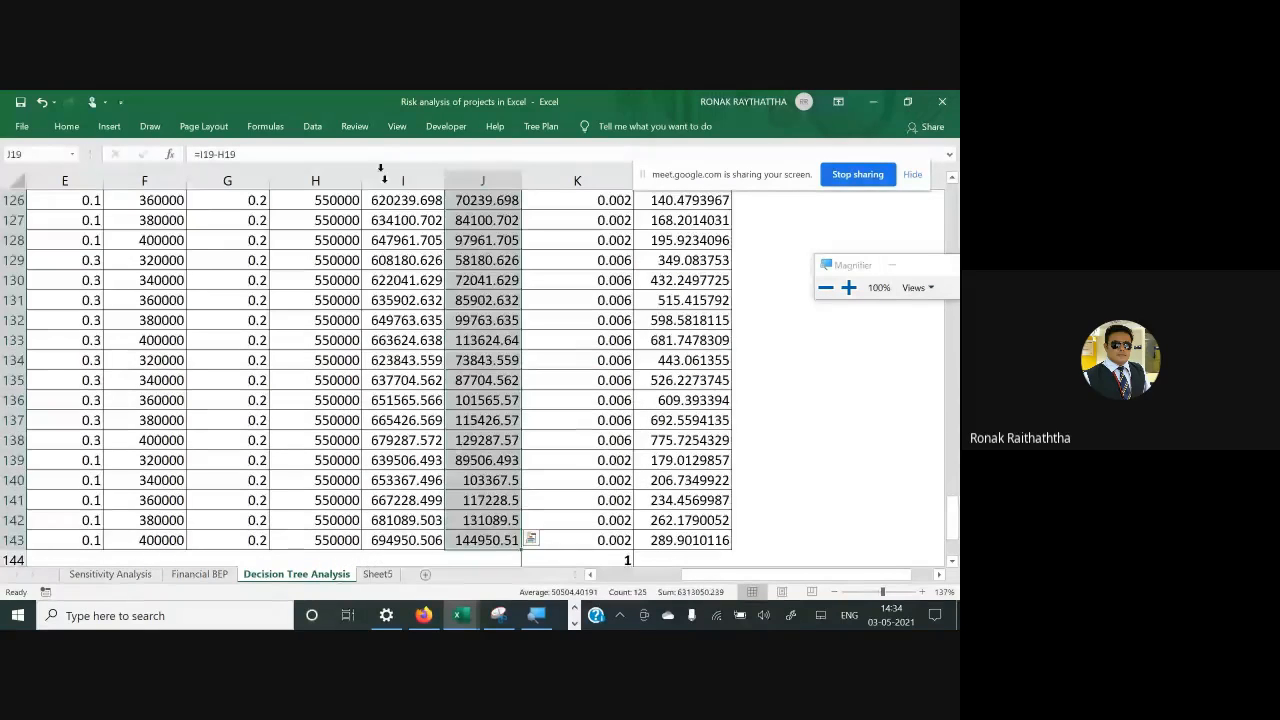
scroll(470, 350, "up", 12)
scroll(470, 340, "up", 20)
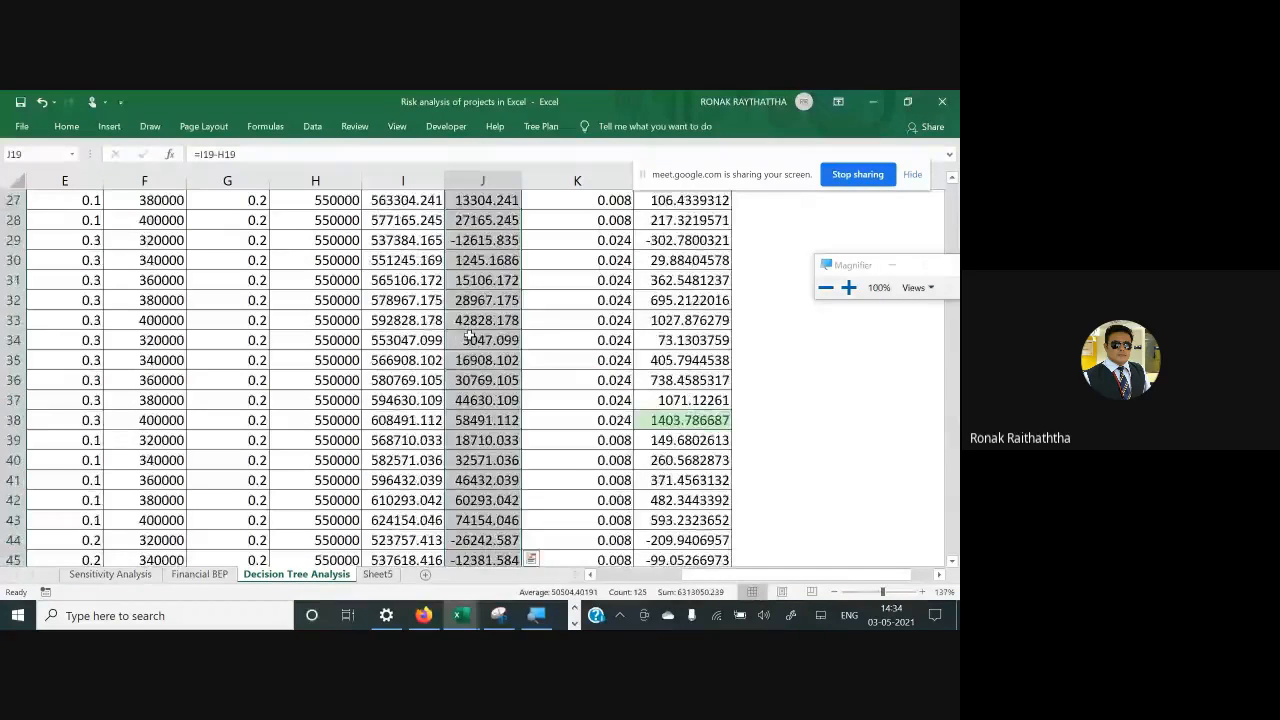
scroll(469, 335, "down", 3)
scroll(469, 335, "down", 3)
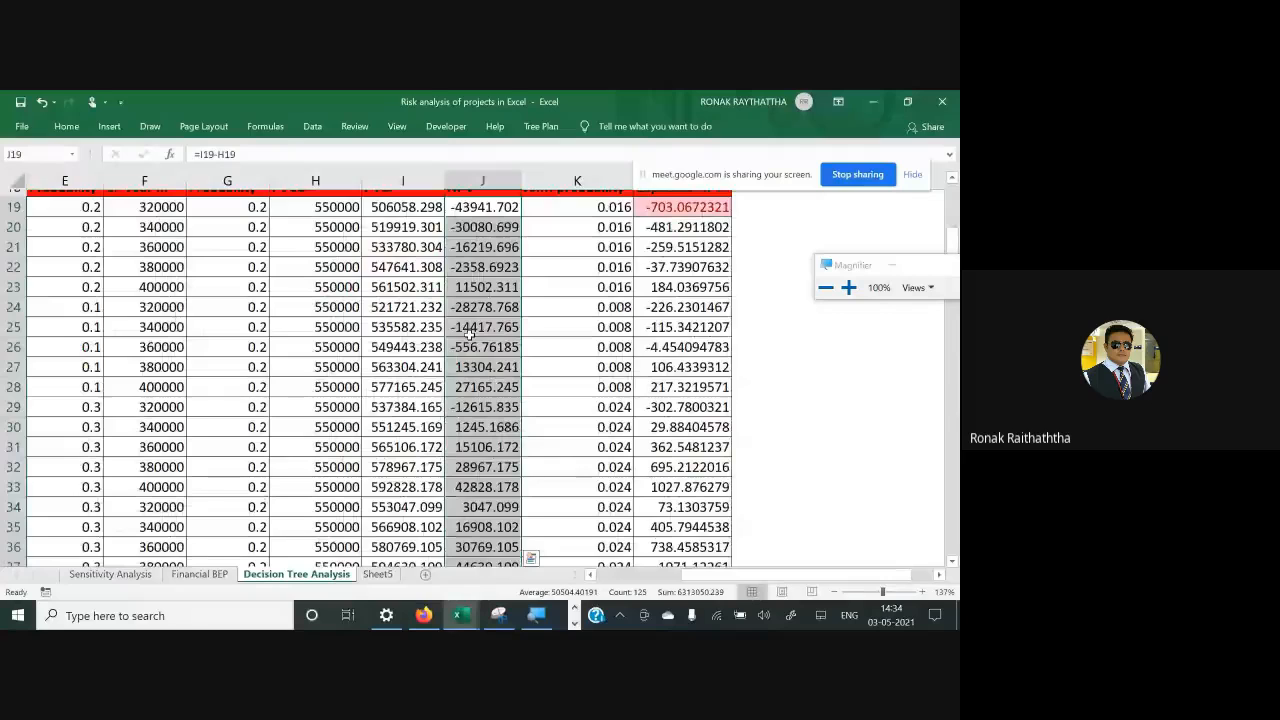
scroll(469, 335, "up", 1)
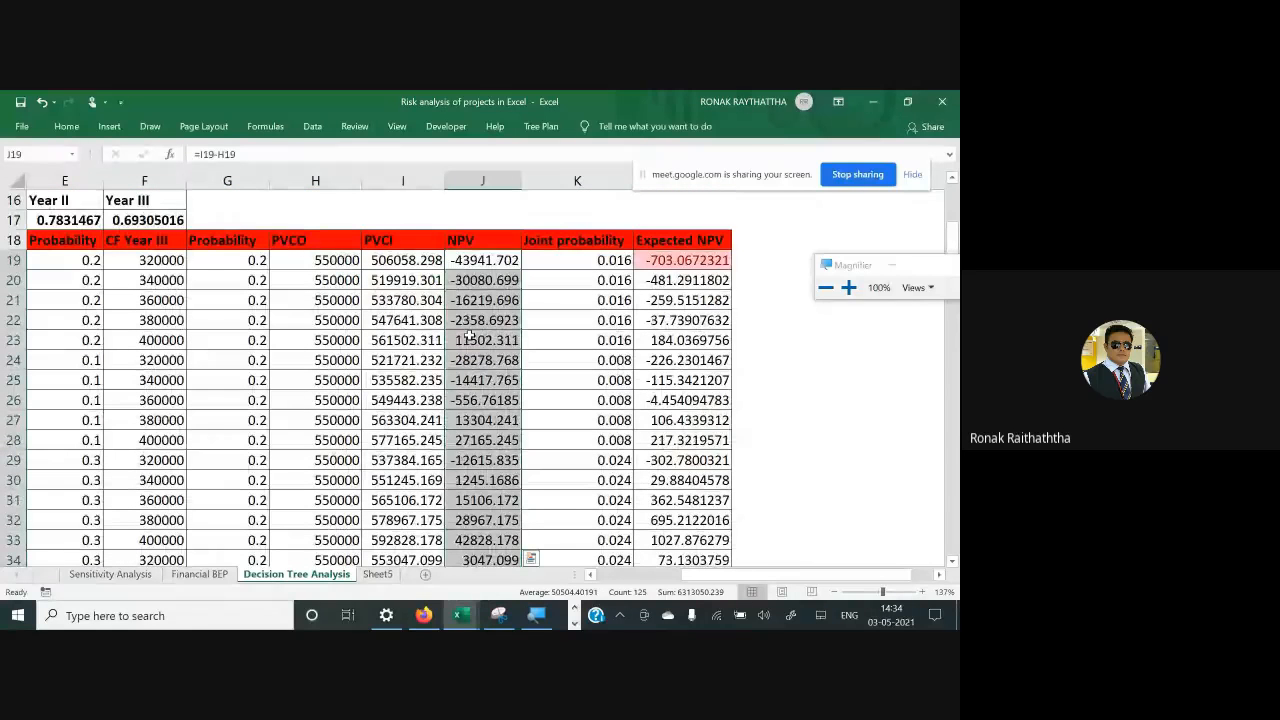
left_click(68, 127)
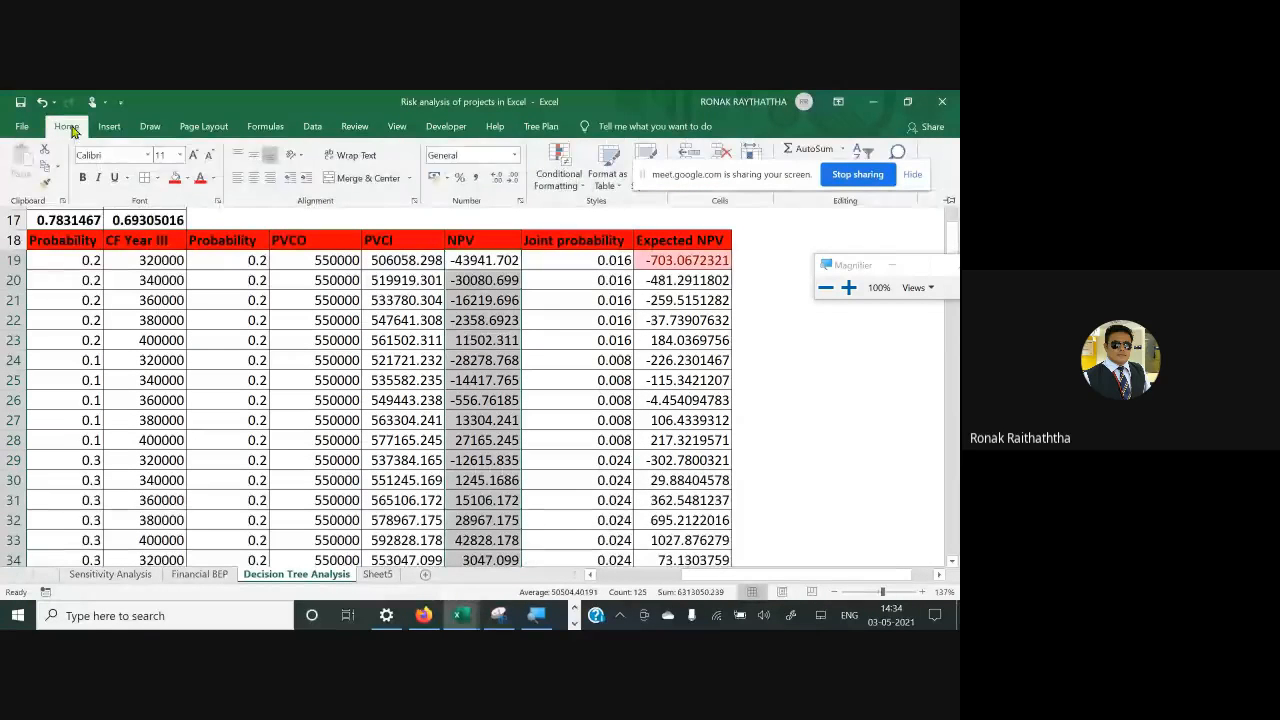
left_click(575, 183)
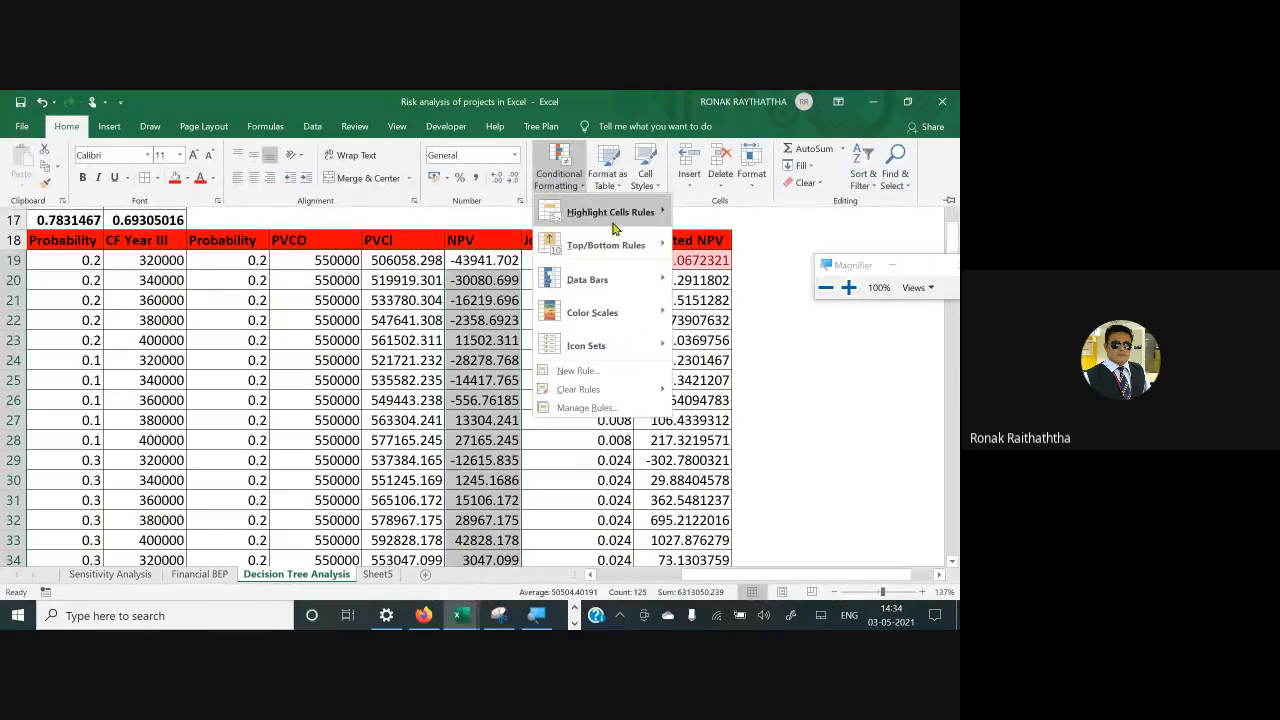
mouse_move(637, 246)
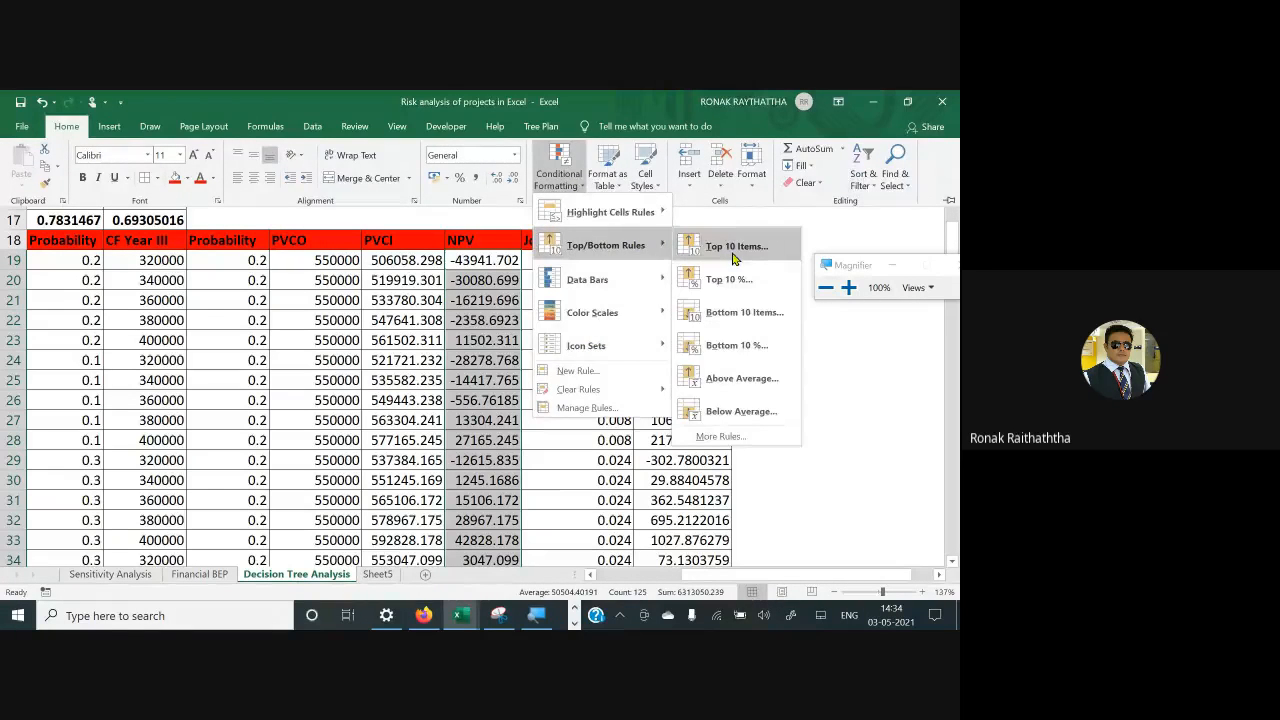
left_click(716, 246)
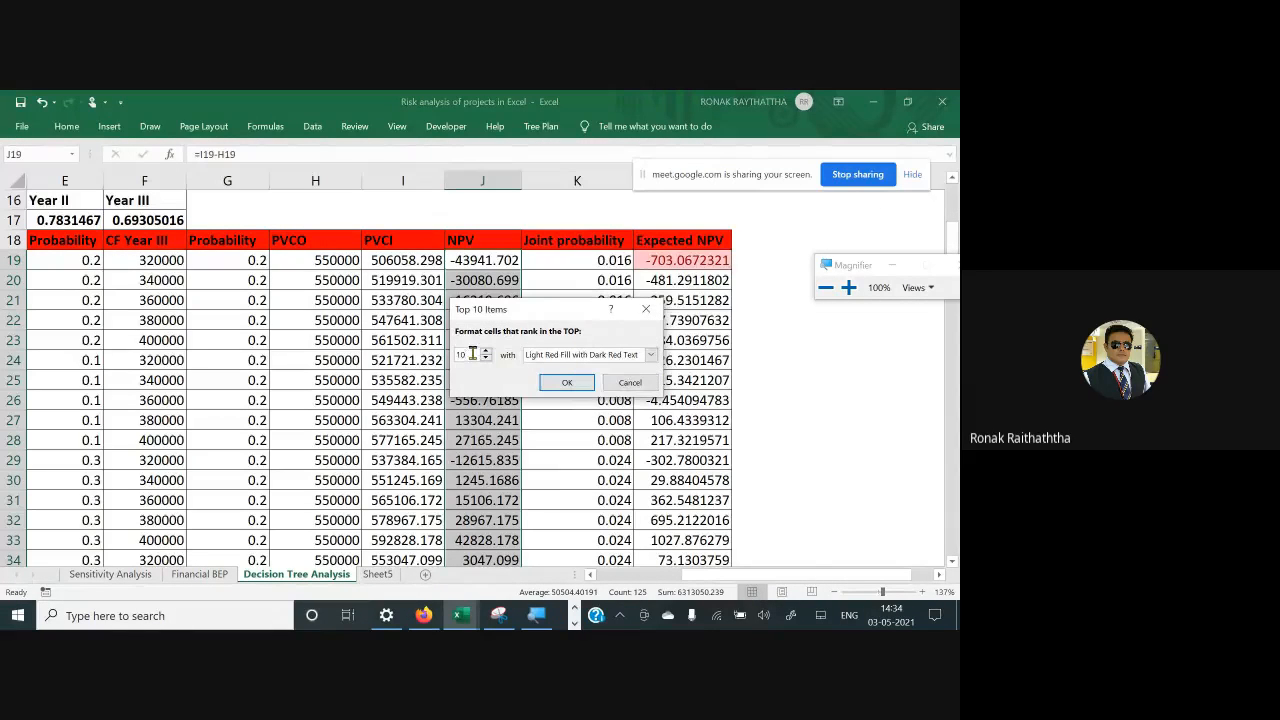
left_click(472, 354)
key("BackSpace")
left_click(650, 355)
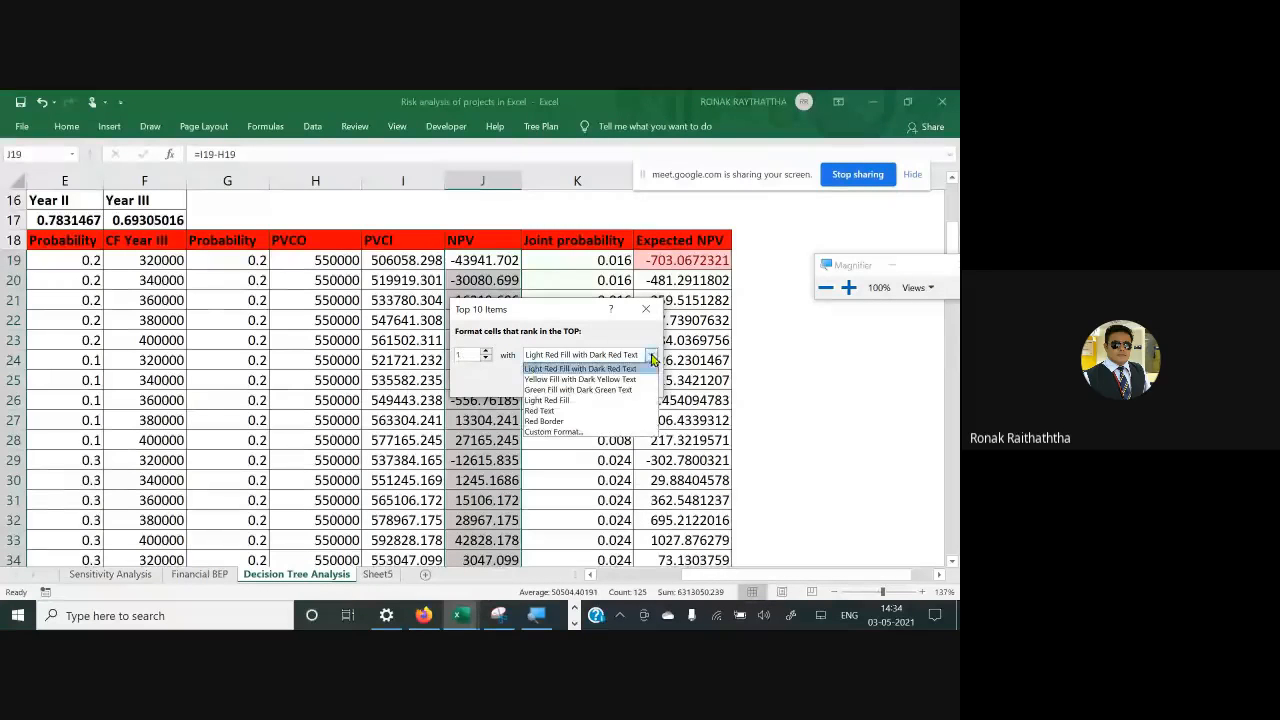
left_click(611, 390)
left_click(556, 381)
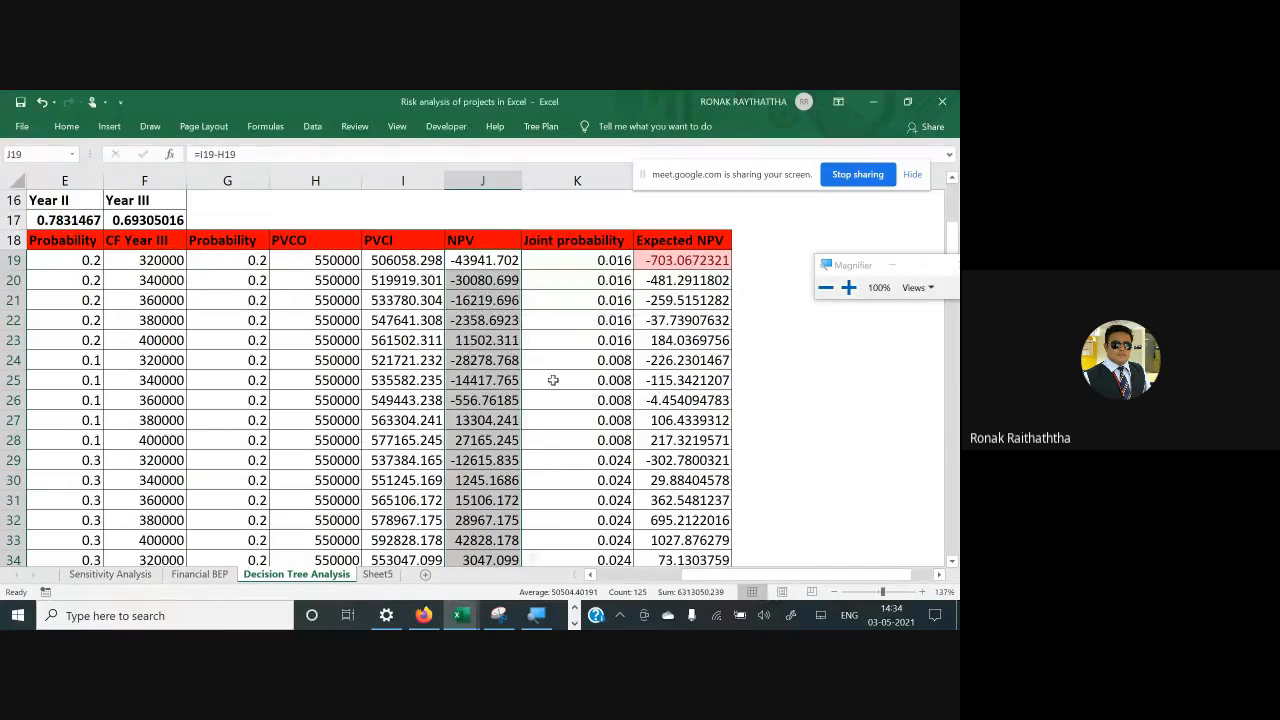
Look through the NPV column for the scenario highlighted in green
scroll(440, 380, "down", 12)
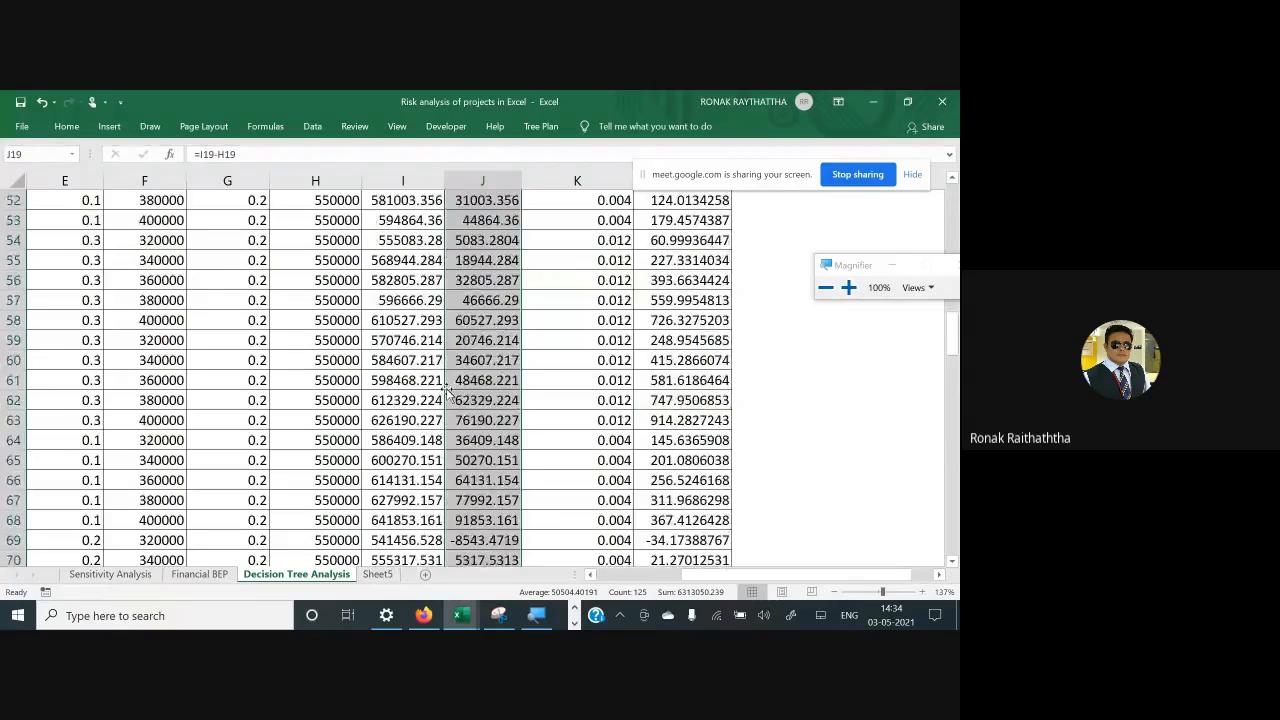
scroll(447, 393, "down", 19)
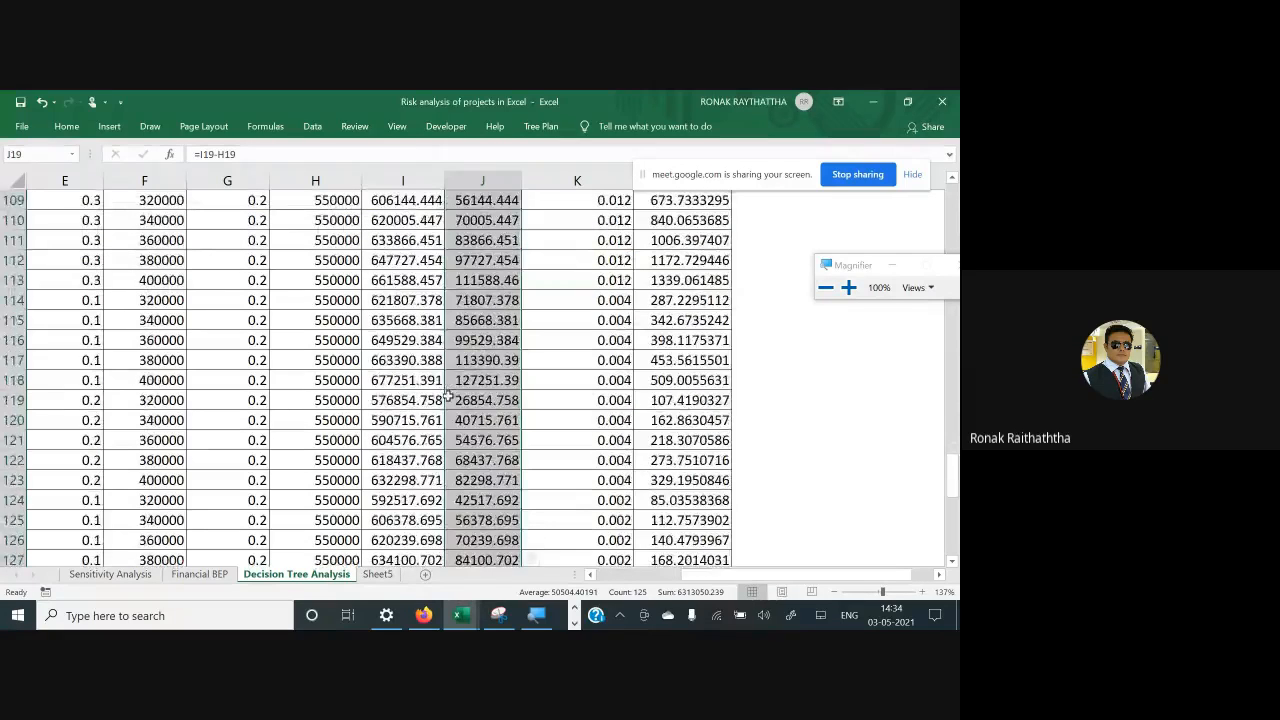
scroll(447, 397, "down", 11)
scroll(455, 405, "up", 3)
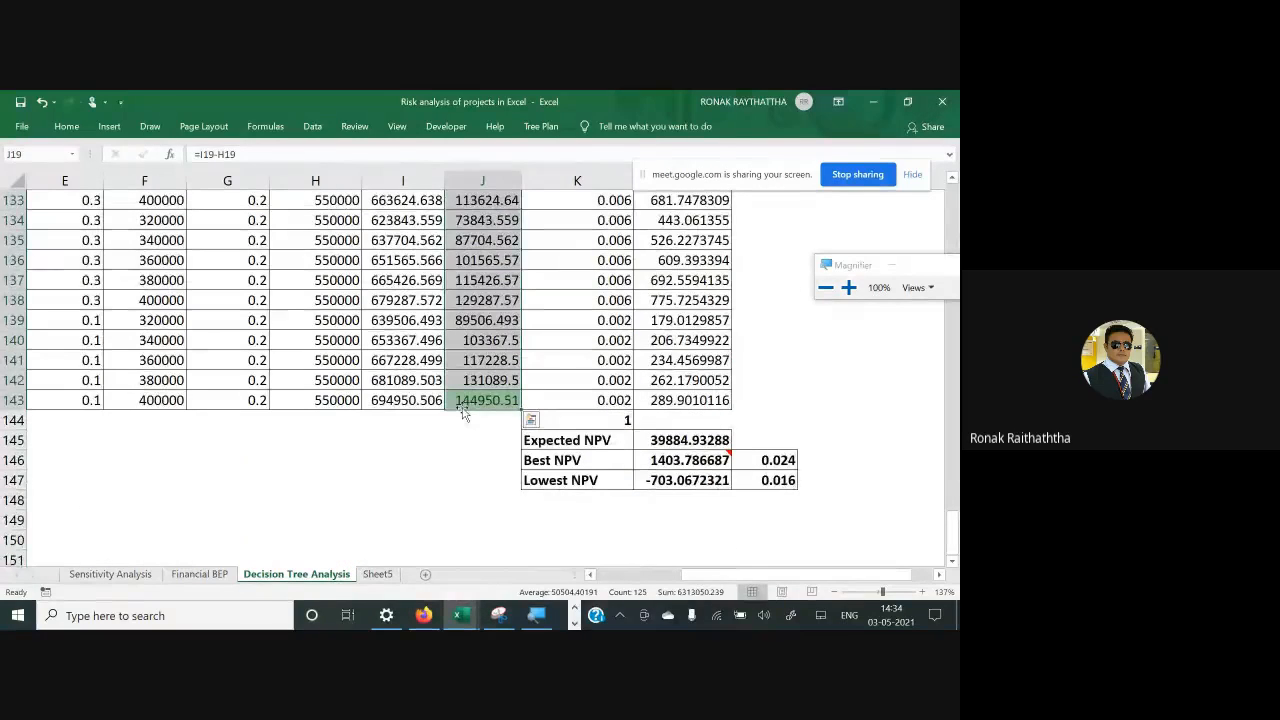
scroll(465, 408, "up", 20)
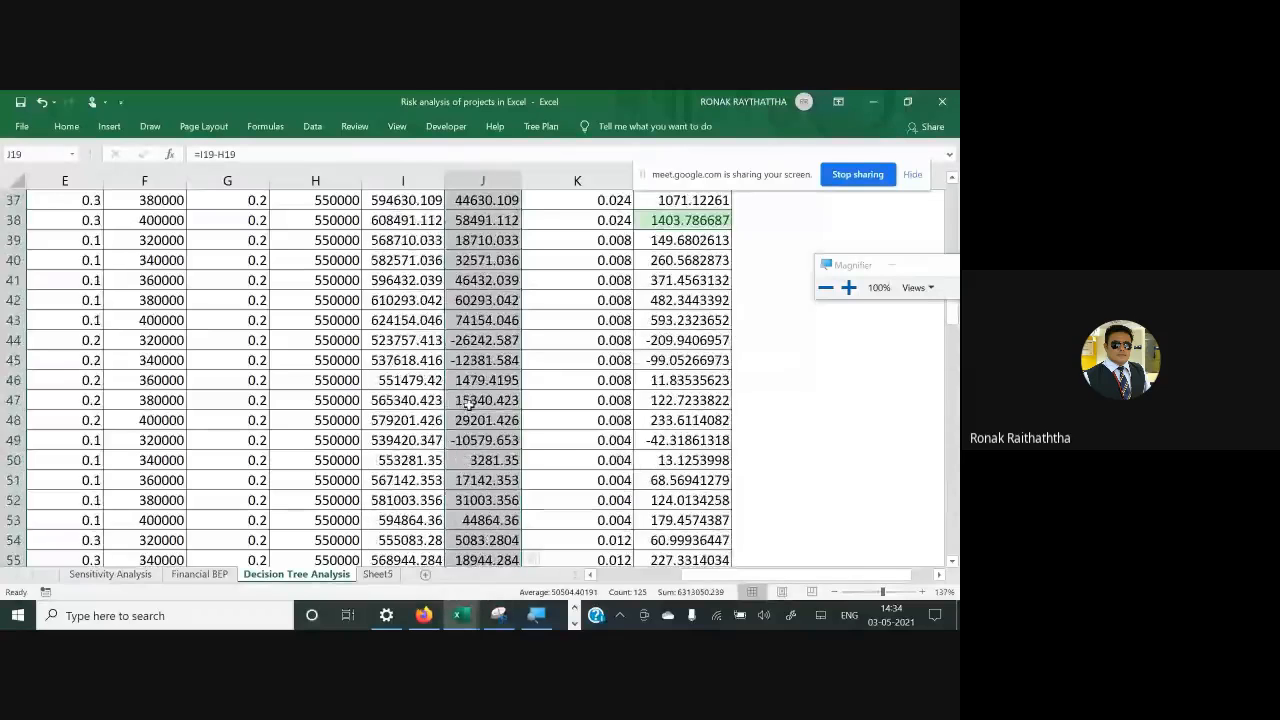
scroll(468, 403, "up", 12)
scroll(468, 403, "down", 3)
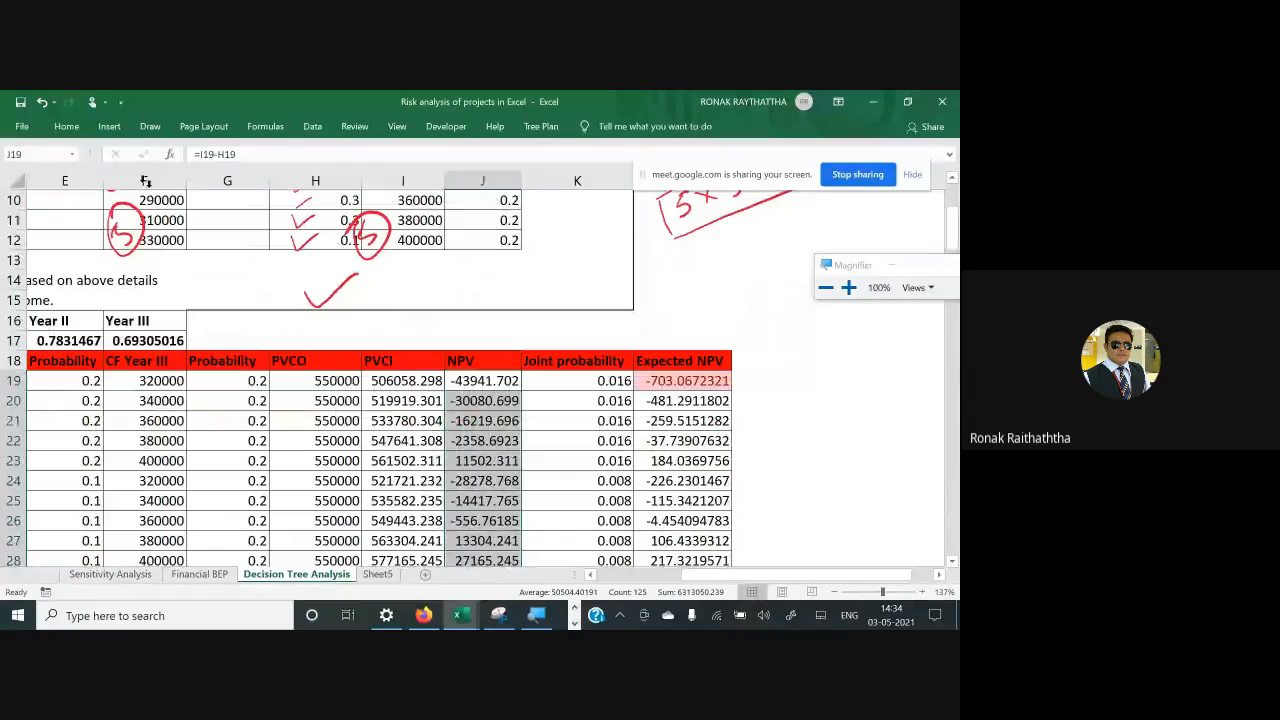
Highlight the bottom 1 value of the NPV range J19:J143 using Light Red Fill with Dark Red Text
left_click(66, 126)
left_click(557, 168)
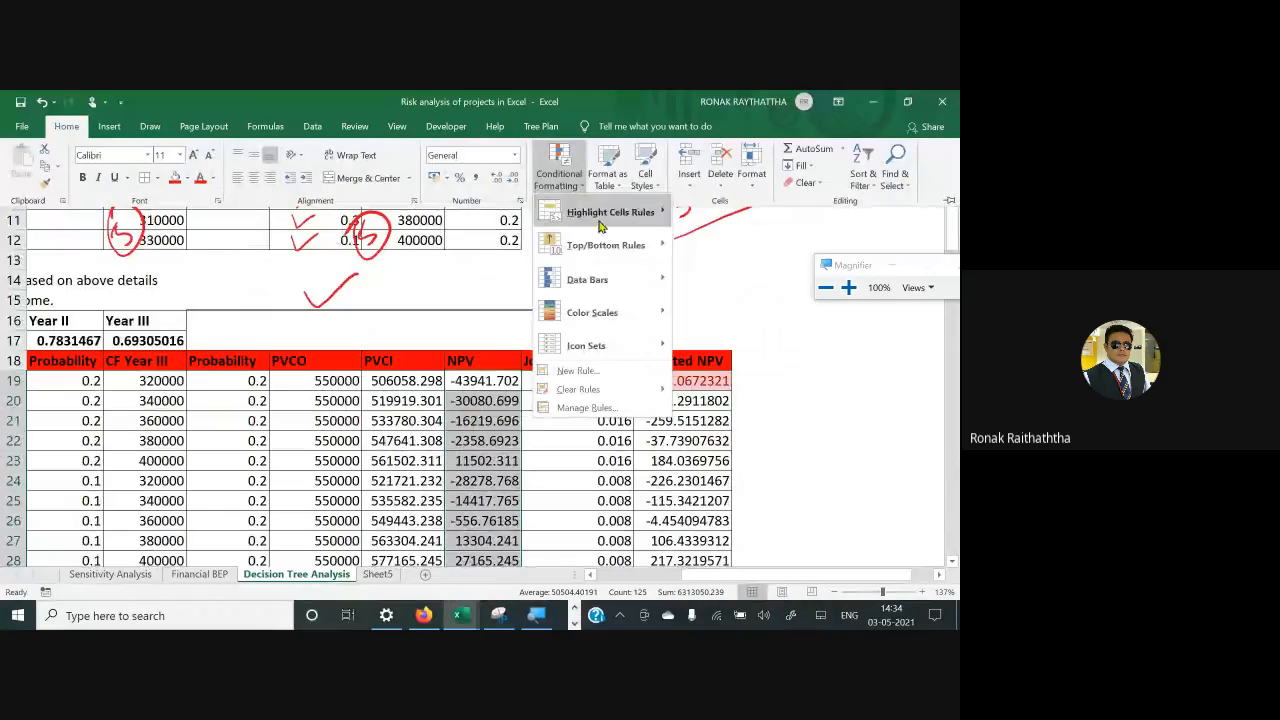
mouse_move(610, 246)
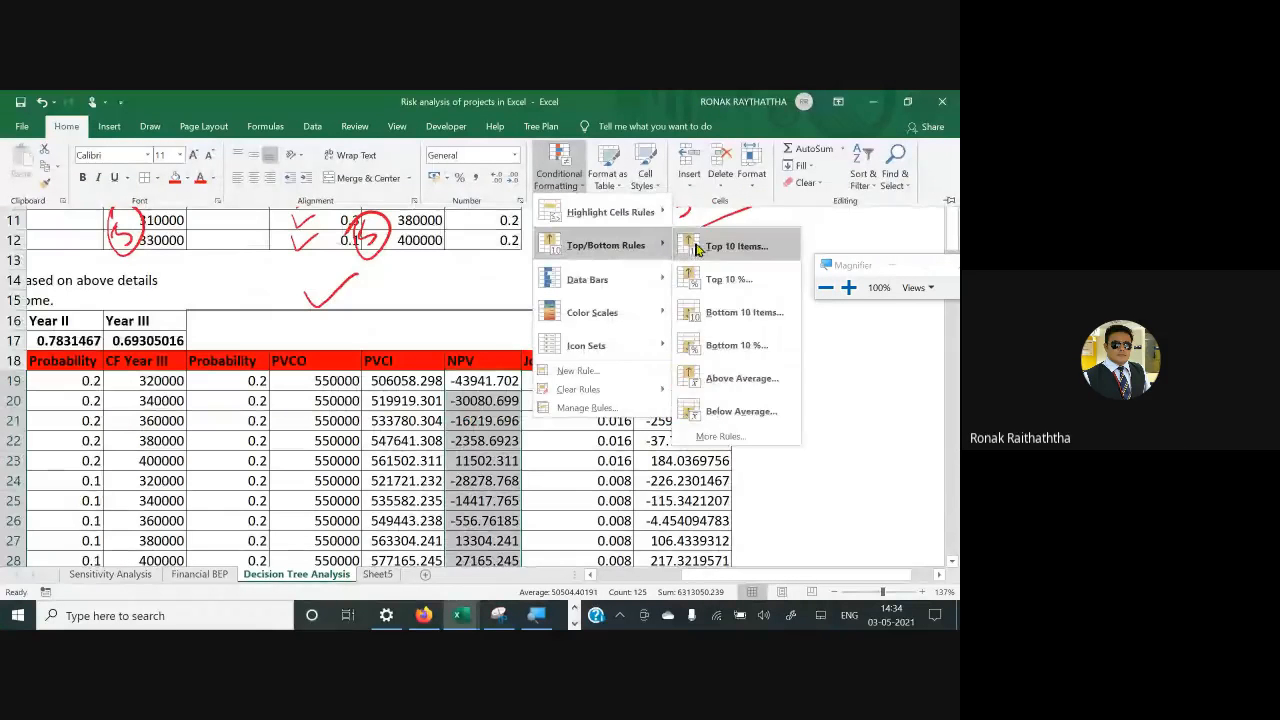
left_click(740, 314)
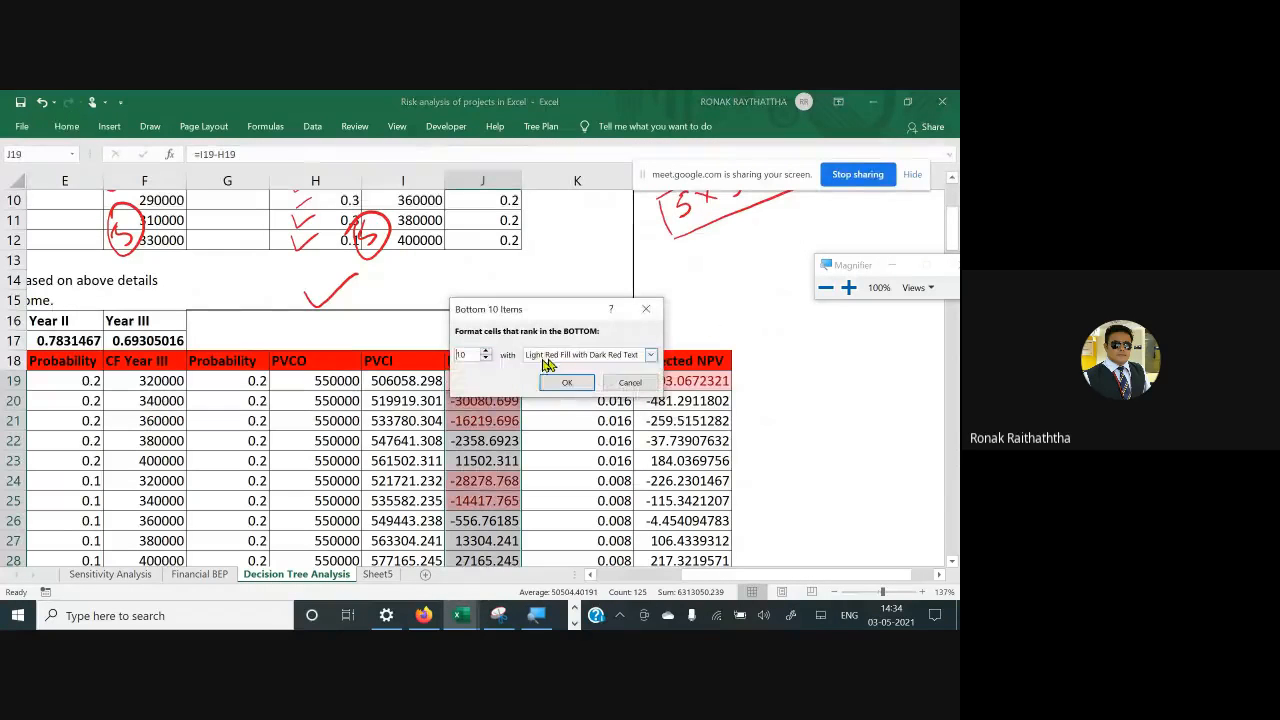
left_click(485, 351)
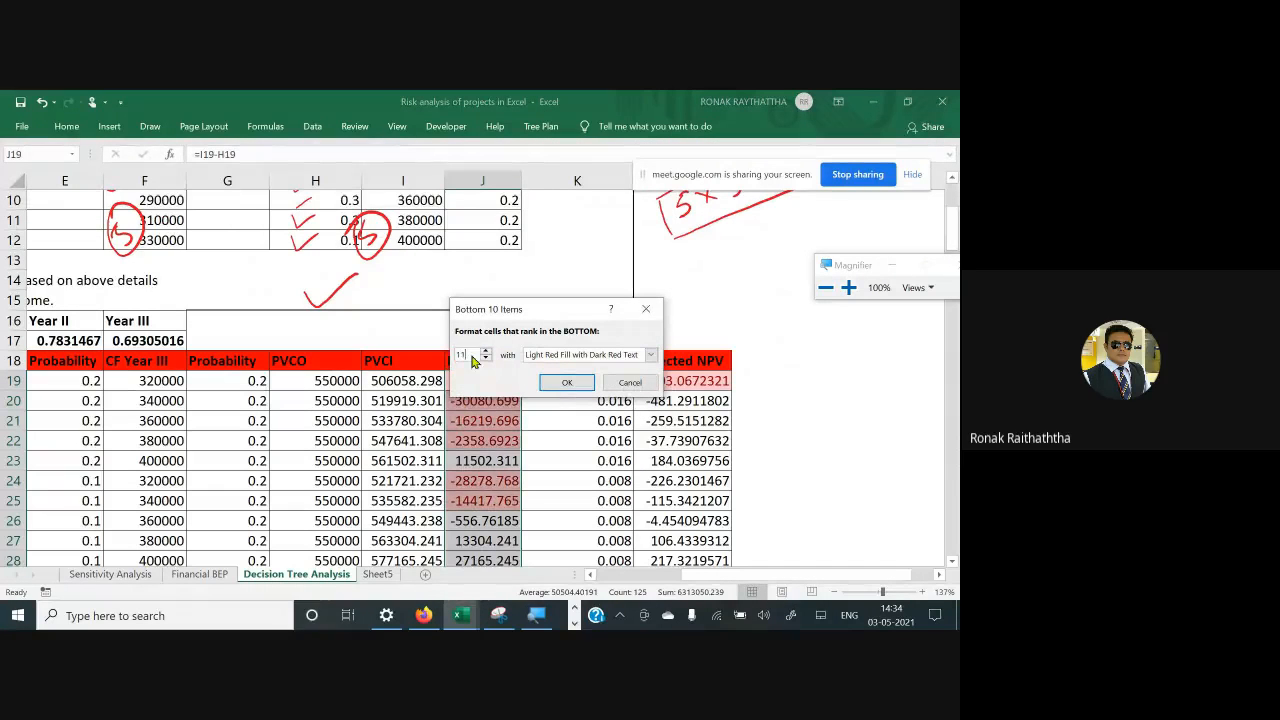
key("BackSpace")
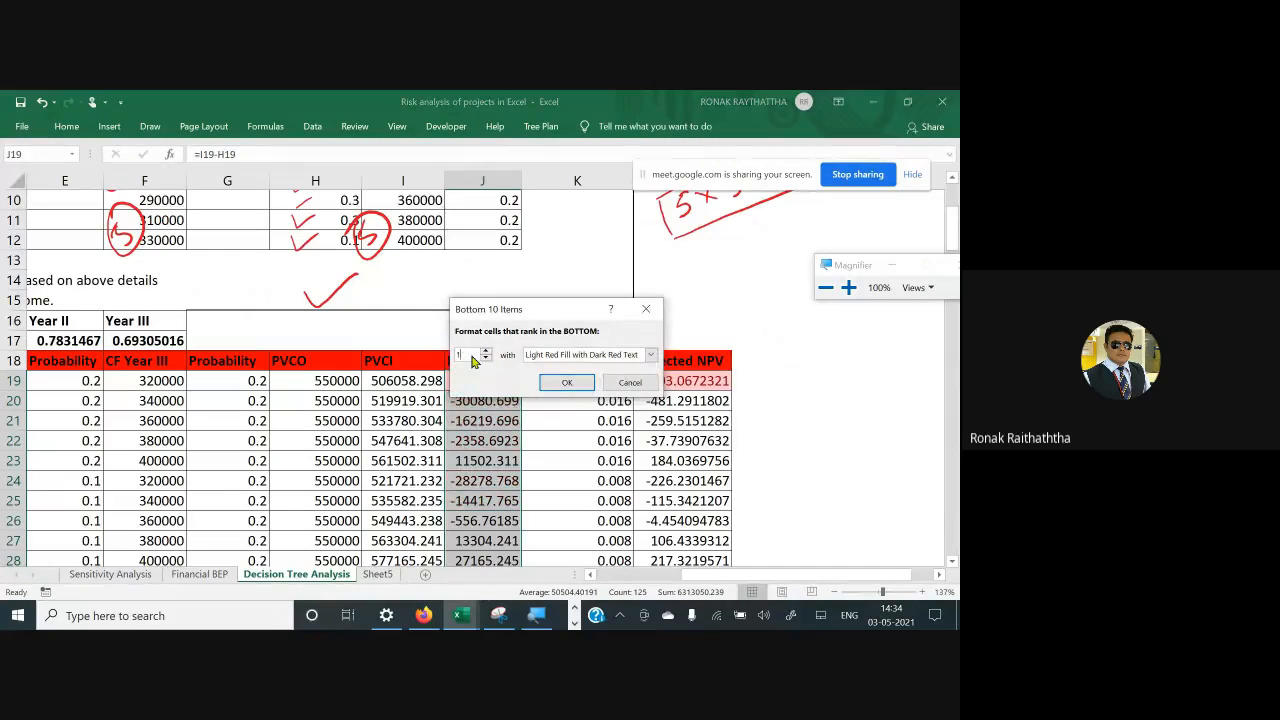
left_click(651, 354)
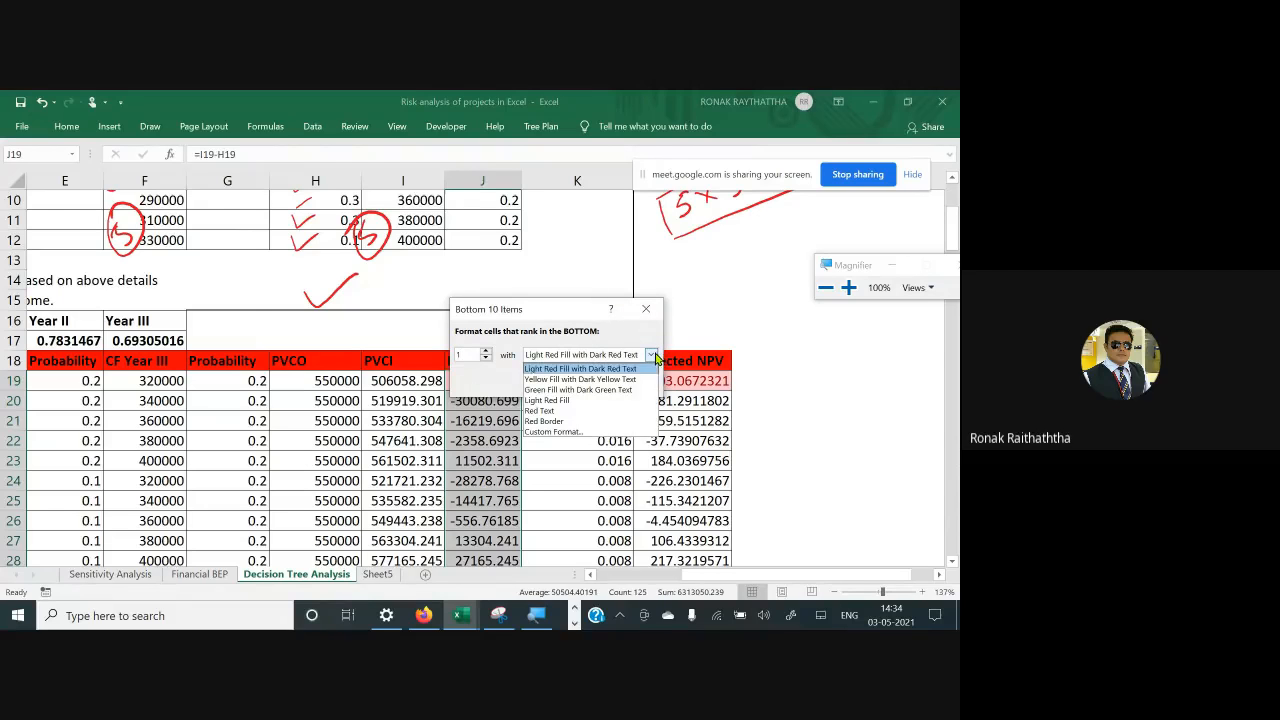
left_click(608, 369)
left_click(566, 384)
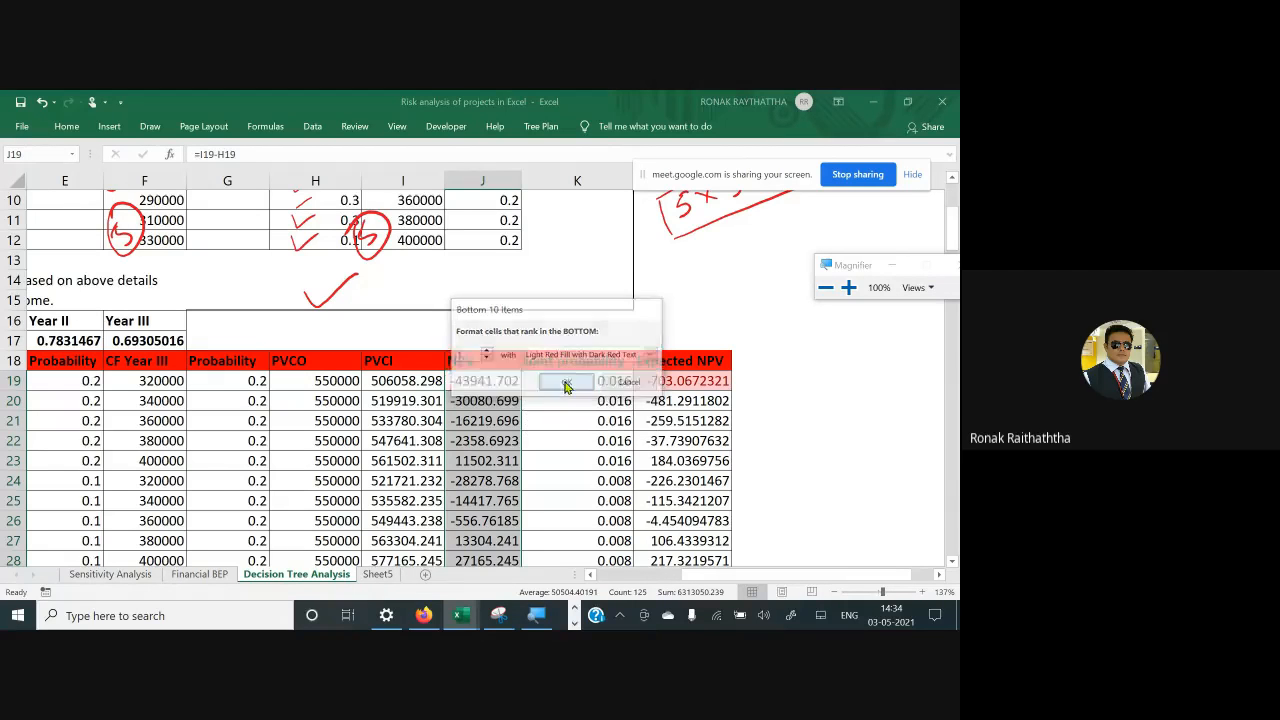
Deselect the NPV range and review its highlighted highest value alongside the Best NPV summary below the scenario table
left_click(494, 400)
scroll(493, 401, "down", 4)
scroll(494, 400, "down", 20)
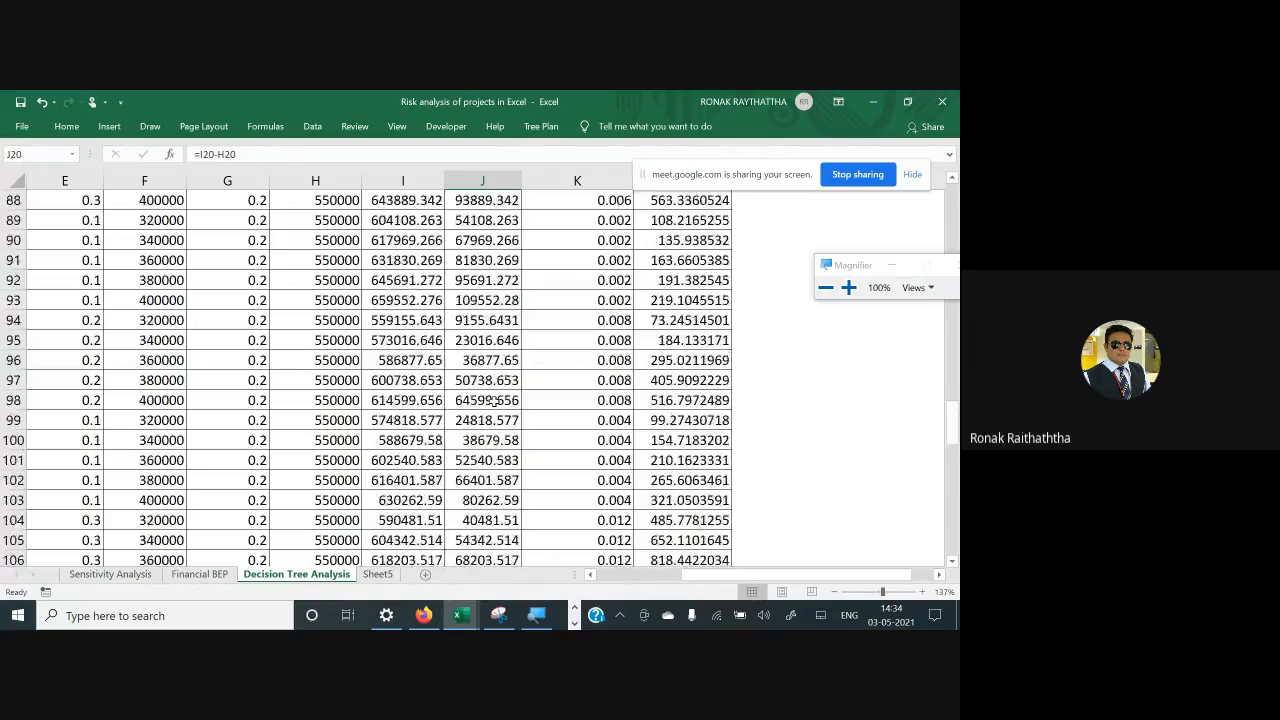
scroll(494, 401, "up", 2)
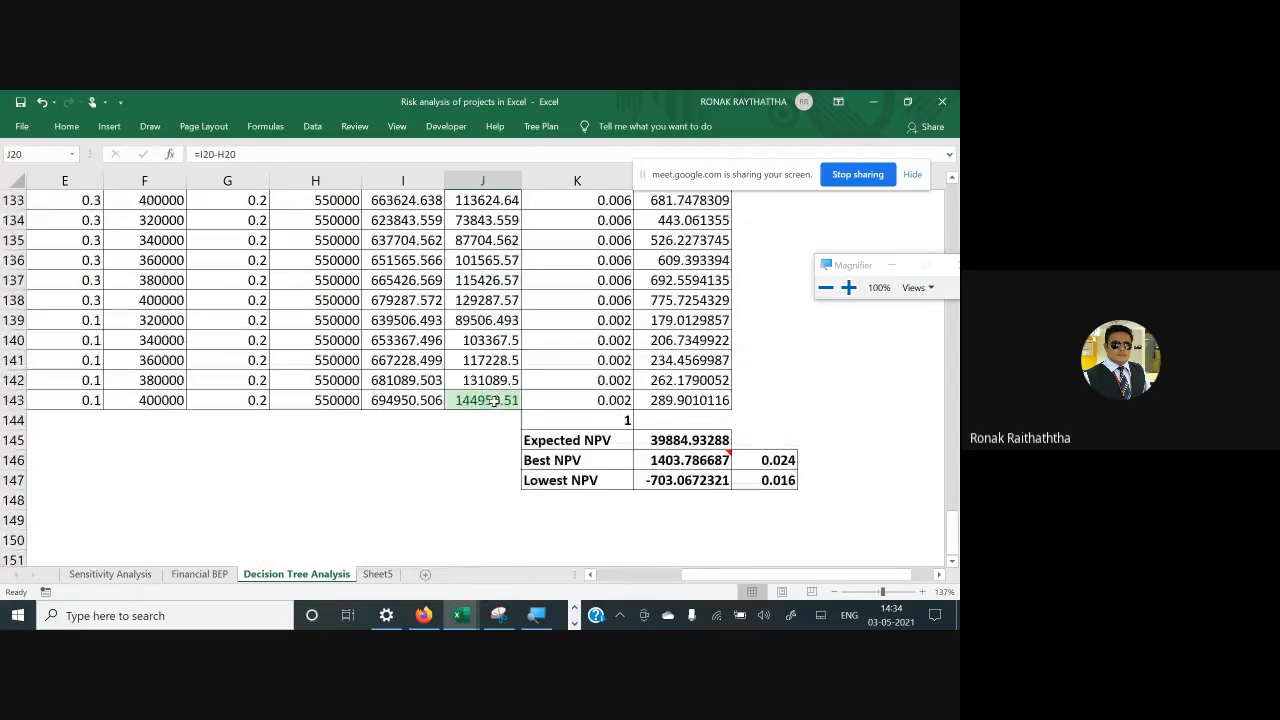
Check the NPV formula of the green-highlighted scenario in J143 and its joint probability in K143
double_click(494, 400)
key("Escape")
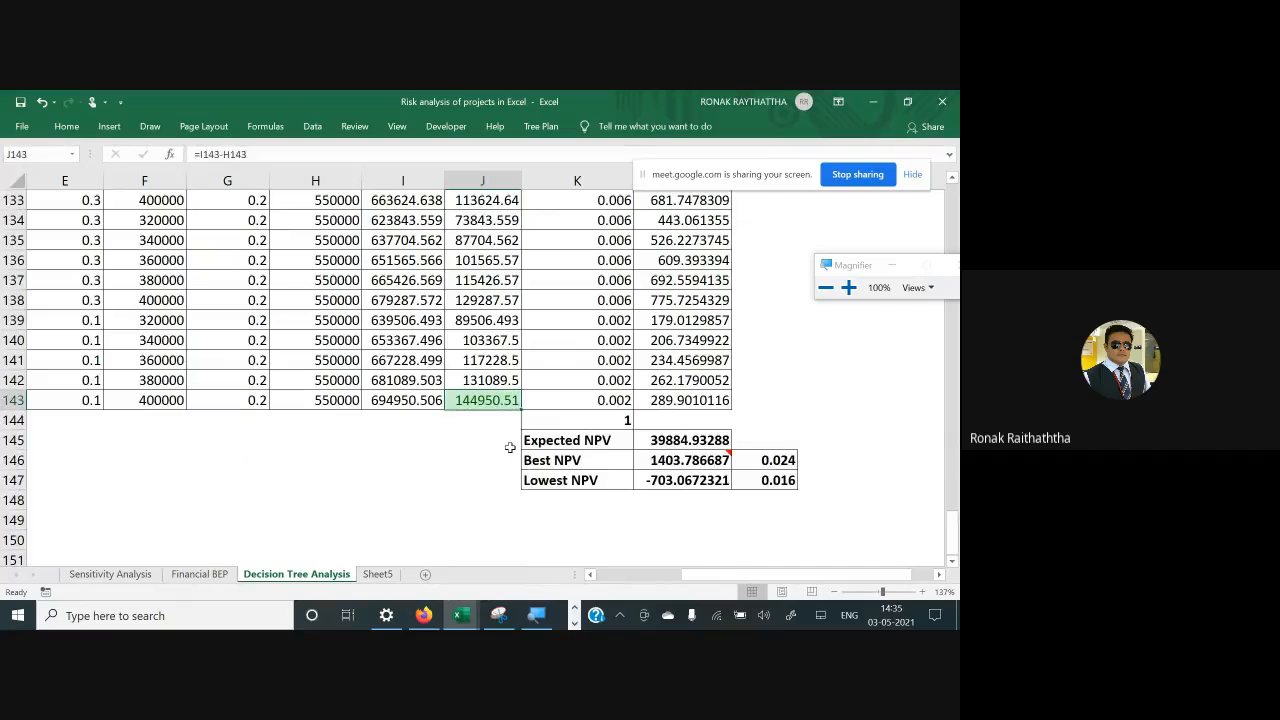
key("Right")
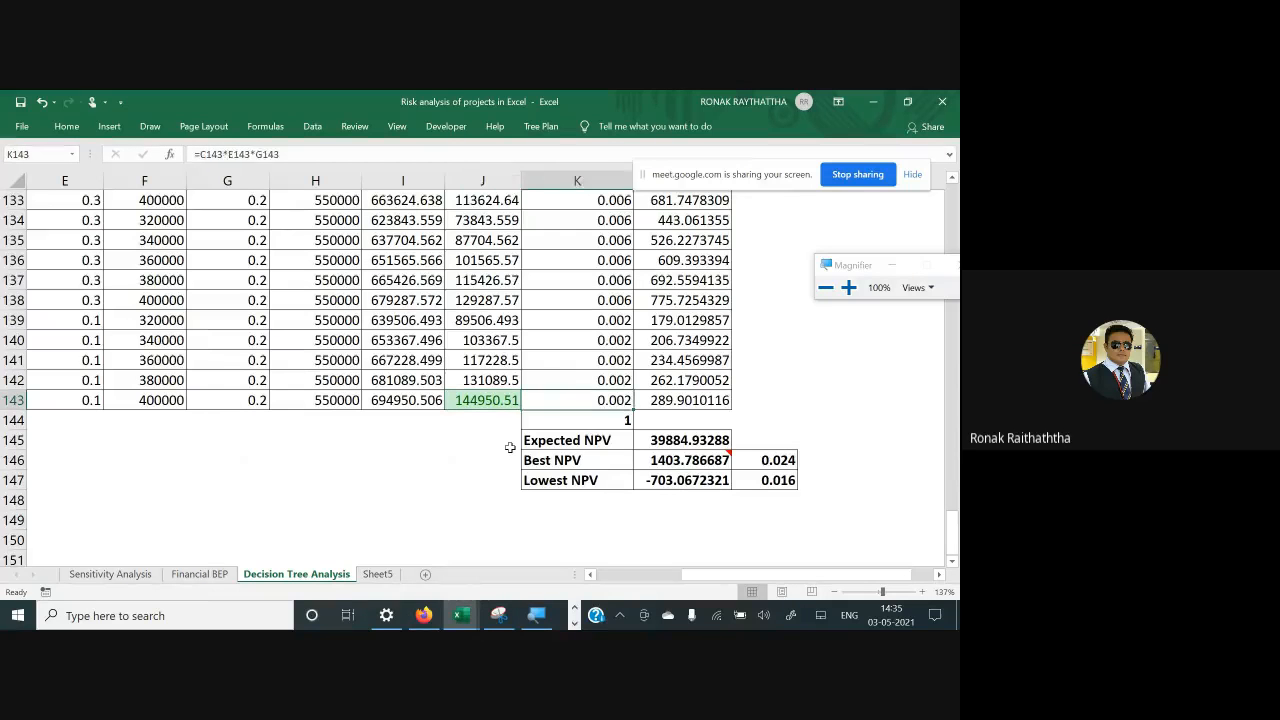
left_click(482, 396)
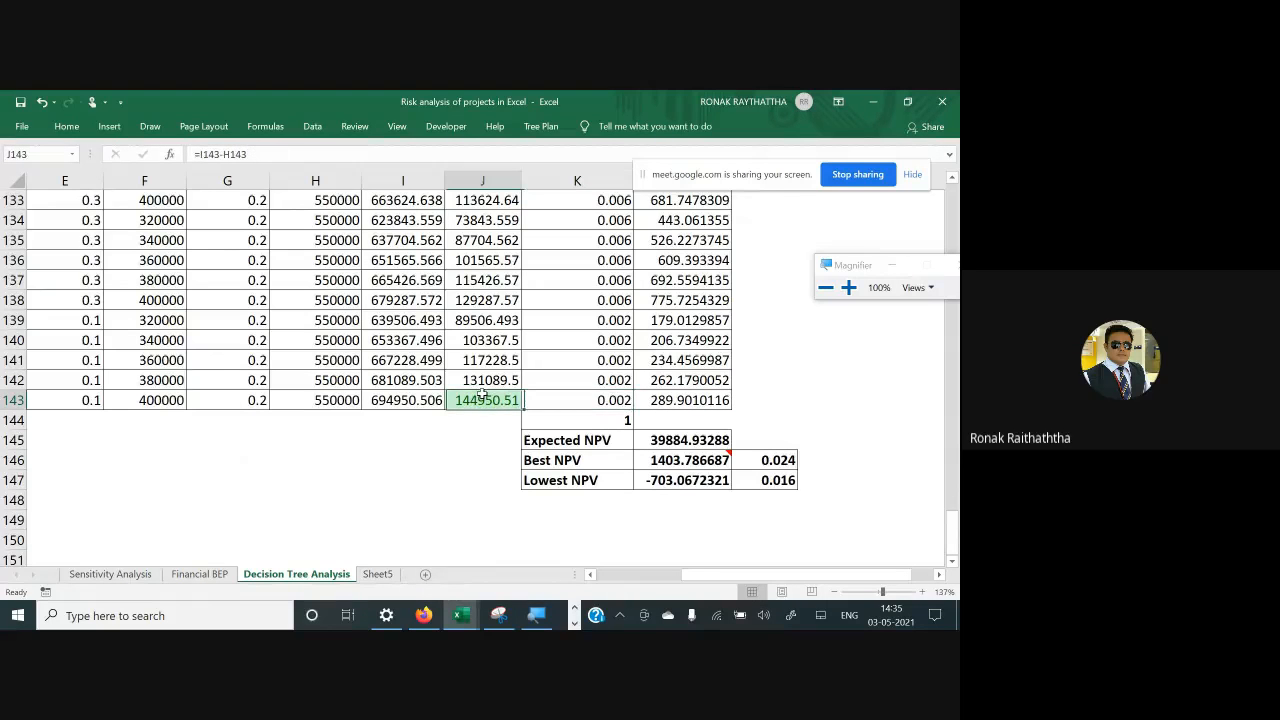
scroll(481, 390, "up", 1)
scroll(482, 392, "up", 3)
scroll(700, 400, "down", 4)
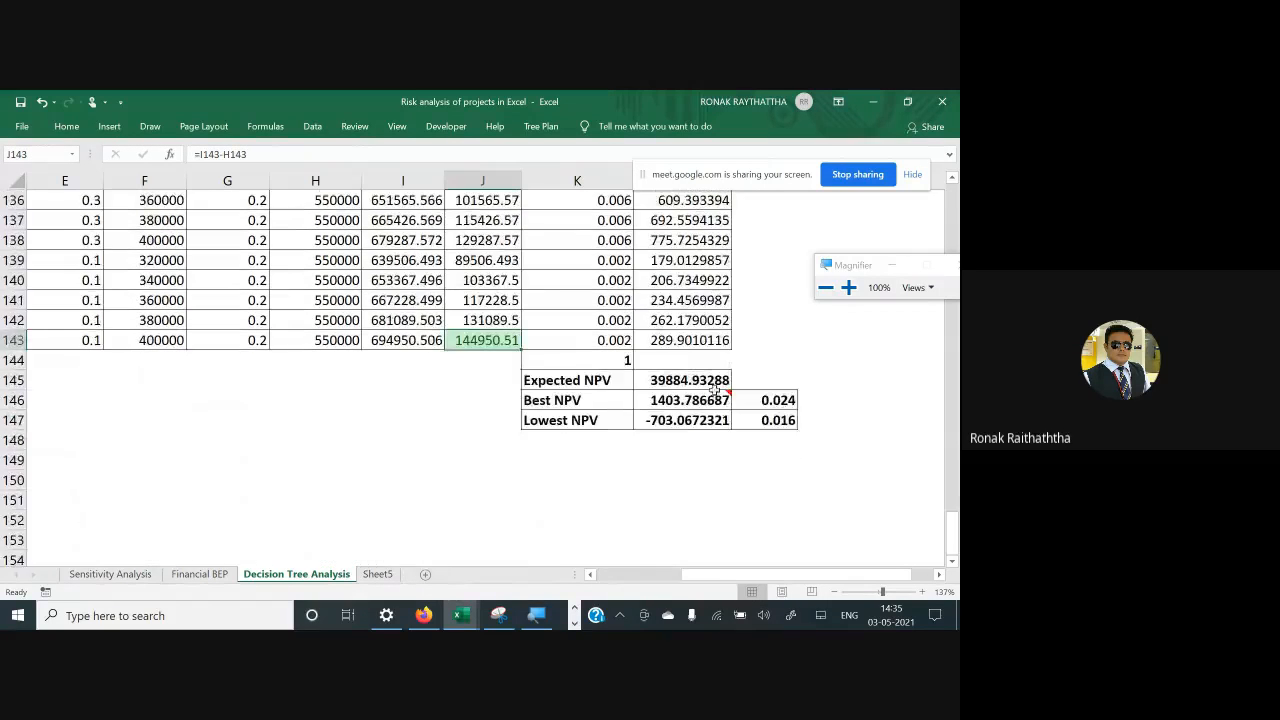
Inspect the Best NPV and Lowest NPV formulas in L146 and L147 against the highlighted NPV in J143
double_click(710, 400)
key("Return")
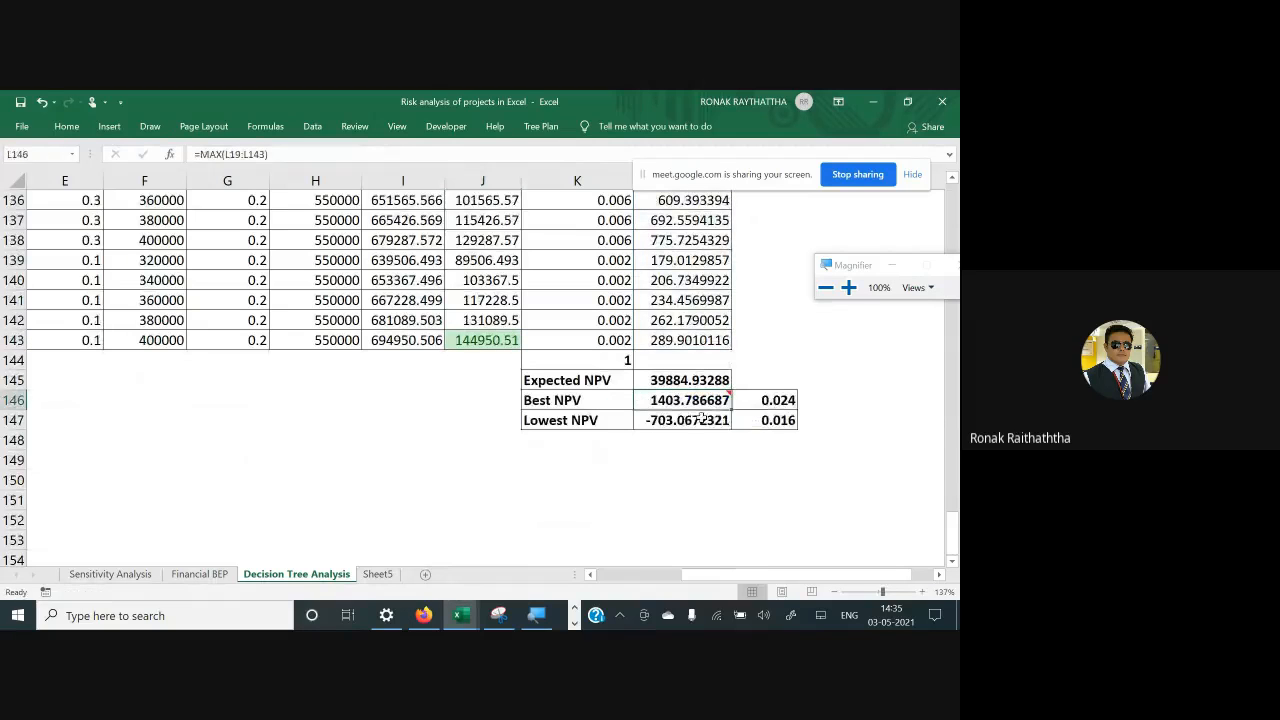
double_click(703, 420)
key("Escape")
left_click(480, 340)
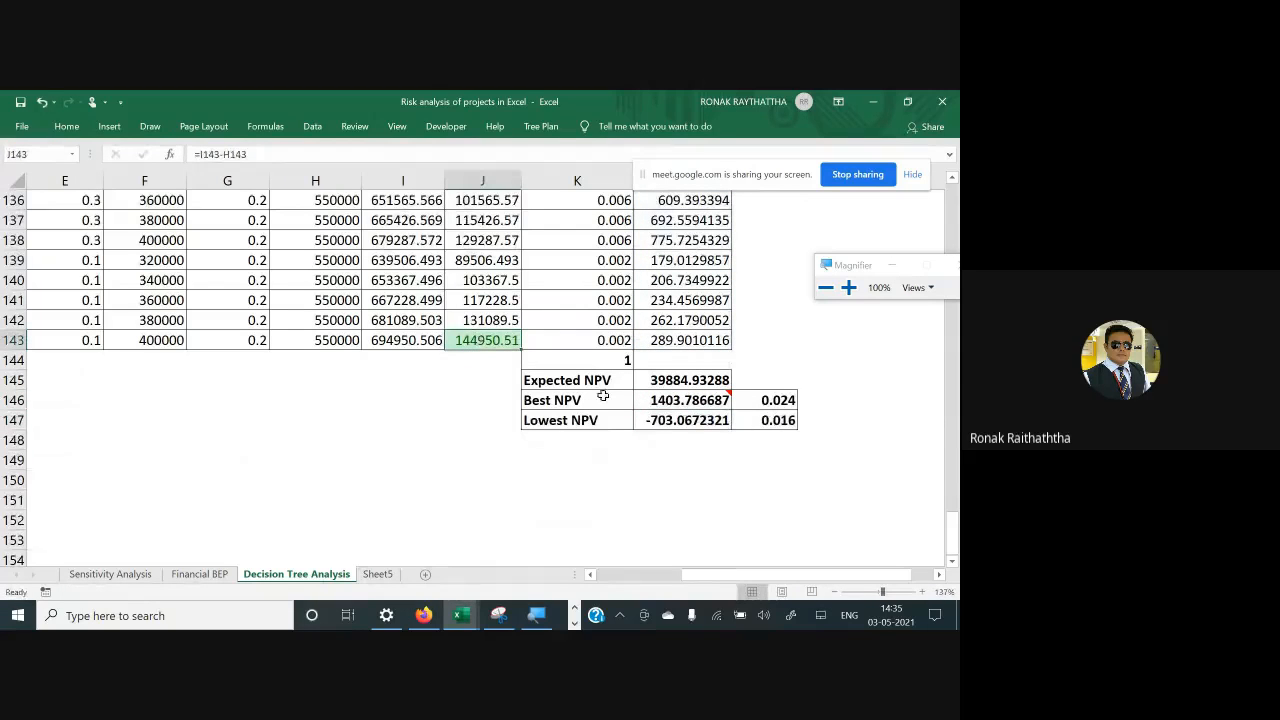
left_click(758, 304)
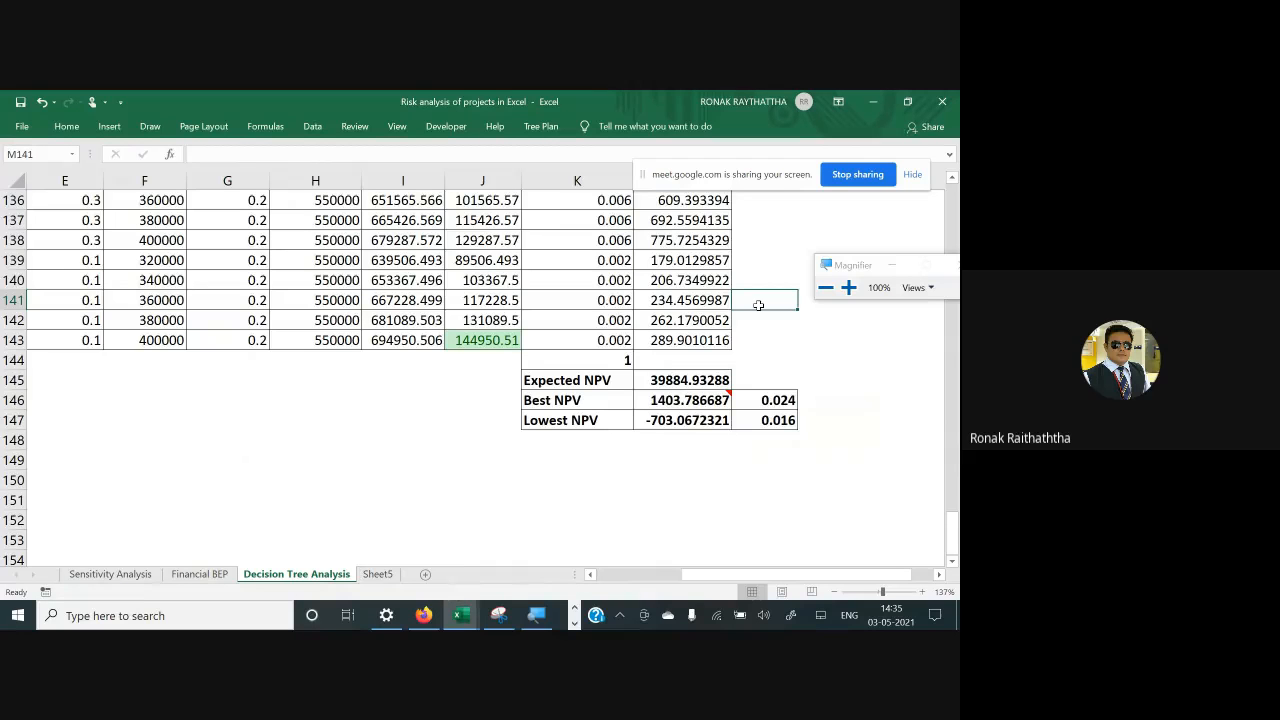
Clear the Best NPV and Lowest NPV formulas in L146:L147, and calculate Best NPV in L146 as the MAX of J19:J143
left_click_drag(708, 400, 710, 420)
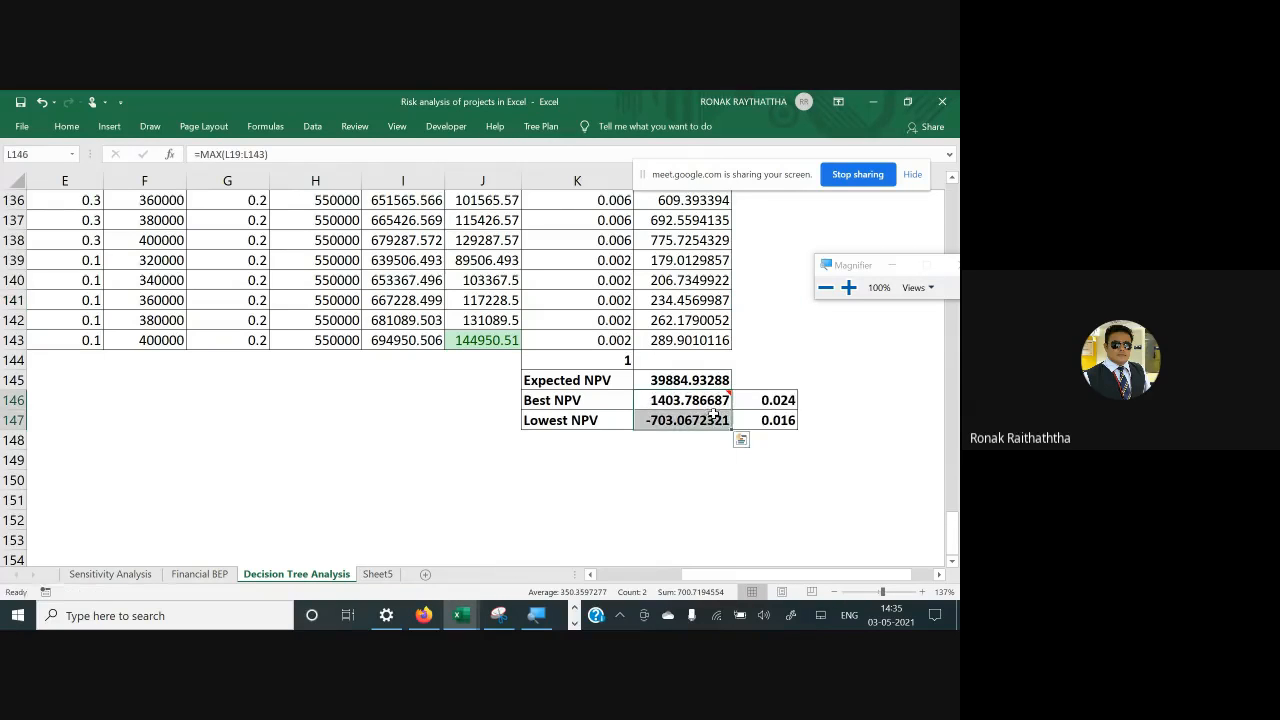
key("Delete")
left_click(700, 402)
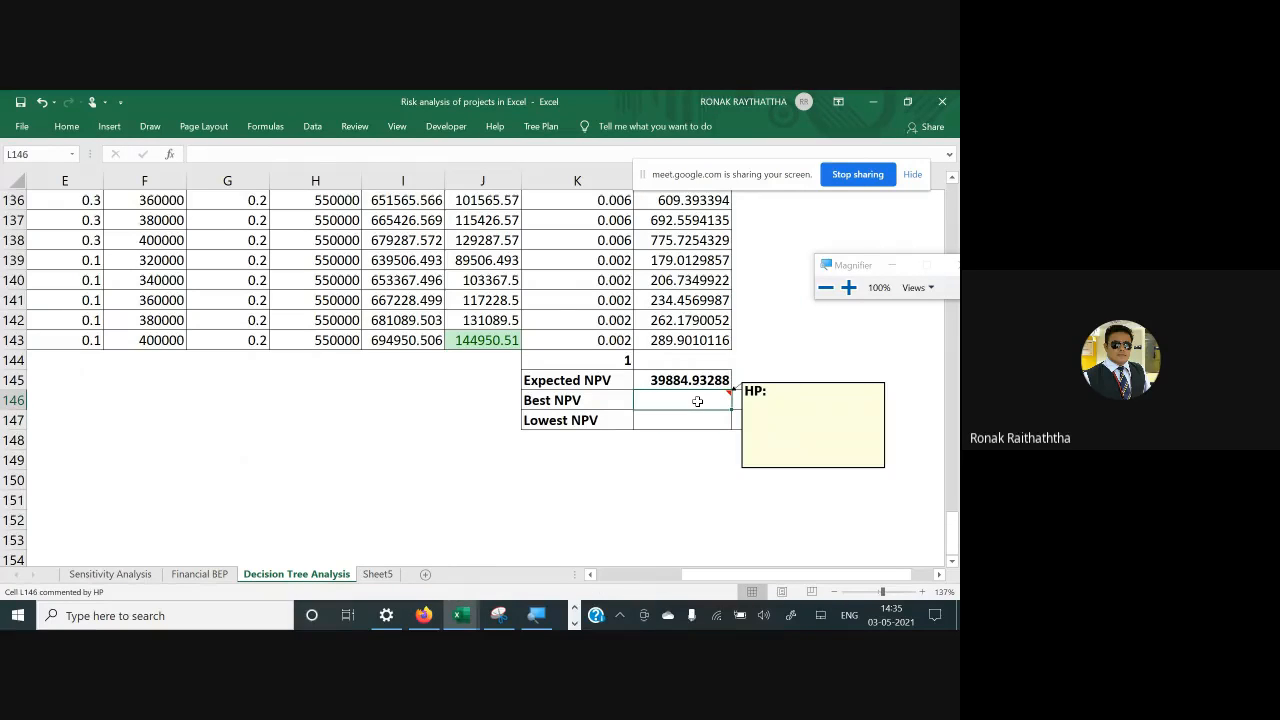
type("=max(")
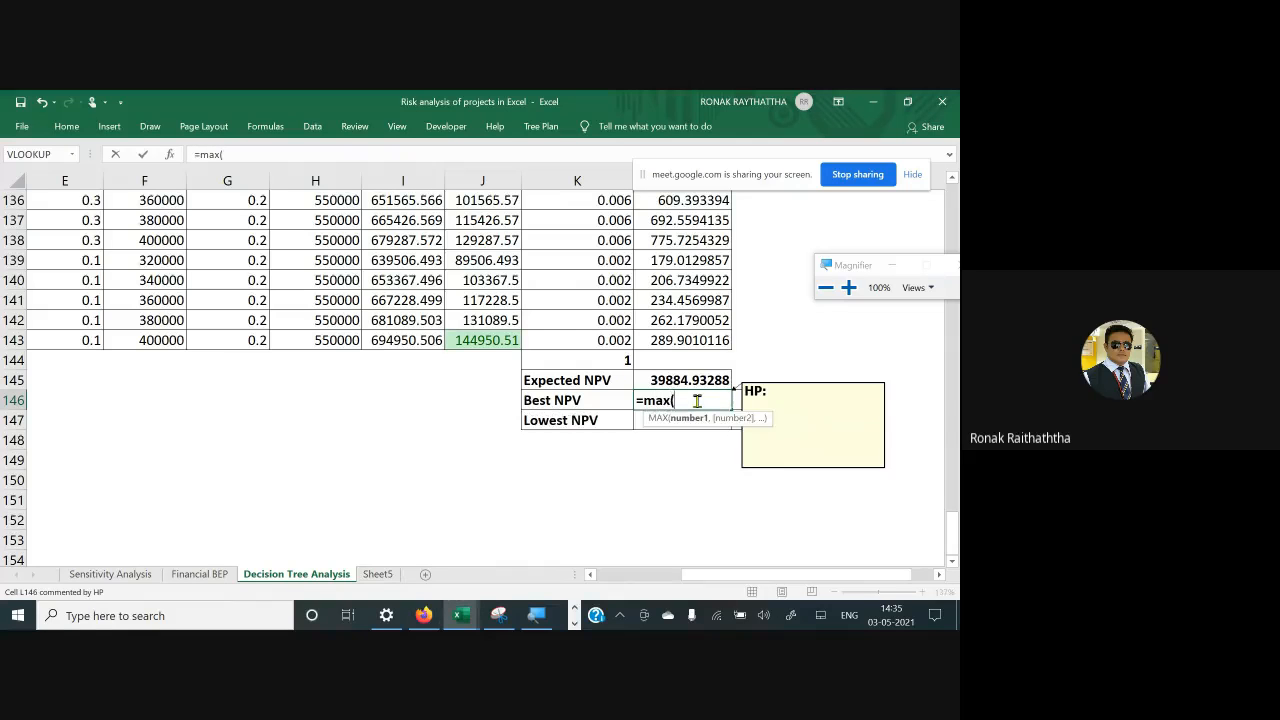
key("Up")
key("Up")
key("Up")
key("Left")
key("Left")
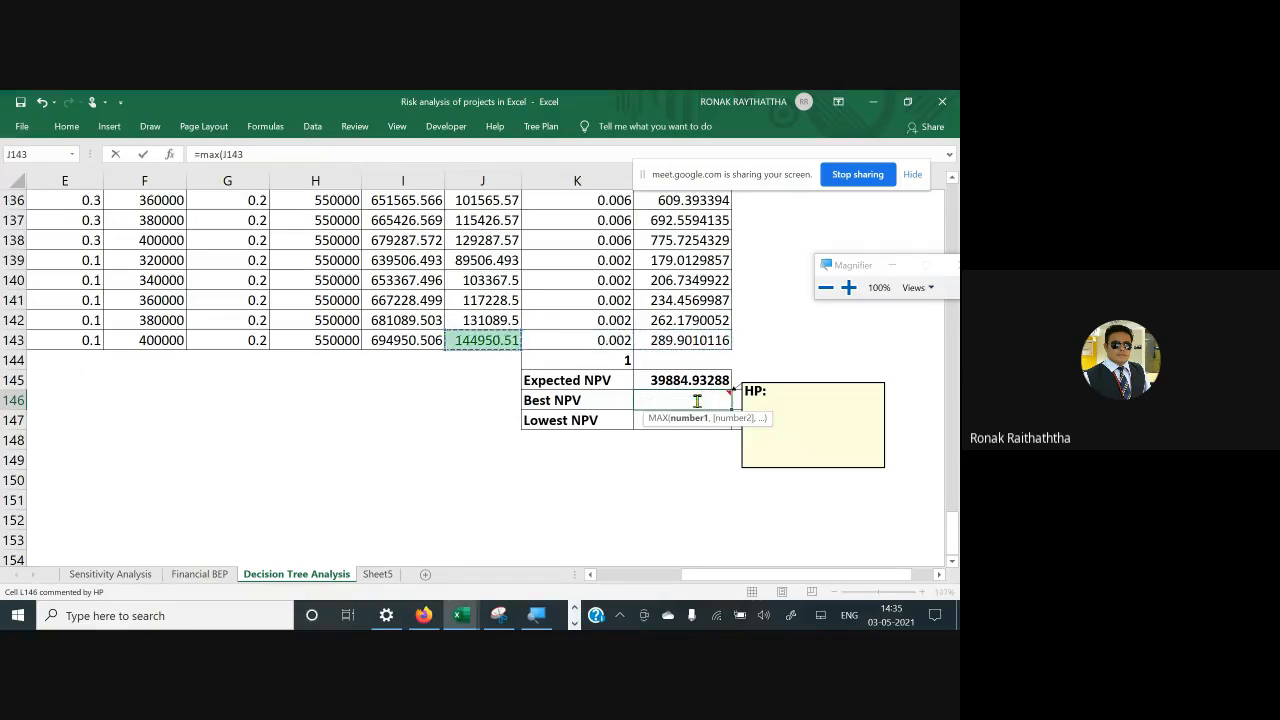
key("ctrl+shift+Up")
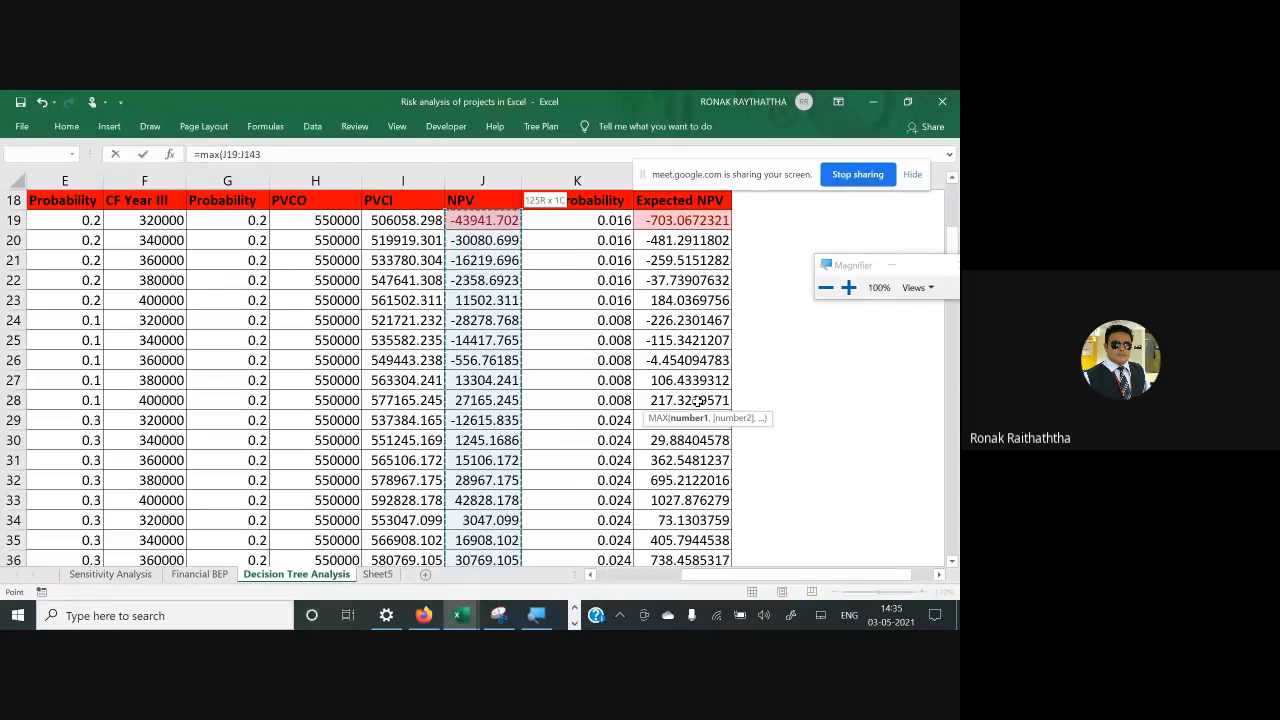
key("shift+Down")
key("Return")
Set the probability beside Best NPV in M146 to 0.002
key("Right")
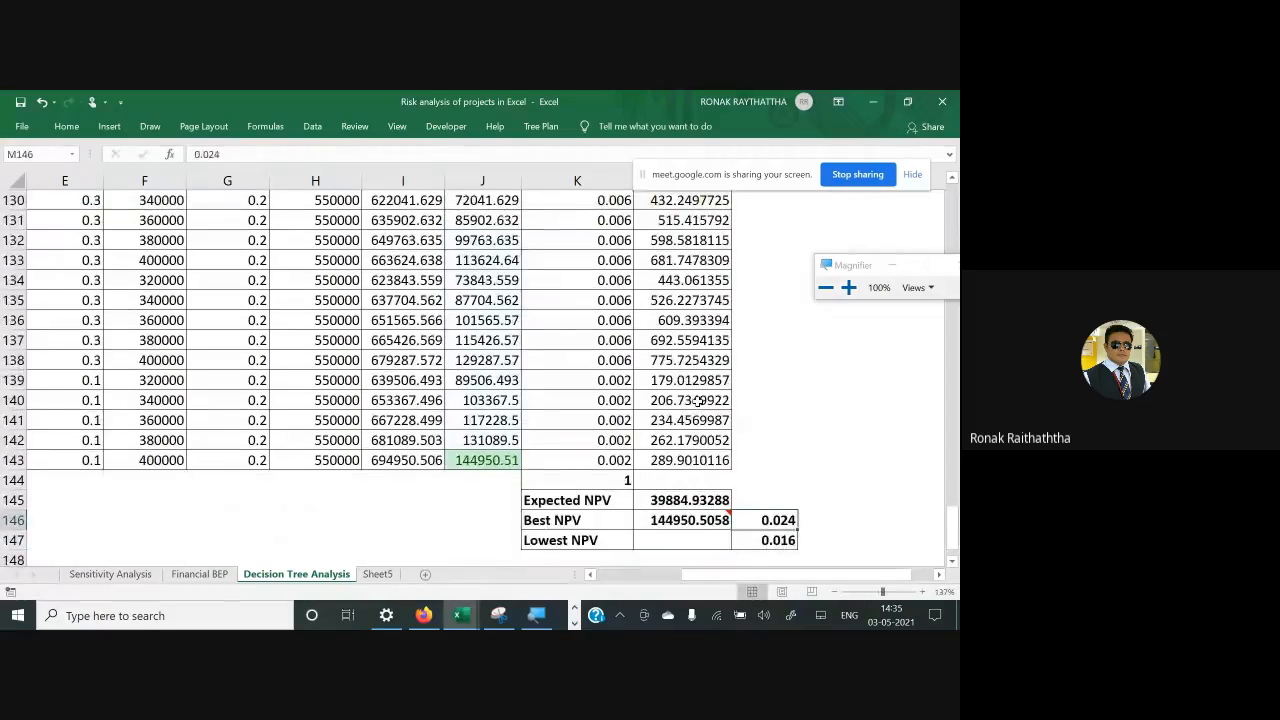
type("=")
key("Escape")
type("0/.")
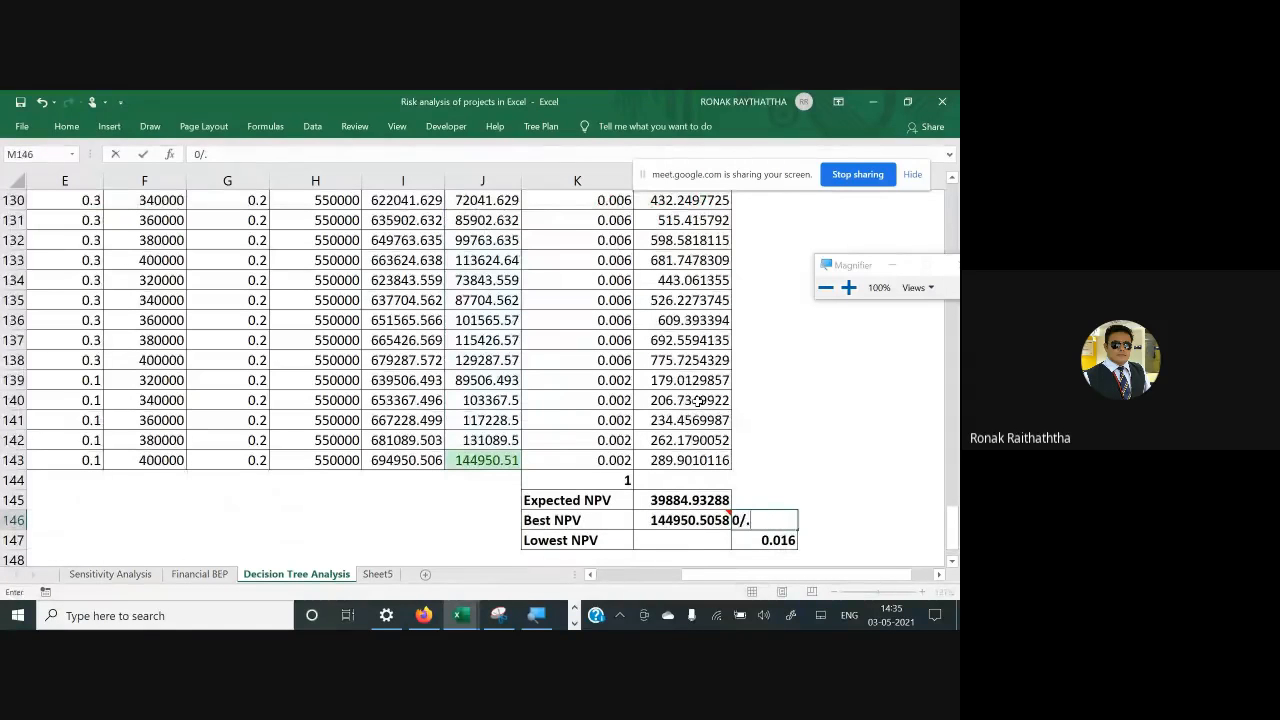
key("Escape")
type("0.002")
key("Return")
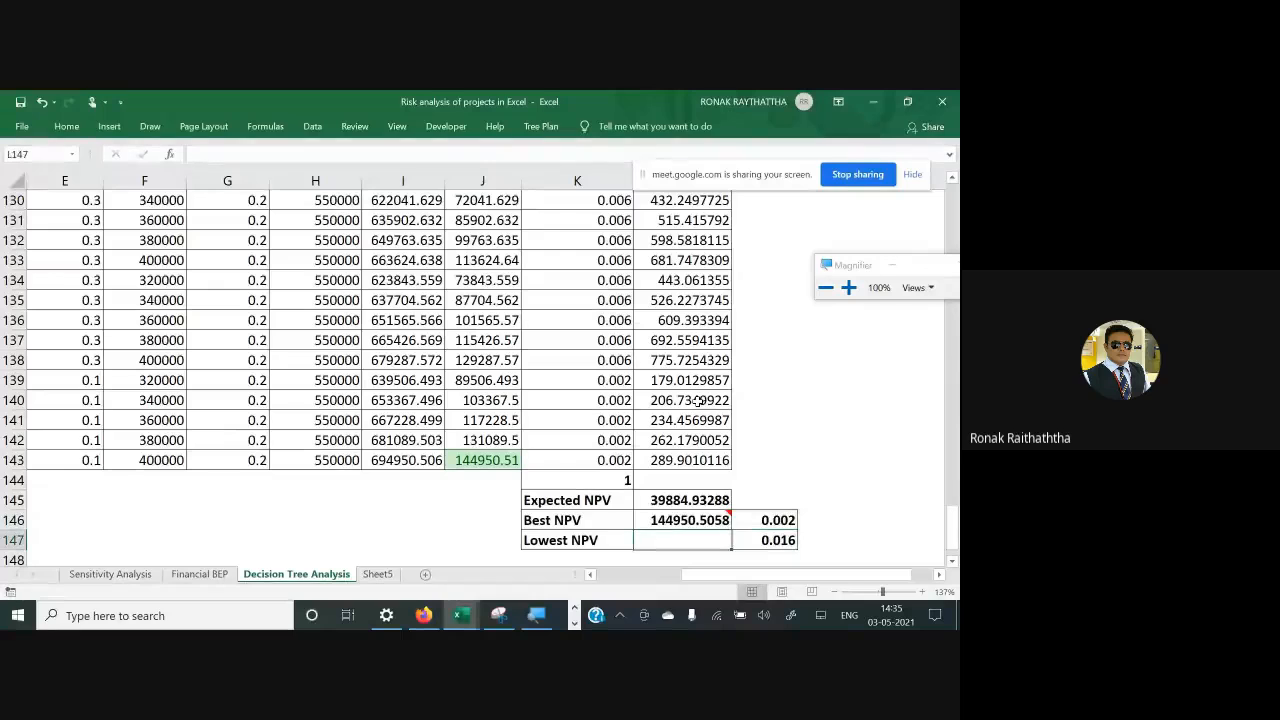
Calculate Lowest NPV in L147 as the MIN of the NPV range J19:J143
type("min")
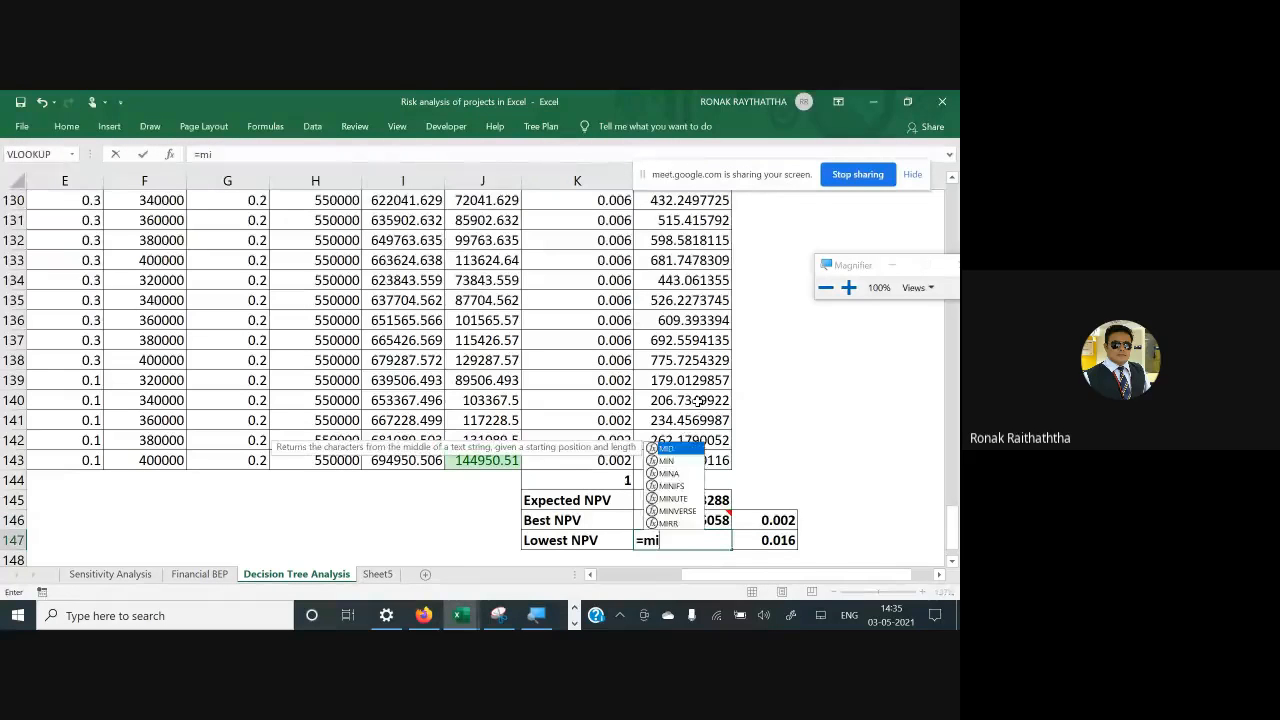
key("Tab")
key("Up")
key("Left")
key("Left")
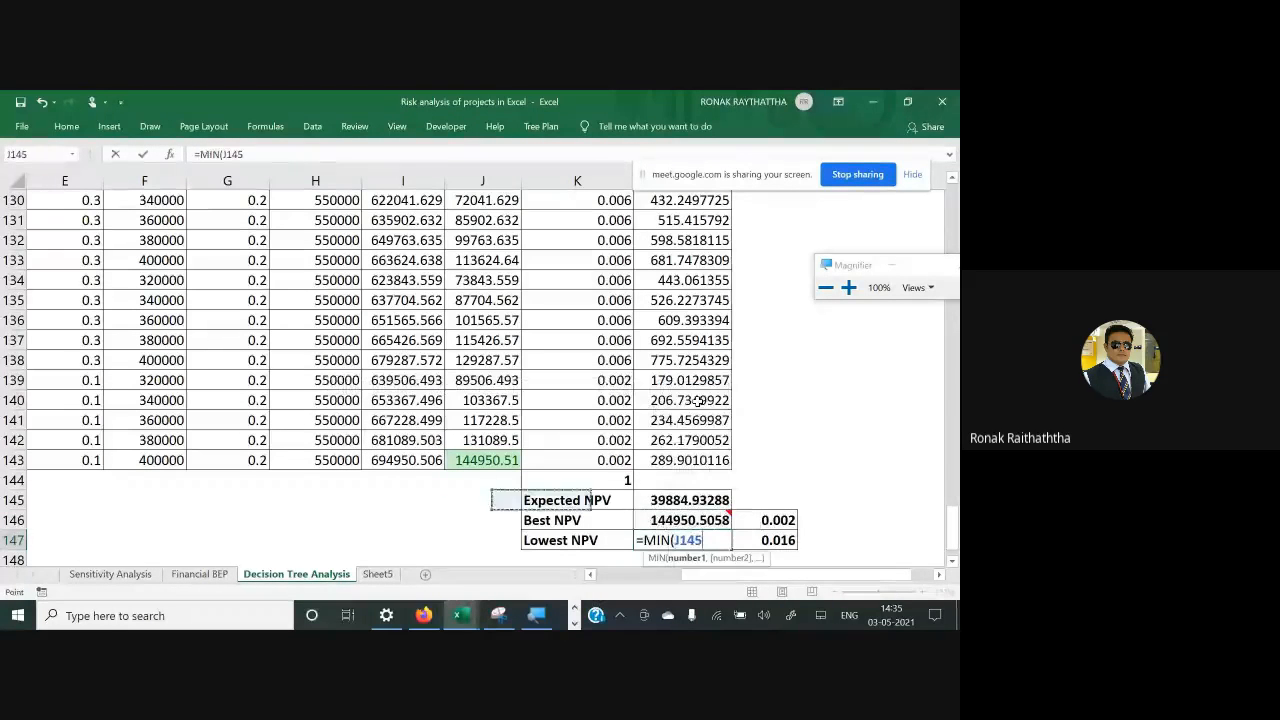
key("Up")
key("Up")
key("Up")
key("ctrl+shift+Up")
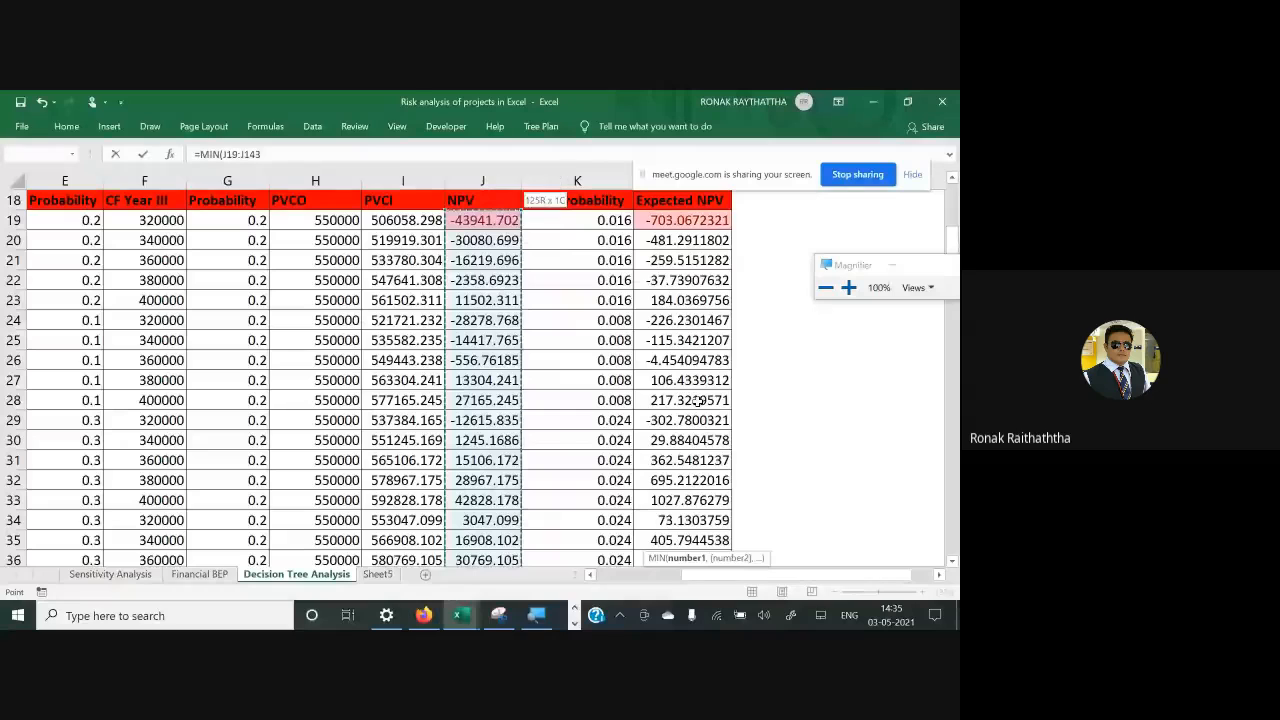
key("Tab")
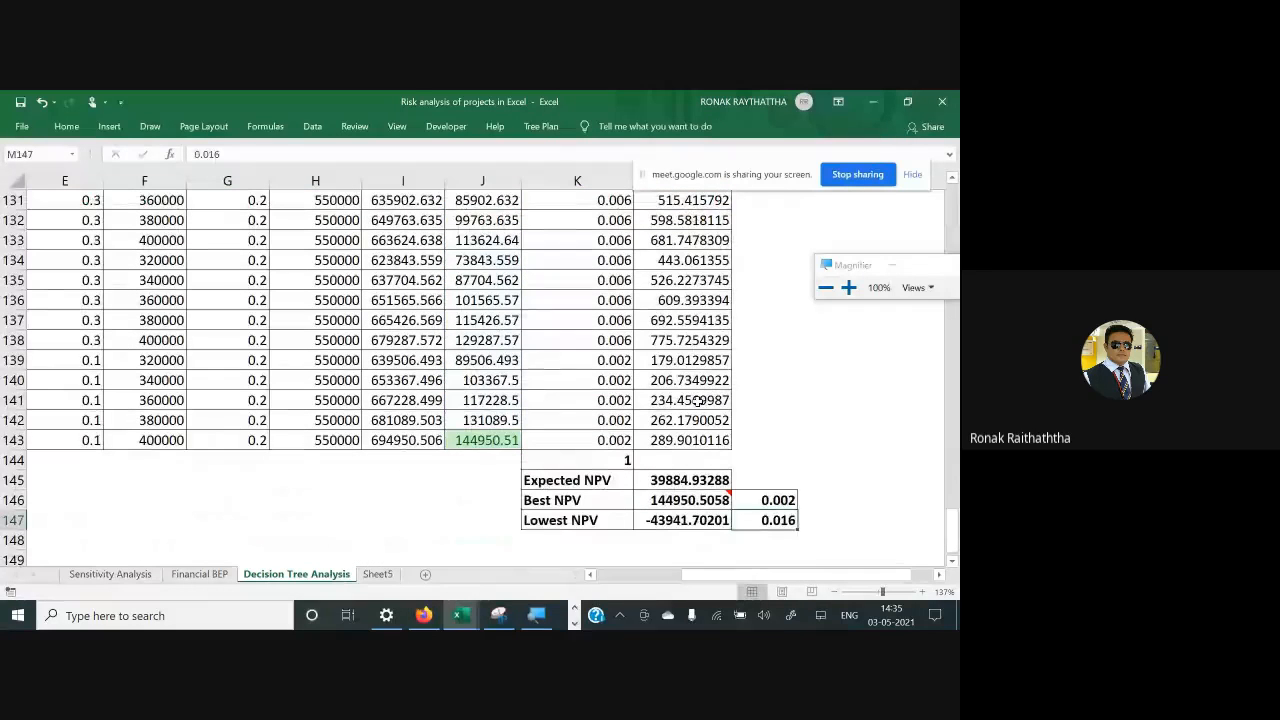
Check the red-highlighted lowest NPV and its joint probability at the start of the scenario table, and select the summary block K145:M147
scroll(467, 320, "up", 20)
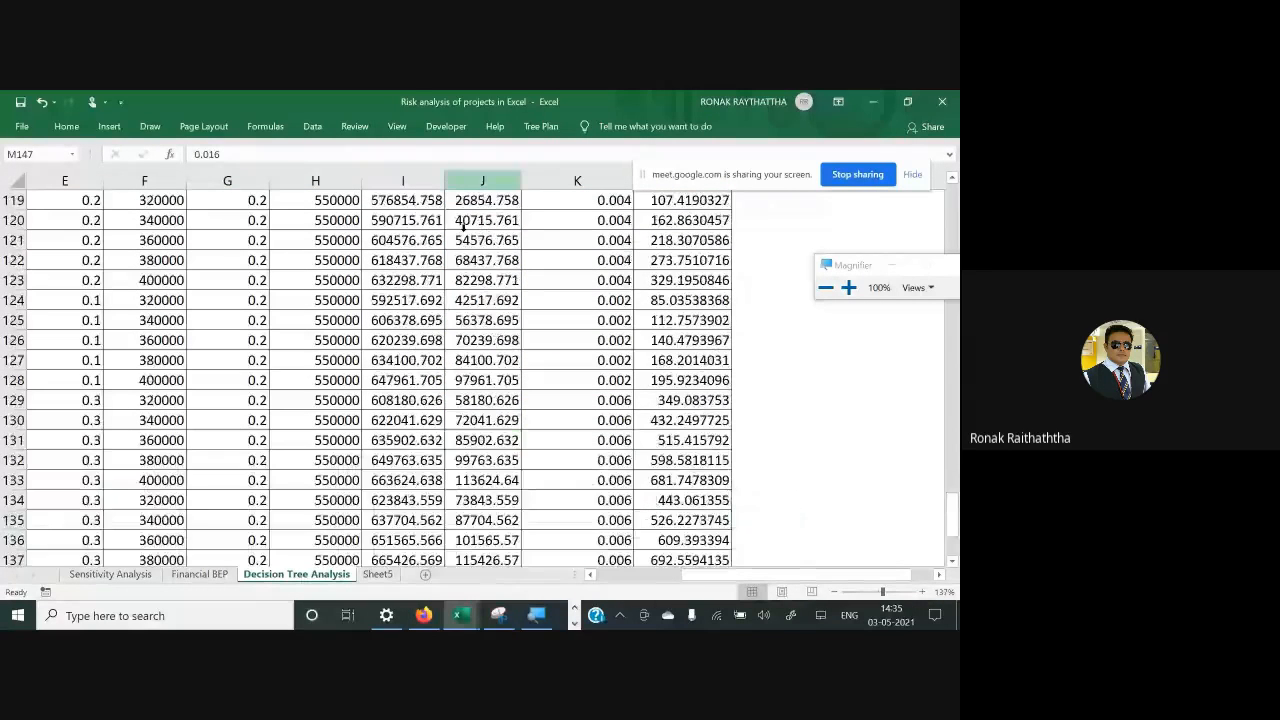
scroll(467, 320, "up", 6)
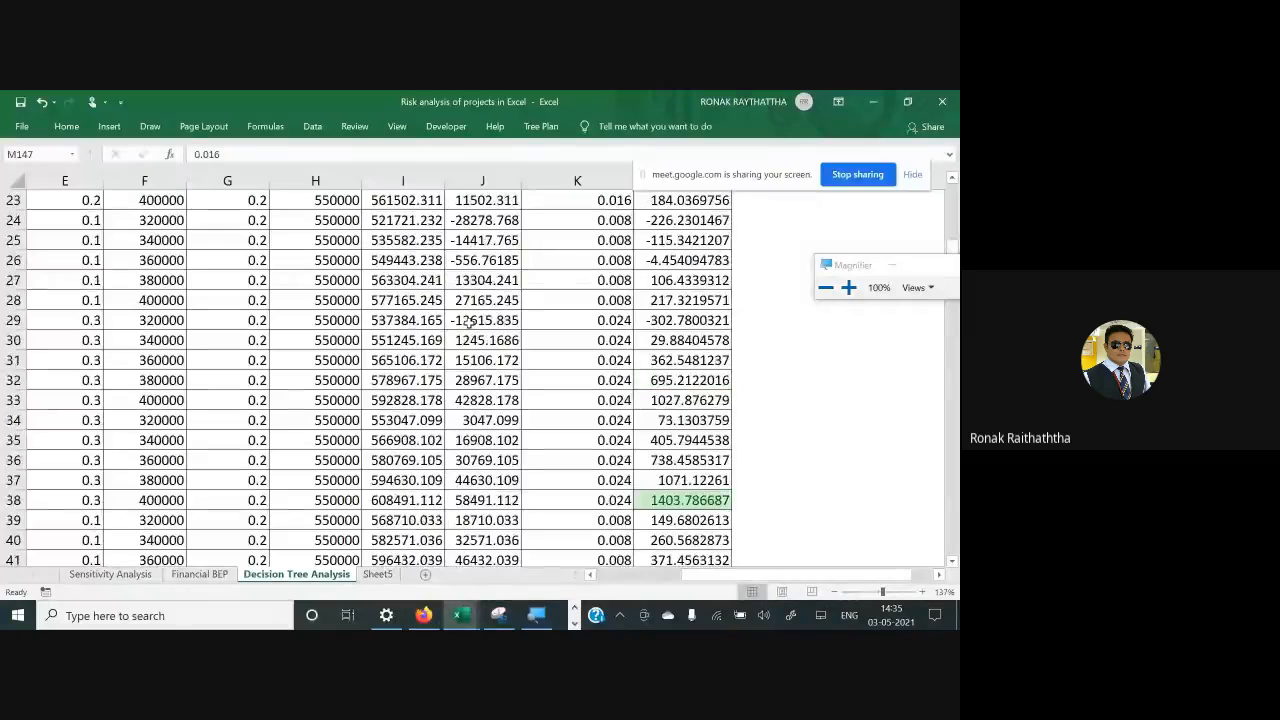
scroll(467, 320, "up", 4)
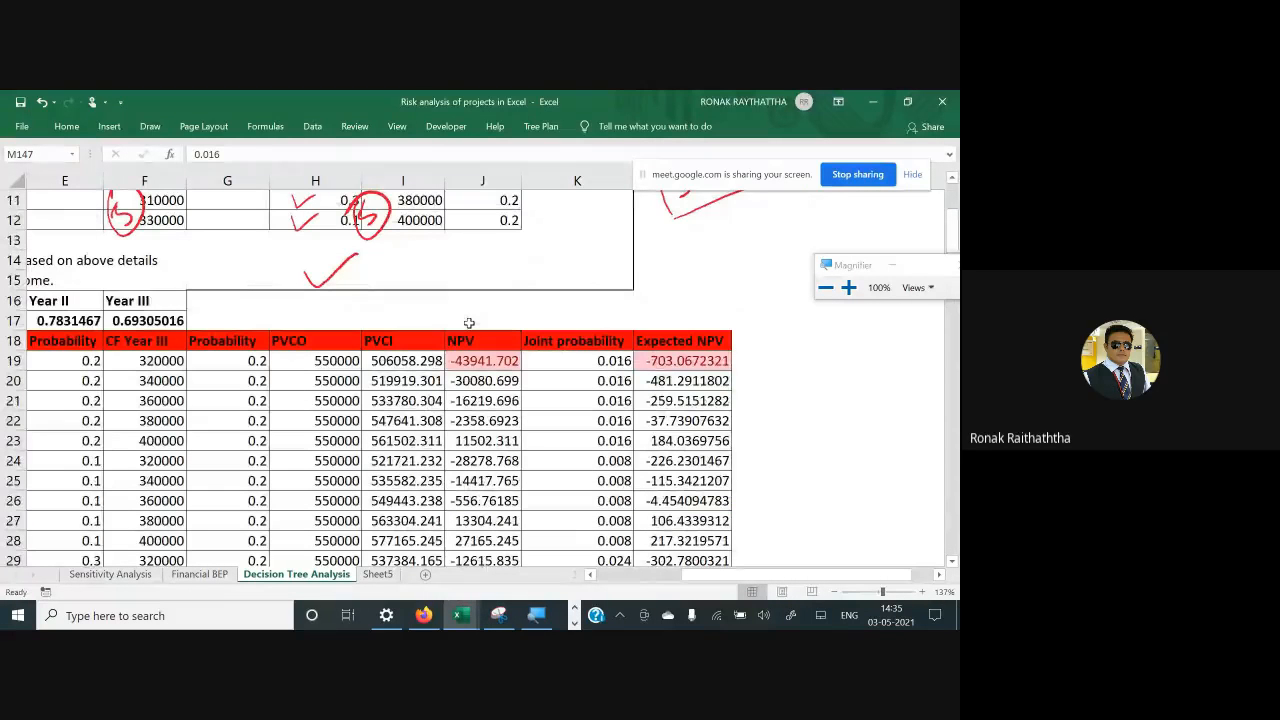
scroll(469, 323, "down", 14)
scroll(469, 323, "down", 20)
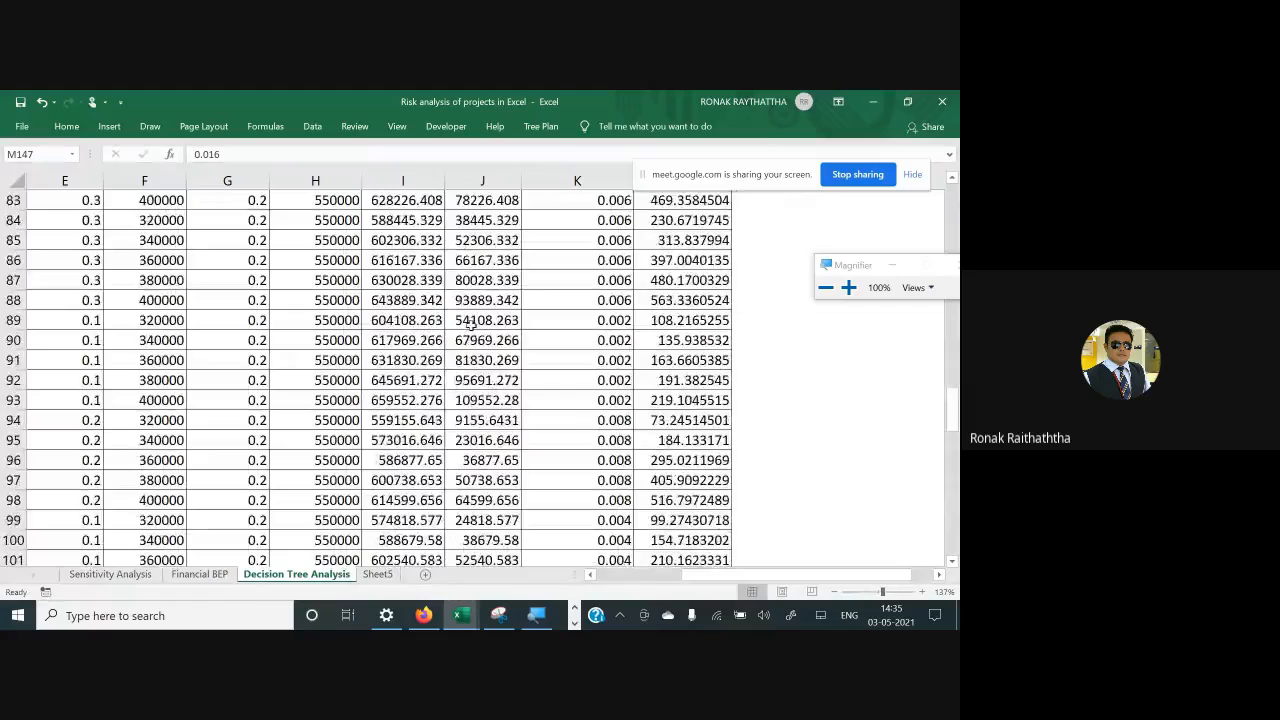
scroll(476, 323, "down", 3)
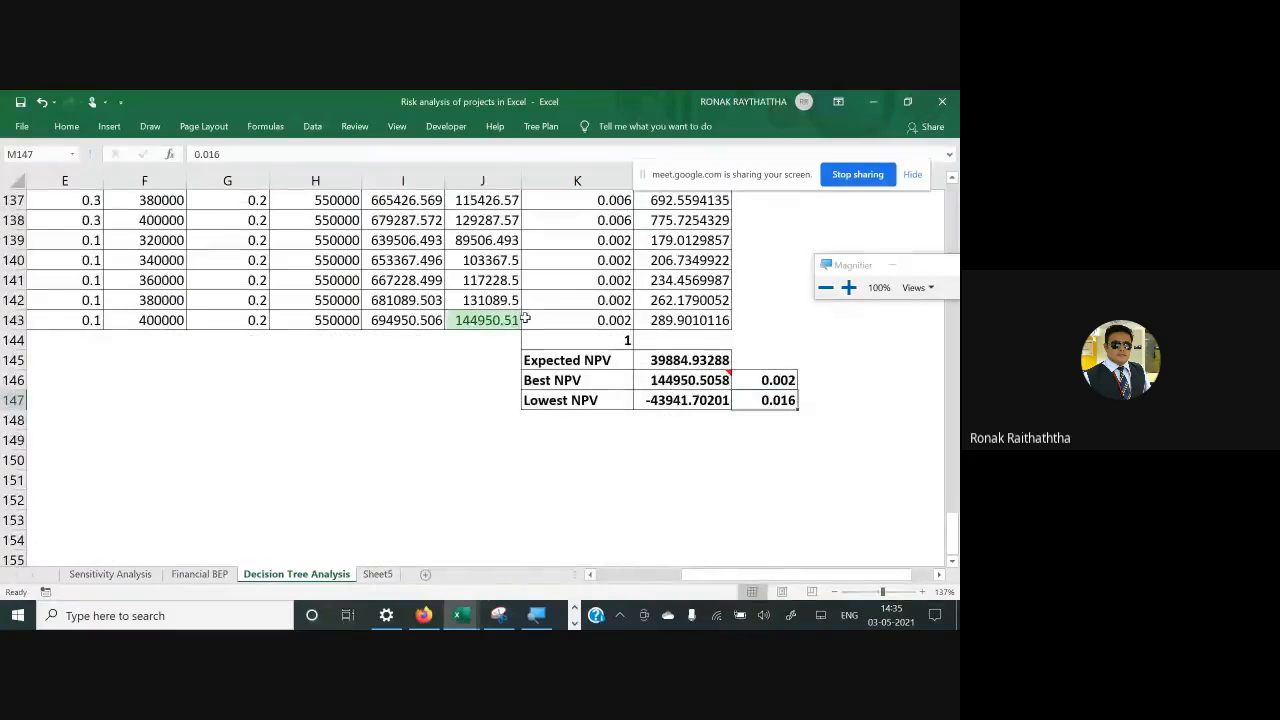
left_click_drag(573, 358, 738, 401)
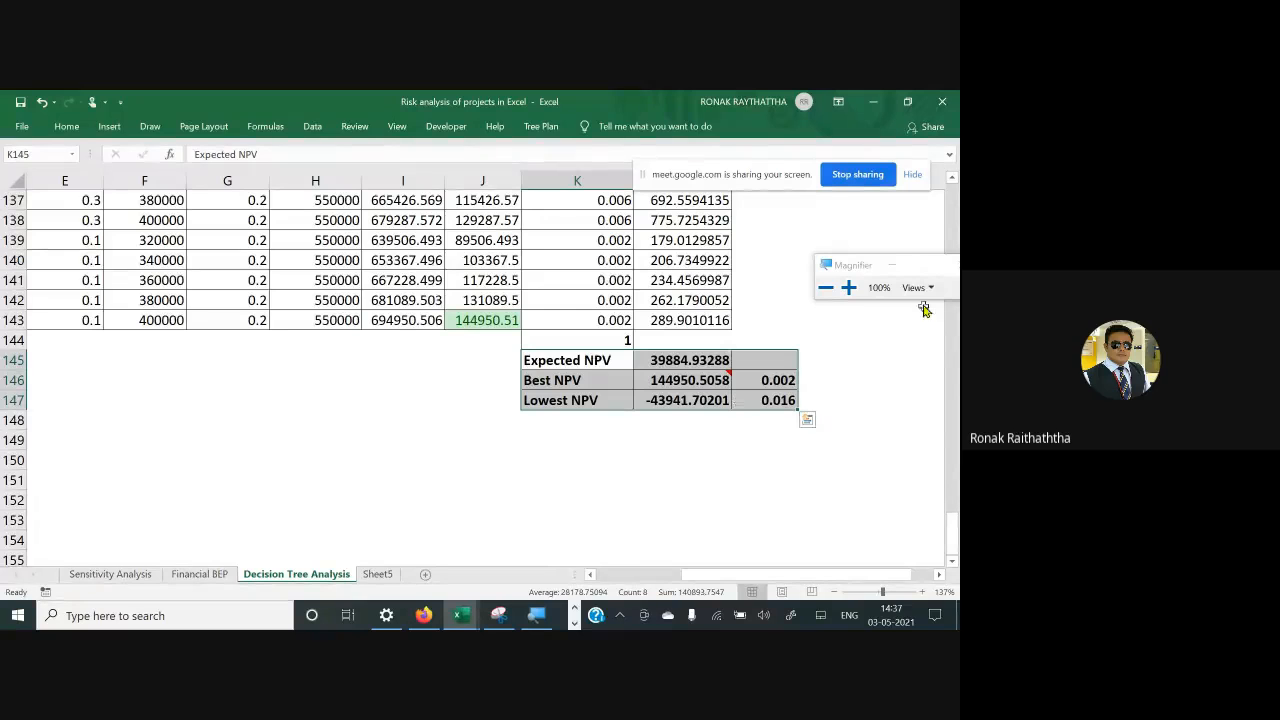
Switch to the Google Meet call in the browser and mute the microphone
key("super+plus")
key("alt+Tab")
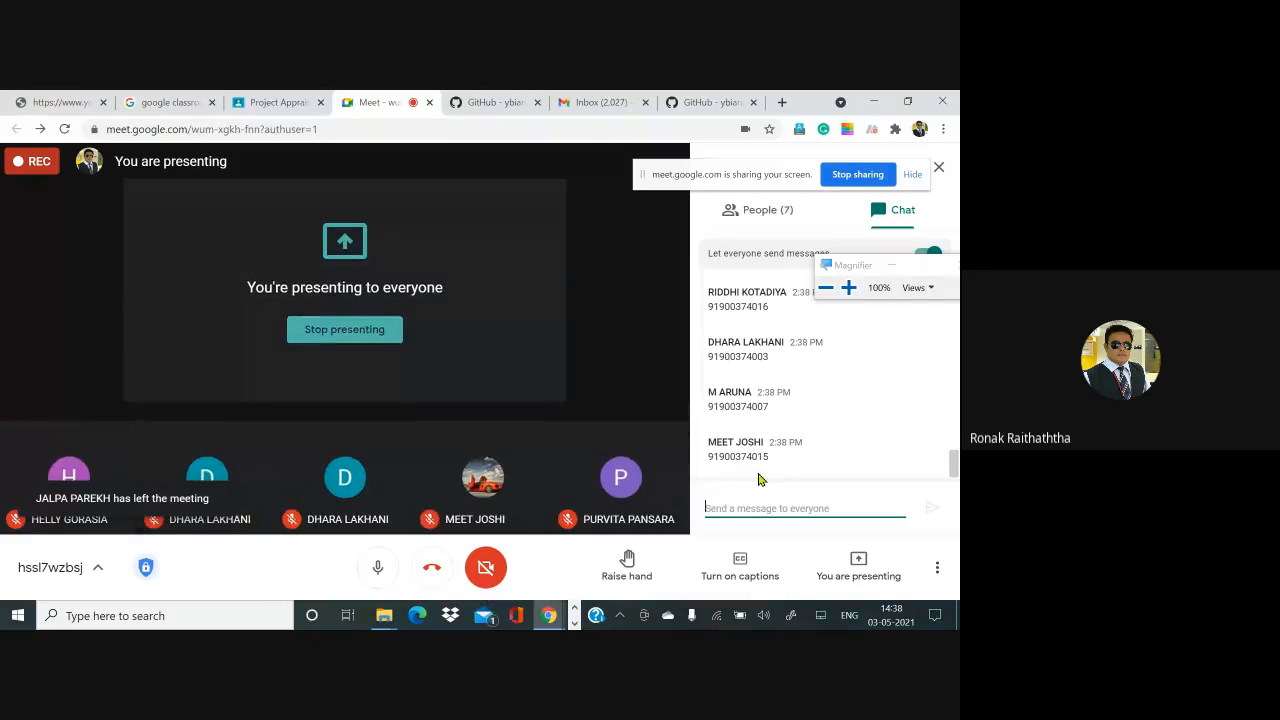
left_click(377, 567)
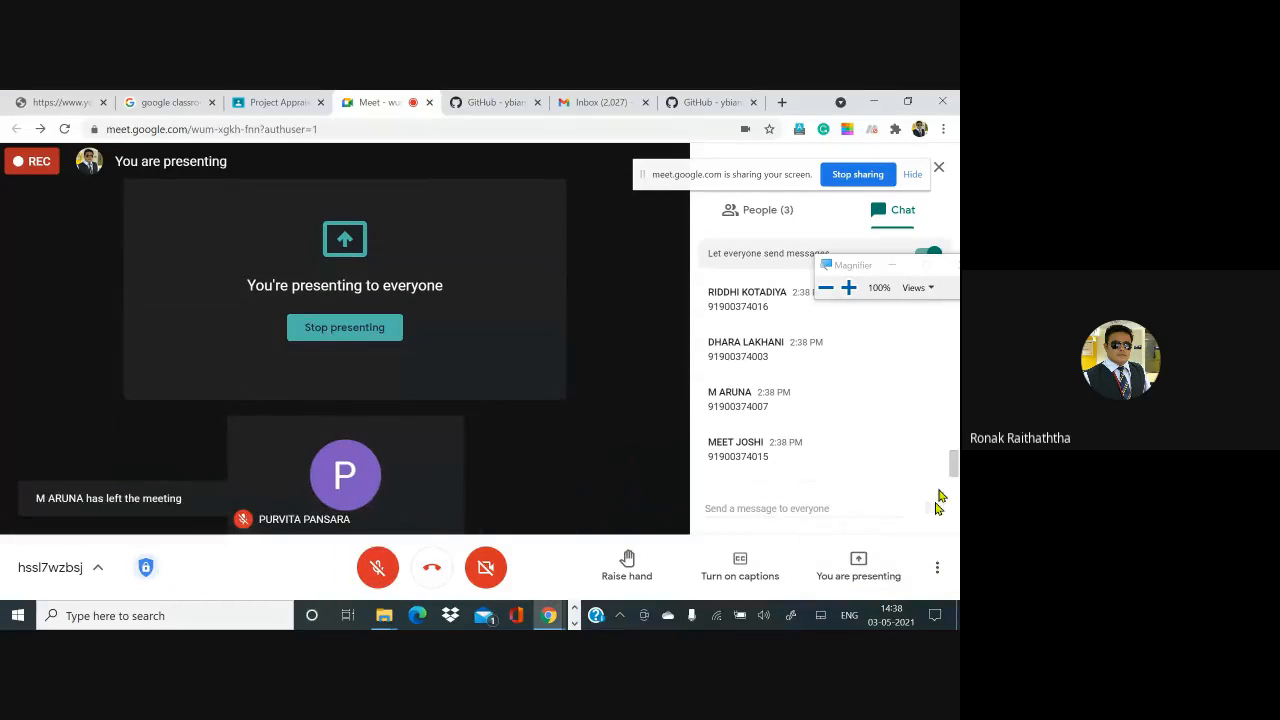
Look over the recent meeting chat messages and bring up the call's additional options containing the stop recording command
left_click(938, 567)
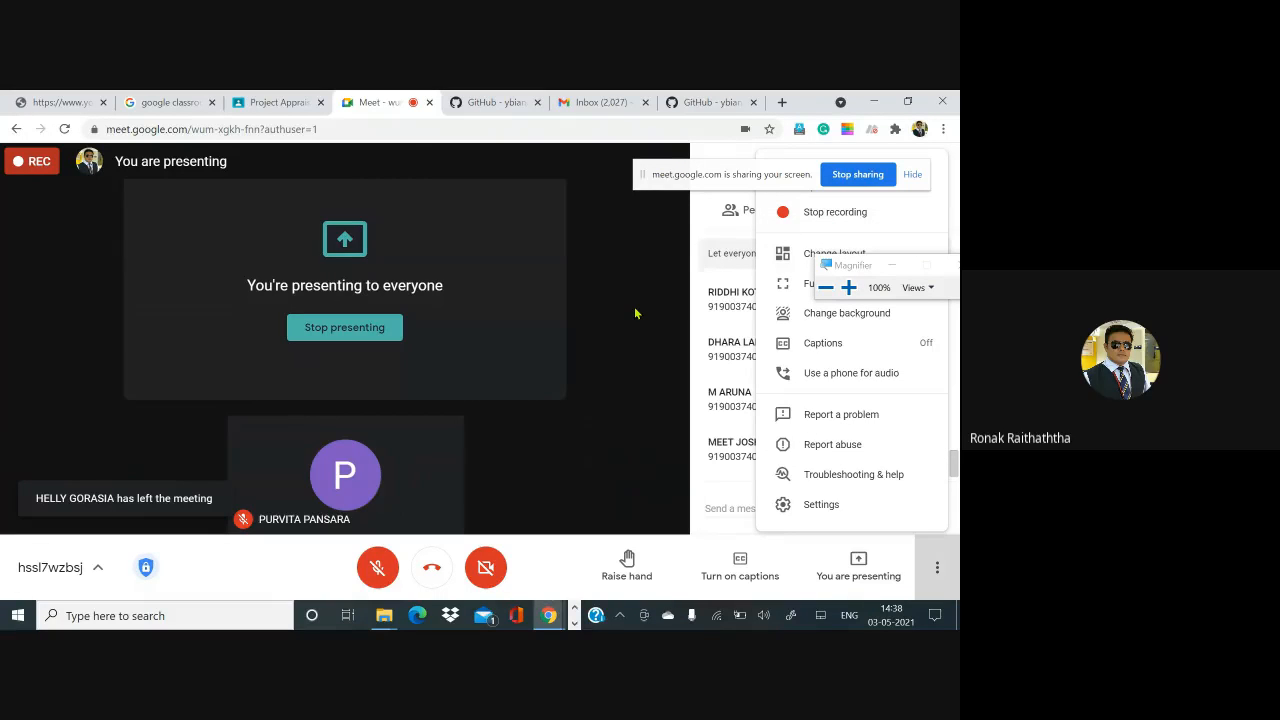
left_click(717, 402)
scroll(717, 402, "up", 3)
scroll(717, 402, "down", 3)
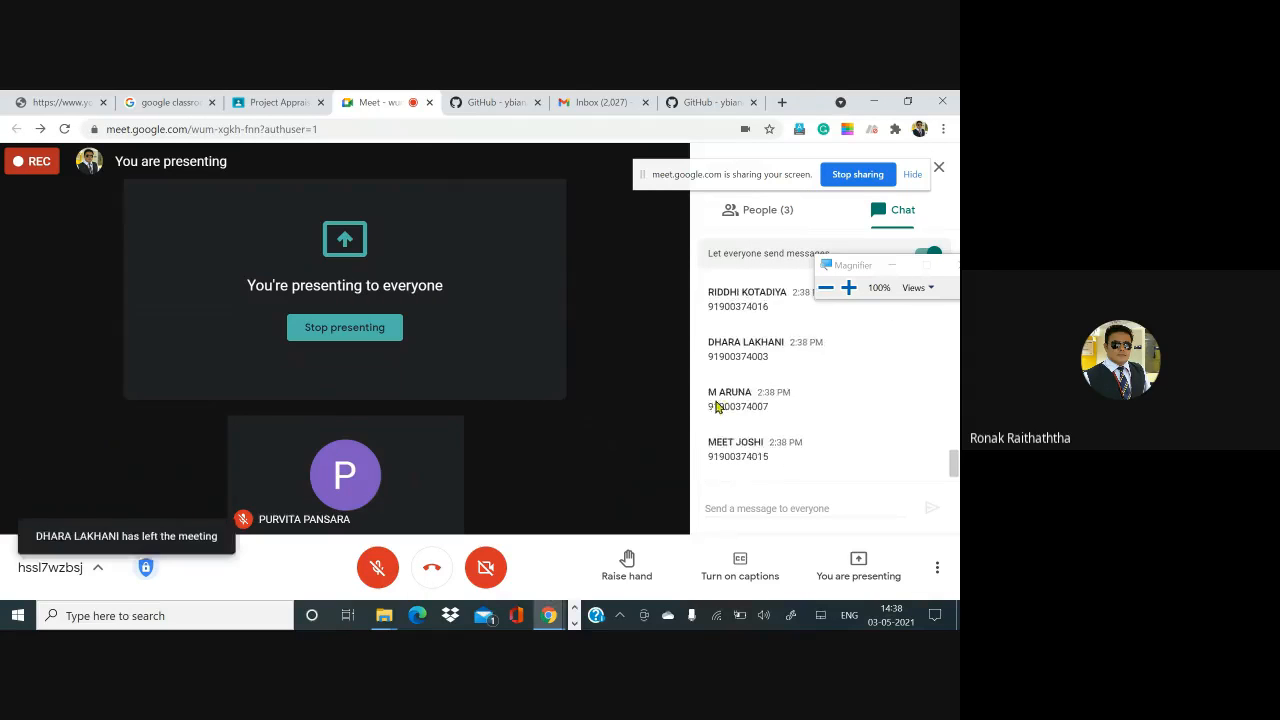
left_click(937, 567)
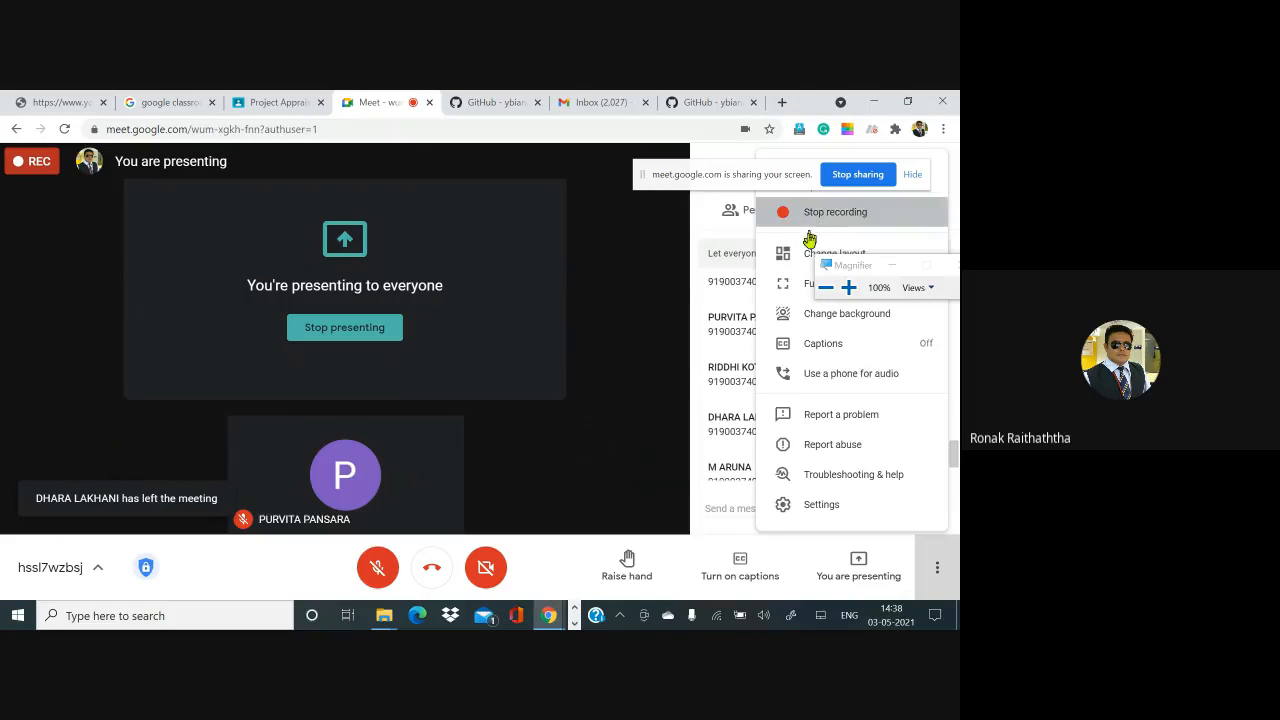